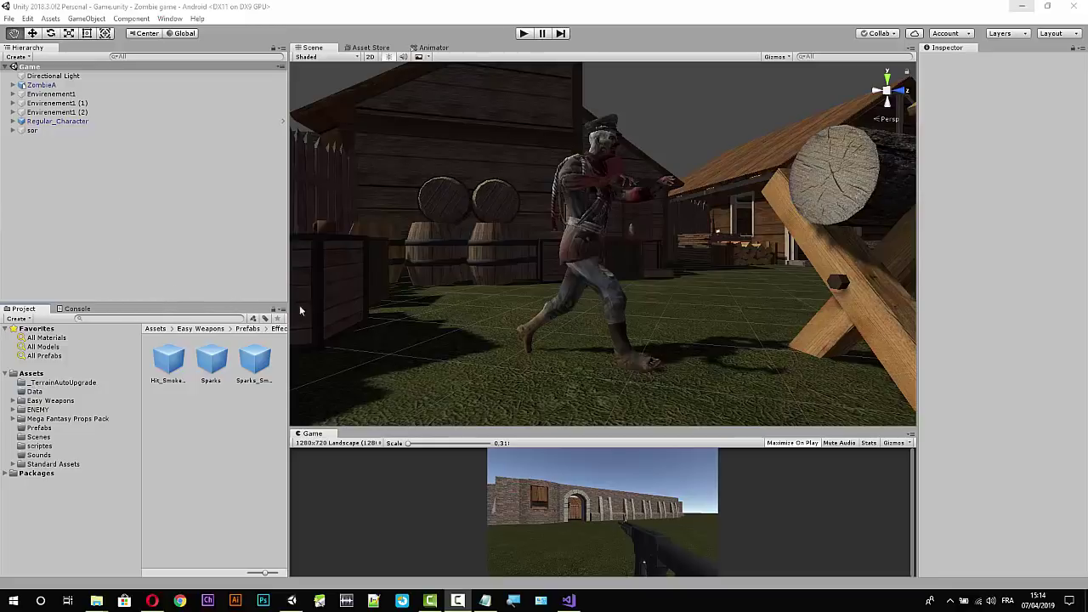
Resize the Game preview and orbit and zoom the scene camera around the zombie.
{"action": "left_click_drag", "start_coordinate": [590, 429], "coordinate": [554, 231]}
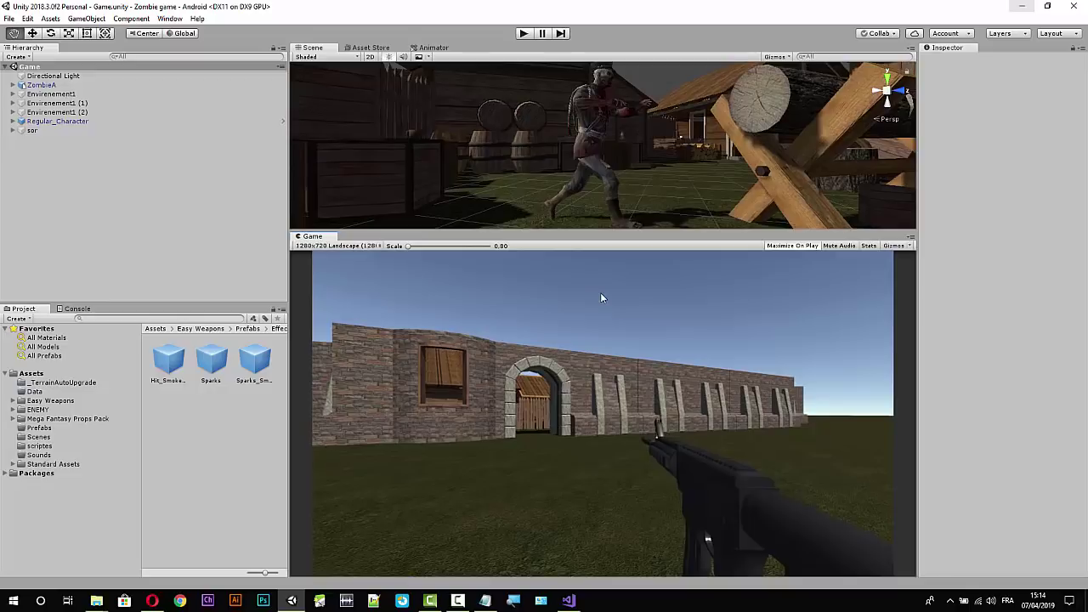
{"action": "left_click_drag", "start_coordinate": [604, 231], "coordinate": [627, 435]}
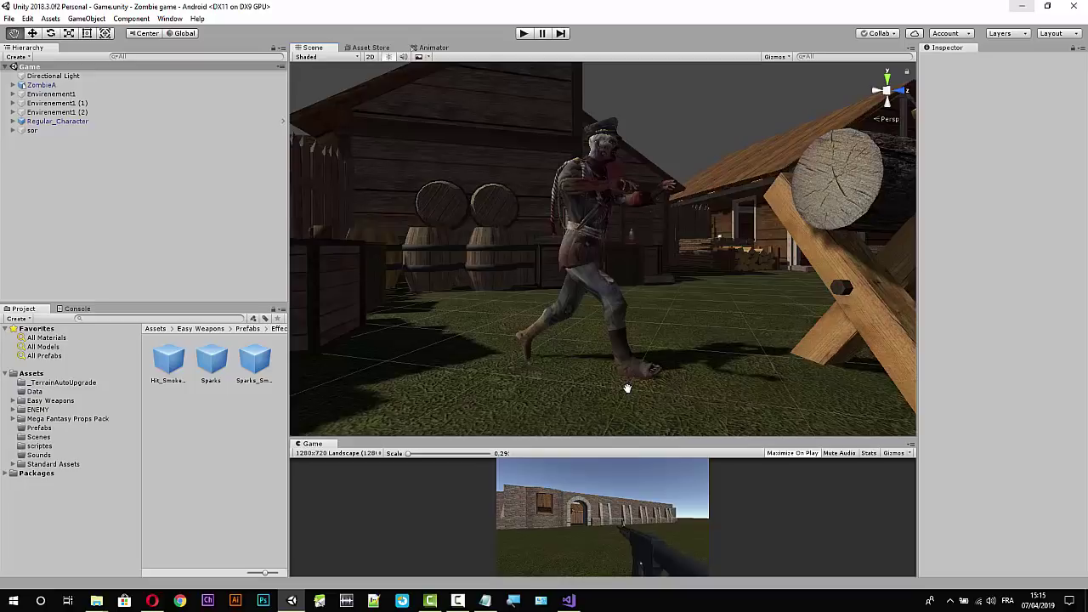
{"action": "left_click_drag", "start_coordinate": [532, 220], "coordinate": [549, 323], "text": "alt"}
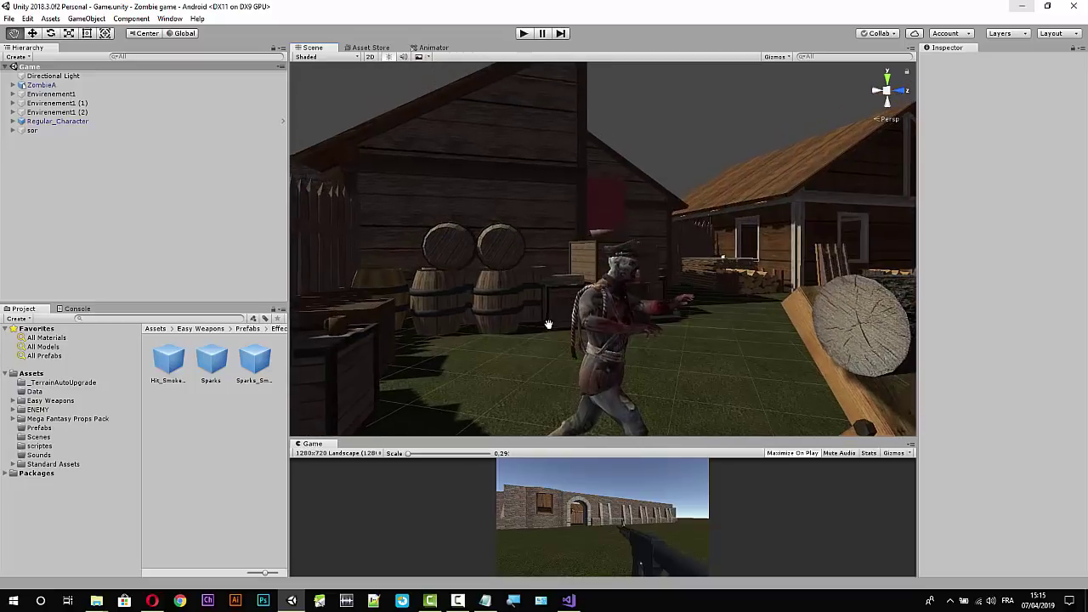
{"action": "mouse_move", "coordinate": [540, 209]}
{"action": "left_mouse_down", "text": "alt"}
{"action": "mouse_move", "coordinate": [544, 316]}
{"action": "mouse_move", "coordinate": [530, 187]}
{"action": "mouse_move", "coordinate": [544, 235]}
{"action": "left_mouse_up", "text": "alt"}
{"action": "scroll", "coordinate": [578, 308], "scroll_direction": "down", "scroll_amount": 2}
{"action": "scroll", "coordinate": [577, 309], "scroll_direction": "down", "scroll_amount": 2}
{"action": "scroll", "coordinate": [575, 310], "scroll_direction": "down", "scroll_amount": 3}
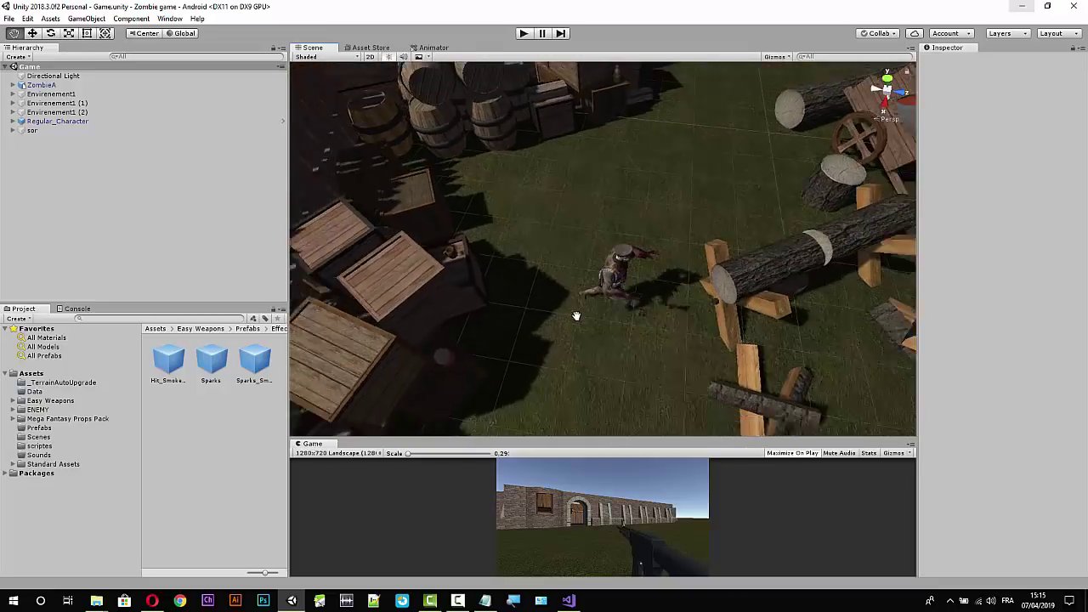
{"action": "scroll", "coordinate": [573, 315], "scroll_direction": "down", "scroll_amount": 3}
{"action": "scroll", "coordinate": [573, 316], "scroll_direction": "down", "scroll_amount": 1}
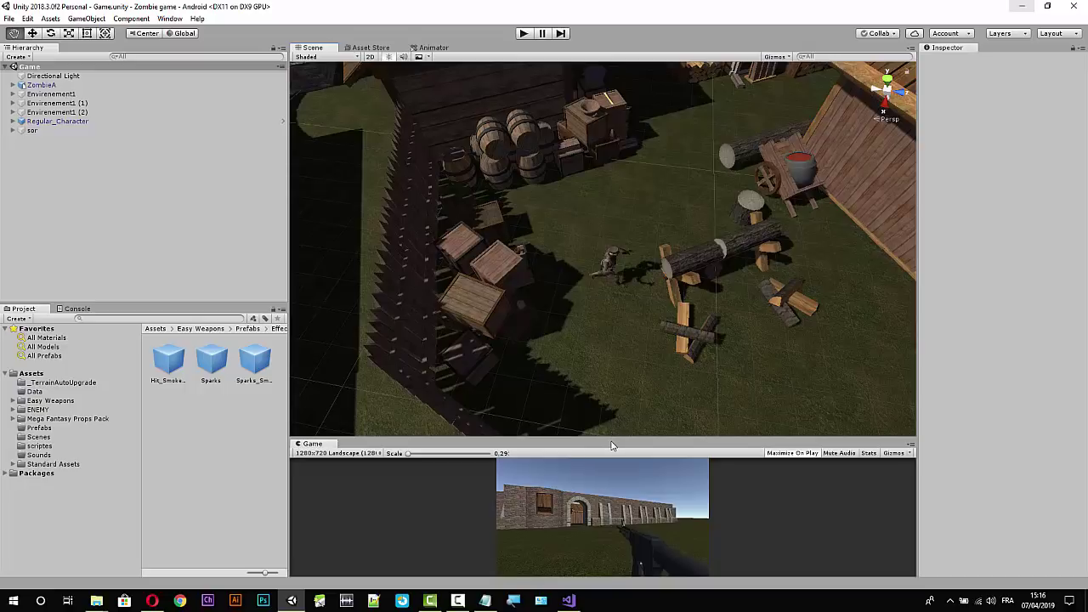
Adjust the Scene/Game split again and show the top-level Assets folder in the Project panel.
{"action": "mouse_move", "coordinate": [612, 438]}
{"action": "left_mouse_down"}
{"action": "mouse_move", "coordinate": [582, 223]}
{"action": "mouse_move", "coordinate": [568, 209]}
{"action": "left_mouse_up"}
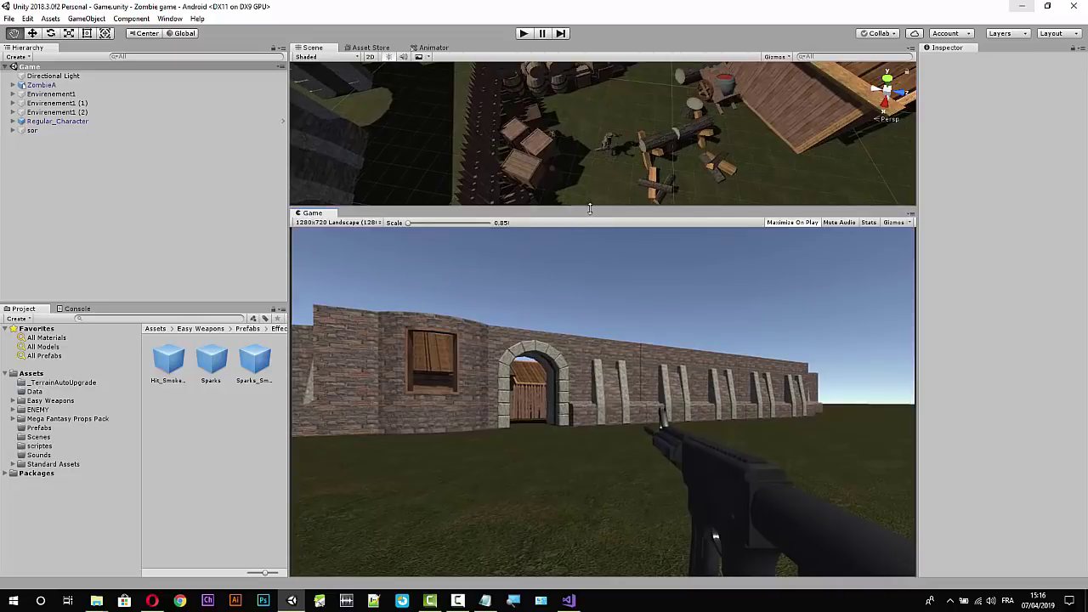
{"action": "left_click_drag", "start_coordinate": [591, 204], "coordinate": [578, 395]}
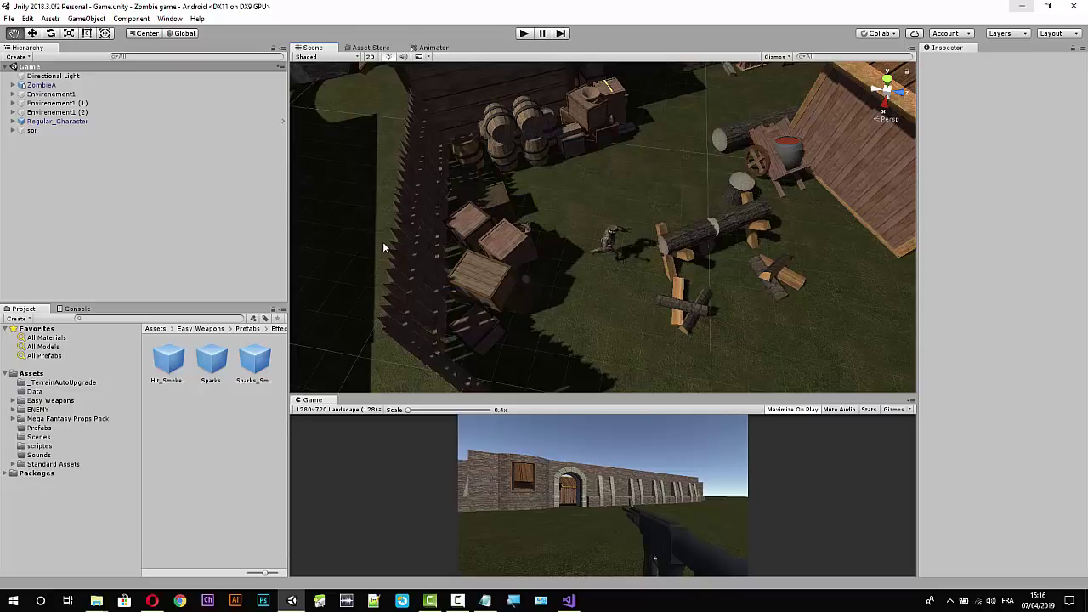
{"action": "left_click", "coordinate": [42, 376]}
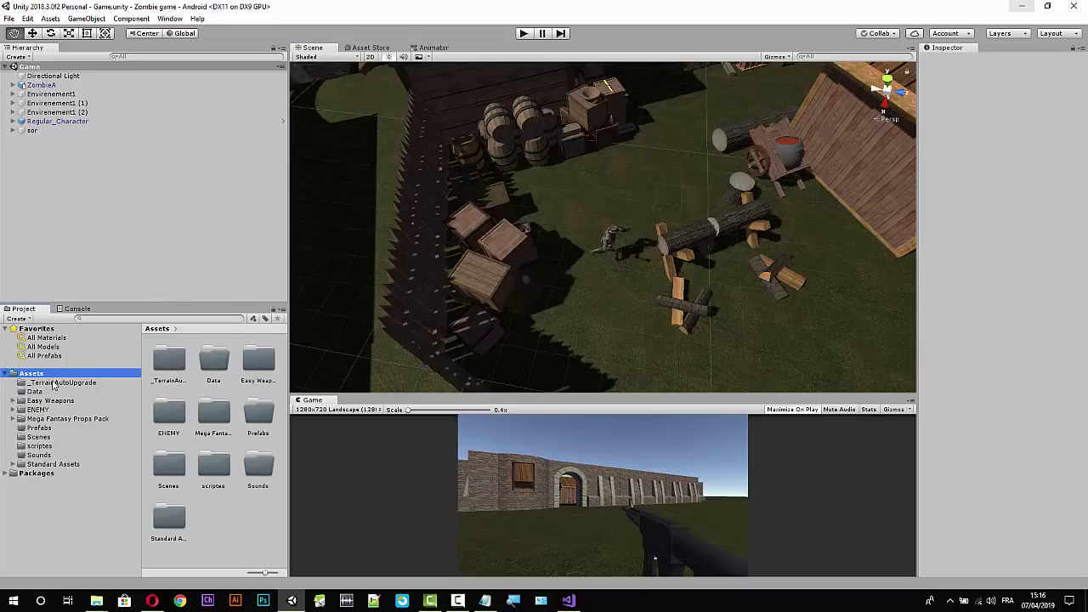
Reveal the project's Assets folder in File Explorer and close the duplicate Explorer windows.
{"action": "right_click", "coordinate": [56, 375]}
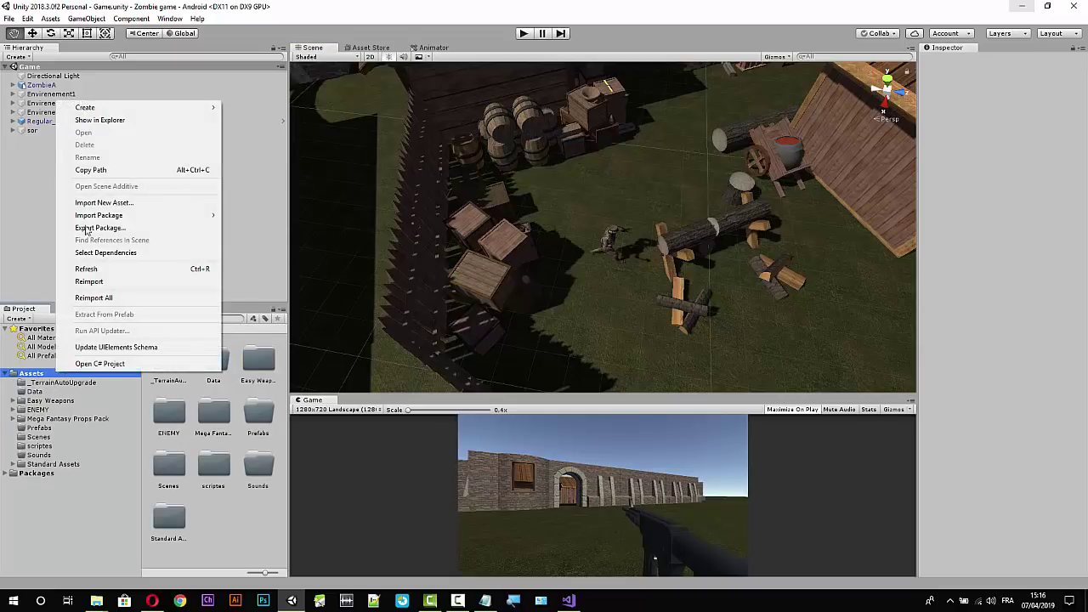
{"action": "left_click", "coordinate": [119, 122]}
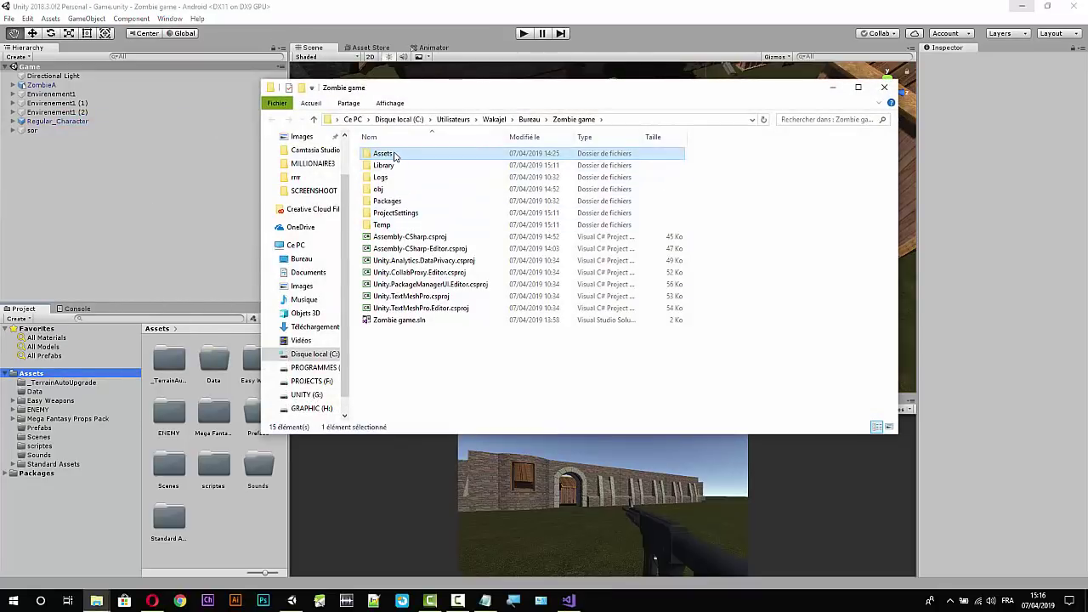
{"action": "double_click", "coordinate": [398, 155]}
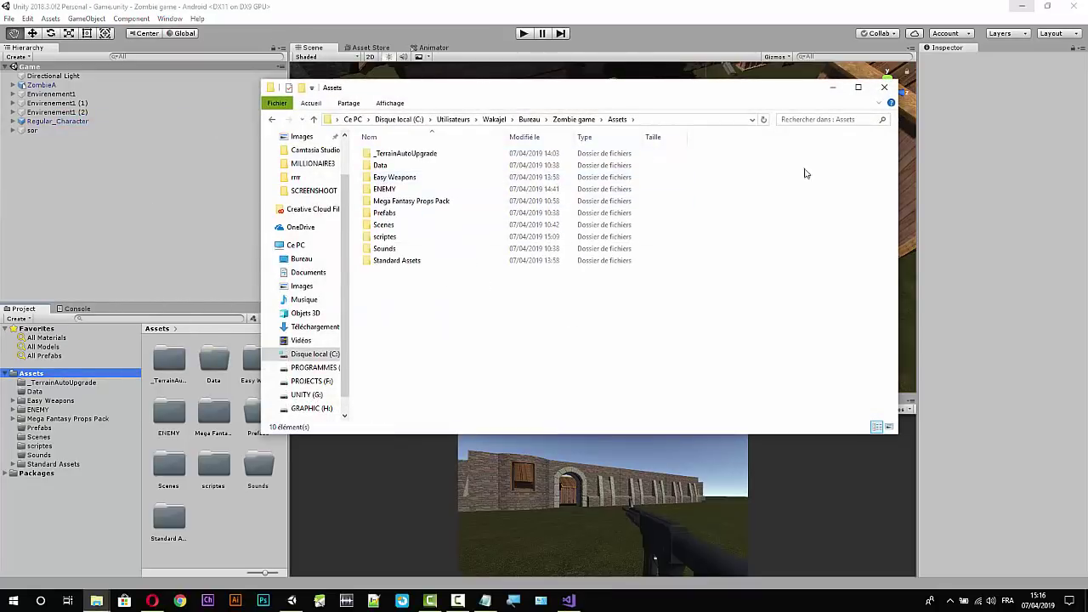
{"action": "left_click", "coordinate": [1018, 8]}
{"action": "left_click", "coordinate": [1023, 7]}
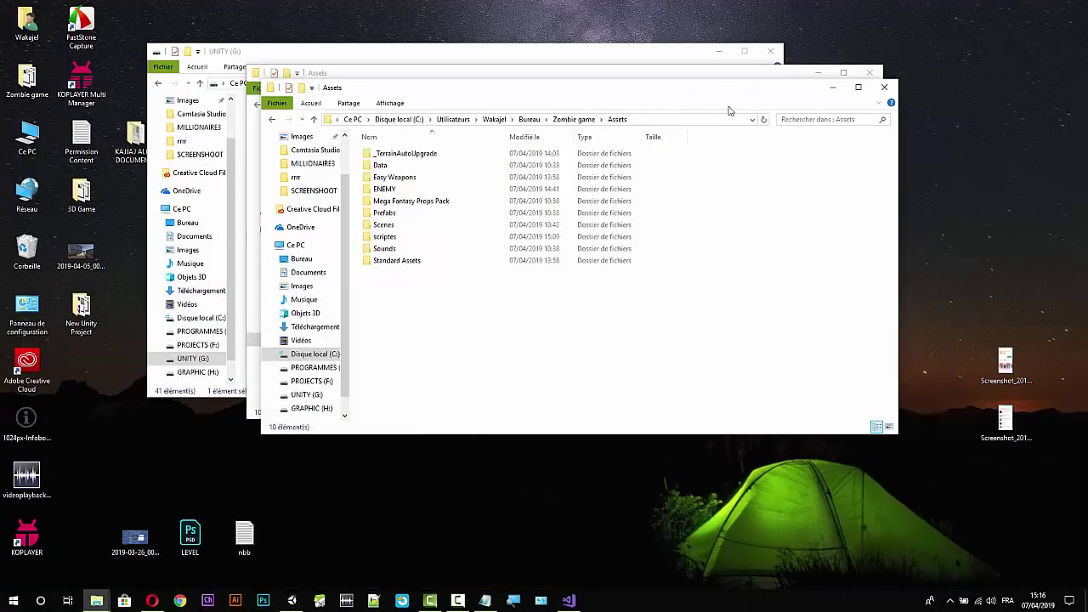
{"action": "left_click", "coordinate": [883, 89]}
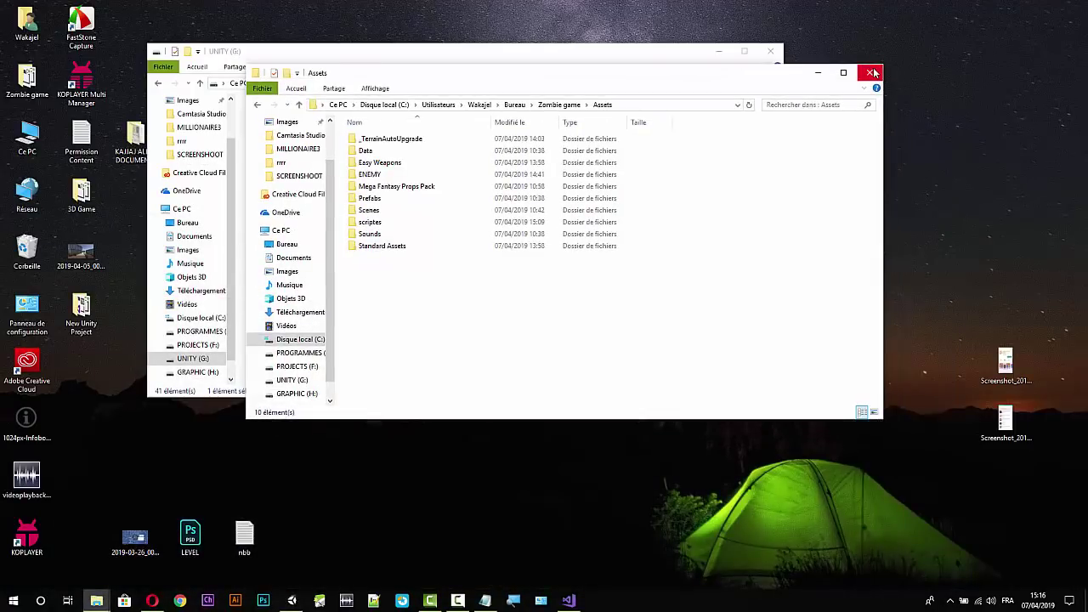
{"action": "left_click", "coordinate": [874, 73]}
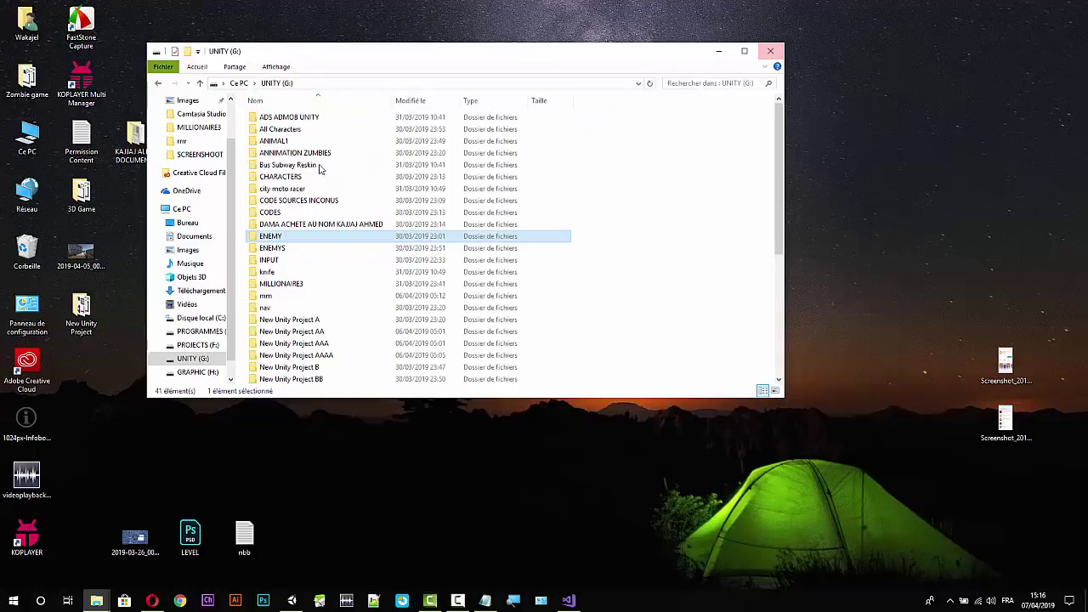
Copy the NavMeshComponents folder from New Unity Project AAAA's Assets folder.
{"action": "scroll", "coordinate": [332, 204], "scroll_direction": "down", "scroll_amount": 2}
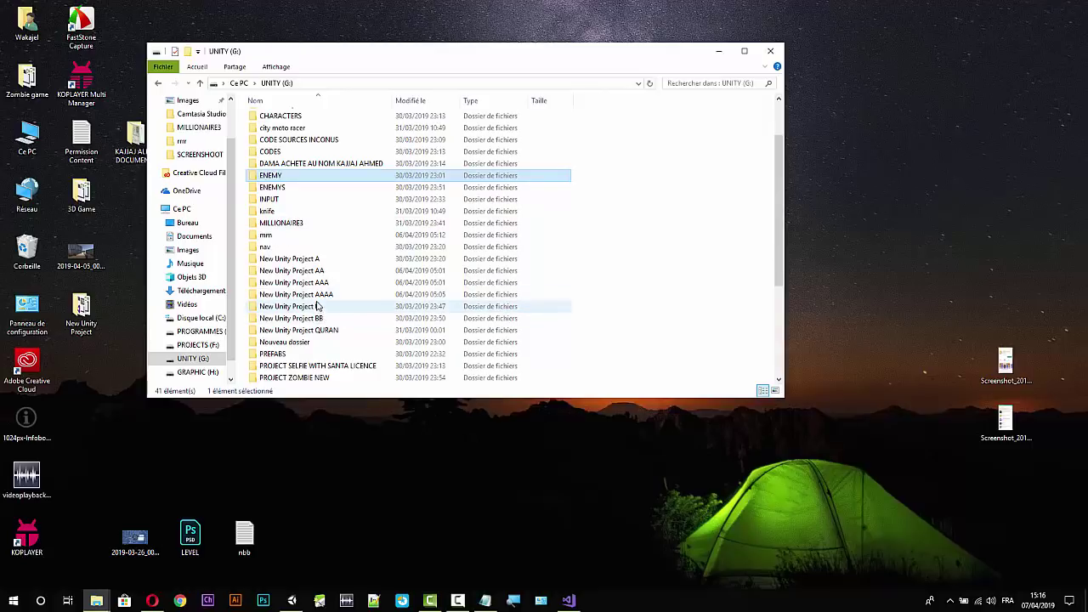
{"action": "double_click", "coordinate": [315, 296]}
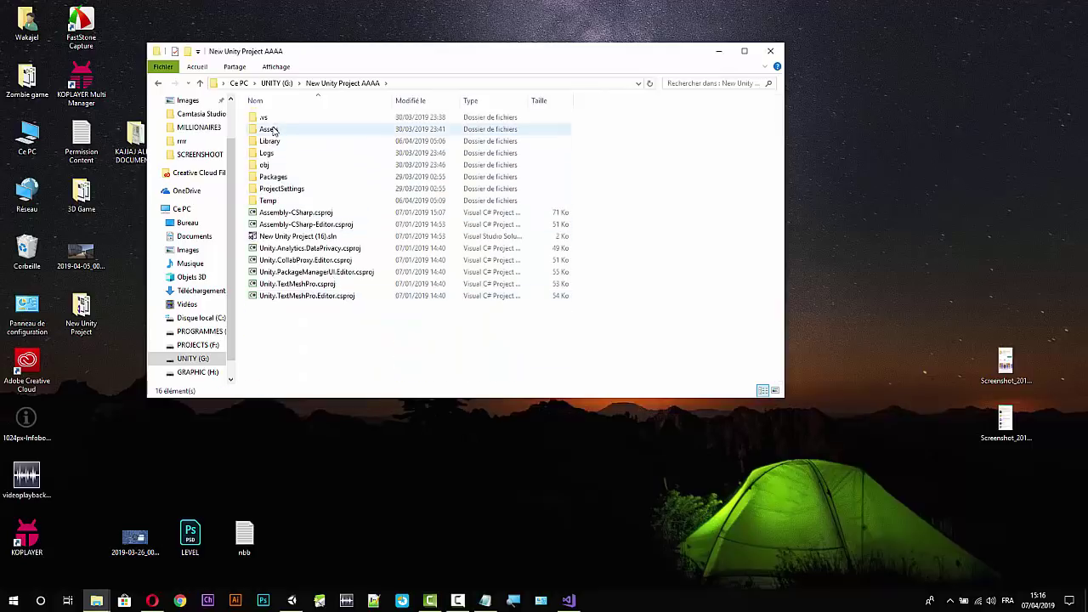
{"action": "left_click", "coordinate": [275, 131]}
{"action": "double_click", "coordinate": [275, 131]}
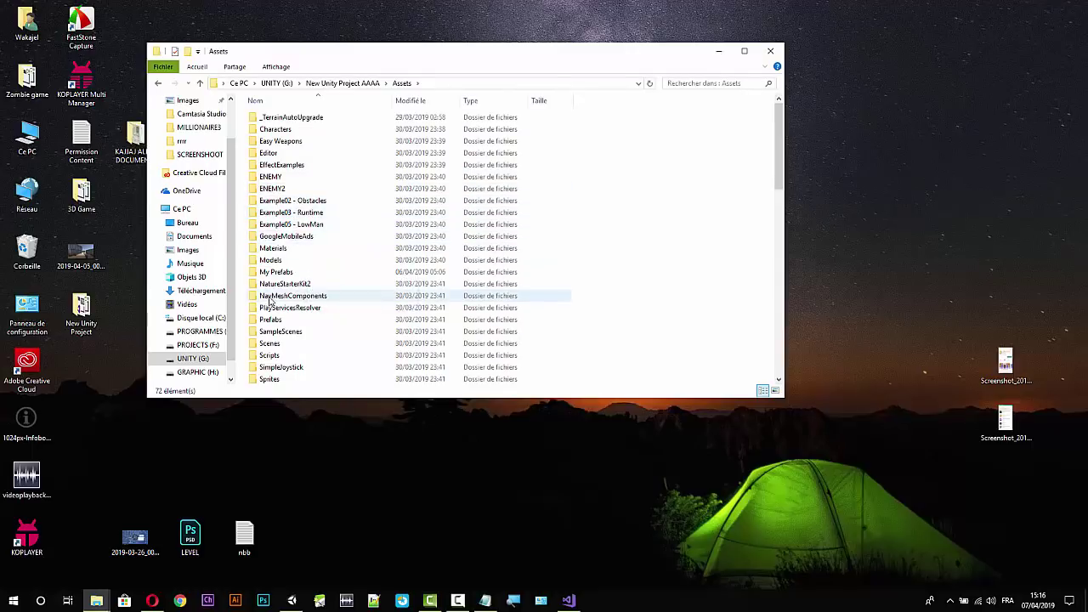
{"action": "left_click", "coordinate": [295, 299]}
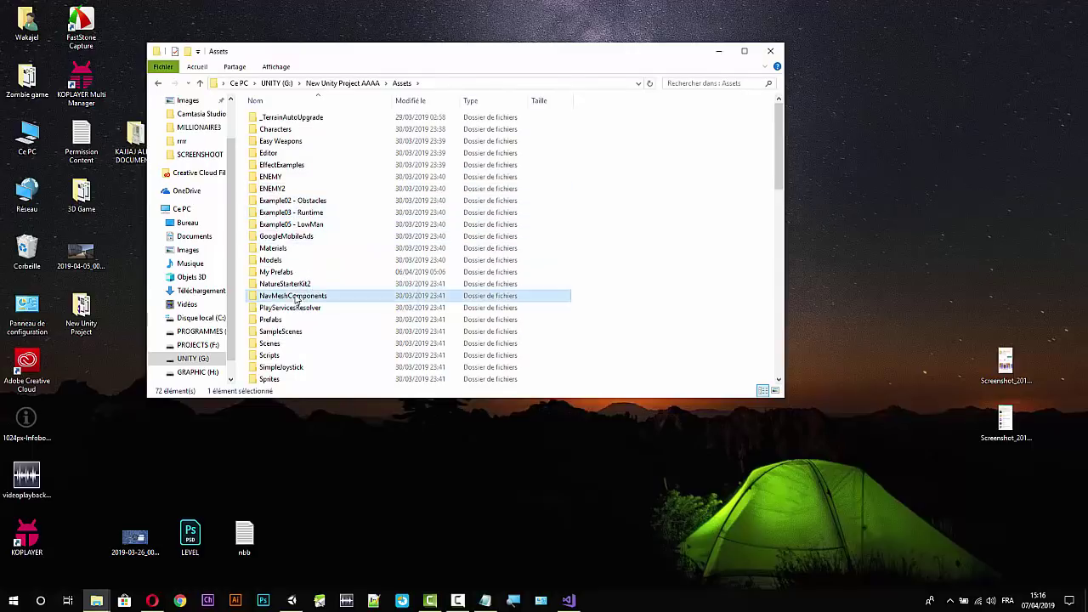
{"action": "right_click", "coordinate": [300, 297]}
{"action": "left_click", "coordinate": [346, 523]}
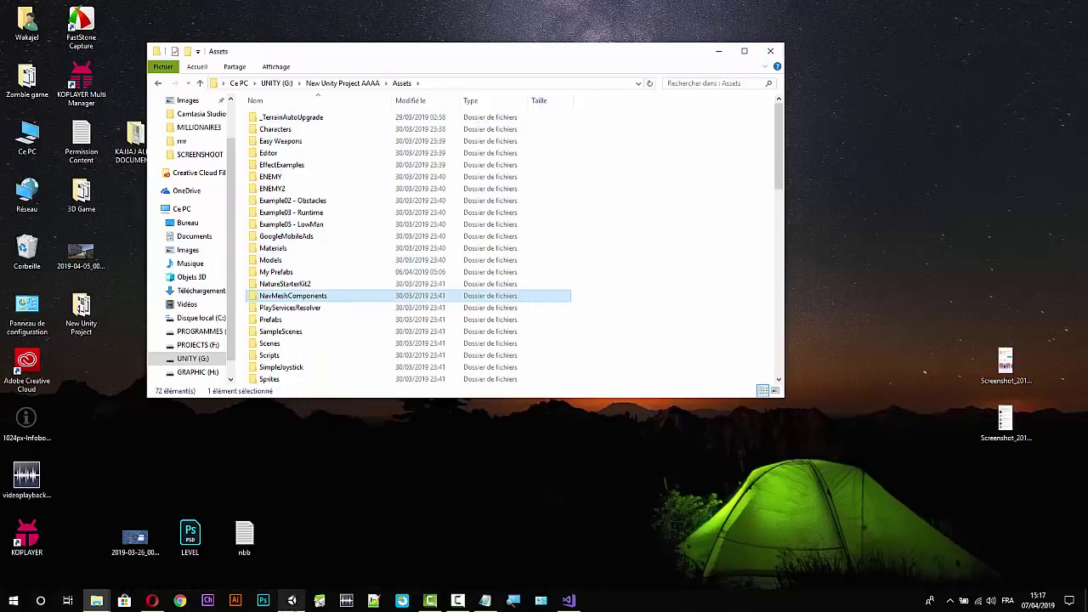
Paste NavMeshComponents into the Zombie game project's Assets folder through File Explorer, then close Explorer.
{"action": "left_click", "coordinate": [291, 601]}
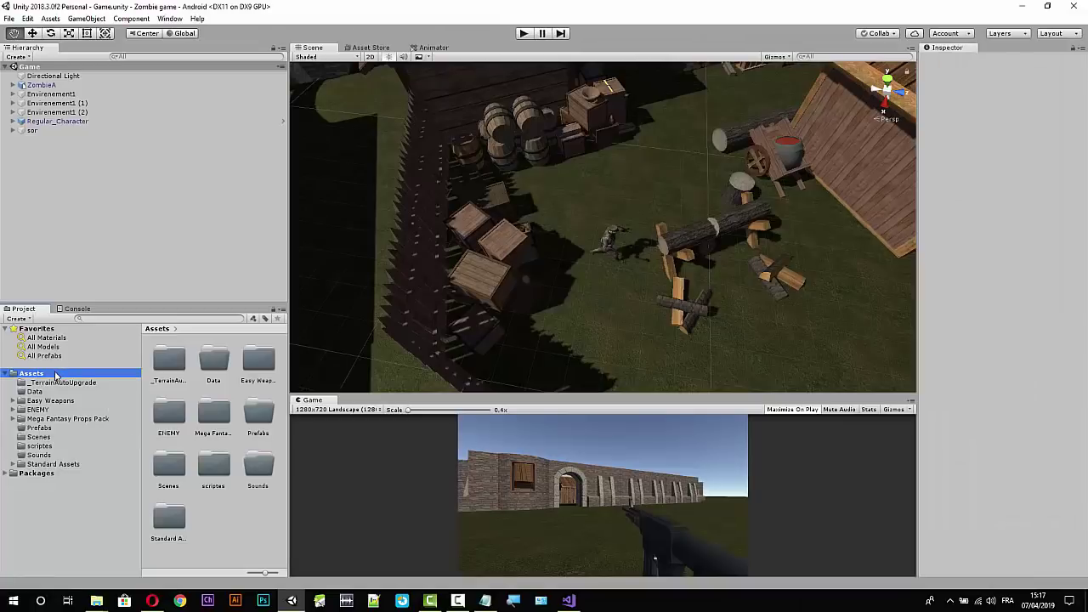
{"action": "right_click", "coordinate": [61, 375]}
{"action": "left_click", "coordinate": [98, 119]}
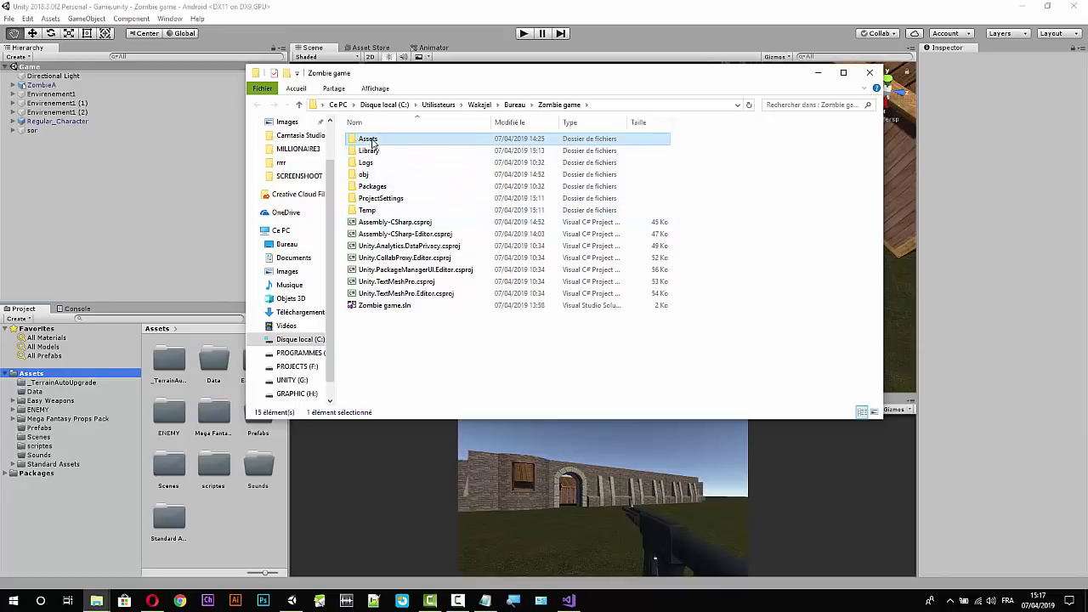
{"action": "double_click", "coordinate": [367, 138]}
{"action": "right_click", "coordinate": [493, 307]}
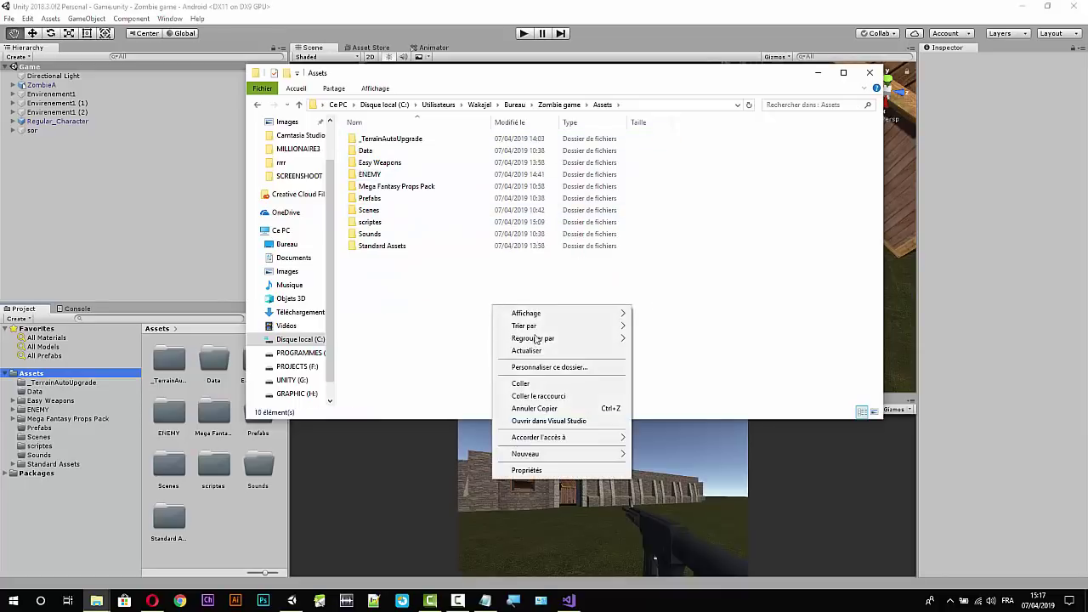
{"action": "left_click", "coordinate": [521, 383]}
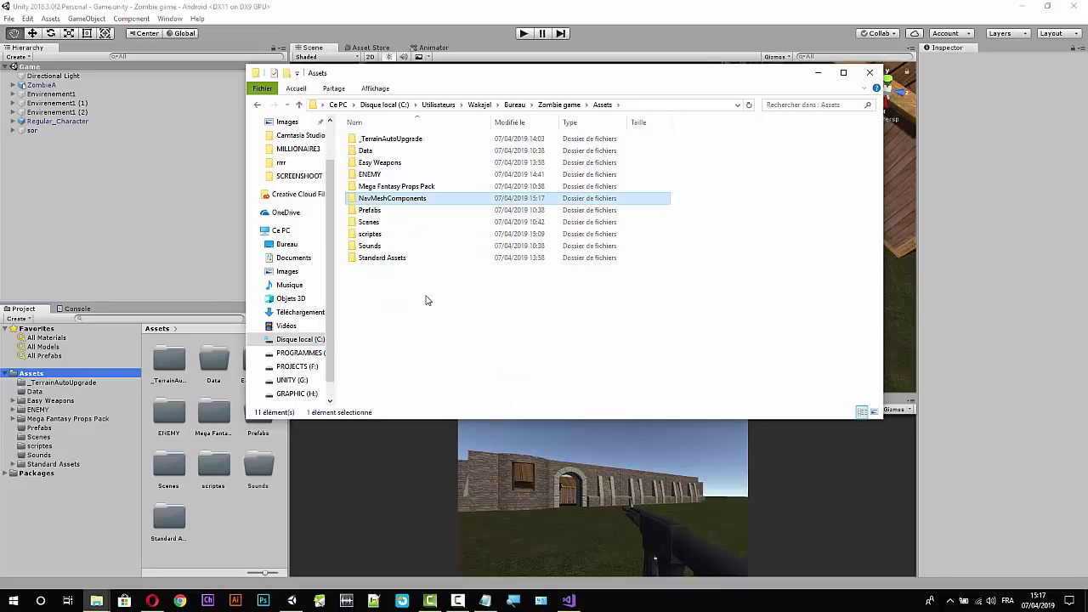
{"action": "left_click", "coordinate": [870, 73]}
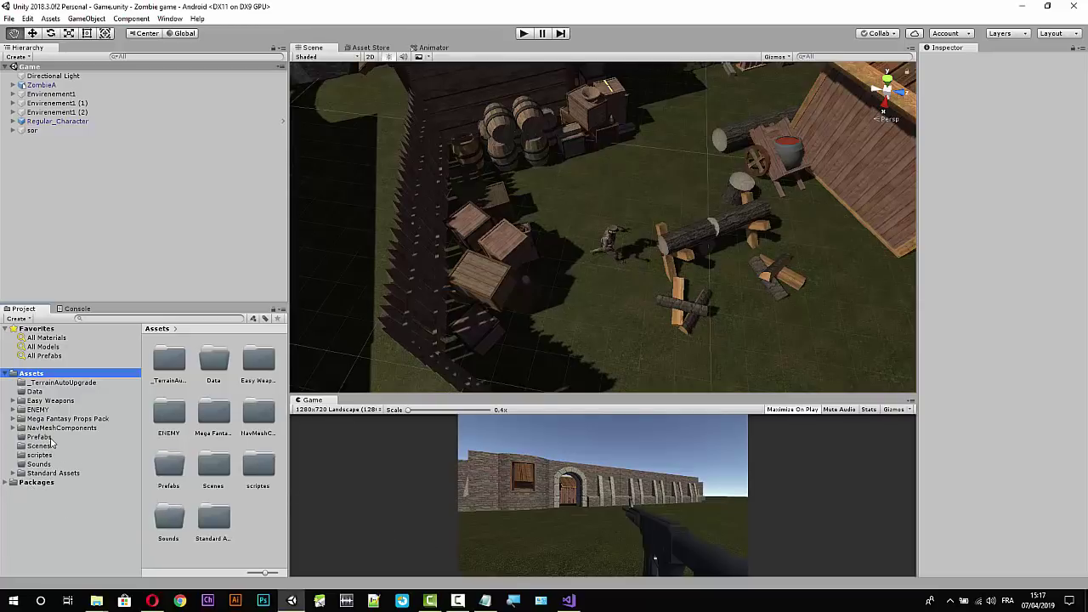
Open NavMeshComponents, accept line-ending normalization for EnemyA in Visual Studio, and minimize Visual Studio.
{"action": "left_click", "coordinate": [55, 428]}
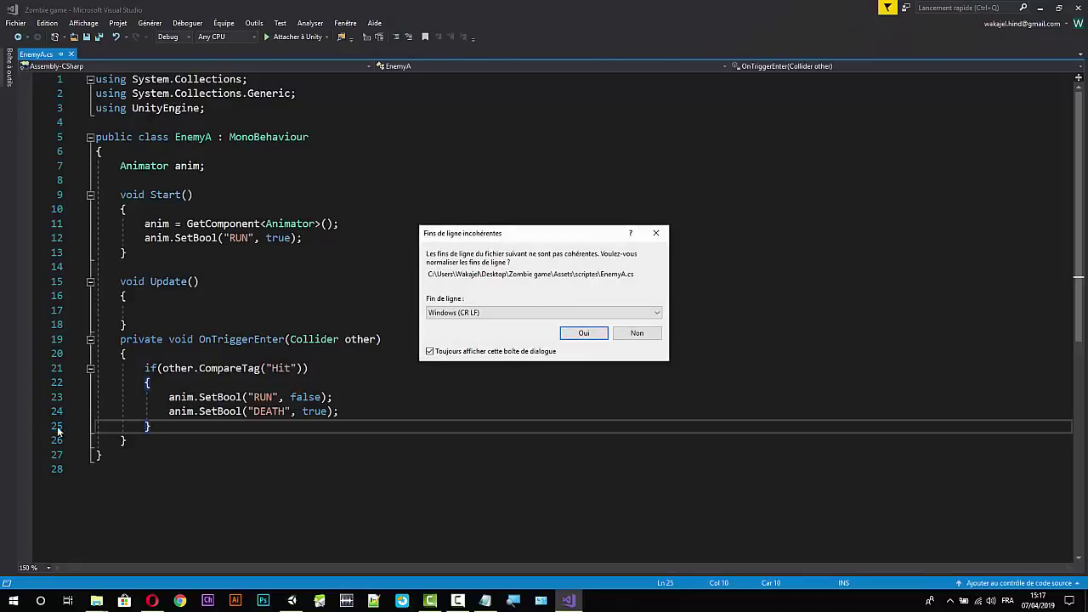
{"action": "left_click", "coordinate": [578, 336]}
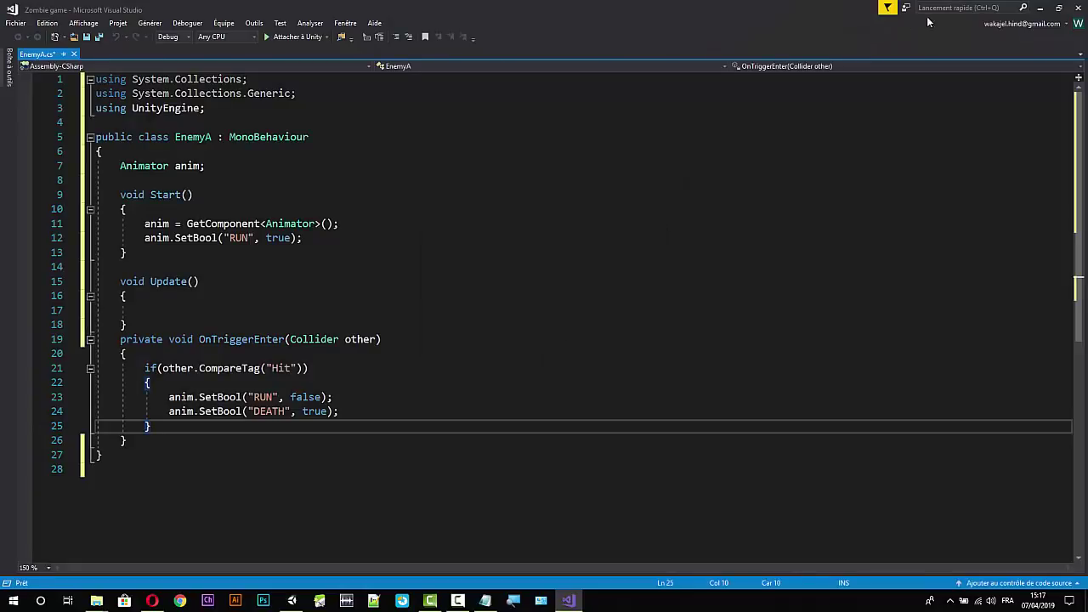
{"action": "left_click", "coordinate": [1040, 7]}
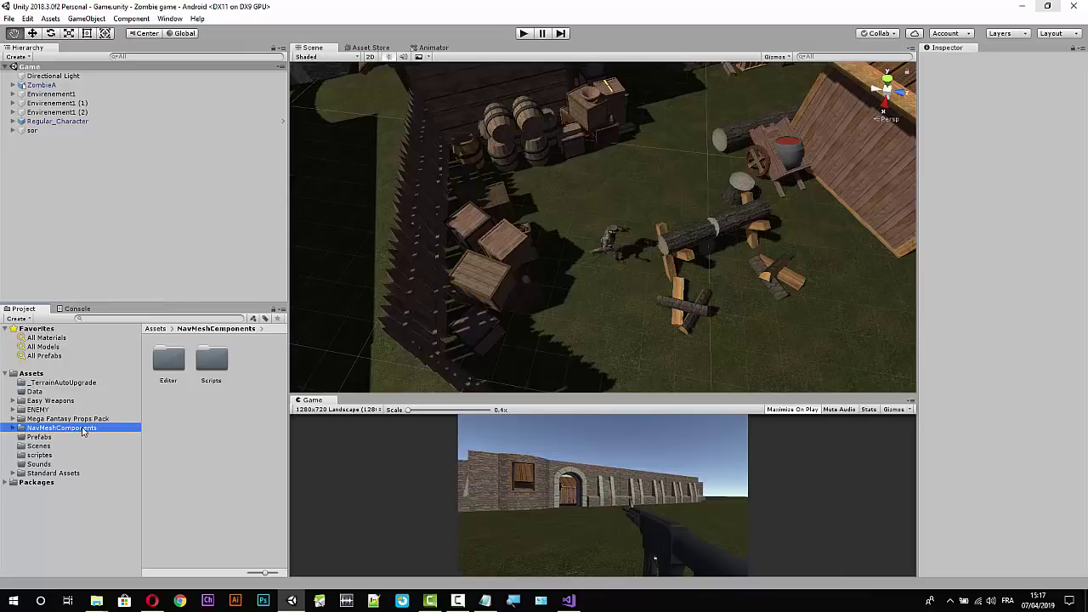
{"action": "left_click", "coordinate": [173, 20]}
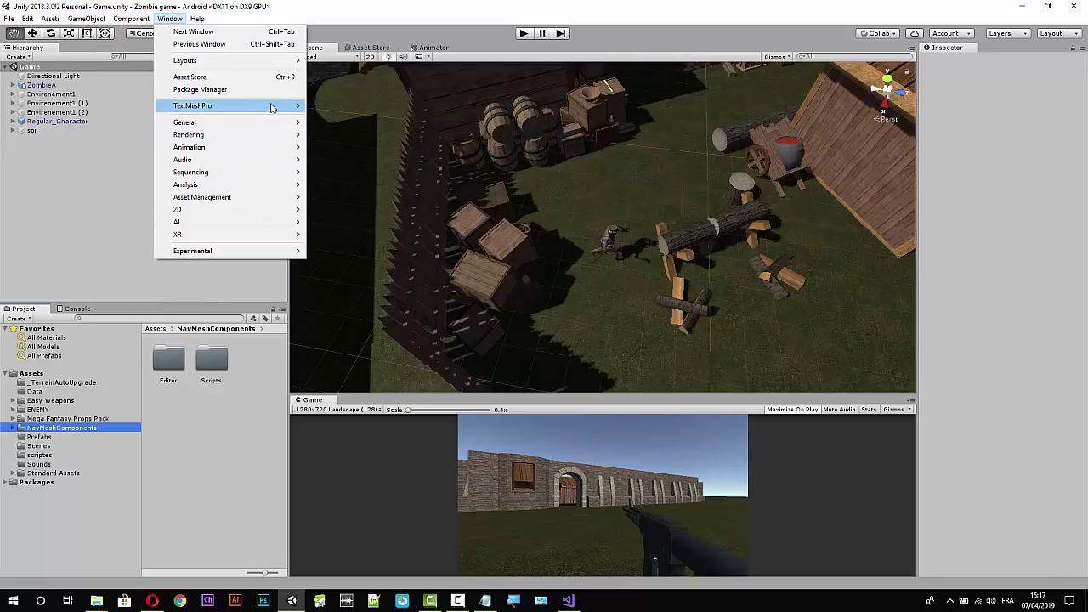
{"action": "mouse_move", "coordinate": [273, 106]}
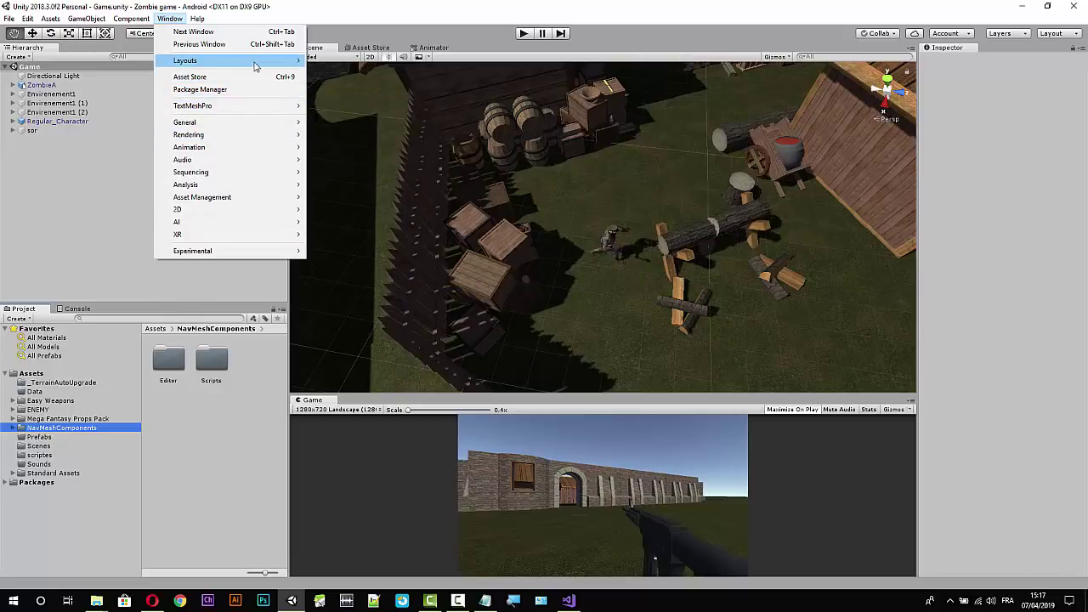
{"action": "mouse_move", "coordinate": [255, 66]}
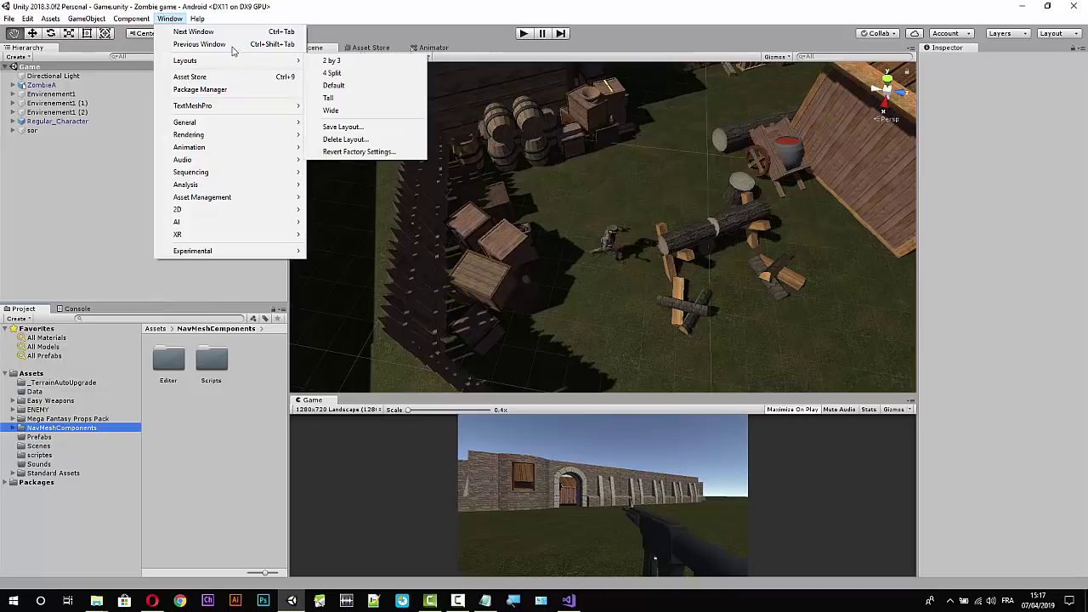
{"action": "mouse_move", "coordinate": [142, 21]}
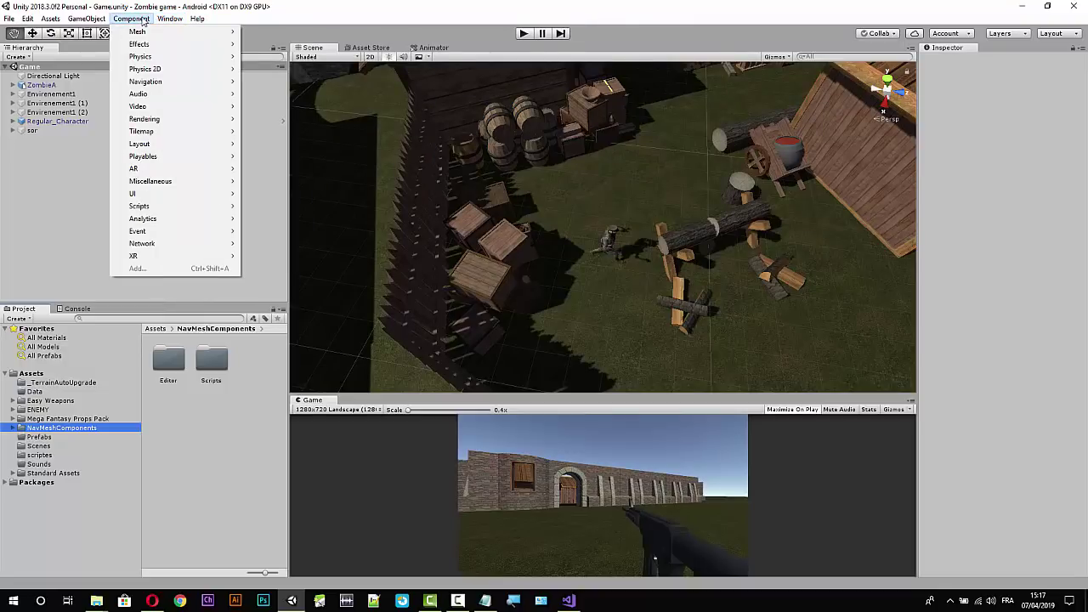
{"action": "mouse_move", "coordinate": [162, 82]}
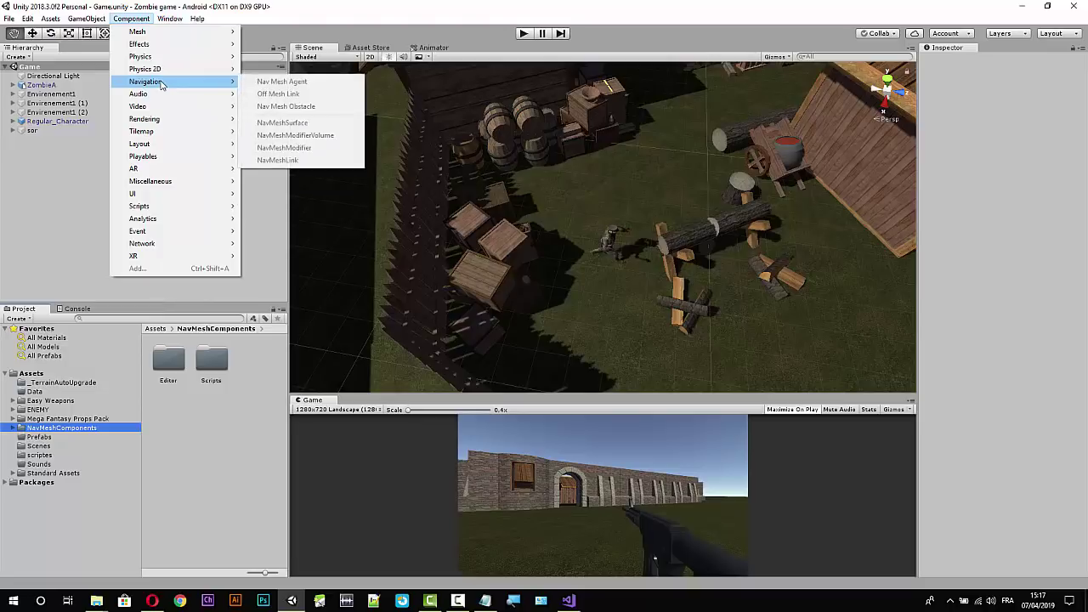
{"action": "mouse_move", "coordinate": [191, 61]}
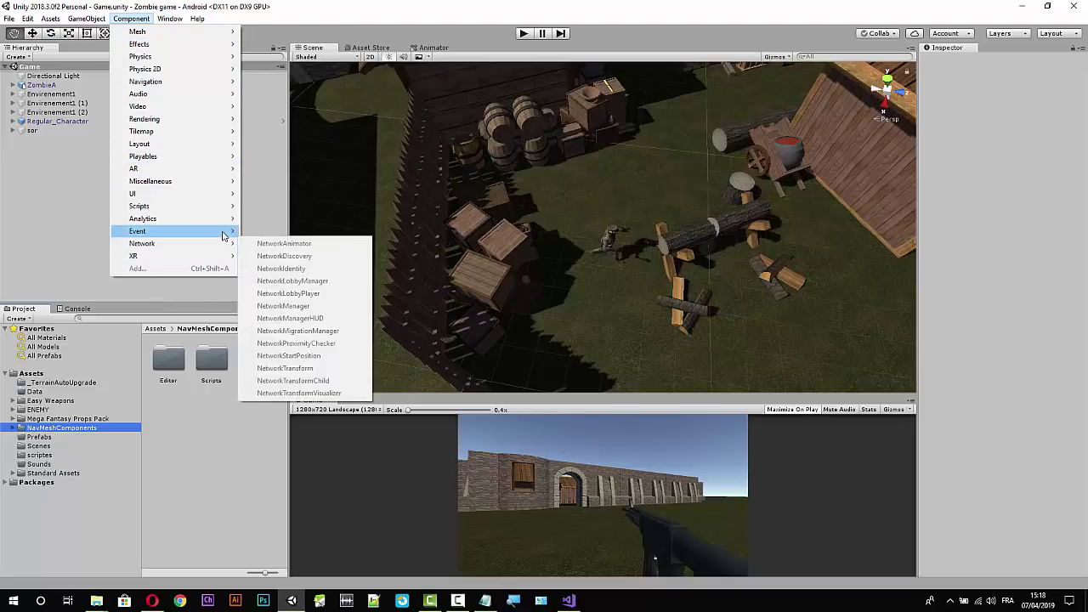
{"action": "mouse_move", "coordinate": [223, 232]}
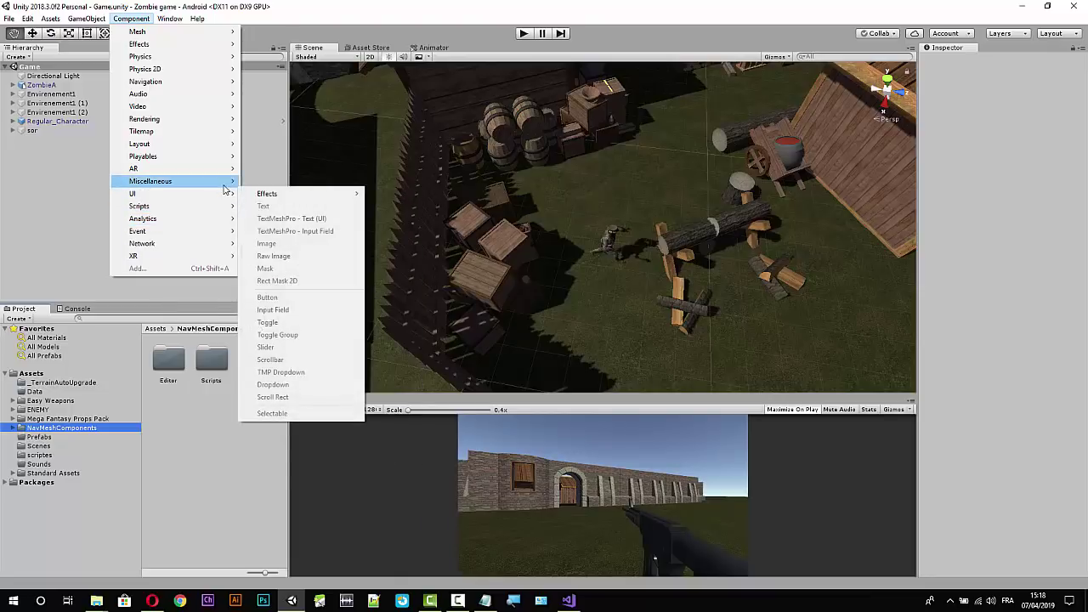
{"action": "mouse_move", "coordinate": [227, 187]}
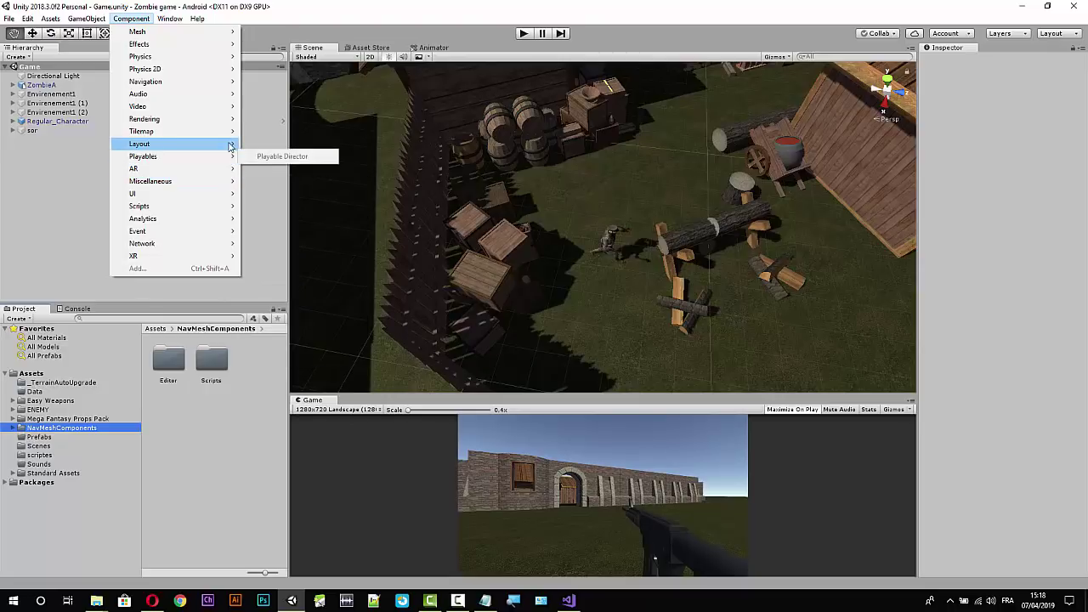
{"action": "mouse_move", "coordinate": [230, 144]}
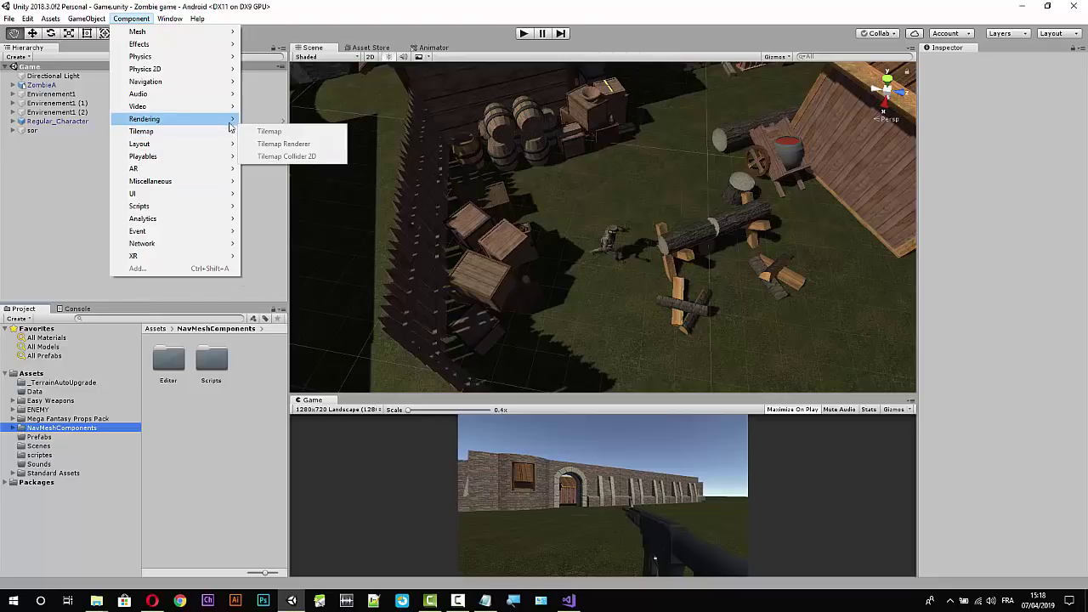
{"action": "mouse_move", "coordinate": [229, 123]}
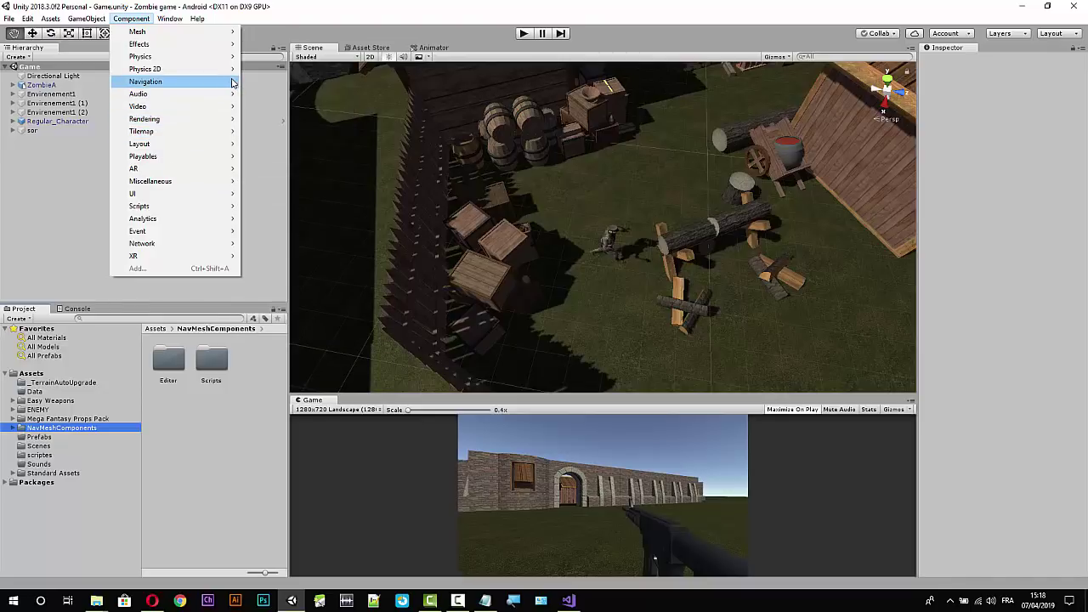
{"action": "mouse_move", "coordinate": [232, 82]}
{"action": "mouse_move", "coordinate": [179, 19]}
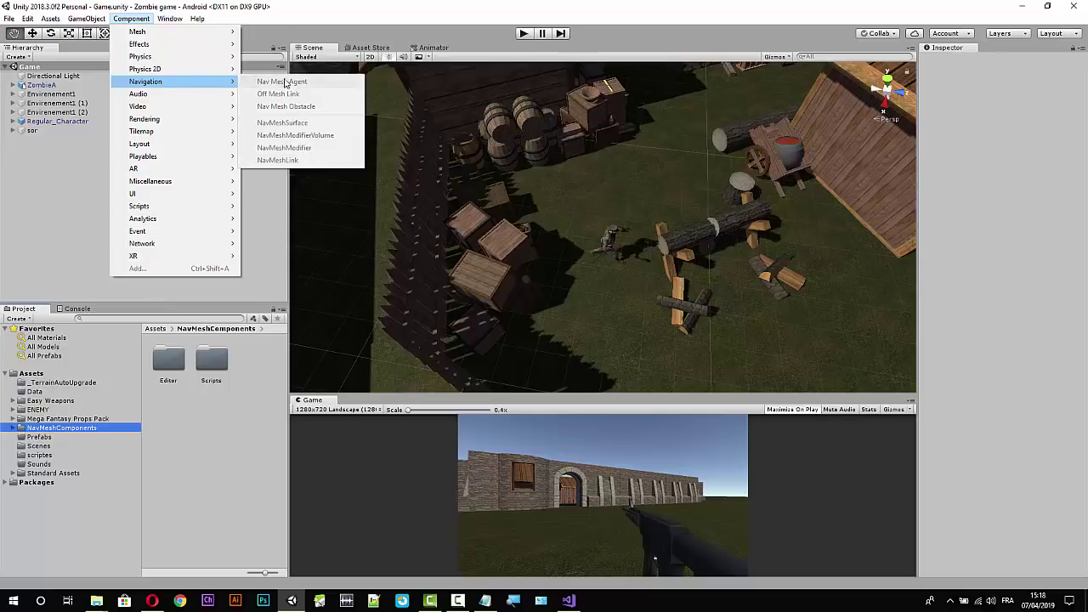
{"action": "left_click", "coordinate": [54, 203]}
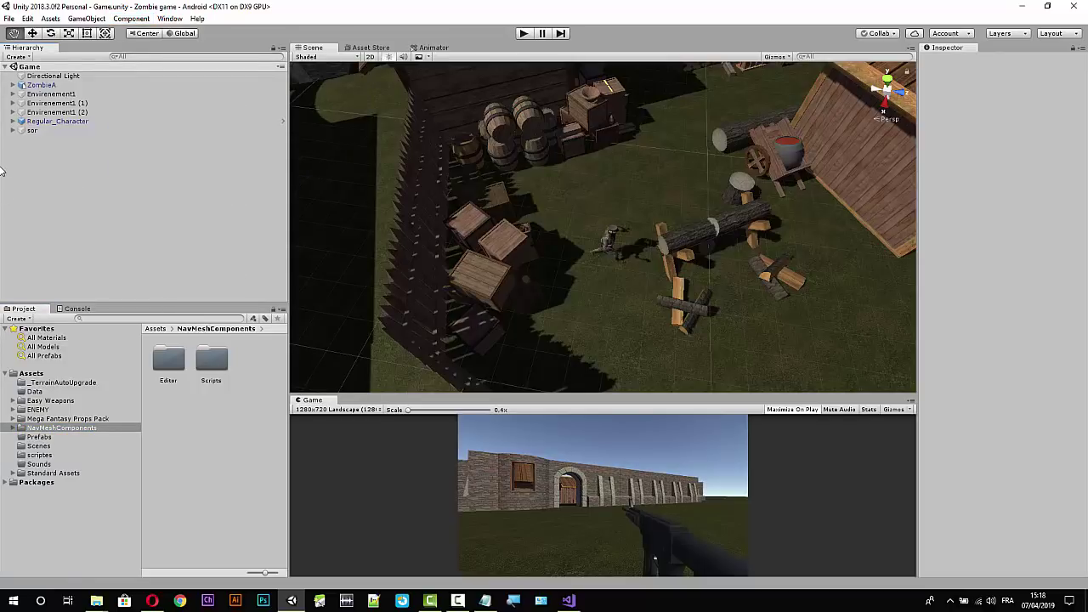
Create an empty GameObject in the Hierarchy, rename it NavMesh, and select it.
{"action": "left_click", "coordinate": [27, 58]}
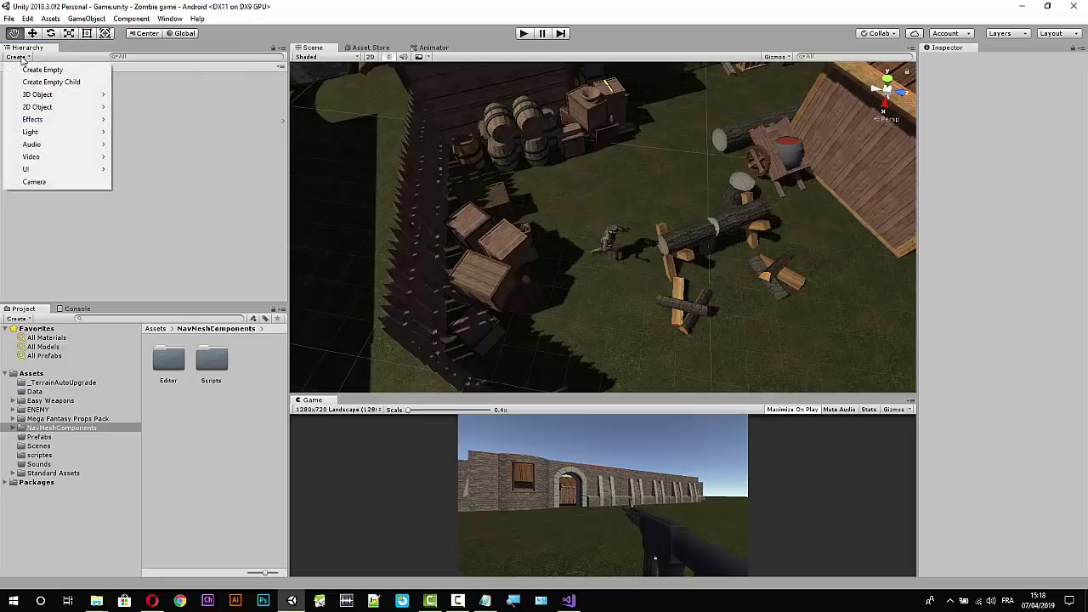
{"action": "left_click", "coordinate": [40, 70]}
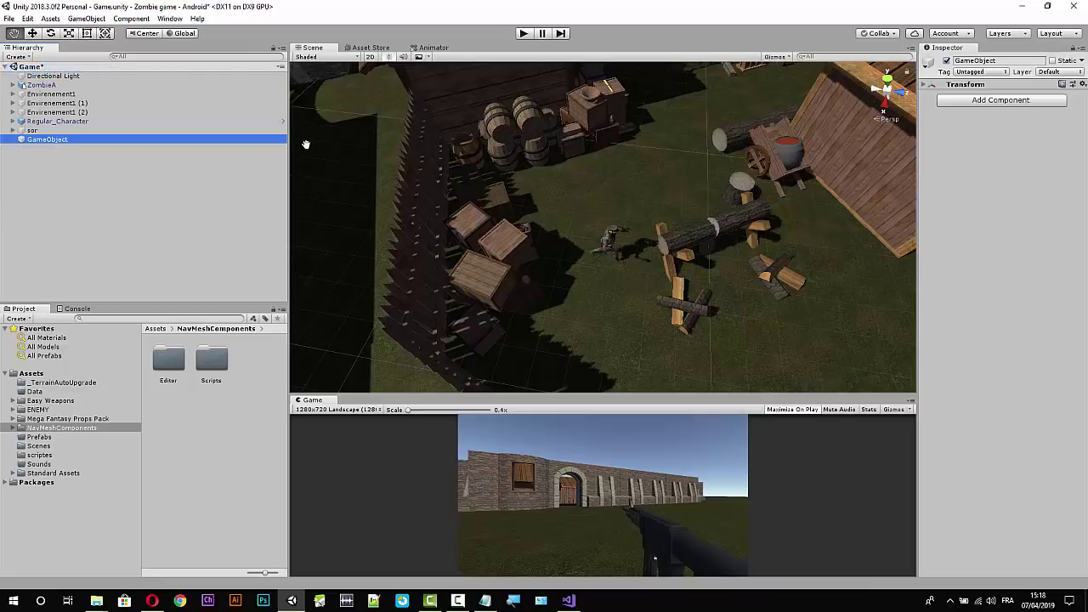
{"action": "left_click", "coordinate": [1003, 60]}
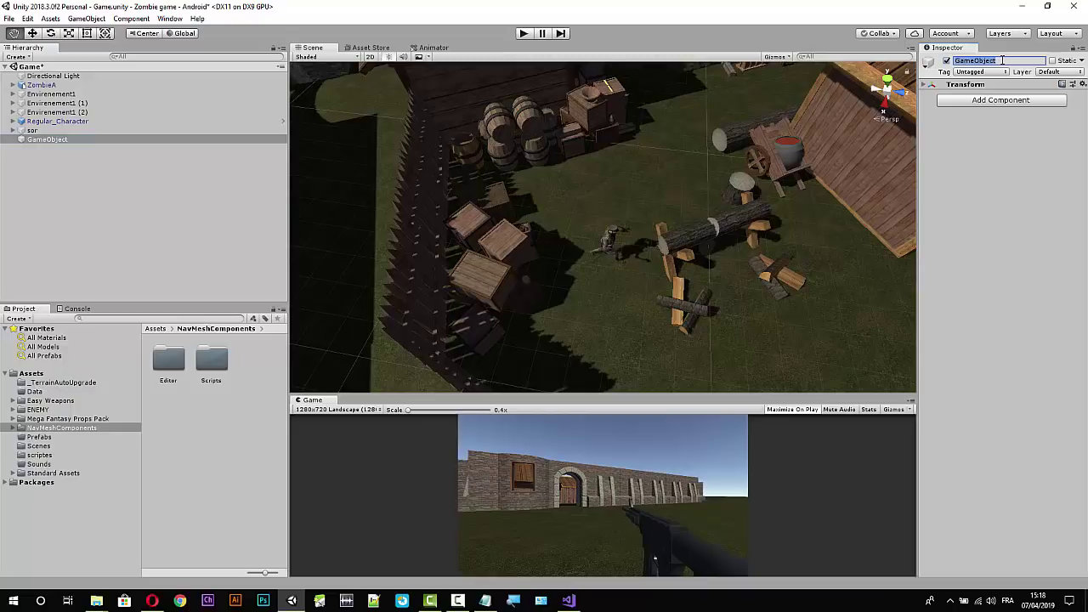
{"action": "type", "text": "V"}
{"action": "key", "text": "Return"}
{"action": "left_click", "coordinate": [86, 141]}
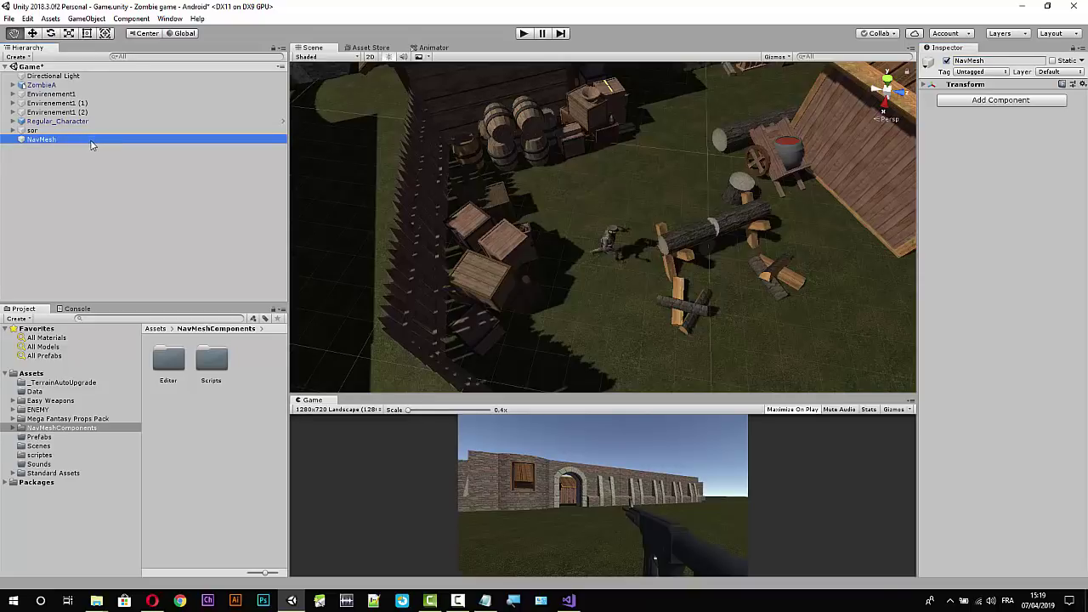
Browse the Component menu and Inspector panel options, closing them without changes.
{"action": "left_click", "coordinate": [143, 20]}
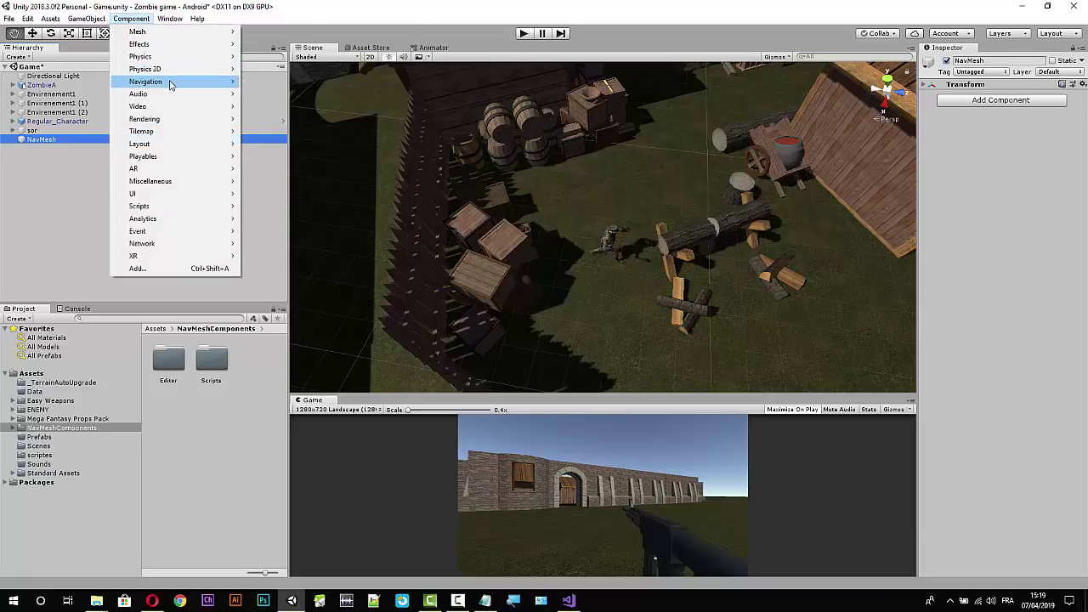
{"action": "mouse_move", "coordinate": [171, 83]}
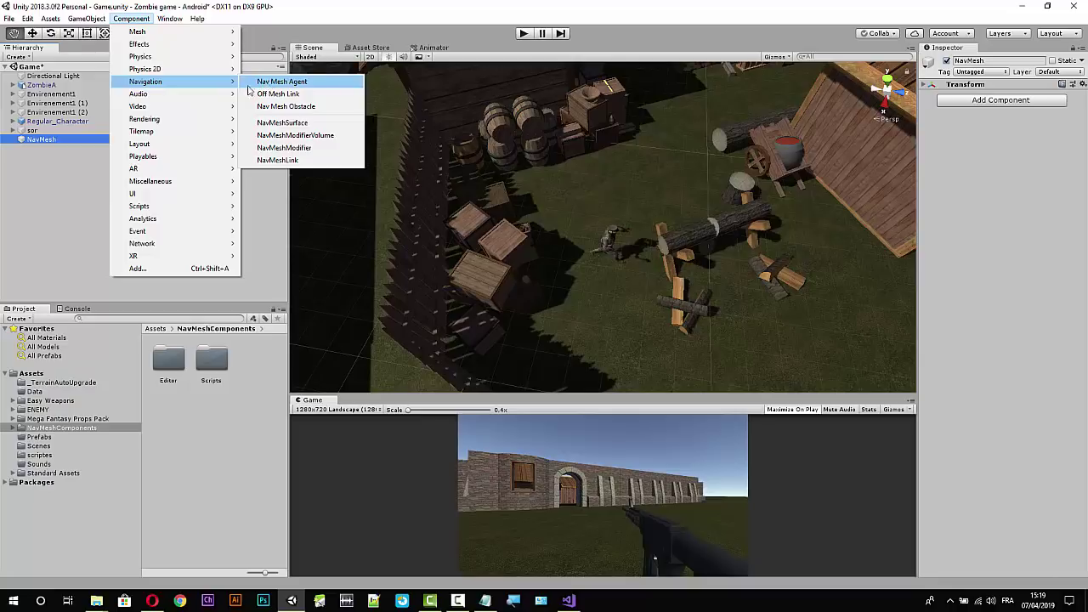
{"action": "left_click", "coordinate": [423, 149]}
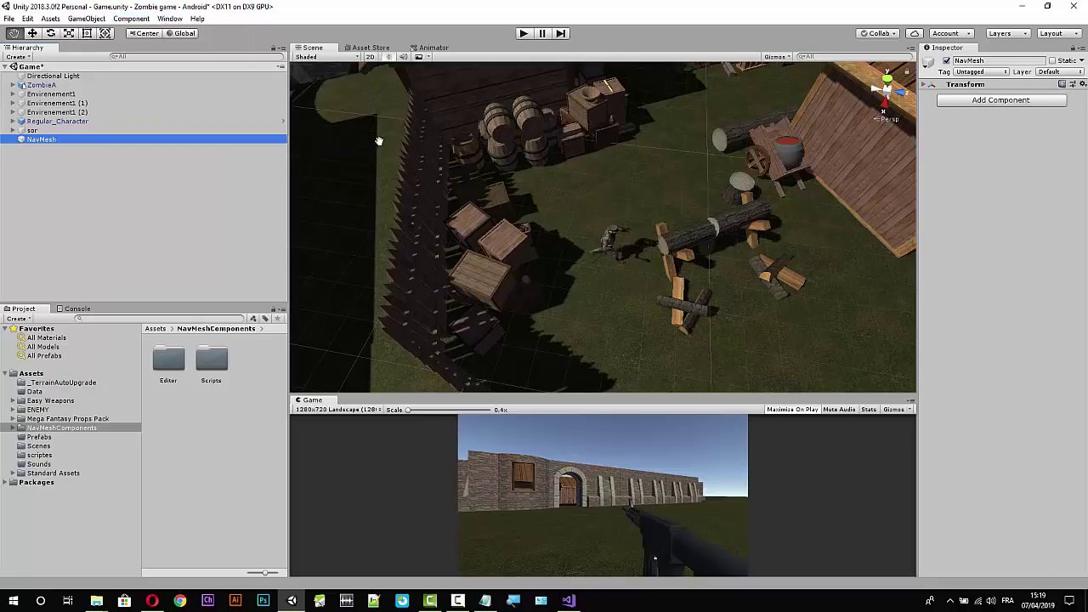
{"action": "left_click", "coordinate": [131, 18]}
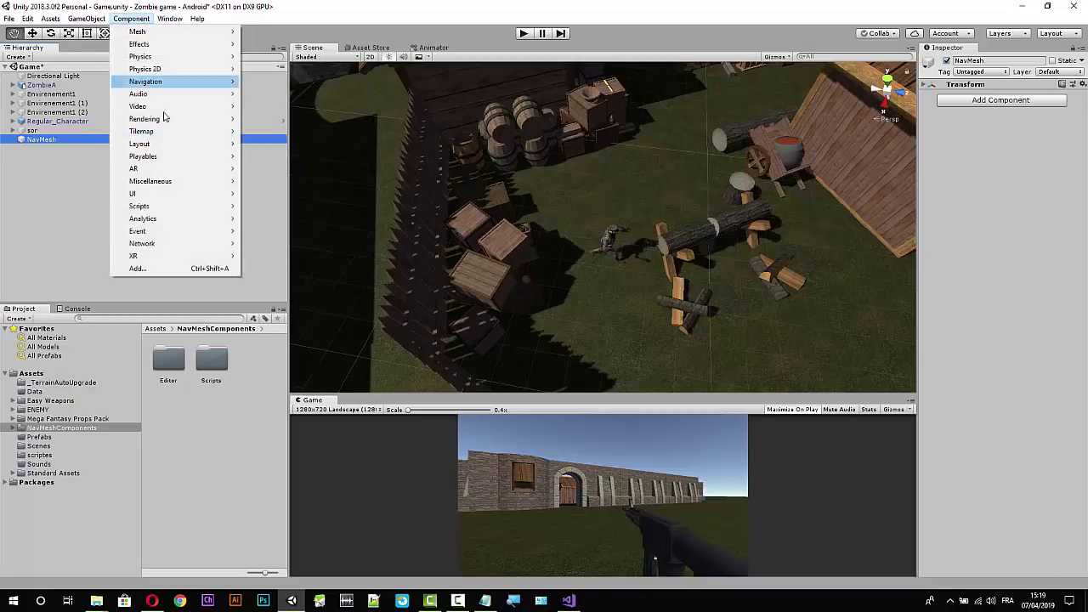
{"action": "mouse_move", "coordinate": [170, 84]}
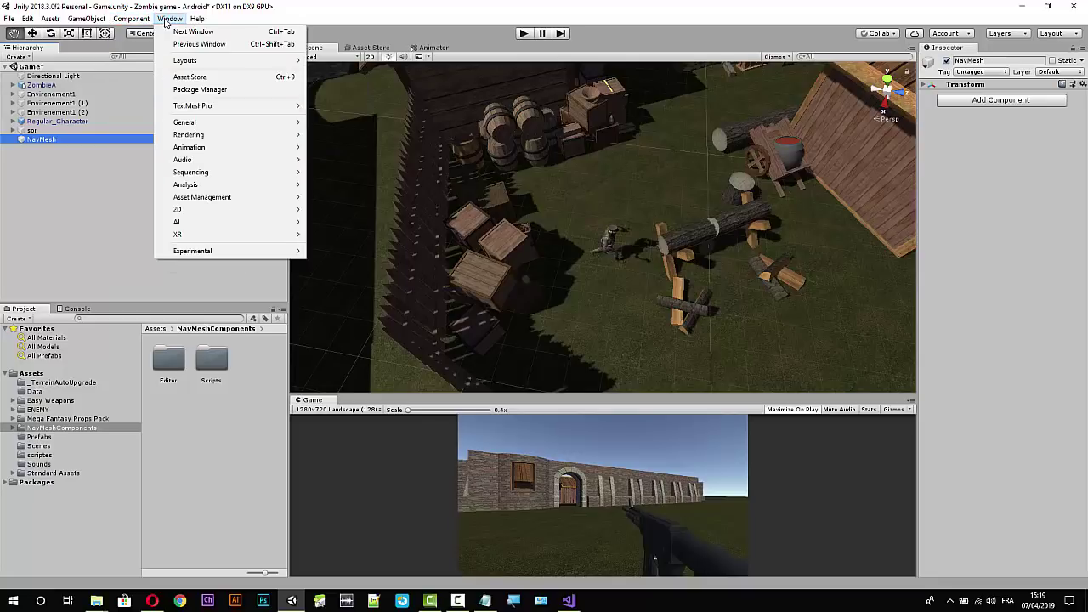
{"action": "right_click", "coordinate": [954, 53]}
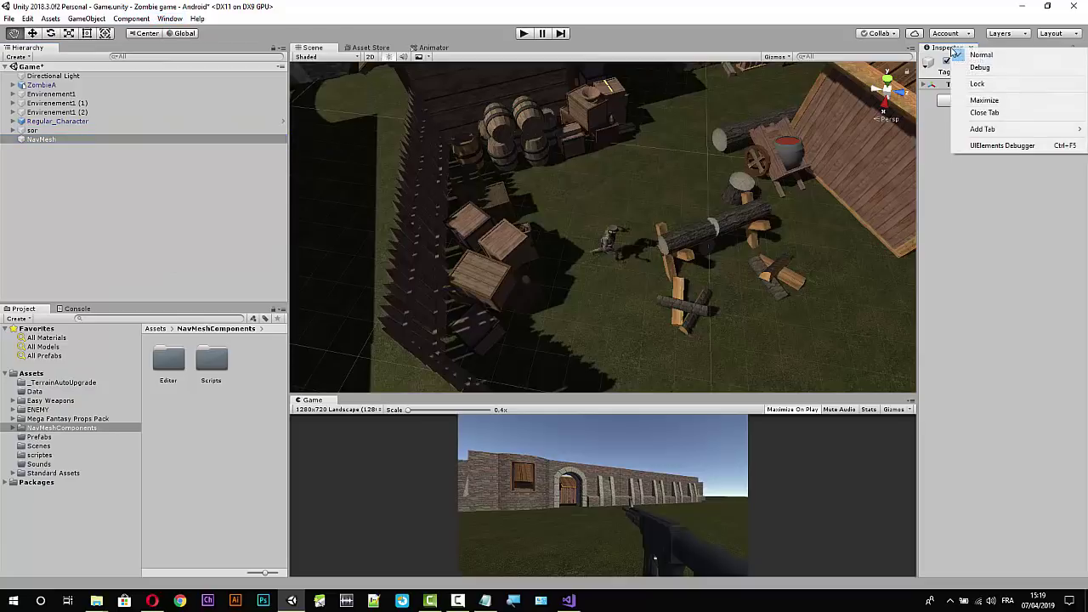
{"action": "mouse_move", "coordinate": [982, 133]}
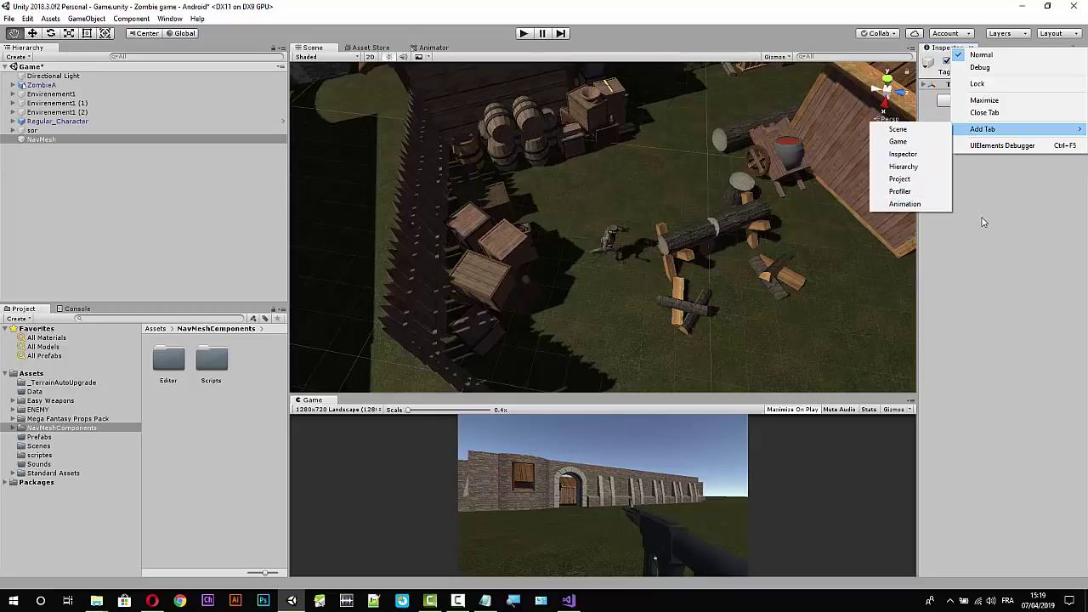
{"action": "left_click", "coordinate": [1007, 193]}
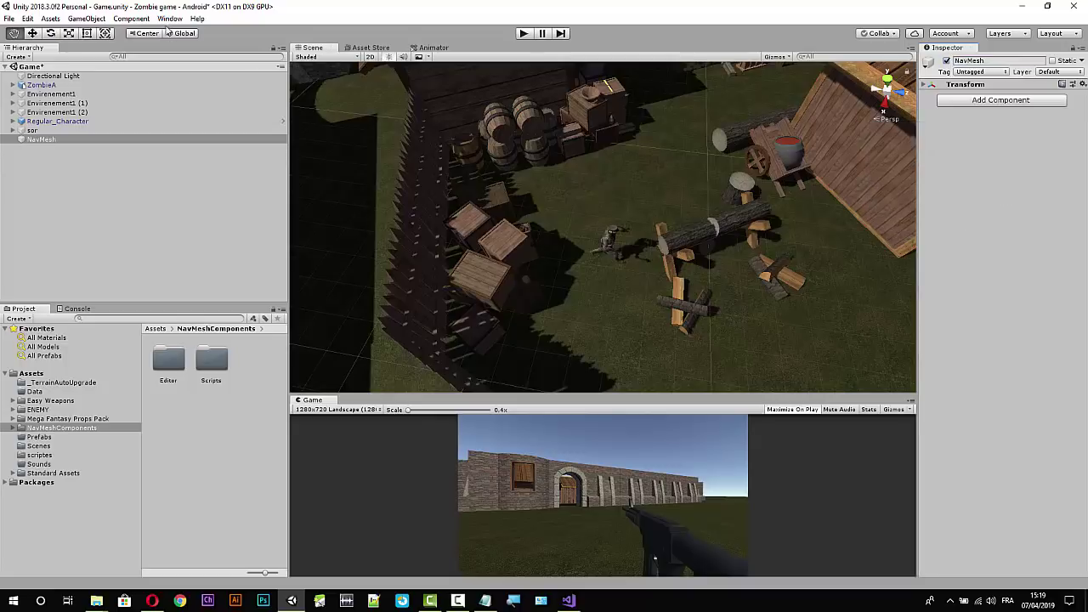
Open the Navigation window from Window > AI > Navigation.
{"action": "left_click", "coordinate": [167, 18]}
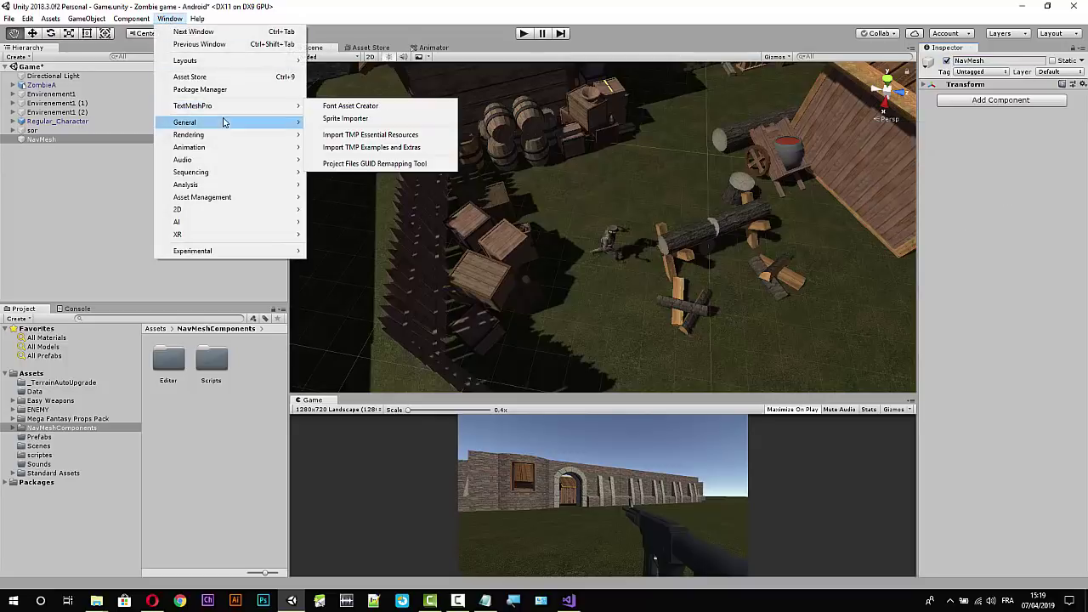
{"action": "mouse_move", "coordinate": [225, 129]}
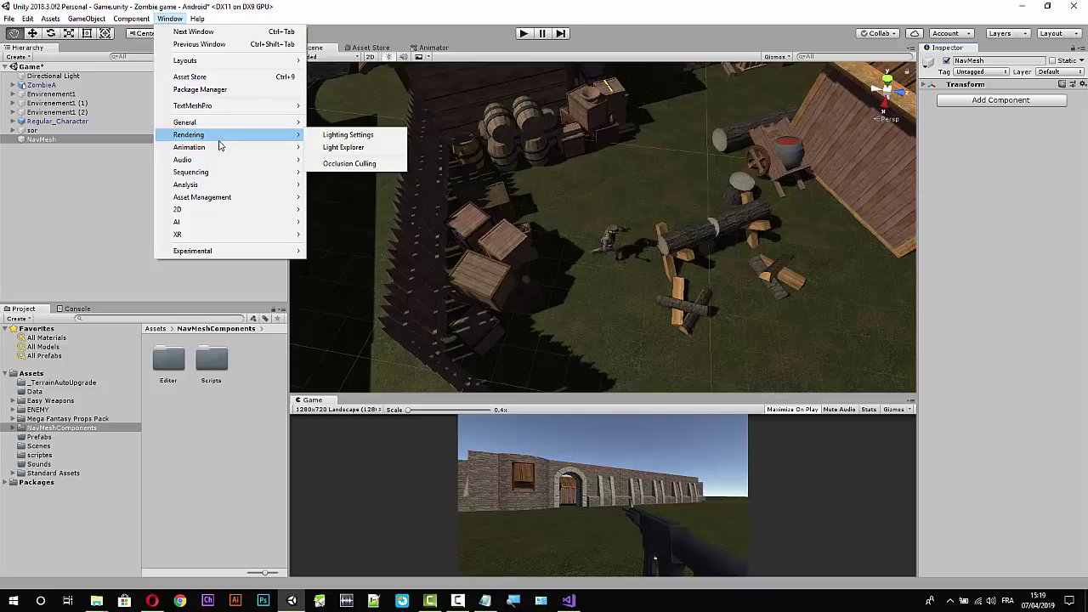
{"action": "mouse_move", "coordinate": [214, 161]}
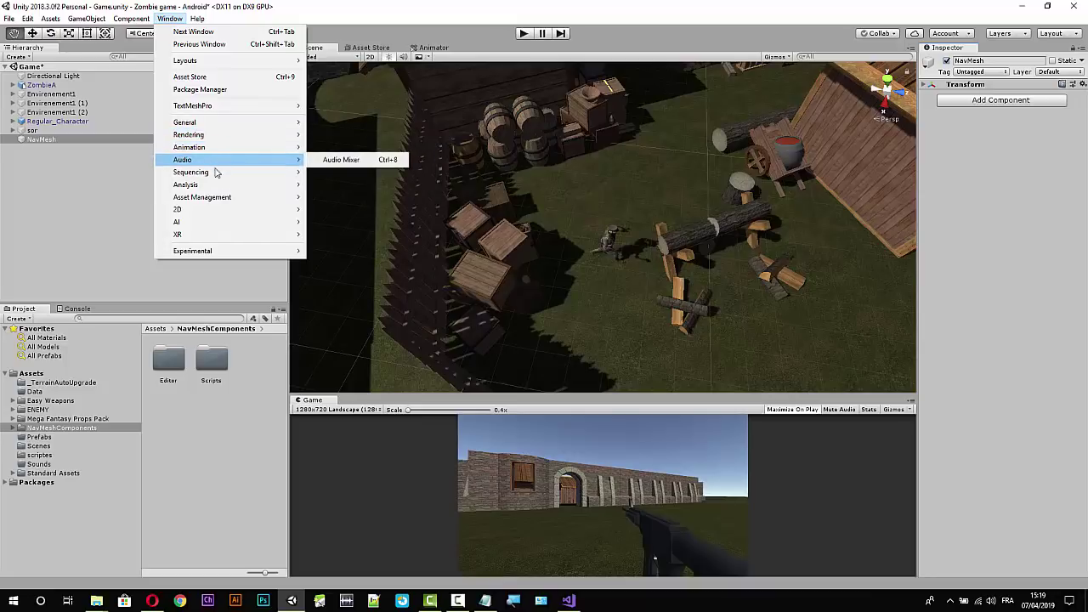
{"action": "mouse_move", "coordinate": [218, 185]}
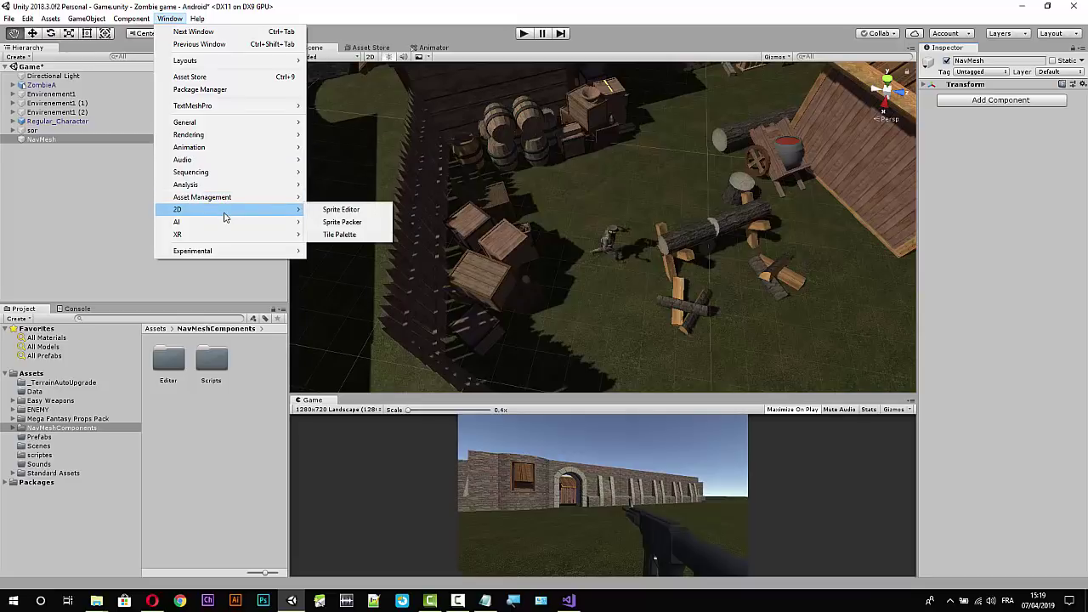
{"action": "mouse_move", "coordinate": [227, 222]}
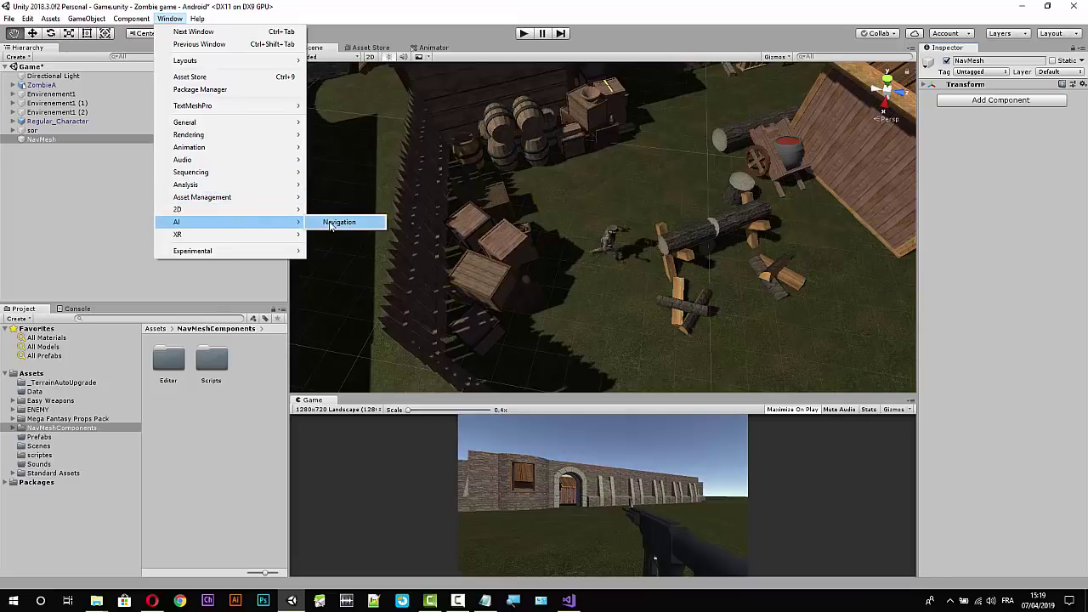
{"action": "left_click", "coordinate": [332, 221]}
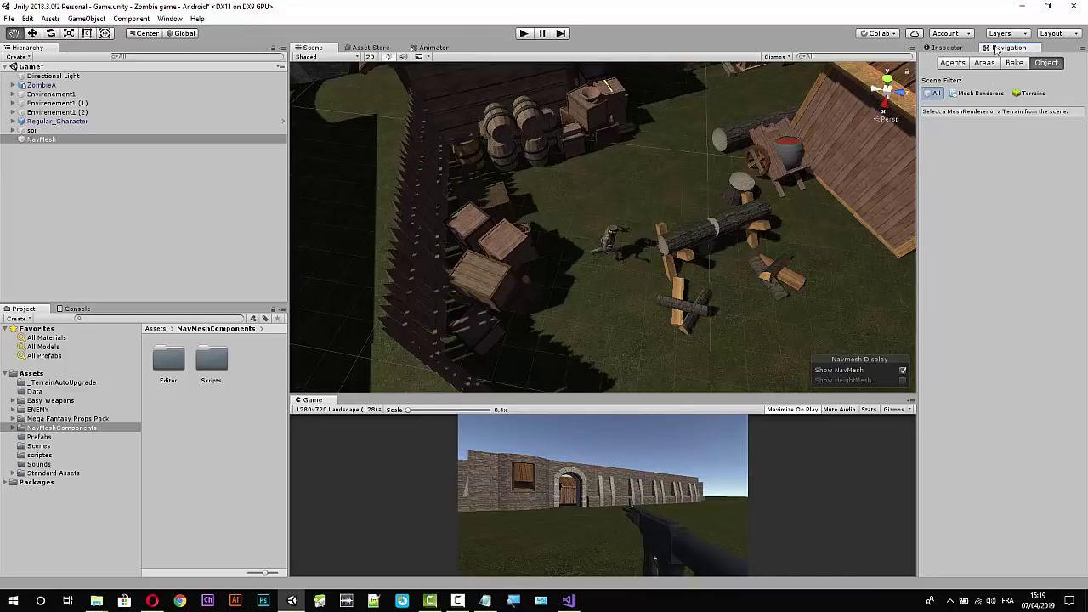
Widen the Navigation panel, review its Bake, Object and Areas tabs, and return to Humanoid agent settings.
{"action": "left_click_drag", "start_coordinate": [914, 155], "coordinate": [813, 156]}
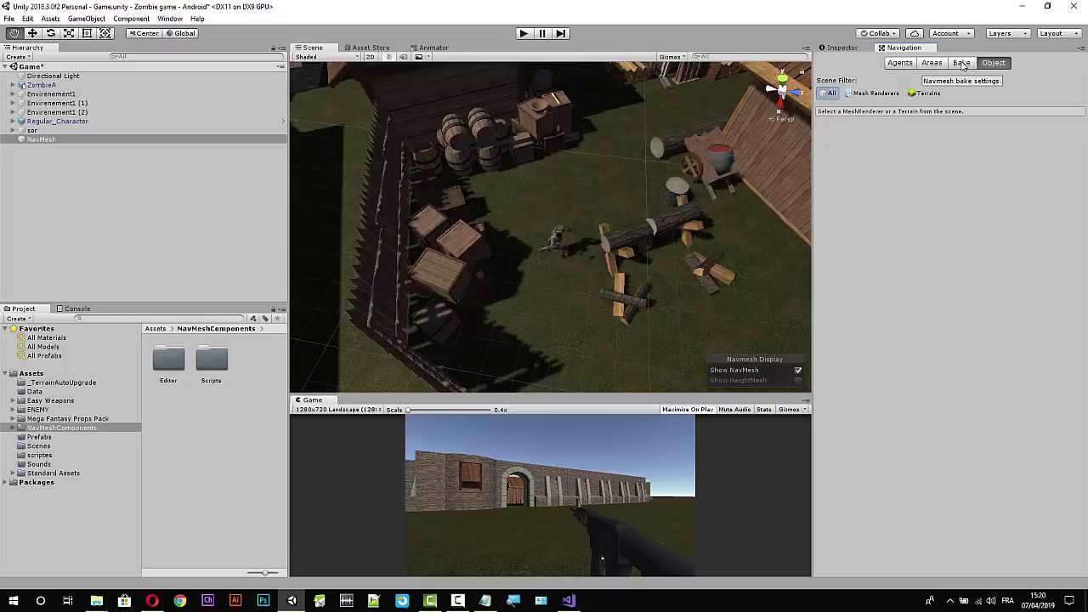
{"action": "left_click", "coordinate": [898, 65]}
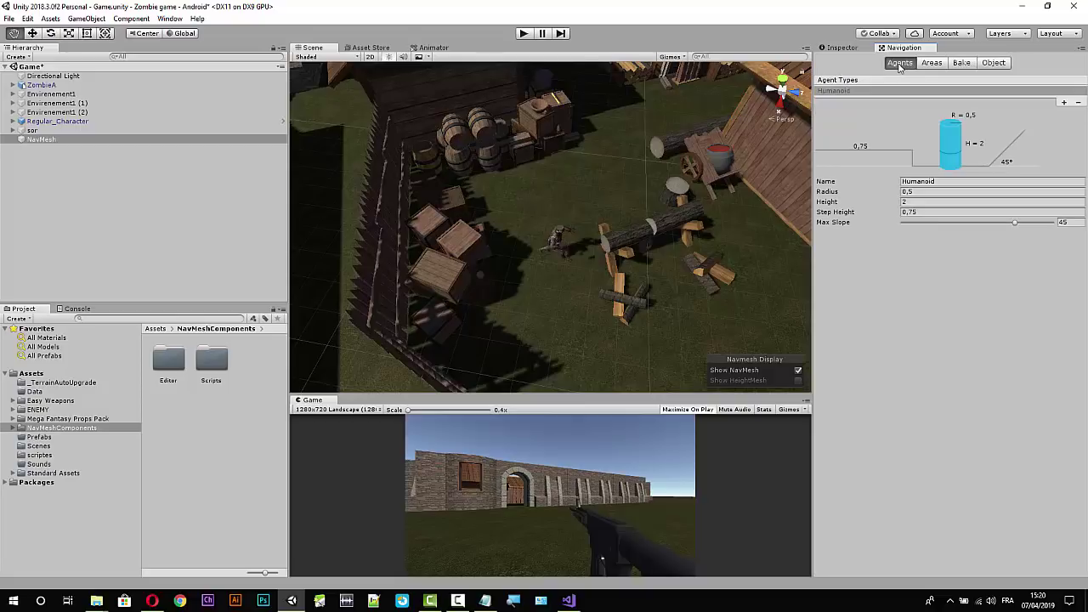
{"action": "left_click", "coordinate": [962, 65]}
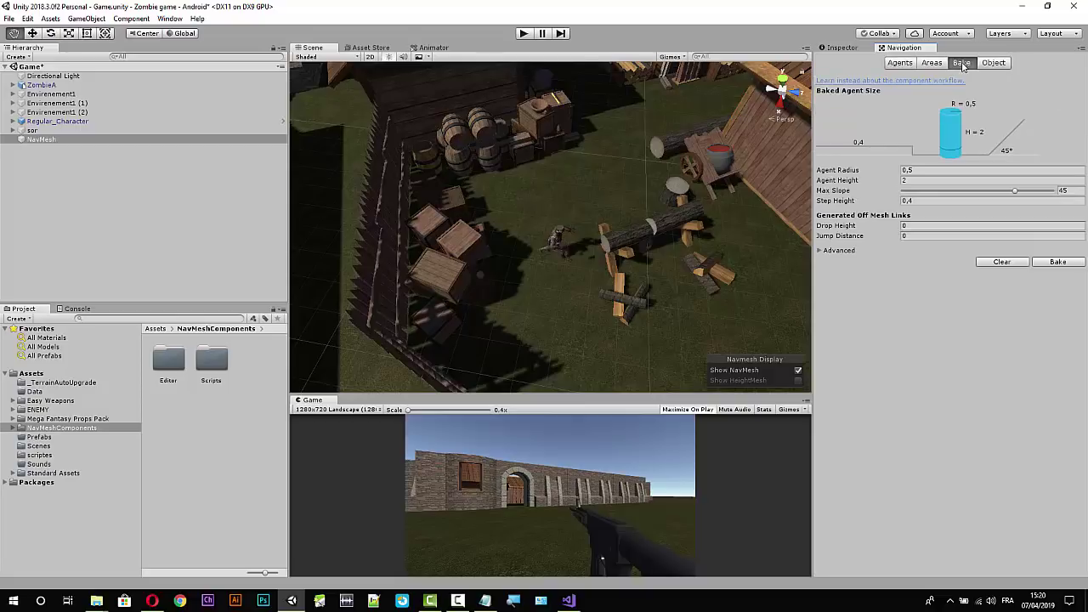
{"action": "left_click", "coordinate": [899, 65]}
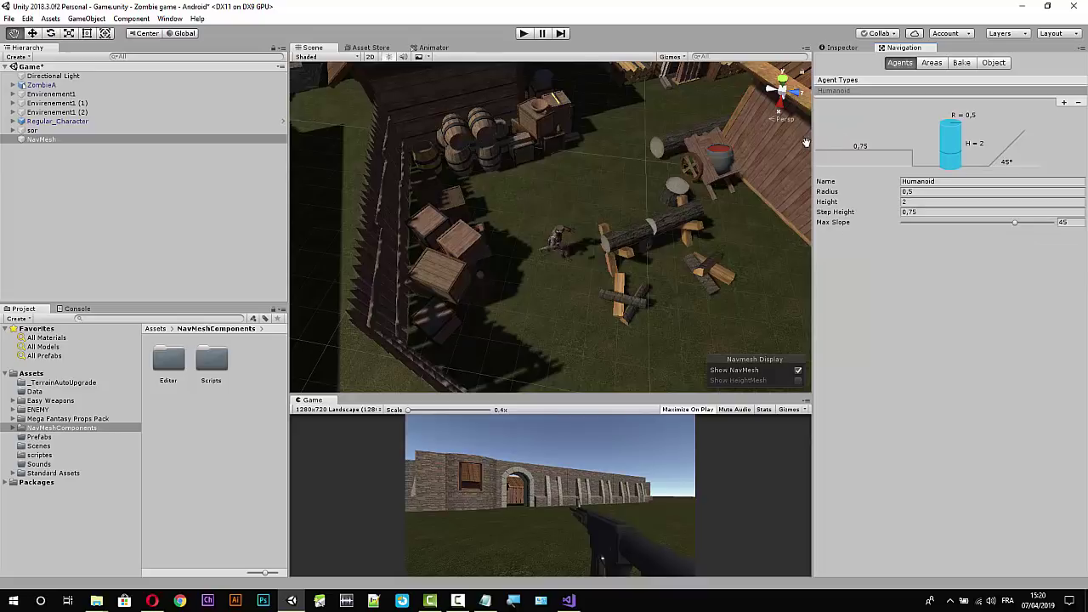
{"action": "left_click_drag", "start_coordinate": [813, 140], "coordinate": [852, 139]}
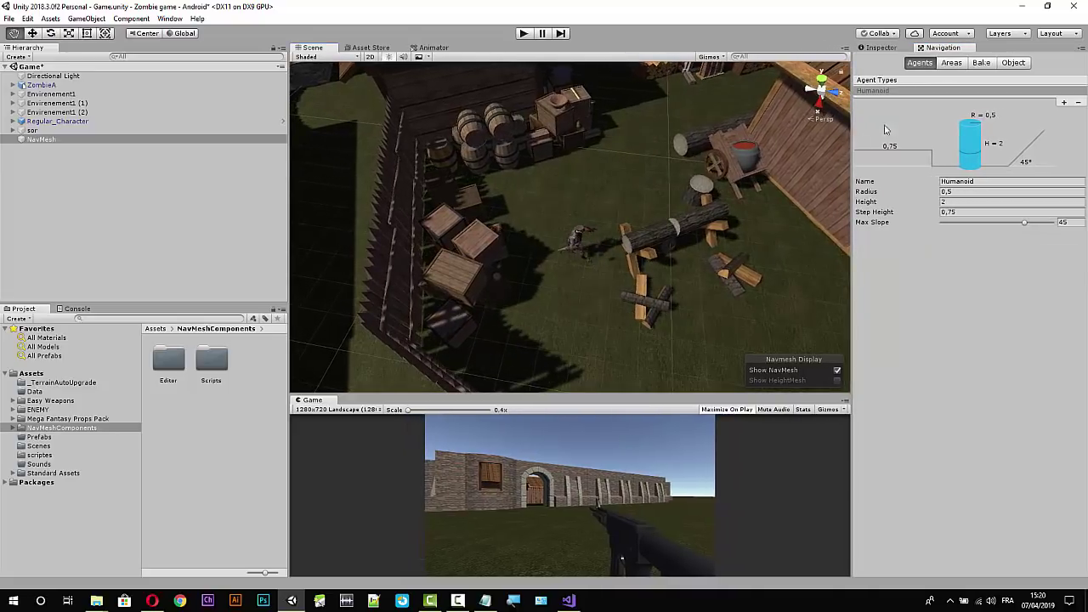
{"action": "left_click", "coordinate": [982, 63]}
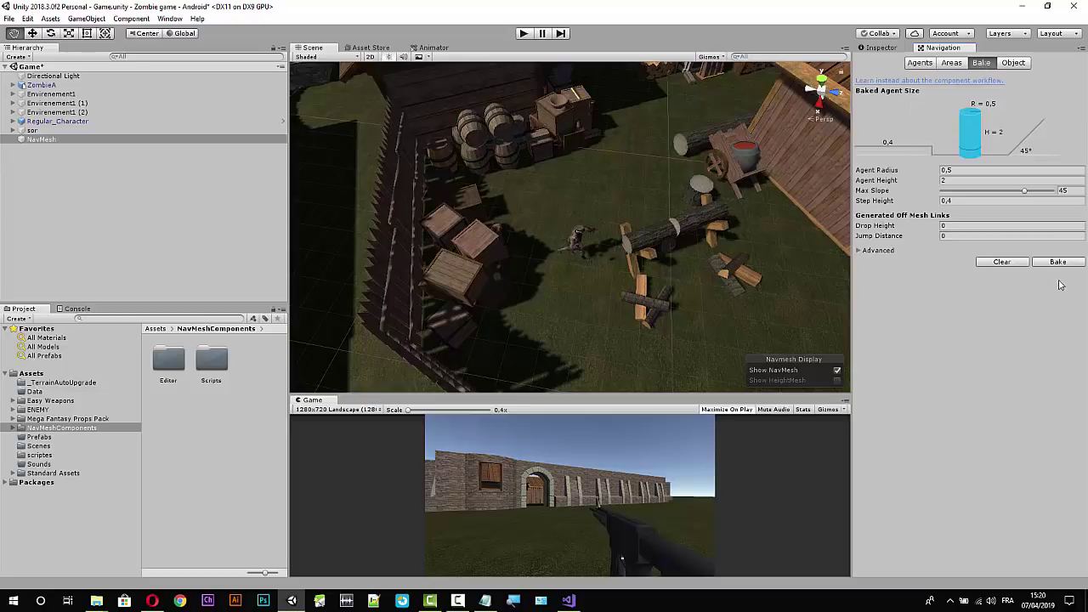
{"action": "left_click", "coordinate": [1059, 265]}
{"action": "left_click", "coordinate": [1011, 64]}
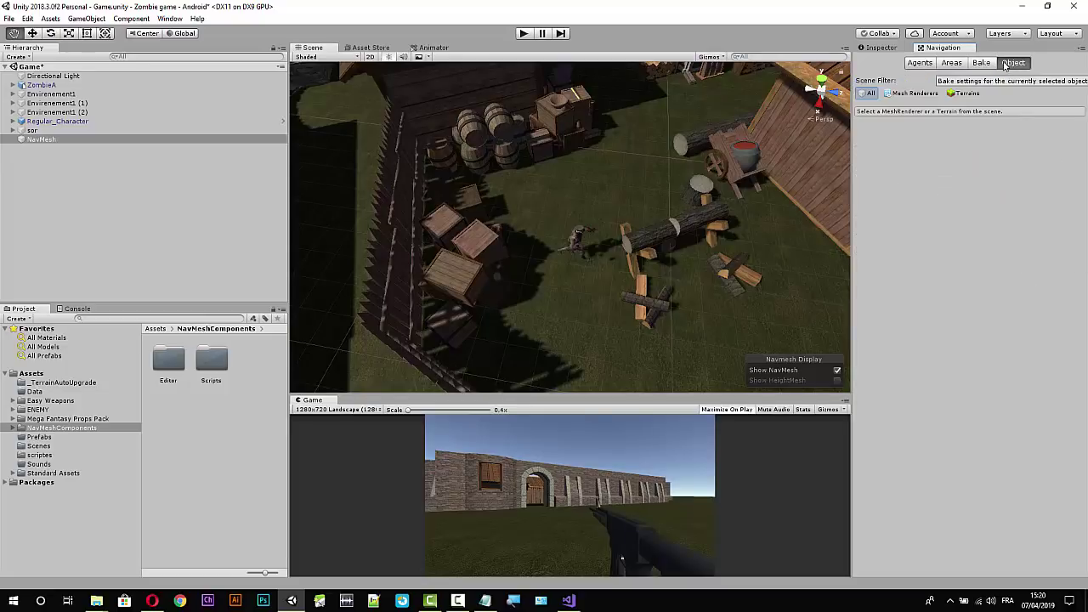
{"action": "left_click", "coordinate": [956, 66]}
{"action": "left_click", "coordinate": [920, 65]}
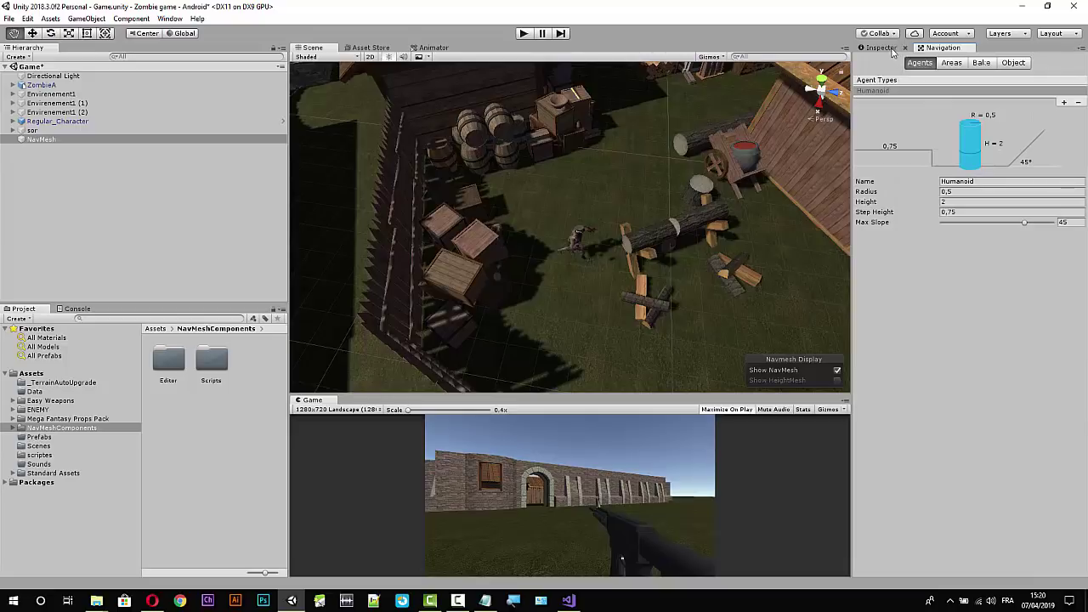
{"action": "left_click", "coordinate": [99, 130]}
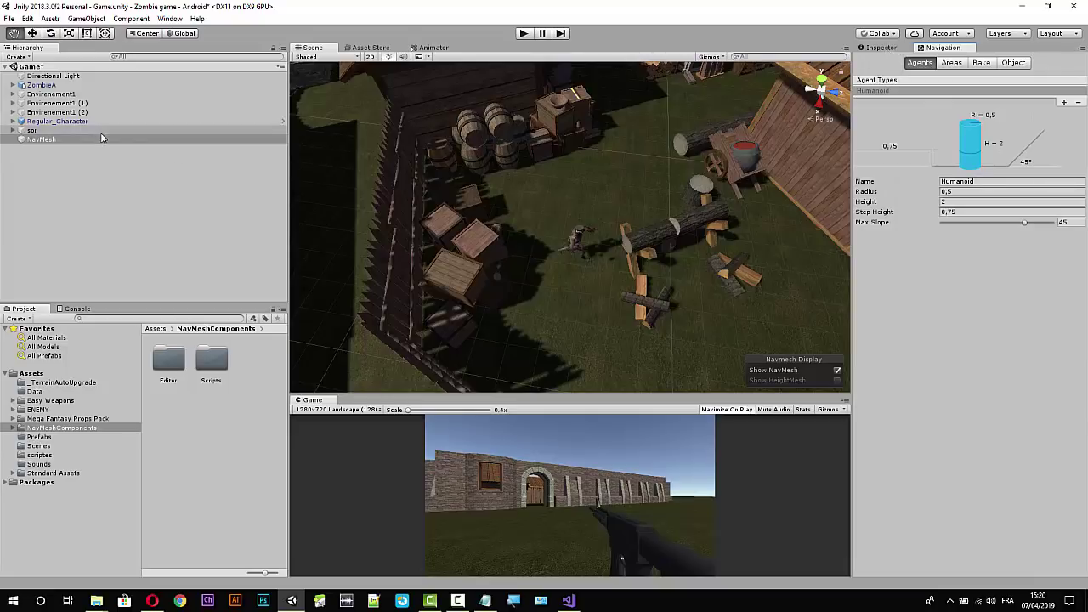
Add a NavMeshSurface component to the NavMesh object by searching 'na' in Add Component.
{"action": "left_click", "coordinate": [97, 140]}
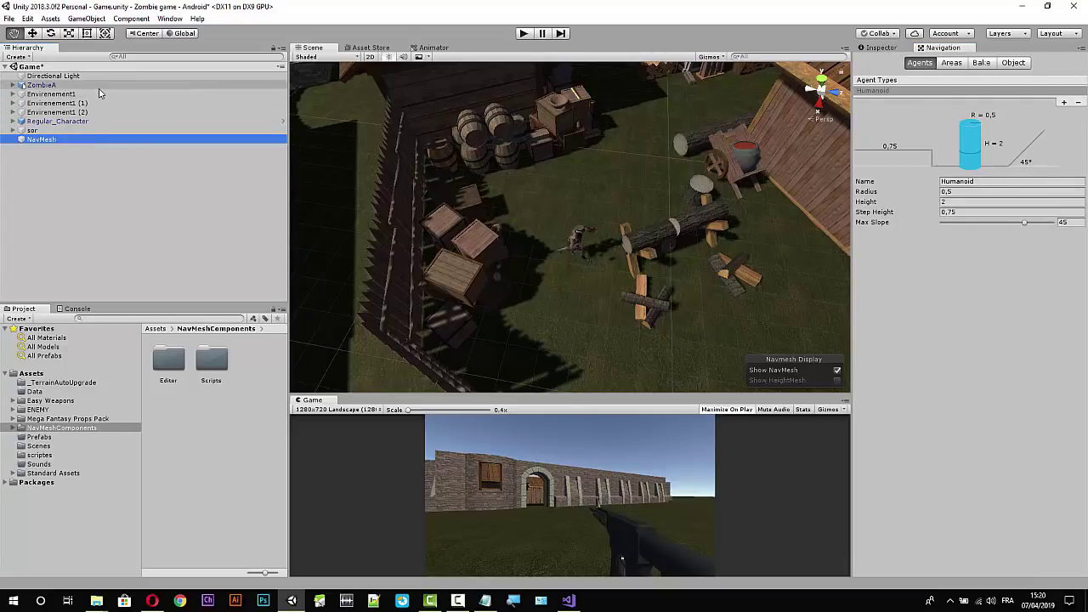
{"action": "left_click", "coordinate": [880, 48]}
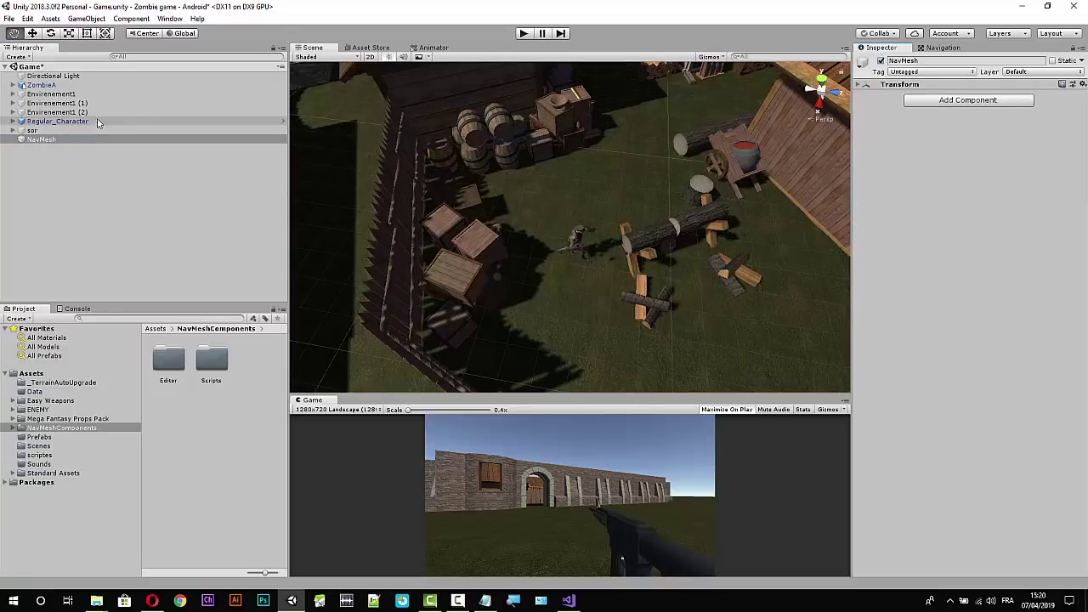
{"action": "left_click", "coordinate": [85, 139]}
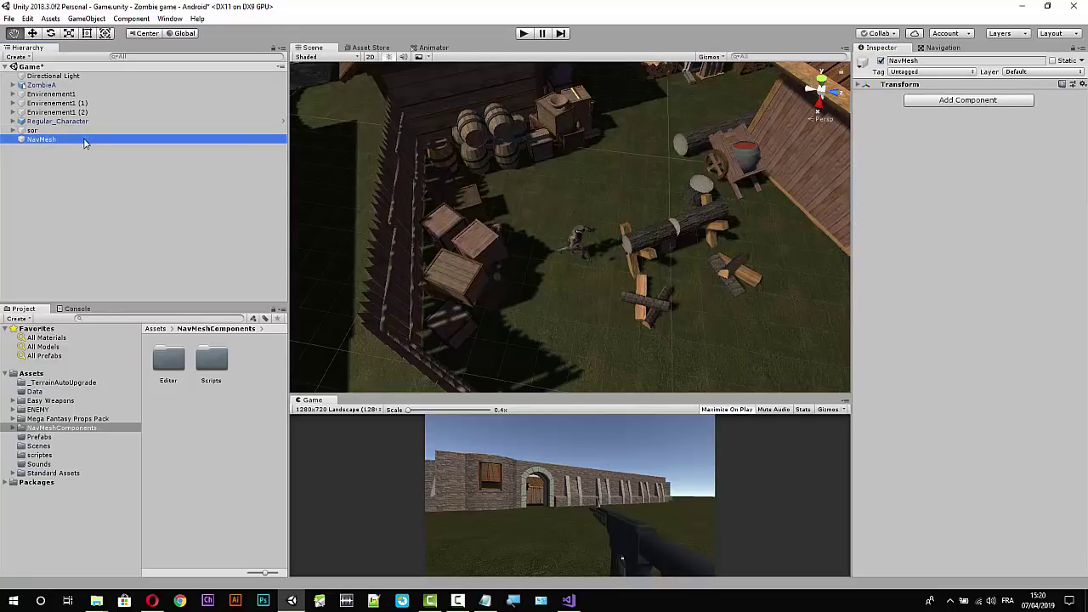
{"action": "left_click", "coordinate": [860, 86]}
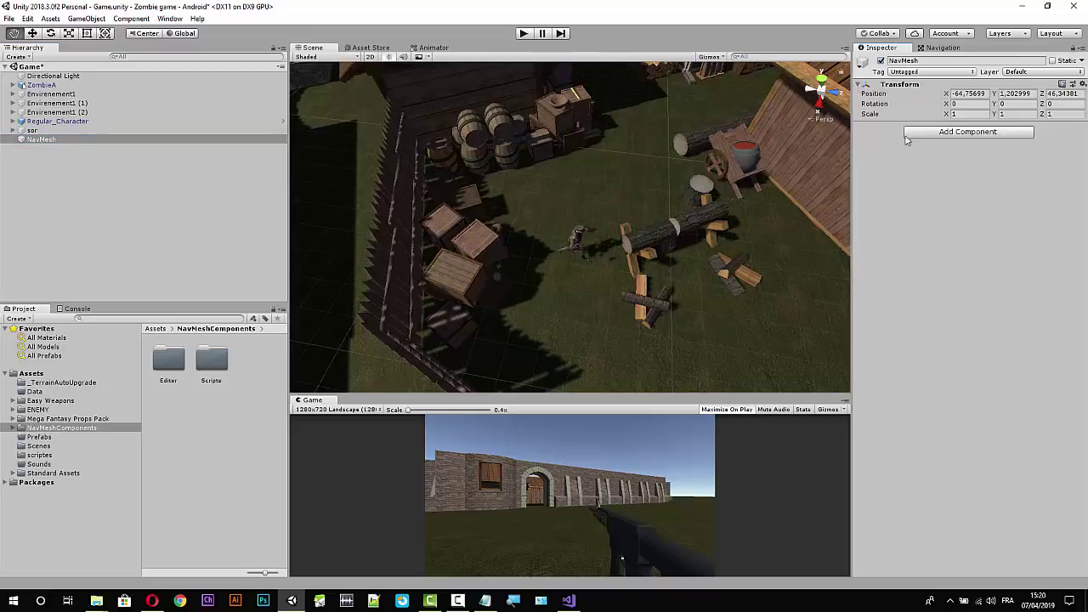
{"action": "left_click", "coordinate": [107, 141]}
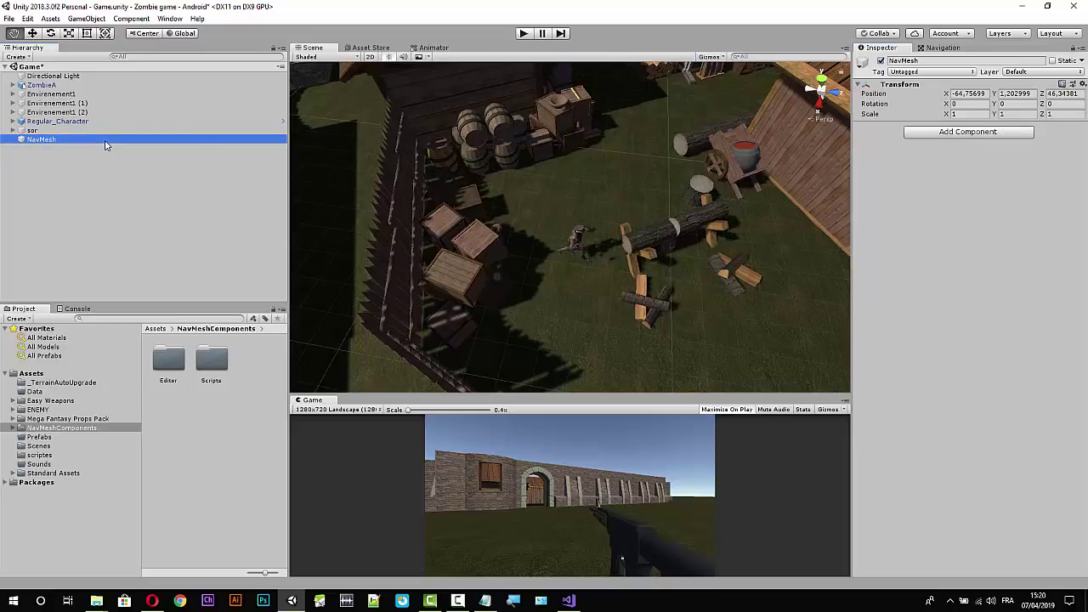
{"action": "left_click", "coordinate": [964, 135]}
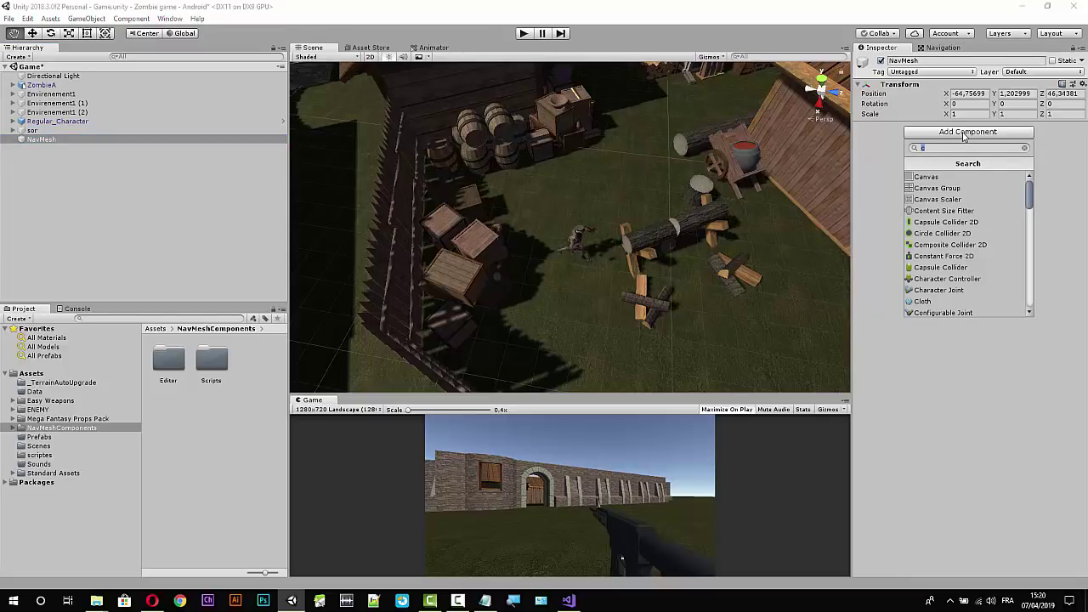
{"action": "type", "text": "n"}
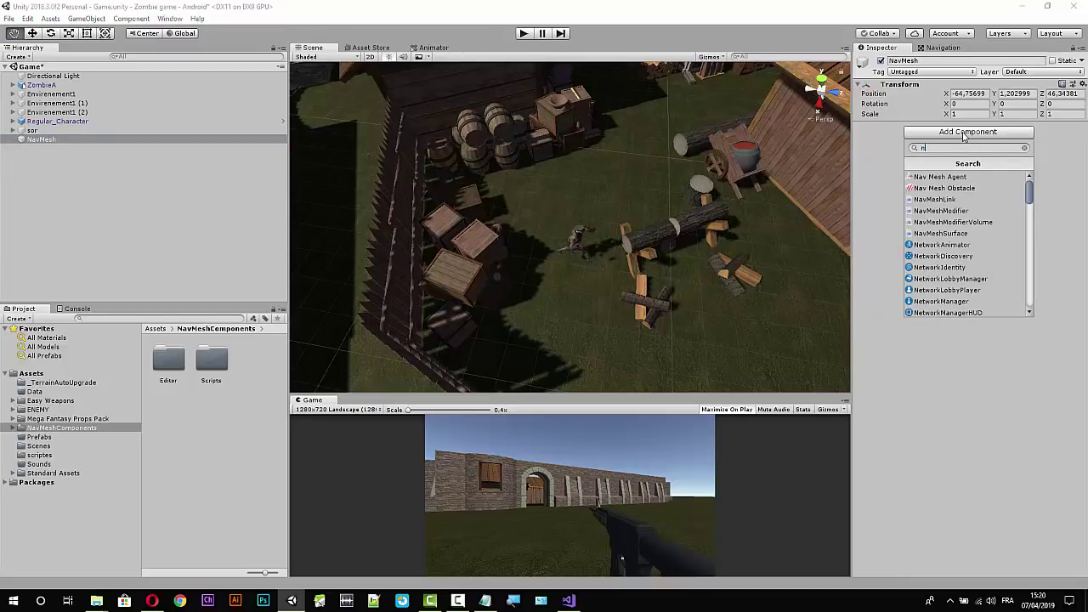
{"action": "type", "text": "a"}
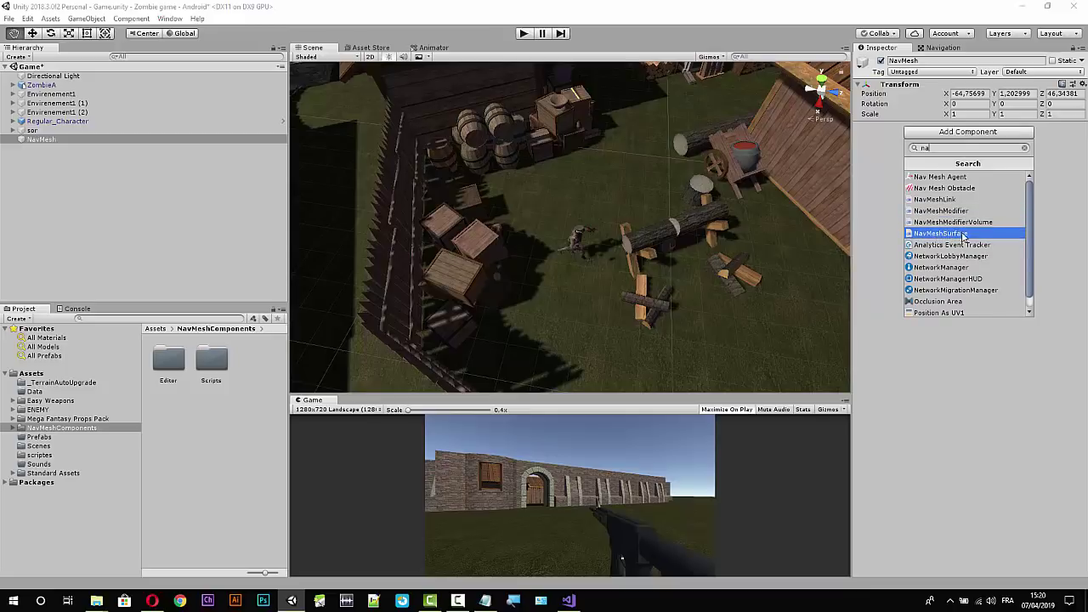
{"action": "left_click", "coordinate": [966, 234]}
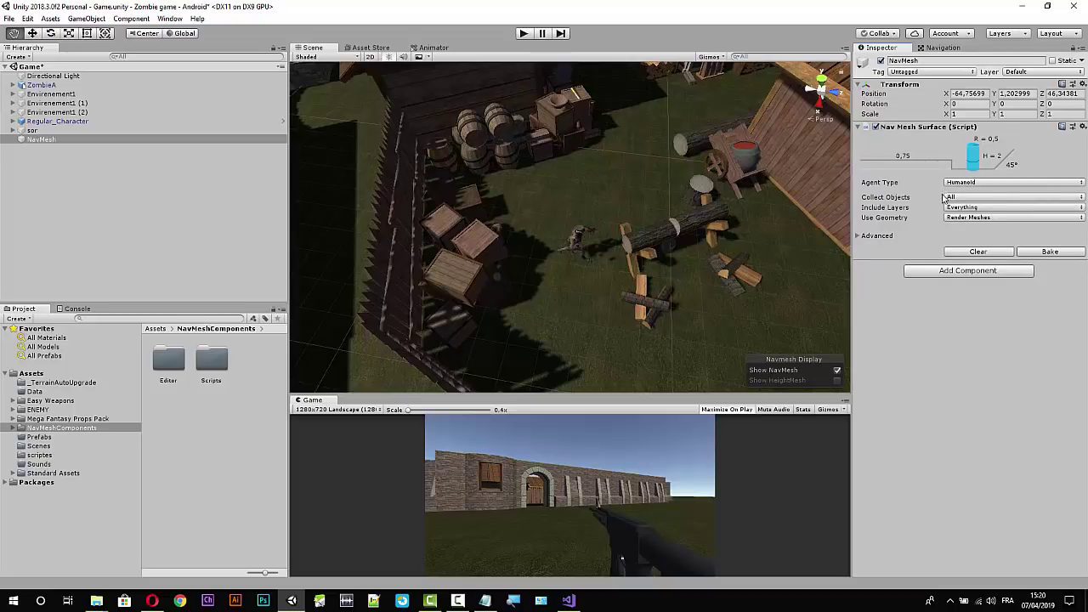
Bake the Nav Mesh Surface and pan around the enlarged Scene view to check the walkable area.
{"action": "left_click", "coordinate": [1050, 252]}
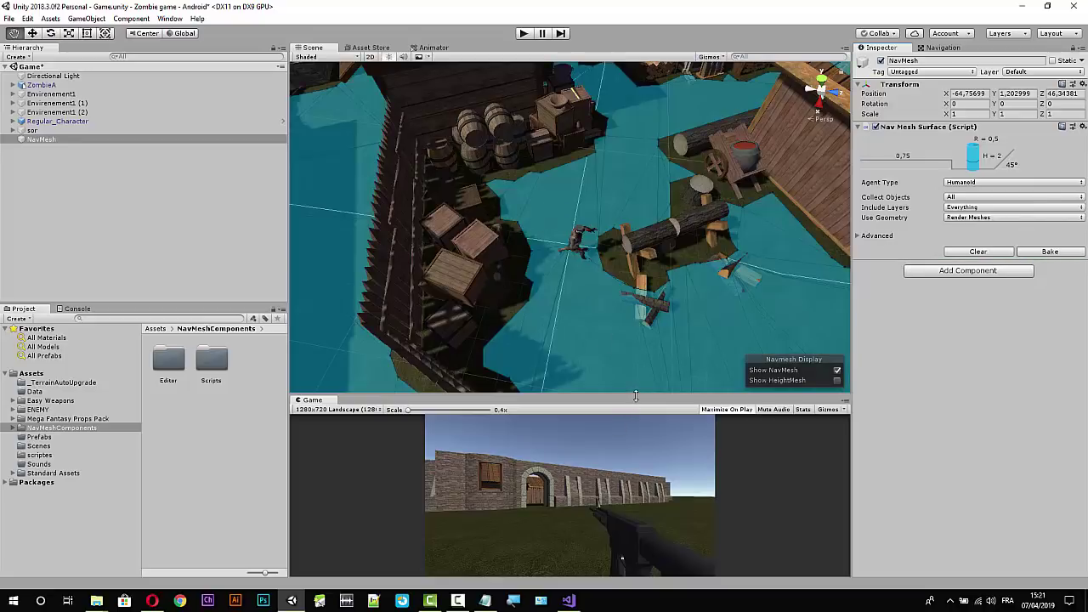
{"action": "left_click_drag", "start_coordinate": [632, 396], "coordinate": [622, 467]}
{"action": "mouse_move", "coordinate": [589, 287]}
{"action": "left_mouse_down"}
{"action": "mouse_move", "coordinate": [554, 262]}
{"action": "mouse_move", "coordinate": [705, 304]}
{"action": "mouse_move", "coordinate": [761, 349]}
{"action": "left_mouse_up"}
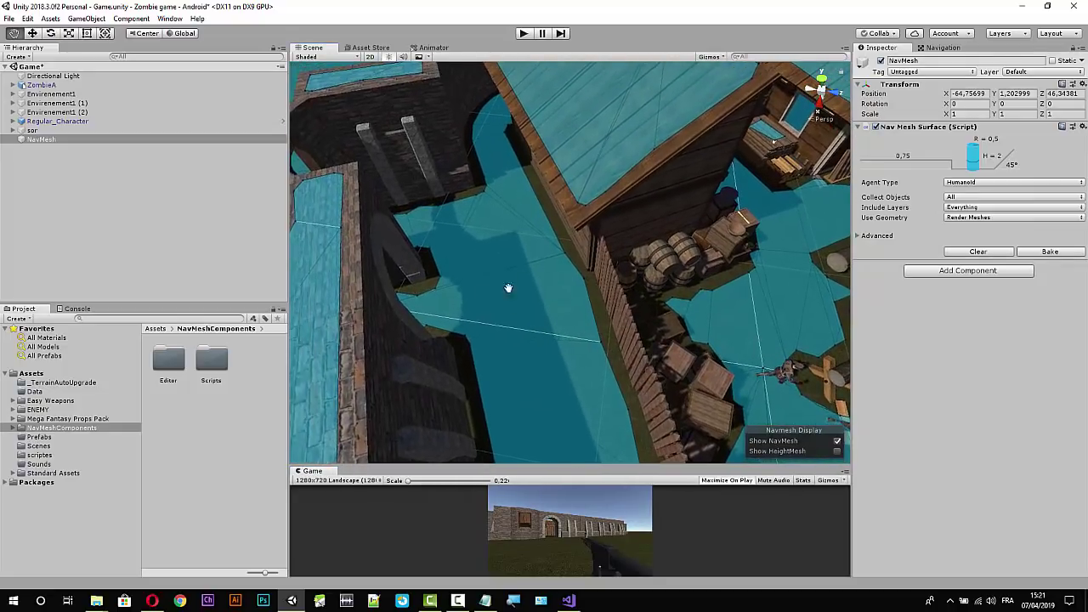
{"action": "mouse_move", "coordinate": [510, 286]}
{"action": "left_mouse_down"}
{"action": "mouse_move", "coordinate": [663, 230]}
{"action": "mouse_move", "coordinate": [722, 226]}
{"action": "left_mouse_up"}
{"action": "mouse_move", "coordinate": [472, 261]}
{"action": "left_mouse_down"}
{"action": "mouse_move", "coordinate": [590, 332]}
{"action": "mouse_move", "coordinate": [566, 376]}
{"action": "left_mouse_up"}
{"action": "mouse_move", "coordinate": [489, 242]}
{"action": "left_mouse_down"}
{"action": "mouse_move", "coordinate": [498, 383]}
{"action": "mouse_move", "coordinate": [530, 243]}
{"action": "mouse_move", "coordinate": [496, 246]}
{"action": "mouse_move", "coordinate": [471, 285]}
{"action": "mouse_move", "coordinate": [774, 154]}
{"action": "left_mouse_up"}
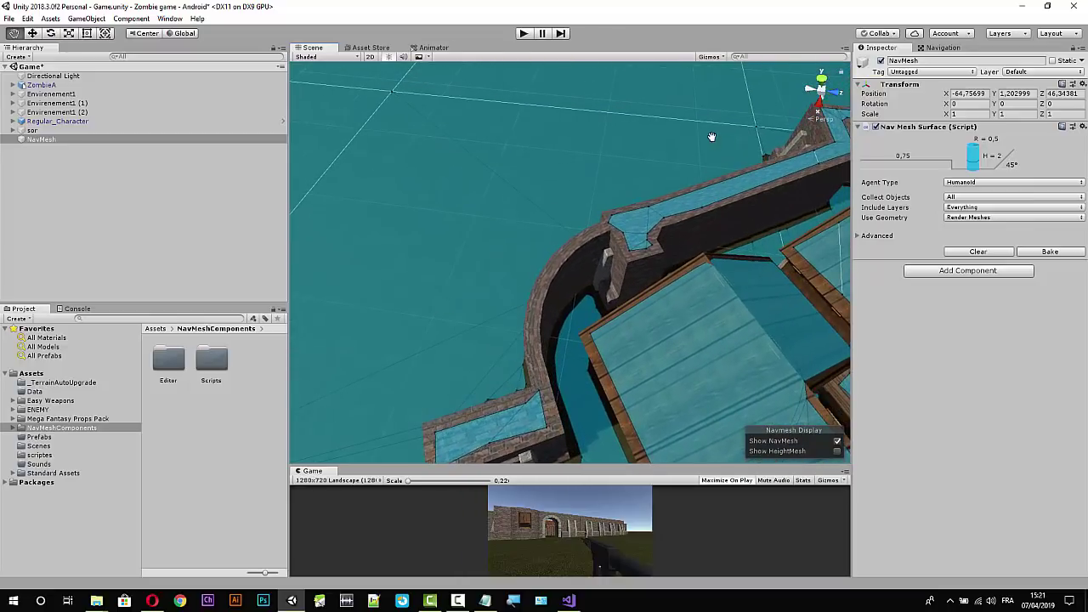
{"action": "mouse_move", "coordinate": [712, 137]}
{"action": "left_mouse_down"}
{"action": "mouse_move", "coordinate": [777, 236]}
{"action": "mouse_move", "coordinate": [672, 209]}
{"action": "mouse_move", "coordinate": [734, 235]}
{"action": "mouse_move", "coordinate": [470, 231]}
{"action": "mouse_move", "coordinate": [626, 238]}
{"action": "mouse_move", "coordinate": [517, 121]}
{"action": "mouse_move", "coordinate": [655, 284]}
{"action": "mouse_move", "coordinate": [669, 246]}
{"action": "mouse_move", "coordinate": [585, 150]}
{"action": "mouse_move", "coordinate": [689, 303]}
{"action": "mouse_move", "coordinate": [598, 367]}
{"action": "mouse_move", "coordinate": [647, 210]}
{"action": "mouse_move", "coordinate": [626, 323]}
{"action": "mouse_move", "coordinate": [607, 176]}
{"action": "mouse_move", "coordinate": [565, 230]}
{"action": "mouse_move", "coordinate": [507, 255]}
{"action": "mouse_move", "coordinate": [452, 255]}
{"action": "mouse_move", "coordinate": [717, 308]}
{"action": "mouse_move", "coordinate": [513, 278]}
{"action": "mouse_move", "coordinate": [643, 306]}
{"action": "mouse_move", "coordinate": [553, 308]}
{"action": "mouse_move", "coordinate": [661, 286]}
{"action": "mouse_move", "coordinate": [590, 365]}
{"action": "mouse_move", "coordinate": [668, 229]}
{"action": "mouse_move", "coordinate": [692, 209]}
{"action": "mouse_move", "coordinate": [614, 301]}
{"action": "mouse_move", "coordinate": [648, 294]}
{"action": "mouse_move", "coordinate": [563, 297]}
{"action": "mouse_move", "coordinate": [651, 297]}
{"action": "mouse_move", "coordinate": [566, 294]}
{"action": "left_mouse_up"}
{"action": "mouse_move", "coordinate": [675, 294]}
{"action": "left_mouse_down"}
{"action": "mouse_move", "coordinate": [639, 286]}
{"action": "mouse_move", "coordinate": [590, 300]}
{"action": "left_mouse_up"}
{"action": "left_click_drag", "start_coordinate": [524, 311], "coordinate": [537, 274]}
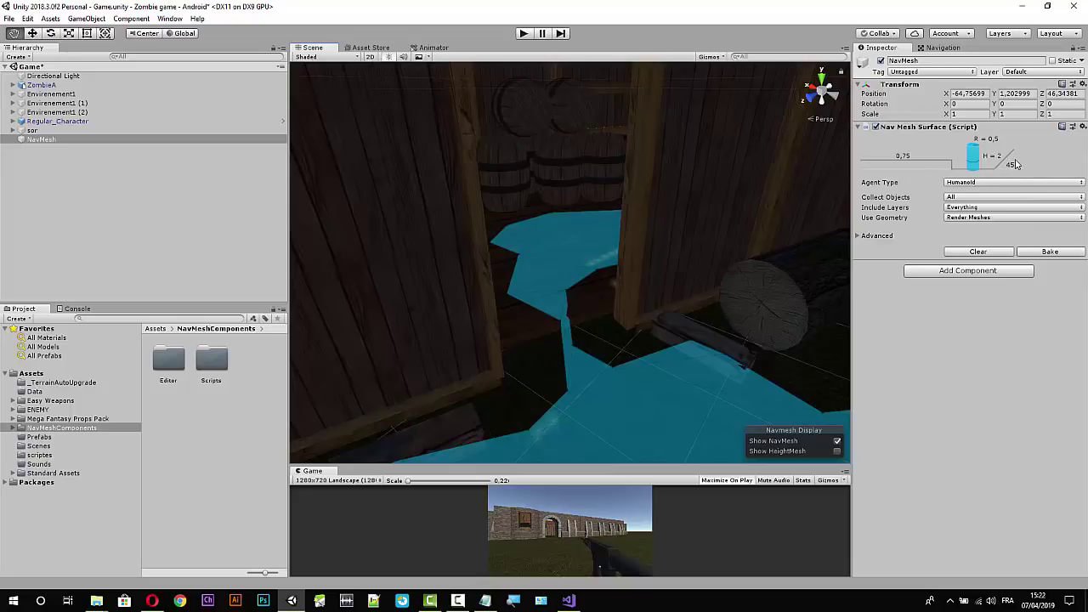
Set the Humanoid agent to max slope 22.8, step height 0.33 and radius 0.14.
{"action": "left_click", "coordinate": [937, 51]}
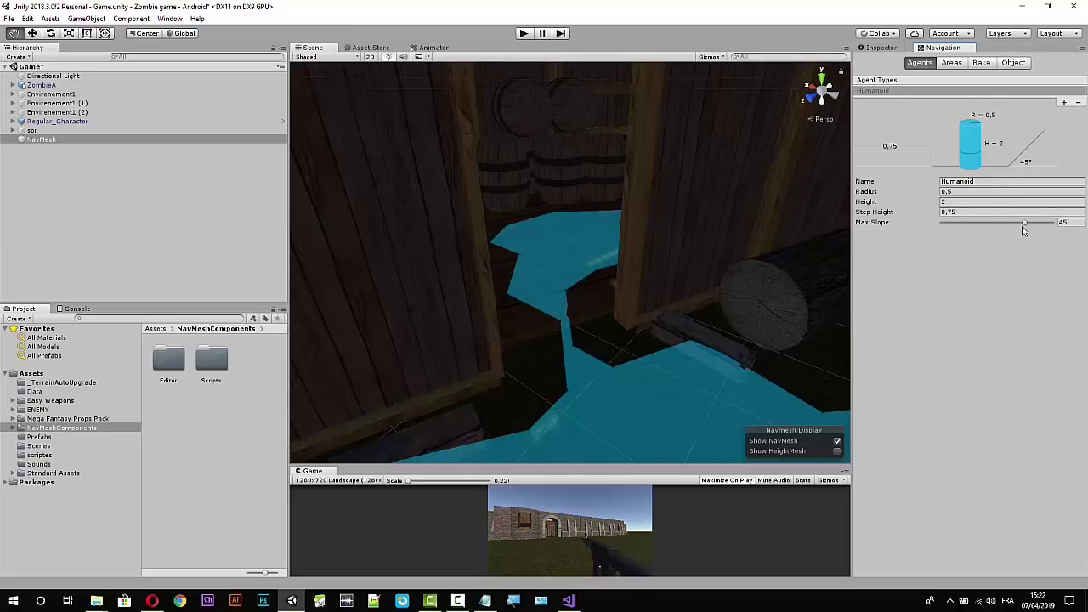
{"action": "left_click_drag", "start_coordinate": [1025, 223], "coordinate": [984, 226]}
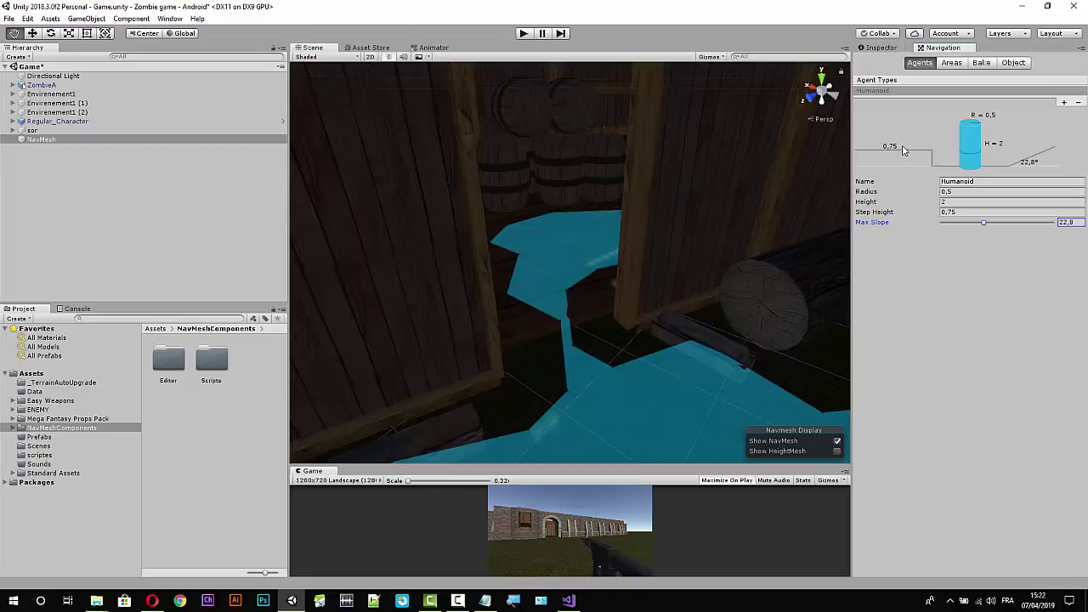
{"action": "left_click_drag", "start_coordinate": [935, 216], "coordinate": [927, 218]}
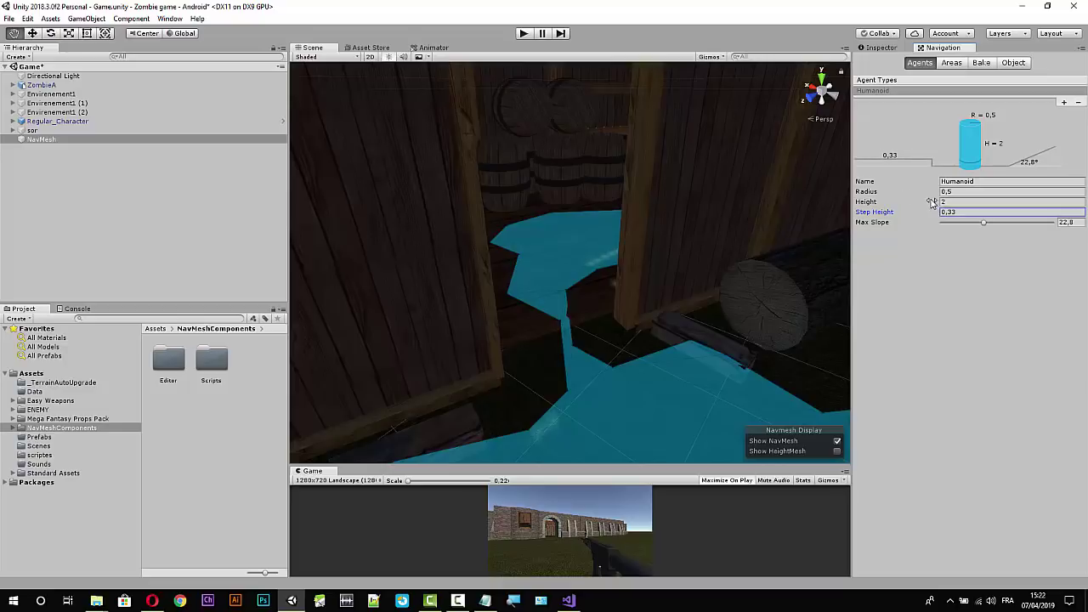
{"action": "left_click_drag", "start_coordinate": [932, 192], "coordinate": [924, 194]}
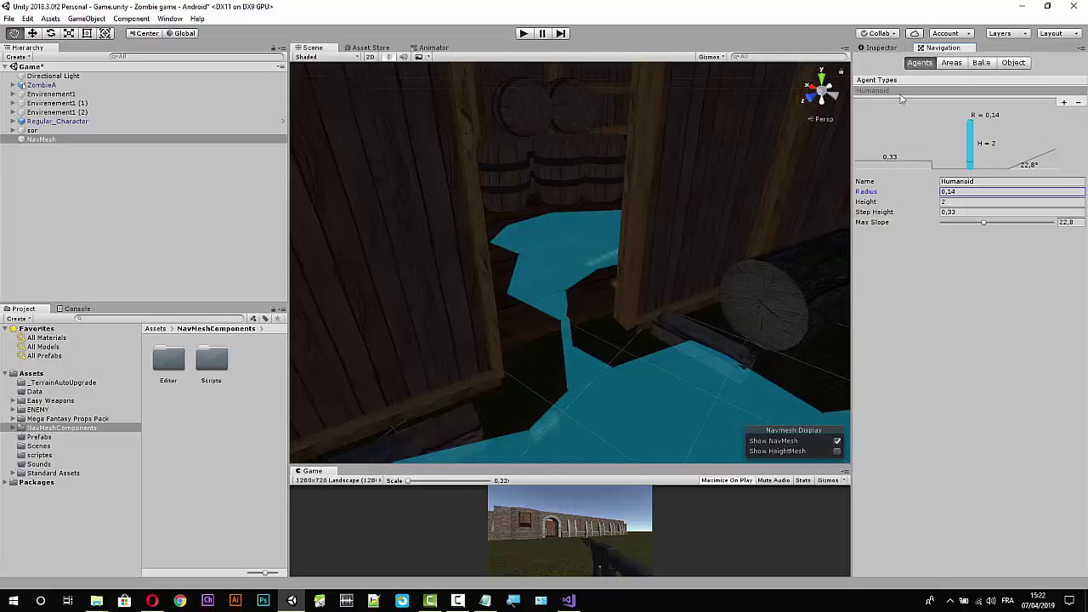
{"action": "left_click", "coordinate": [880, 48]}
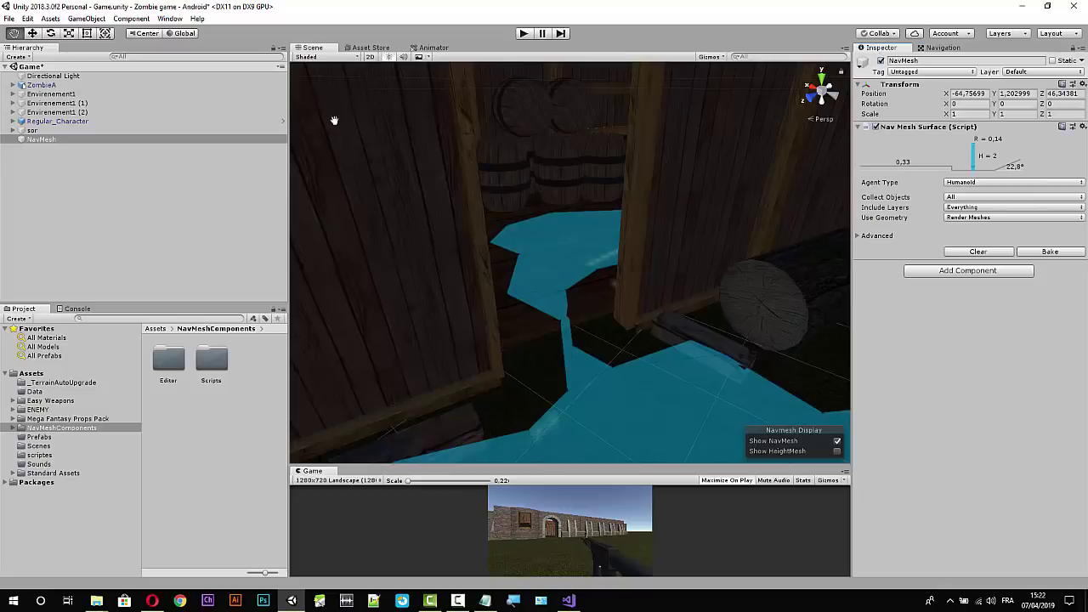
{"action": "left_click", "coordinate": [156, 139]}
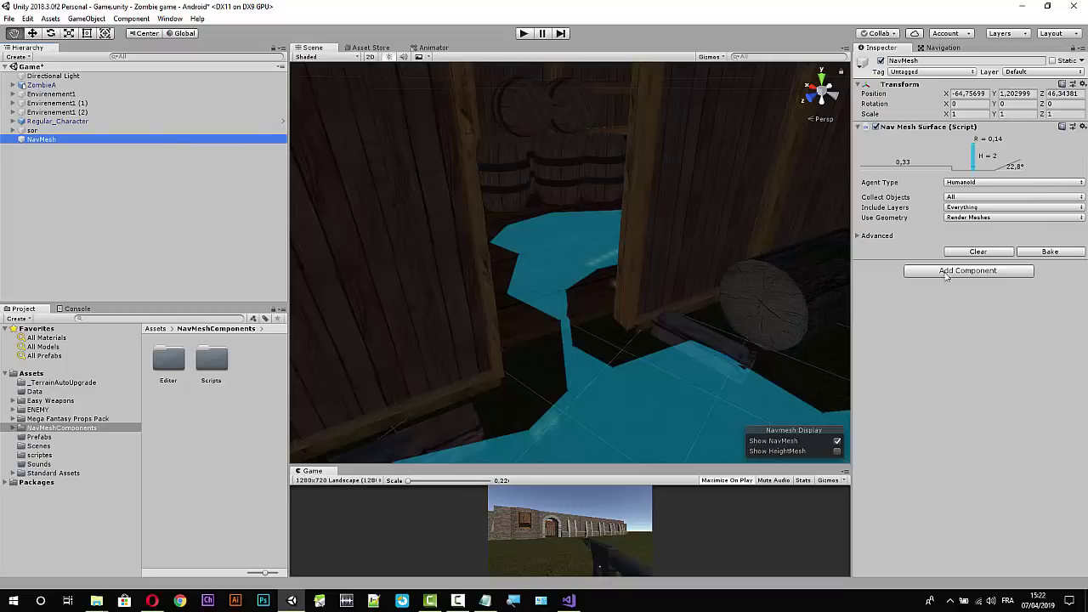
Rebake the NavMesh for the smaller Humanoid agent and zoom into the barrel room to check coverage.
{"action": "left_click", "coordinate": [1051, 253]}
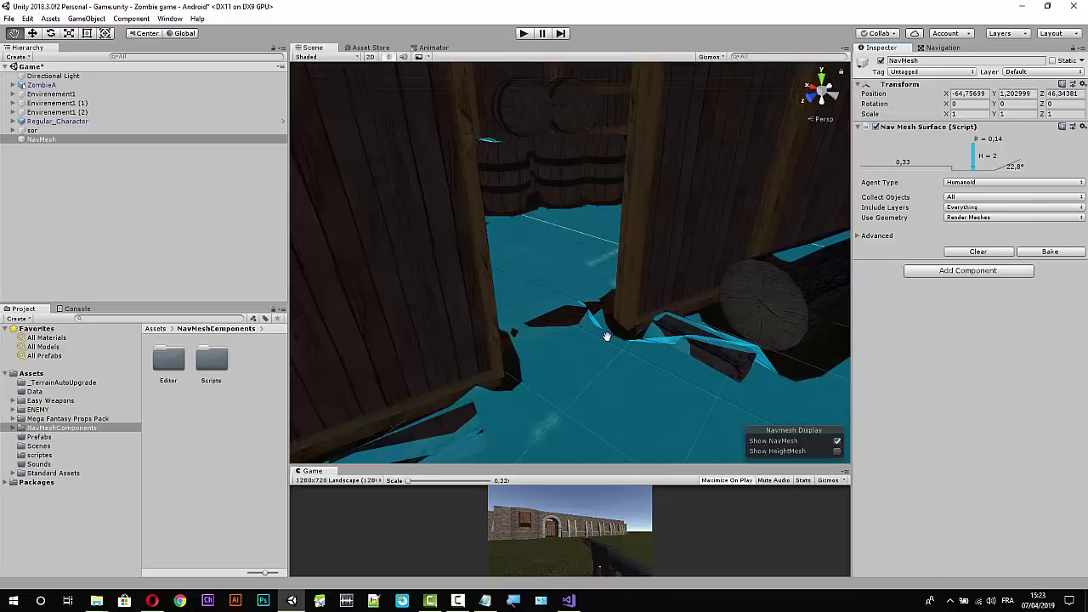
{"action": "scroll", "coordinate": [607, 365], "scroll_direction": "down", "scroll_amount": 2}
{"action": "scroll", "coordinate": [587, 341], "scroll_direction": "up", "scroll_amount": 3}
{"action": "scroll", "coordinate": [578, 316], "scroll_direction": "up", "scroll_amount": 2}
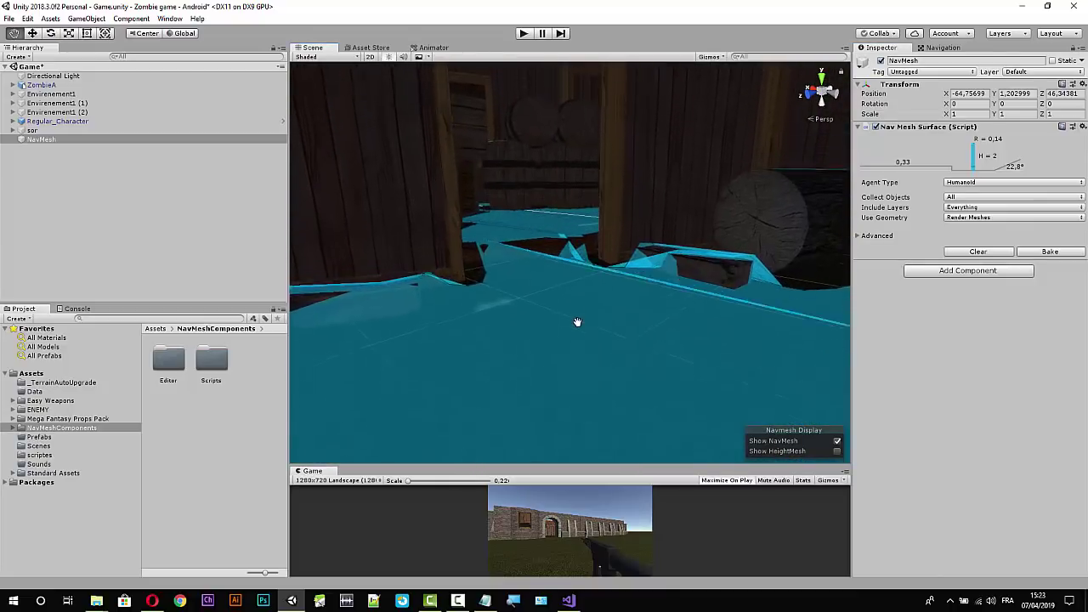
{"action": "scroll", "coordinate": [577, 323], "scroll_direction": "up", "scroll_amount": 2}
{"action": "scroll", "coordinate": [561, 311], "scroll_direction": "up", "scroll_amount": 2}
{"action": "scroll", "coordinate": [587, 311], "scroll_direction": "up", "scroll_amount": 2}
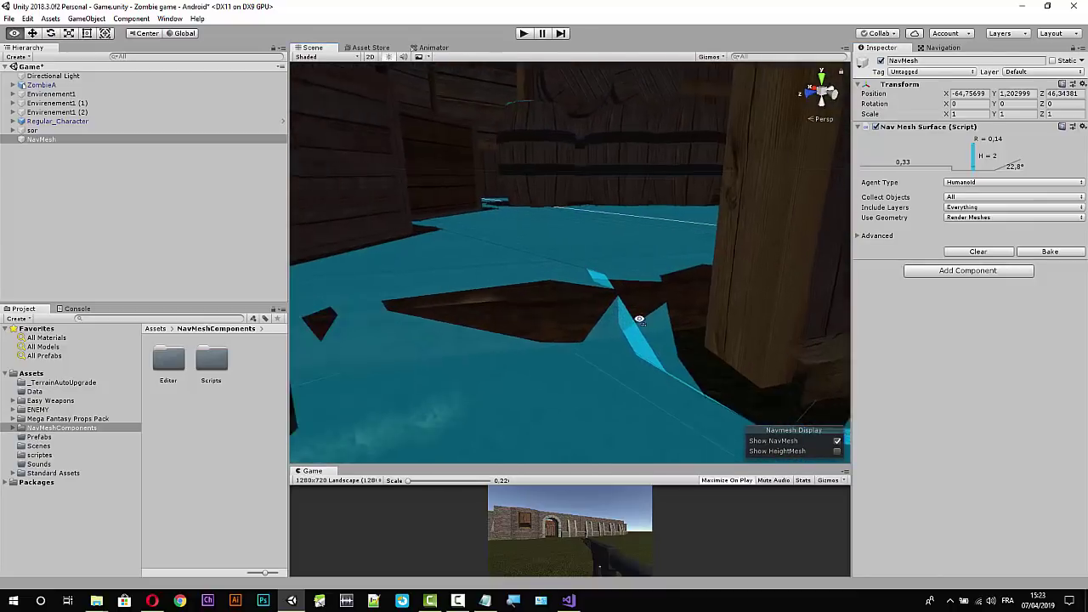
{"action": "scroll", "coordinate": [629, 313], "scroll_direction": "up", "scroll_amount": 3}
{"action": "scroll", "coordinate": [596, 307], "scroll_direction": "up", "scroll_amount": 2}
{"action": "scroll", "coordinate": [584, 306], "scroll_direction": "down", "scroll_amount": 2}
{"action": "scroll", "coordinate": [587, 293], "scroll_direction": "down", "scroll_amount": 1}
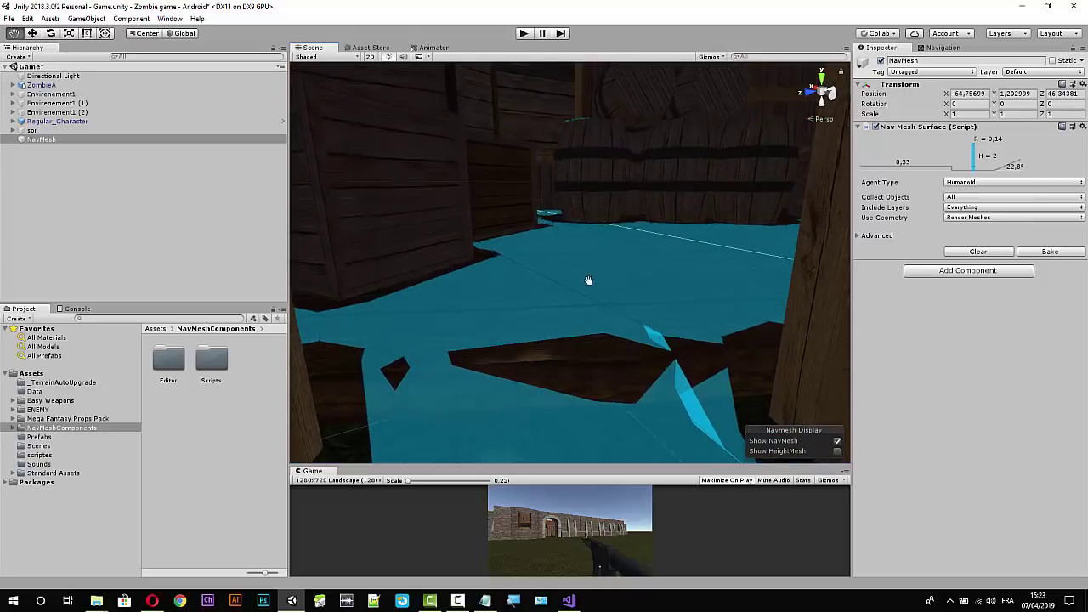
{"action": "scroll", "coordinate": [590, 298], "scroll_direction": "down", "scroll_amount": 2}
{"action": "scroll", "coordinate": [595, 289], "scroll_direction": "down", "scroll_amount": 1}
{"action": "scroll", "coordinate": [595, 286], "scroll_direction": "up", "scroll_amount": 1}
{"action": "scroll", "coordinate": [586, 281], "scroll_direction": "down", "scroll_amount": 2}
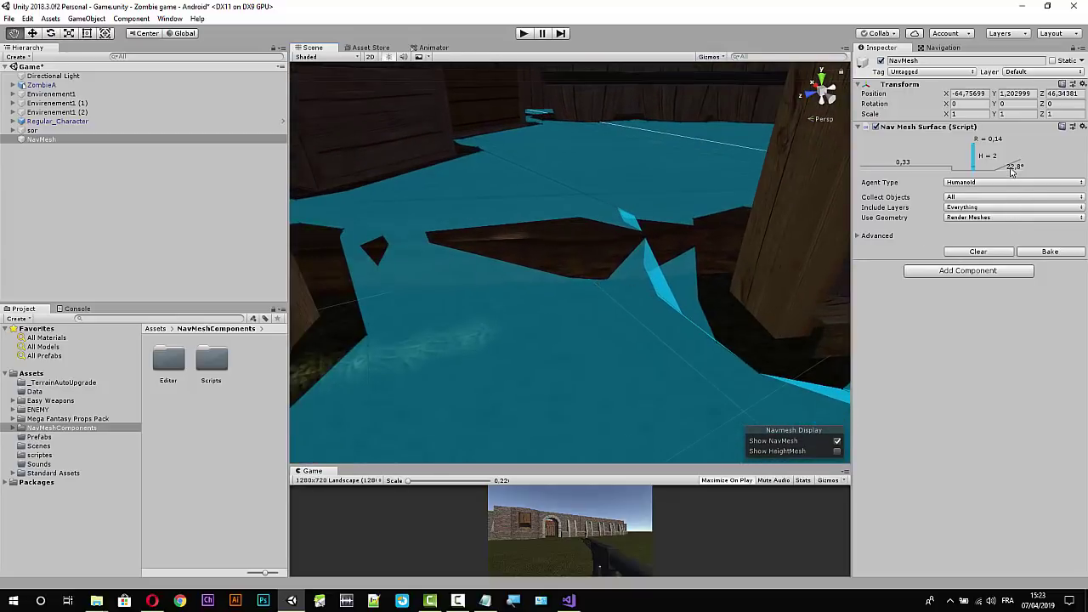
Raise the Humanoid agent's max slope to 36,6 and rebake the NavMesh.
{"action": "left_click", "coordinate": [941, 49]}
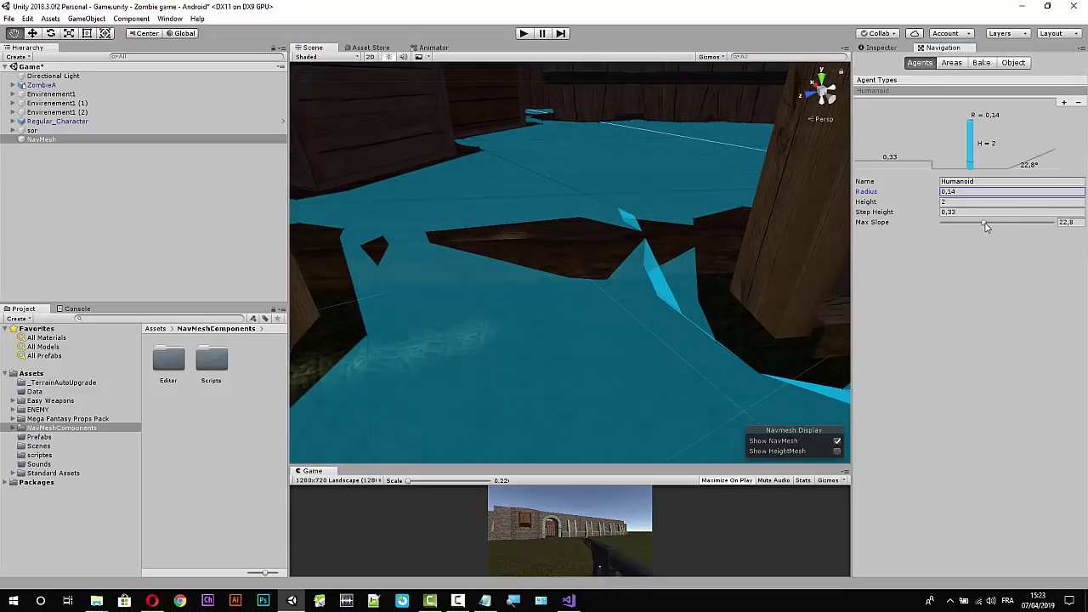
{"action": "left_click_drag", "start_coordinate": [984, 222], "coordinate": [1010, 229]}
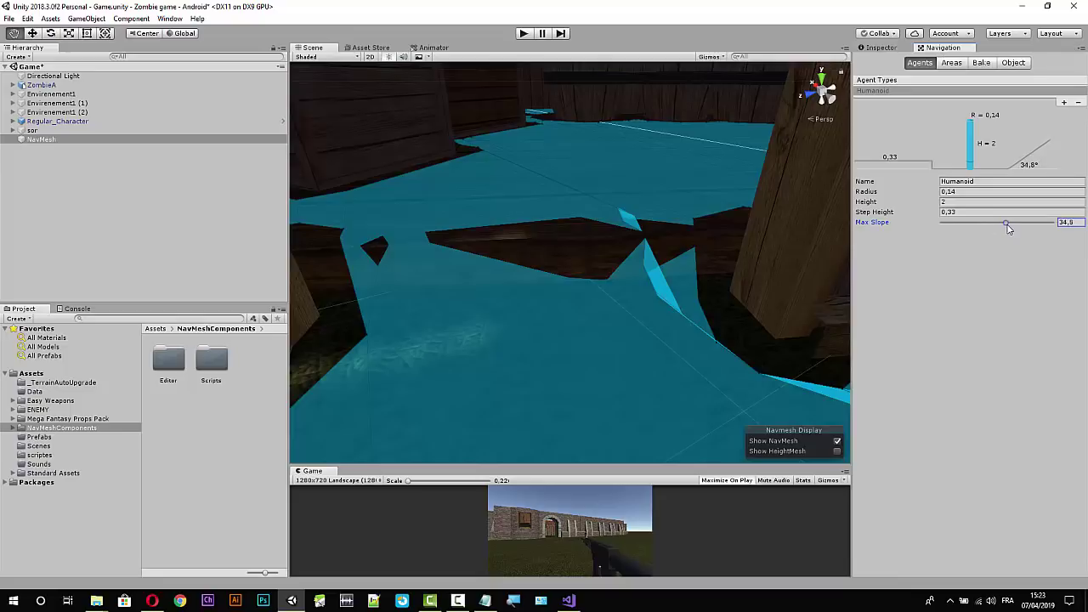
{"action": "left_click", "coordinate": [879, 49]}
{"action": "left_click", "coordinate": [1050, 252]}
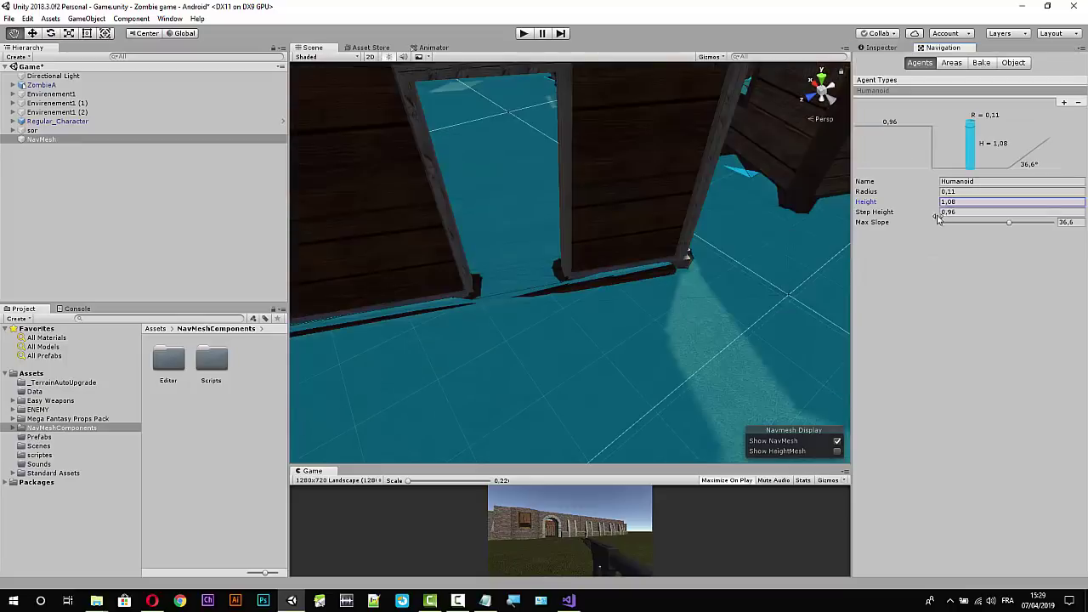
Raise the agent's step height to 1,33 and rebake the NavMesh again.
{"action": "left_click", "coordinate": [935, 214]}
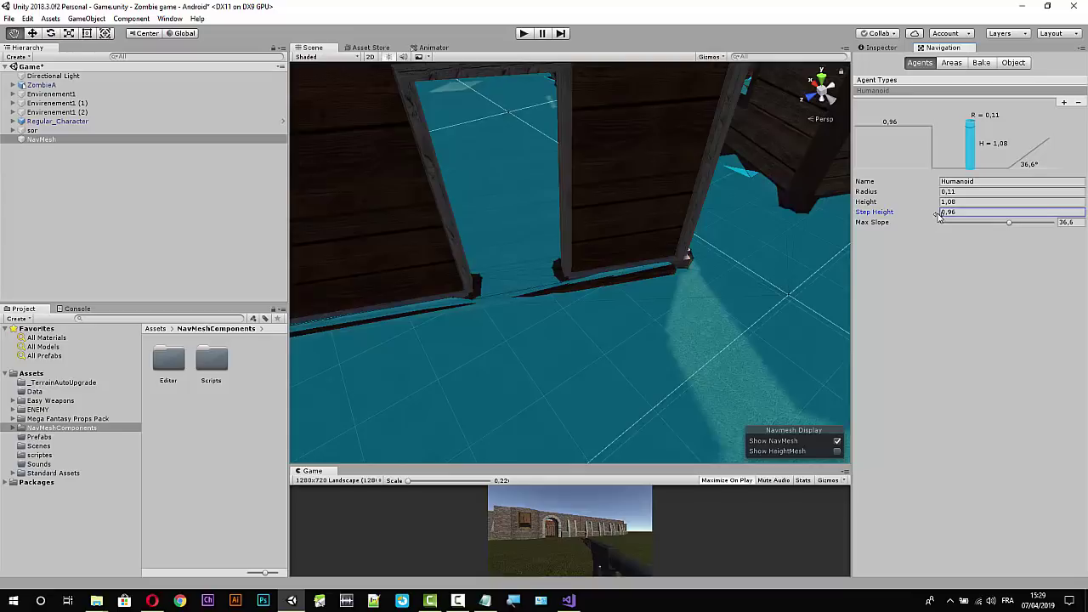
{"action": "left_click_drag", "start_coordinate": [935, 215], "coordinate": [945, 217]}
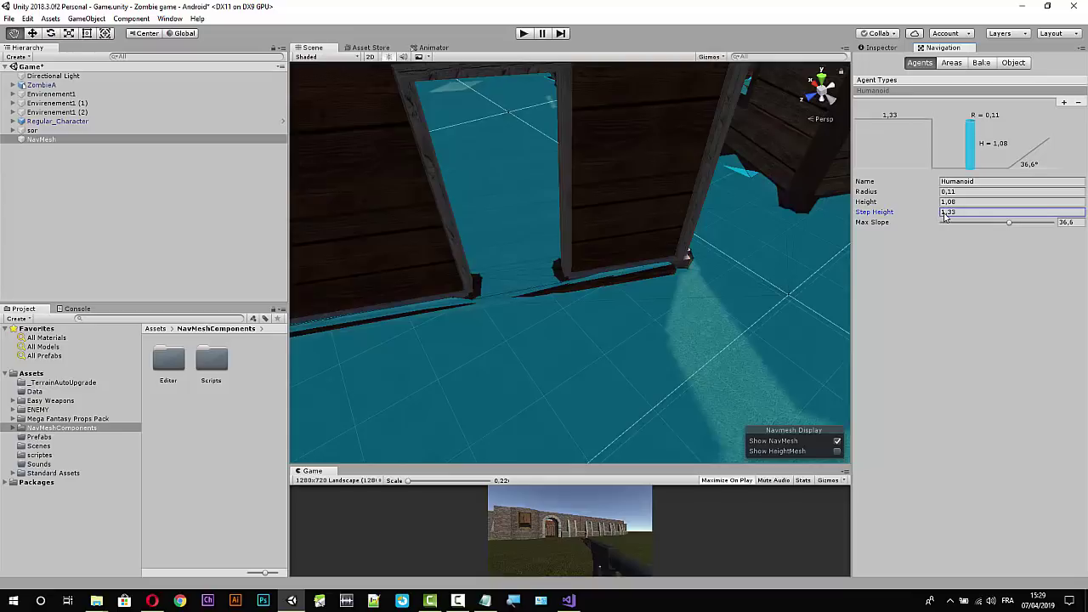
{"action": "left_click", "coordinate": [880, 48]}
{"action": "left_click", "coordinate": [1054, 295]}
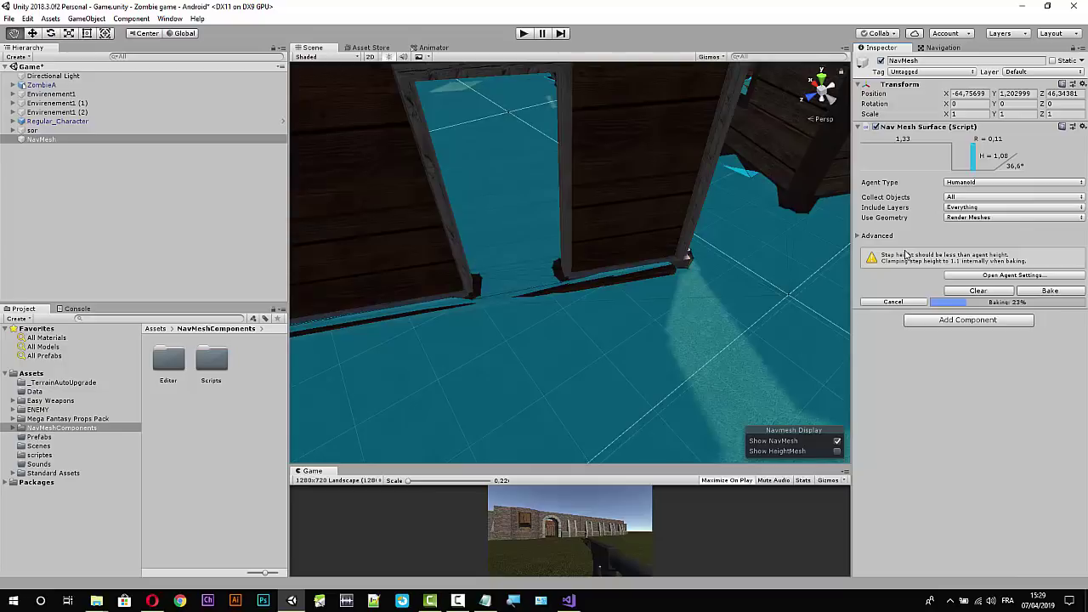
{"action": "scroll", "coordinate": [595, 250], "scroll_direction": "down", "scroll_amount": 5}
{"action": "scroll", "coordinate": [605, 323], "scroll_direction": "up", "scroll_amount": 3}
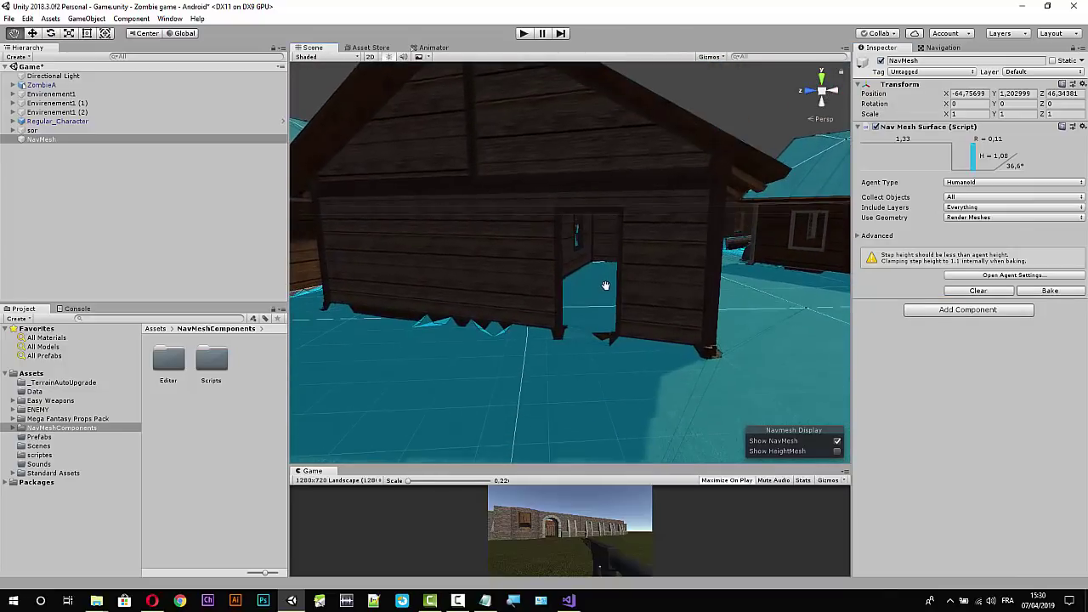
Zoom and orbit inside the house to inspect the NavMesh around the stairs.
{"action": "scroll", "coordinate": [606, 285], "scroll_direction": "up", "scroll_amount": 2}
{"action": "scroll", "coordinate": [606, 285], "scroll_direction": "up", "scroll_amount": 2}
{"action": "scroll", "coordinate": [607, 285], "scroll_direction": "up", "scroll_amount": 2}
{"action": "scroll", "coordinate": [608, 286], "scroll_direction": "up", "scroll_amount": 2}
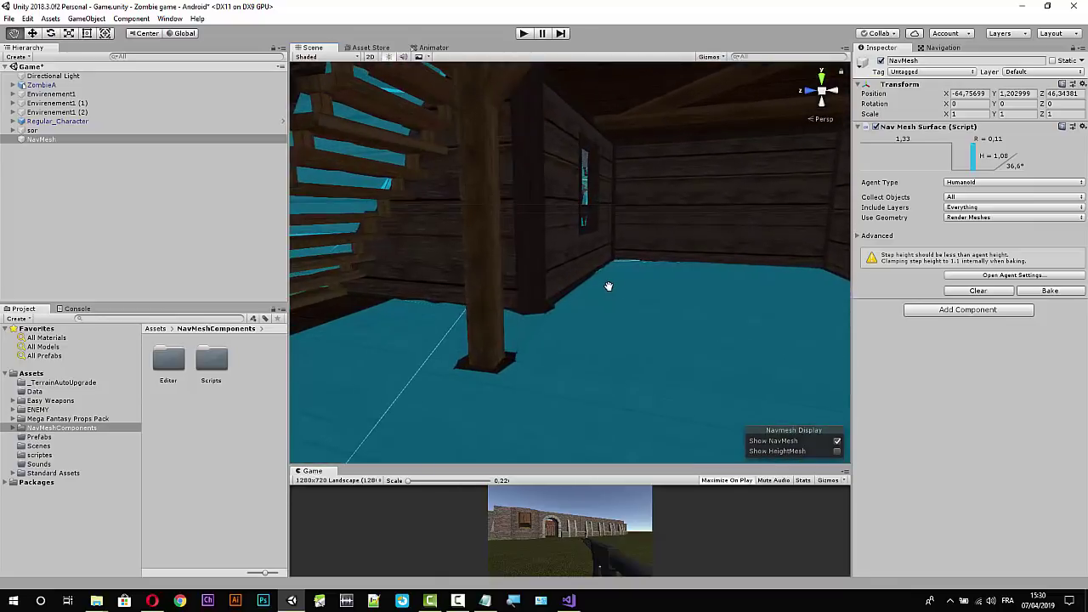
{"action": "mouse_move", "coordinate": [609, 286]}
{"action": "right_mouse_down"}
{"action": "mouse_move", "coordinate": [656, 308]}
{"action": "mouse_move", "coordinate": [454, 348]}
{"action": "mouse_move", "coordinate": [741, 304]}
{"action": "mouse_move", "coordinate": [447, 298]}
{"action": "mouse_move", "coordinate": [544, 318]}
{"action": "mouse_move", "coordinate": [805, 320]}
{"action": "mouse_move", "coordinate": [607, 329]}
{"action": "right_mouse_up"}
{"action": "mouse_move", "coordinate": [498, 335]}
{"action": "right_mouse_down"}
{"action": "mouse_move", "coordinate": [655, 315]}
{"action": "mouse_move", "coordinate": [566, 307]}
{"action": "mouse_move", "coordinate": [626, 323]}
{"action": "mouse_move", "coordinate": [603, 318]}
{"action": "right_mouse_up"}
{"action": "mouse_move", "coordinate": [715, 304]}
{"action": "right_mouse_down"}
{"action": "mouse_move", "coordinate": [728, 327]}
{"action": "mouse_move", "coordinate": [552, 324]}
{"action": "right_mouse_up"}
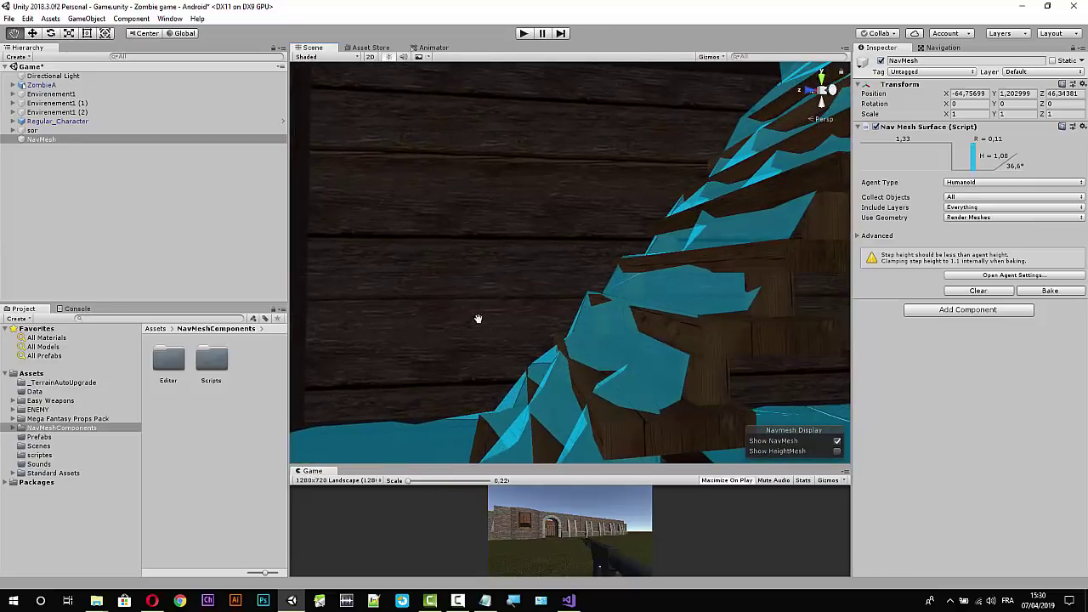
Inspect the NavMesh along the wooden walls, then shrink the Scene view above a large Game view.
{"action": "scroll", "coordinate": [552, 323], "scroll_direction": "down", "scroll_amount": 3}
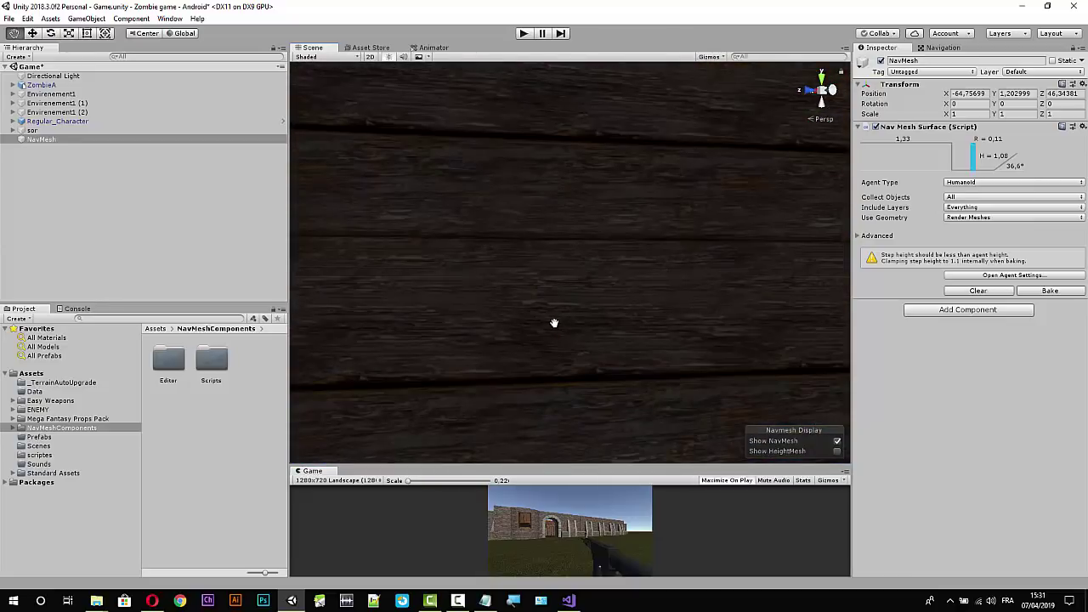
{"action": "scroll", "coordinate": [553, 323], "scroll_direction": "down", "scroll_amount": 3}
{"action": "scroll", "coordinate": [553, 323], "scroll_direction": "up", "scroll_amount": 3}
{"action": "scroll", "coordinate": [568, 309], "scroll_direction": "down", "scroll_amount": 1}
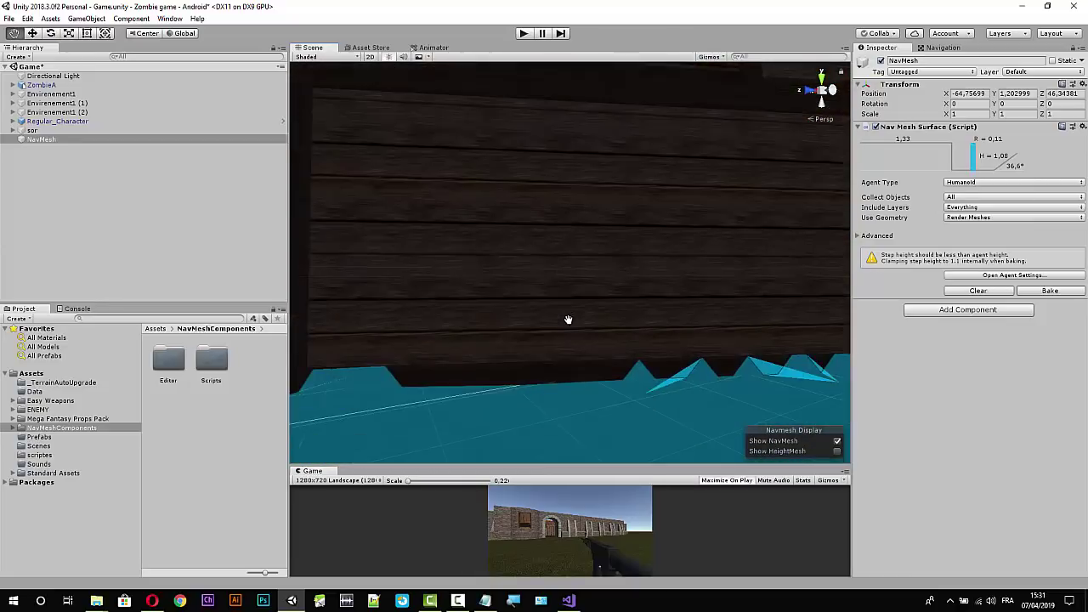
{"action": "scroll", "coordinate": [568, 315], "scroll_direction": "down", "scroll_amount": 2}
{"action": "scroll", "coordinate": [551, 267], "scroll_direction": "down", "scroll_amount": 2}
{"action": "mouse_move", "coordinate": [551, 268]}
{"action": "right_mouse_down"}
{"action": "mouse_move", "coordinate": [702, 234]}
{"action": "mouse_move", "coordinate": [445, 233]}
{"action": "right_mouse_up"}
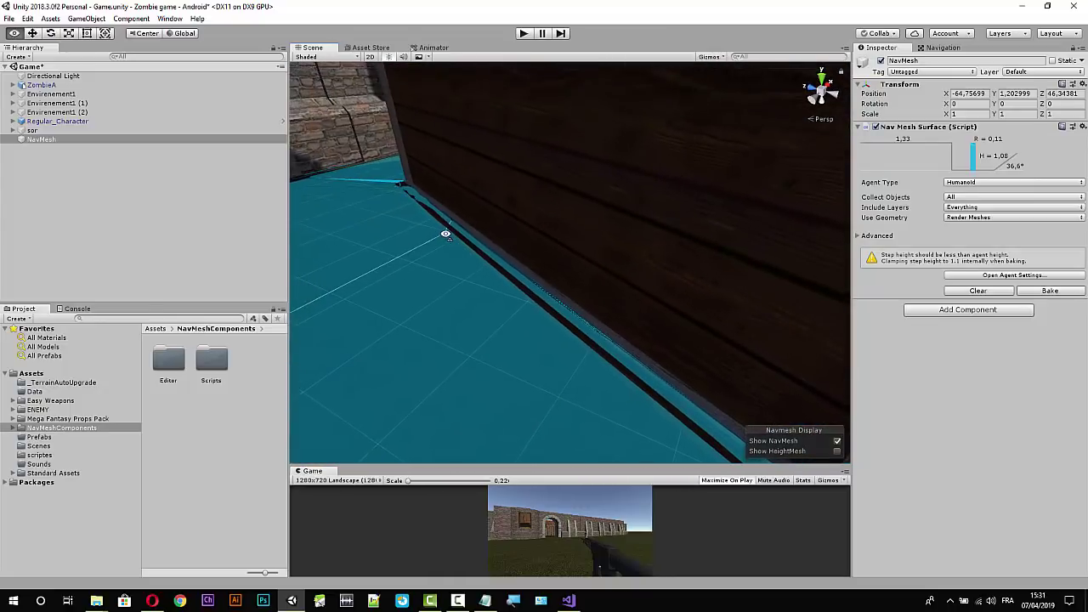
{"action": "middle_click_drag", "start_coordinate": [479, 231], "coordinate": [511, 243]}
{"action": "right_click_drag", "start_coordinate": [510, 243], "coordinate": [631, 285]}
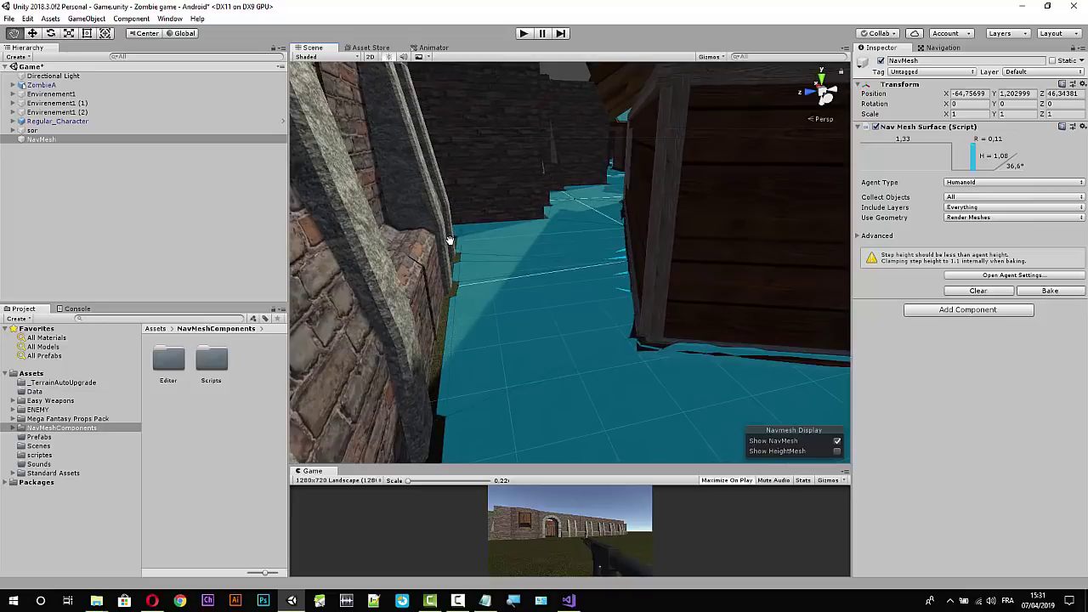
{"action": "left_click_drag", "start_coordinate": [571, 465], "coordinate": [510, 195]}
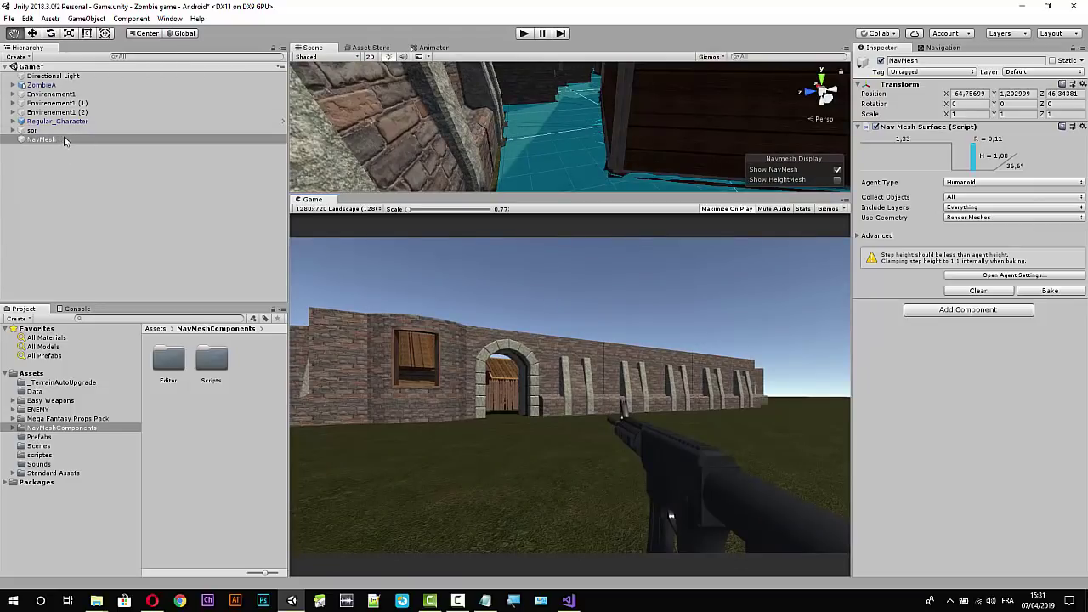
Move NavMesh to the top of the Hierarchy and add a Nav Mesh Agent component to ZombieA.
{"action": "left_click_drag", "start_coordinate": [68, 141], "coordinate": [53, 73]}
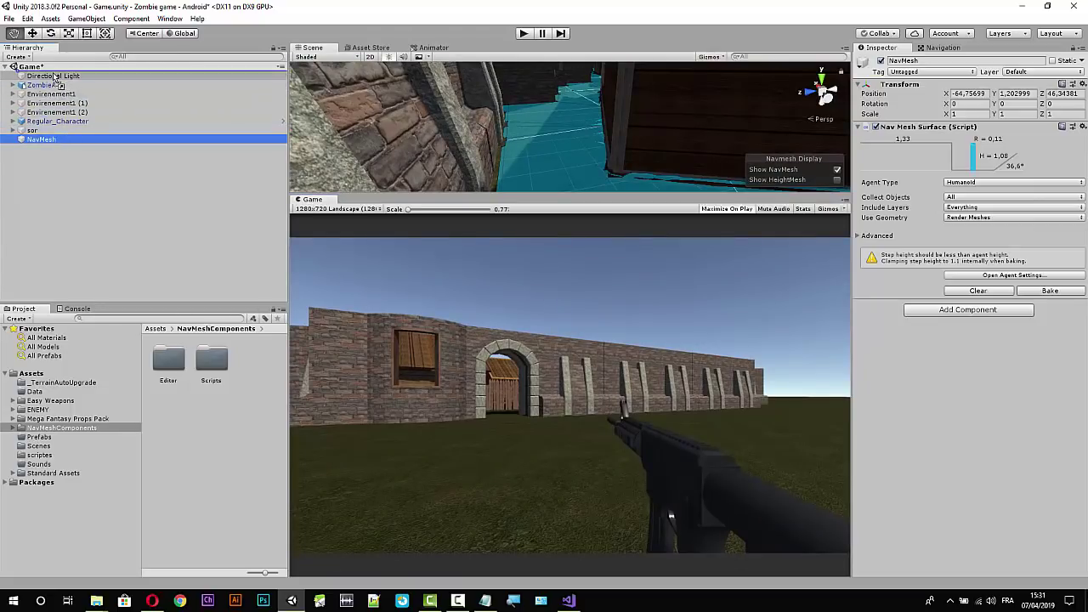
{"action": "left_click", "coordinate": [44, 94]}
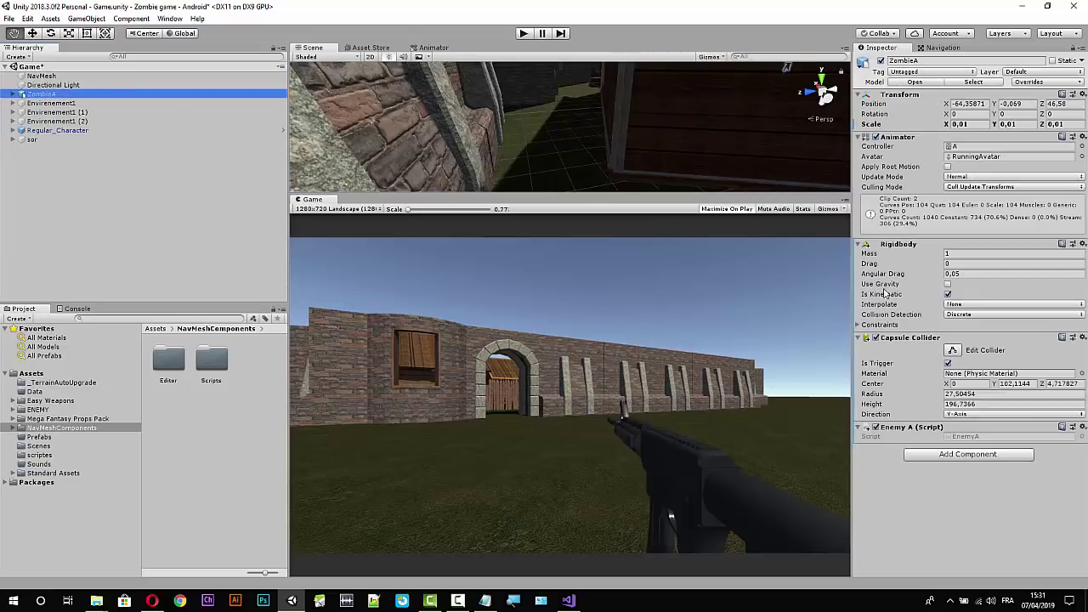
{"action": "left_click", "coordinate": [860, 246]}
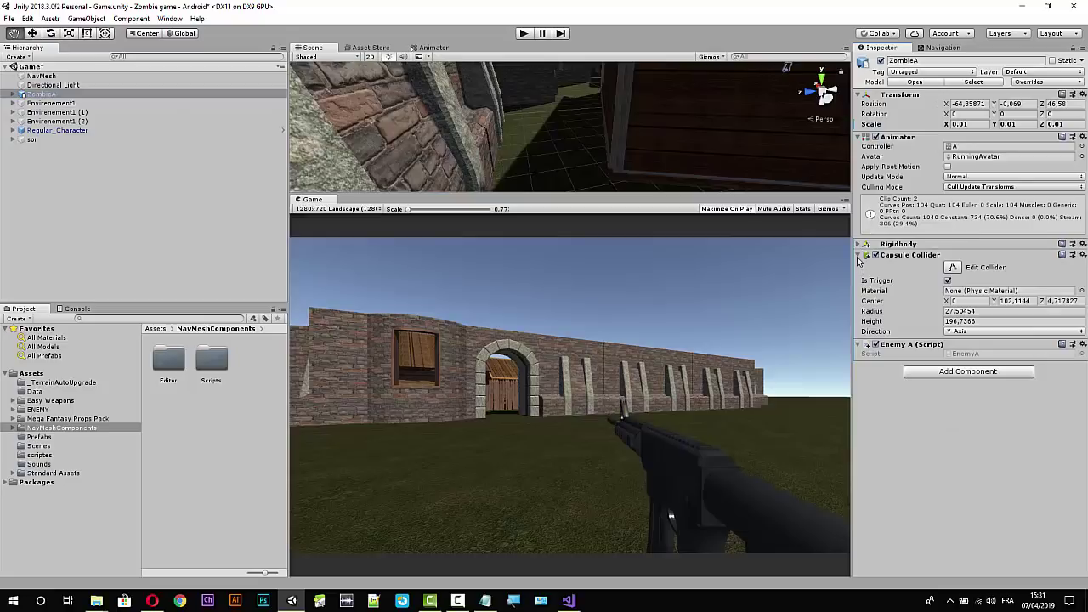
{"action": "left_click", "coordinate": [859, 256]}
{"action": "left_click", "coordinate": [953, 295]}
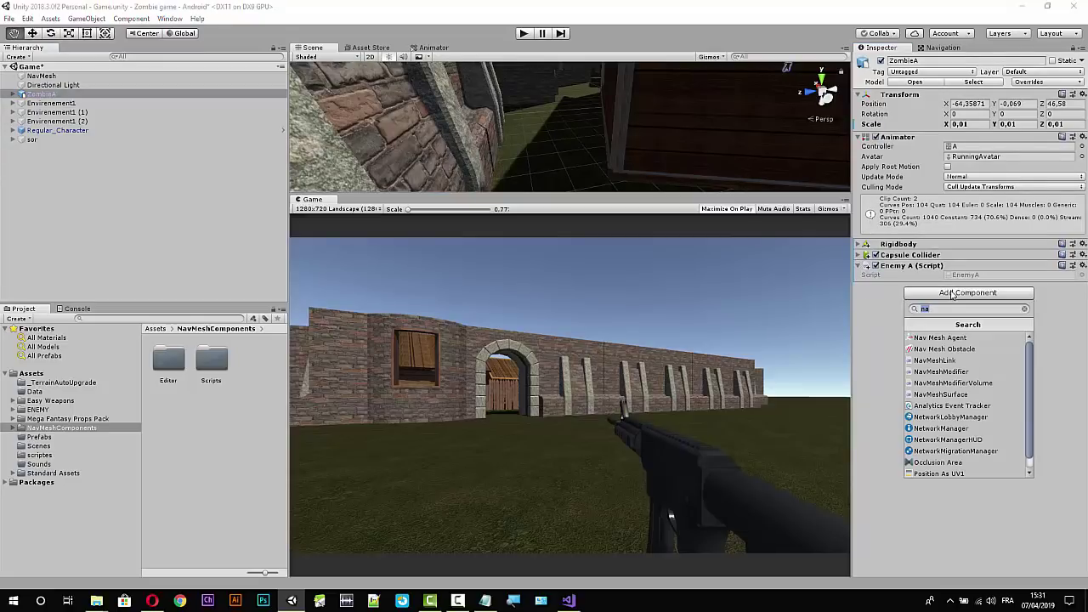
{"action": "left_click", "coordinate": [949, 338]}
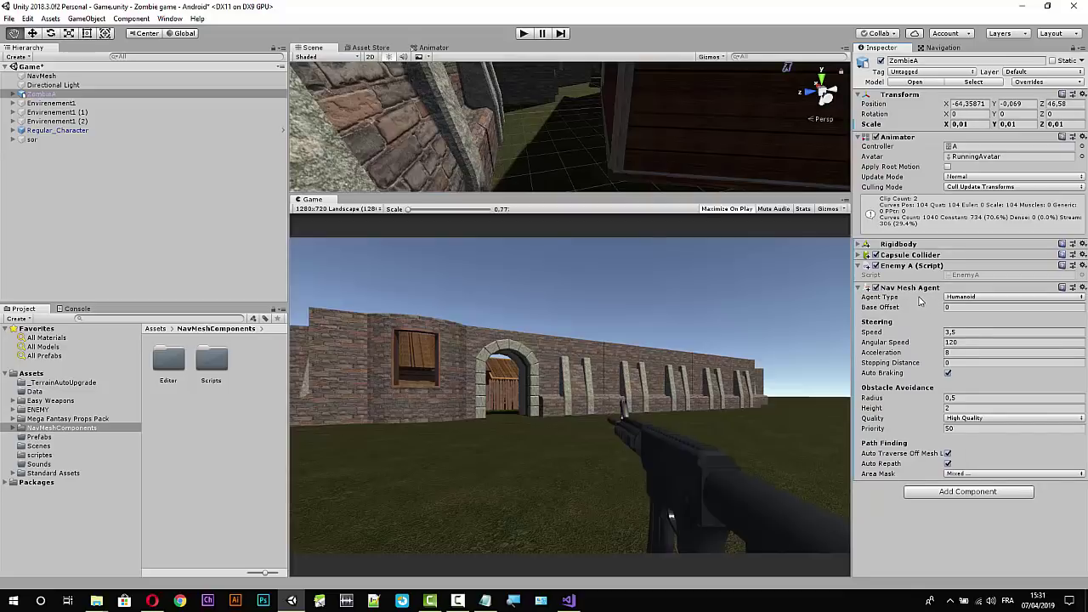
Frame ZombieA in an enlarged Scene view.
{"action": "double_click", "coordinate": [40, 94]}
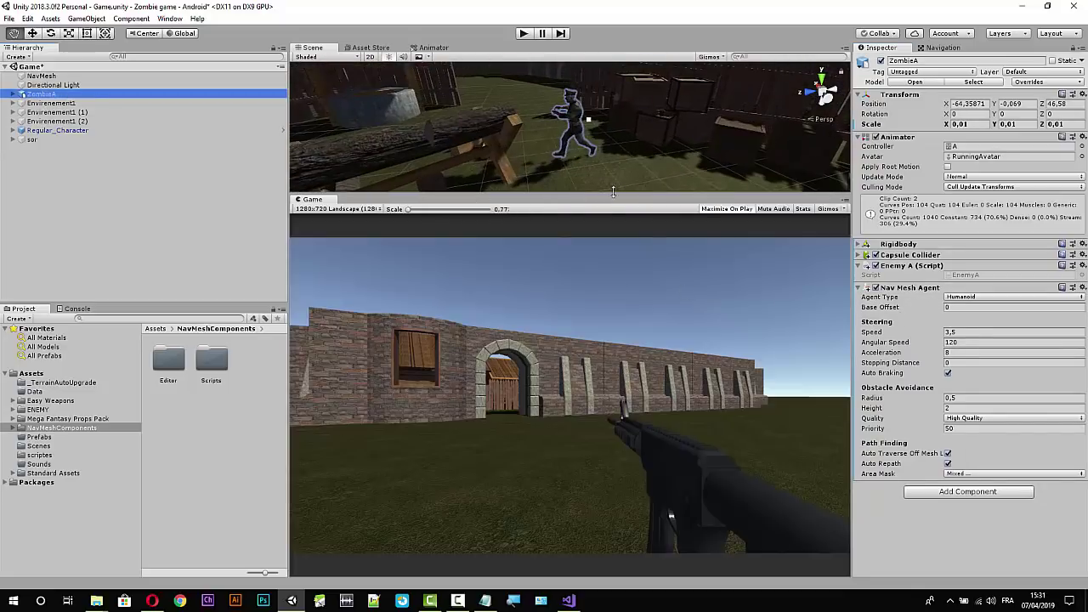
{"action": "left_click_drag", "start_coordinate": [611, 195], "coordinate": [595, 414]}
{"action": "scroll", "coordinate": [579, 280], "scroll_direction": "up", "scroll_amount": 3}
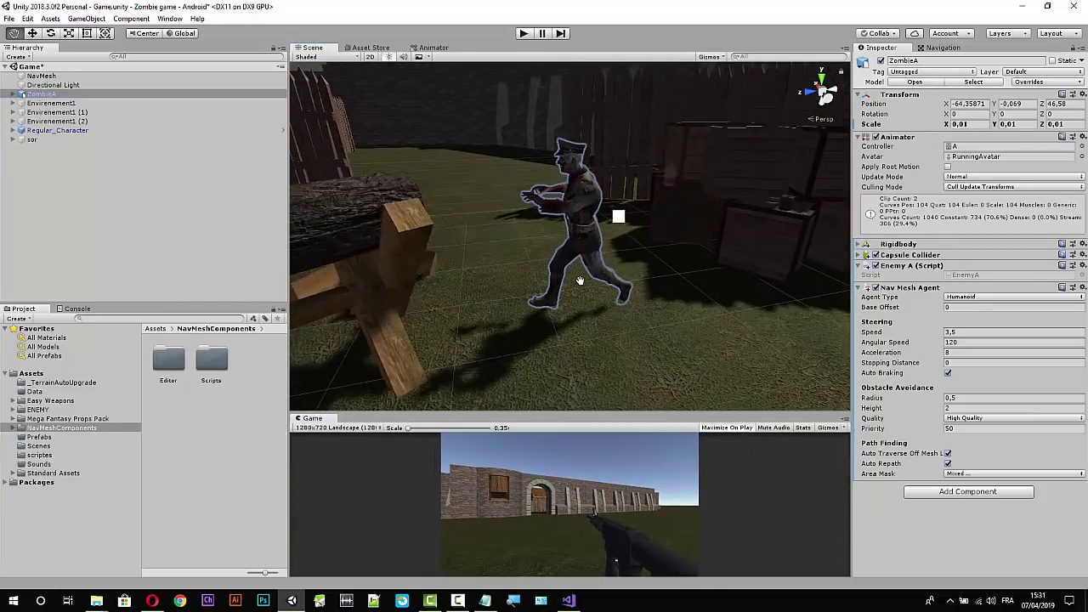
{"action": "scroll", "coordinate": [579, 281], "scroll_direction": "up", "scroll_amount": 3}
{"action": "scroll", "coordinate": [582, 281], "scroll_direction": "down", "scroll_amount": 3}
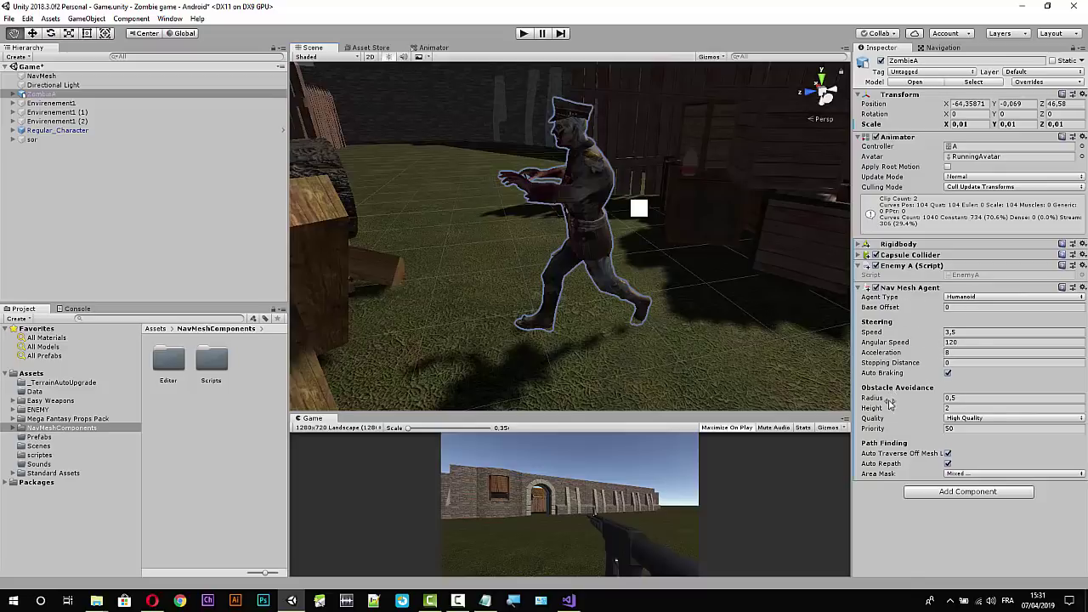
Set the Nav Mesh Agent's radius to 31,9, height to 187,1 and base offset to -6,7.
{"action": "left_click", "coordinate": [941, 408]}
{"action": "mouse_move", "coordinate": [940, 409]}
{"action": "left_mouse_down"}
{"action": "mouse_move", "coordinate": [956, 410]}
{"action": "mouse_move", "coordinate": [30, 414]}
{"action": "left_mouse_up"}
{"action": "left_click_drag", "start_coordinate": [98, 405], "coordinate": [547, 376]}
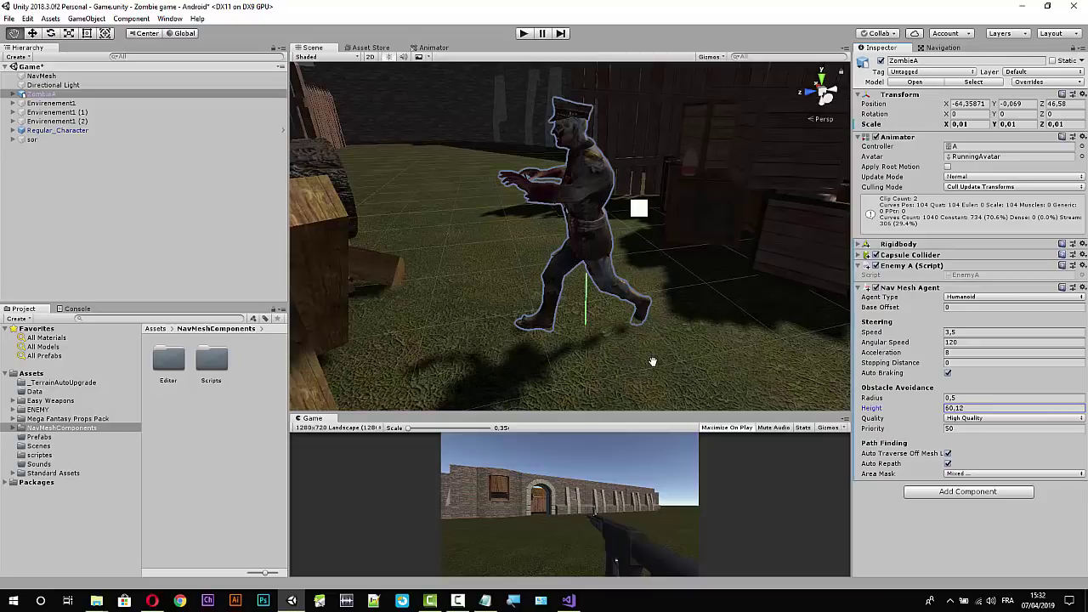
{"action": "left_click", "coordinate": [949, 407]}
{"action": "left_click_drag", "start_coordinate": [941, 398], "coordinate": [33, 406]}
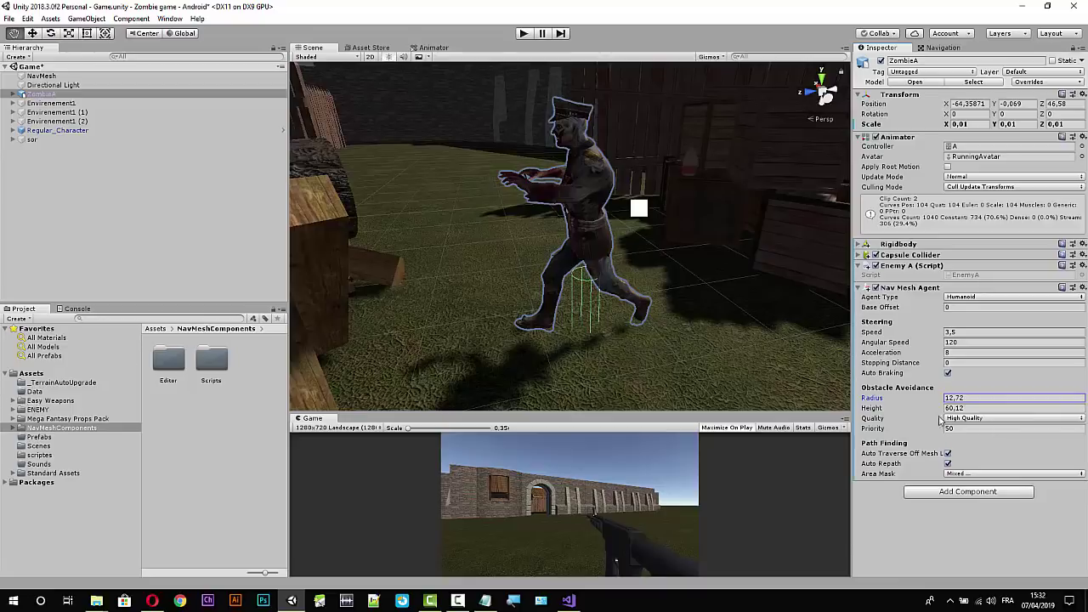
{"action": "left_click_drag", "start_coordinate": [939, 409], "coordinate": [386, 392]}
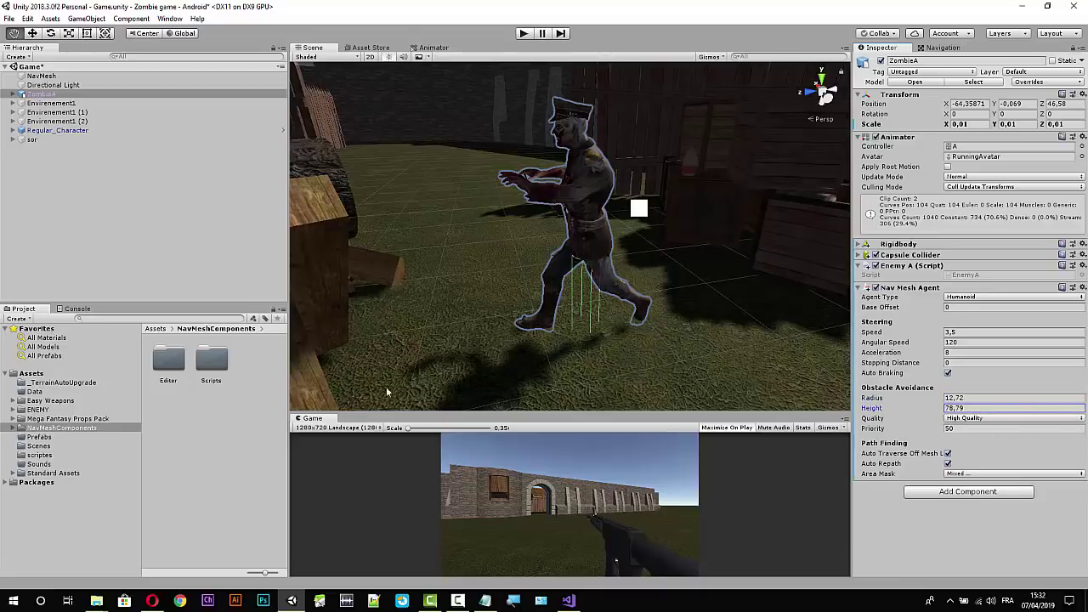
{"action": "left_click_drag", "start_coordinate": [607, 372], "coordinate": [43, 322]}
{"action": "mouse_move", "coordinate": [444, 275]}
{"action": "left_mouse_down"}
{"action": "mouse_move", "coordinate": [242, 227]}
{"action": "mouse_move", "coordinate": [266, 222]}
{"action": "left_mouse_up"}
{"action": "left_click_drag", "start_coordinate": [941, 411], "coordinate": [972, 397]}
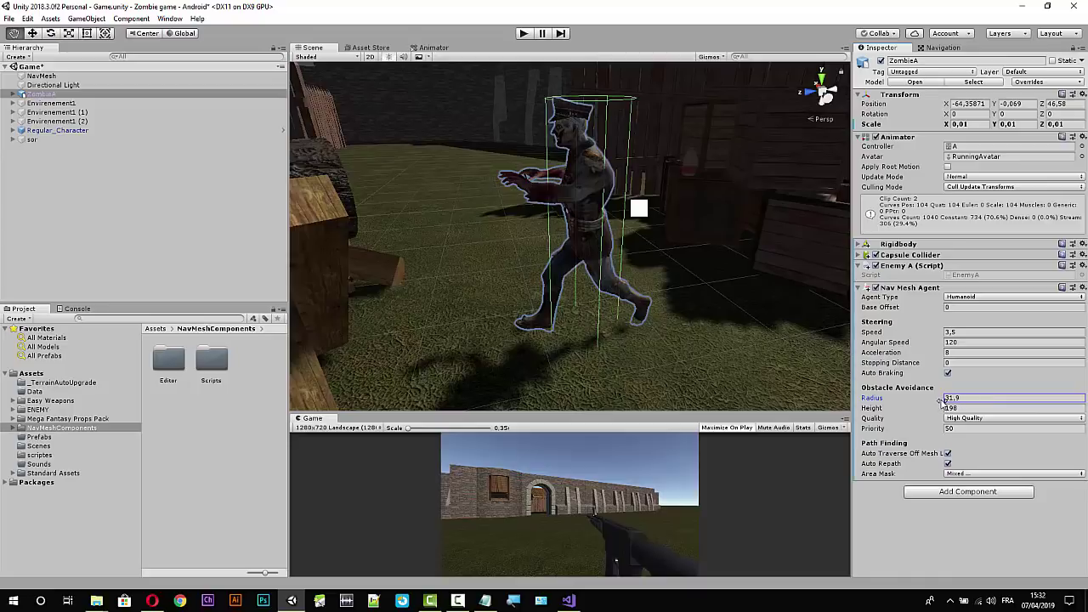
{"action": "left_click_drag", "start_coordinate": [941, 409], "coordinate": [884, 422]}
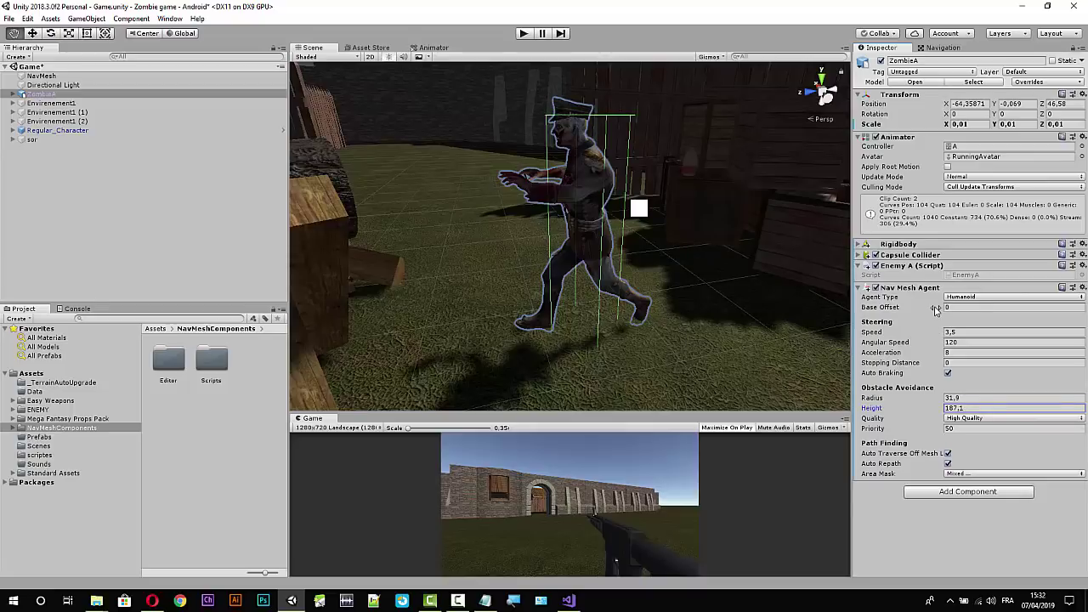
{"action": "left_click_drag", "start_coordinate": [935, 310], "coordinate": [930, 313]}
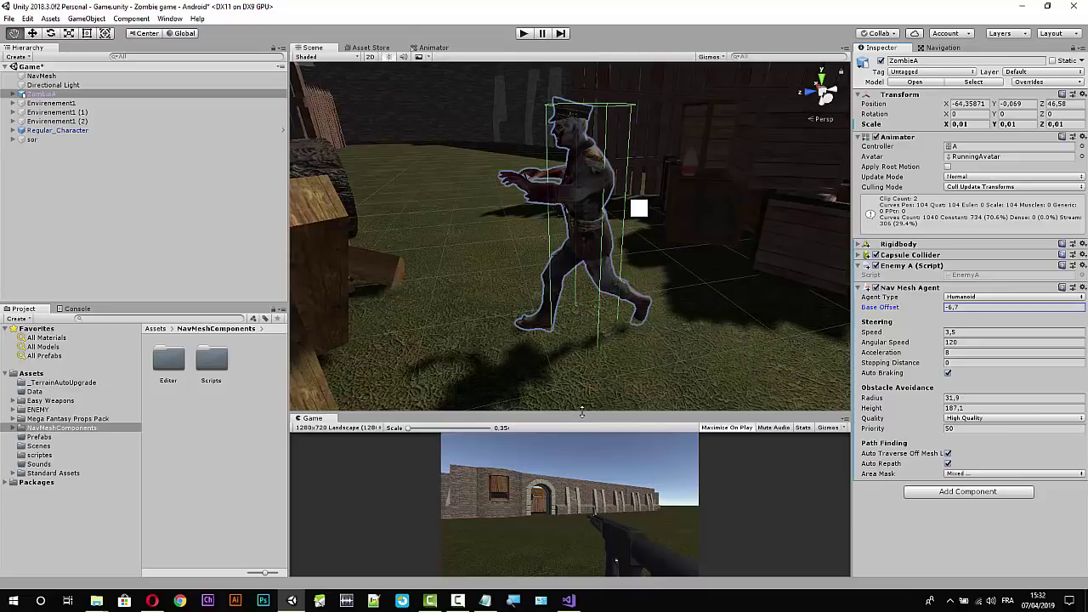
{"action": "left_click_drag", "start_coordinate": [581, 413], "coordinate": [517, 166]}
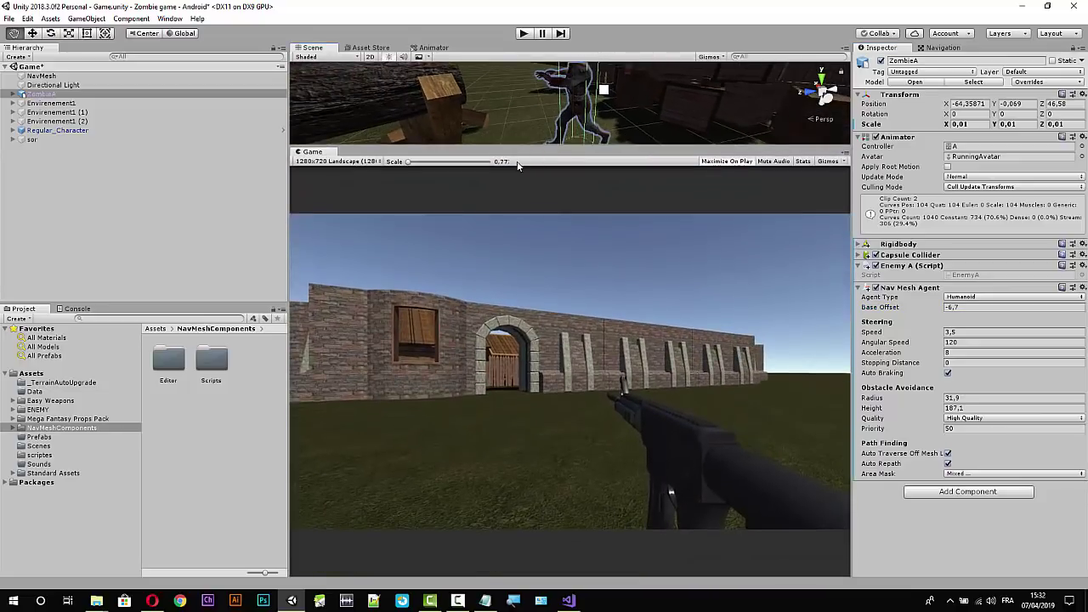
Start play mode and walk through the stone arch into the barrel yard and alley.
{"action": "left_click", "coordinate": [524, 33]}
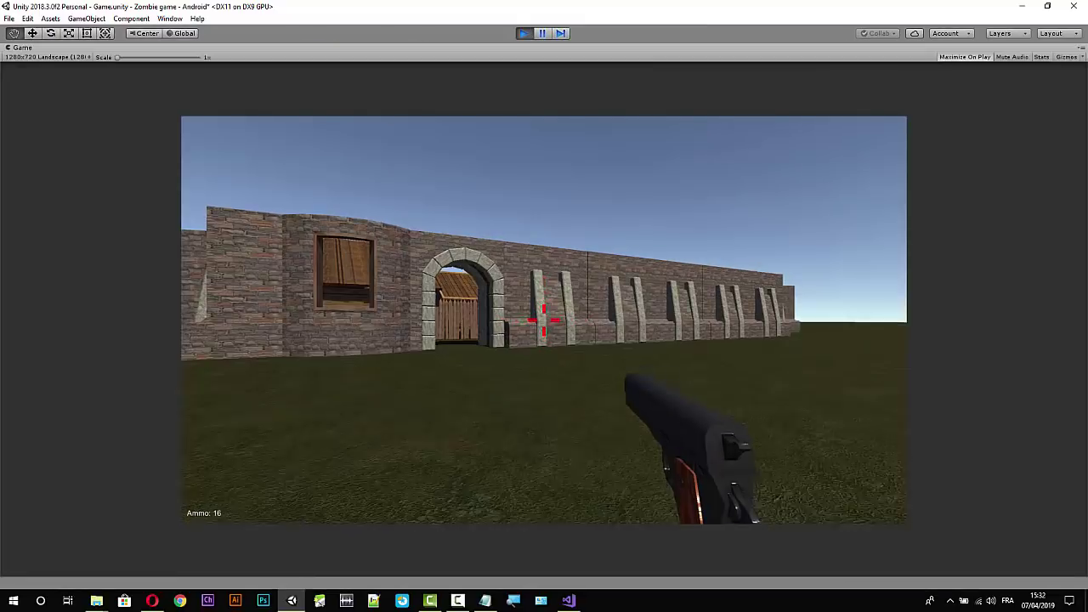
{"action": "key", "text": "w"}
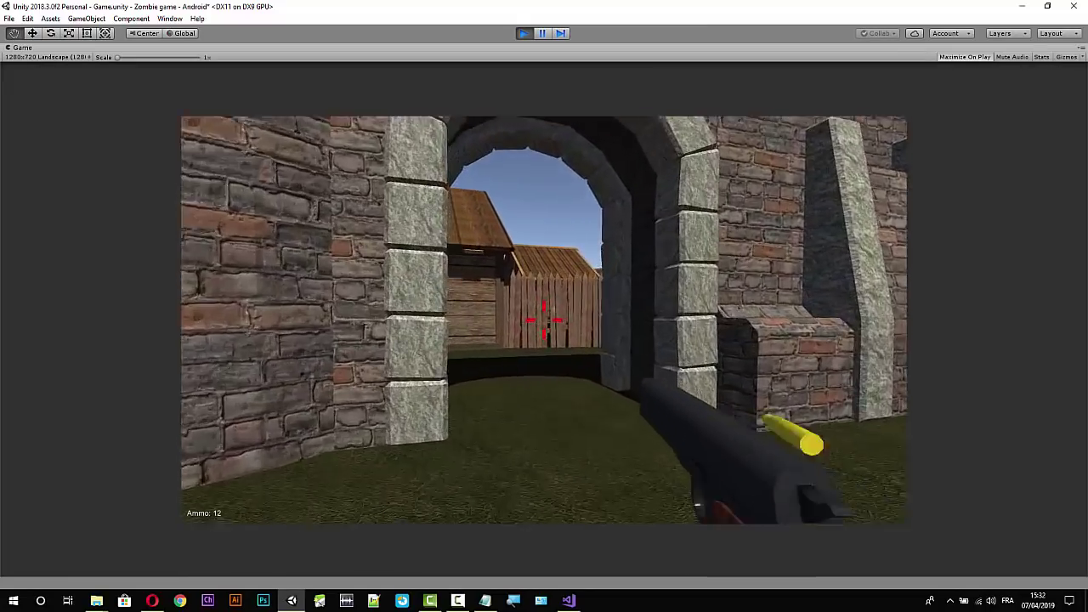
{"action": "left_click", "coordinate": [544, 320]}
{"action": "key", "text": "w"}
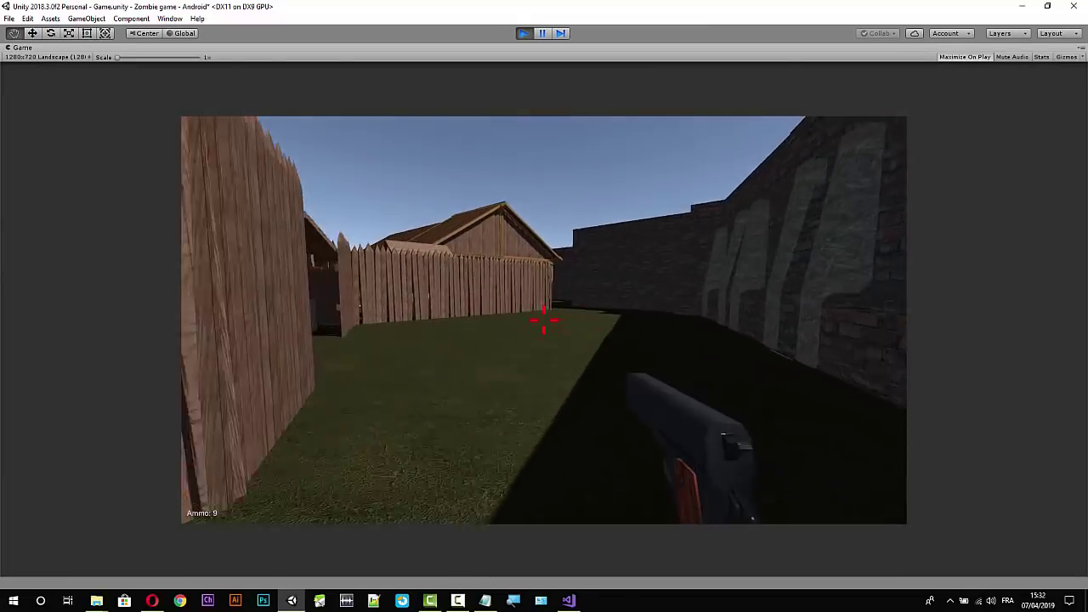
{"action": "key", "text": "w"}
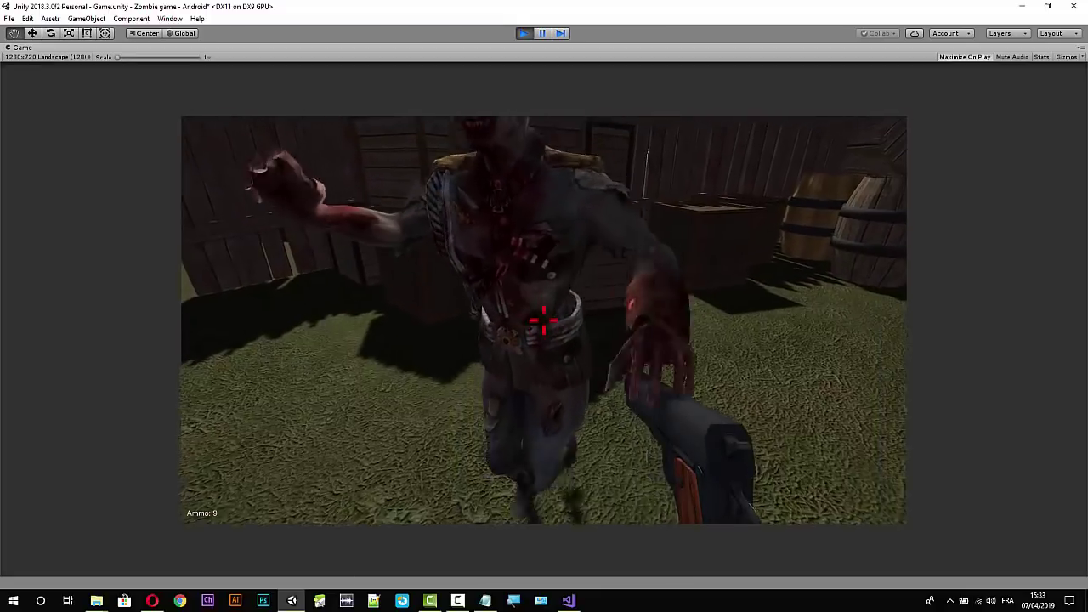
{"action": "key", "text": "w"}
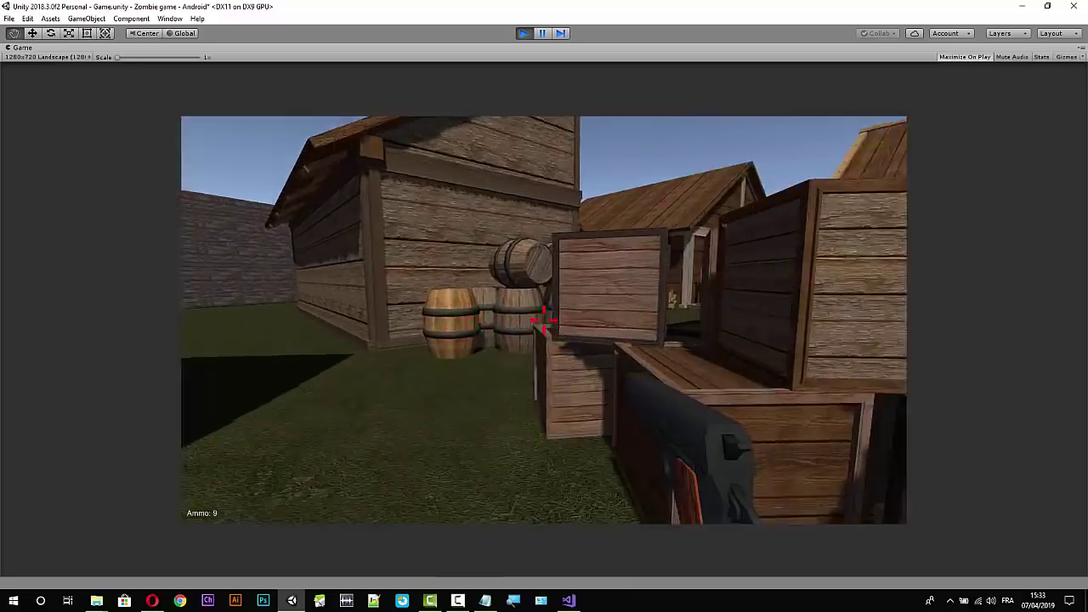
{"action": "key", "text": "w"}
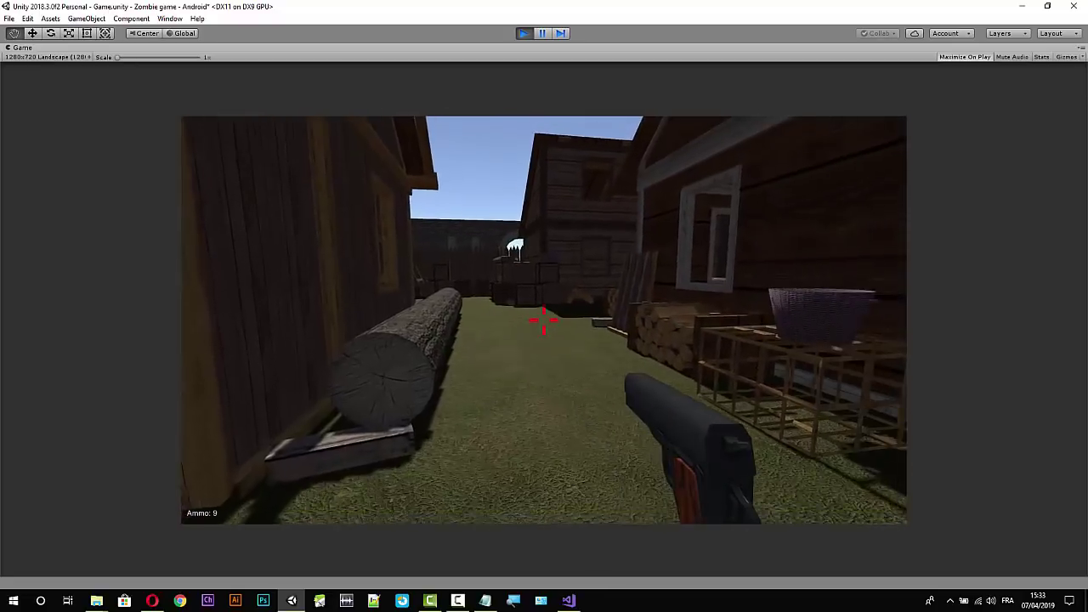
{"action": "key", "text": "w"}
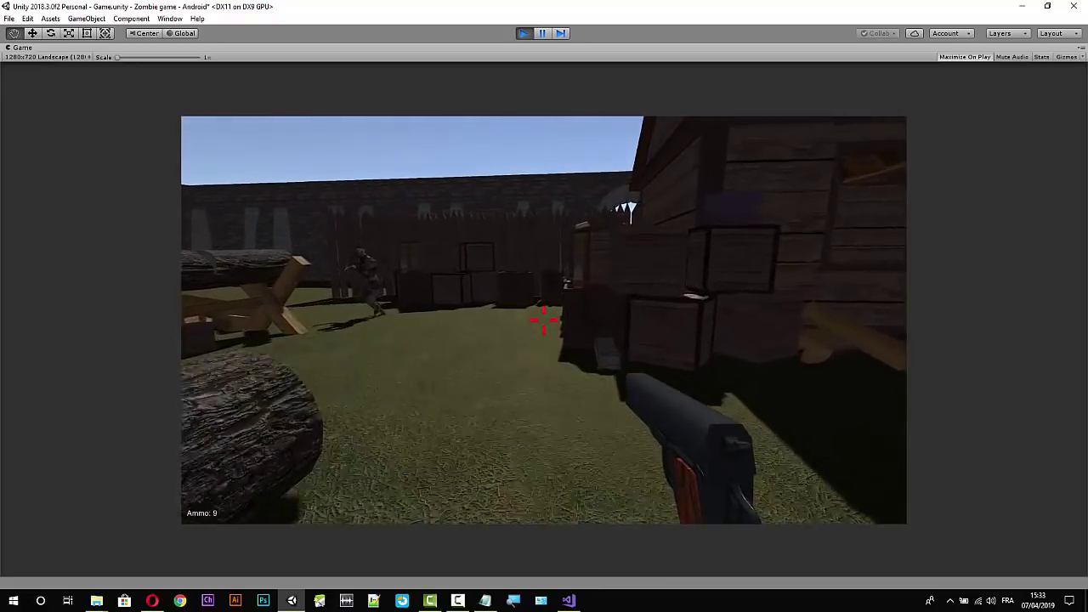
Shoot the zombie in the yard until it falls, then exit play mode.
{"action": "left_click", "coordinate": [543, 320]}
{"action": "left_click", "coordinate": [543, 320]}
{"action": "left_click", "coordinate": [543, 320]}
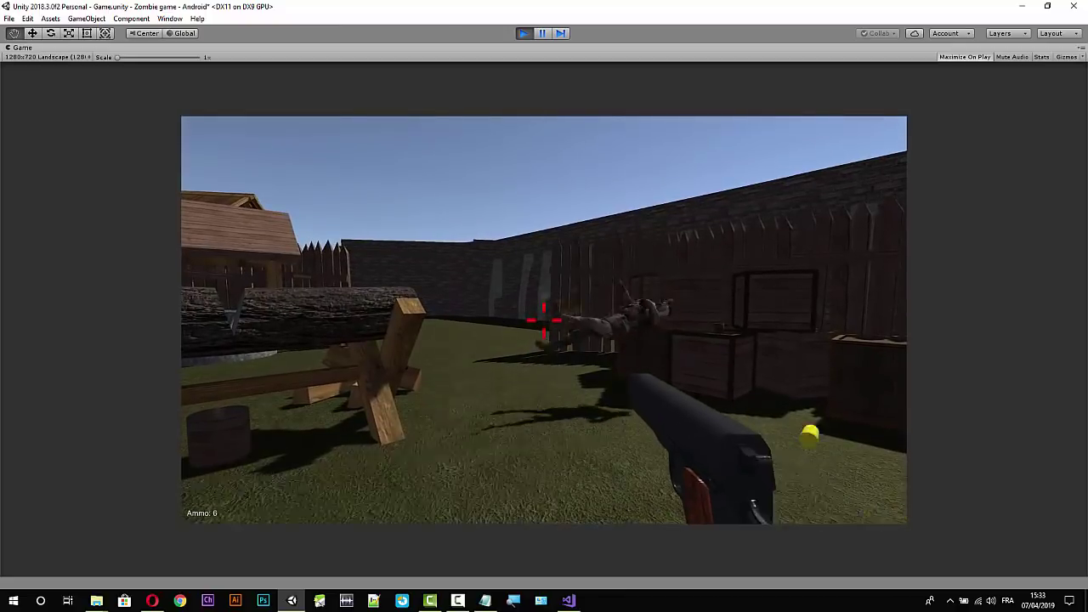
{"action": "key", "text": "Escape"}
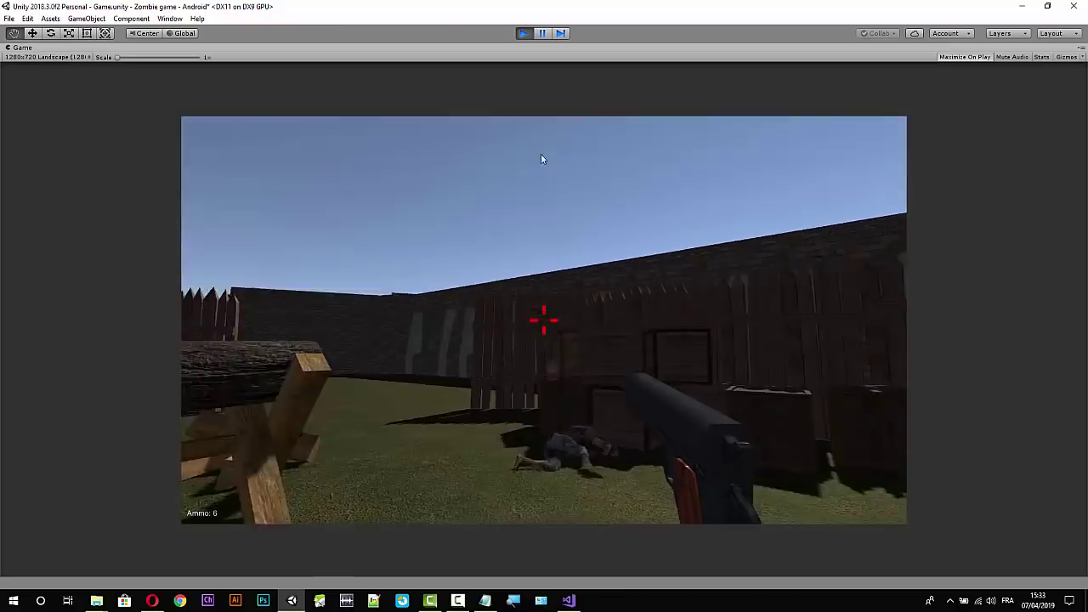
{"action": "left_click", "coordinate": [521, 35]}
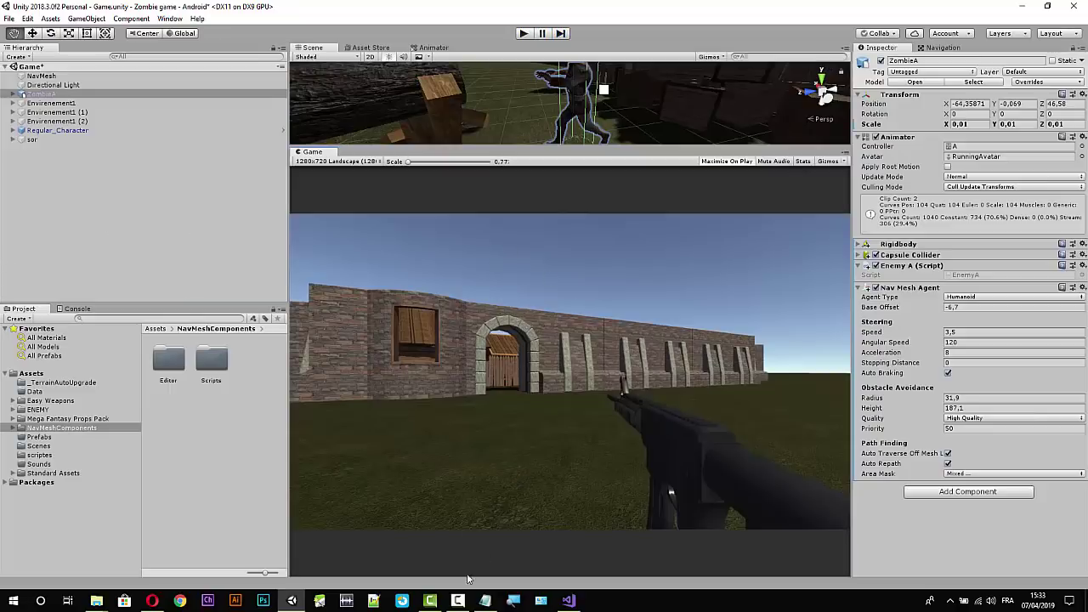
Change Regular_Character's tag from Team2 to Player.
{"action": "left_click", "coordinate": [457, 600]}
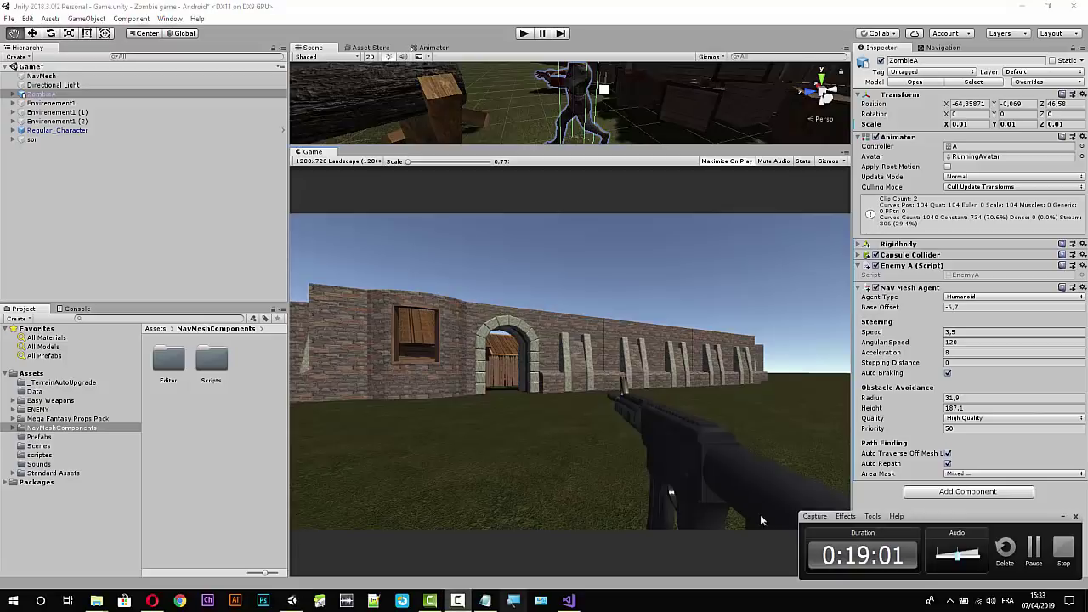
{"action": "left_click", "coordinate": [1036, 551]}
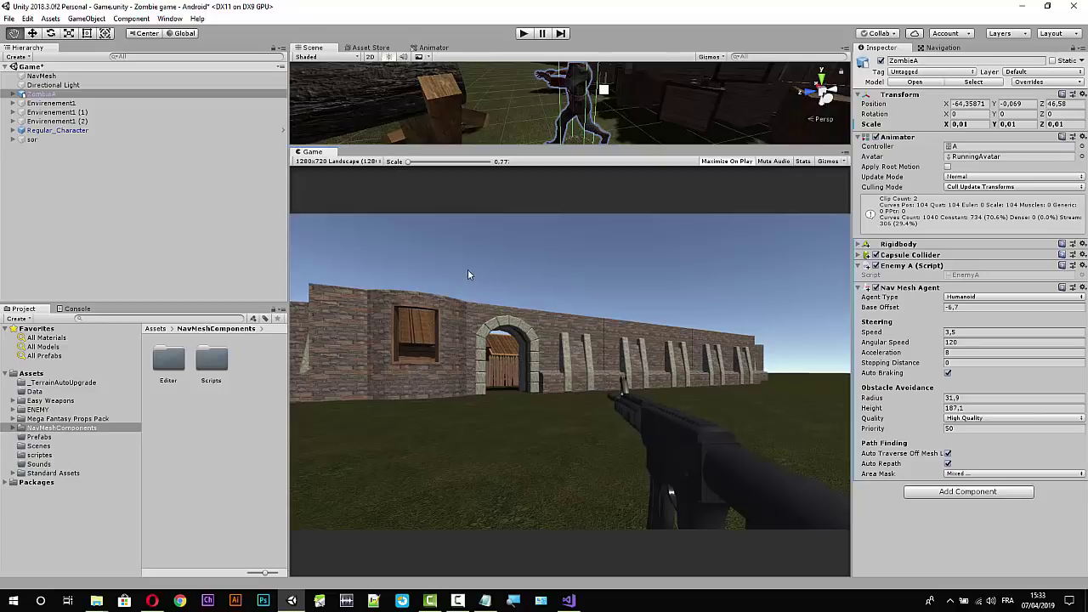
{"action": "left_click", "coordinate": [99, 133]}
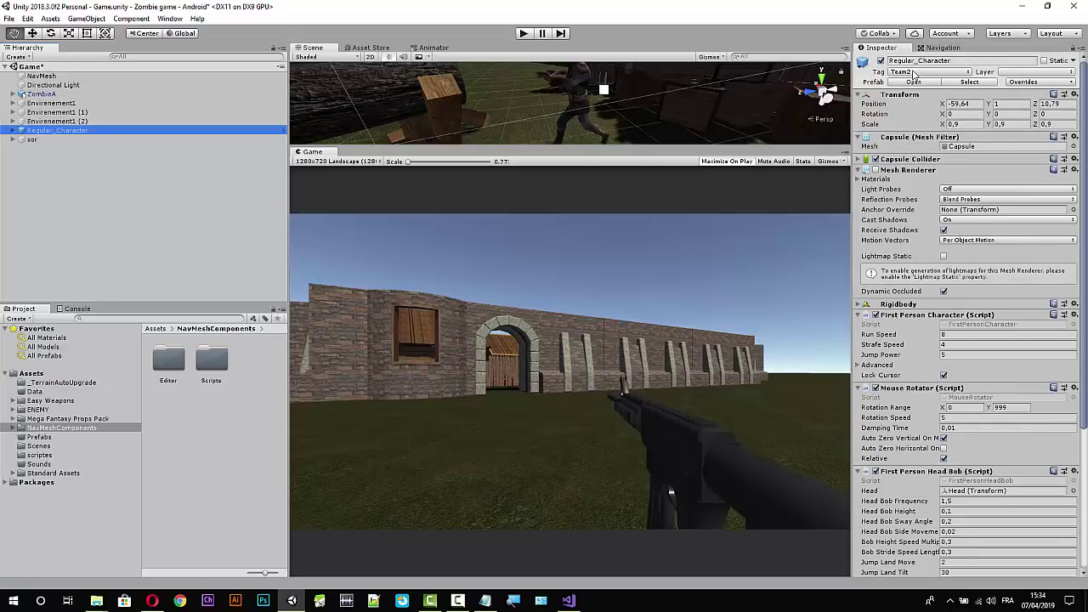
{"action": "left_click", "coordinate": [948, 74]}
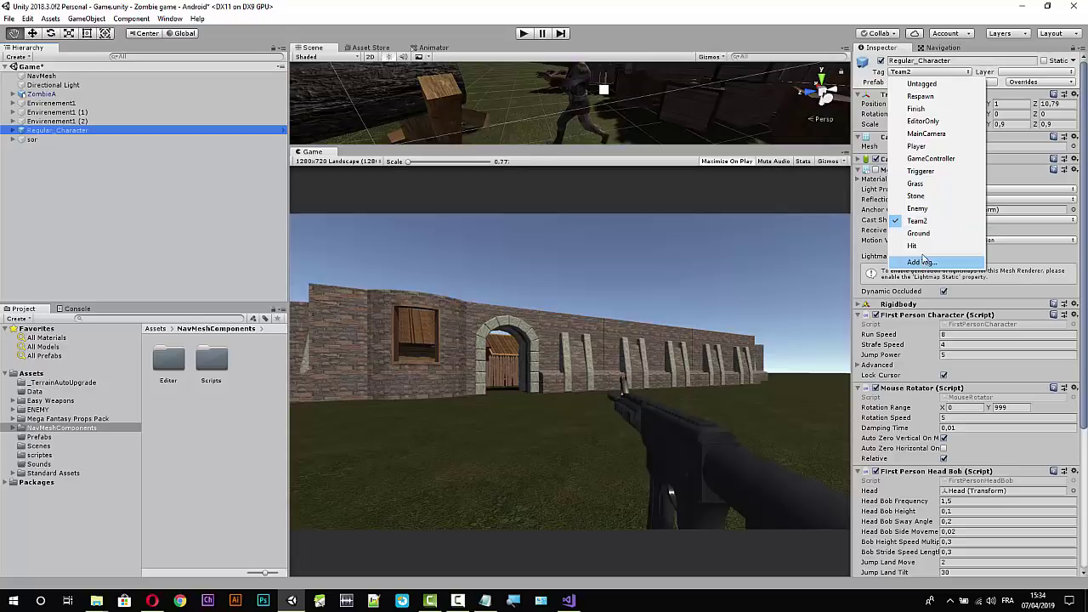
{"action": "left_click", "coordinate": [923, 146]}
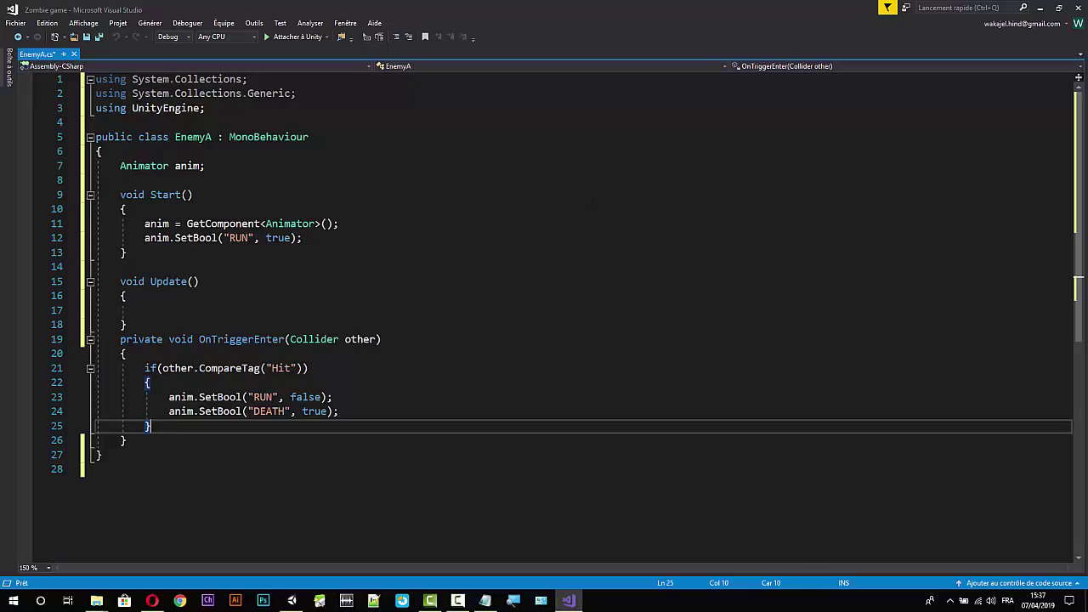
Close the file browser, select ZombieA and collapse its Nav Mesh Agent component.
{"action": "left_click", "coordinate": [1040, 8]}
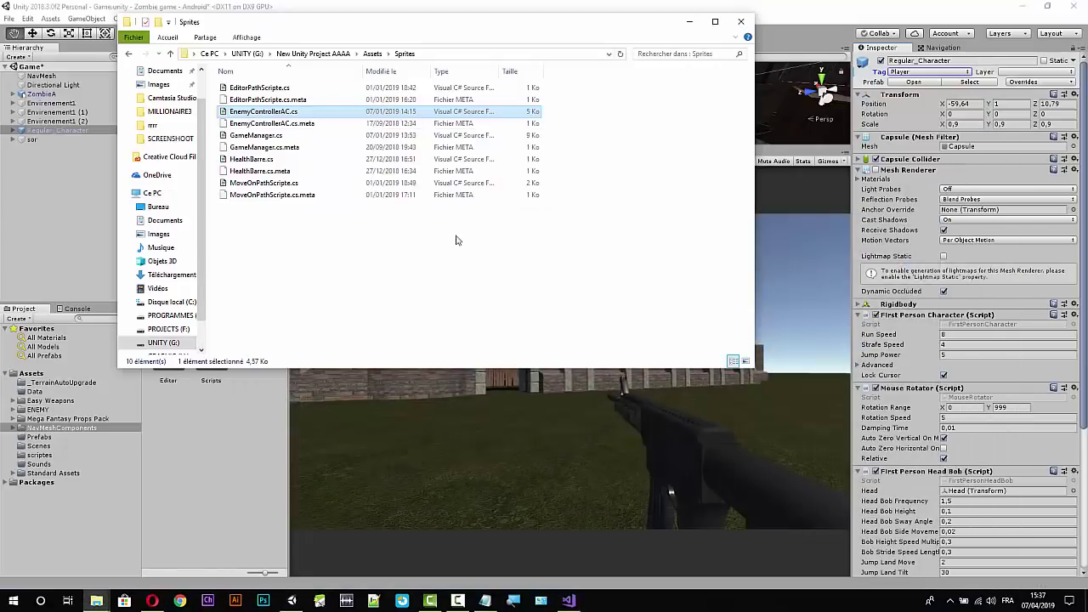
{"action": "left_click", "coordinate": [740, 21]}
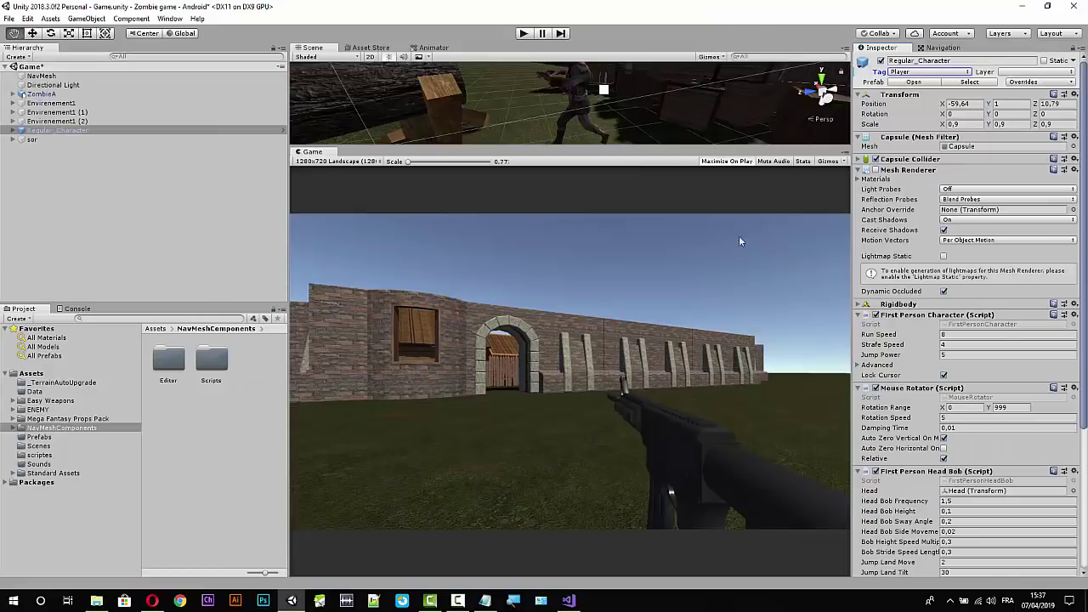
{"action": "left_click", "coordinate": [51, 93]}
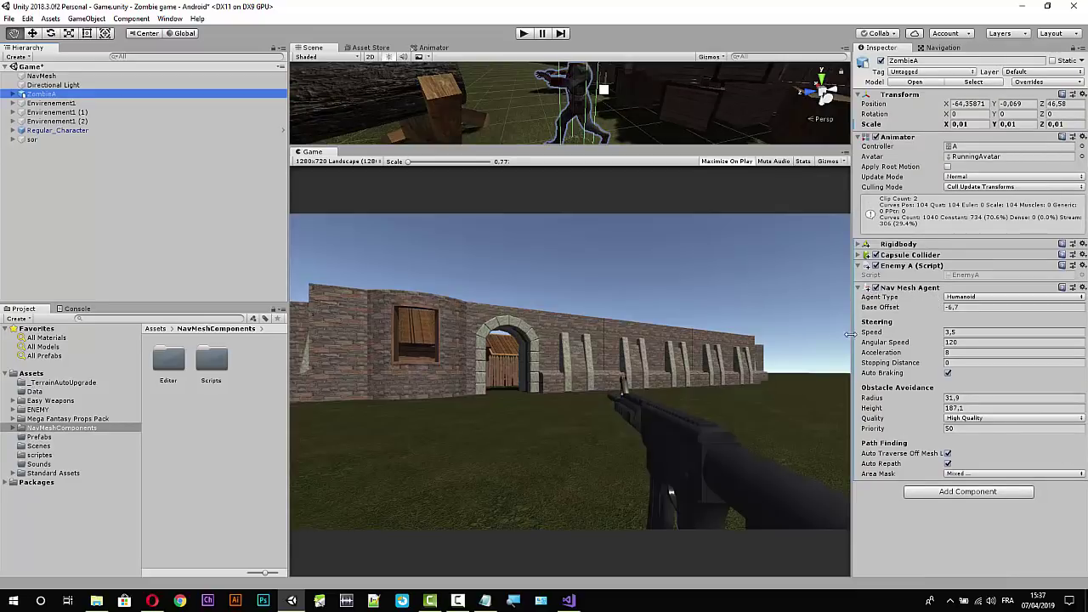
{"action": "left_click", "coordinate": [857, 290]}
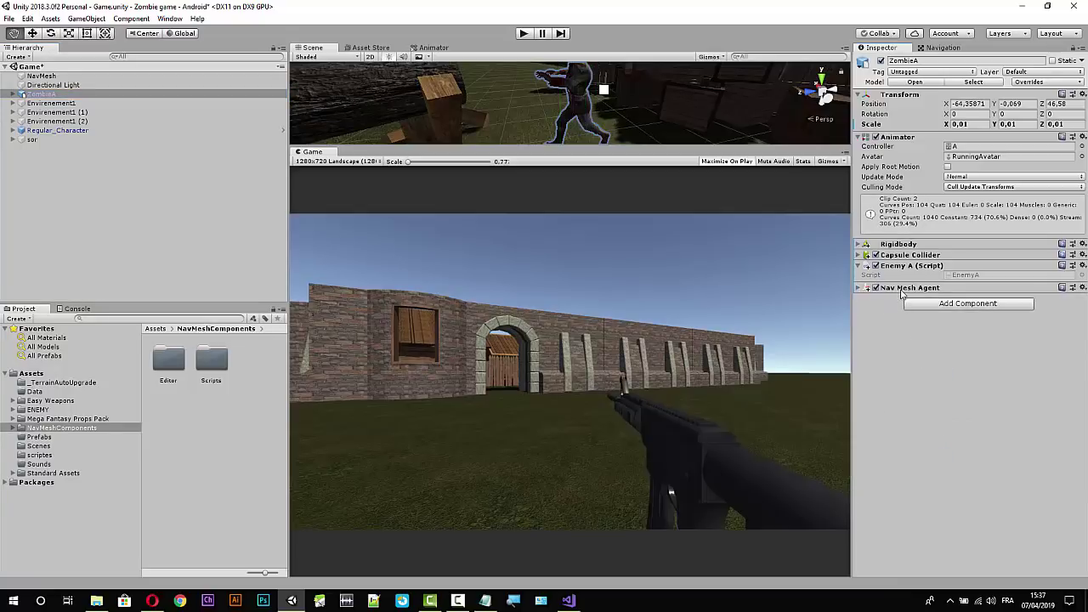
Insert a new line 8 below the anim declaration in EnemyA.cs.
{"action": "left_click", "coordinate": [568, 600]}
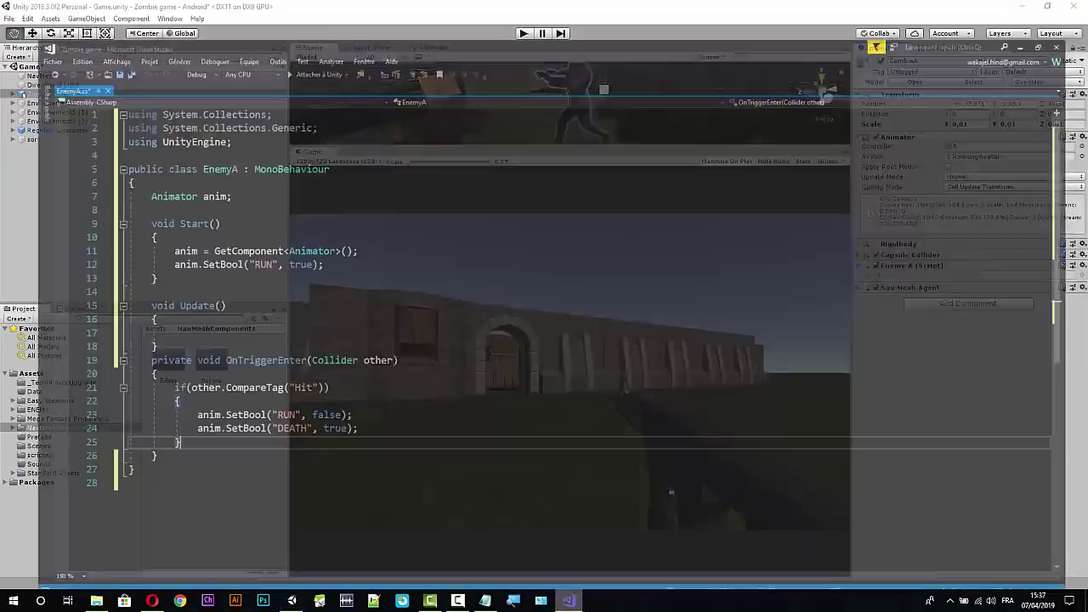
{"action": "left_click", "coordinate": [205, 166]}
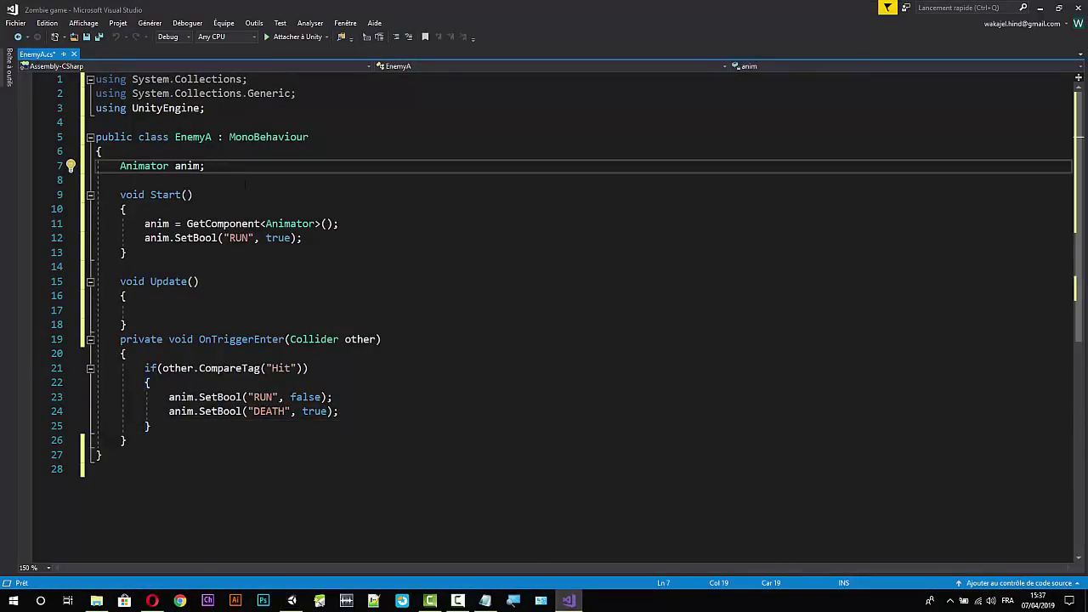
{"action": "key", "text": "Return"}
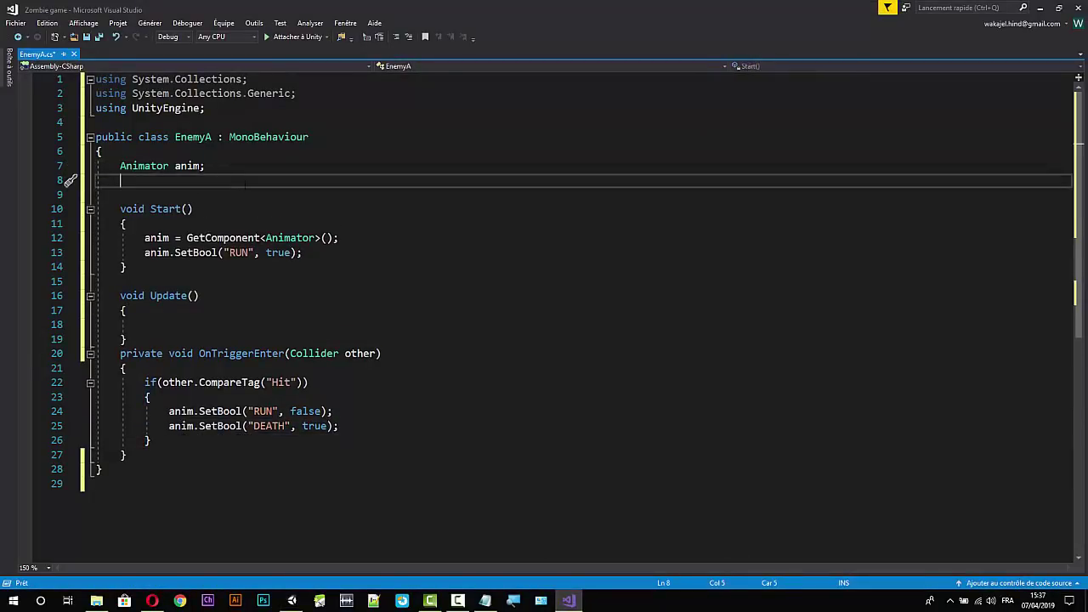
{"action": "type", "text": "P"}
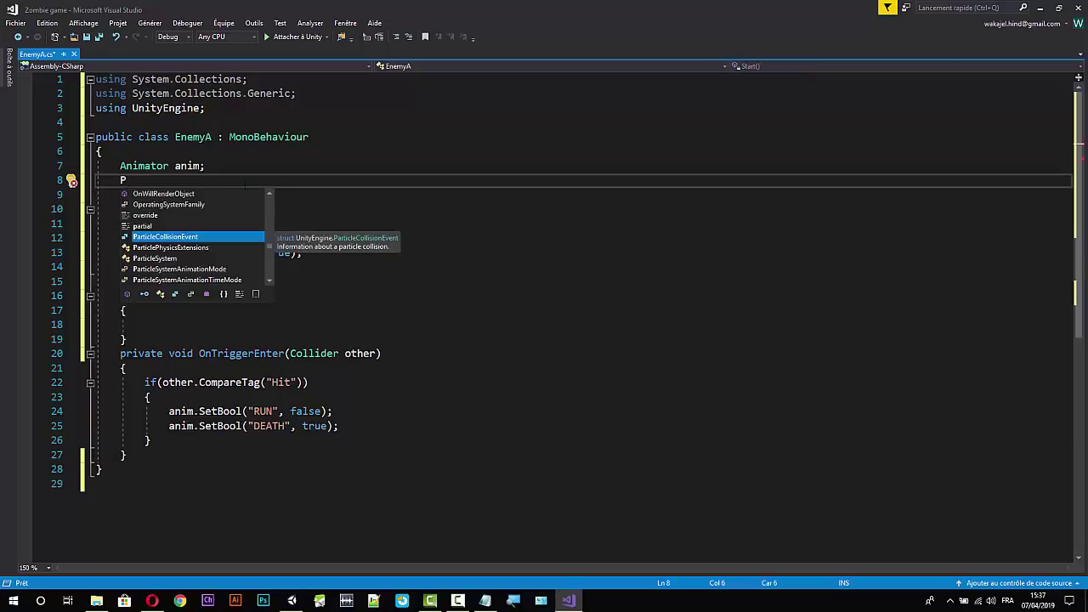
{"action": "key", "text": "BackSpace"}
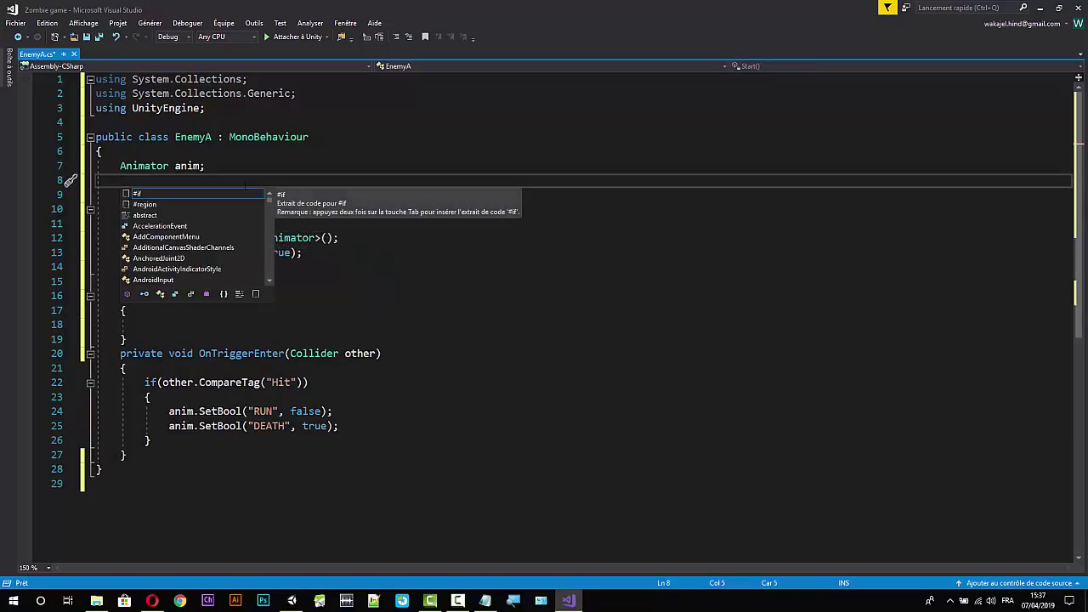
{"action": "type", "text": "Nava"}
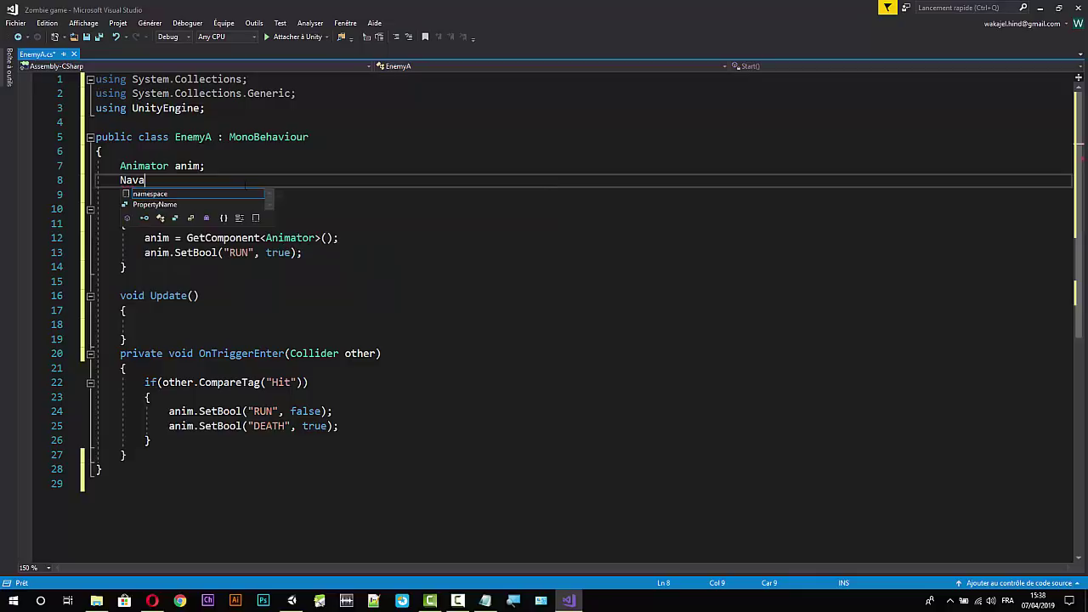
{"action": "key", "text": "BackSpace"}
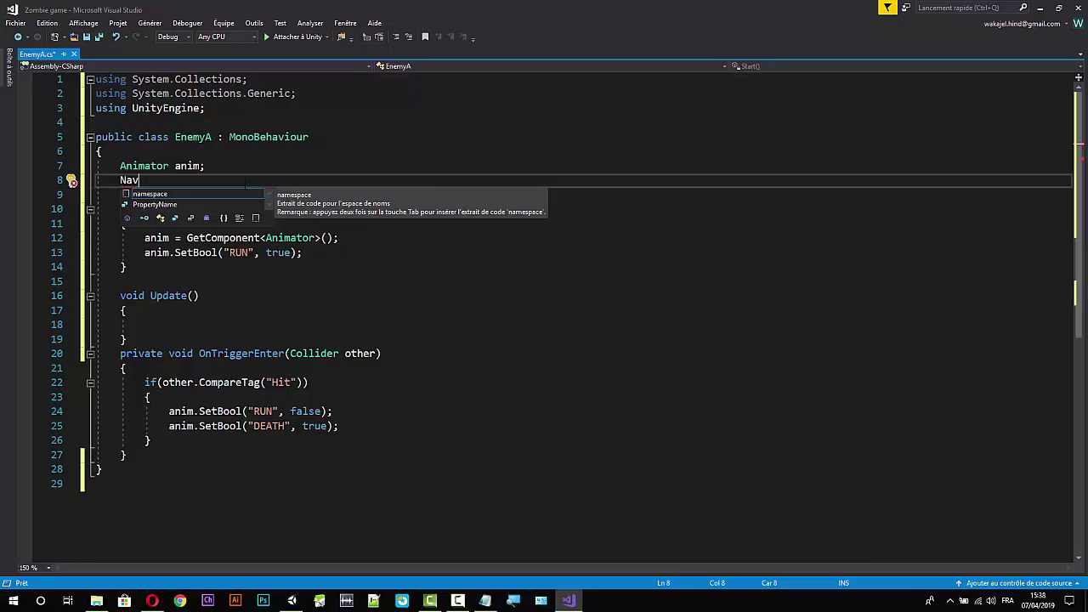
{"action": "type", "text": "Me"}
{"action": "type", "text": "s"}
{"action": "key", "text": "BackSpace"}
{"action": "key", "text": "BackSpace"}
{"action": "key", "text": "BackSpace"}
{"action": "key", "text": "BackSpace"}
{"action": "key", "text": "BackSpace"}
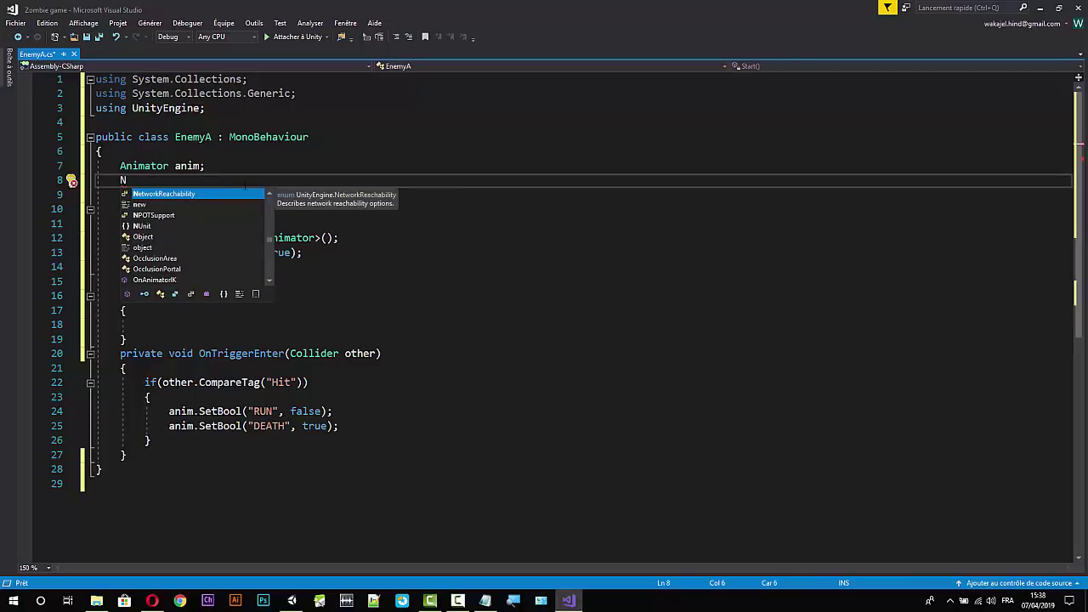
{"action": "type", "text": "a"}
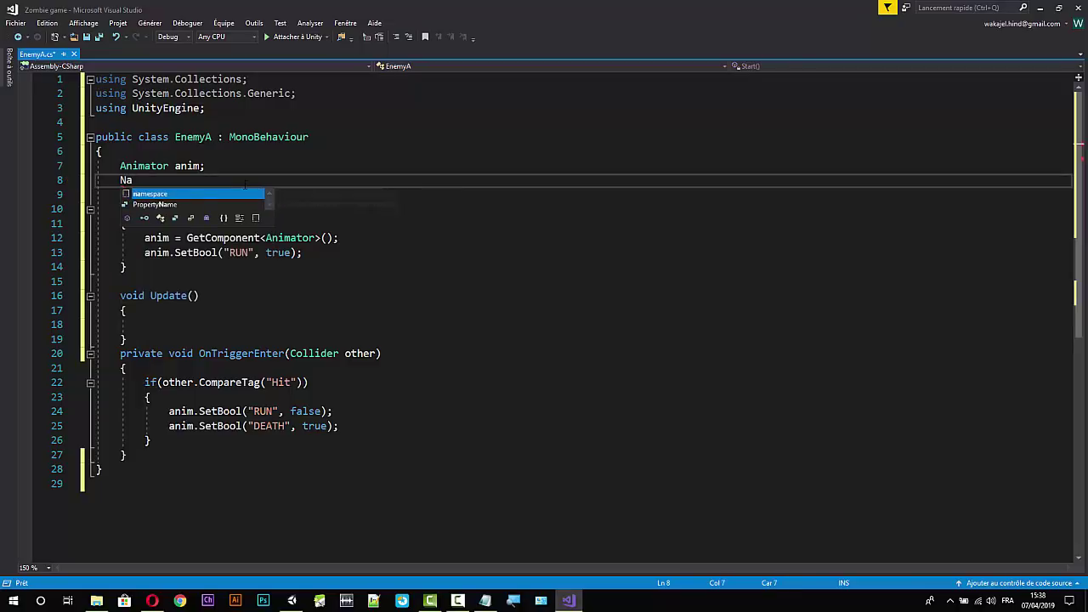
{"action": "key", "text": "BackSpace"}
{"action": "key", "text": "BackSpace"}
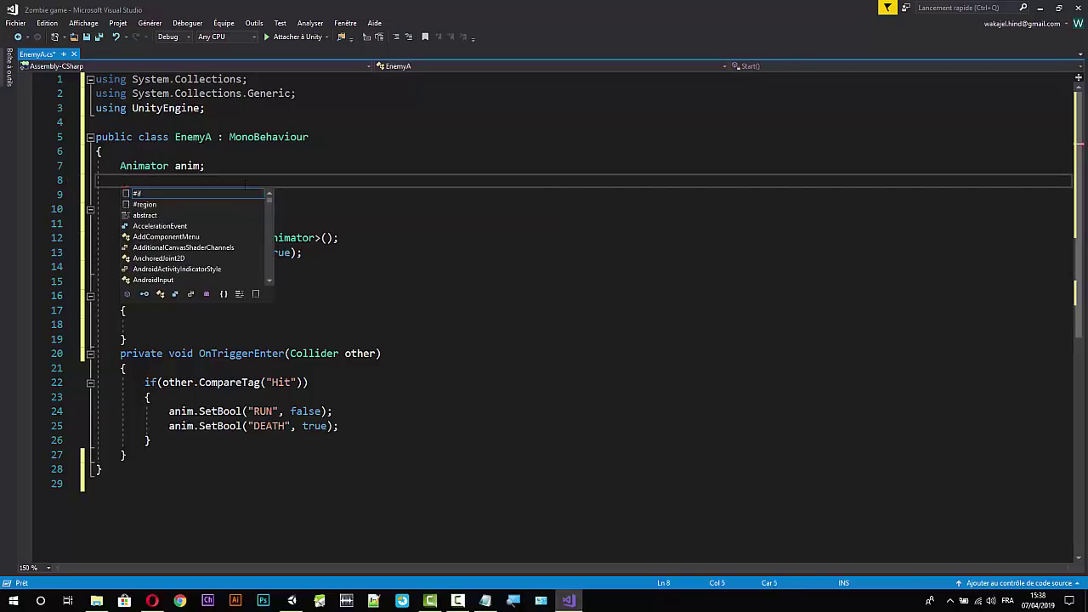
Type 'public NavMesh' on line 8, dismissing autocomplete and removing stray letters.
{"action": "type", "text": "P"}
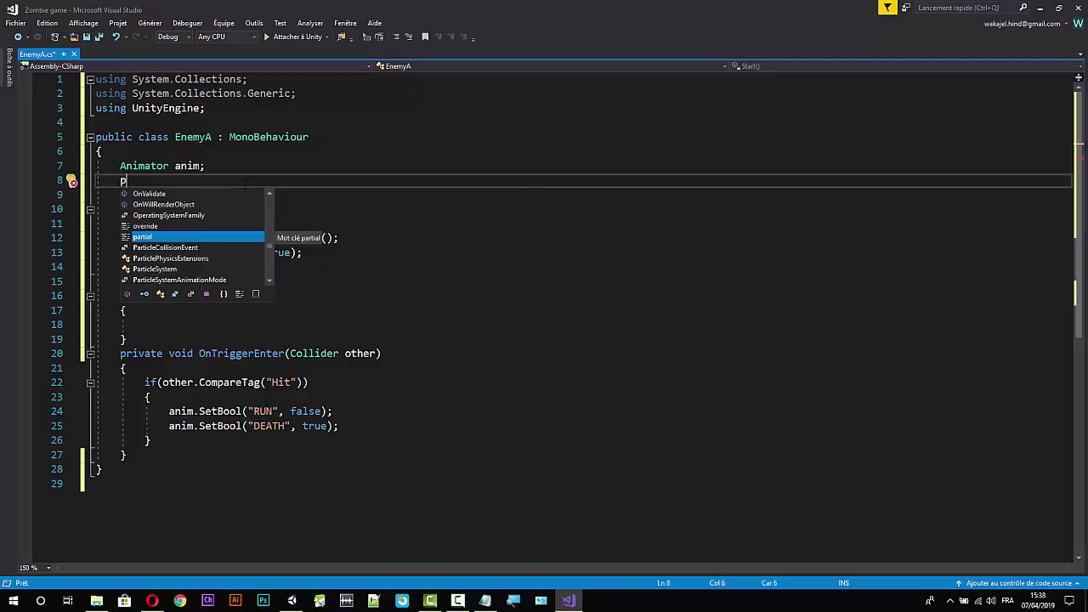
{"action": "type", "text": "ub"}
{"action": "key", "text": "Tab"}
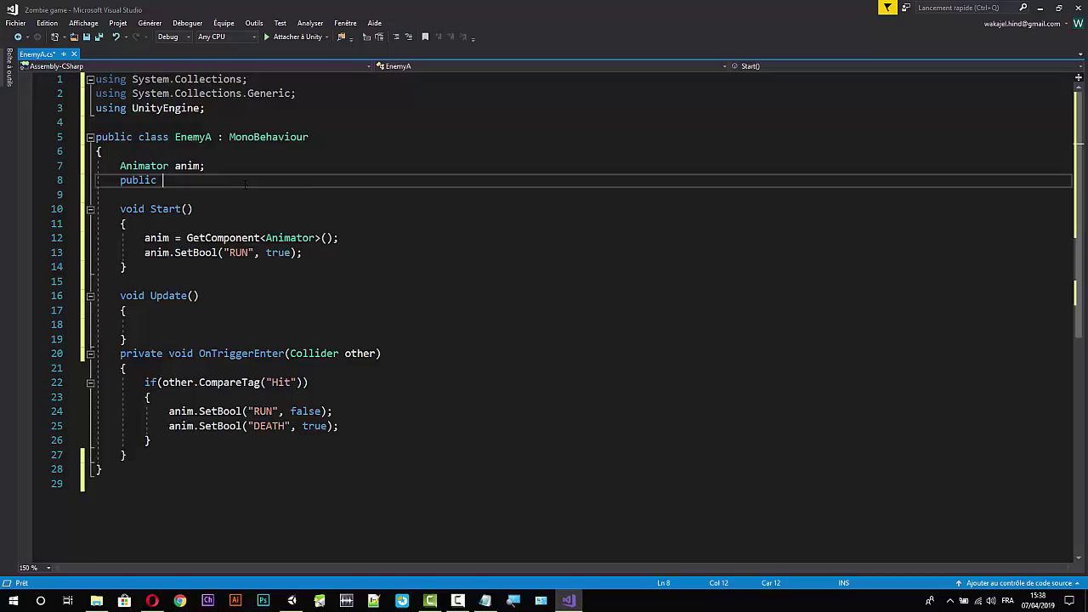
{"action": "type", "text": "N"}
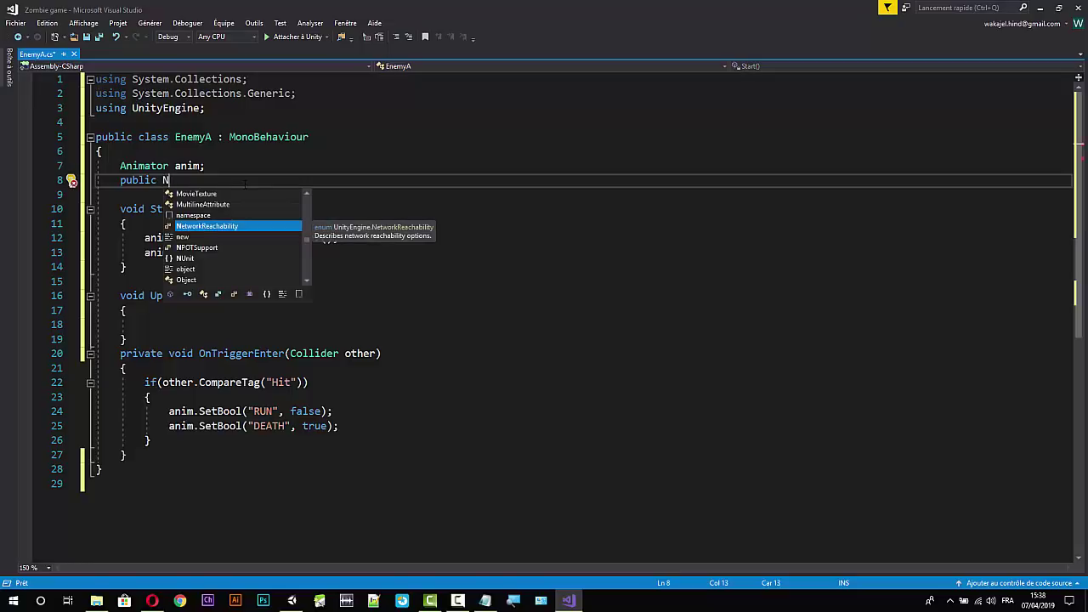
{"action": "type", "text": "av"}
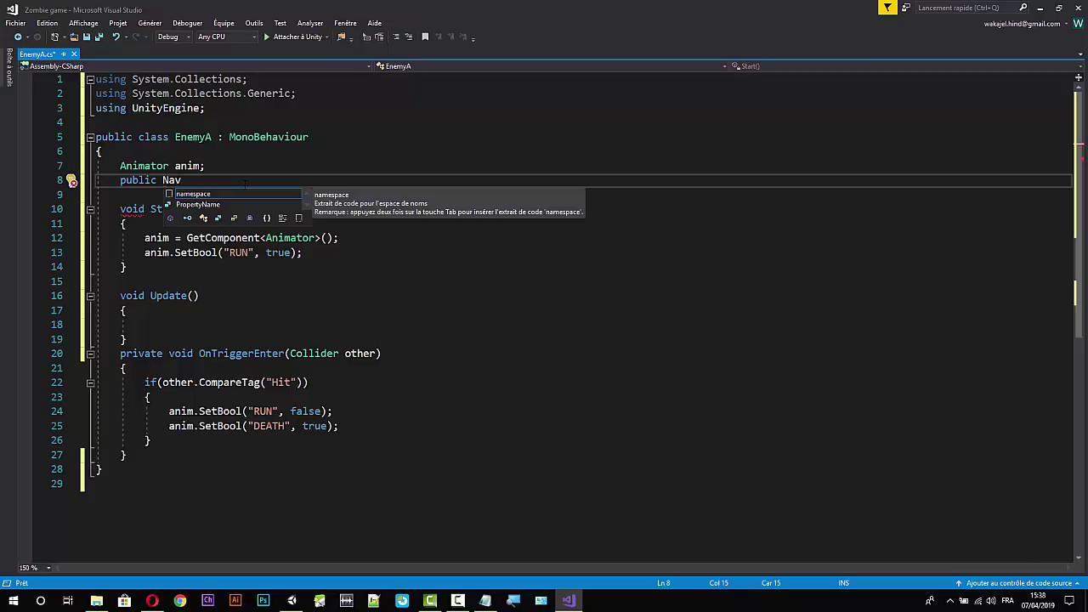
{"action": "type", "text": "Mesh"}
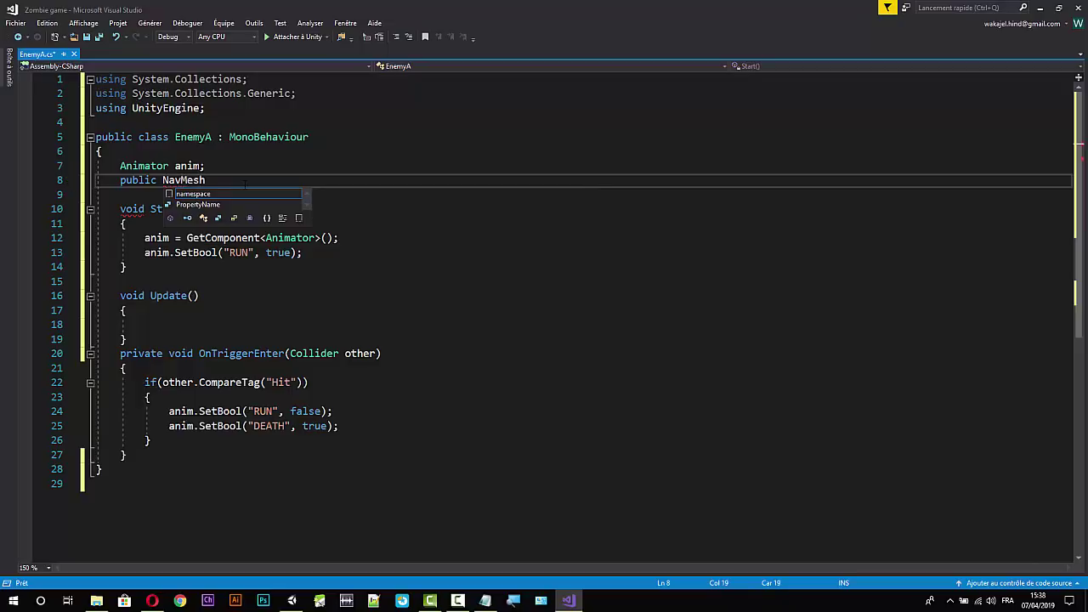
{"action": "left_click", "coordinate": [201, 295]}
{"action": "left_click", "coordinate": [232, 182]}
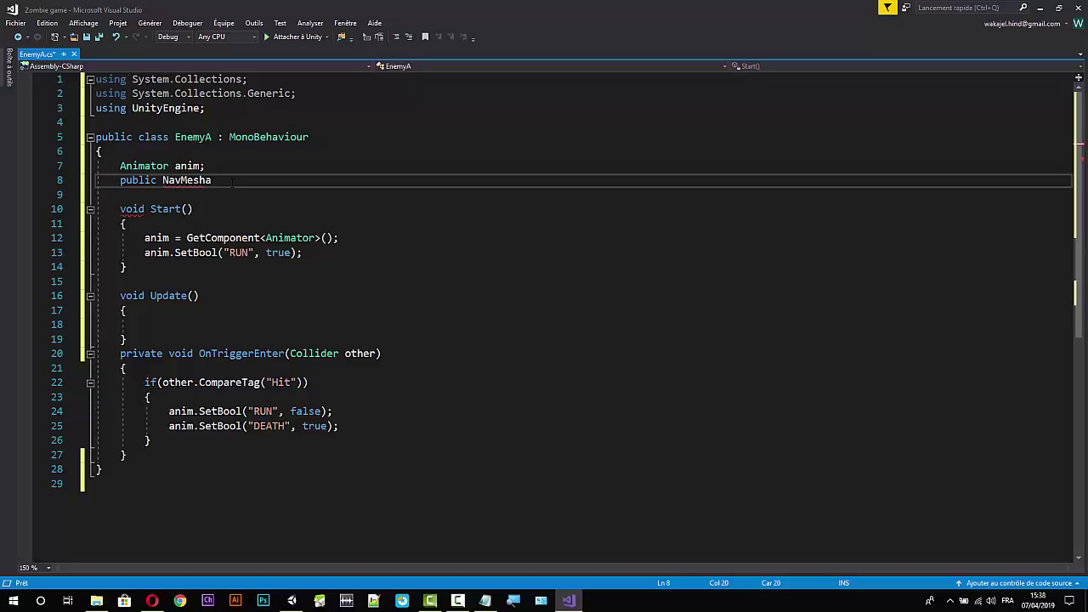
{"action": "type", "text": "a"}
{"action": "key", "text": "BackSpace"}
Complete line 8 as 'public NavMeshAgent agent;' and open the lightbulb fixes for the unknown type.
{"action": "left_click", "coordinate": [292, 600]}
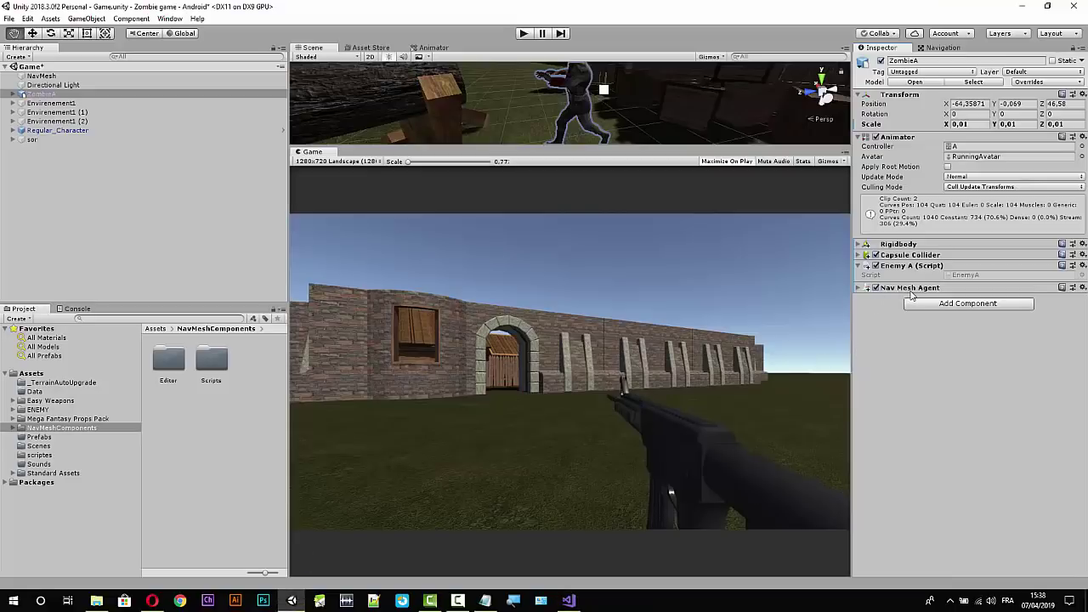
{"action": "left_click", "coordinate": [569, 600]}
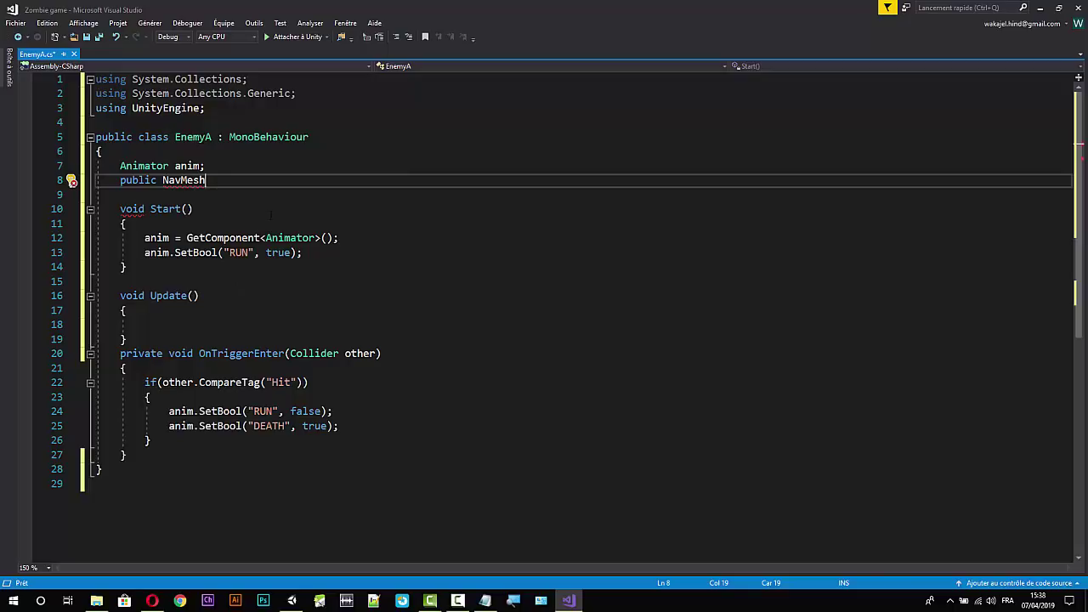
{"action": "type", "text": "Agent "}
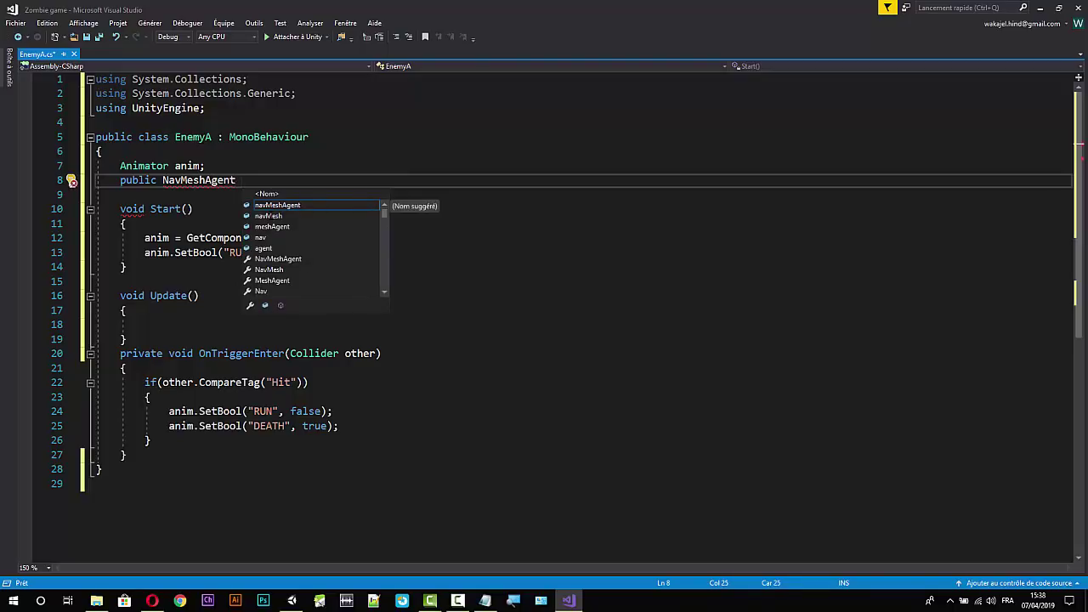
{"action": "type", "text": "a"}
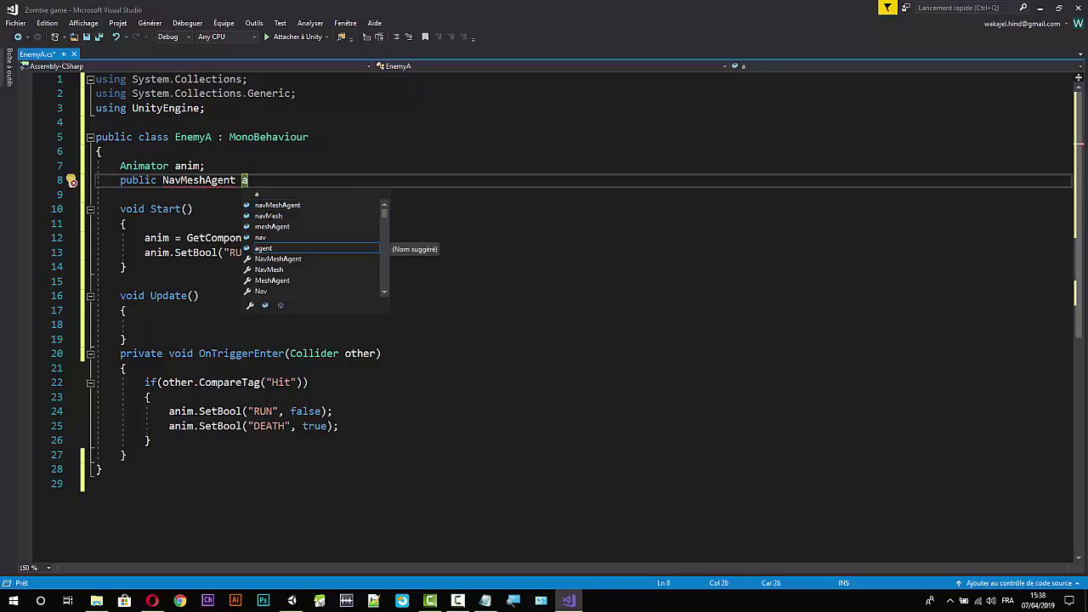
{"action": "type", "text": "gent"}
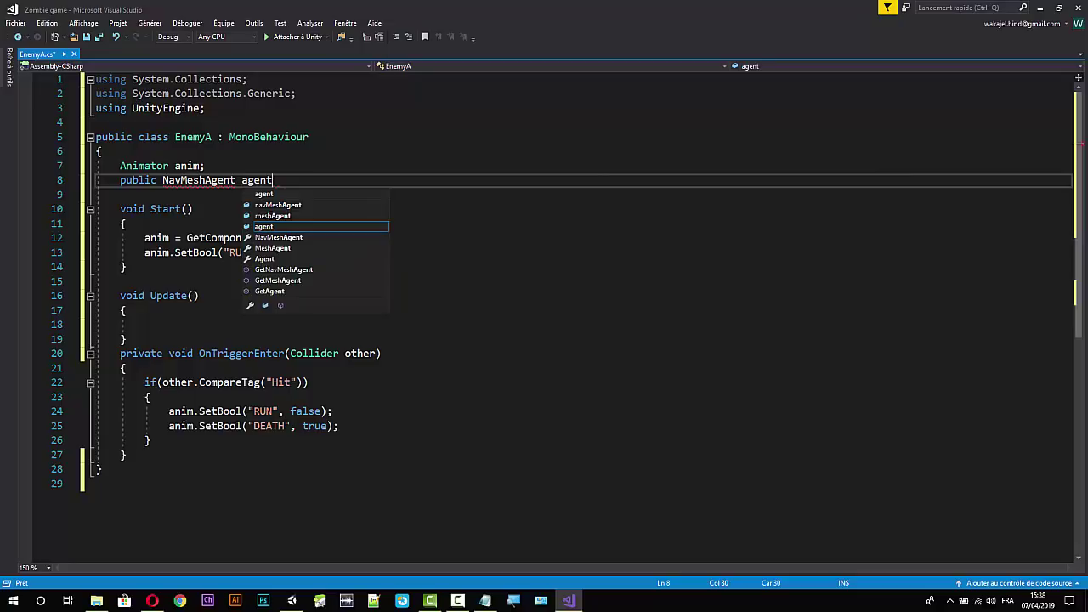
{"action": "type", "text": ";"}
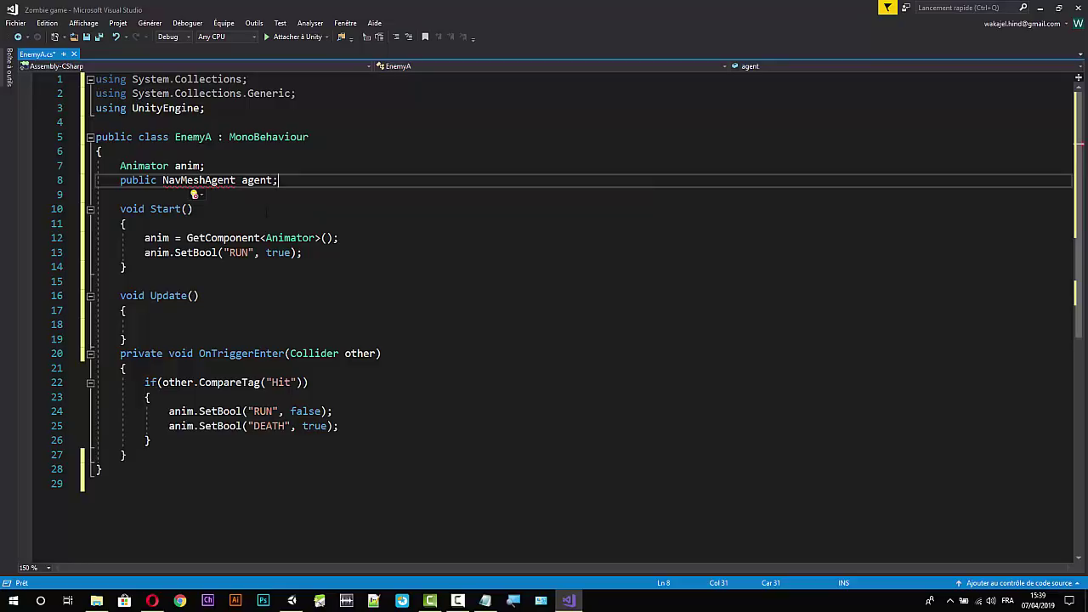
{"action": "left_click", "coordinate": [197, 194]}
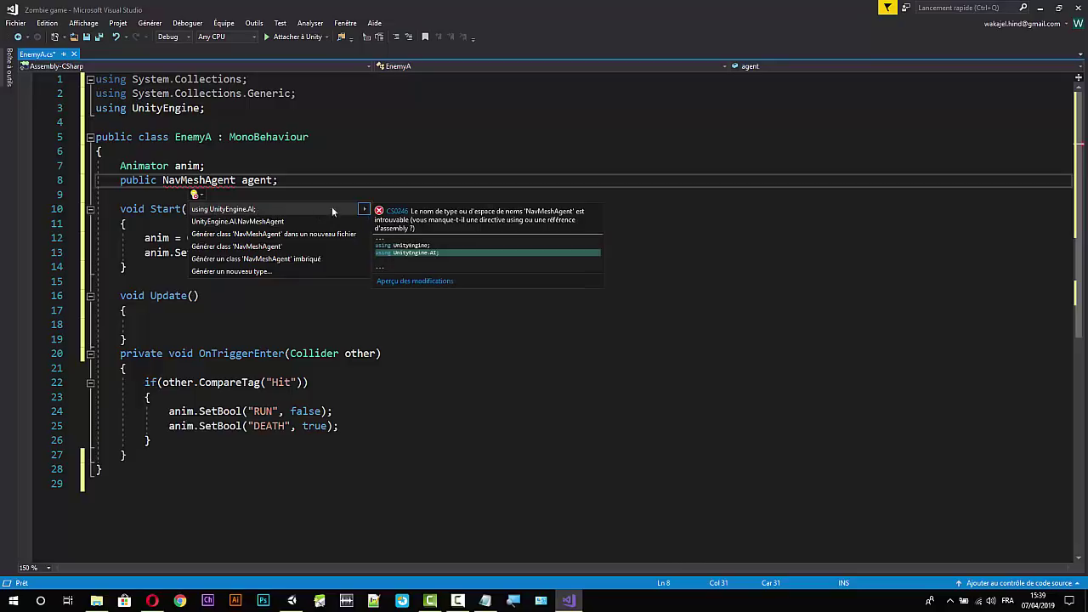
Apply the 'using UnityEngine.AI;' fix via Aperçu des modifications and return below the agent field.
{"action": "left_click", "coordinate": [420, 281]}
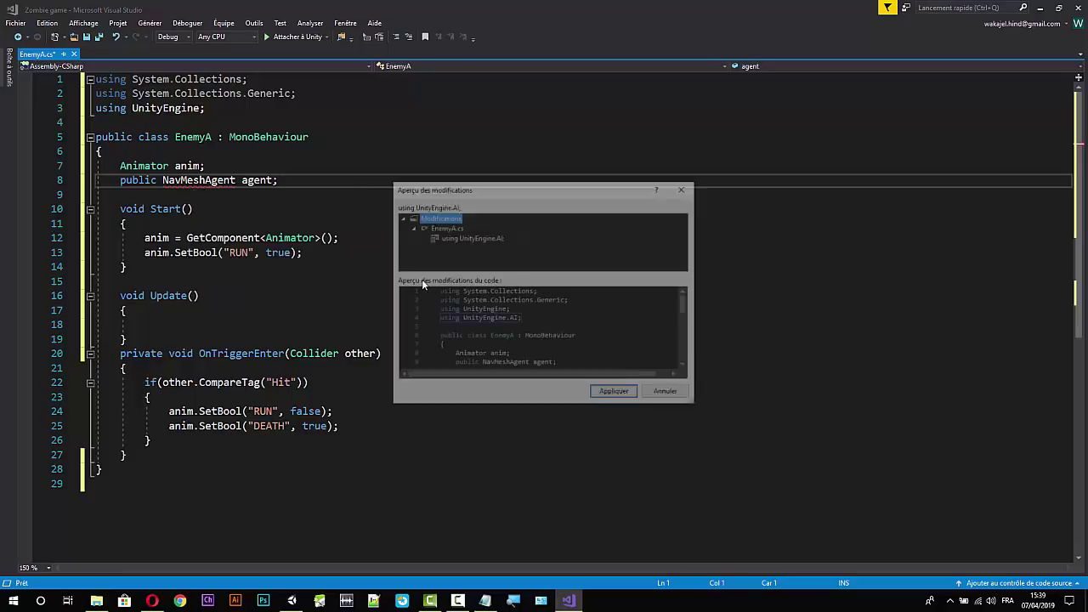
{"action": "left_click", "coordinate": [613, 394]}
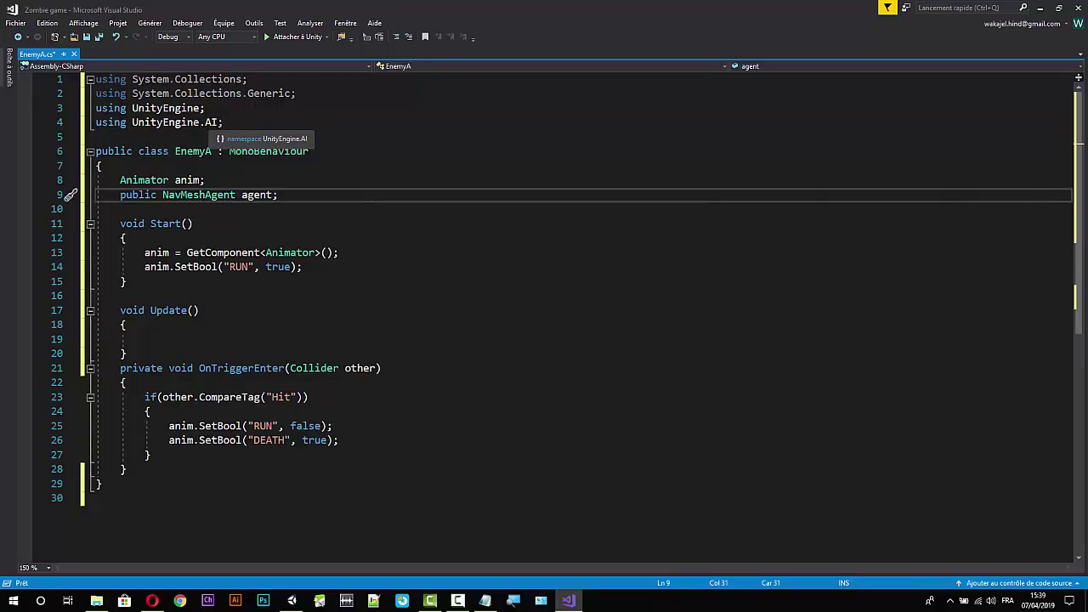
{"action": "left_click", "coordinate": [208, 135]}
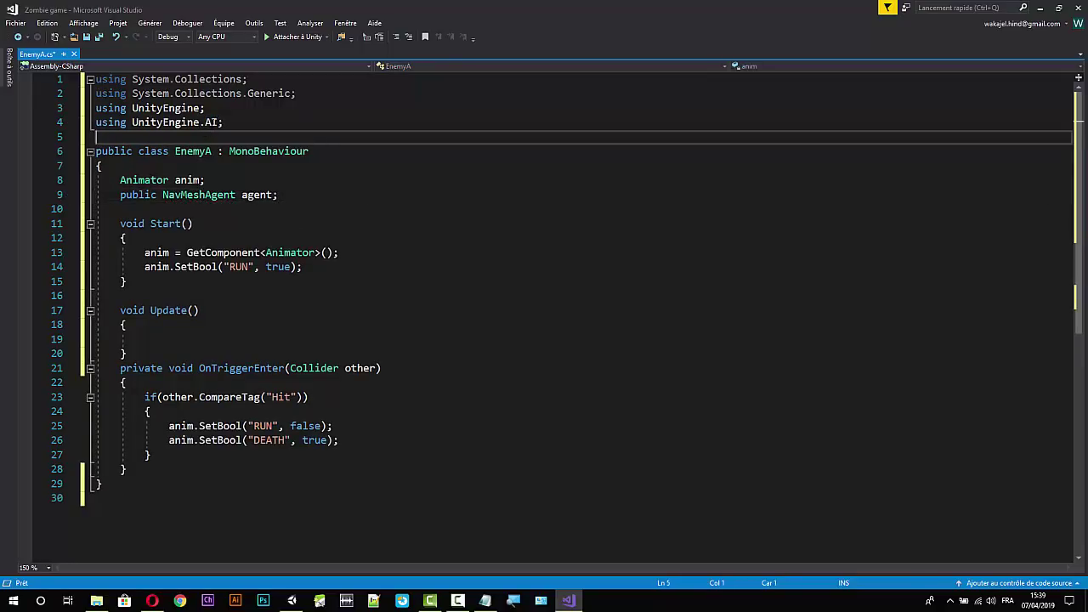
{"action": "left_click", "coordinate": [223, 122]}
{"action": "left_click", "coordinate": [205, 108]}
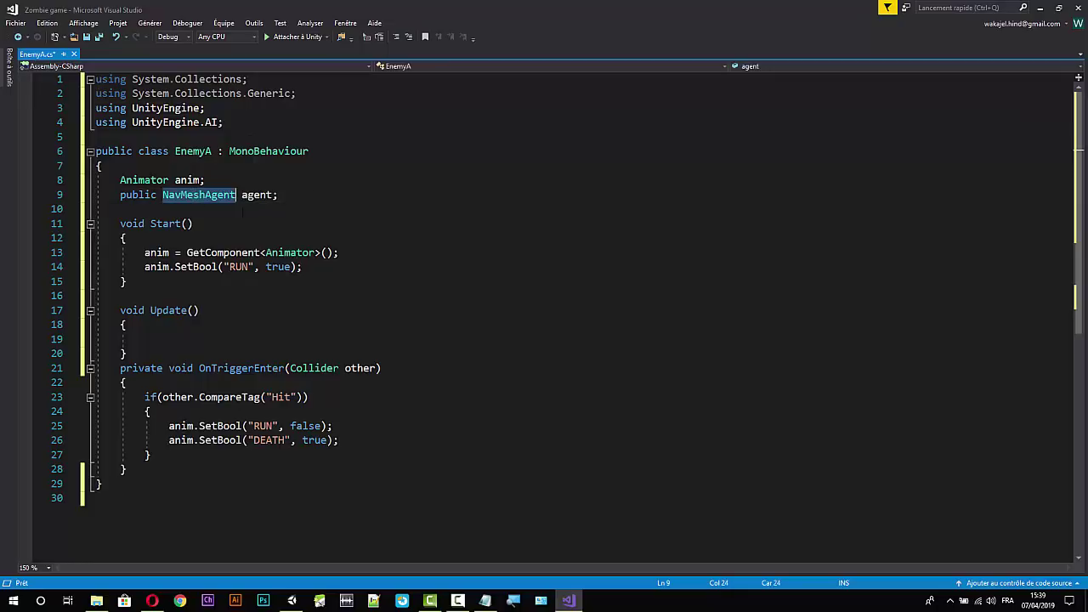
{"action": "left_click", "coordinate": [120, 210]}
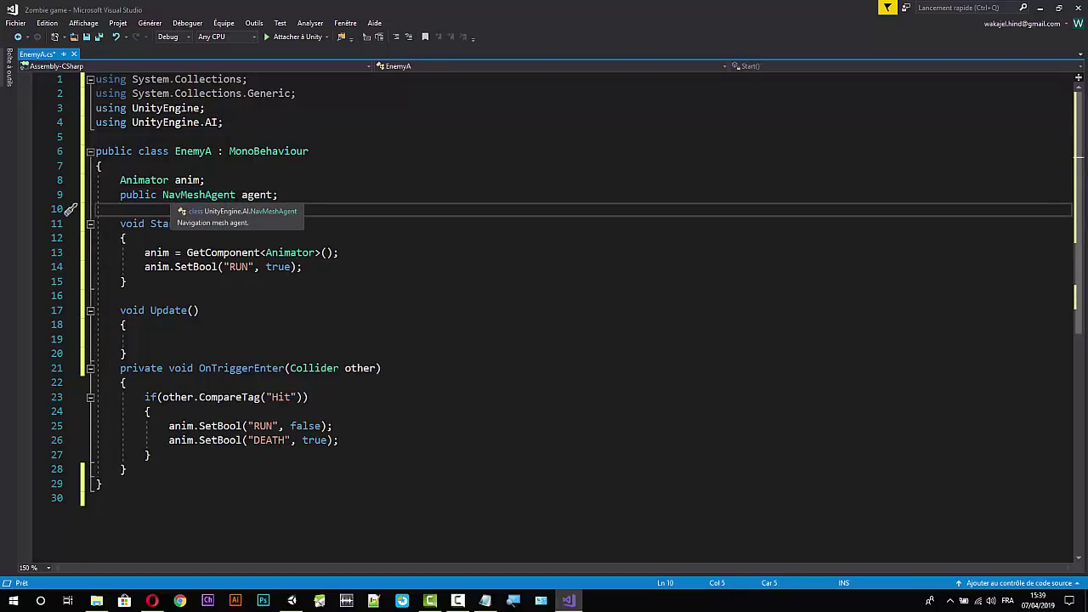
Add a blank line after the SetBool line inside Start().
{"action": "left_click_drag", "start_coordinate": [236, 195], "coordinate": [162, 194]}
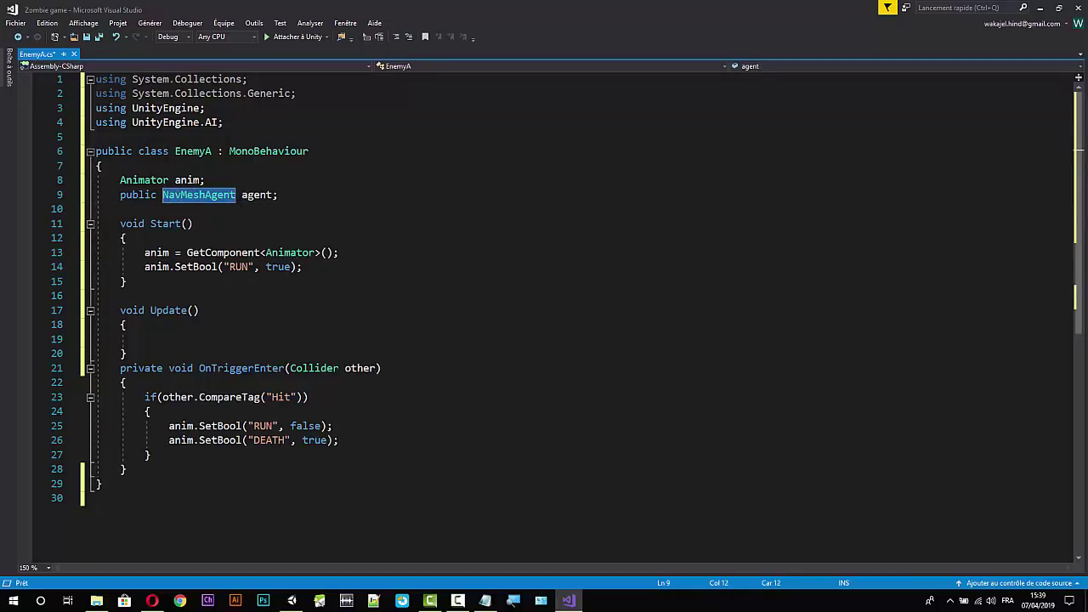
{"action": "key", "text": "Down"}
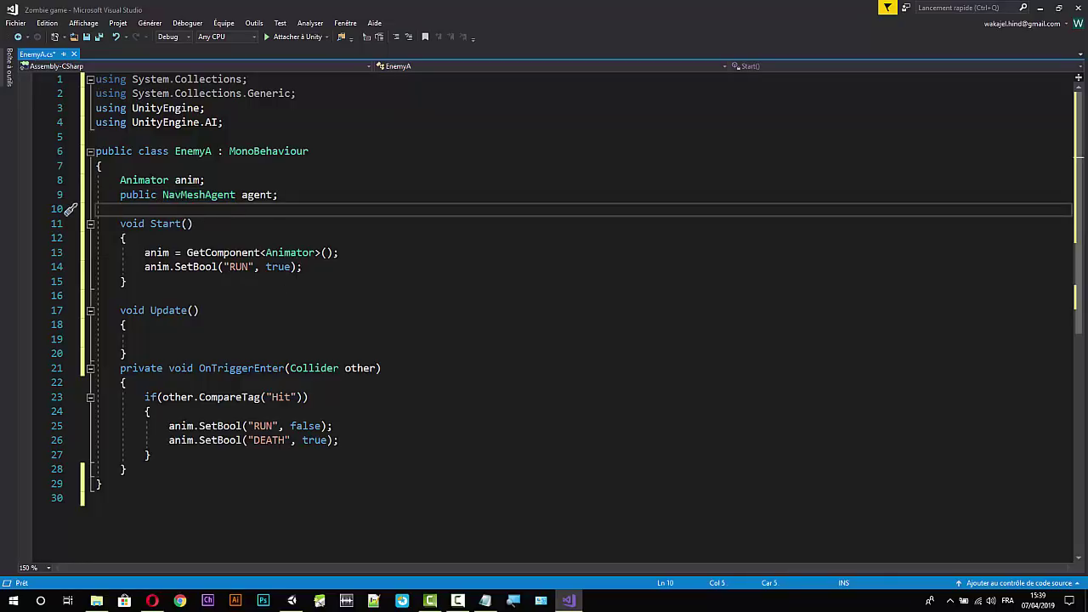
{"action": "left_click", "coordinate": [343, 267]}
{"action": "key", "text": "Return"}
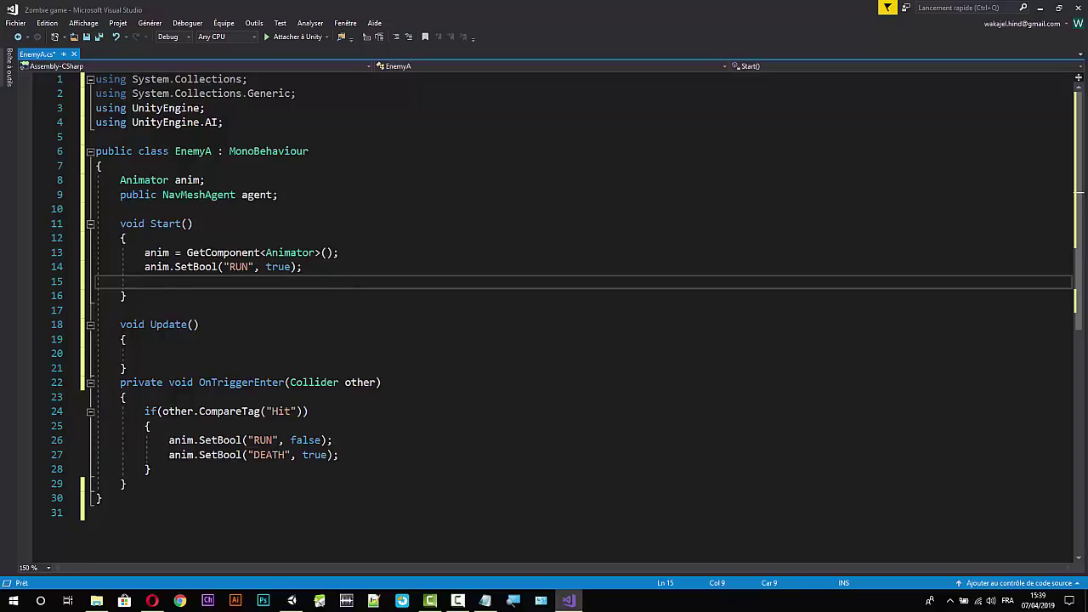
Declare a 'Vector3 targetPos;' field on line 10 below the agent field.
{"action": "left_click", "coordinate": [284, 194]}
{"action": "key", "text": "Return"}
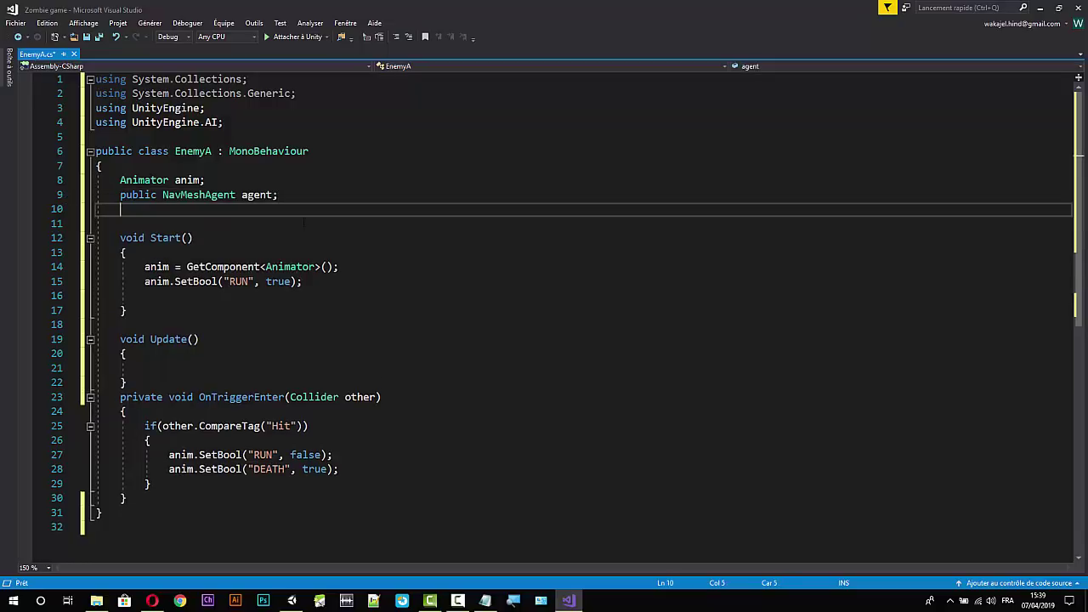
{"action": "type", "text": "vect"}
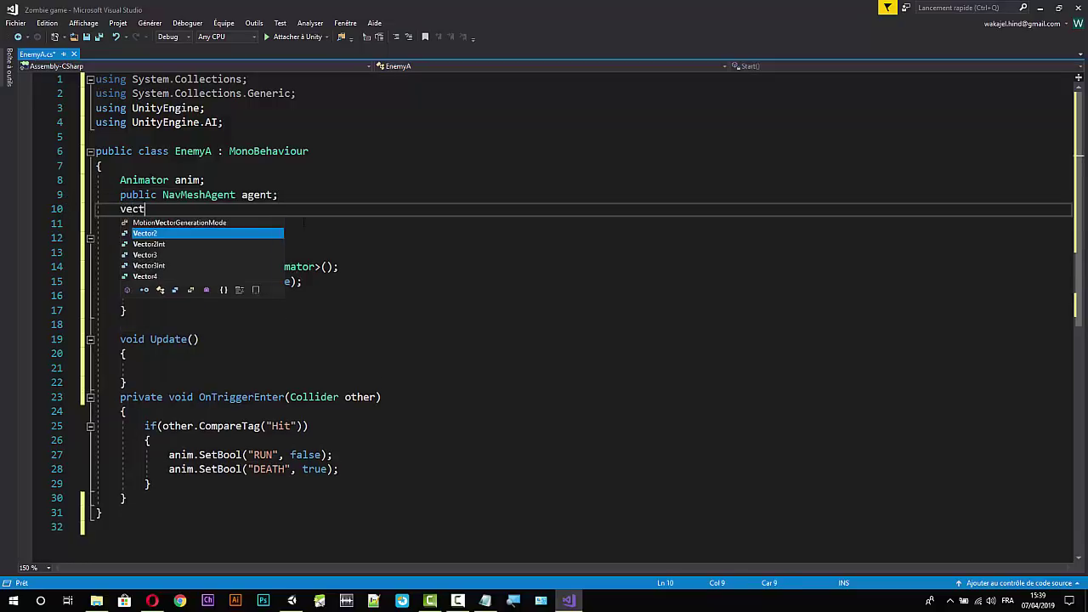
{"action": "key", "text": "Down"}
{"action": "key", "text": "Down"}
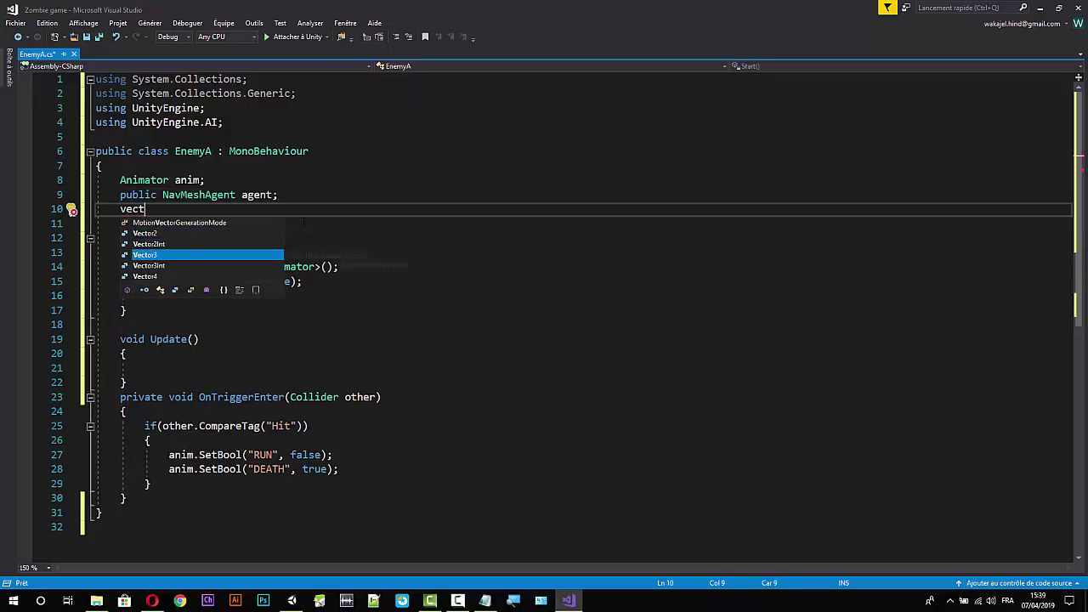
{"action": "key", "text": "Tab"}
{"action": "type", "text": "t"}
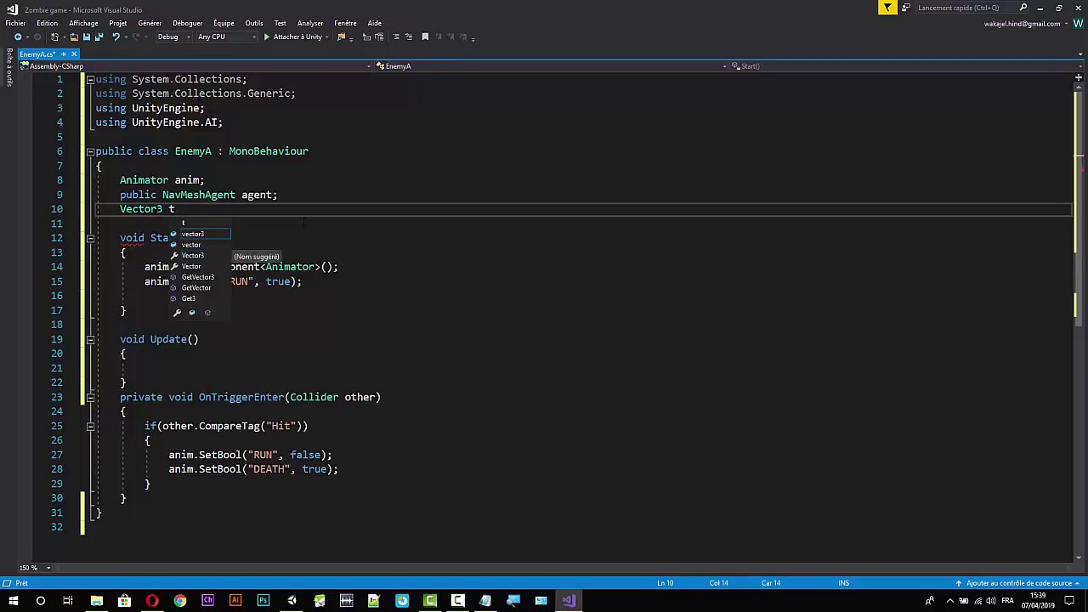
{"action": "type", "text": "arget"}
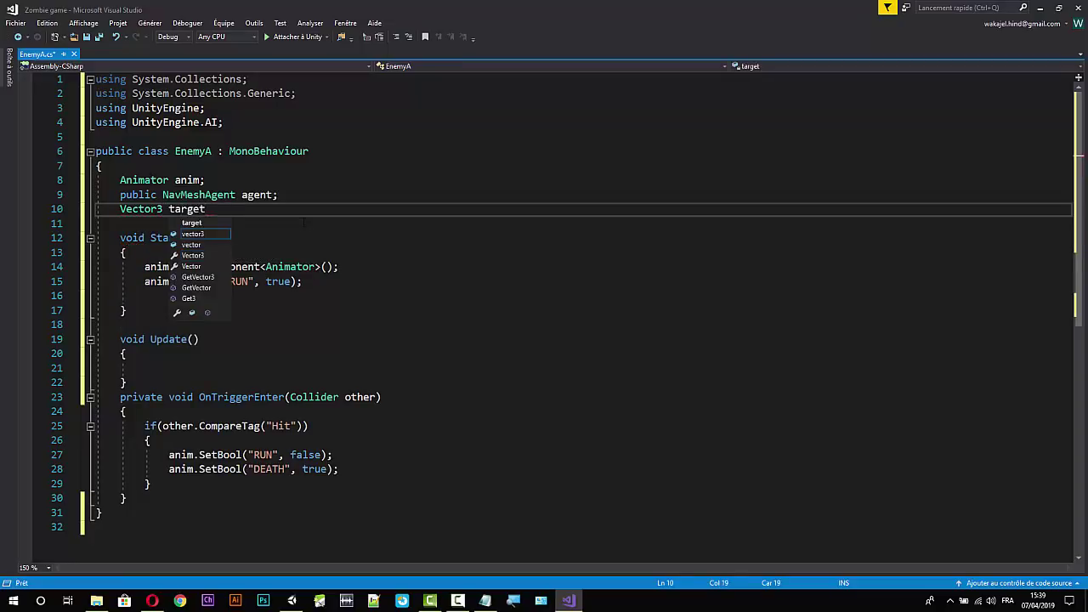
{"action": "type", "text": "P"}
{"action": "type", "text": "os;"}
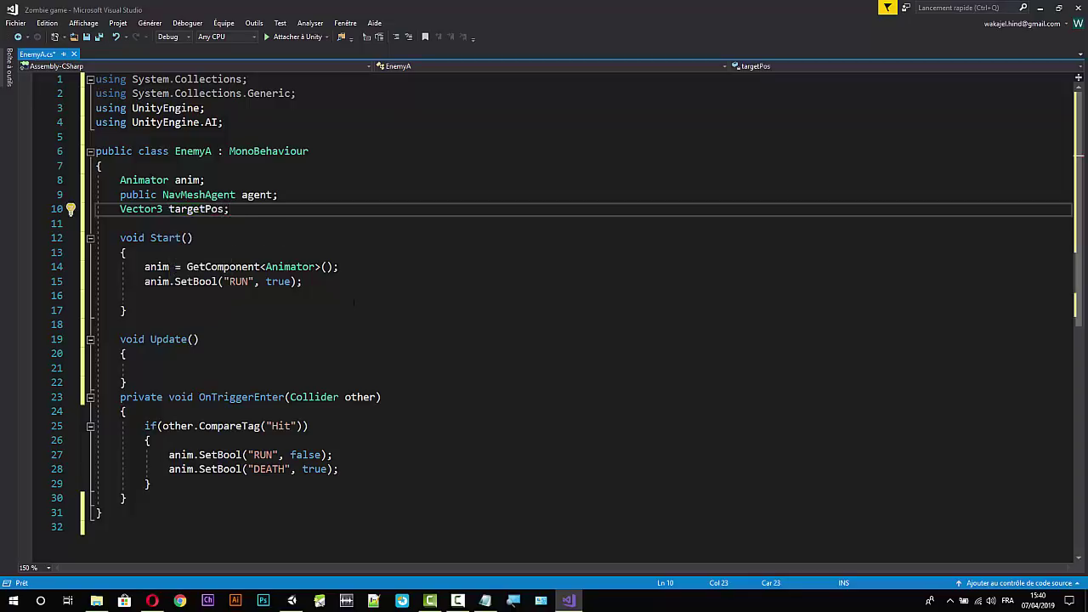
{"action": "scroll", "coordinate": [314, 298], "scroll_direction": "down", "scroll_amount": 1}
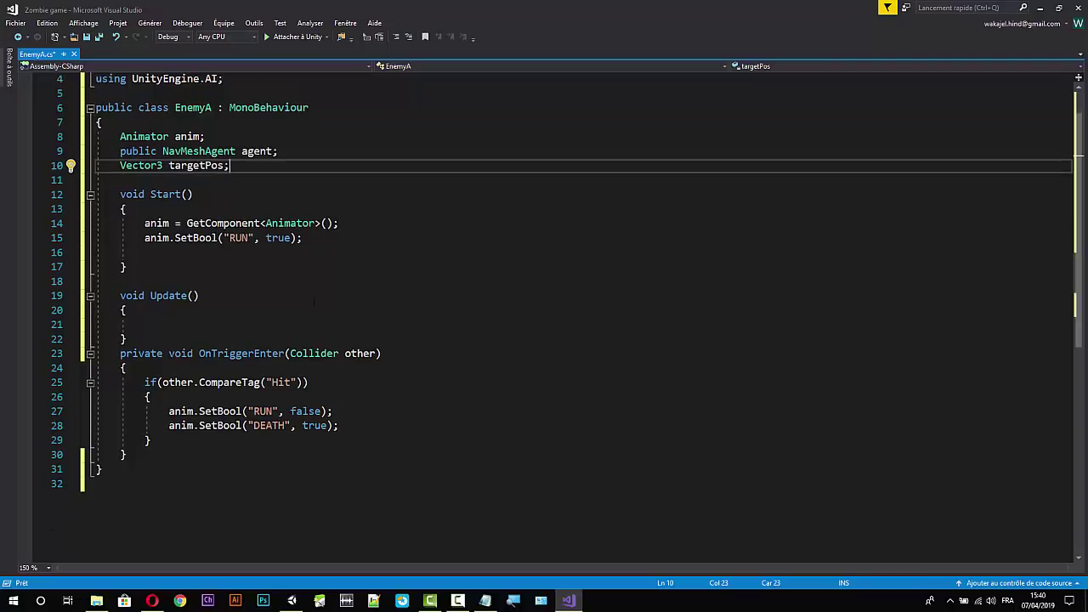
In Update(), write 'targetPos = transform.position;' using IntelliSense completions.
{"action": "left_click", "coordinate": [173, 324]}
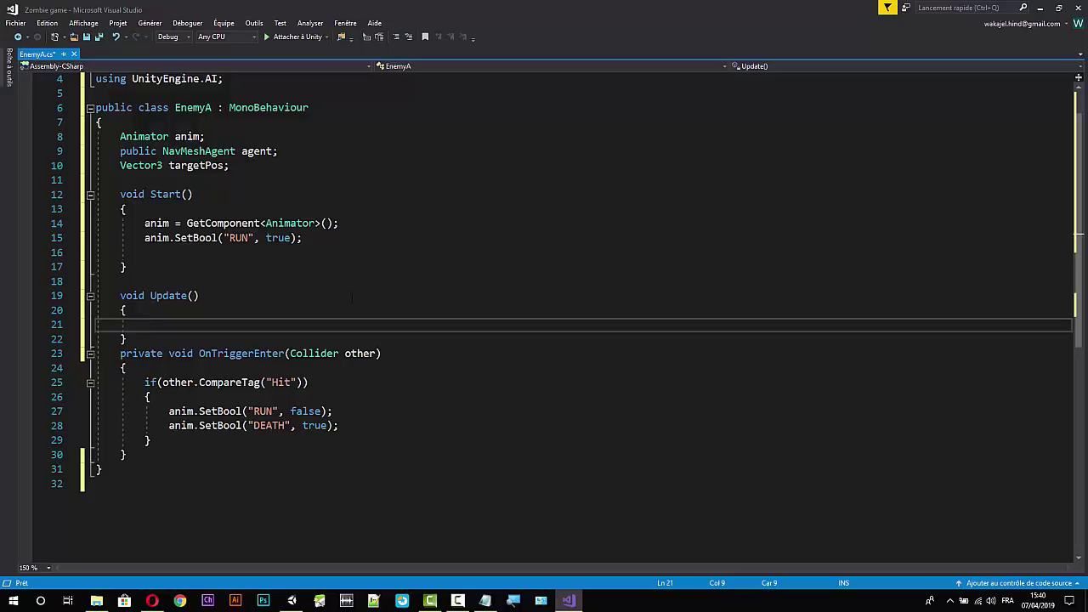
{"action": "type", "text": "ta"}
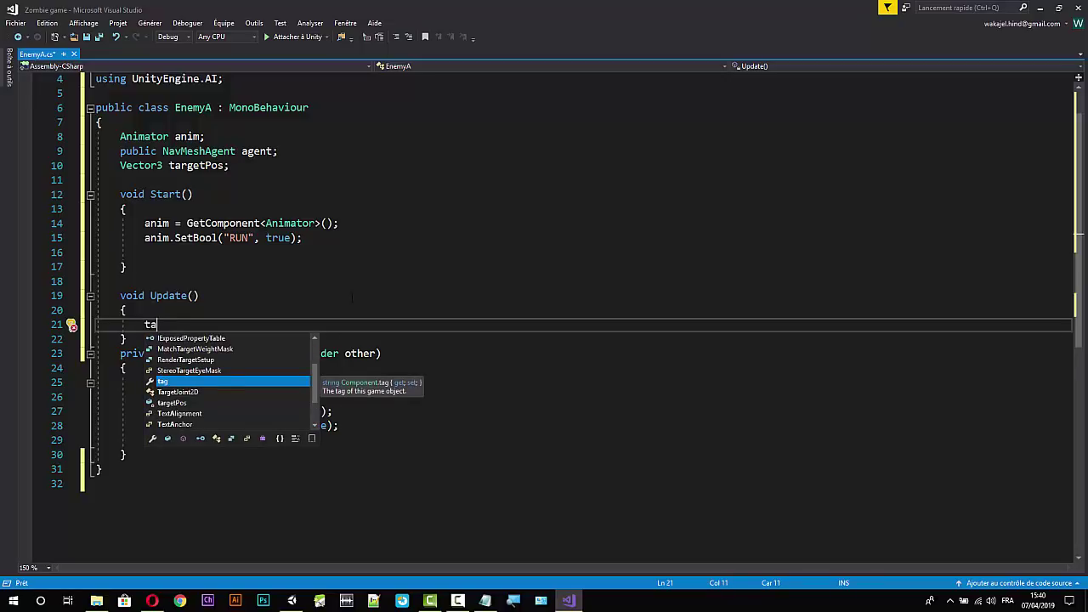
{"action": "key", "text": "Down"}
{"action": "key", "text": "Down"}
{"action": "key", "text": "Tab"}
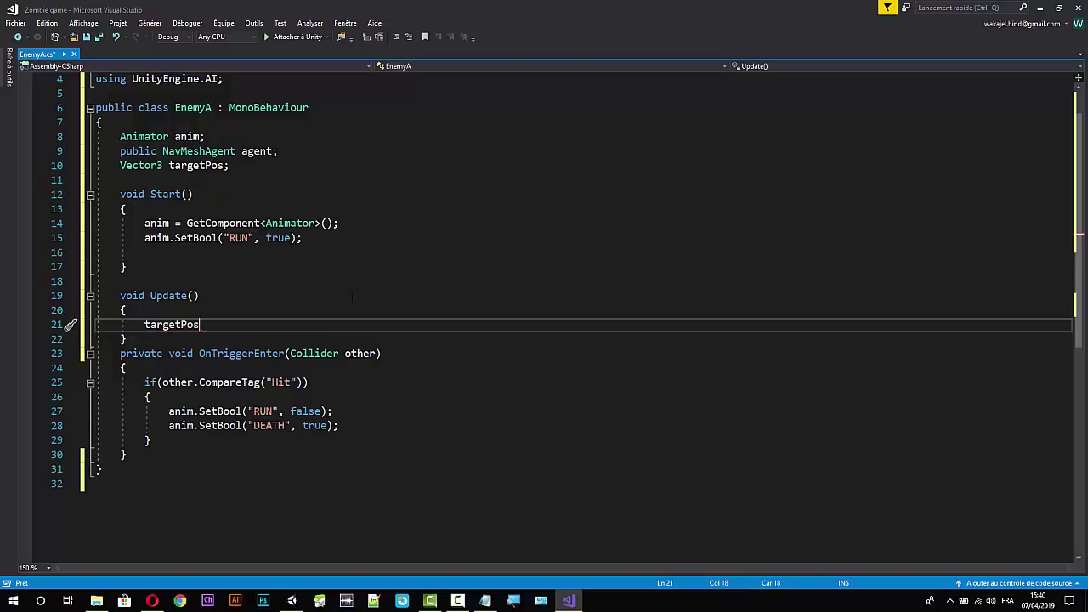
{"action": "type", "text": " = "}
{"action": "type", "text": "tra"}
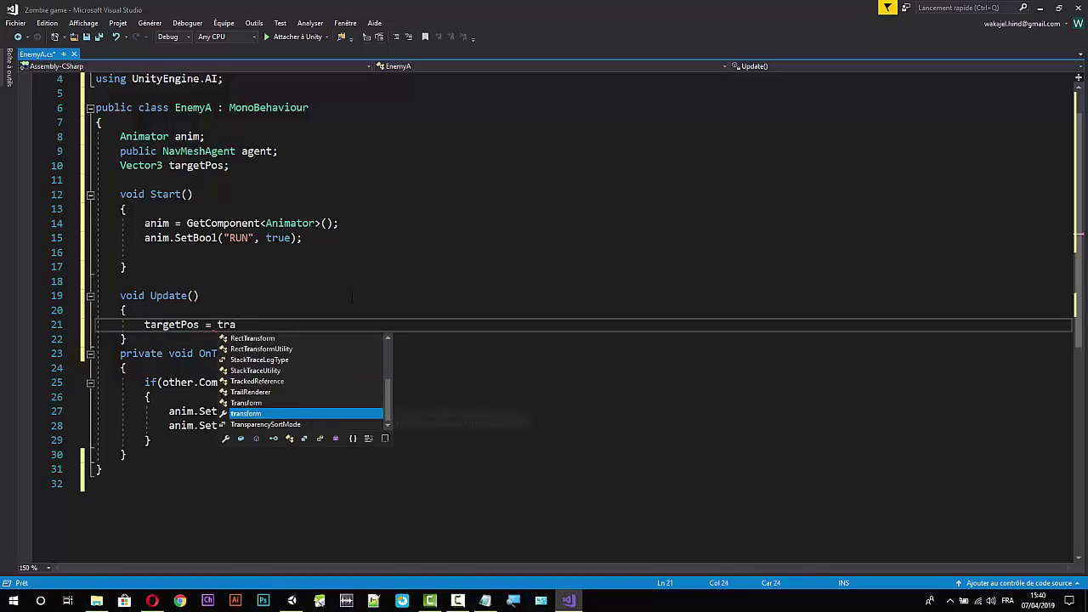
{"action": "key", "text": "Tab"}
{"action": "type", "text": ".po"}
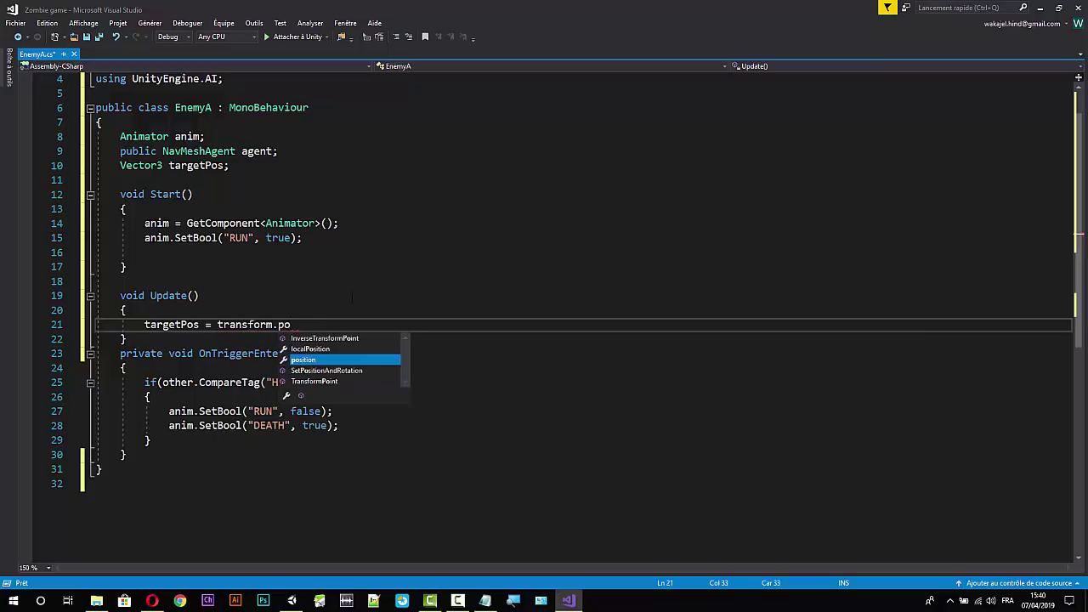
{"action": "key", "text": "Tab"}
{"action": "type", "text": ";"}
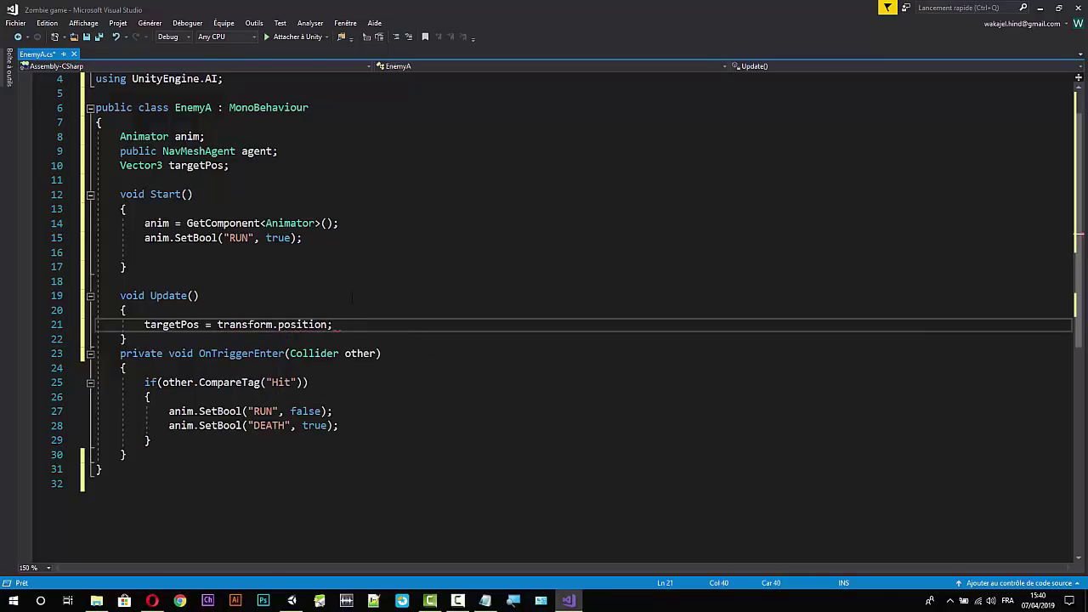
Review the 'Vector3 targetPos;' declaration on line 10 by selecting its parts.
{"action": "left_click", "coordinate": [311, 383]}
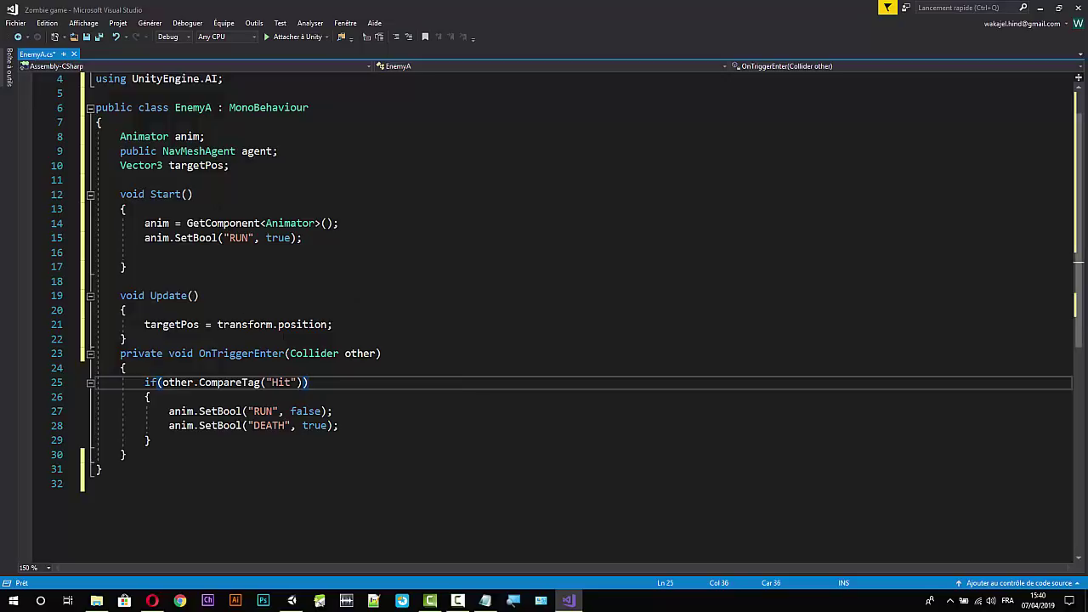
{"action": "left_click_drag", "start_coordinate": [230, 165], "coordinate": [120, 165]}
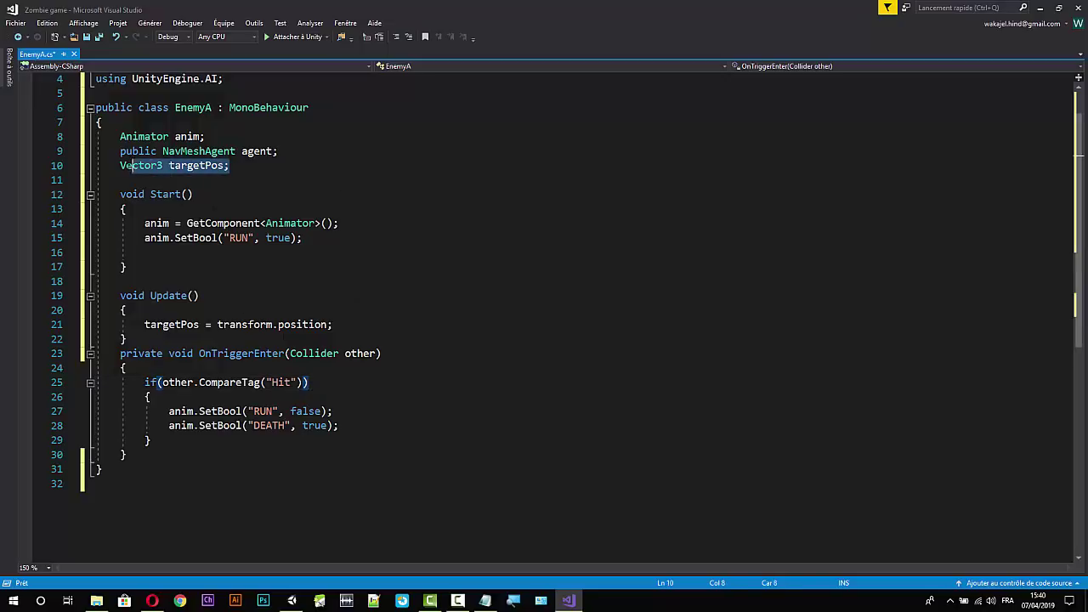
{"action": "key", "text": "Down"}
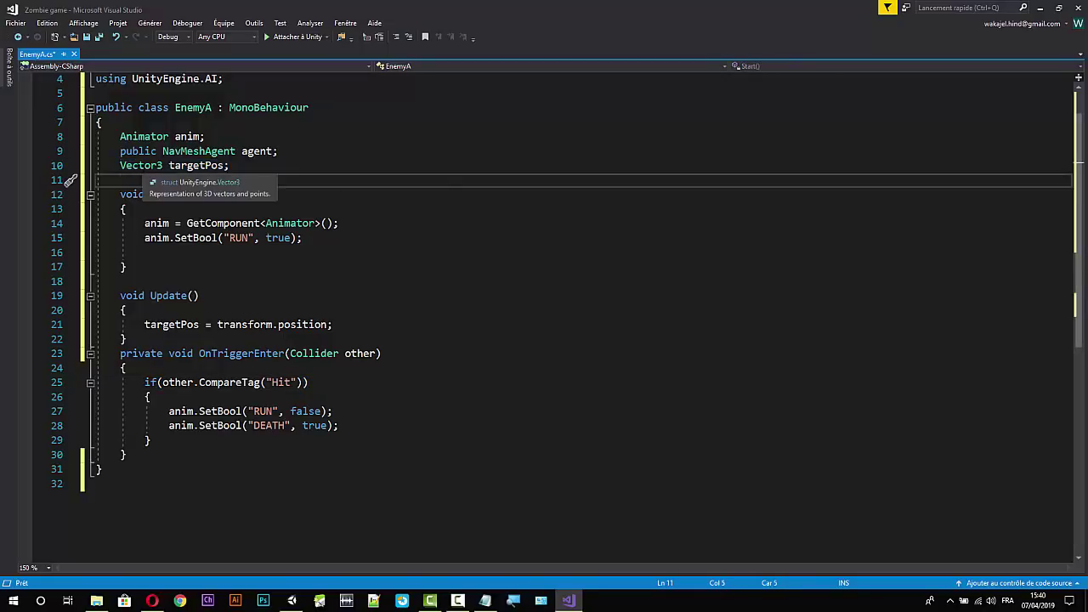
{"action": "key", "text": "Up"}
{"action": "key", "text": "shift+Right"}
{"action": "key", "text": "shift+Right"}
{"action": "key", "text": "shift+Right"}
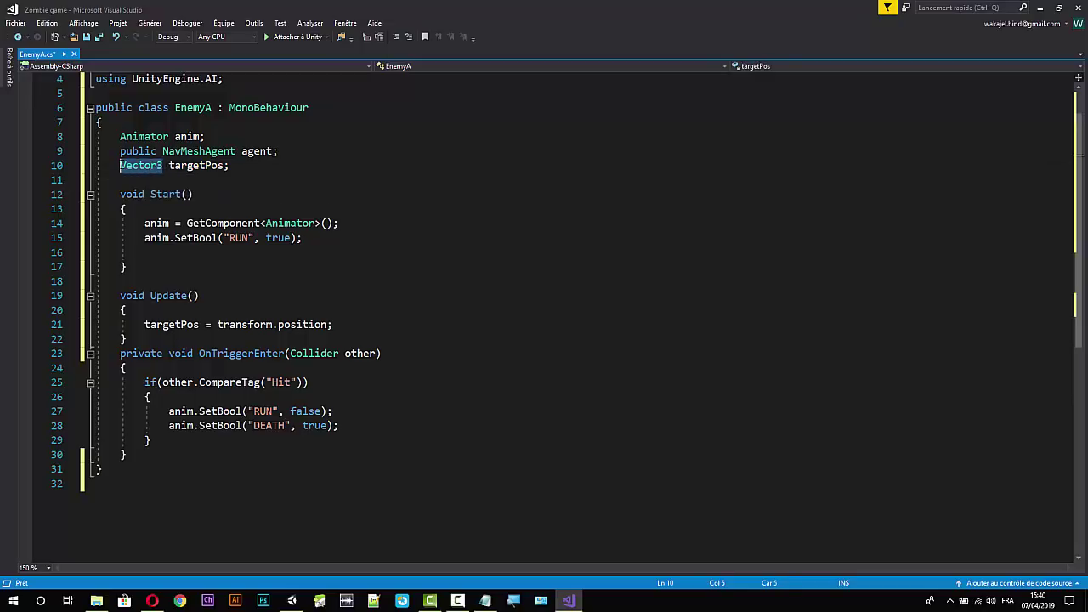
{"action": "key", "text": "shift+Right"}
{"action": "key", "text": "shift+Right"}
{"action": "key", "text": "shift+Right"}
{"action": "key", "text": "End"}
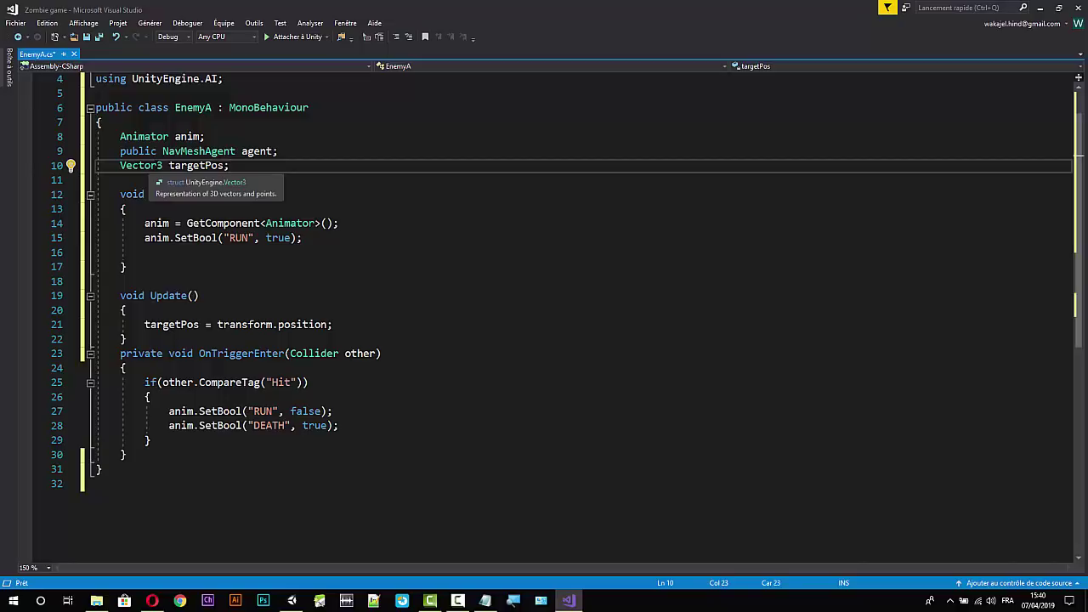
{"action": "key", "text": "ctrl+shift+Left"}
{"action": "key", "text": "ctrl+shift+Left"}
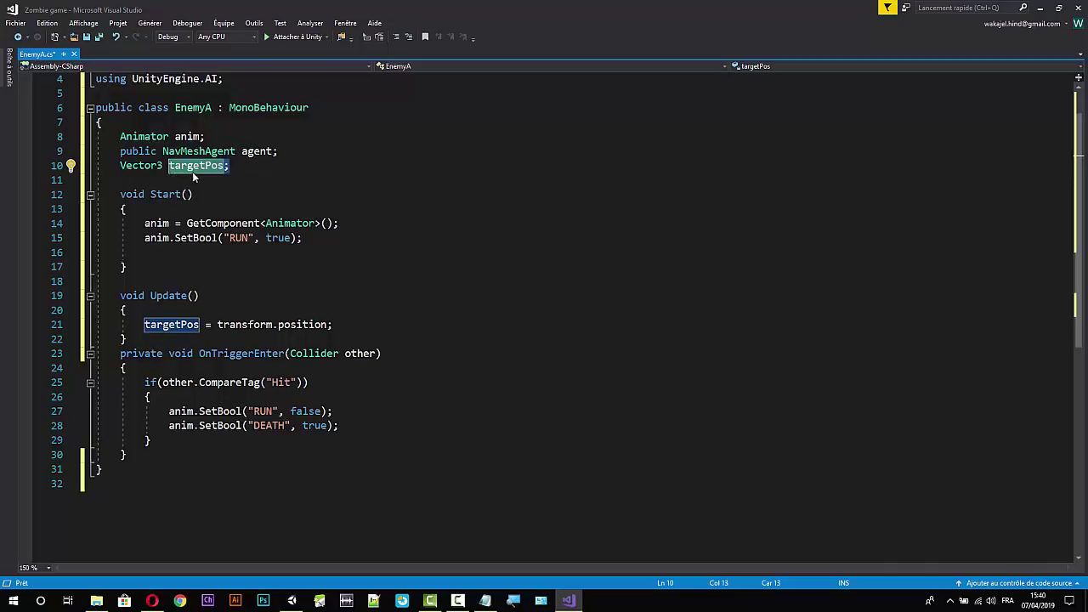
{"action": "key", "text": "End"}
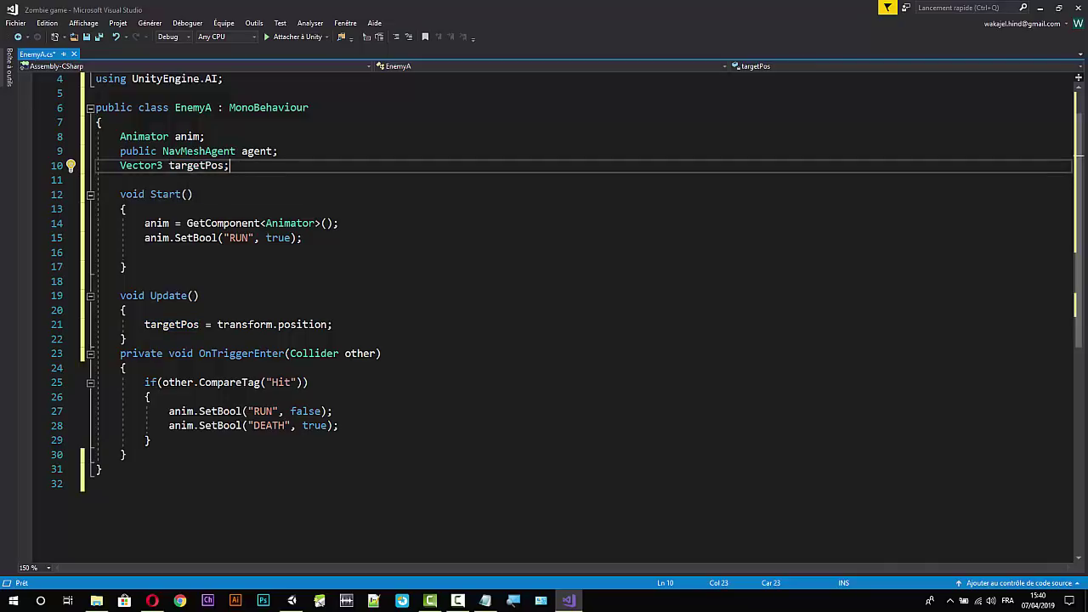
{"action": "key", "text": "ctrl+shift+Left"}
{"action": "key", "text": "ctrl+shift+Left"}
{"action": "key", "text": "ctrl+shift+Left"}
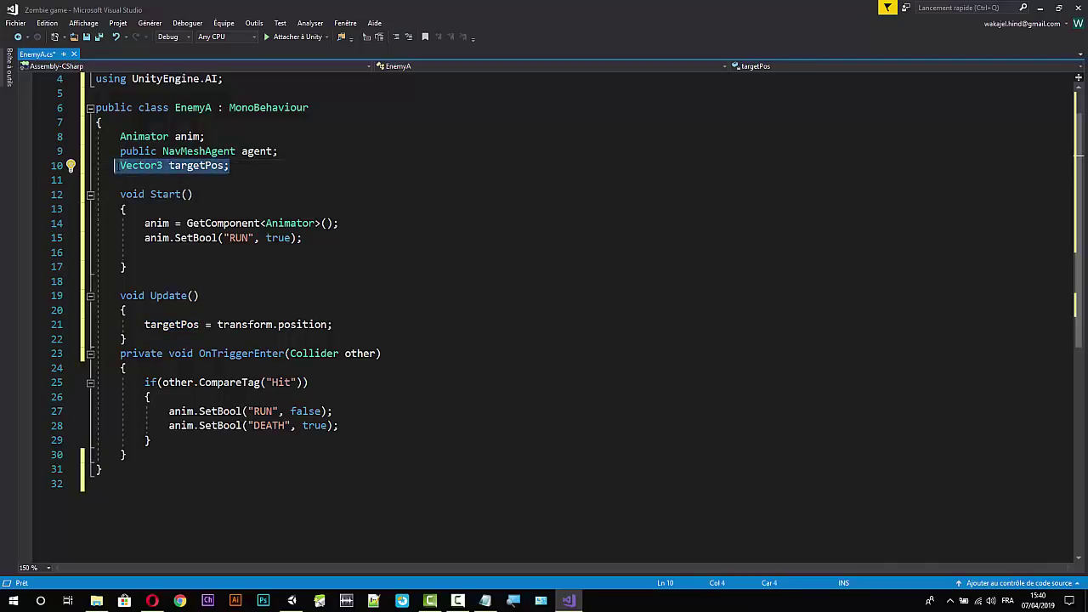
{"action": "left_click", "coordinate": [259, 166]}
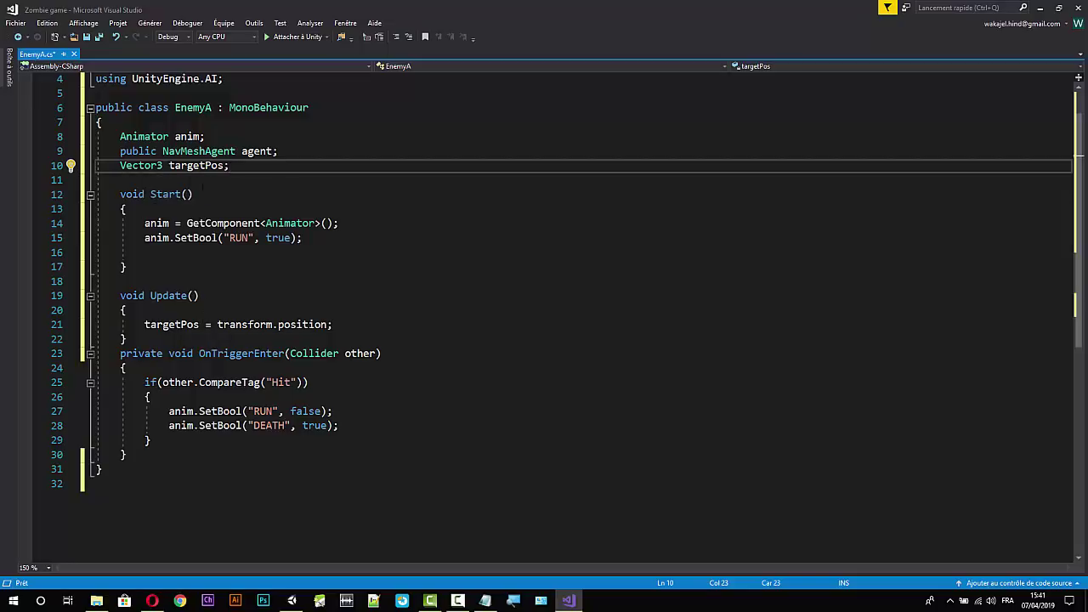
Check the targetPos assignment on line 21, ending at the targetPos declaration.
{"action": "double_click", "coordinate": [171, 324]}
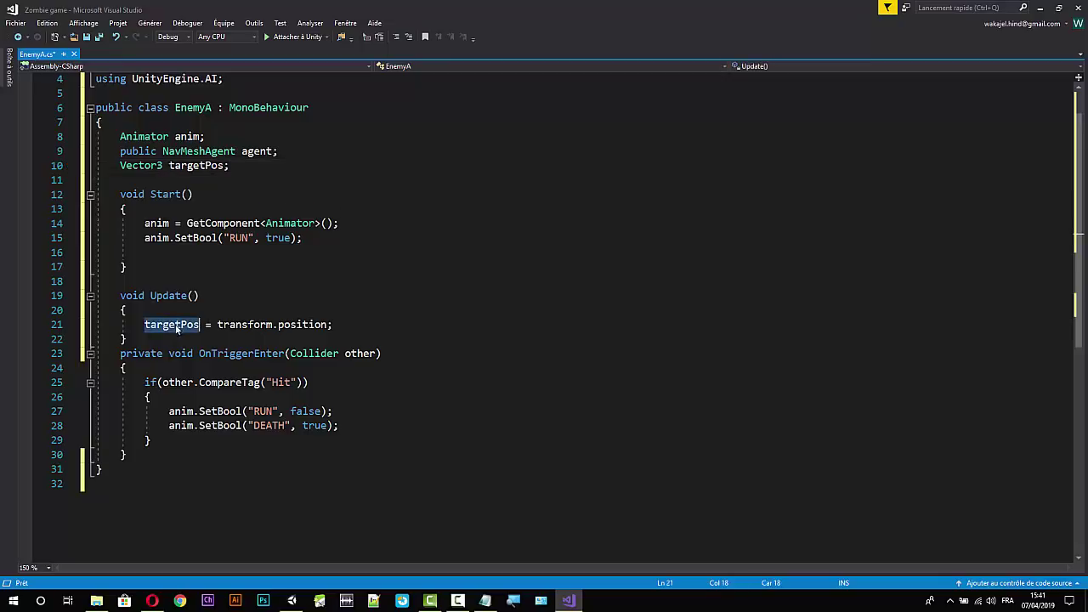
{"action": "left_click", "coordinate": [171, 325]}
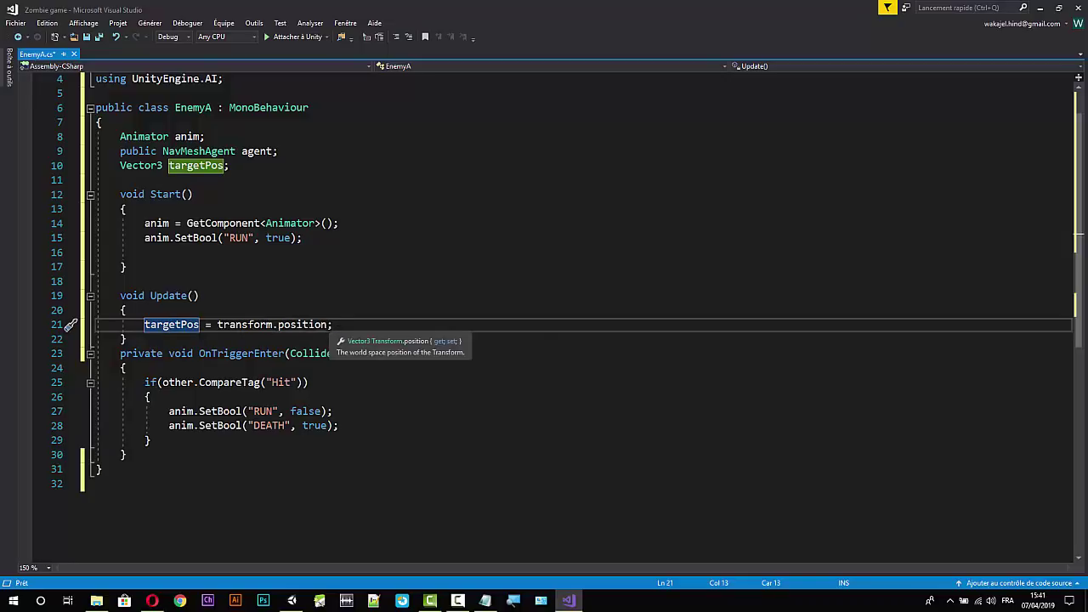
{"action": "left_click_drag", "start_coordinate": [328, 325], "coordinate": [218, 325]}
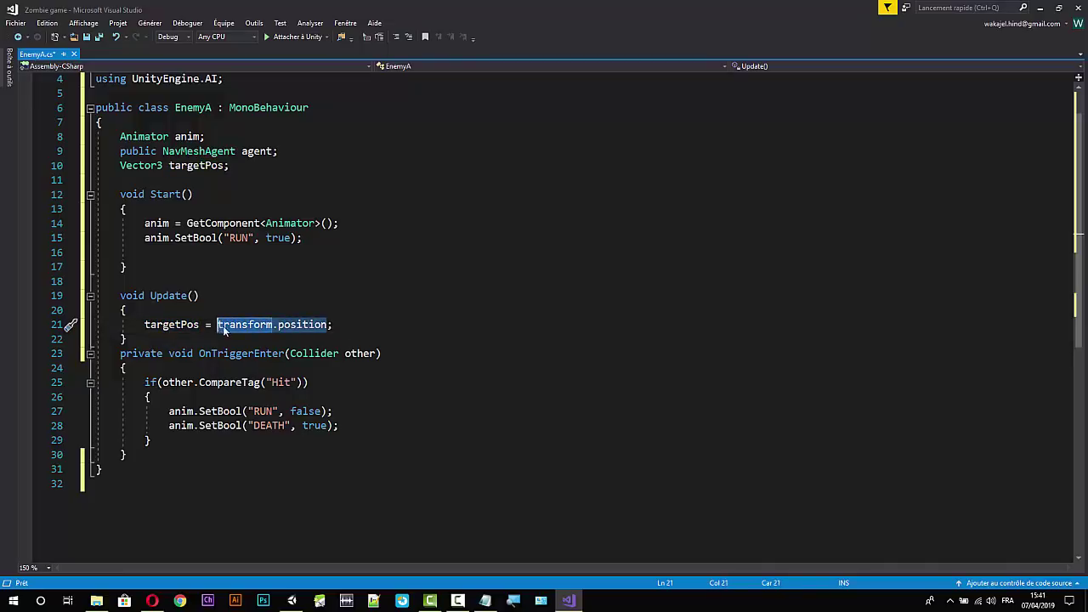
{"action": "left_click", "coordinate": [336, 325]}
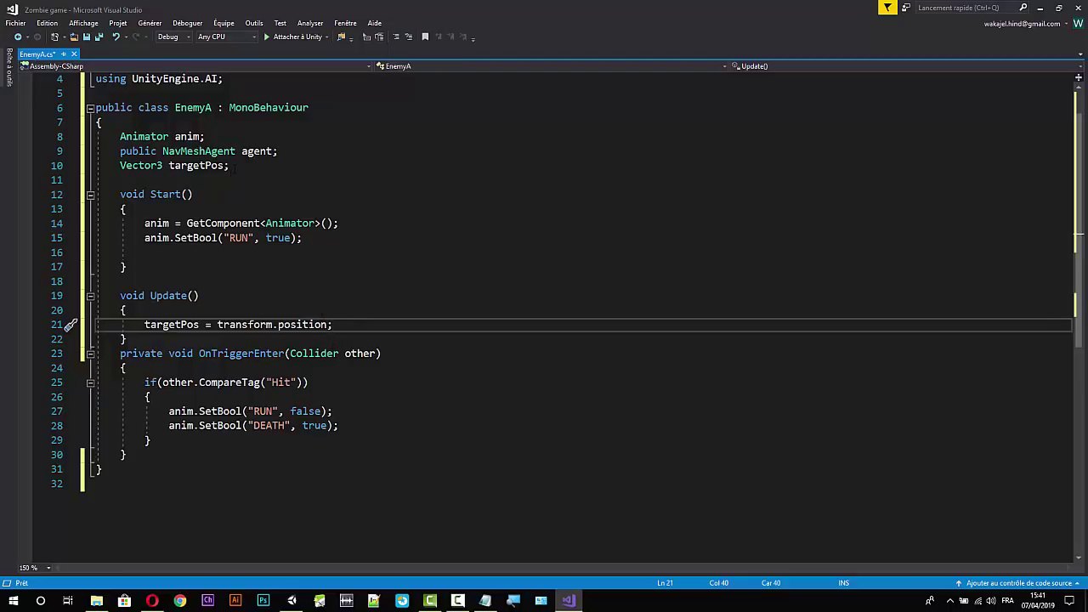
{"action": "left_click", "coordinate": [272, 165]}
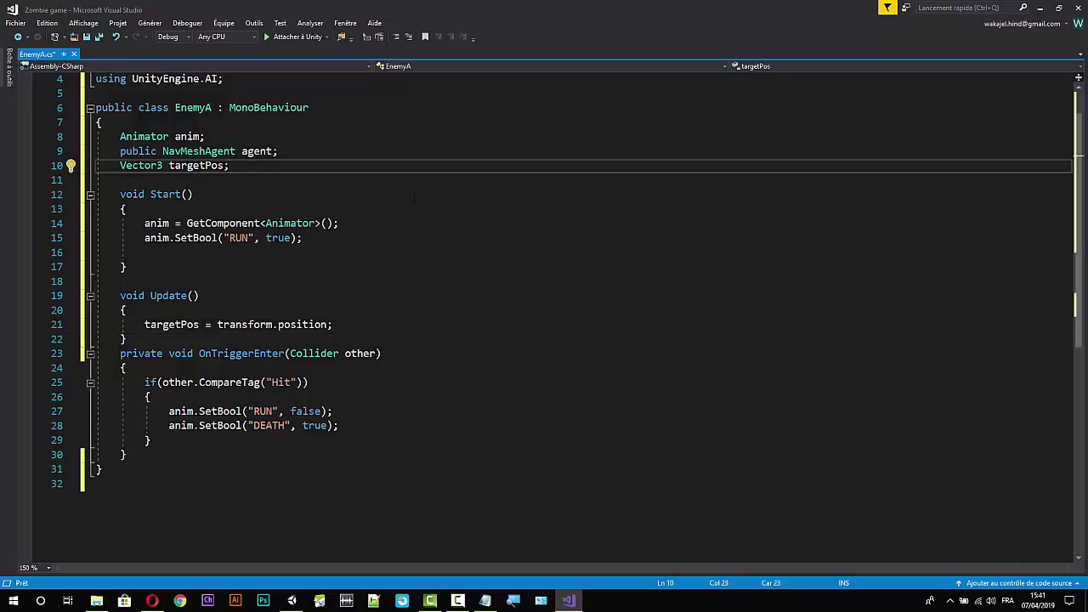
Declare 'public Transform Player;' on line 11 below the targetPos field.
{"action": "key", "text": "Return"}
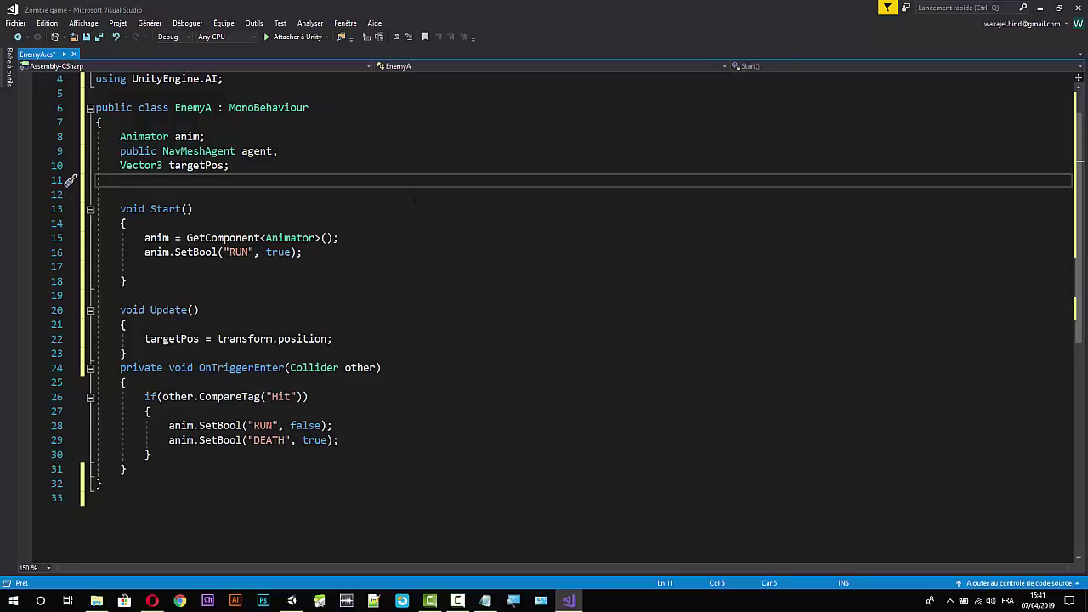
{"action": "type", "text": "pu"}
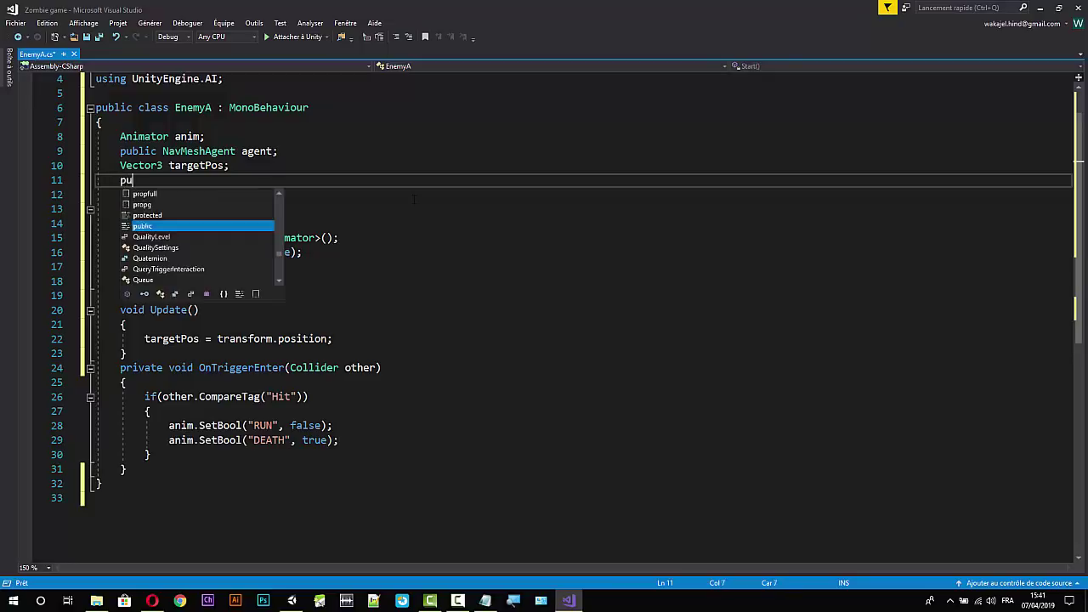
{"action": "type", "text": "blic "}
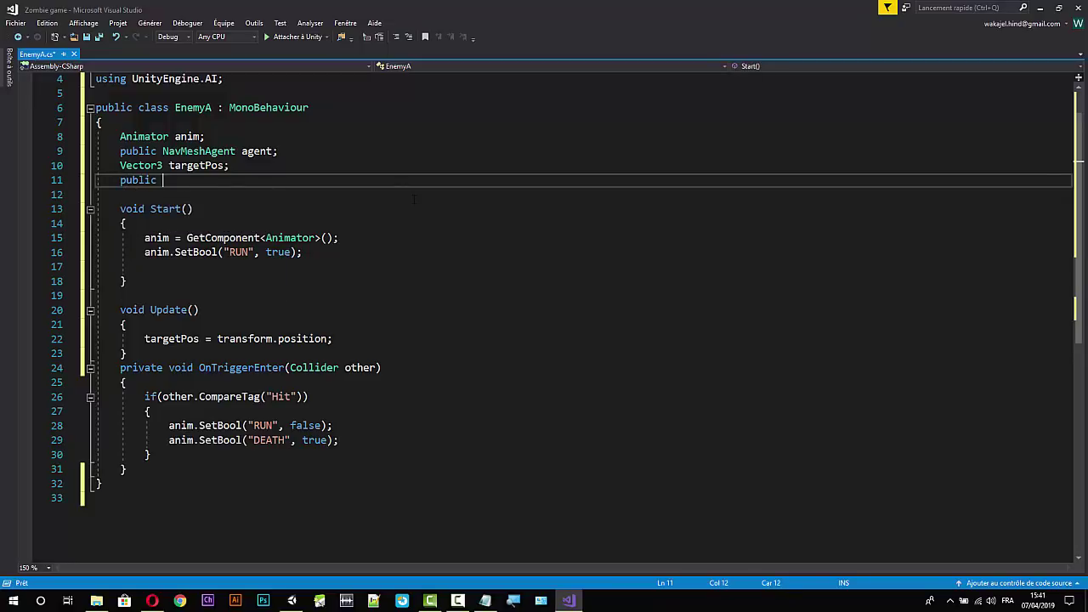
{"action": "type", "text": "T"}
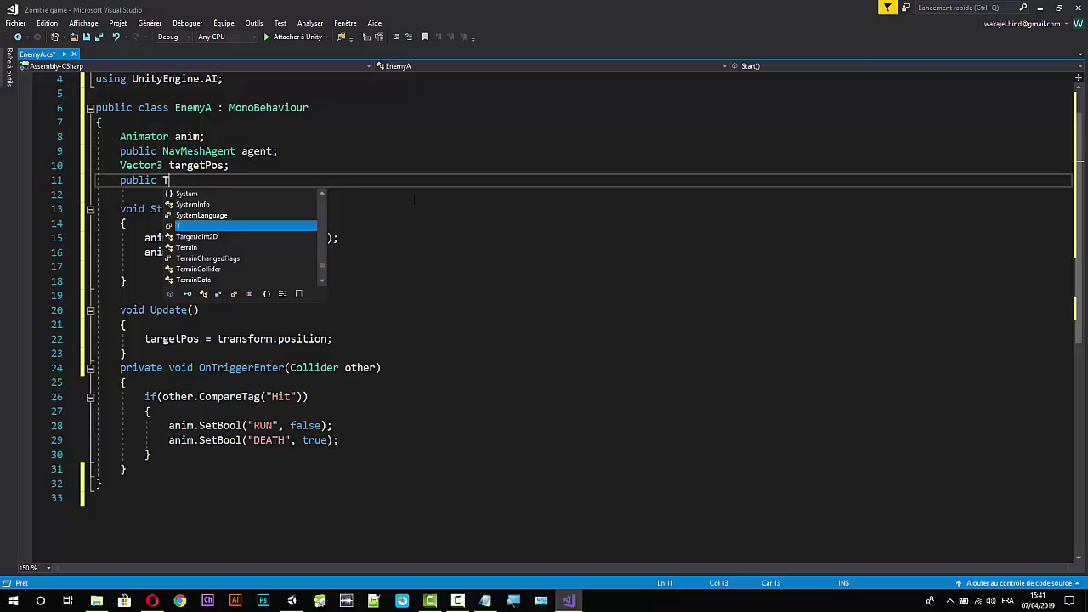
{"action": "type", "text": "ra"}
{"action": "key", "text": "Down"}
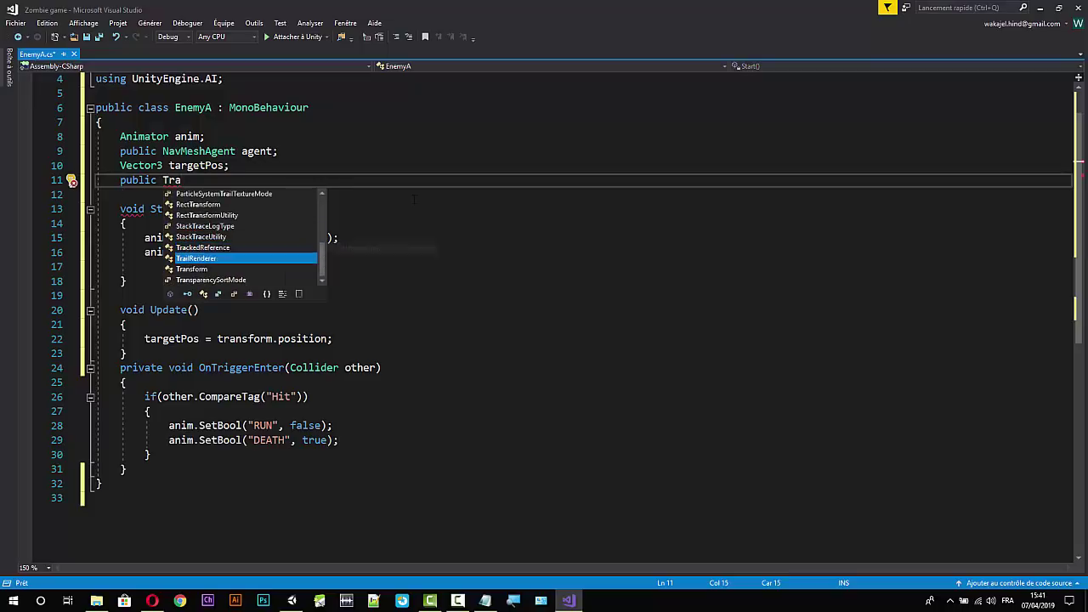
{"action": "key", "text": "Down"}
{"action": "key", "text": "Tab"}
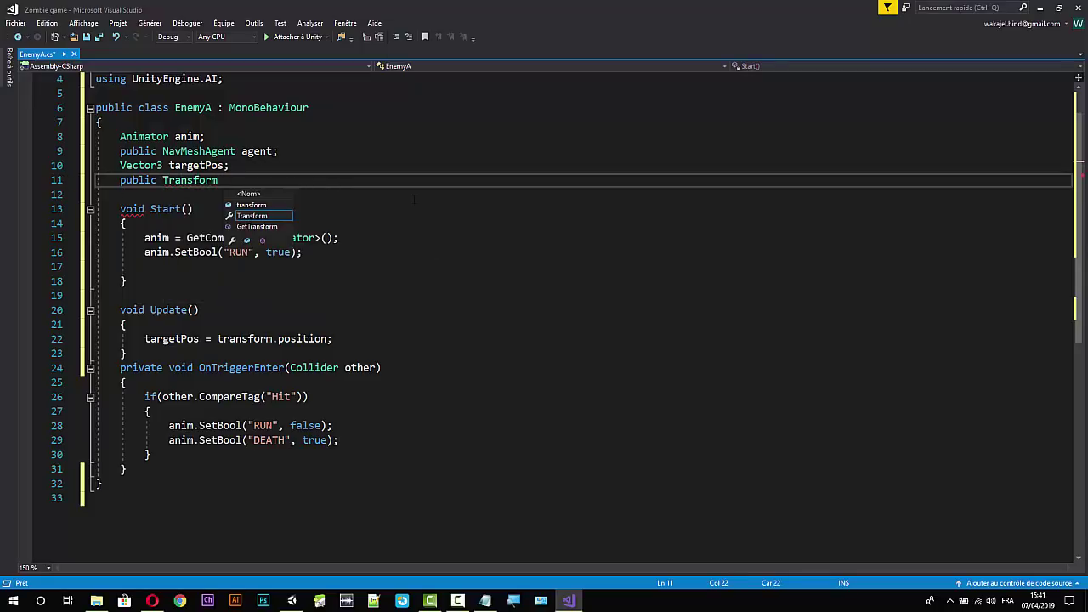
{"action": "type", "text": "Player"}
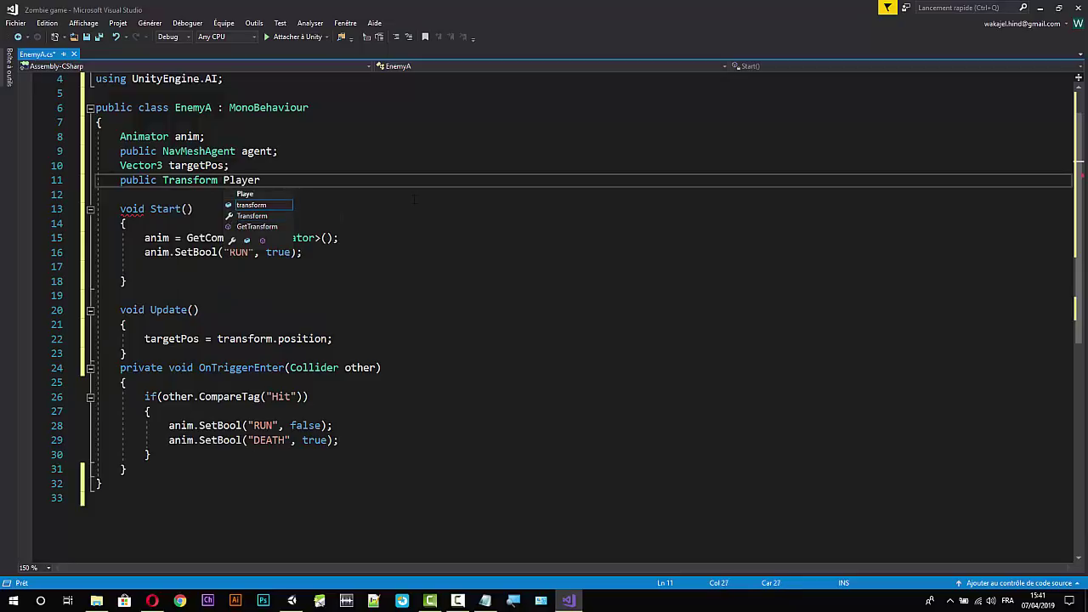
{"action": "type", "text": ";"}
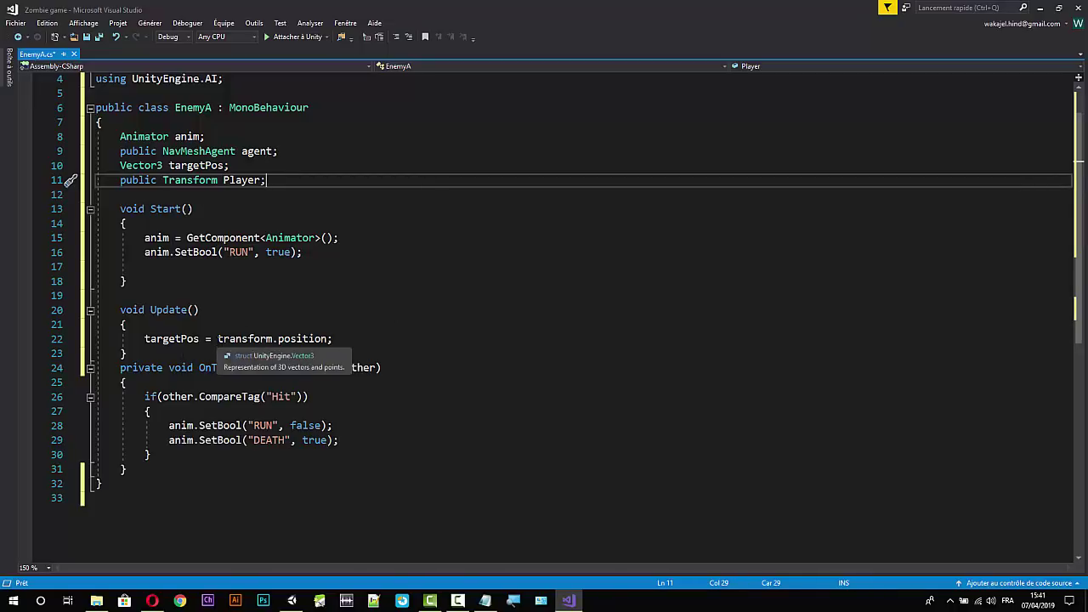
Change the Update assignment to 'targetPos = Player.transform.position;' and recheck the targetPos declaration.
{"action": "left_click", "coordinate": [217, 339]}
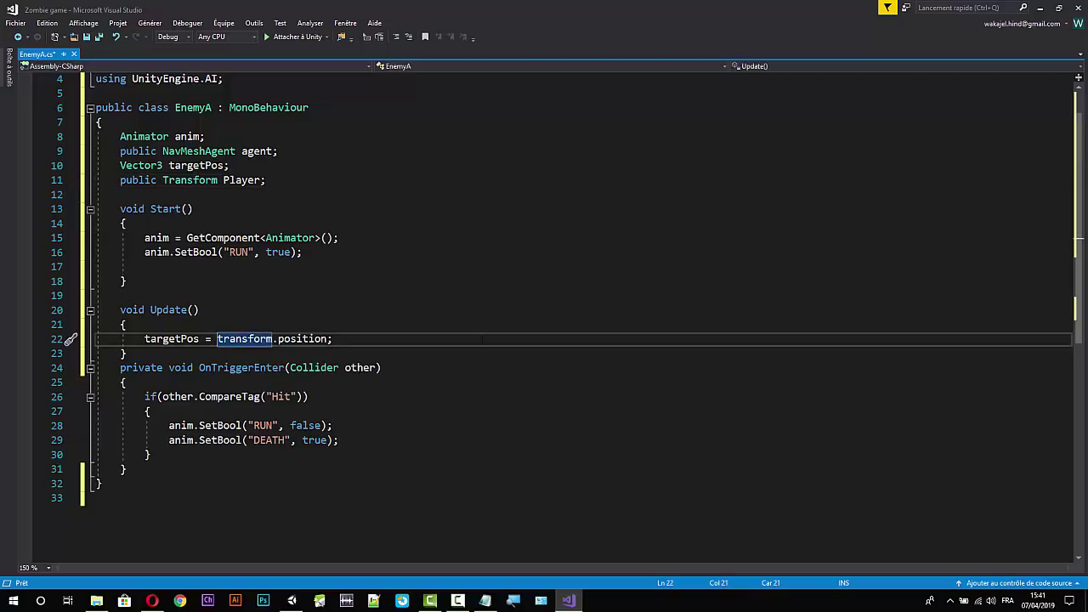
{"action": "type", "text": "Player"}
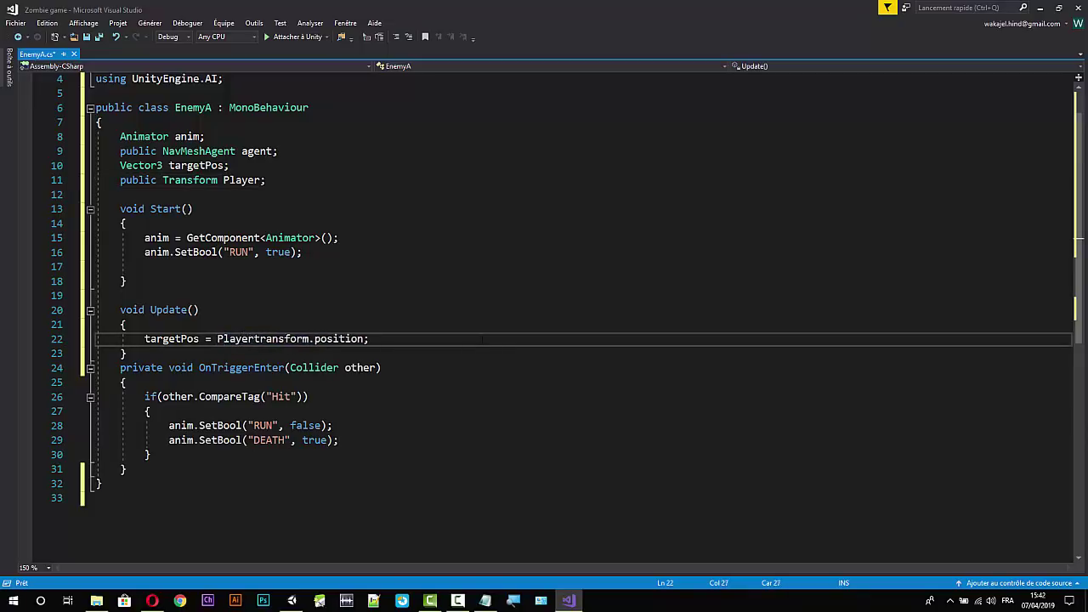
{"action": "type", "text": "."}
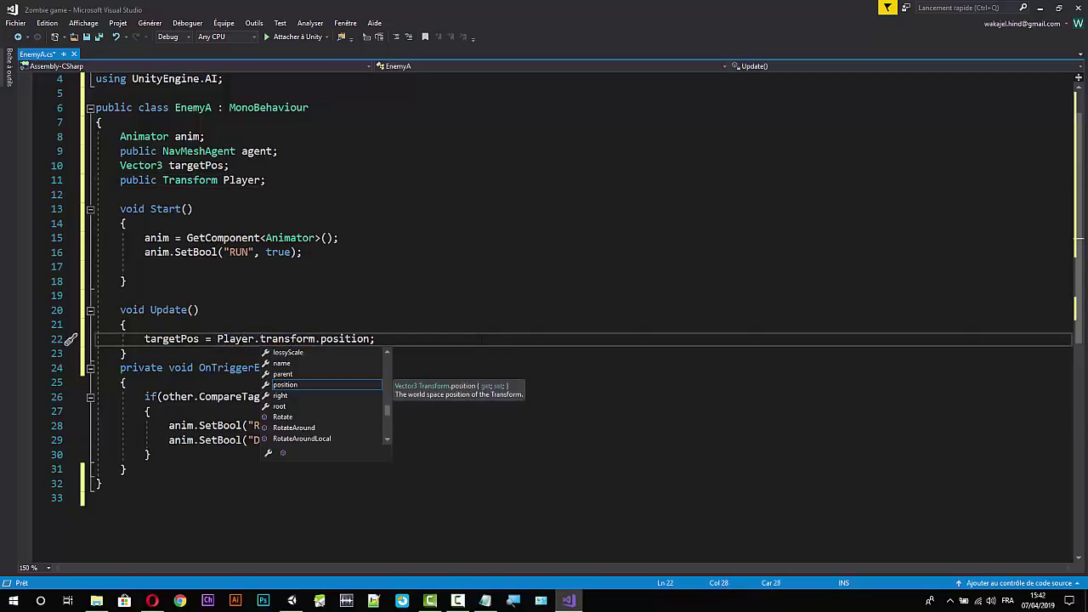
{"action": "left_click", "coordinate": [120, 295]}
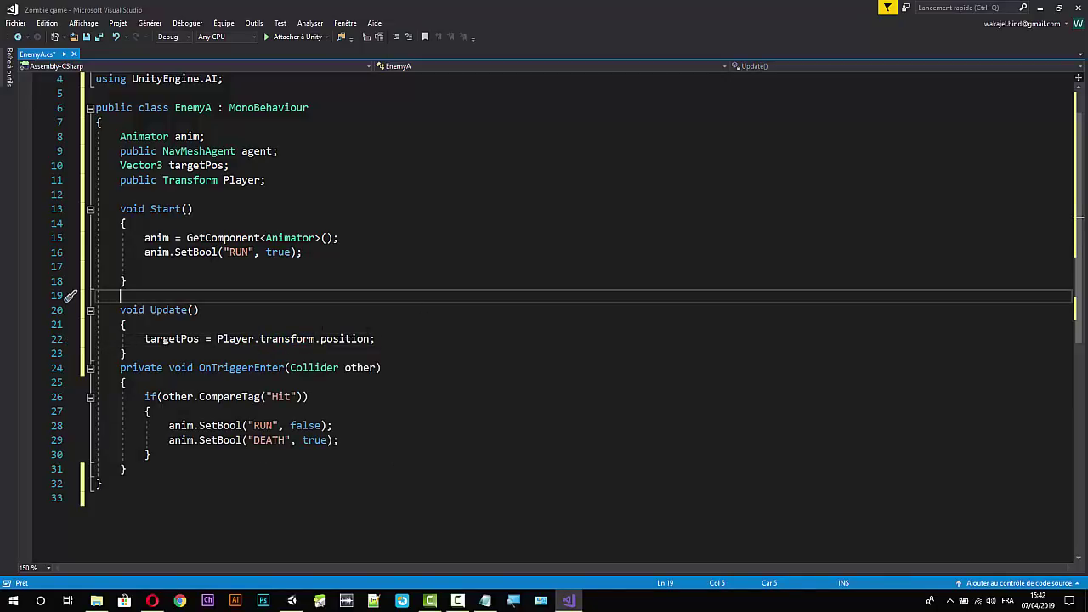
{"action": "left_click", "coordinate": [224, 165]}
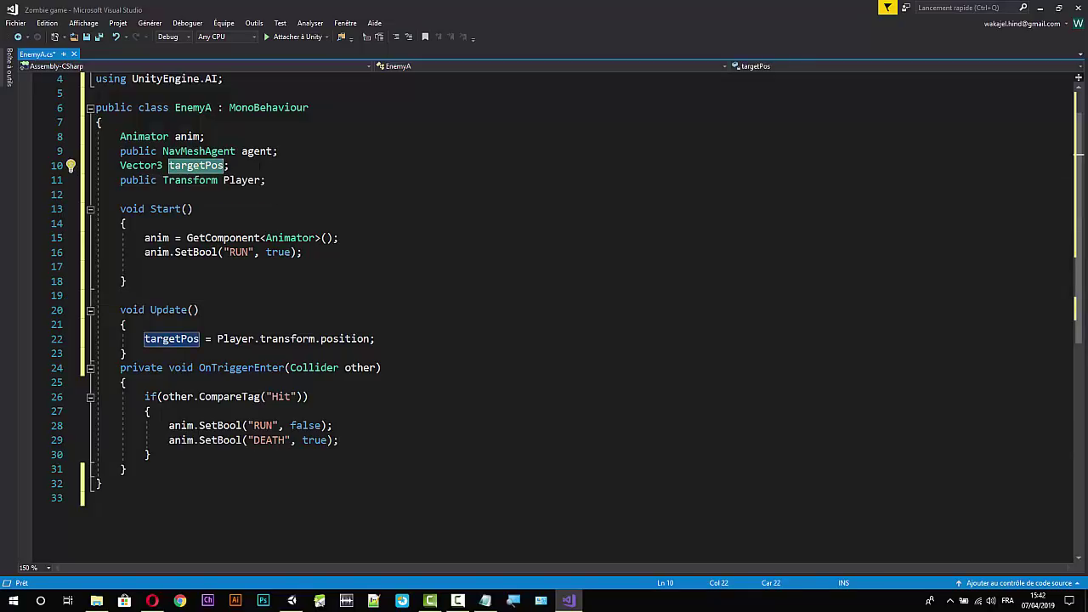
{"action": "left_click", "coordinate": [230, 164]}
{"action": "left_click", "coordinate": [219, 168]}
{"action": "left_click", "coordinate": [254, 338]}
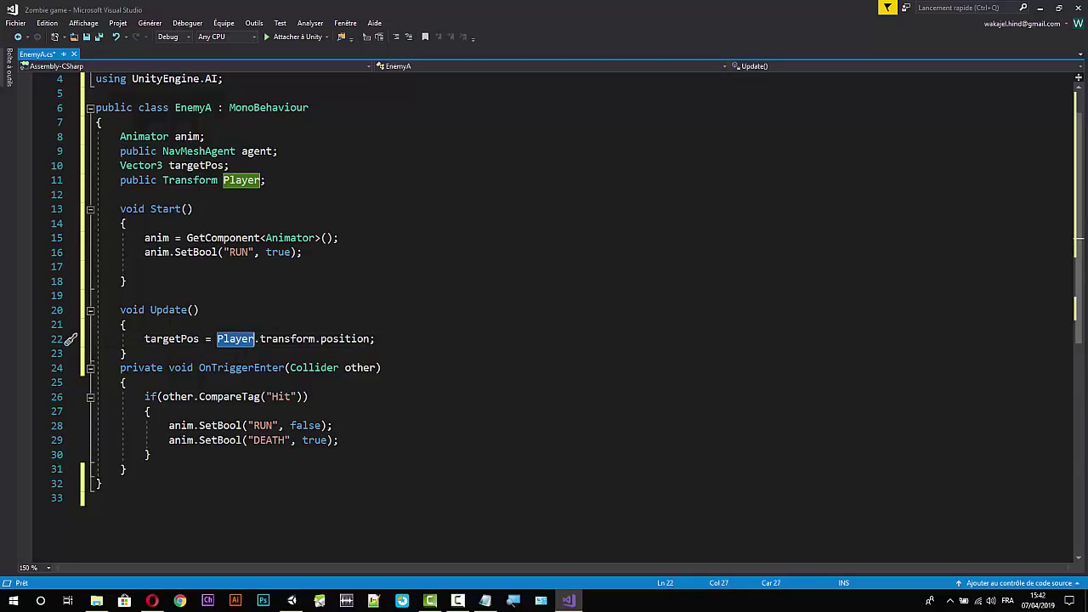
Check the uses of targetPos, then add an empty line after the assignment on line 22.
{"action": "double_click", "coordinate": [170, 338]}
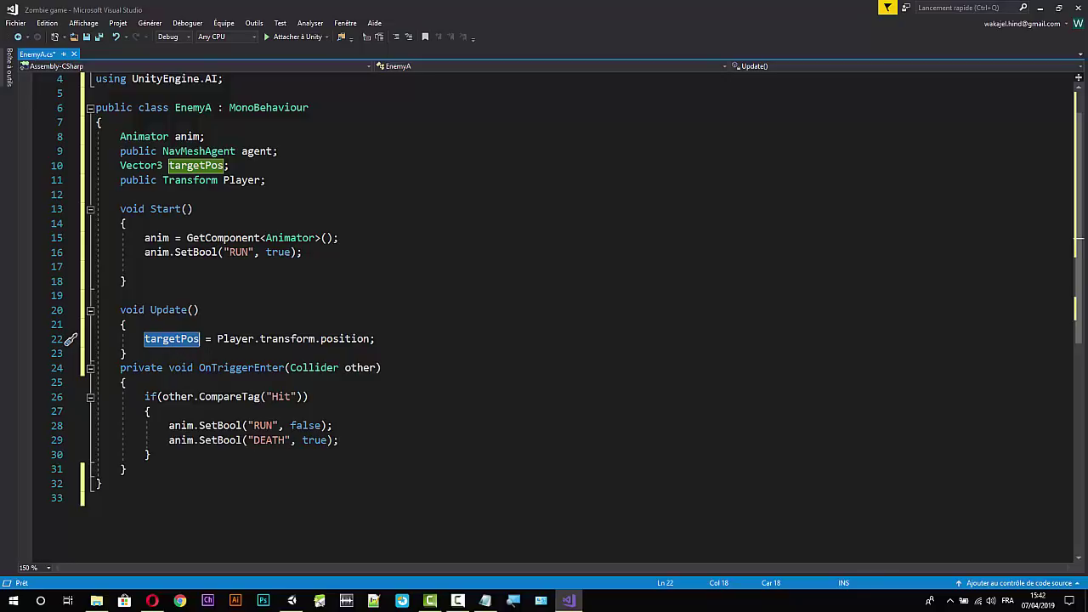
{"action": "left_click", "coordinate": [120, 295]}
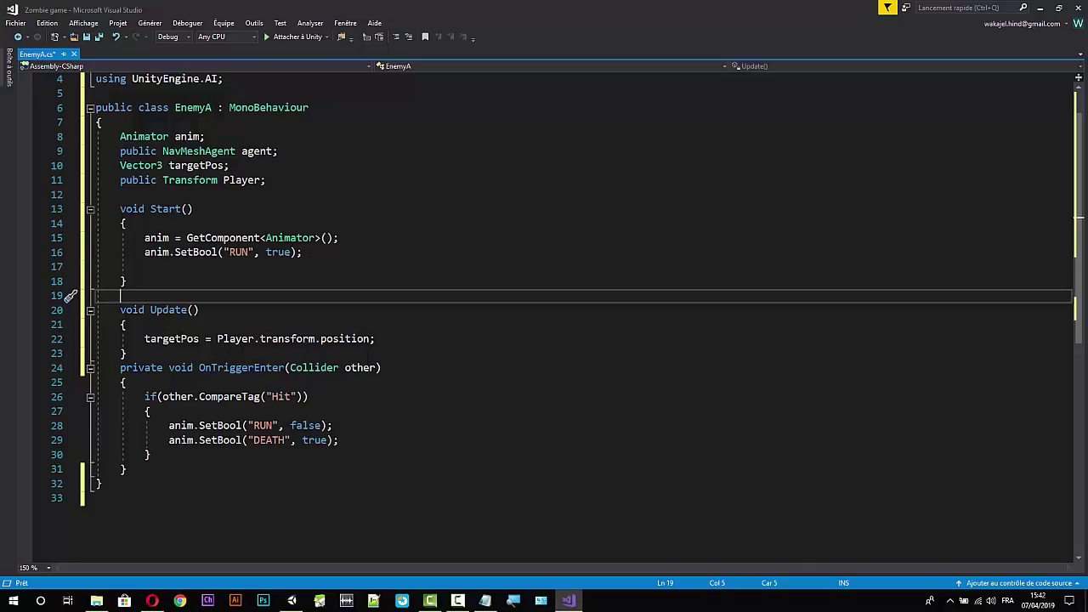
{"action": "double_click", "coordinate": [175, 339]}
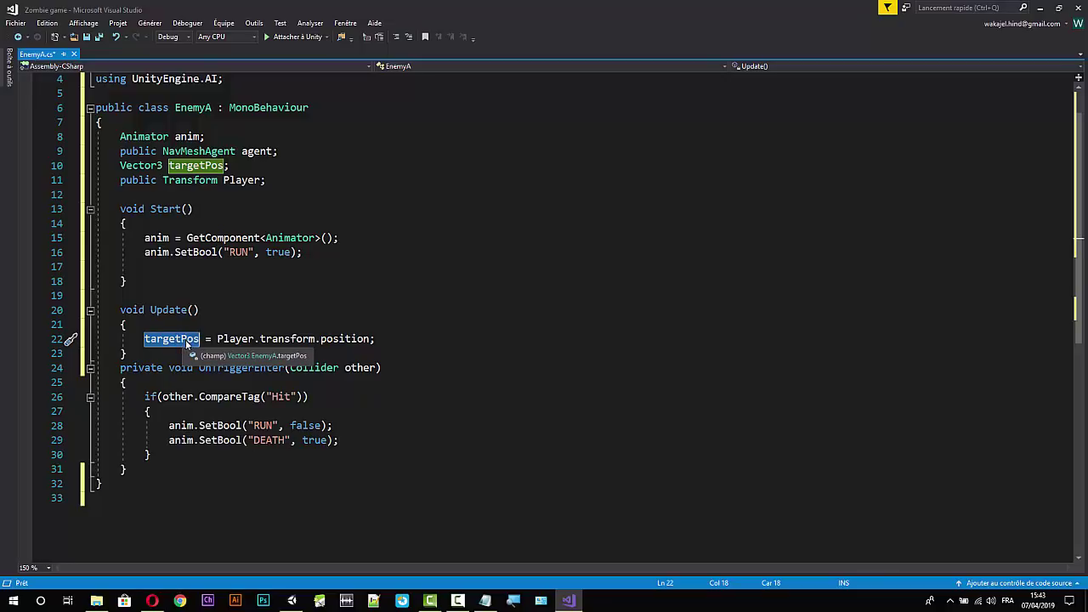
{"action": "left_click", "coordinate": [375, 338]}
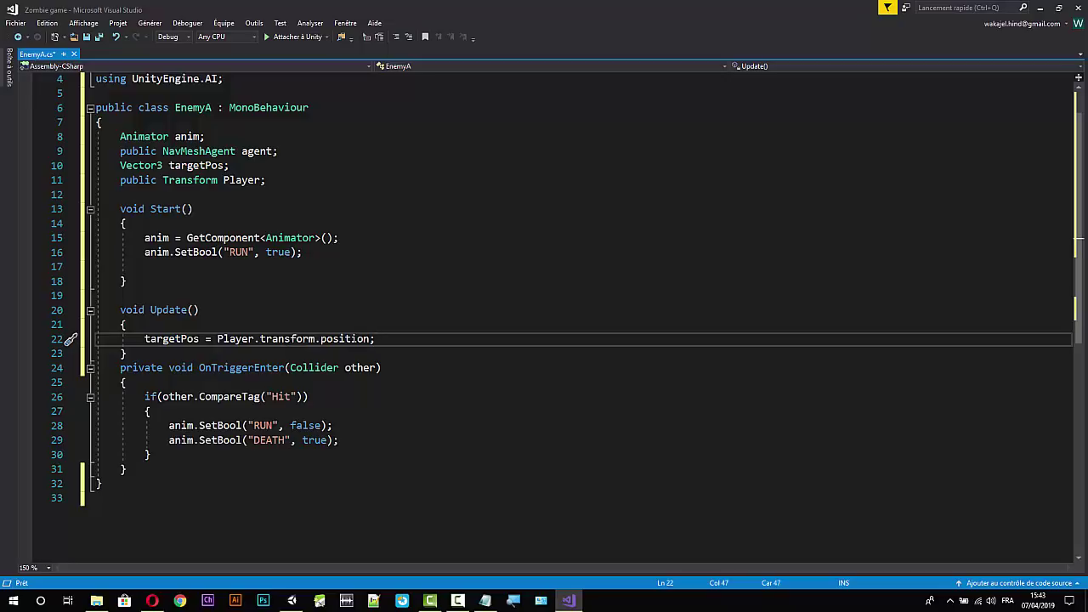
{"action": "key", "text": "Return"}
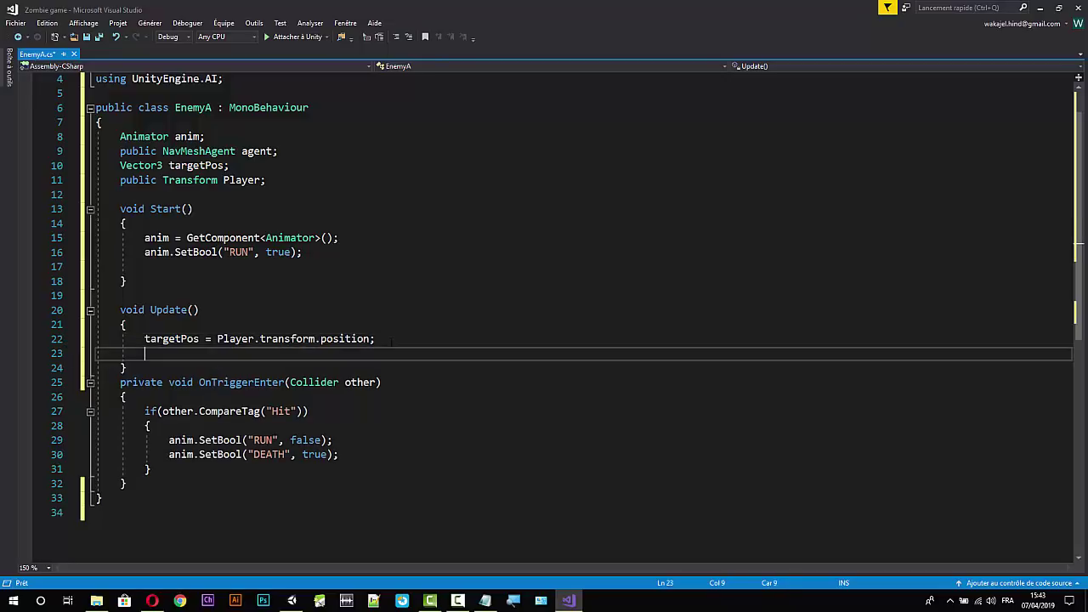
Add 'agent.SetDestination(targetPos);' on line 23 inside Update().
{"action": "type", "text": "ageny"}
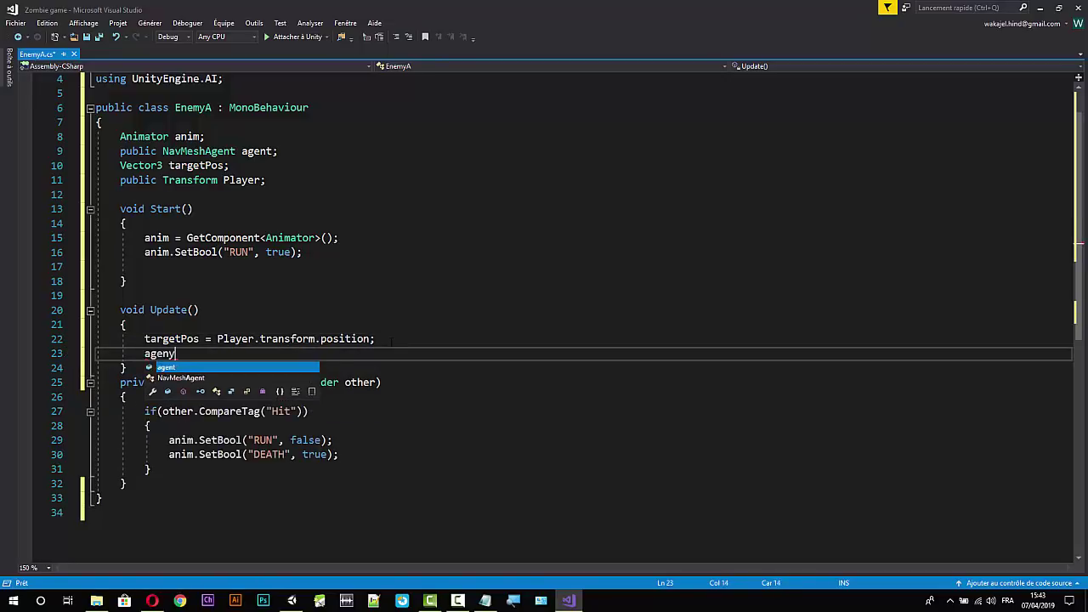
{"action": "key", "text": "BackSpace"}
{"action": "type", "text": "t"}
{"action": "type", "text": "."}
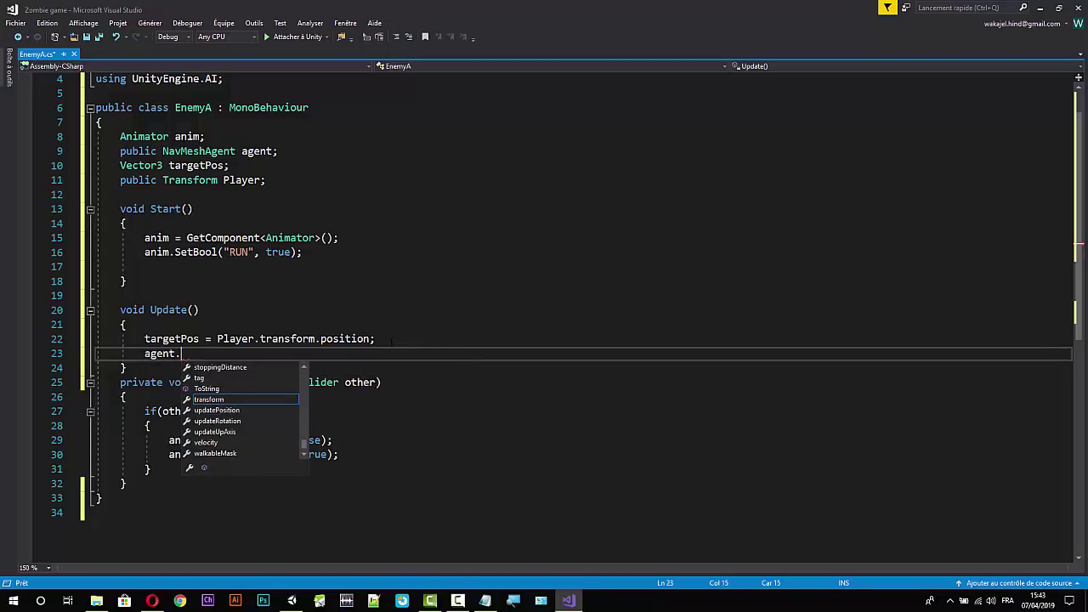
{"action": "type", "text": "Set"}
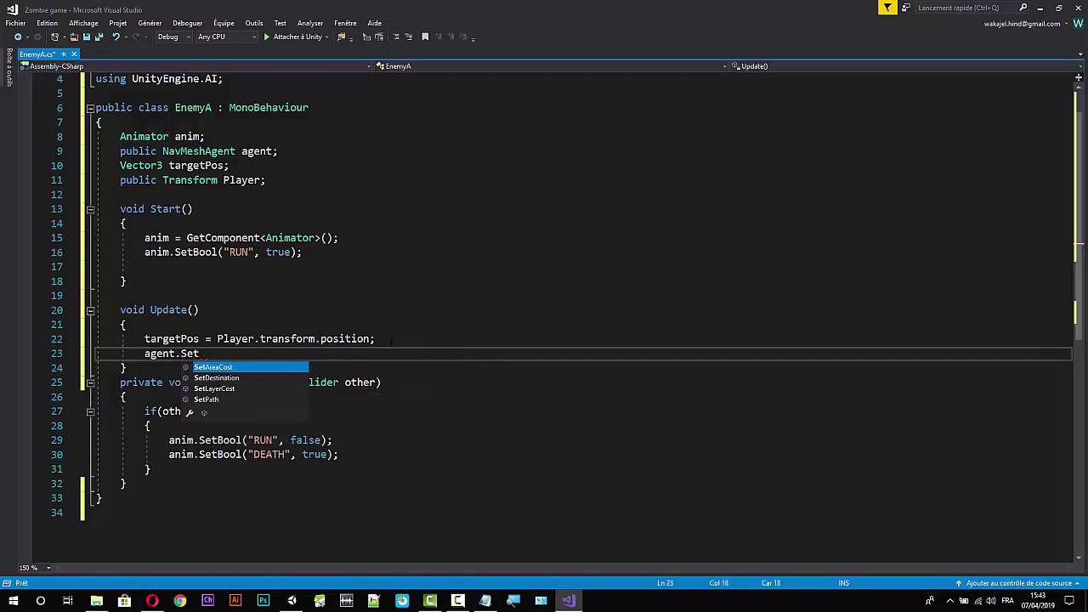
{"action": "key", "text": "Down"}
{"action": "key", "text": "Tab"}
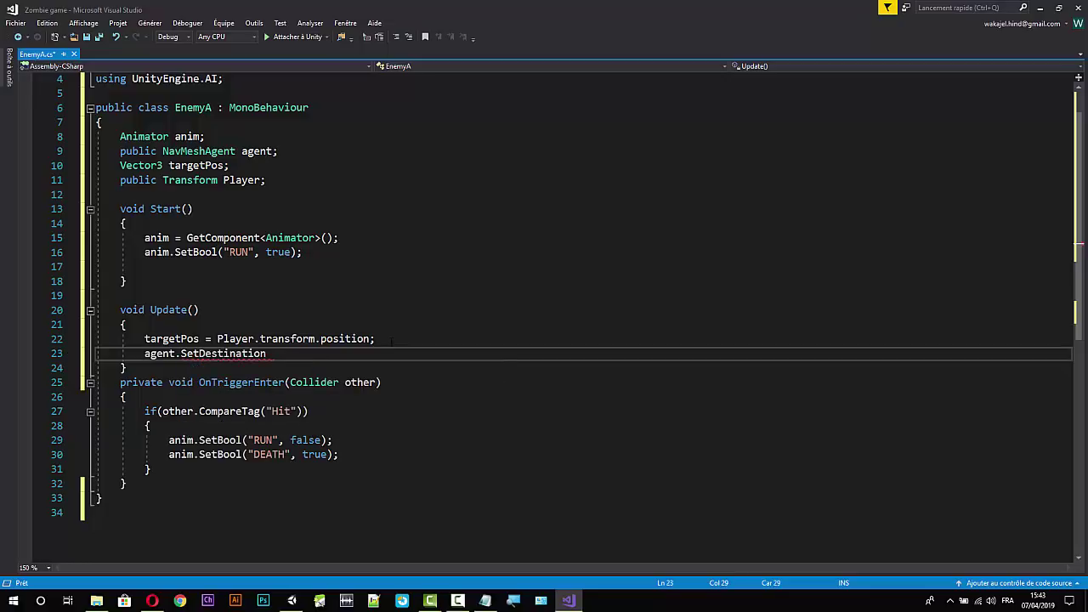
{"action": "type", "text": "("}
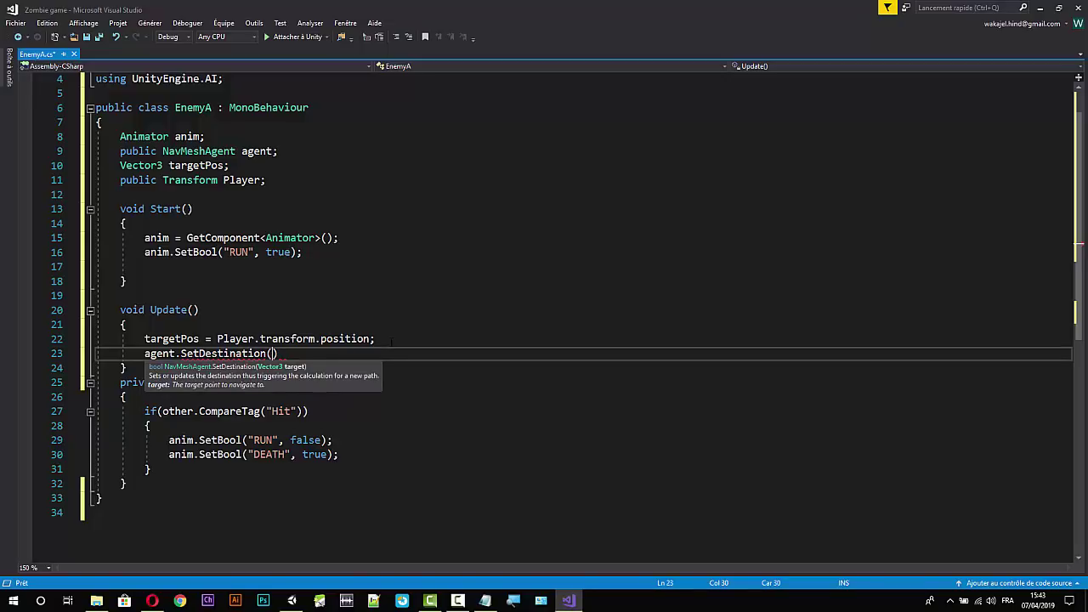
{"action": "type", "text": "ta"}
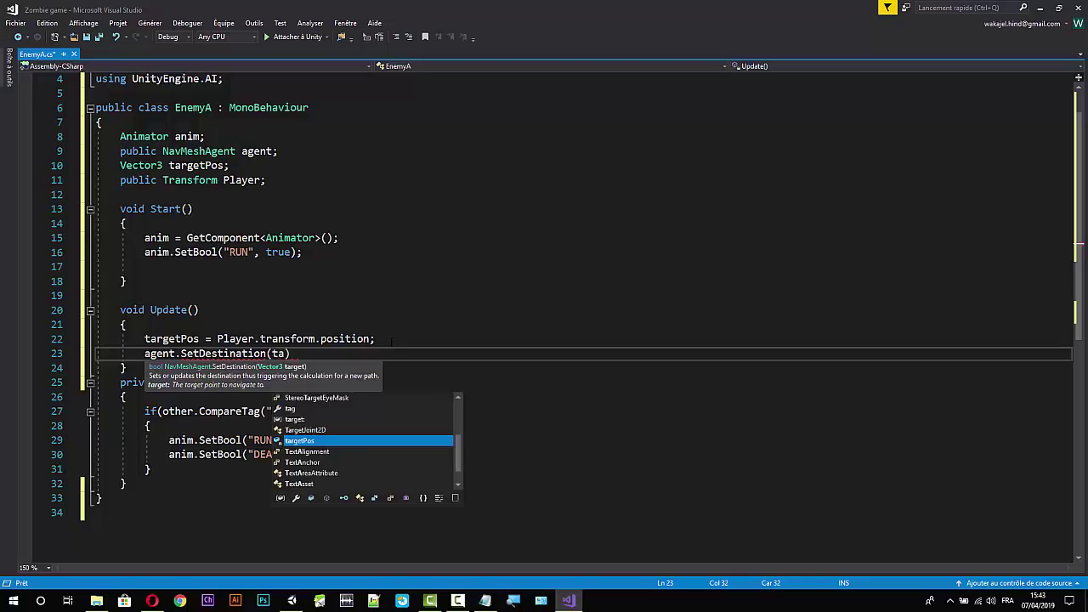
{"action": "type", "text": "r"}
{"action": "key", "text": "Tab"}
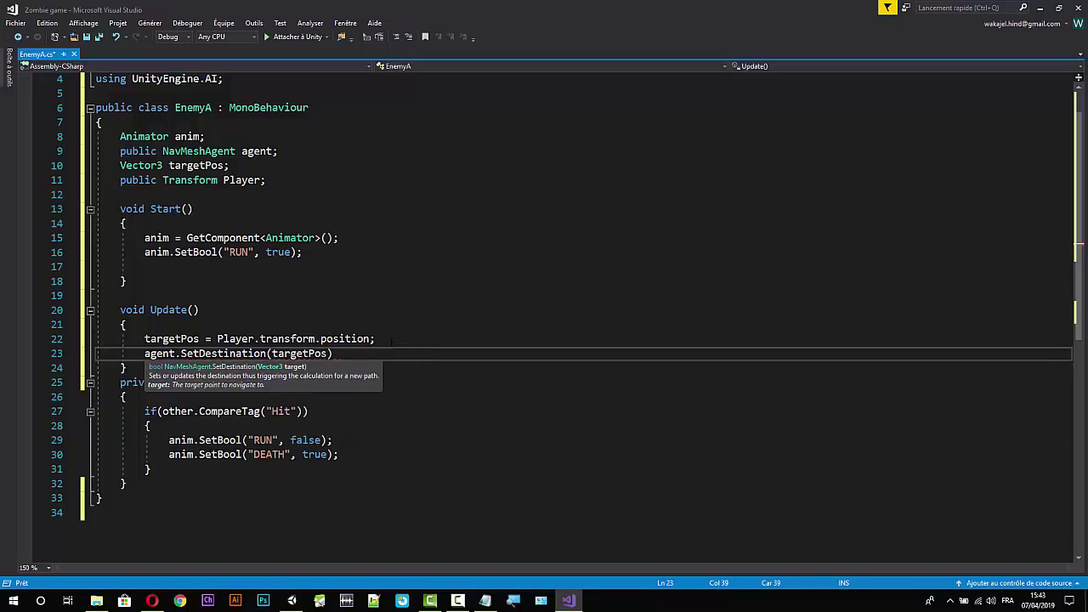
{"action": "type", "text": ");"}
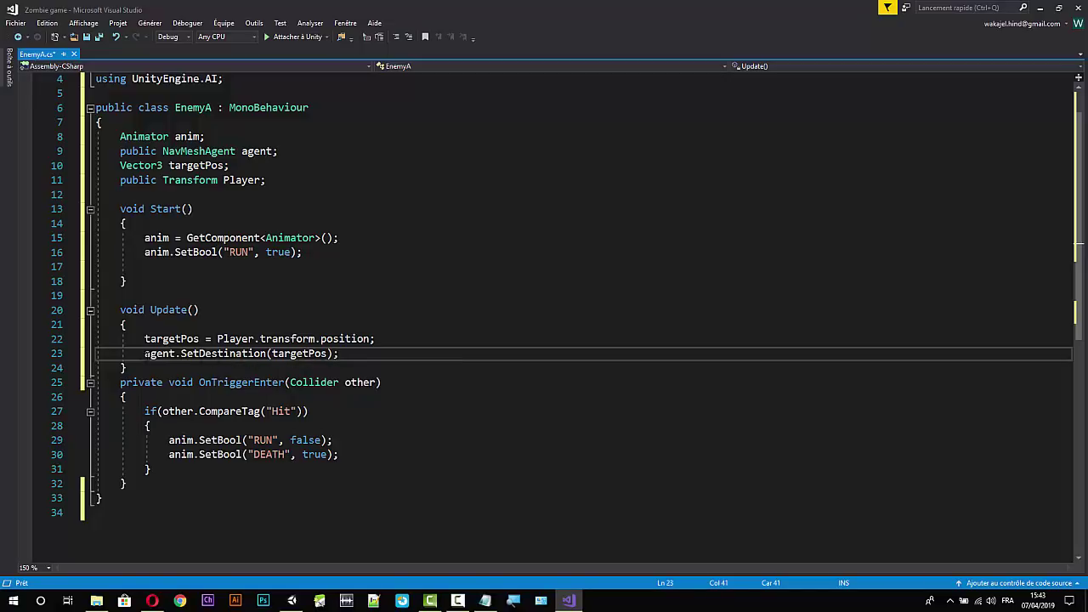
Review the targetPos assignment and SetDestination call in Update().
{"action": "left_click", "coordinate": [328, 353]}
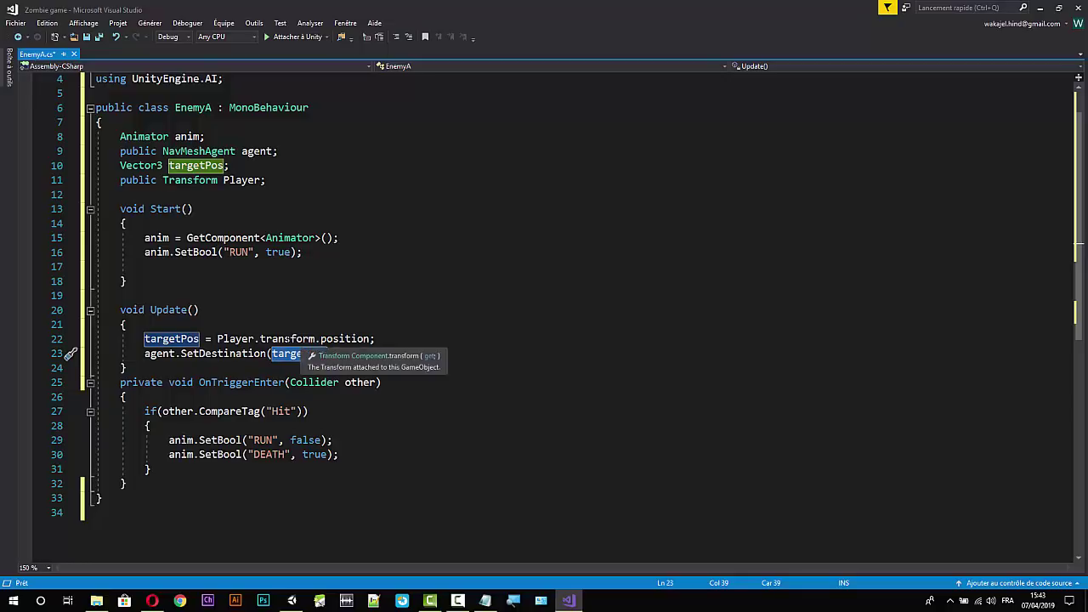
{"action": "left_click", "coordinate": [338, 354]}
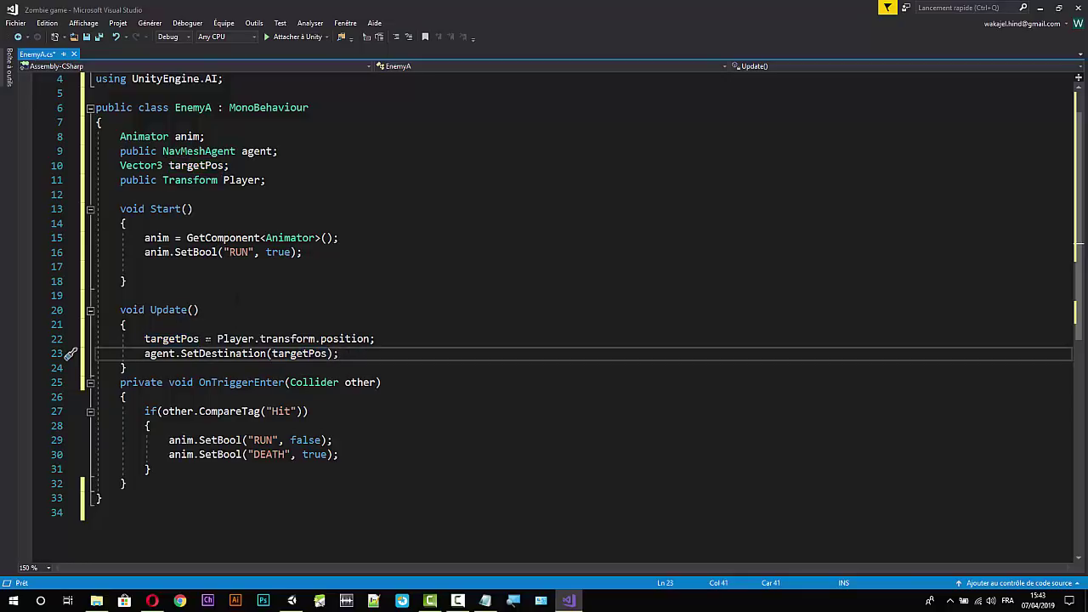
{"action": "left_click_drag", "start_coordinate": [338, 354], "coordinate": [147, 338]}
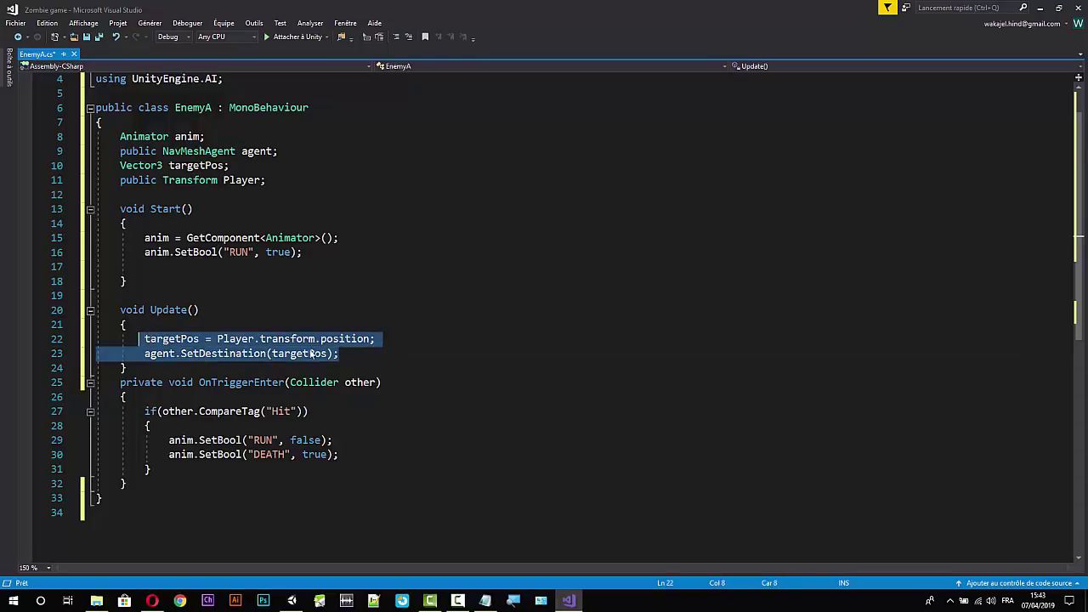
{"action": "left_click", "coordinate": [340, 352]}
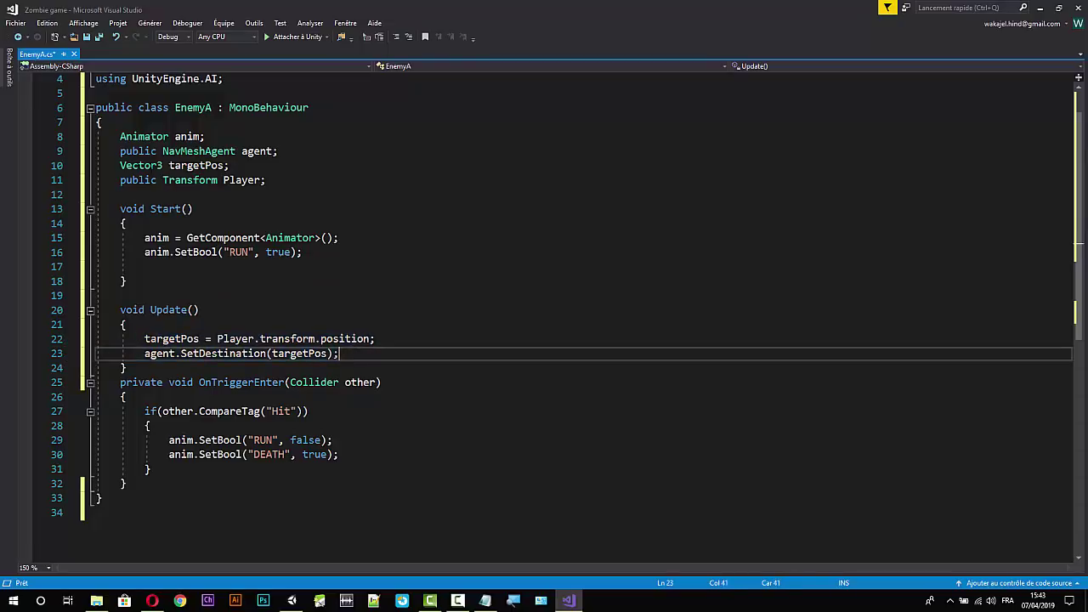
{"action": "left_click", "coordinate": [203, 165]}
{"action": "left_click", "coordinate": [126, 281]}
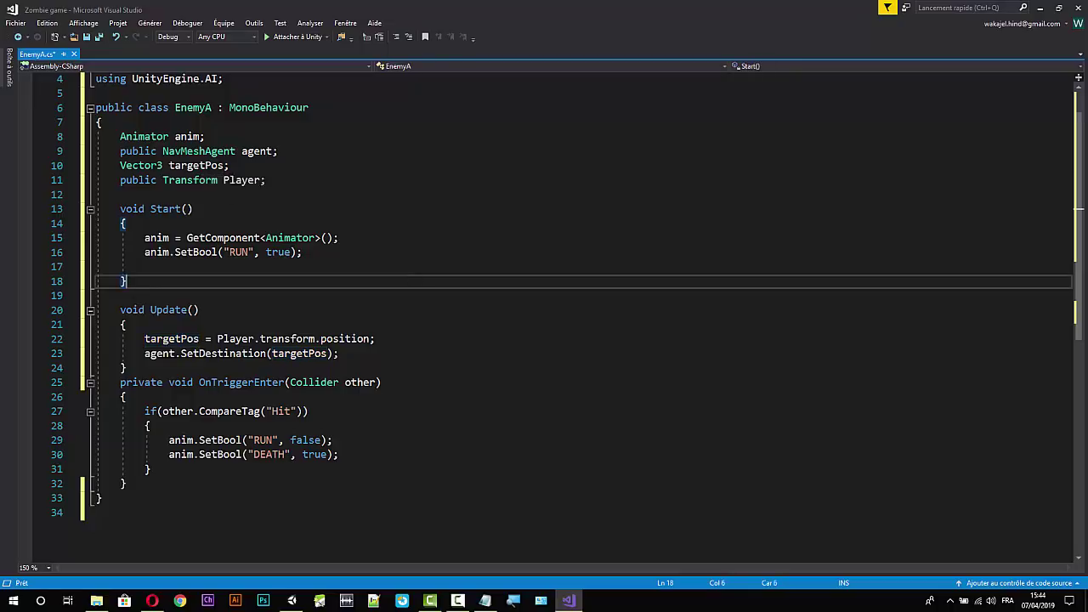
{"action": "left_click", "coordinate": [175, 339]}
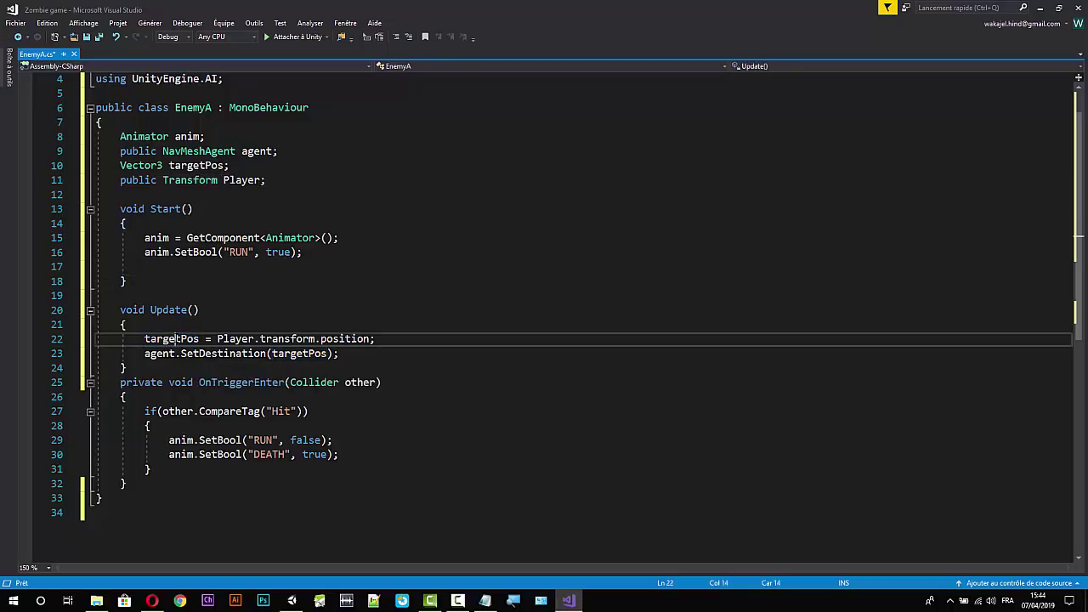
{"action": "left_click", "coordinate": [368, 338]}
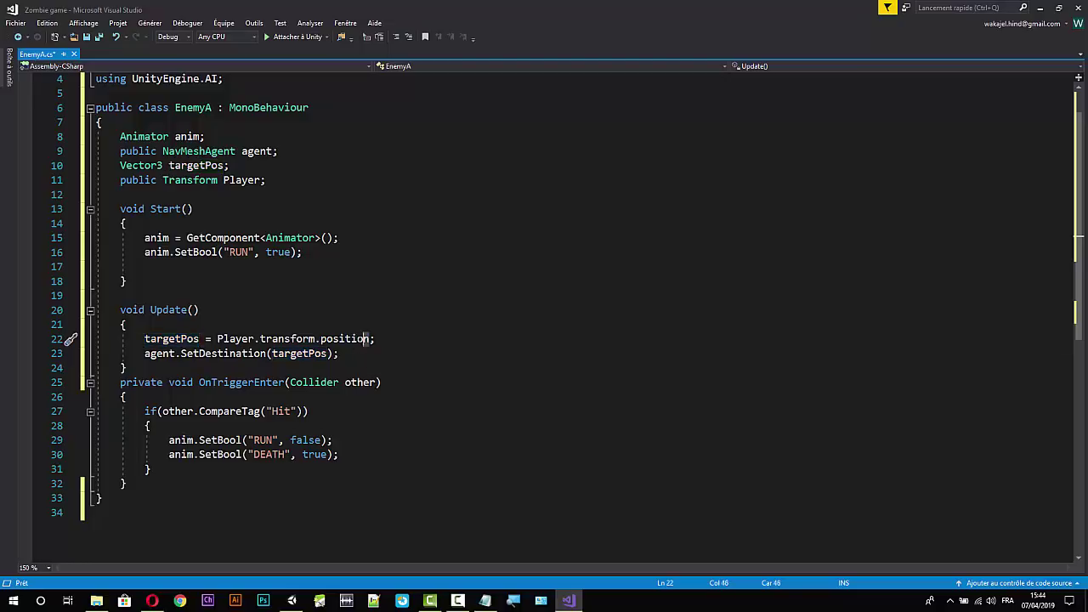
{"action": "left_click_drag", "start_coordinate": [368, 338], "coordinate": [218, 338]}
{"action": "left_click", "coordinate": [340, 353]}
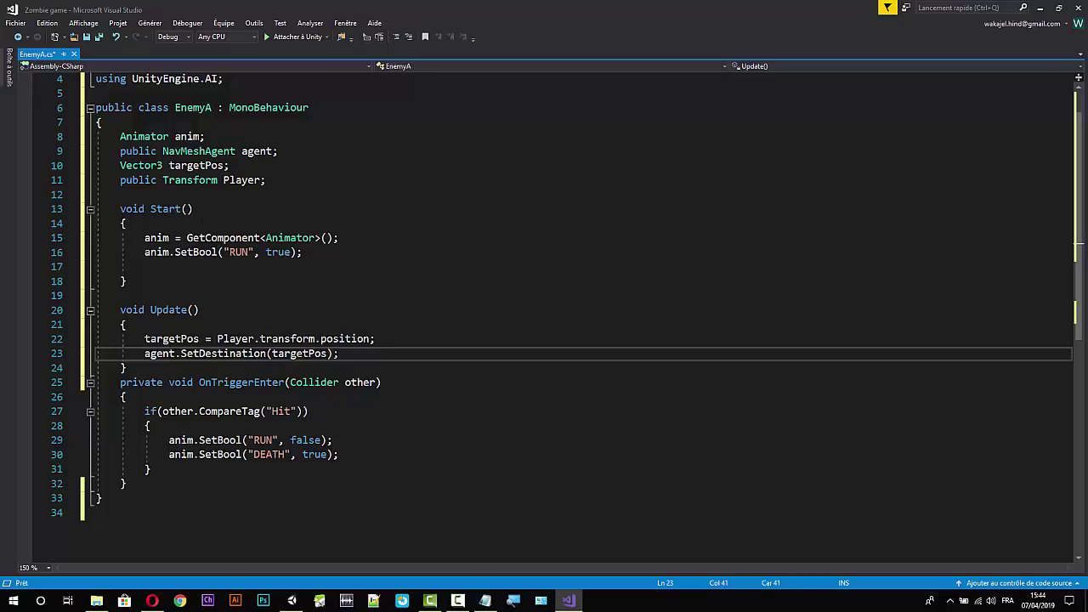
Save EnemyA.cs with Ctrl+S and minimise Visual Studio to return to Unity.
{"action": "scroll", "coordinate": [158, 359], "scroll_direction": "up", "scroll_amount": 1}
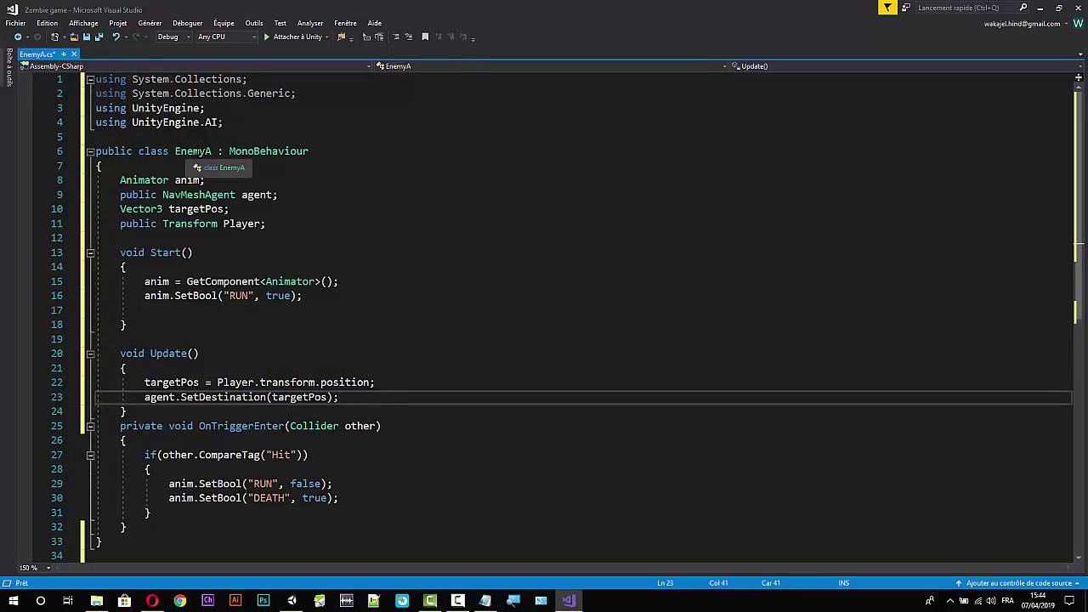
{"action": "scroll", "coordinate": [544, 306], "scroll_direction": "down", "scroll_amount": 2}
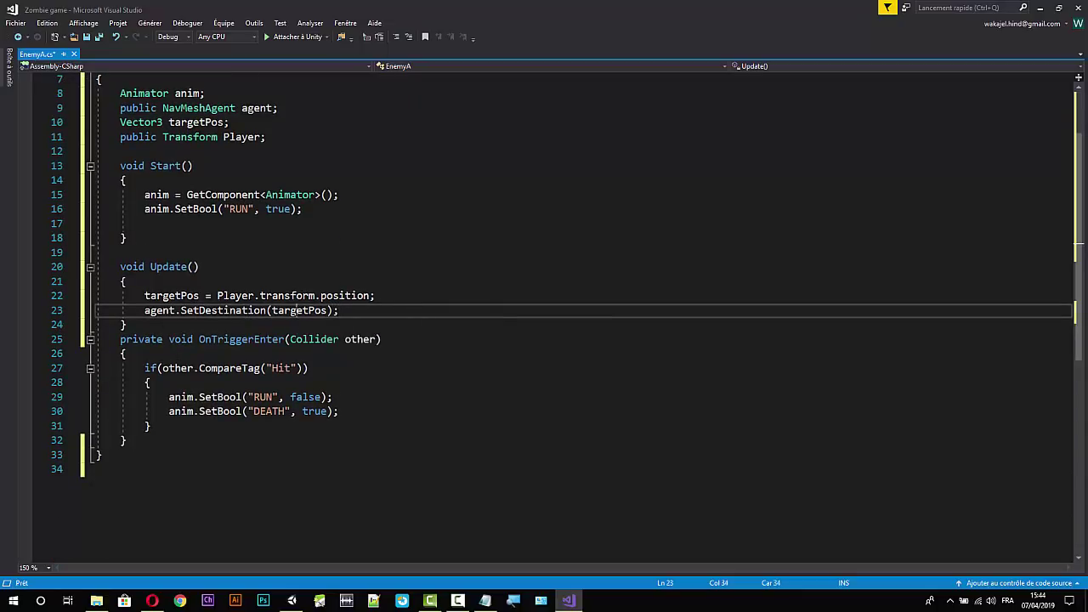
{"action": "key", "text": "Left"}
{"action": "key", "text": "Left"}
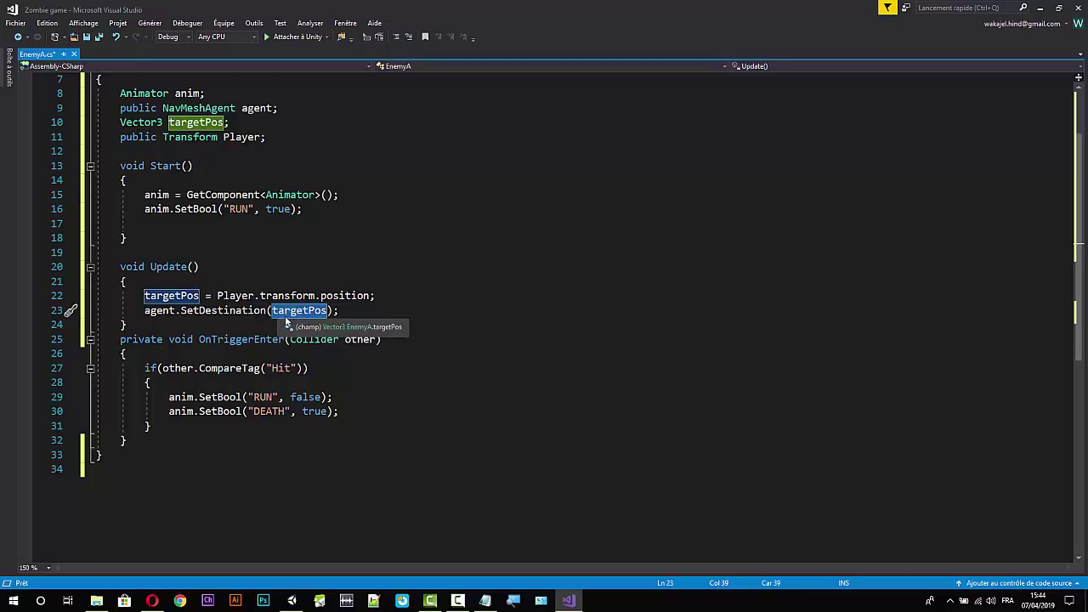
{"action": "left_click", "coordinate": [367, 296]}
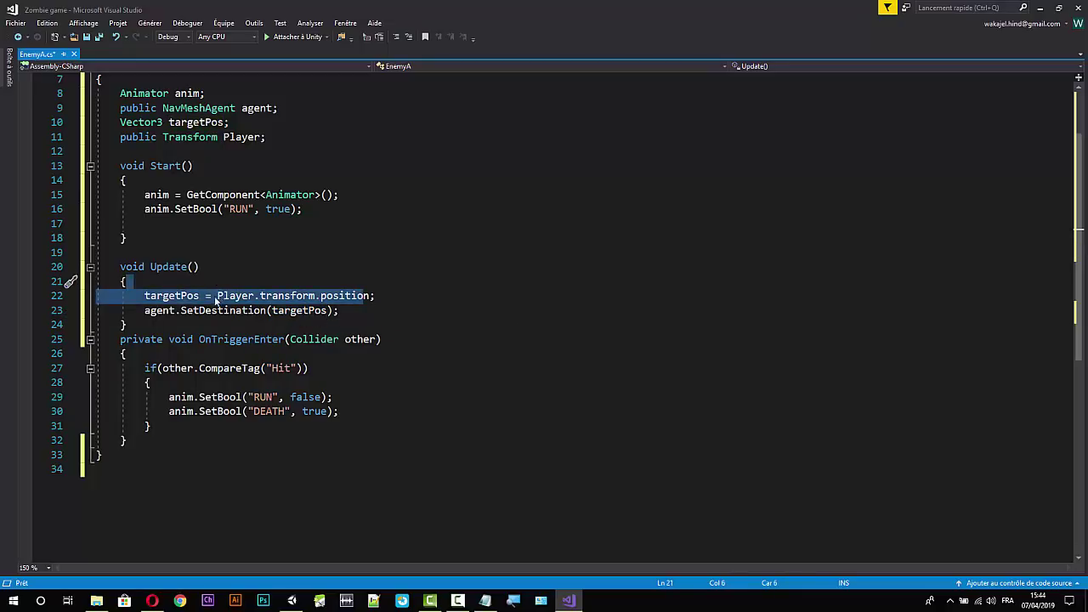
{"action": "left_click", "coordinate": [188, 297]}
{"action": "key", "text": "Down"}
{"action": "key", "text": "End"}
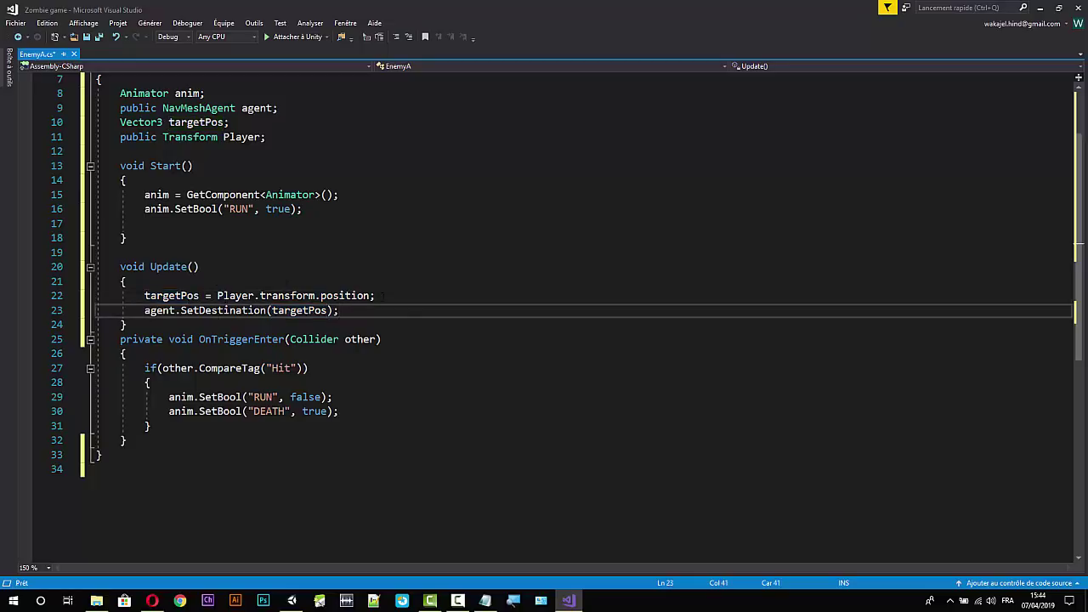
{"action": "key", "text": "ctrl+s"}
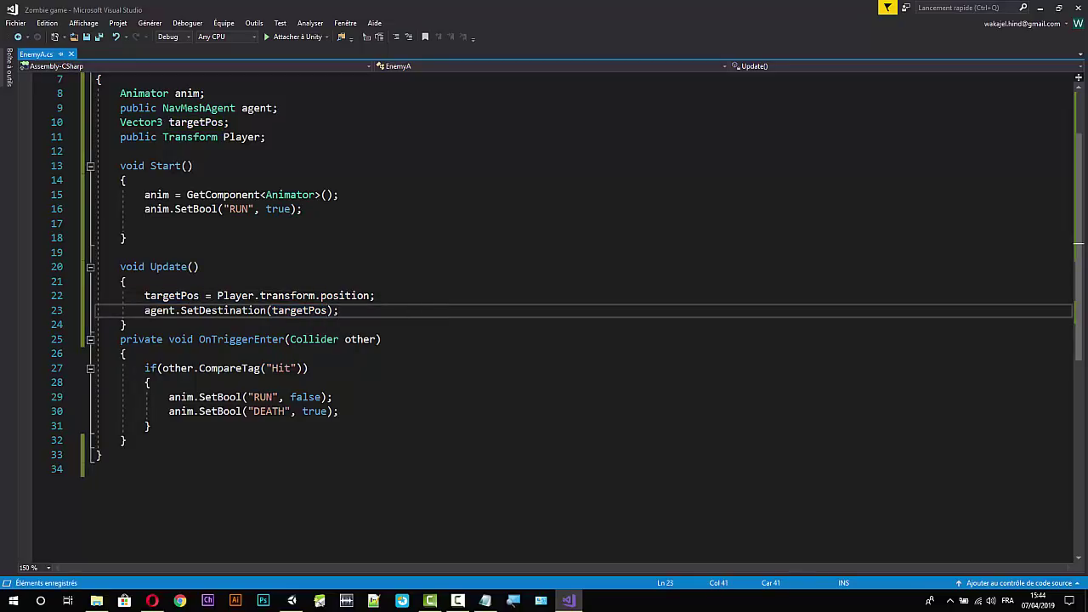
{"action": "left_click", "coordinate": [1039, 7]}
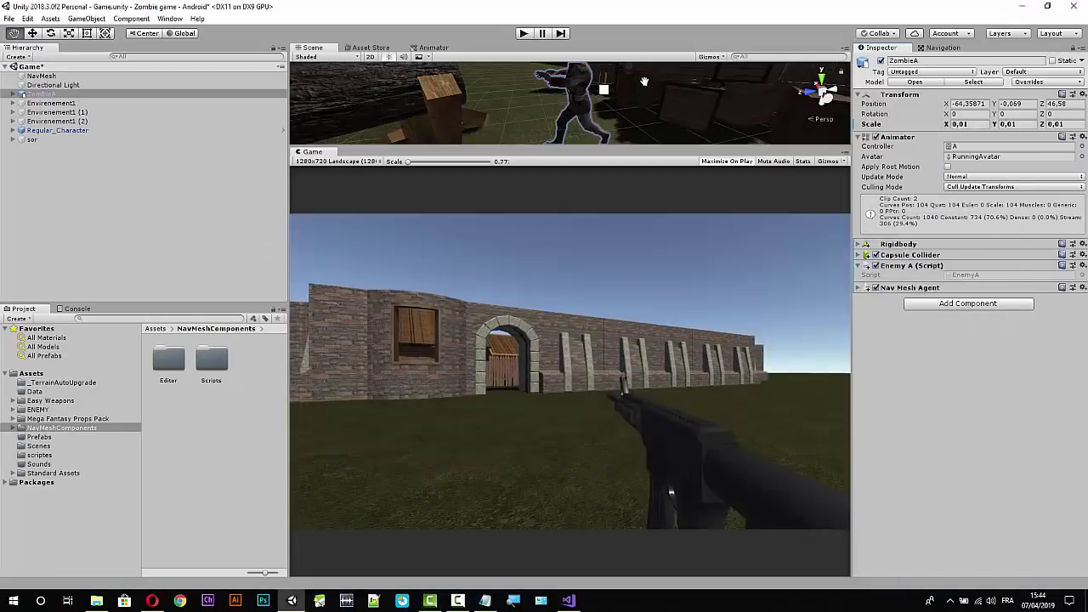
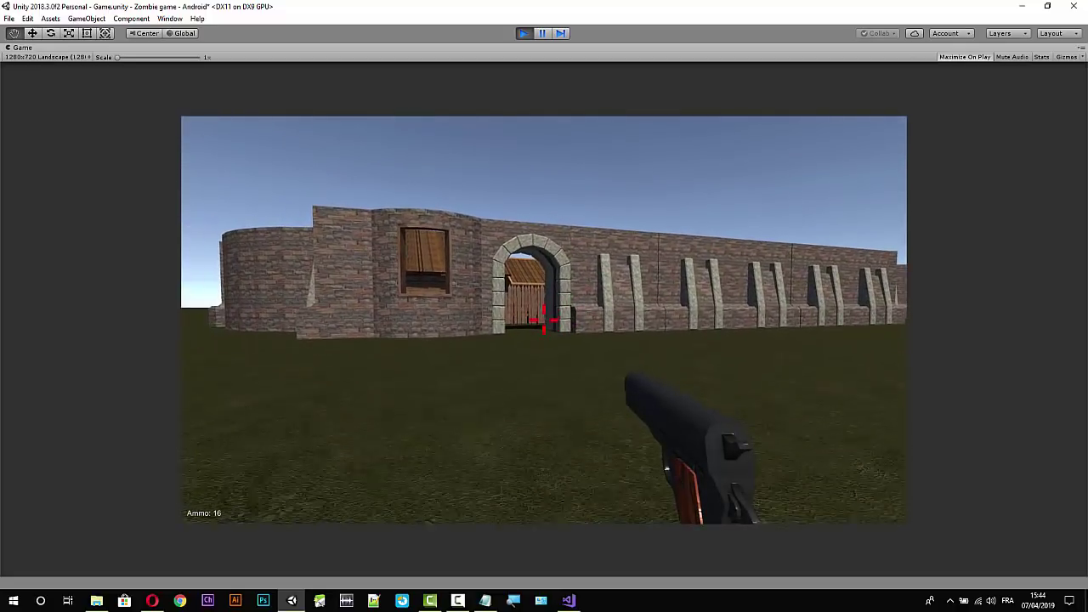
Walk the player through the archway and explore along the fences, barns and log racks.
{"action": "key", "text": "w"}
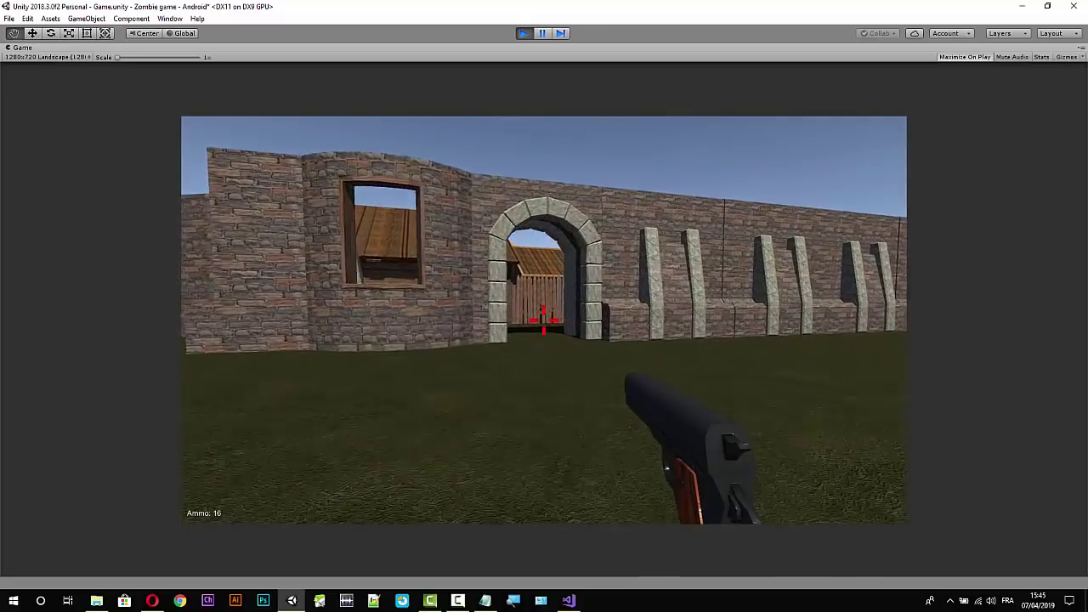
{"action": "key", "text": "w"}
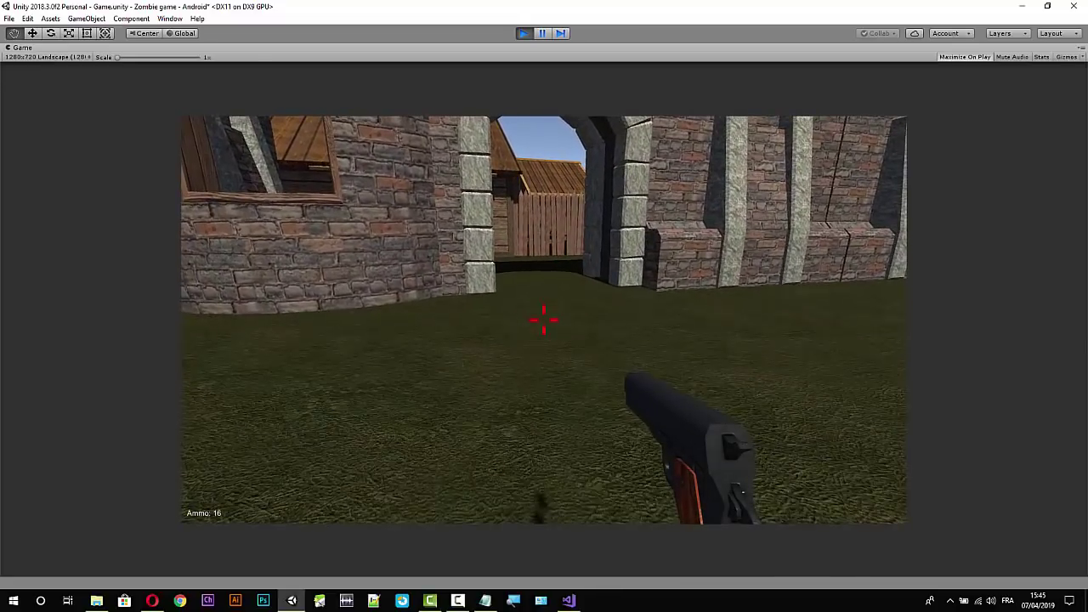
{"action": "key", "text": "w"}
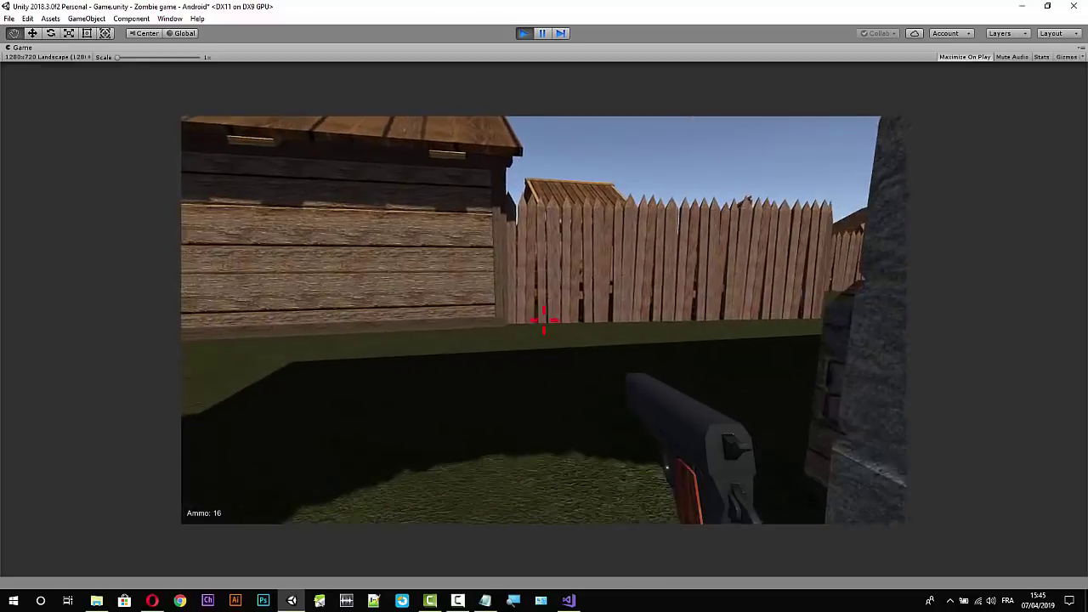
{"action": "key", "text": "w"}
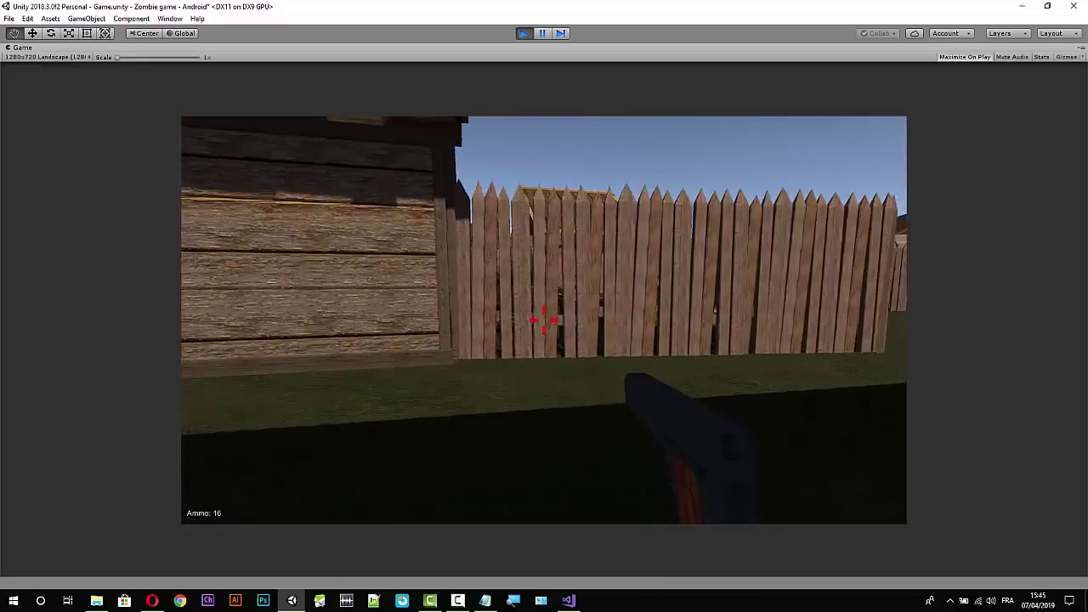
{"action": "key", "text": "w"}
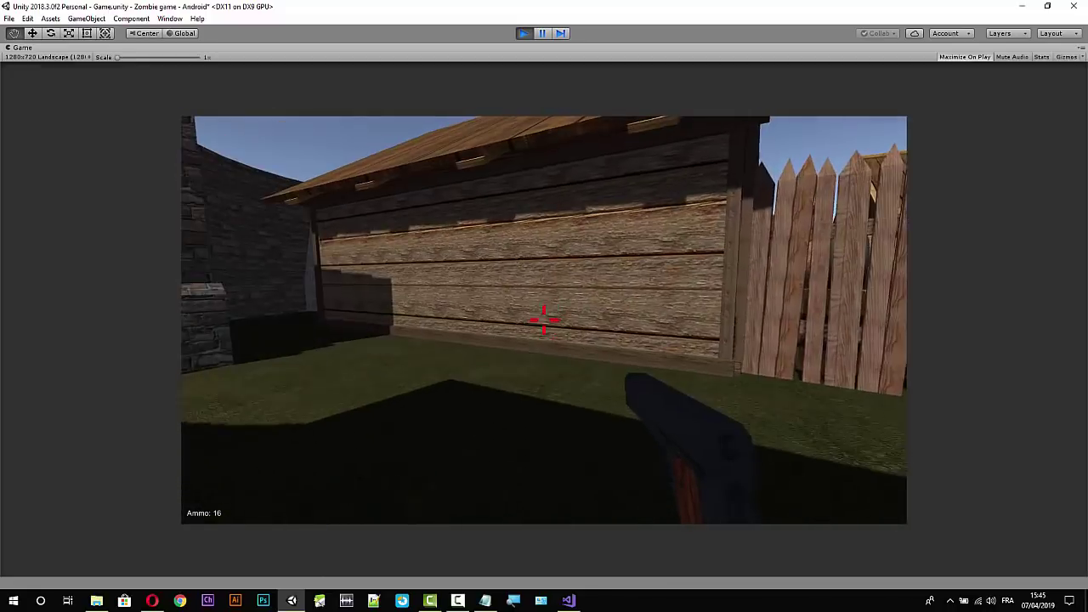
{"action": "key", "text": "w"}
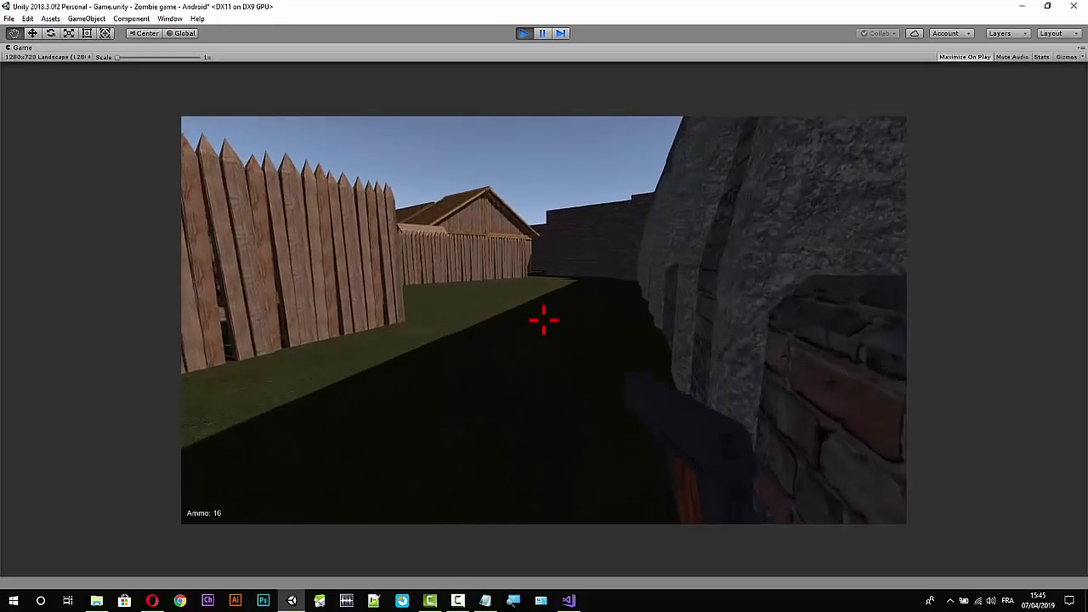
{"action": "key", "text": "w"}
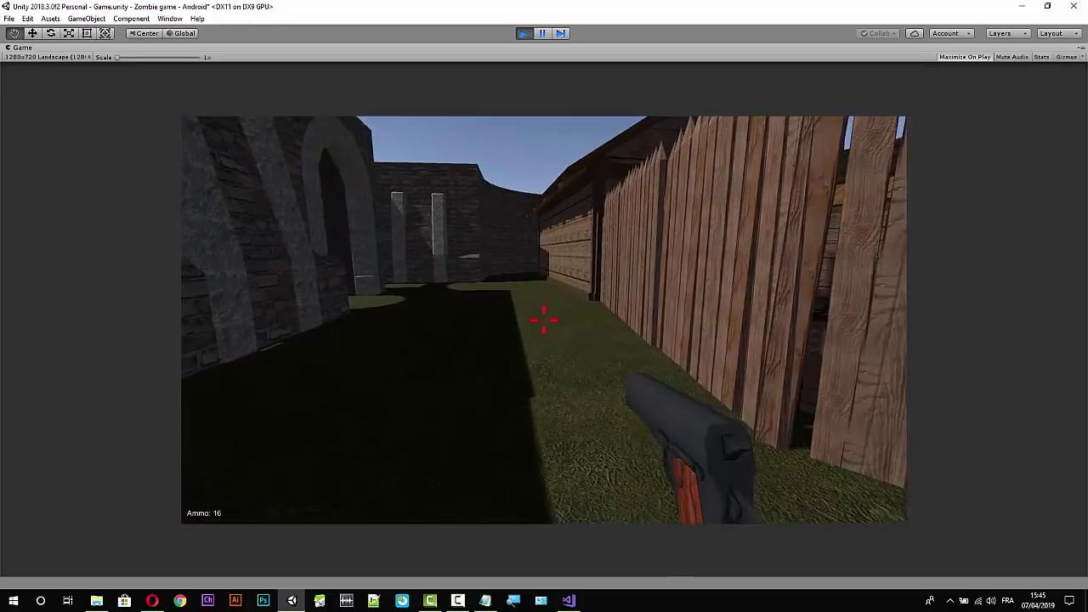
{"action": "key", "text": "w"}
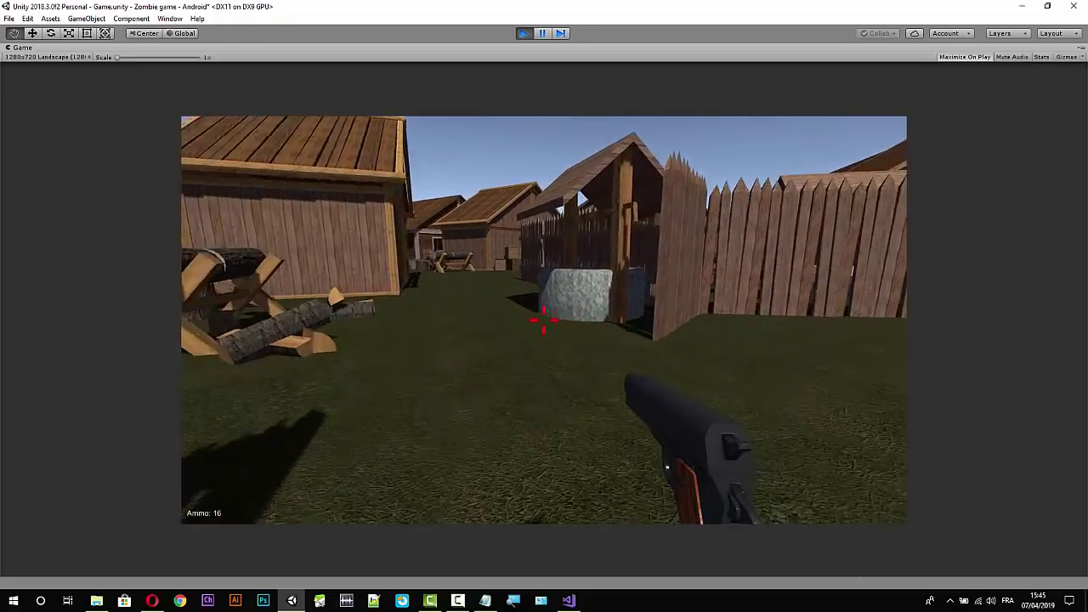
Back away, shoot the running zombie, and stop the test run.
{"action": "key", "text": "s"}
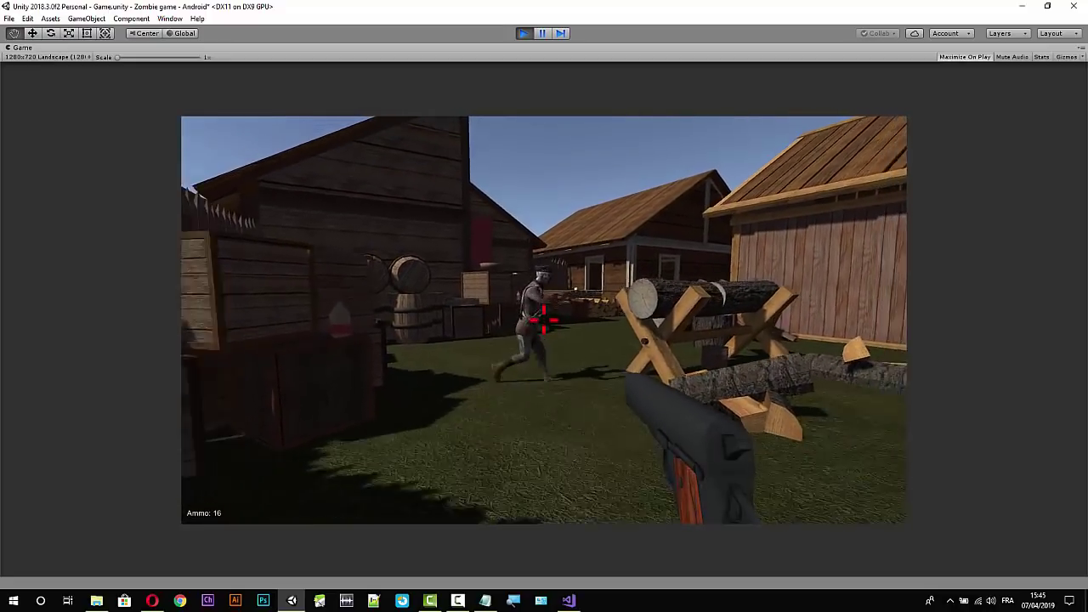
{"action": "left_click", "coordinate": [544, 321]}
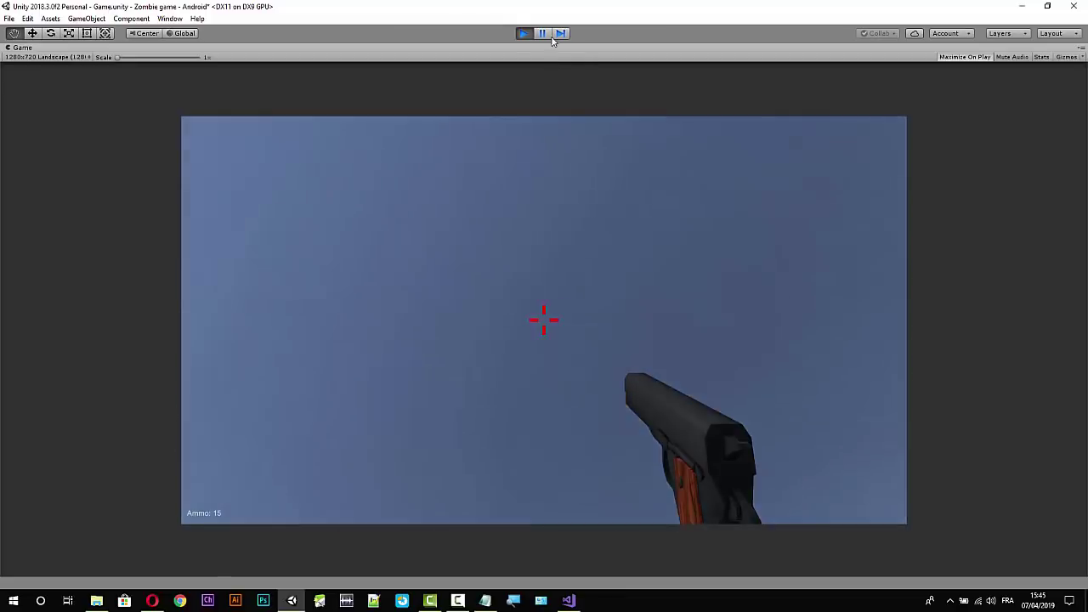
{"action": "key", "text": "ctrl+p"}
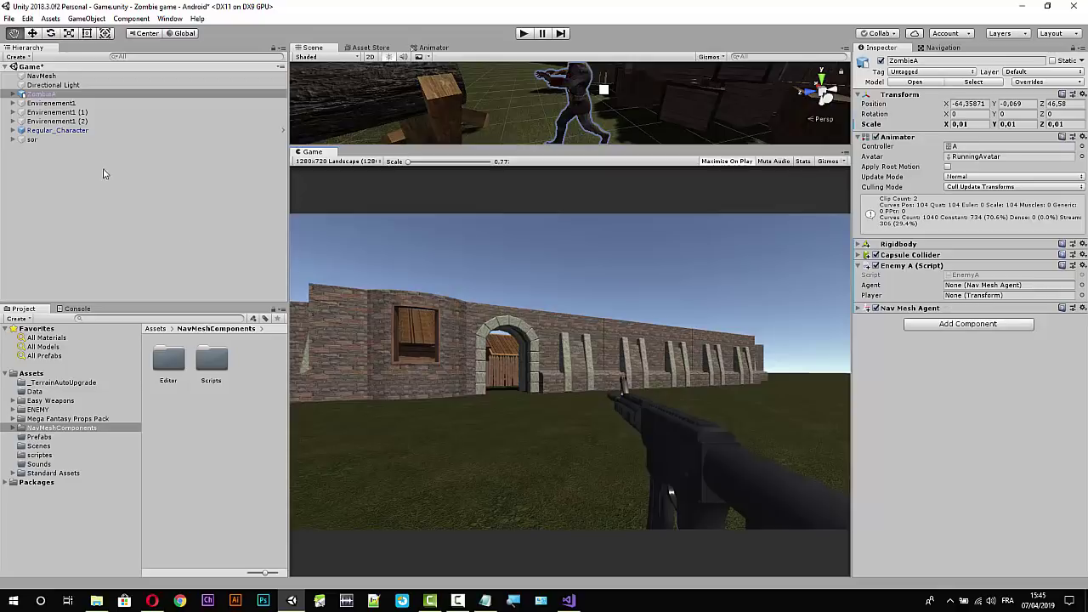
Assign Regular_Character as Enemy A's Player and ZombieA's Nav Mesh Agent as Agent, then play.
{"action": "left_click_drag", "start_coordinate": [60, 130], "coordinate": [964, 302]}
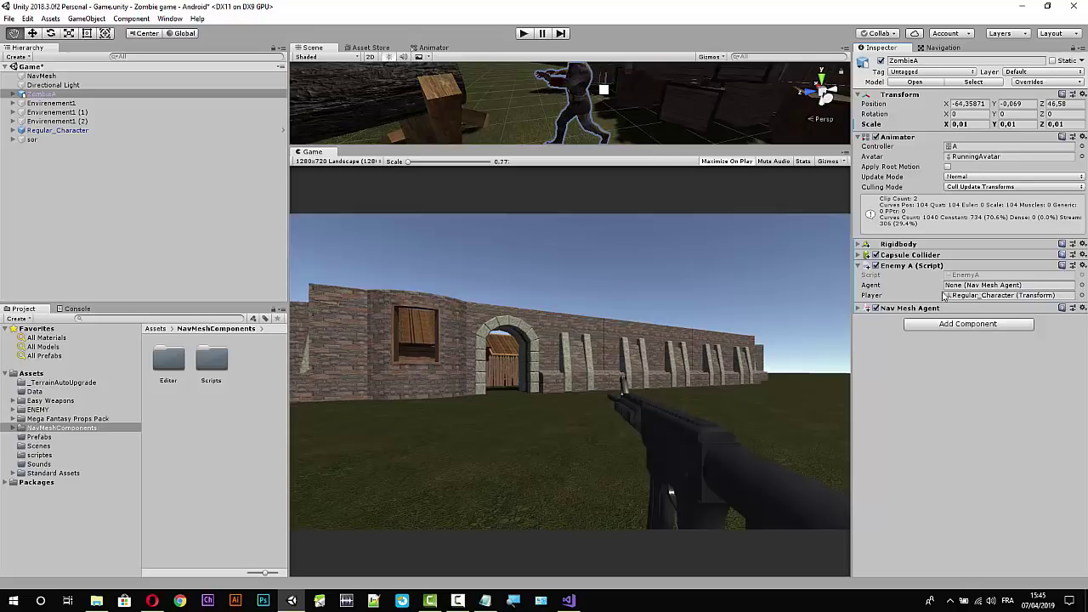
{"action": "left_click_drag", "start_coordinate": [899, 311], "coordinate": [969, 288]}
{"action": "left_click", "coordinate": [523, 33]}
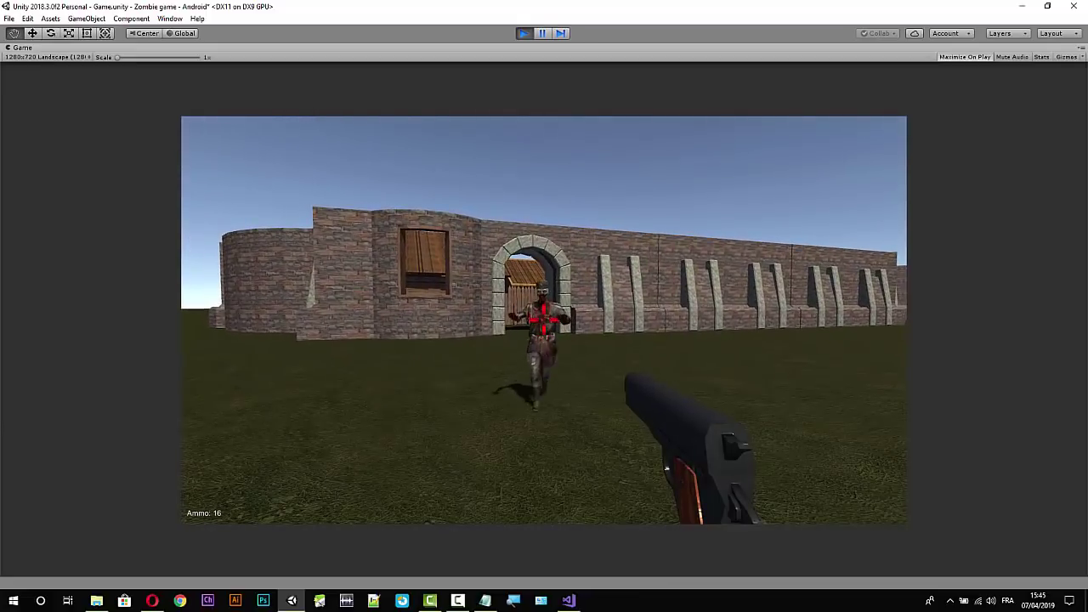
Shoot the approaching zombie, stop the test, and start a fresh play run.
{"action": "left_click", "coordinate": [543, 320]}
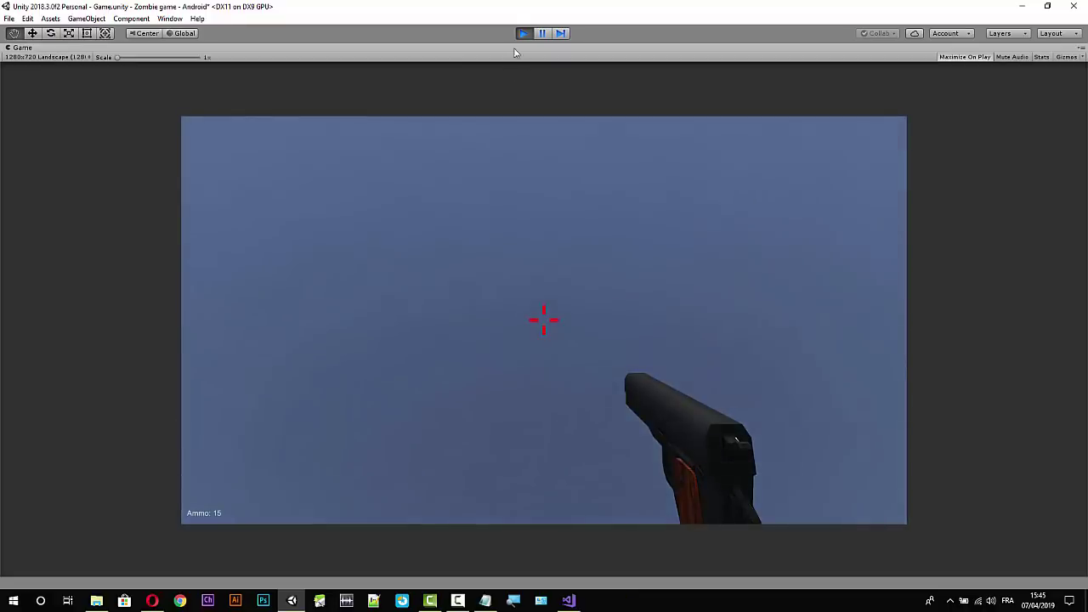
{"action": "left_click", "coordinate": [523, 34]}
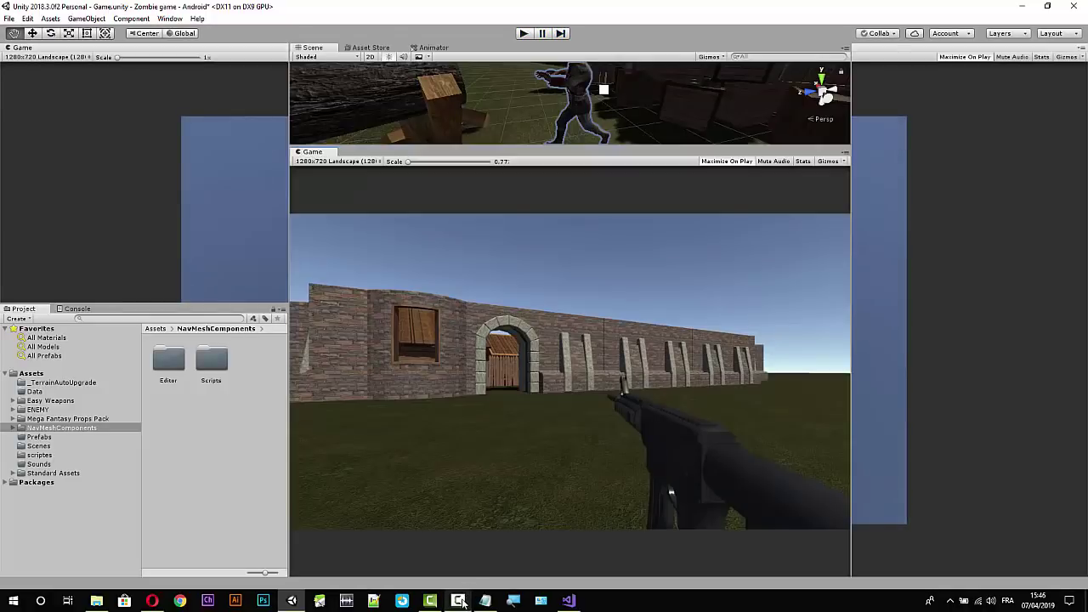
{"action": "left_click", "coordinate": [458, 600]}
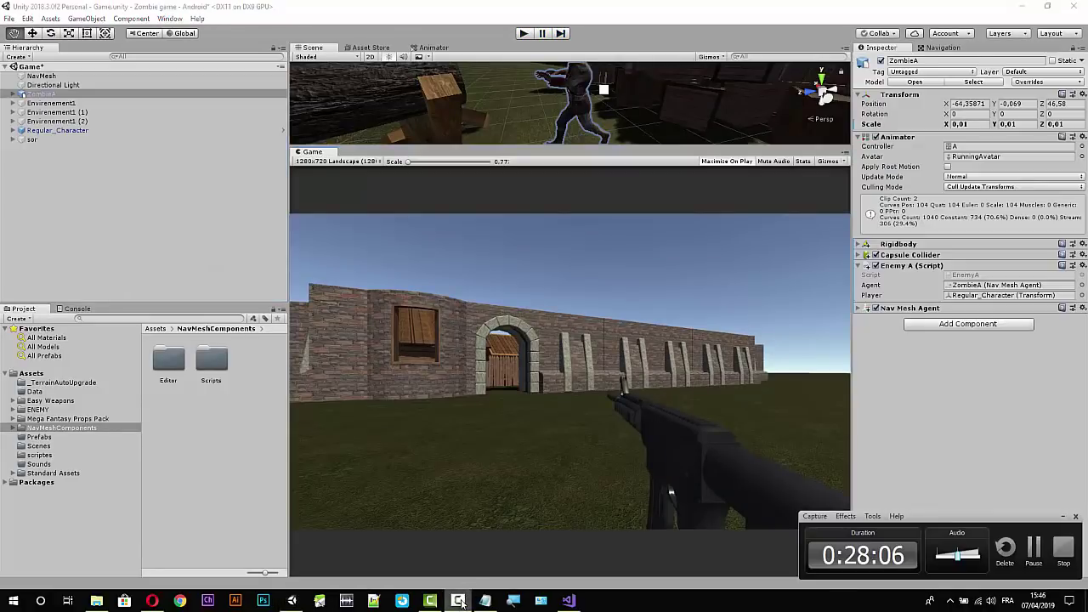
{"action": "left_click", "coordinate": [1033, 548]}
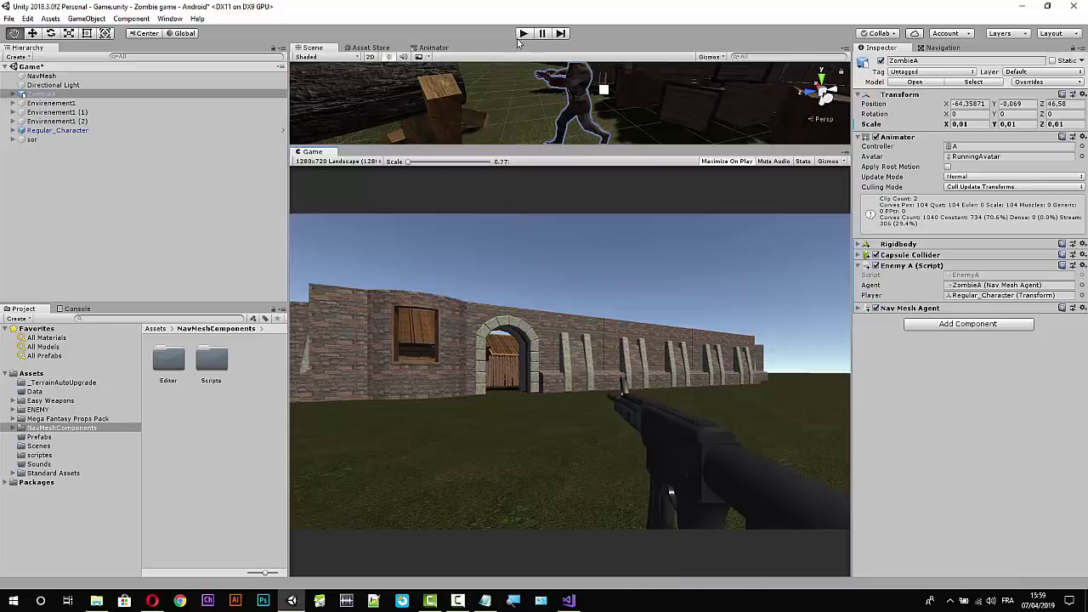
{"action": "left_click", "coordinate": [523, 34]}
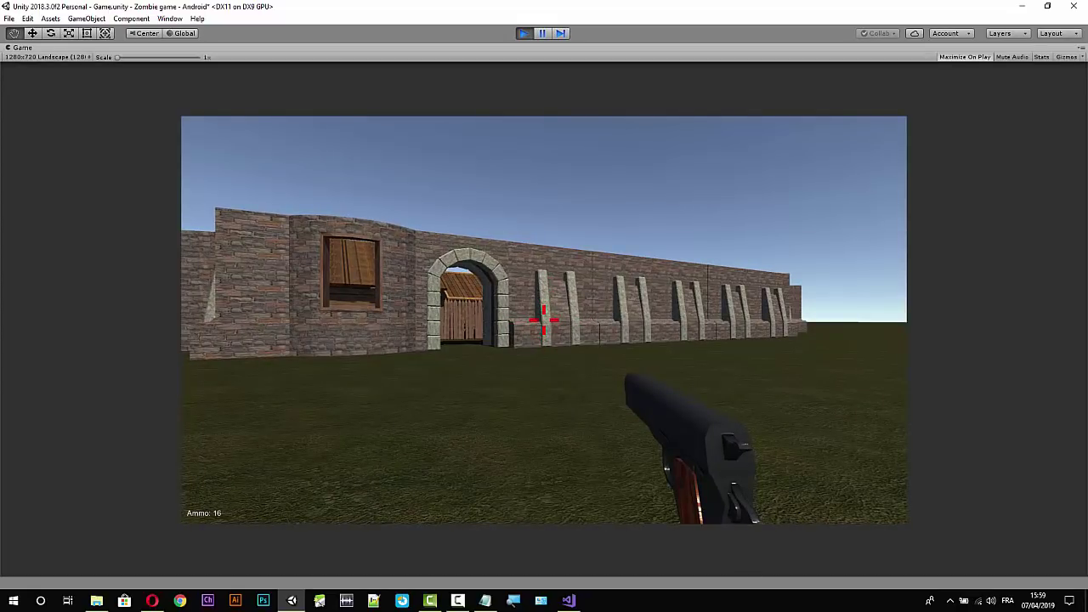
Shoot the zombie coming through the arch, back away to confirm it stays down, then stop.
{"action": "key", "text": "w"}
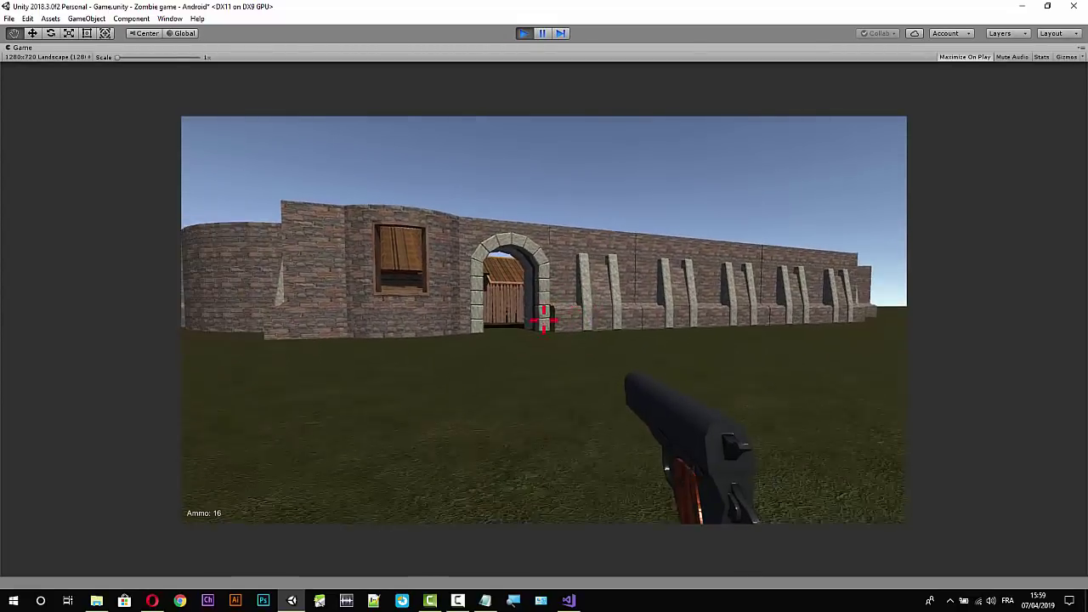
{"action": "key", "text": "s"}
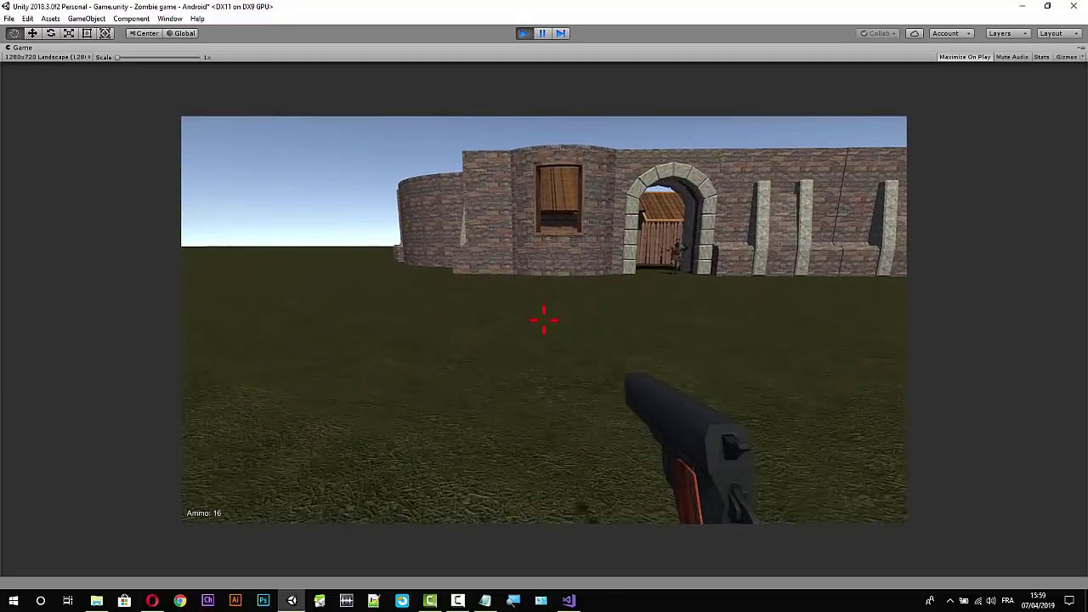
{"action": "key", "text": "w"}
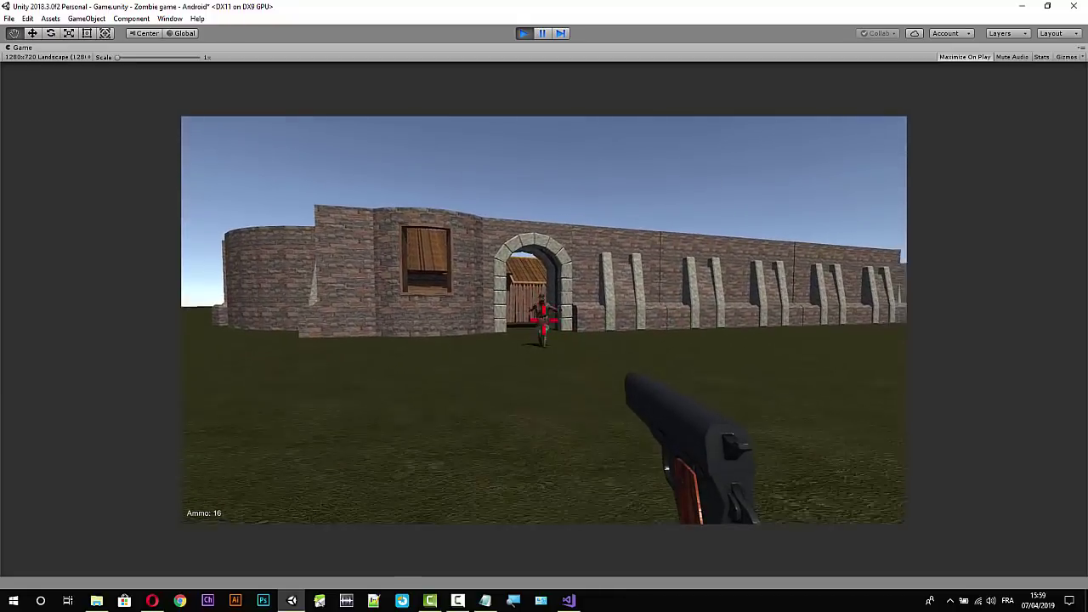
{"action": "left_click", "coordinate": [544, 319]}
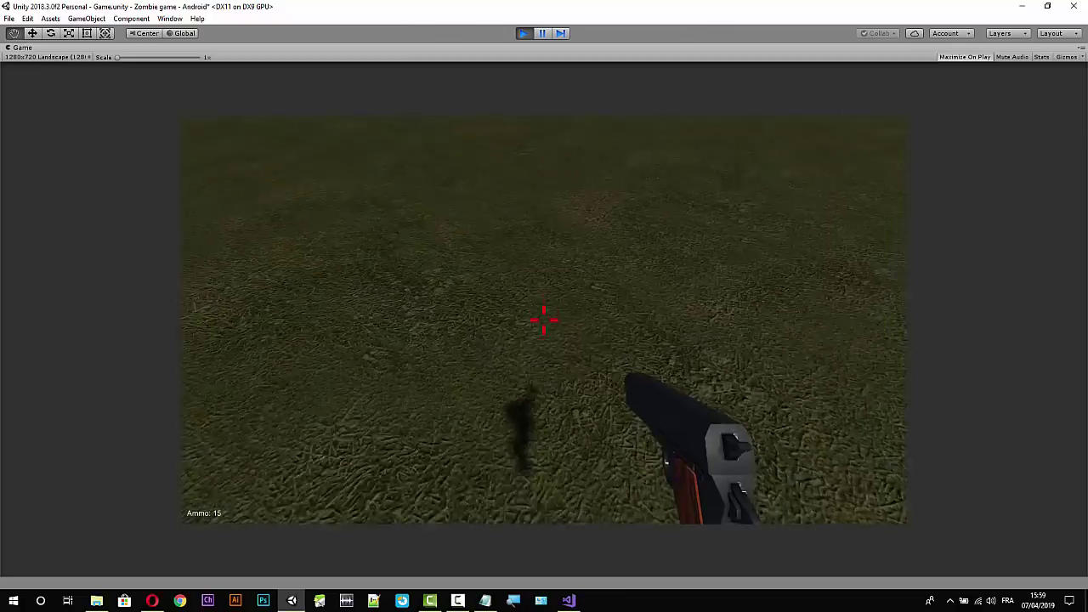
{"action": "key", "text": "s"}
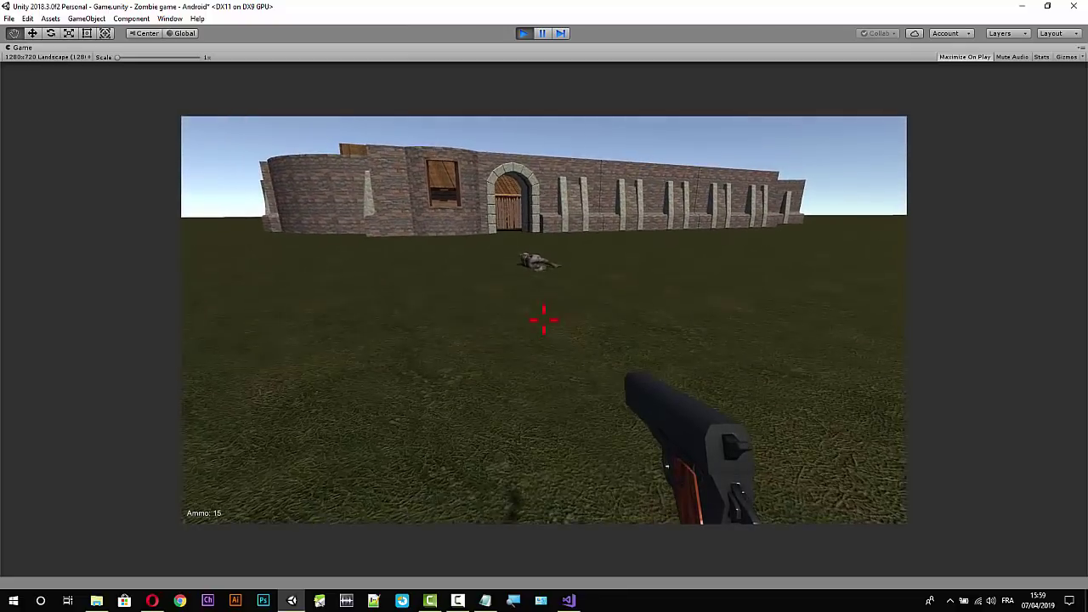
{"action": "key", "text": "s"}
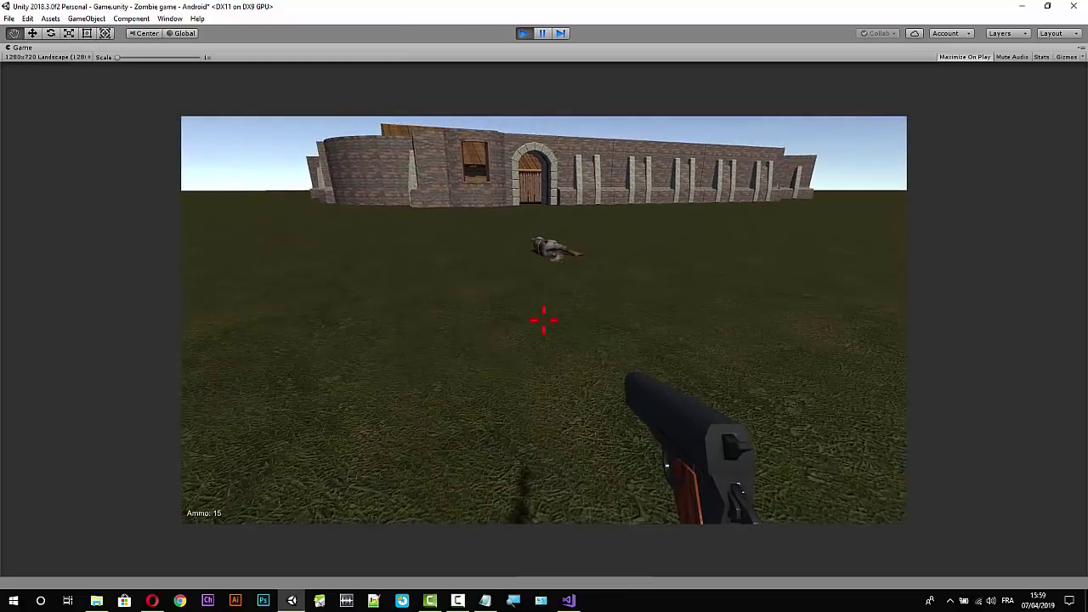
{"action": "key", "text": "s"}
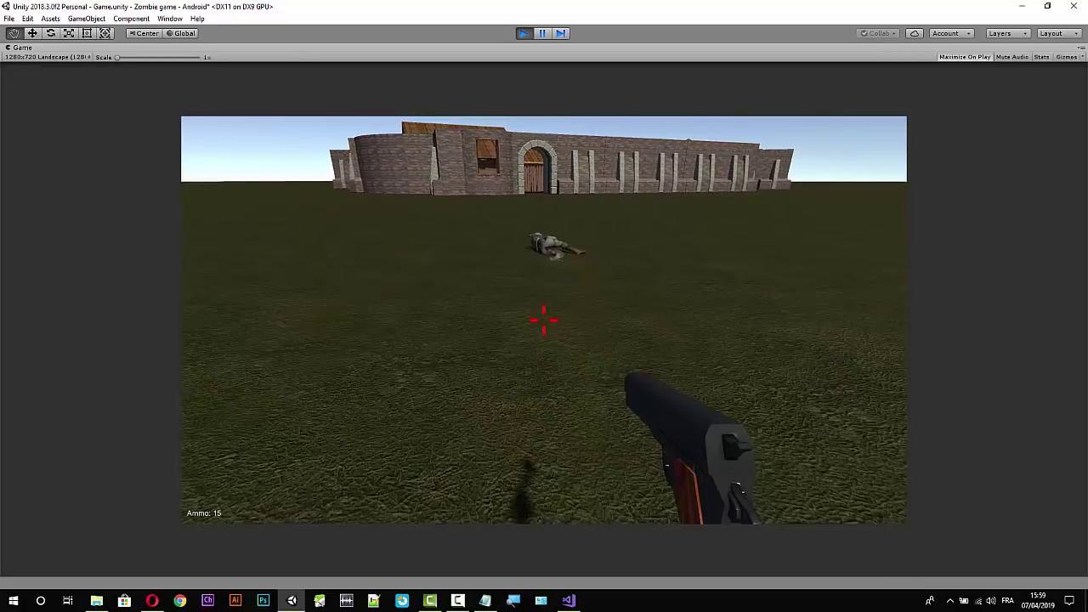
{"action": "key", "text": "s"}
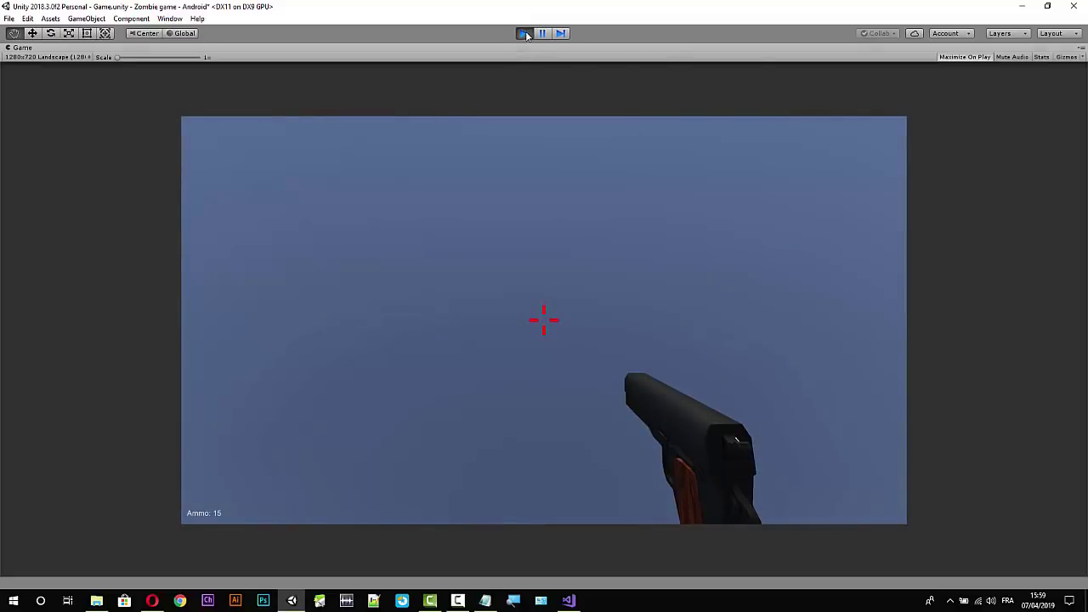
{"action": "left_click", "coordinate": [524, 34]}
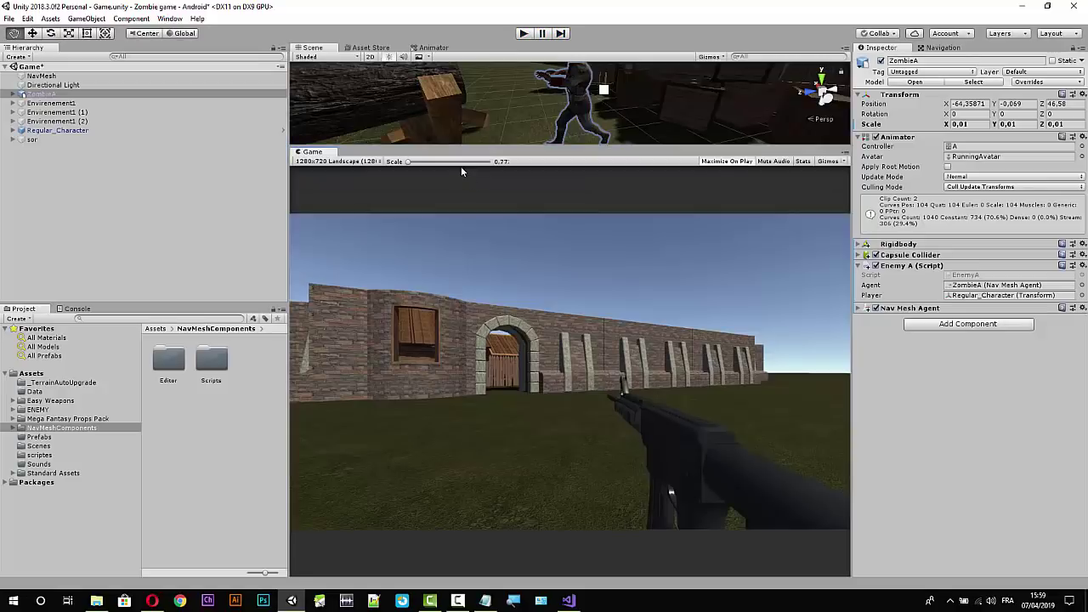
Add 'agent.speed = 0f;' inside EnemyA.cs's Hit tag check, save, and return to Unity.
{"action": "left_click", "coordinate": [568, 601]}
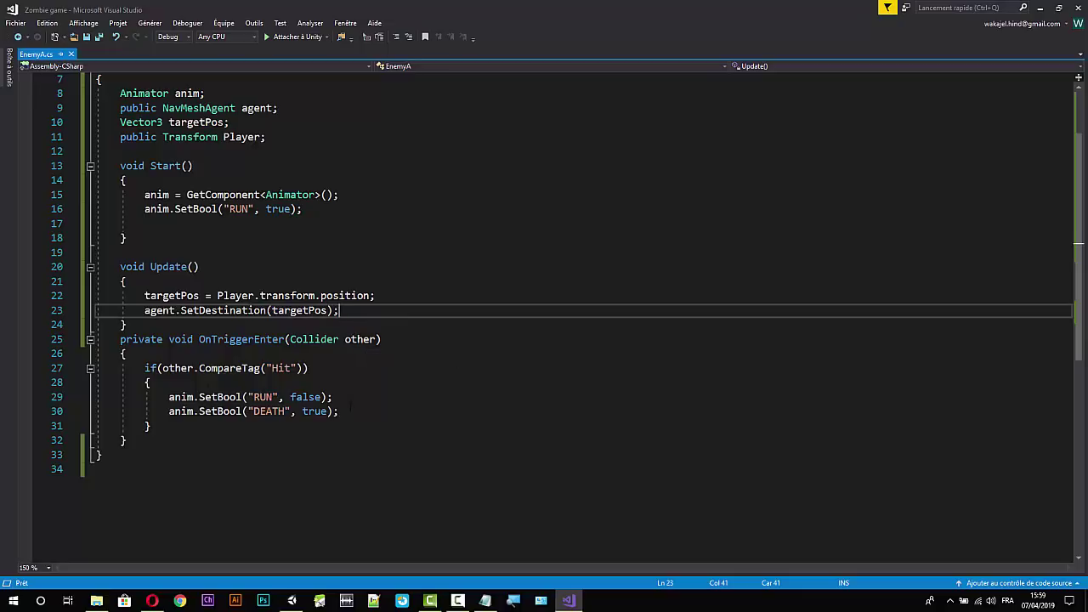
{"action": "left_click", "coordinate": [397, 388]}
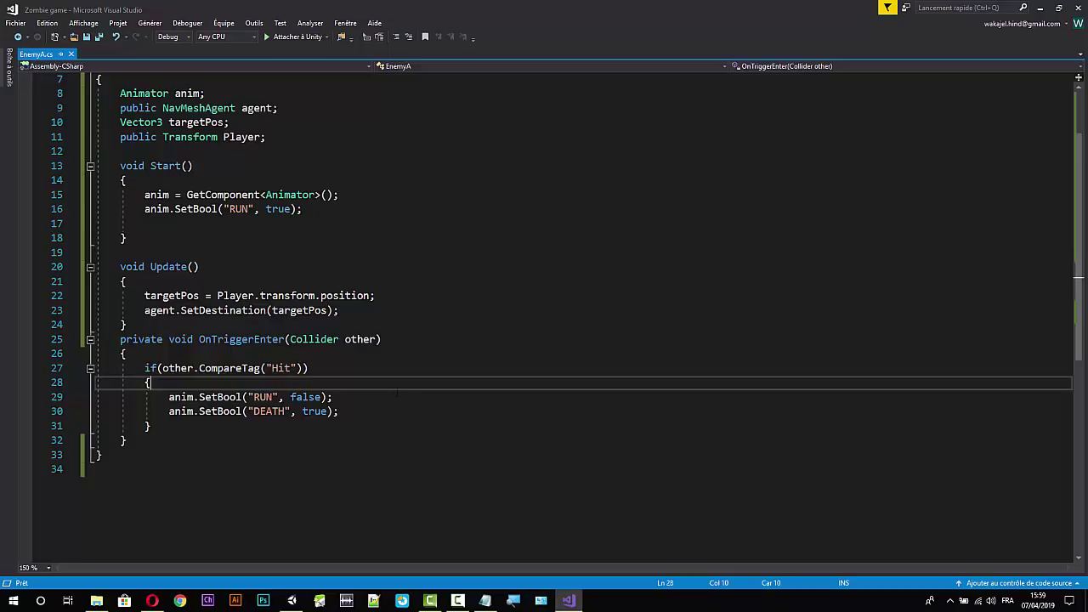
{"action": "key", "text": "Return"}
{"action": "type", "text": "a"}
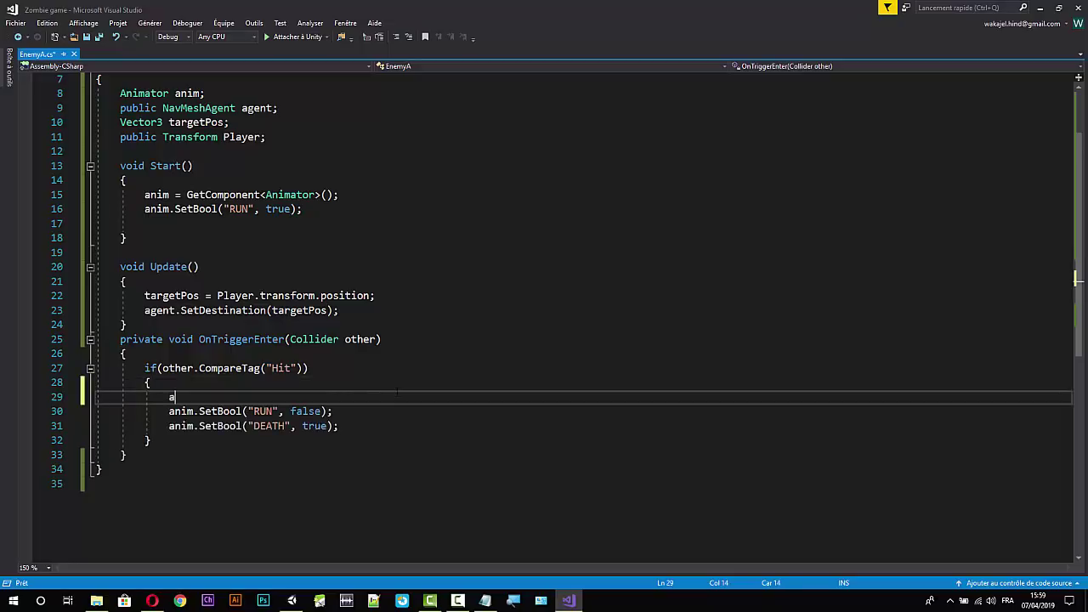
{"action": "type", "text": "gent"}
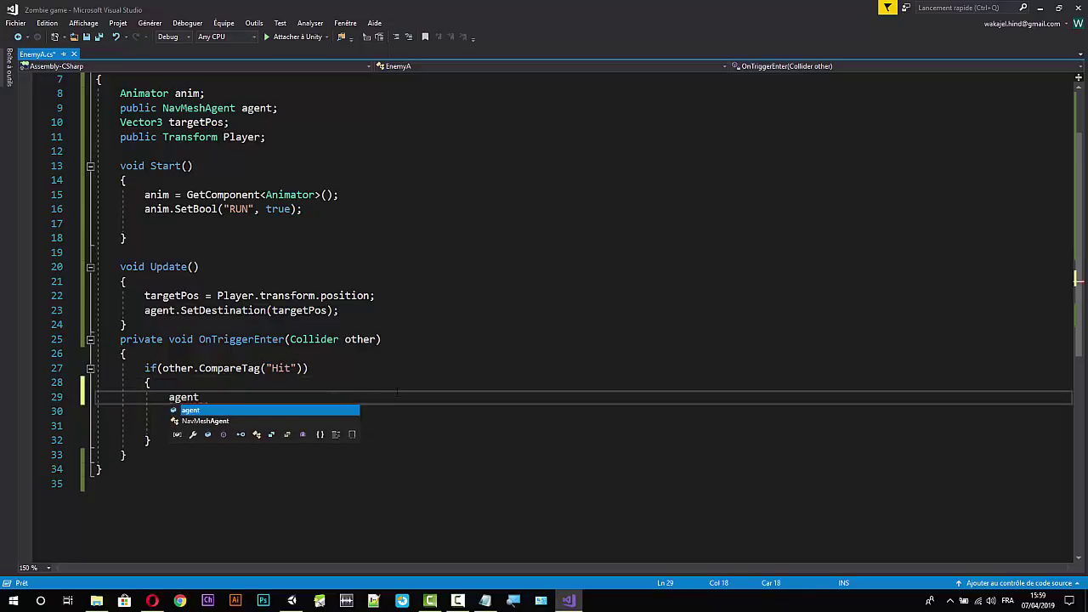
{"action": "type", "text": "."}
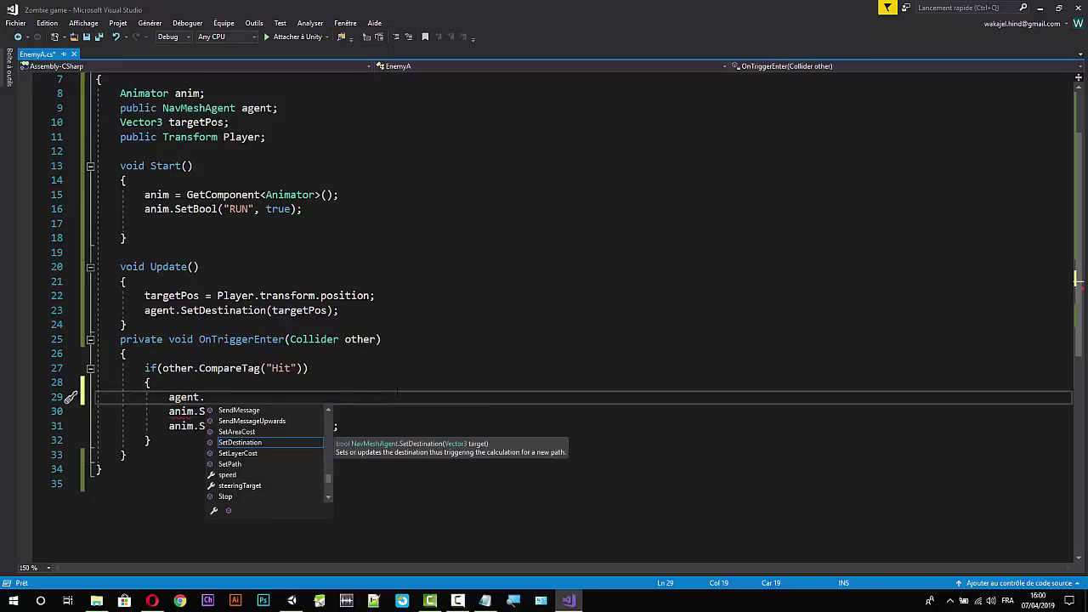
{"action": "key", "text": "Down"}
{"action": "key", "text": "Down"}
{"action": "key", "text": "Down"}
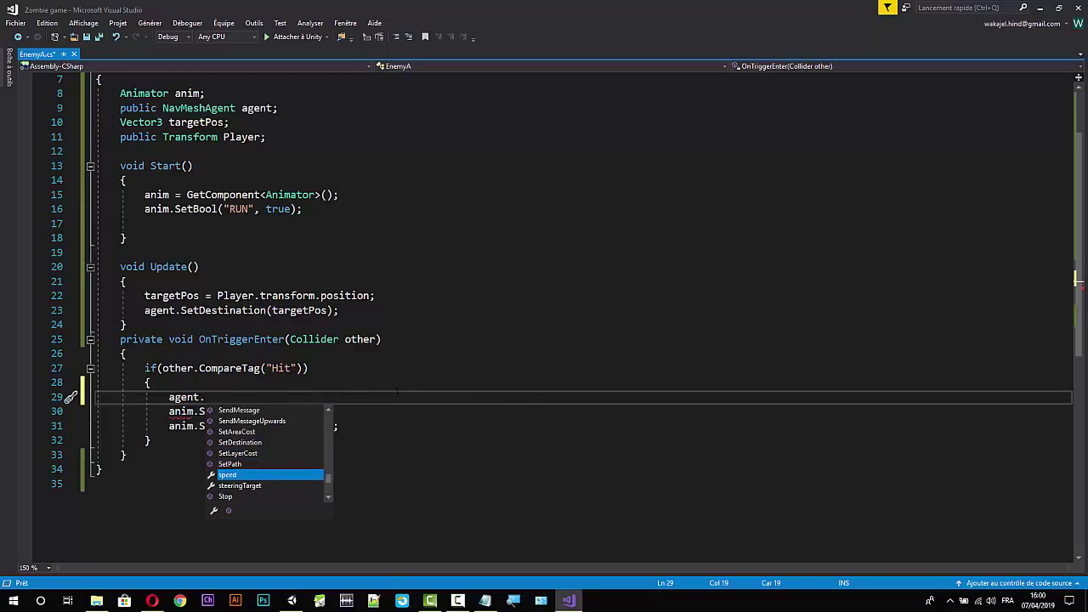
{"action": "key", "text": "Tab"}
{"action": "type", "text": "="}
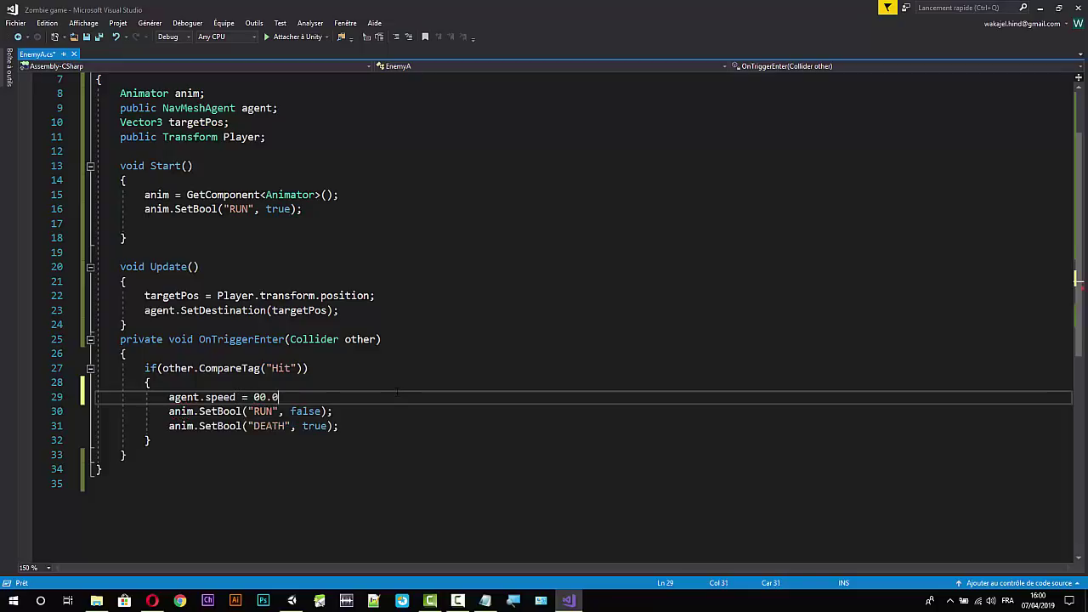
{"action": "key", "text": "BackSpace"}
{"action": "key", "text": "BackSpace"}
{"action": "type", "text": "f;"}
{"action": "key", "text": "ctrl+s"}
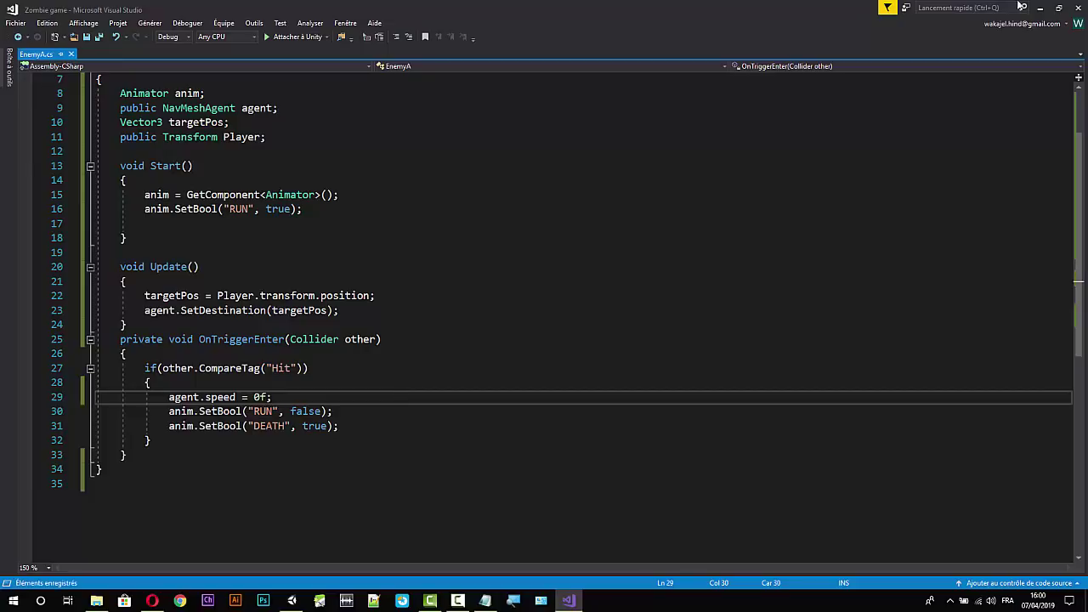
{"action": "left_click", "coordinate": [1039, 8]}
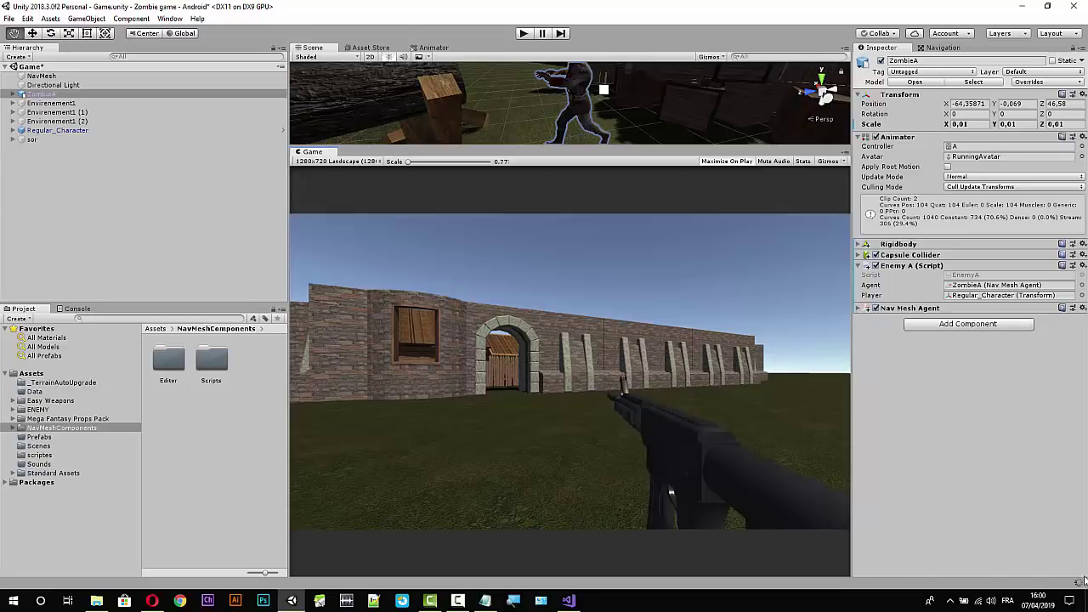
Expand the zombie's Nav Mesh Agent component in the Inspector and start Play mode.
{"action": "left_click", "coordinate": [858, 309]}
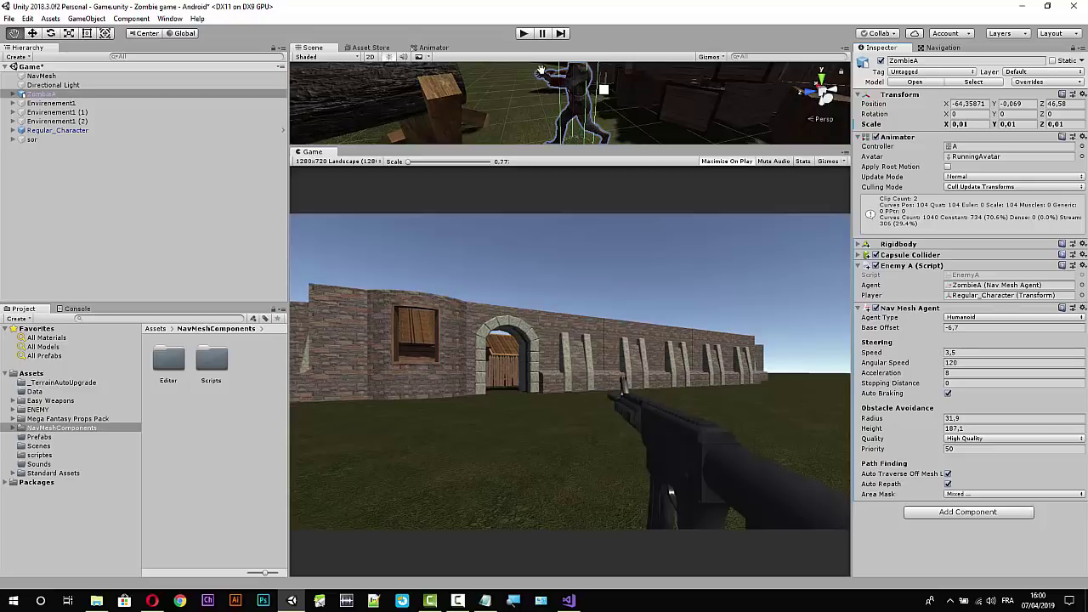
{"action": "left_click", "coordinate": [524, 34]}
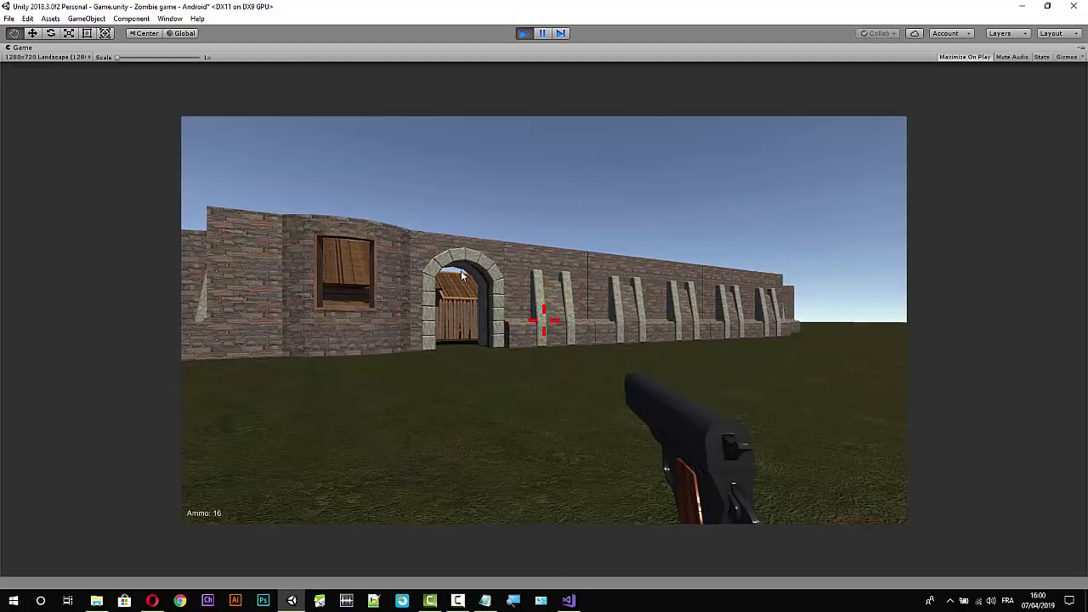
Back away from the wall and shoot the zombie standing in the archway.
{"action": "left_click", "coordinate": [461, 274]}
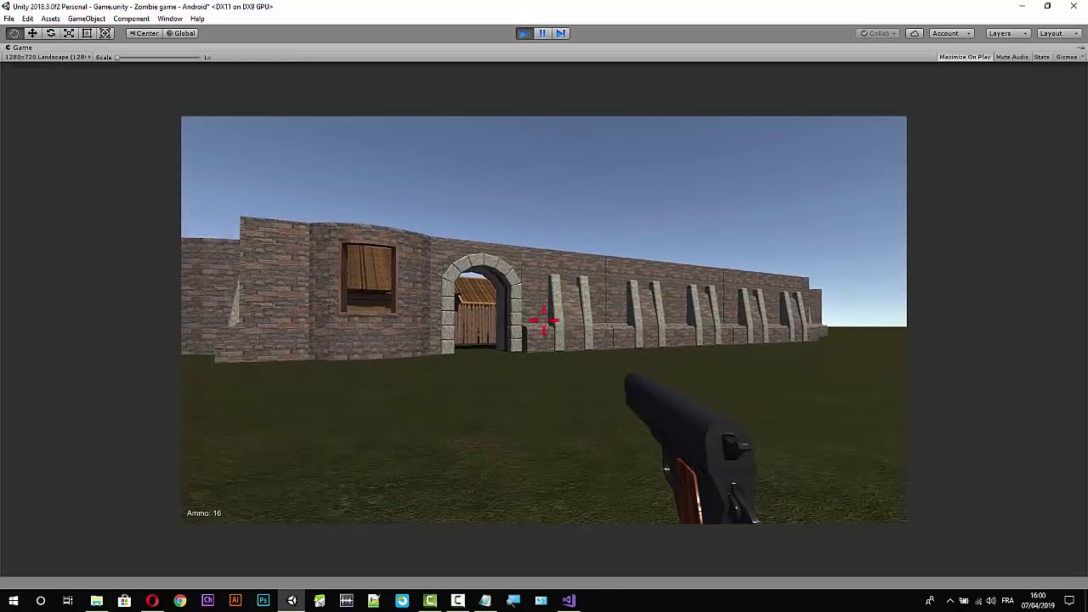
{"action": "key", "text": "s"}
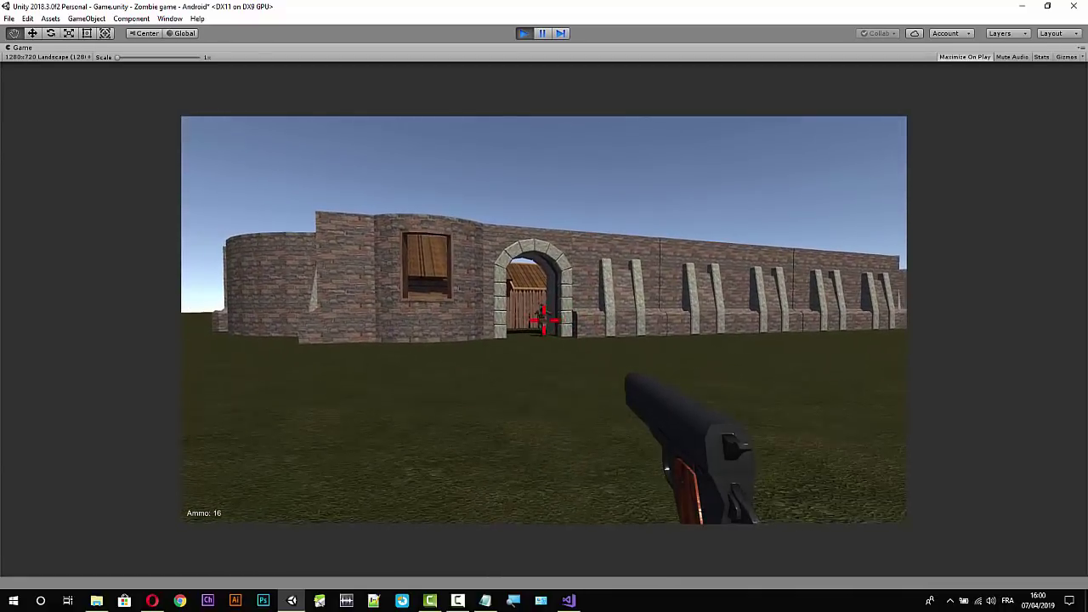
{"action": "left_click", "coordinate": [544, 319]}
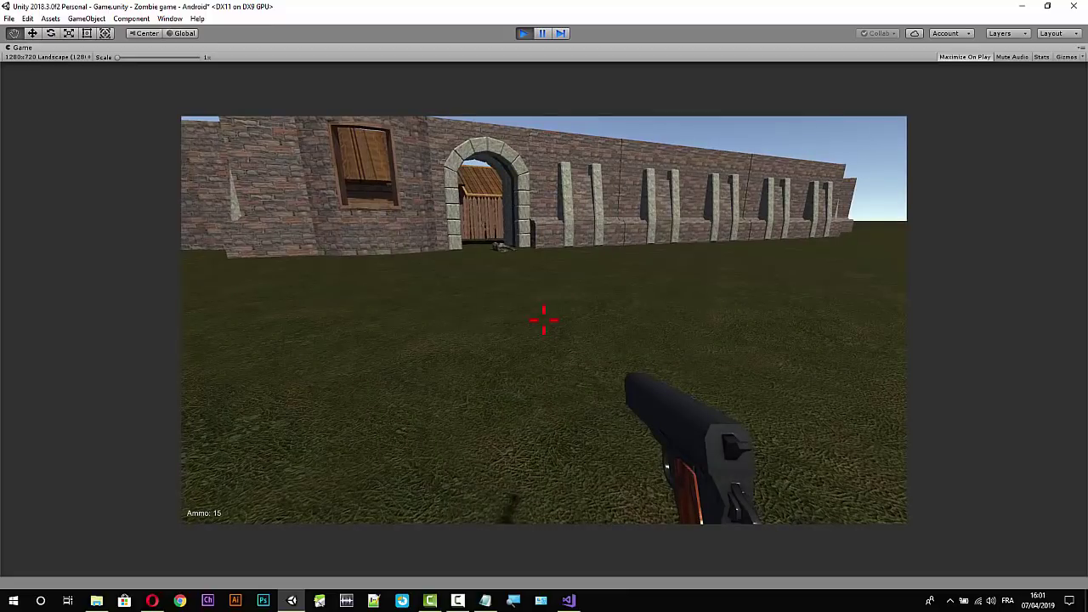
{"action": "key", "text": "space"}
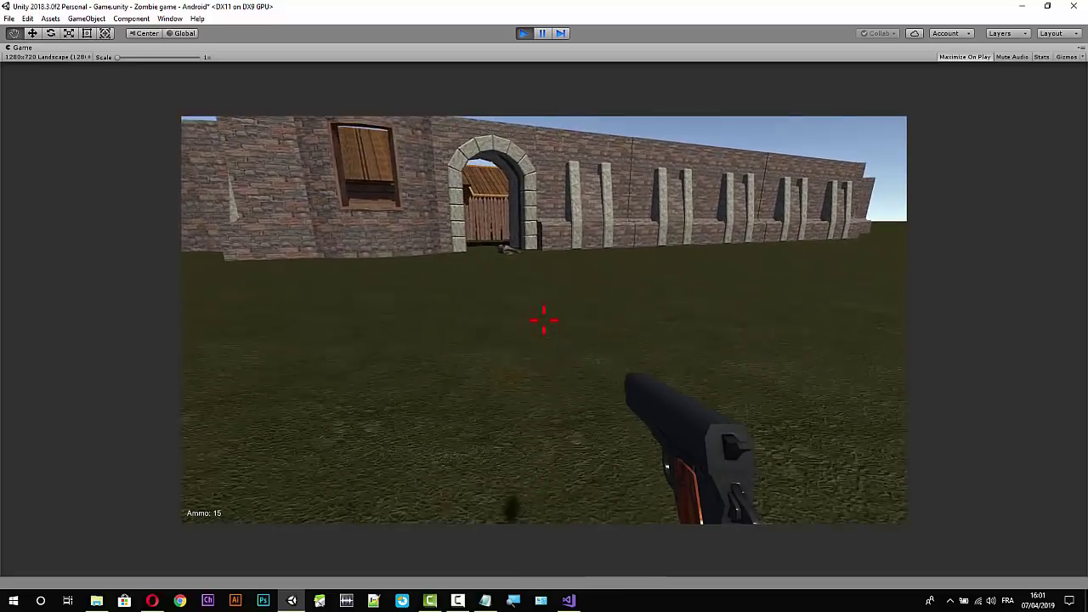
{"action": "key", "text": "s"}
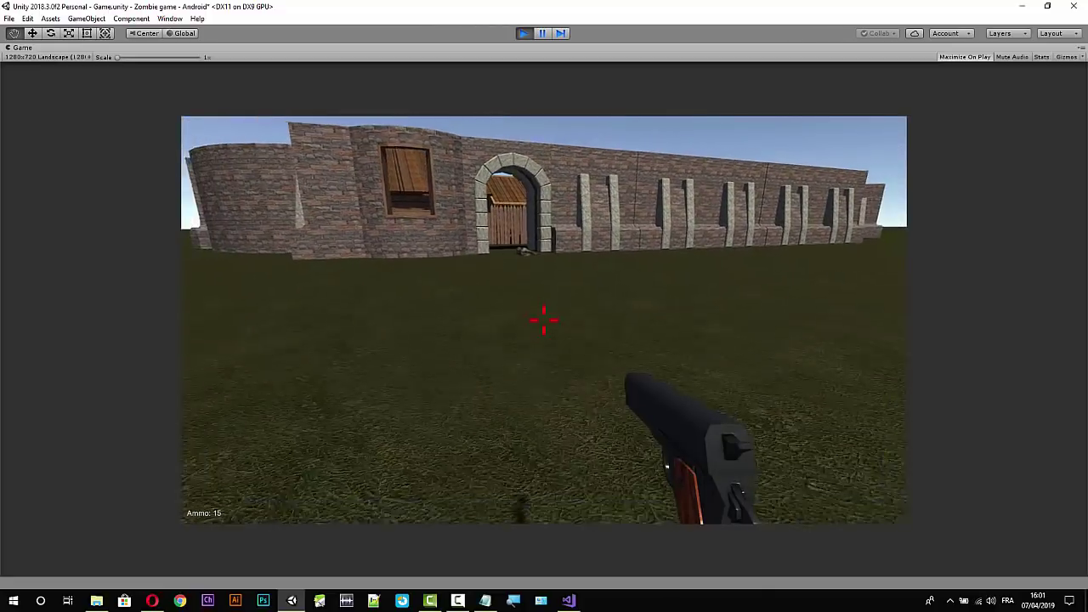
{"action": "key", "text": "s"}
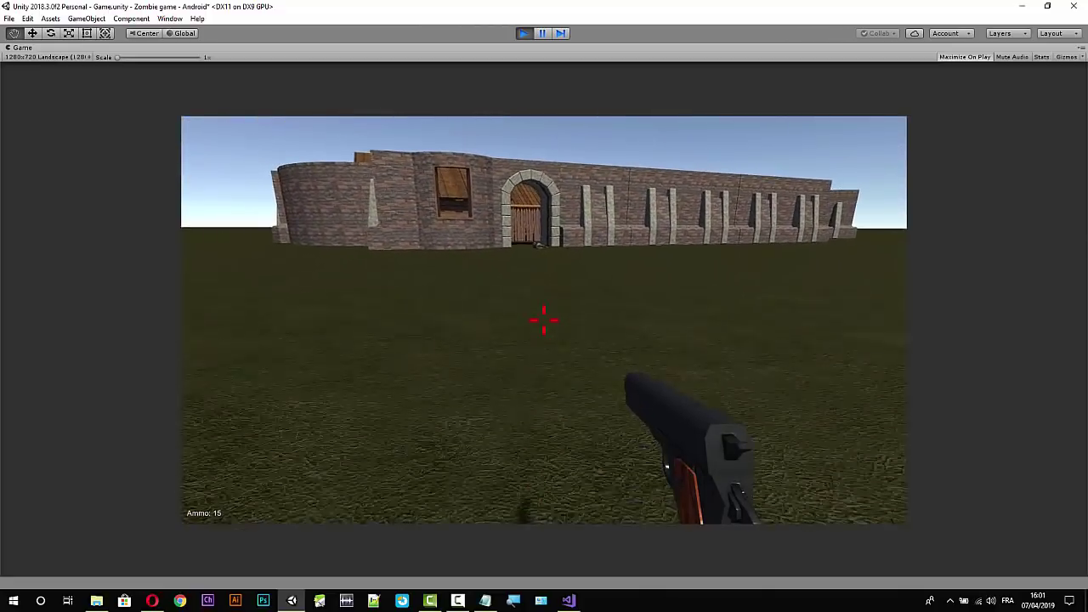
Walk through the archway to the fallen zombie and fire at it three more times.
{"action": "key", "text": "w"}
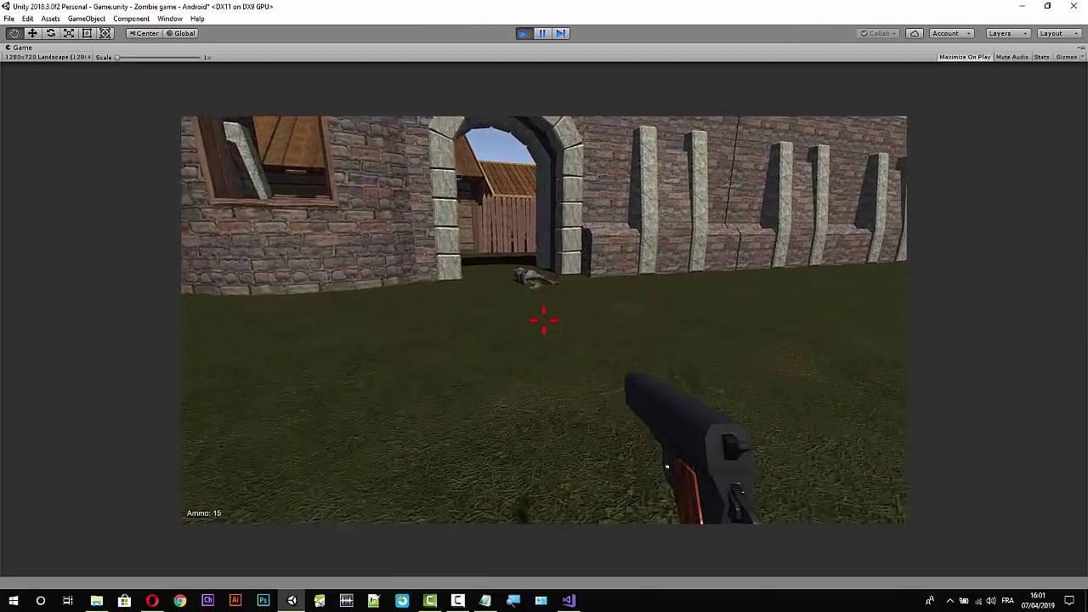
{"action": "key", "text": "w"}
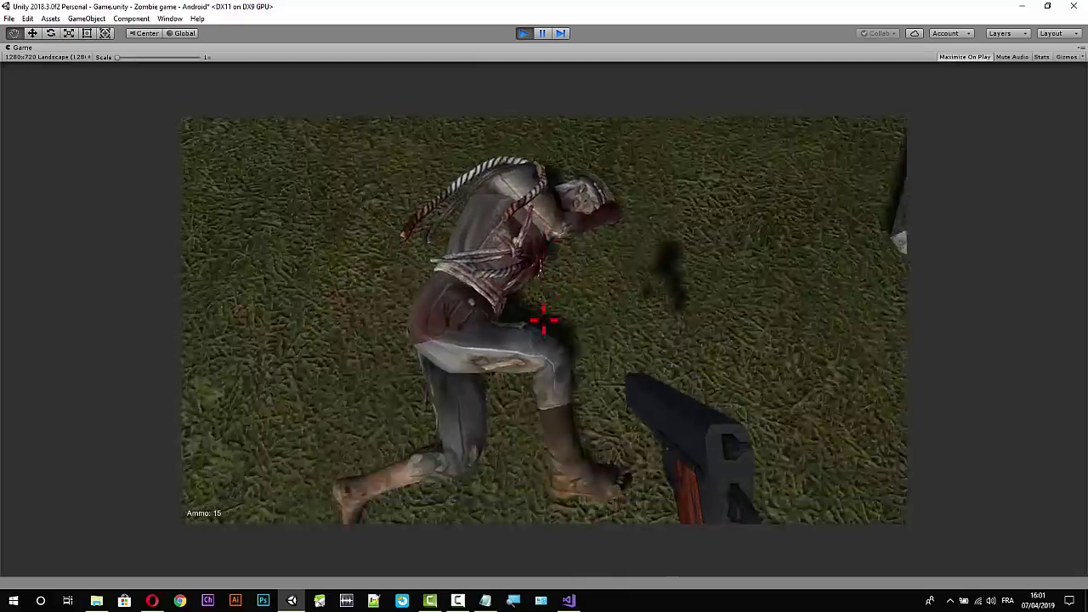
{"action": "left_click", "coordinate": [544, 319]}
{"action": "left_click", "coordinate": [545, 319]}
{"action": "left_click", "coordinate": [544, 319]}
{"action": "left_click", "coordinate": [544, 318]}
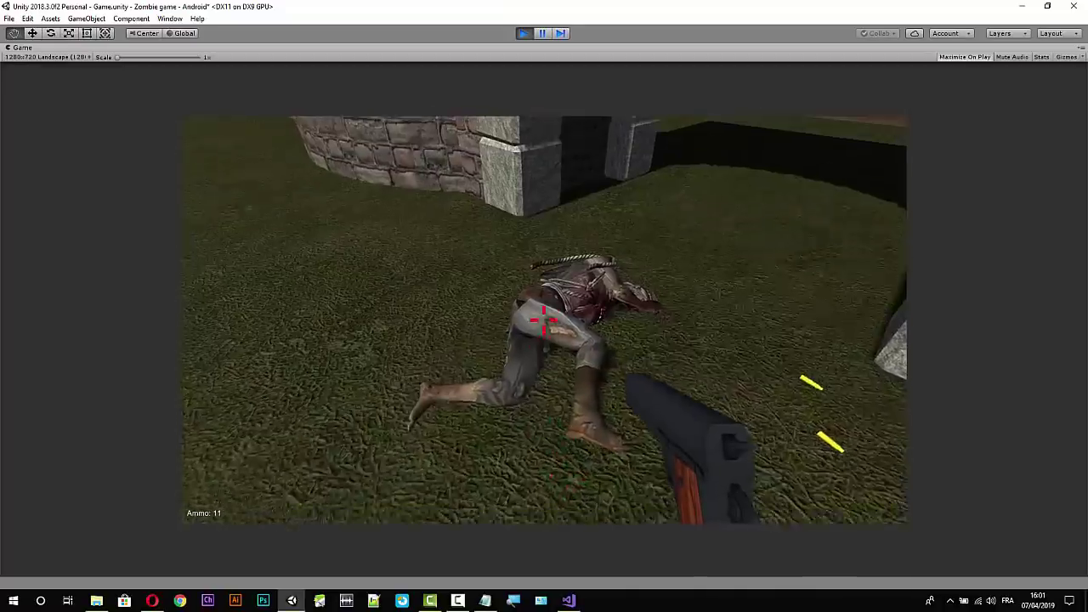
Back away from the zombie, release the game's mouse control, and stop Play mode.
{"action": "key", "text": "s"}
{"action": "key", "text": "Escape"}
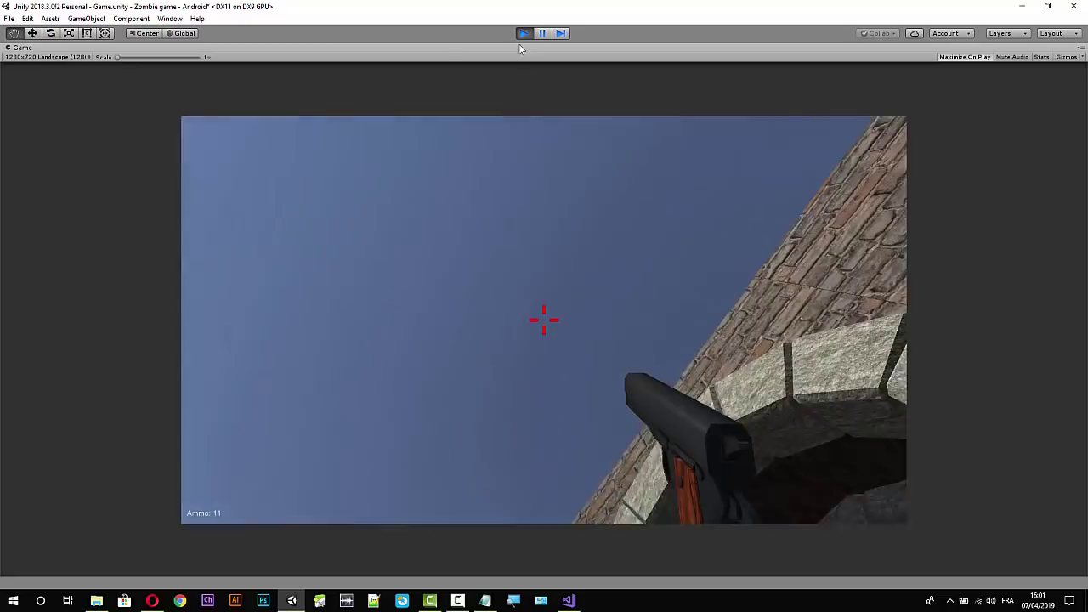
{"action": "left_click", "coordinate": [523, 33]}
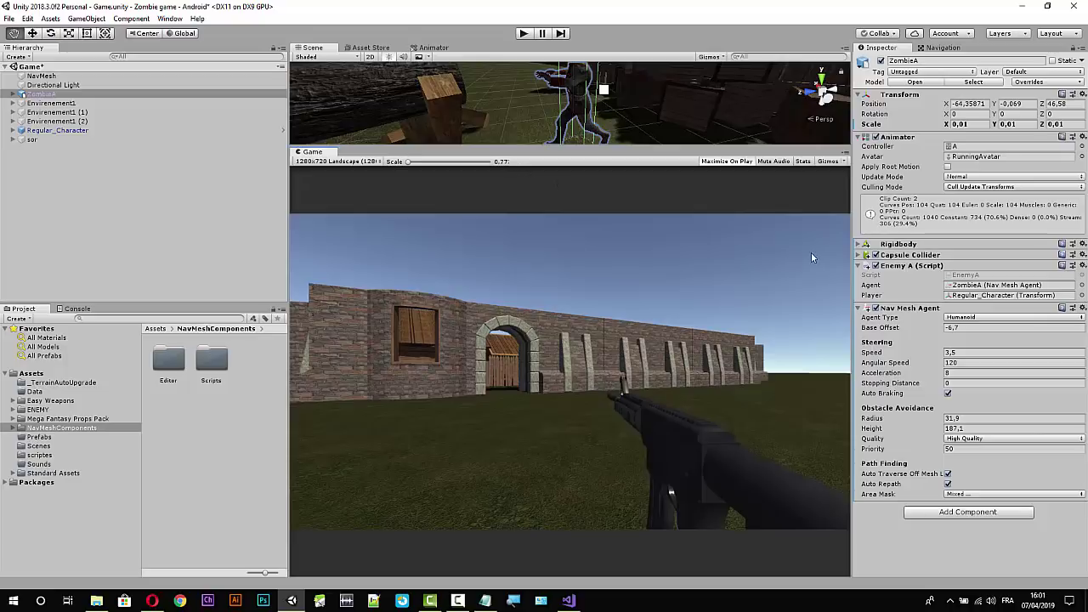
Collapse the Enemy A script component and enlarge and zoom out the Scene view.
{"action": "left_click", "coordinate": [858, 266]}
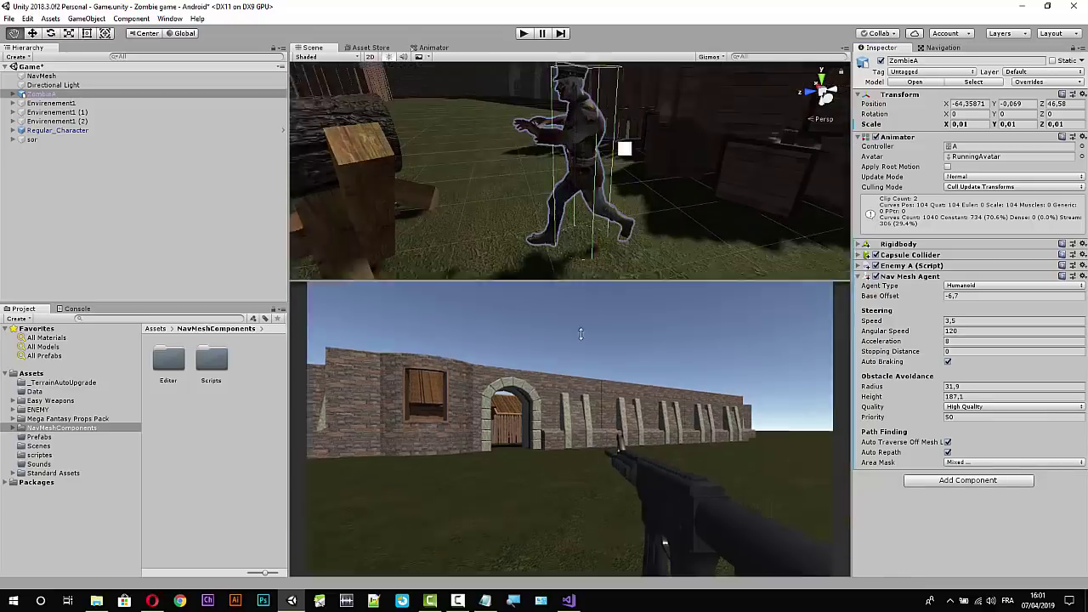
{"action": "left_click_drag", "start_coordinate": [545, 147], "coordinate": [545, 378]}
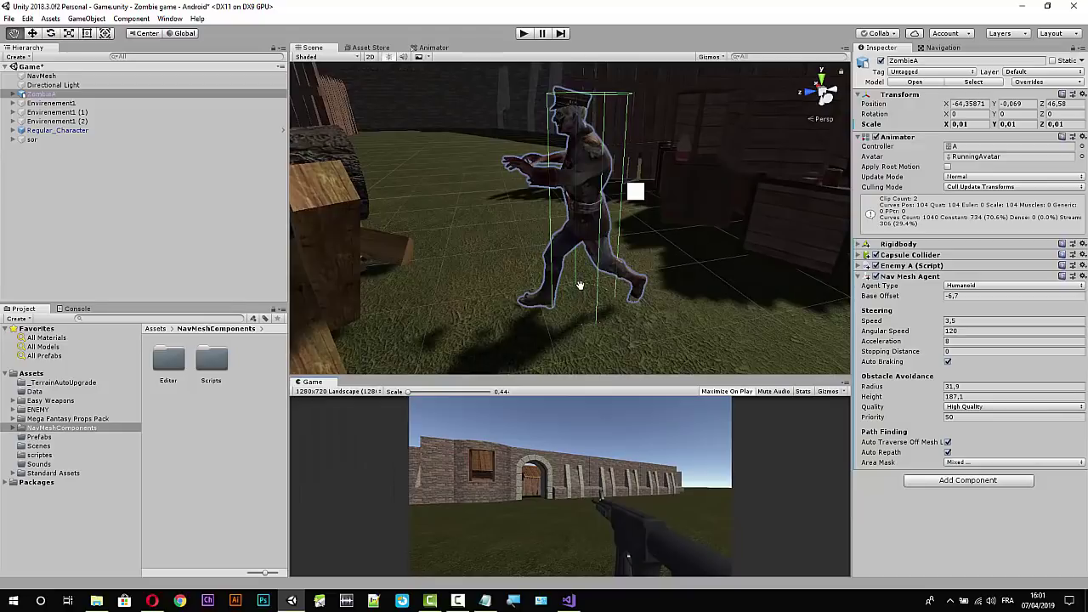
{"action": "left_click_drag", "start_coordinate": [571, 314], "coordinate": [566, 315]}
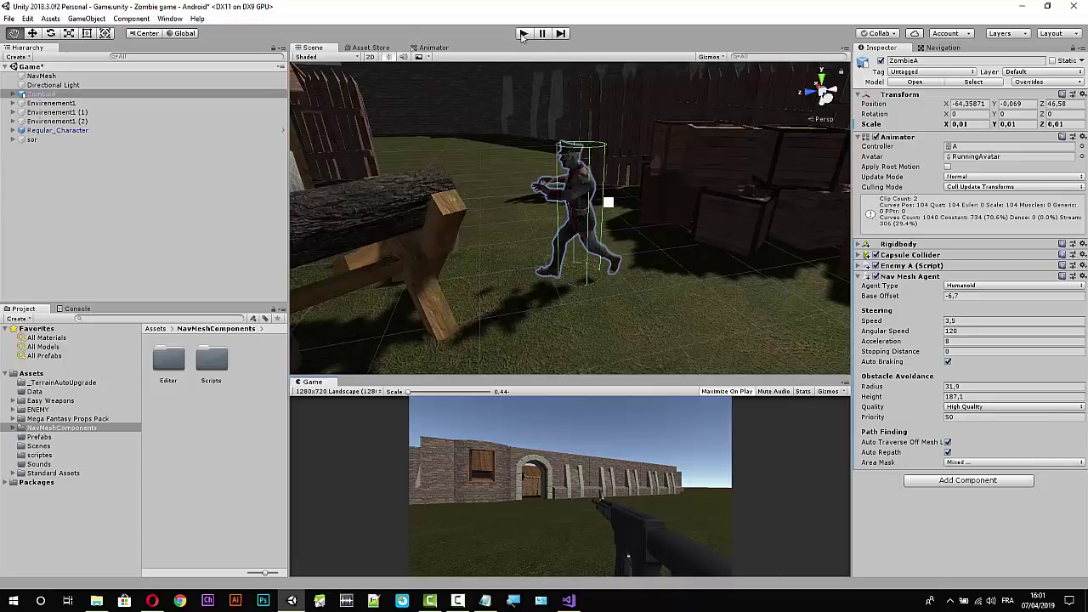
{"action": "left_click_drag", "start_coordinate": [598, 378], "coordinate": [599, 411]}
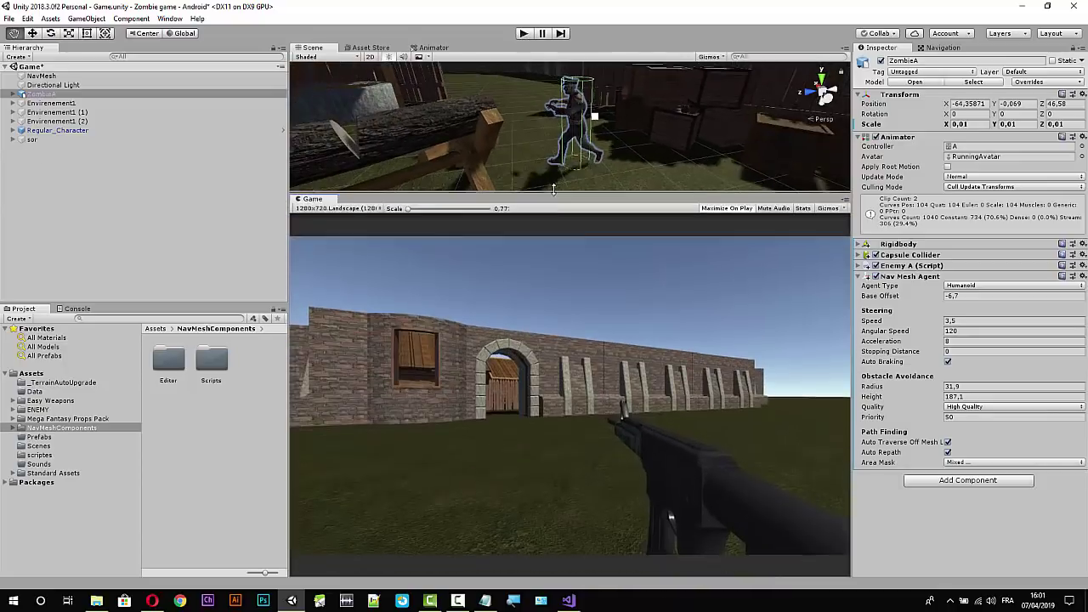
{"action": "scroll", "coordinate": [610, 289], "scroll_direction": "down", "scroll_amount": 5}
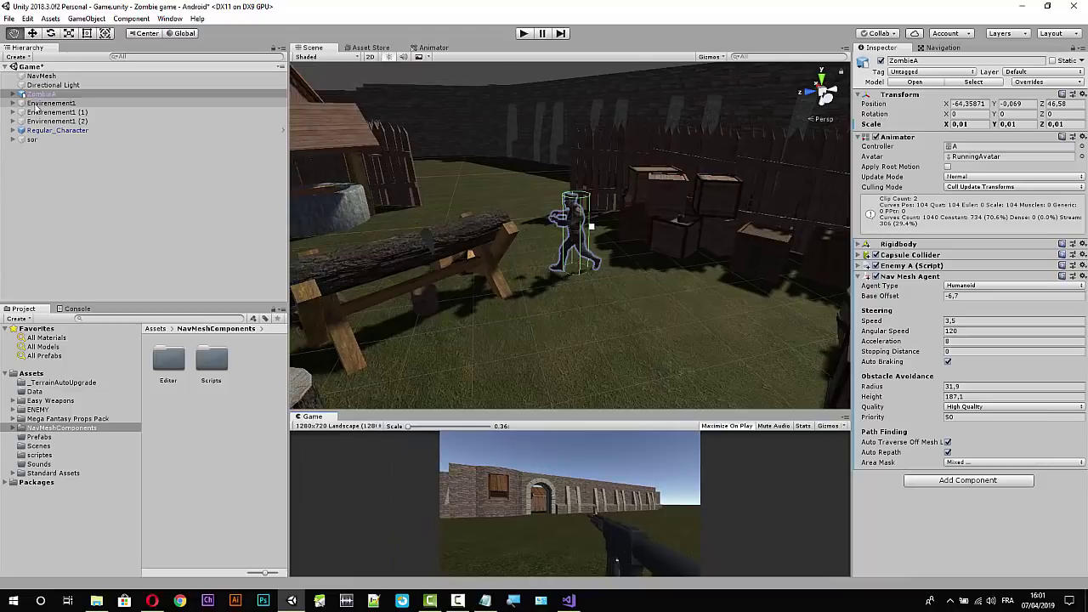
Expand the Envirenement1 group and select its Boxes (5) object.
{"action": "left_click", "coordinate": [12, 103]}
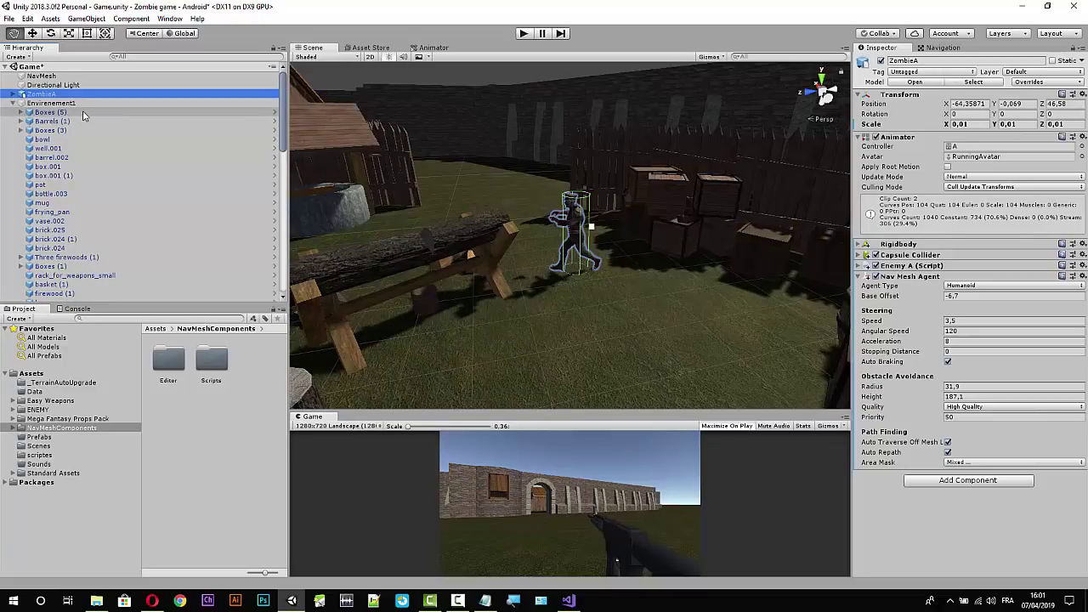
{"action": "left_click", "coordinate": [84, 112]}
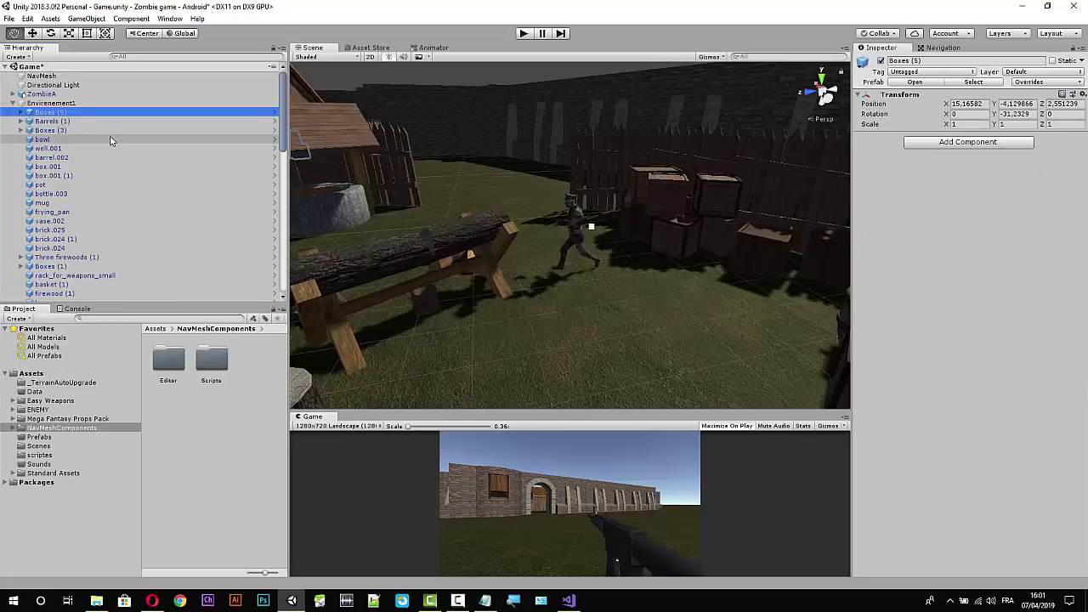
{"action": "scroll", "coordinate": [111, 140], "scroll_direction": "down", "scroll_amount": 3}
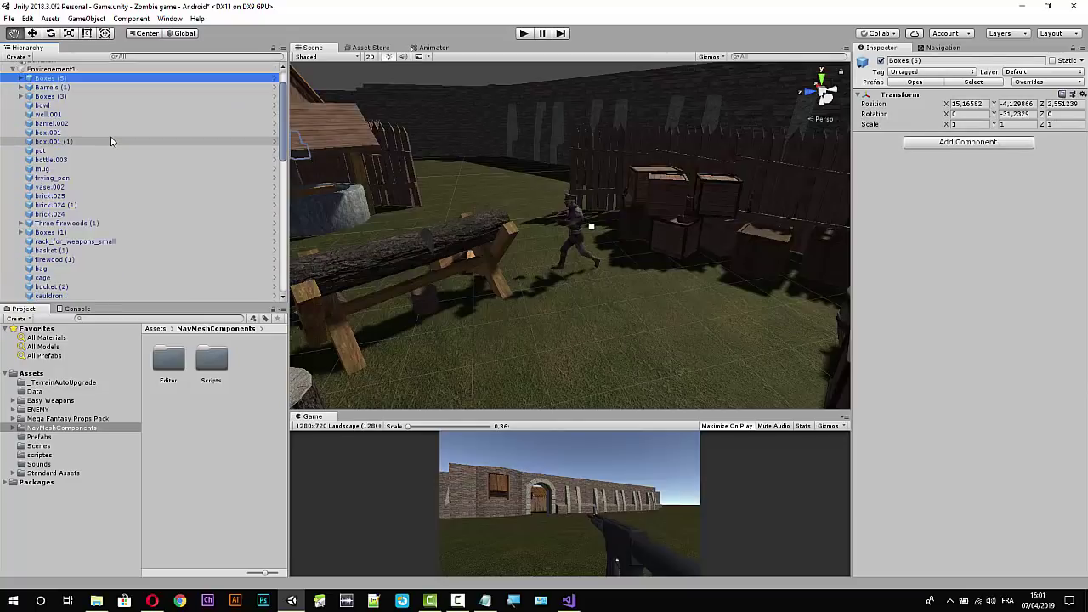
{"action": "scroll", "coordinate": [112, 142], "scroll_direction": "down", "scroll_amount": 3}
{"action": "scroll", "coordinate": [115, 145], "scroll_direction": "down", "scroll_amount": 3}
{"action": "scroll", "coordinate": [117, 147], "scroll_direction": "down", "scroll_amount": 3}
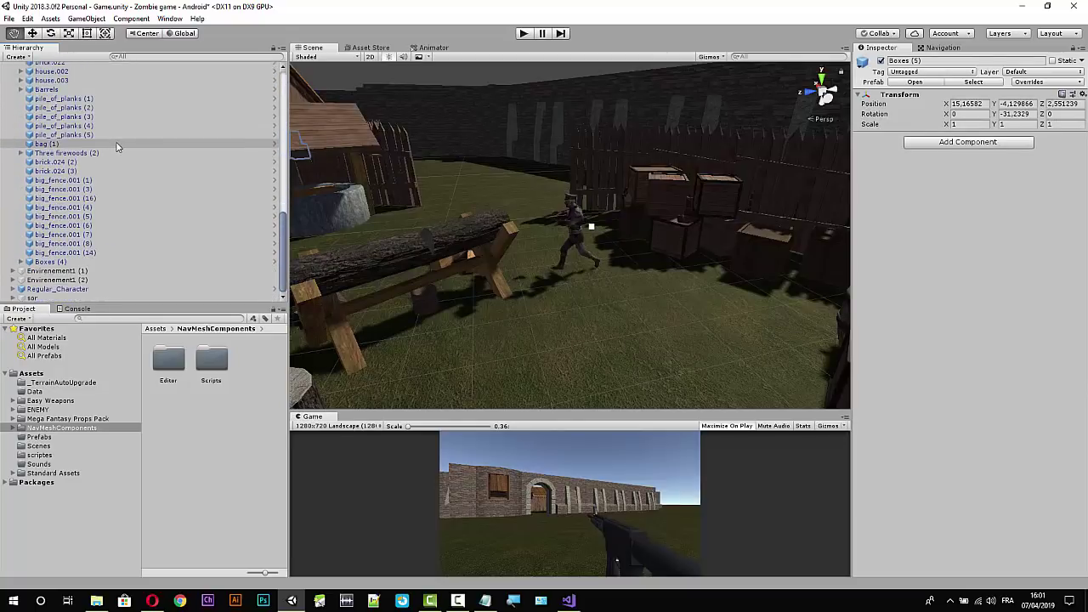
{"action": "scroll", "coordinate": [28, 141], "scroll_direction": "up", "scroll_amount": 3}
{"action": "scroll", "coordinate": [26, 140], "scroll_direction": "up", "scroll_amount": 5}
{"action": "scroll", "coordinate": [25, 140], "scroll_direction": "up", "scroll_amount": 5}
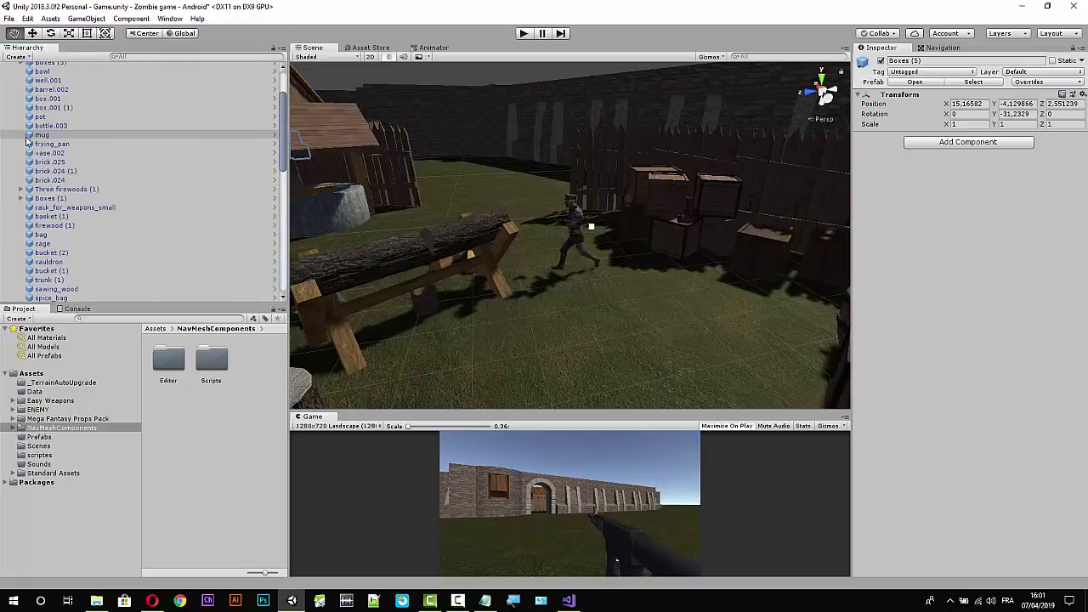
{"action": "scroll", "coordinate": [26, 141], "scroll_direction": "up", "scroll_amount": 3}
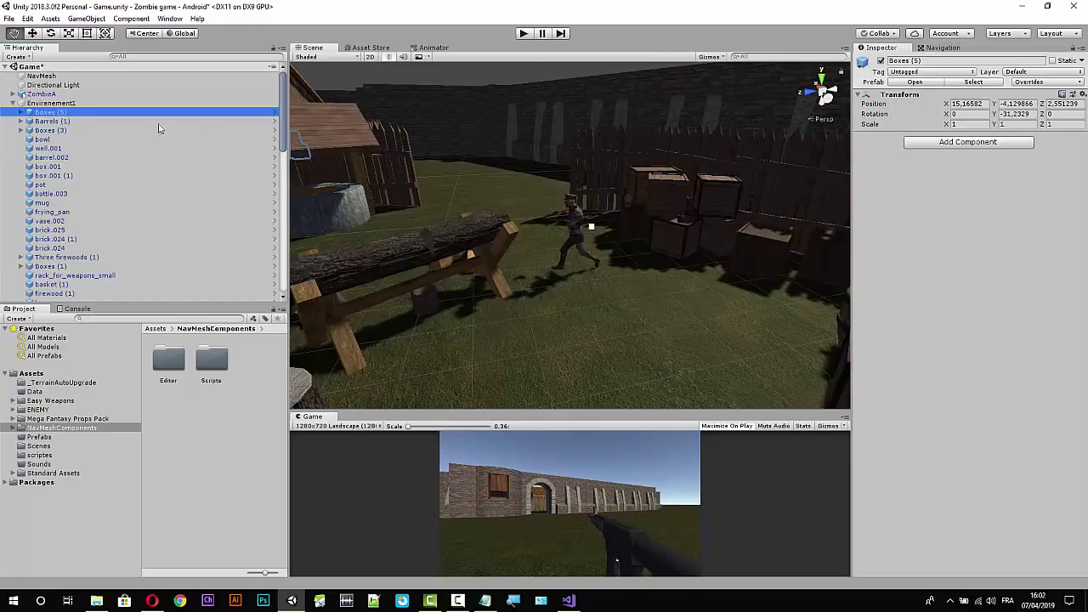
Create a new tag named Khachab in the tag list, then reselect Boxes (5).
{"action": "left_click", "coordinate": [943, 74]}
{"action": "left_click", "coordinate": [927, 263]}
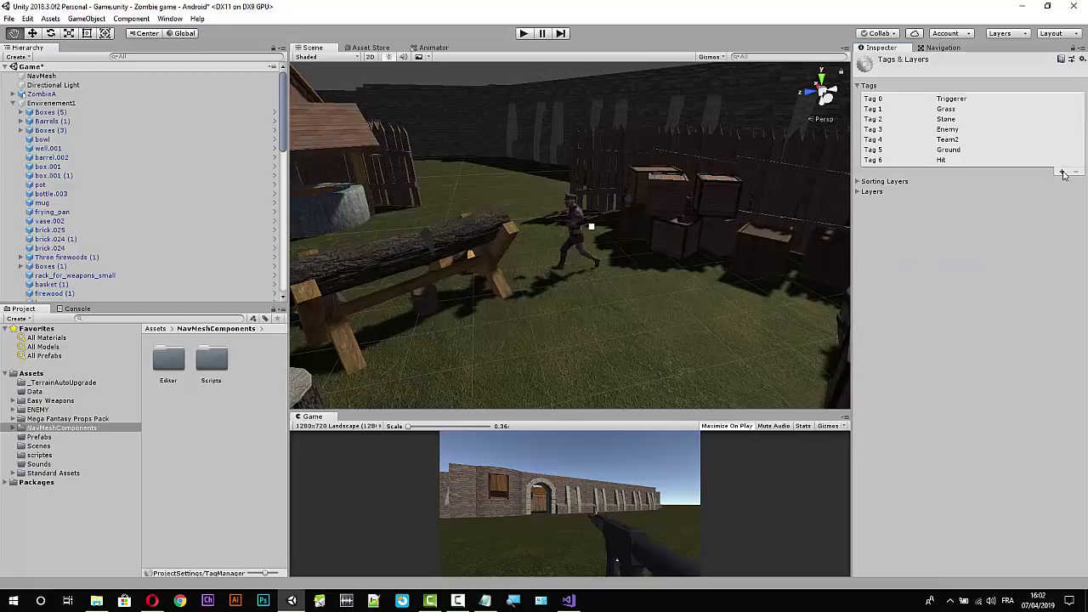
{"action": "left_click", "coordinate": [1063, 172]}
{"action": "type", "text": "Khachab"}
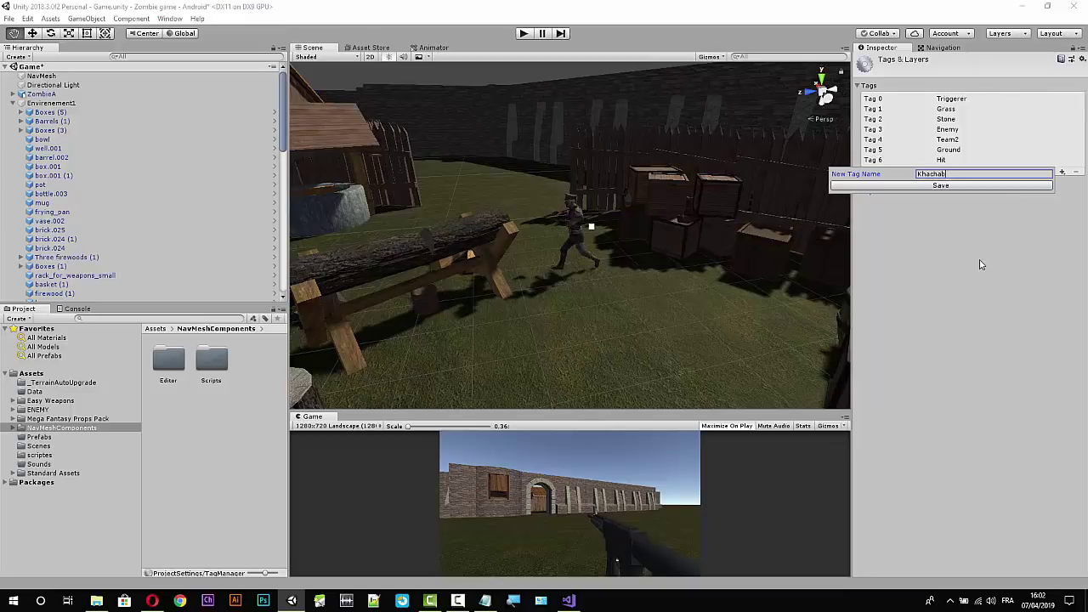
{"action": "key", "text": "Return"}
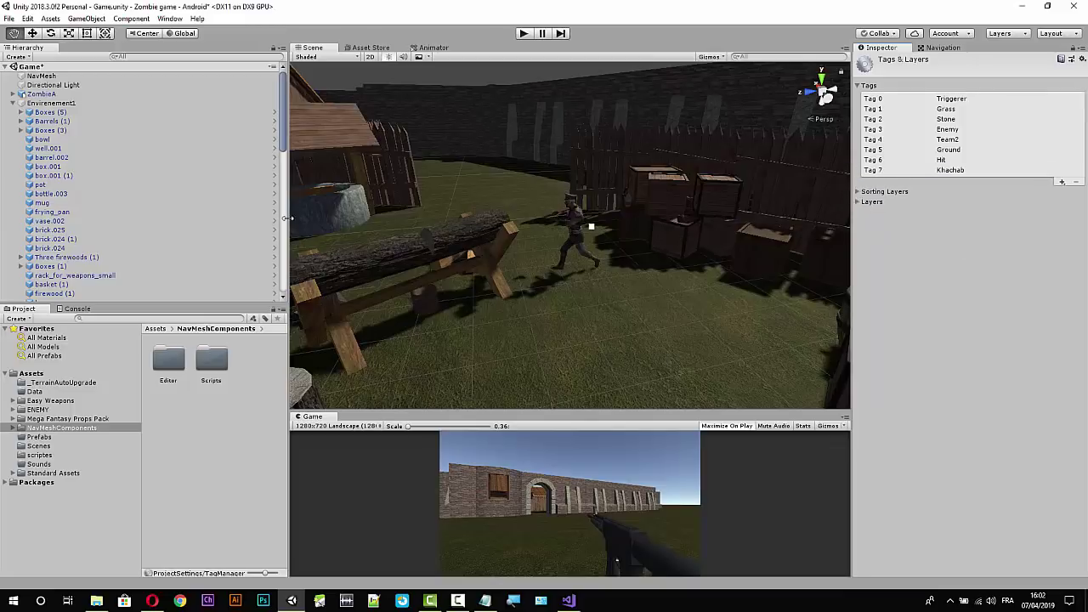
{"action": "left_click", "coordinate": [51, 112]}
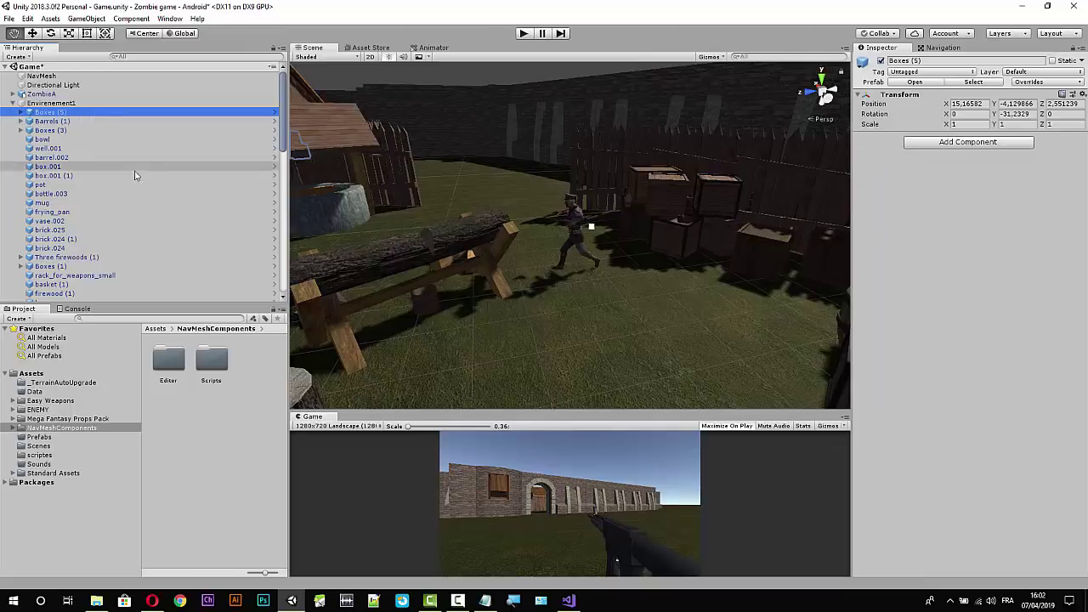
Select the Envirenement1 objects from Boxes (5) down to Boxes (4) and tag them Khachab.
{"action": "scroll", "coordinate": [146, 184], "scroll_direction": "down", "scroll_amount": 5}
{"action": "scroll", "coordinate": [166, 183], "scroll_direction": "down", "scroll_amount": 5}
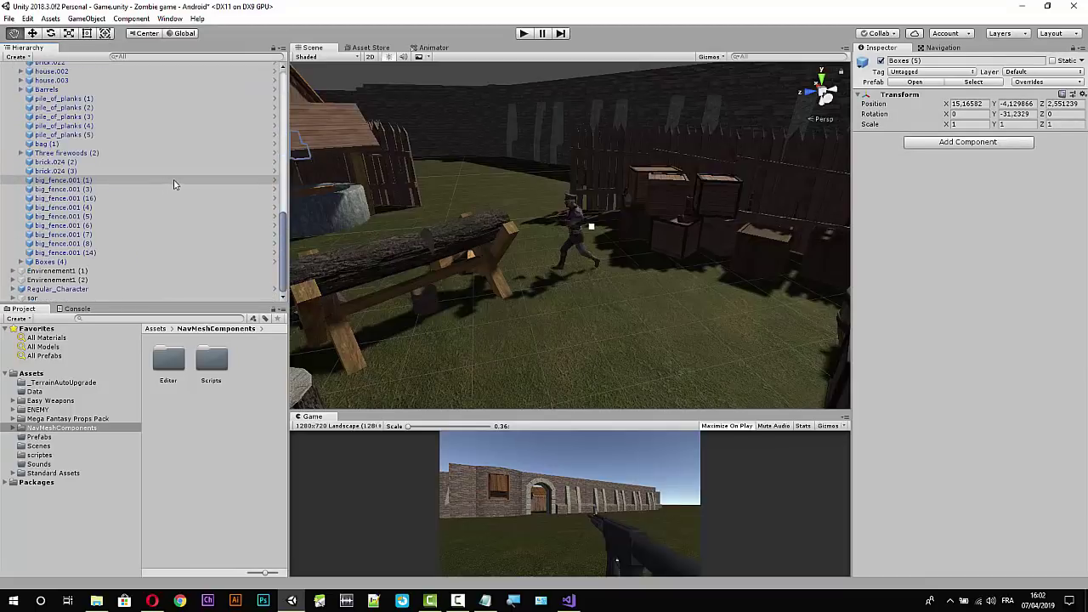
{"action": "left_click", "coordinate": [60, 262], "text": "shift"}
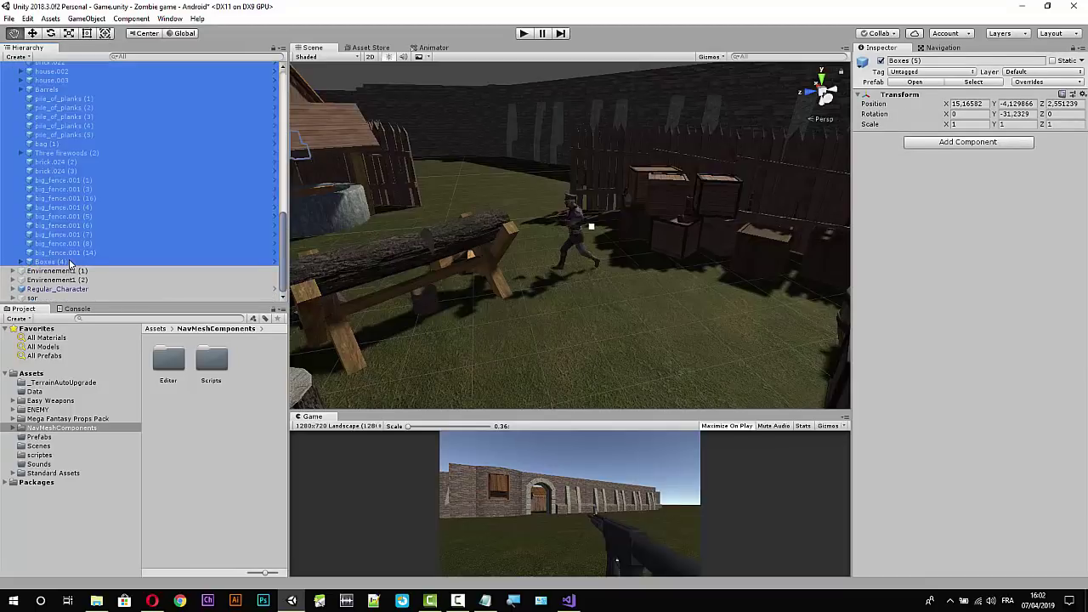
{"action": "left_click", "coordinate": [937, 73]}
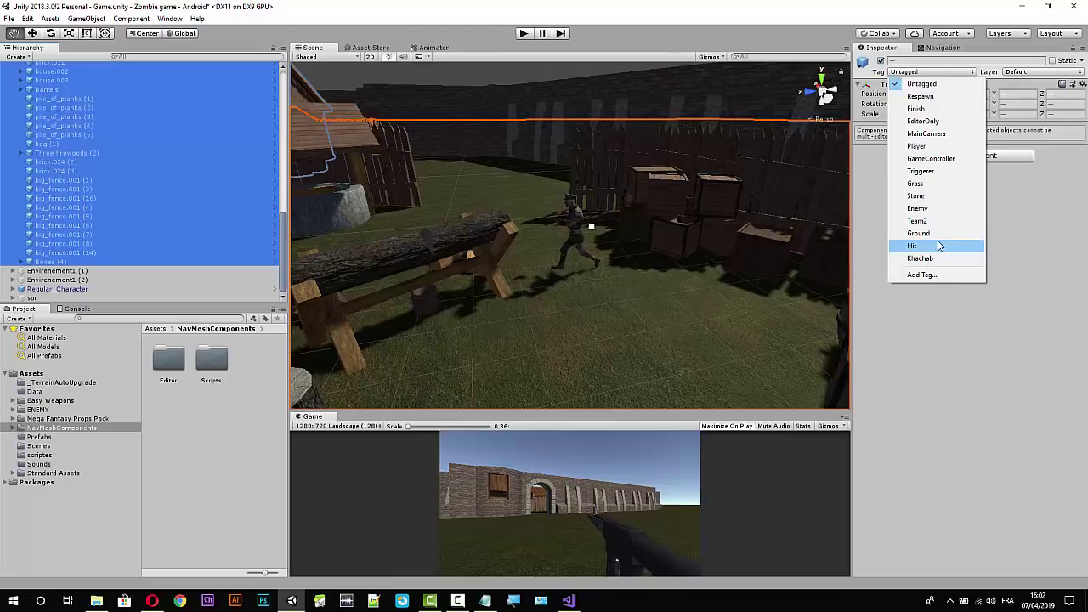
{"action": "left_click", "coordinate": [941, 259]}
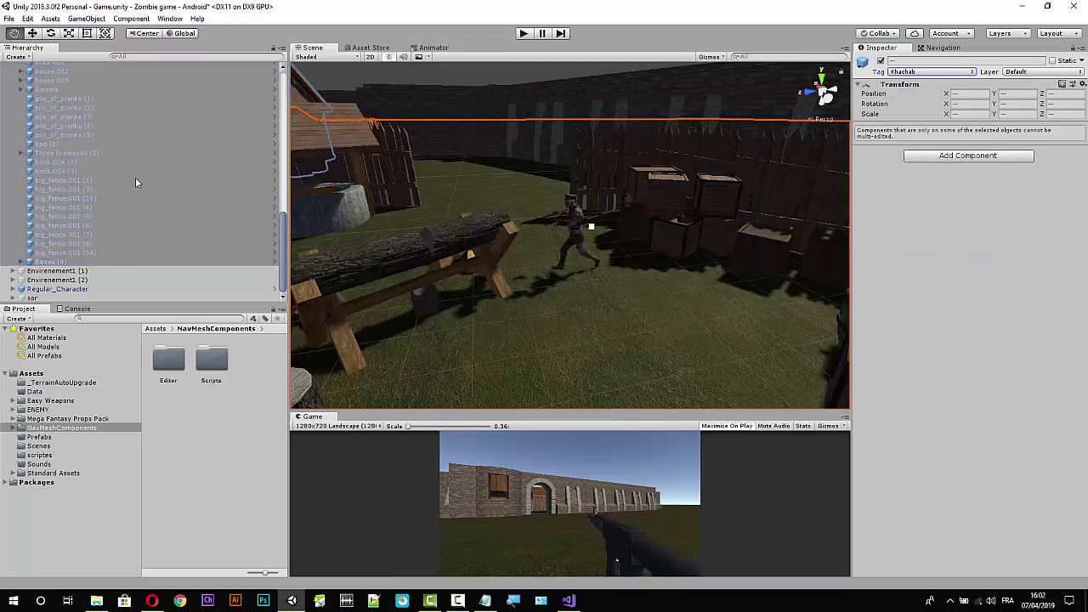
Expand Envirenement (1) and select its objects from the top down to pile_of_planks (4).
{"action": "left_click", "coordinate": [14, 273]}
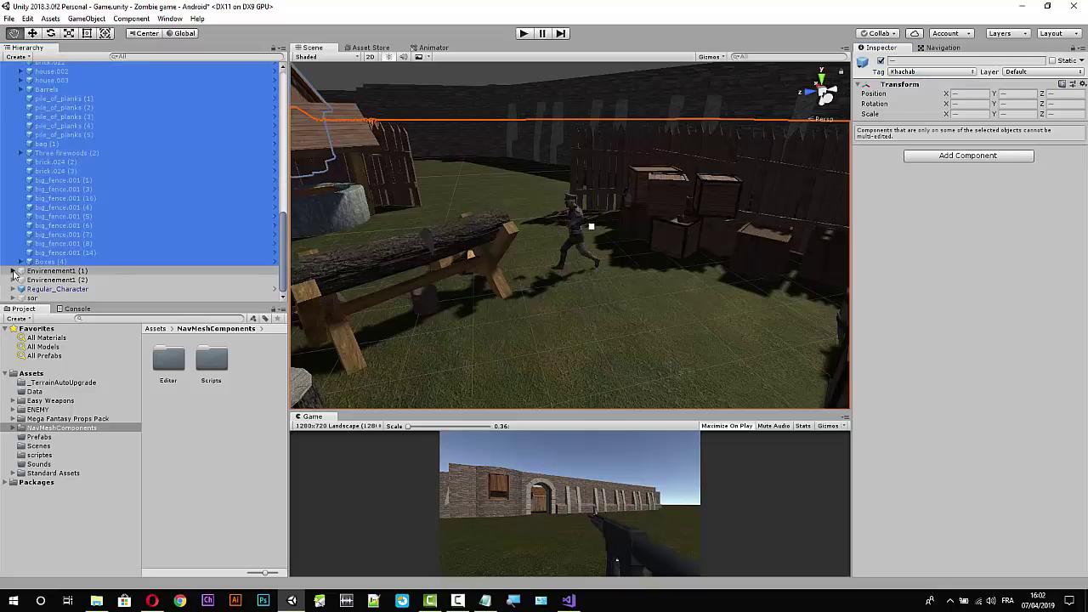
{"action": "scroll", "coordinate": [101, 164], "scroll_direction": "down", "scroll_amount": 5}
{"action": "left_click", "coordinate": [83, 146]}
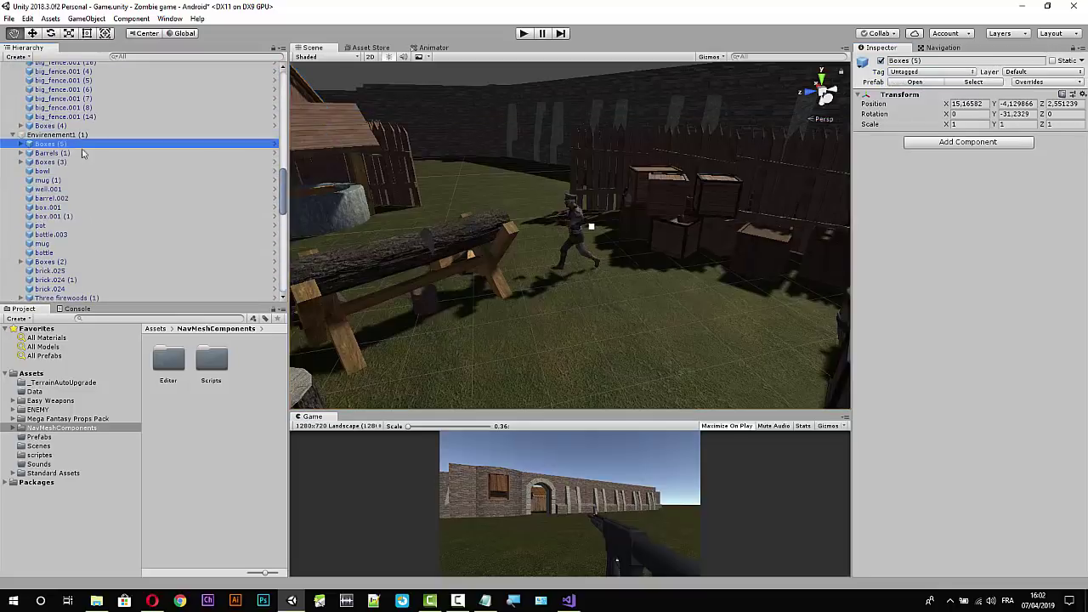
{"action": "scroll", "coordinate": [107, 196], "scroll_direction": "down", "scroll_amount": 5}
{"action": "scroll", "coordinate": [111, 204], "scroll_direction": "down", "scroll_amount": 5}
{"action": "scroll", "coordinate": [117, 216], "scroll_direction": "down", "scroll_amount": 5}
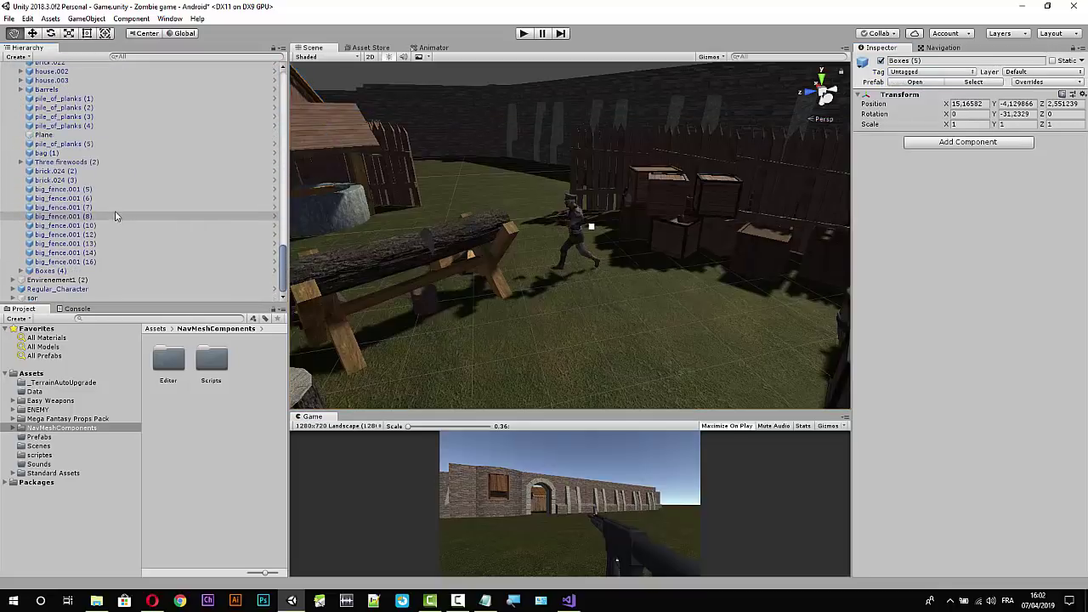
{"action": "left_click", "coordinate": [97, 128], "text": "shift"}
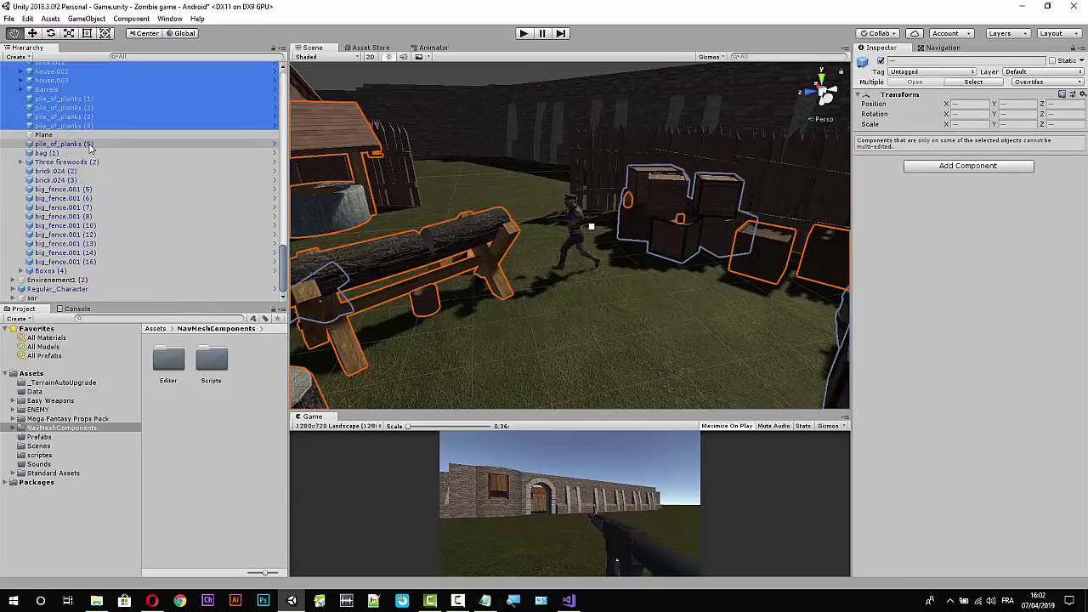
Add the planks, bag, firewoods, bricks, big_fence.001 copies and Boxes (4) to the selection.
{"action": "left_click", "coordinate": [91, 145], "text": "ctrl"}
{"action": "left_click", "coordinate": [94, 153], "text": "ctrl"}
{"action": "left_click", "coordinate": [95, 162], "text": "ctrl"}
{"action": "left_click", "coordinate": [98, 180], "text": "ctrl"}
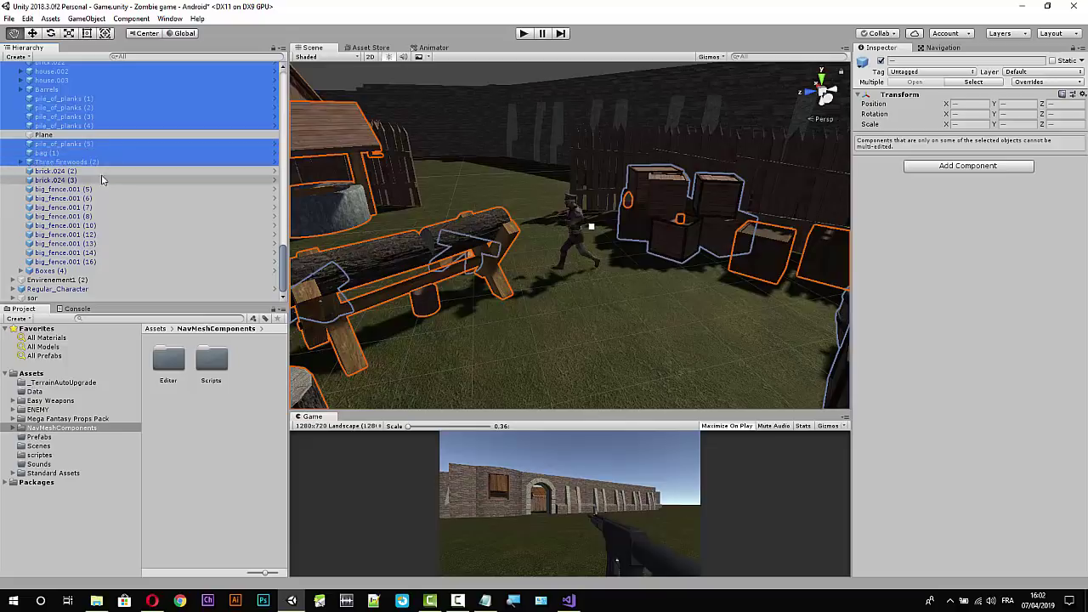
{"action": "left_click", "coordinate": [97, 171], "text": "ctrl"}
{"action": "left_click", "coordinate": [100, 188], "text": "ctrl"}
{"action": "left_click", "coordinate": [102, 198], "text": "ctrl"}
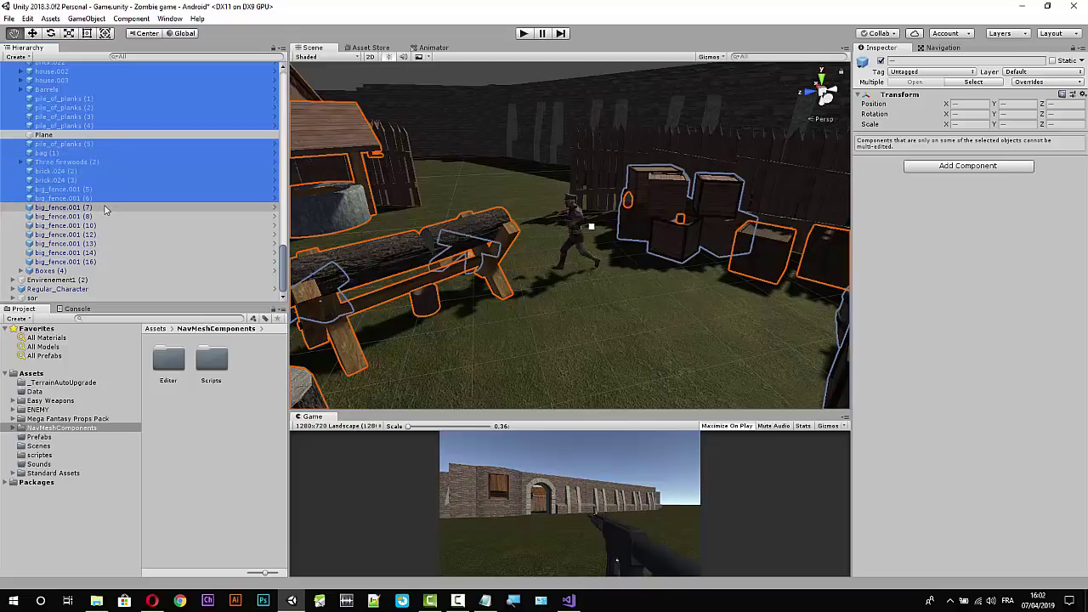
{"action": "left_click", "coordinate": [104, 207], "text": "ctrl"}
{"action": "left_click", "coordinate": [105, 216], "text": "ctrl"}
{"action": "left_click", "coordinate": [106, 225], "text": "ctrl"}
{"action": "left_click", "coordinate": [106, 235], "text": "ctrl"}
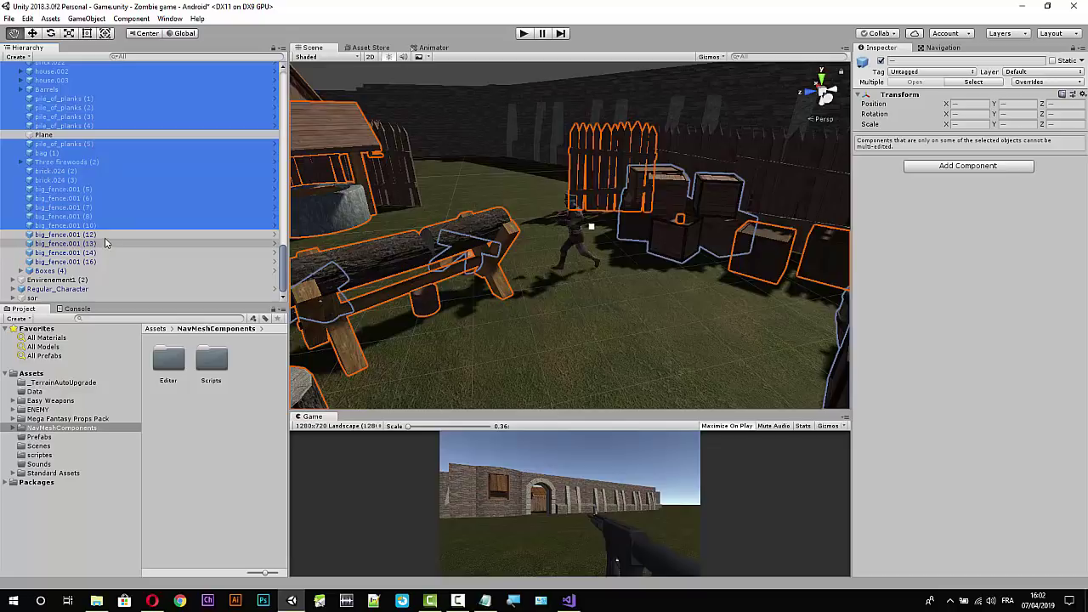
{"action": "left_click", "coordinate": [106, 244], "text": "ctrl"}
{"action": "left_click", "coordinate": [102, 253], "text": "ctrl"}
{"action": "left_click", "coordinate": [97, 262], "text": "ctrl"}
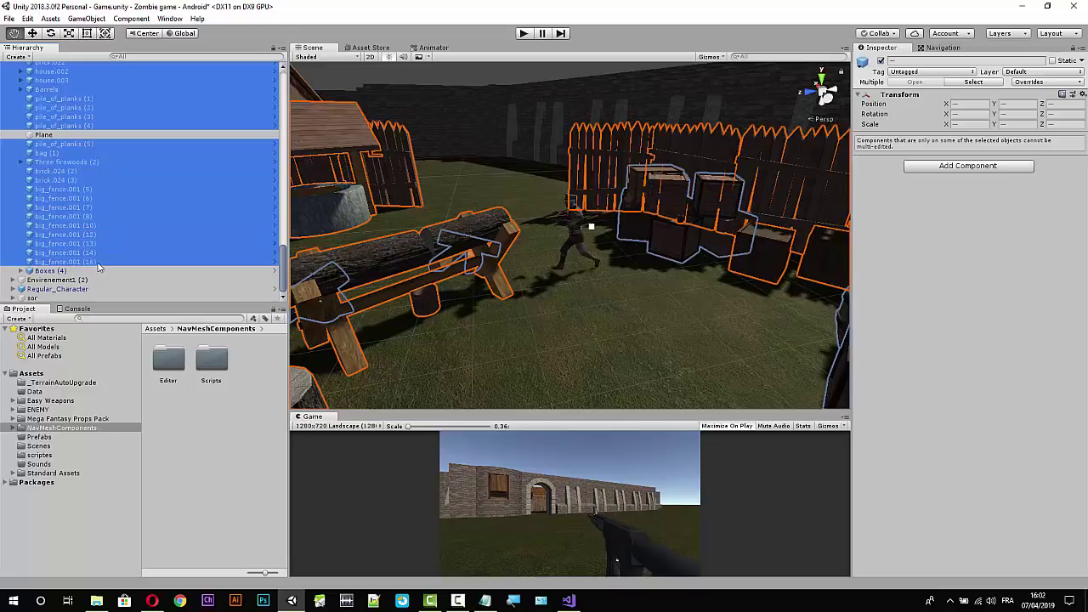
{"action": "left_click", "coordinate": [88, 270], "text": "ctrl"}
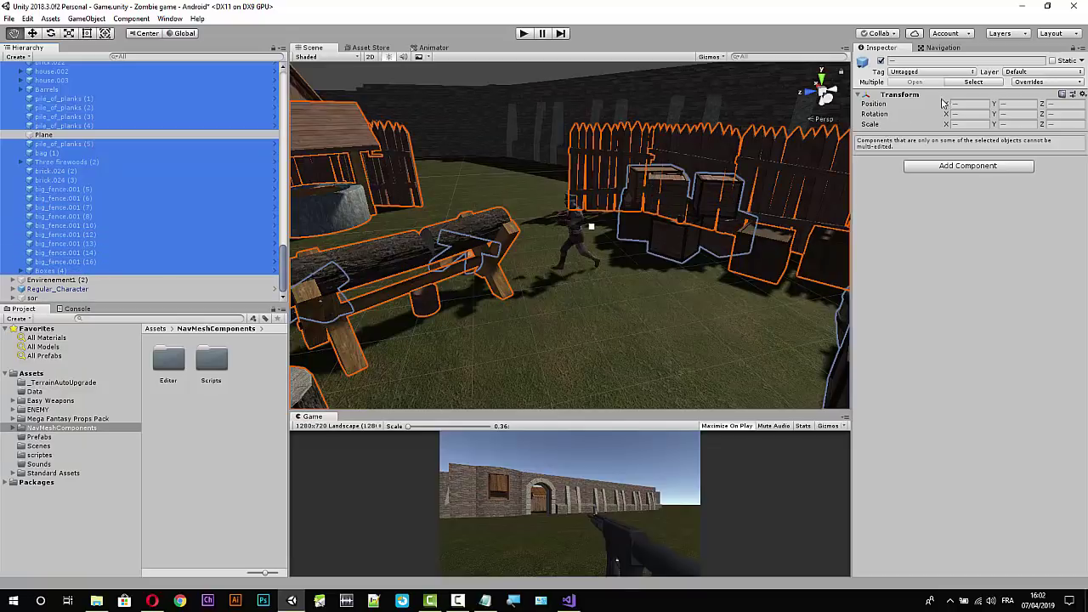
Set the Tag of all selected objects to Khachab.
{"action": "left_click", "coordinate": [939, 74]}
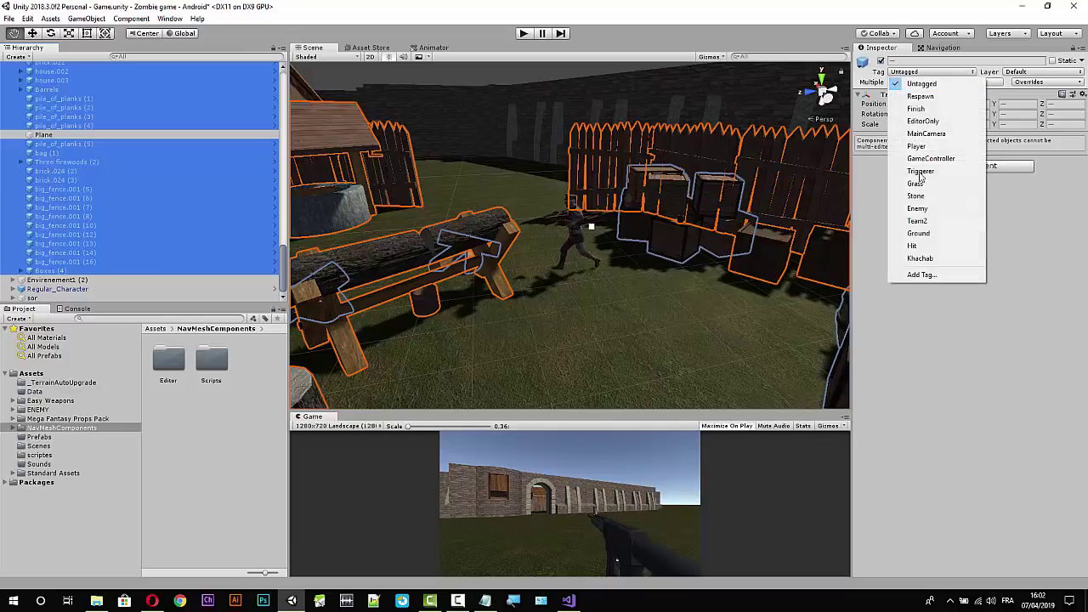
{"action": "left_click", "coordinate": [922, 259]}
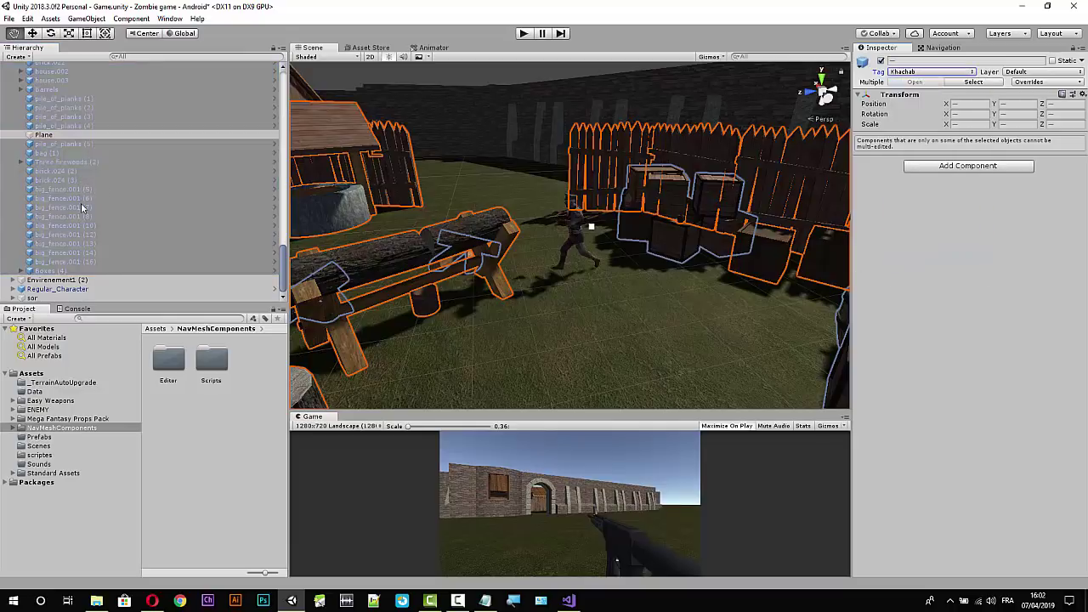
{"action": "left_click", "coordinate": [13, 280]}
Tag Boxes (5), the houses, bricks, barrels, planks, bag and Boxes (4) Khachab.
{"action": "scroll", "coordinate": [155, 173], "scroll_direction": "down", "scroll_amount": 3}
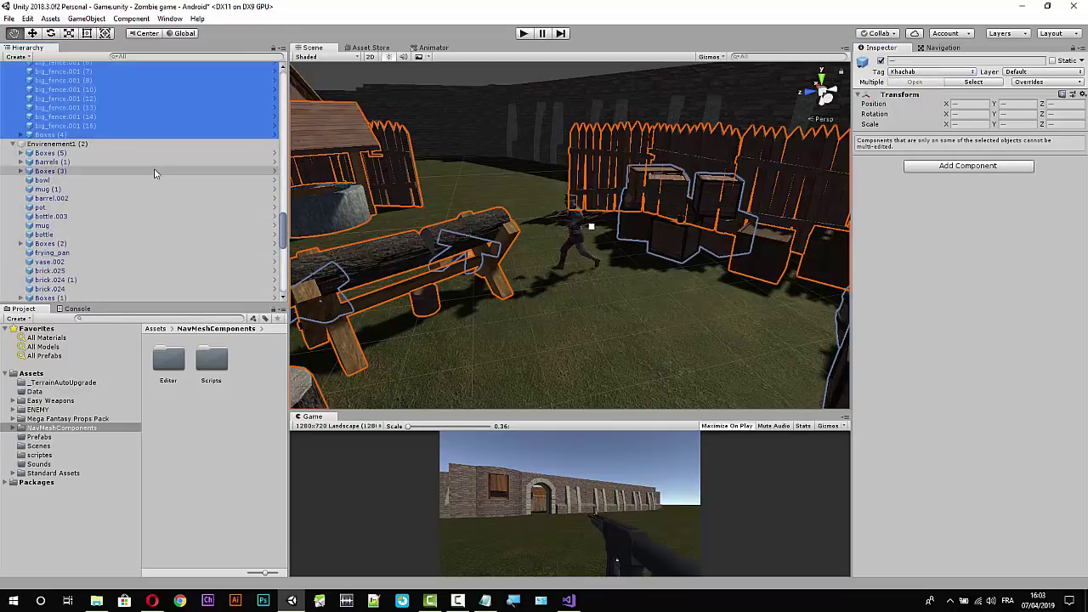
{"action": "left_click", "coordinate": [127, 153]}
{"action": "scroll", "coordinate": [106, 204], "scroll_direction": "down", "scroll_amount": 5}
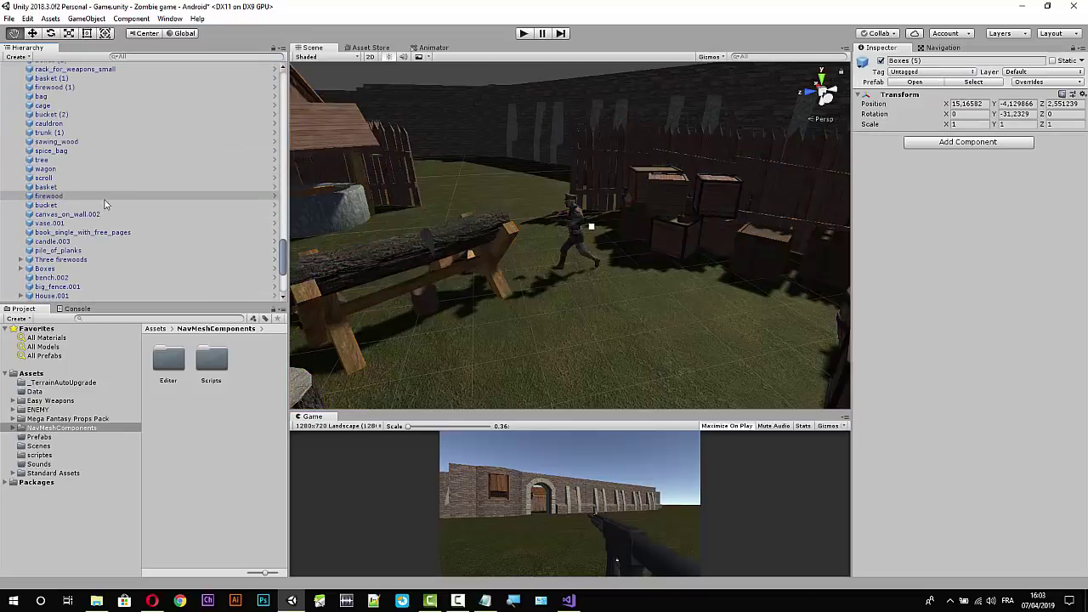
{"action": "scroll", "coordinate": [106, 204], "scroll_direction": "down", "scroll_amount": 5}
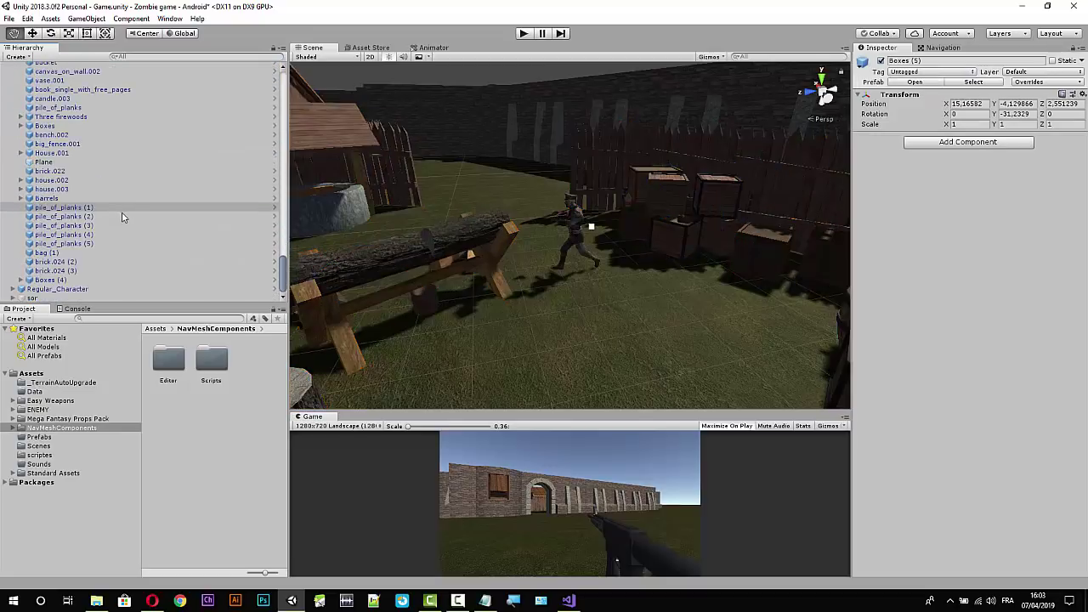
{"action": "left_click", "coordinate": [82, 154], "text": "shift"}
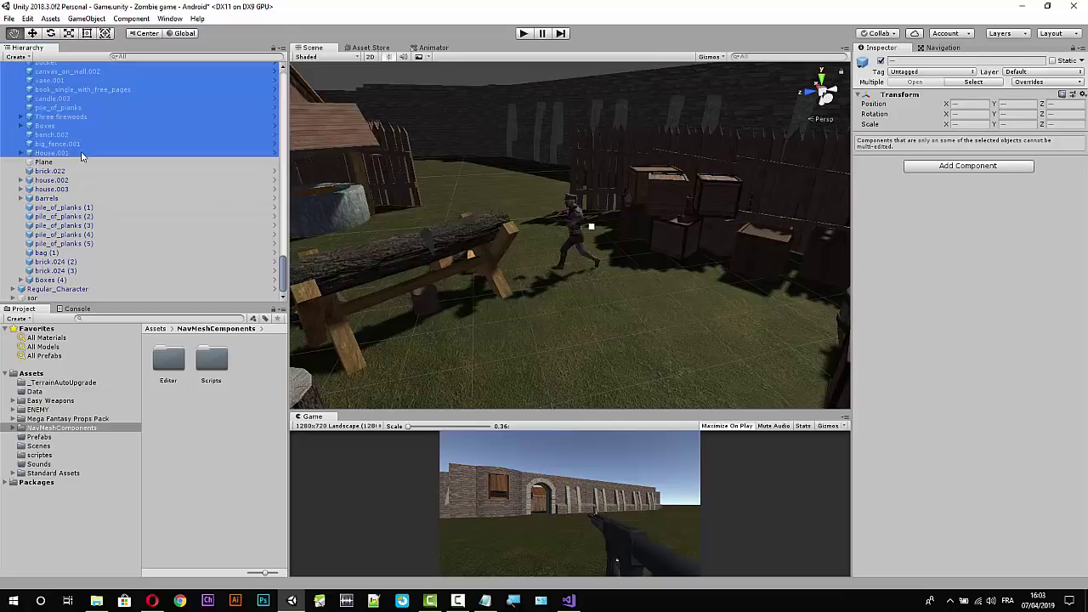
{"action": "left_click", "coordinate": [86, 171], "text": "ctrl"}
{"action": "left_click", "coordinate": [76, 181], "text": "ctrl"}
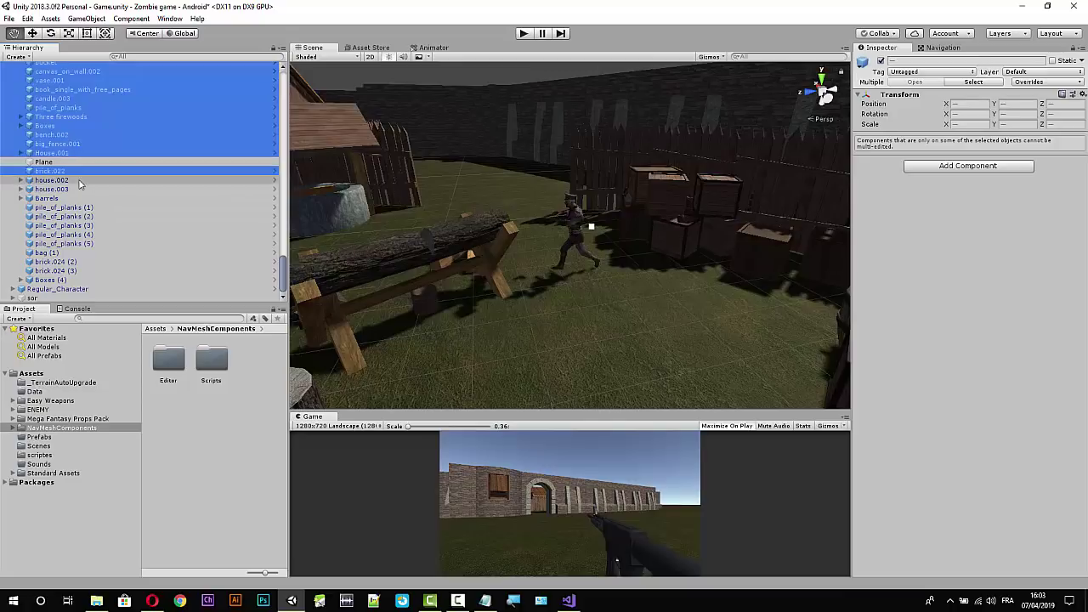
{"action": "left_click", "coordinate": [75, 189], "text": "ctrl"}
{"action": "left_click", "coordinate": [80, 198], "text": "ctrl"}
{"action": "left_click", "coordinate": [85, 208], "text": "ctrl"}
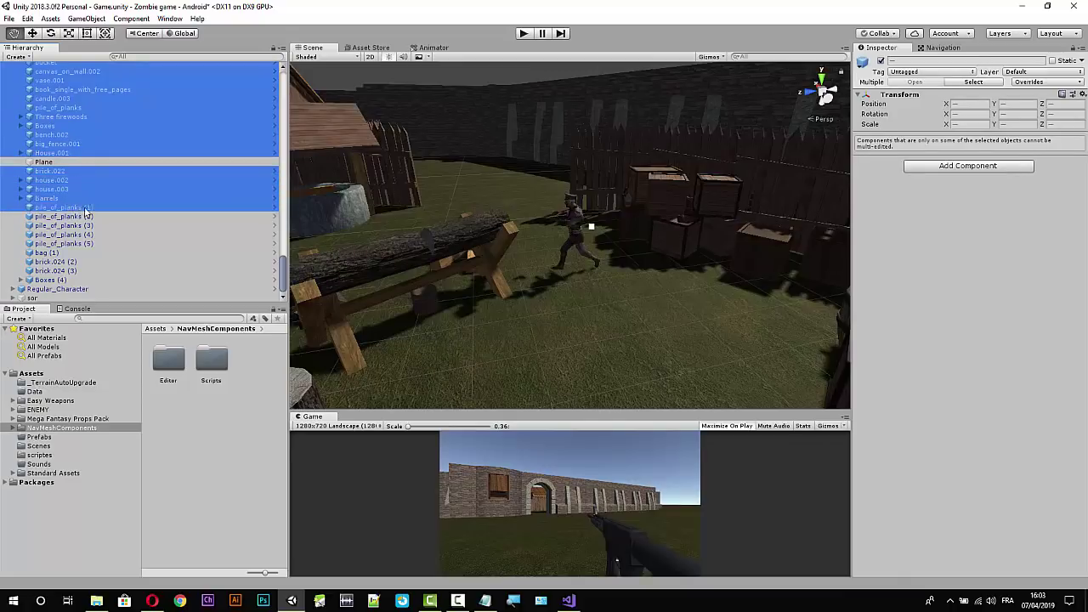
{"action": "left_click", "coordinate": [89, 215], "text": "ctrl"}
{"action": "left_click", "coordinate": [90, 225], "text": "ctrl"}
{"action": "left_click", "coordinate": [87, 235], "text": "ctrl"}
{"action": "left_click", "coordinate": [84, 243], "text": "ctrl"}
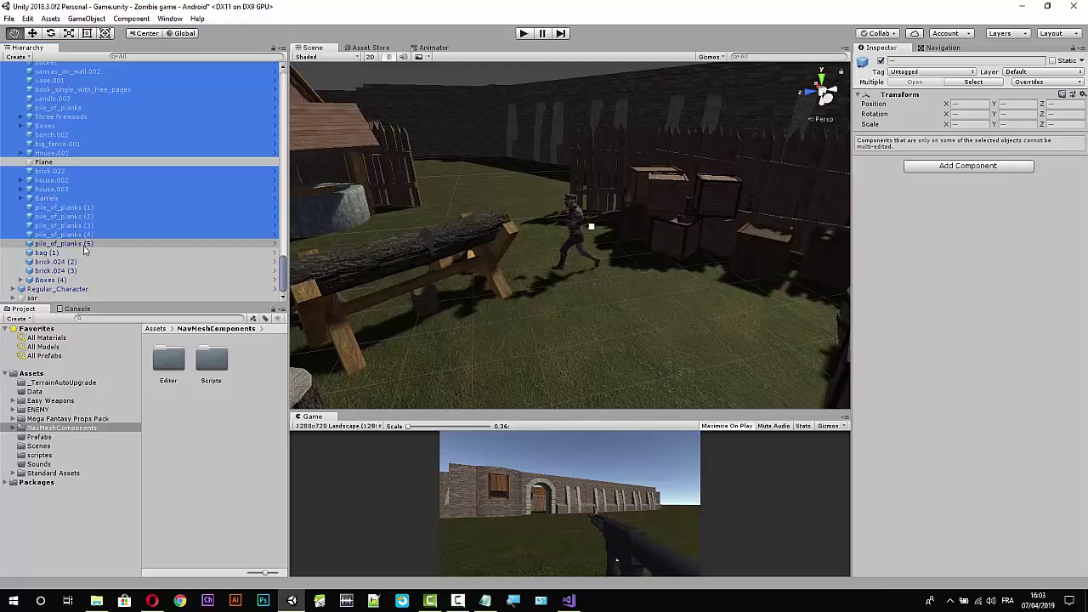
{"action": "left_click", "coordinate": [75, 252], "text": "ctrl"}
{"action": "left_click", "coordinate": [81, 262], "text": "ctrl"}
{"action": "left_click", "coordinate": [93, 270], "text": "ctrl"}
{"action": "left_click", "coordinate": [110, 280], "text": "ctrl"}
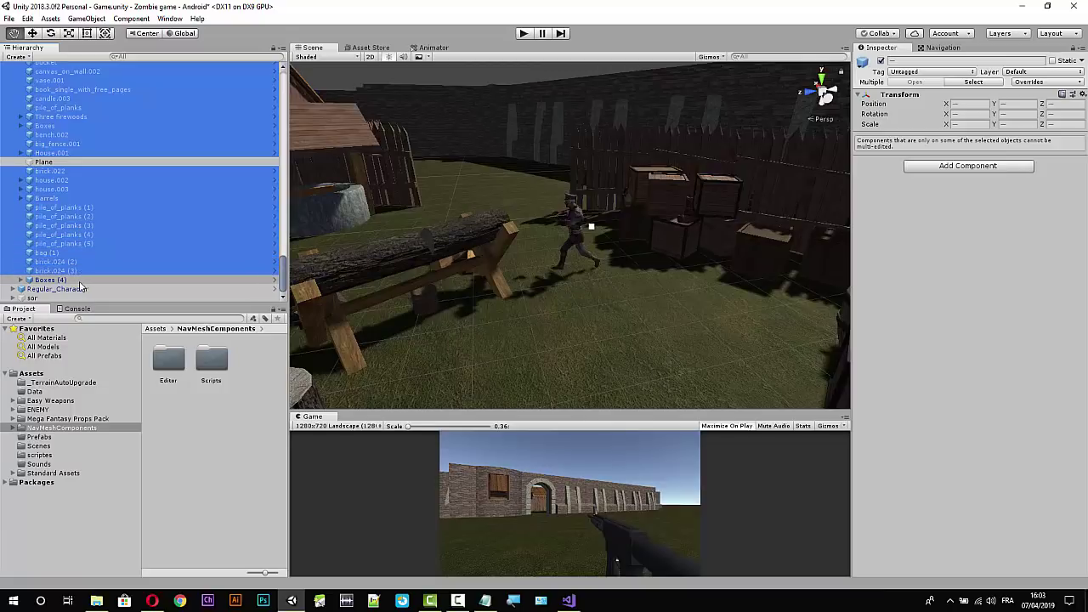
{"action": "left_click", "coordinate": [930, 73]}
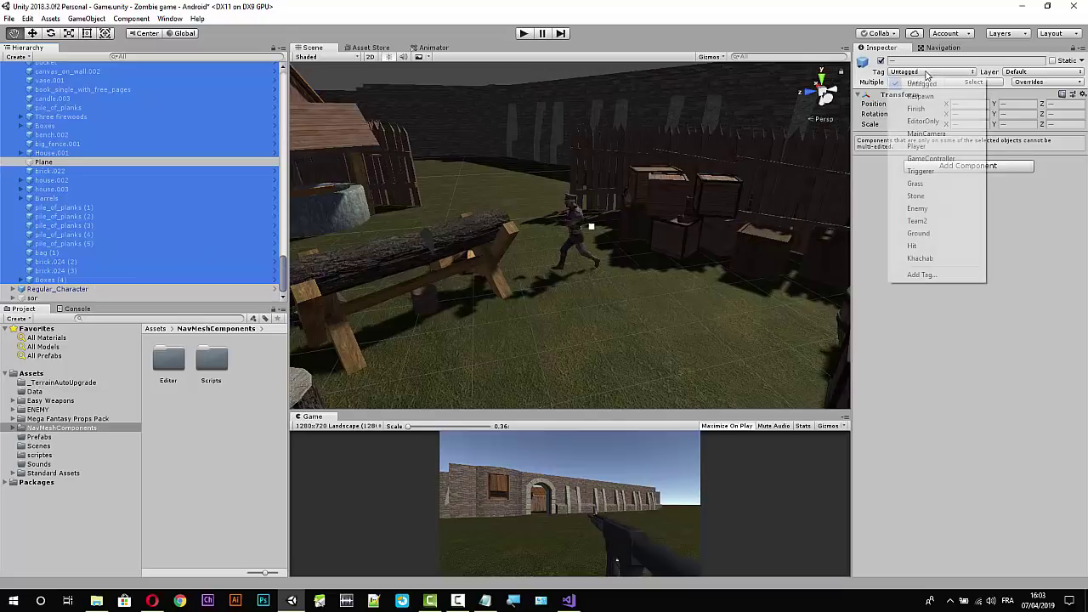
{"action": "left_click", "coordinate": [931, 259]}
Switch off the Plane object, then delete both Plane objects from the Hierarchy.
{"action": "scroll", "coordinate": [97, 174], "scroll_direction": "up", "scroll_amount": 2}
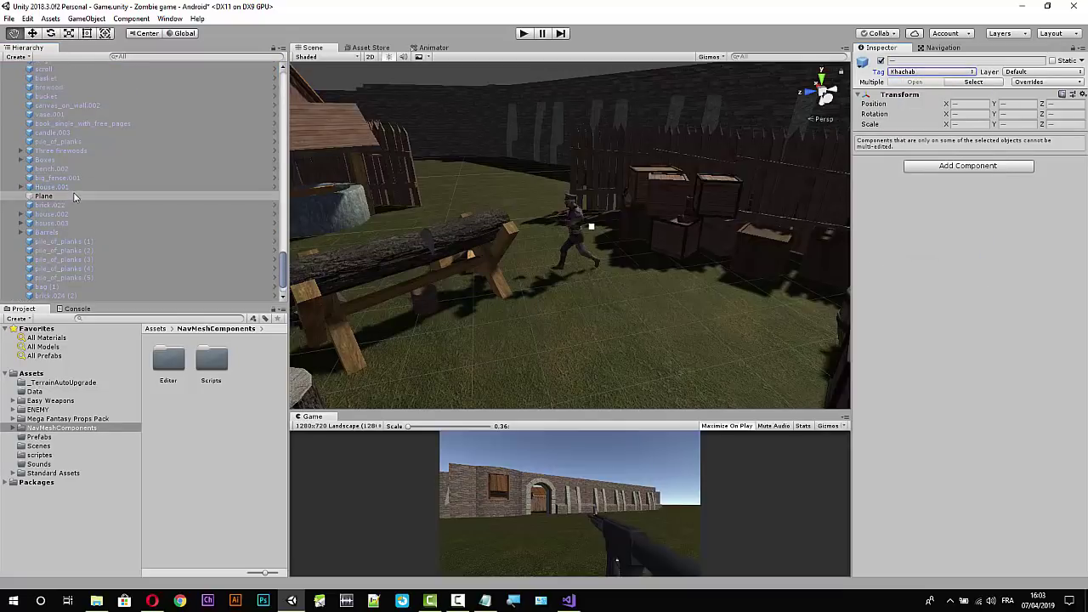
{"action": "left_click", "coordinate": [74, 195]}
{"action": "left_click", "coordinate": [881, 62]}
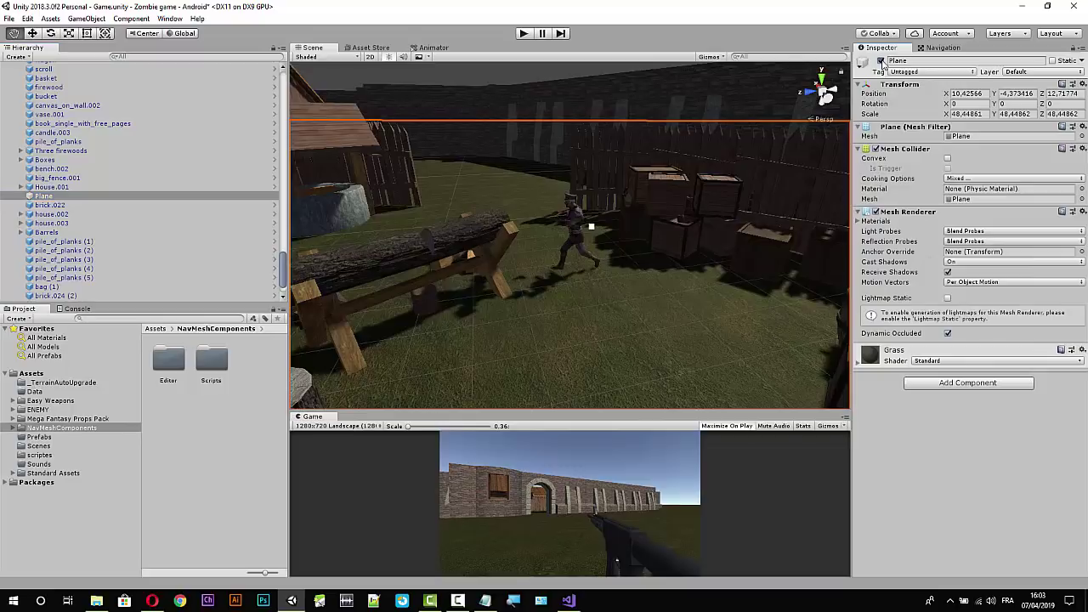
{"action": "left_click", "coordinate": [61, 197]}
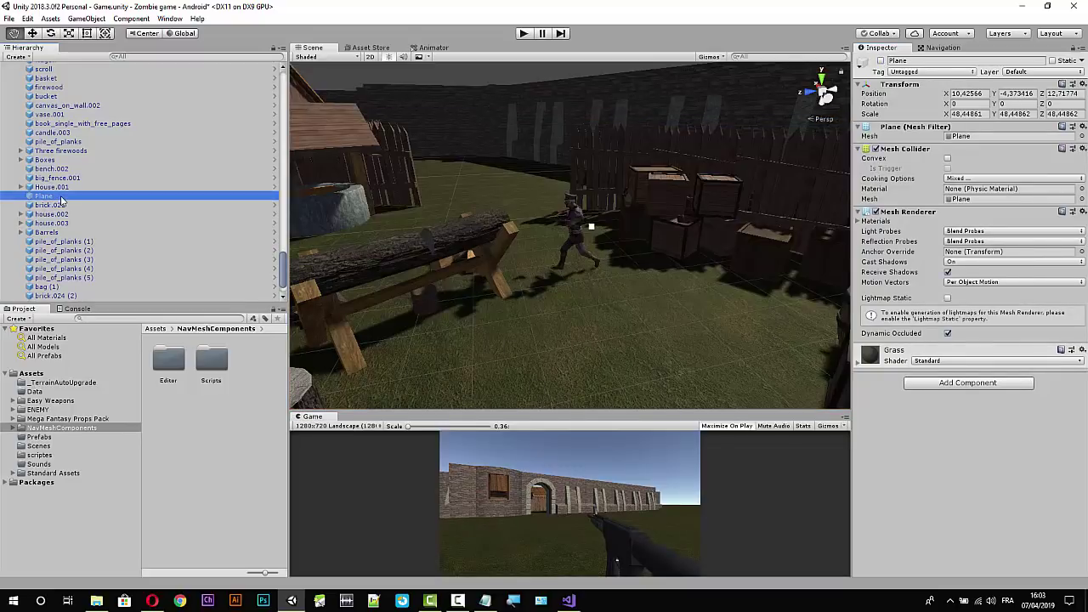
{"action": "key", "text": "Delete"}
{"action": "scroll", "coordinate": [63, 199], "scroll_direction": "down", "scroll_amount": 3}
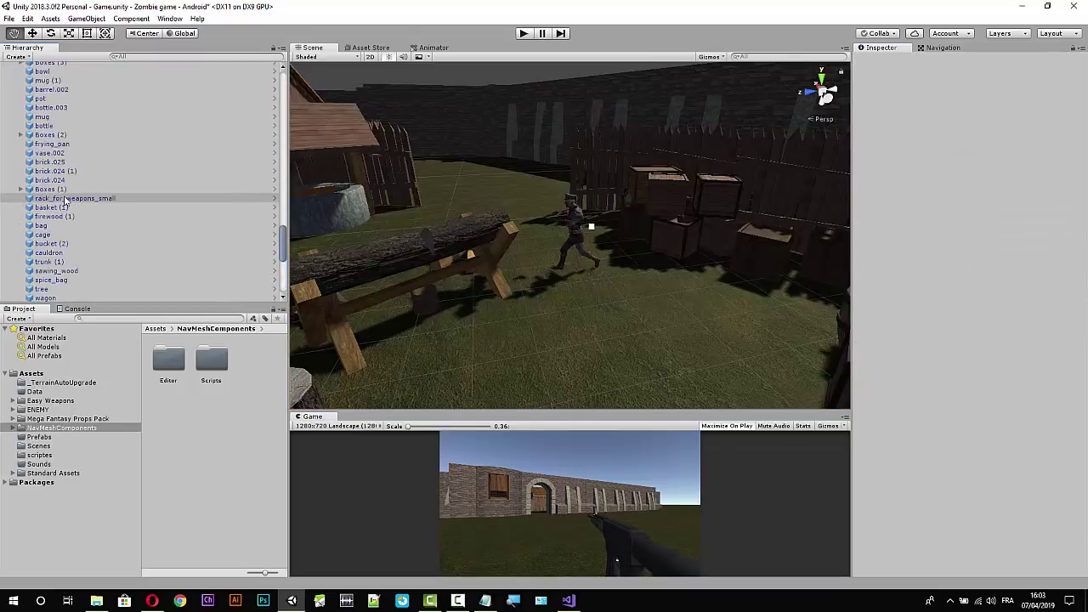
{"action": "scroll", "coordinate": [64, 201], "scroll_direction": "down", "scroll_amount": 5}
{"action": "scroll", "coordinate": [64, 200], "scroll_direction": "up", "scroll_amount": 3}
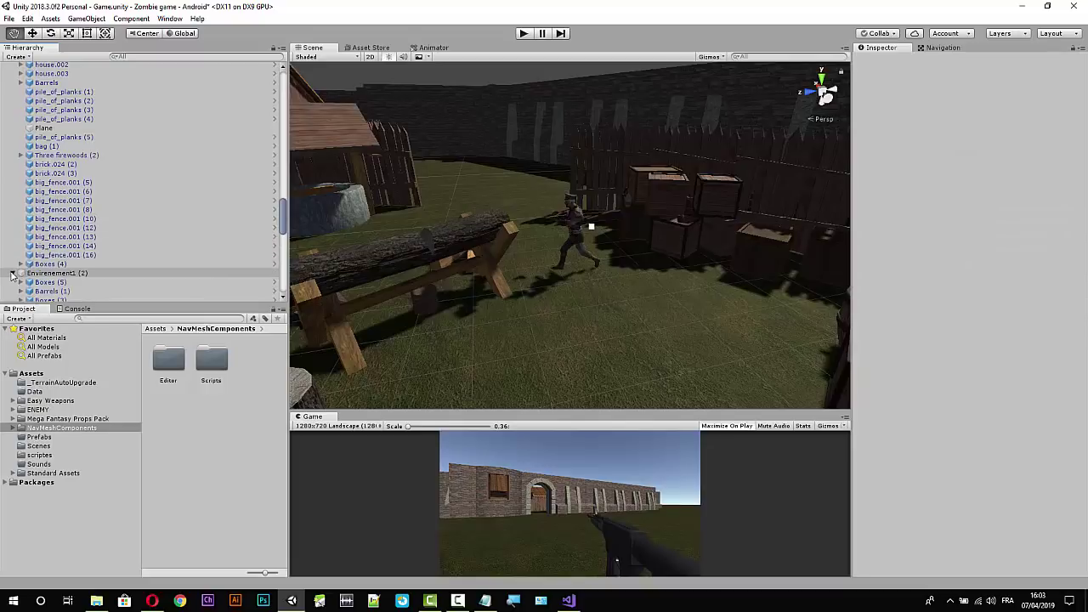
{"action": "scroll", "coordinate": [38, 194], "scroll_direction": "up", "scroll_amount": 2}
{"action": "left_click", "coordinate": [73, 136]}
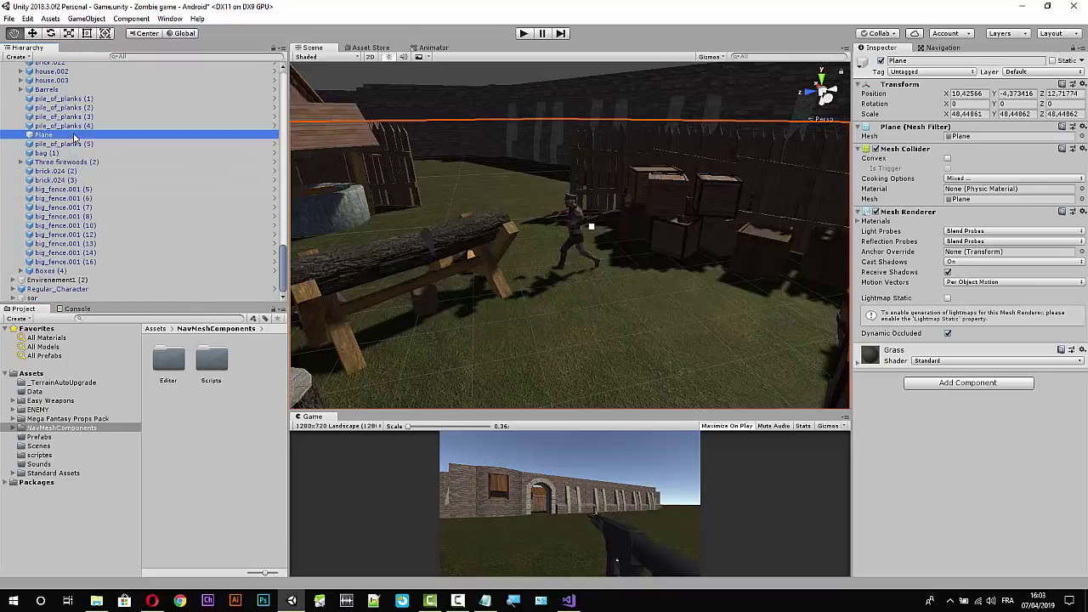
{"action": "key", "text": "Delete"}
Collapse the Envirenement1 group in the Hierarchy.
{"action": "scroll", "coordinate": [83, 106], "scroll_direction": "up", "scroll_amount": 3}
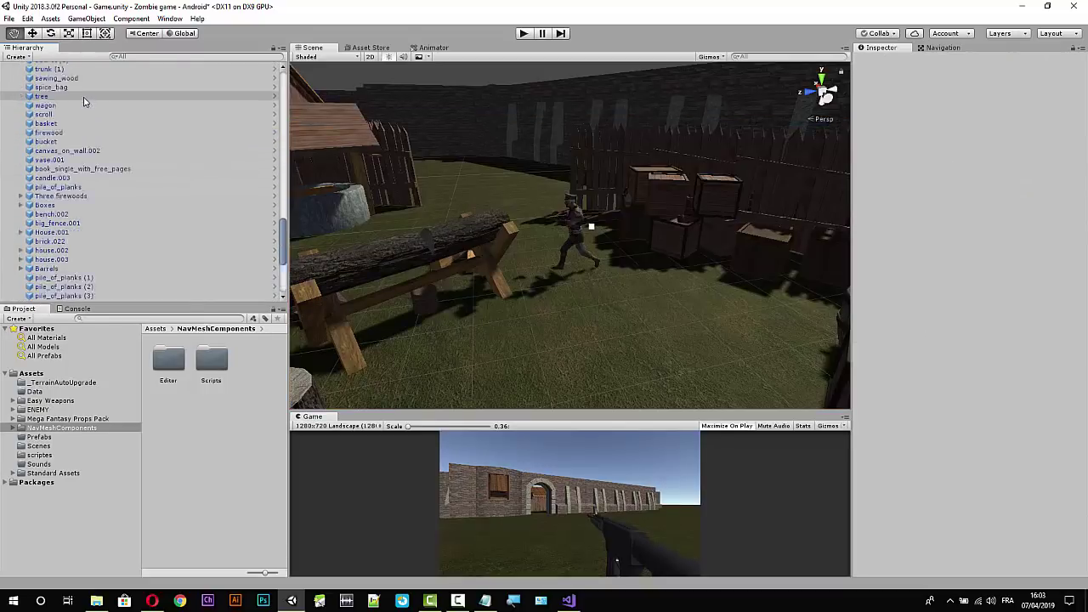
{"action": "scroll", "coordinate": [85, 102], "scroll_direction": "up", "scroll_amount": 3}
{"action": "scroll", "coordinate": [85, 102], "scroll_direction": "down", "scroll_amount": 5}
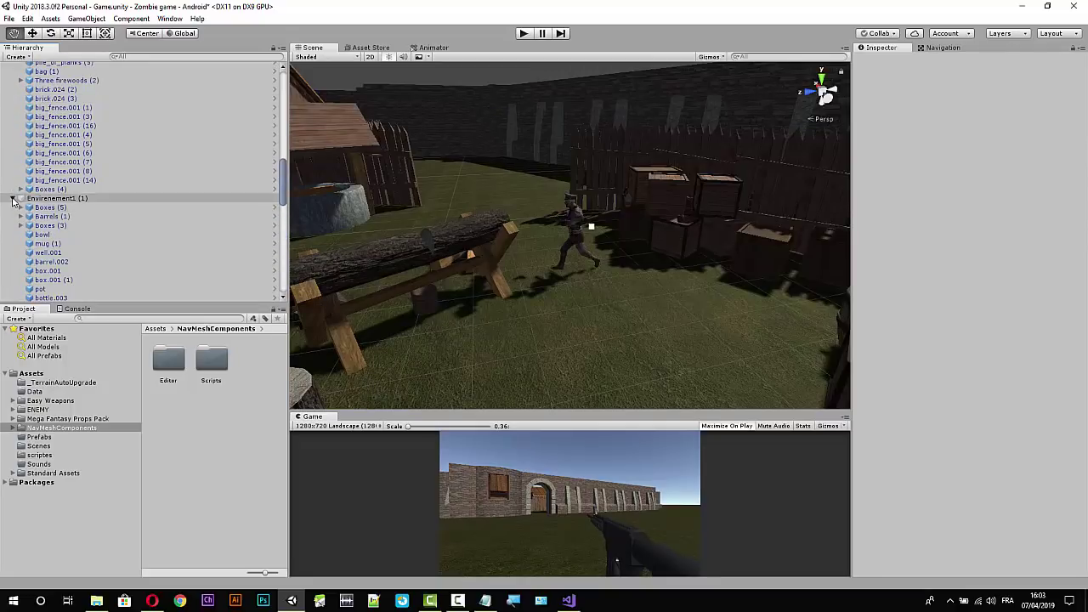
{"action": "scroll", "coordinate": [85, 204], "scroll_direction": "down", "scroll_amount": 3}
{"action": "scroll", "coordinate": [85, 204], "scroll_direction": "up", "scroll_amount": 5}
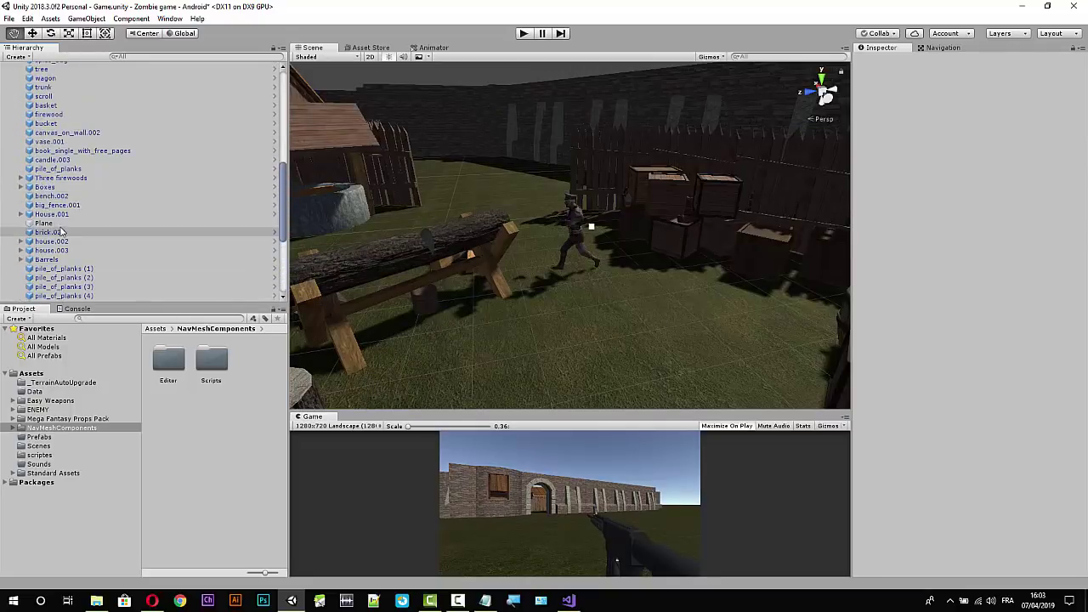
{"action": "scroll", "coordinate": [61, 226], "scroll_direction": "up", "scroll_amount": 5}
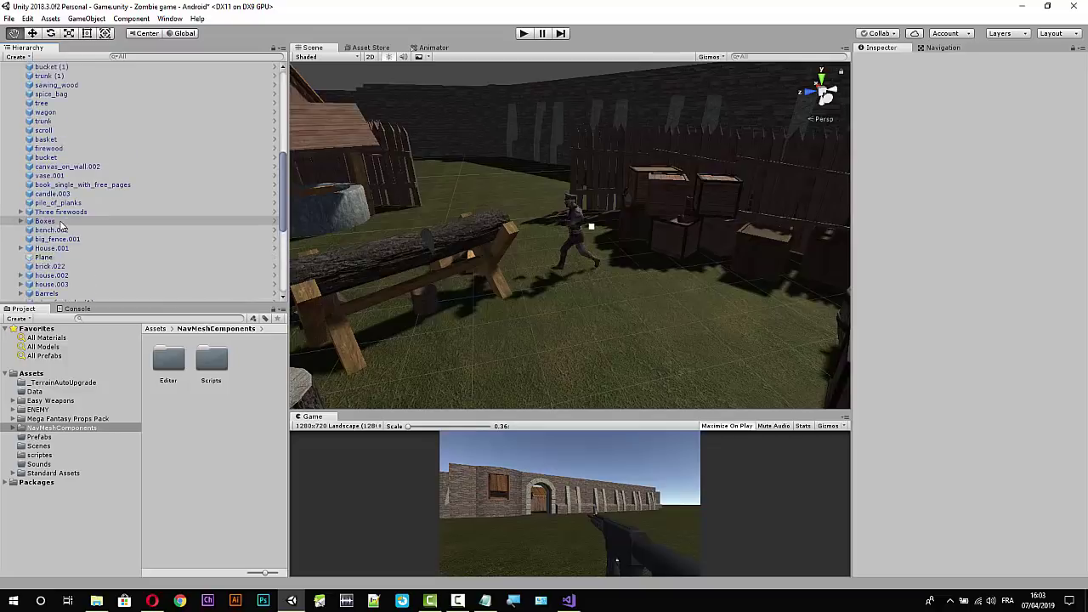
{"action": "scroll", "coordinate": [61, 212], "scroll_direction": "up", "scroll_amount": 5}
{"action": "scroll", "coordinate": [51, 187], "scroll_direction": "up", "scroll_amount": 5}
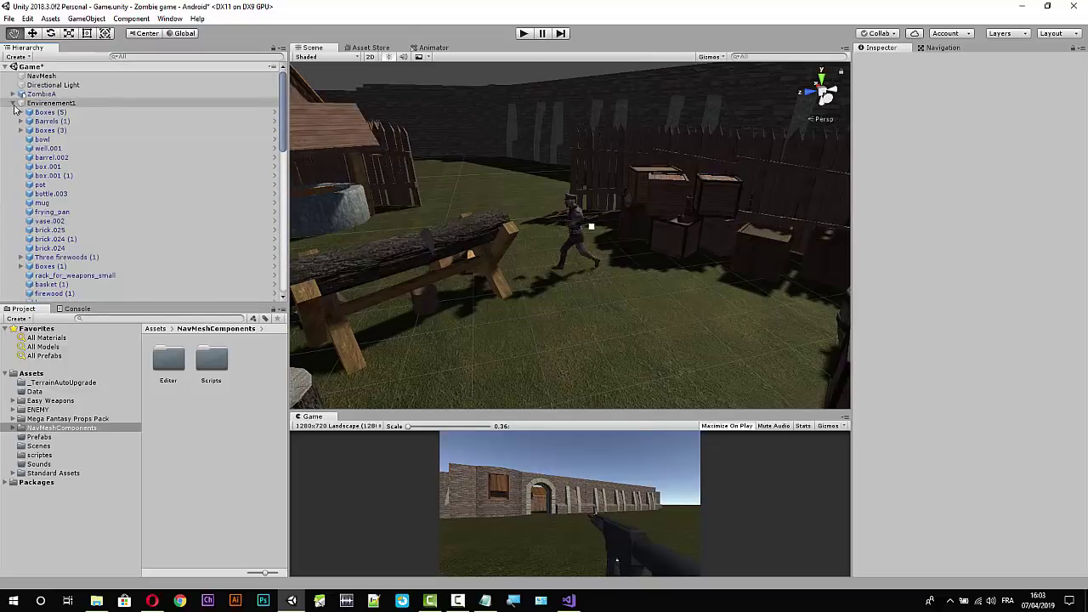
{"action": "left_click", "coordinate": [13, 103]}
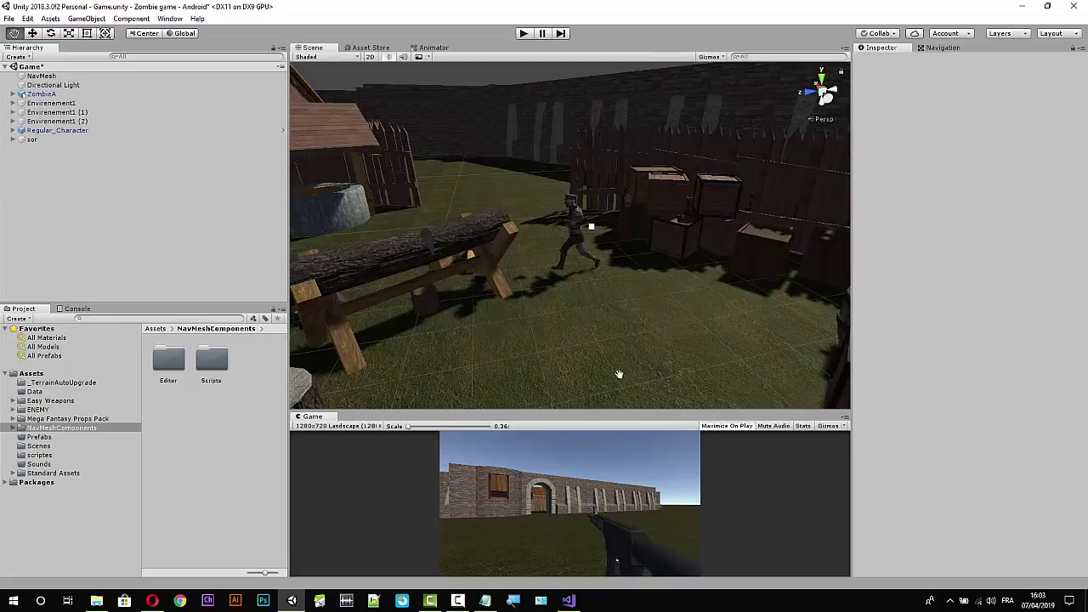
Resize the Game view with the Scene/Game splitter and minimize the Unity editor.
{"action": "left_click_drag", "start_coordinate": [609, 409], "coordinate": [607, 235]}
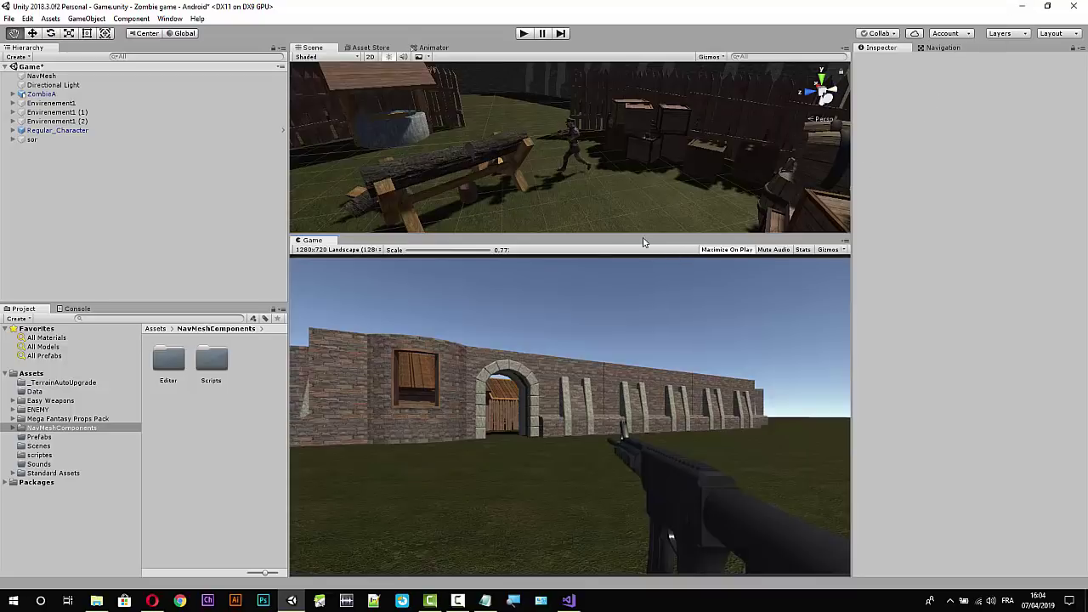
{"action": "mouse_move", "coordinate": [644, 234]}
{"action": "left_mouse_down"}
{"action": "mouse_move", "coordinate": [649, 296]}
{"action": "mouse_move", "coordinate": [658, 240]}
{"action": "left_mouse_up"}
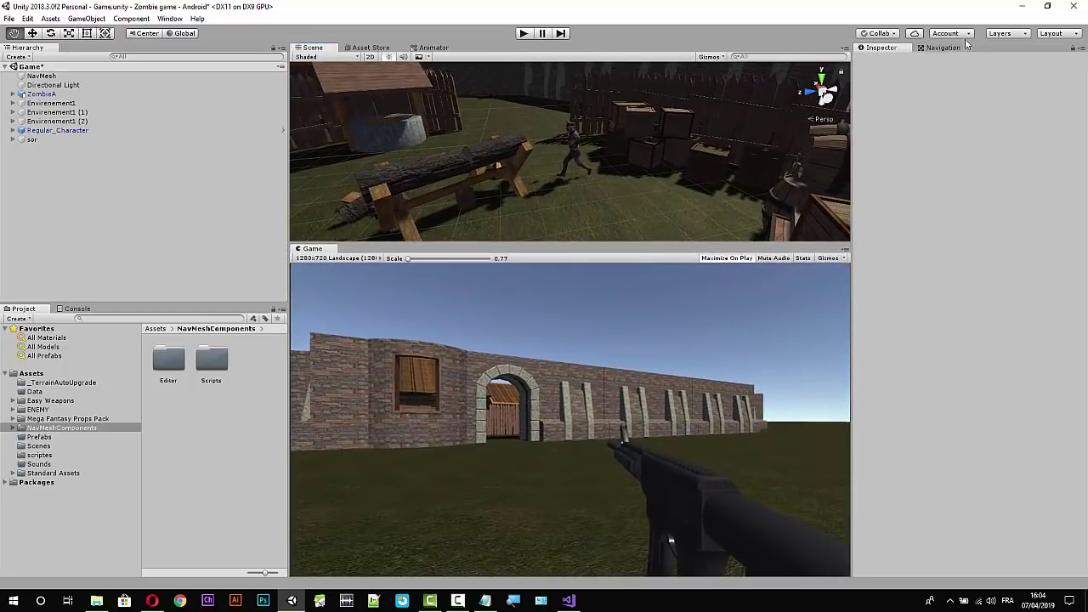
{"action": "left_click", "coordinate": [1021, 7]}
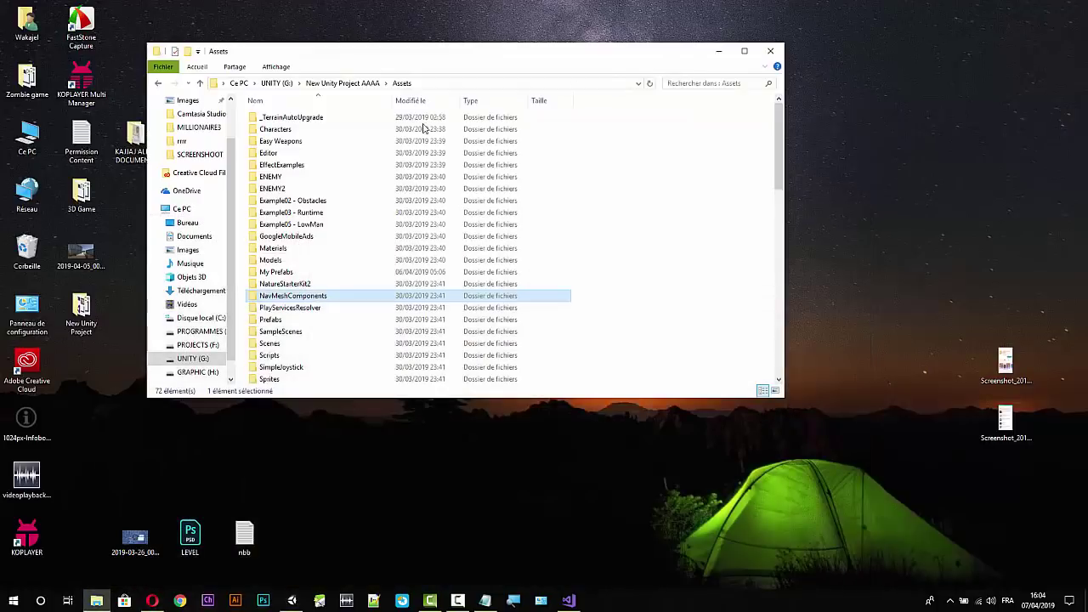
Browse the PREFABS folder and the GRAPHIC (H:) drive, ending back on UNITY (G:).
{"action": "left_click", "coordinate": [200, 85]}
{"action": "left_click", "coordinate": [201, 85]}
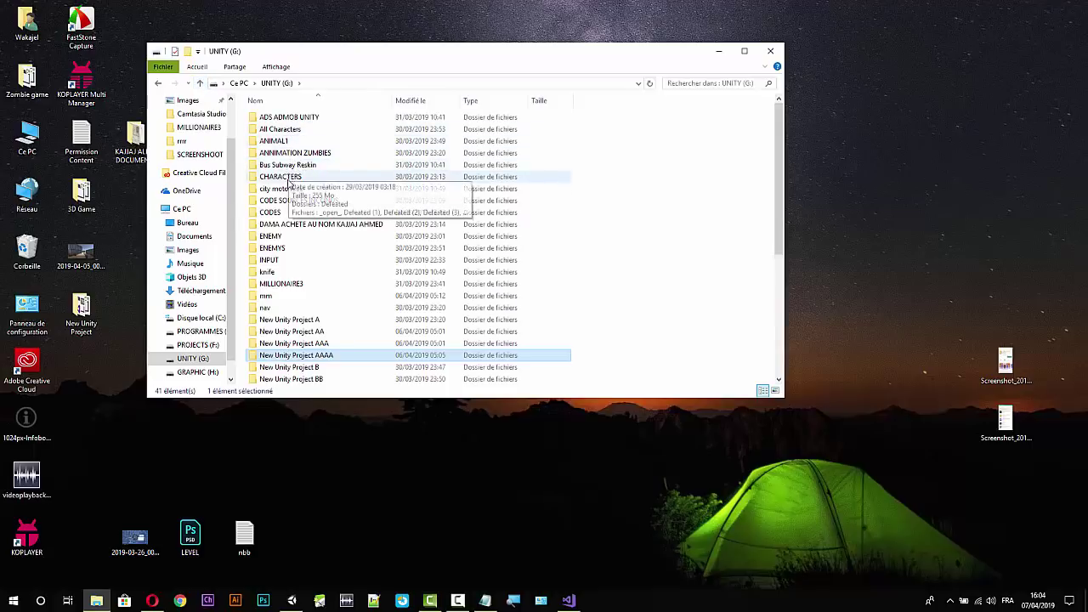
{"action": "scroll", "coordinate": [326, 243], "scroll_direction": "down", "scroll_amount": 3}
{"action": "scroll", "coordinate": [325, 242], "scroll_direction": "down", "scroll_amount": 2}
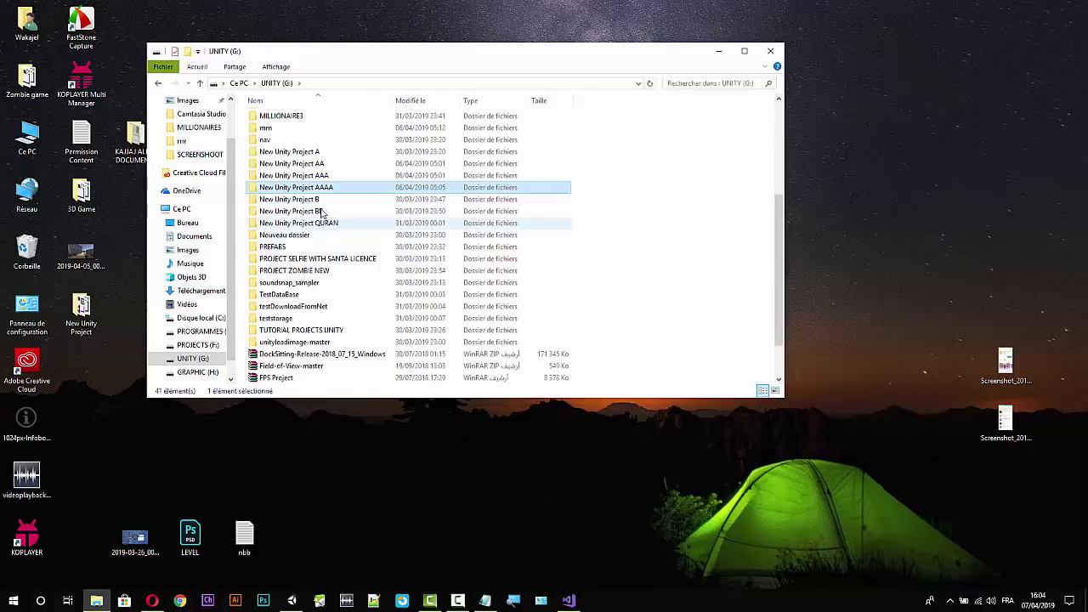
{"action": "scroll", "coordinate": [318, 214], "scroll_direction": "down", "scroll_amount": 1}
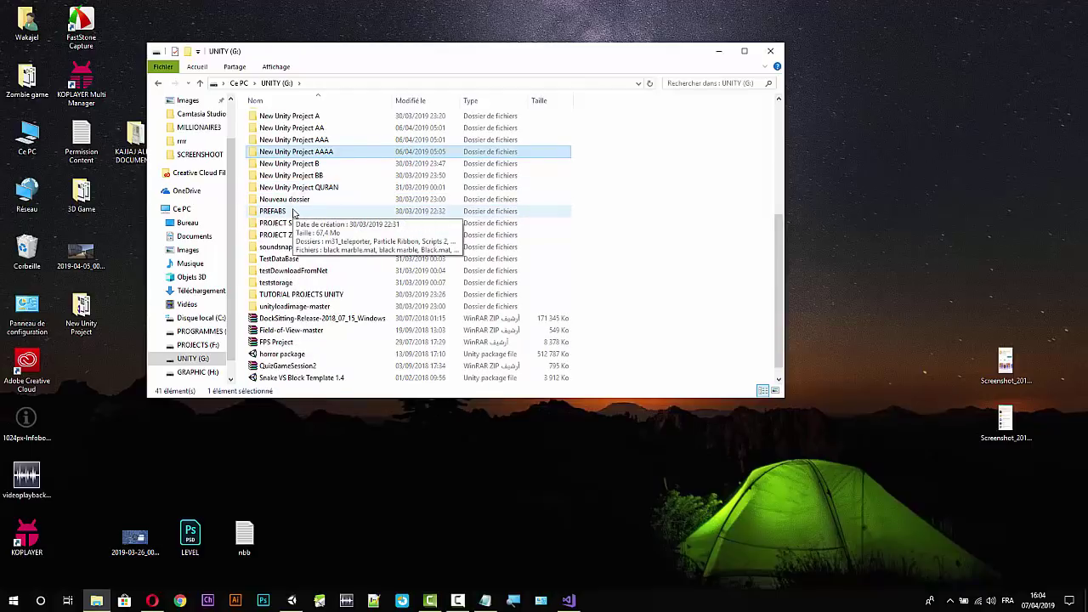
{"action": "left_click", "coordinate": [294, 212]}
{"action": "double_click", "coordinate": [293, 212]}
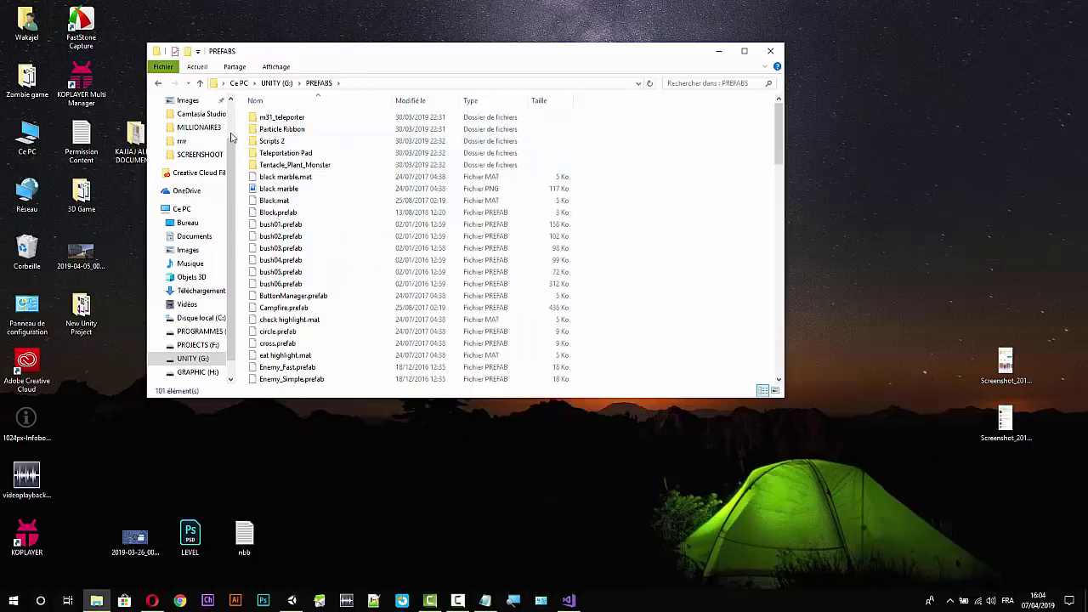
{"action": "left_click", "coordinate": [201, 83]}
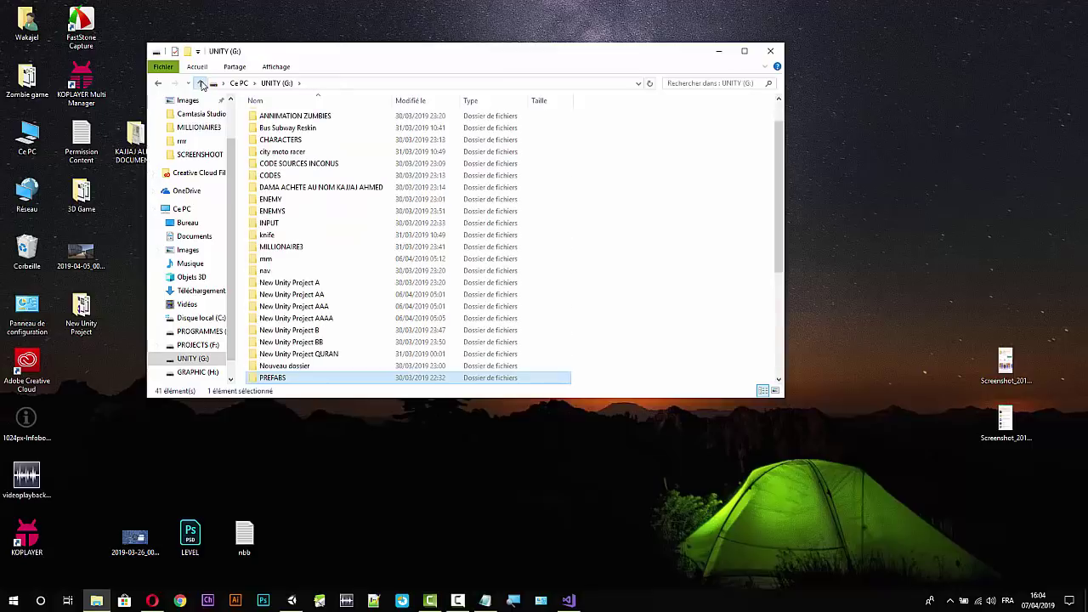
{"action": "left_click", "coordinate": [201, 83]}
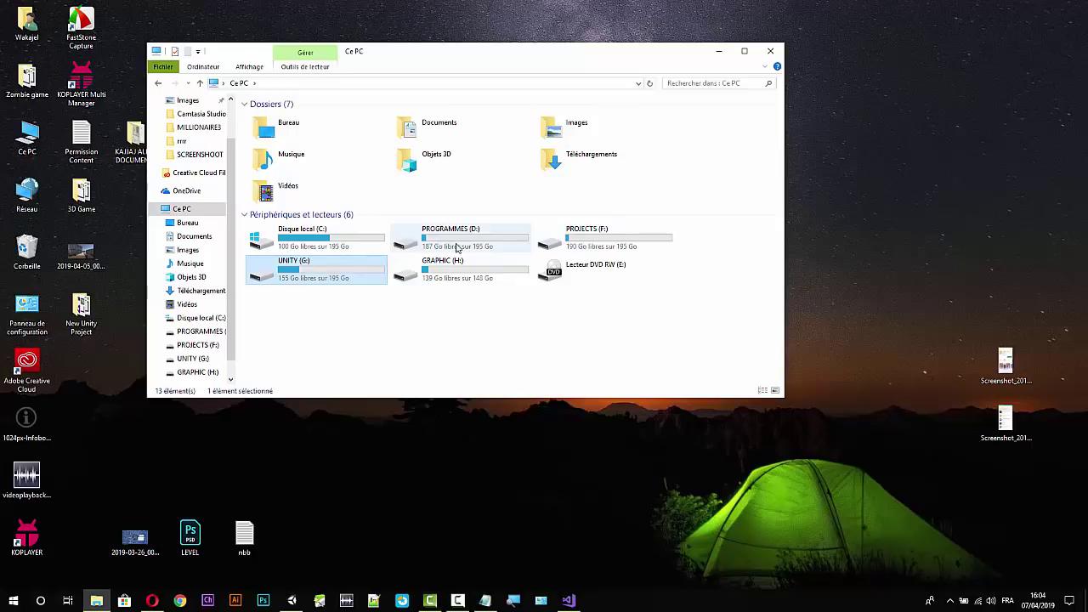
{"action": "double_click", "coordinate": [433, 273]}
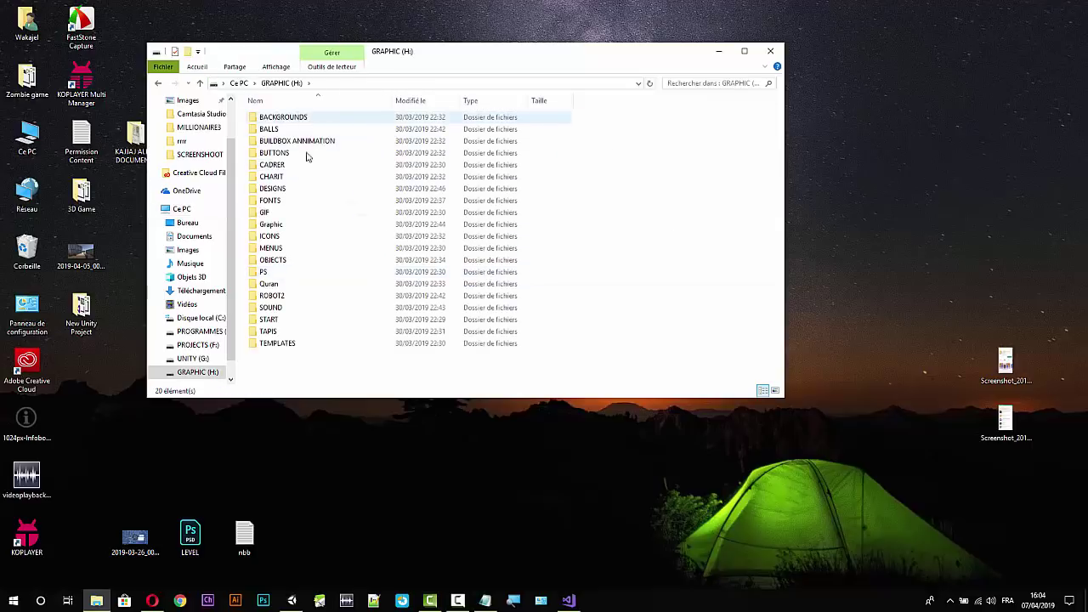
{"action": "left_click", "coordinate": [200, 85]}
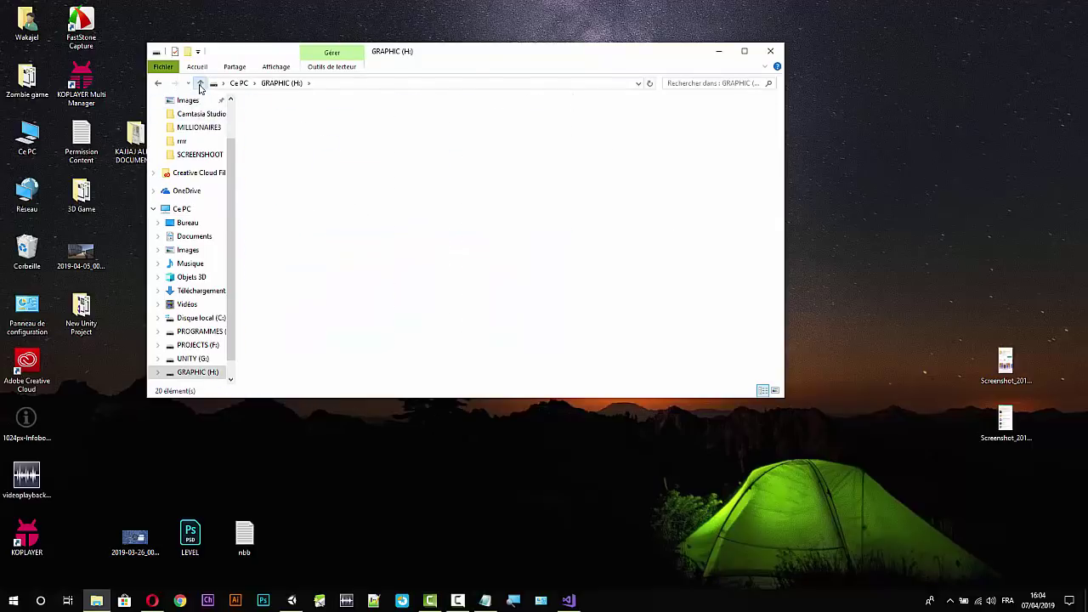
{"action": "double_click", "coordinate": [298, 272]}
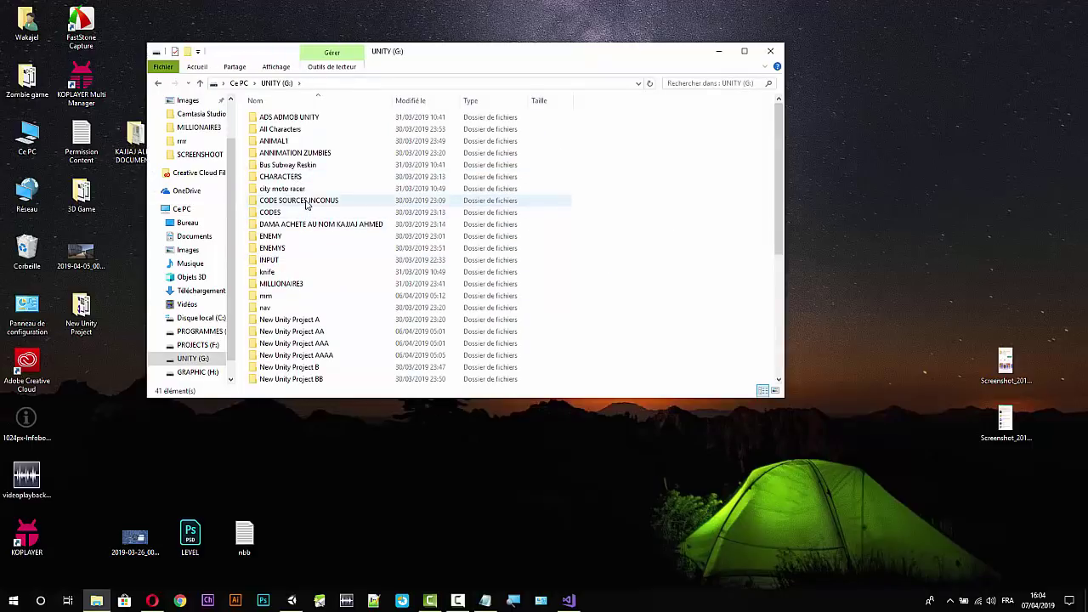
Go to TUTORIAL PROJECTS UNITY > PARTICLE SYSTEME > Assets > EffectExamples.
{"action": "scroll", "coordinate": [309, 204], "scroll_direction": "down", "scroll_amount": 1}
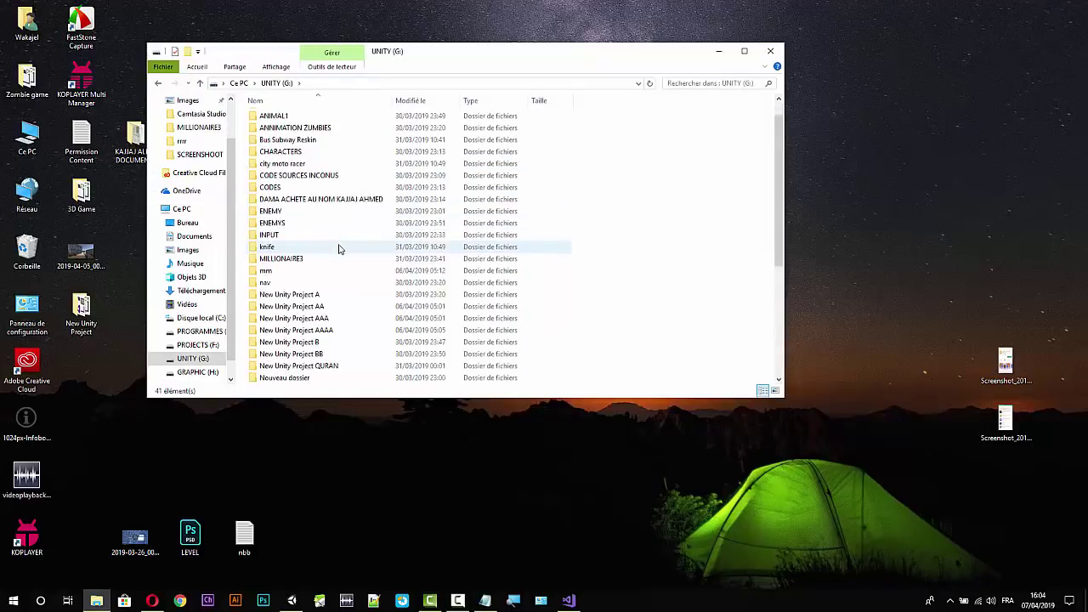
{"action": "scroll", "coordinate": [323, 230], "scroll_direction": "down", "scroll_amount": 5}
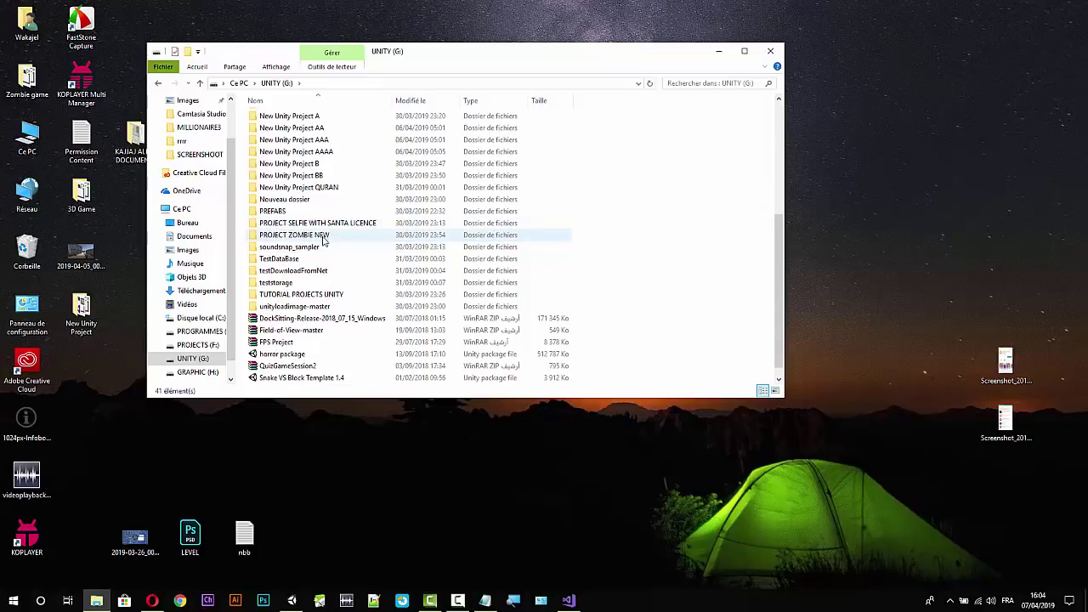
{"action": "left_click", "coordinate": [322, 294]}
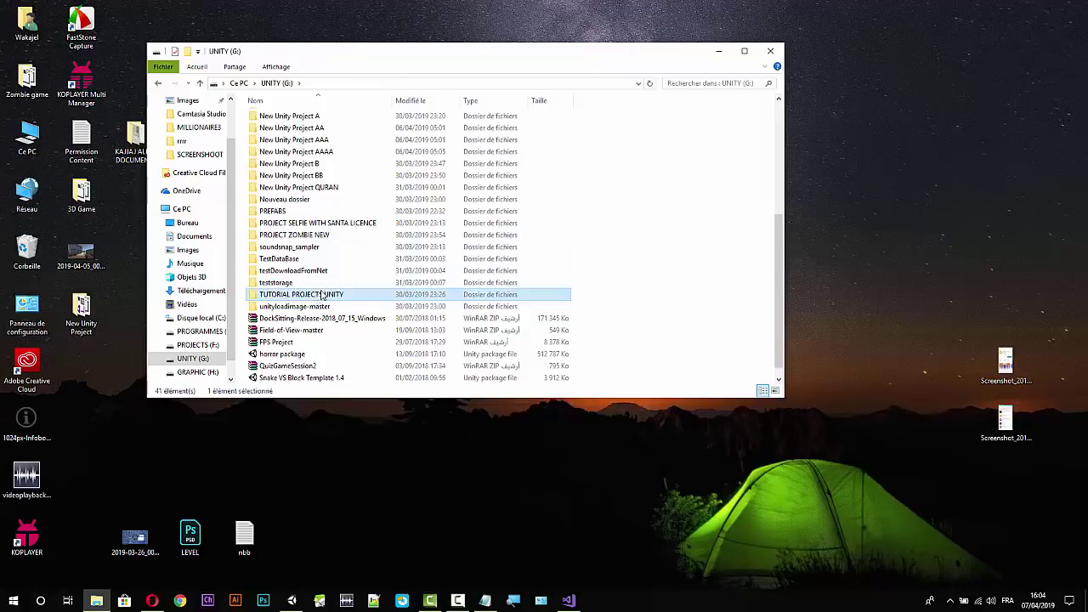
{"action": "double_click", "coordinate": [322, 294]}
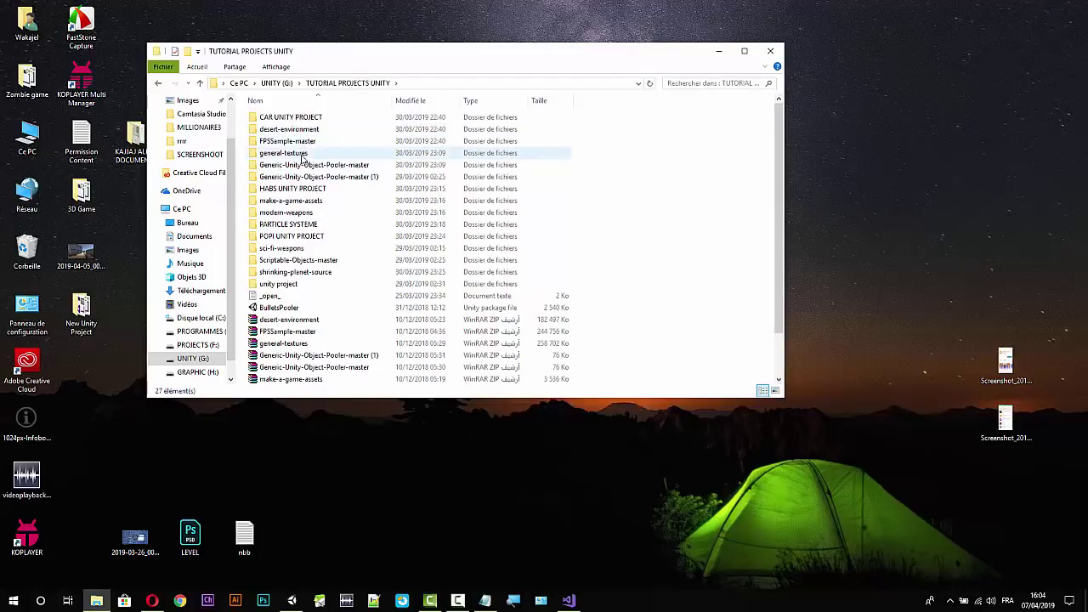
{"action": "left_click", "coordinate": [297, 226]}
{"action": "double_click", "coordinate": [296, 226]}
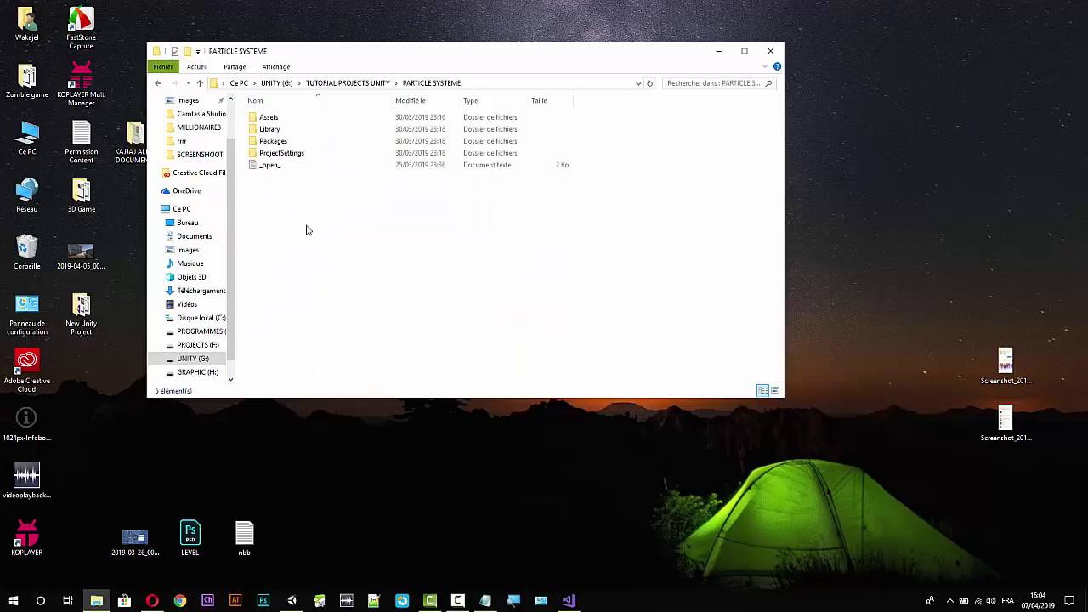
{"action": "double_click", "coordinate": [270, 116]}
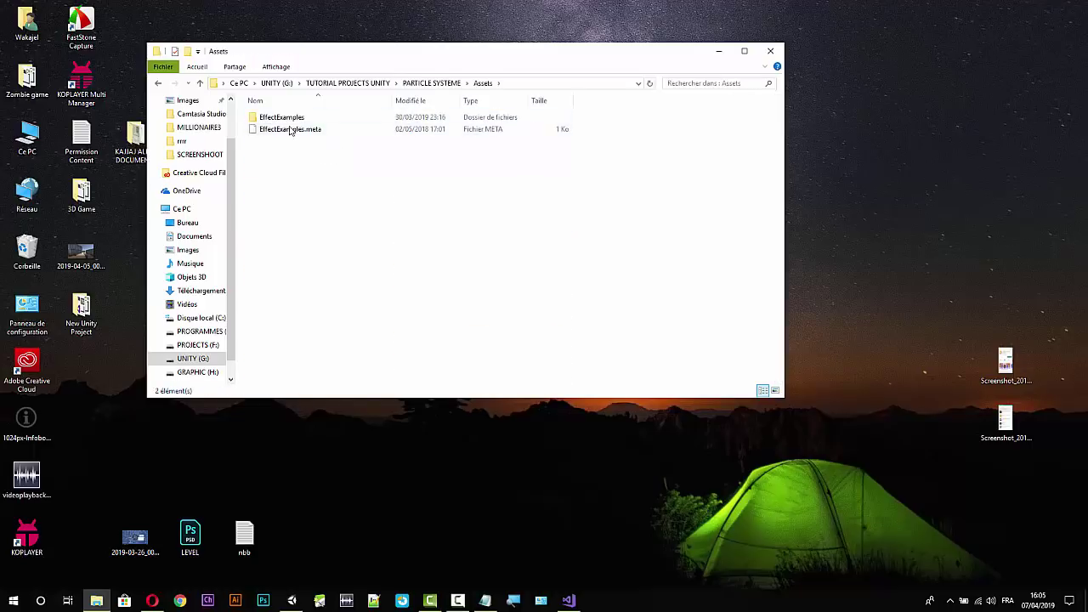
{"action": "double_click", "coordinate": [280, 121]}
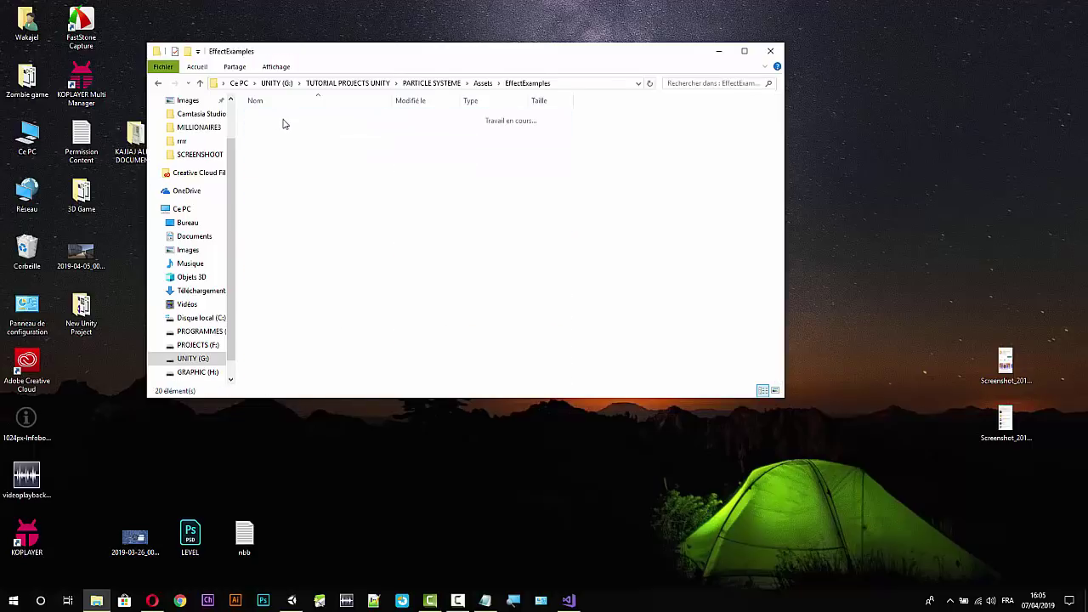
Copy the EffectExamples folder and switch back to the Unity editor.
{"action": "left_click", "coordinate": [200, 83]}
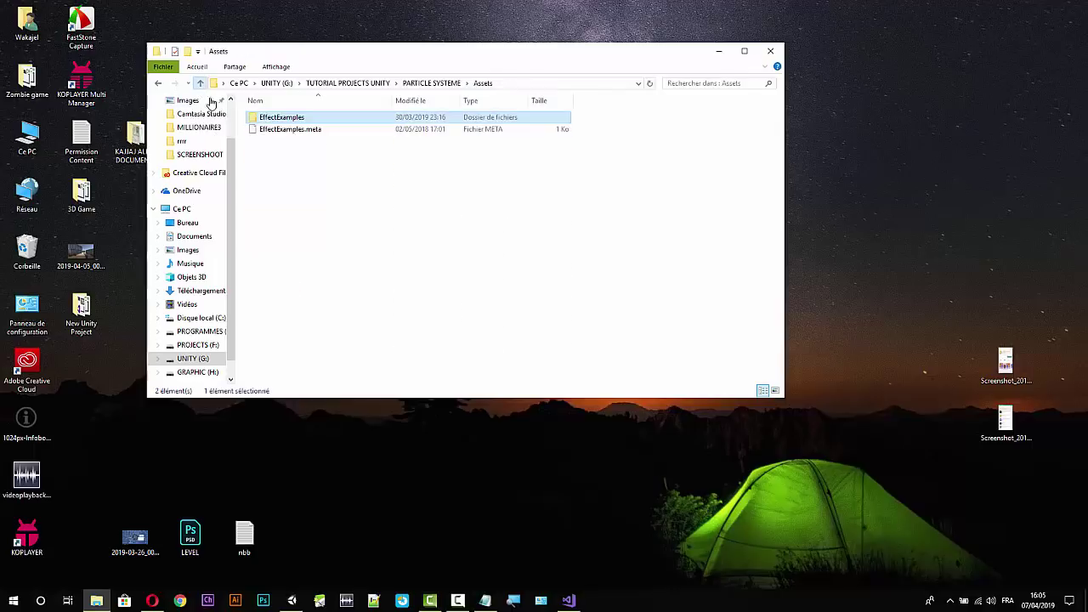
{"action": "right_click", "coordinate": [311, 118]}
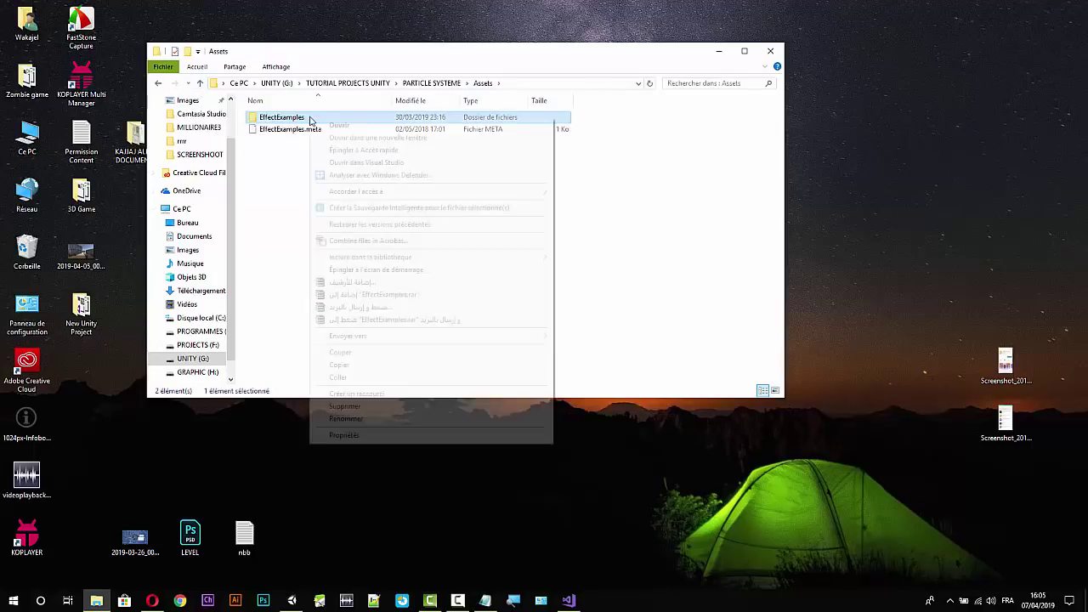
{"action": "left_click", "coordinate": [366, 364]}
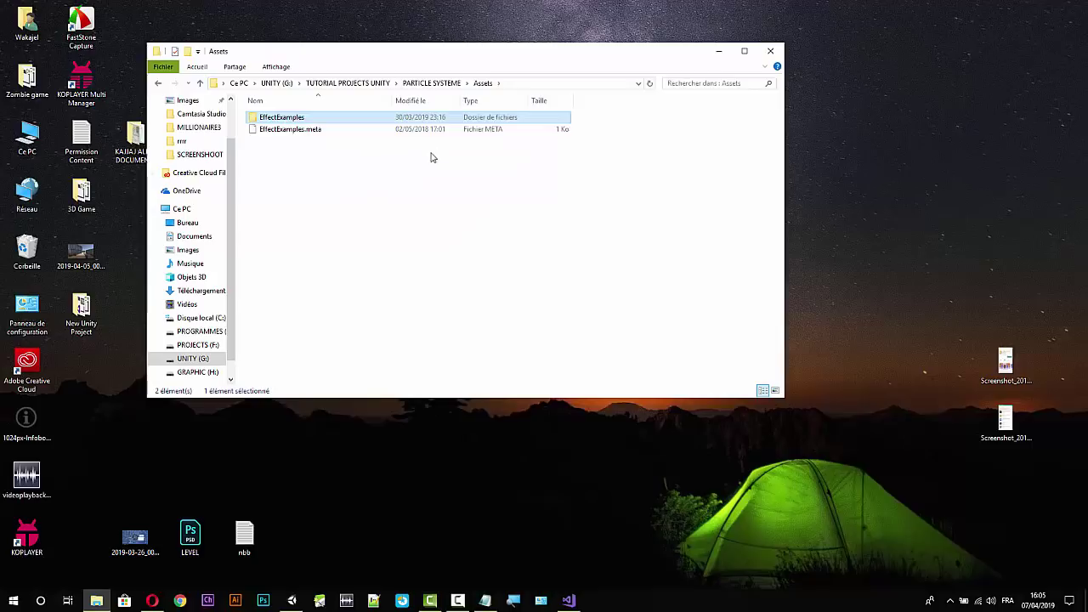
{"action": "right_click", "coordinate": [332, 118]}
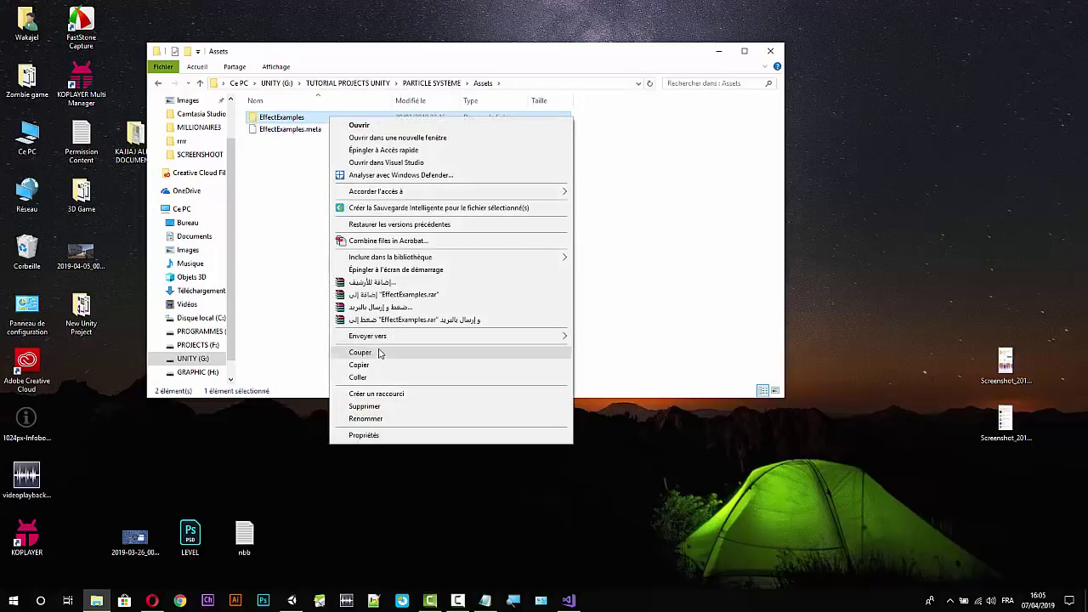
{"action": "left_click", "coordinate": [372, 365]}
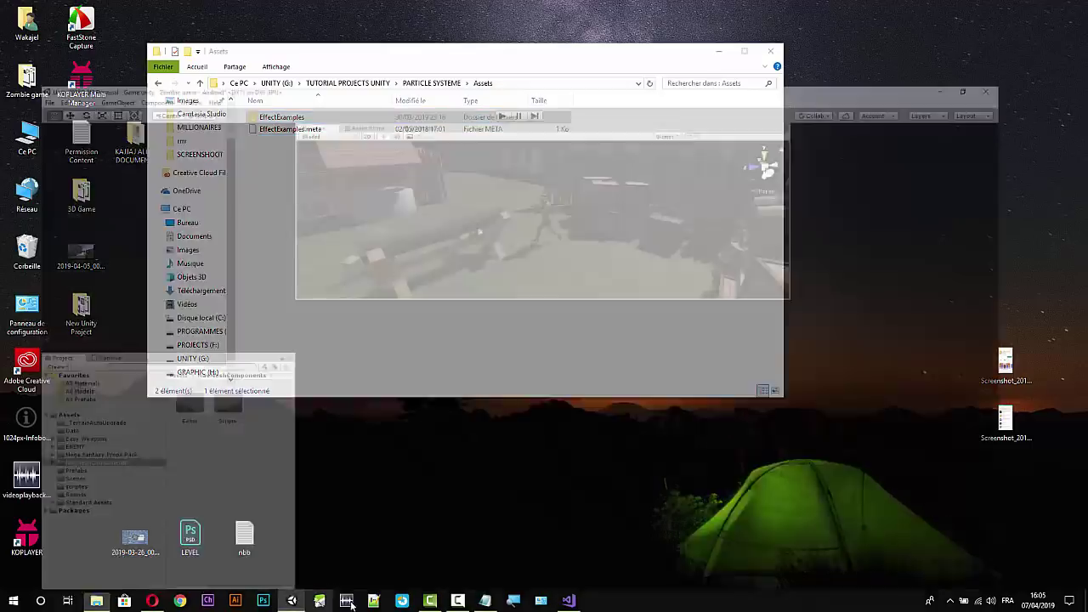
{"action": "left_click", "coordinate": [292, 600]}
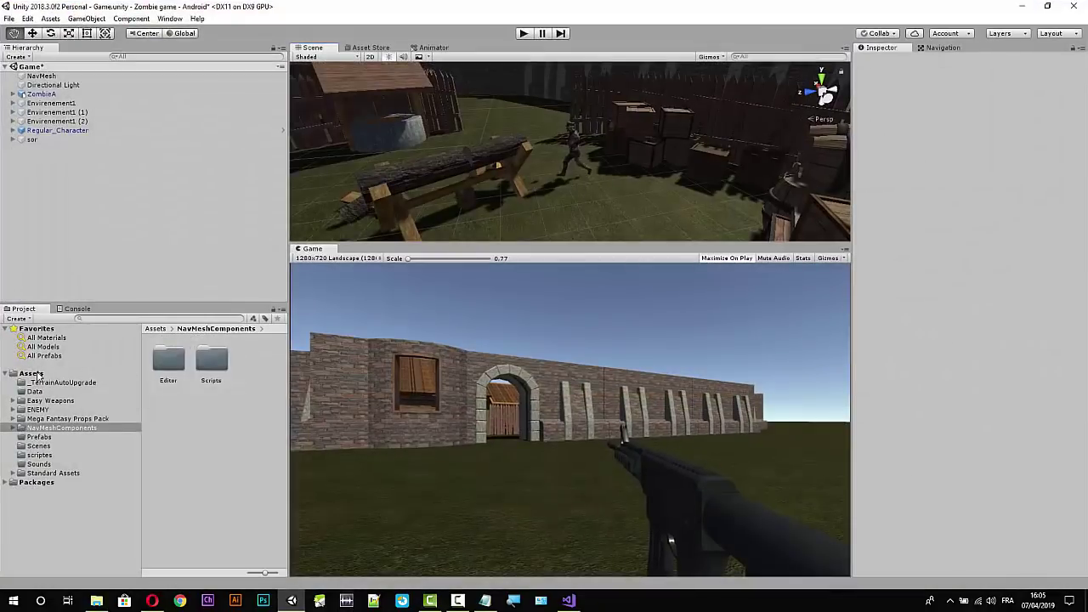
Show the project's Assets in Explorer, paste EffectExamples into it, and close the window.
{"action": "left_click", "coordinate": [37, 376]}
{"action": "right_click", "coordinate": [37, 376]}
{"action": "mouse_move", "coordinate": [104, 108]}
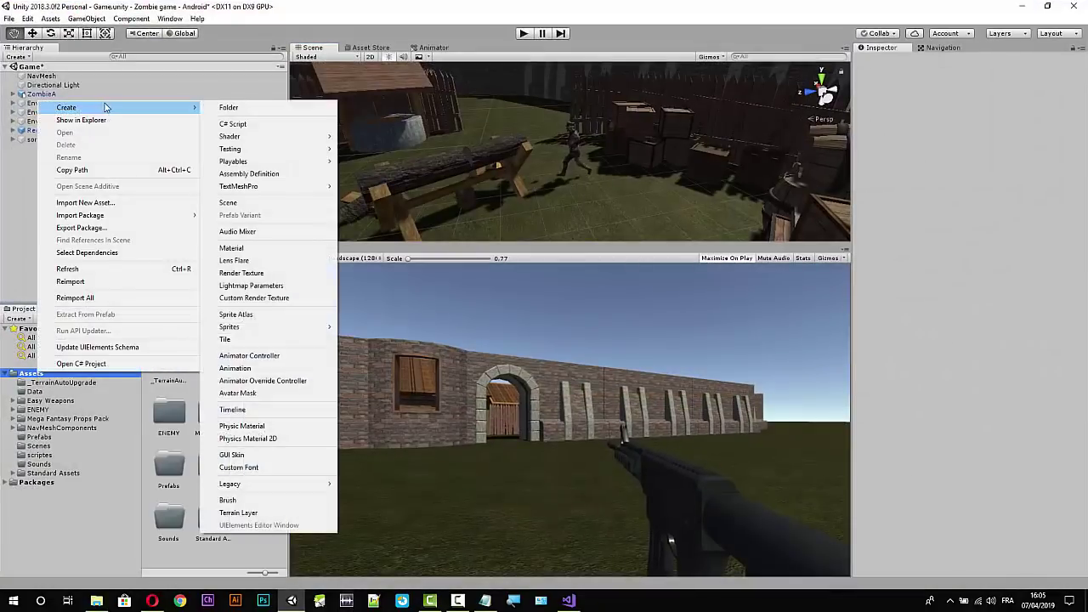
{"action": "left_click", "coordinate": [89, 120]}
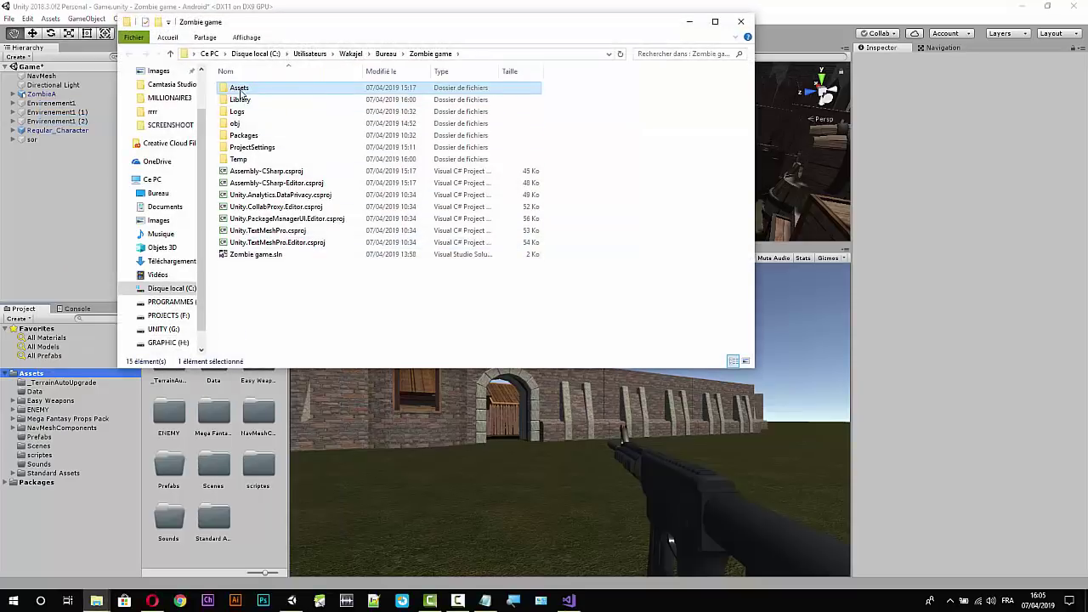
{"action": "double_click", "coordinate": [253, 91]}
{"action": "right_click", "coordinate": [334, 249]}
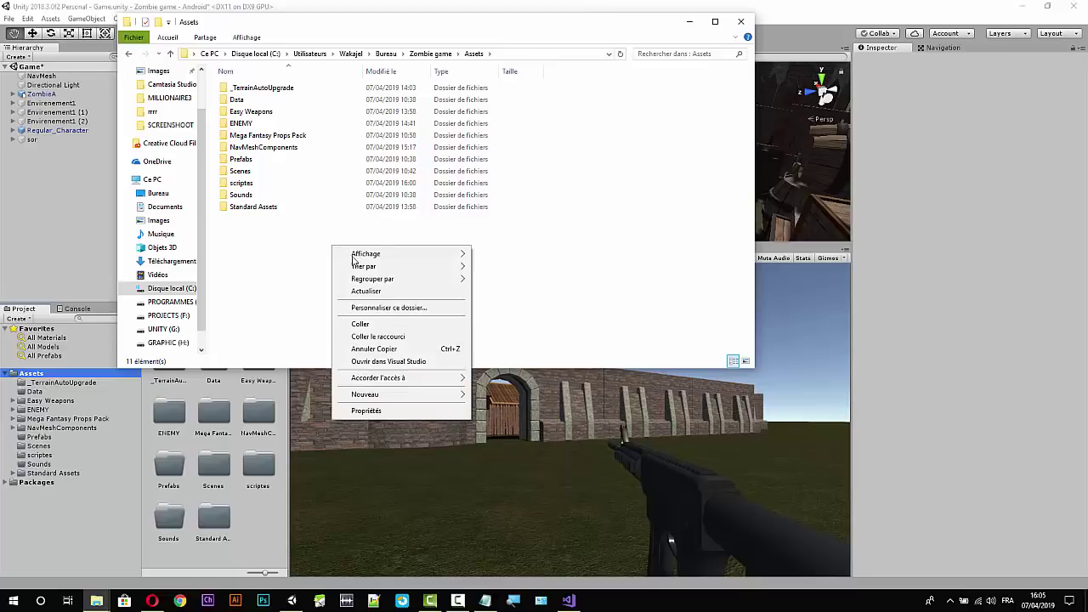
{"action": "left_click", "coordinate": [369, 326]}
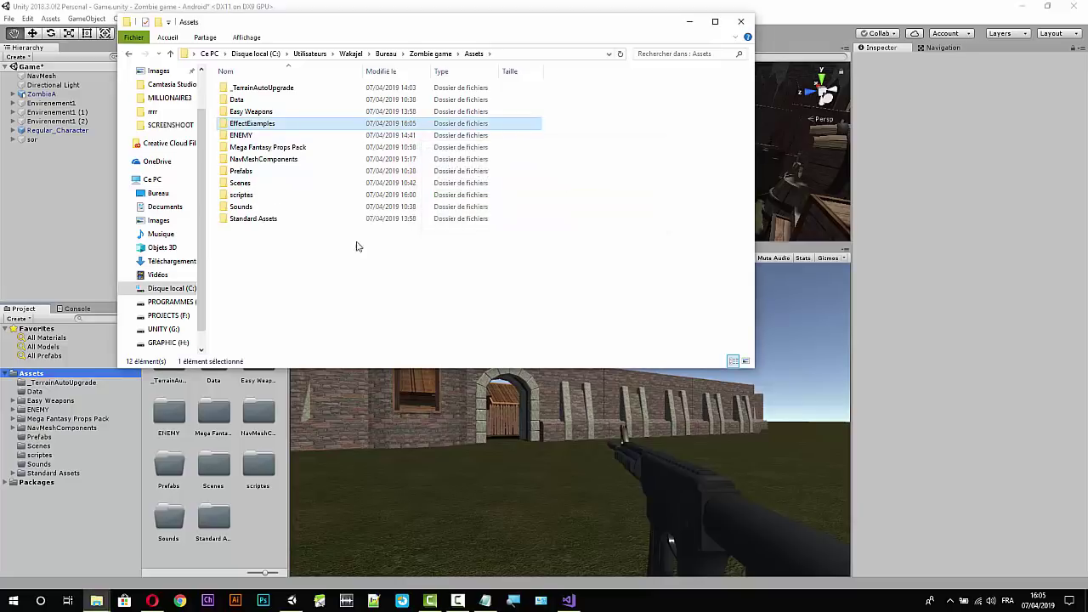
{"action": "left_click", "coordinate": [741, 21]}
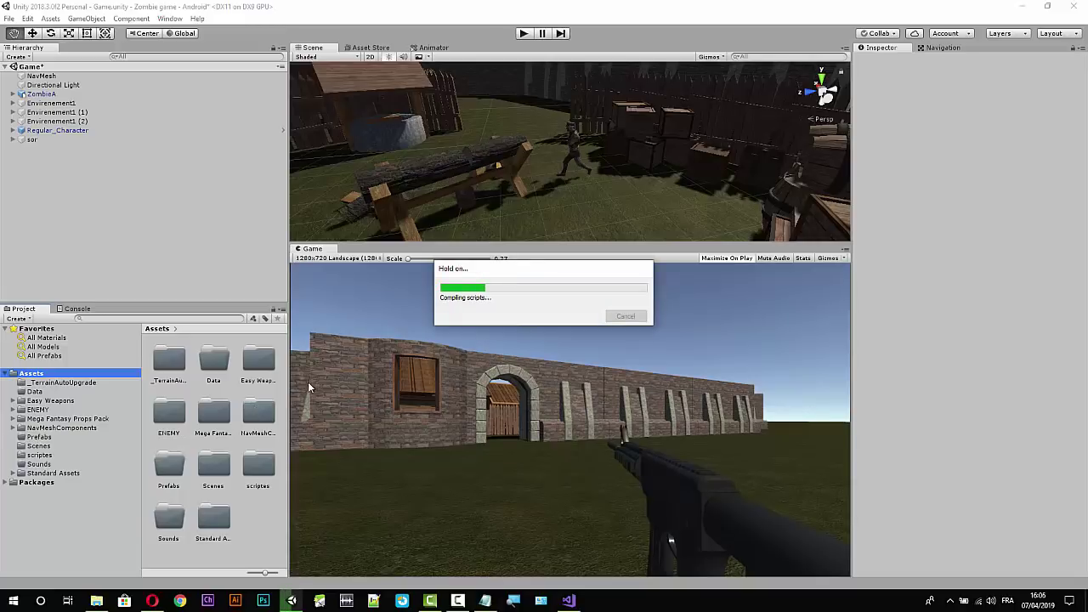
Minimize the code editor and close the source particle folder window while Unity imports.
{"action": "key", "text": "alt+Tab"}
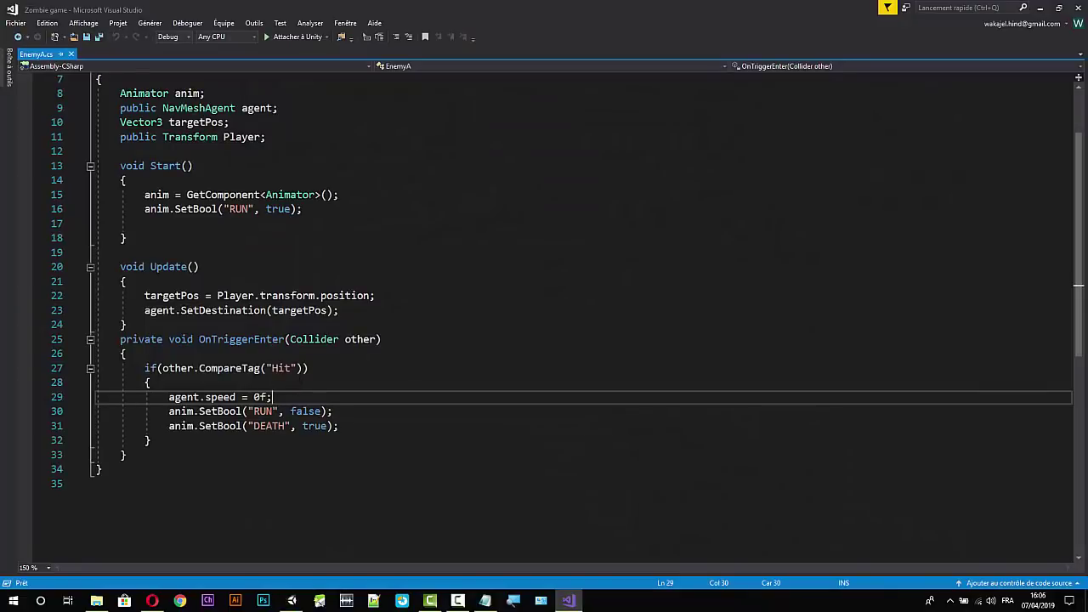
{"action": "key", "text": "alt+Tab"}
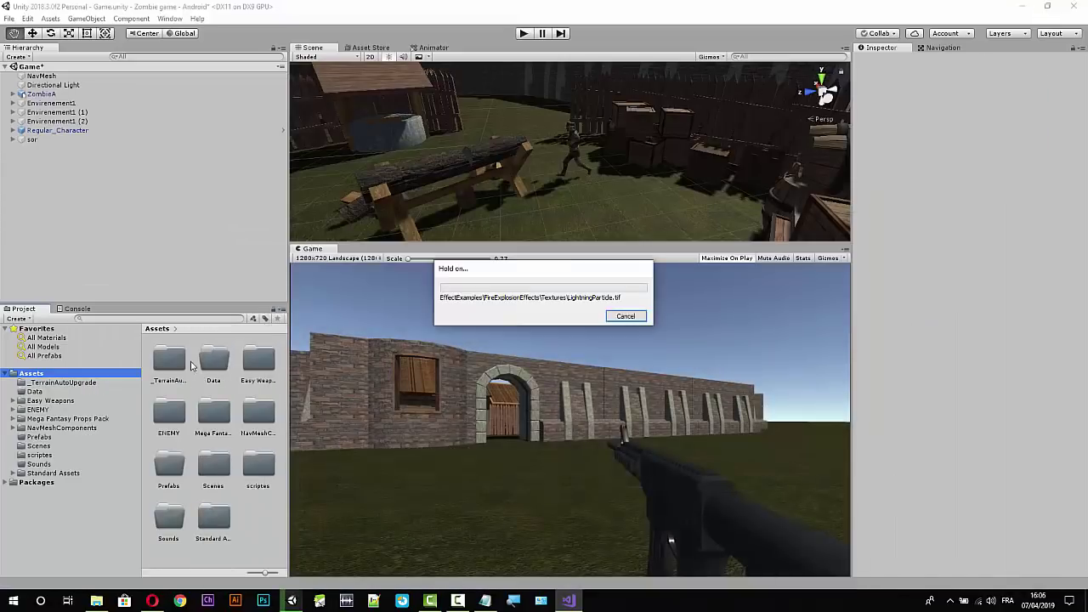
{"action": "key", "text": "alt+Tab"}
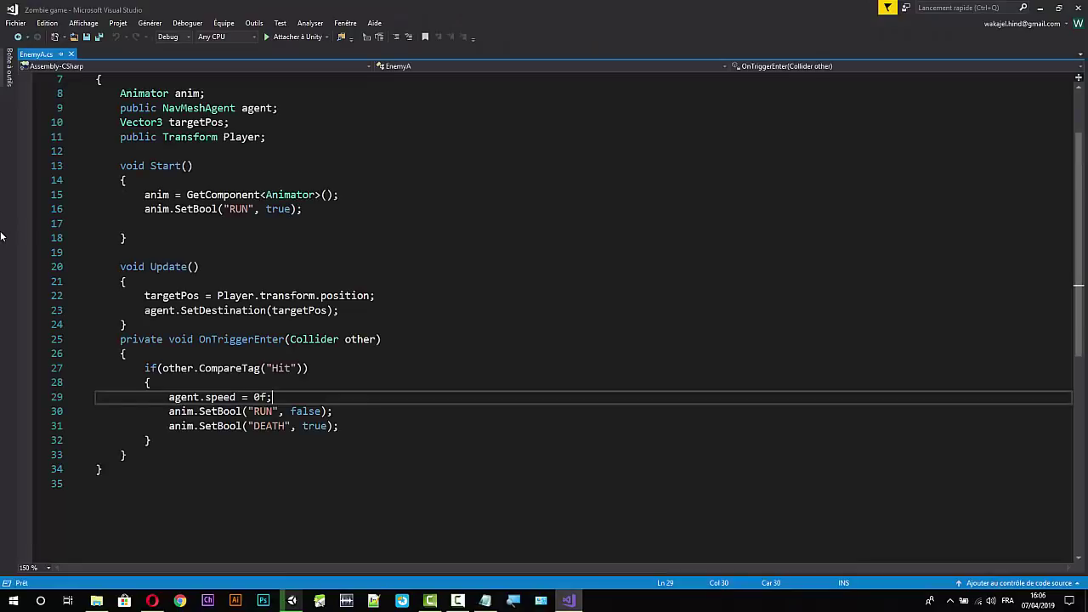
{"action": "left_click", "coordinate": [1040, 8]}
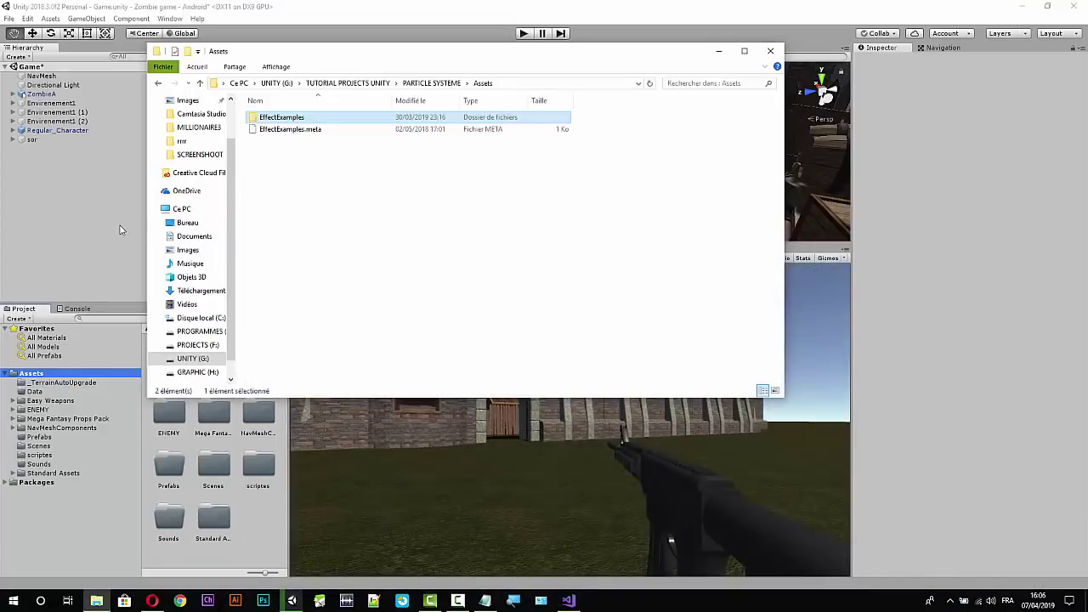
{"action": "left_click", "coordinate": [771, 51]}
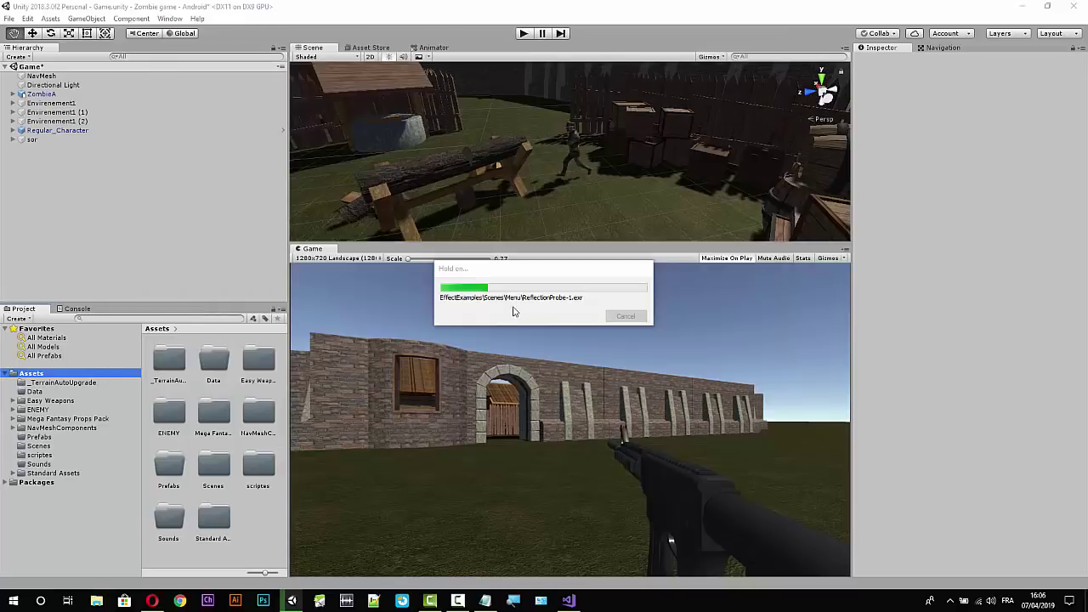
{"action": "left_click", "coordinate": [457, 600]}
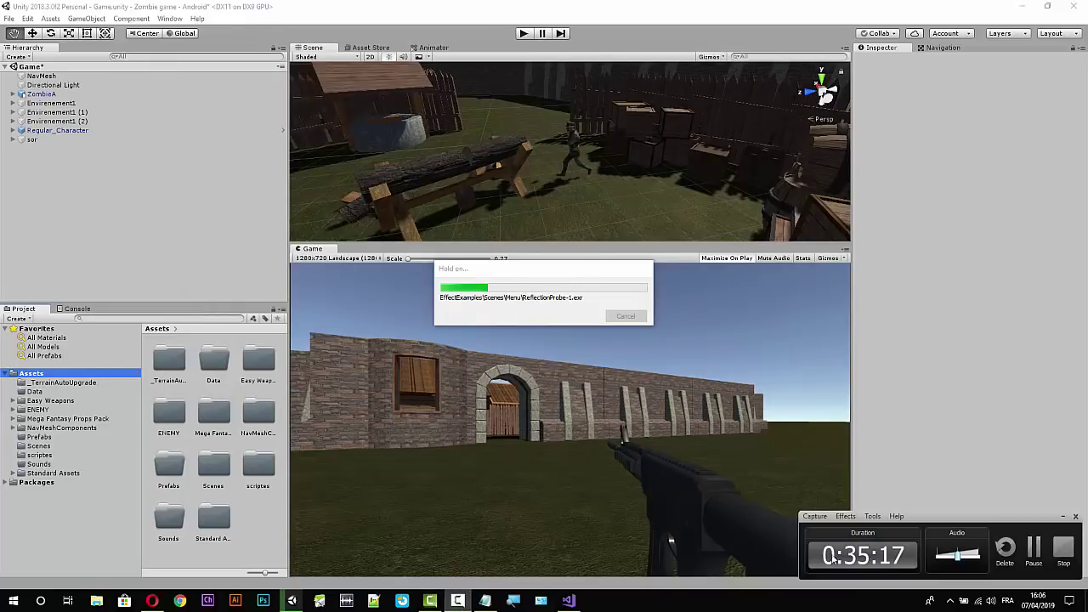
{"action": "left_click", "coordinate": [1033, 548]}
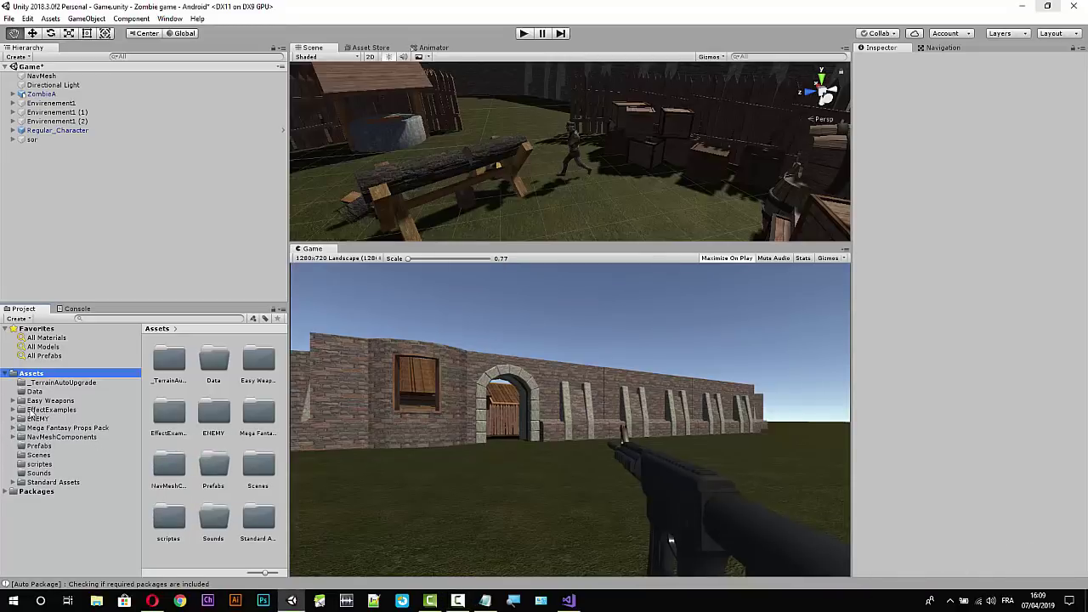
Open BloodSprayEffect, then BloodStreamEffect, from EffectExamples > Blood > Prefabs.
{"action": "left_click", "coordinate": [14, 410]}
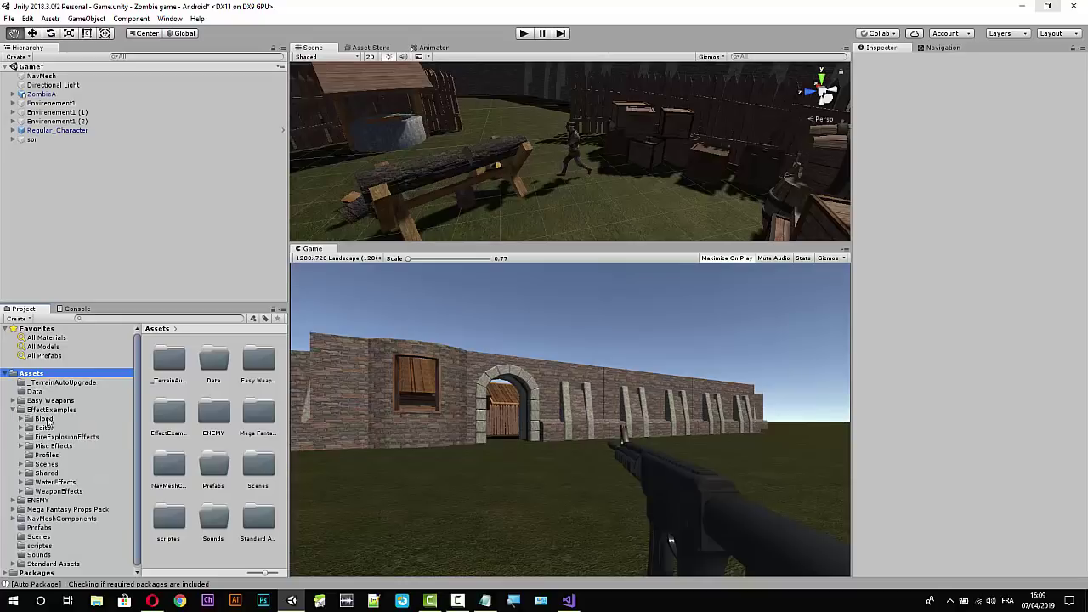
{"action": "left_click", "coordinate": [46, 420]}
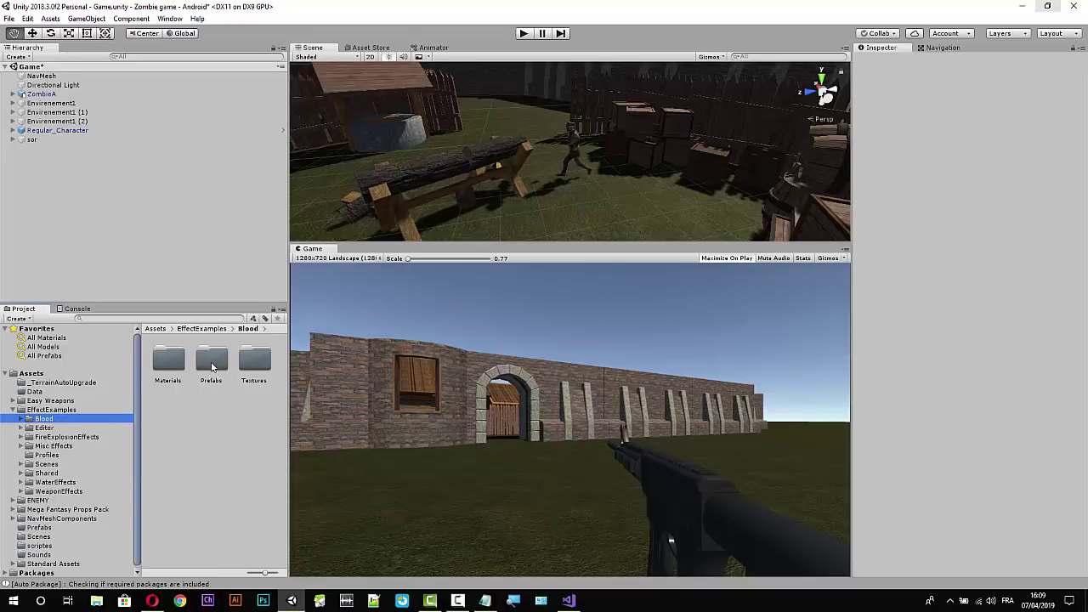
{"action": "double_click", "coordinate": [212, 364]}
{"action": "left_click", "coordinate": [170, 362]}
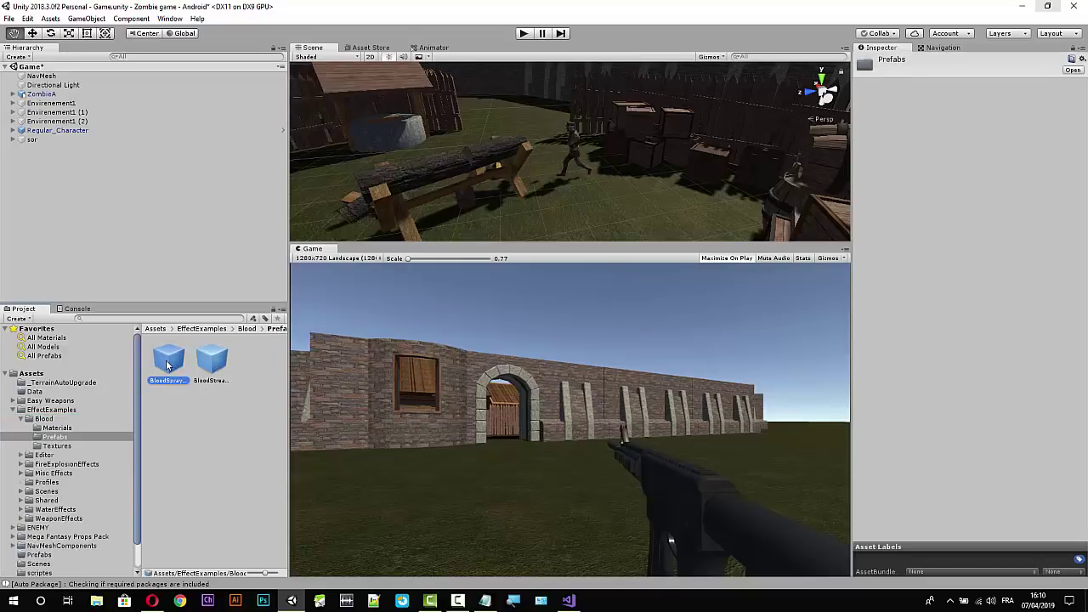
{"action": "double_click", "coordinate": [170, 363]}
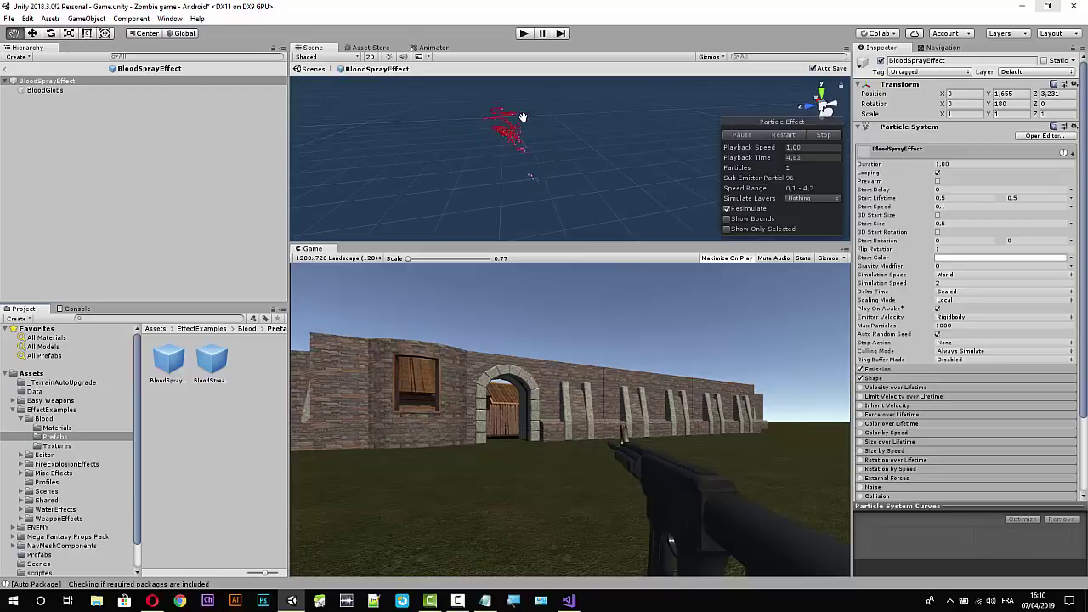
{"action": "double_click", "coordinate": [213, 362]}
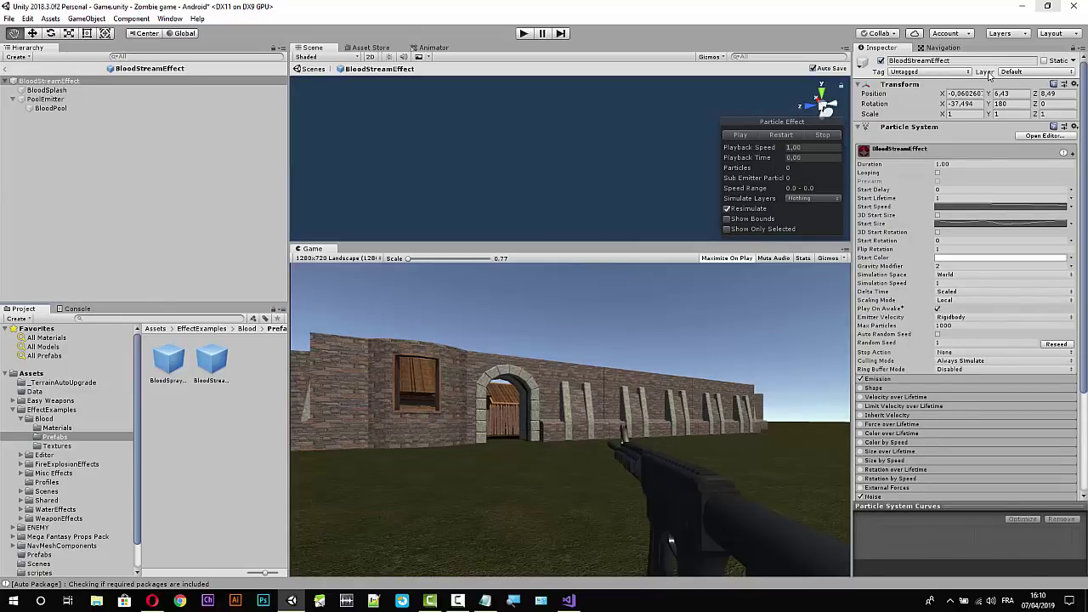
Put BloodStreamEffect and its child objects on the UI layer.
{"action": "left_click", "coordinate": [1013, 74]}
{"action": "left_click", "coordinate": [1016, 130]}
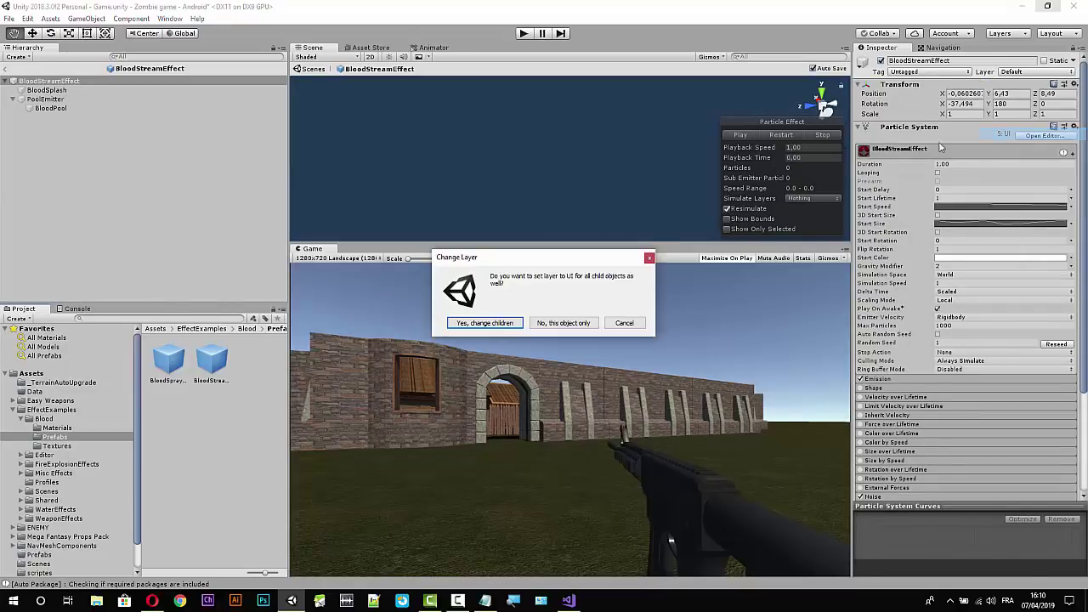
{"action": "left_click", "coordinate": [486, 324]}
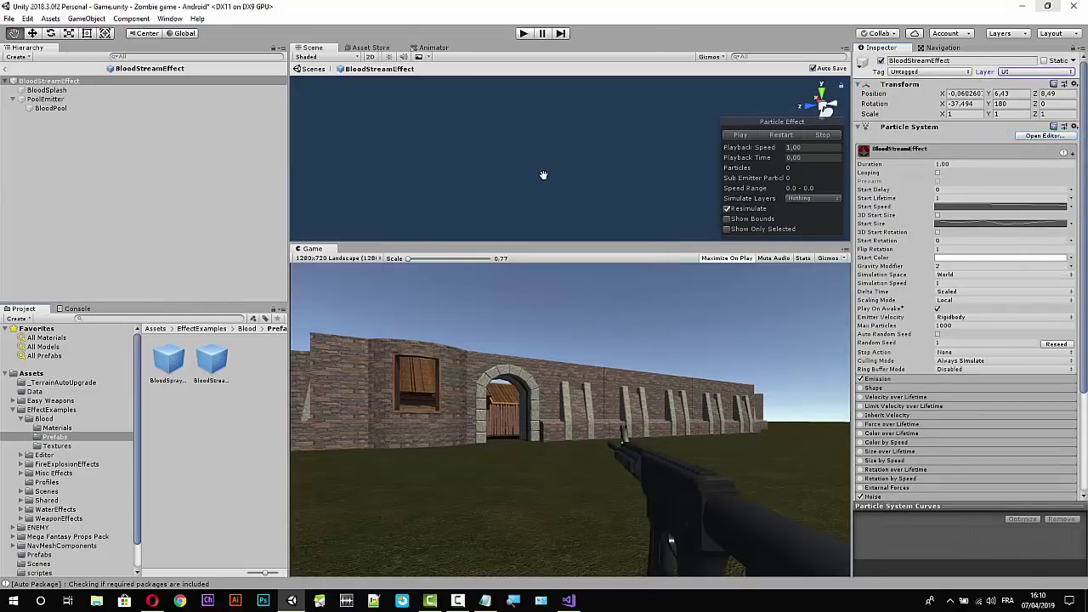
Make the BloodSplash particles loop and preview the BloodStreamEffect playing.
{"action": "left_click", "coordinate": [72, 90]}
{"action": "left_click", "coordinate": [72, 100]}
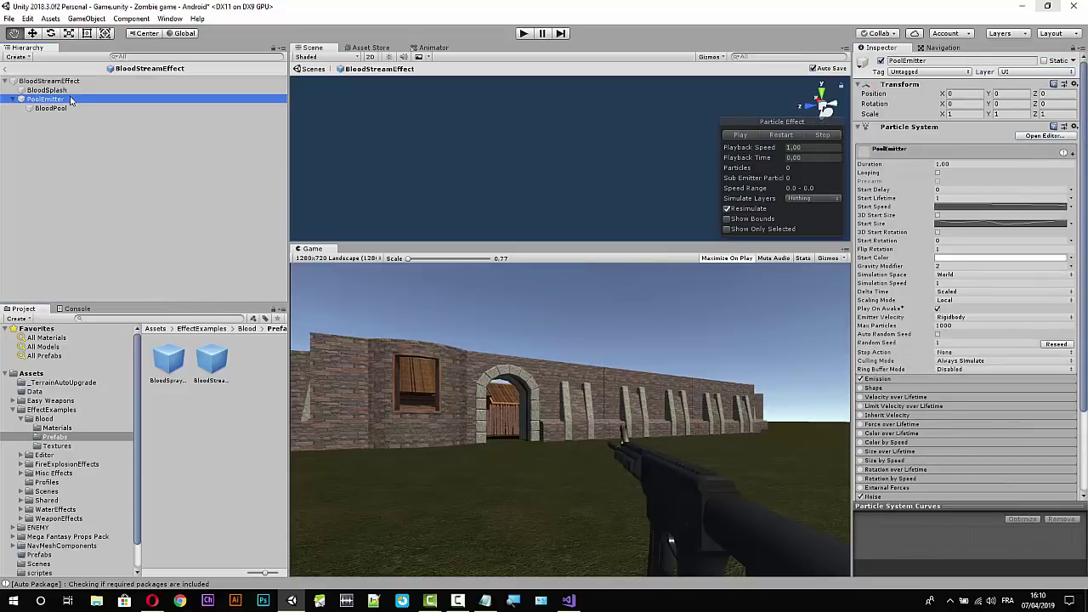
{"action": "left_click", "coordinate": [73, 90]}
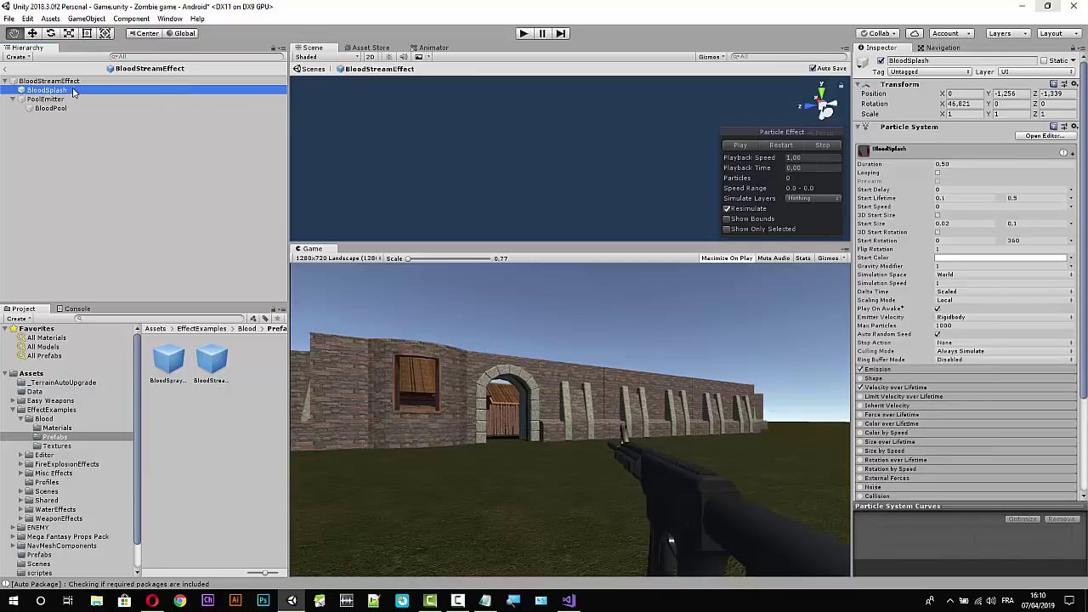
{"action": "left_click", "coordinate": [938, 175]}
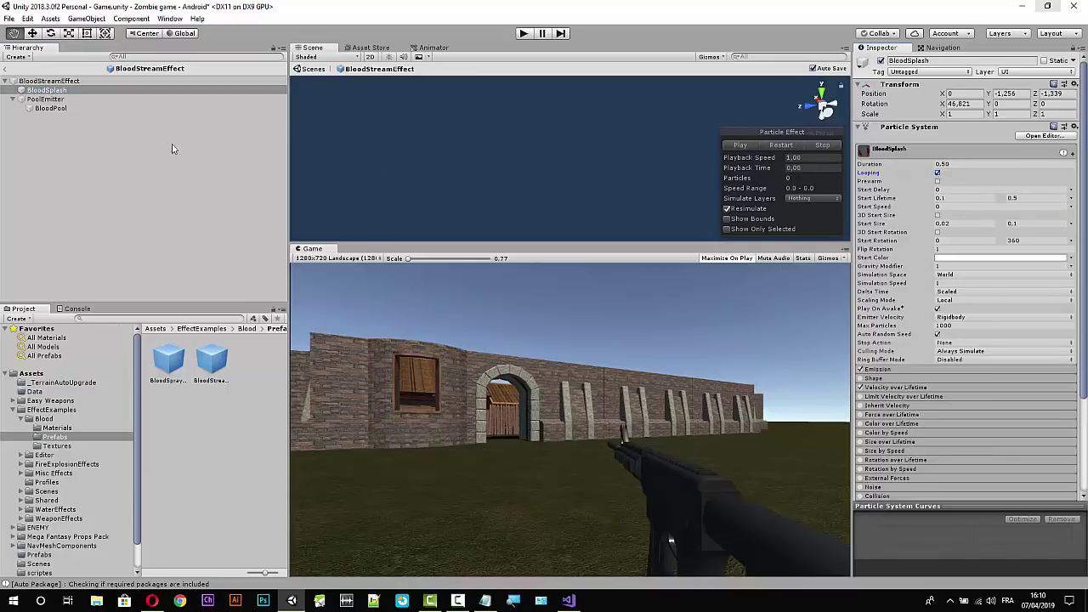
{"action": "left_click", "coordinate": [741, 144]}
{"action": "left_click", "coordinate": [68, 88]}
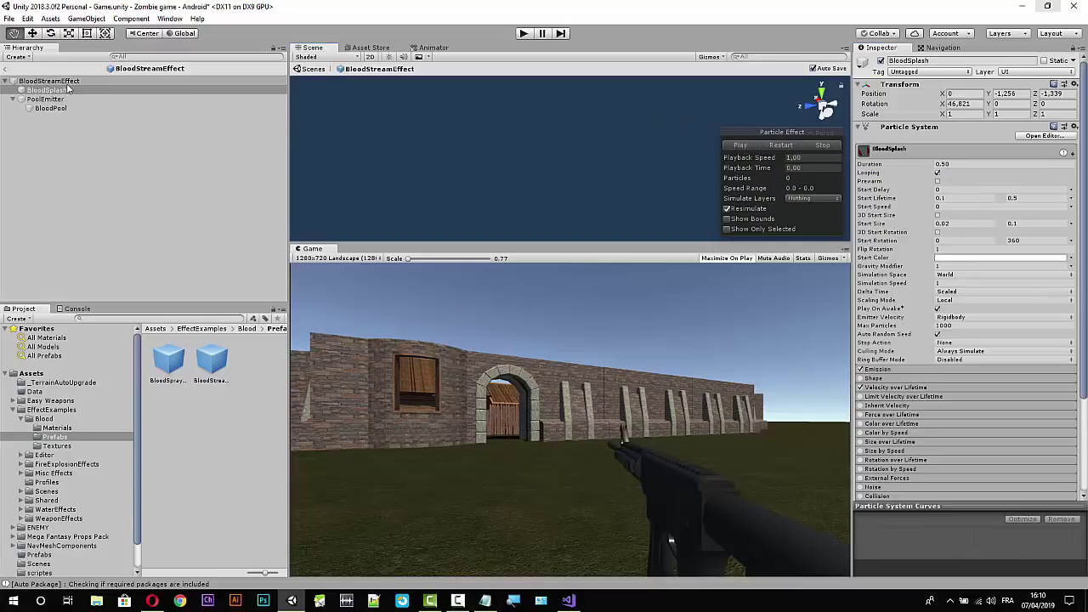
{"action": "left_click", "coordinate": [79, 82]}
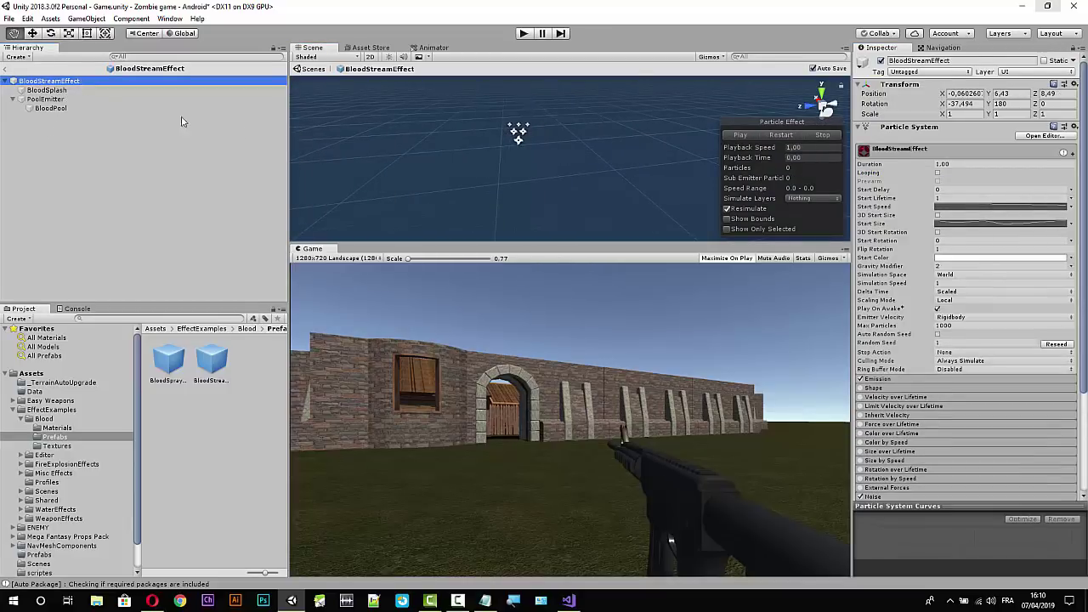
{"action": "left_click", "coordinate": [734, 134]}
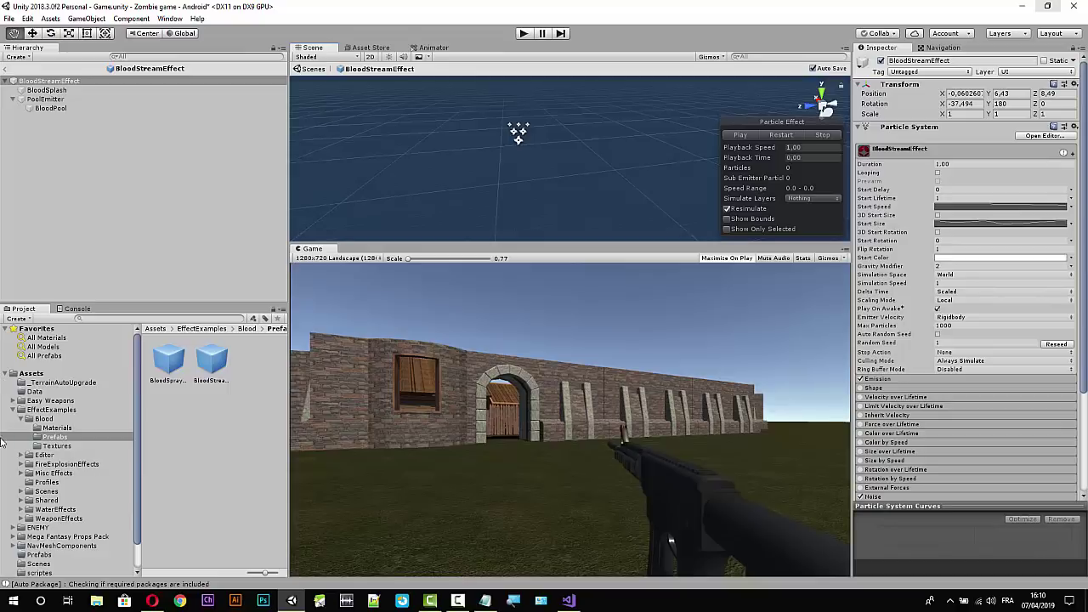
{"action": "left_click", "coordinate": [6, 80]}
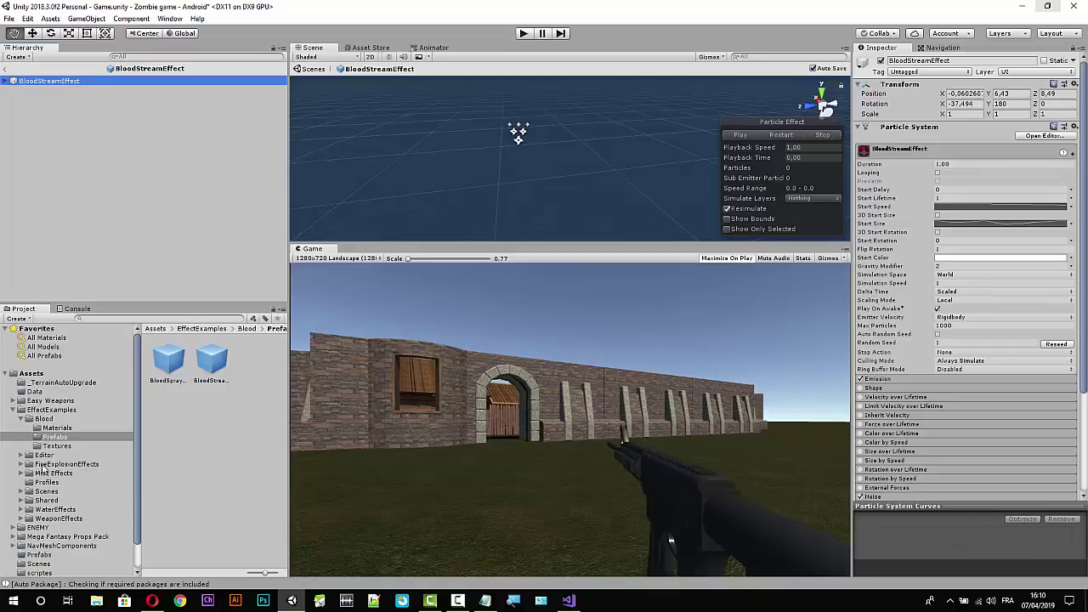
Preview BigExplosionEffect from FireExplosionEffects > Prefabs and enlarge the Scene view.
{"action": "left_click", "coordinate": [42, 465]}
{"action": "left_click", "coordinate": [21, 465]}
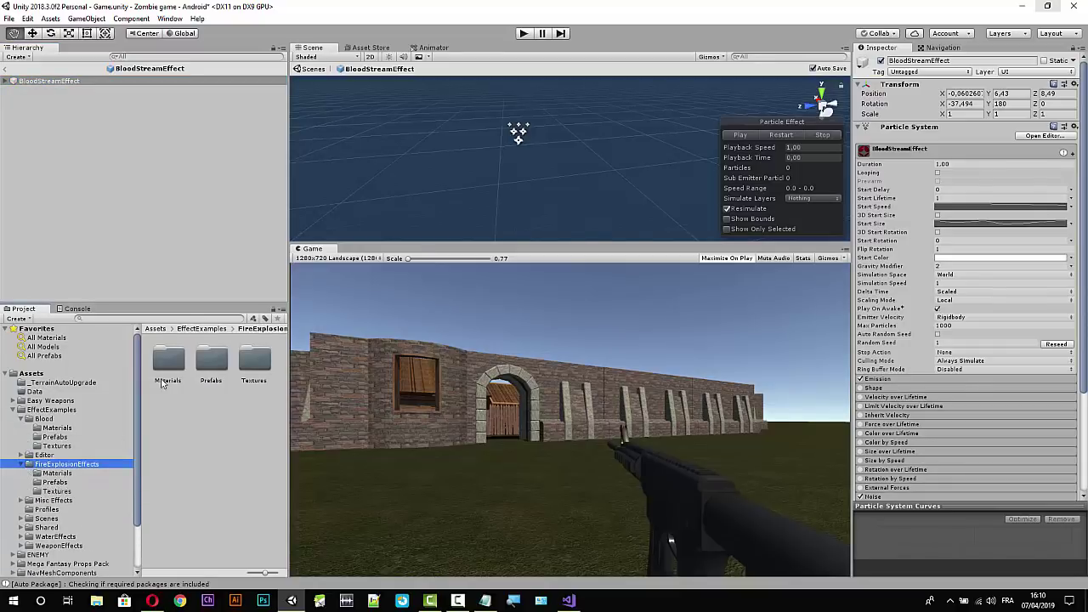
{"action": "double_click", "coordinate": [211, 361]}
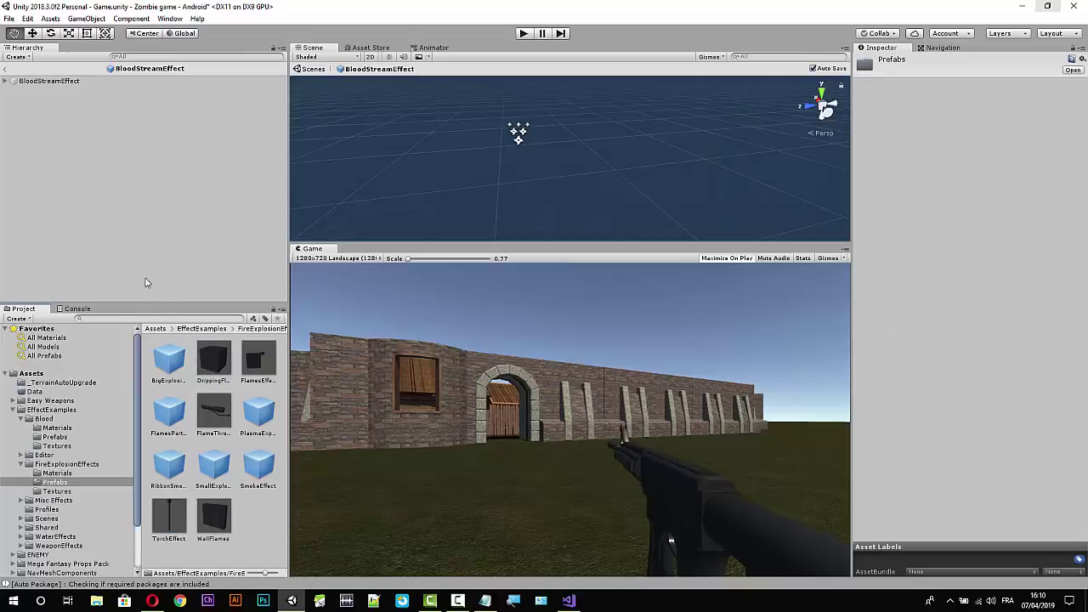
{"action": "double_click", "coordinate": [173, 361]}
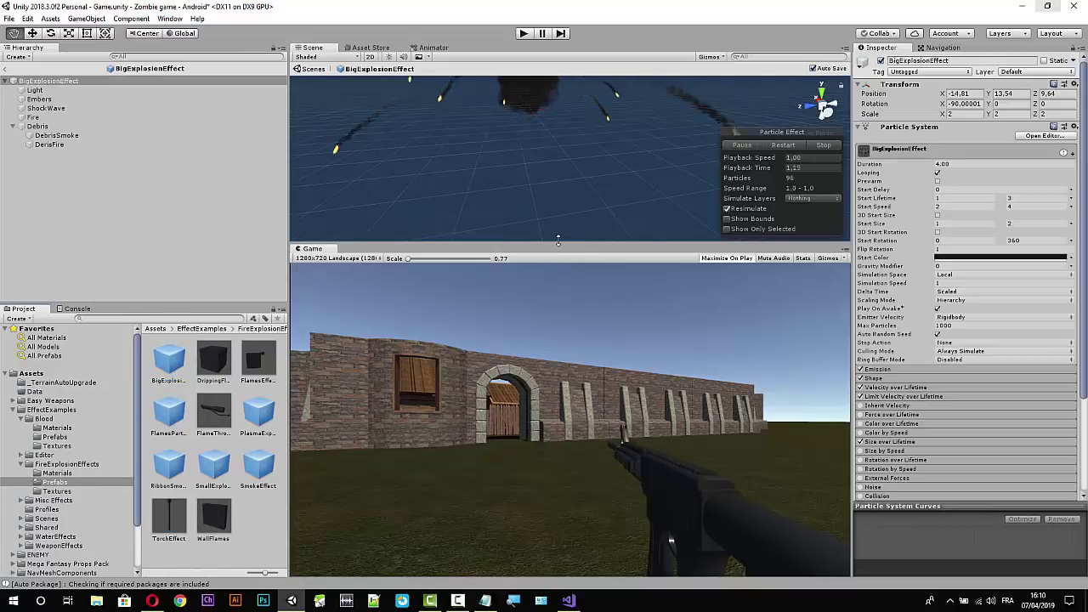
{"action": "left_click_drag", "start_coordinate": [558, 241], "coordinate": [549, 463]}
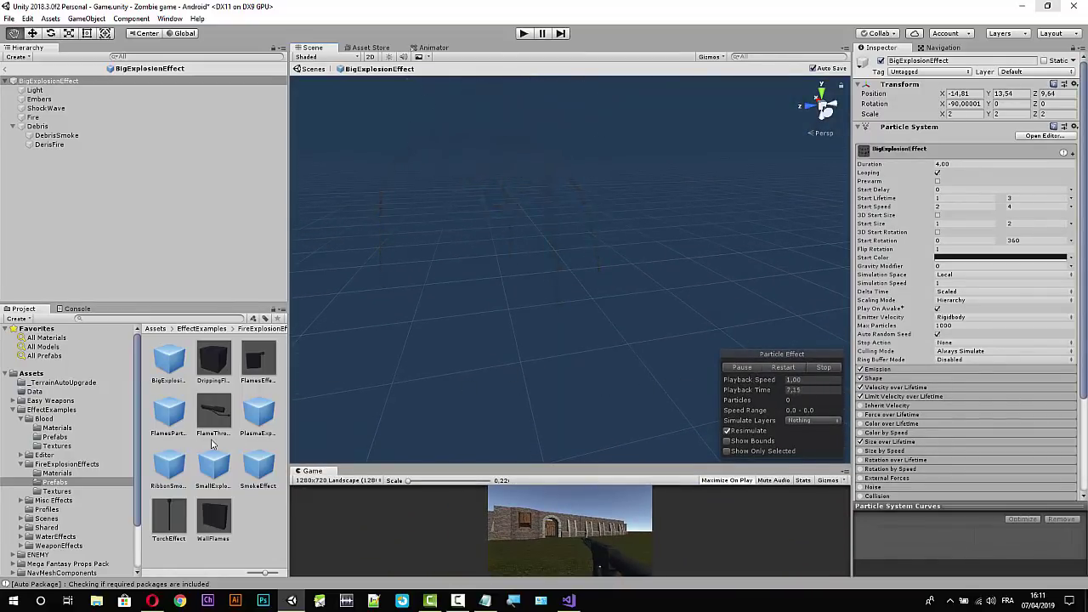
Preview the PlasmaExplosion, Flames, Smoke, SmallExplosion and RibbonSmoke effects, then return to the Game scene.
{"action": "left_click", "coordinate": [264, 408]}
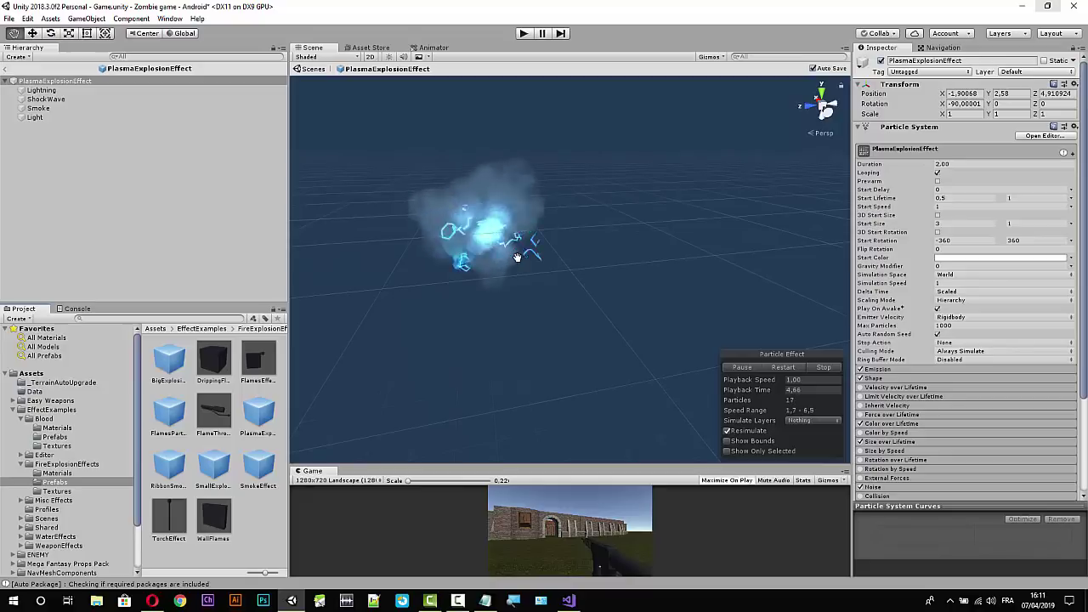
{"action": "double_click", "coordinate": [170, 414]}
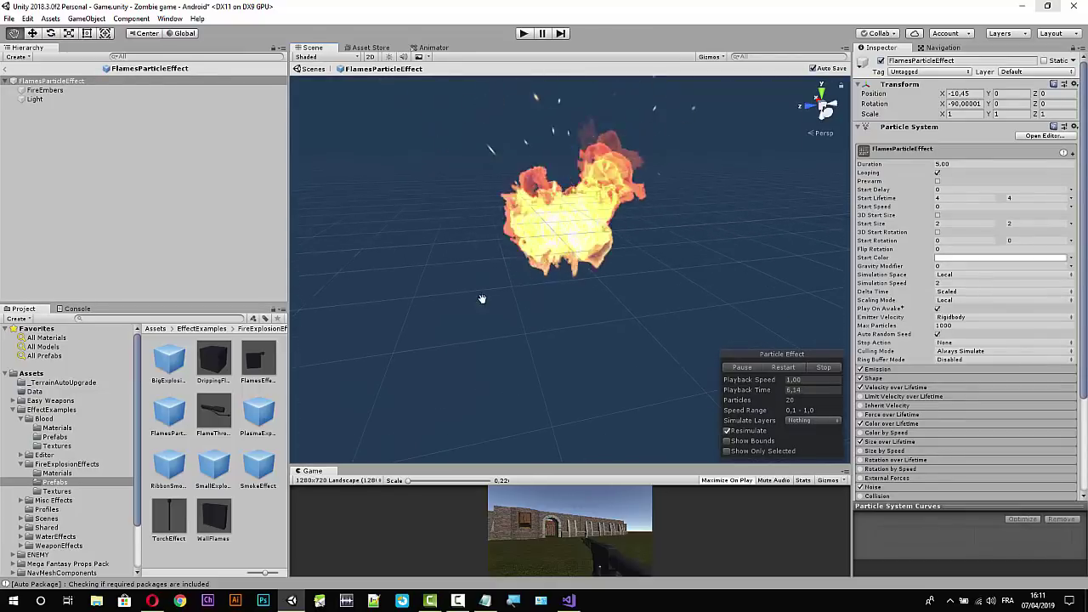
{"action": "double_click", "coordinate": [259, 466]}
{"action": "scroll", "coordinate": [582, 312], "scroll_direction": "up", "scroll_amount": 3}
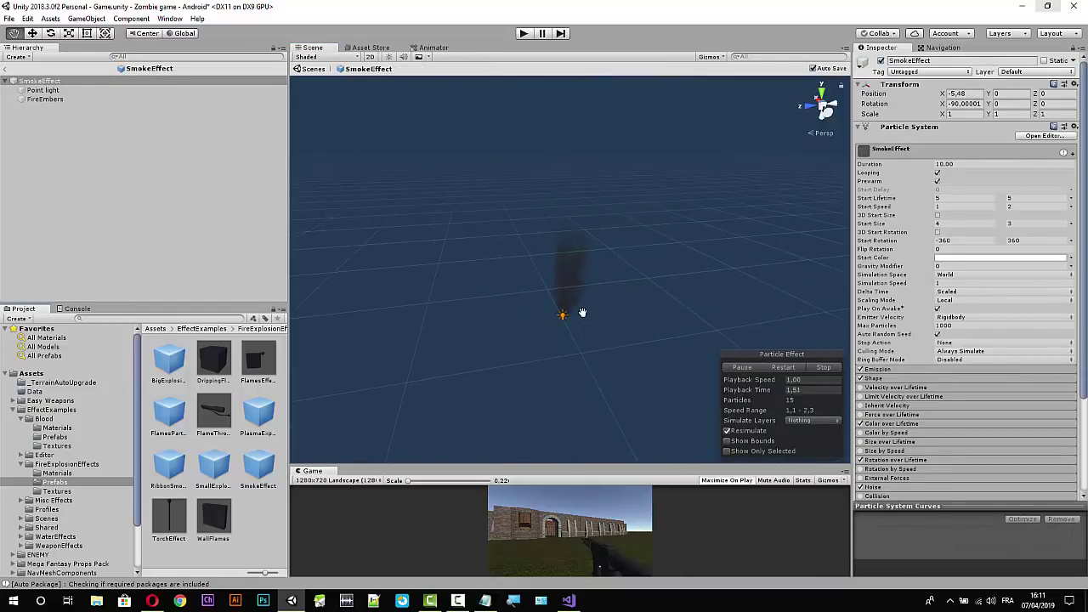
{"action": "double_click", "coordinate": [219, 467]}
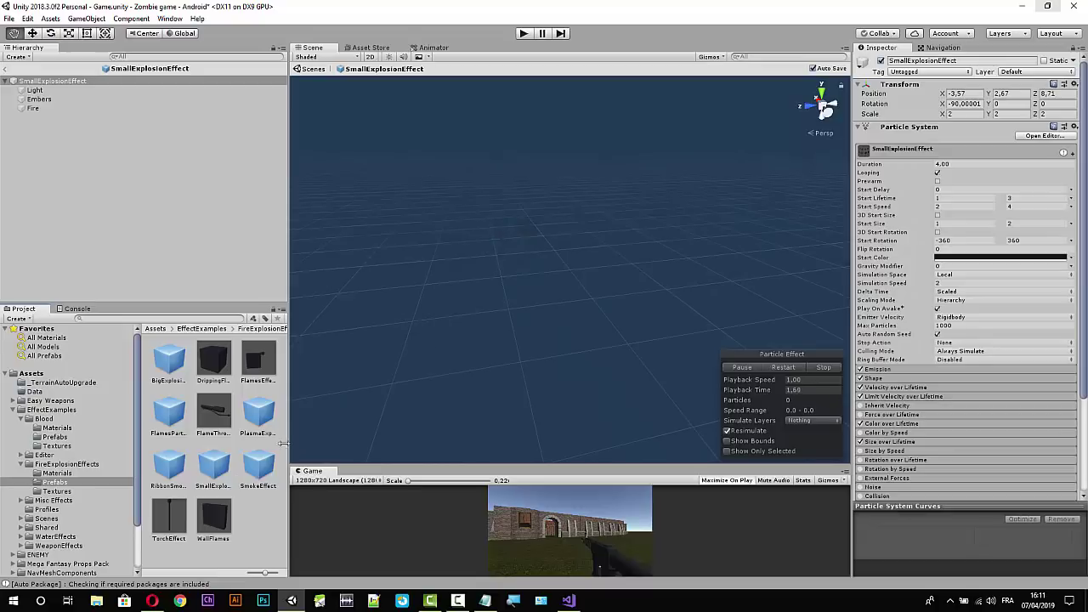
{"action": "double_click", "coordinate": [213, 466]}
{"action": "left_click", "coordinate": [169, 469]}
{"action": "double_click", "coordinate": [169, 470]}
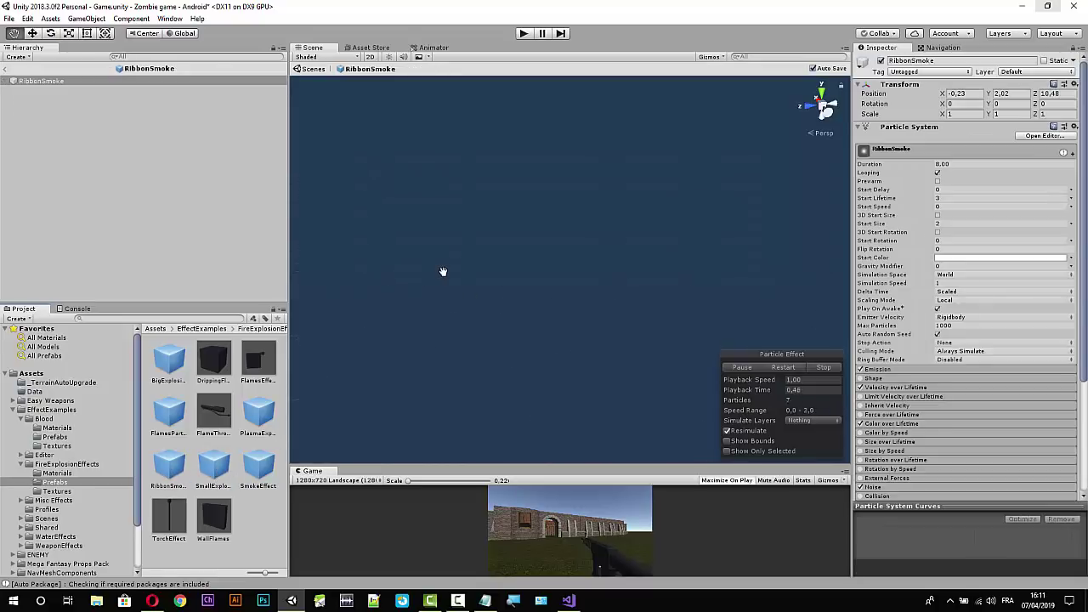
{"action": "left_click", "coordinate": [6, 69]}
{"action": "left_click", "coordinate": [47, 141]}
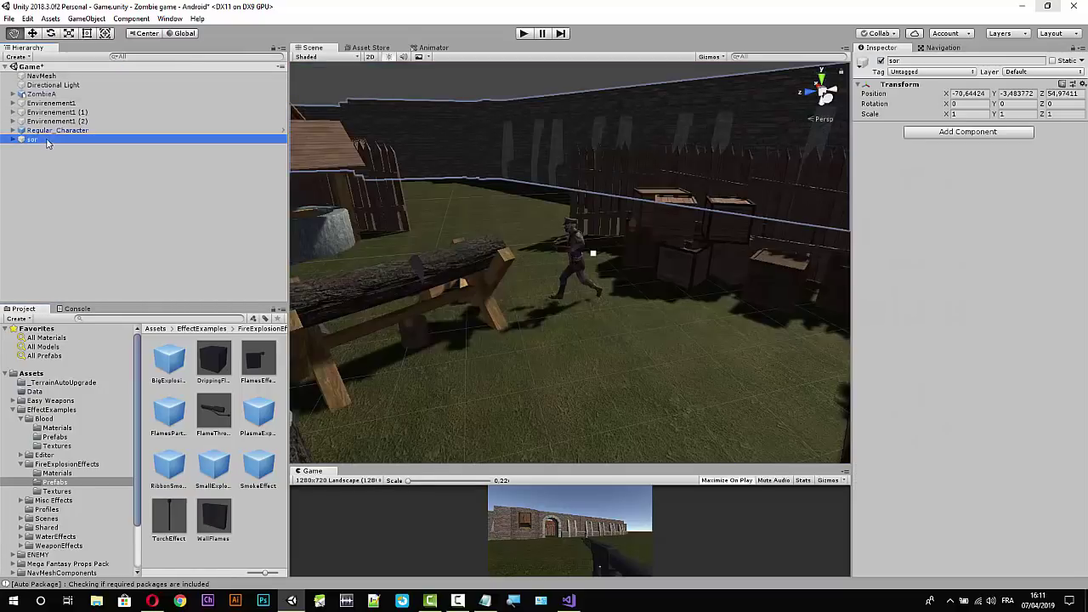
Expand the sor group and select all of its tower and stone wall pieces.
{"action": "mouse_move", "coordinate": [528, 178]}
{"action": "left_mouse_down"}
{"action": "mouse_move", "coordinate": [548, 270]}
{"action": "mouse_move", "coordinate": [596, 211]}
{"action": "left_mouse_up"}
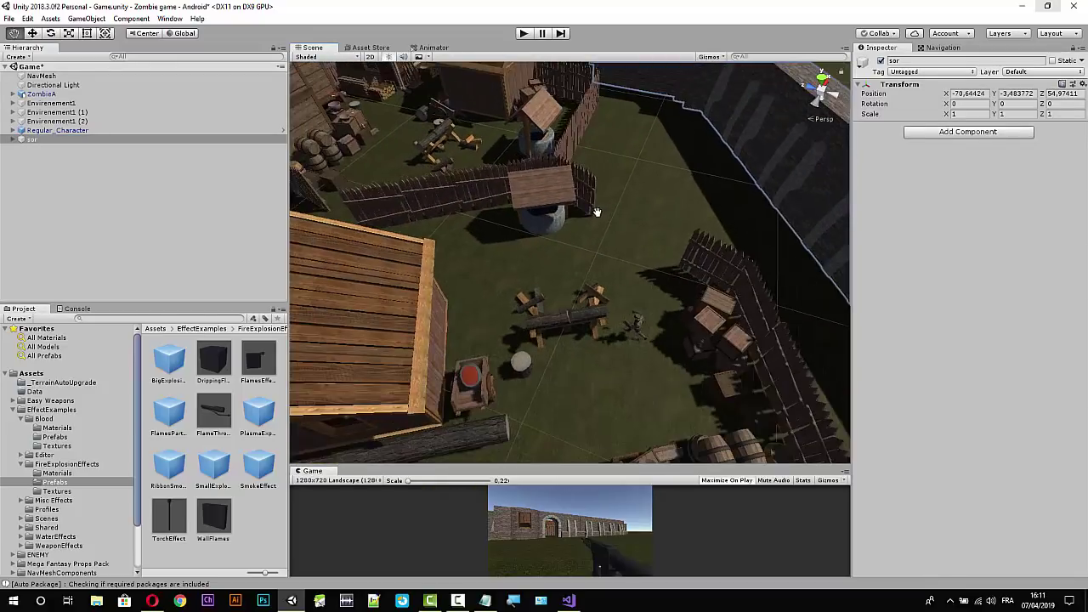
{"action": "scroll", "coordinate": [596, 211], "scroll_direction": "down", "scroll_amount": 3}
{"action": "scroll", "coordinate": [434, 216], "scroll_direction": "down", "scroll_amount": 3}
{"action": "scroll", "coordinate": [476, 217], "scroll_direction": "down", "scroll_amount": 2}
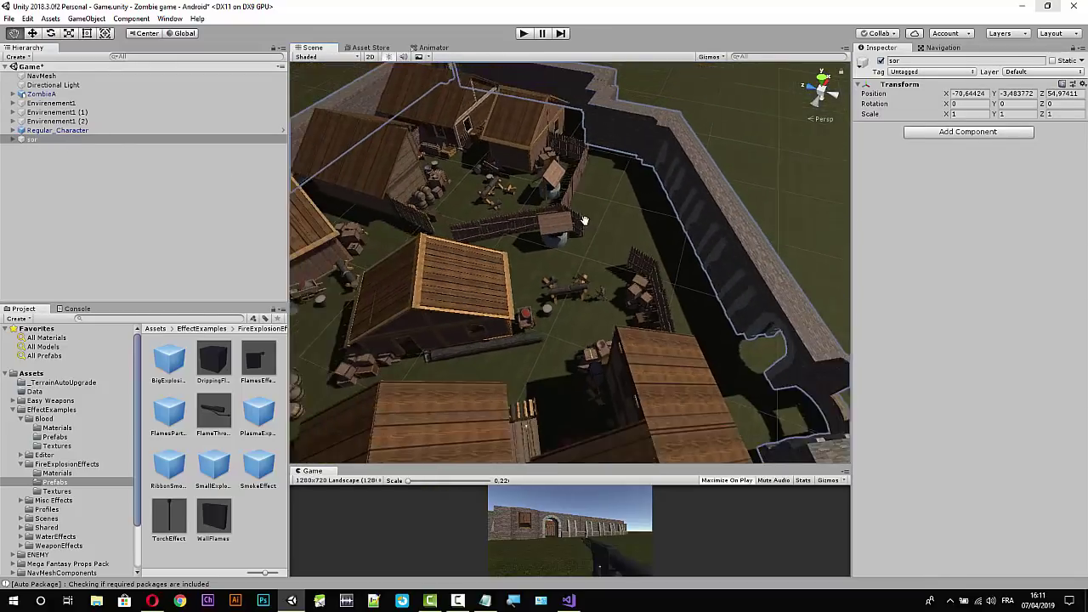
{"action": "scroll", "coordinate": [527, 218], "scroll_direction": "down", "scroll_amount": 2}
{"action": "scroll", "coordinate": [578, 218], "scroll_direction": "down", "scroll_amount": 2}
{"action": "scroll", "coordinate": [578, 219], "scroll_direction": "down", "scroll_amount": 3}
{"action": "scroll", "coordinate": [706, 168], "scroll_direction": "down", "scroll_amount": 2}
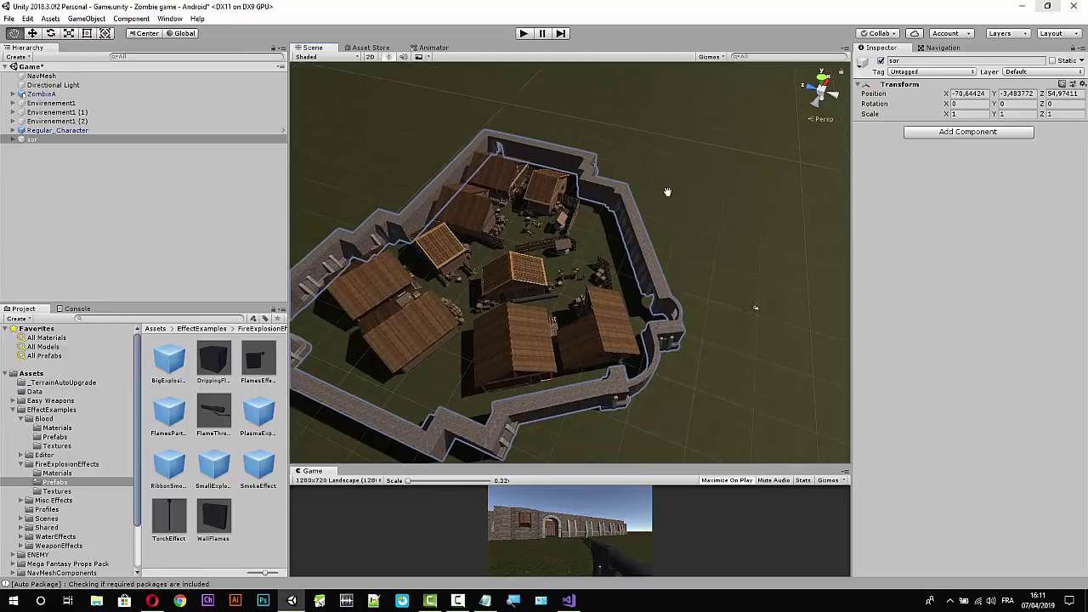
{"action": "left_click", "coordinate": [12, 140]}
{"action": "left_click", "coordinate": [12, 141]}
{"action": "left_click", "coordinate": [68, 149]}
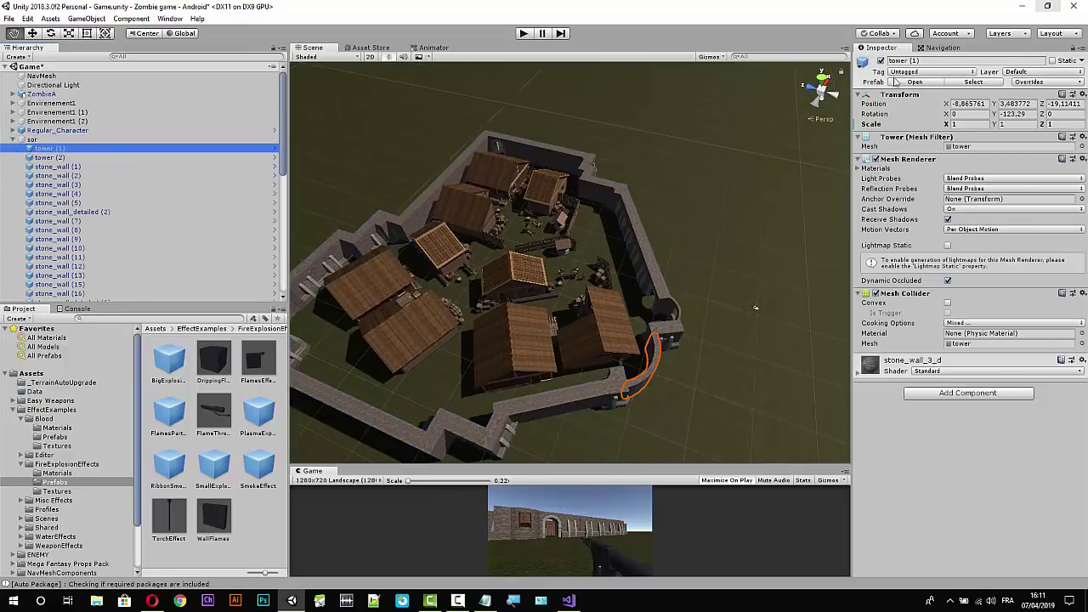
{"action": "scroll", "coordinate": [130, 246], "scroll_direction": "down", "scroll_amount": 8}
{"action": "scroll", "coordinate": [129, 253], "scroll_direction": "down", "scroll_amount": 8}
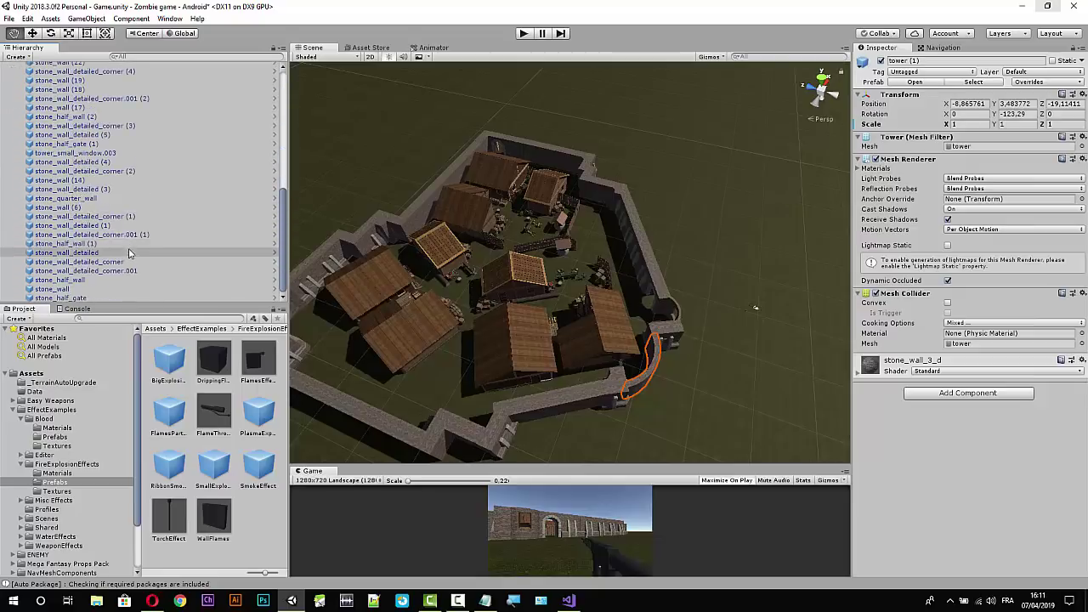
{"action": "left_click", "coordinate": [113, 296], "text": "shift"}
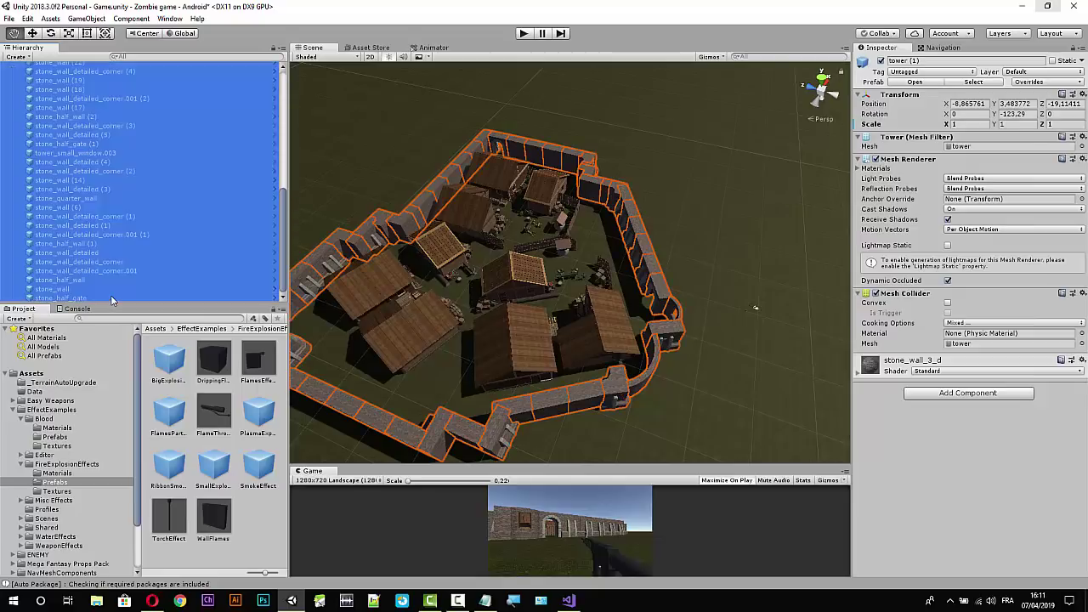
Create a new tag named Sor in the tag list.
{"action": "left_click", "coordinate": [916, 72]}
{"action": "left_click", "coordinate": [928, 275]}
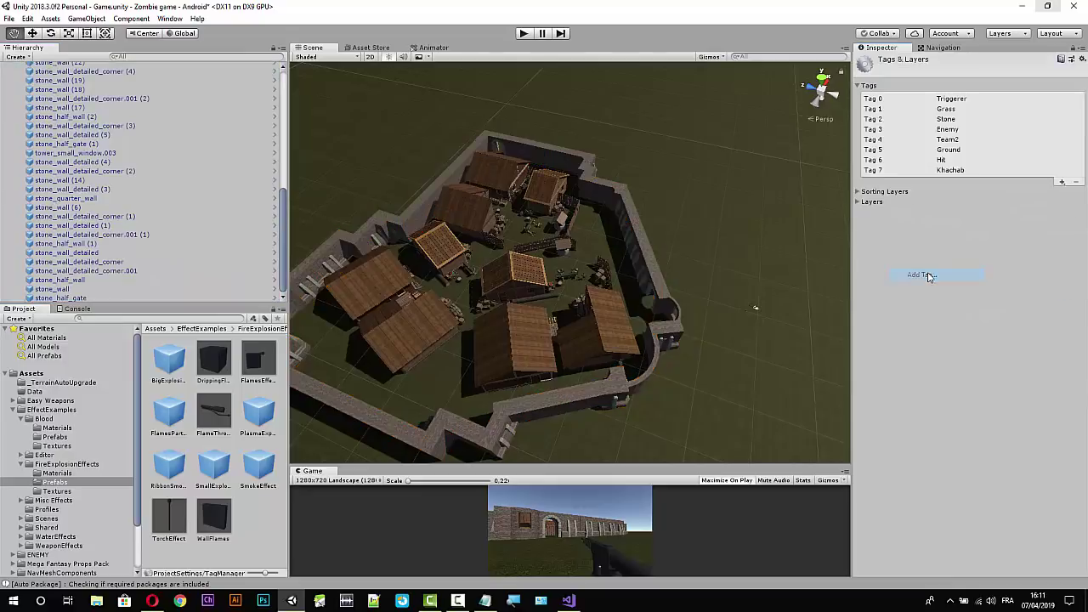
{"action": "left_click", "coordinate": [1062, 183]}
{"action": "type", "text": "Son"}
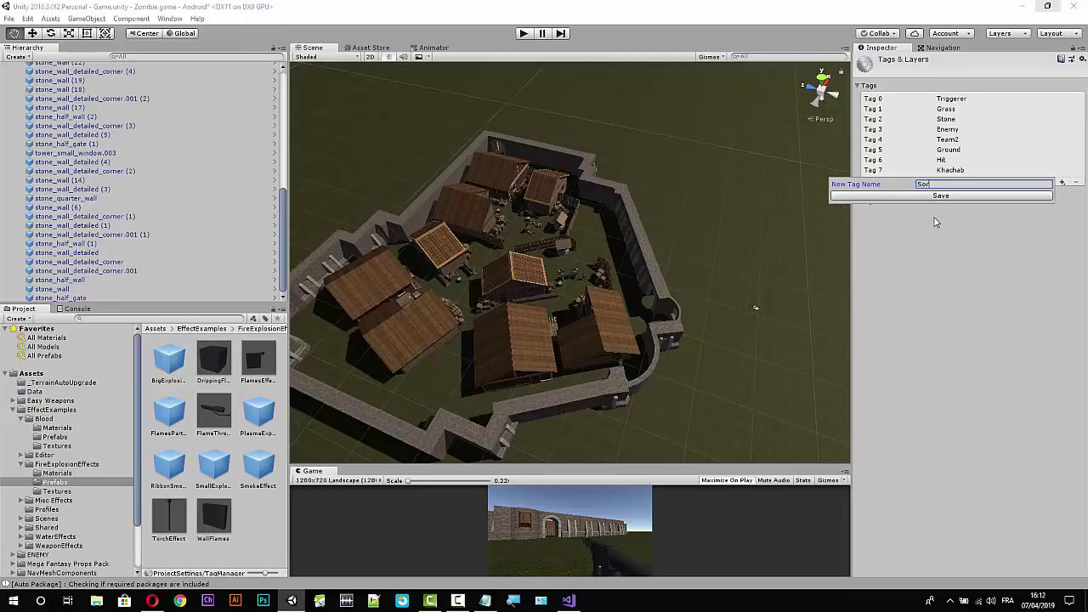
{"action": "key", "text": "Return"}
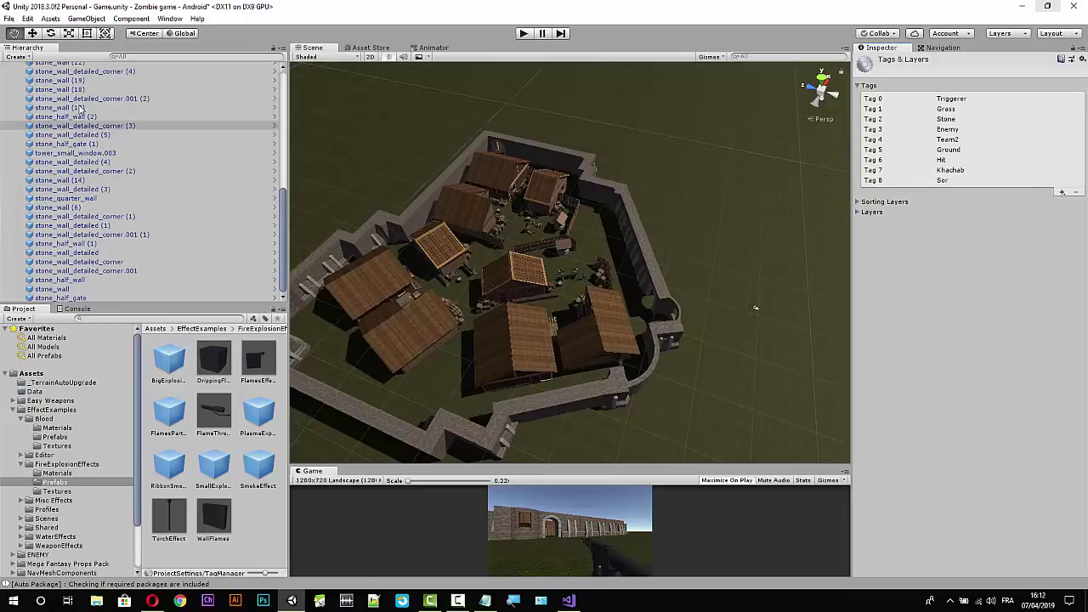
Reselect all sor tower and wall pieces and assign them the Sor tag.
{"action": "scroll", "coordinate": [96, 136], "scroll_direction": "up", "scroll_amount": 3}
{"action": "scroll", "coordinate": [95, 134], "scroll_direction": "up", "scroll_amount": 5}
{"action": "scroll", "coordinate": [94, 132], "scroll_direction": "up", "scroll_amount": 5}
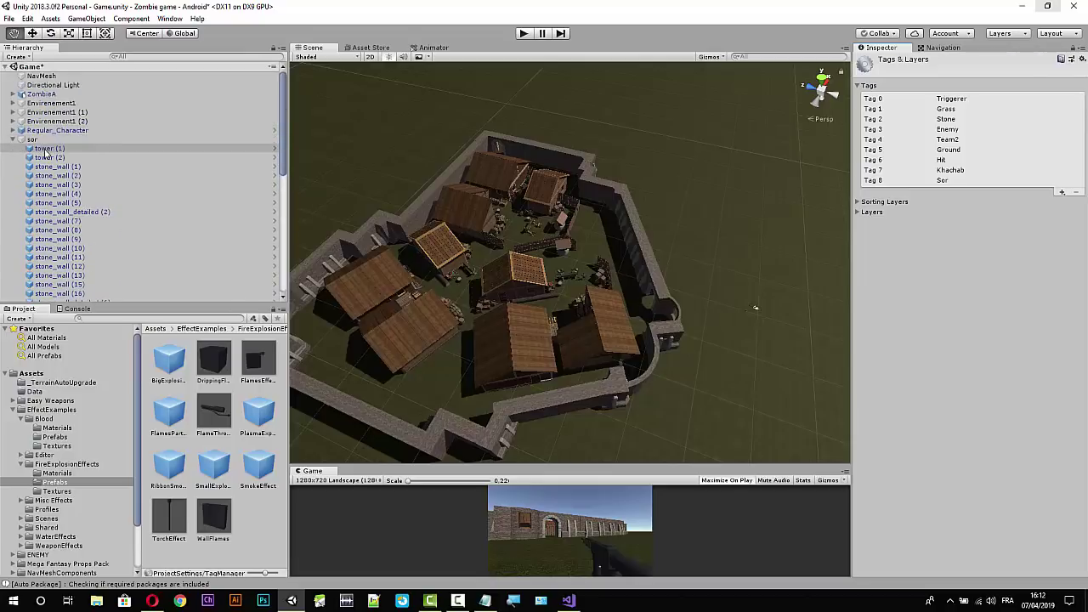
{"action": "left_click", "coordinate": [115, 149]}
{"action": "scroll", "coordinate": [132, 251], "scroll_direction": "down", "scroll_amount": 5}
{"action": "scroll", "coordinate": [132, 251], "scroll_direction": "down", "scroll_amount": 5}
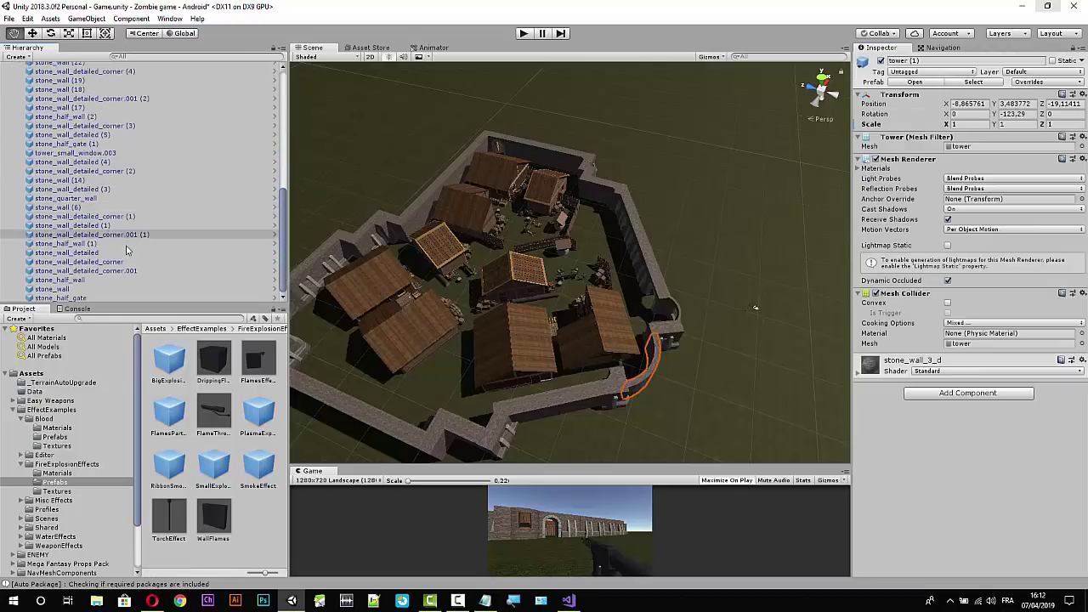
{"action": "left_click", "coordinate": [94, 298], "text": "shift"}
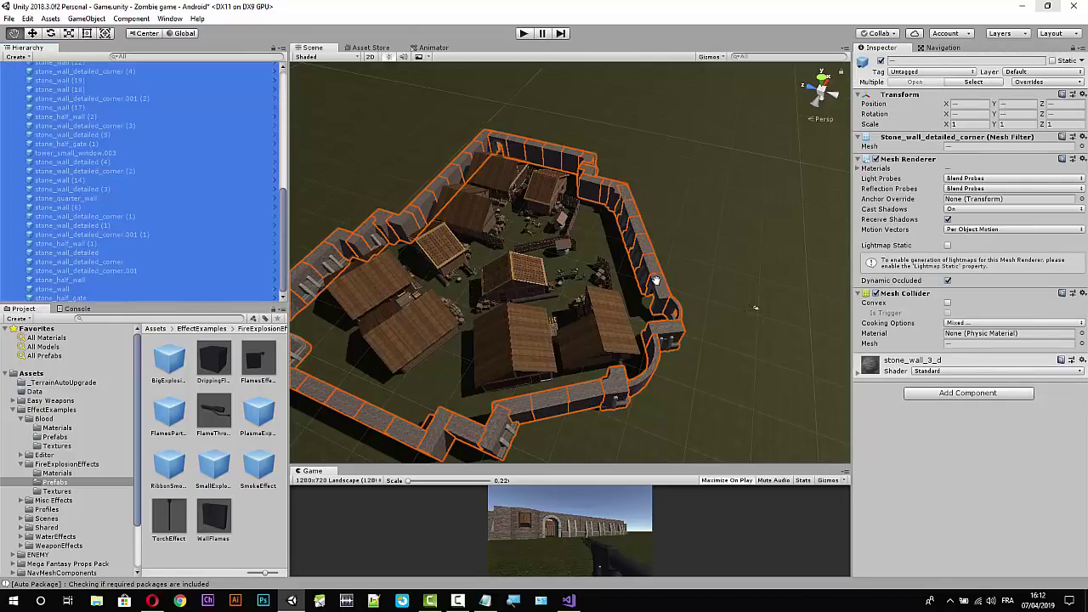
{"action": "left_click", "coordinate": [931, 77]}
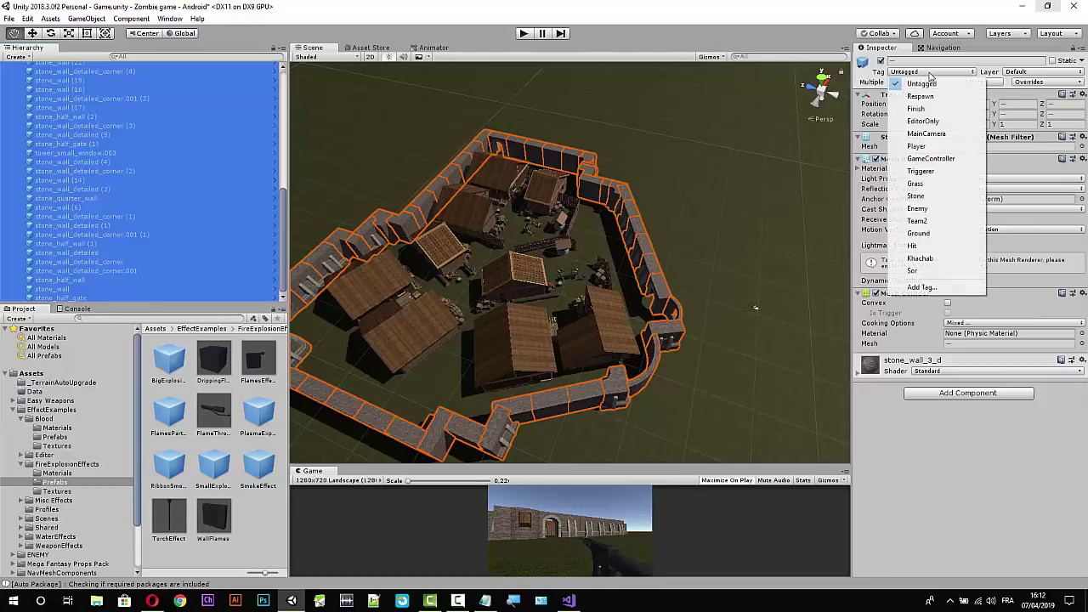
{"action": "left_click", "coordinate": [931, 271]}
{"action": "scroll", "coordinate": [127, 180], "scroll_direction": "up", "scroll_amount": 3}
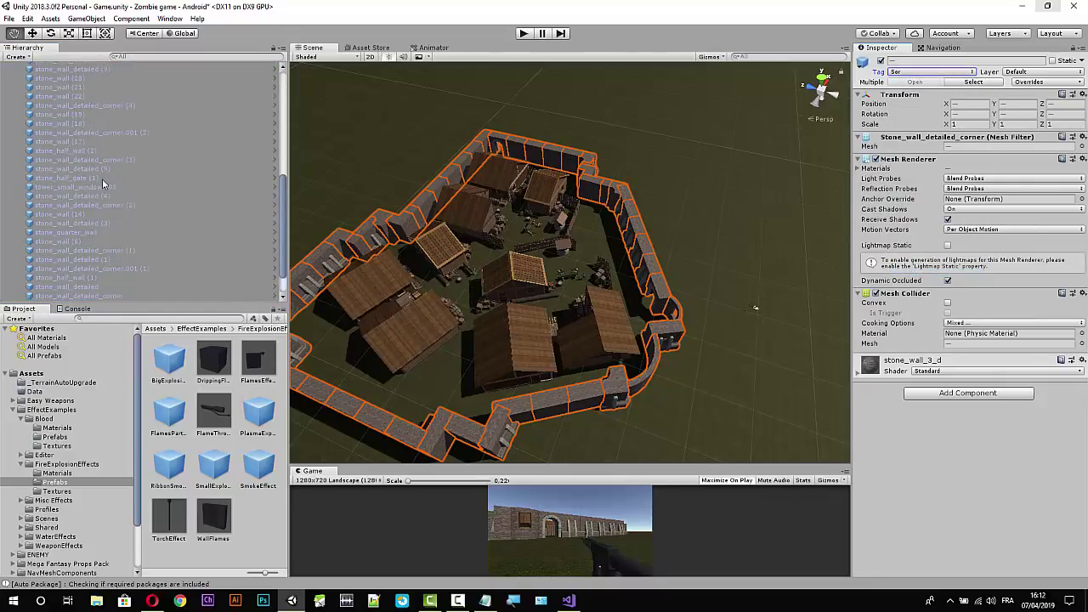
{"action": "scroll", "coordinate": [102, 179], "scroll_direction": "up", "scroll_amount": 5}
{"action": "scroll", "coordinate": [102, 178], "scroll_direction": "up", "scroll_amount": 2}
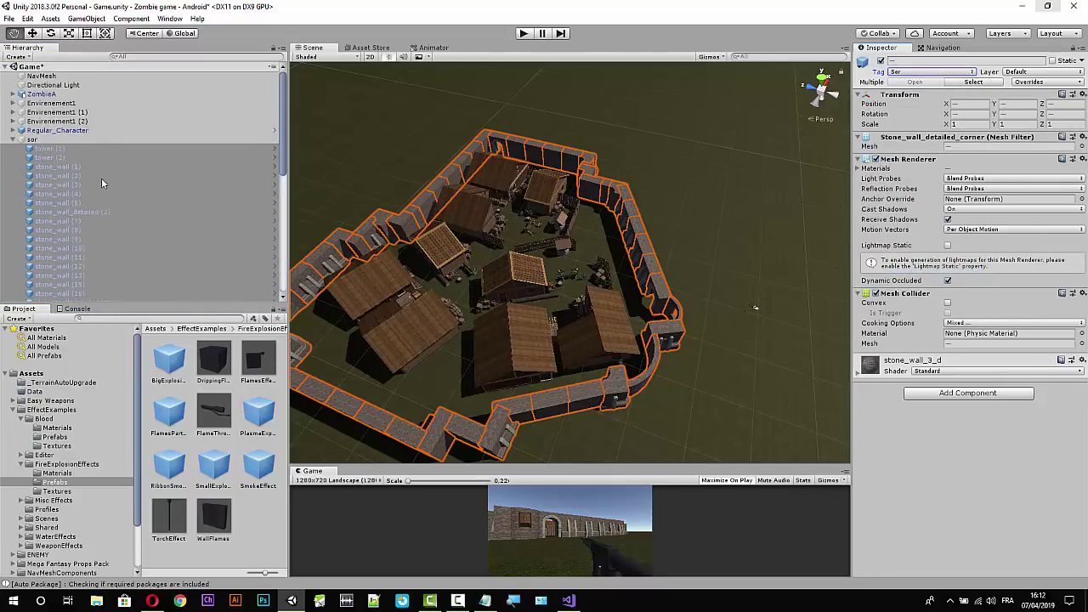
{"action": "left_click", "coordinate": [13, 140]}
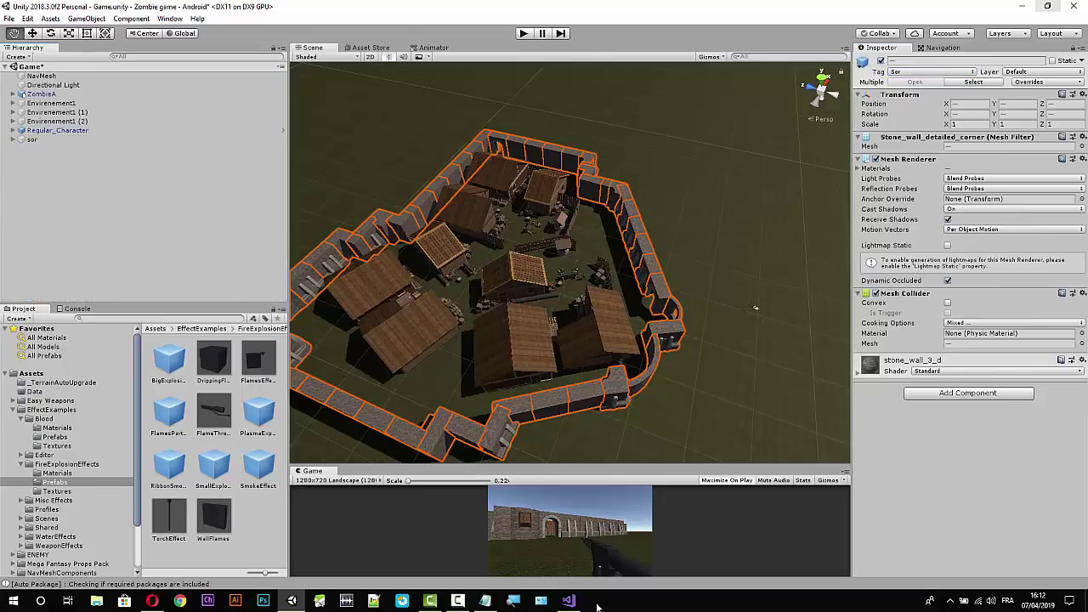
Review EnemyA.cs's OnTriggerEnter(Collider) method and its Hit tag check setting agent.speed to 0f.
{"action": "left_click", "coordinate": [568, 600]}
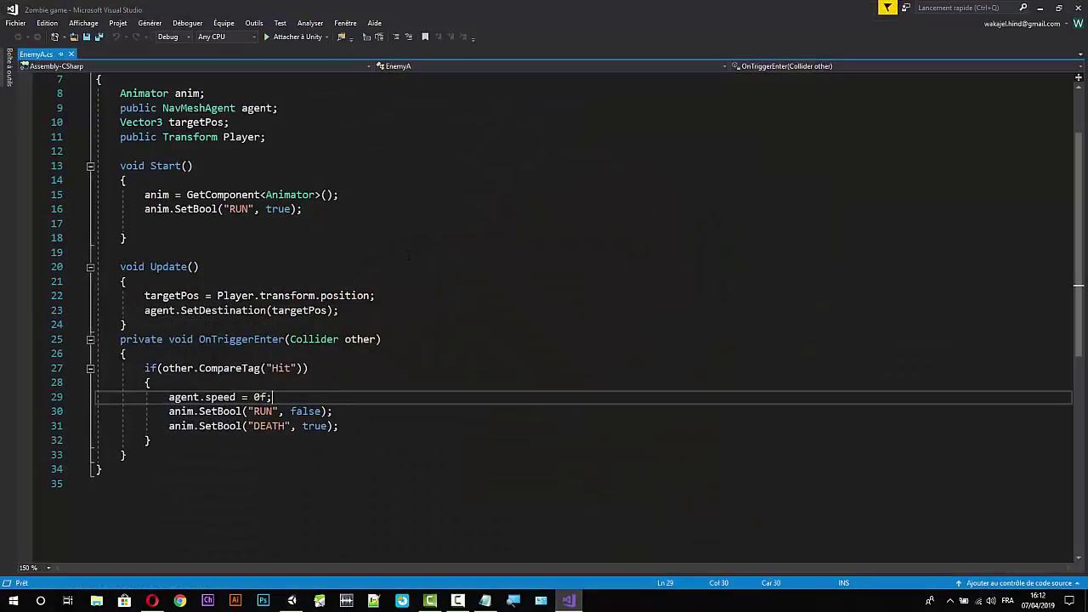
{"action": "scroll", "coordinate": [408, 257], "scroll_direction": "down", "scroll_amount": 1}
{"action": "scroll", "coordinate": [408, 256], "scroll_direction": "down", "scroll_amount": 1}
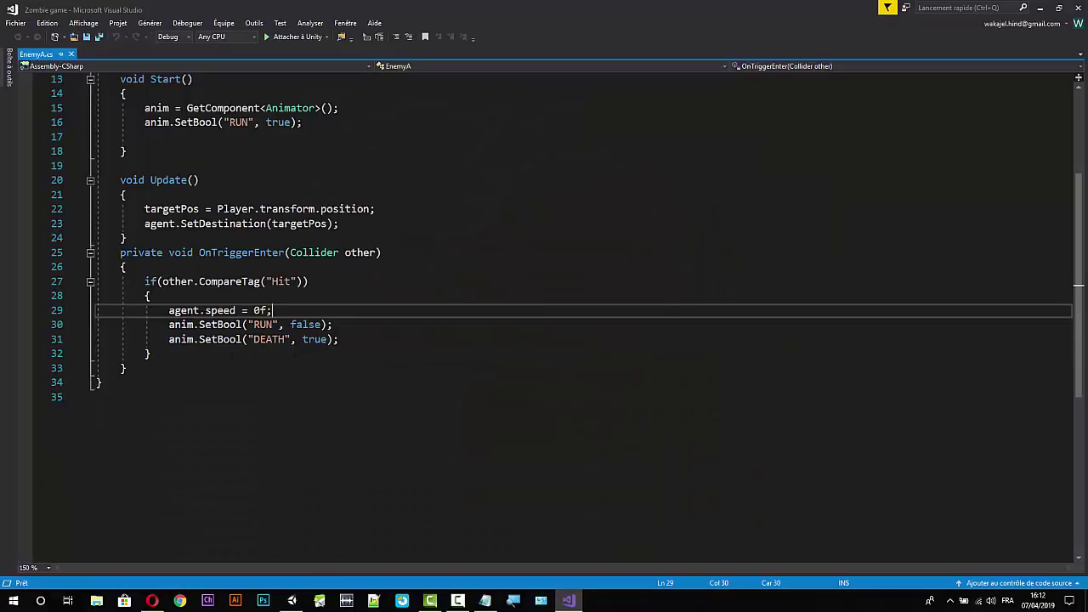
{"action": "left_click_drag", "start_coordinate": [127, 368], "coordinate": [102, 252]}
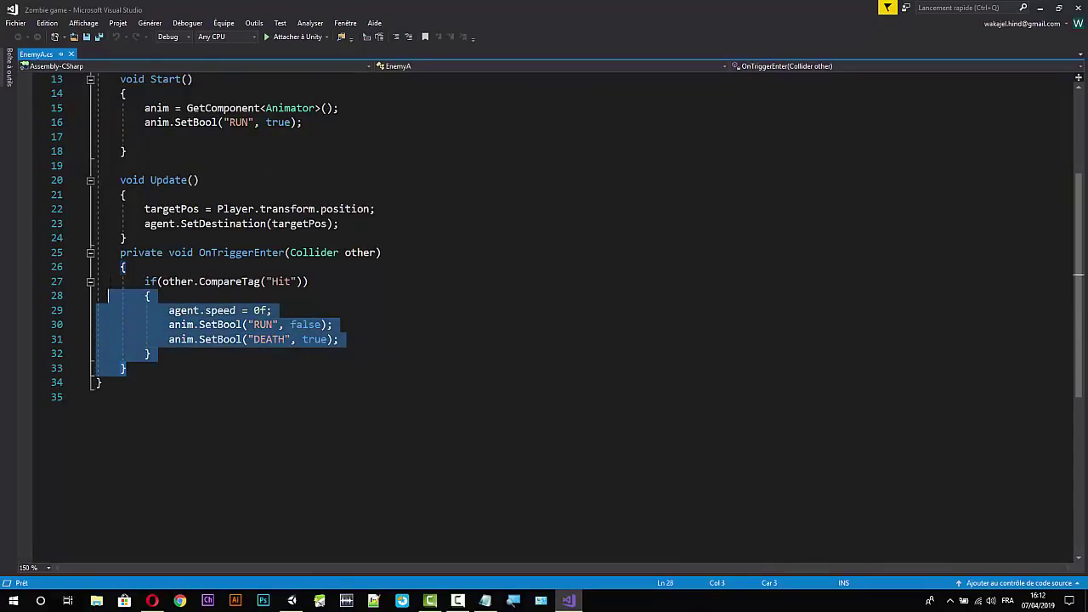
{"action": "left_click", "coordinate": [309, 282]}
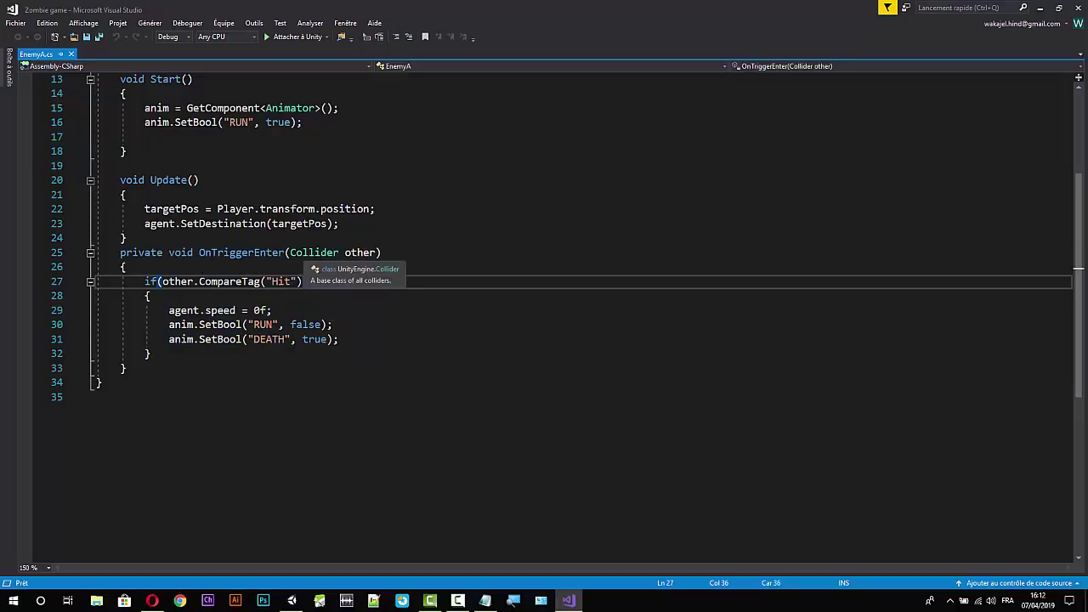
{"action": "double_click", "coordinate": [314, 252]}
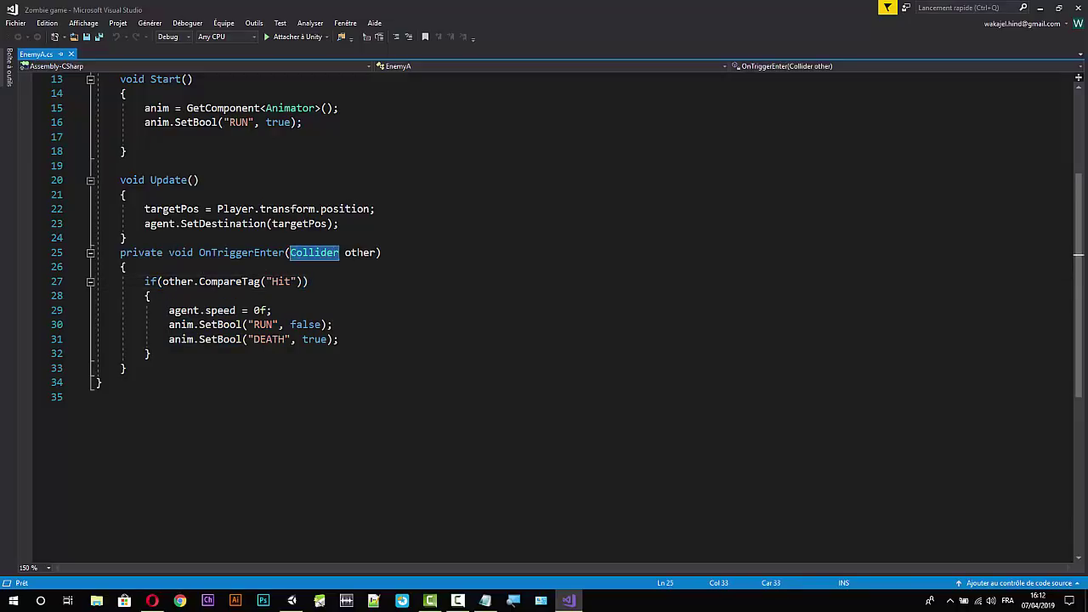
{"action": "left_click", "coordinate": [356, 253]}
{"action": "left_click", "coordinate": [308, 281]}
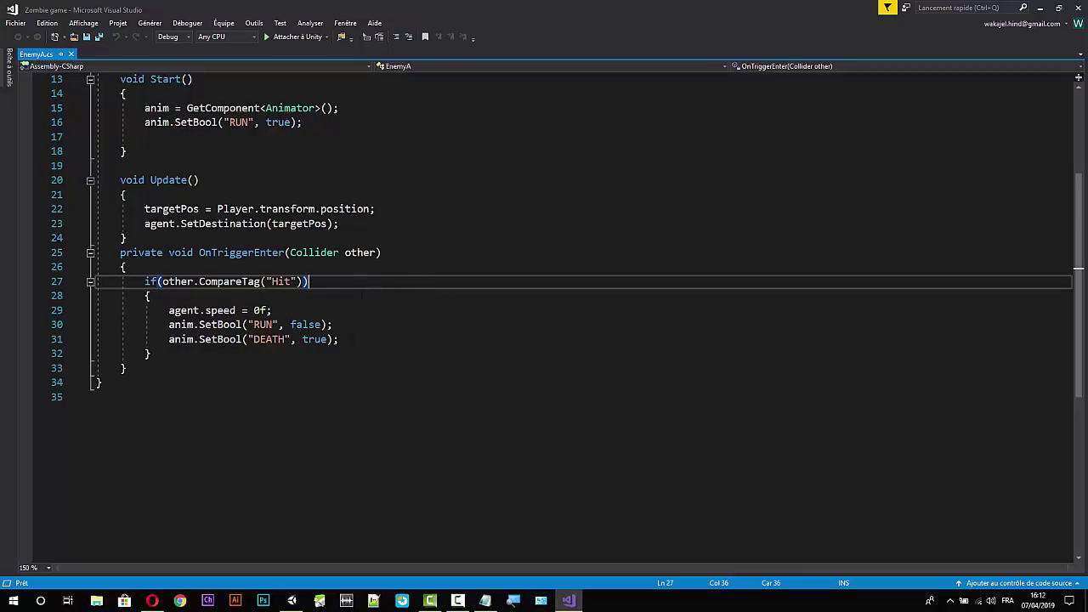
Back in Unity, check the sor group and briefly open the SmallExplosionEffect prefab.
{"action": "left_click", "coordinate": [1039, 10]}
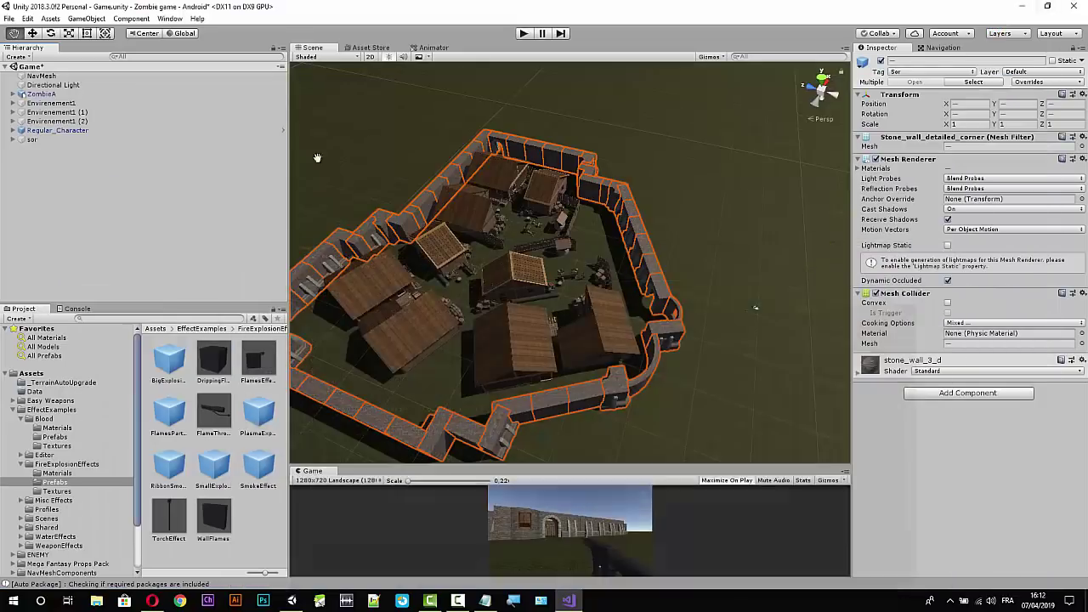
{"action": "left_click", "coordinate": [13, 141]}
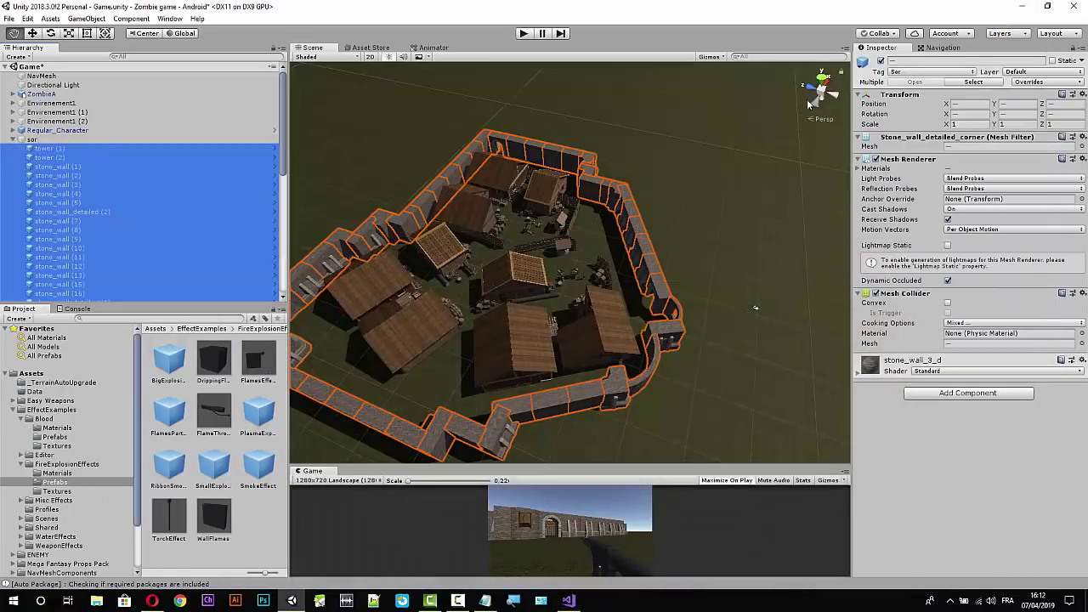
{"action": "left_click", "coordinate": [13, 141]}
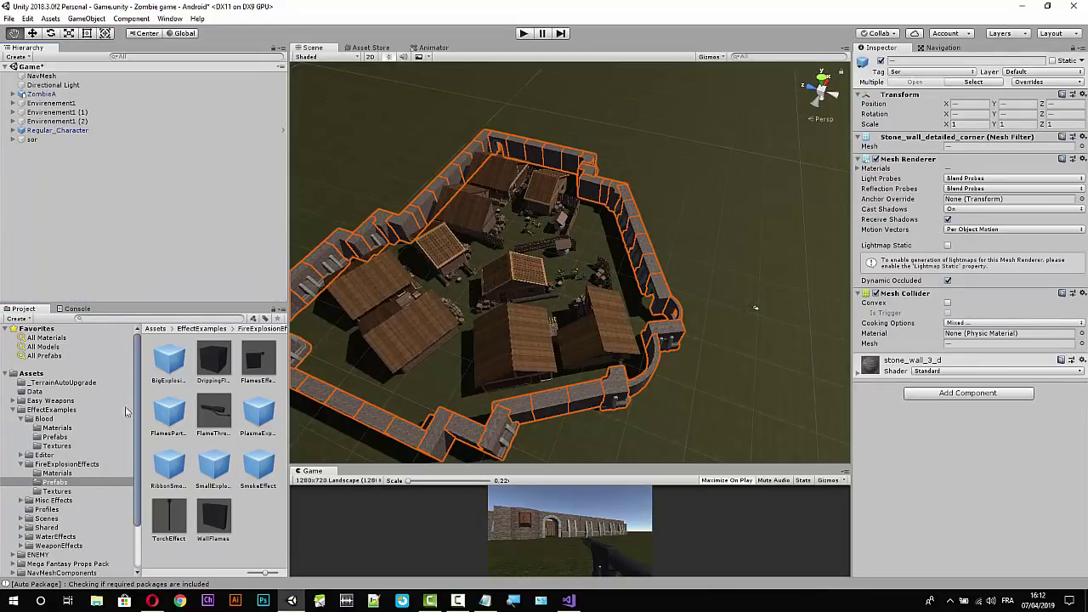
{"action": "double_click", "coordinate": [214, 466]}
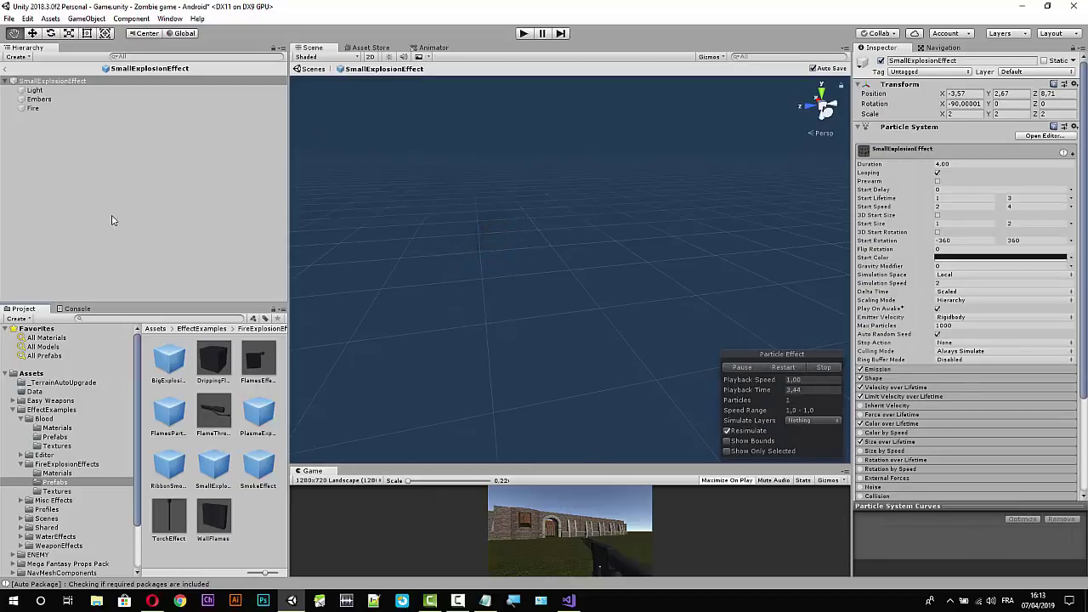
{"action": "left_click", "coordinate": [7, 69]}
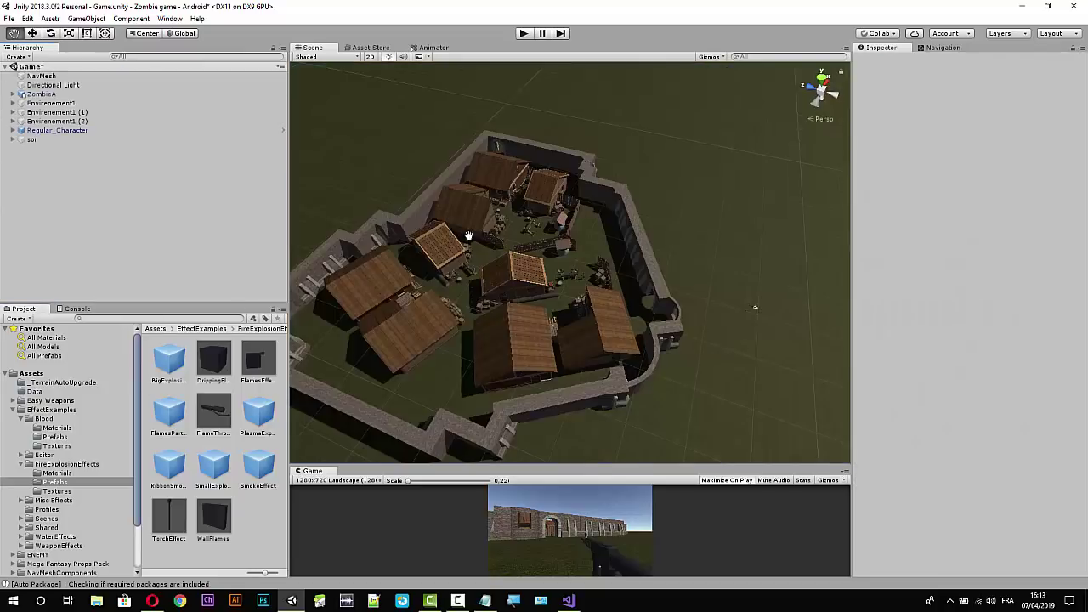
Expand Regular_Character > Head > Weapons and select M4 to show its settings.
{"action": "left_click", "coordinate": [13, 130]}
{"action": "left_click", "coordinate": [21, 139], "text": "alt"}
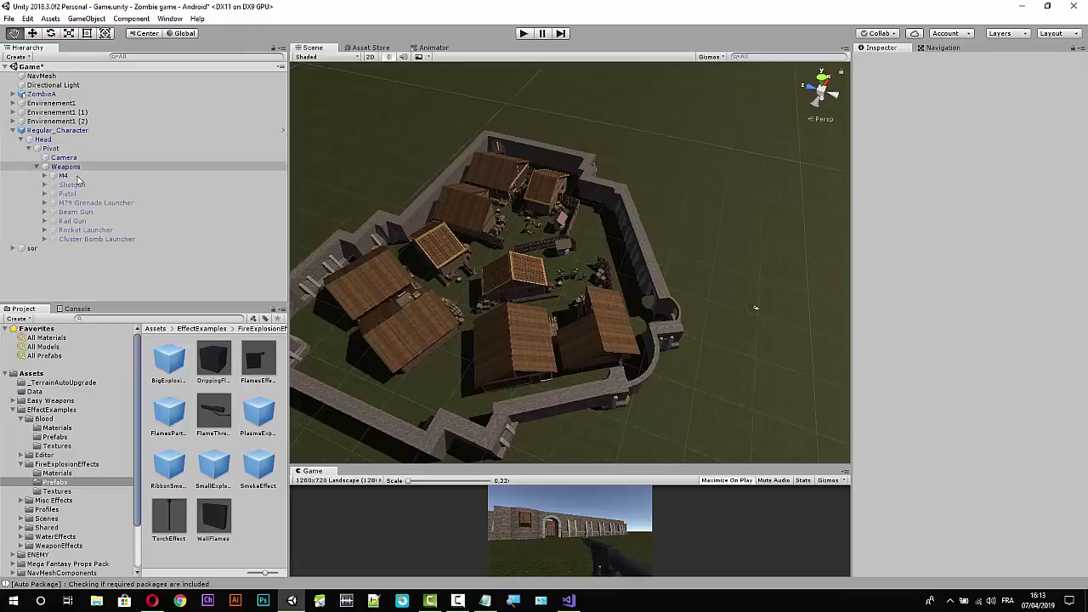
{"action": "left_click", "coordinate": [79, 176]}
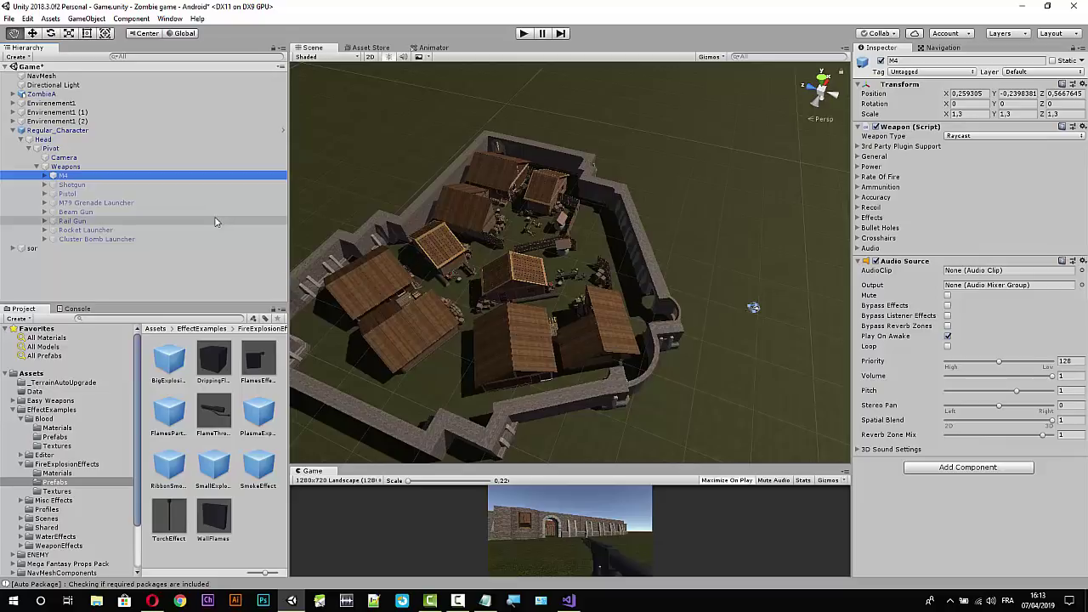
Trace the M4's Hit FX prefab to Hit_Smoke_Effect, open it, and locate its destroyer script.
{"action": "left_click", "coordinate": [857, 228]}
{"action": "scroll", "coordinate": [927, 323], "scroll_direction": "down", "scroll_amount": 3}
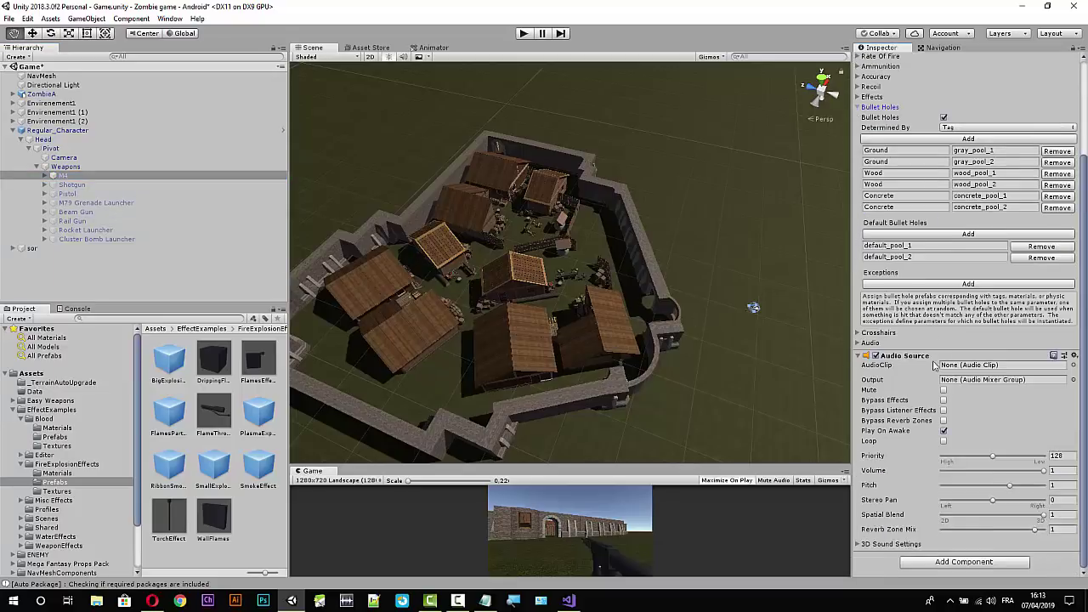
{"action": "scroll", "coordinate": [884, 217], "scroll_direction": "up", "scroll_amount": 3}
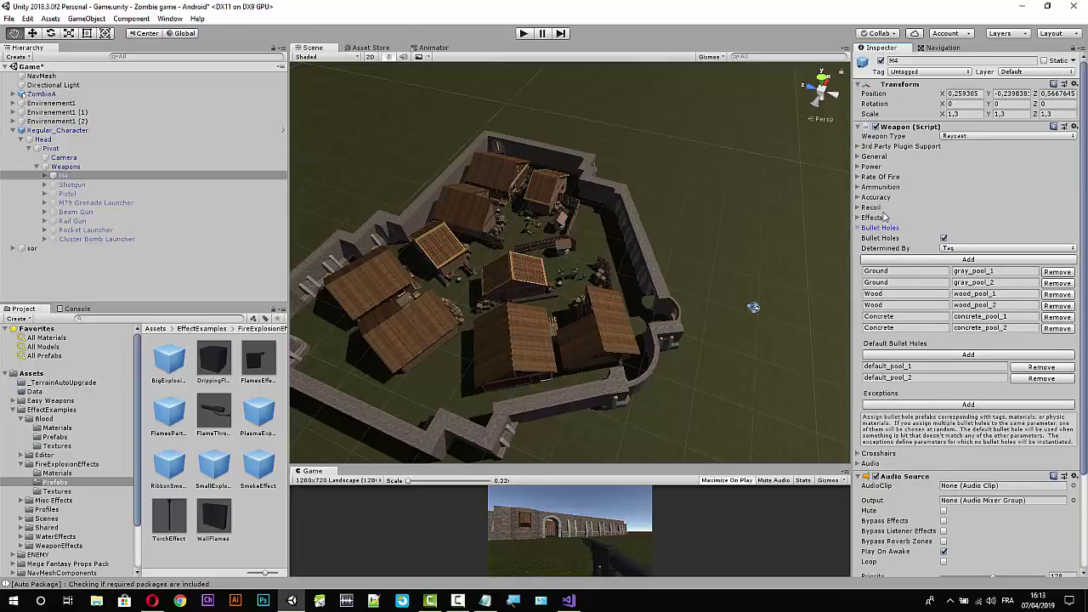
{"action": "left_click", "coordinate": [859, 218]}
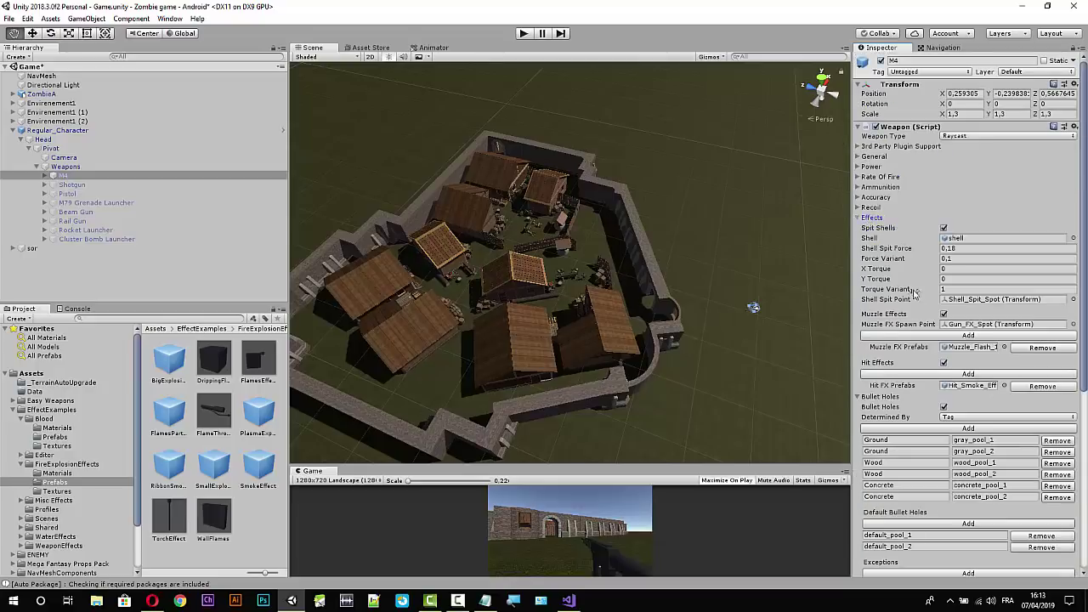
{"action": "left_click", "coordinate": [968, 387]}
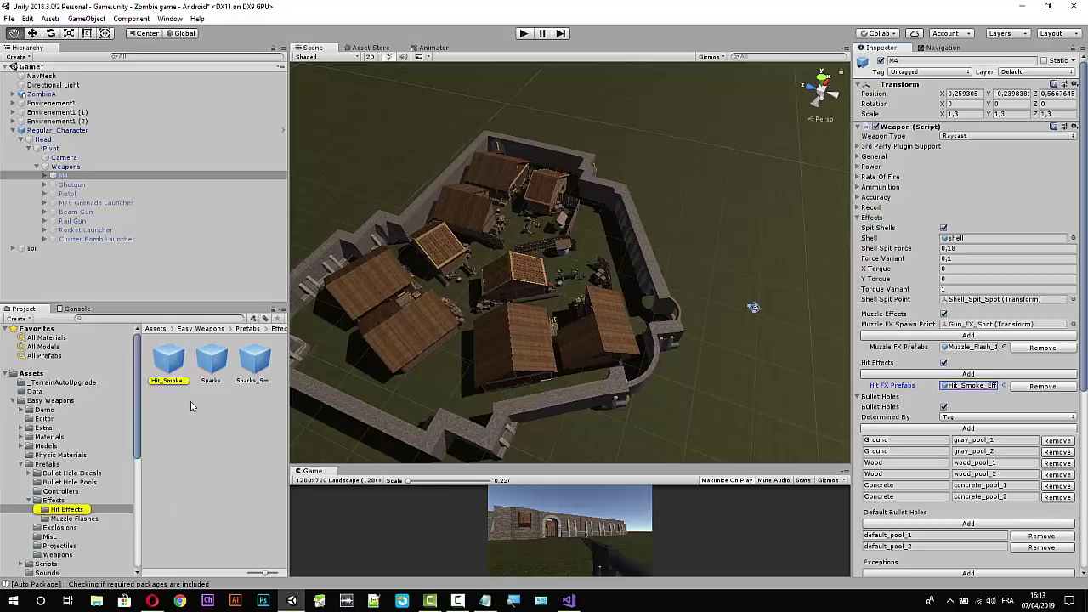
{"action": "left_click", "coordinate": [170, 364]}
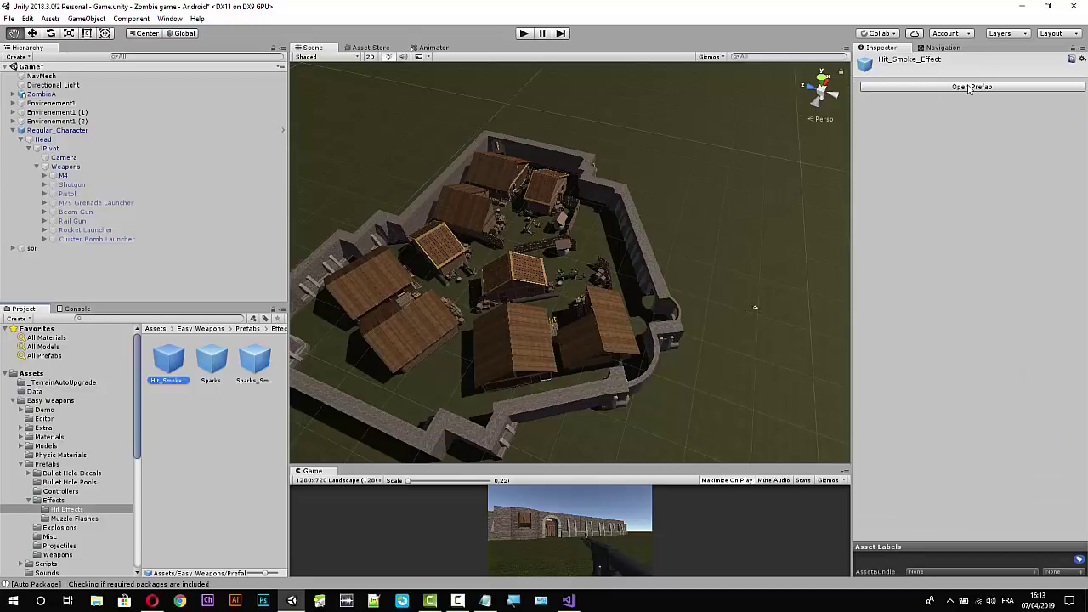
{"action": "left_click", "coordinate": [969, 87]}
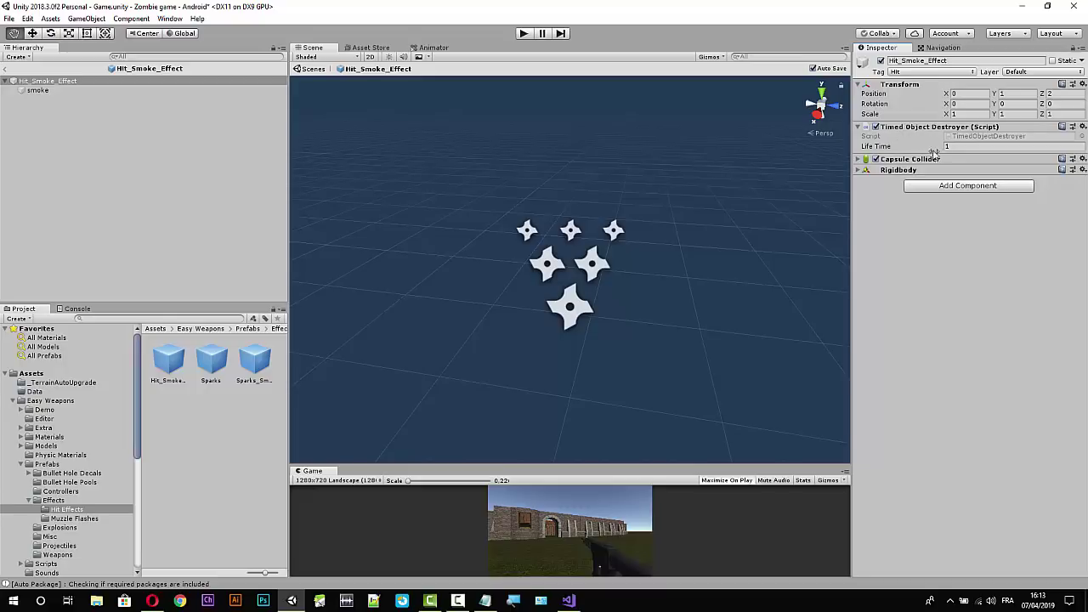
{"action": "left_click", "coordinate": [972, 138]}
Open TimedObjectDestroyer.cs and review lifeTime's 10.0f default and the Destroy(gameObject, lifeTime) call.
{"action": "double_click", "coordinate": [972, 138]}
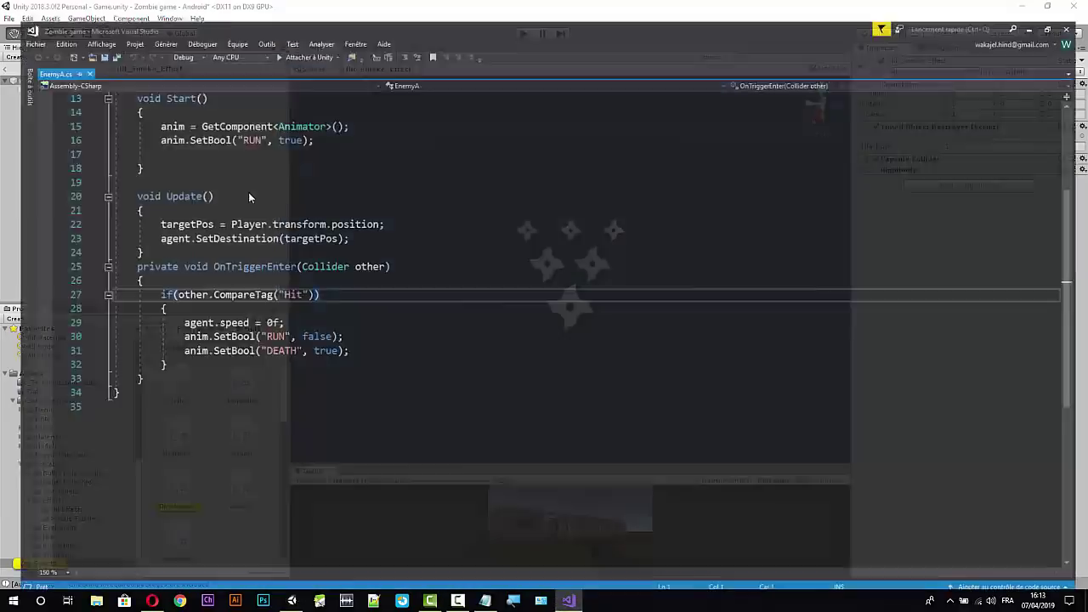
{"action": "left_click", "coordinate": [170, 368]}
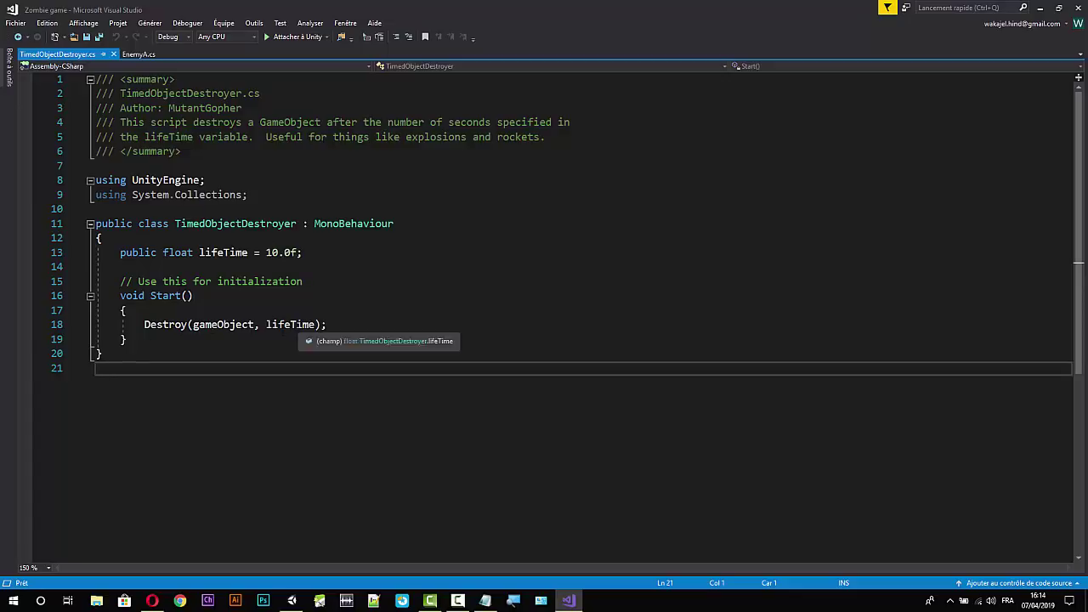
{"action": "double_click", "coordinate": [289, 324]}
{"action": "left_click", "coordinate": [303, 252]}
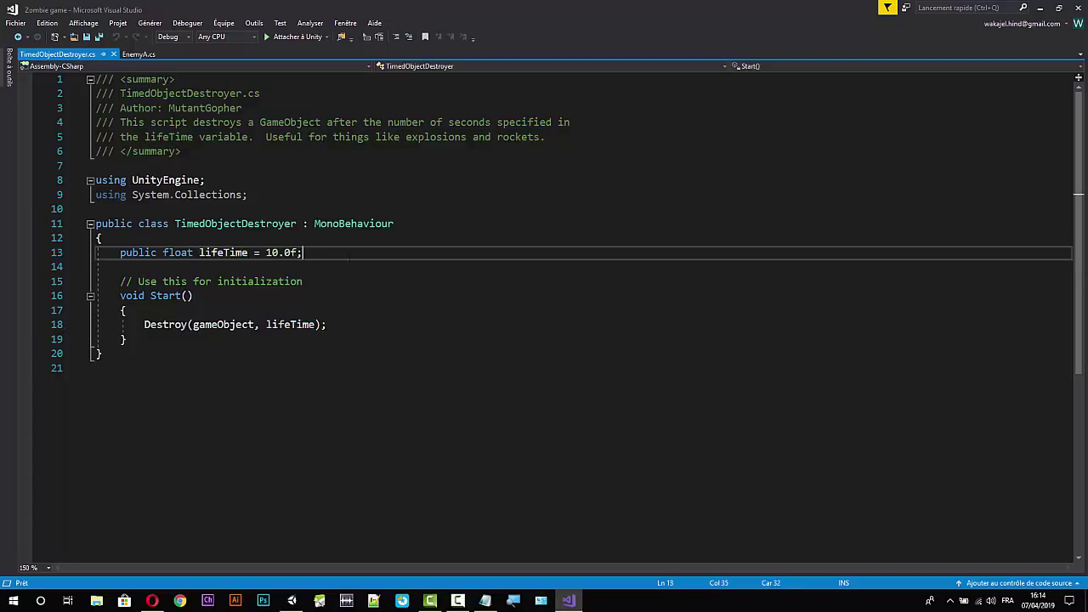
{"action": "left_click", "coordinate": [224, 252]}
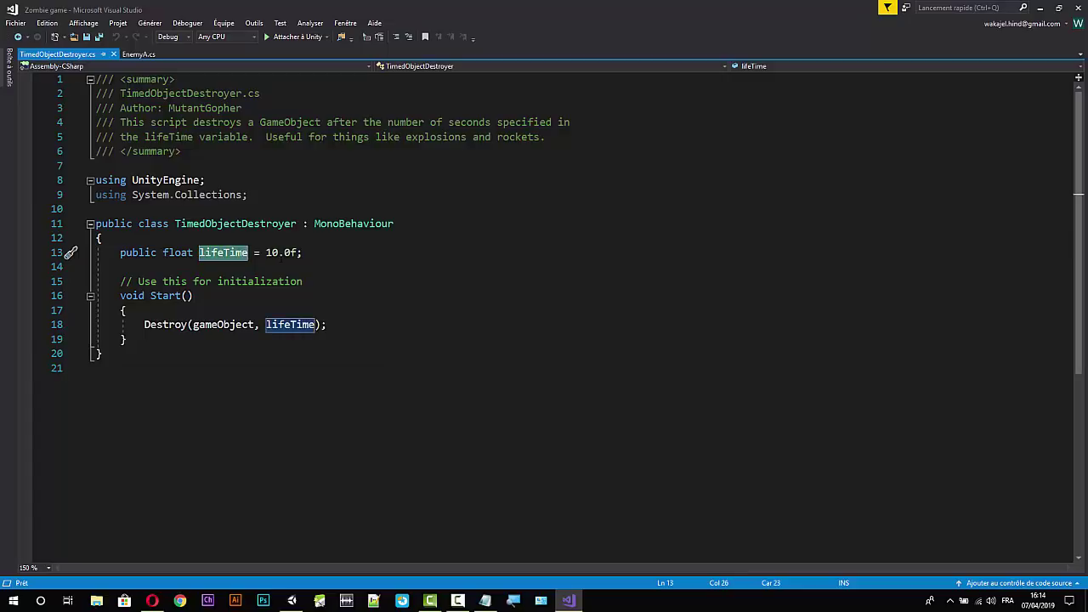
{"action": "left_click", "coordinate": [266, 252]}
{"action": "left_click", "coordinate": [302, 253]}
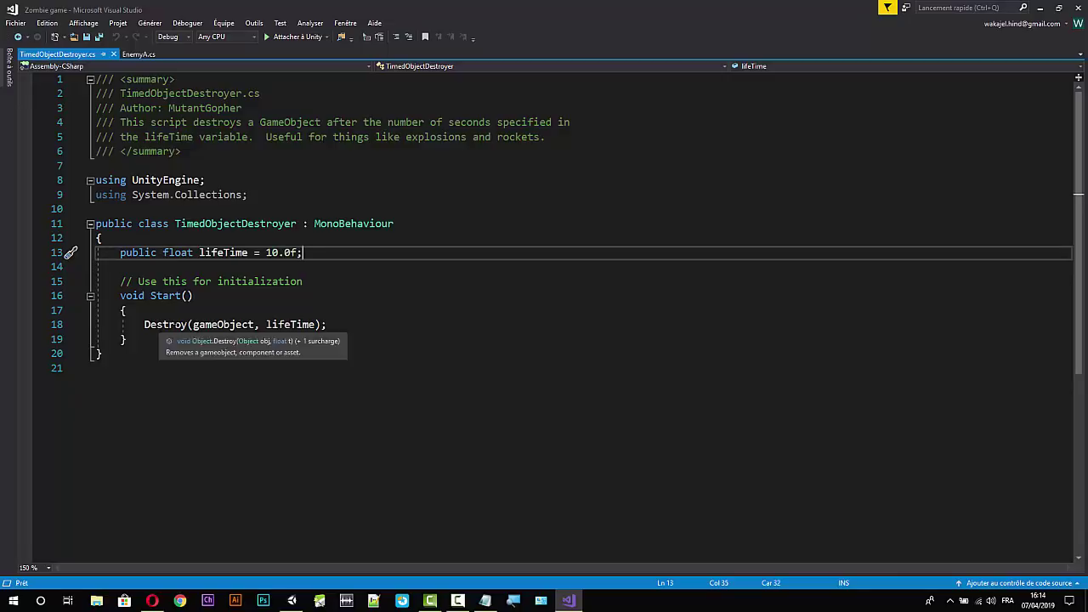
{"action": "left_click_drag", "start_coordinate": [326, 325], "coordinate": [134, 325]}
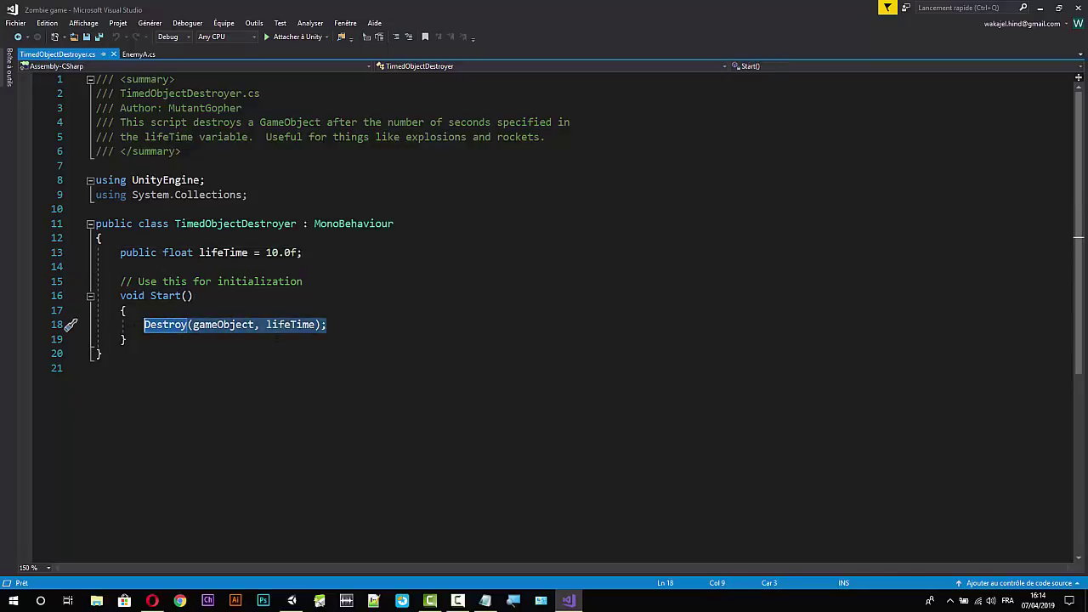
{"action": "left_click", "coordinate": [285, 353]}
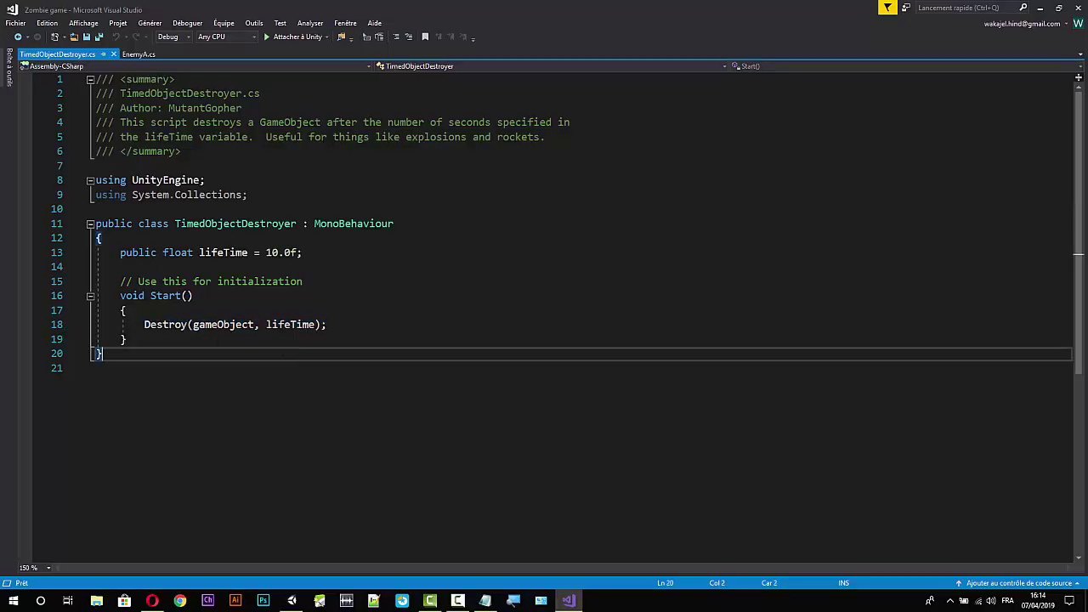
{"action": "left_click", "coordinate": [134, 339]}
Add an empty OnTriggerEnter(Collider other) method after Start in TimedObjectDestroyer.cs.
{"action": "key", "text": "Return"}
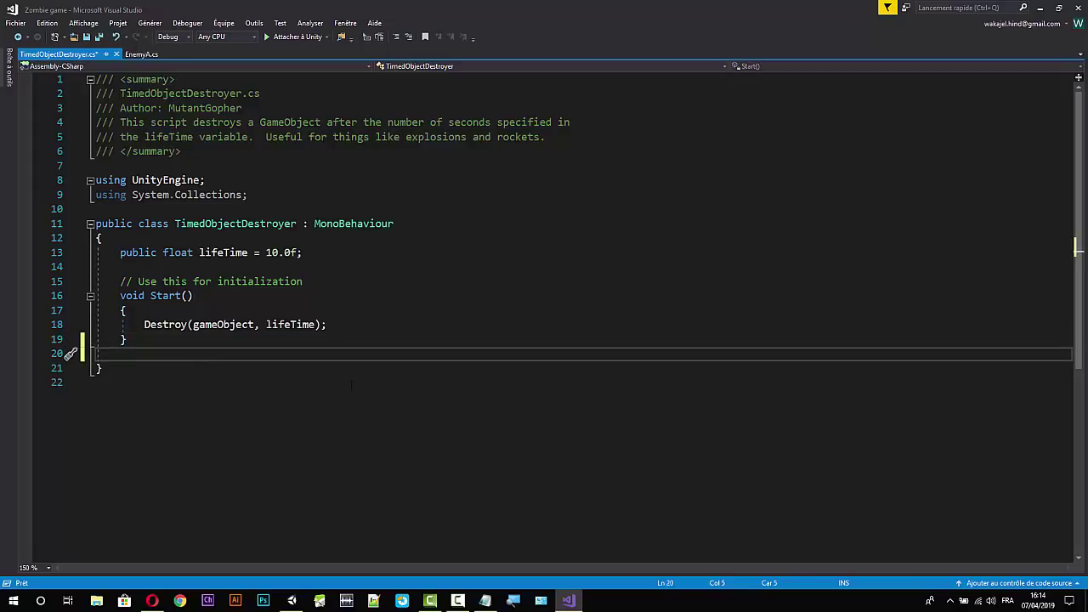
{"action": "type", "text": "void "}
{"action": "type", "text": "O"}
{"action": "type", "text": "n"}
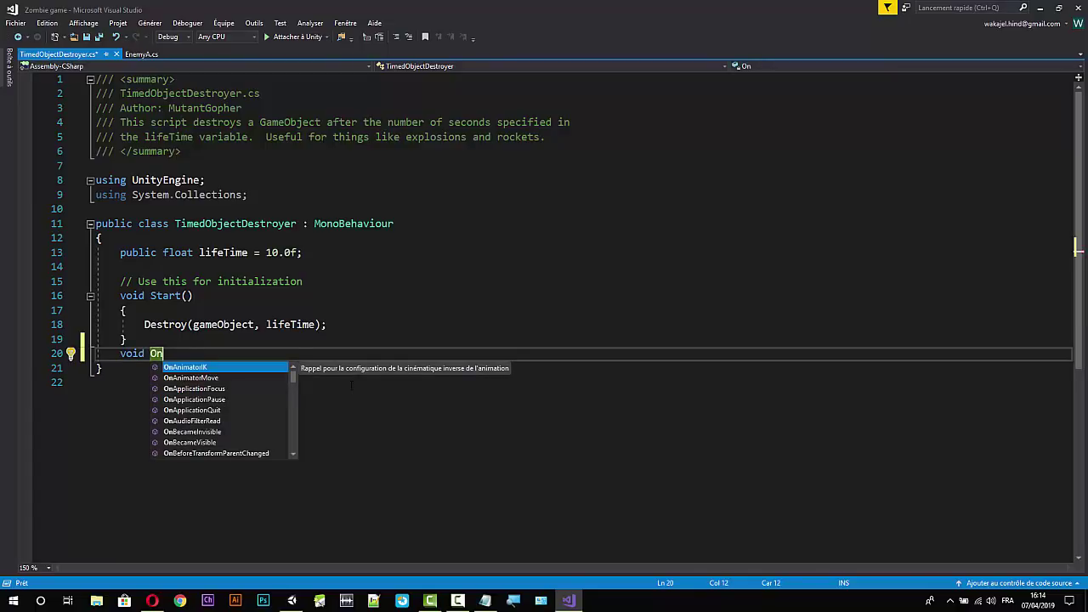
{"action": "type", "text": "tri"}
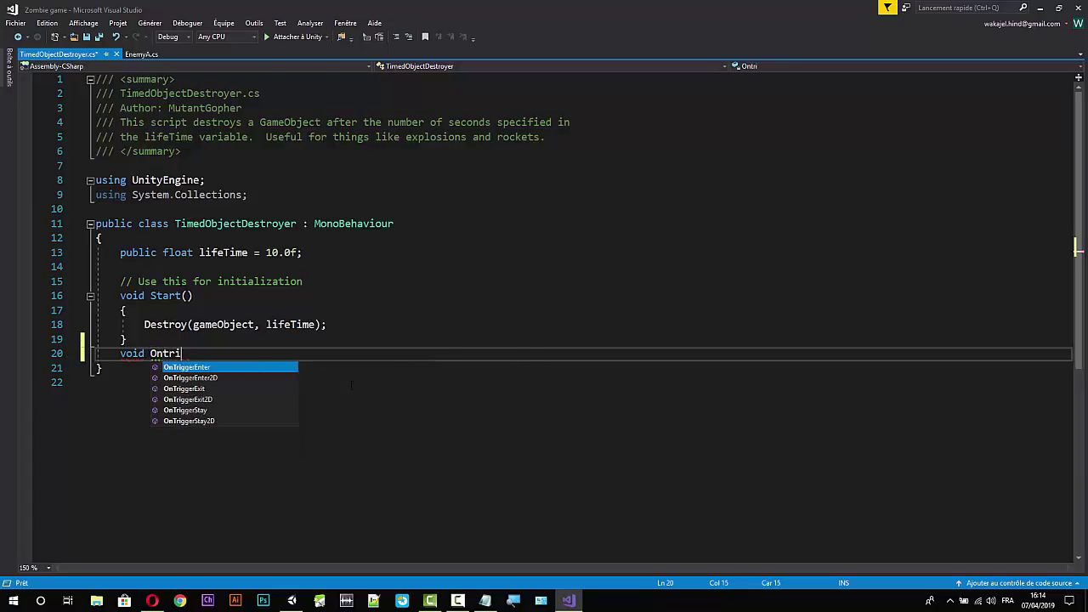
{"action": "key", "text": "Tab"}
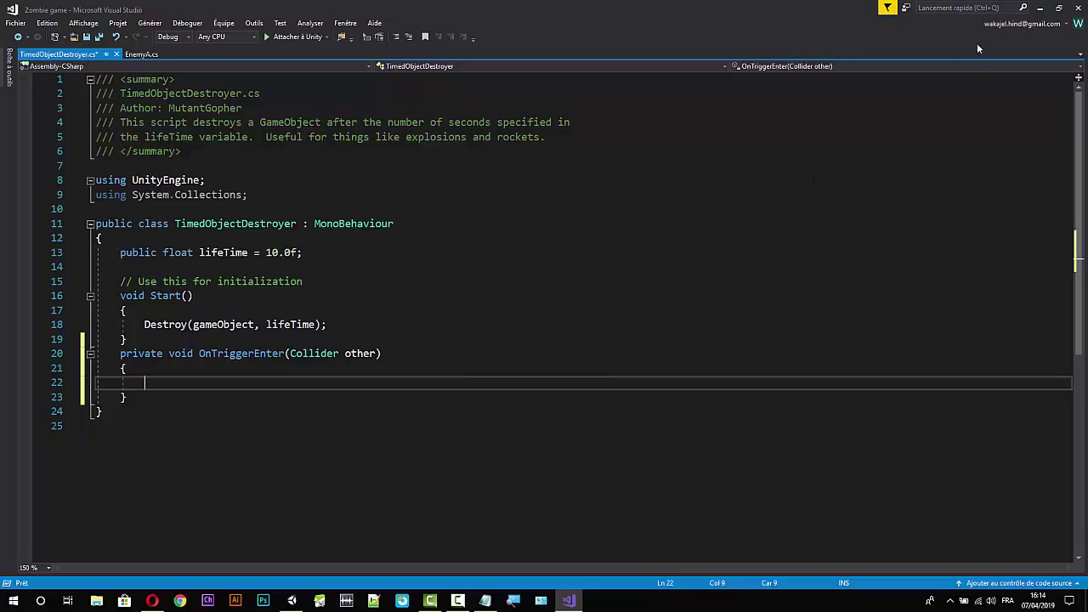
{"action": "left_click", "coordinate": [1040, 8]}
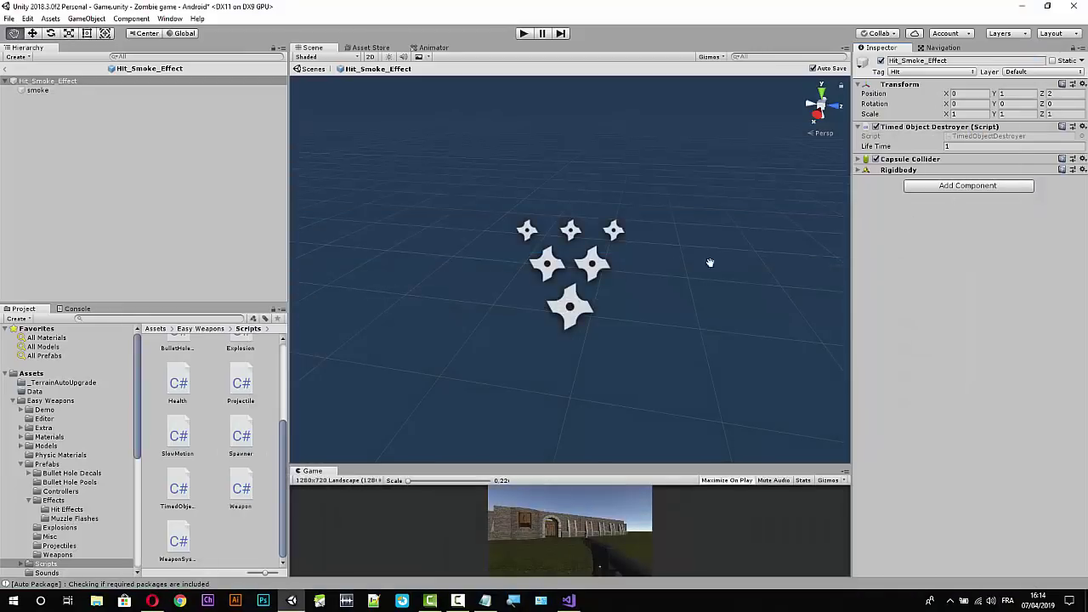
Make Hit_Smoke_Effect's Capsule Collider a trigger and inspect its Rigidbody settings.
{"action": "left_click", "coordinate": [859, 160]}
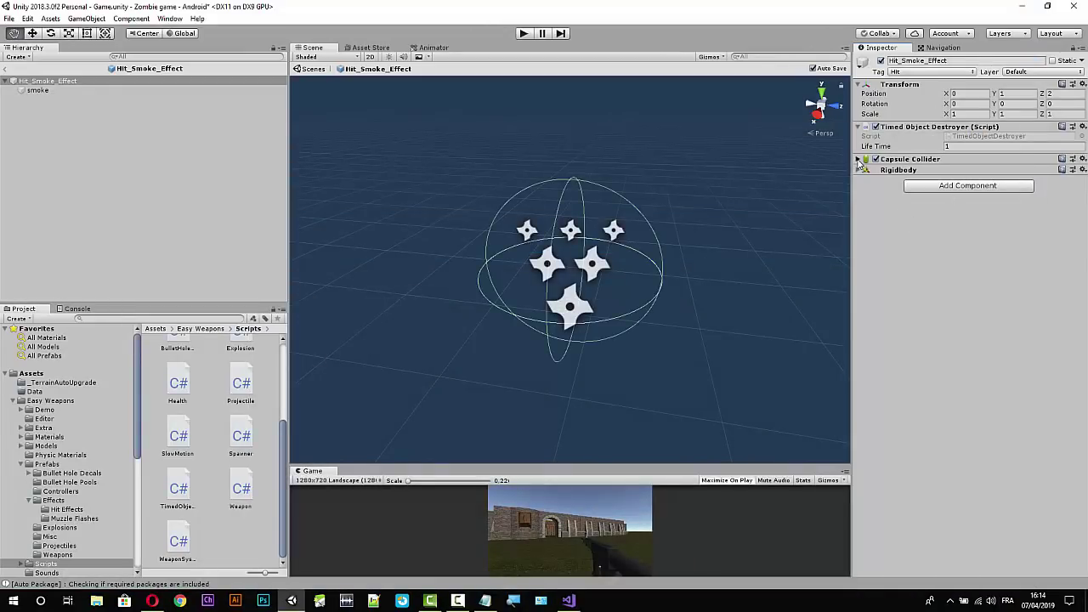
{"action": "left_click", "coordinate": [857, 160]}
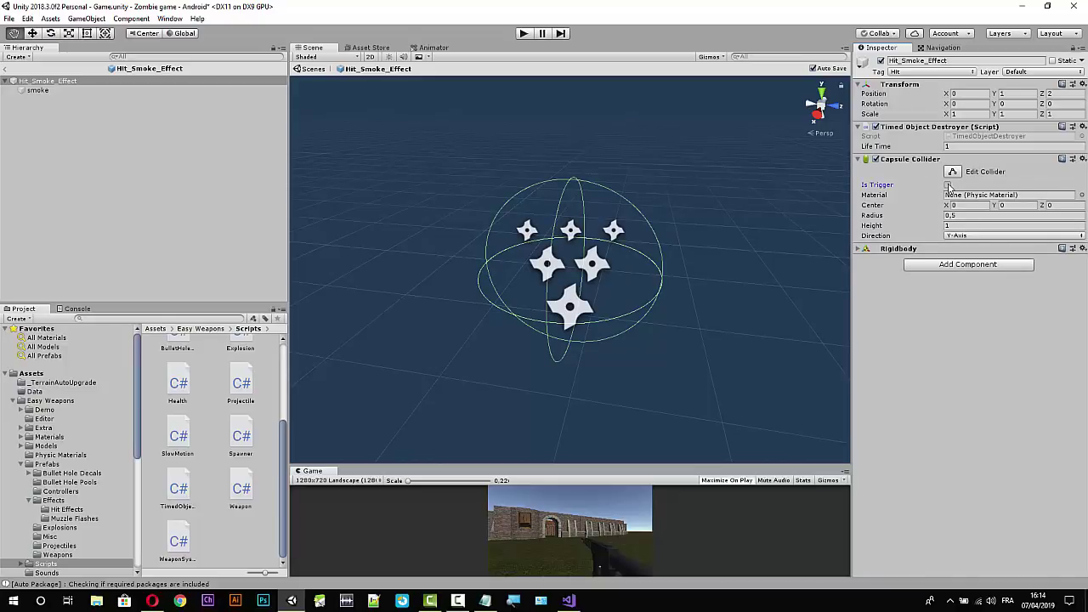
{"action": "left_click", "coordinate": [947, 186]}
{"action": "left_click", "coordinate": [858, 249]}
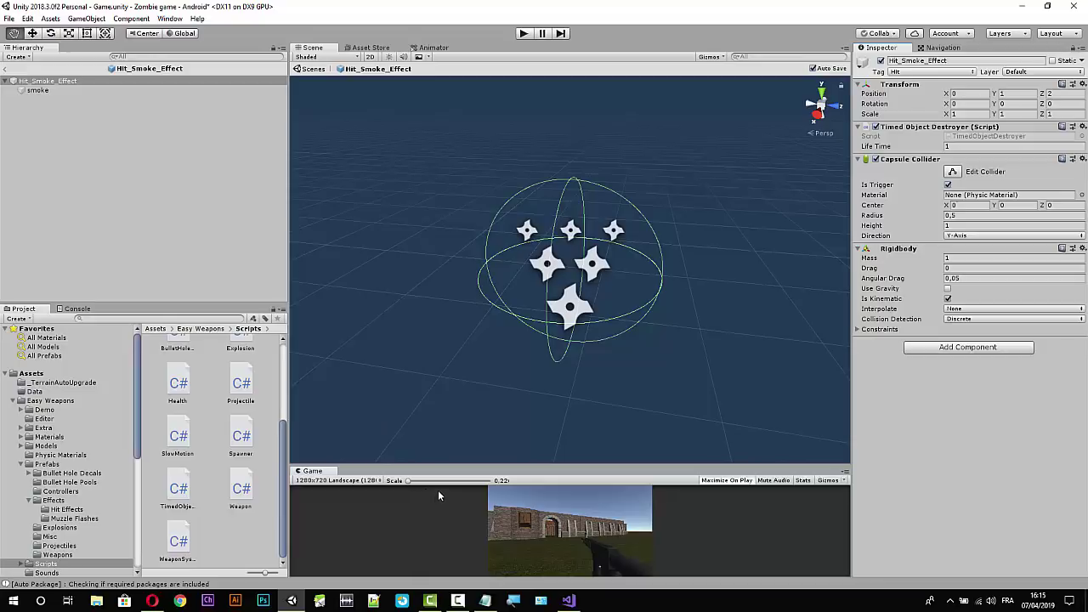
{"action": "left_click", "coordinate": [568, 600]}
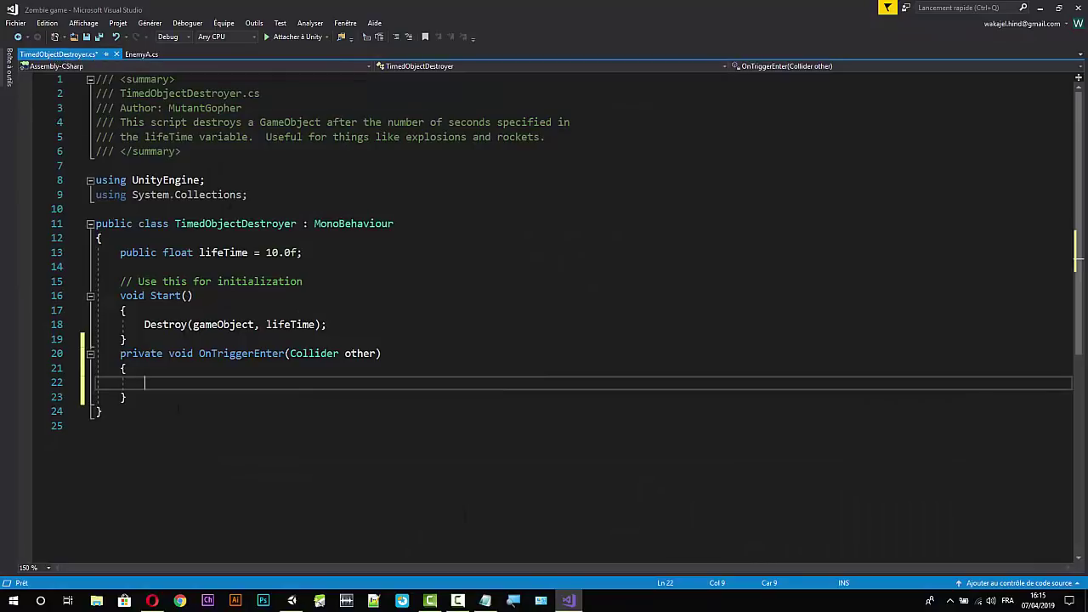
Examine the OnTriggerEnter signature's Collider other parameter before writing its body.
{"action": "double_click", "coordinate": [241, 354]}
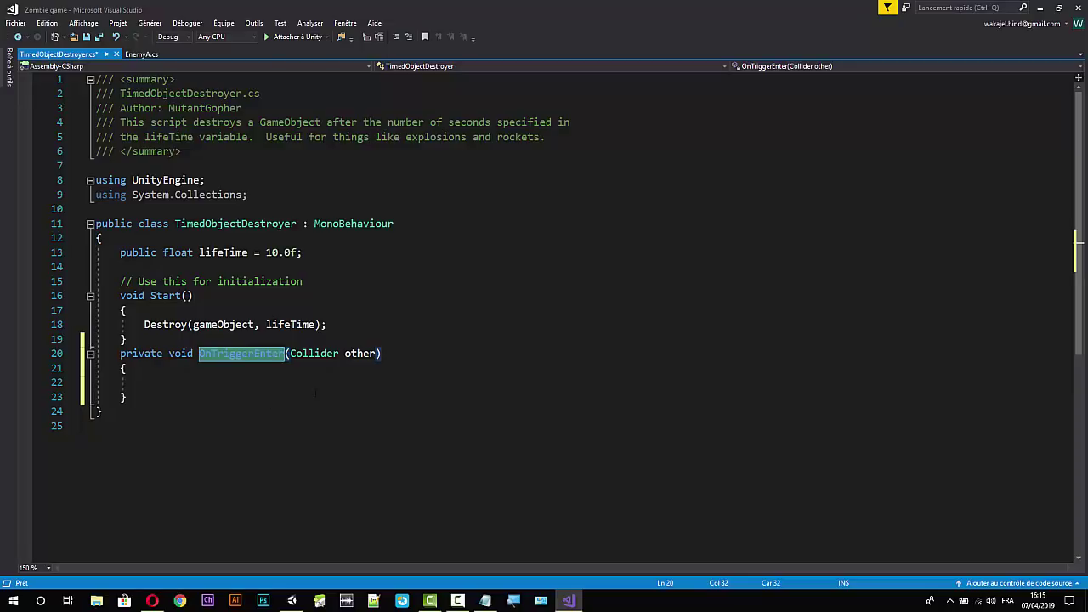
{"action": "double_click", "coordinate": [314, 353]}
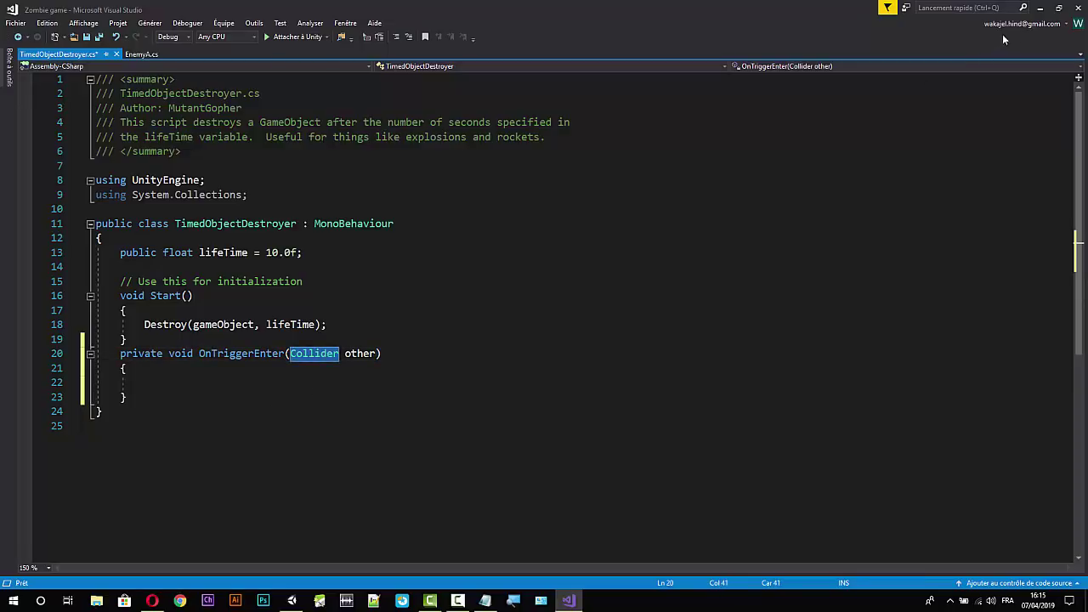
{"action": "left_click", "coordinate": [1039, 8]}
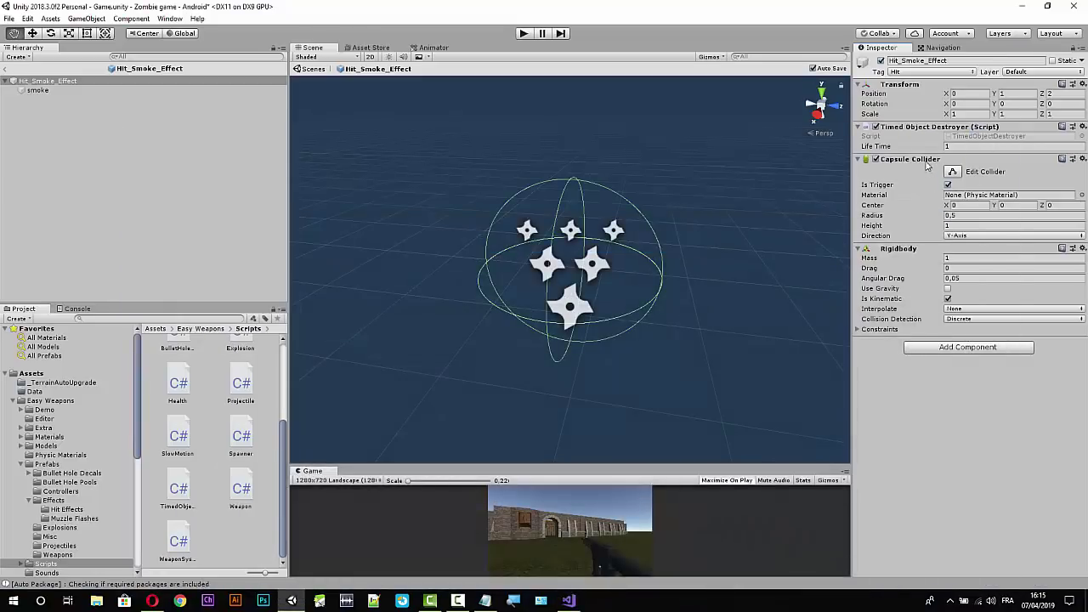
{"action": "left_click", "coordinate": [571, 601]}
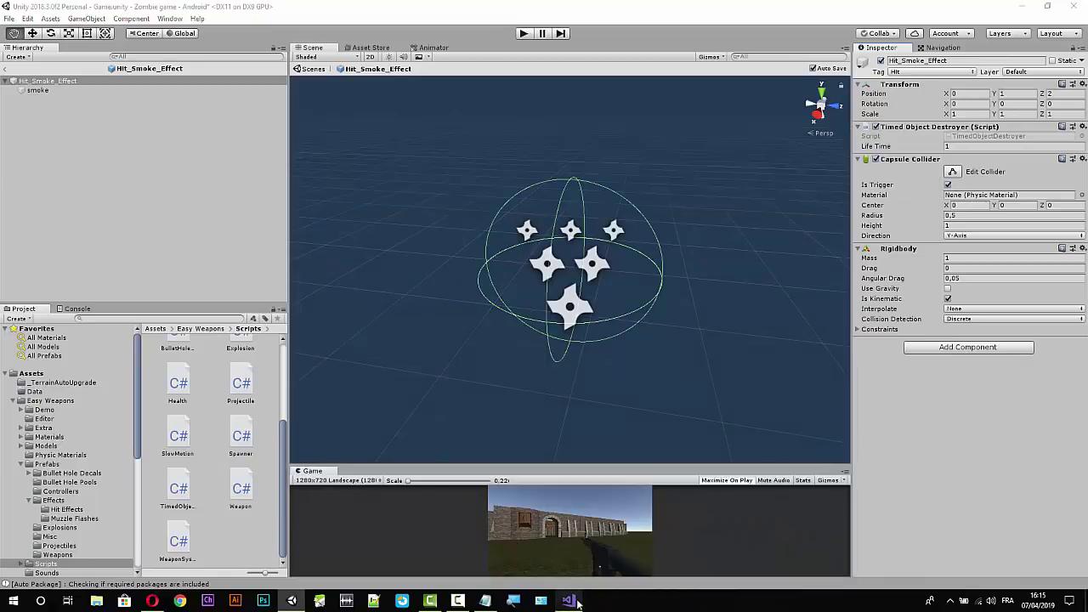
{"action": "double_click", "coordinate": [359, 353]}
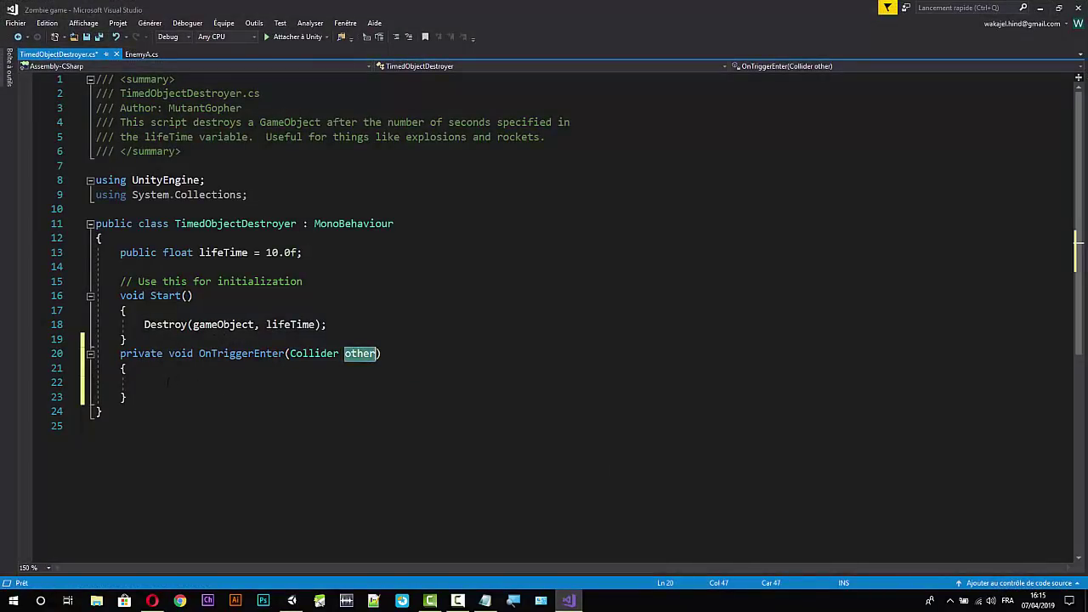
{"action": "left_click", "coordinate": [157, 384]}
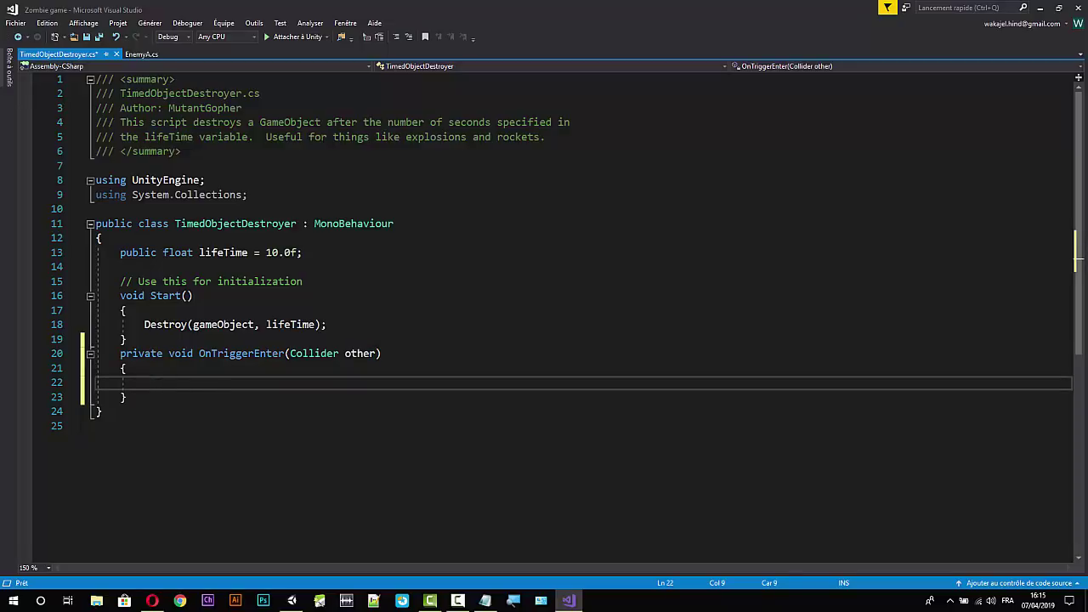
{"action": "double_click", "coordinate": [315, 353]}
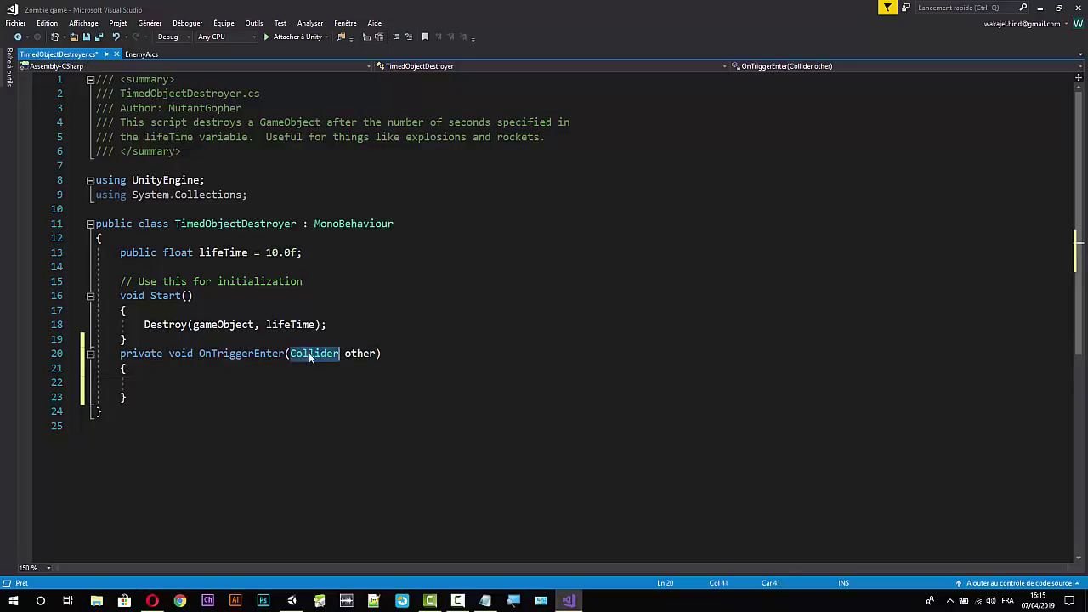
{"action": "double_click", "coordinate": [359, 352]}
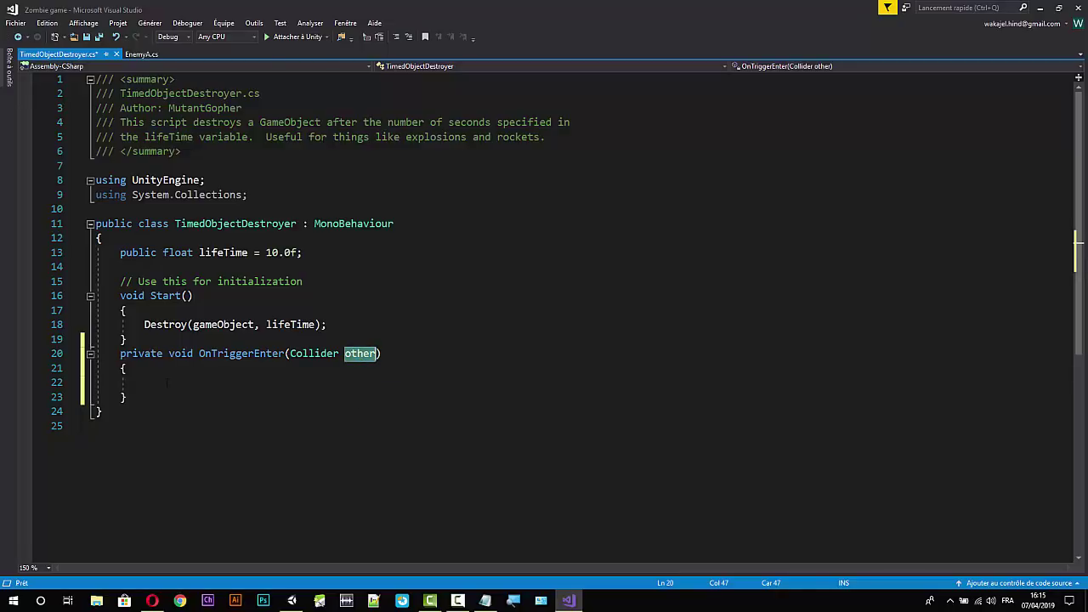
{"action": "left_click", "coordinate": [166, 383]}
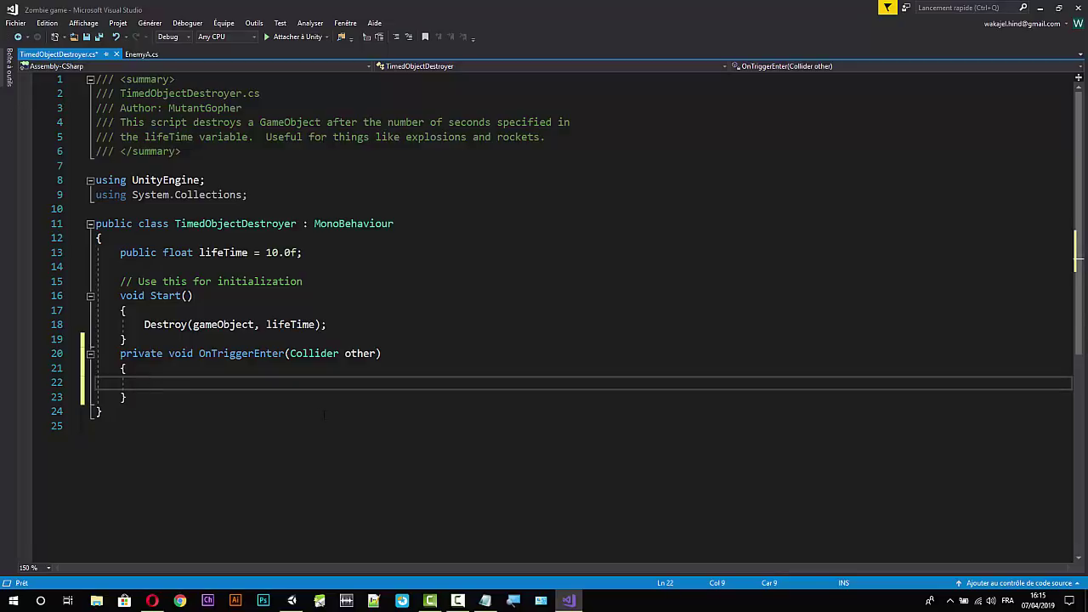
Write if(other.CompareTag("Sor")) with an empty brace block inside OnTriggerEnter.
{"action": "type", "text": "if"}
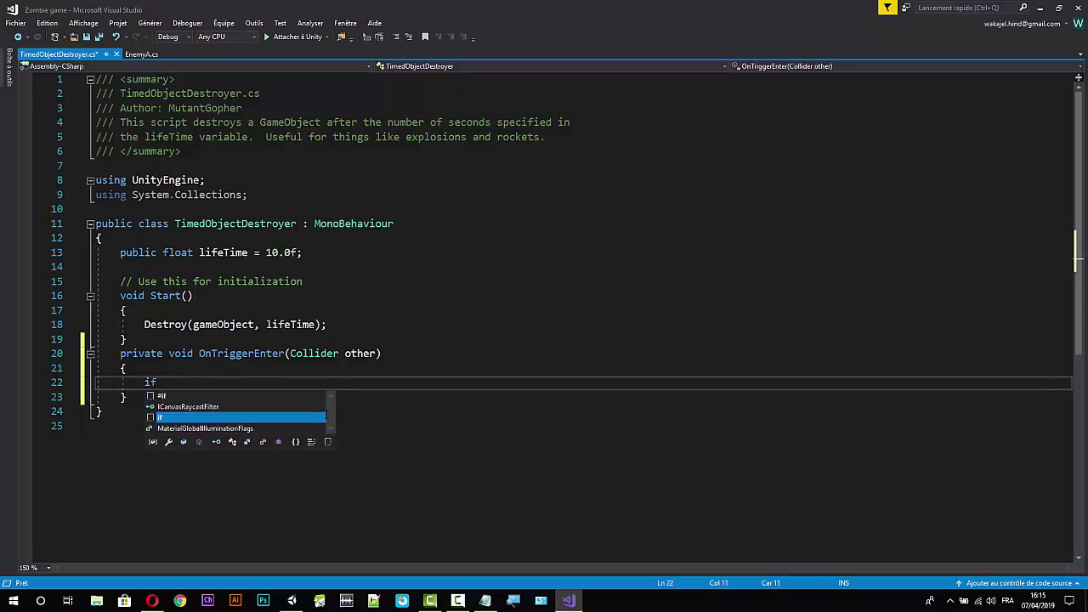
{"action": "type", "text": "("}
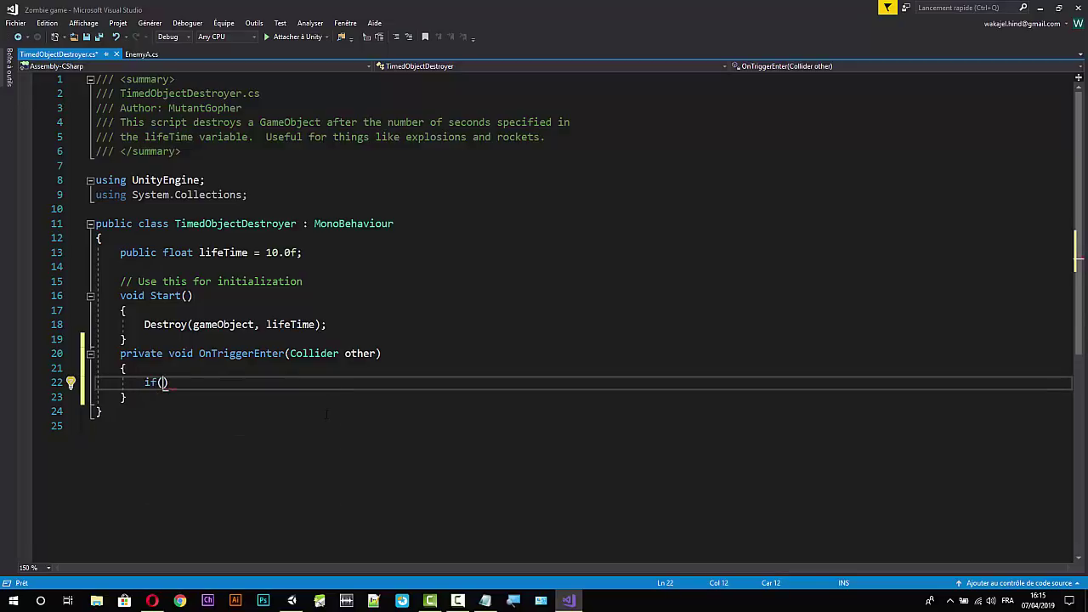
{"action": "type", "text": "oth"}
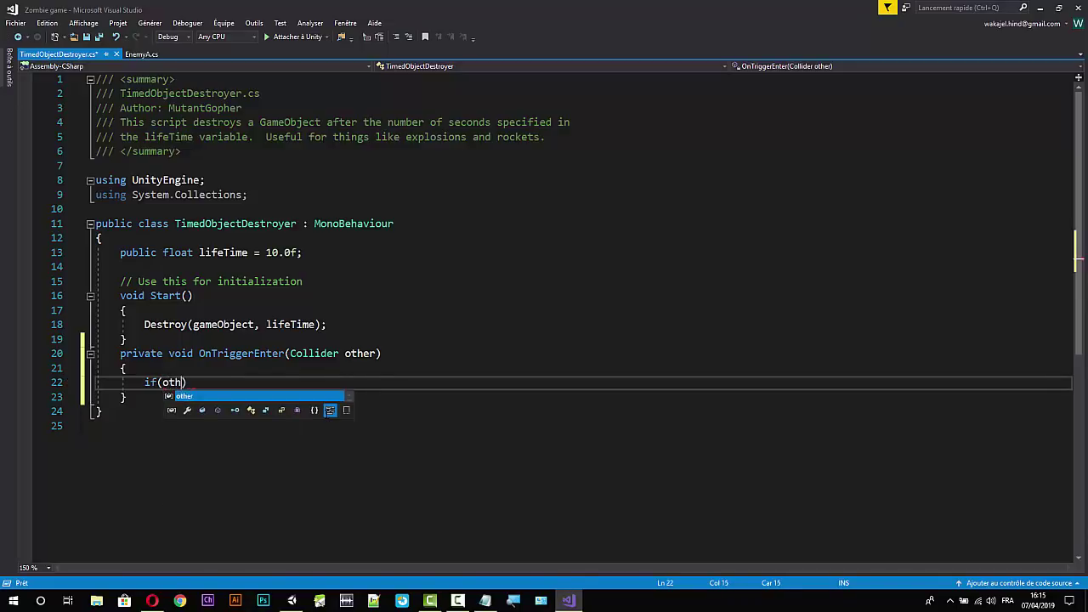
{"action": "key", "text": "Tab"}
{"action": "type", "text": "."}
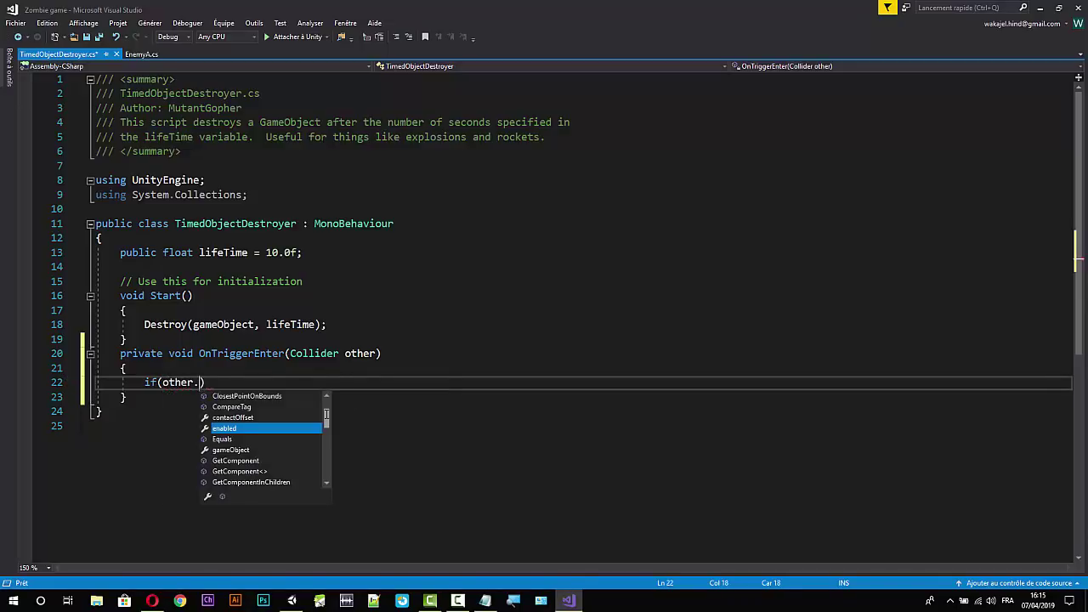
{"action": "type", "text": "com"}
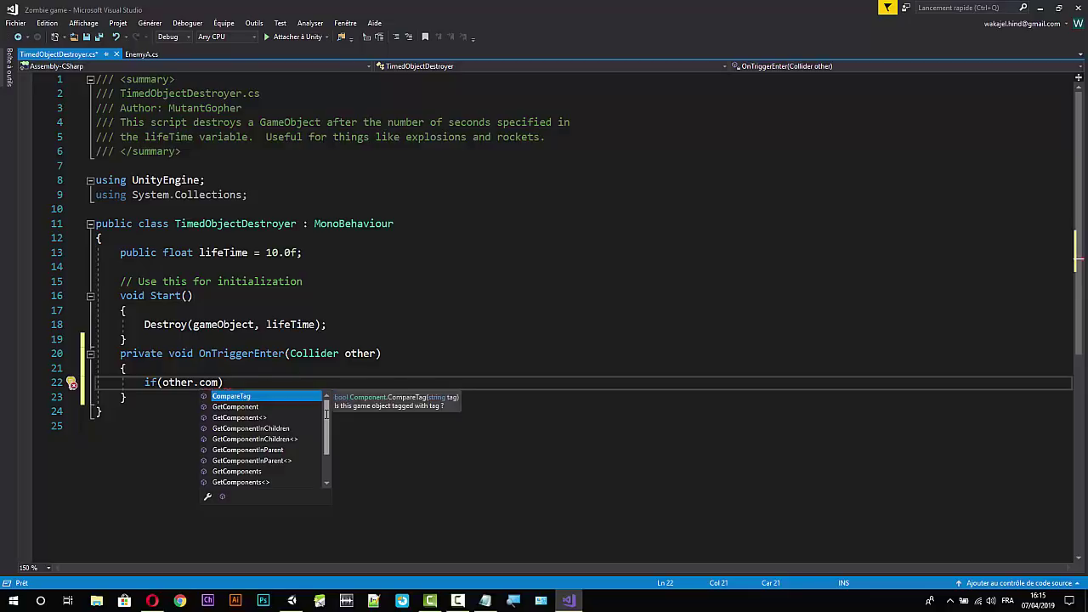
{"action": "key", "text": "Tab"}
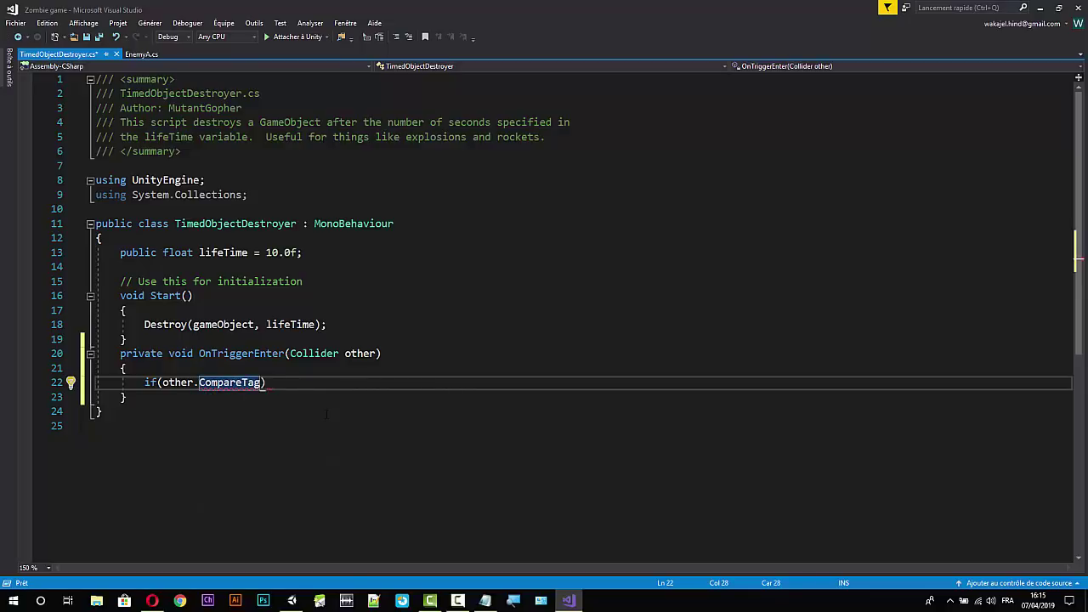
{"action": "type", "text": "(\""}
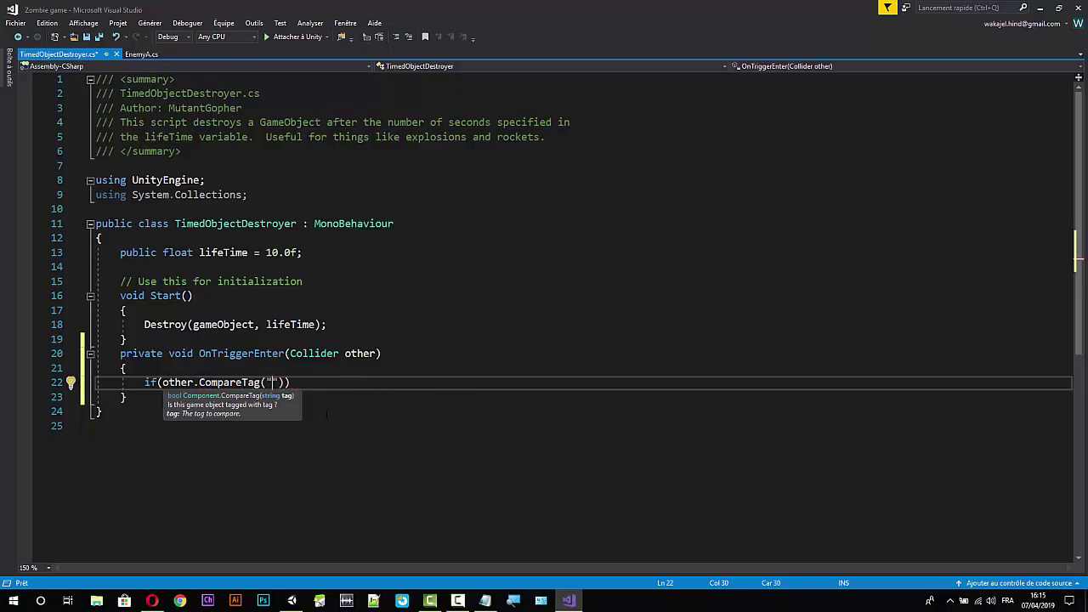
{"action": "type", "text": "S"}
{"action": "type", "text": "or"}
{"action": "key", "text": "Right"}
{"action": "key", "text": "Right"}
{"action": "key", "text": "Right"}
{"action": "key", "text": "Return"}
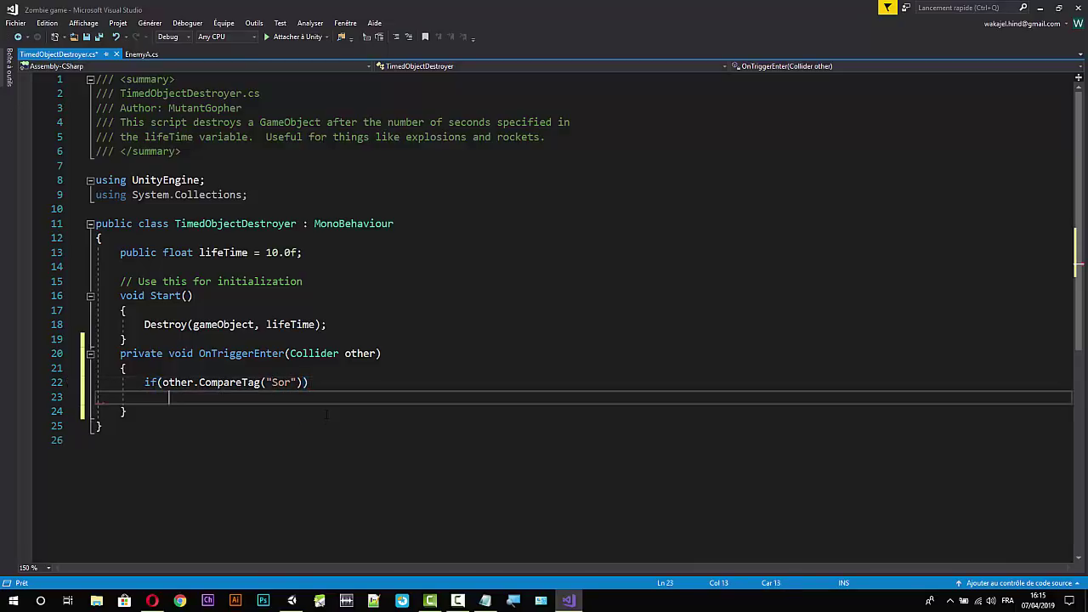
{"action": "type", "text": "{"}
{"action": "key", "text": "Return"}
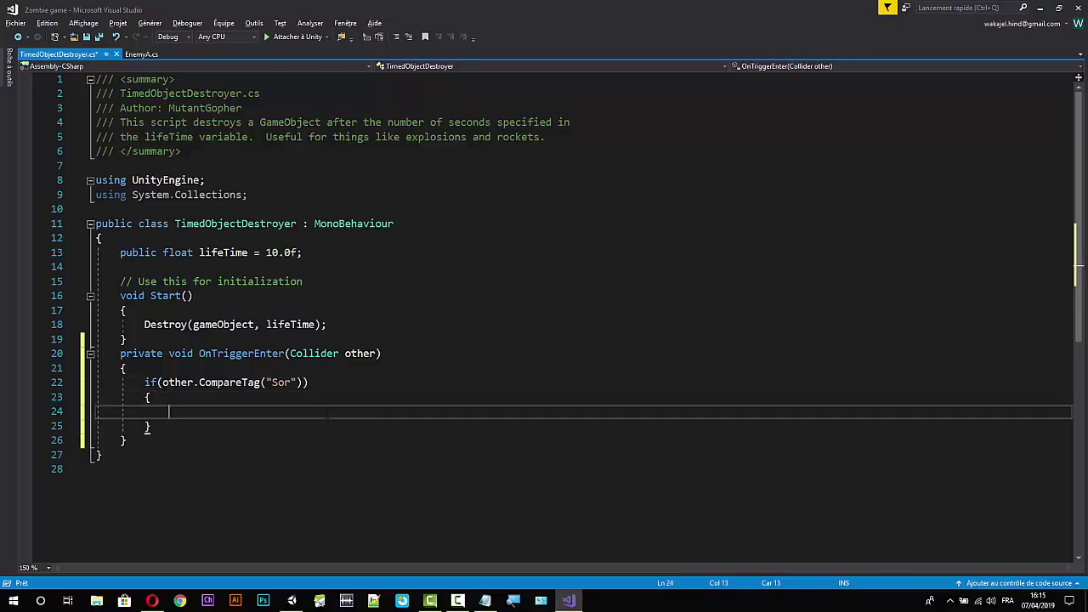
Duplicate the if block and change the copy's tag to "Khachab".
{"action": "left_click_drag", "start_coordinate": [159, 429], "coordinate": [120, 382]}
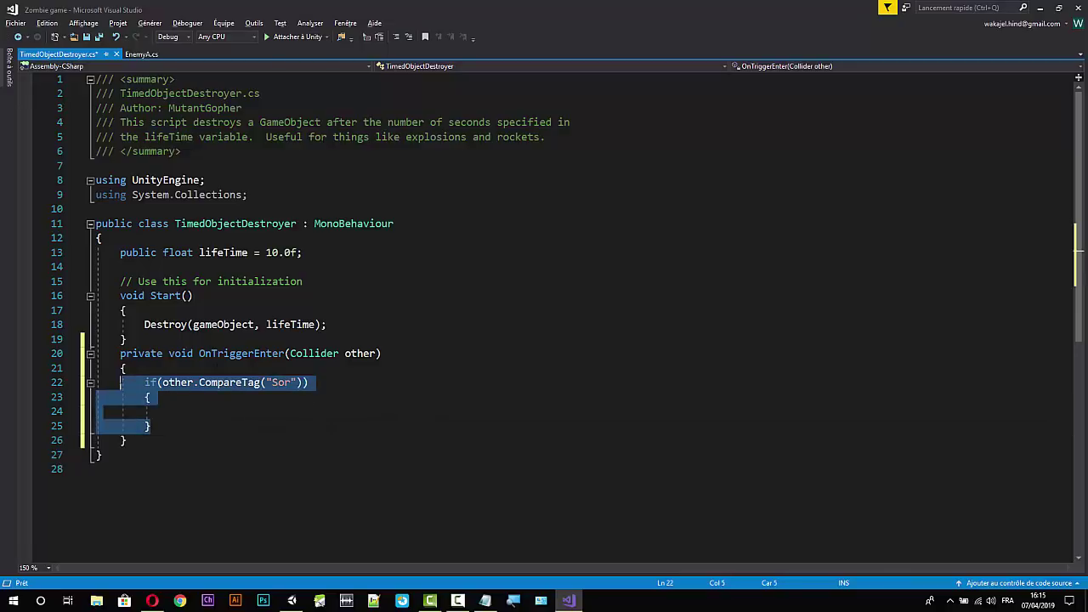
{"action": "key", "text": "ctrl+c"}
{"action": "key", "text": "Right"}
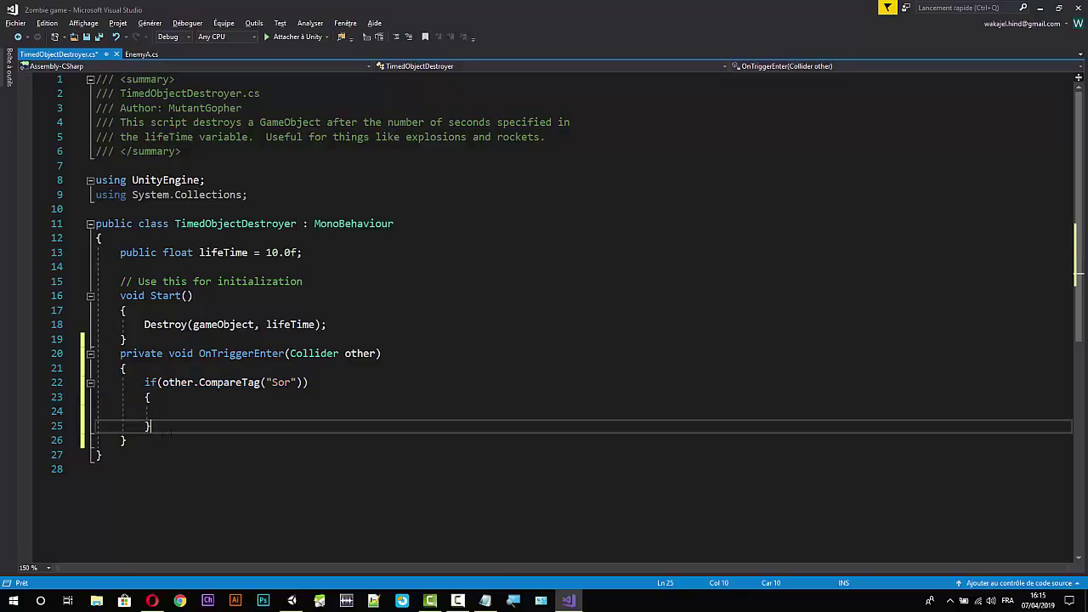
{"action": "key", "text": "Return"}
{"action": "key", "text": "ctrl+v"}
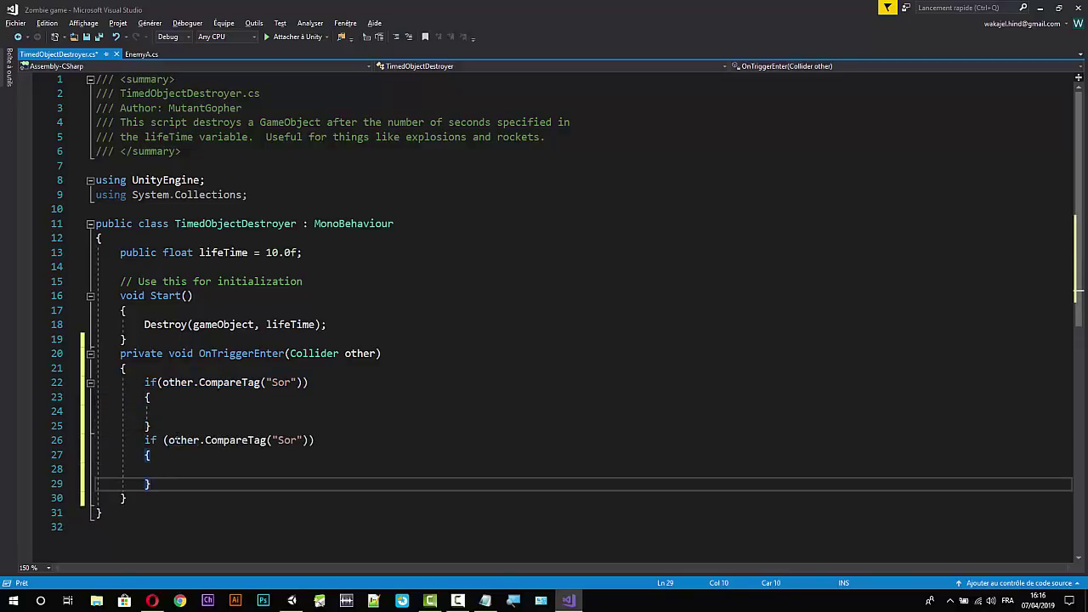
{"action": "double_click", "coordinate": [287, 440]}
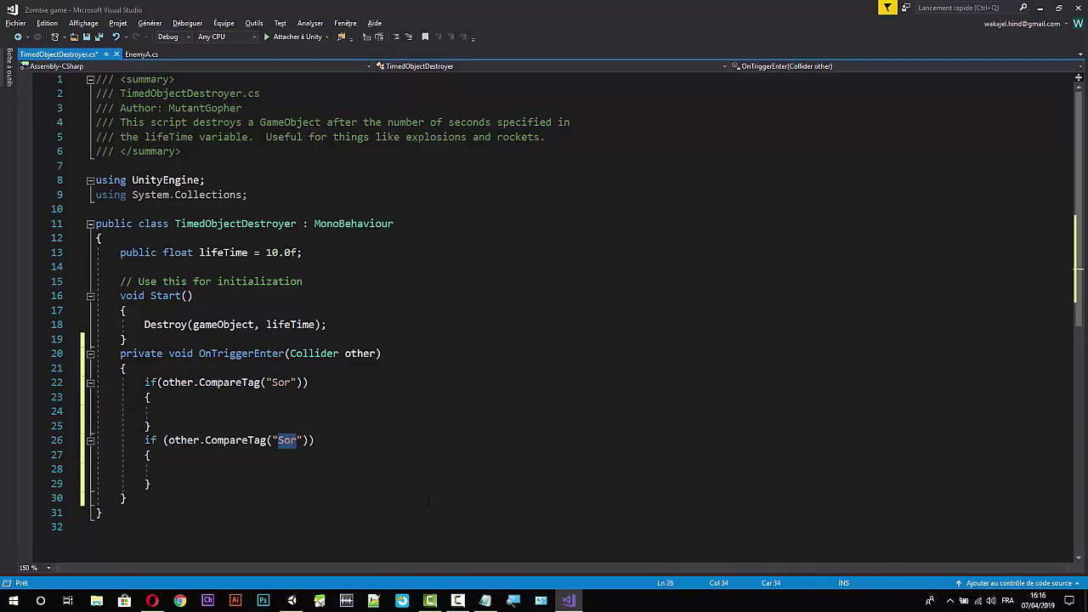
{"action": "type", "text": "Kha"}
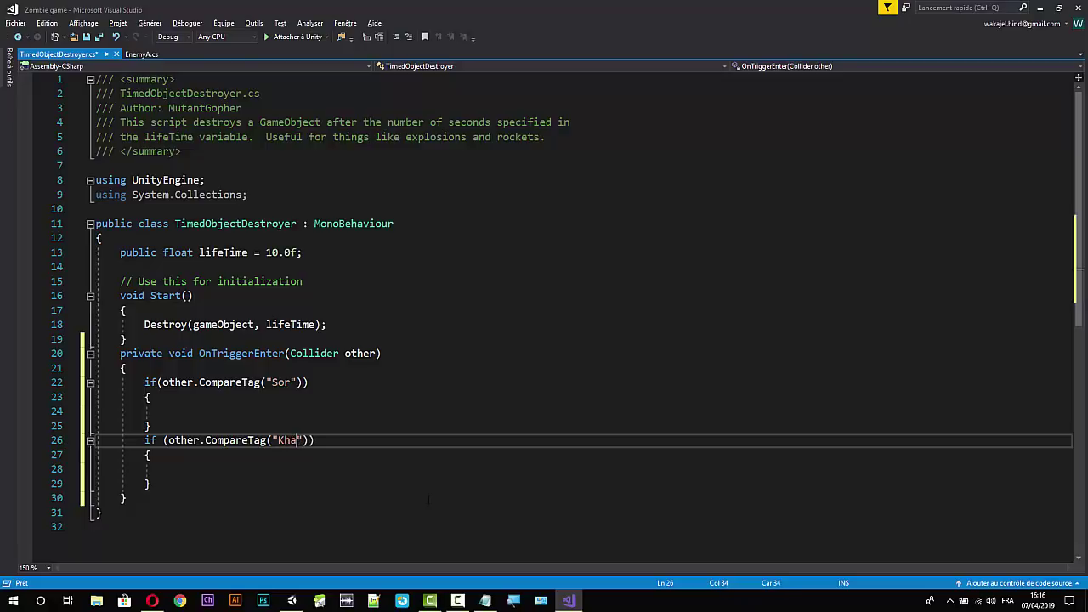
{"action": "type", "text": "ch"}
{"action": "type", "text": "ab"}
{"action": "left_click", "coordinate": [185, 470]}
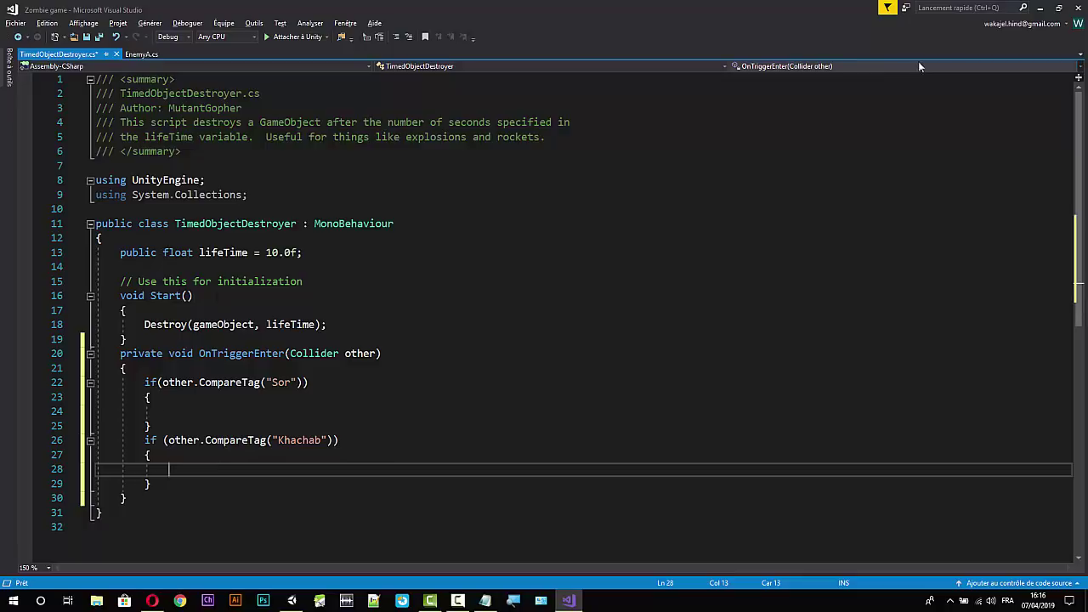
{"action": "left_click", "coordinate": [1039, 8]}
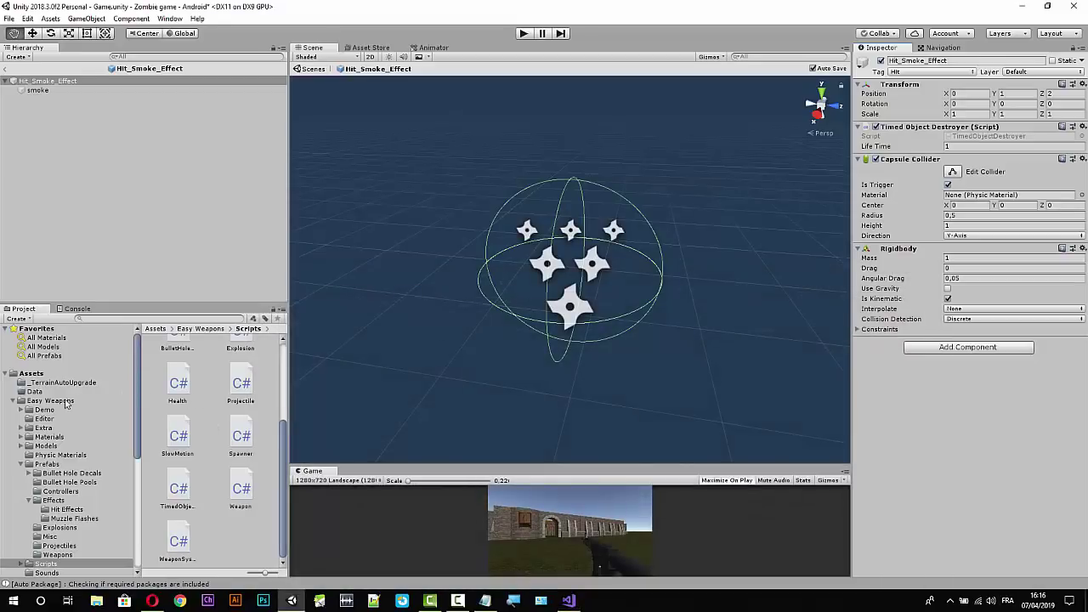
Browse to the FireExplosionEffects prefabs and open SmallExplosionEffect in prefab mode.
{"action": "left_click", "coordinate": [51, 464]}
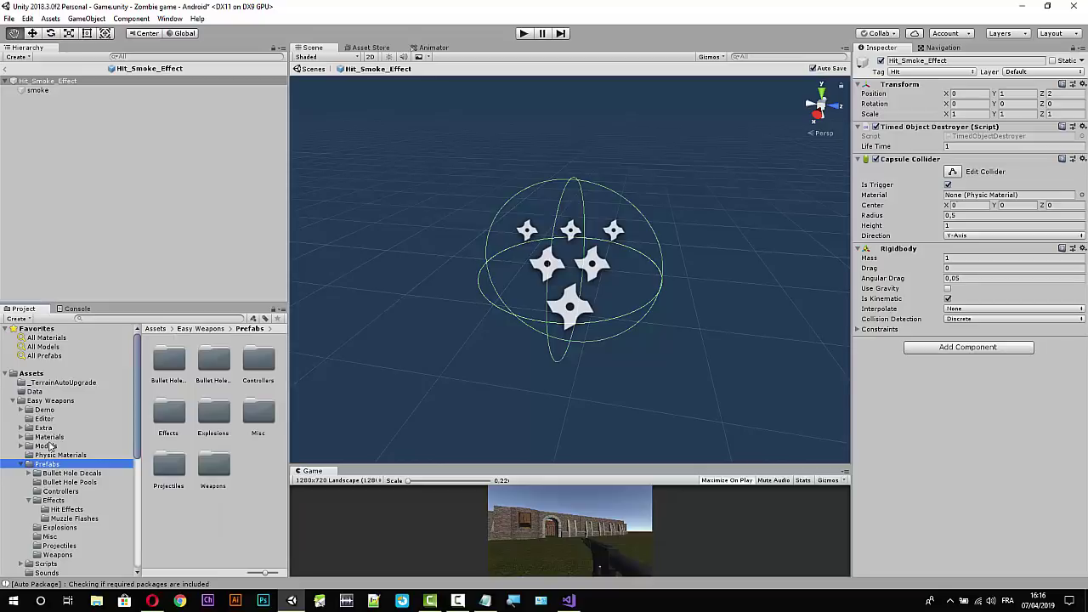
{"action": "left_click", "coordinate": [71, 457]}
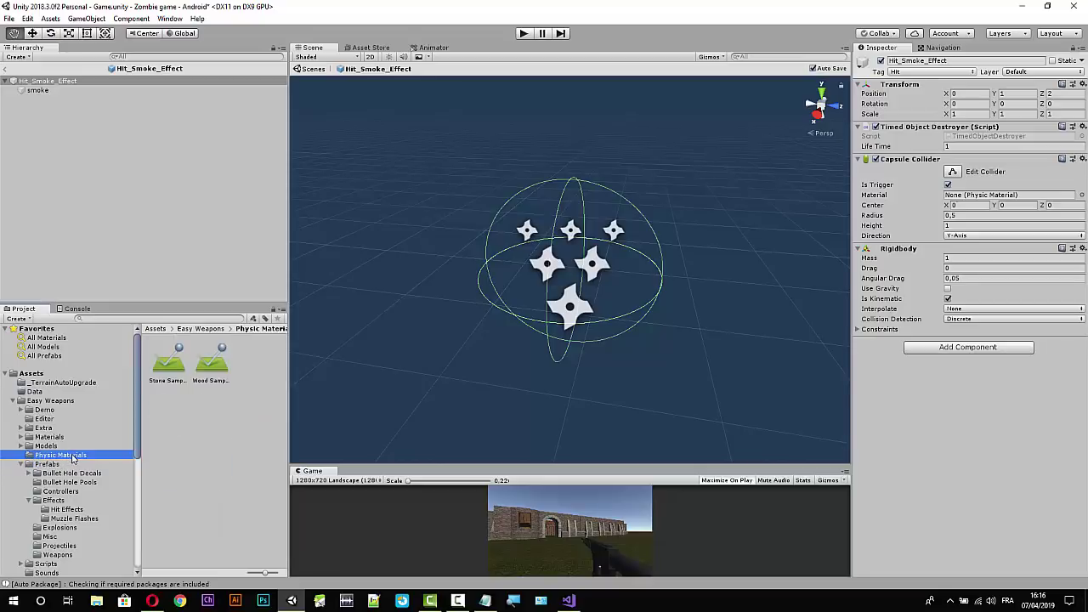
{"action": "left_click", "coordinate": [55, 508]}
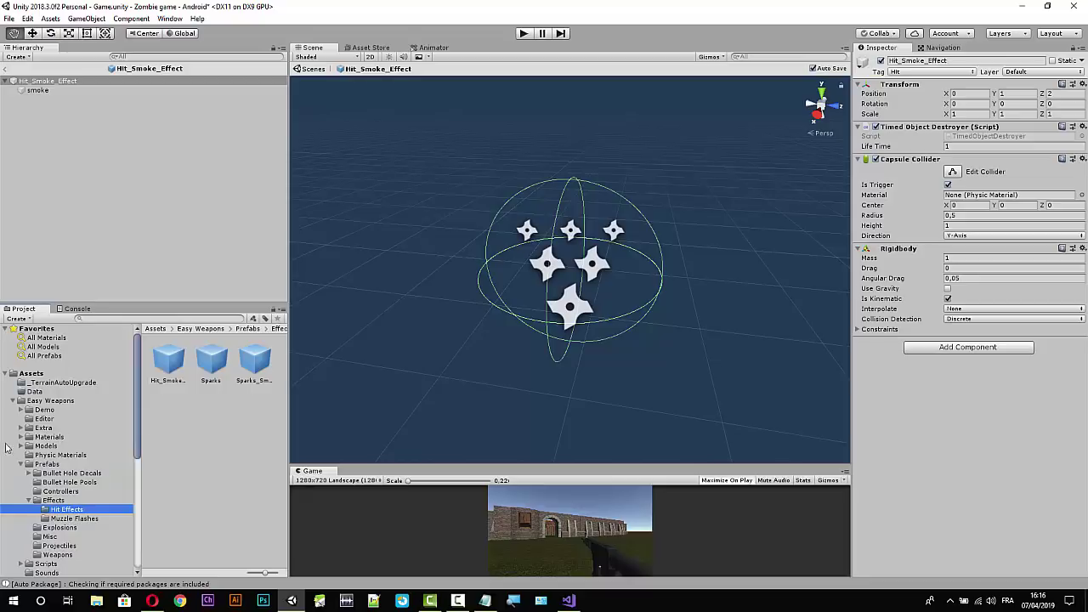
{"action": "left_click", "coordinate": [14, 400]}
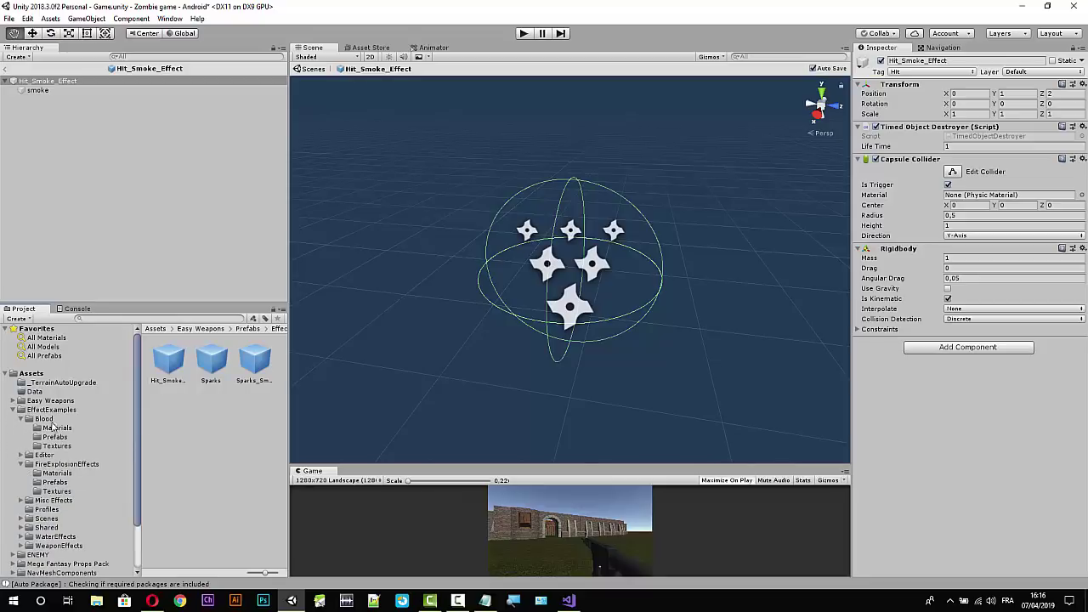
{"action": "left_click", "coordinate": [55, 482]}
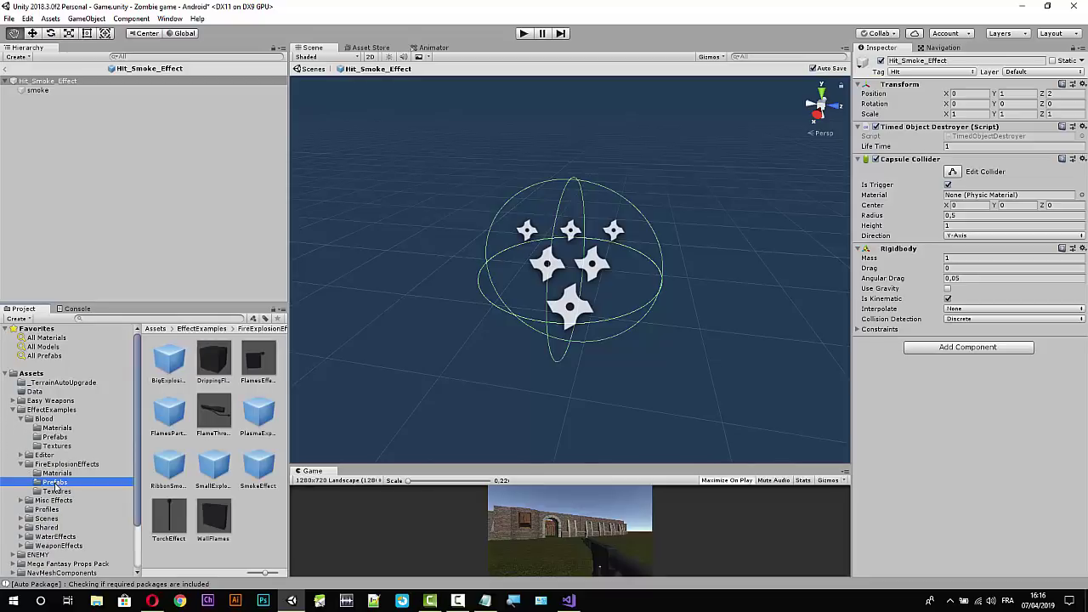
{"action": "left_click", "coordinate": [214, 468]}
{"action": "double_click", "coordinate": [215, 468]}
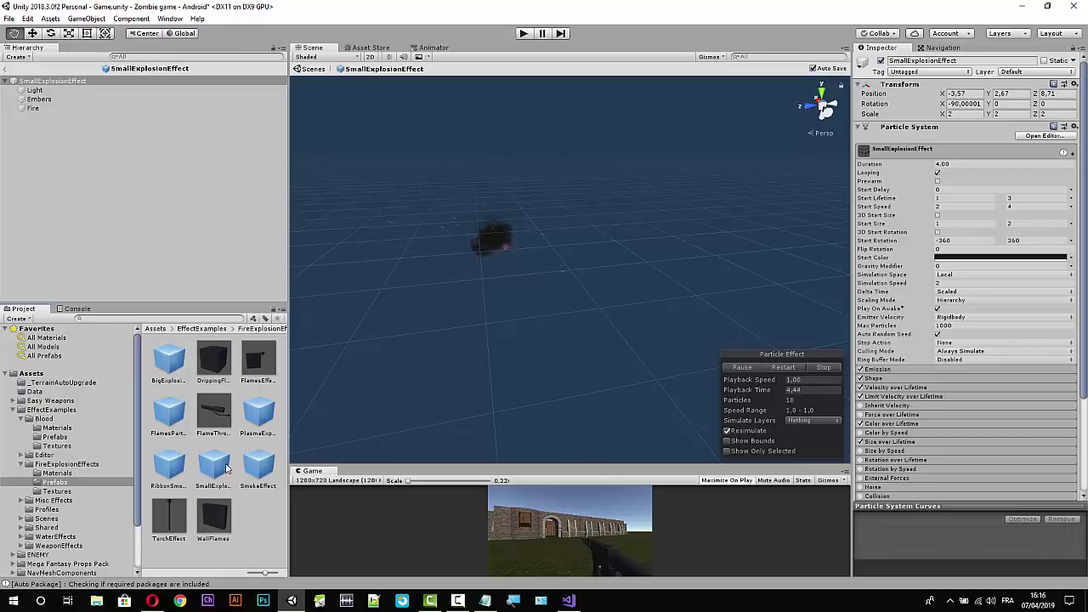
{"action": "left_click", "coordinate": [568, 600]}
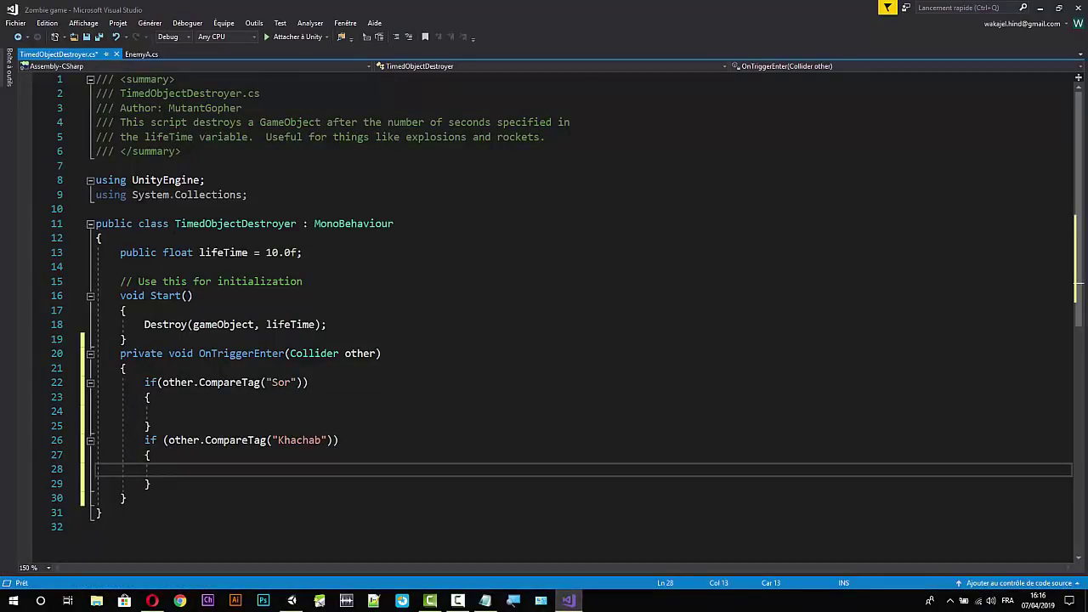
Delete the summary comment and blank lines at the top of TimedObjectDestroyer.cs.
{"action": "left_click", "coordinate": [248, 194]}
{"action": "left_click", "coordinate": [181, 151]}
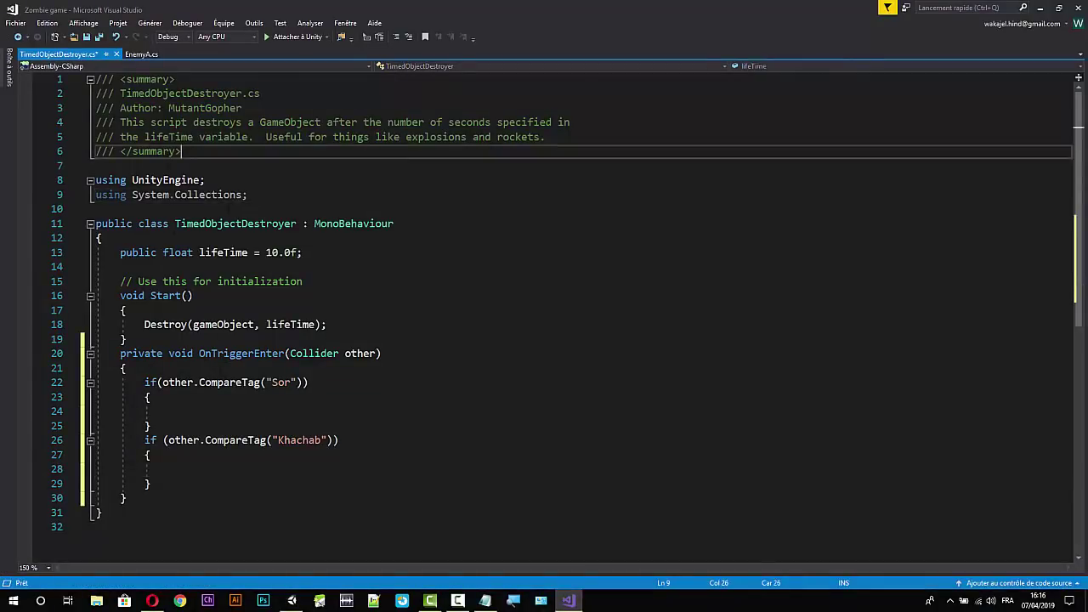
{"action": "key", "text": "ctrl+shift+Home"}
{"action": "key", "text": "Delete"}
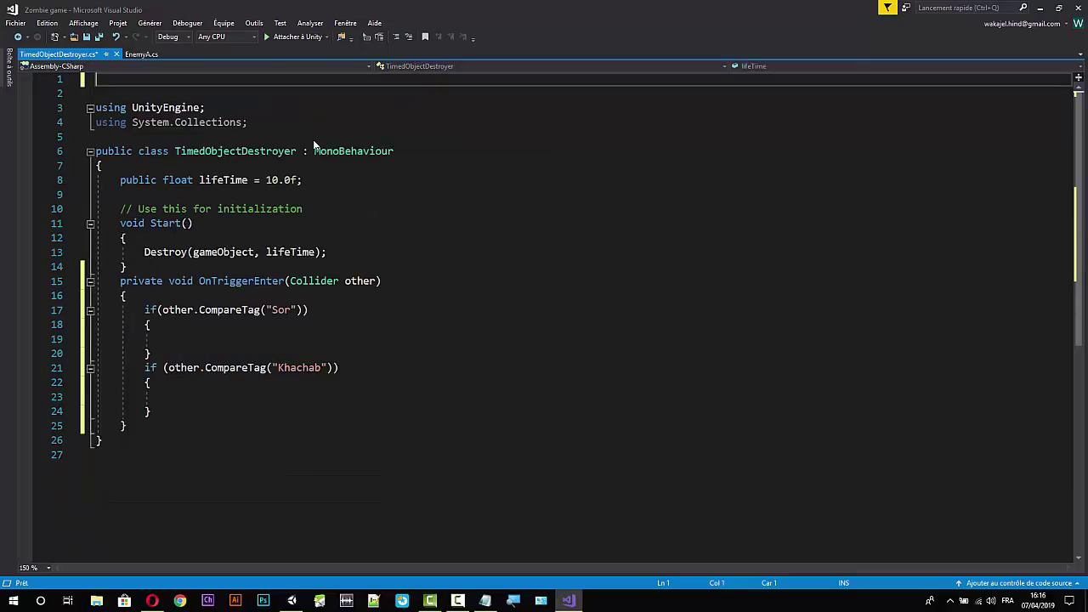
{"action": "key", "text": "Delete"}
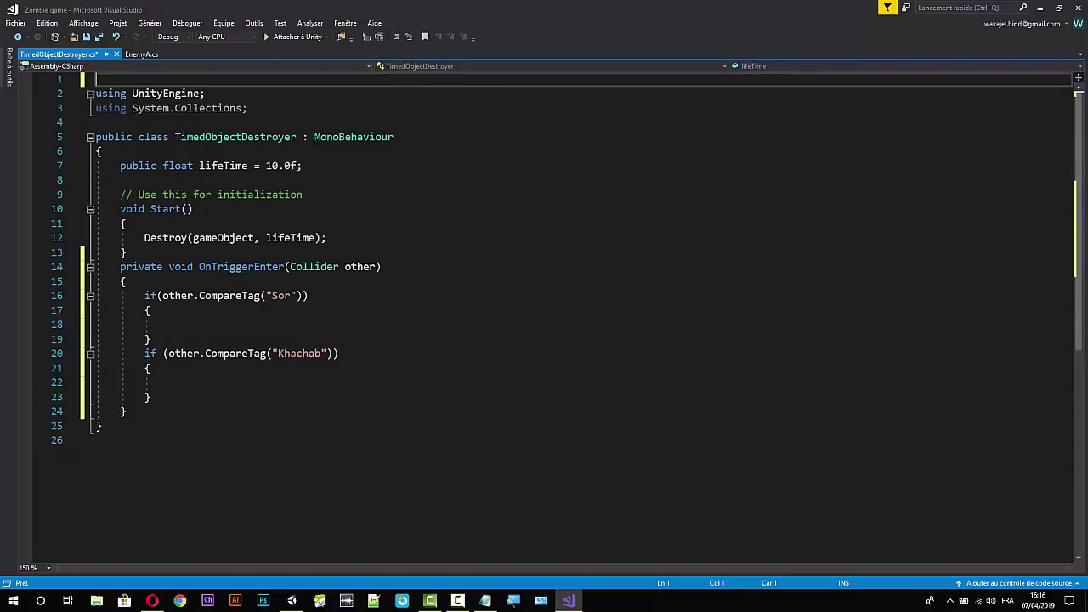
{"action": "key", "text": "Delete"}
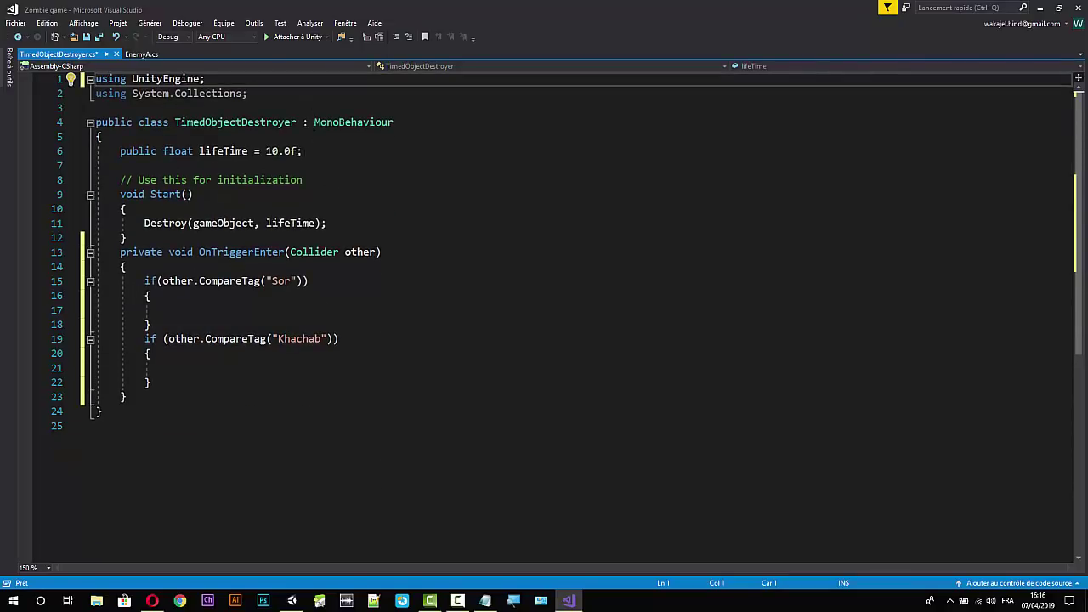
Declare 'public GameObject SorEffect;' below the lifeTime field.
{"action": "left_click", "coordinate": [302, 150]}
{"action": "key", "text": "Return"}
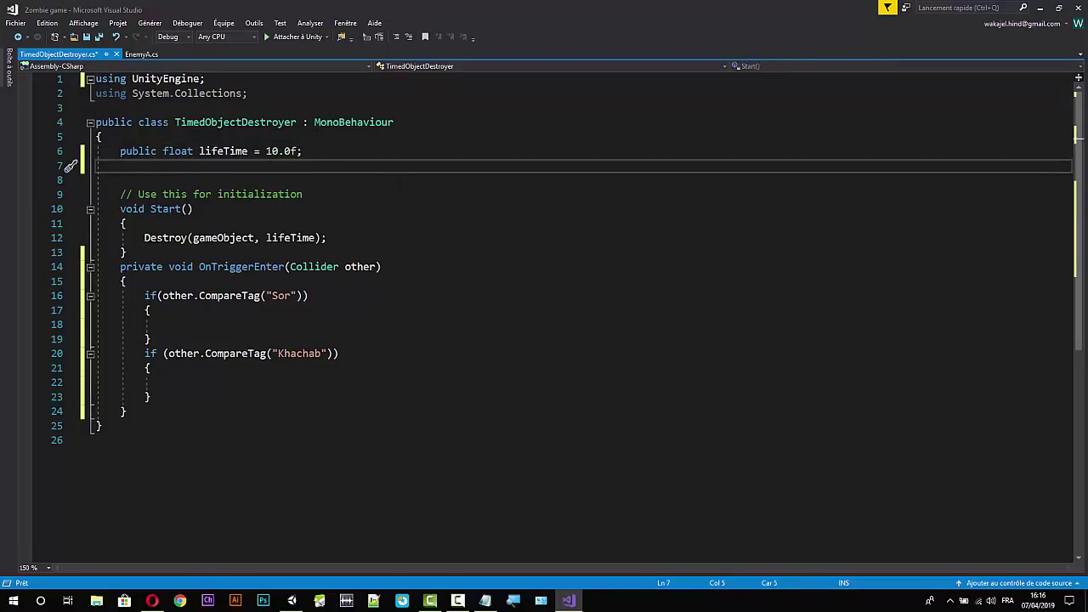
{"action": "type", "text": "pub"}
{"action": "key", "text": "Tab"}
{"action": "type", "text": "Ga"}
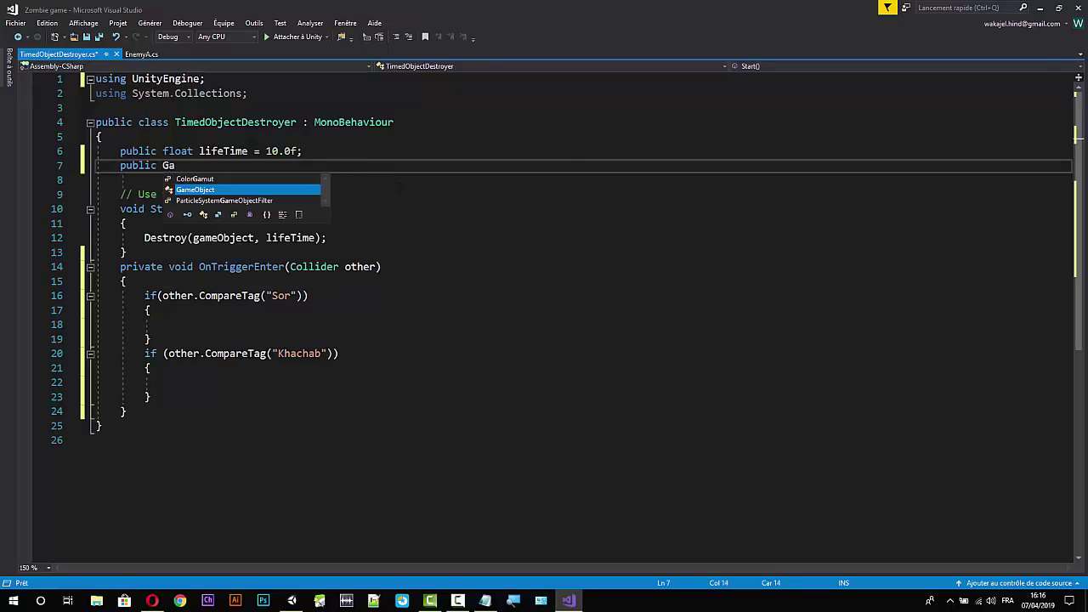
{"action": "type", "text": "me"}
{"action": "key", "text": "Tab"}
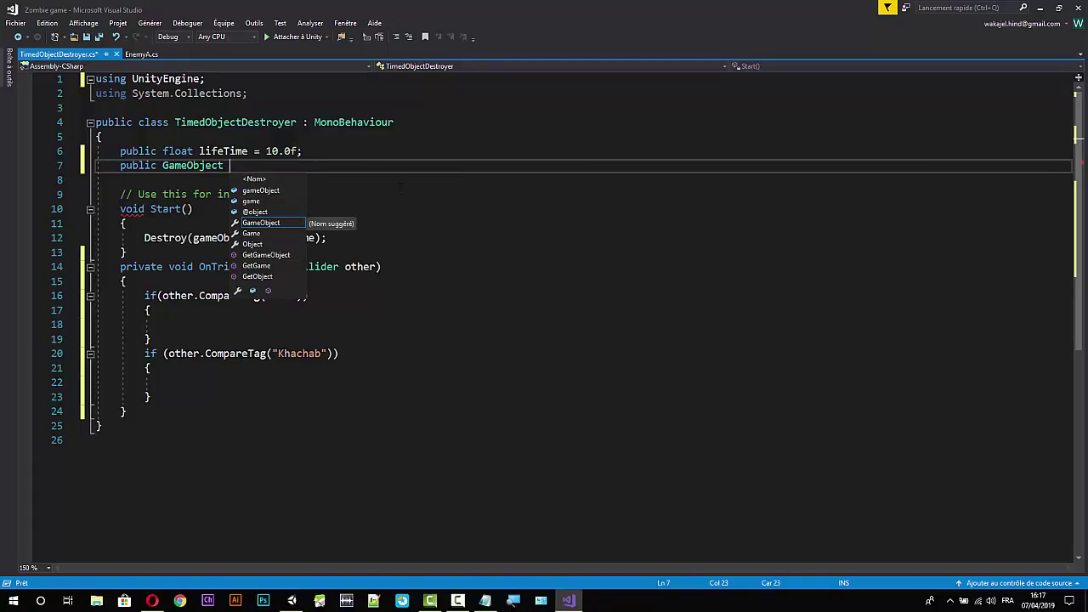
{"action": "type", "text": "S"}
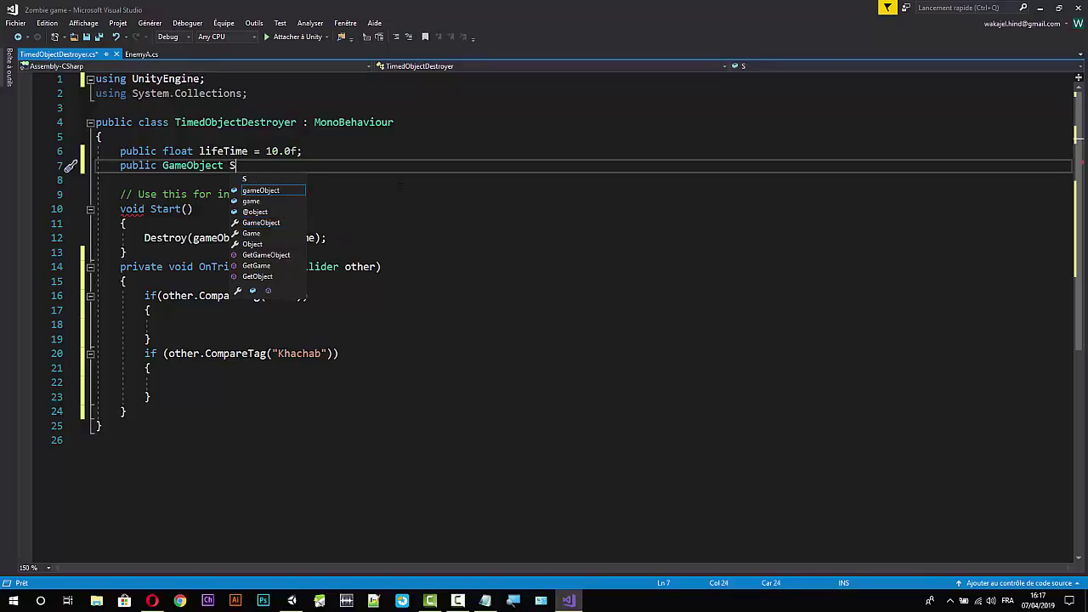
{"action": "type", "text": "or"}
{"action": "type", "text": "Eff"}
{"action": "type", "text": "ect"}
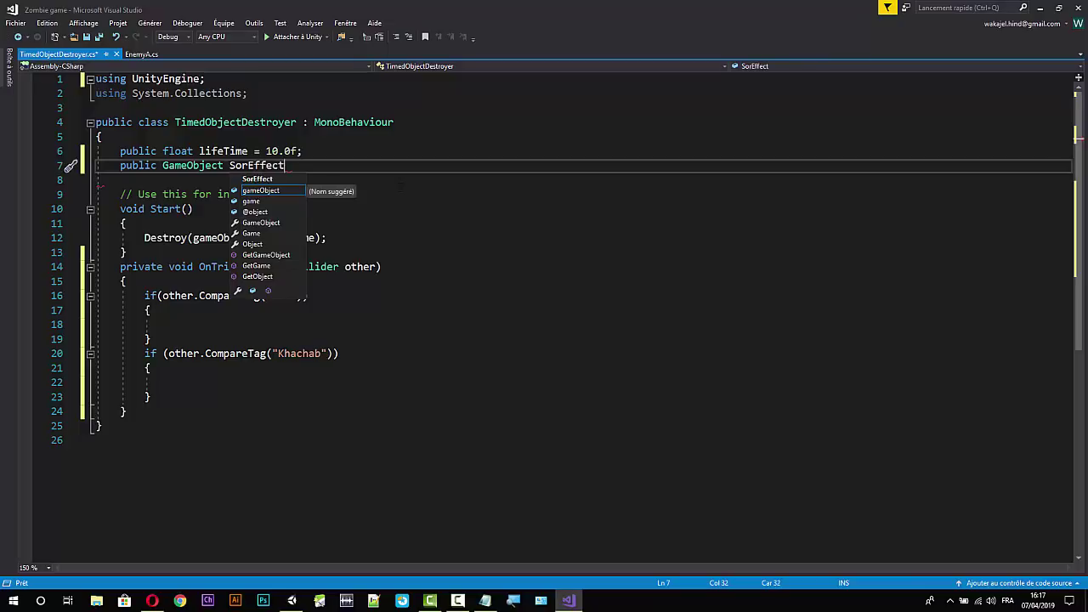
{"action": "type", "text": ";"}
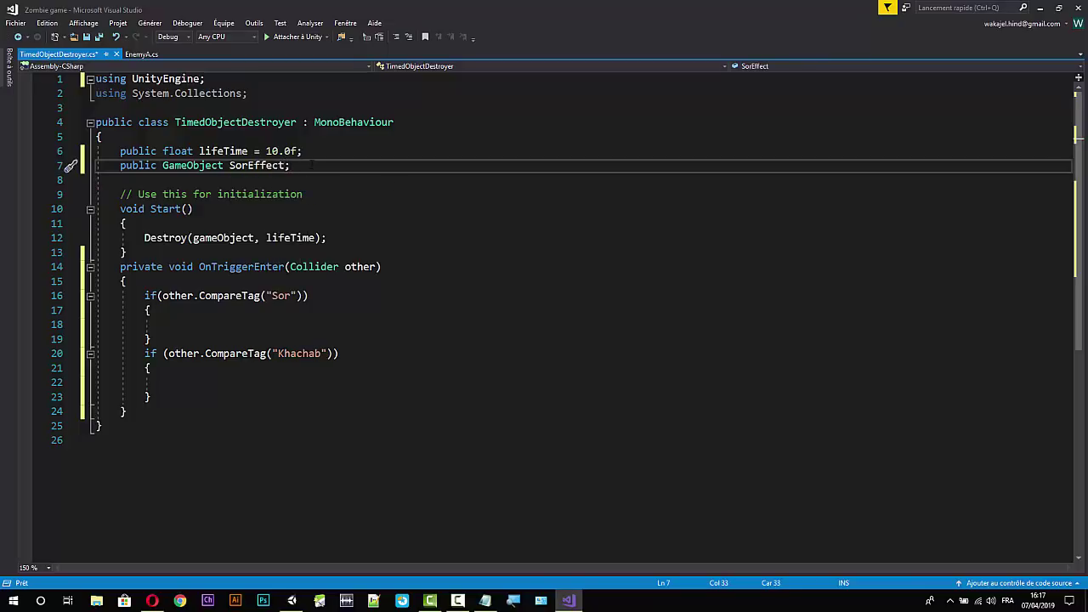
Duplicate the SorEffect declaration and rename the copy to KhachabEffect.
{"action": "left_click_drag", "start_coordinate": [293, 165], "coordinate": [109, 163]}
{"action": "key", "text": "ctrl+c"}
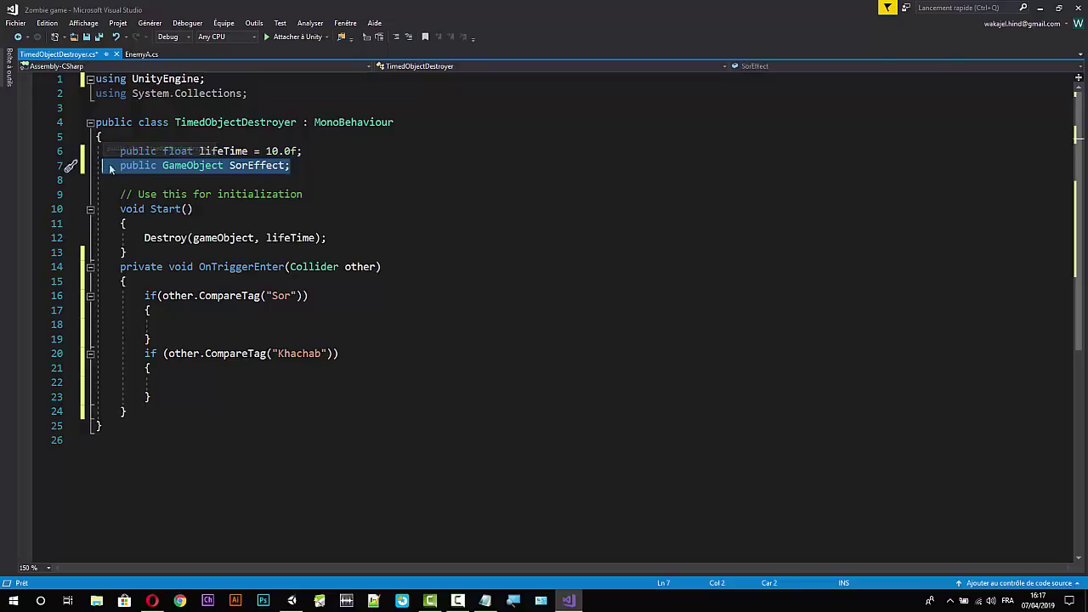
{"action": "left_click", "coordinate": [290, 165]}
{"action": "key", "text": "Return"}
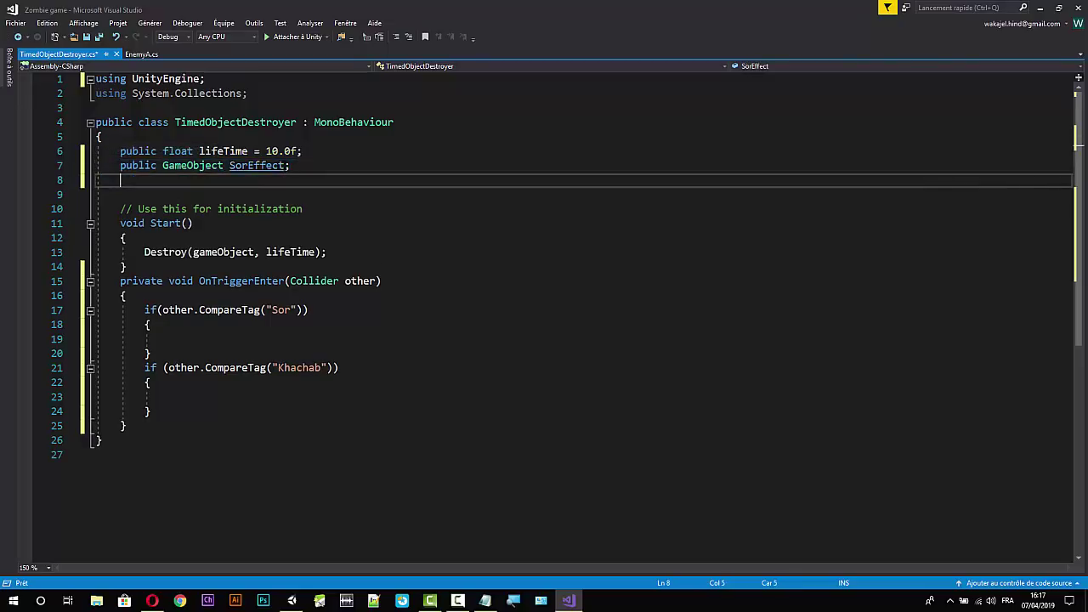
{"action": "key", "text": "ctrl+v"}
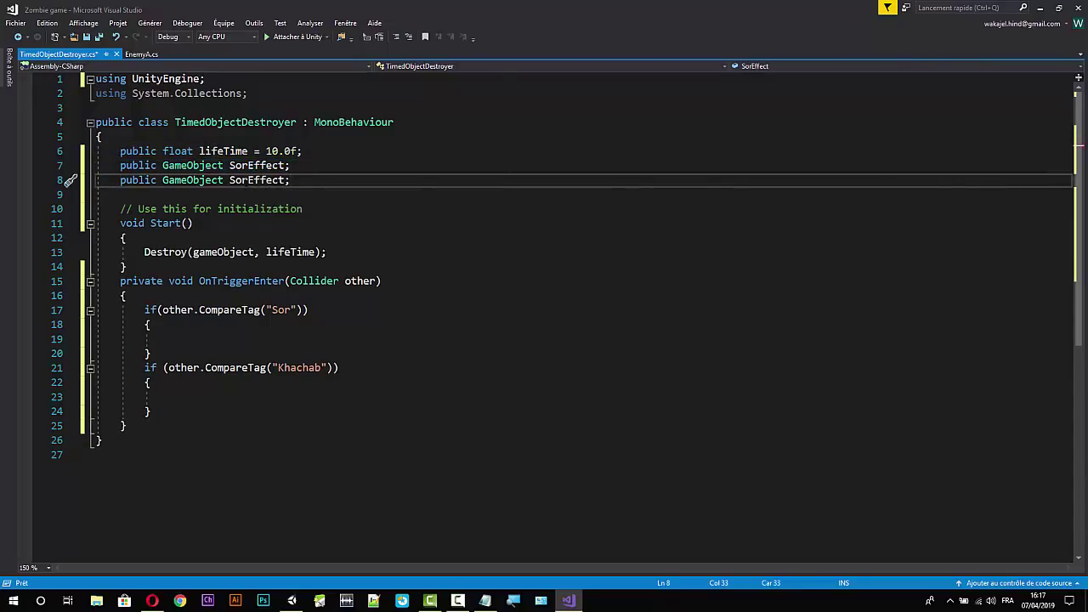
{"action": "left_click", "coordinate": [247, 180]}
{"action": "left_click_drag", "start_coordinate": [247, 180], "coordinate": [230, 180]}
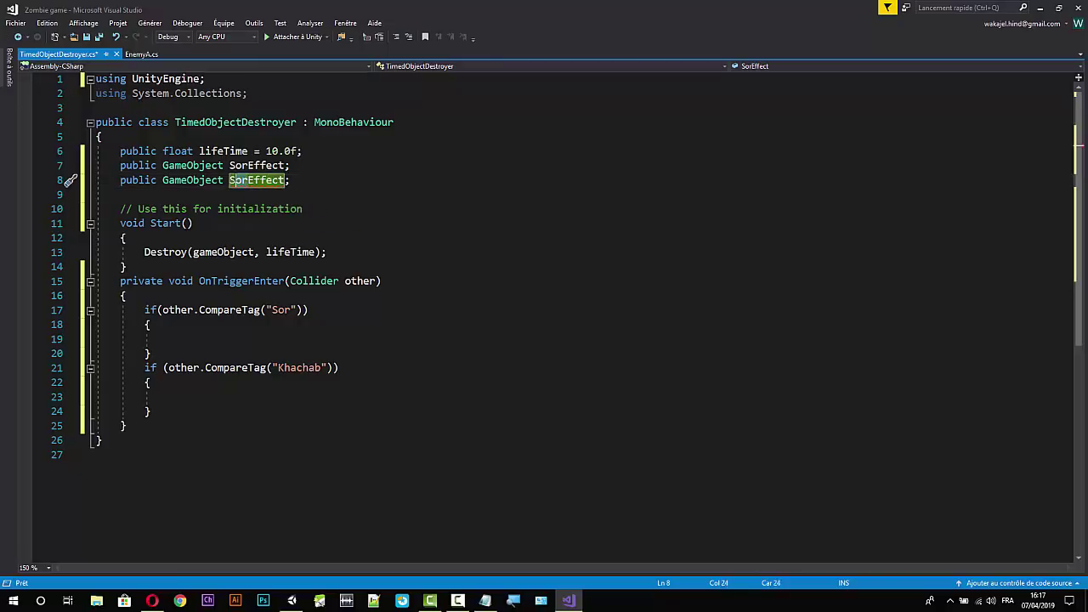
{"action": "type", "text": "K"}
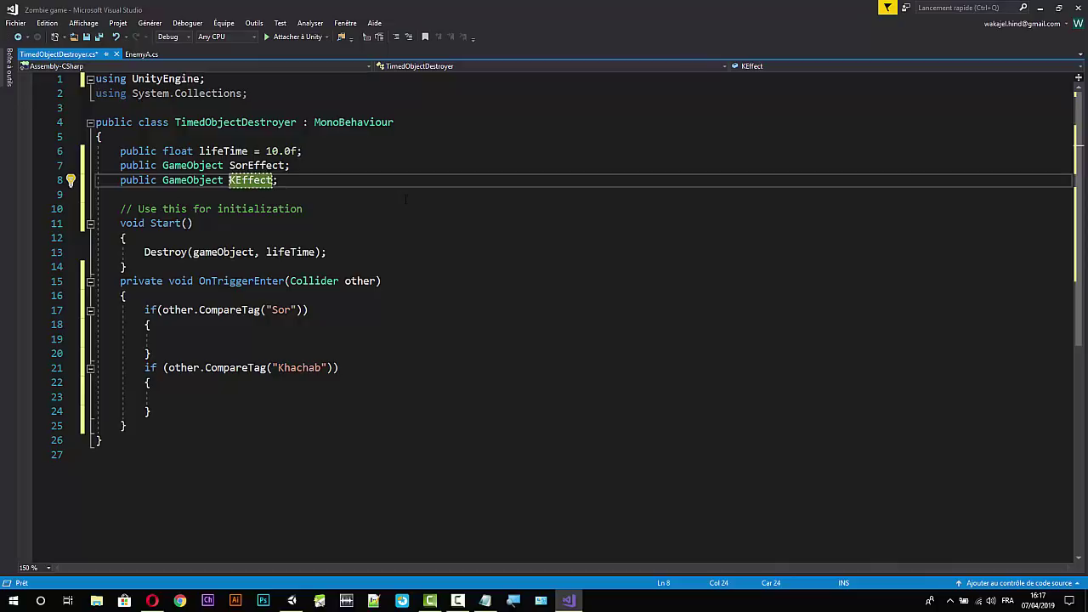
{"action": "type", "text": "ha"}
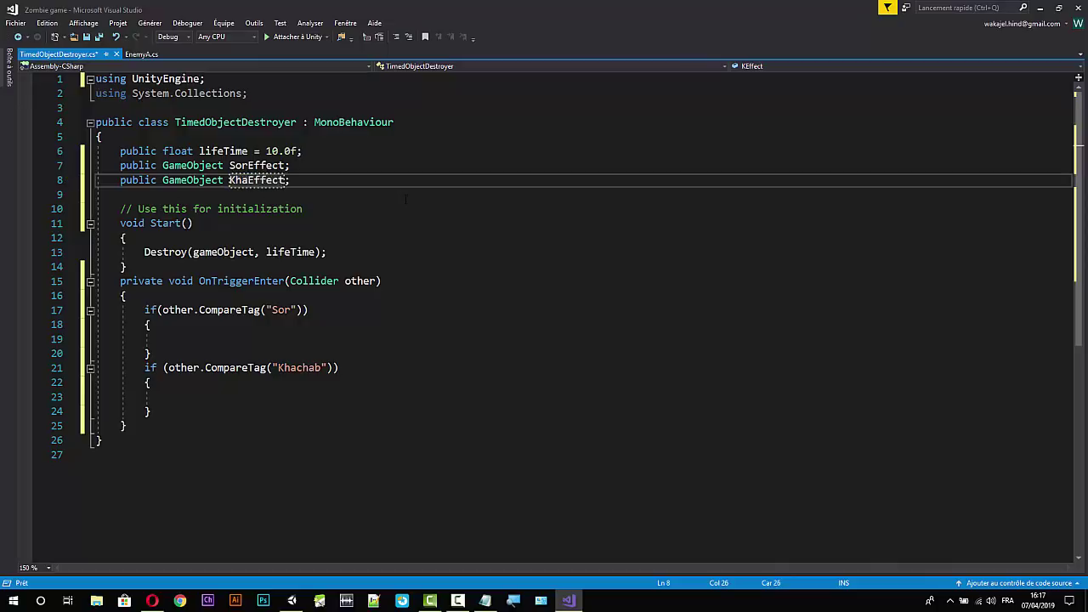
{"action": "type", "text": "chab"}
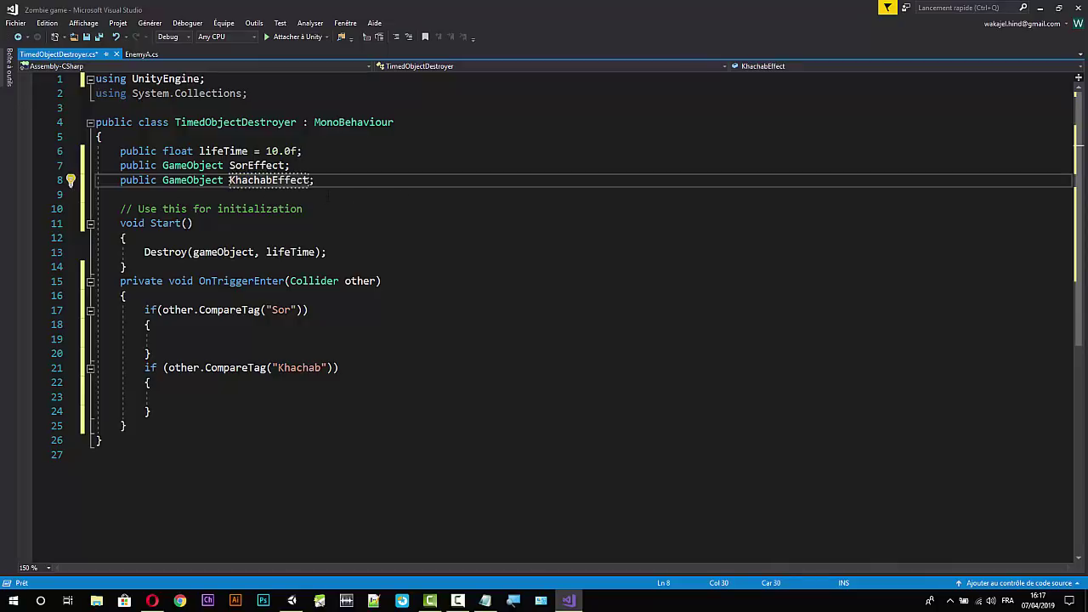
{"action": "key", "text": "Down"}
{"action": "key", "text": "Down"}
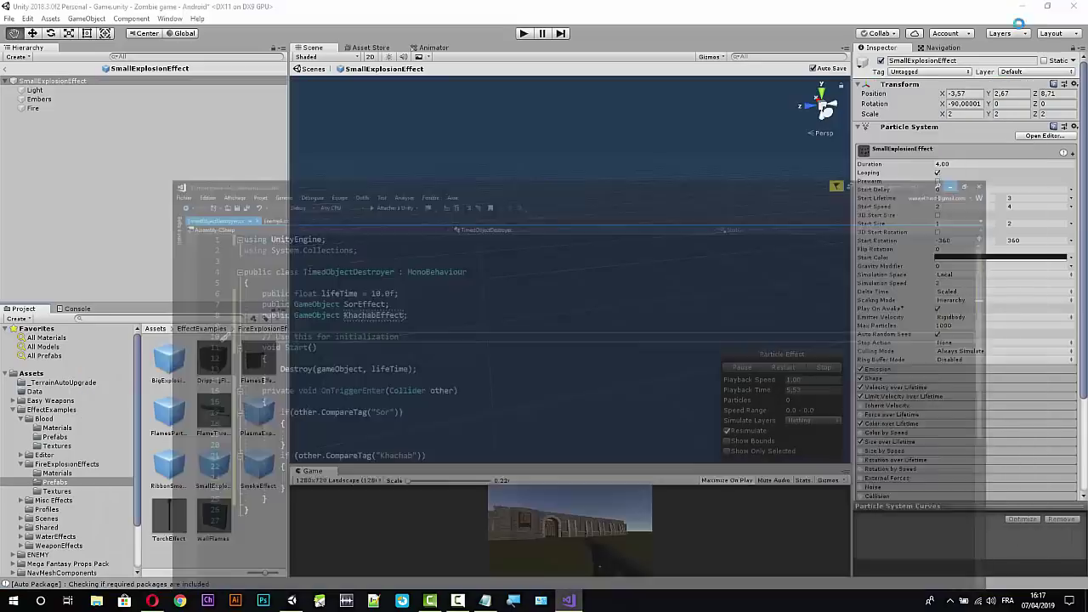
Leave SmallExplosionEffect prefab mode and open the M4's hit FX prefab, Hit_Smoke_Effect, for editing.
{"action": "left_click", "coordinate": [1040, 8]}
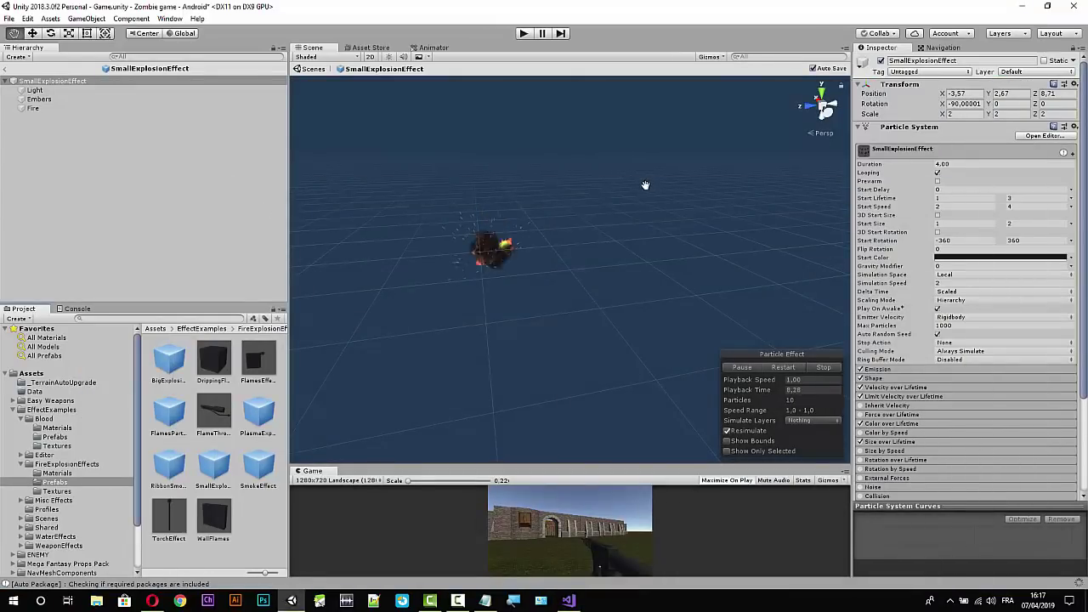
{"action": "left_click", "coordinate": [6, 70]}
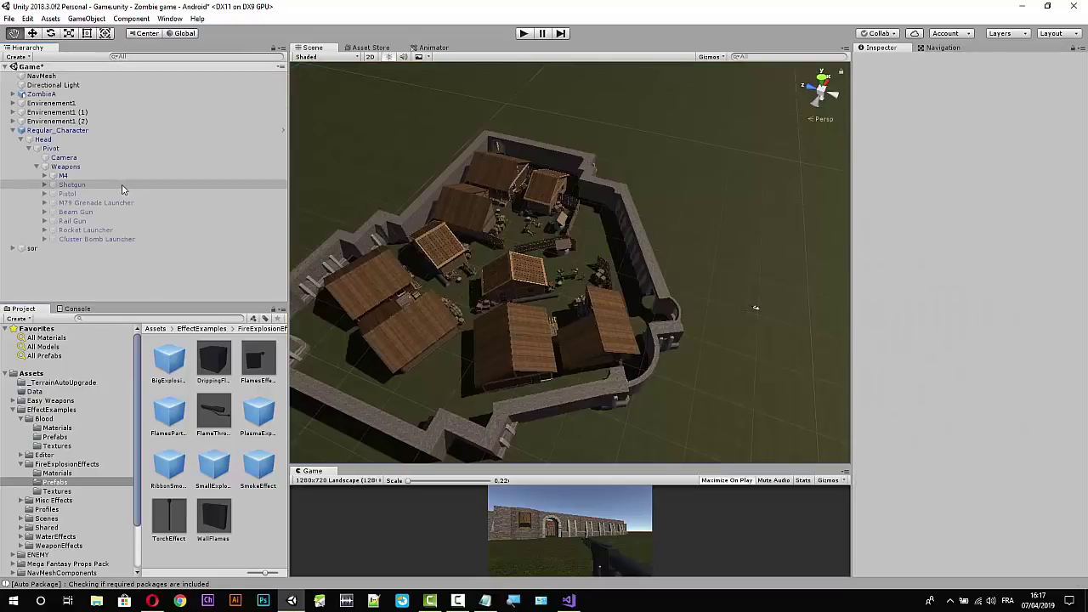
{"action": "left_click", "coordinate": [96, 176]}
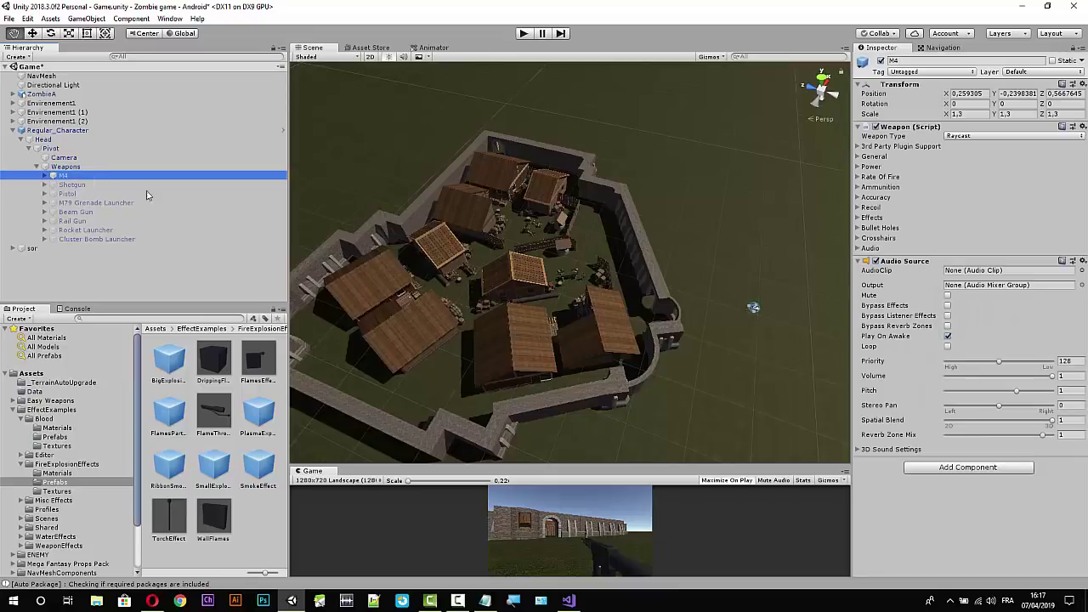
{"action": "left_click", "coordinate": [859, 218]}
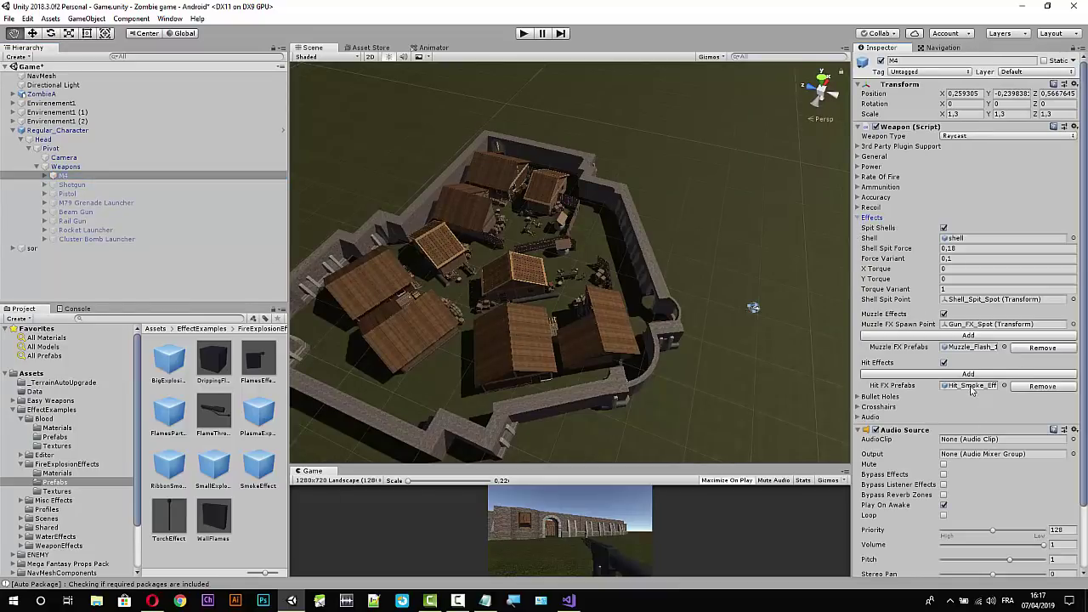
{"action": "left_click", "coordinate": [969, 386]}
{"action": "left_click", "coordinate": [169, 364]}
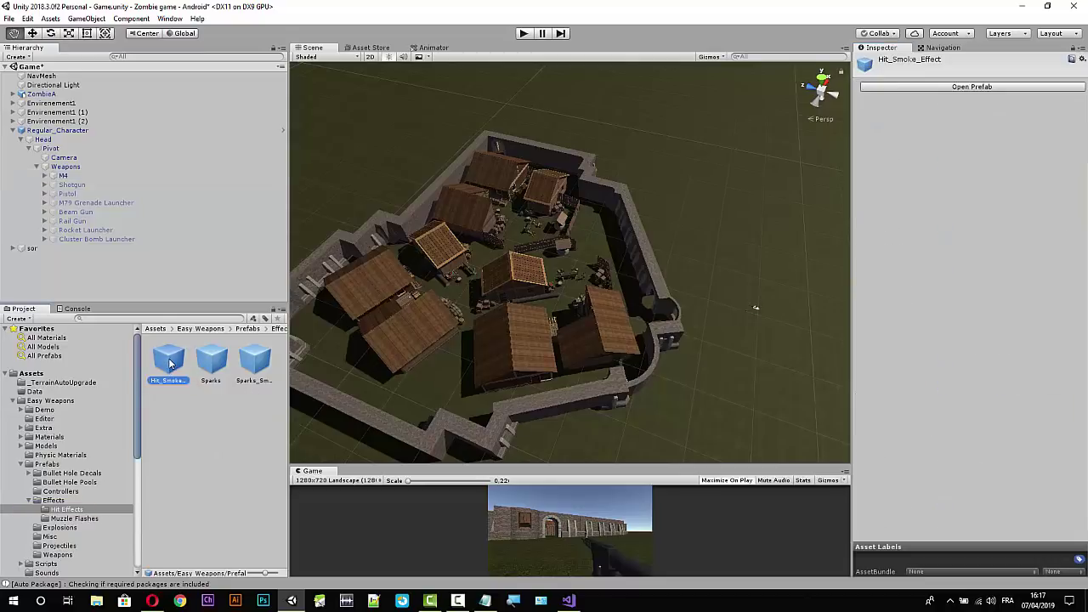
{"action": "left_click", "coordinate": [955, 89]}
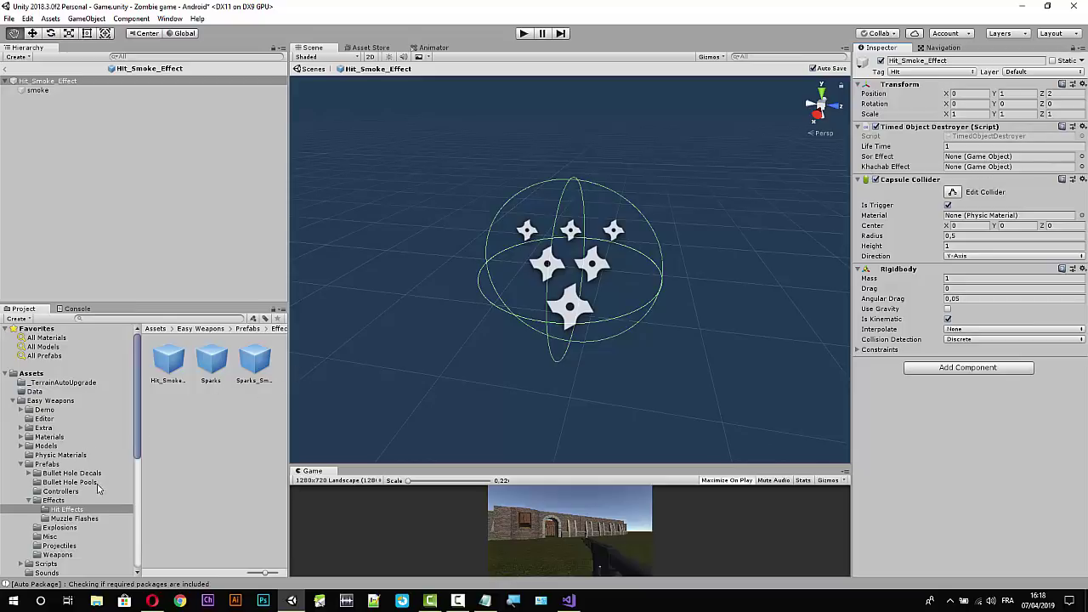
Assign SmallExplosionEffect from FireExplosionEffects/Prefabs to the Sor Effect slot, then open the SmokeEffect prefab.
{"action": "left_click", "coordinate": [16, 401]}
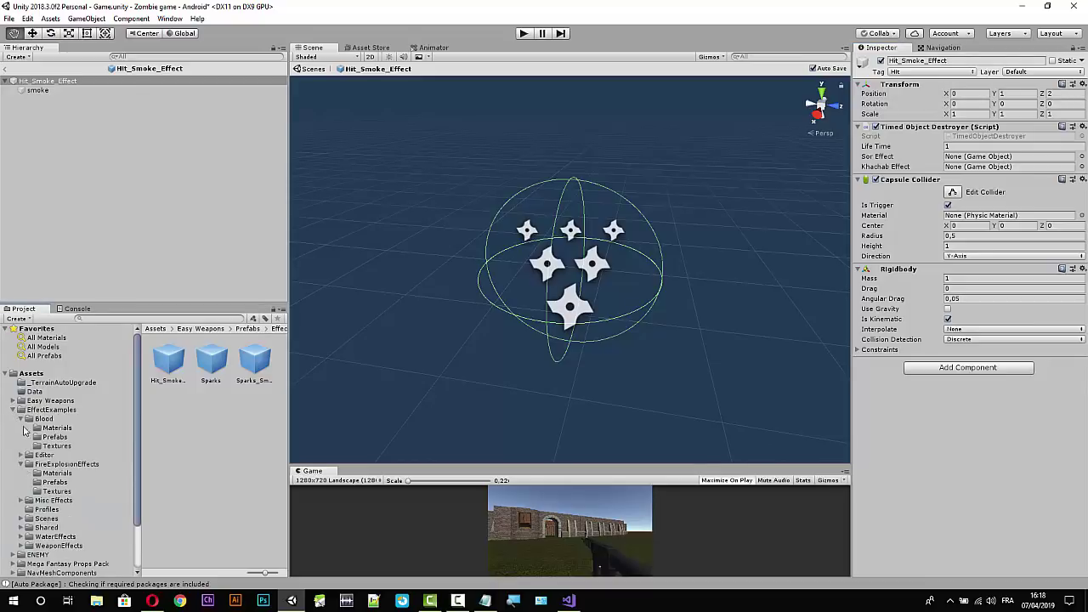
{"action": "left_click", "coordinate": [54, 482]}
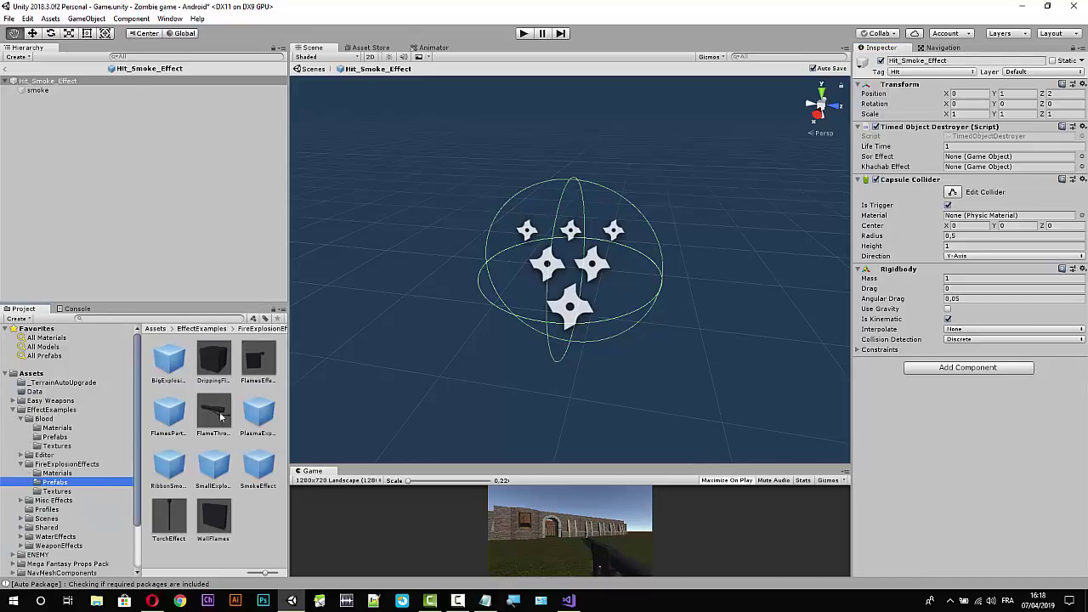
{"action": "left_click_drag", "start_coordinate": [215, 472], "coordinate": [957, 160]}
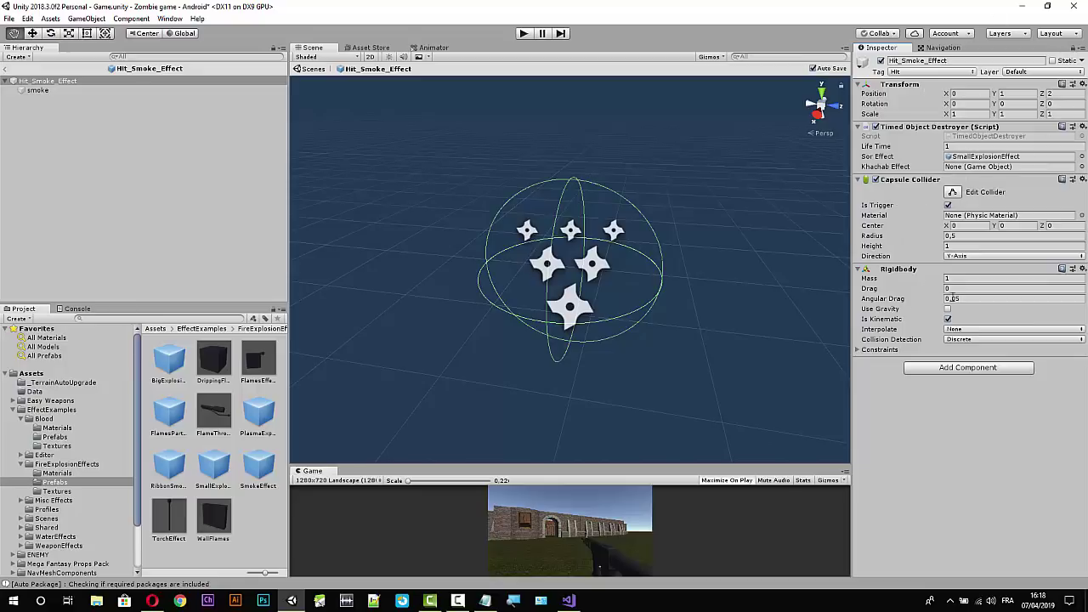
{"action": "double_click", "coordinate": [259, 468]}
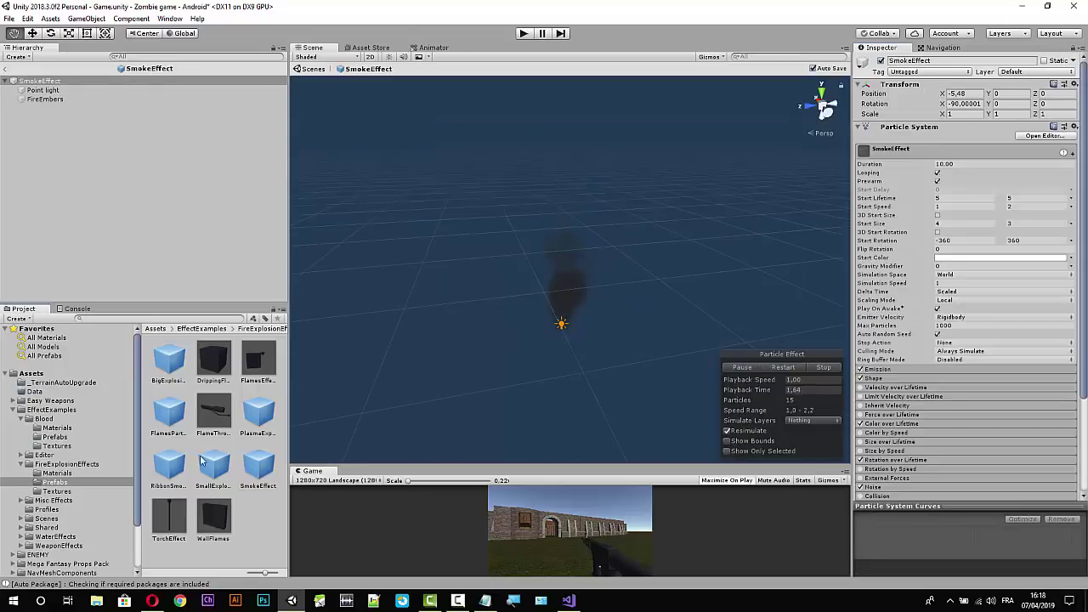
Put RibbonSmoke on the UI layer, then preview the PlasmaExplosion, BigExplosion and FlamesParticle effects.
{"action": "double_click", "coordinate": [170, 469]}
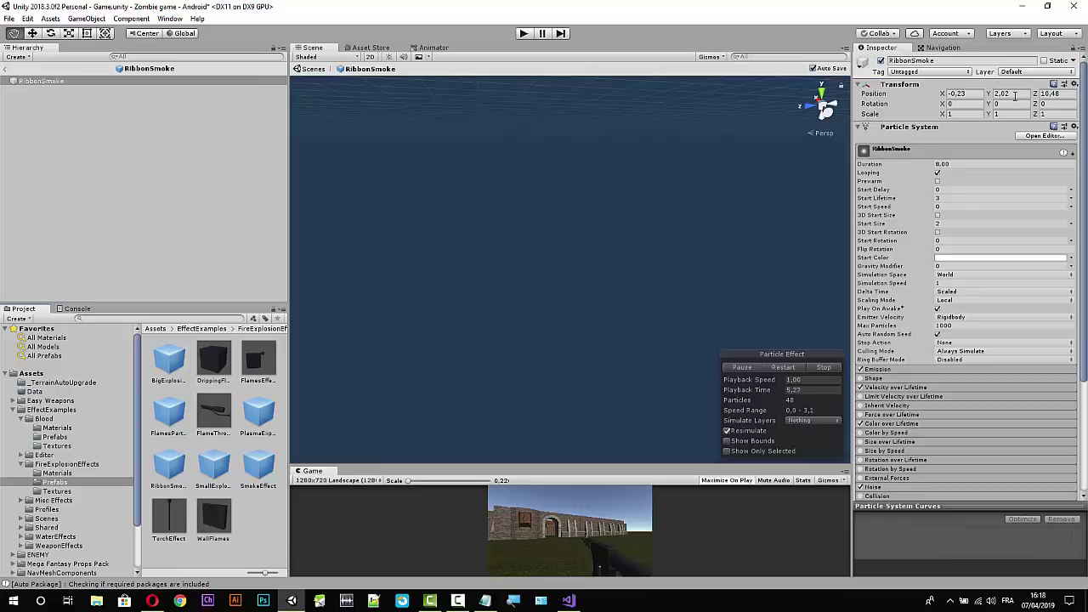
{"action": "left_click", "coordinate": [1029, 73]}
{"action": "left_click", "coordinate": [1016, 134]}
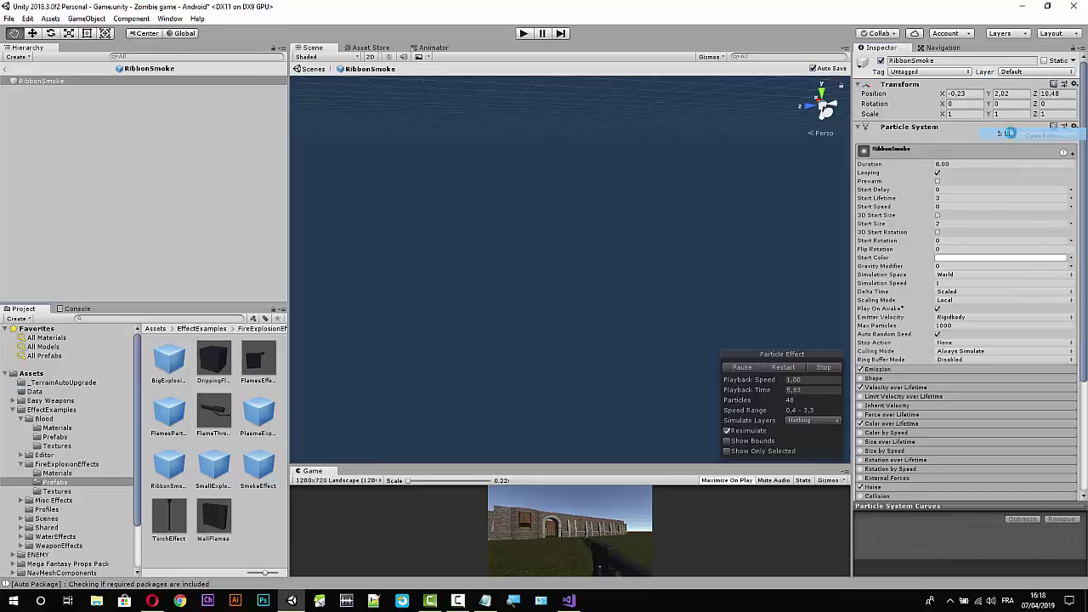
{"action": "left_click", "coordinate": [746, 367]}
{"action": "left_click", "coordinate": [745, 367]}
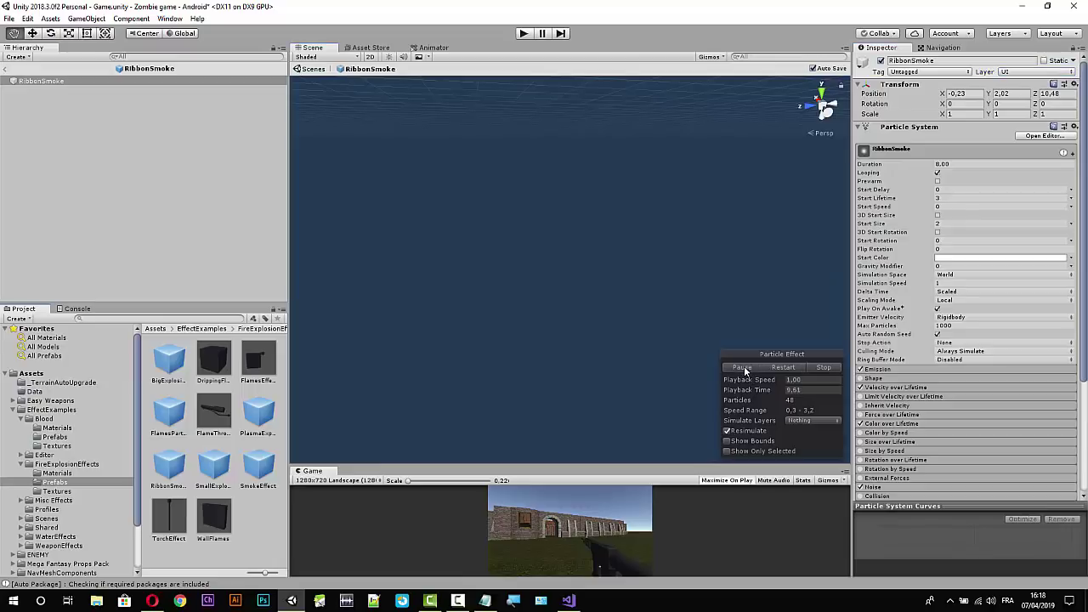
{"action": "double_click", "coordinate": [169, 418]}
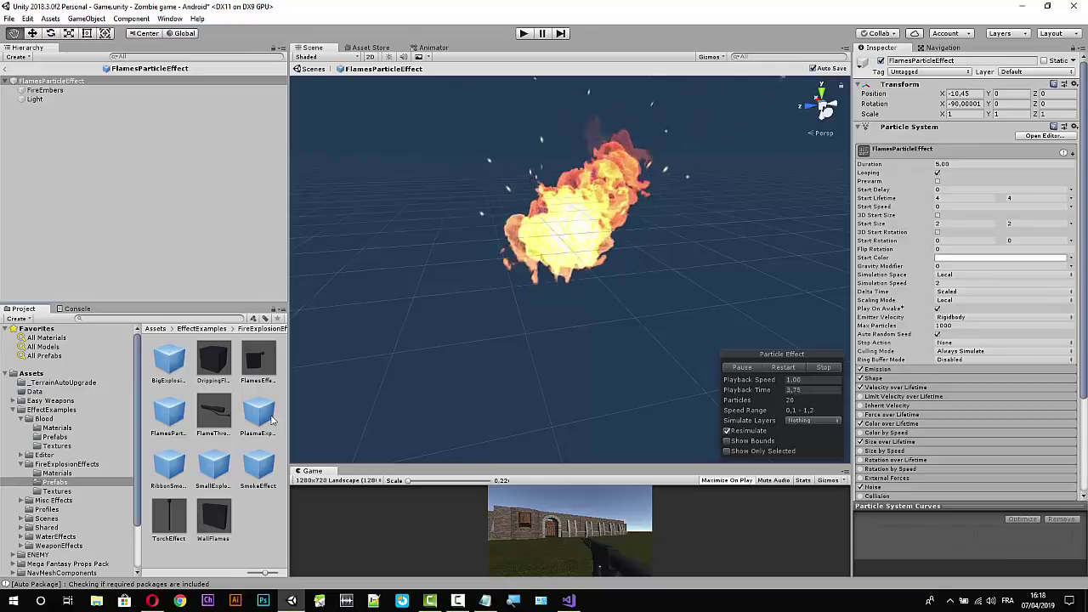
{"action": "double_click", "coordinate": [169, 361]}
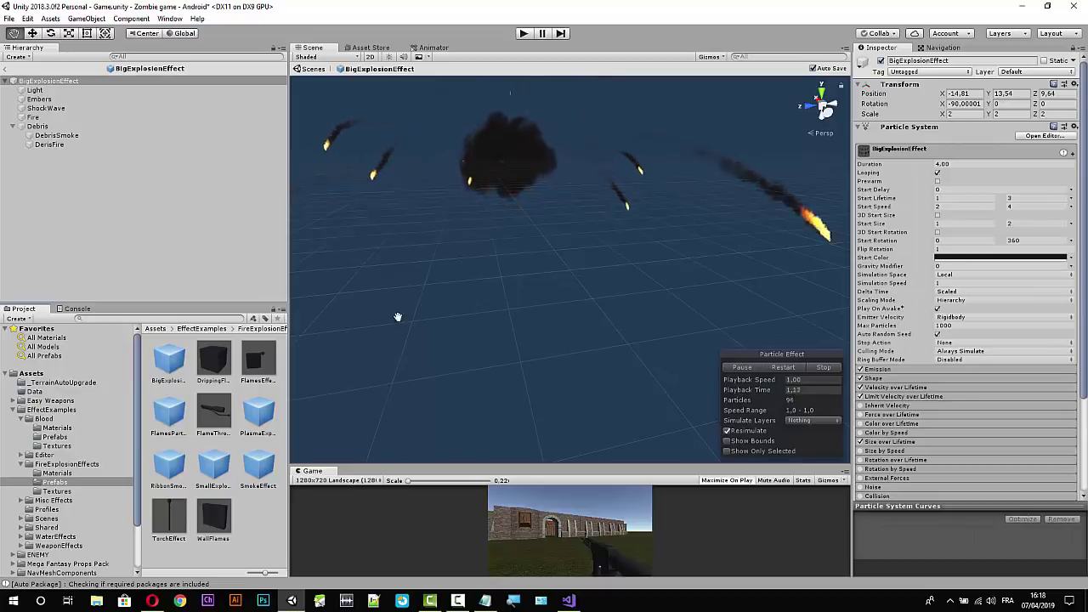
{"action": "double_click", "coordinate": [169, 413]}
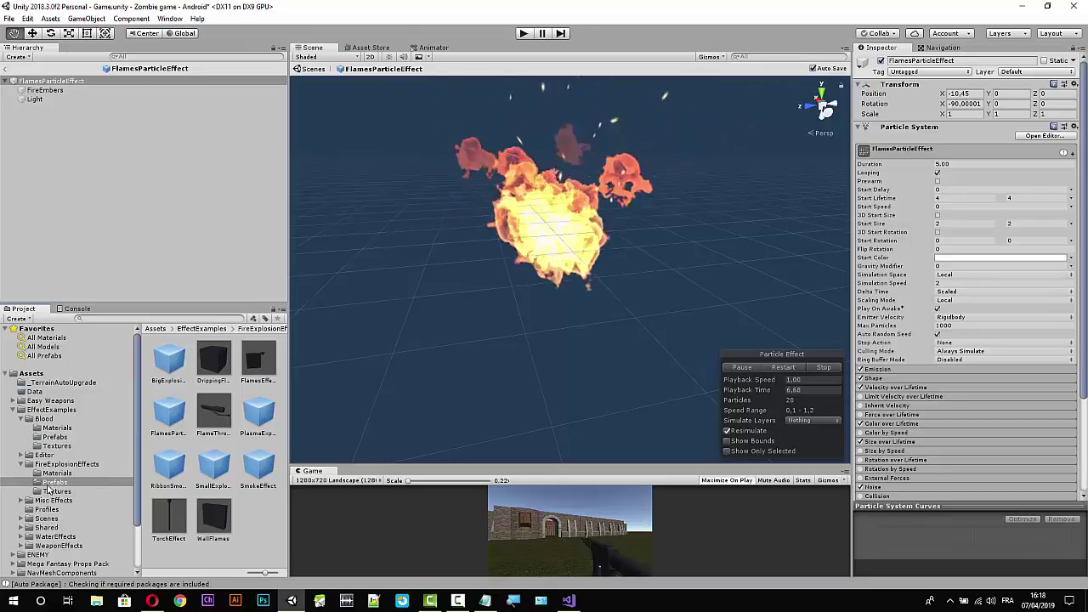
In Misc Effects, put DustMotesEffect on the UI layer and preview the SandSwirls and Sparks effects.
{"action": "left_click", "coordinate": [53, 502]}
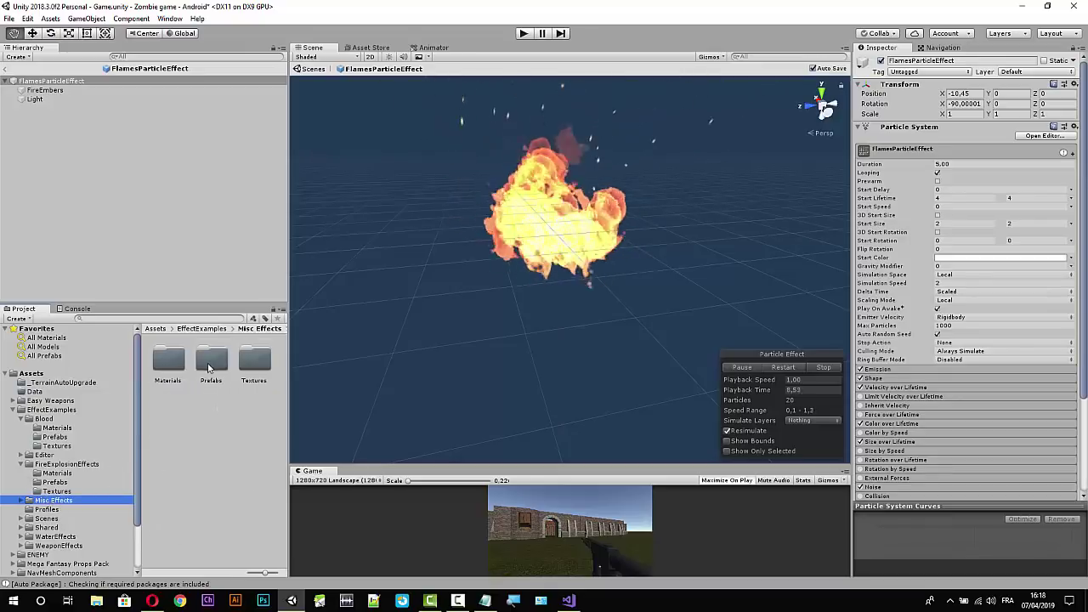
{"action": "double_click", "coordinate": [219, 384]}
{"action": "double_click", "coordinate": [170, 360]}
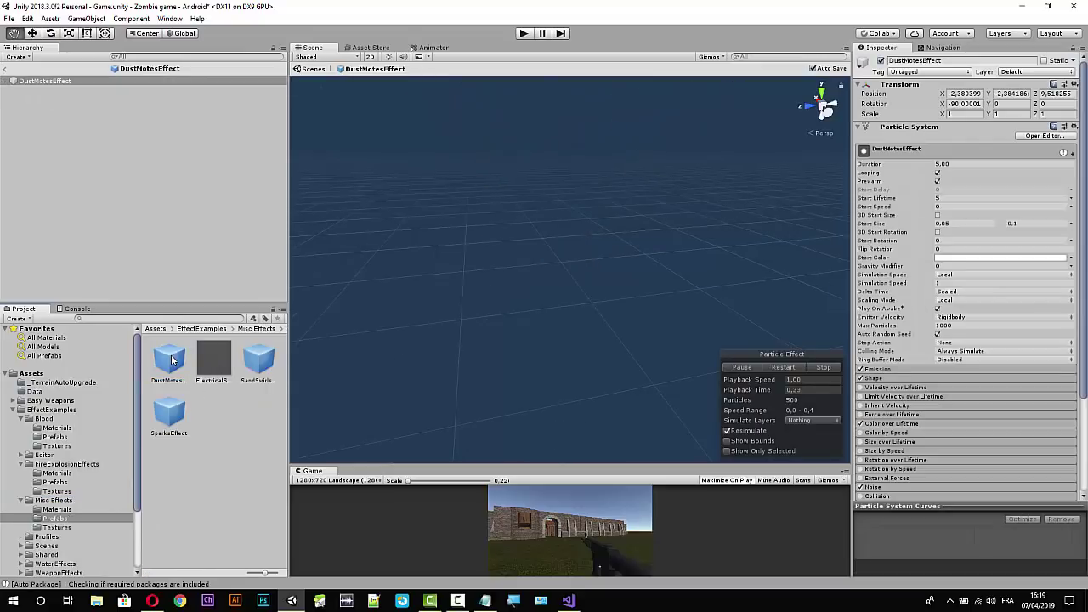
{"action": "left_click", "coordinate": [1020, 72]}
{"action": "left_click", "coordinate": [998, 125]}
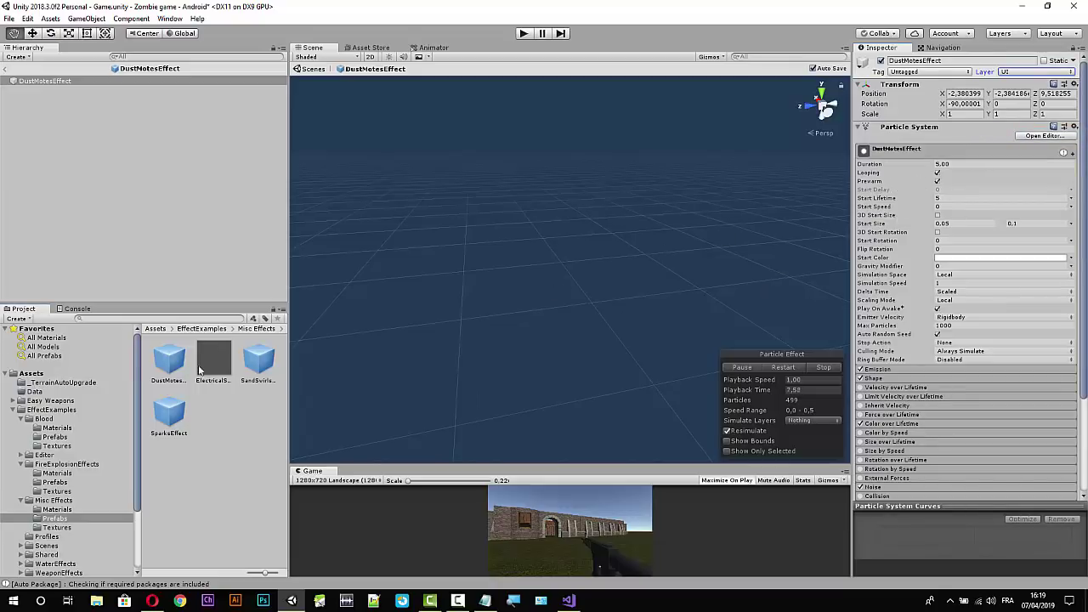
{"action": "left_click", "coordinate": [262, 364]}
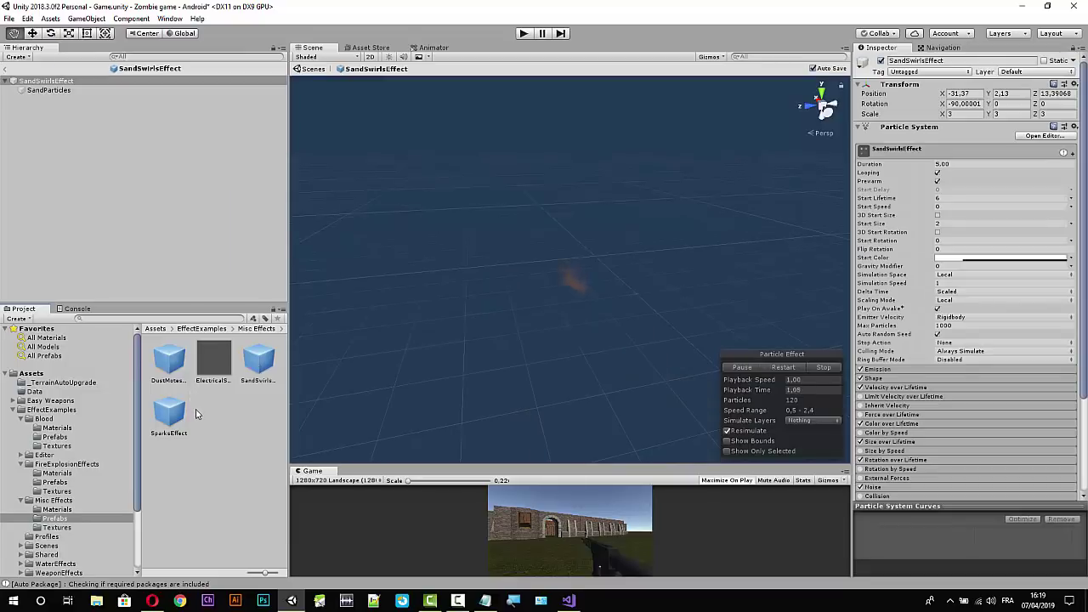
{"action": "left_click", "coordinate": [176, 415]}
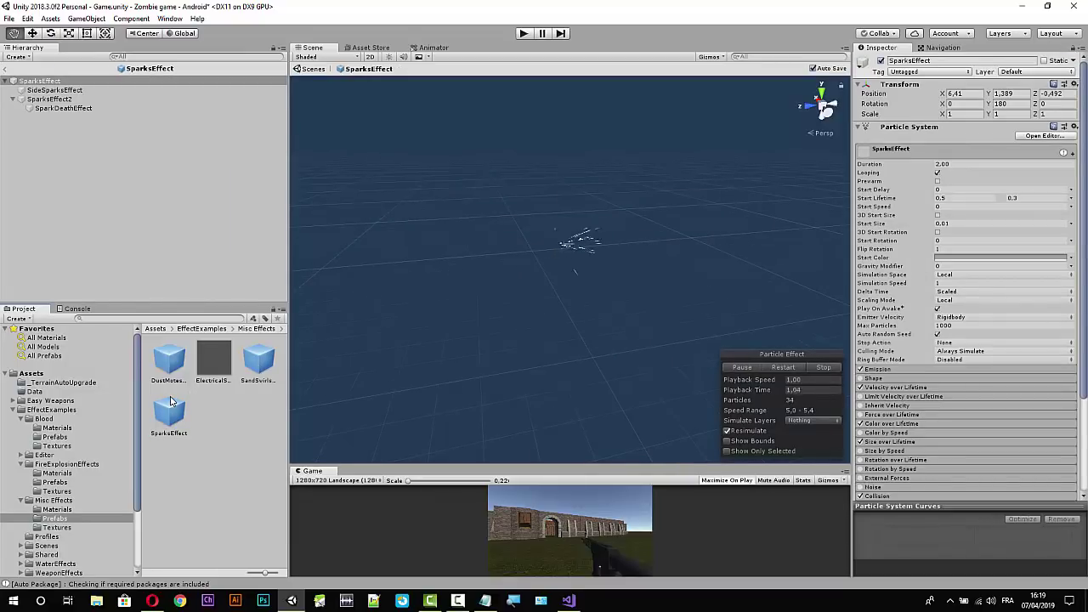
{"action": "double_click", "coordinate": [169, 364]}
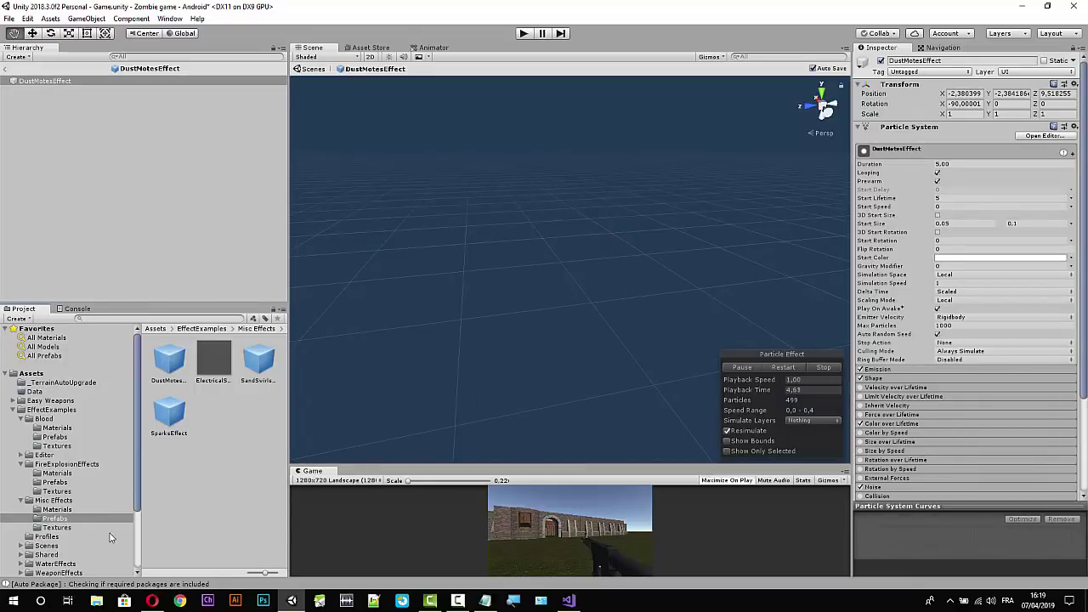
Copy the SorEffect field declaration and paste a duplicate line below it.
{"action": "left_click", "coordinate": [568, 601]}
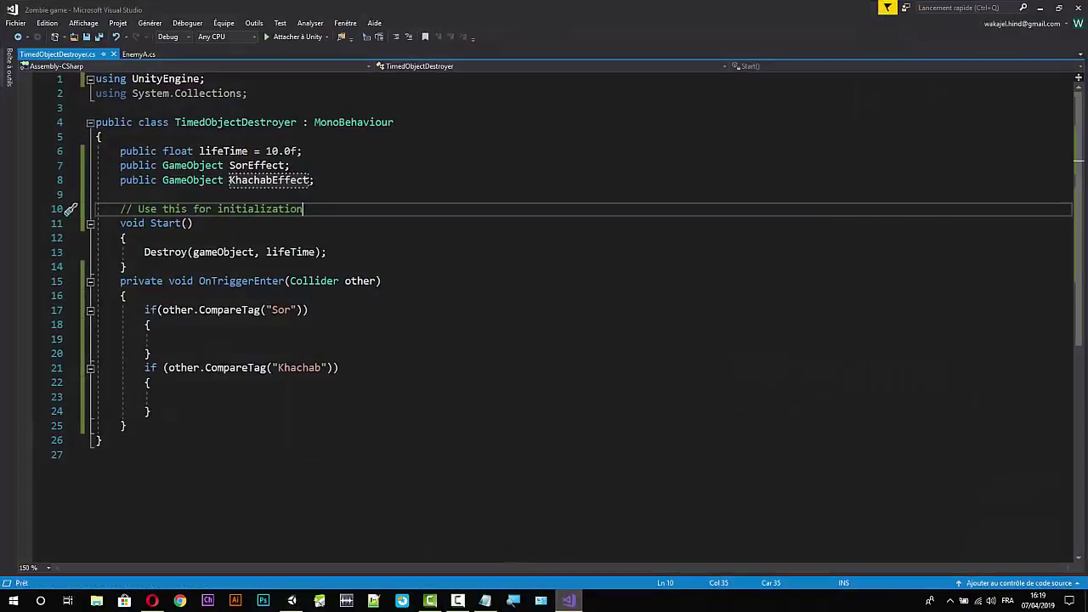
{"action": "key", "text": "Up"}
{"action": "key", "text": "Up"}
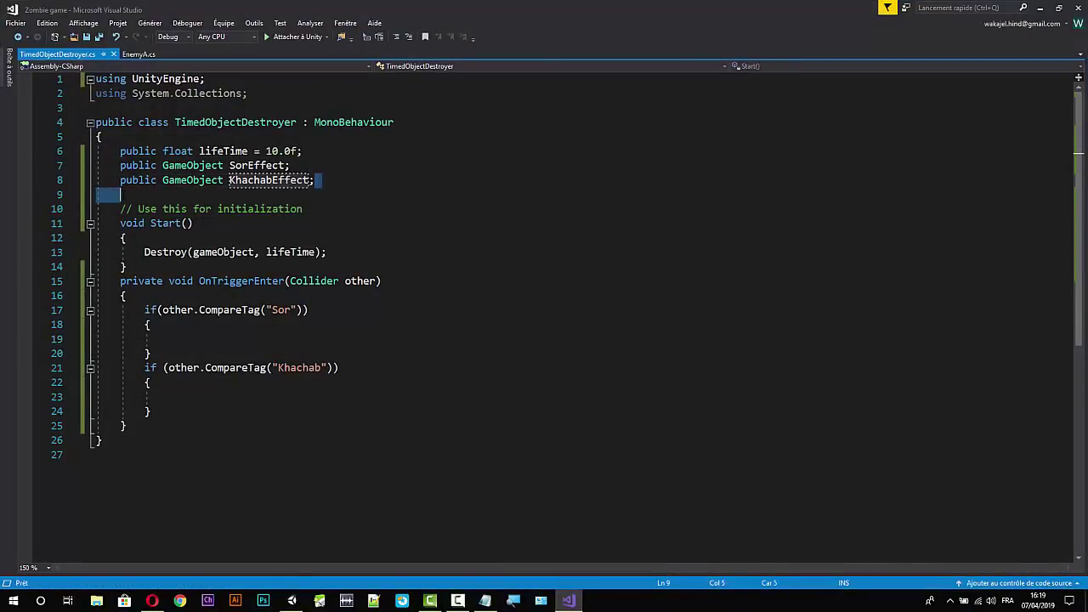
{"action": "key", "text": "shift+Home"}
{"action": "key", "text": "Up"}
{"action": "key", "text": "ctrl+shift+Left"}
{"action": "key", "text": "ctrl+shift+Left"}
{"action": "key", "text": "ctrl+shift+Left"}
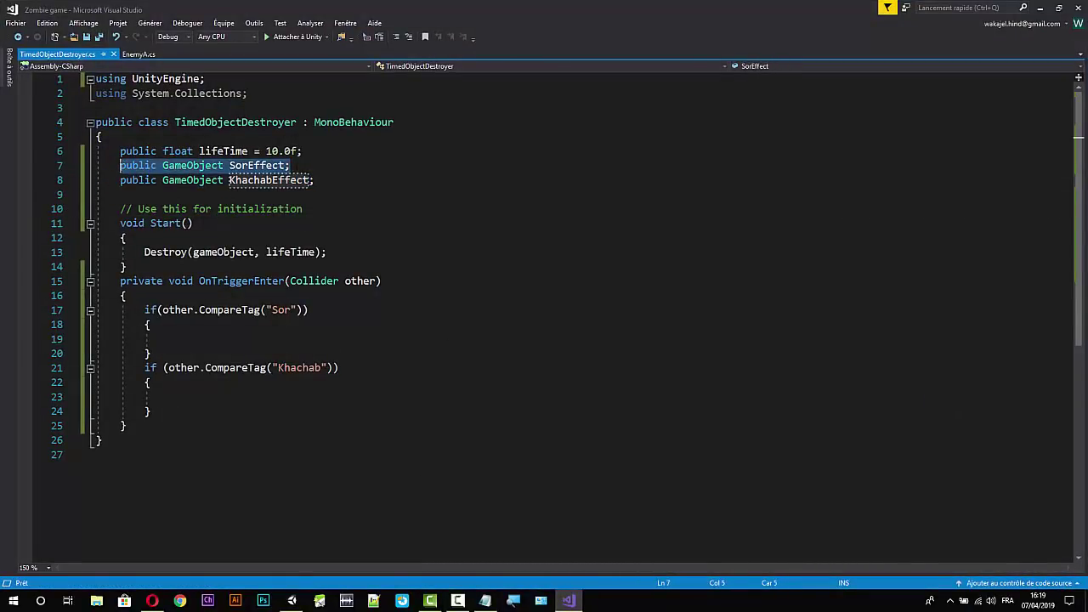
{"action": "key", "text": "shift+Left"}
{"action": "key", "text": "ctrl+c"}
{"action": "key", "text": "End"}
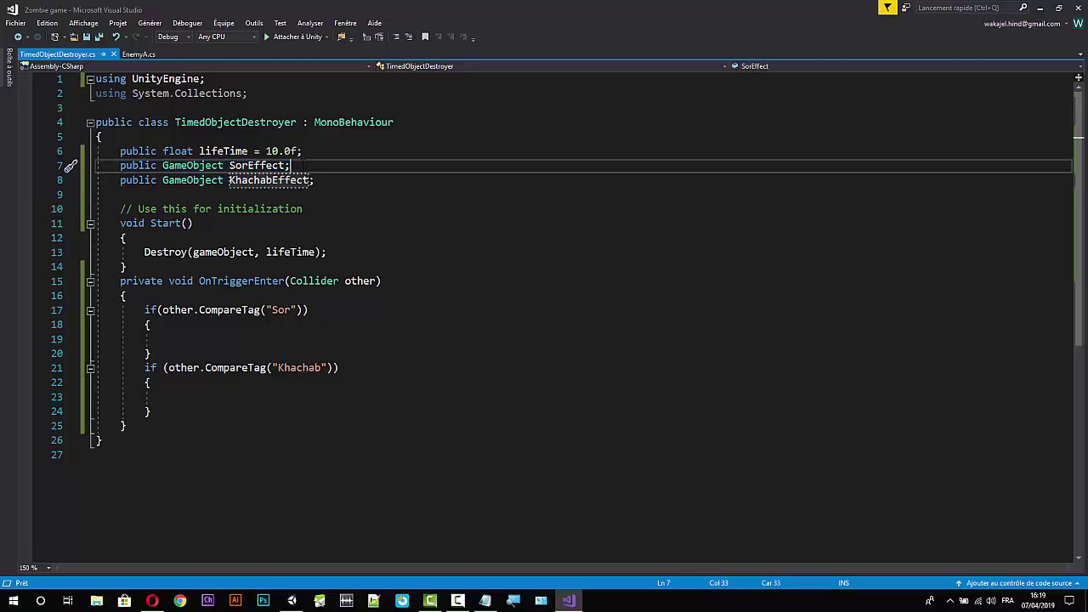
{"action": "key", "text": "Return"}
{"action": "key", "text": "ctrl+v"}
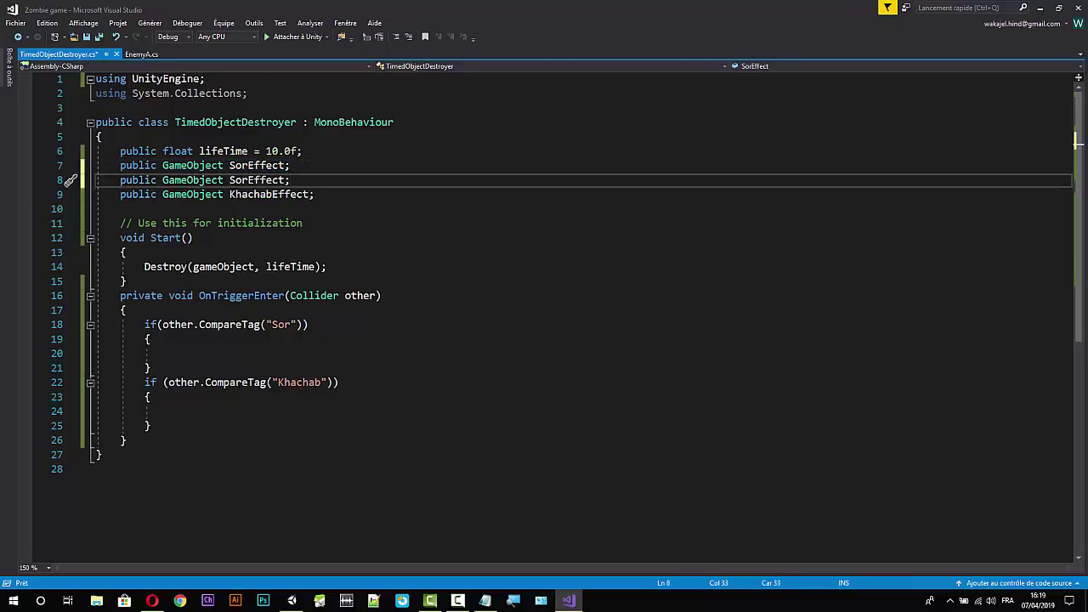
Rename the duplicated field to SorEffect2, save the script, and return to Unity.
{"action": "key", "text": "Left"}
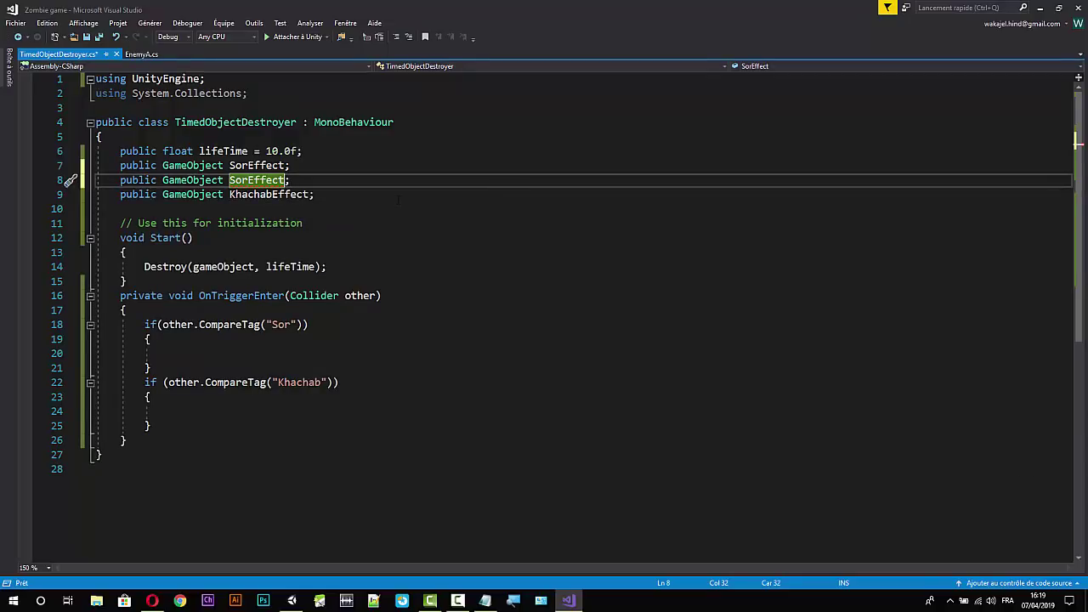
{"action": "type", "text": "2"}
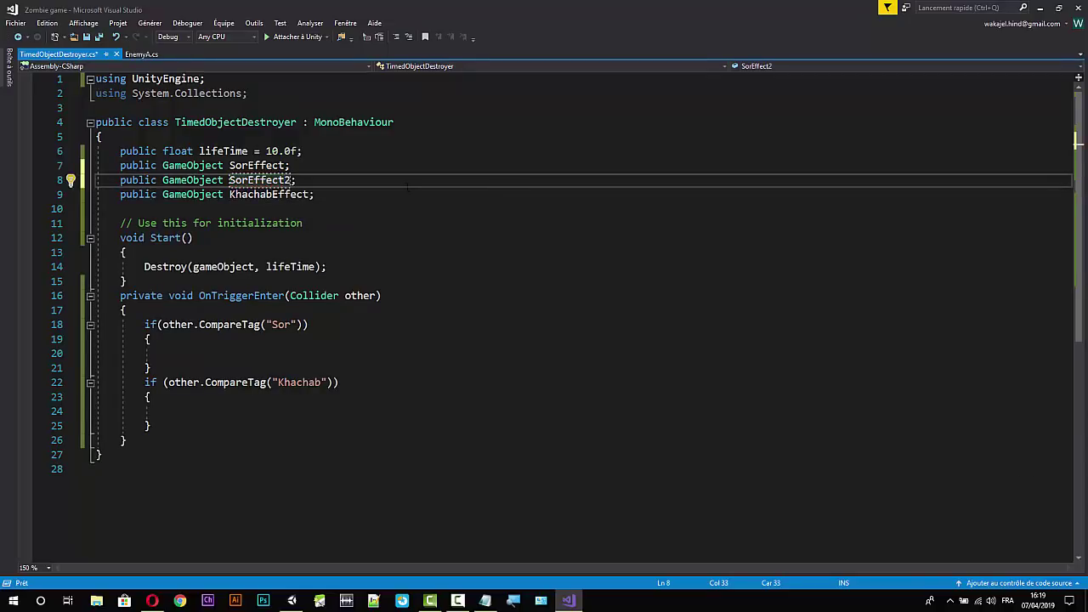
{"action": "key", "text": "ctrl+s"}
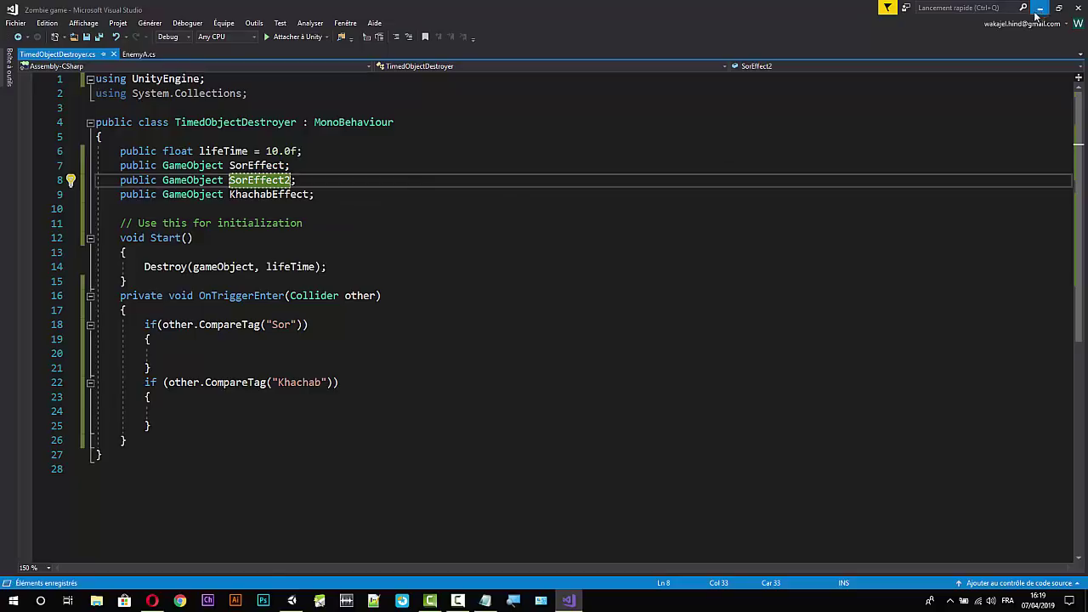
{"action": "left_click", "coordinate": [1038, 9]}
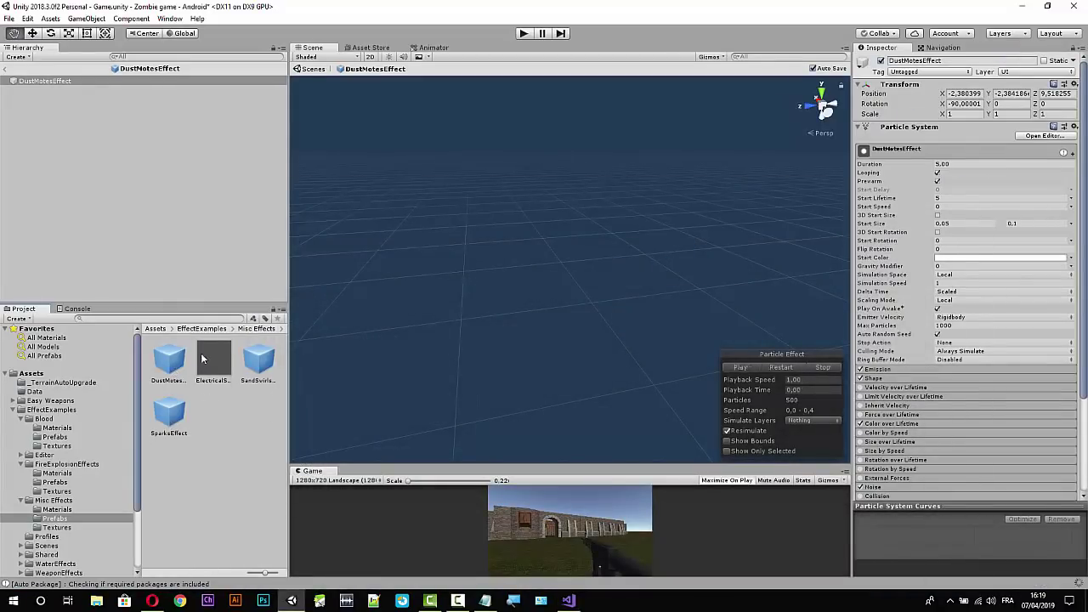
Preview the SparksEffect, SandSwirlsEffect, BloodSprayEffect and BloodStreamEffect prefabs, then return to Visual Studio.
{"action": "double_click", "coordinate": [170, 415]}
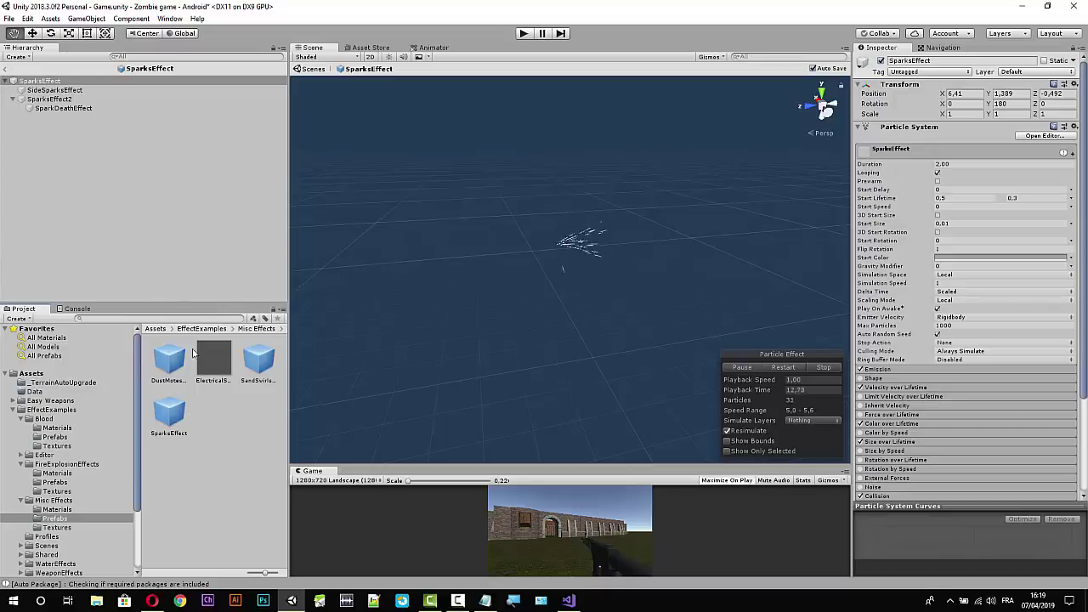
{"action": "double_click", "coordinate": [258, 364]}
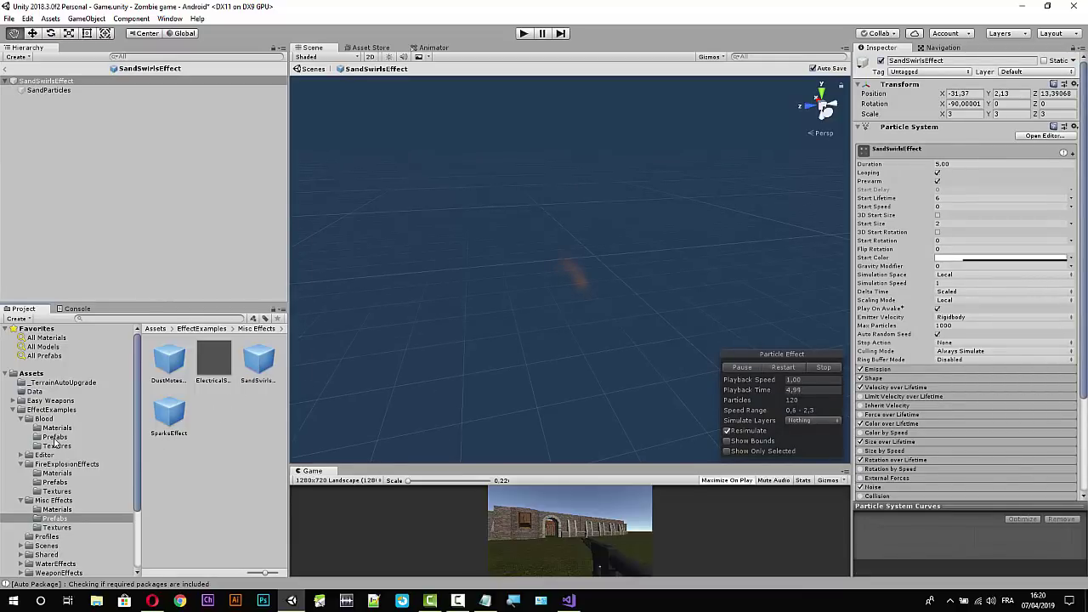
{"action": "left_click", "coordinate": [54, 437]}
{"action": "double_click", "coordinate": [172, 366]}
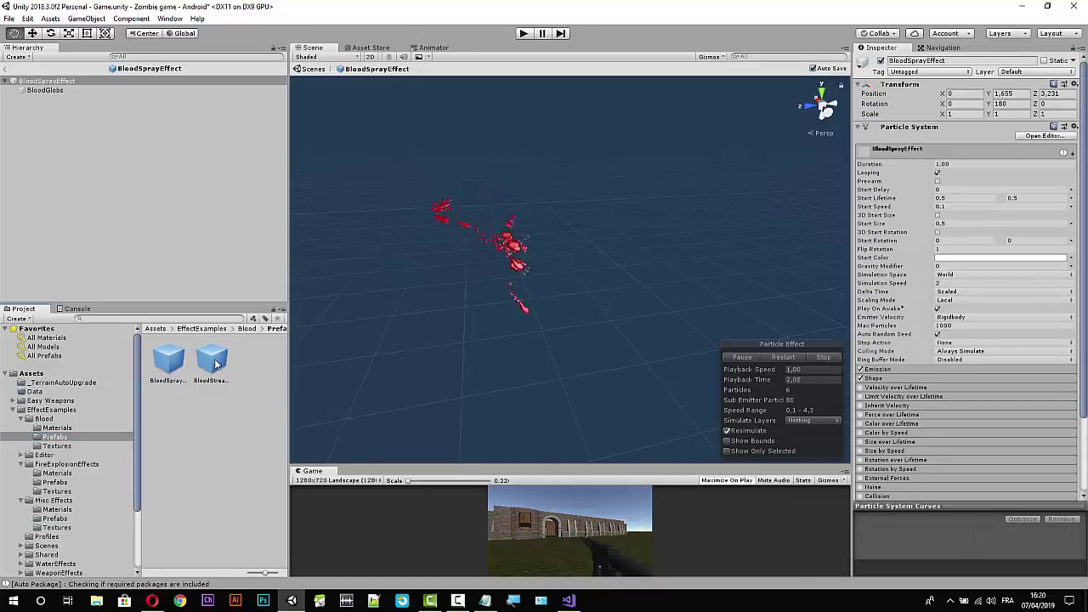
{"action": "double_click", "coordinate": [213, 363]}
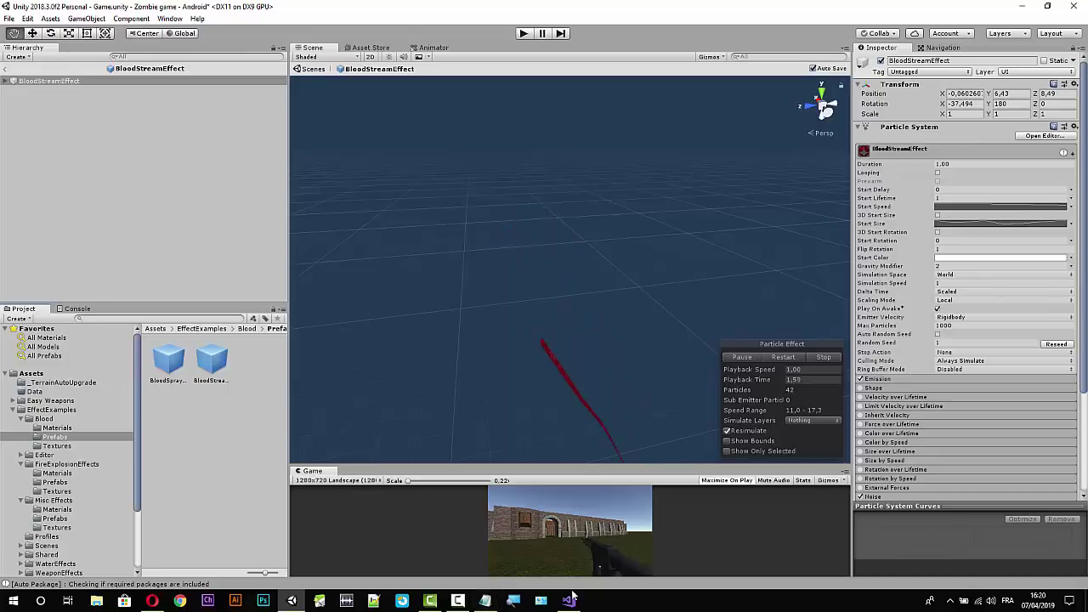
{"action": "left_click", "coordinate": [568, 600]}
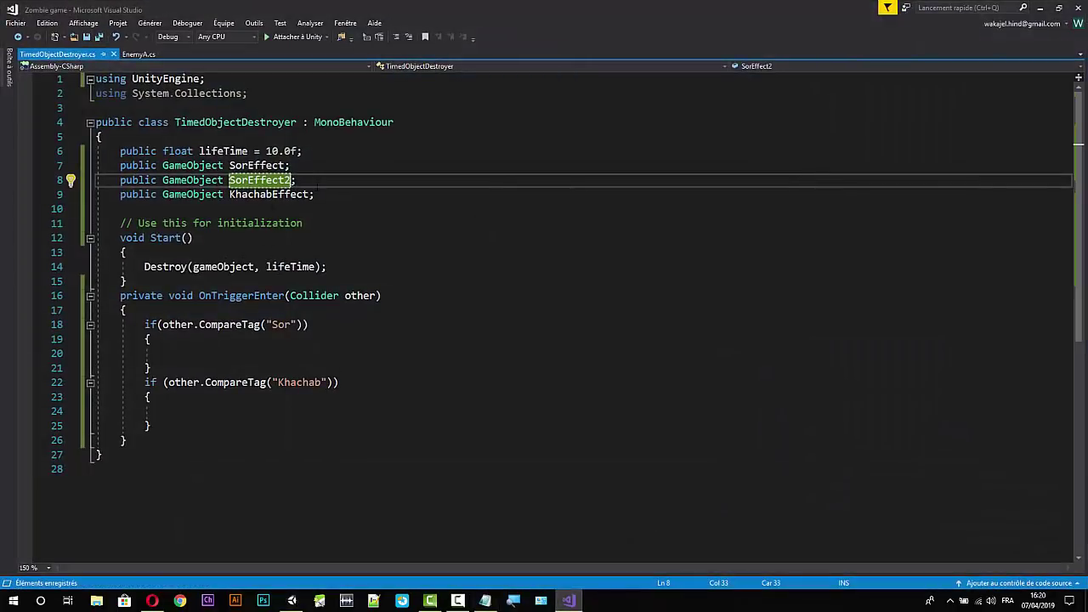
Add an EnemyEffect GameObject field below KhachabEffect, save the script, and return to Unity.
{"action": "left_click_drag", "start_coordinate": [314, 194], "coordinate": [102, 194]}
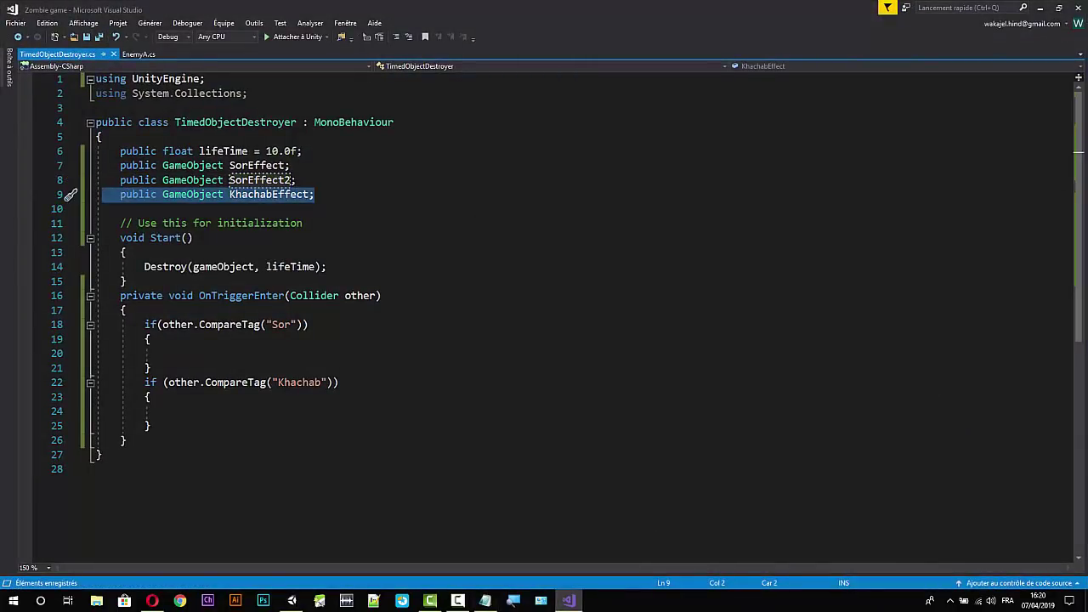
{"action": "left_click", "coordinate": [314, 195]}
{"action": "key", "text": "Return"}
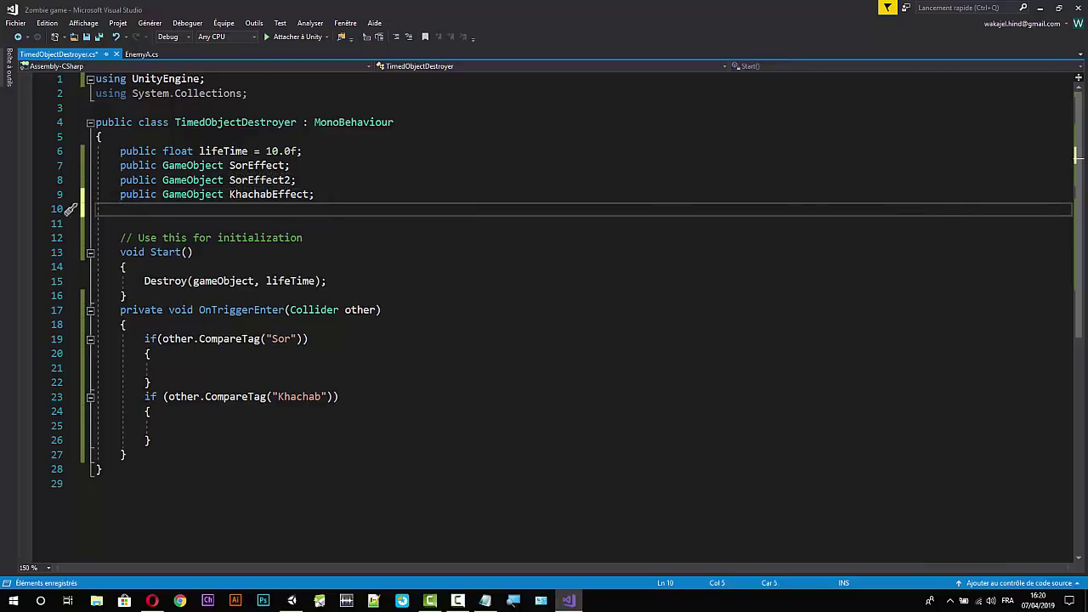
{"action": "key", "text": "ctrl+v"}
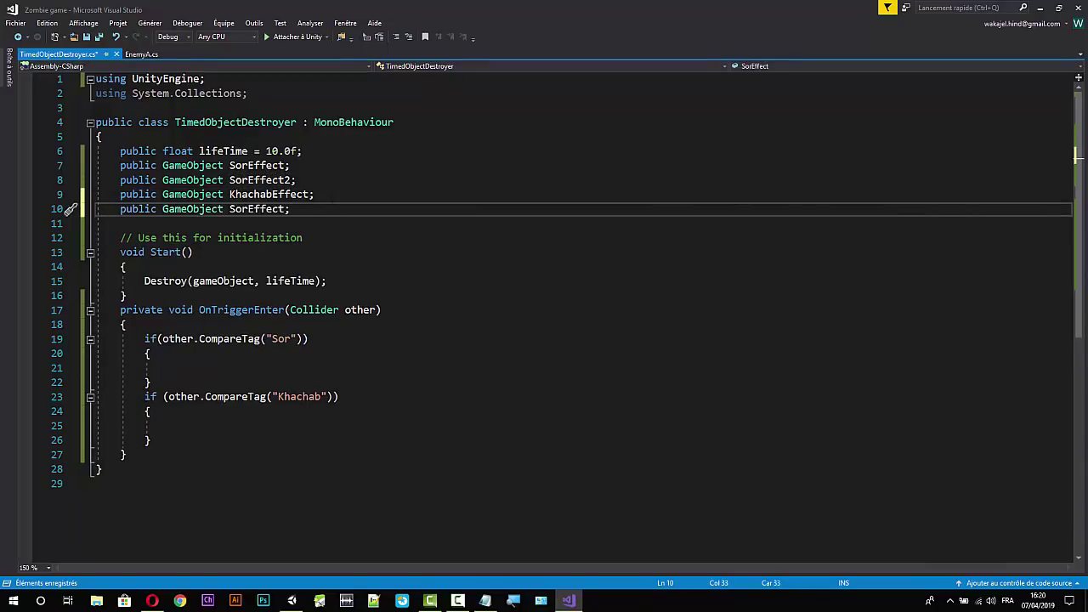
{"action": "left_click", "coordinate": [246, 209]}
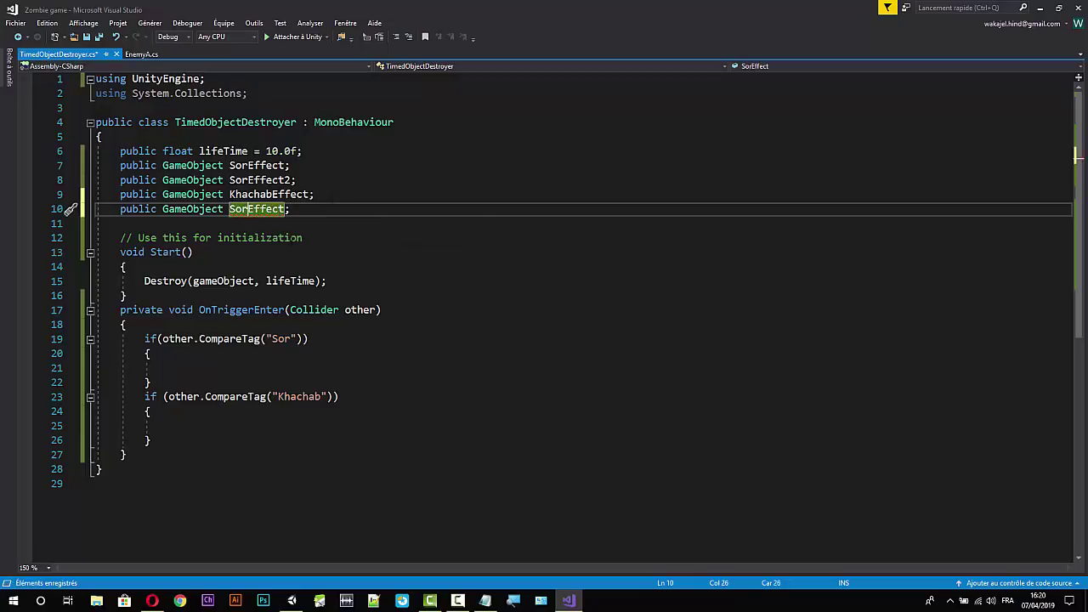
{"action": "key", "text": "BackSpace"}
{"action": "key", "text": "BackSpace"}
{"action": "key", "text": "BackSpace"}
{"action": "type", "text": "E"}
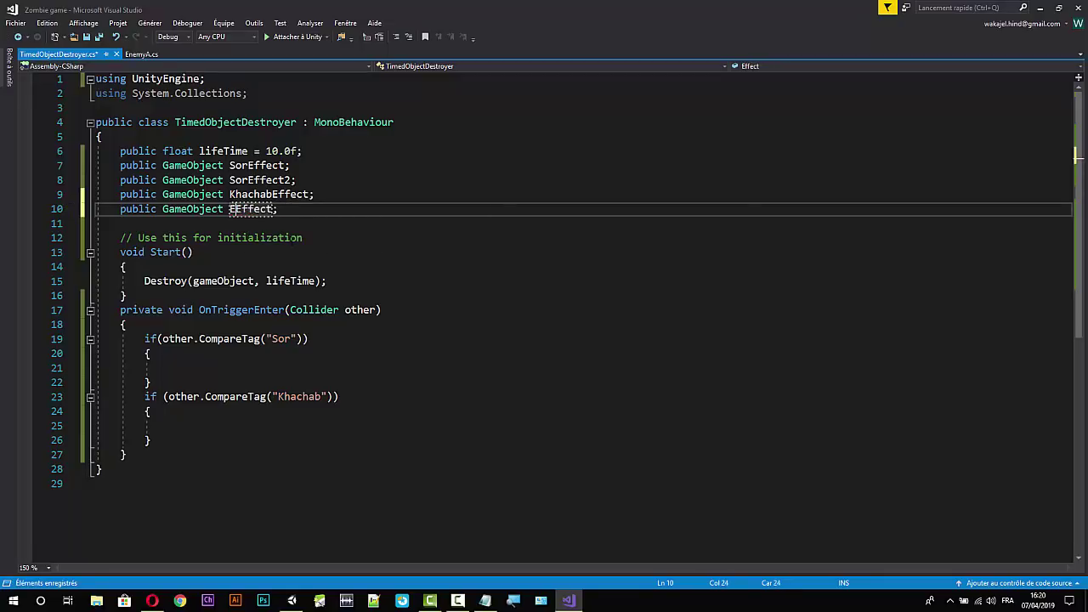
{"action": "type", "text": "nemy"}
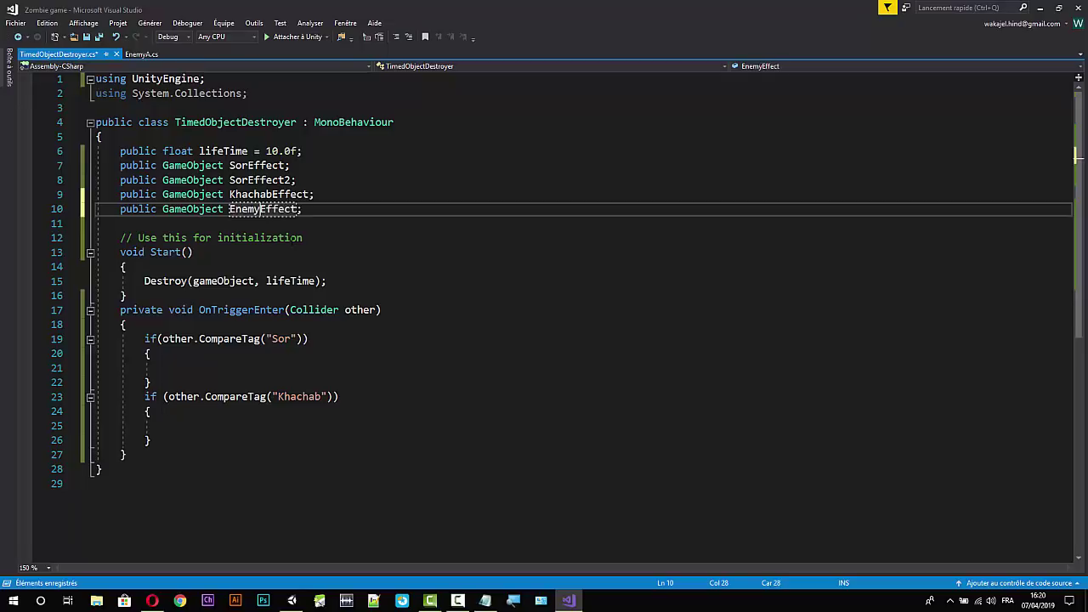
{"action": "left_click", "coordinate": [365, 209]}
{"action": "key", "text": "ctrl+s"}
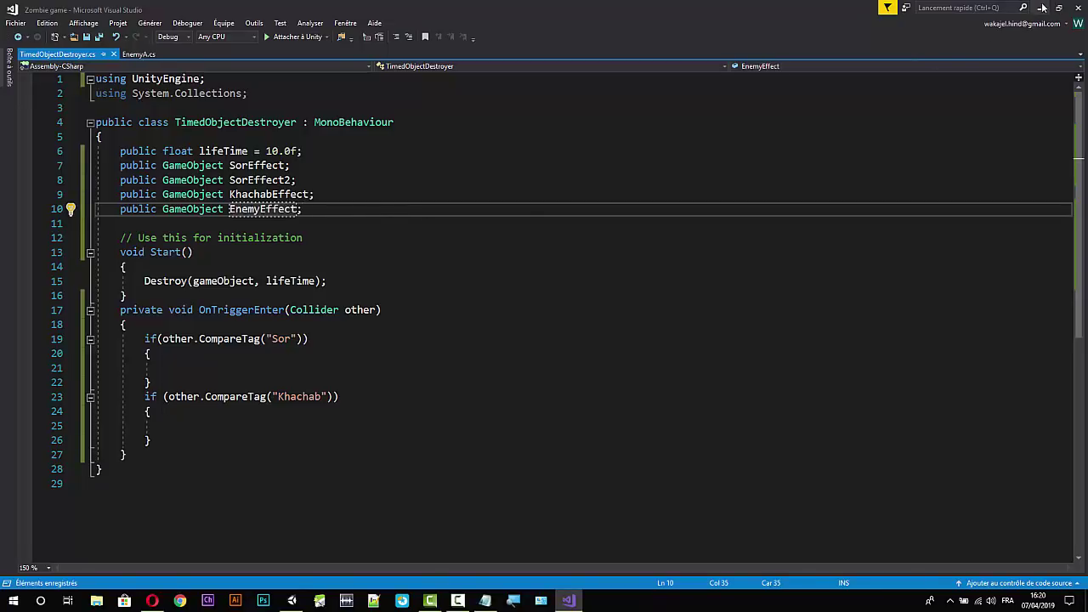
{"action": "left_click", "coordinate": [1040, 7]}
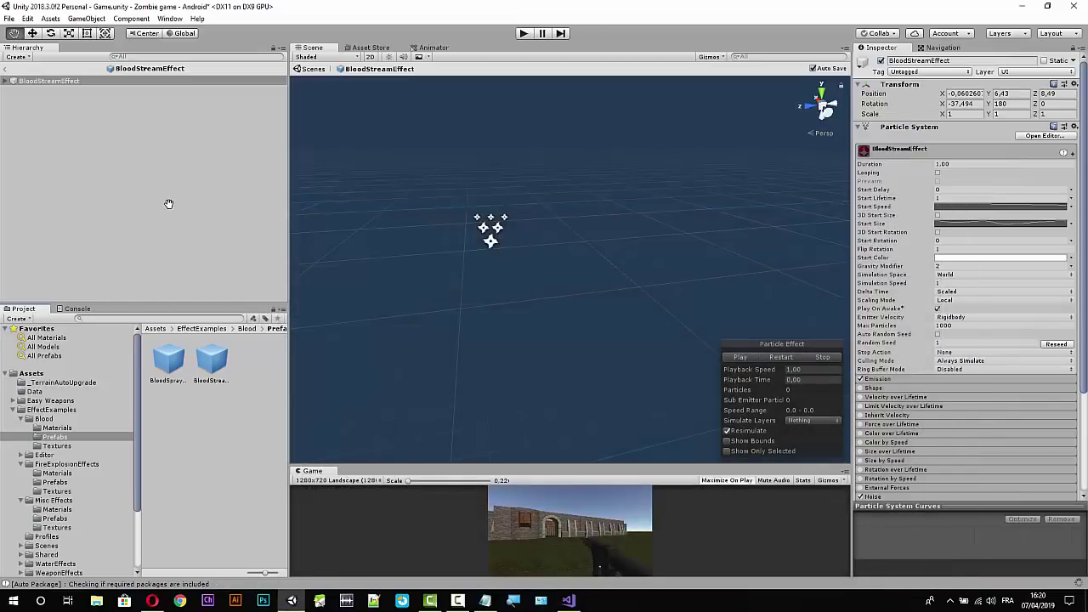
Exit prefab mode, select M4, and open the Hit_Smoke_Effect prefab found by search.
{"action": "left_click", "coordinate": [6, 73]}
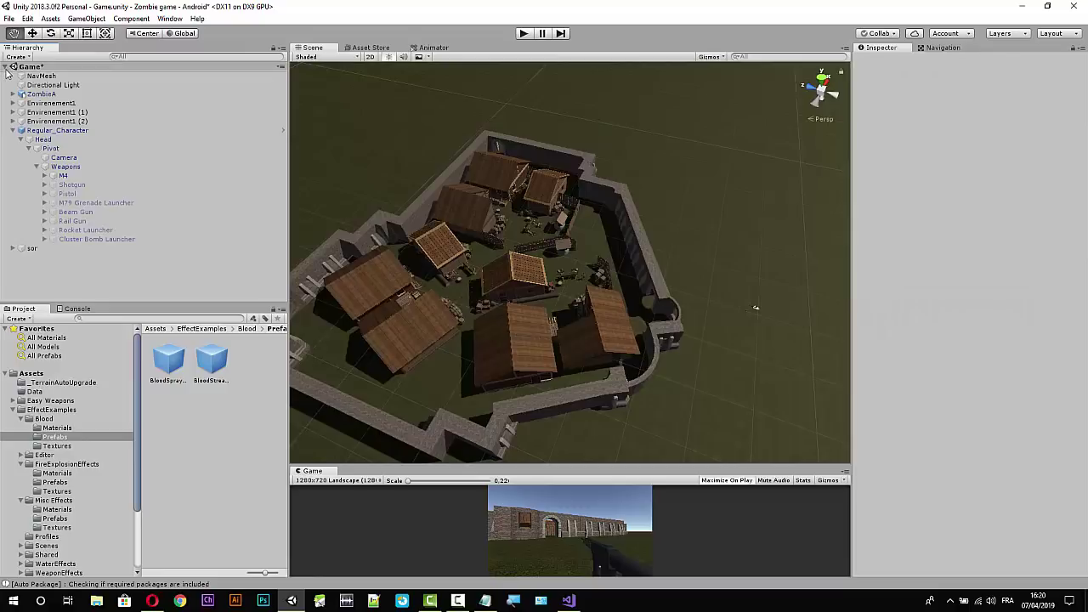
{"action": "left_click", "coordinate": [64, 176]}
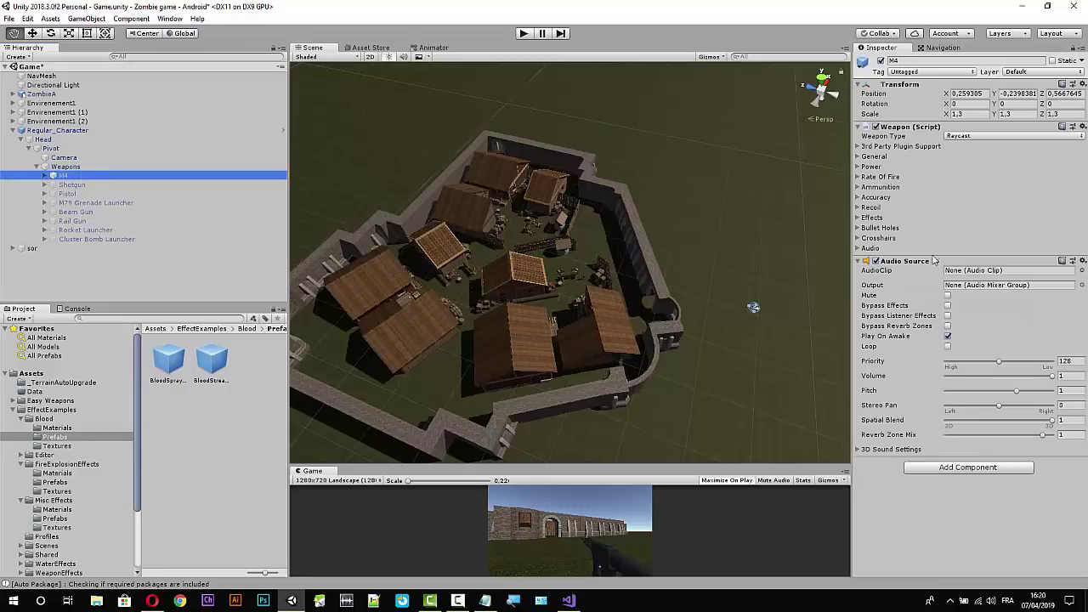
{"action": "left_click", "coordinate": [134, 324]}
{"action": "type", "text": "hi"}
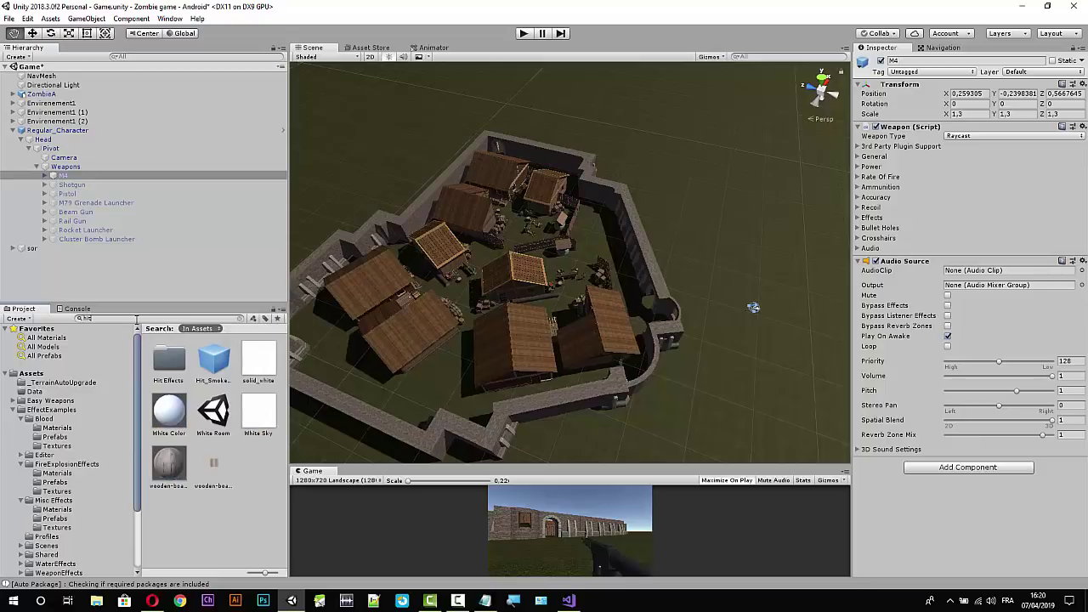
{"action": "left_click", "coordinate": [218, 364]}
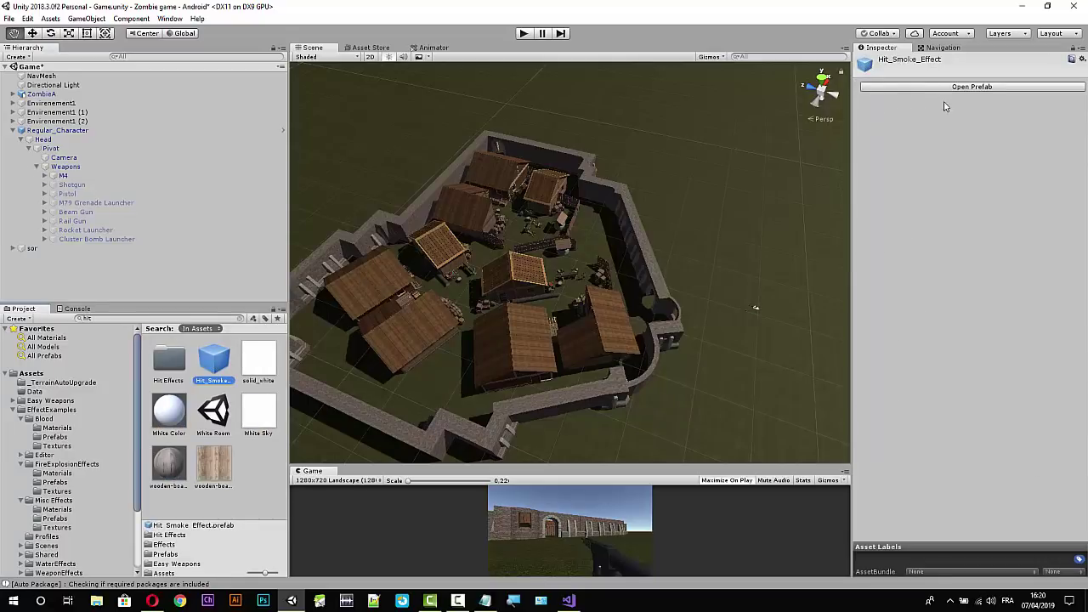
{"action": "left_click", "coordinate": [946, 88]}
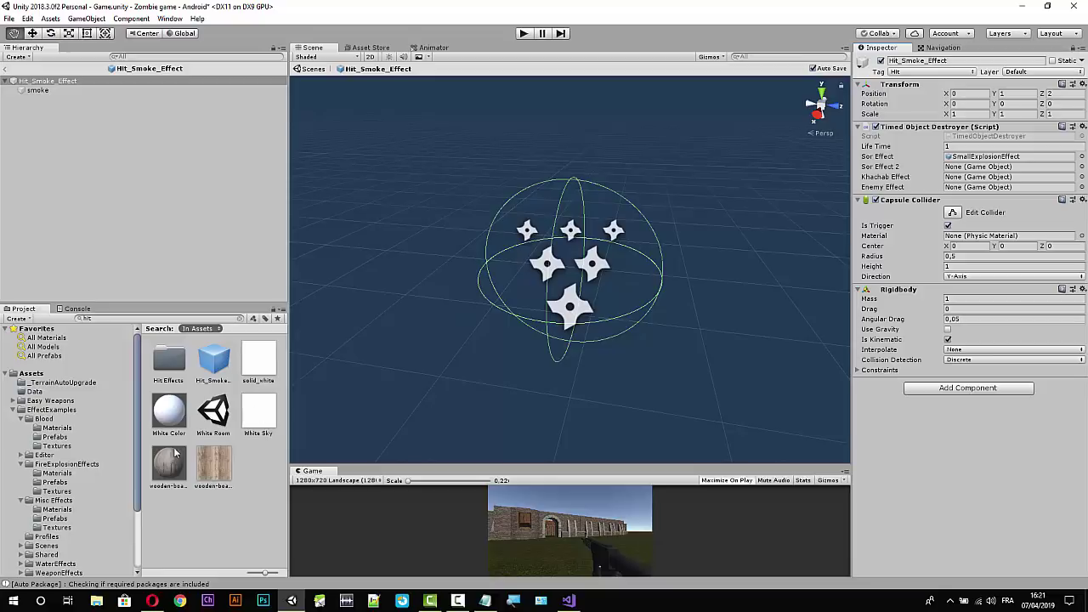
Preview the SmokeEffect and SmallExplosionEffect prefabs from FireExplosionEffects/Prefabs.
{"action": "left_click", "coordinate": [56, 482]}
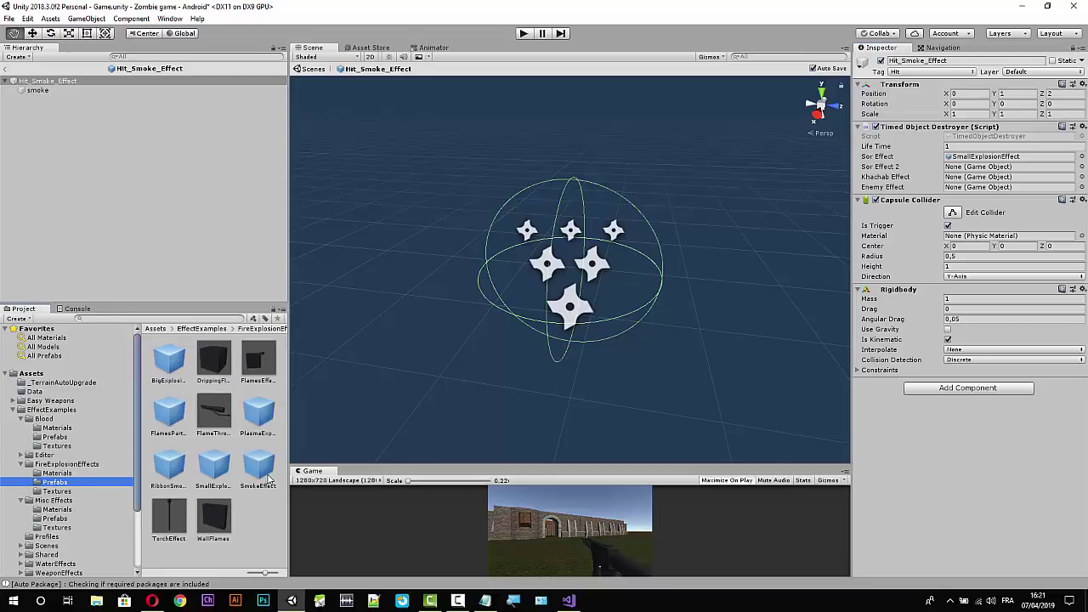
{"action": "double_click", "coordinate": [260, 466]}
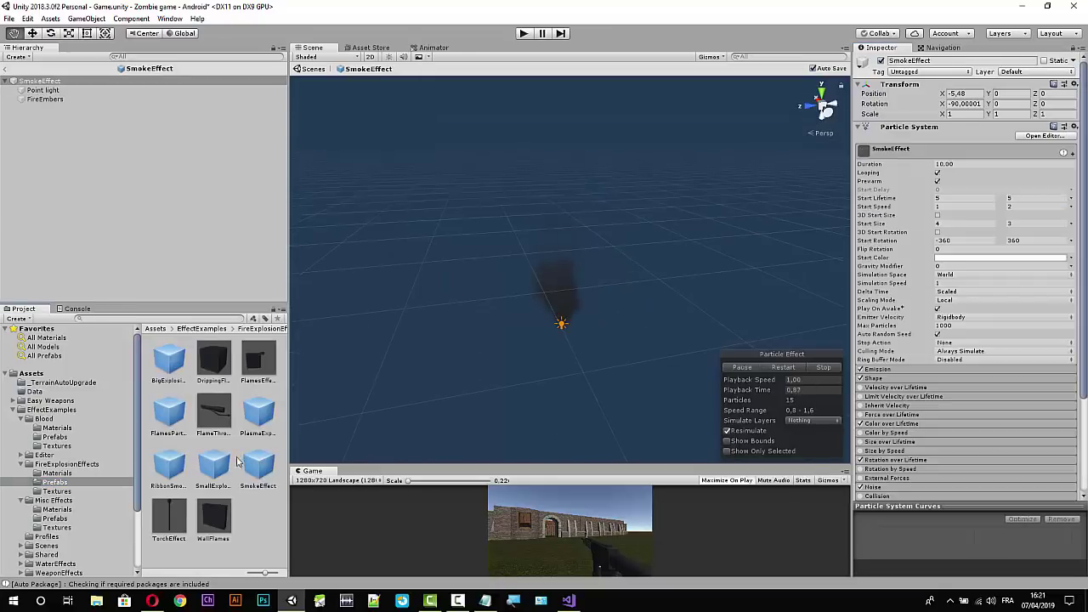
{"action": "double_click", "coordinate": [219, 465]}
Preview PlasmaExplosion and FlamesParticle effects, switch the Project view to a list, and exit prefab mode.
{"action": "double_click", "coordinate": [260, 415]}
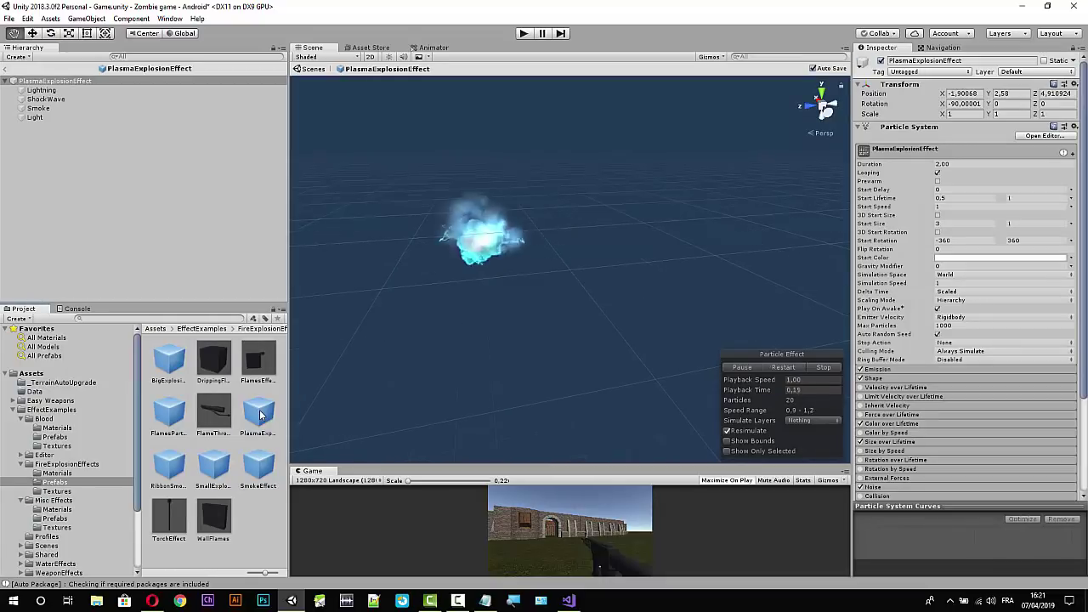
{"action": "double_click", "coordinate": [170, 413]}
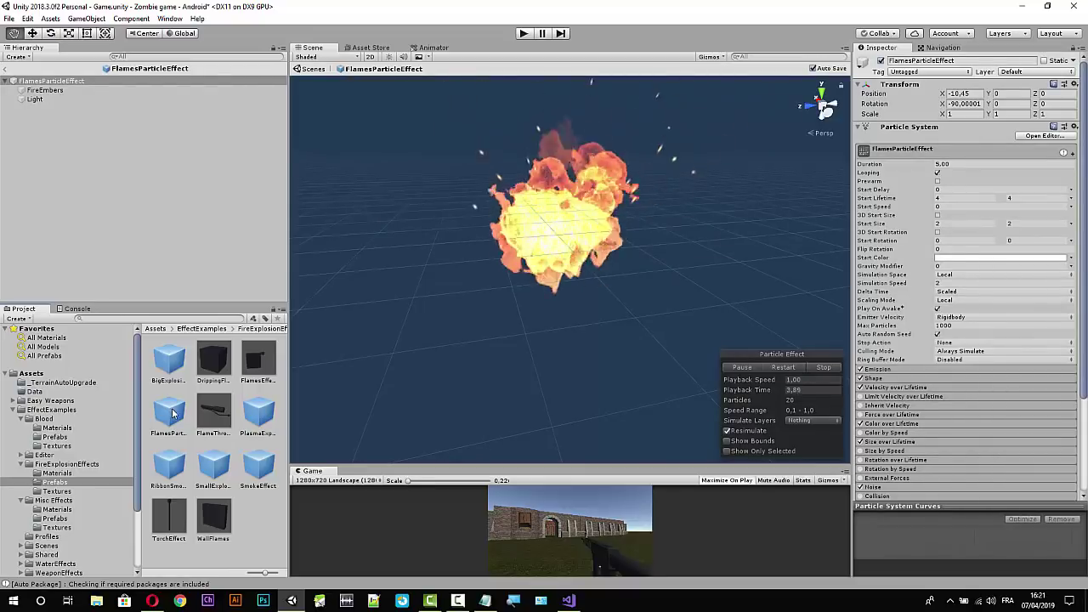
{"action": "left_click_drag", "start_coordinate": [270, 573], "coordinate": [236, 580]}
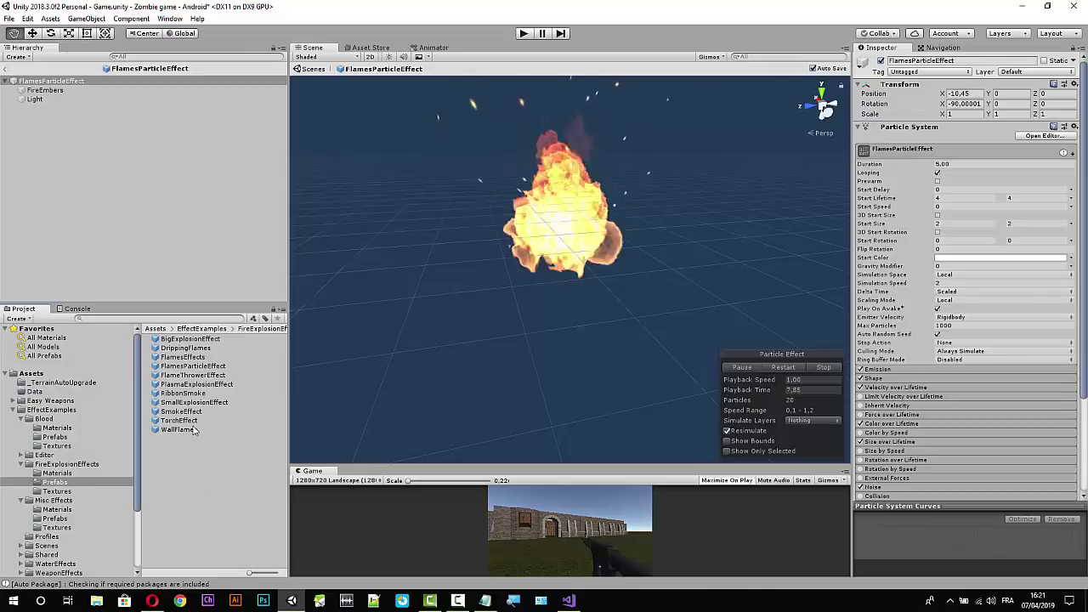
{"action": "double_click", "coordinate": [181, 365]}
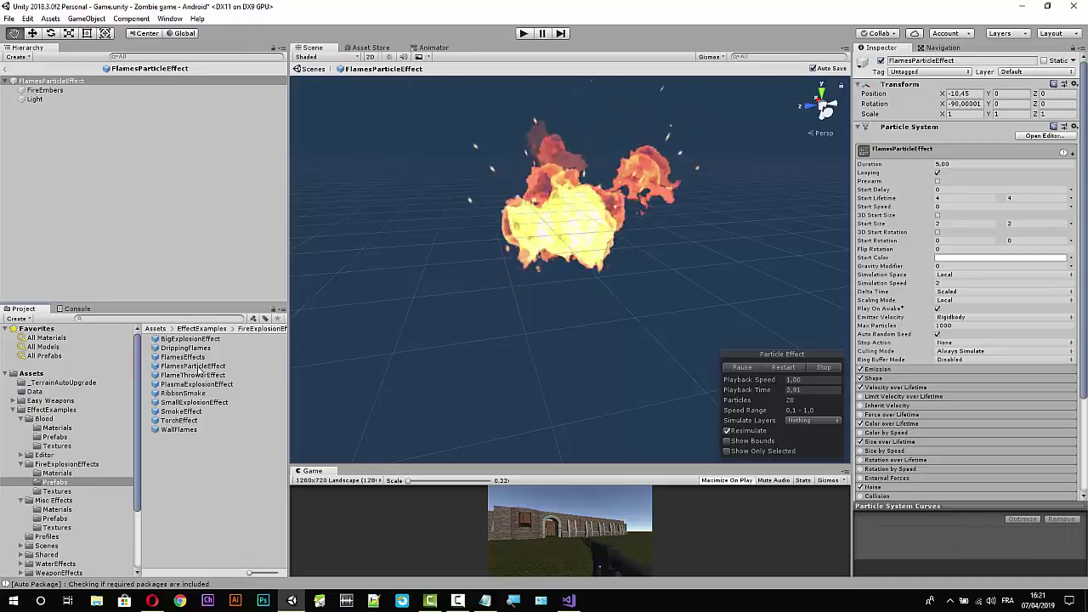
{"action": "left_click", "coordinate": [6, 72]}
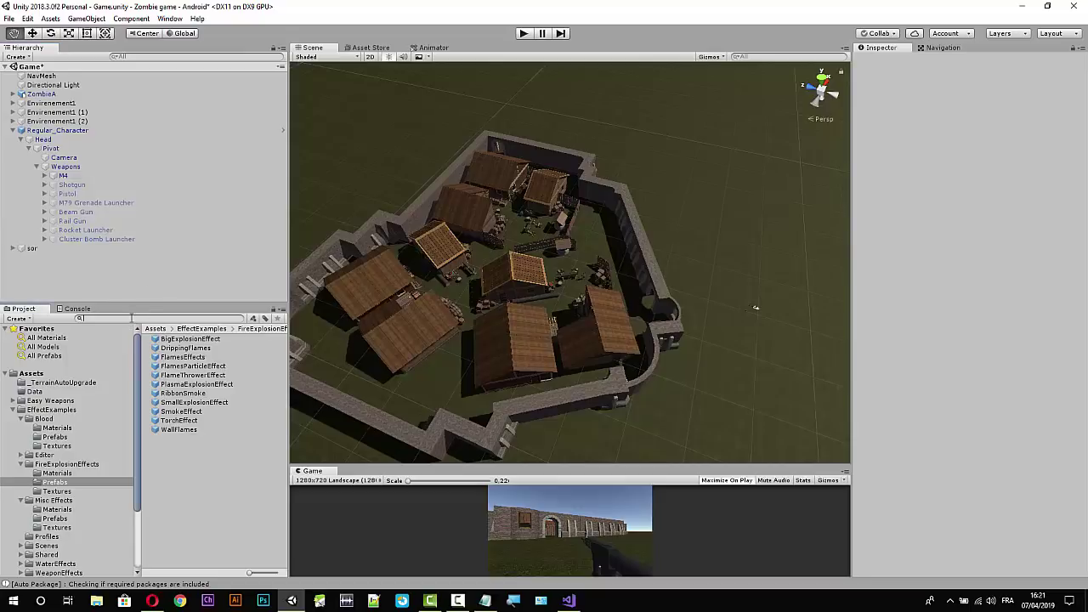
Open Hit_Smoke_Effect and assign FlamesParticleEffect to its Khachab Effect slot.
{"action": "type", "text": "hit"}
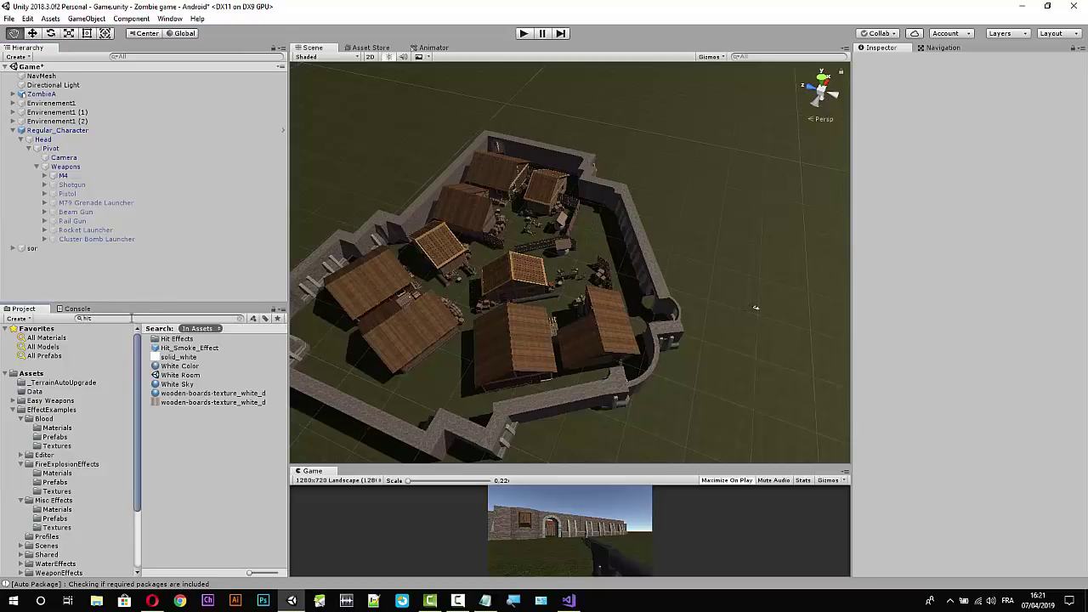
{"action": "left_click", "coordinate": [180, 350]}
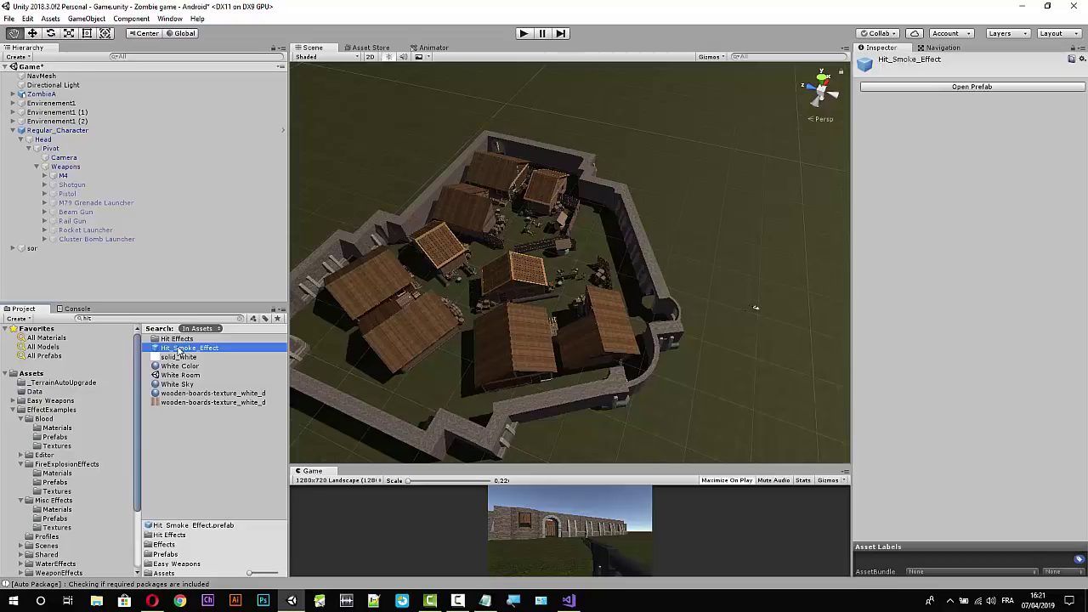
{"action": "left_click", "coordinate": [945, 88]}
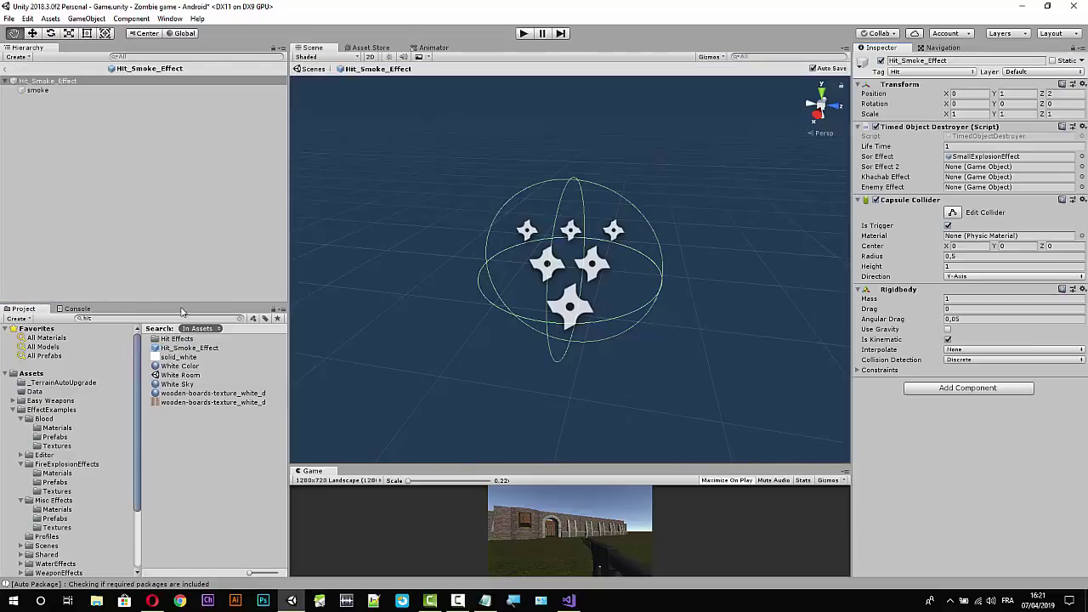
{"action": "left_click", "coordinate": [144, 320]}
{"action": "type", "text": "flame"}
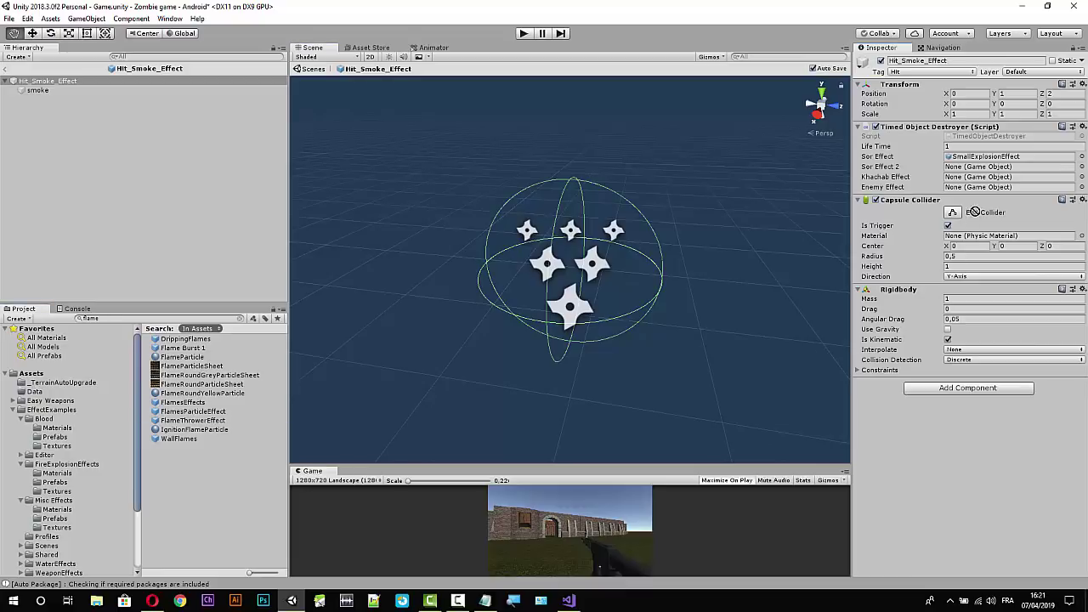
{"action": "left_click_drag", "start_coordinate": [205, 423], "coordinate": [967, 183]}
Assign BloodStreamEffect to the Enemy Effect slot, preview it, exit prefab mode, and return to Visual Studio.
{"action": "left_click", "coordinate": [123, 320]}
{"action": "type", "text": "blood"}
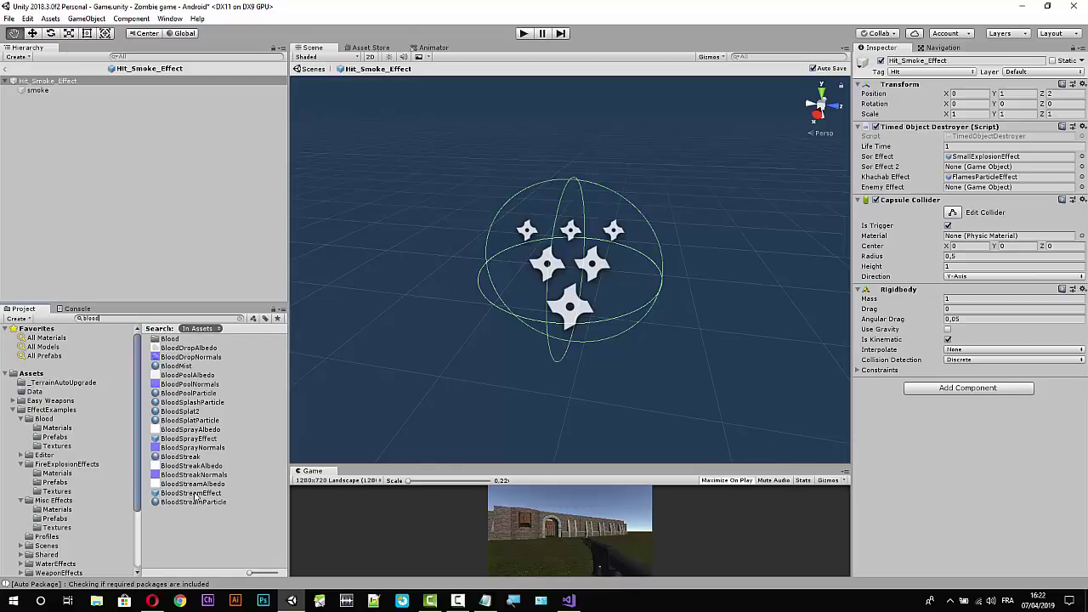
{"action": "mouse_move", "coordinate": [194, 495]}
{"action": "left_mouse_down"}
{"action": "mouse_move", "coordinate": [974, 177]}
{"action": "mouse_move", "coordinate": [975, 189]}
{"action": "left_mouse_up"}
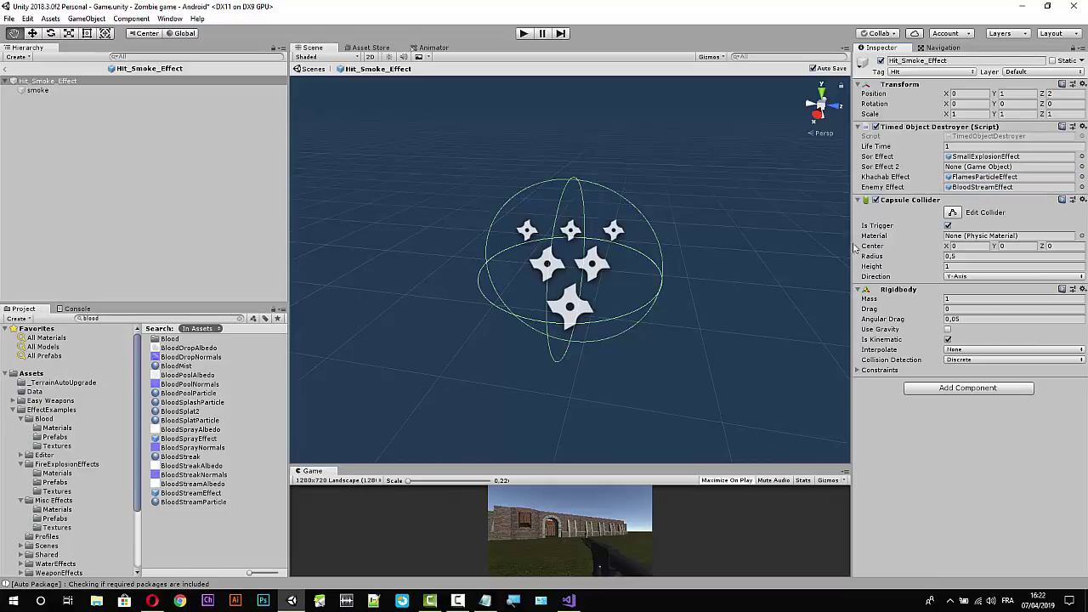
{"action": "double_click", "coordinate": [194, 493]}
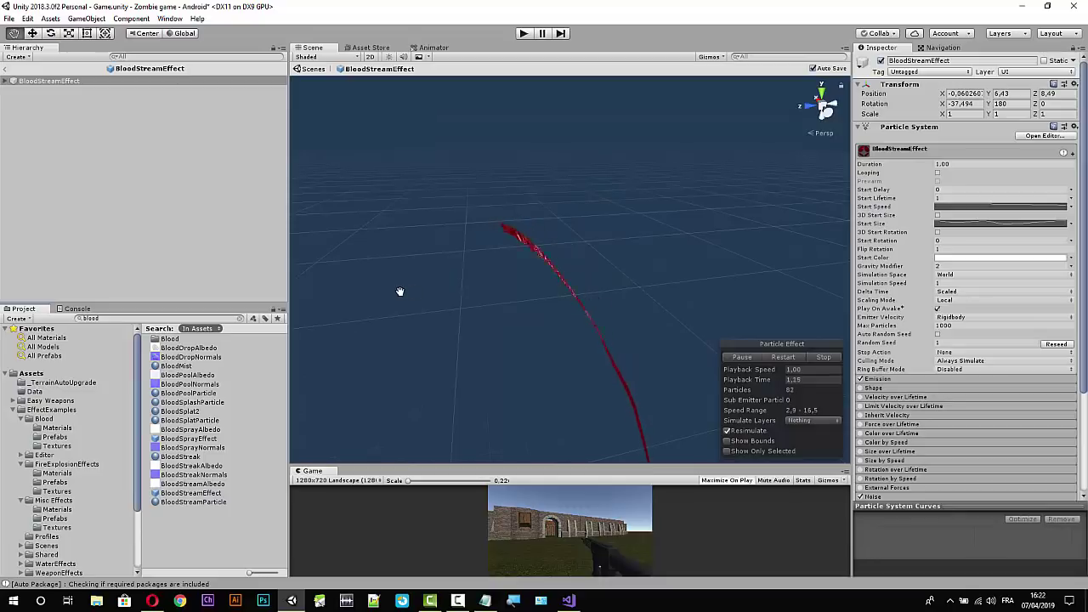
{"action": "left_click", "coordinate": [9, 68]}
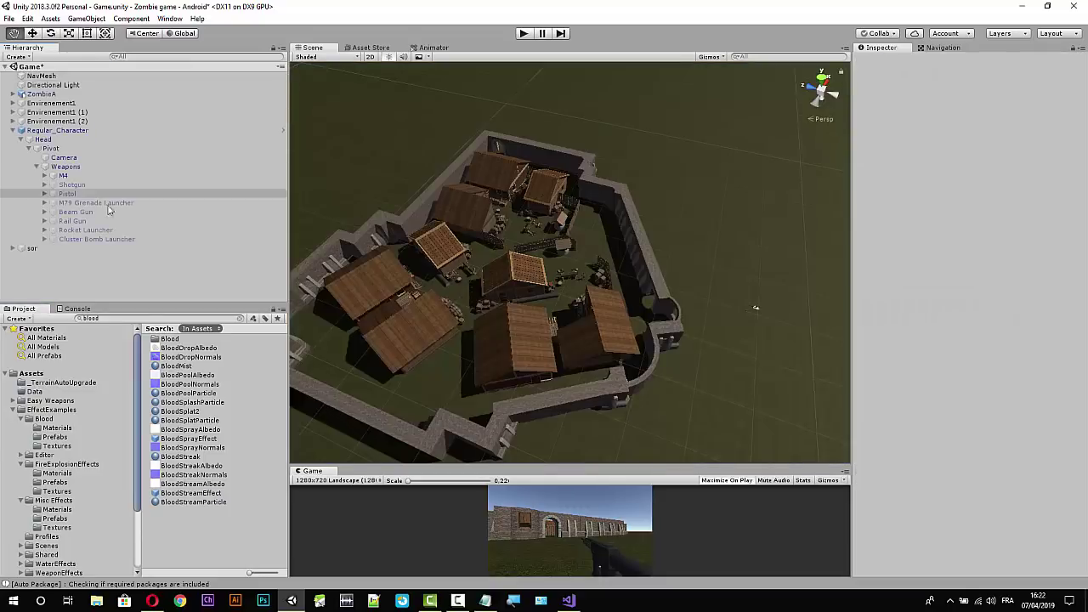
{"action": "left_click", "coordinate": [119, 319]}
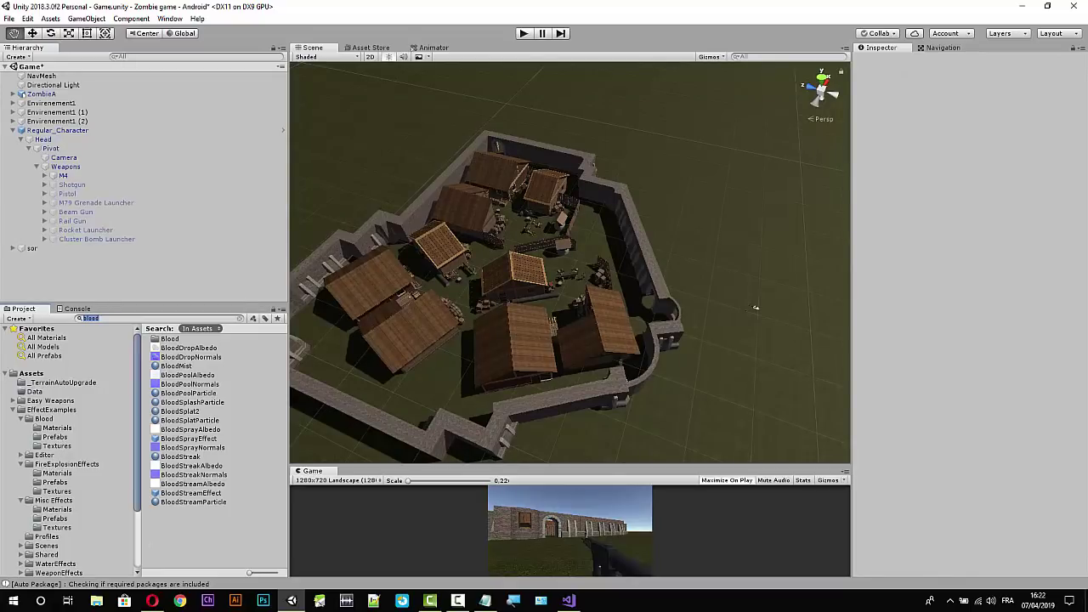
{"action": "left_click", "coordinate": [568, 600]}
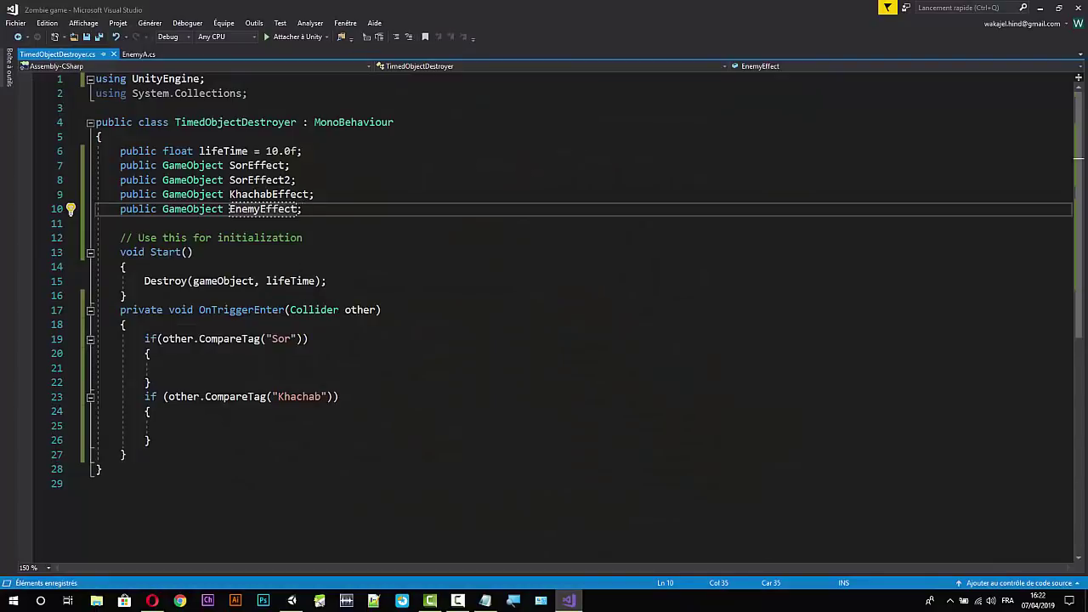
Comment out the SorEffect2 declaration with // and place the cursor on the empty line in the Sor check.
{"action": "left_click", "coordinate": [120, 179]}
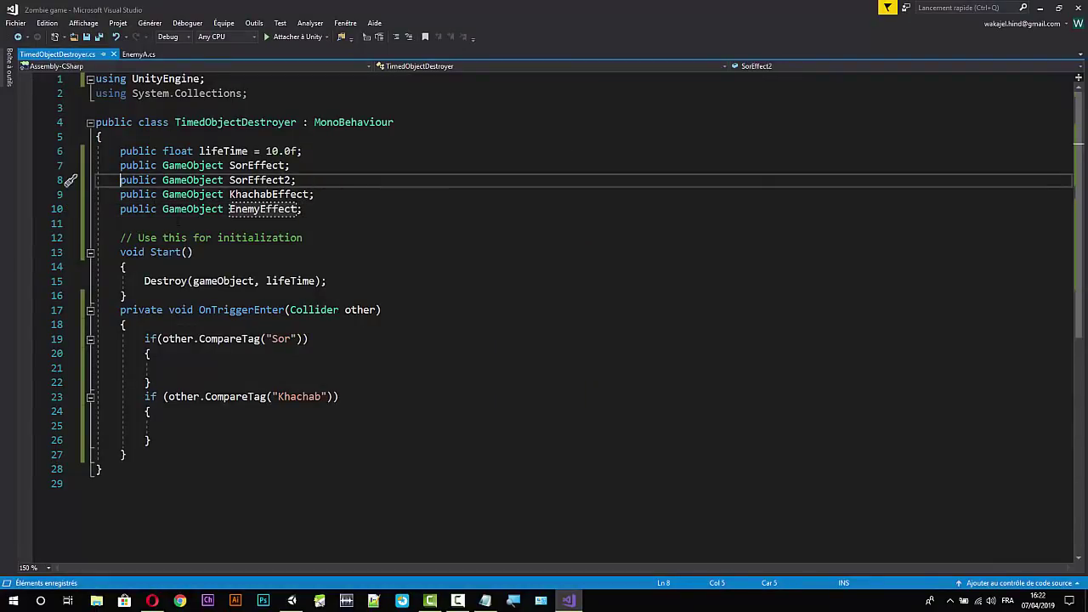
{"action": "type", "text": "//"}
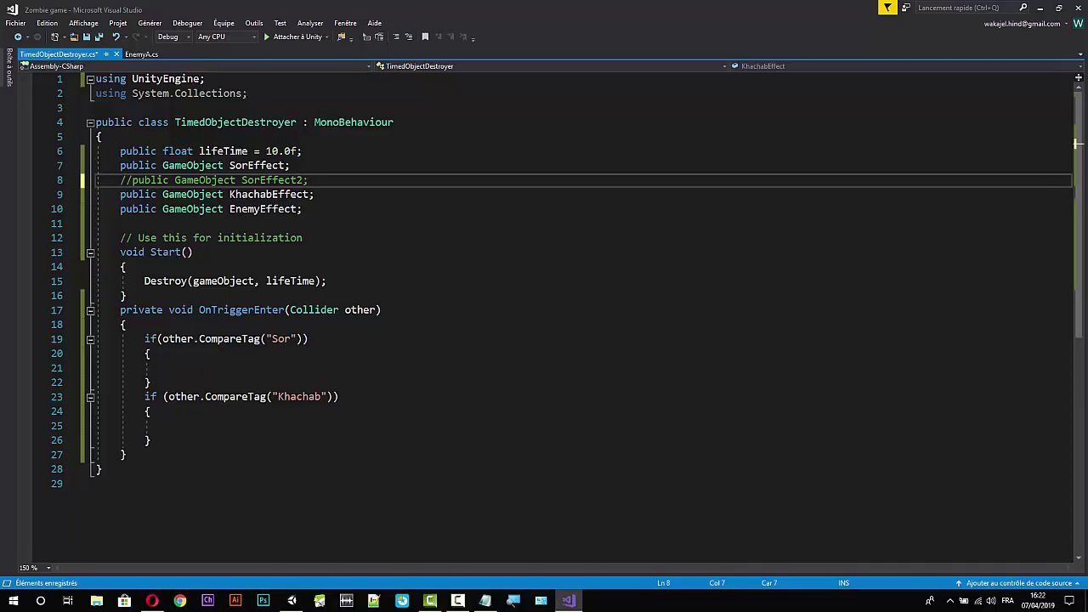
{"action": "left_click", "coordinate": [170, 369]}
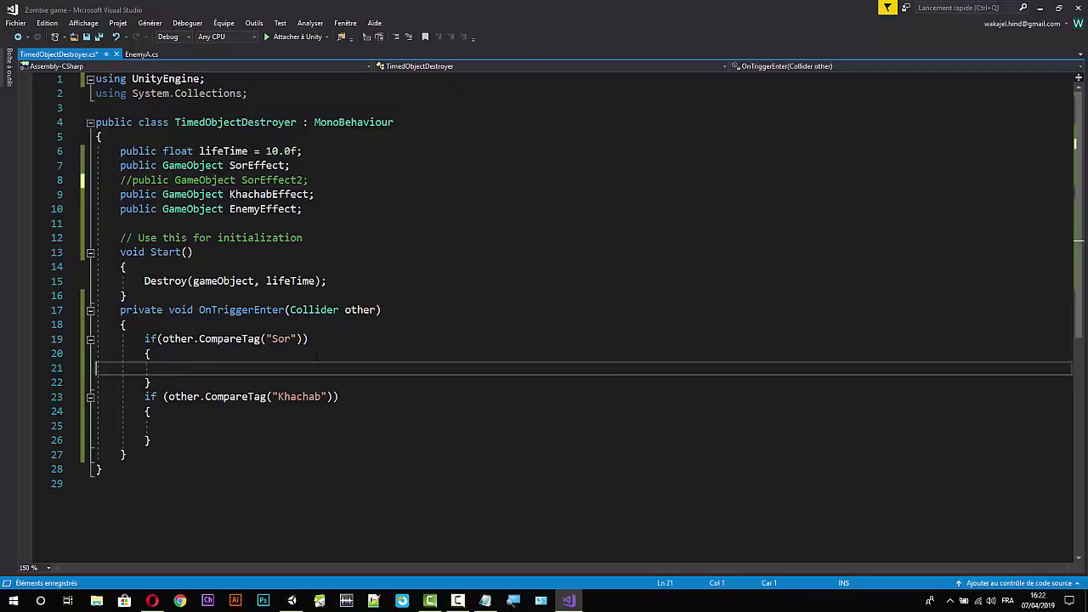
Write Instantiate(SorEffect, in the Sor branch using IntelliSense completion, leaving the second argument empty.
{"action": "type", "text": "in"}
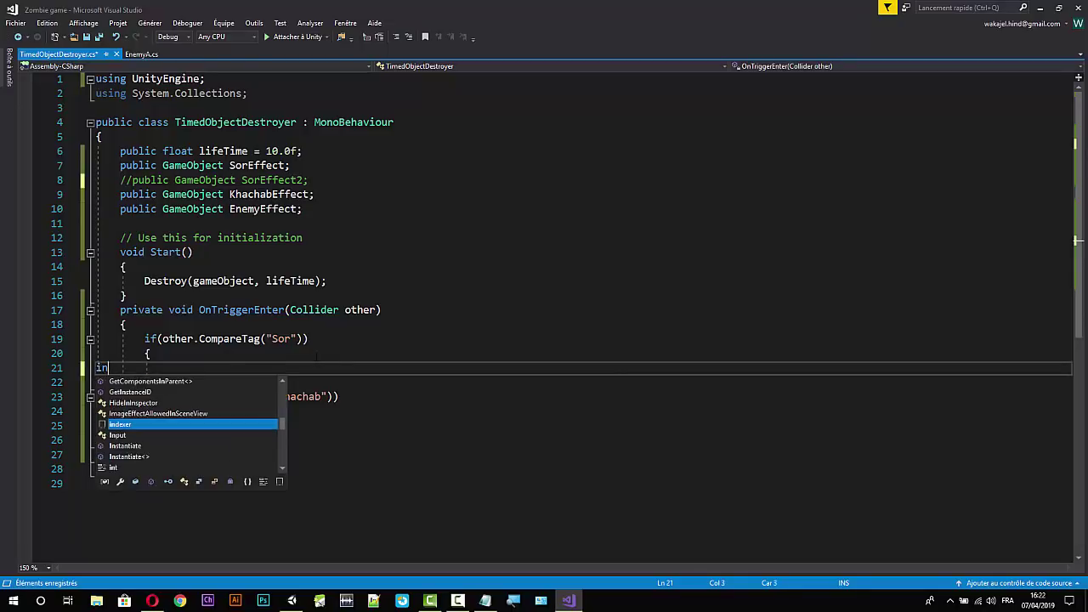
{"action": "type", "text": "st"}
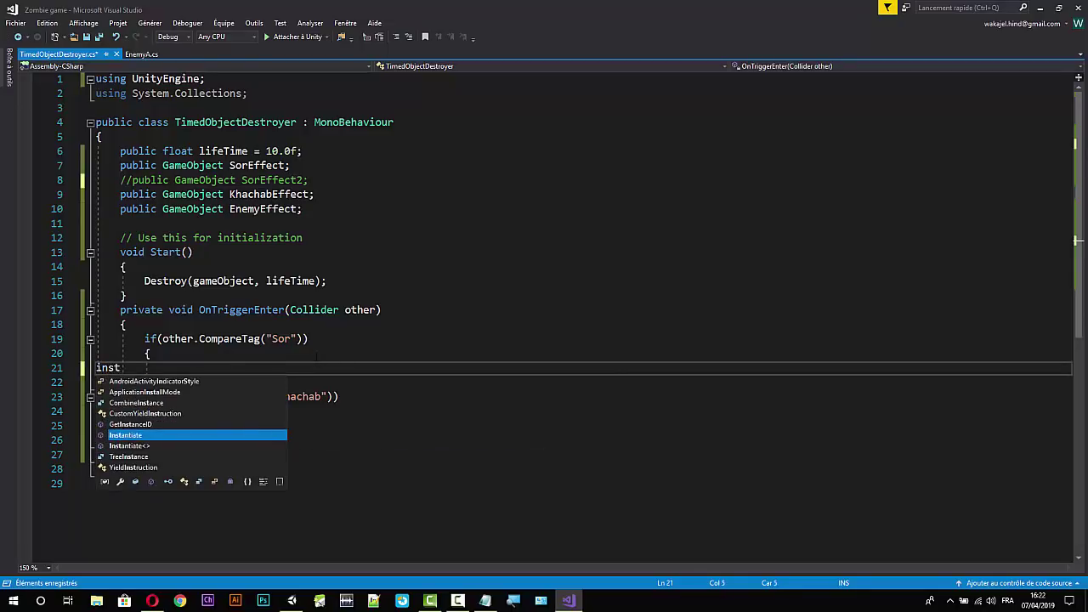
{"action": "key", "text": "Tab"}
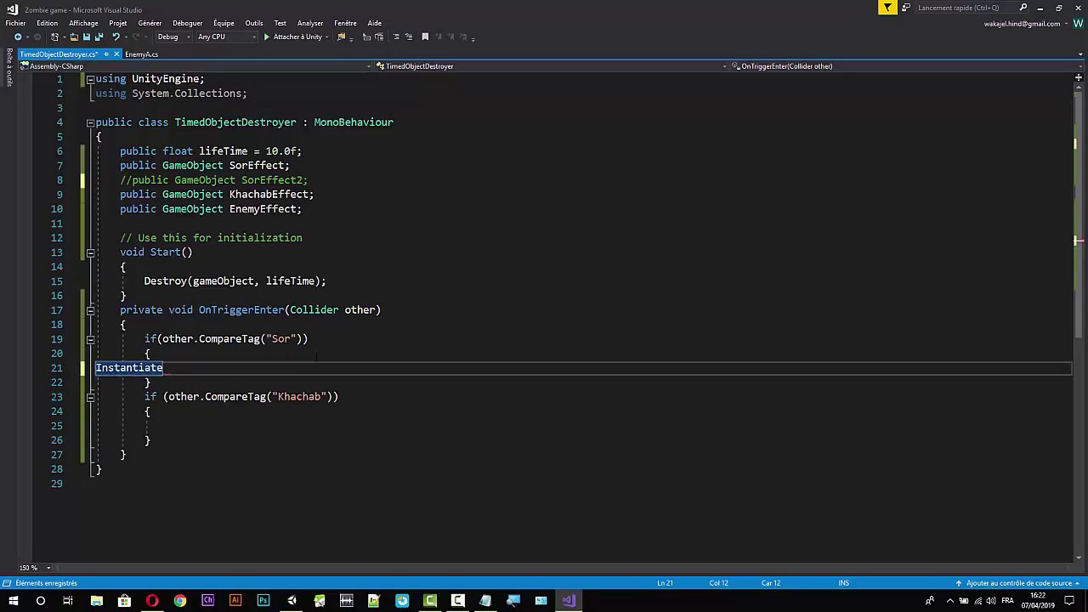
{"action": "type", "text": "("}
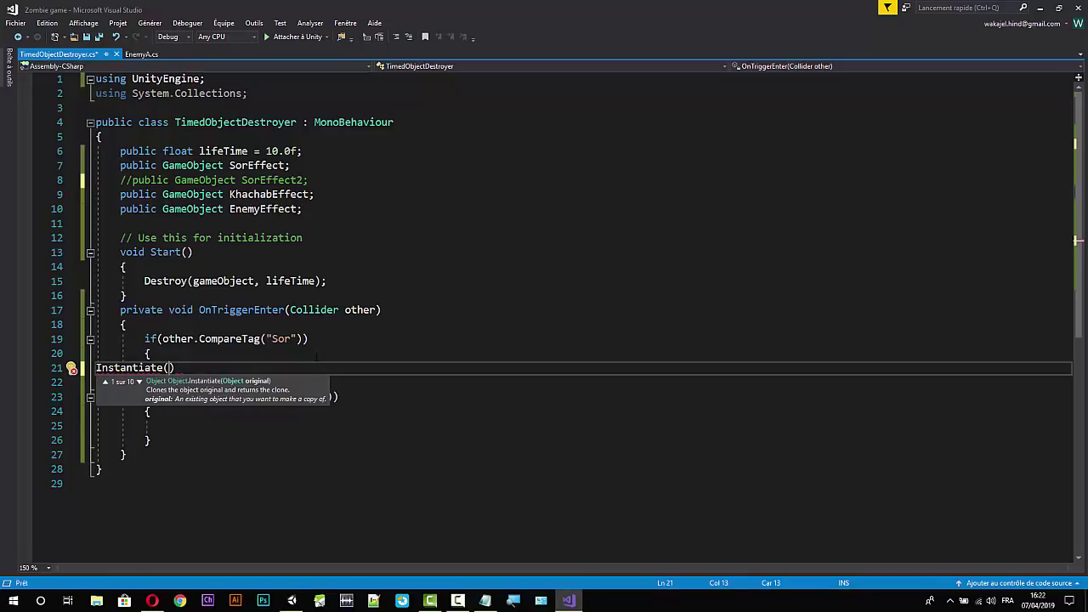
{"action": "type", "text": "So"}
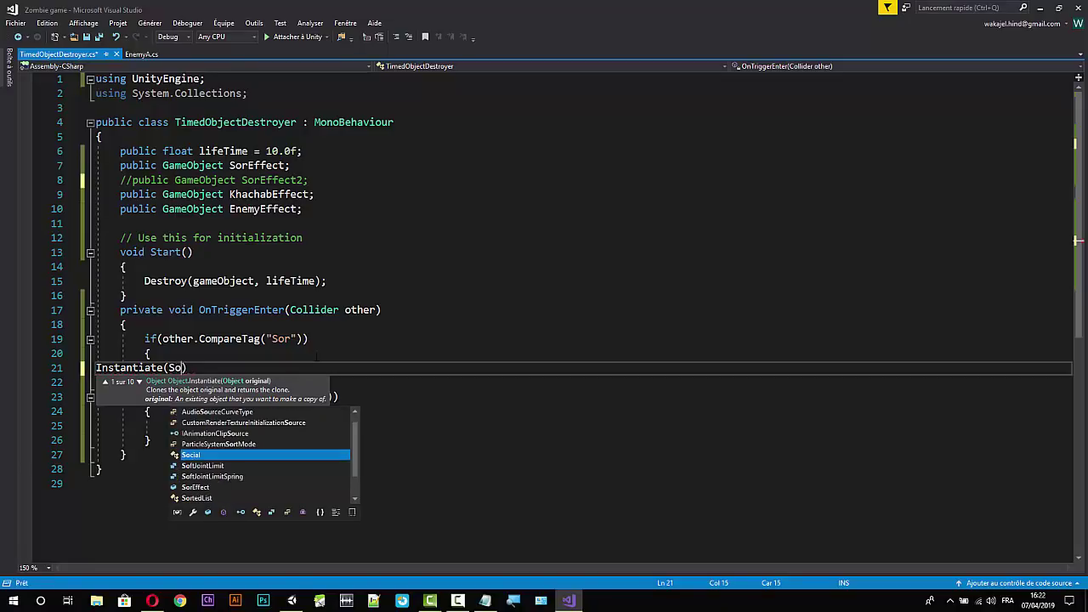
{"action": "type", "text": "r"}
{"action": "key", "text": "Tab"}
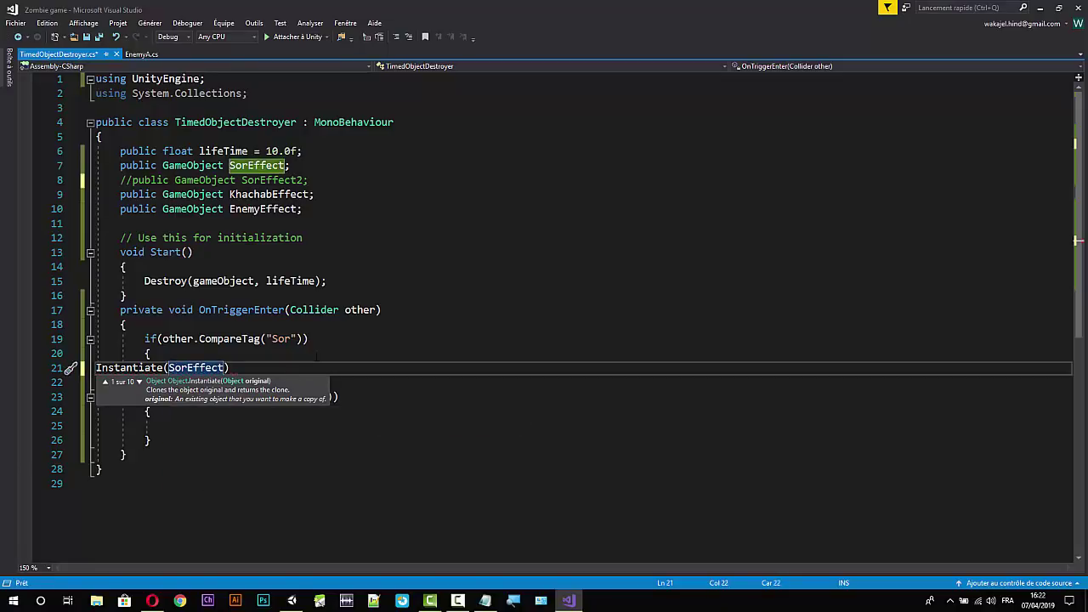
{"action": "type", "text": ","}
{"action": "left_click", "coordinate": [247, 440]}
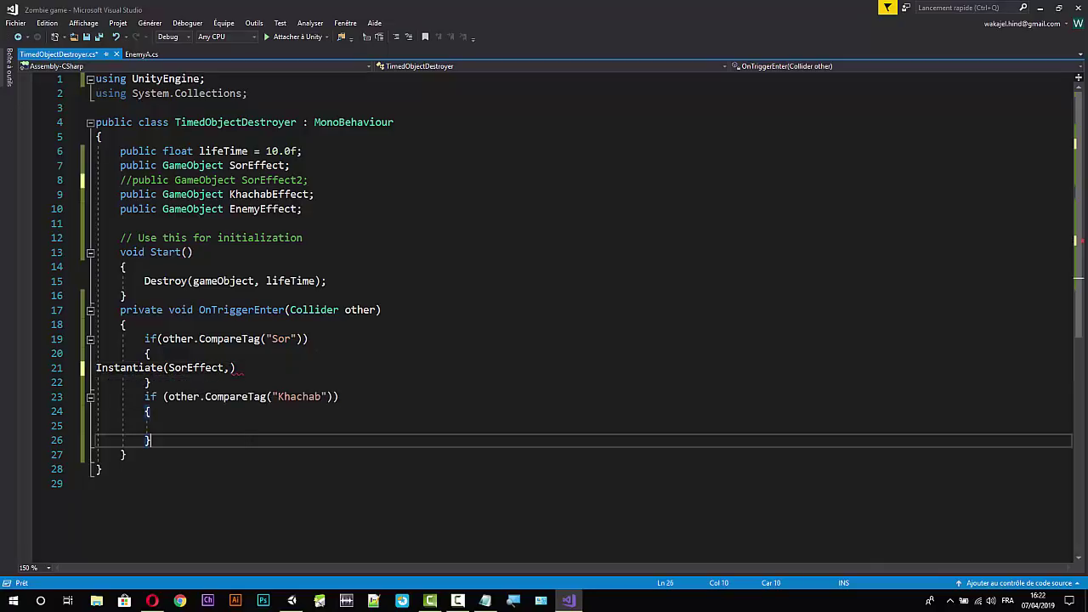
{"action": "left_click", "coordinate": [229, 367]}
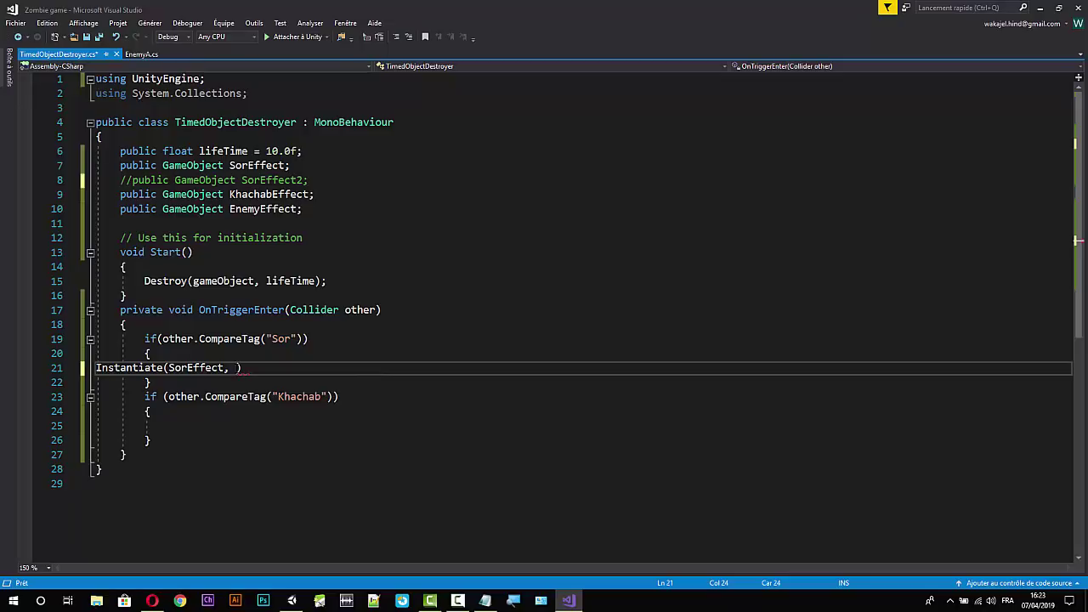
Pass other.transform.position as the spawn position in SorEffect's Instantiate call.
{"action": "type", "text": "o"}
{"action": "type", "text": "th"}
{"action": "key", "text": "Tab"}
{"action": "type", "text": "."}
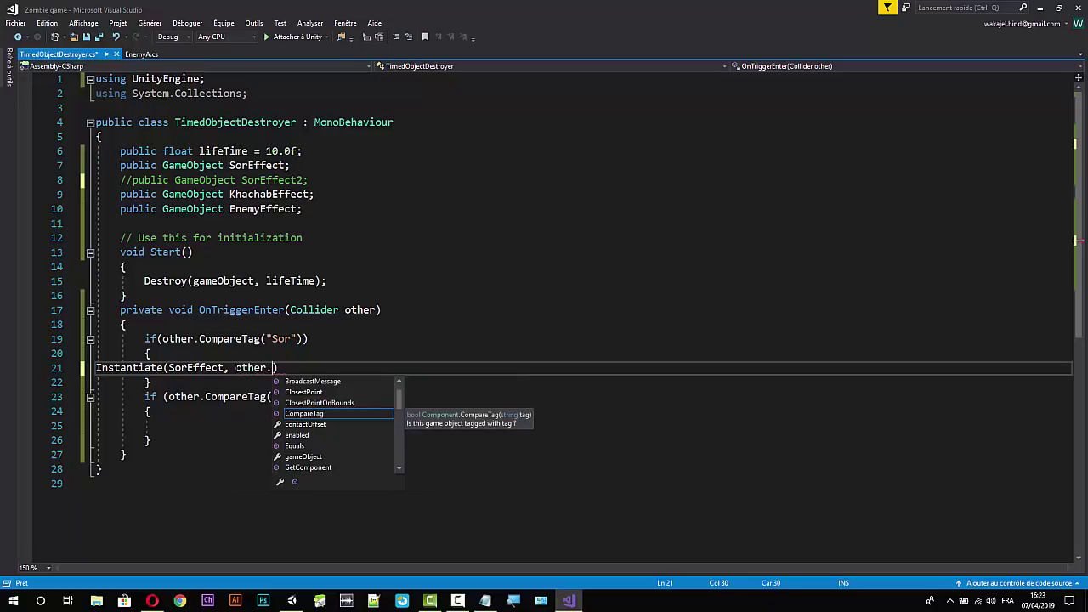
{"action": "type", "text": "p"}
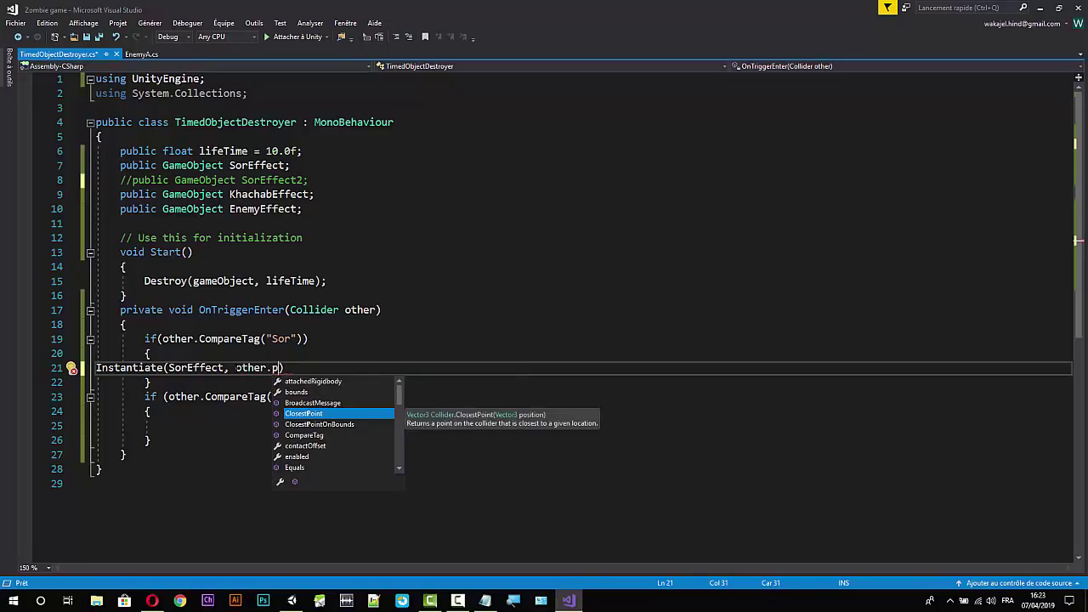
{"action": "key", "text": "BackSpace"}
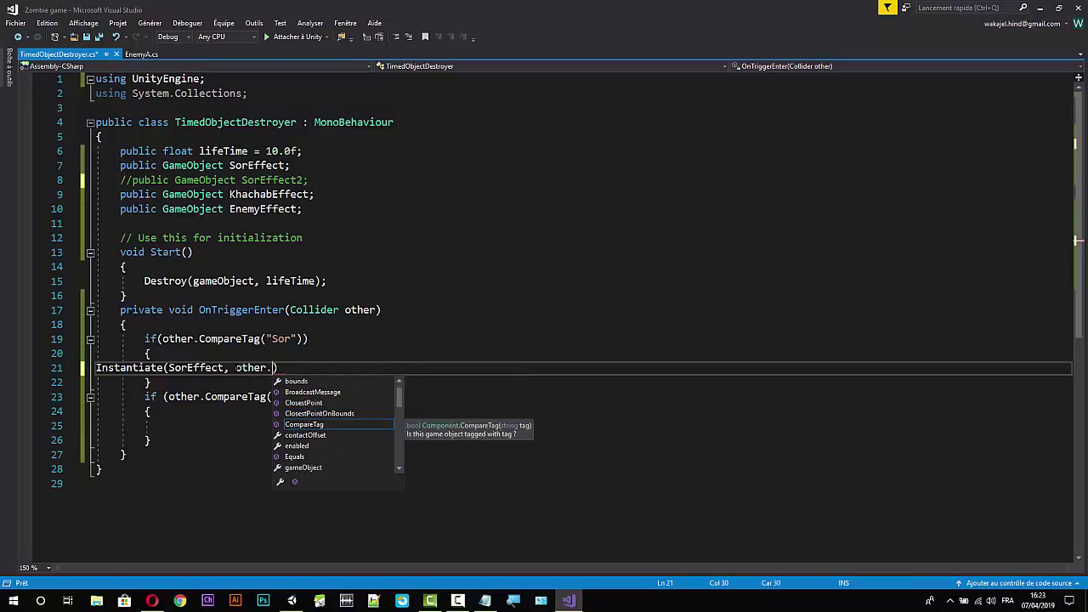
{"action": "type", "text": "tr"}
{"action": "key", "text": "Tab"}
{"action": "type", "text": "."}
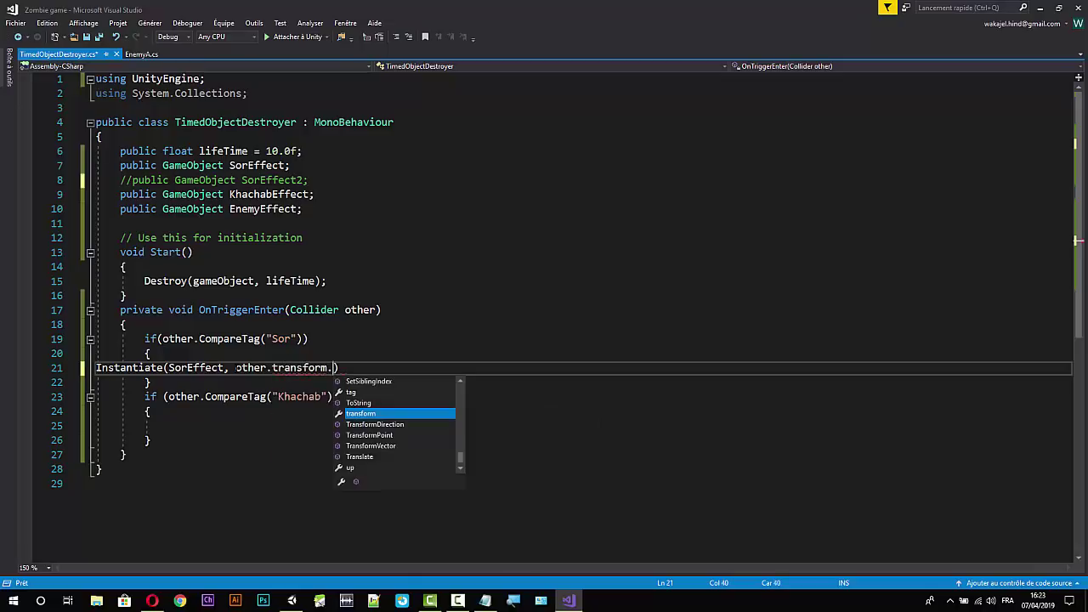
{"action": "type", "text": "po"}
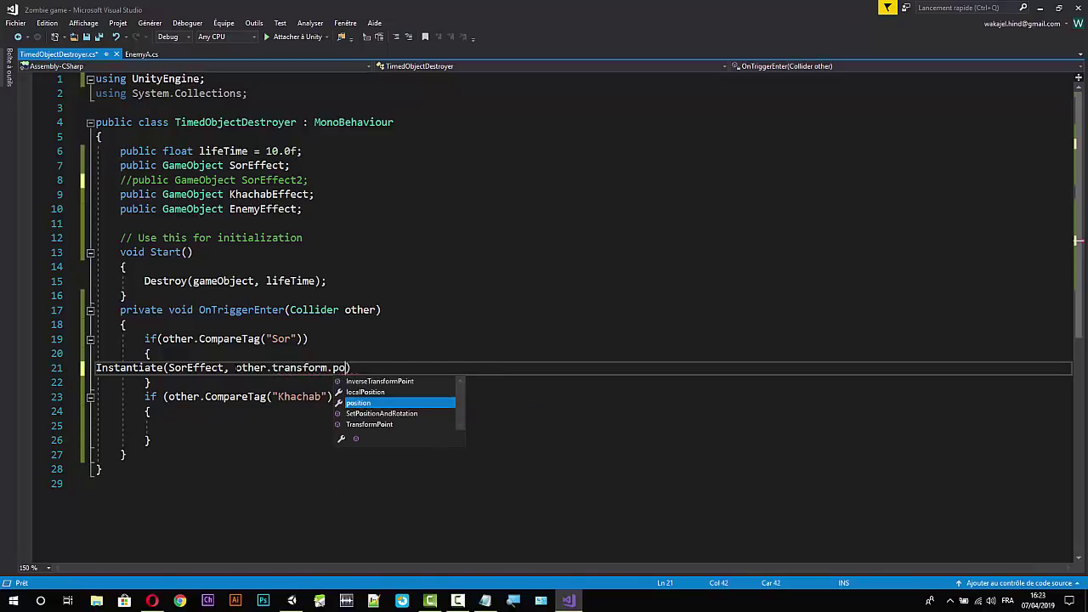
{"action": "key", "text": "Tab"}
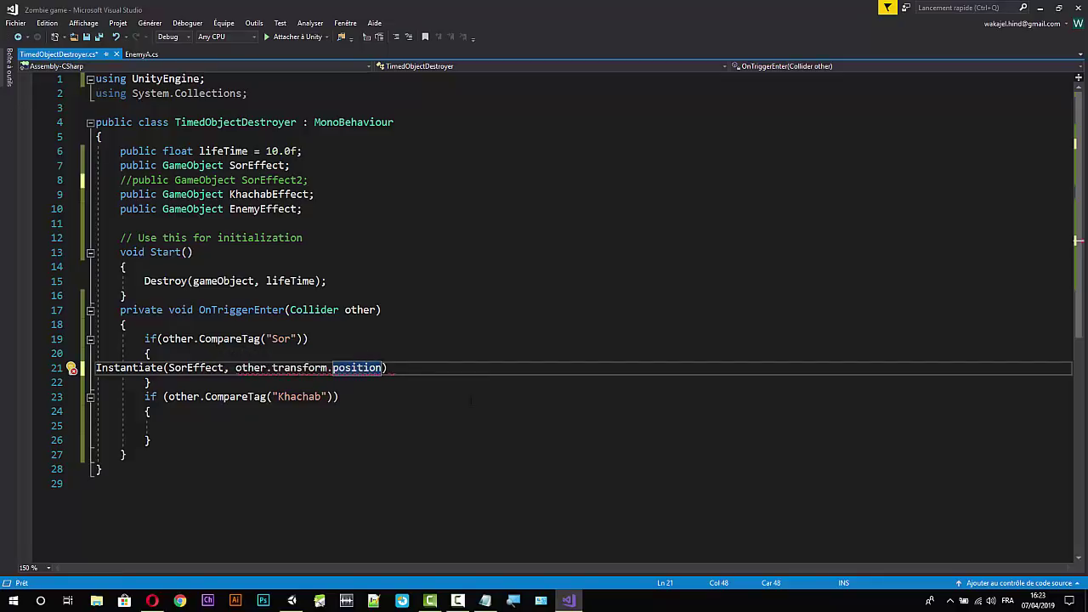
Add Quaternion.identity as the rotation, close the call with ');', and save the script.
{"action": "type", "text": ","}
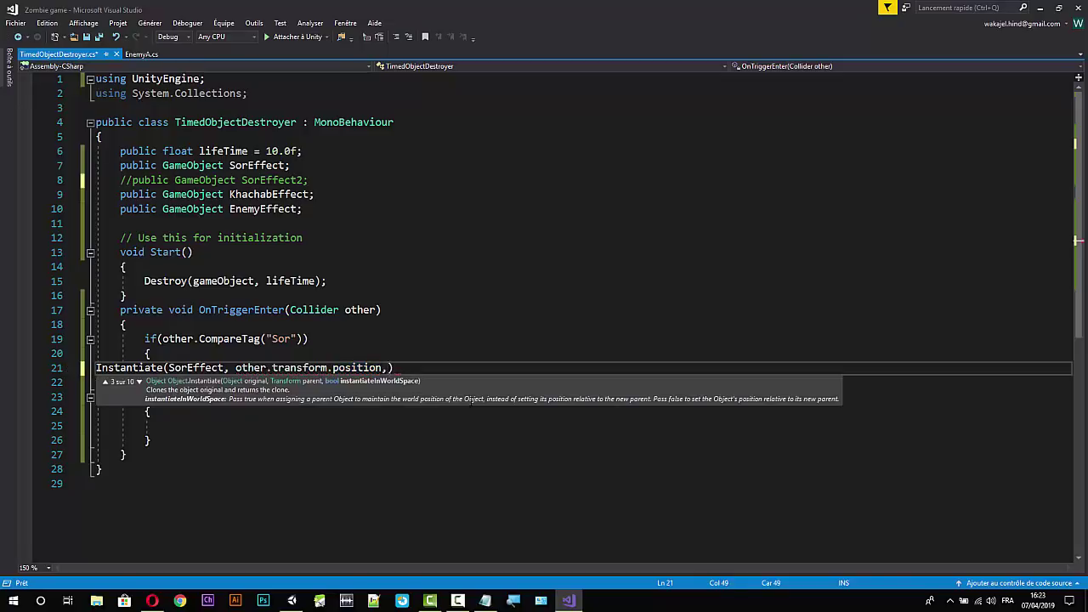
{"action": "type", "text": " Q"}
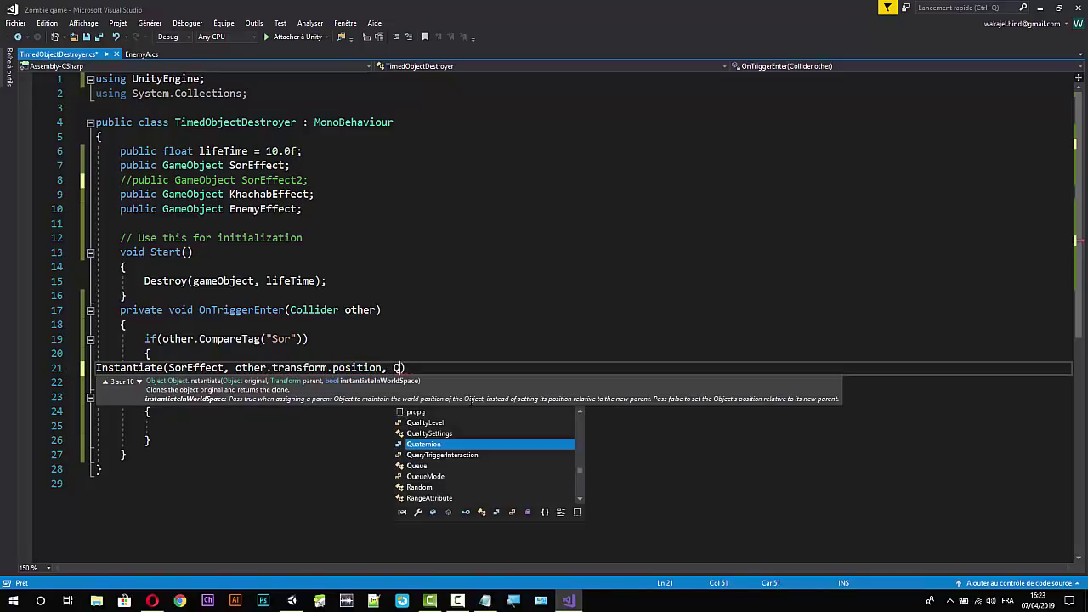
{"action": "type", "text": "u"}
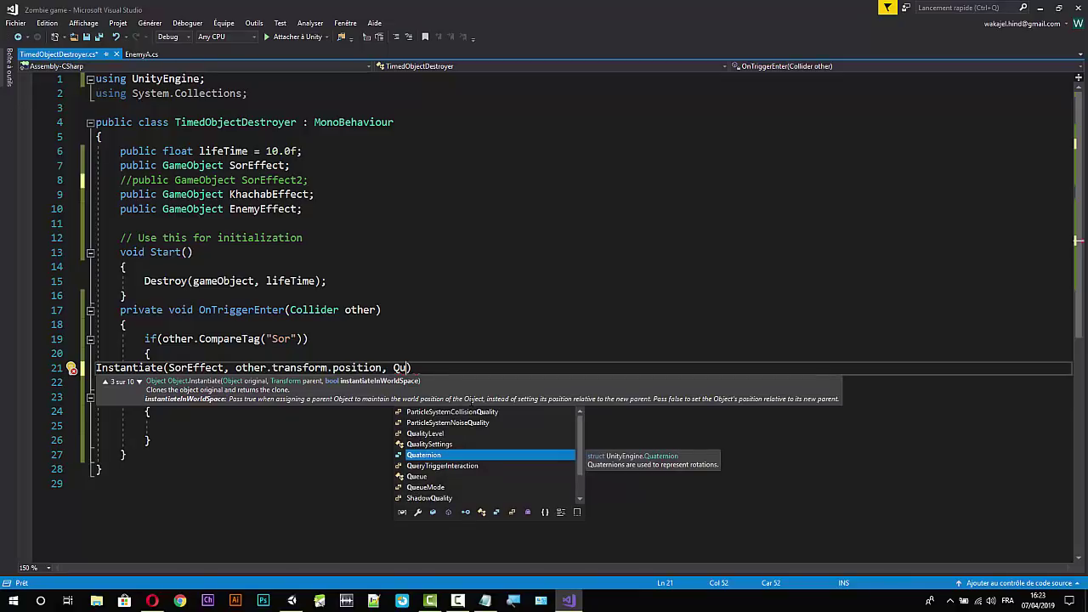
{"action": "type", "text": "te"}
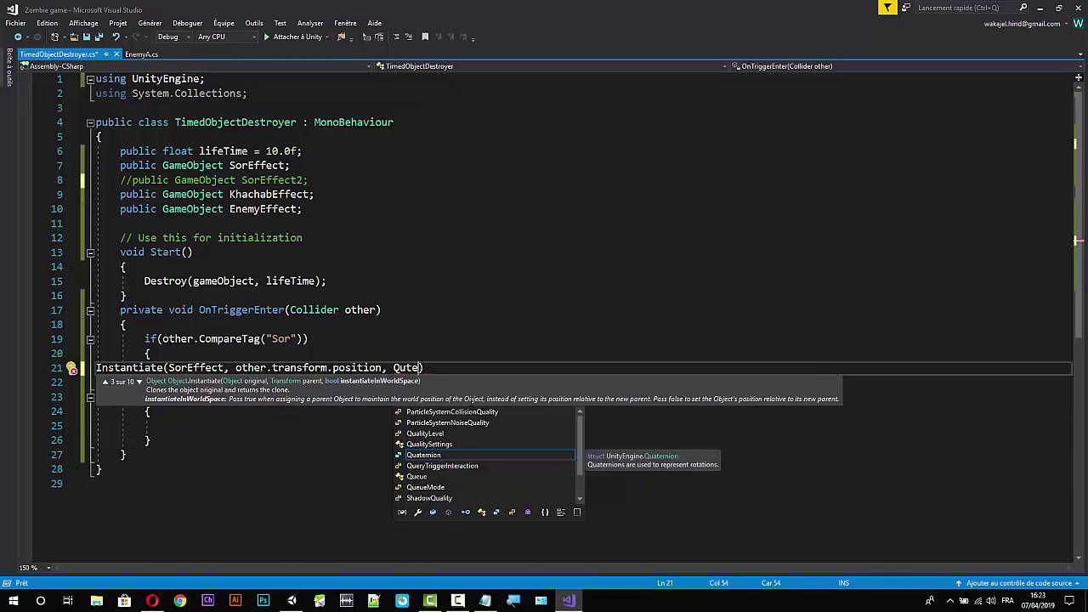
{"action": "key", "text": "Tab"}
{"action": "type", "text": ".e"}
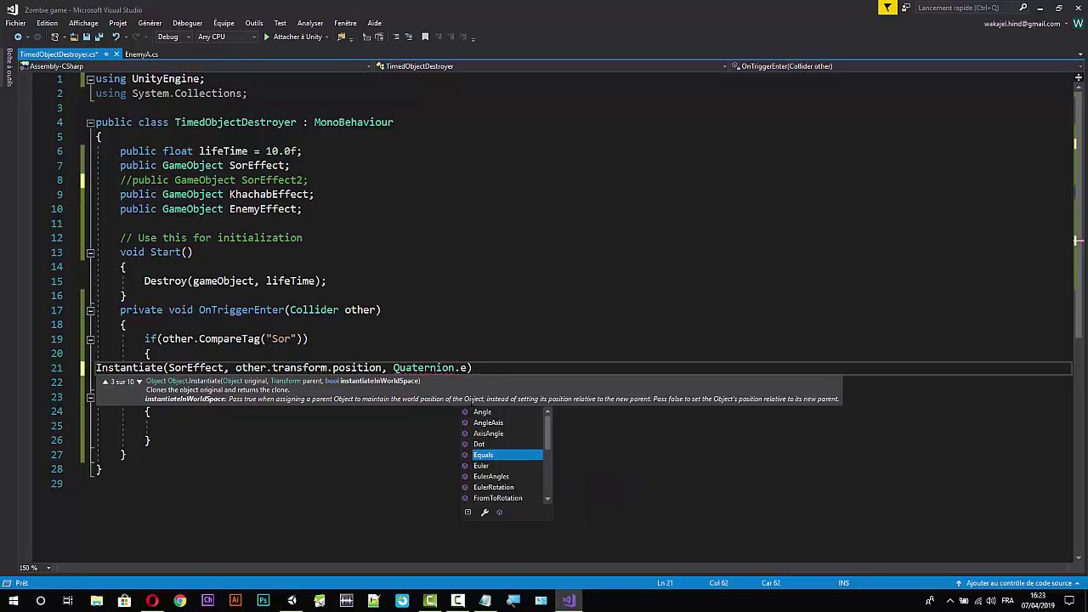
{"action": "type", "text": "d"}
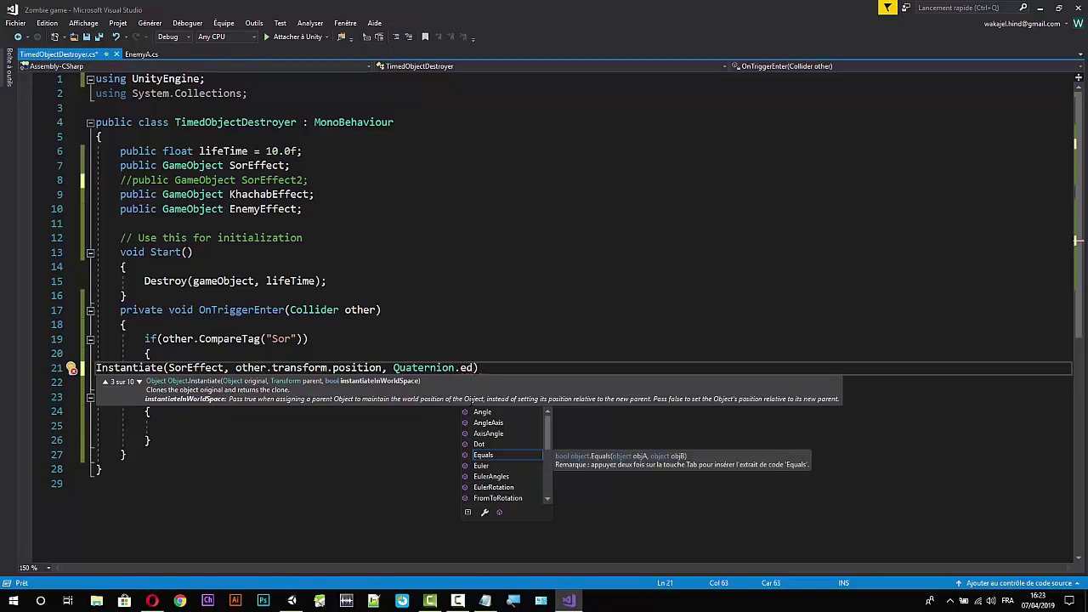
{"action": "key", "text": "BackSpace"}
{"action": "key", "text": "BackSpace"}
{"action": "type", "text": "i"}
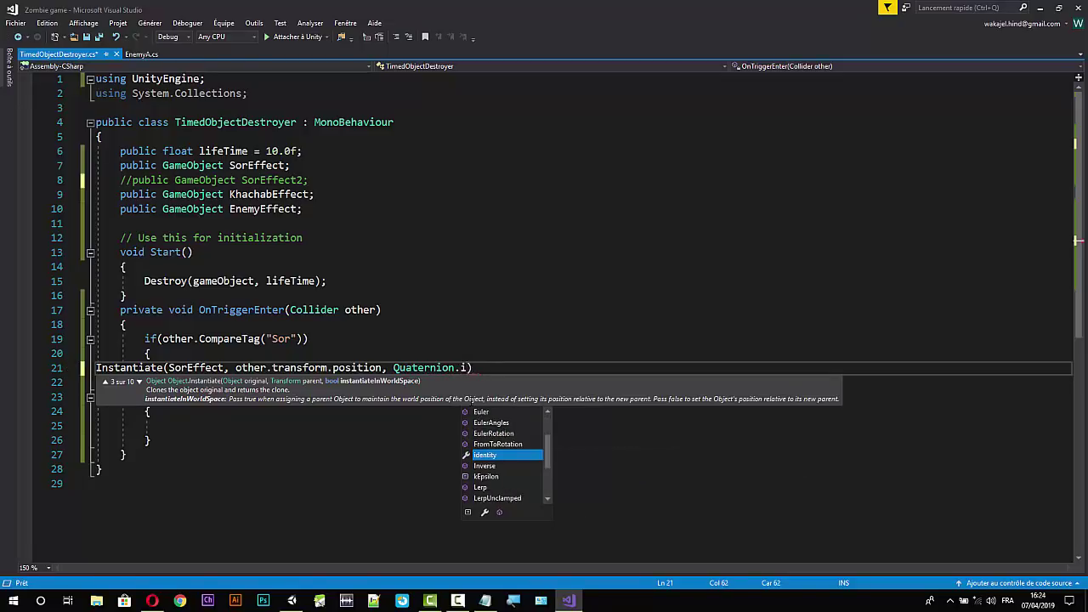
{"action": "key", "text": "Tab"}
{"action": "type", "text": ")"}
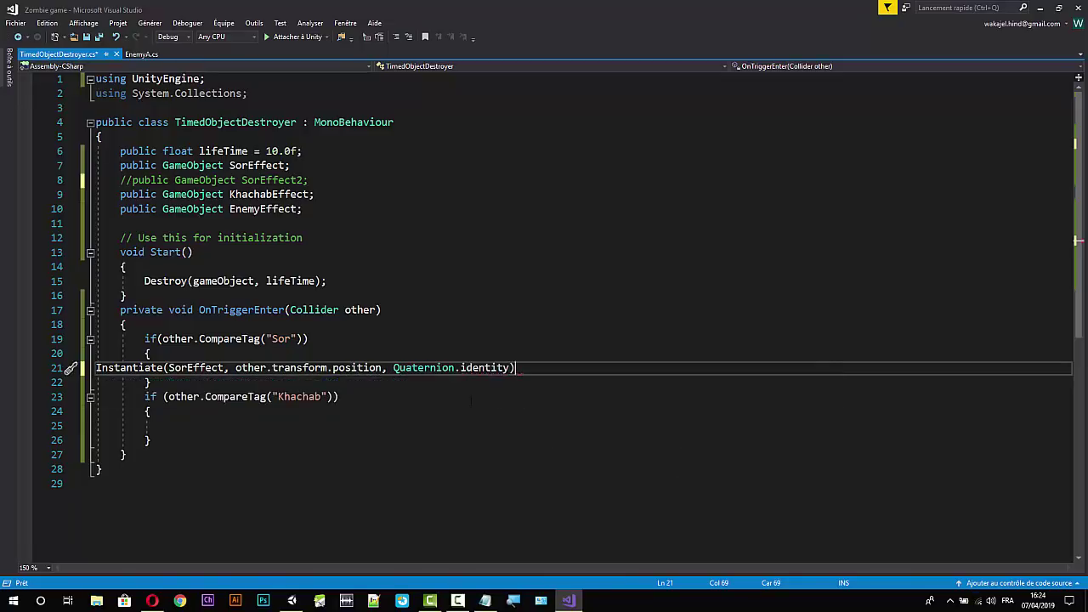
{"action": "type", "text": ";"}
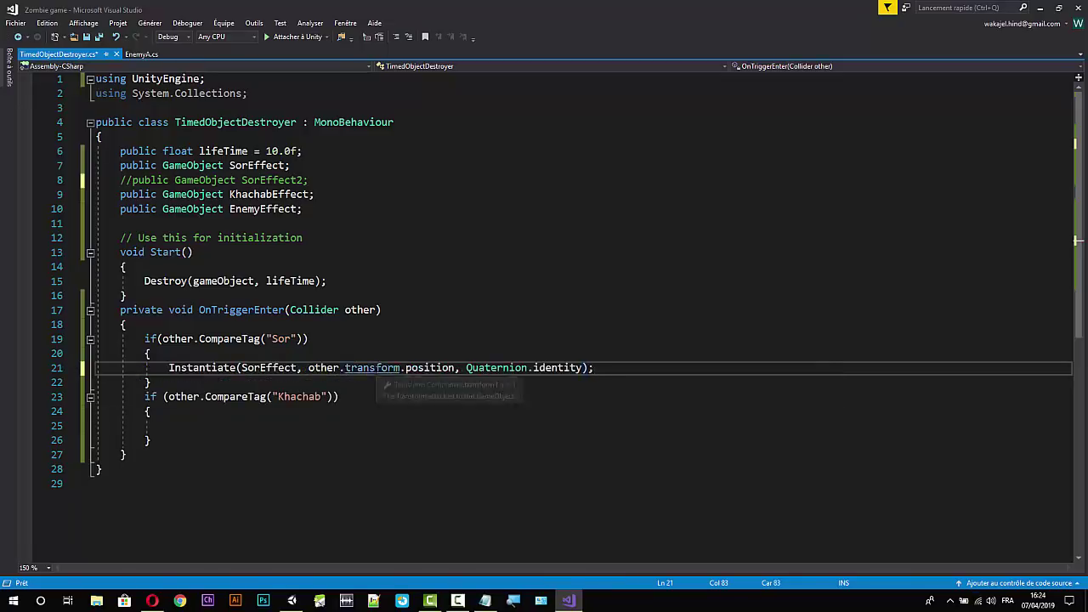
{"action": "key", "text": "ctrl+s"}
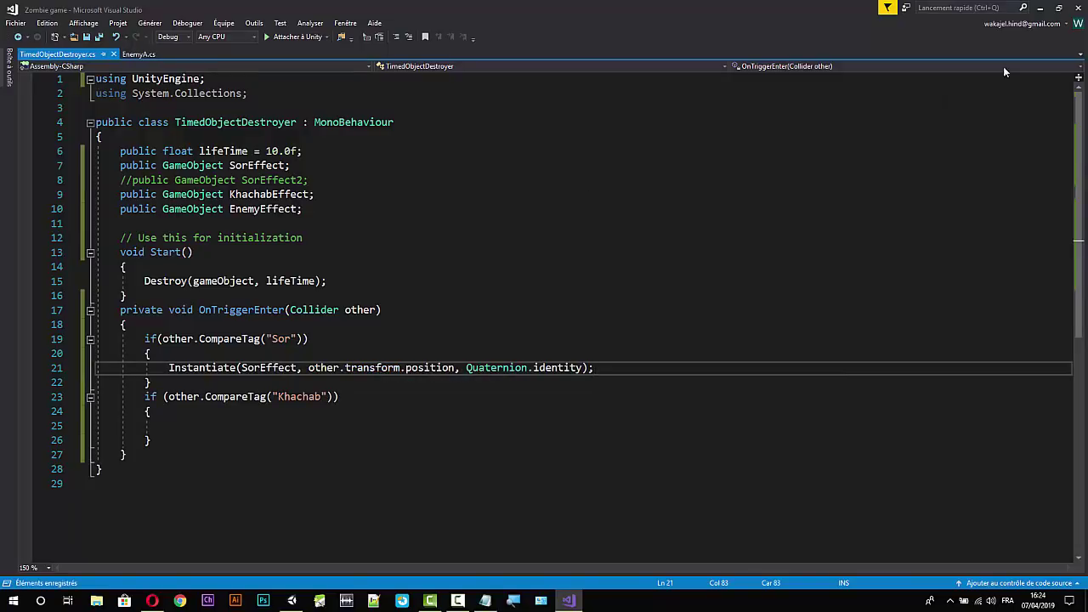
{"action": "left_click", "coordinate": [1040, 8]}
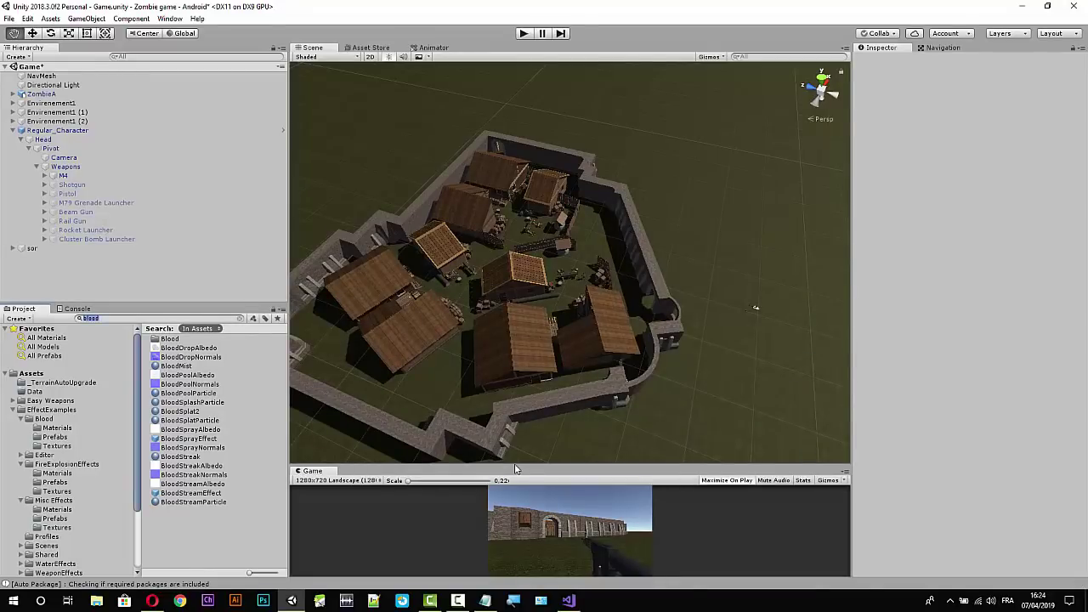
Enlarge the Game view, play-test by shooting the wall and zombie, then stop play mode.
{"action": "left_click_drag", "start_coordinate": [515, 469], "coordinate": [477, 89]}
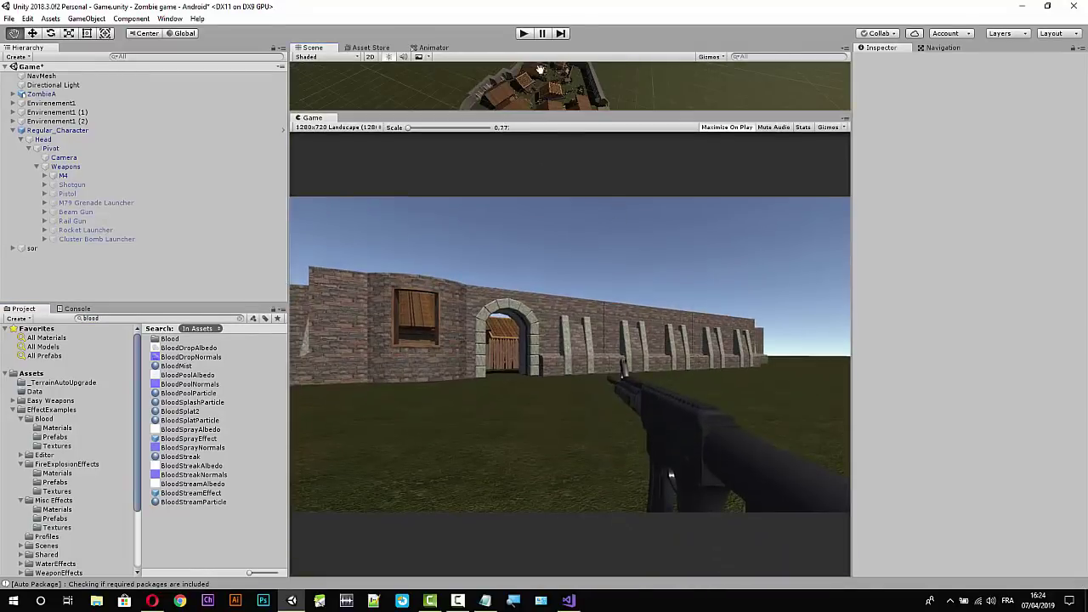
{"action": "left_click", "coordinate": [524, 34]}
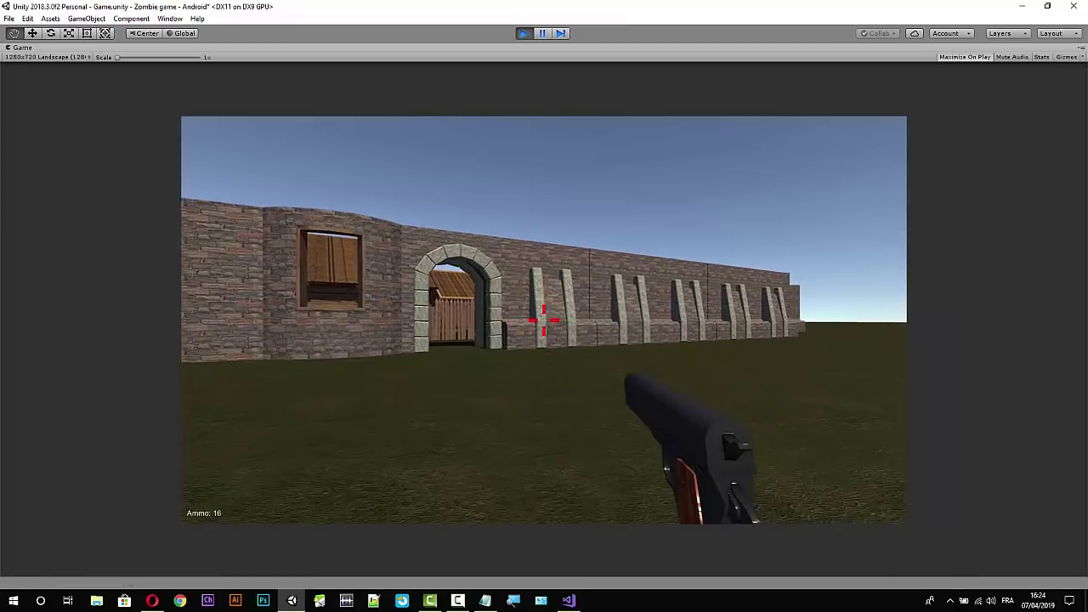
{"action": "key", "text": "w"}
{"action": "left_click", "coordinate": [544, 321]}
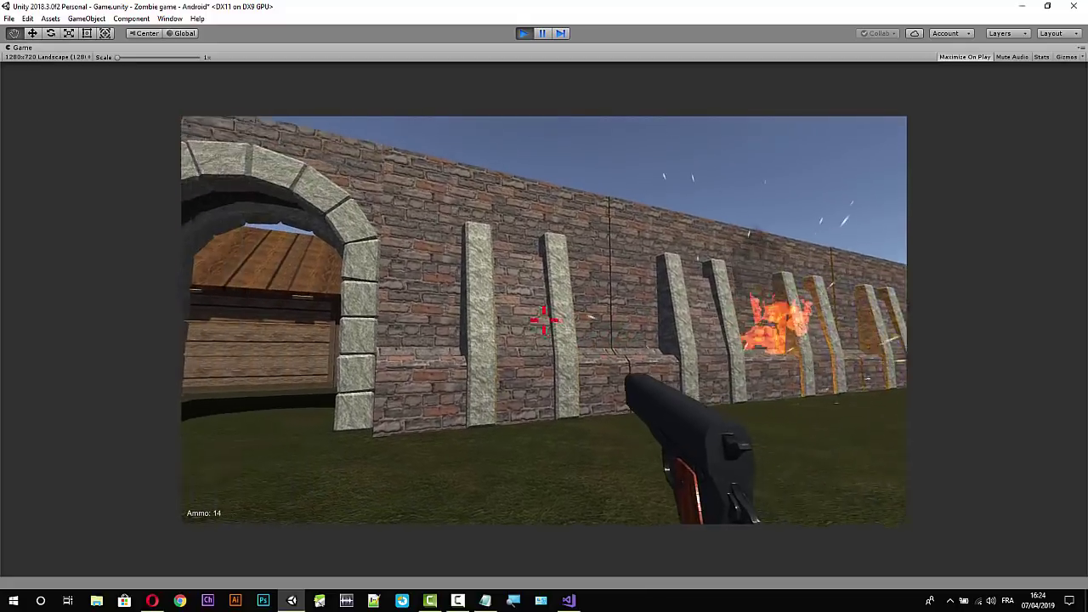
{"action": "left_click", "coordinate": [544, 321]}
{"action": "left_click", "coordinate": [544, 320]}
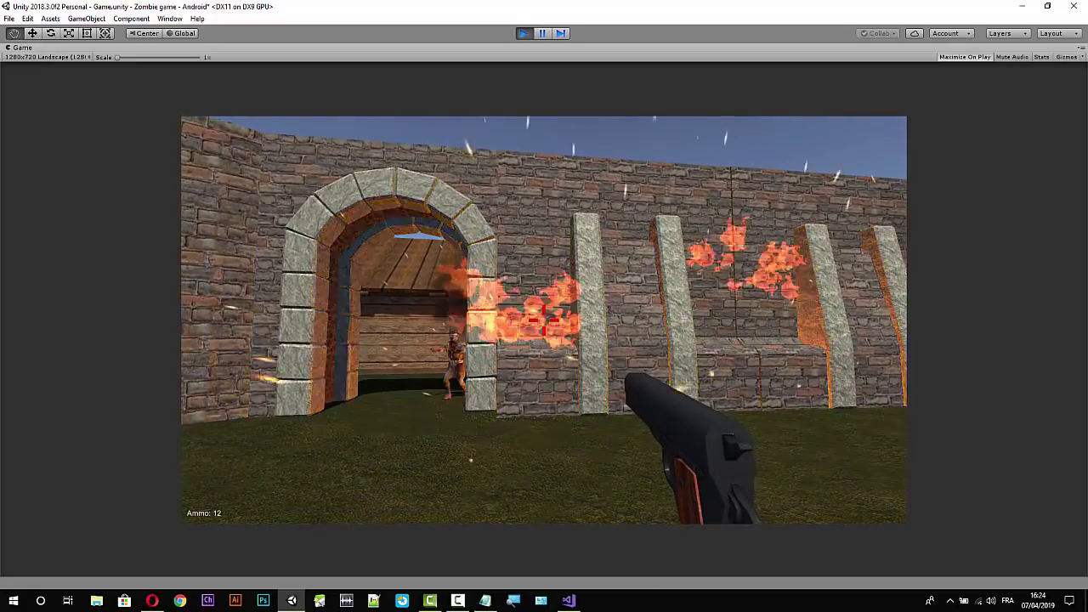
{"action": "left_click", "coordinate": [544, 320]}
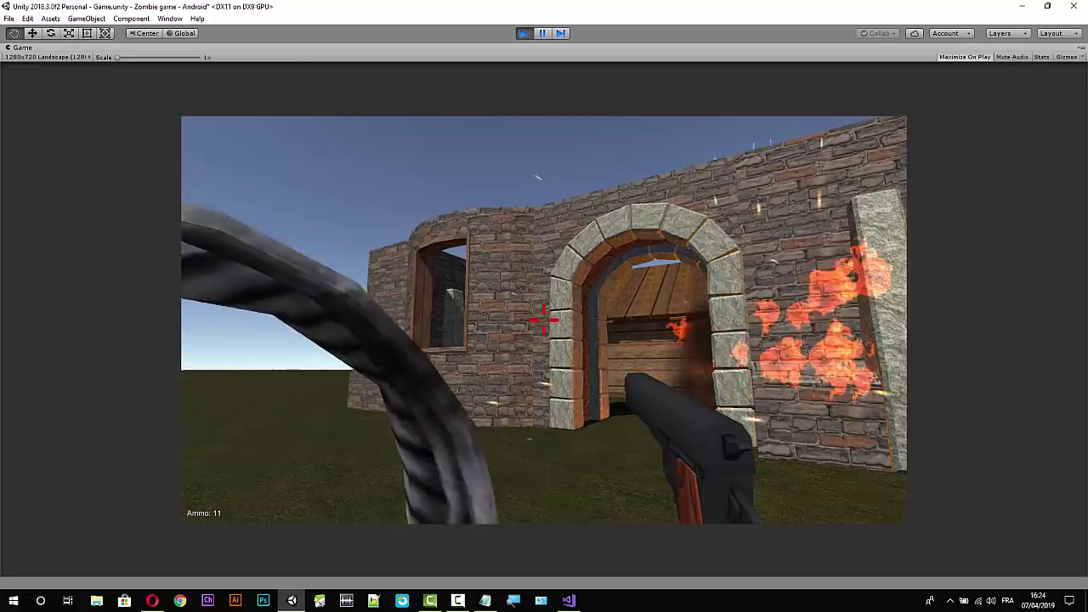
{"action": "left_click", "coordinate": [544, 321]}
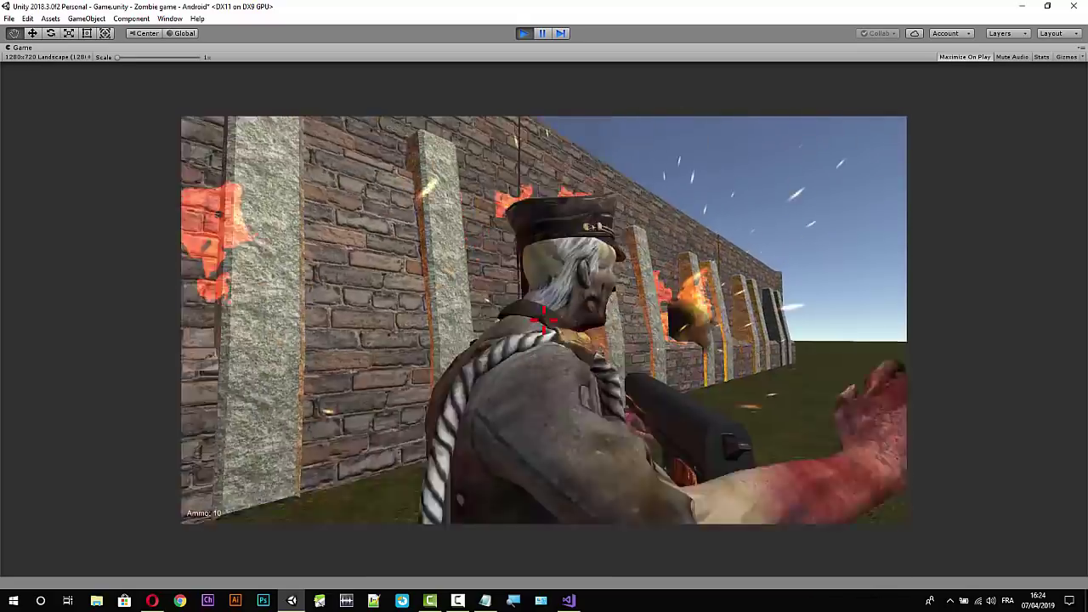
{"action": "left_click", "coordinate": [544, 319]}
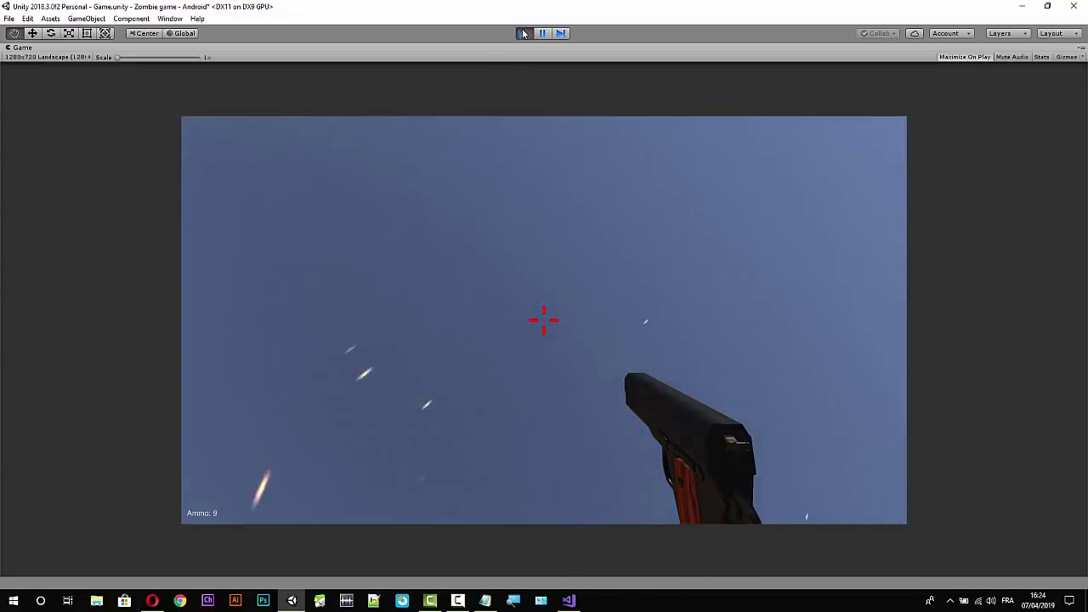
{"action": "key", "text": "ctrl+p"}
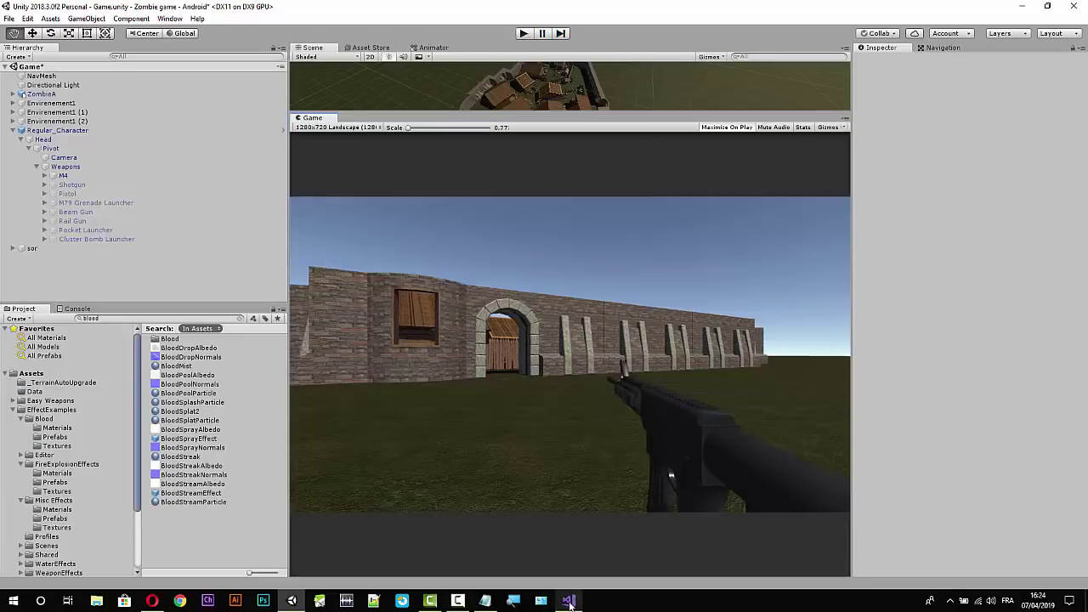
Inspect the SmallExplosionEffect prefab in FireExplosionEffects > Prefabs, then return to Visual Studio.
{"action": "mouse_move", "coordinate": [570, 602]}
{"action": "left_click", "coordinate": [65, 483]}
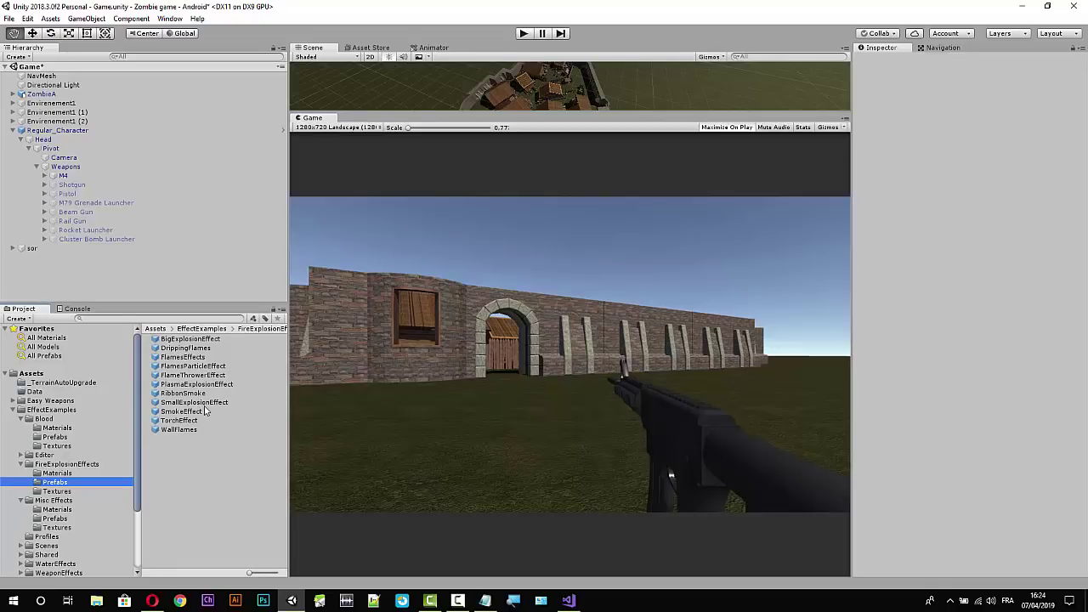
{"action": "left_click", "coordinate": [202, 404]}
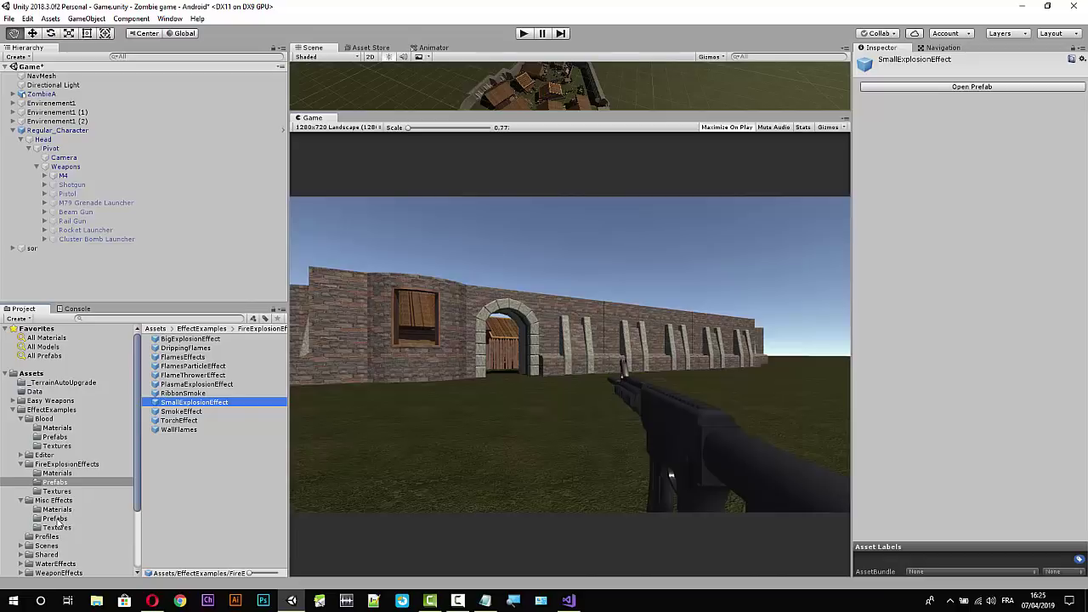
{"action": "left_click", "coordinate": [568, 600]}
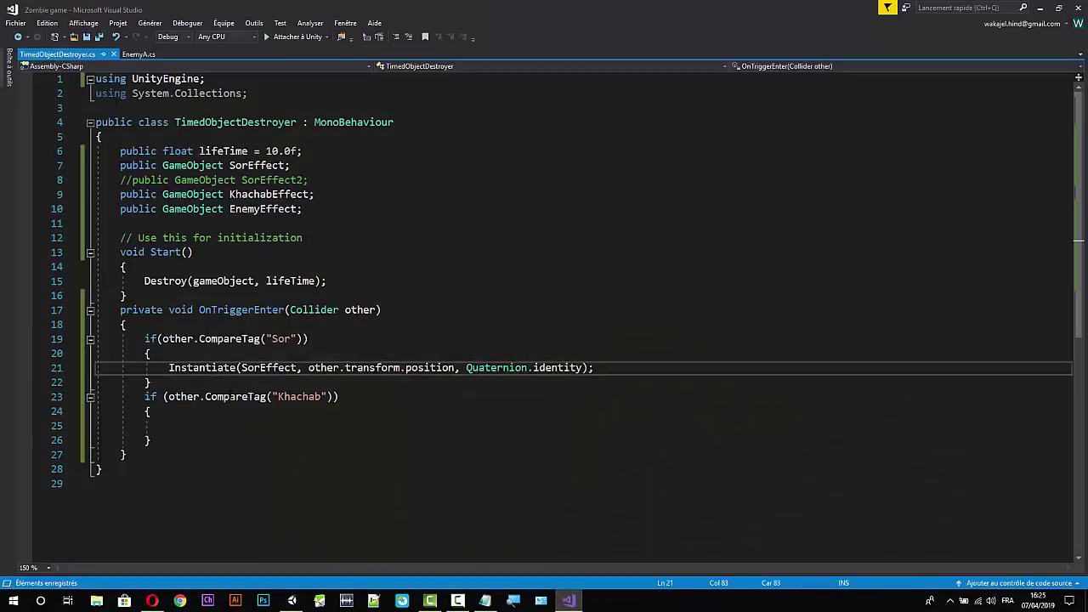
Copy line 21's Instantiate call into the Khachab if-block.
{"action": "left_click_drag", "start_coordinate": [593, 367], "coordinate": [151, 353]}
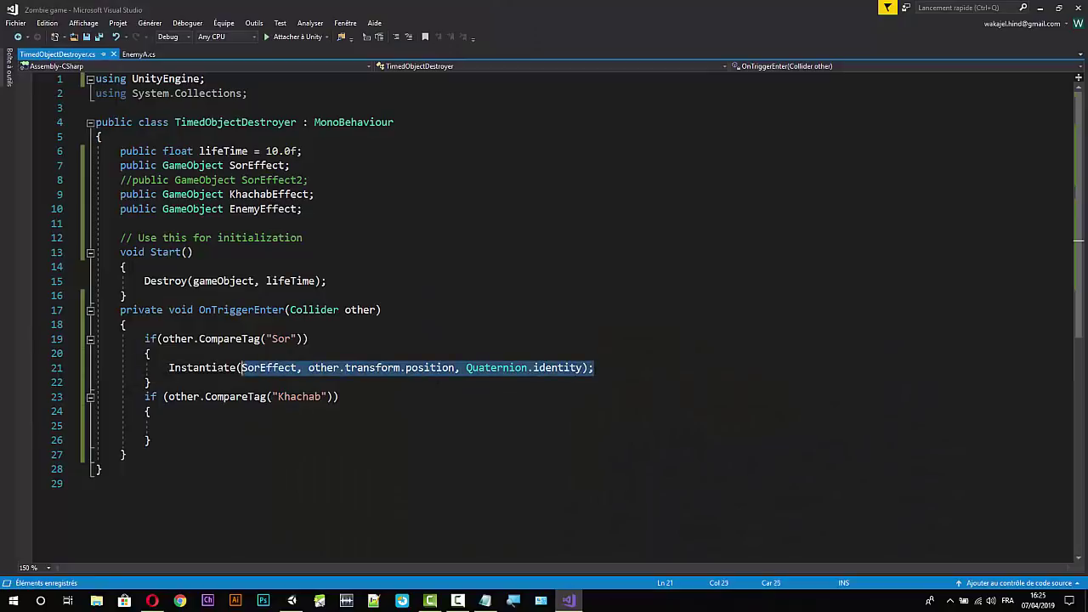
{"action": "key", "text": "ctrl+c"}
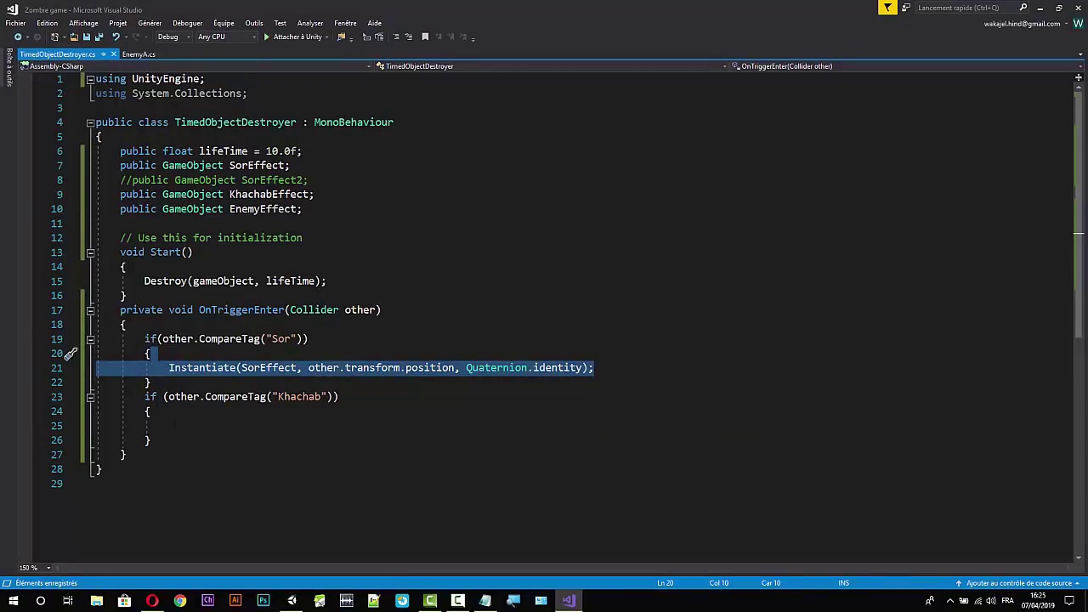
{"action": "left_click", "coordinate": [213, 425]}
{"action": "key", "text": "ctrl+v"}
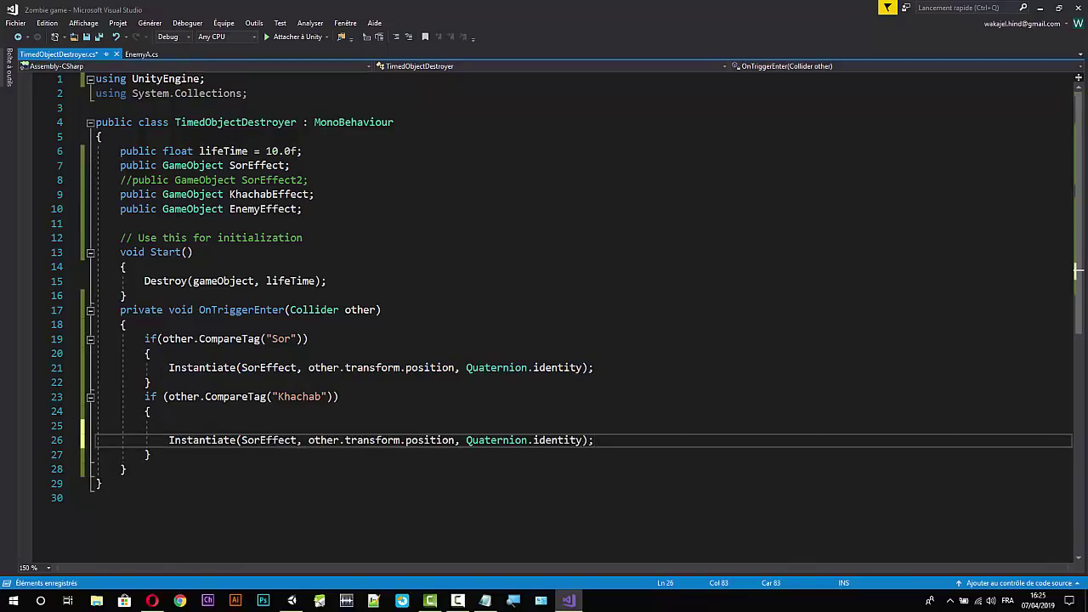
Change the pasted call to spawn KhachabEffect and save the script.
{"action": "left_click", "coordinate": [284, 194]}
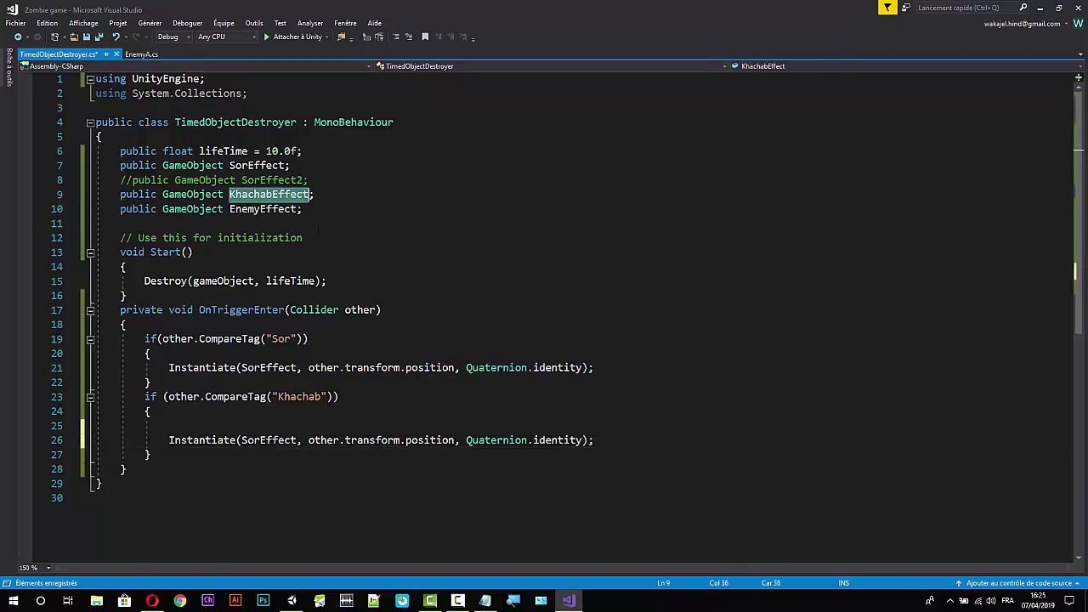
{"action": "double_click", "coordinate": [270, 439]}
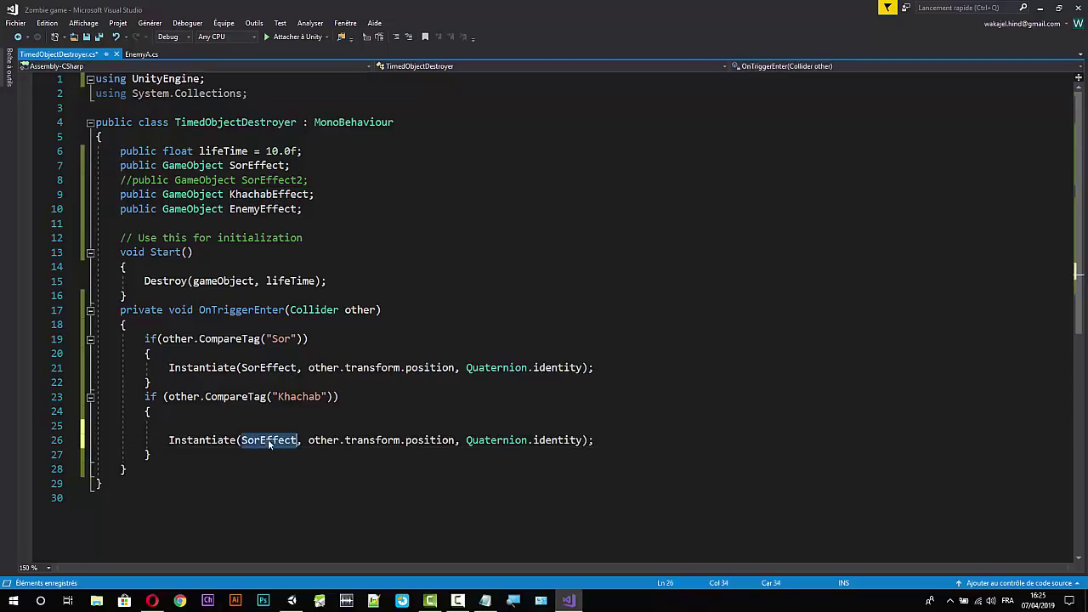
{"action": "key", "text": "ctrl+v"}
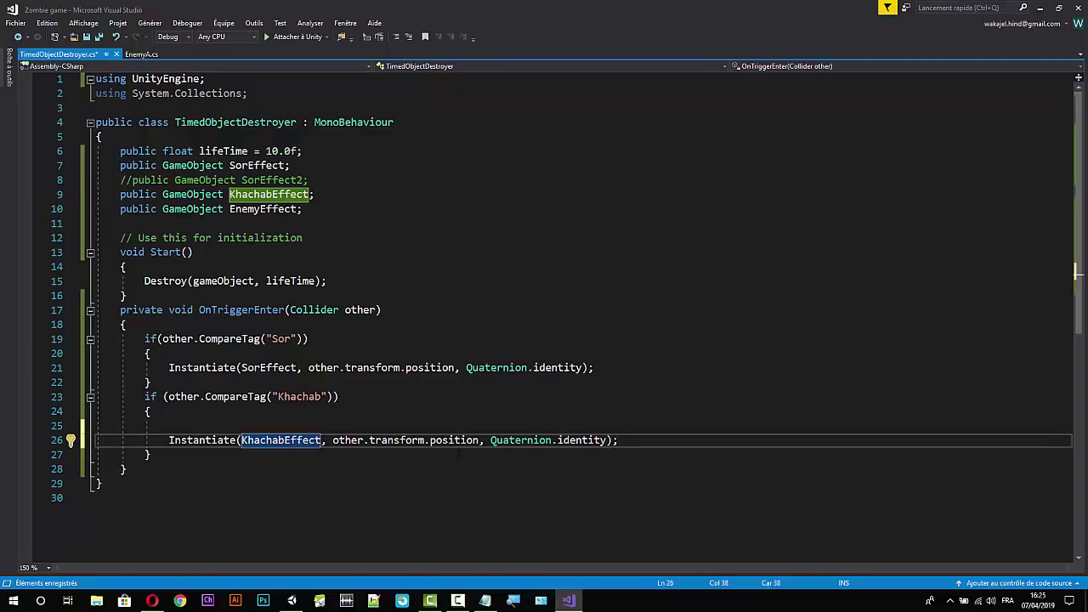
{"action": "key", "text": "ctrl+s"}
{"action": "left_click", "coordinate": [1040, 8]}
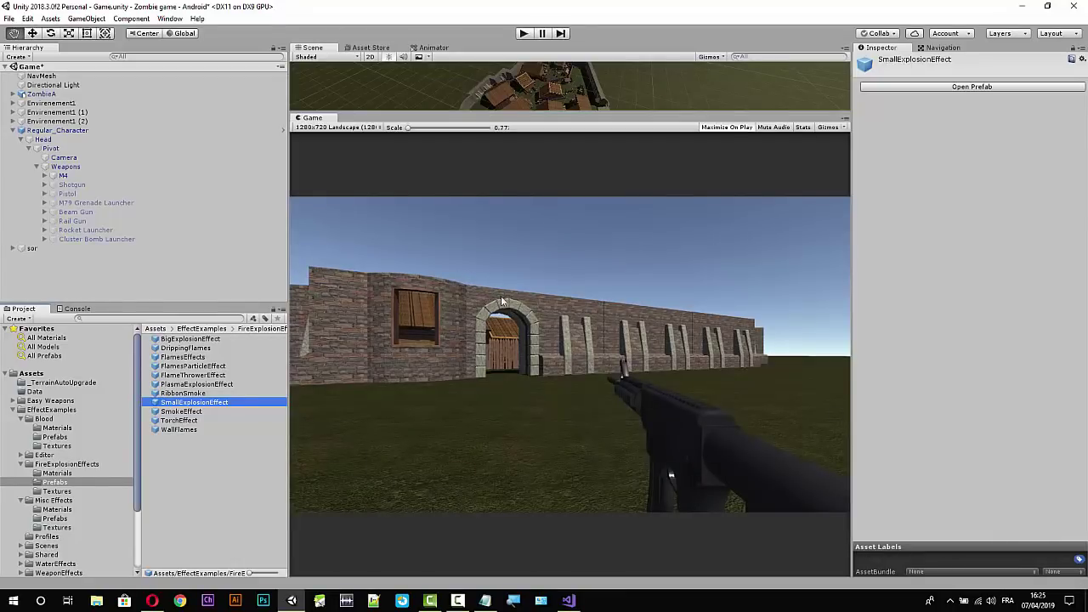
Start play mode, walk through the archway, and shoot the attacking zombie.
{"action": "left_click", "coordinate": [523, 34]}
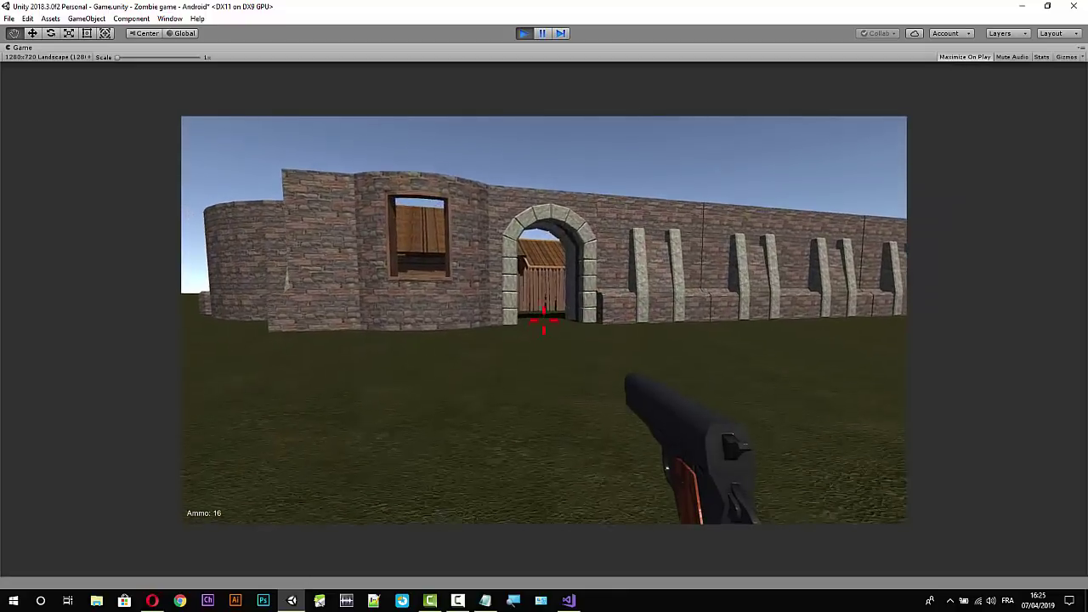
{"action": "key", "text": "w"}
{"action": "left_click", "coordinate": [544, 321]}
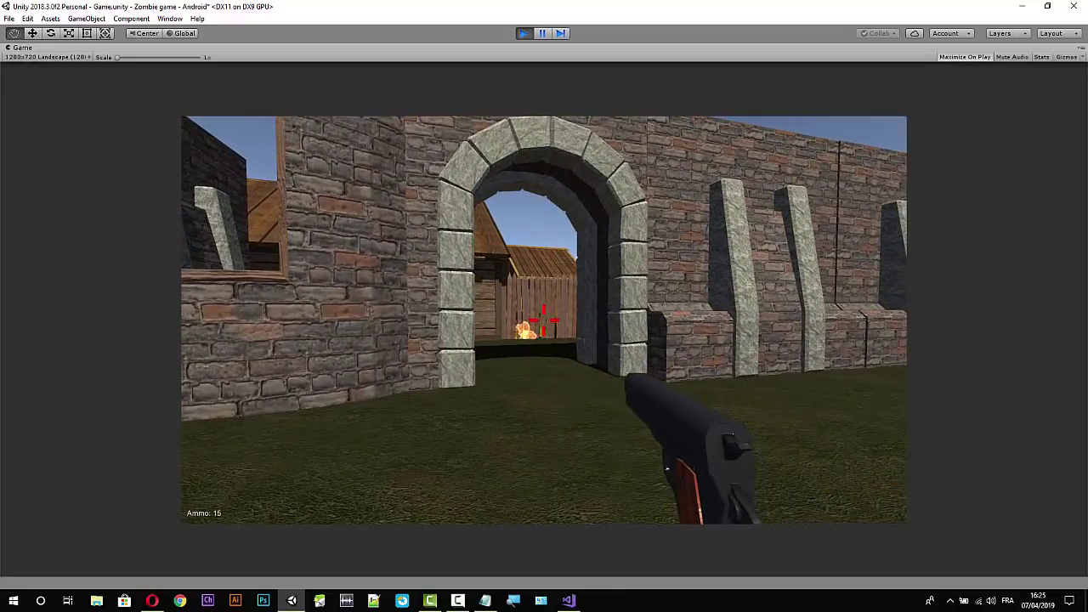
{"action": "key", "text": "w"}
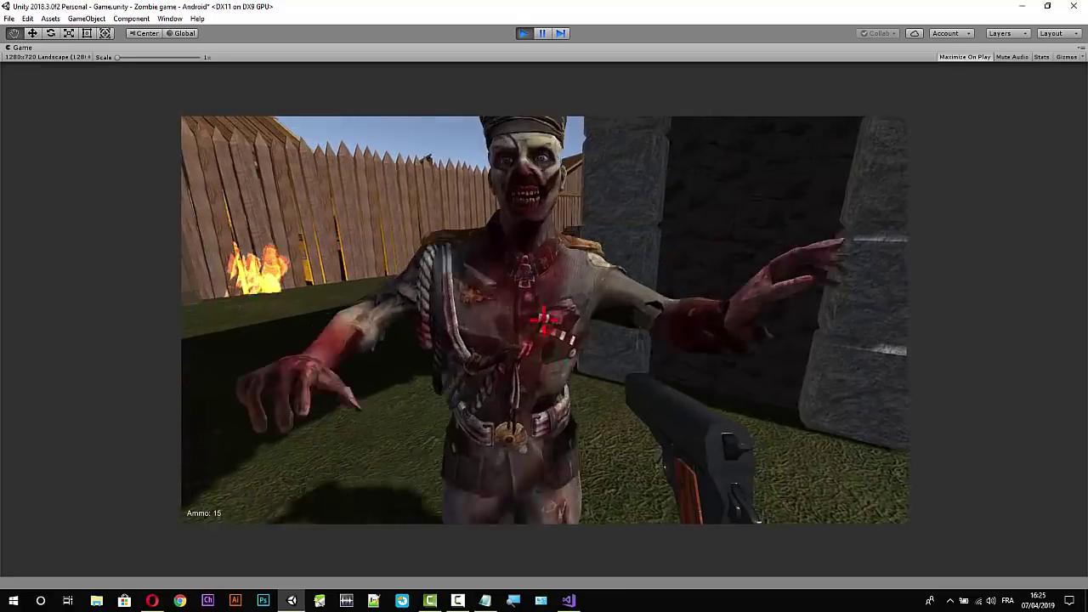
{"action": "left_click", "coordinate": [544, 321]}
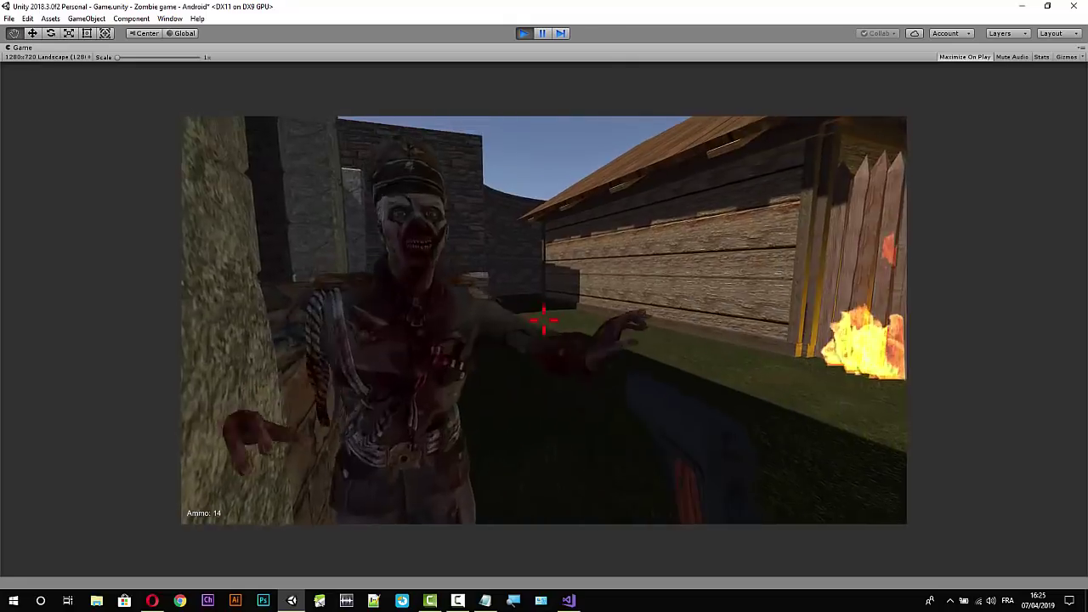
{"action": "left_click", "coordinate": [544, 321]}
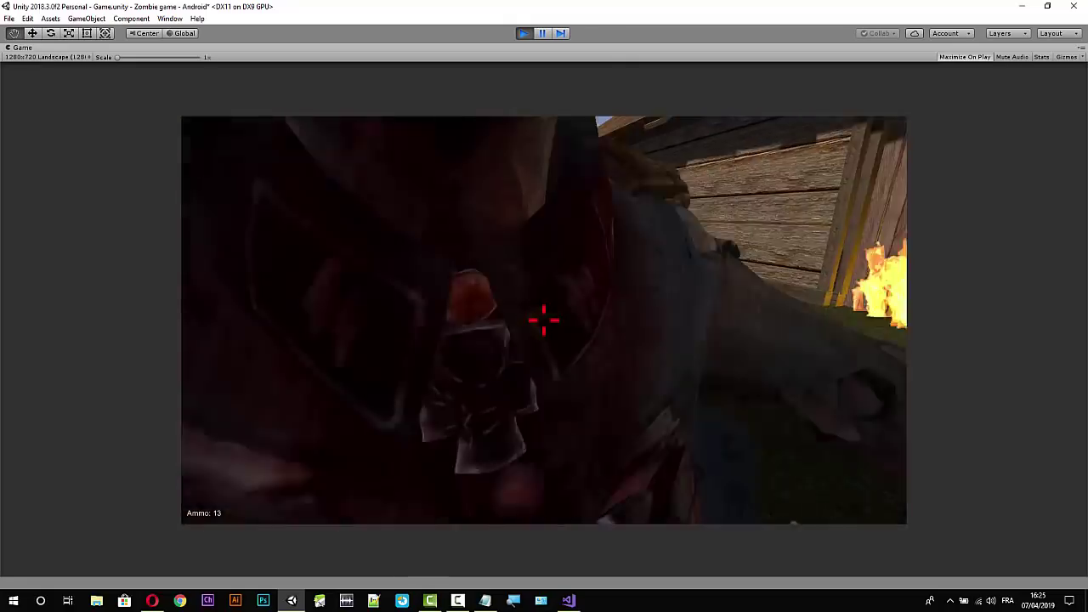
{"action": "left_click", "coordinate": [544, 321]}
{"action": "left_click", "coordinate": [544, 322]}
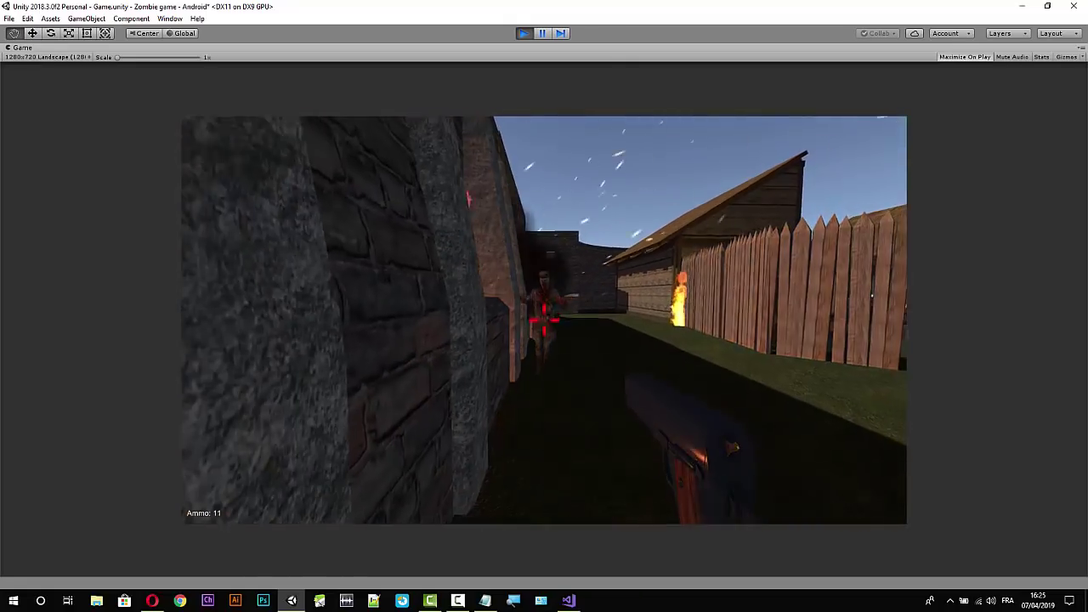
Fire the pistol and rifle at the wooden fence, walk onto the grass field, and stop playing.
{"action": "left_click", "coordinate": [544, 321]}
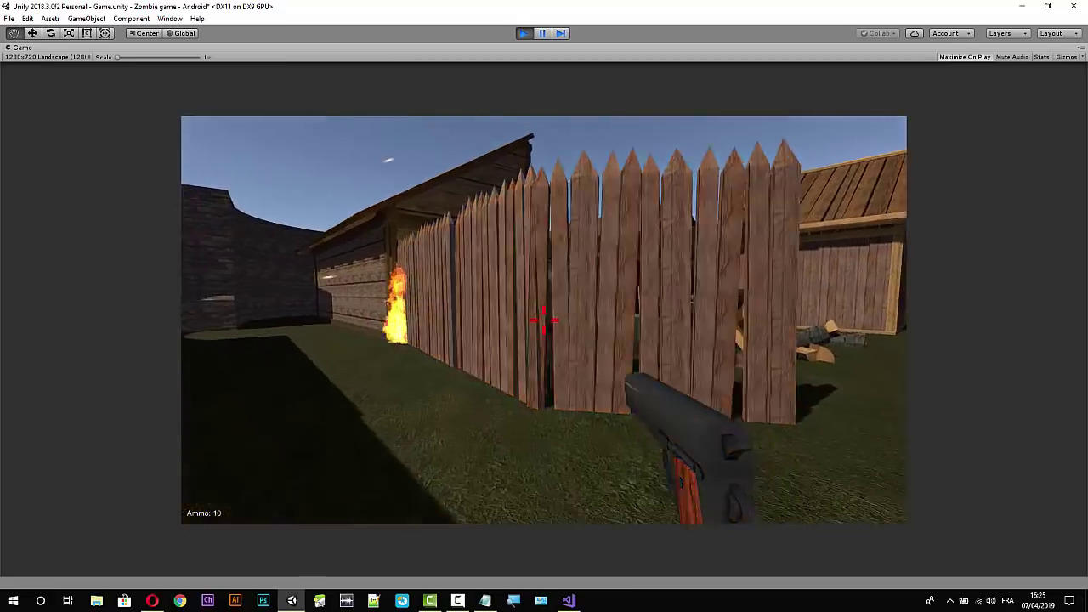
{"action": "left_click", "coordinate": [544, 321]}
{"action": "left_click", "coordinate": [545, 322]}
{"action": "left_click", "coordinate": [544, 321]}
{"action": "left_click", "coordinate": [544, 321]}
{"action": "left_click", "coordinate": [544, 322]}
{"action": "left_click", "coordinate": [544, 321]}
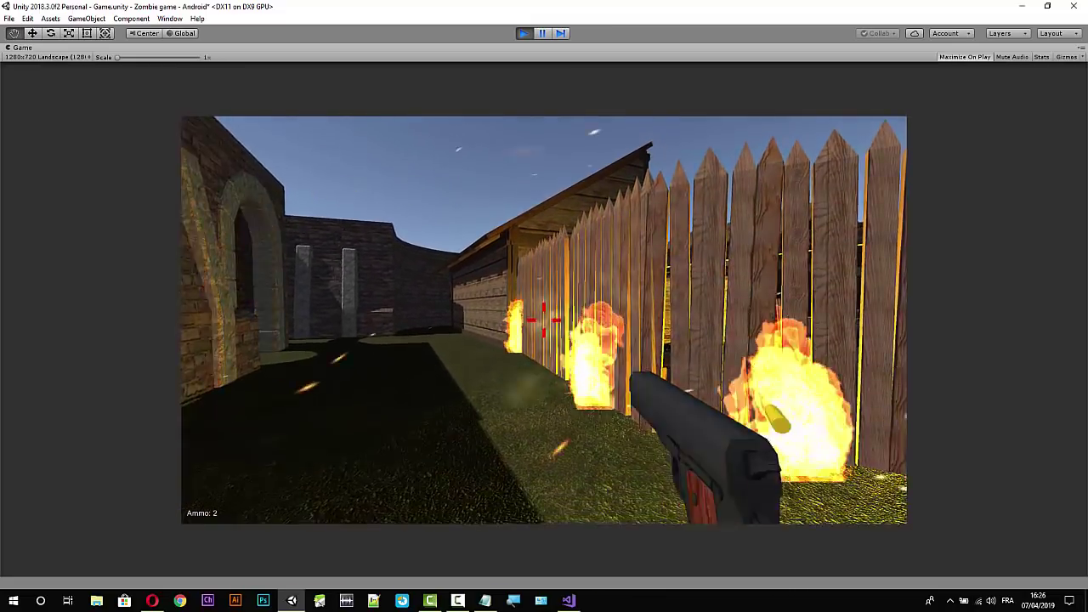
{"action": "key", "text": "2"}
{"action": "left_click", "coordinate": [544, 321]}
{"action": "left_click", "coordinate": [544, 321]}
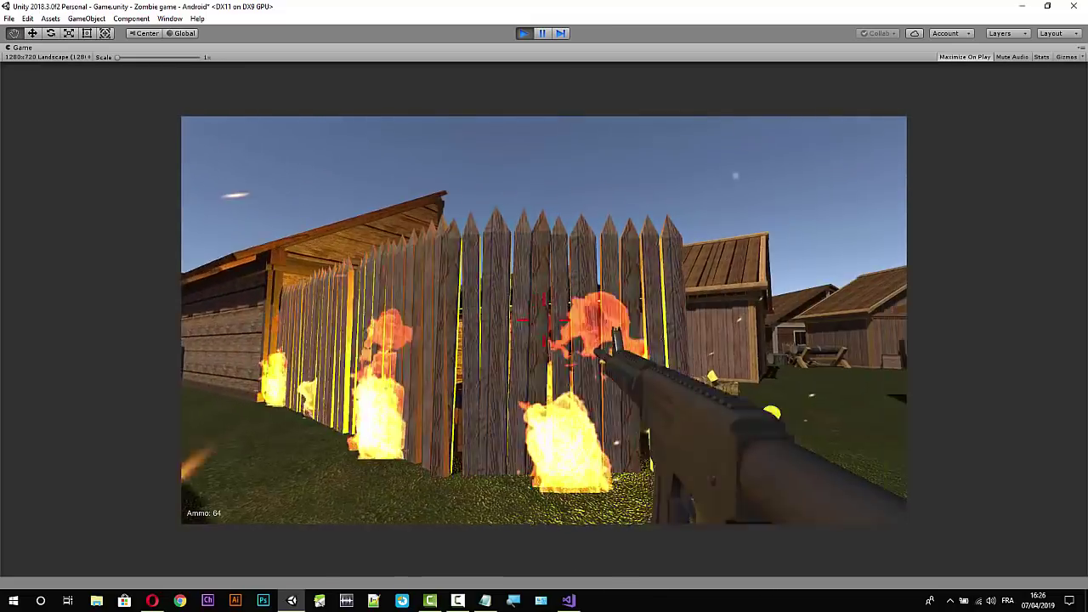
{"action": "left_click", "coordinate": [544, 322]}
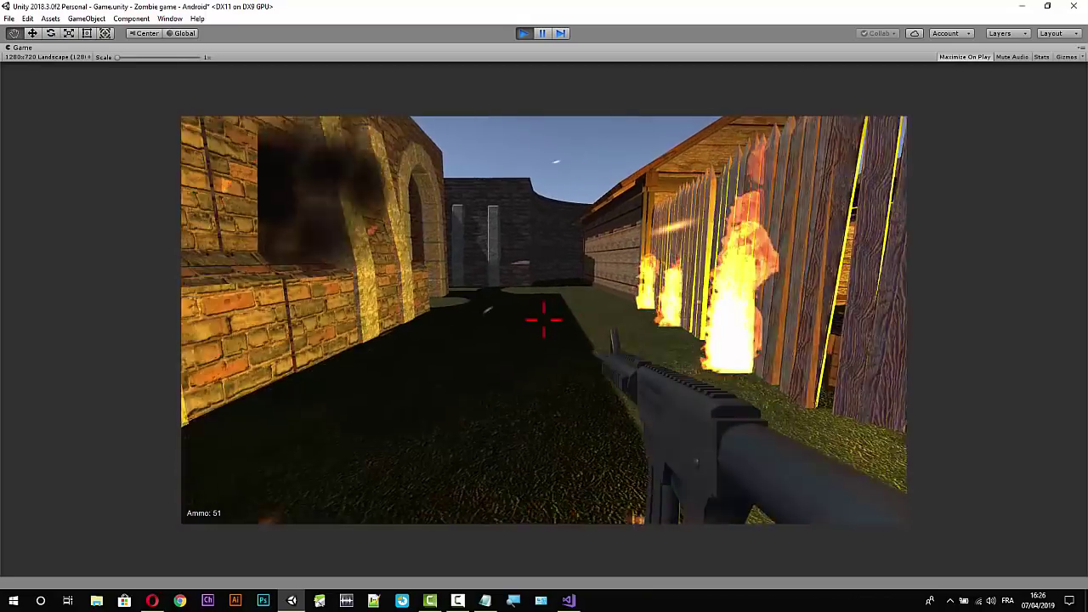
{"action": "key", "text": "w"}
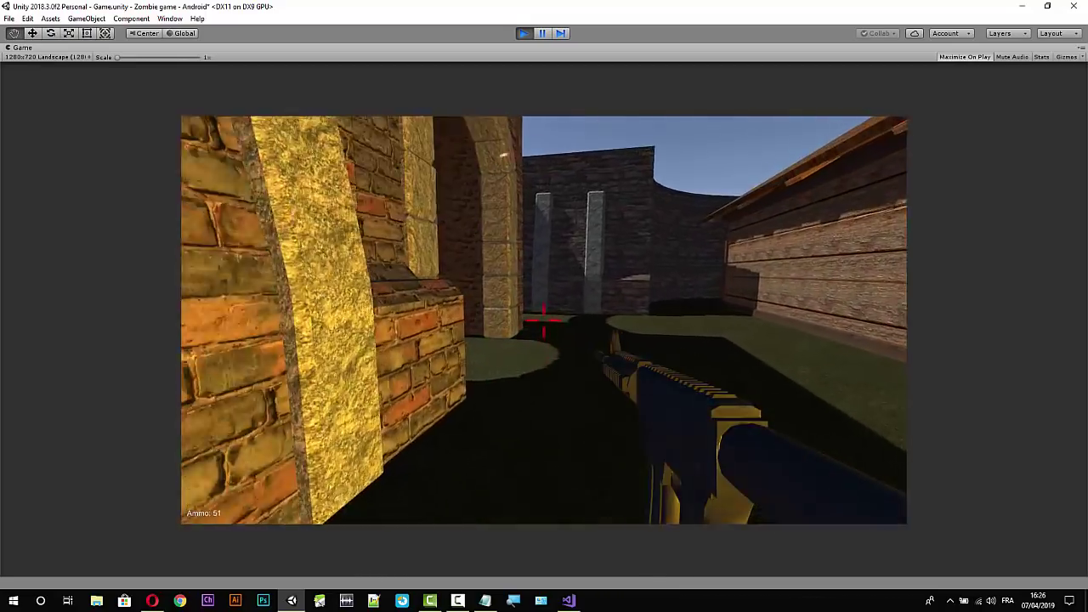
{"action": "key", "text": "w"}
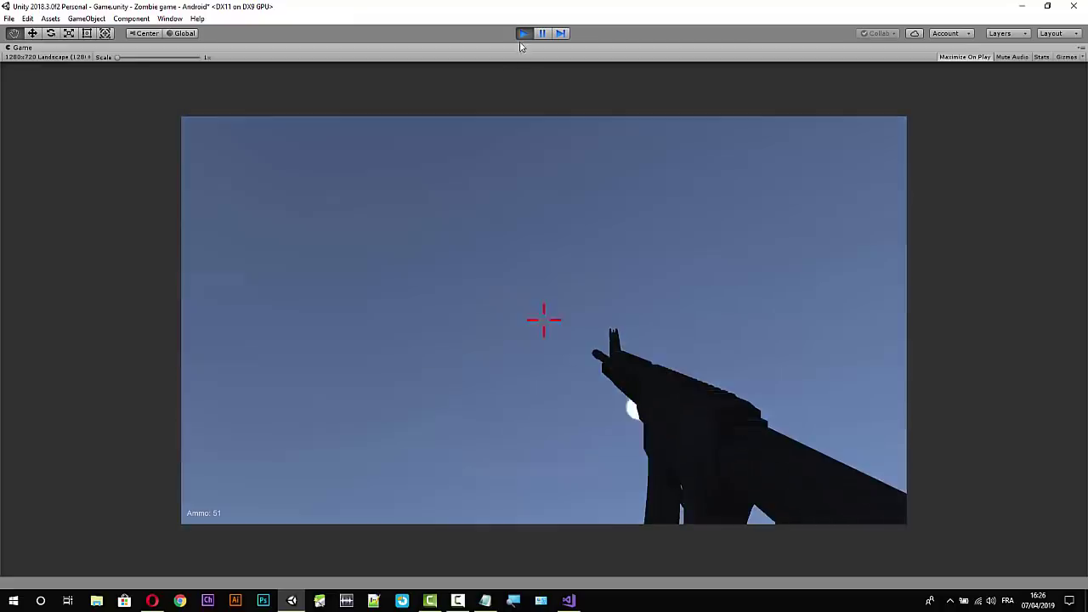
{"action": "left_click", "coordinate": [522, 33]}
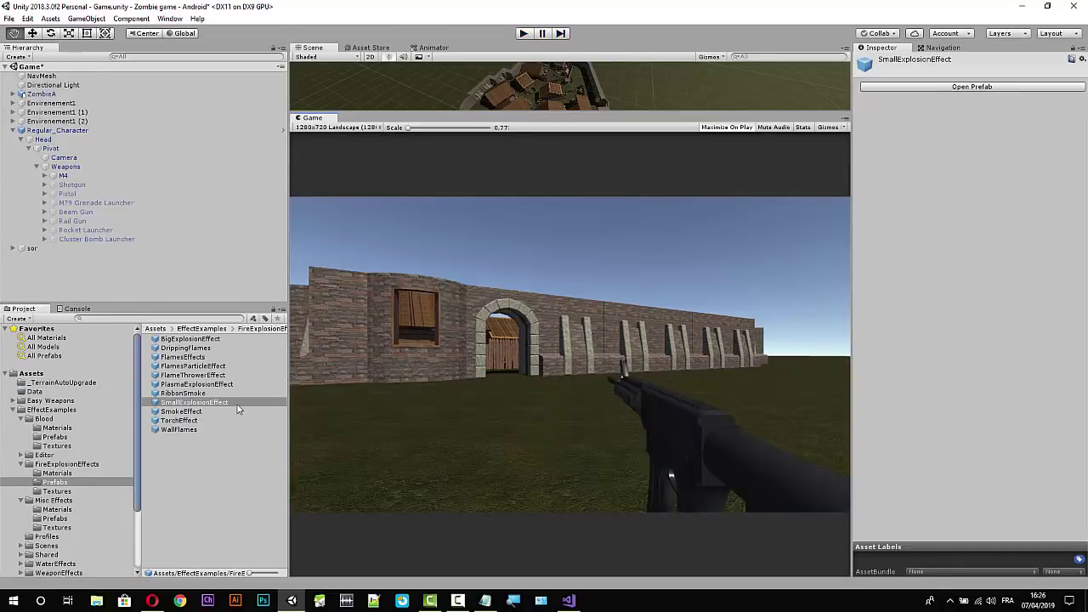
Inspect the TorchEffect prefab's children, then open WallFlames in prefab mode and orbit closer.
{"action": "double_click", "coordinate": [183, 421]}
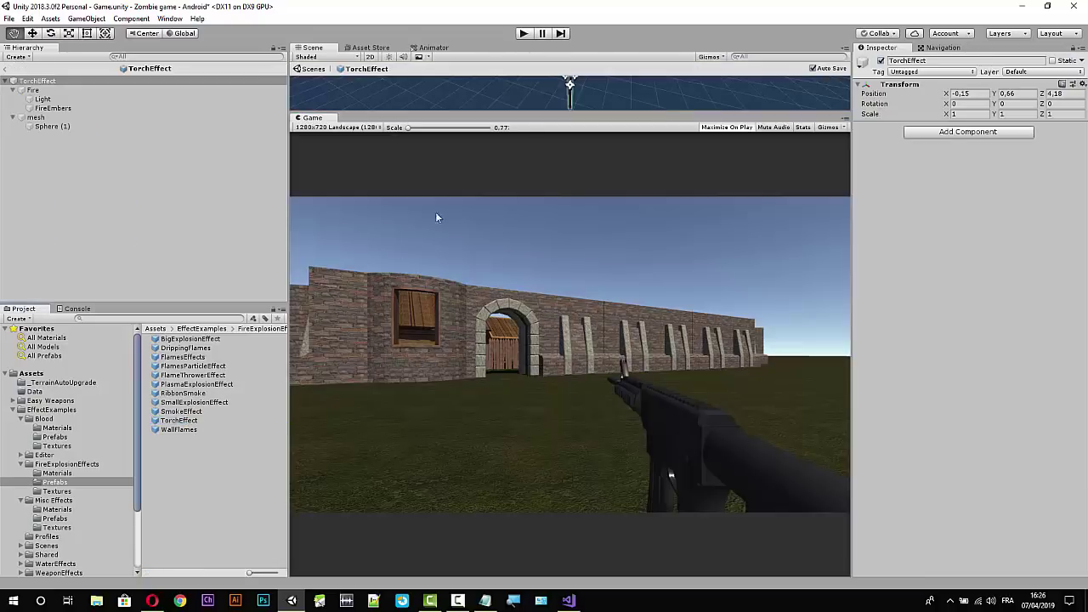
{"action": "left_click_drag", "start_coordinate": [535, 113], "coordinate": [584, 504]}
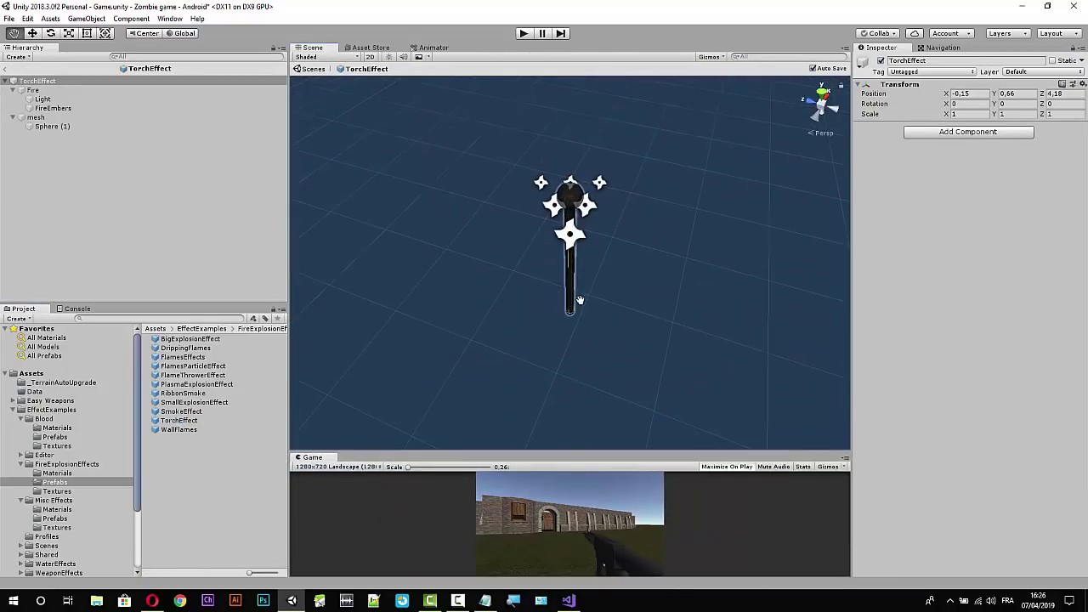
{"action": "left_click", "coordinate": [54, 92]}
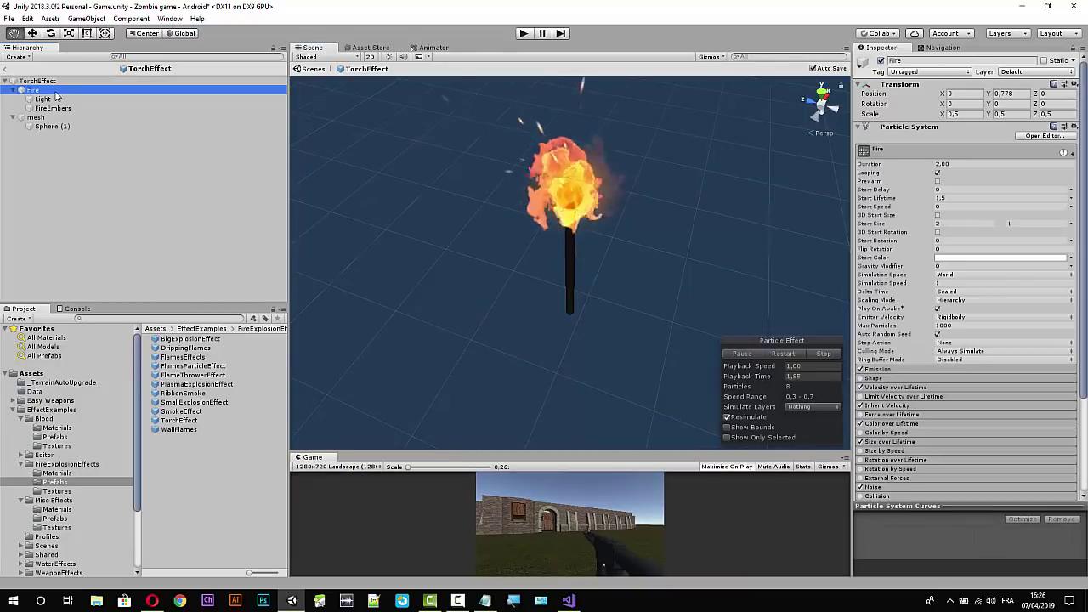
{"action": "left_click", "coordinate": [57, 100]}
{"action": "left_click", "coordinate": [59, 108]}
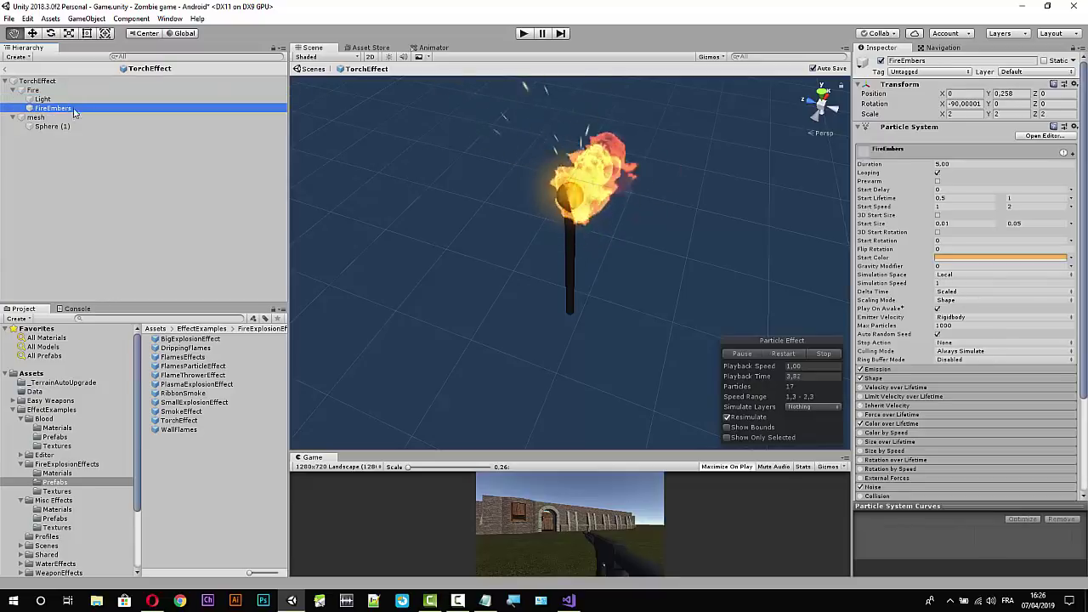
{"action": "left_click", "coordinate": [60, 117]}
{"action": "left_click", "coordinate": [71, 126]}
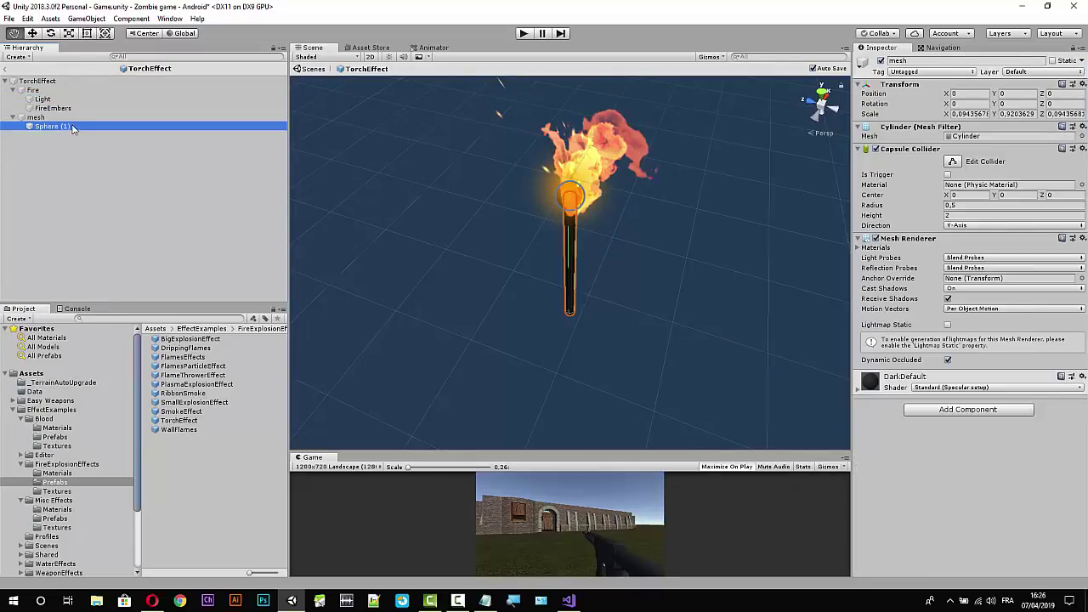
{"action": "double_click", "coordinate": [179, 430]}
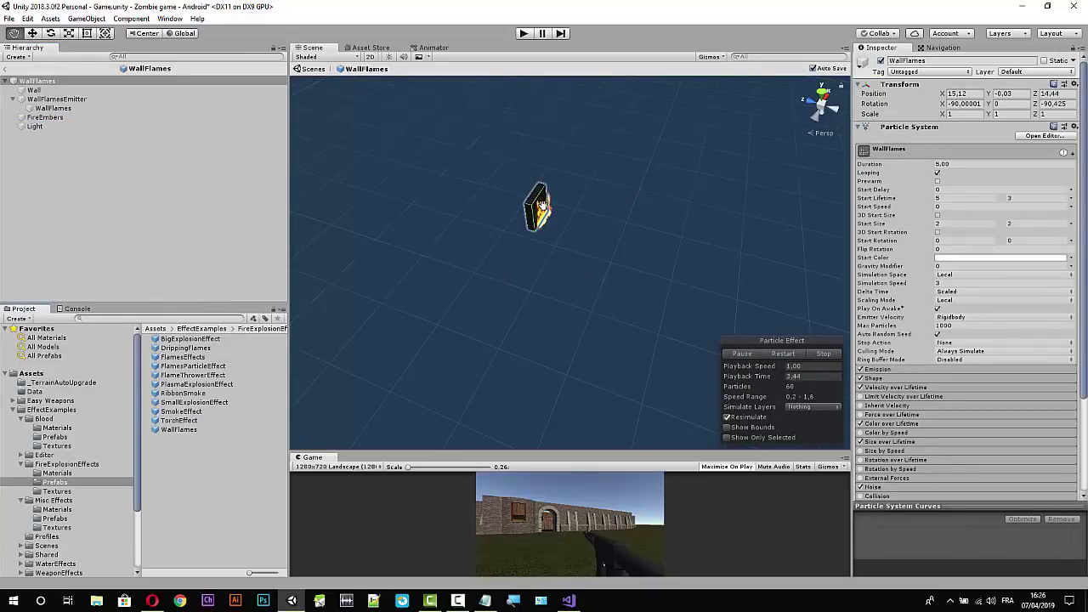
{"action": "mouse_move", "coordinate": [541, 205]}
{"action": "left_mouse_down", "text": "alt"}
{"action": "mouse_move", "coordinate": [601, 245]}
{"action": "mouse_move", "coordinate": [516, 239]}
{"action": "mouse_move", "coordinate": [607, 315]}
{"action": "mouse_move", "coordinate": [534, 261]}
{"action": "mouse_move", "coordinate": [449, 227]}
{"action": "mouse_move", "coordinate": [417, 186]}
{"action": "mouse_move", "coordinate": [419, 167]}
{"action": "left_mouse_up", "text": "alt"}
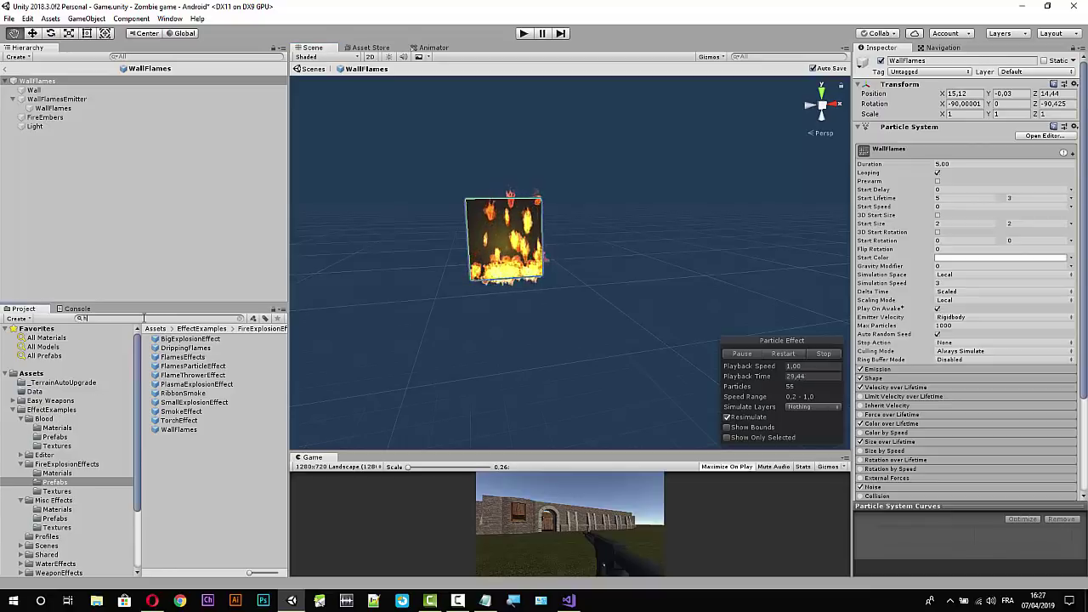
Search for Hit_Smoke_Effect and open it in prefab mode.
{"action": "type", "text": "it"}
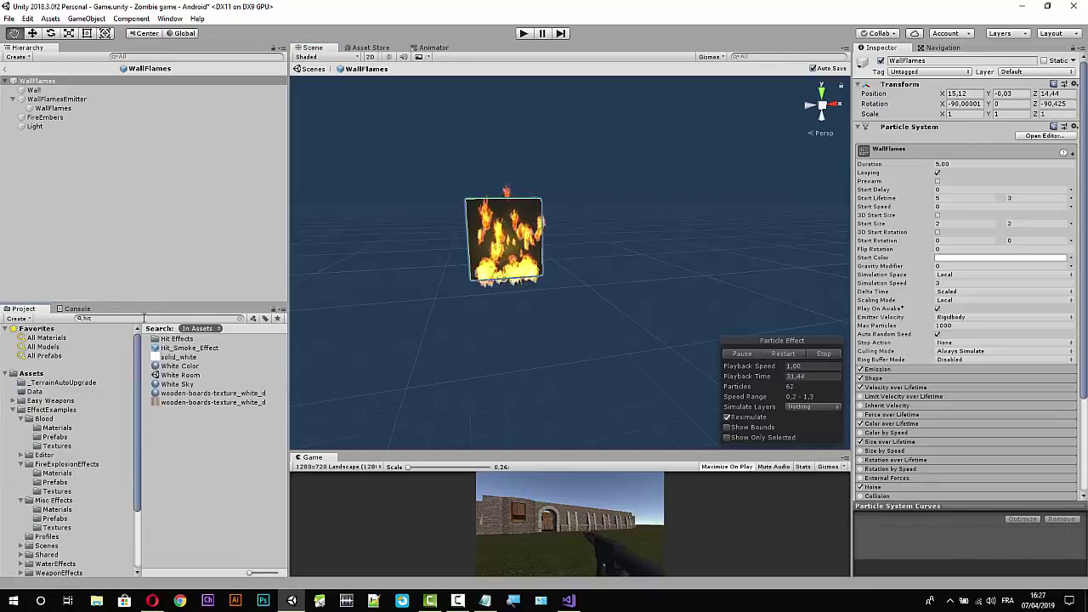
{"action": "left_click", "coordinate": [201, 348]}
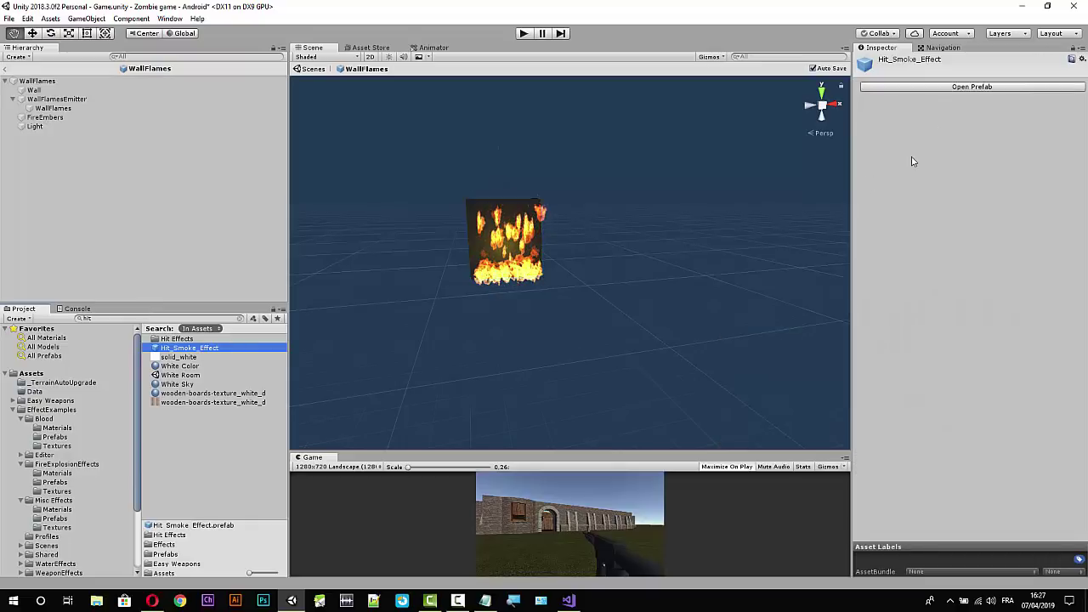
{"action": "left_click", "coordinate": [940, 87]}
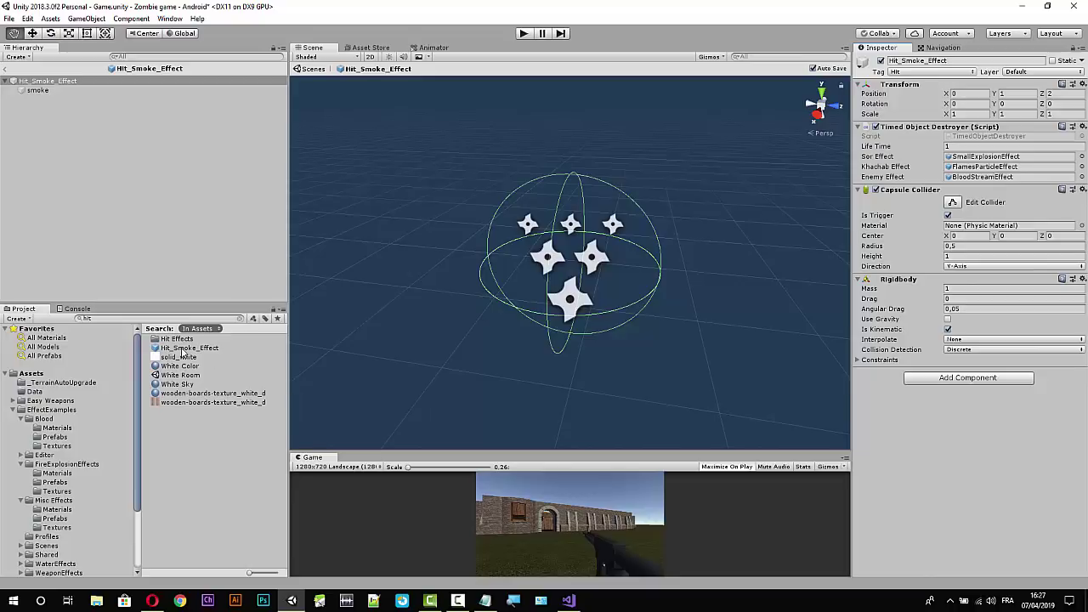
Search for WallFlames and assign it to the Khachab Effect field.
{"action": "left_click", "coordinate": [132, 319]}
{"action": "type", "text": "ll"}
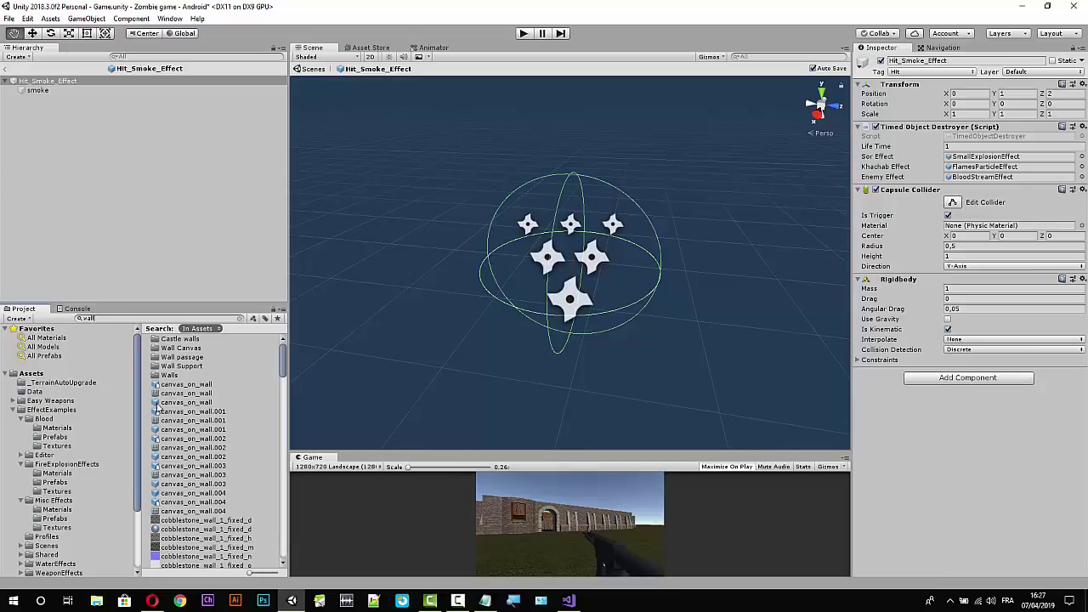
{"action": "scroll", "coordinate": [178, 421], "scroll_direction": "down", "scroll_amount": 5}
{"action": "scroll", "coordinate": [219, 416], "scroll_direction": "down", "scroll_amount": 4}
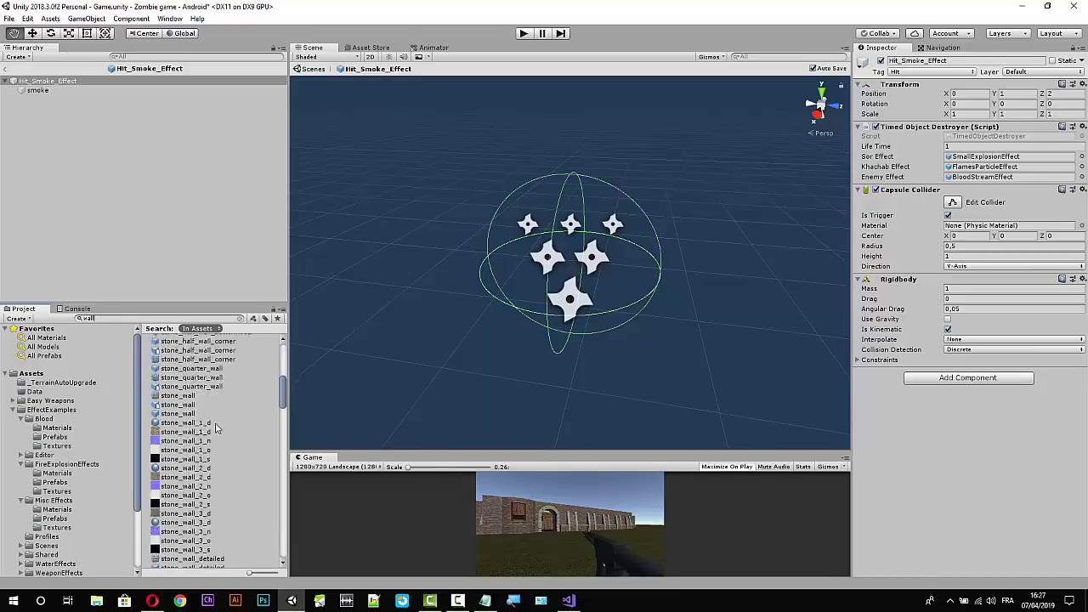
{"action": "scroll", "coordinate": [204, 415], "scroll_direction": "down", "scroll_amount": 6}
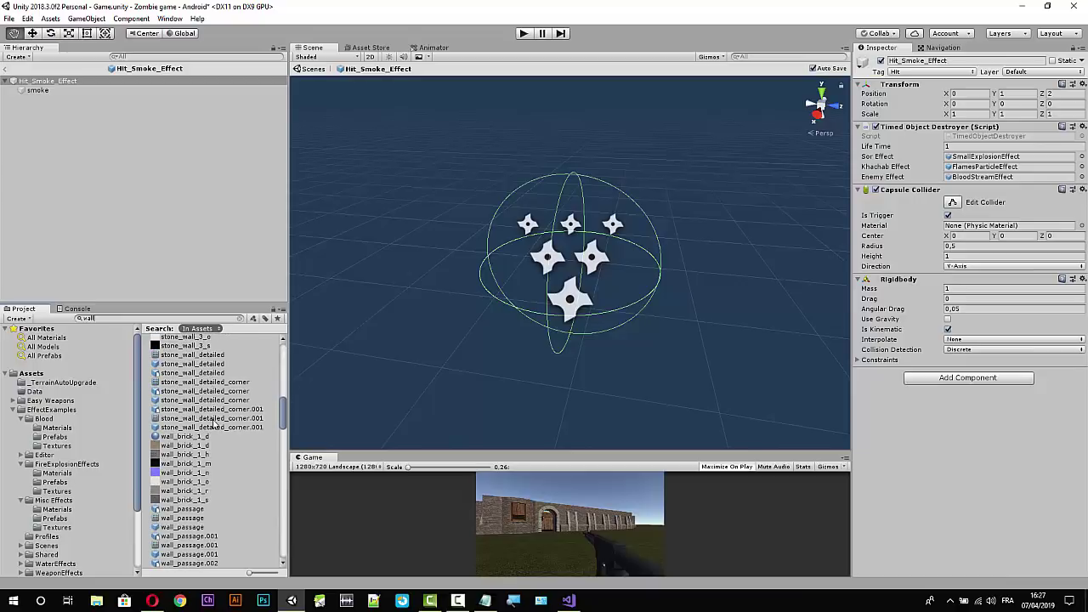
{"action": "scroll", "coordinate": [221, 425], "scroll_direction": "down", "scroll_amount": 5}
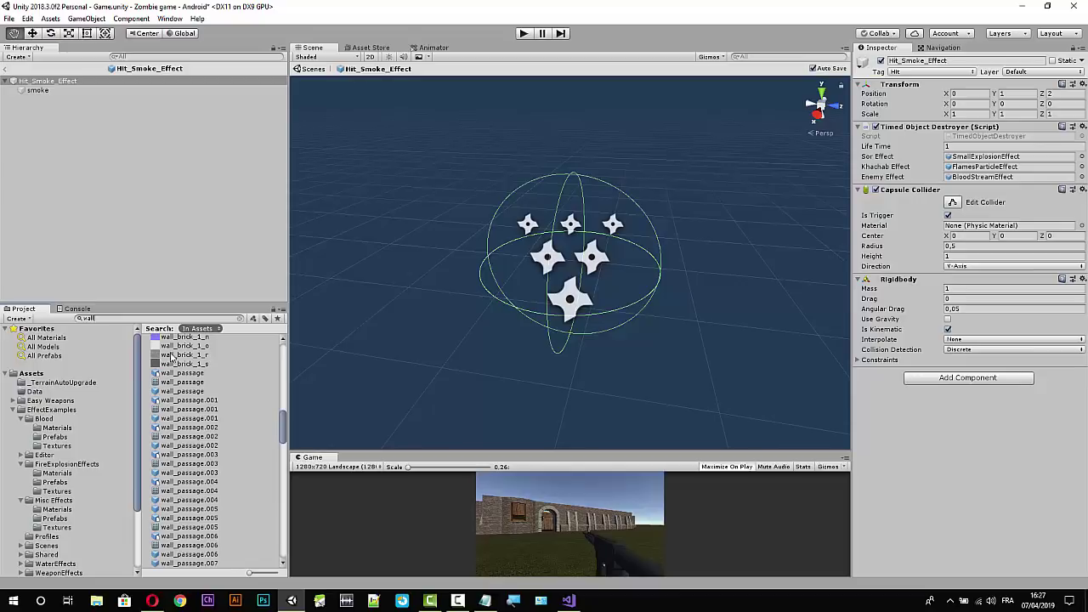
{"action": "type", "text": "F"}
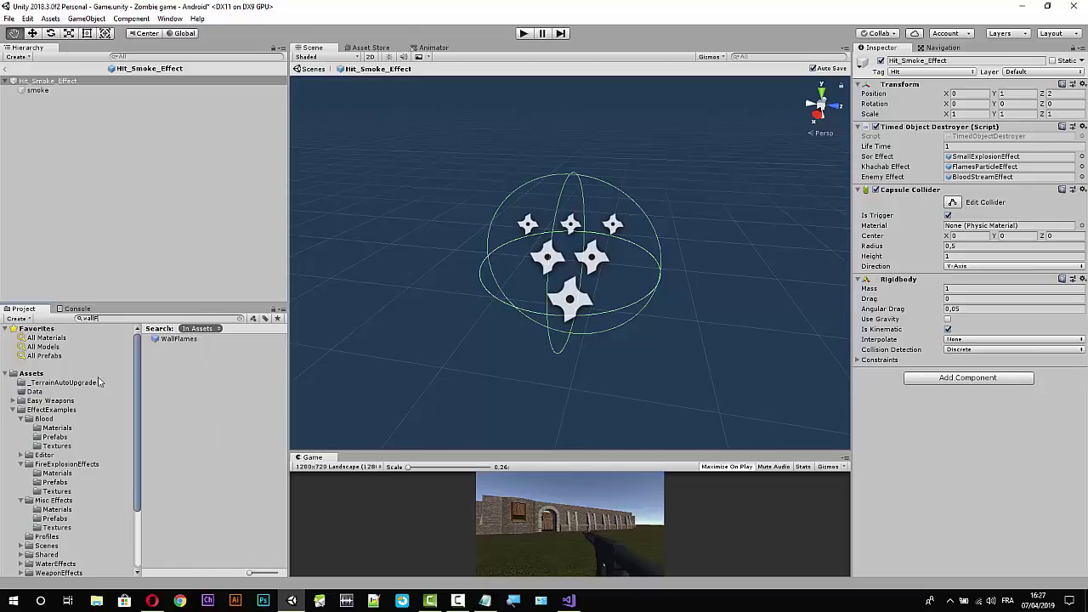
{"action": "left_click_drag", "start_coordinate": [214, 340], "coordinate": [974, 187]}
{"action": "left_click_drag", "start_coordinate": [974, 187], "coordinate": [974, 166]}
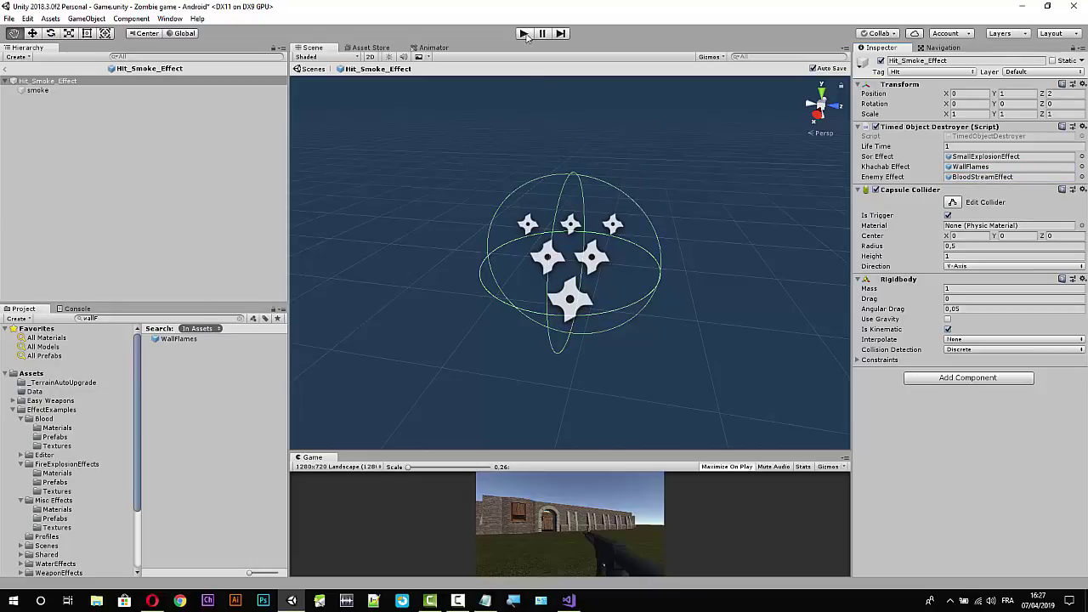
Paste a duplicate of the Khachab tag-check block right below the original.
{"action": "mouse_move", "coordinate": [570, 601]}
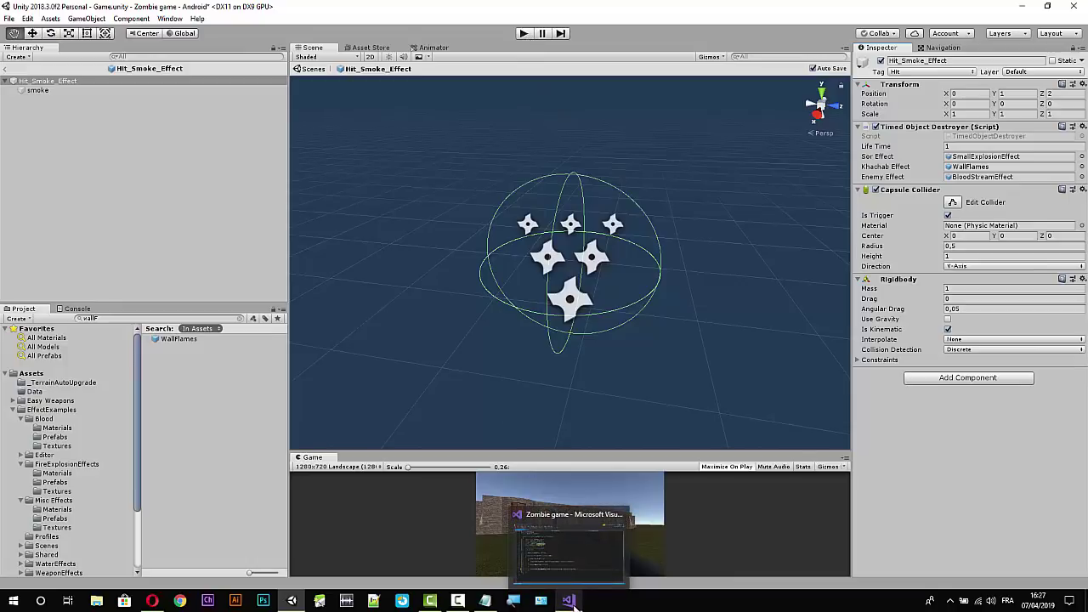
{"action": "left_click", "coordinate": [570, 601]}
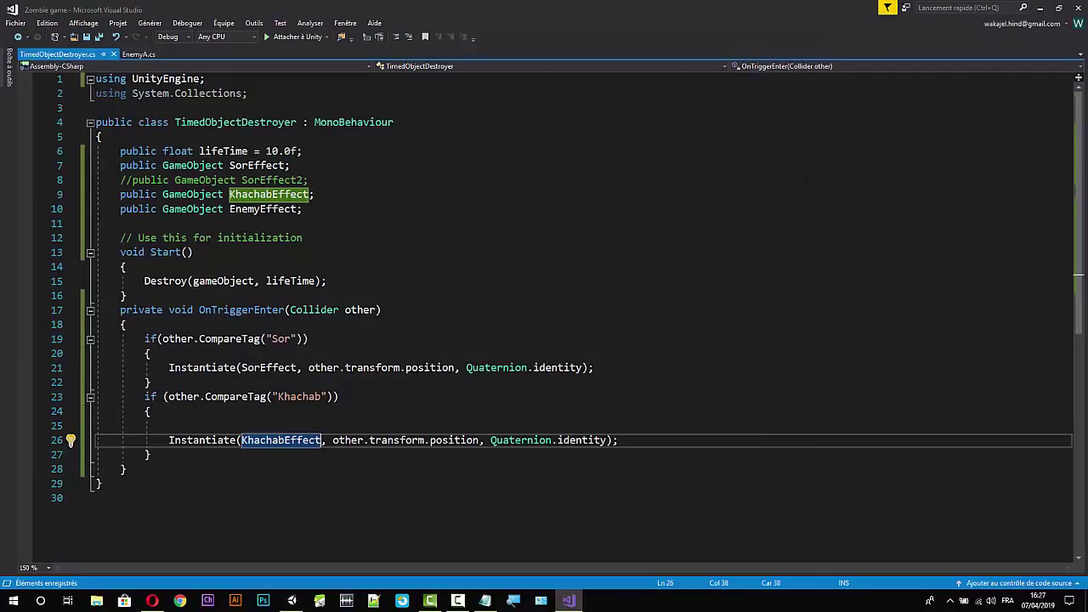
{"action": "scroll", "coordinate": [348, 323], "scroll_direction": "down", "scroll_amount": 1}
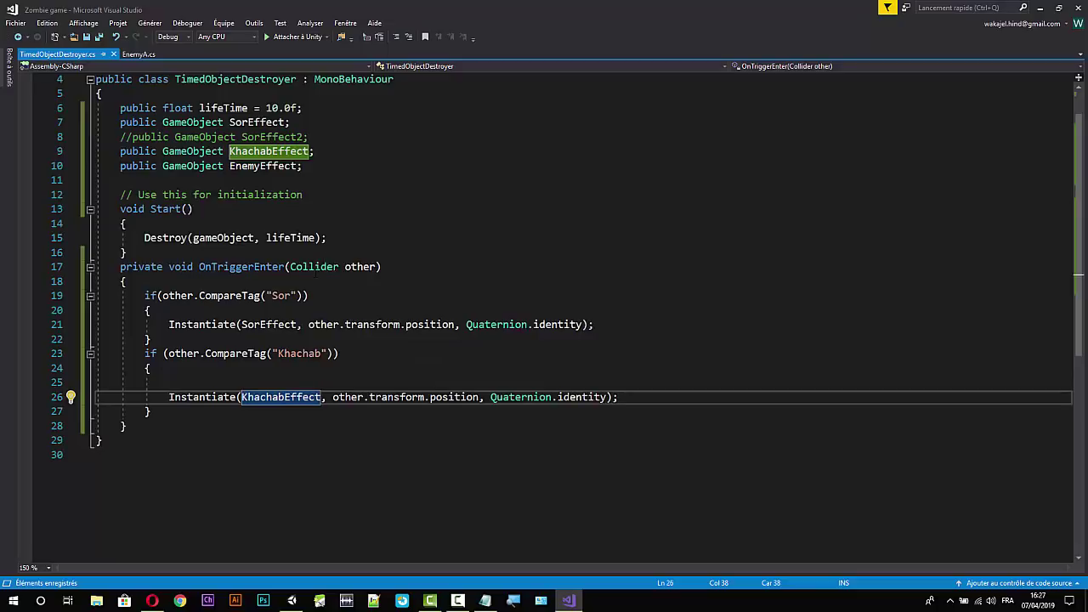
{"action": "left_click", "coordinate": [298, 165]}
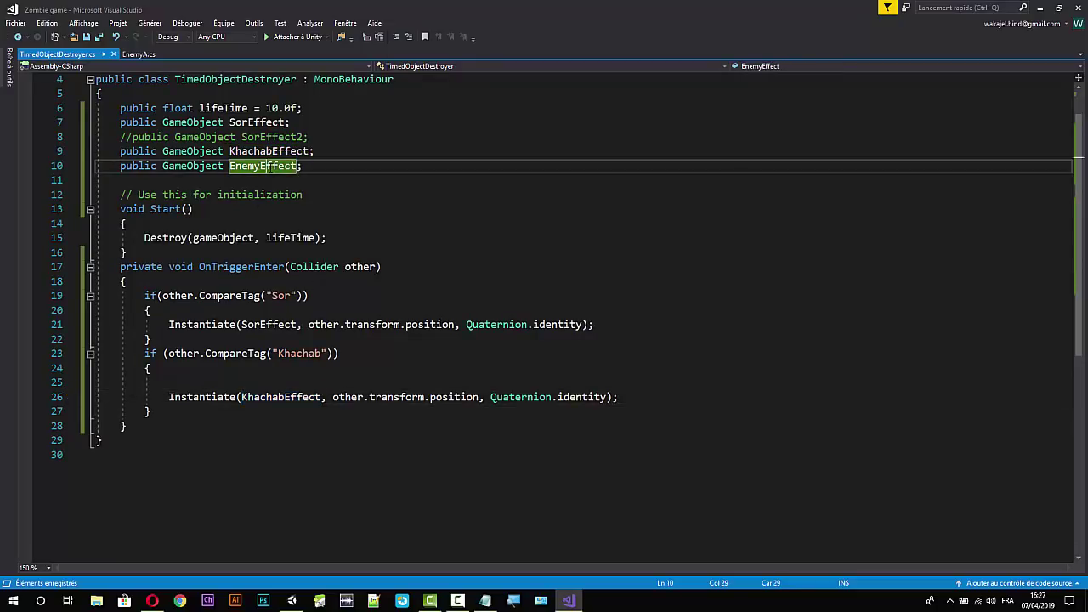
{"action": "left_click_drag", "start_coordinate": [152, 411], "coordinate": [120, 353]}
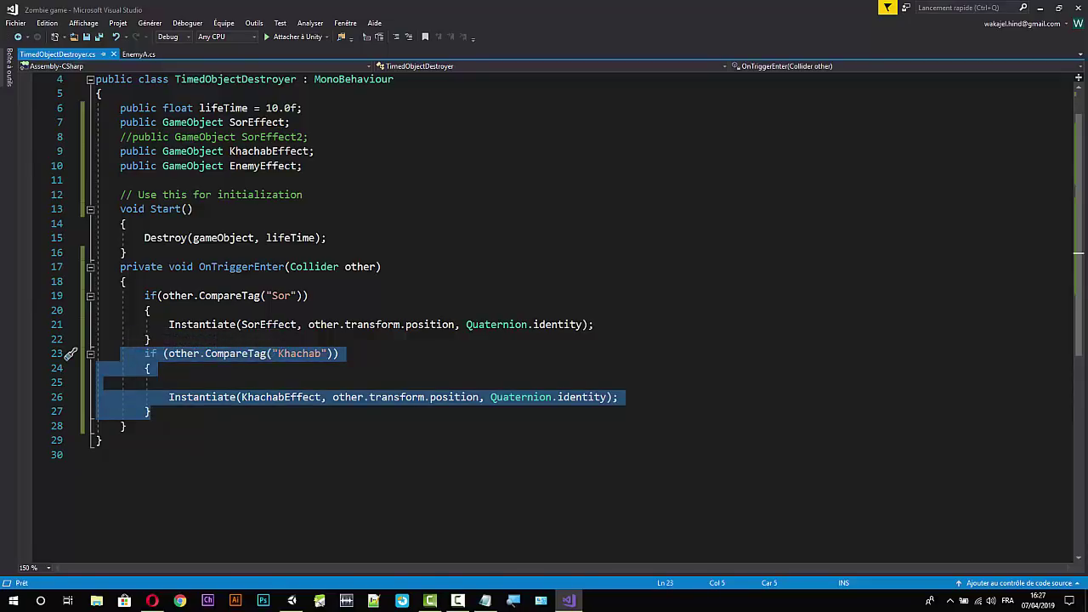
{"action": "left_click", "coordinate": [162, 412]}
{"action": "key", "text": "Return"}
{"action": "type", "text": "if (other.CompareTag(\"Khachab\"))         {              Instantiate(KhachabEffect, other.transform.position, Quaternion.identity);         }"}
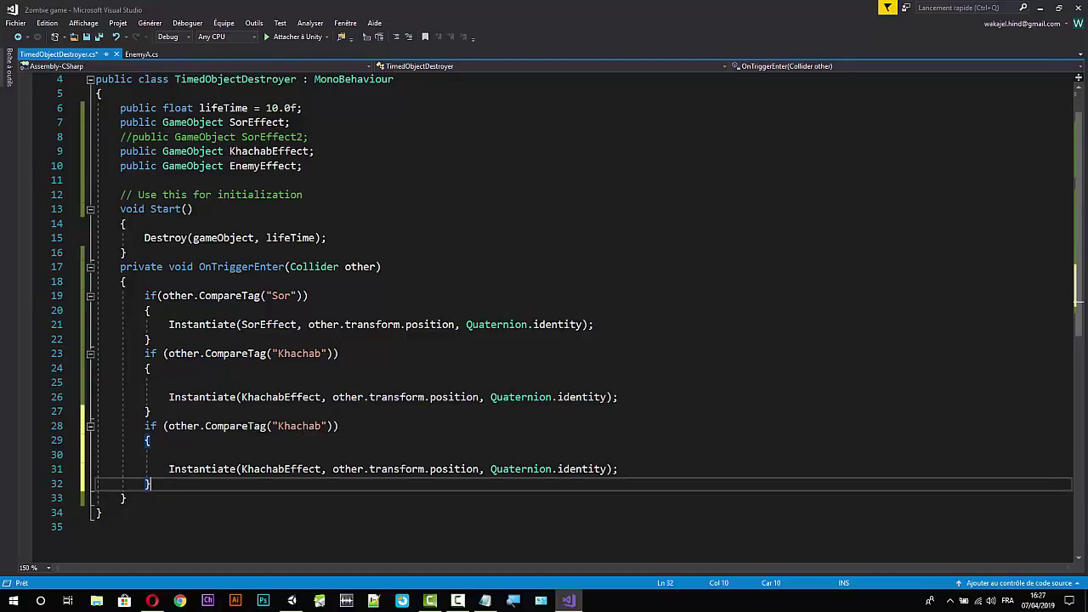
{"action": "left_click", "coordinate": [1039, 9]}
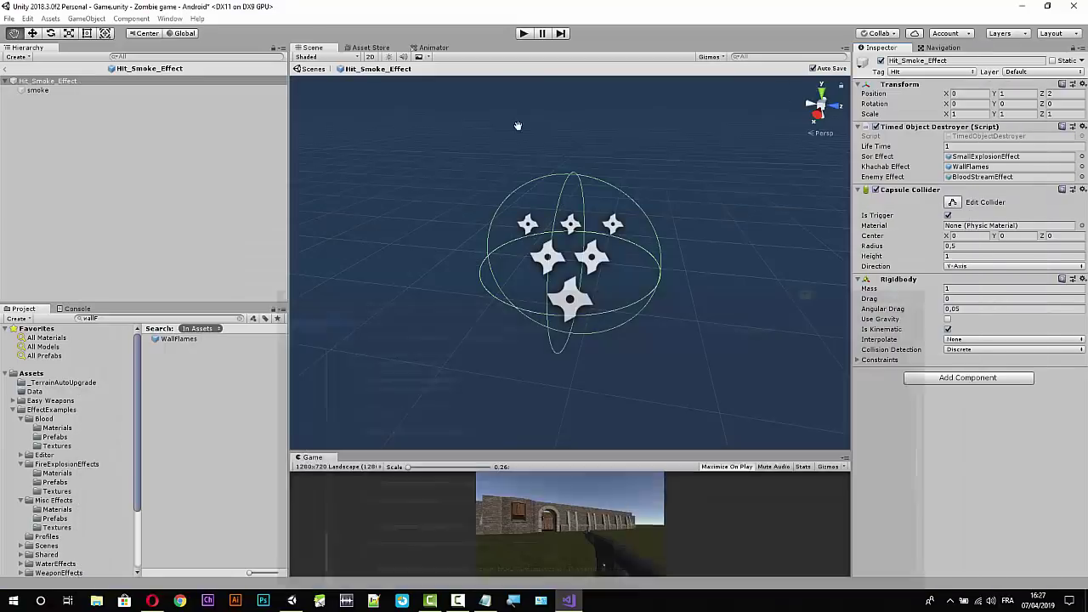
Return to the Game scene and set ZombieA's tag to Enemy.
{"action": "left_click", "coordinate": [8, 71]}
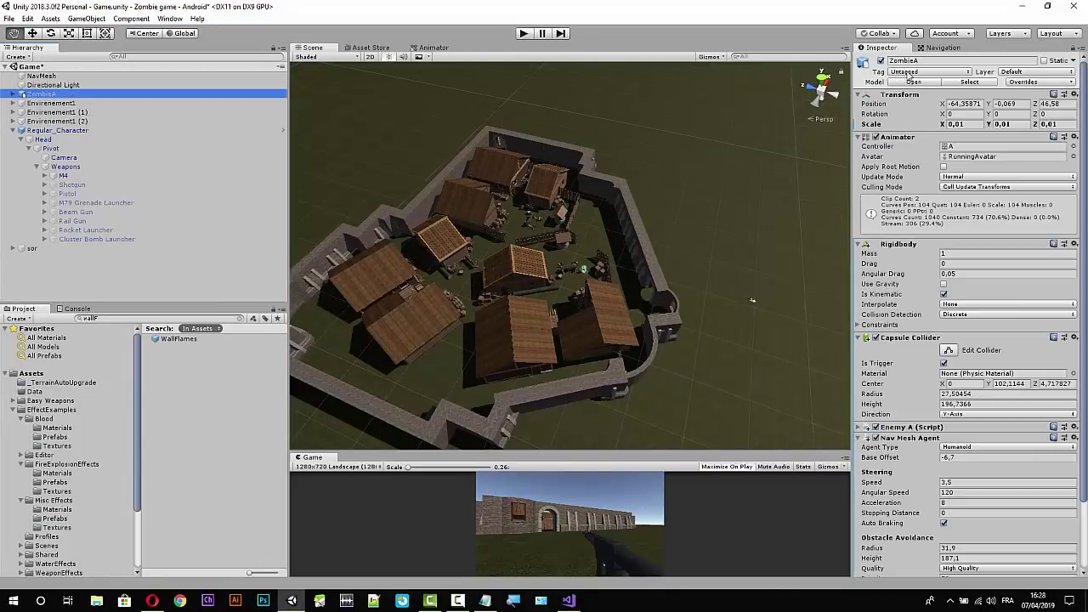
{"action": "left_click", "coordinate": [930, 73]}
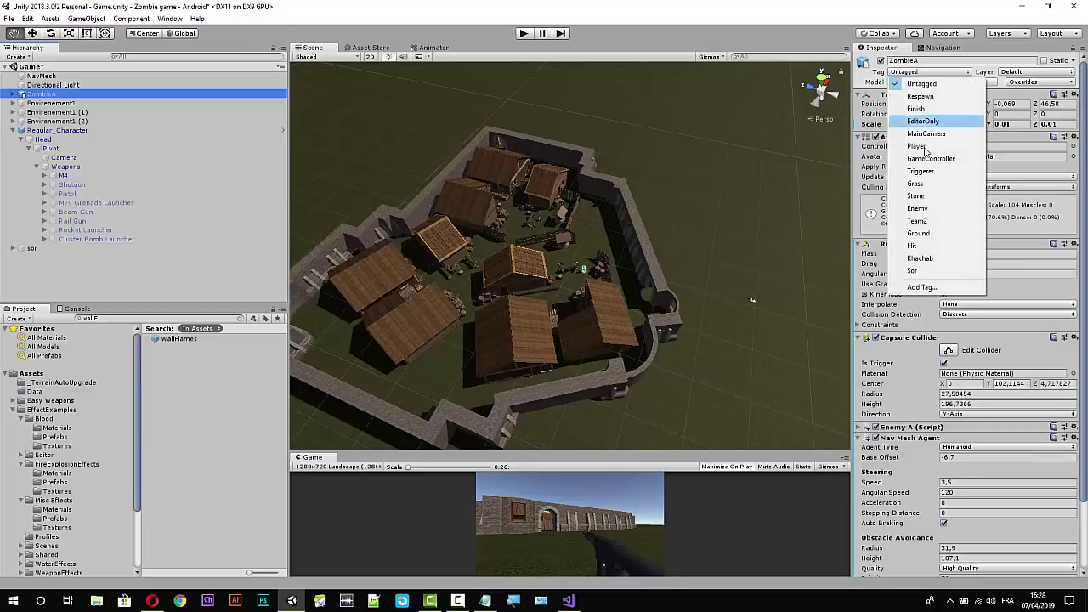
{"action": "left_click", "coordinate": [930, 208]}
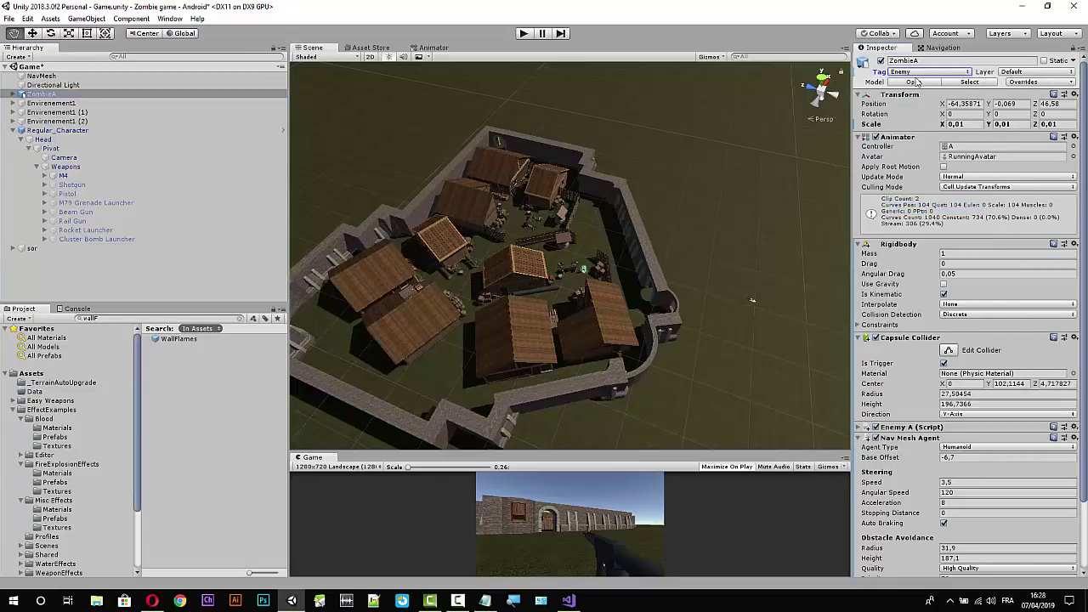
{"action": "left_click", "coordinate": [568, 600]}
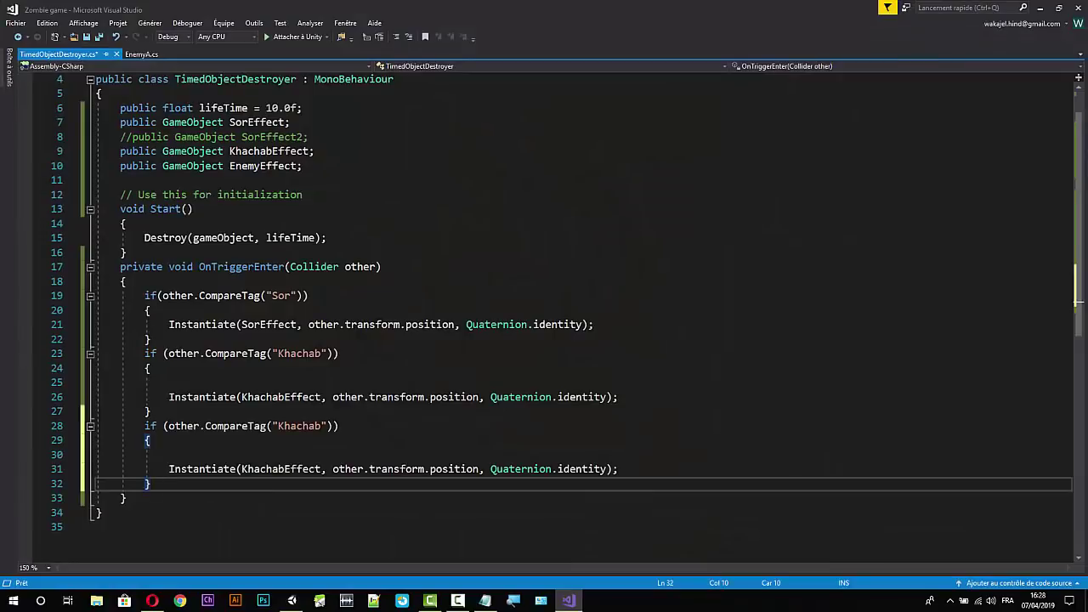
Make the copied block check the 'Enemy' tag and spawn EnemyEffect, then save.
{"action": "double_click", "coordinate": [298, 426]}
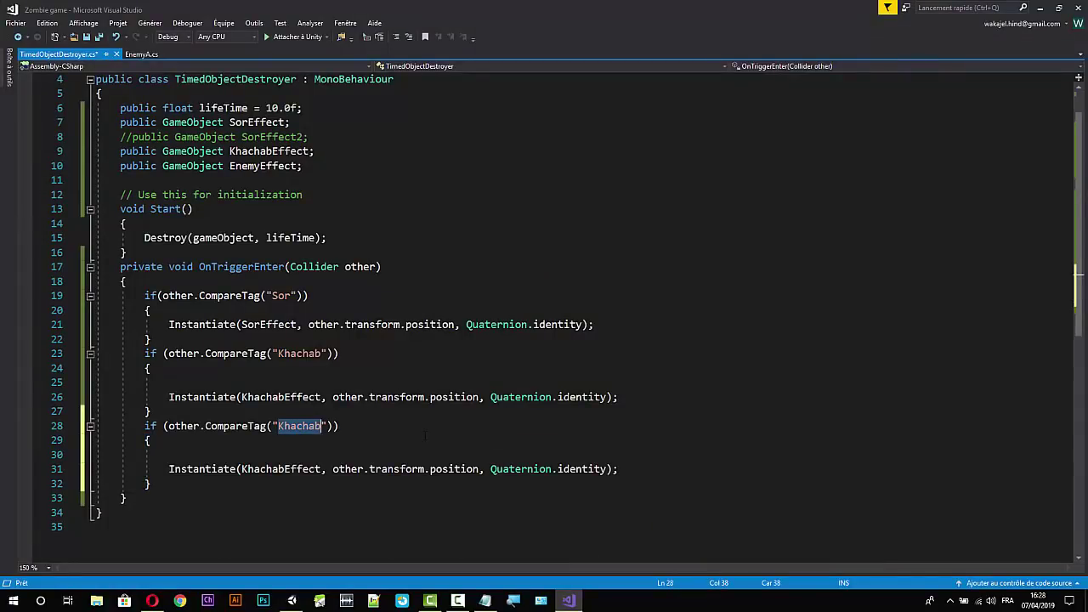
{"action": "type", "text": "Enem"}
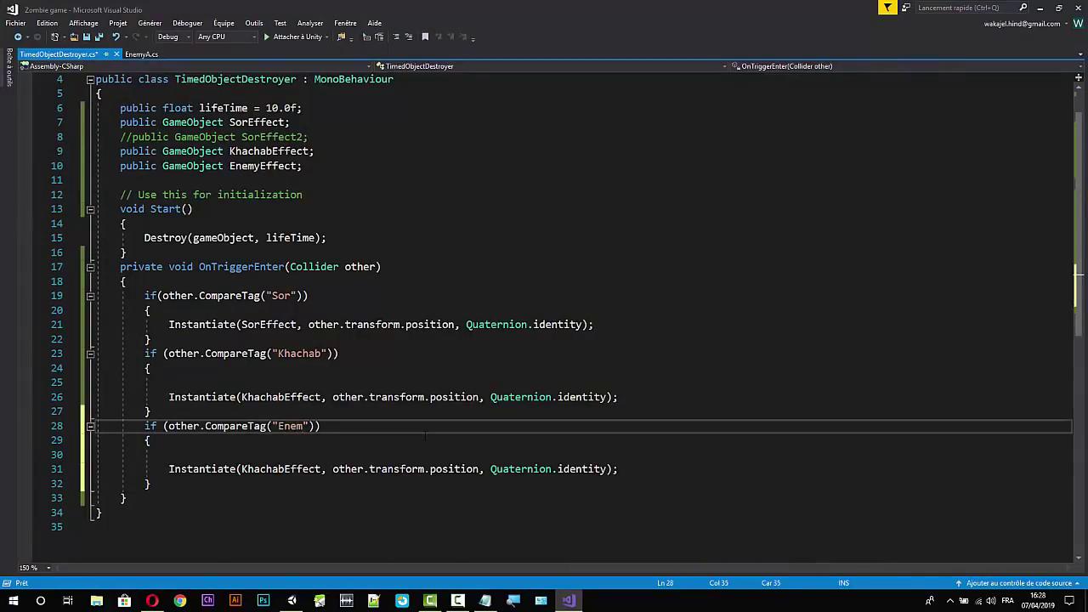
{"action": "type", "text": "y"}
{"action": "double_click", "coordinate": [263, 165]}
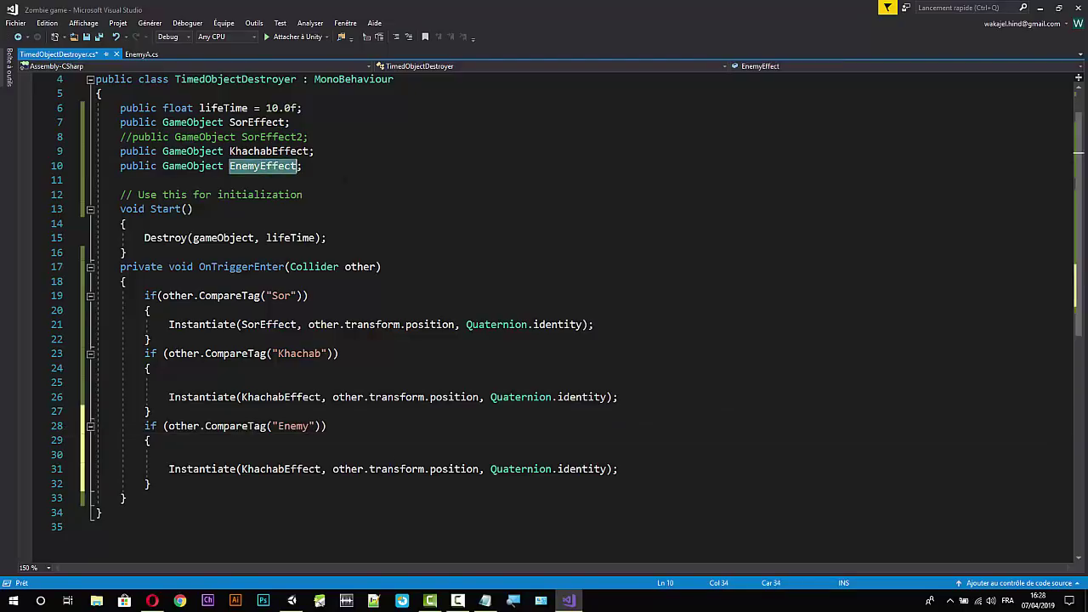
{"action": "key", "text": "ctrl+c"}
{"action": "double_click", "coordinate": [281, 468]}
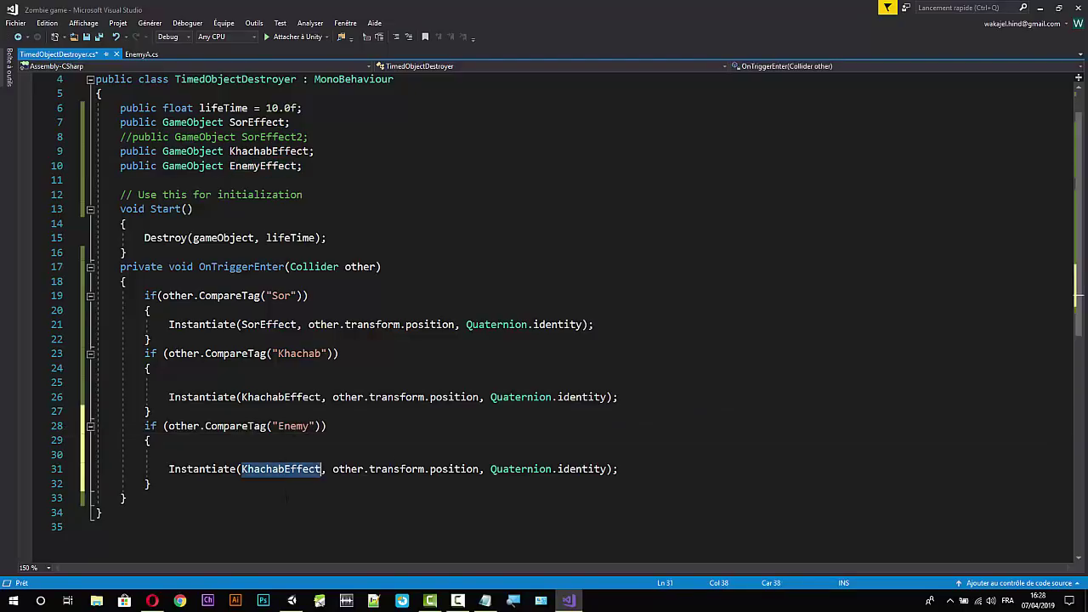
{"action": "key", "text": "ctrl+v"}
{"action": "key", "text": "ctrl+s"}
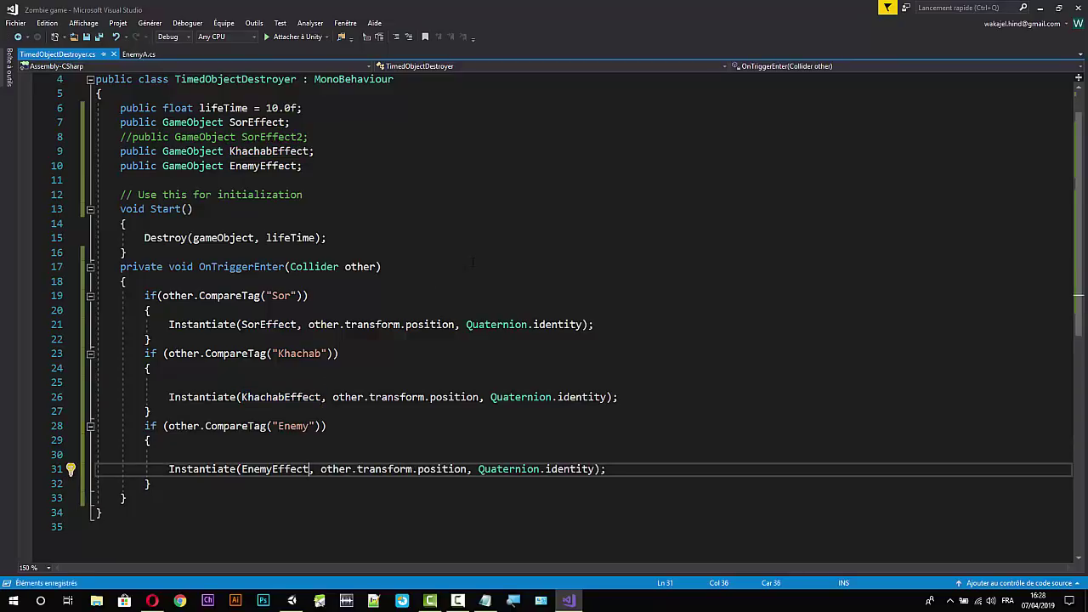
{"action": "left_click", "coordinate": [1043, 9]}
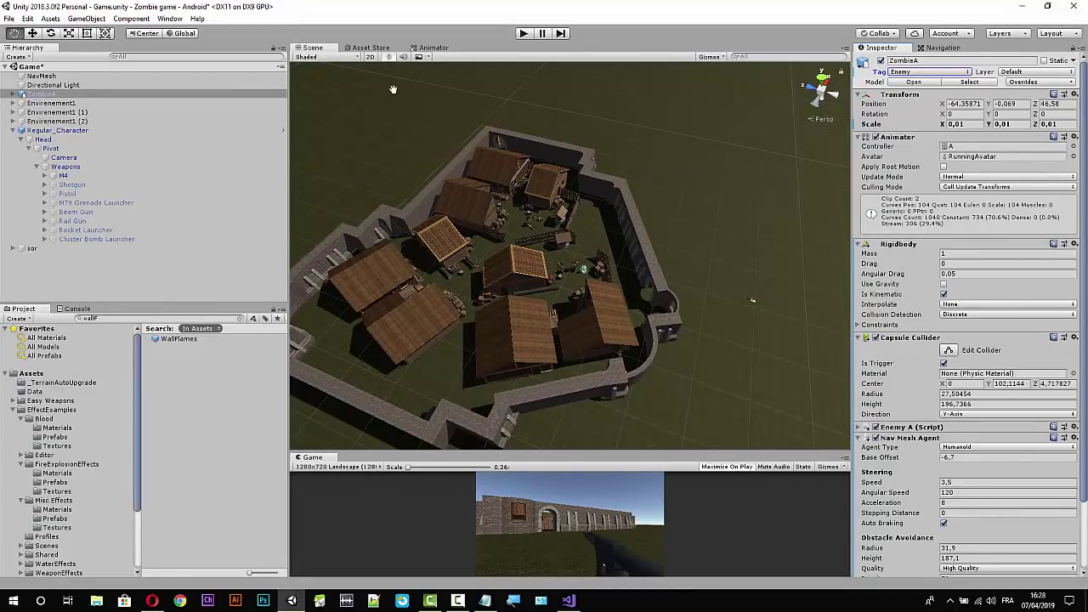
Play-test the game, shooting the walls and wooden fence to spawn WallFlames fires, then stop play mode.
{"action": "left_click", "coordinate": [524, 34]}
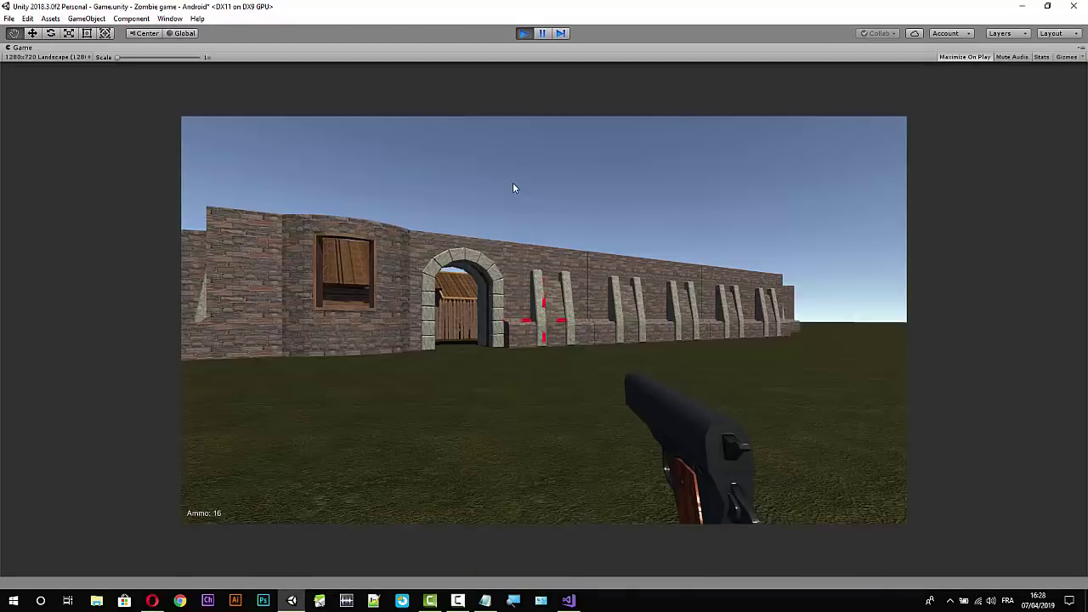
{"action": "key", "text": "w"}
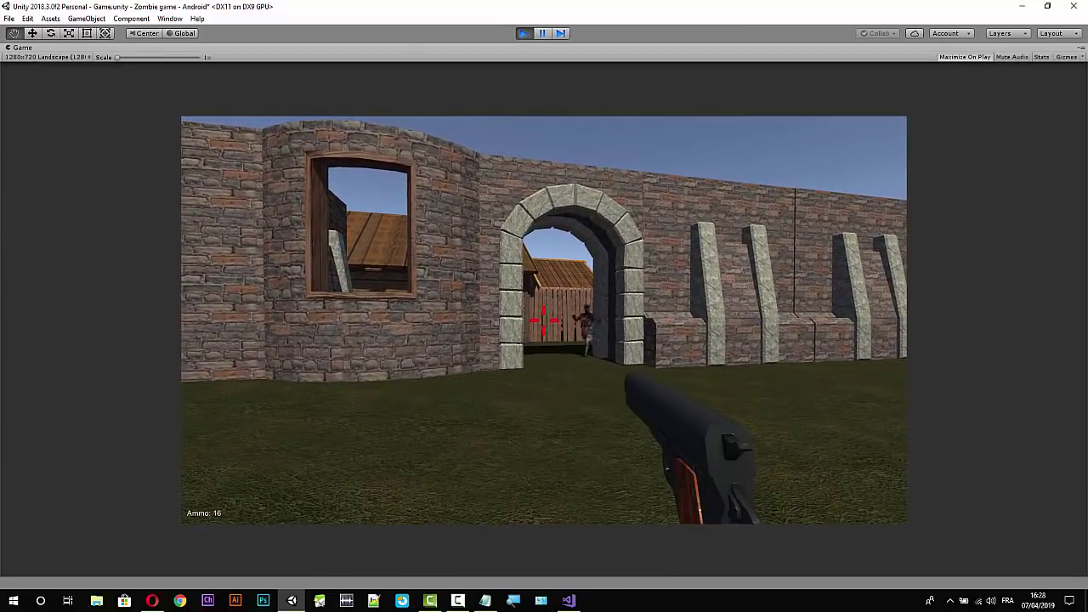
{"action": "left_click", "coordinate": [544, 319]}
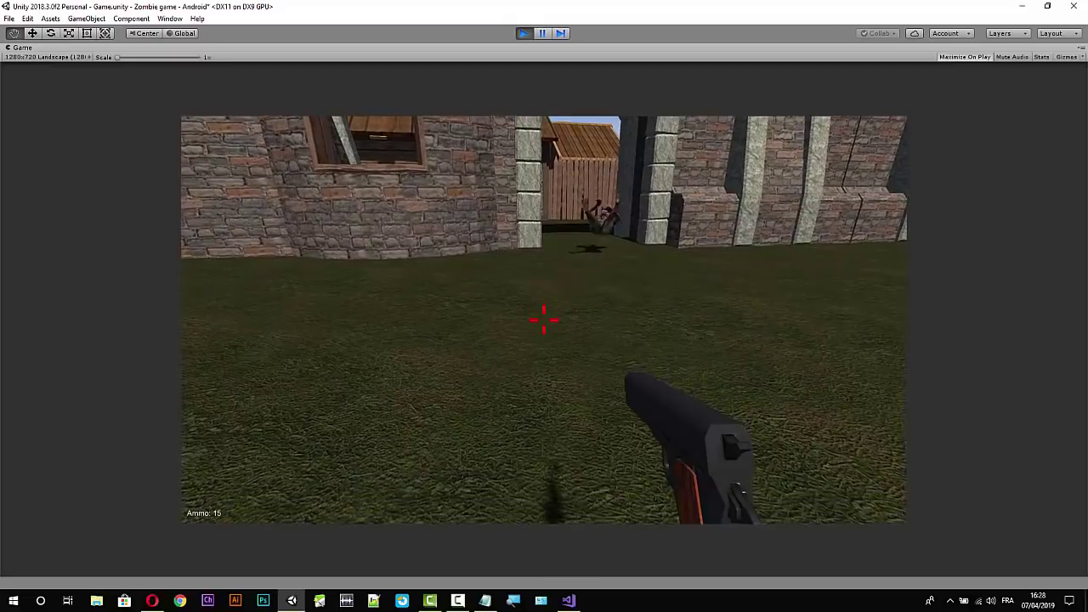
{"action": "key", "text": "w"}
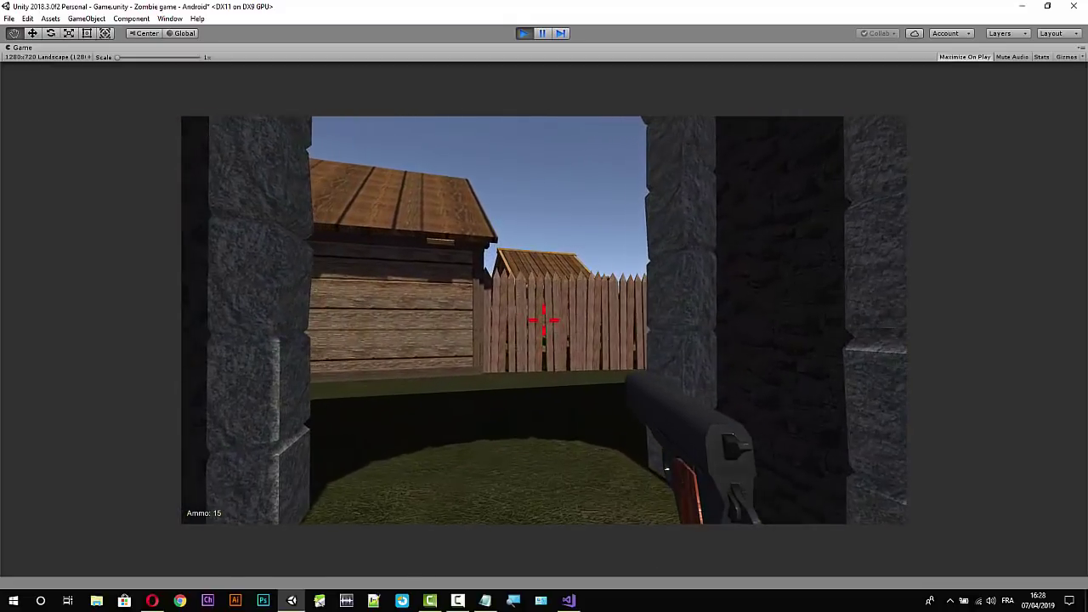
{"action": "left_click", "coordinate": [544, 320]}
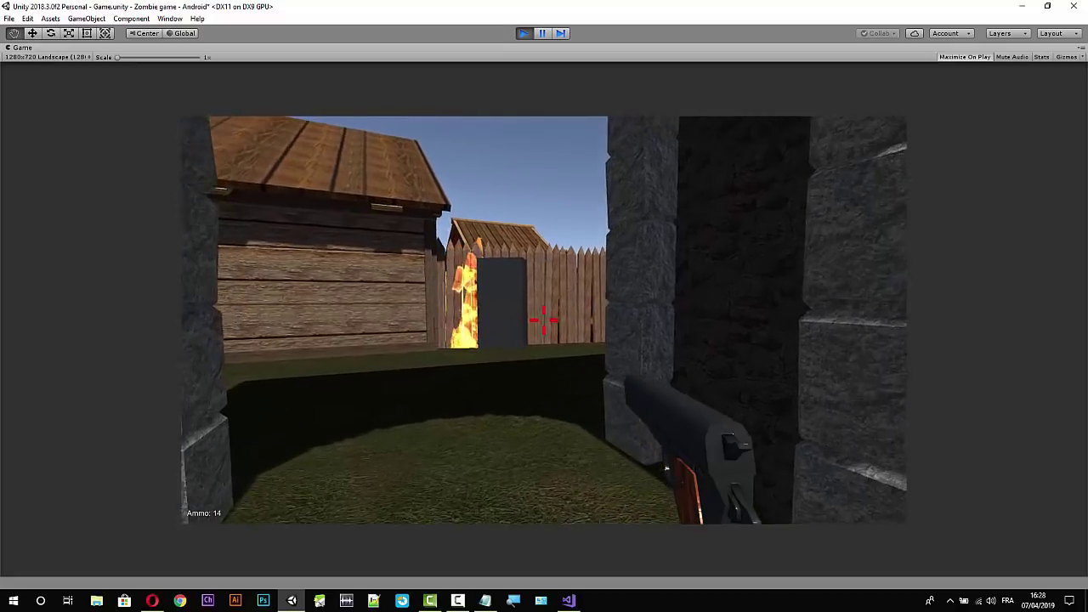
{"action": "left_click", "coordinate": [544, 320]}
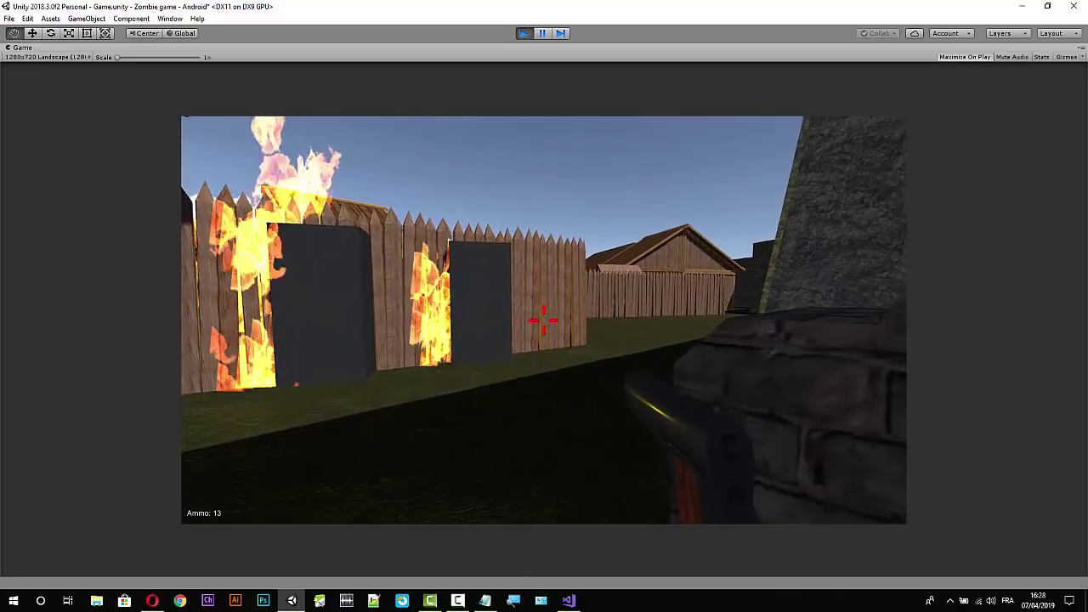
{"action": "left_click", "coordinate": [544, 319]}
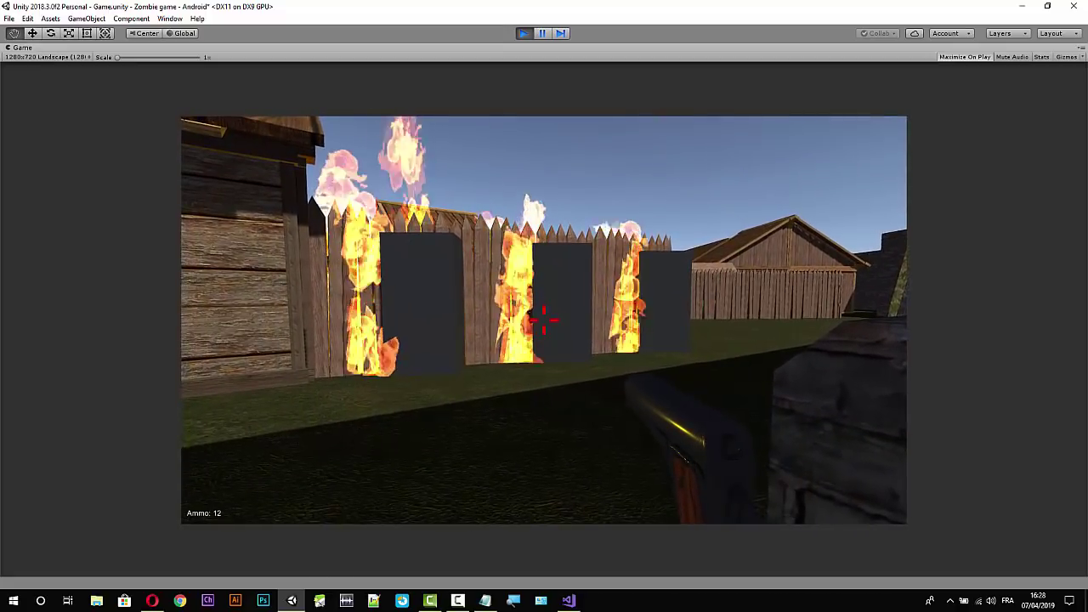
{"action": "key", "text": "Escape"}
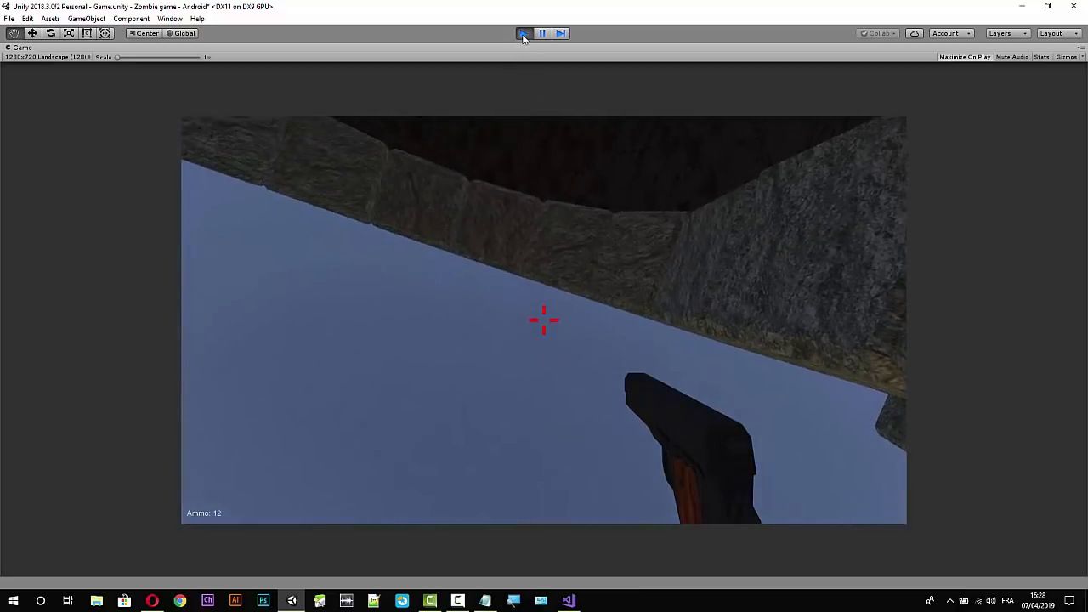
{"action": "left_click", "coordinate": [524, 33]}
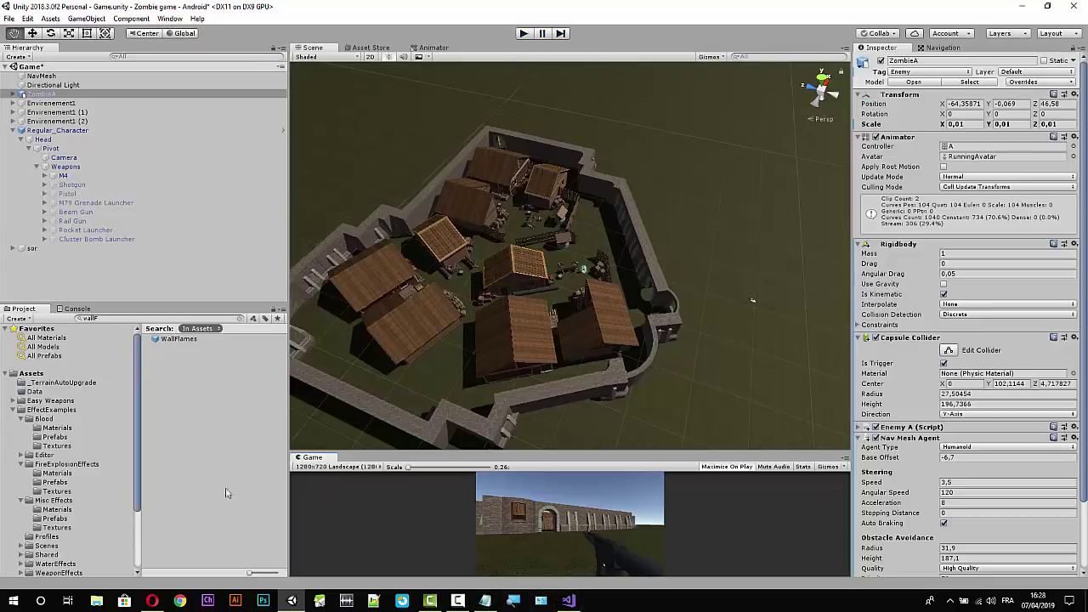
Disable the Wall child in the FireExplosionEffects WallFlames prefab, exit prefab mode, and start Play.
{"action": "left_click", "coordinate": [53, 437]}
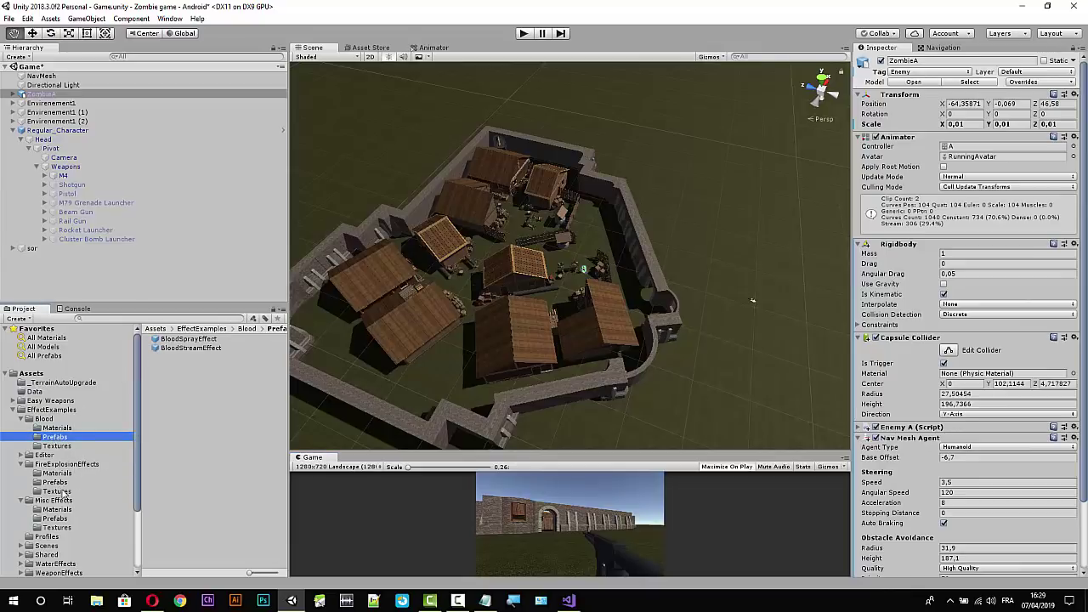
{"action": "left_click", "coordinate": [55, 483]}
{"action": "left_click", "coordinate": [180, 430]}
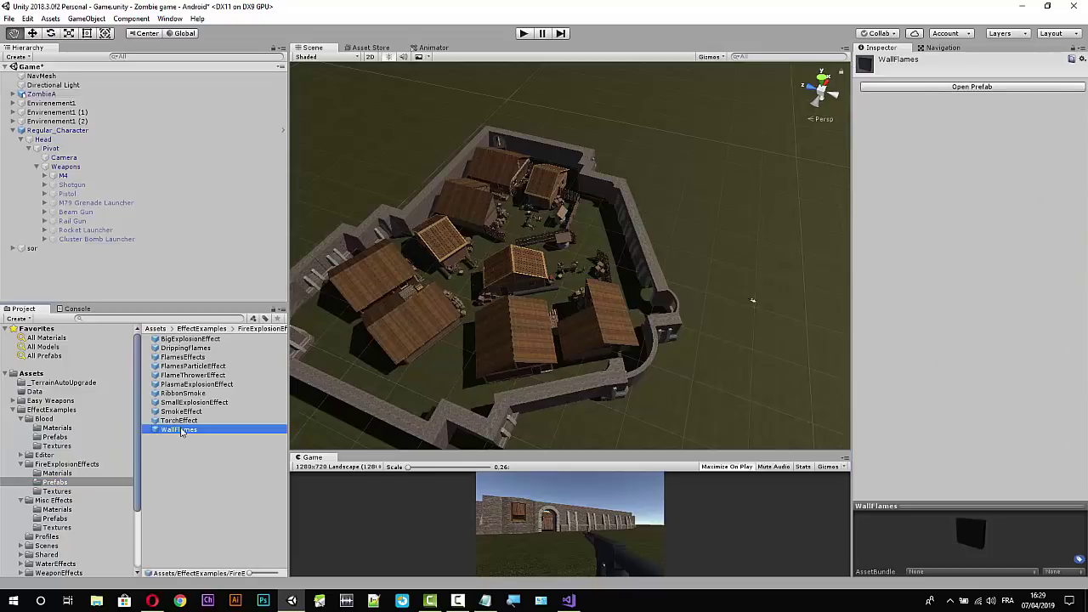
{"action": "left_click", "coordinate": [928, 88]}
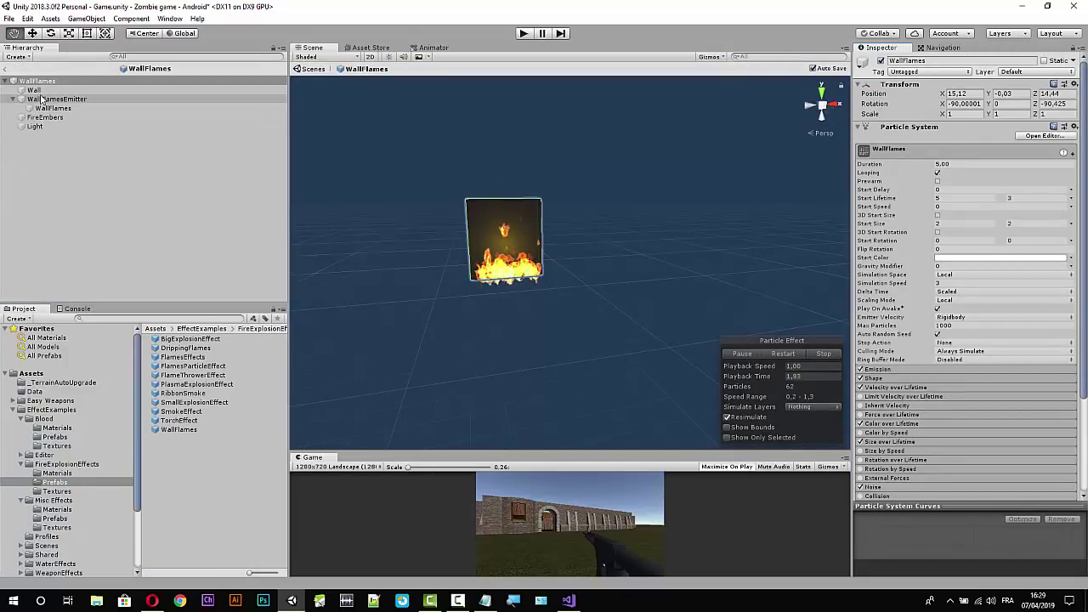
{"action": "left_click", "coordinate": [36, 90]}
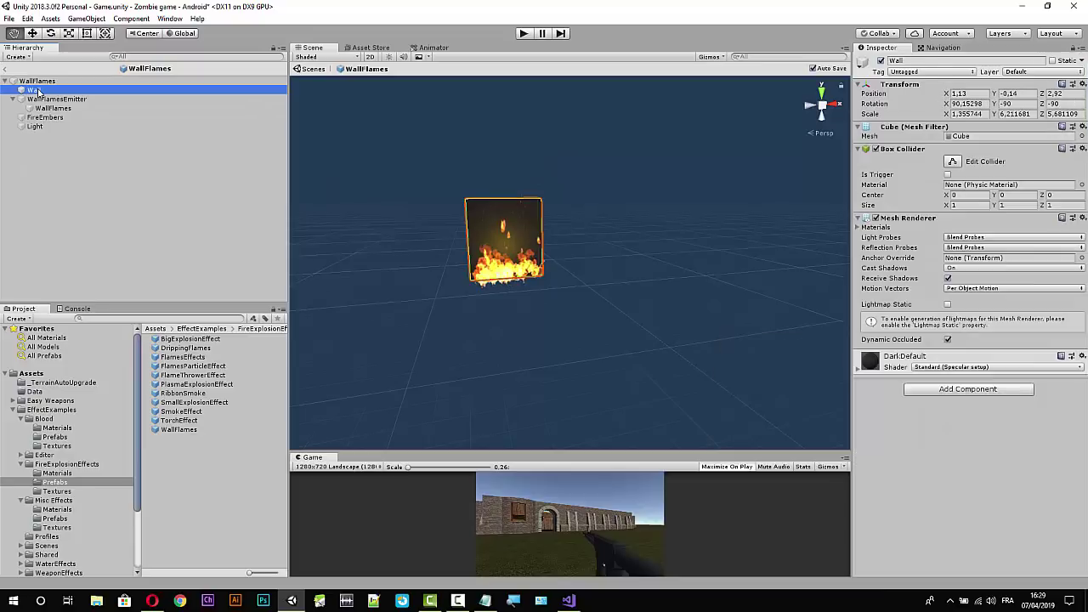
{"action": "left_click", "coordinate": [881, 61]}
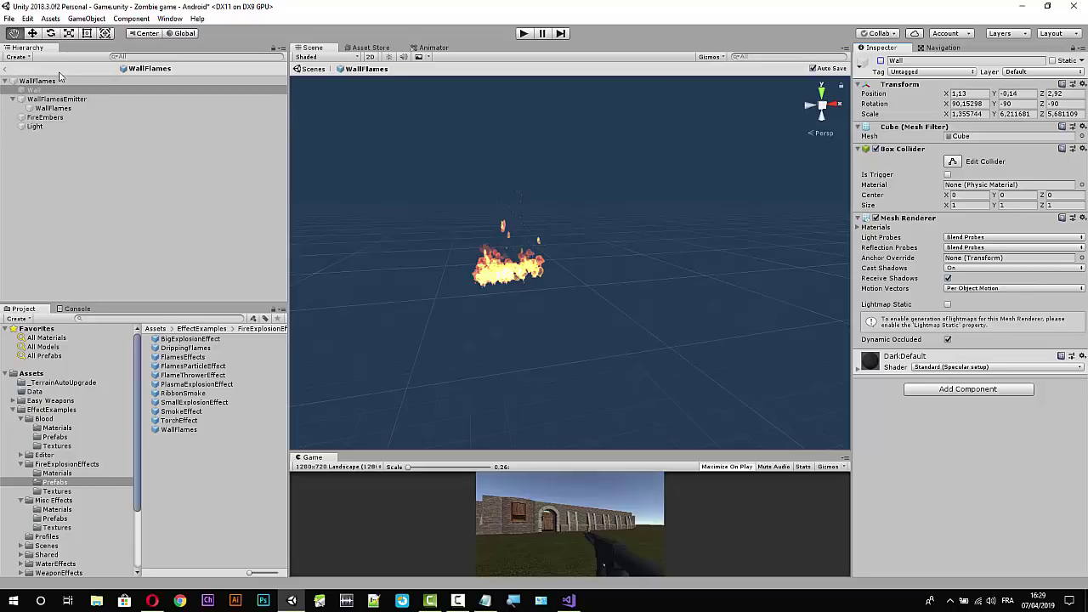
{"action": "left_click", "coordinate": [7, 70]}
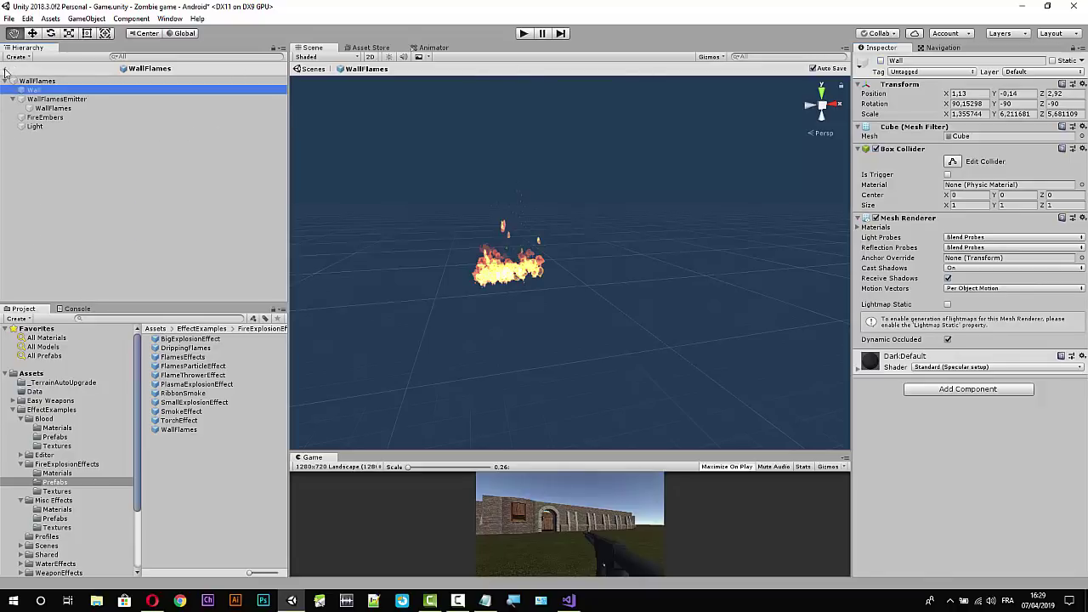
{"action": "left_click", "coordinate": [522, 34]}
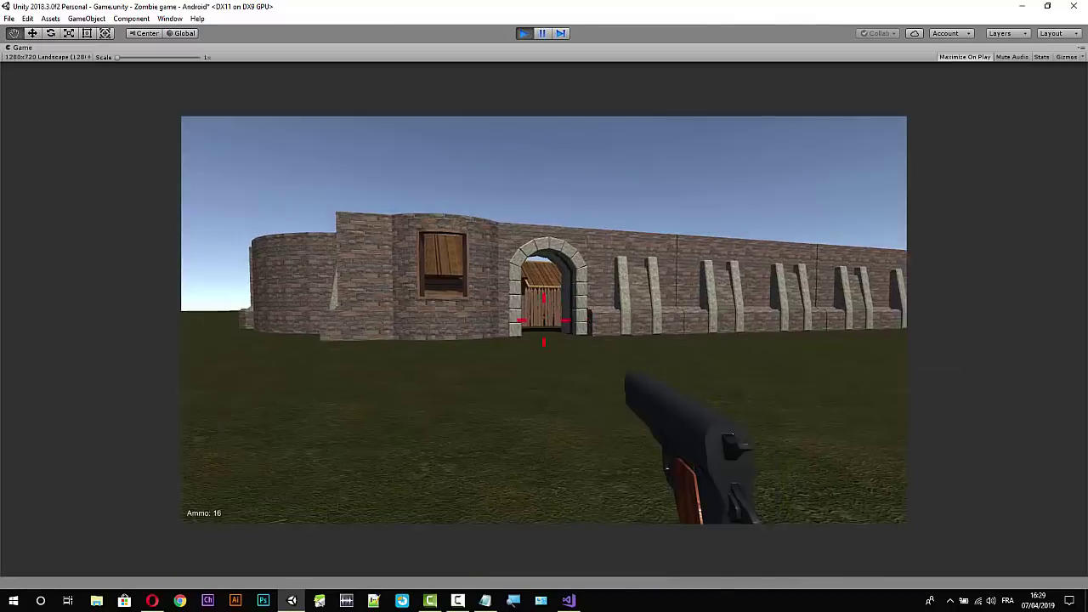
Shoot the doorway and zombie to check that bare flames appear without the wall cube, then stop.
{"action": "left_click", "coordinate": [544, 321]}
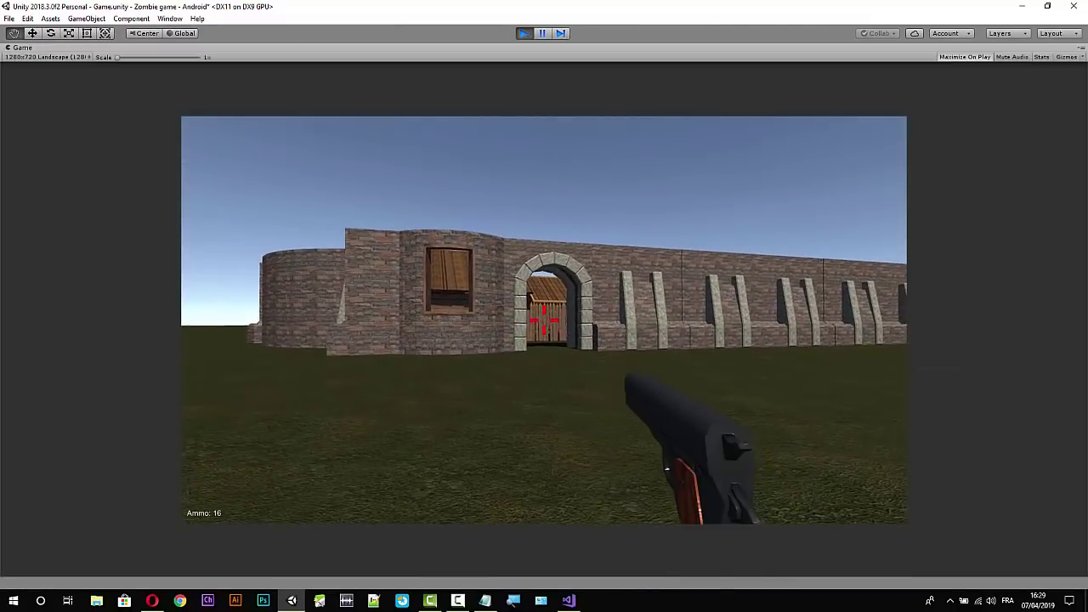
{"action": "key", "text": "w"}
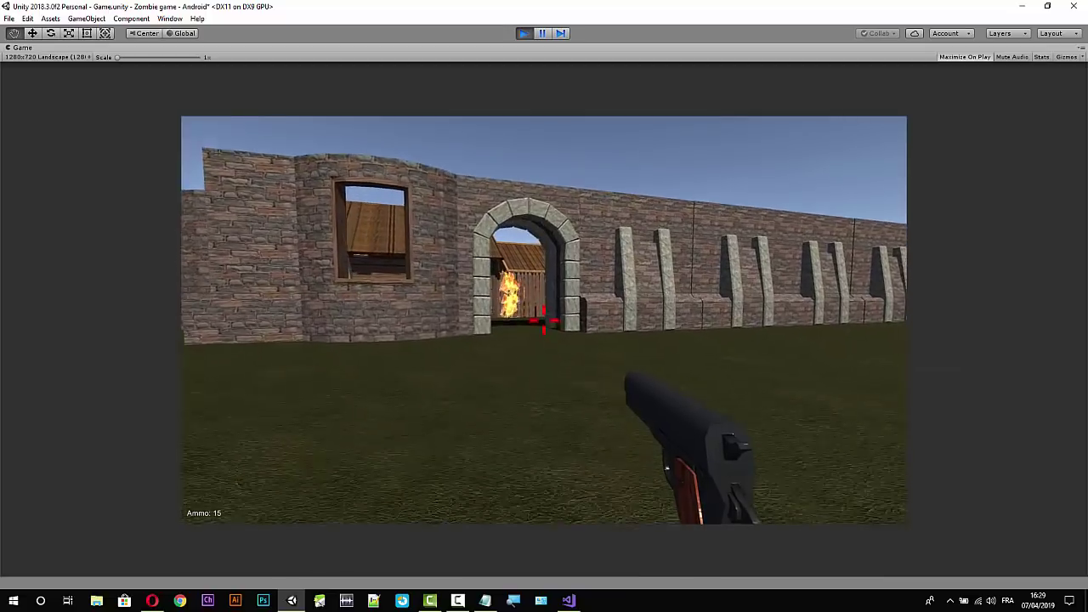
{"action": "left_click", "coordinate": [544, 321]}
{"action": "key", "text": "w"}
{"action": "left_click", "coordinate": [544, 321]}
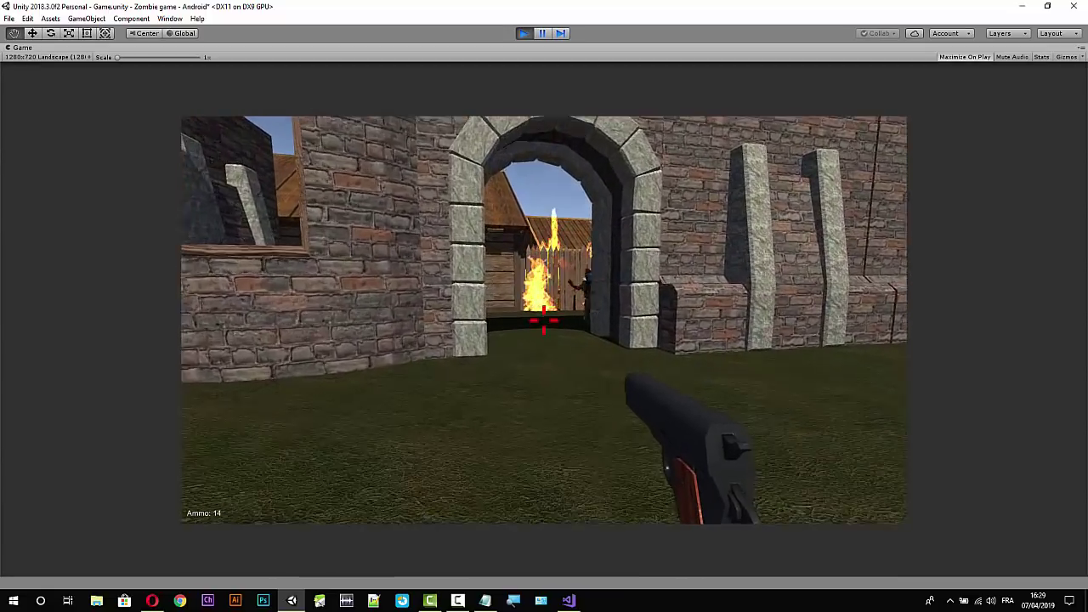
{"action": "left_click", "coordinate": [544, 322]}
{"action": "key", "text": "w"}
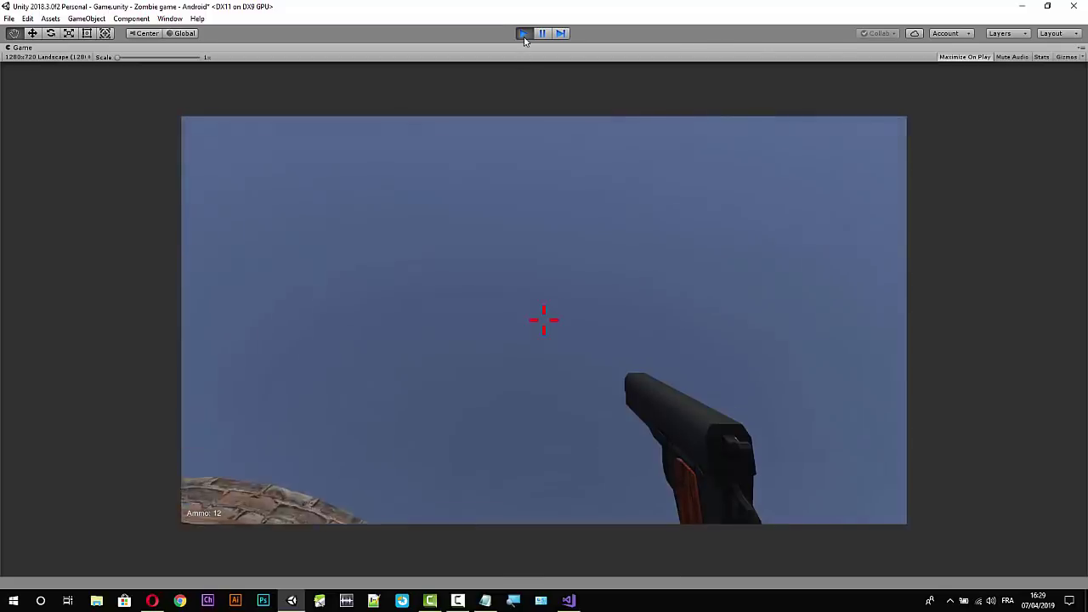
{"action": "left_click", "coordinate": [522, 33]}
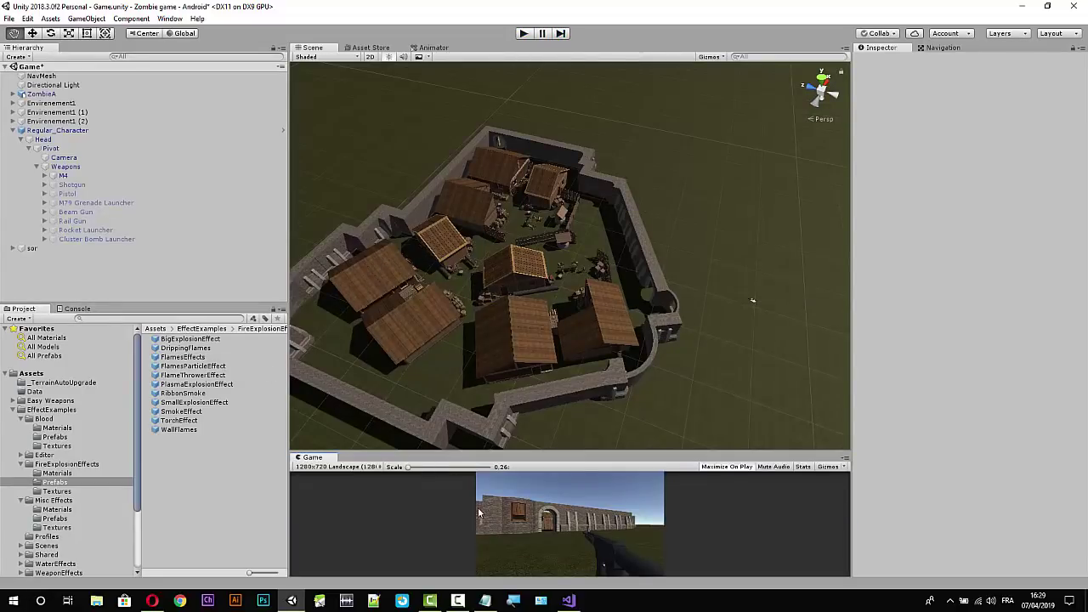
Glance at the TimedObjectDestroyer script, then preview the RibbonSmoke prefab's particle effect in Unity.
{"action": "left_click", "coordinate": [573, 601]}
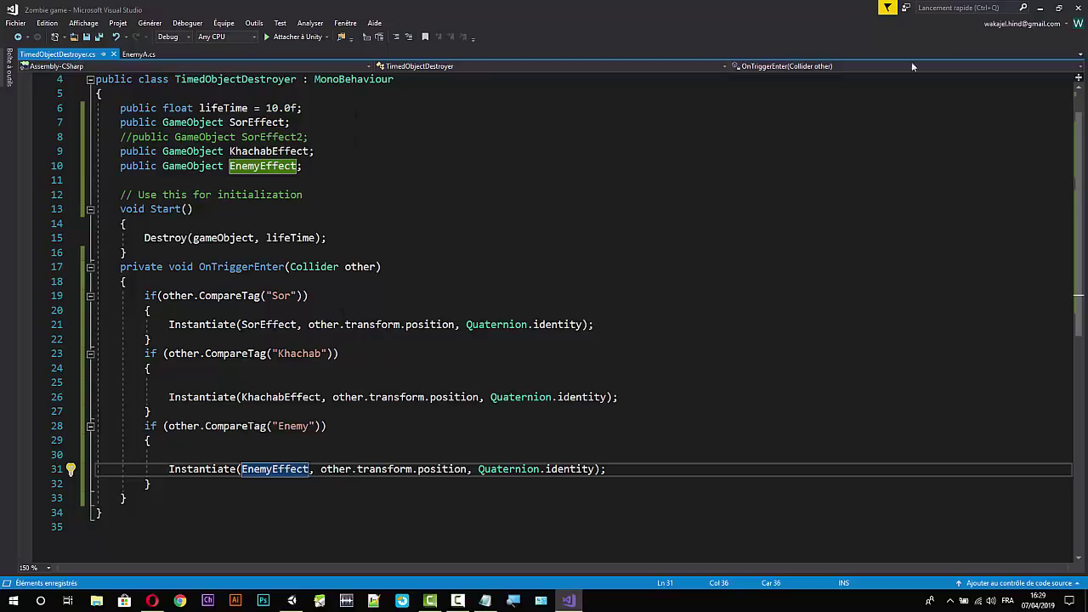
{"action": "left_click", "coordinate": [1040, 8]}
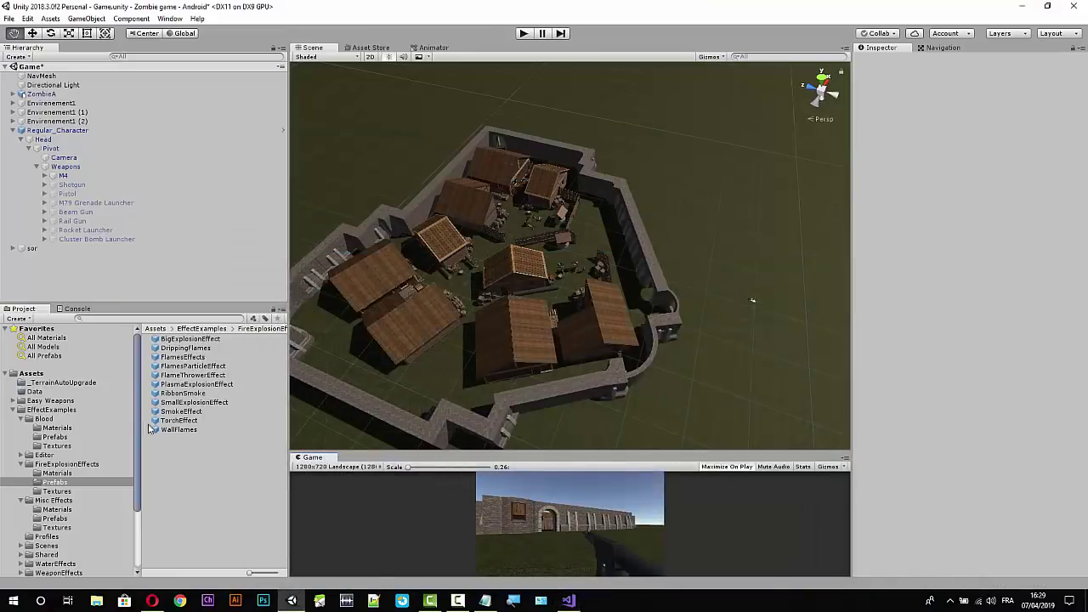
{"action": "double_click", "coordinate": [183, 392]}
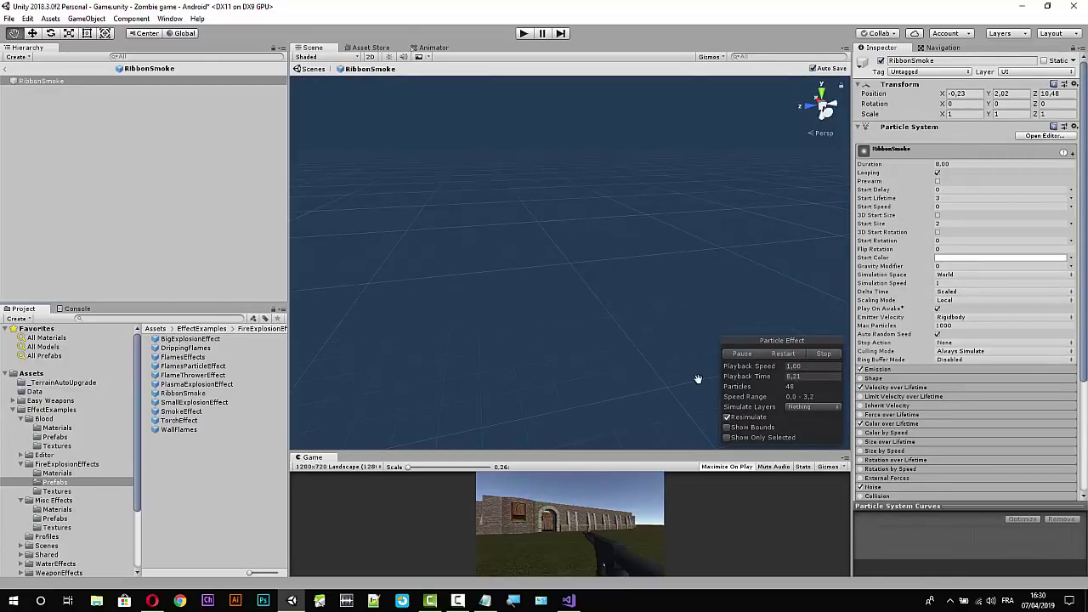
{"action": "left_click", "coordinate": [745, 352]}
{"action": "left_click", "coordinate": [745, 352]}
{"action": "left_click", "coordinate": [49, 81]}
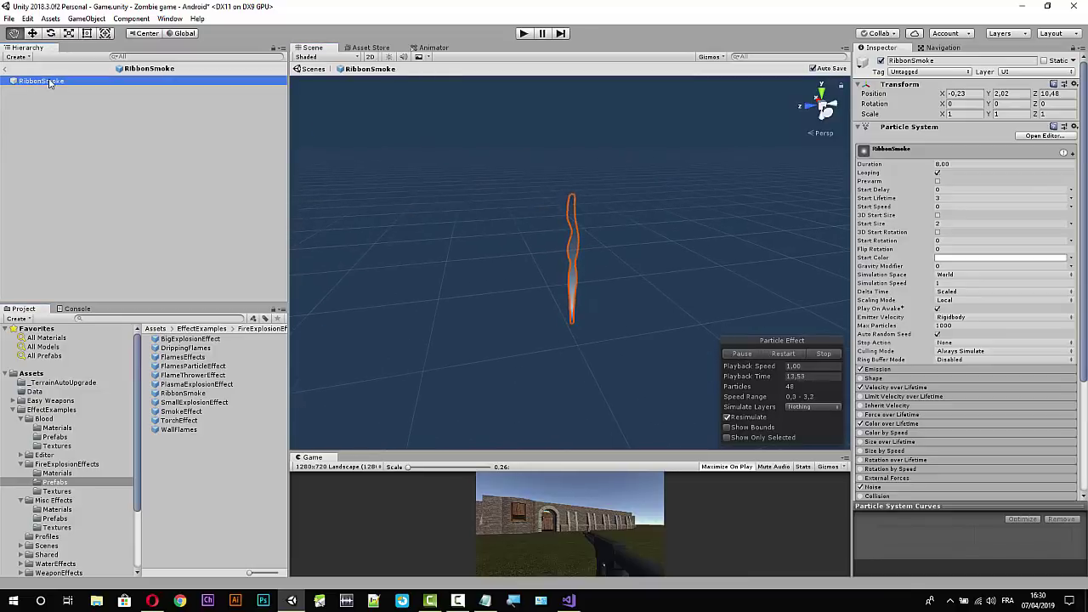
Preview SmokeEffect and SmallExplosionEffect, then search the project for 'hit' and select Hit_Smoke_Effect.
{"action": "left_click", "coordinate": [186, 413]}
{"action": "double_click", "coordinate": [186, 413]}
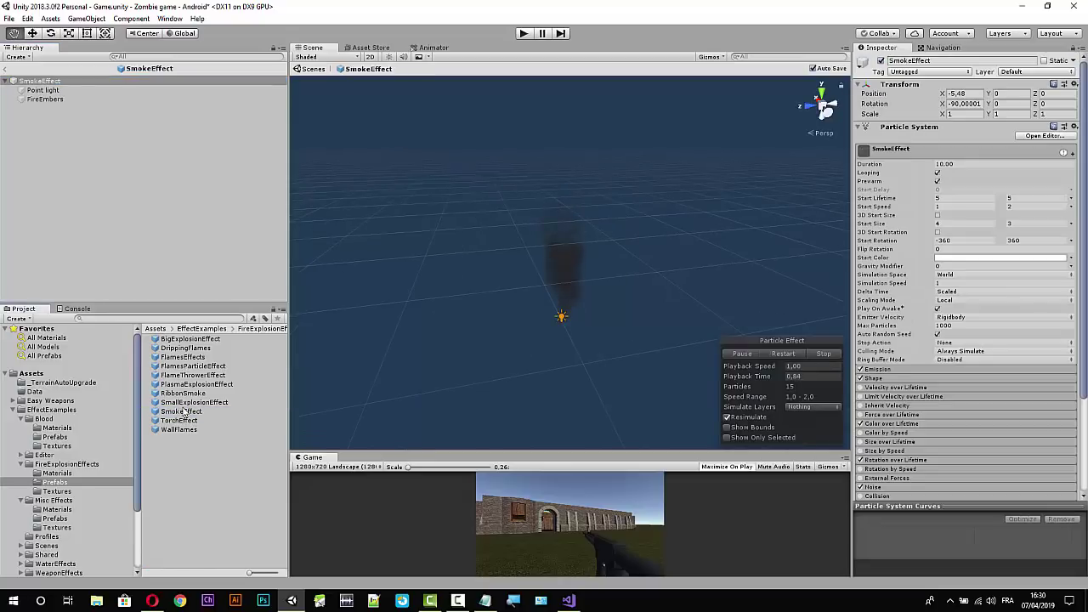
{"action": "double_click", "coordinate": [191, 403]}
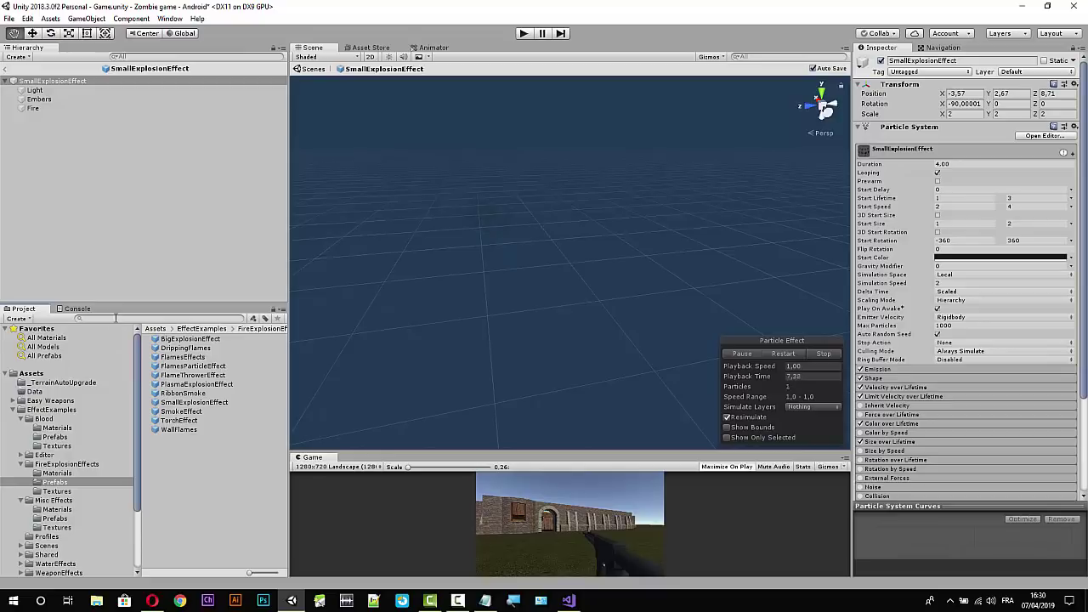
{"action": "type", "text": "hi"}
{"action": "type", "text": "t"}
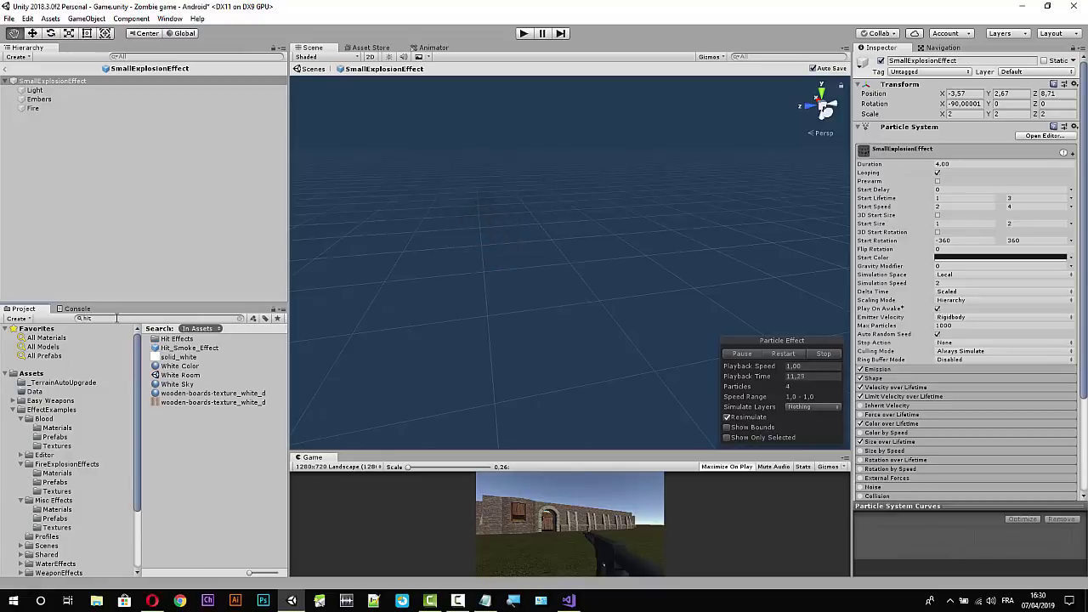
{"action": "left_click", "coordinate": [187, 348]}
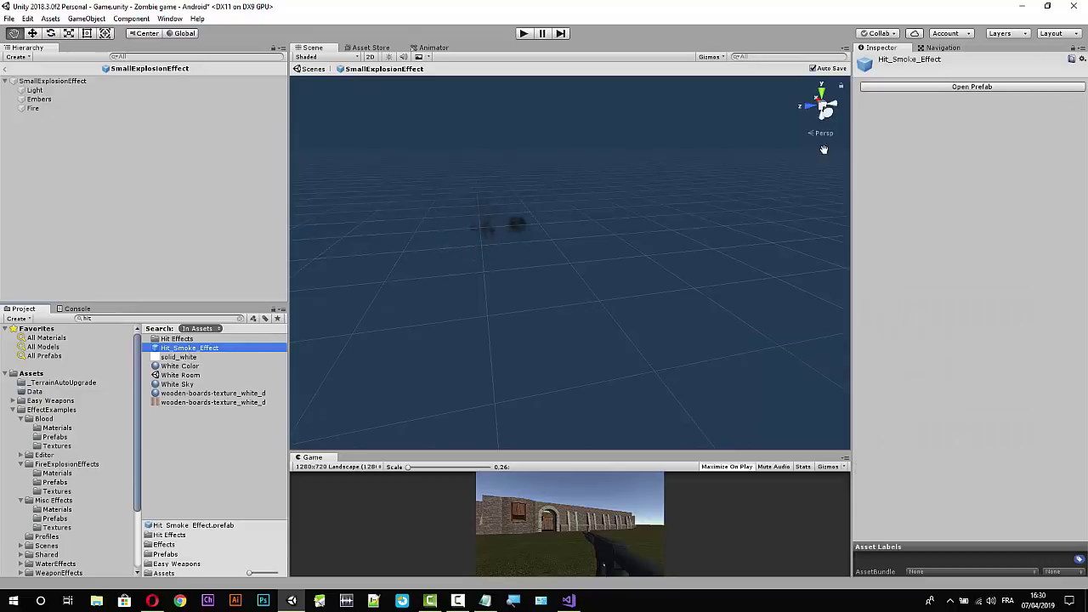
Open the Hit_Smoke_Effect prefab, search 'smallEx', and drag SmallExplosionEffect onto the Sor Effect slot.
{"action": "left_click", "coordinate": [941, 88]}
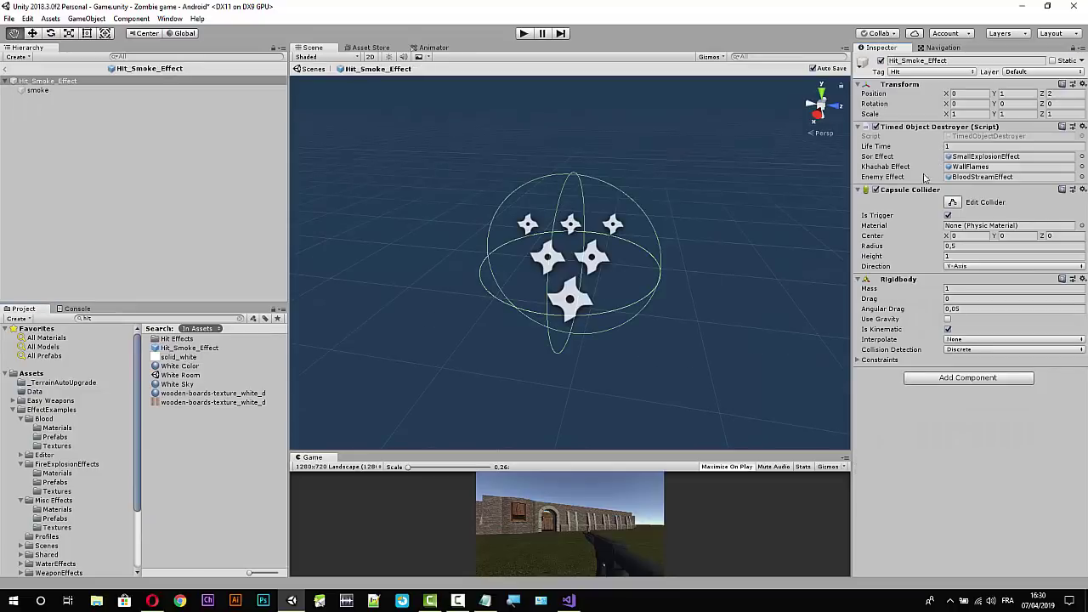
{"action": "left_click", "coordinate": [125, 320]}
{"action": "type", "text": "small"}
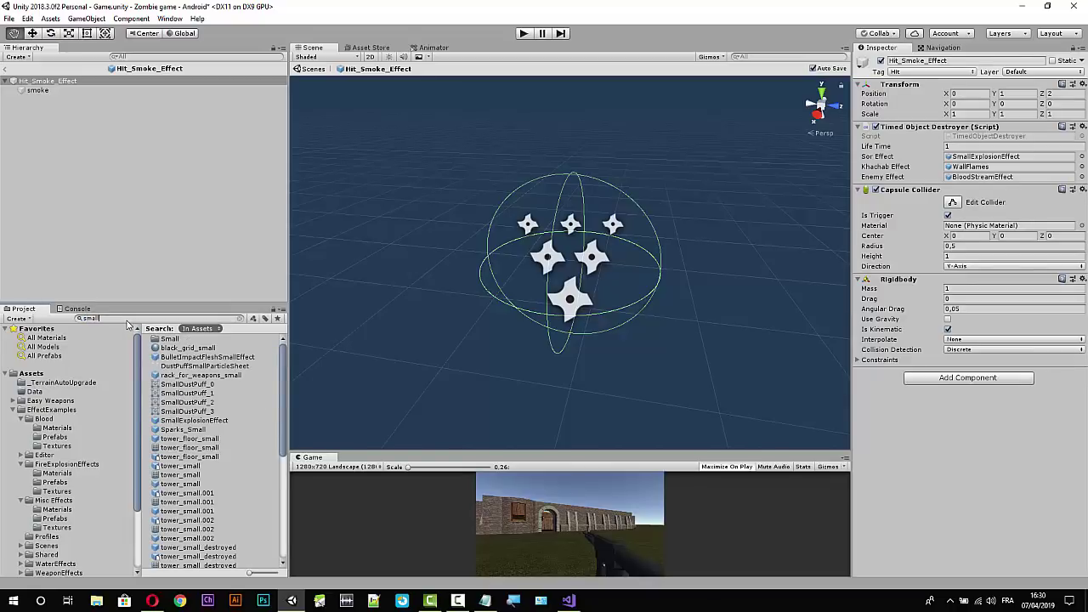
{"action": "type", "text": "Expl"}
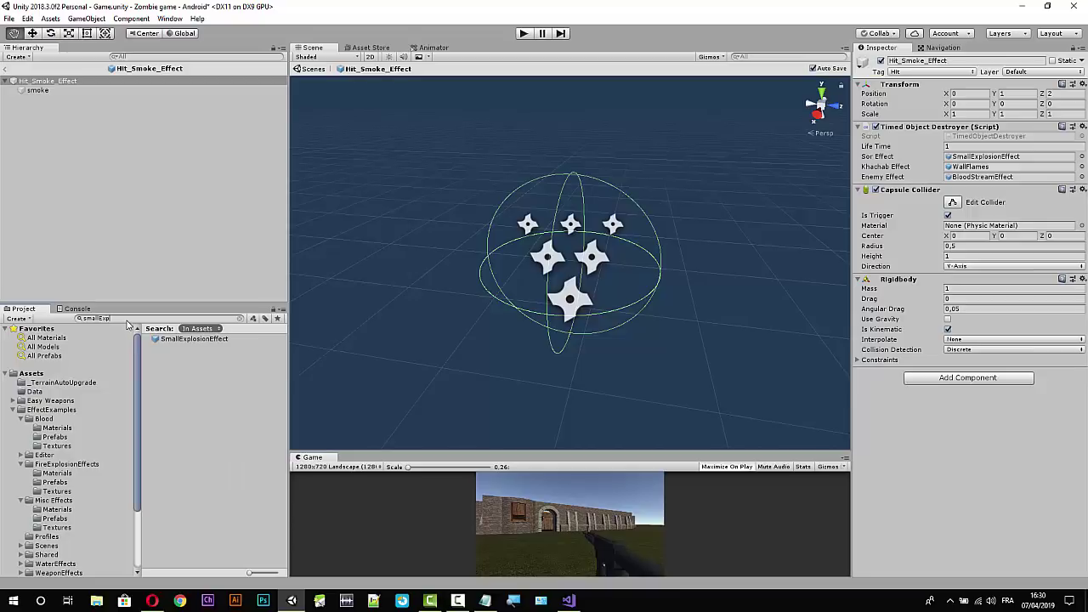
{"action": "left_click_drag", "start_coordinate": [223, 340], "coordinate": [955, 180]}
{"action": "left_click_drag", "start_coordinate": [955, 180], "coordinate": [962, 159]}
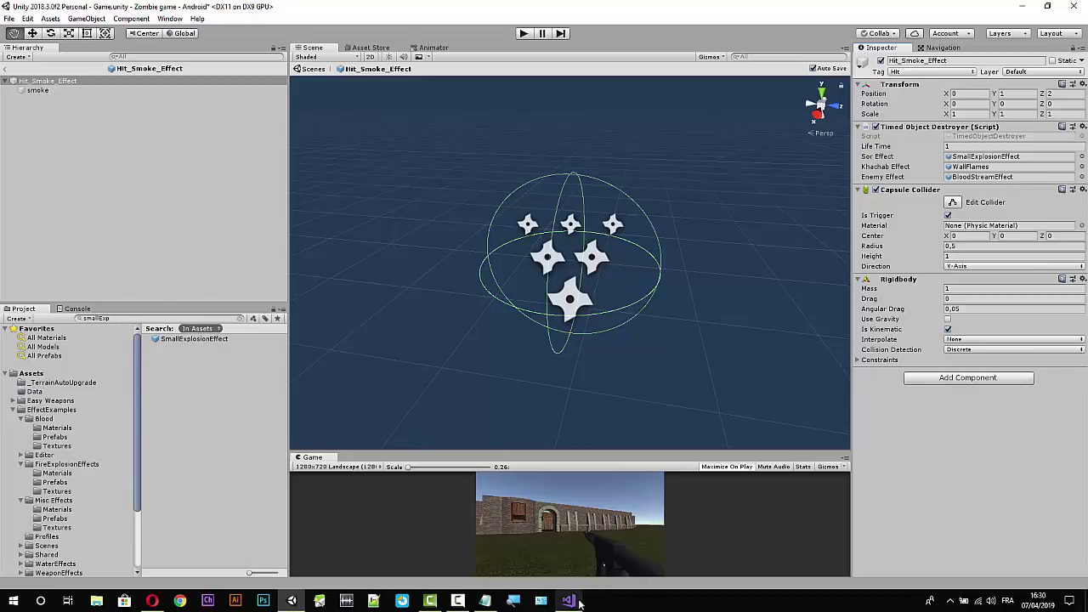
{"action": "left_click", "coordinate": [568, 600]}
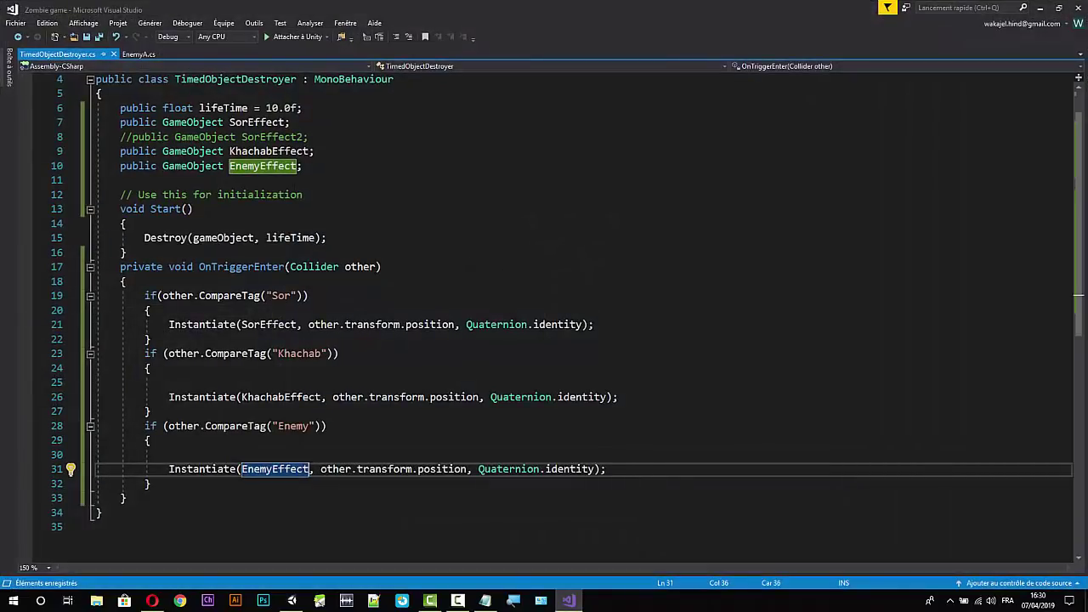
Declare an 'AudioSource source;' field on a new line below the EnemyEffect declaration.
{"action": "left_click", "coordinate": [406, 169]}
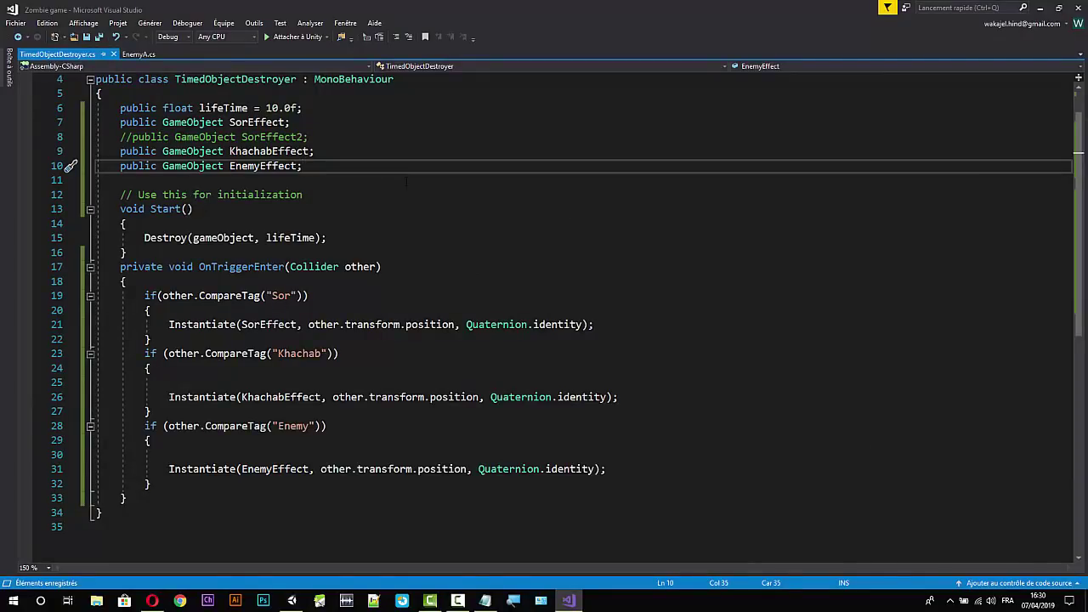
{"action": "key", "text": "Return"}
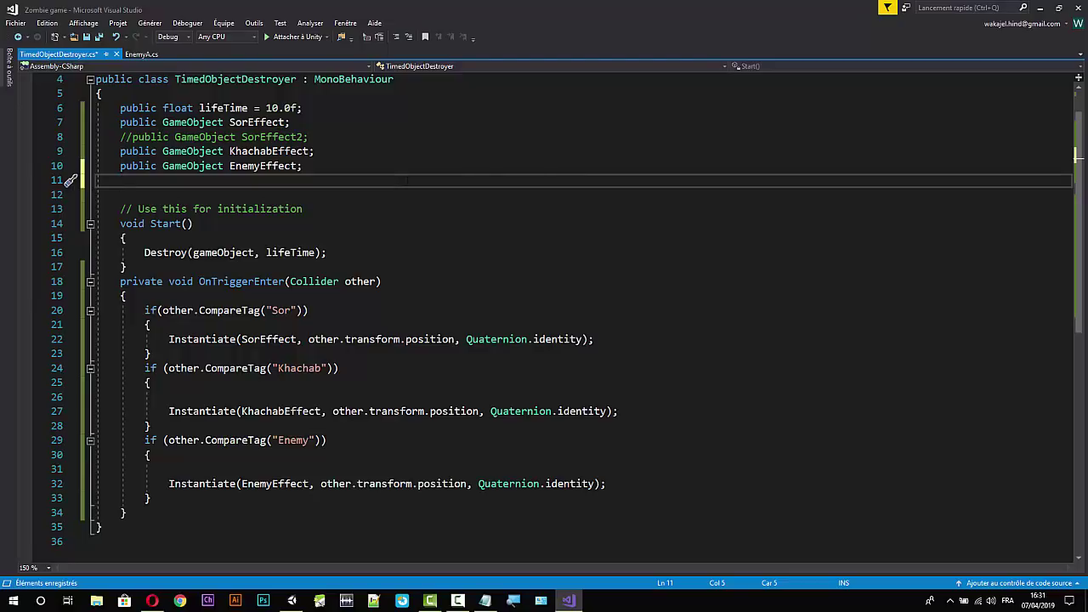
{"action": "type", "text": "pub"}
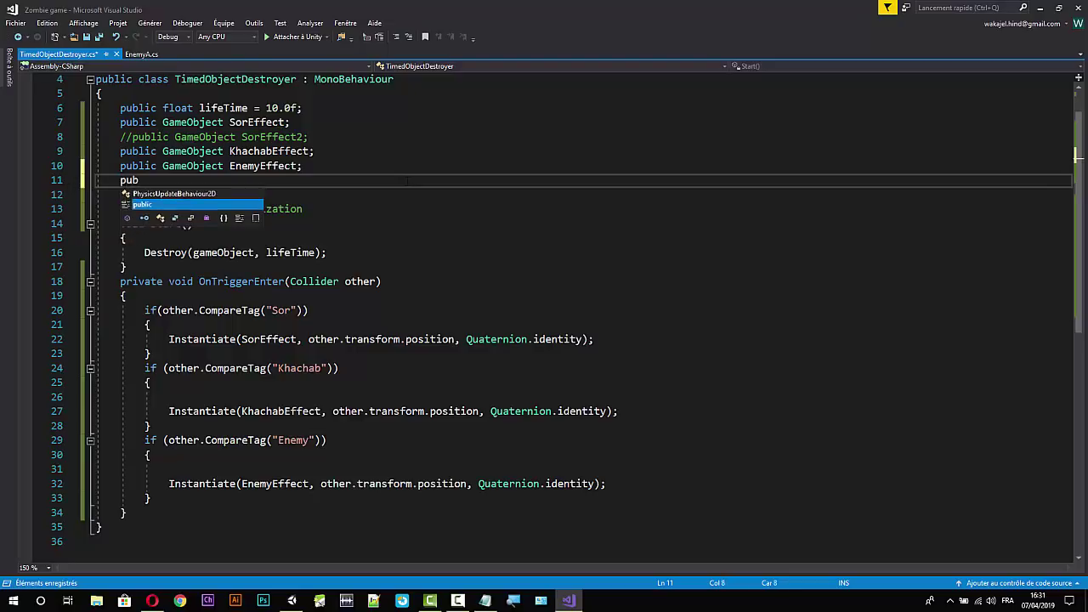
{"action": "type", "text": "lic"}
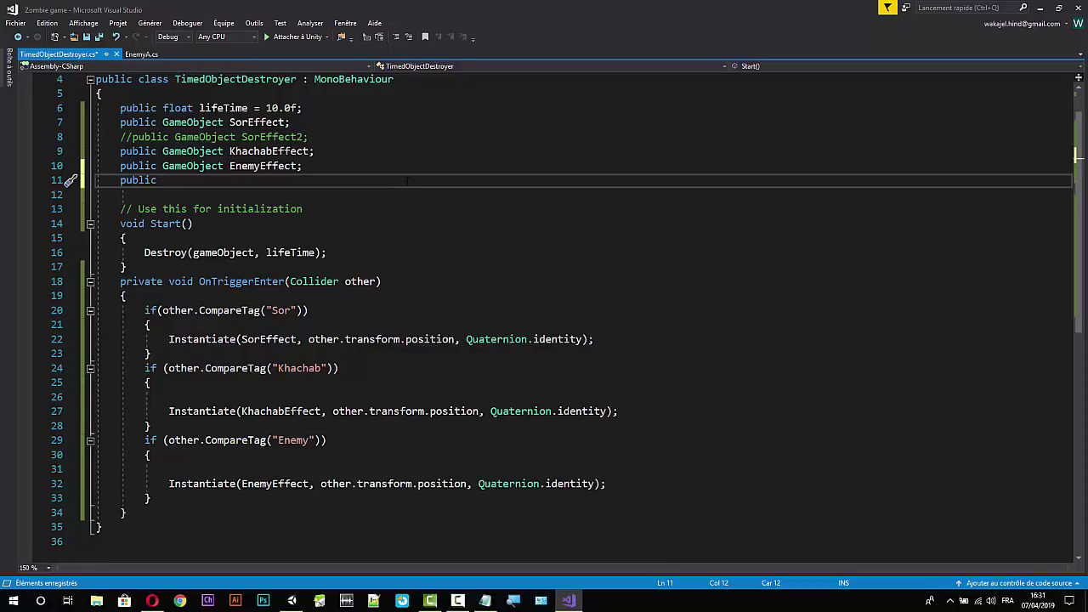
{"action": "key", "text": "BackSpace"}
{"action": "key", "text": "BackSpace"}
{"action": "key", "text": "BackSpace"}
{"action": "key", "text": "BackSpace"}
{"action": "key", "text": "BackSpace"}
{"action": "key", "text": "BackSpace"}
{"action": "type", "text": "Sour"}
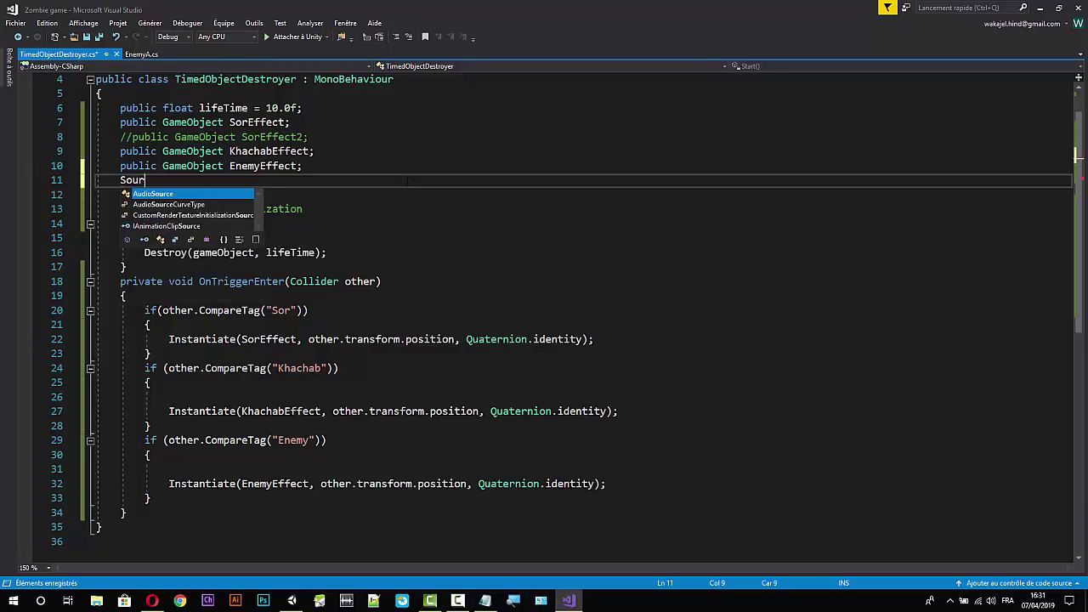
{"action": "key", "text": "Down"}
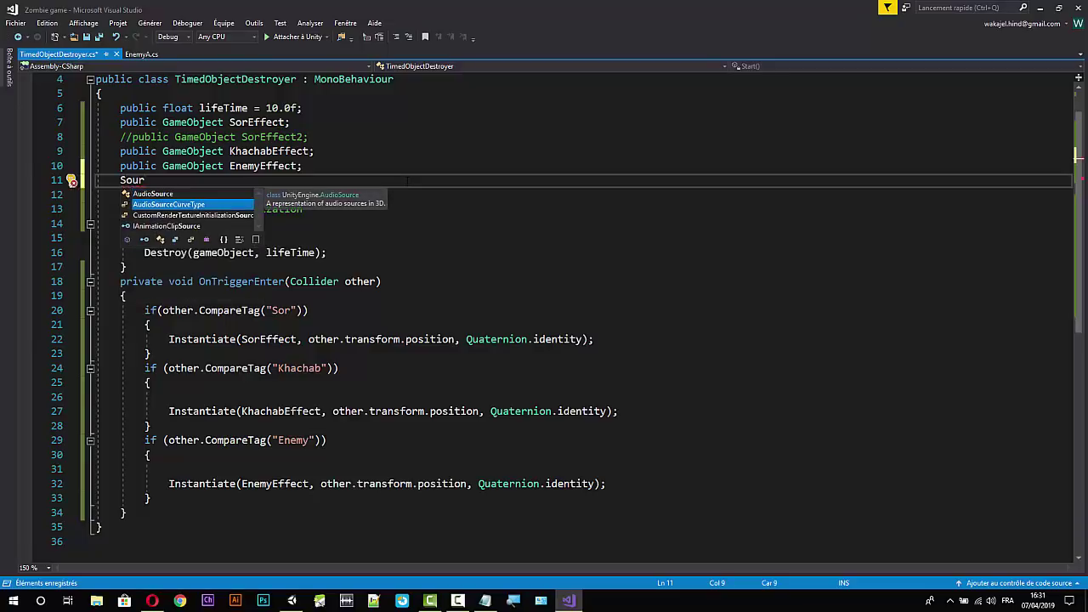
{"action": "key", "text": "Escape"}
{"action": "key", "text": "ctrl+space"}
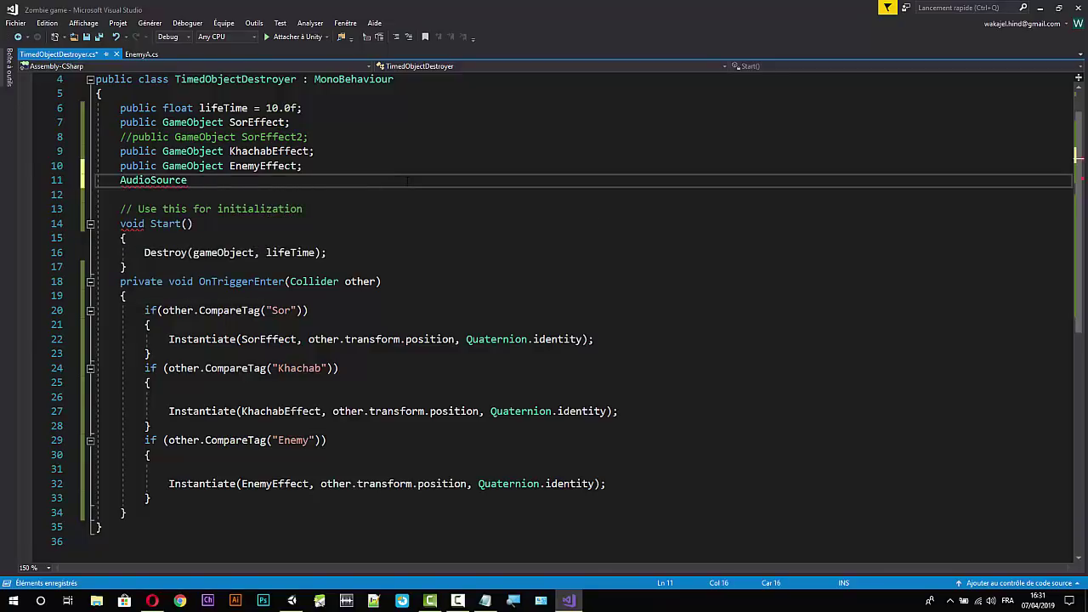
{"action": "type", "text": " sour"}
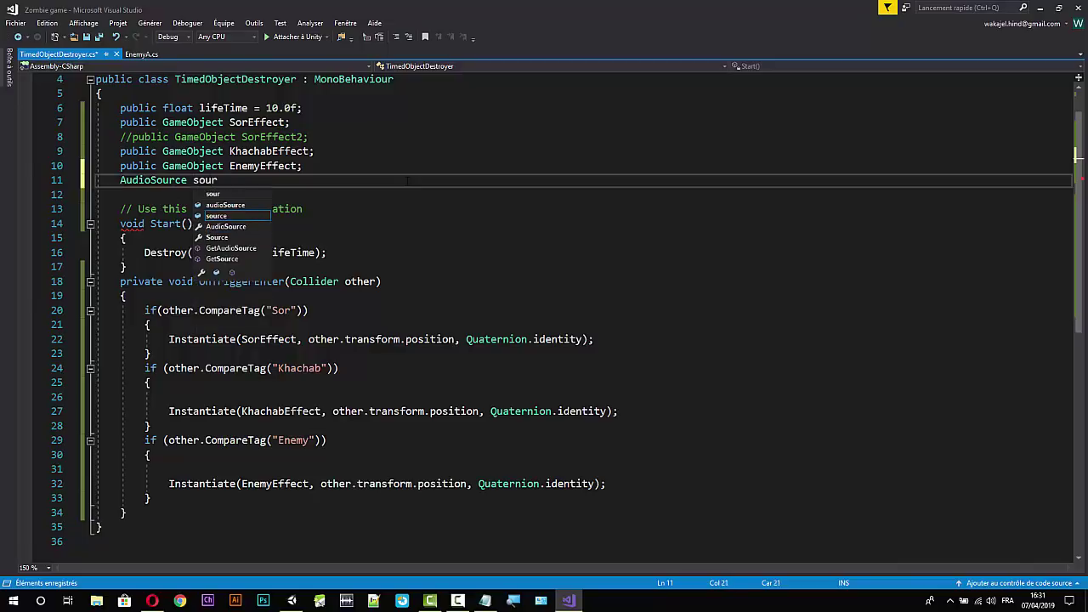
{"action": "type", "text": "ce;"}
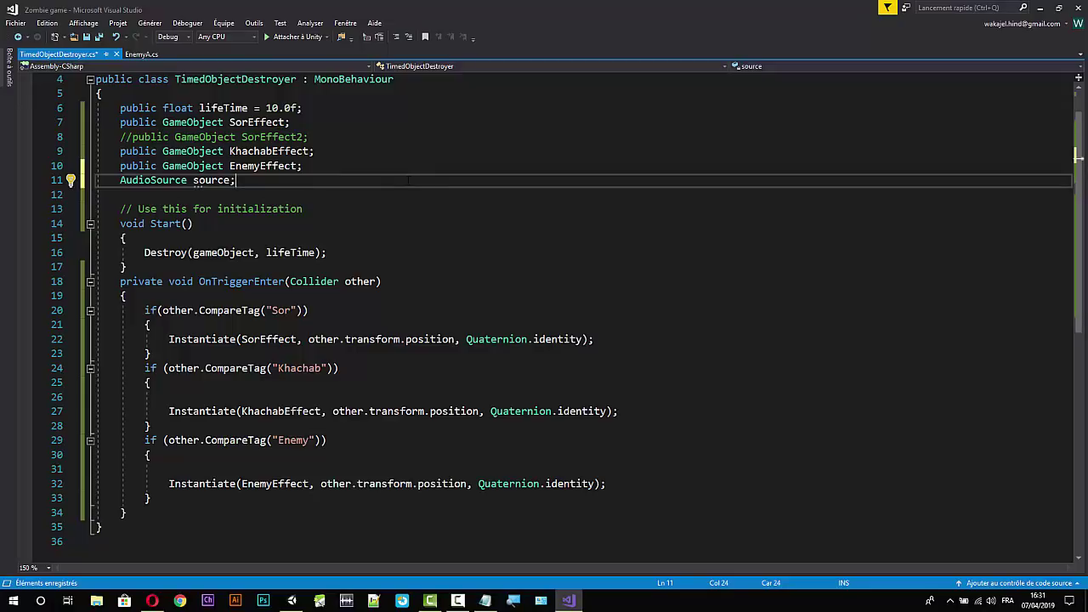
{"action": "key", "text": "Return"}
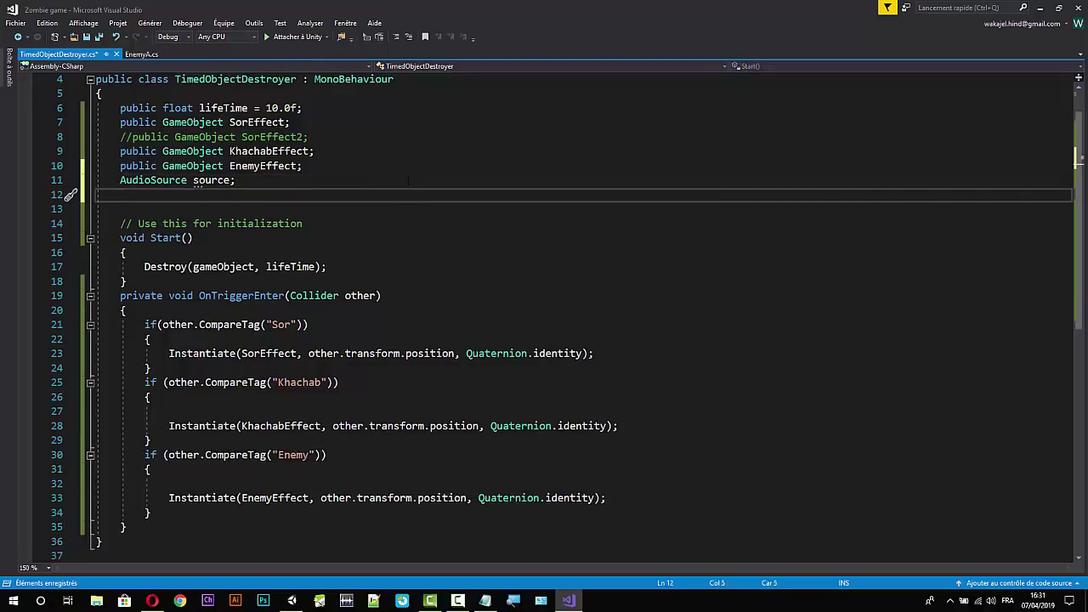
Declare public AudioClip fields SorSound, KhachabSound and EnemySound below the source field.
{"action": "type", "text": "public "}
{"action": "type", "text": "A"}
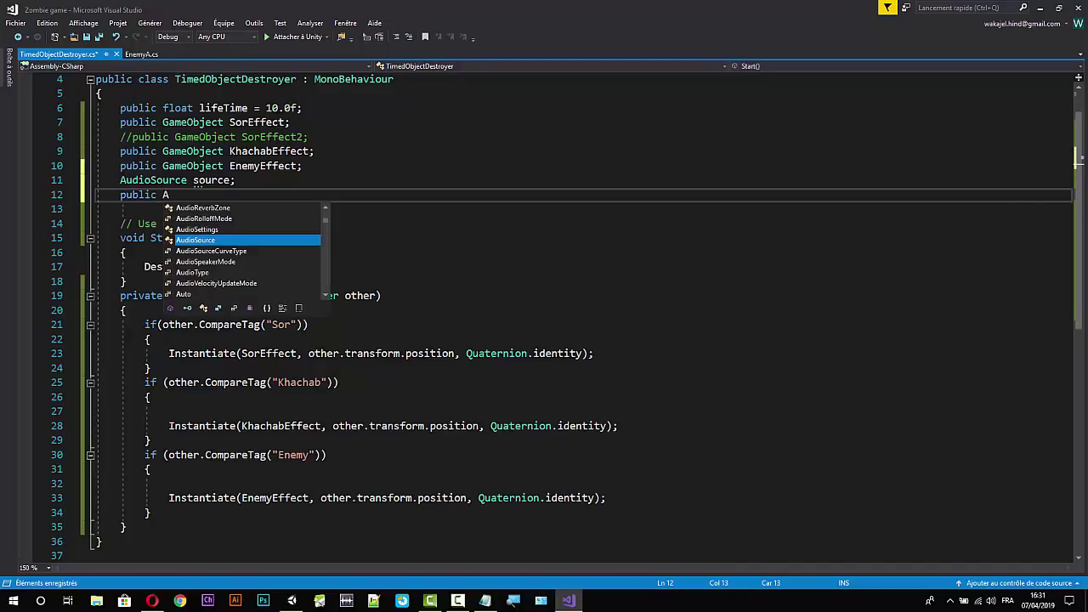
{"action": "type", "text": "udio"}
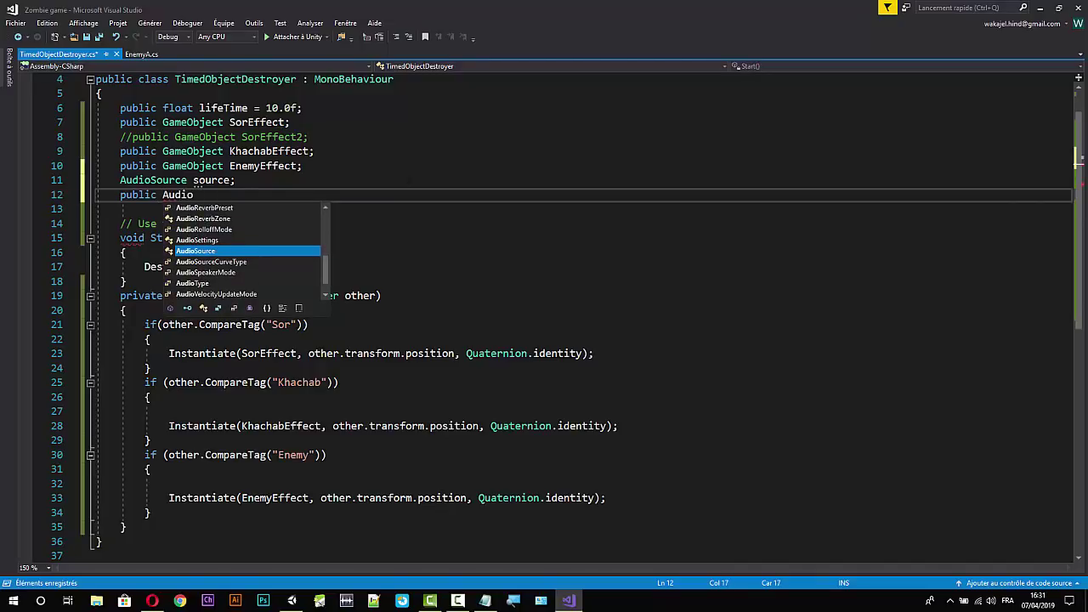
{"action": "type", "text": "Clip"}
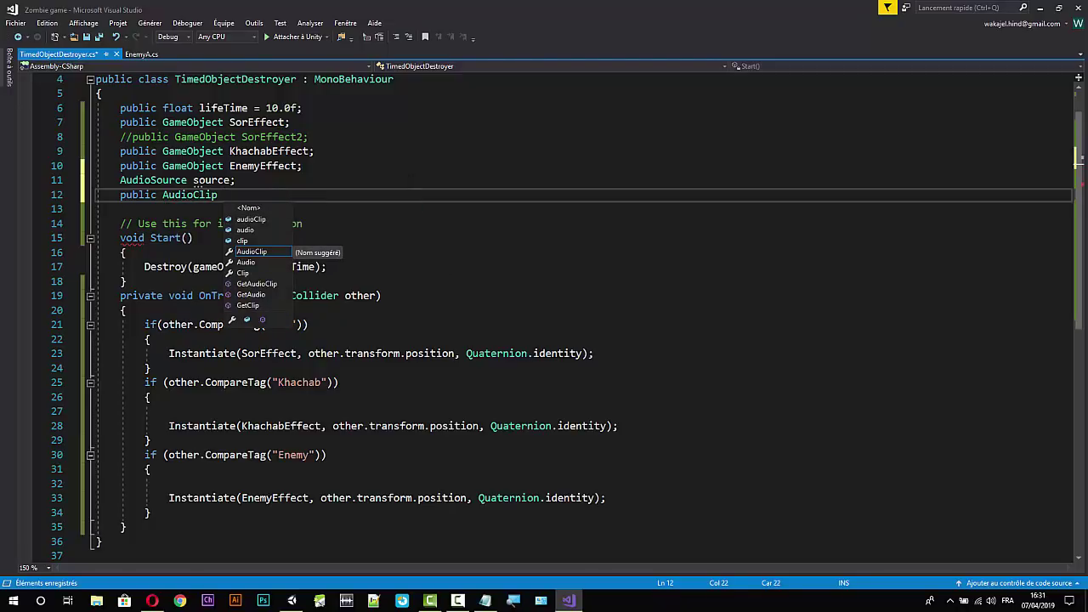
{"action": "type", "text": " Sor"}
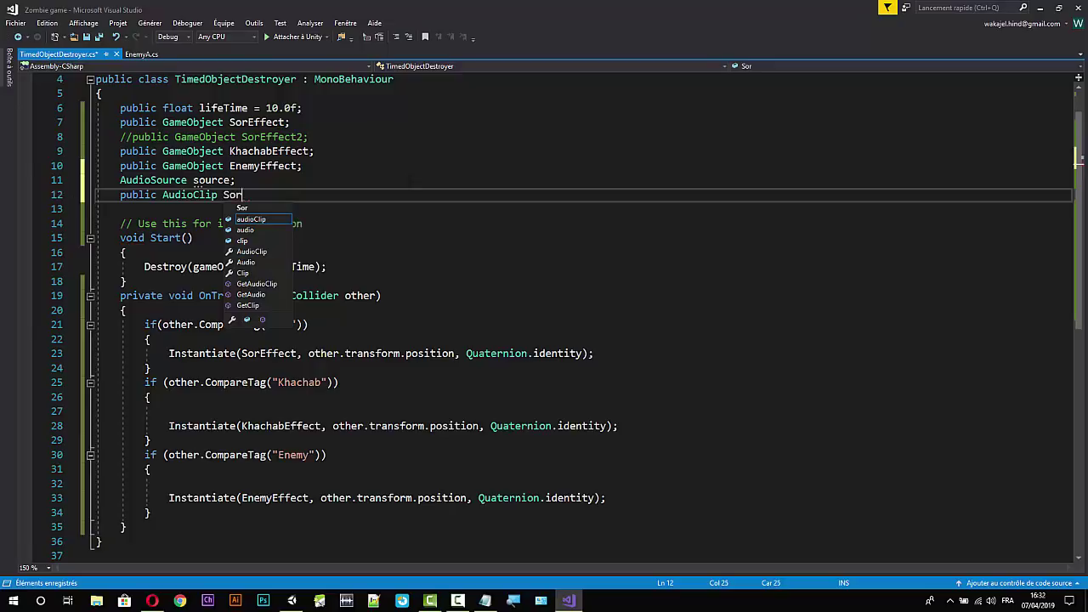
{"action": "type", "text": "Sound"}
{"action": "type", "text": ";"}
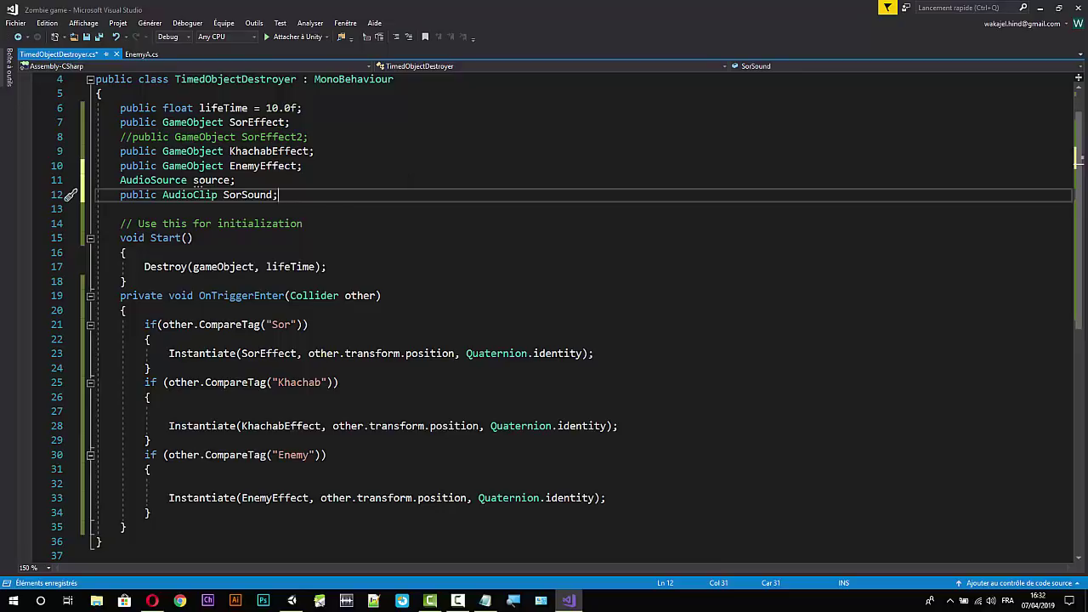
{"action": "key", "text": "Return"}
{"action": "type", "text": "p"}
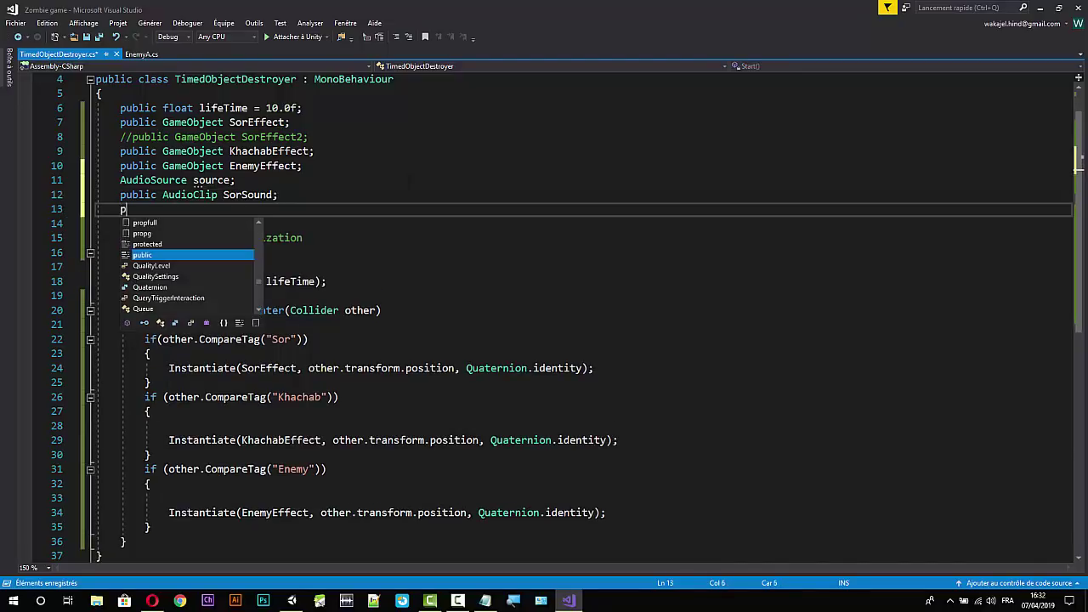
{"action": "type", "text": "ub "}
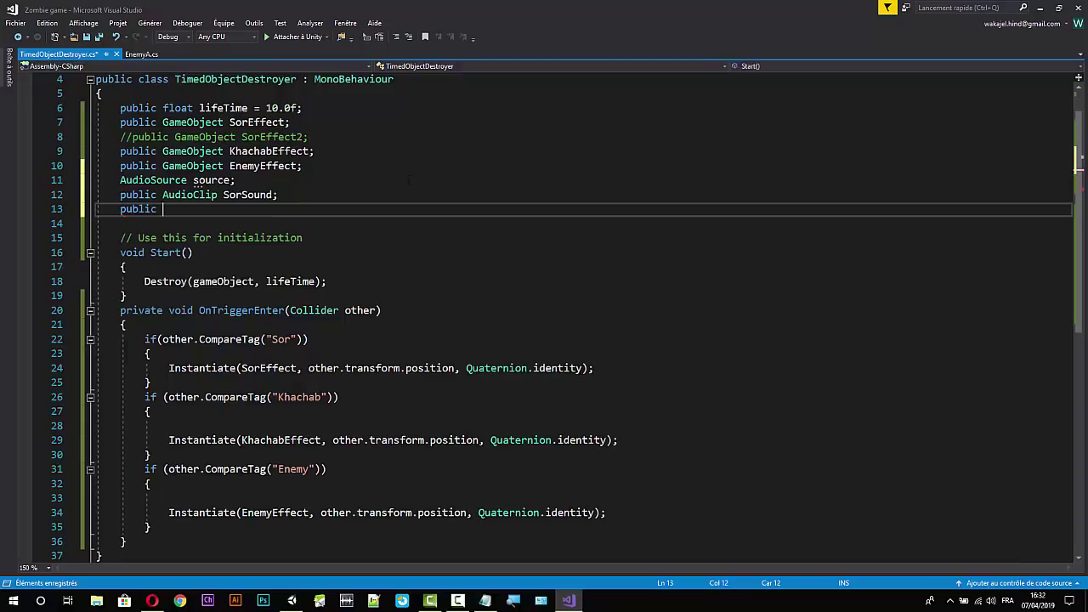
{"action": "type", "text": "Audi"}
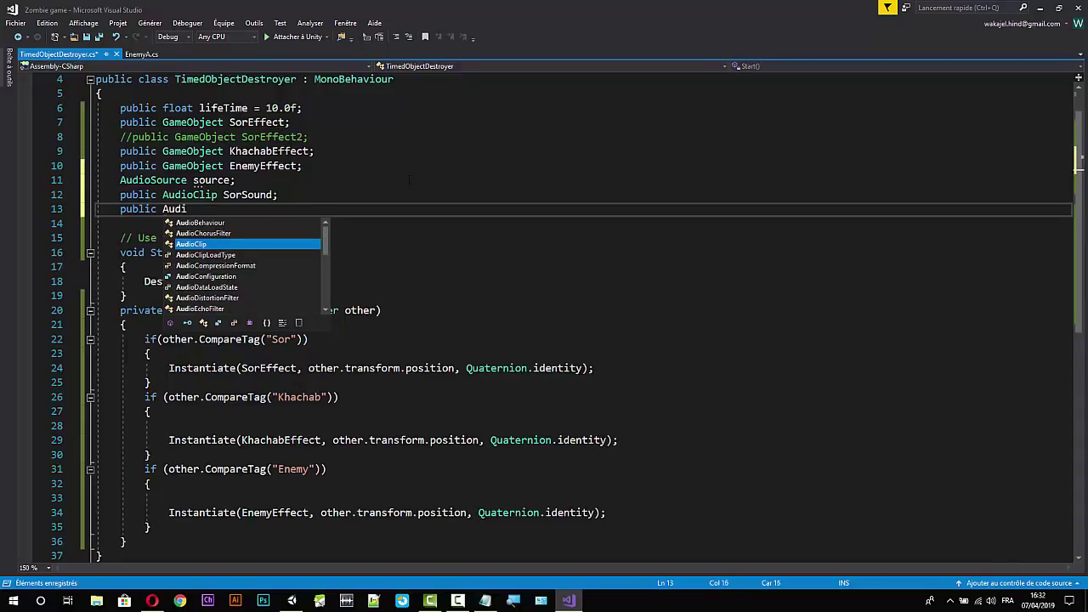
{"action": "type", "text": "oclip"}
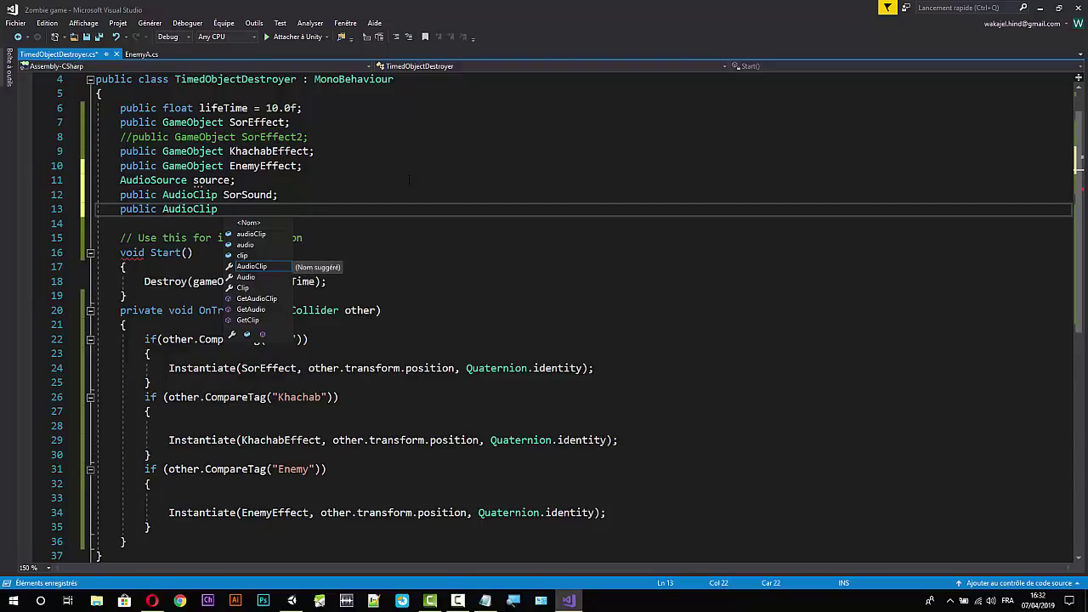
{"action": "type", "text": " K"}
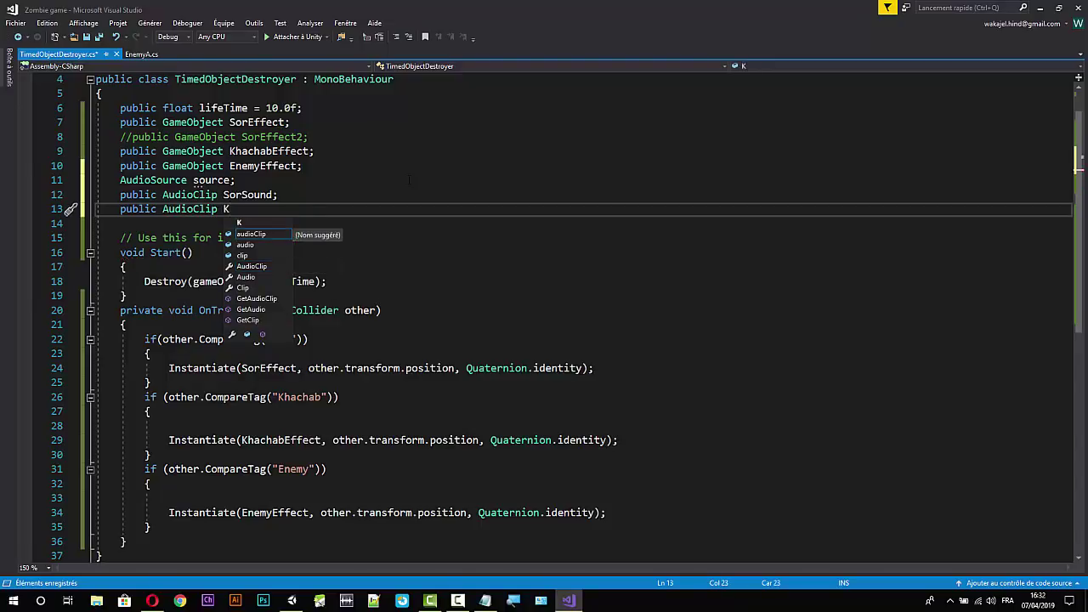
{"action": "type", "text": "ha"}
{"action": "type", "text": "chab"}
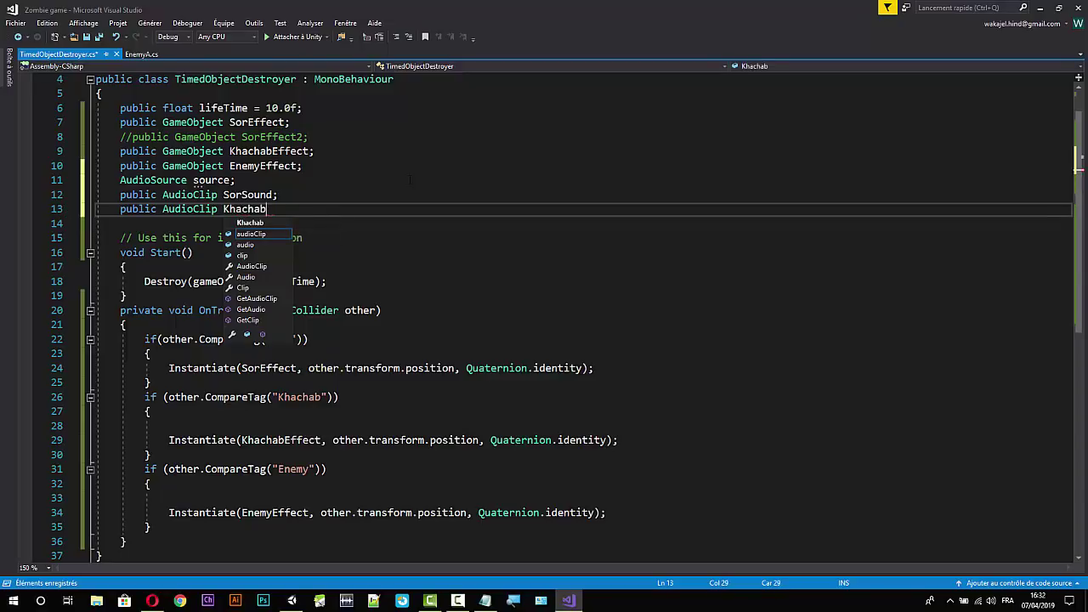
{"action": "type", "text": "Sou"}
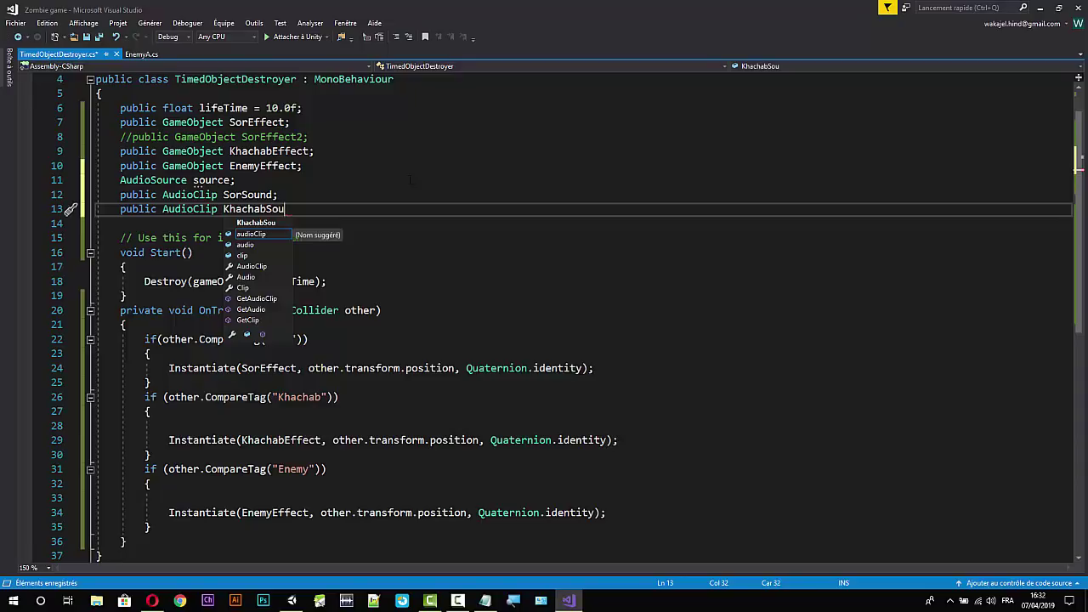
{"action": "type", "text": "nd"}
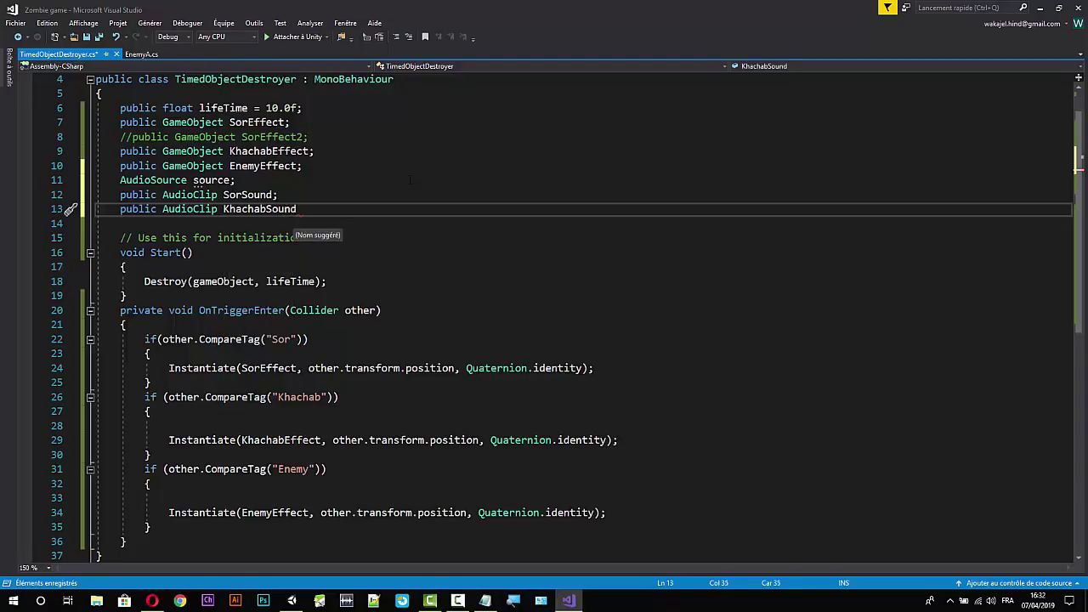
{"action": "type", "text": ";"}
{"action": "key", "text": "Return"}
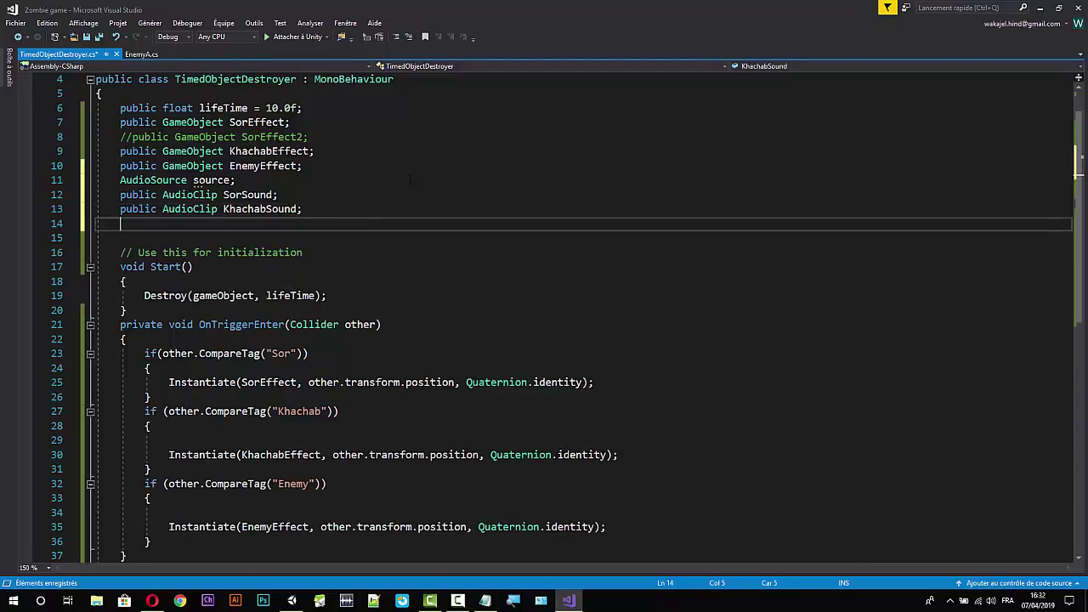
{"action": "type", "text": "pub"}
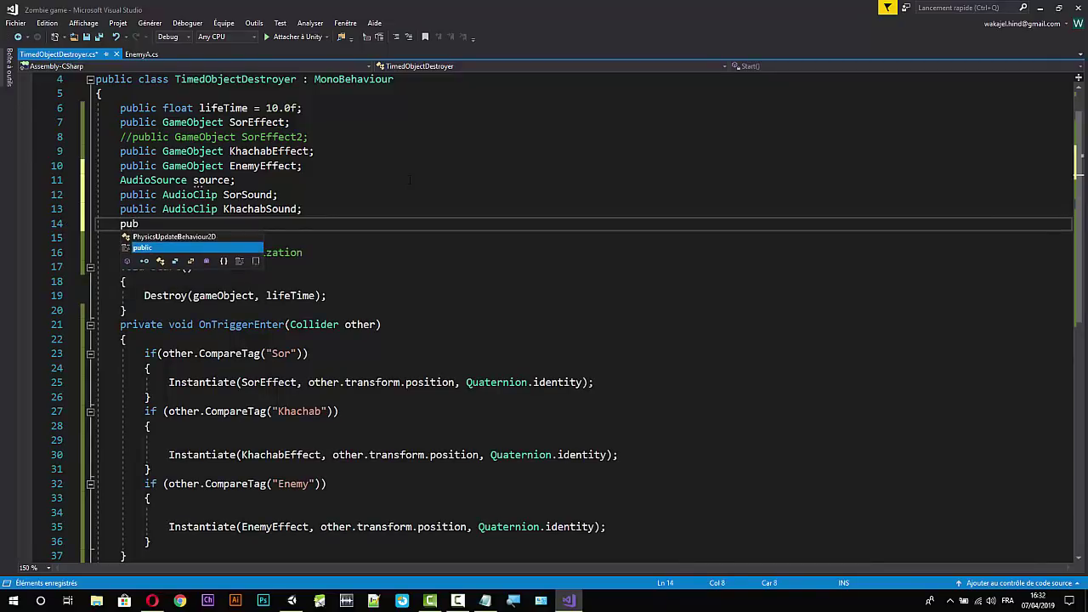
{"action": "type", "text": "lic A"}
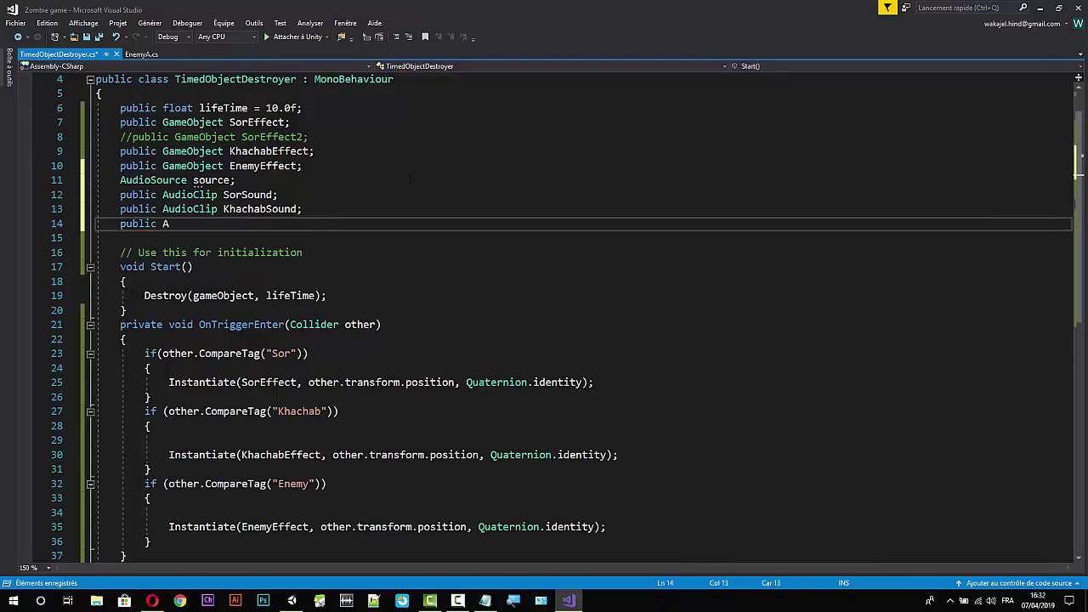
{"action": "type", "text": "udio"}
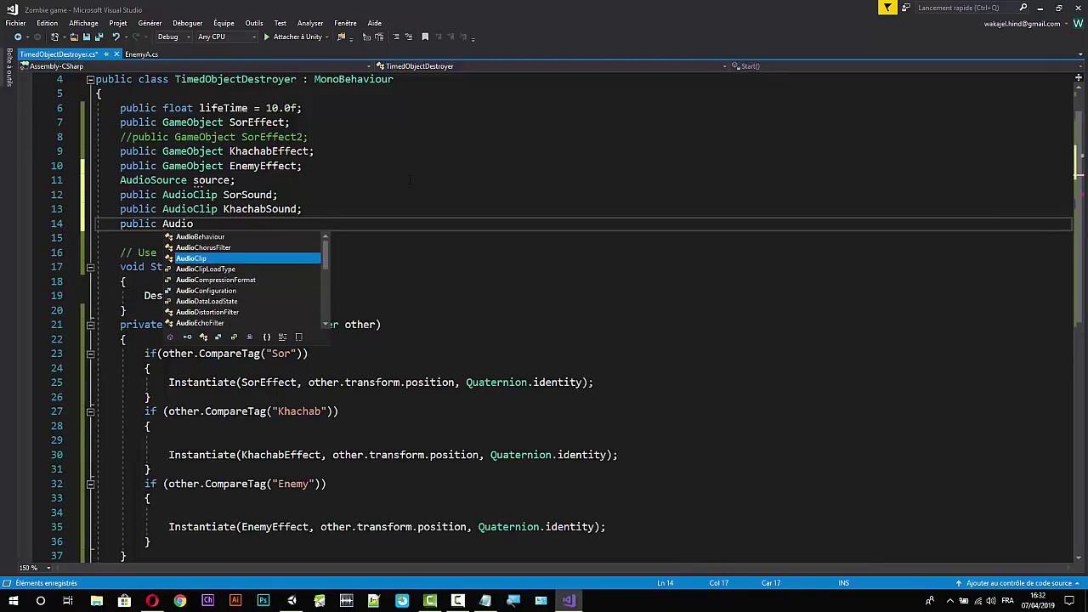
{"action": "type", "text": "clip "}
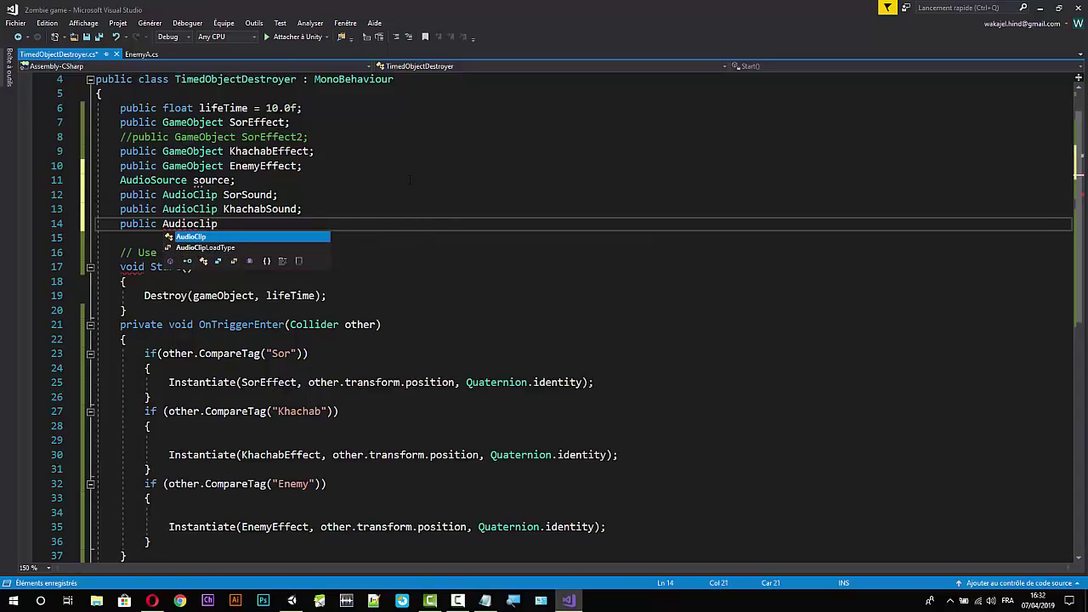
{"action": "type", "text": "E"}
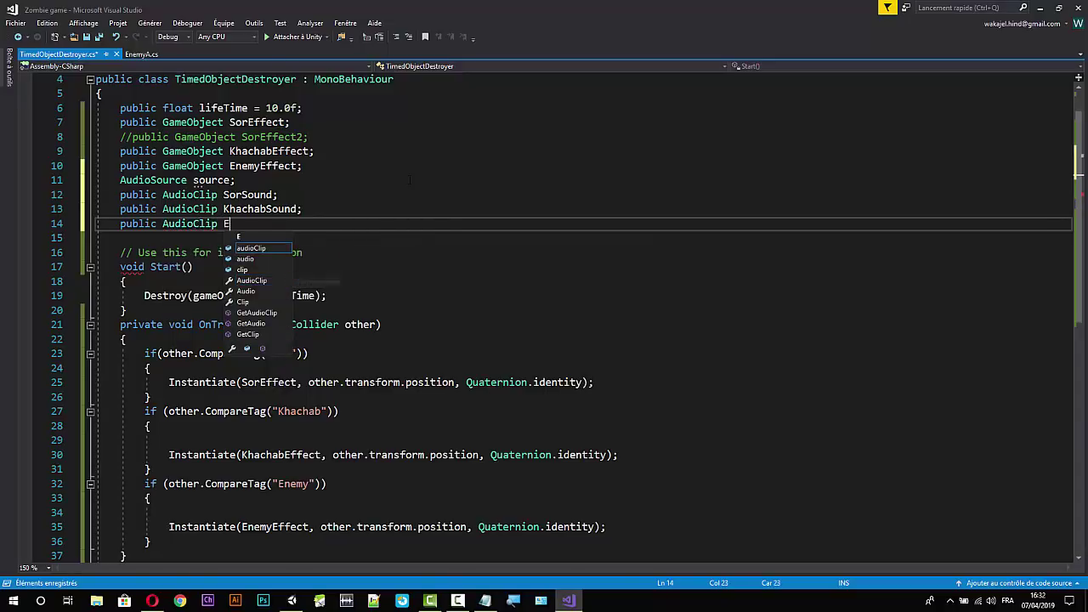
{"action": "type", "text": "nem"}
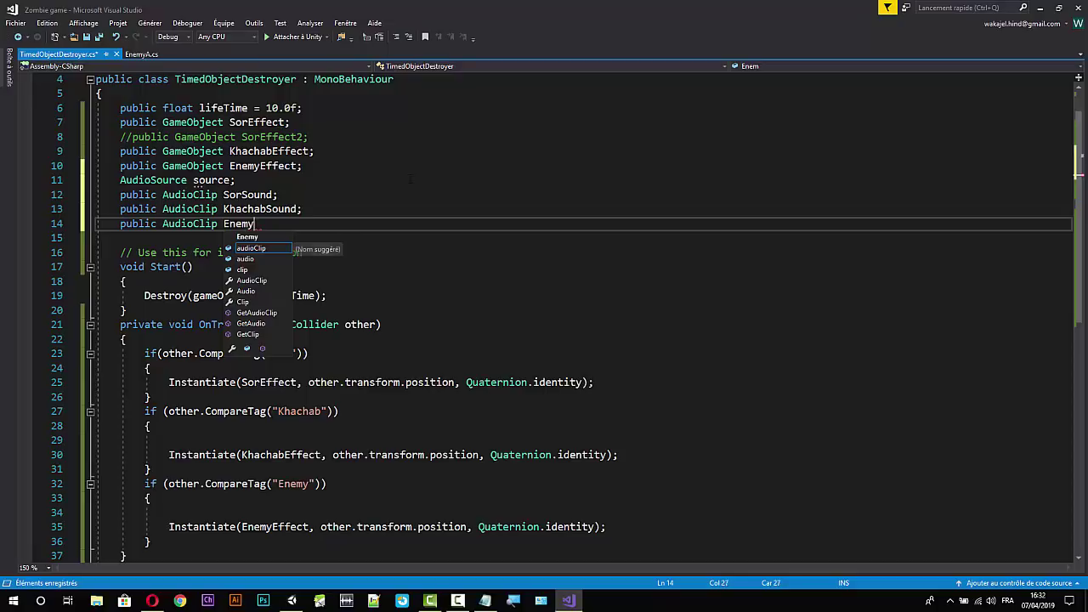
{"action": "type", "text": "ySou"}
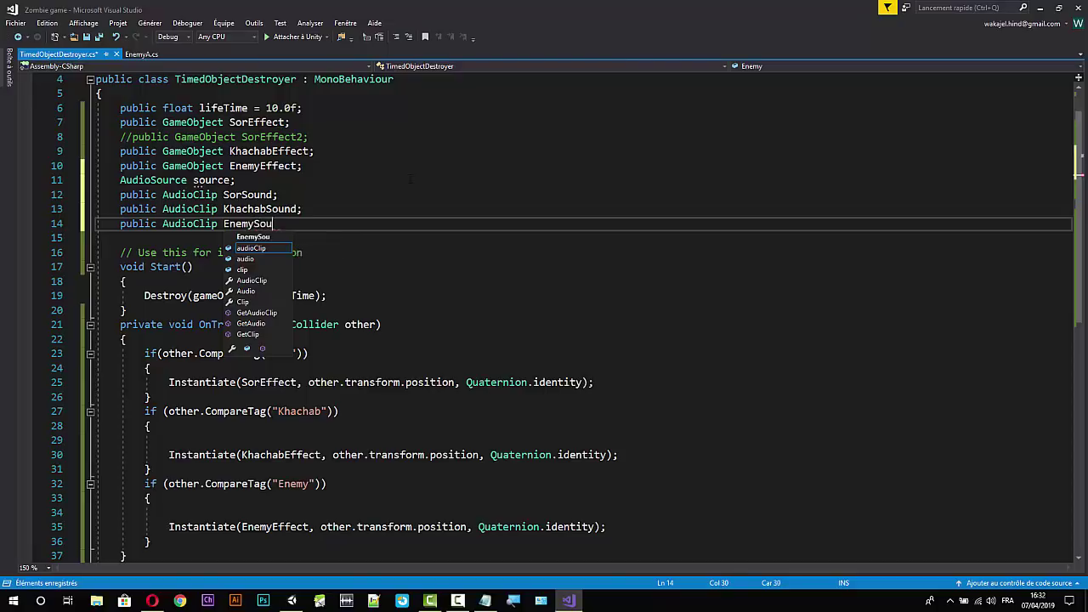
{"action": "type", "text": "nd"}
{"action": "type", "text": ";"}
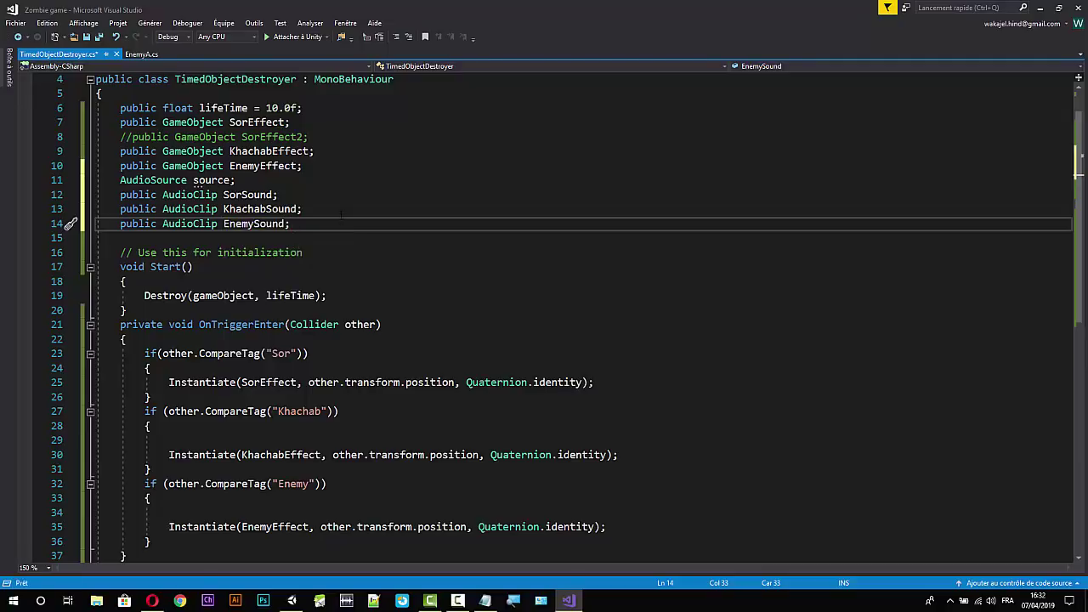
Add source.PlayOneShot("SorSound", 2f); on a new line after the Sor Instantiate call.
{"action": "scroll", "coordinate": [336, 222], "scroll_direction": "down", "scroll_amount": 1}
{"action": "scroll", "coordinate": [340, 223], "scroll_direction": "down", "scroll_amount": 2}
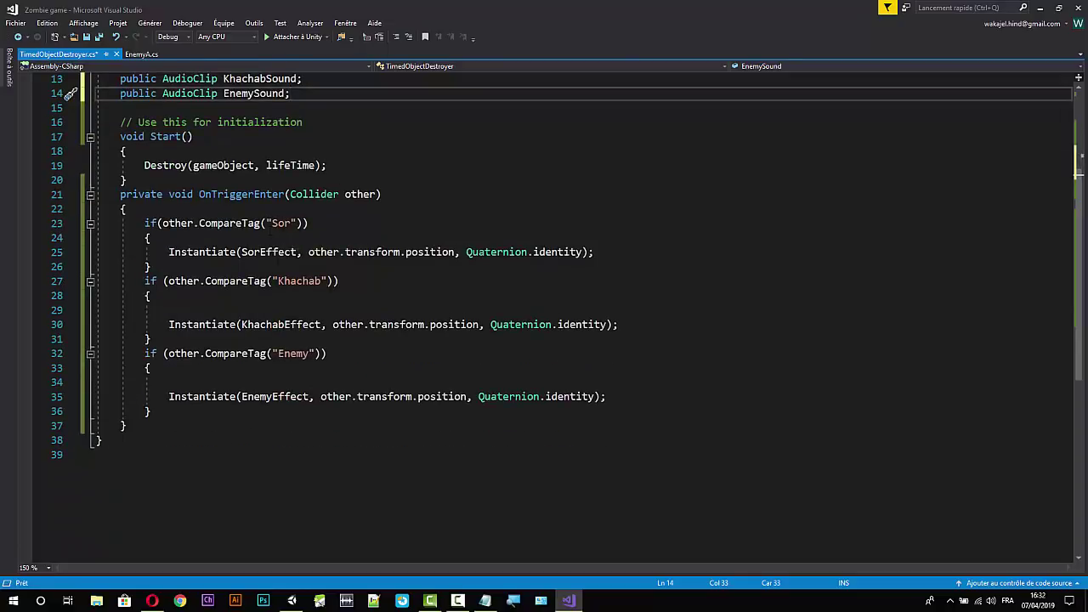
{"action": "left_click", "coordinate": [599, 252]}
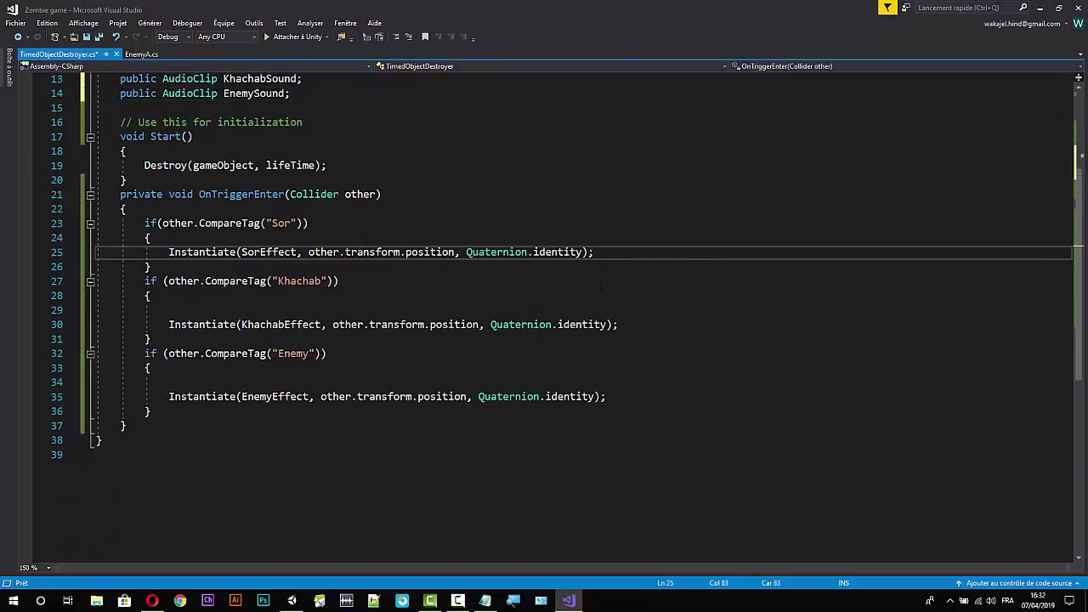
{"action": "key", "text": "Return"}
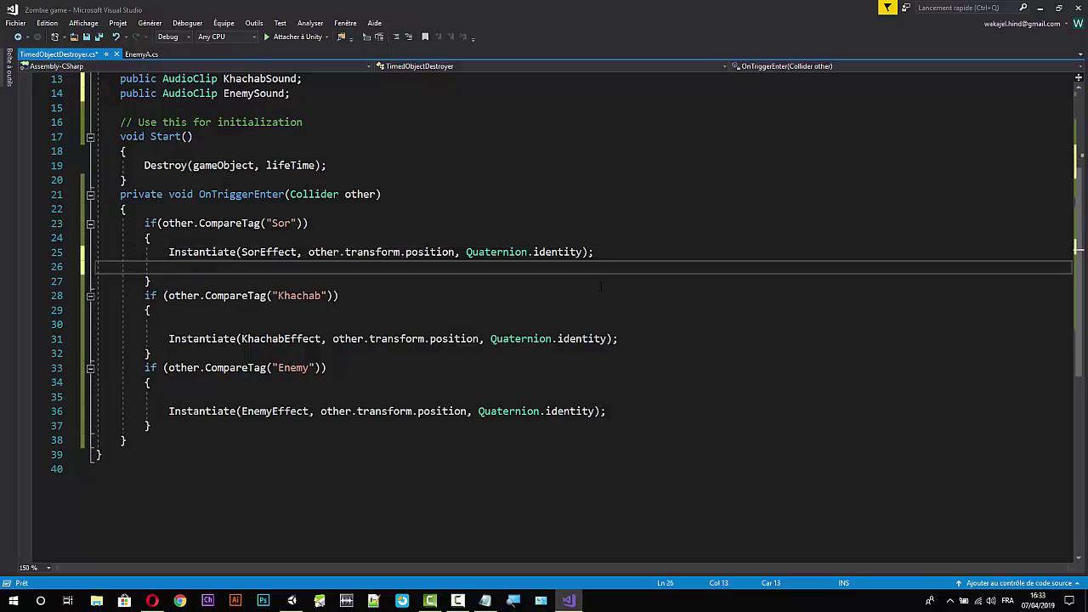
{"action": "scroll", "coordinate": [561, 327], "scroll_direction": "up", "scroll_amount": 2}
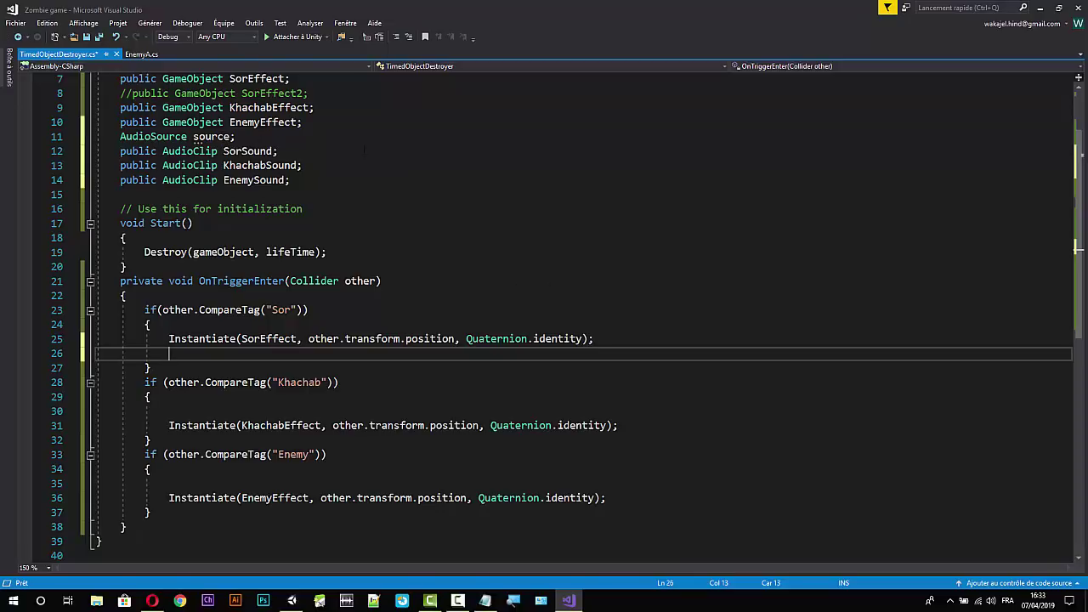
{"action": "type", "text": "sou"}
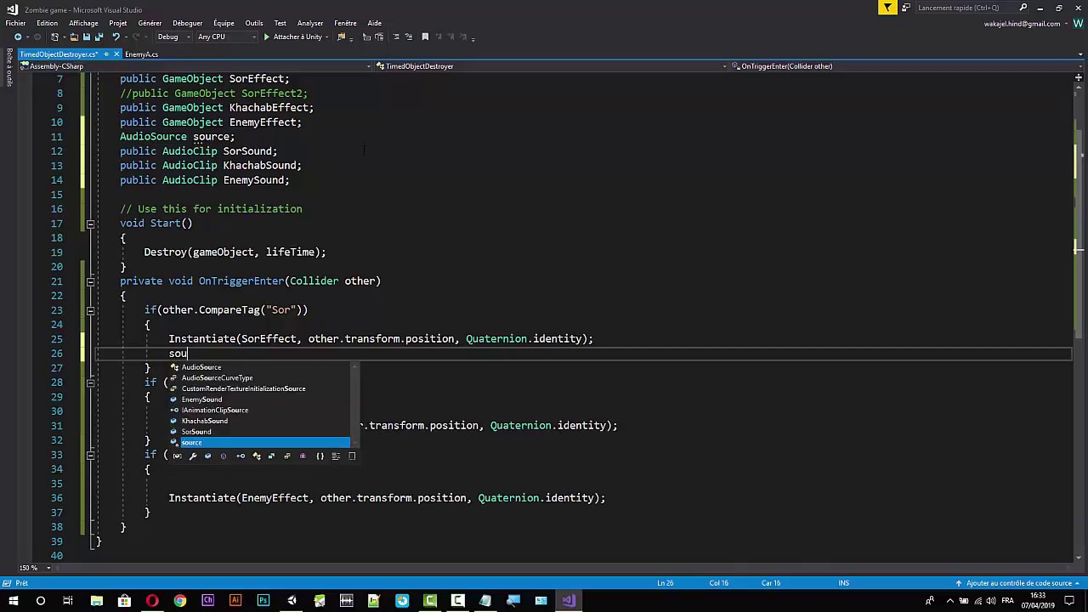
{"action": "key", "text": "Tab"}
{"action": "type", "text": "."}
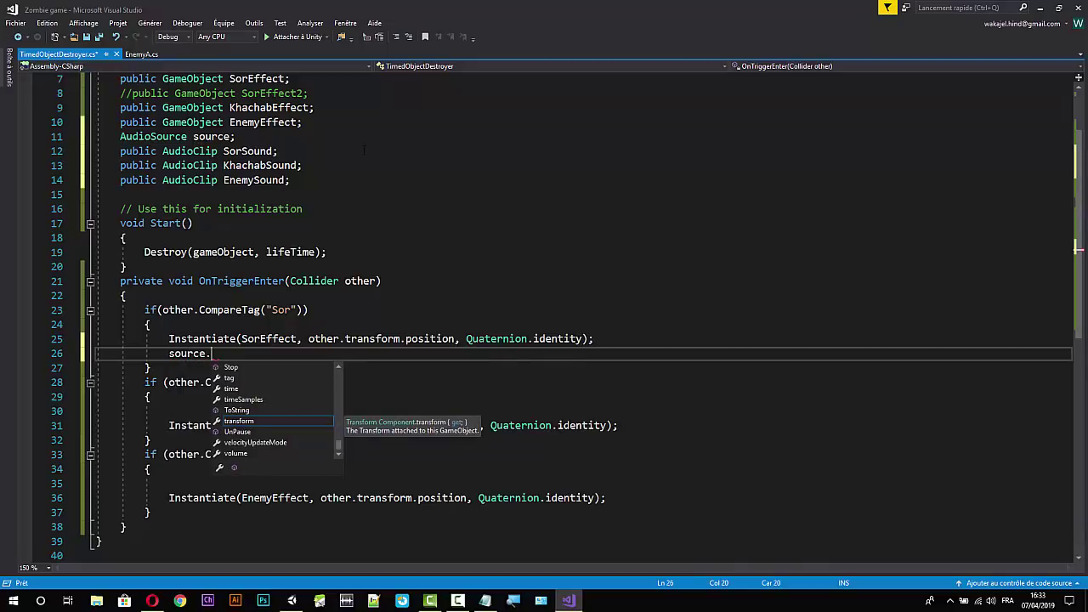
{"action": "type", "text": "P"}
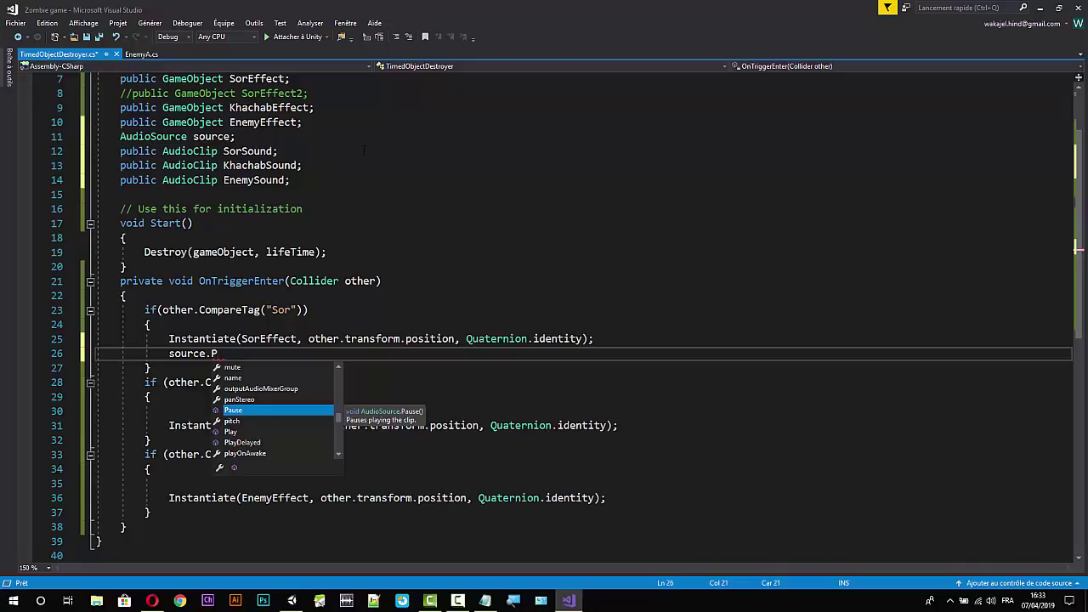
{"action": "type", "text": "l"}
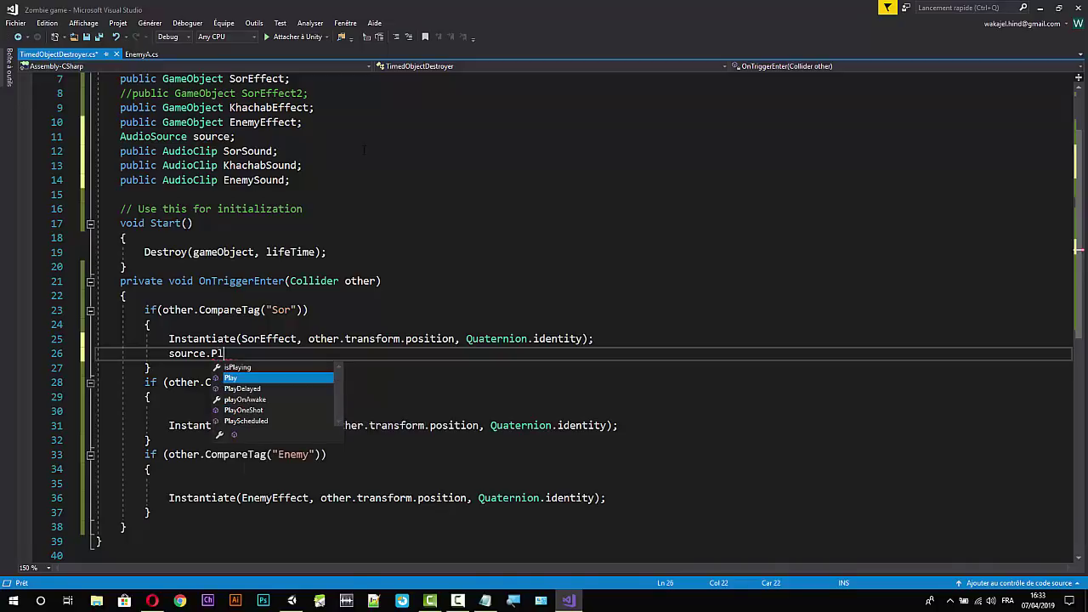
{"action": "type", "text": "a"}
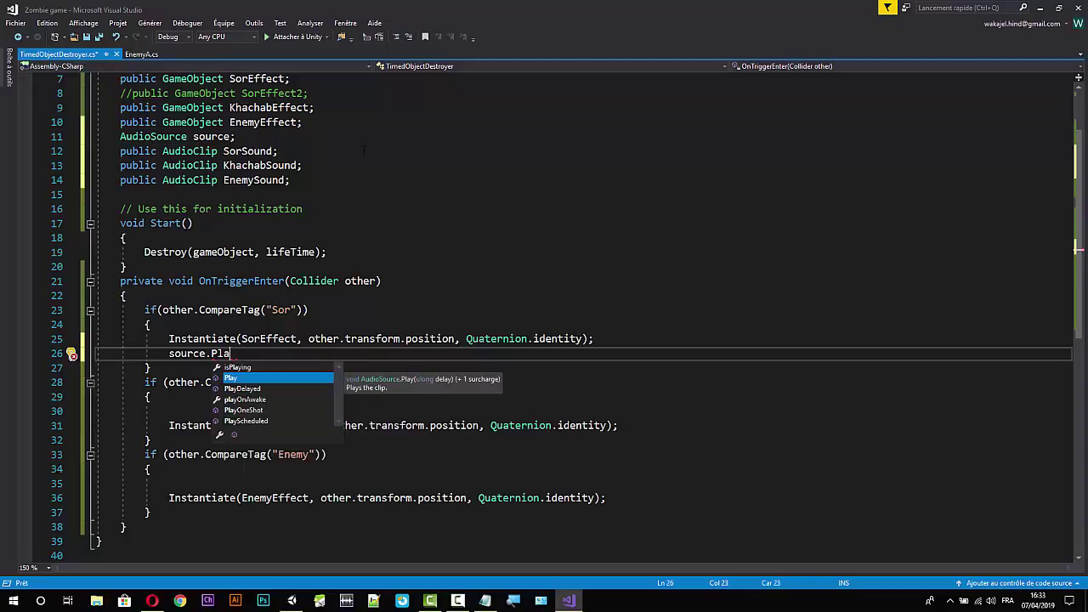
{"action": "key", "text": "Down"}
{"action": "key", "text": "Down"}
{"action": "key", "text": "Down"}
{"action": "key", "text": "Tab"}
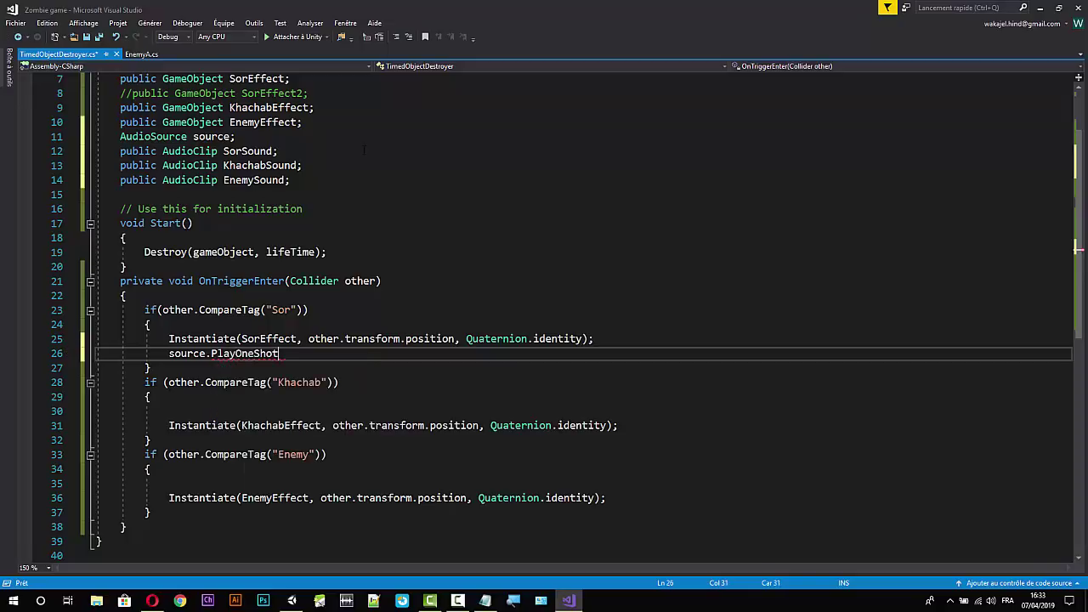
{"action": "type", "text": "("}
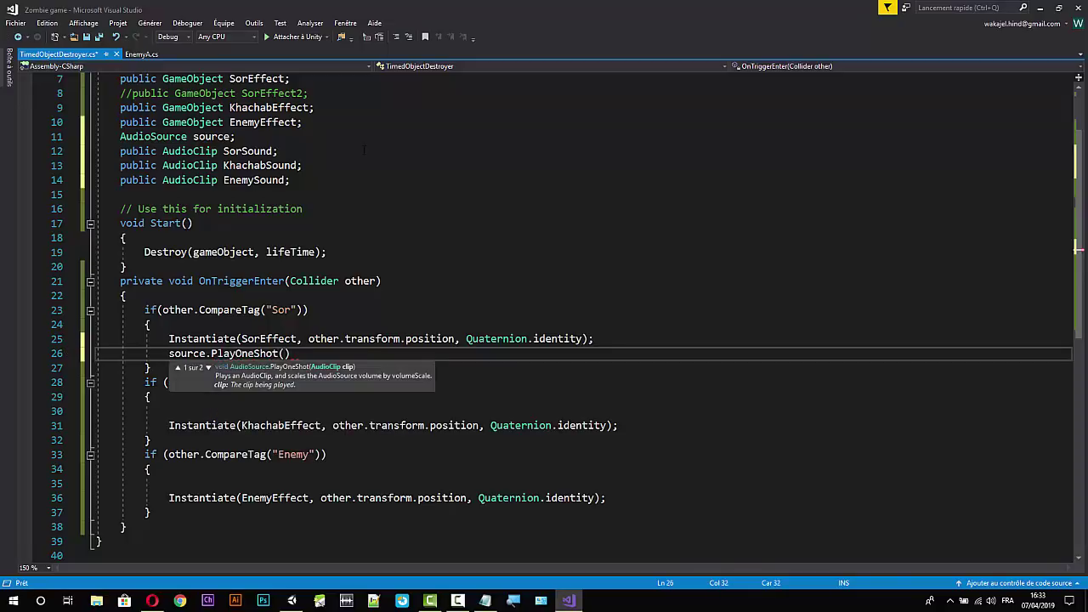
{"action": "type", "text": "\""}
{"action": "type", "text": "S"}
{"action": "type", "text": "orS"}
{"action": "type", "text": "ound"}
{"action": "type", "text": "\","}
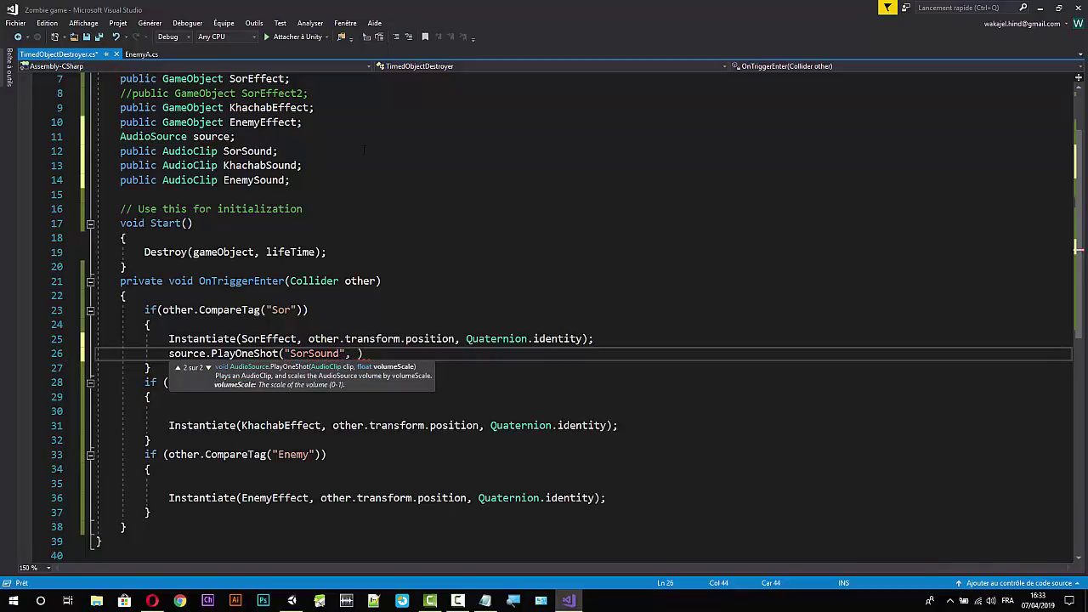
{"action": "type", "text": " 2"}
{"action": "type", "text": "f)"}
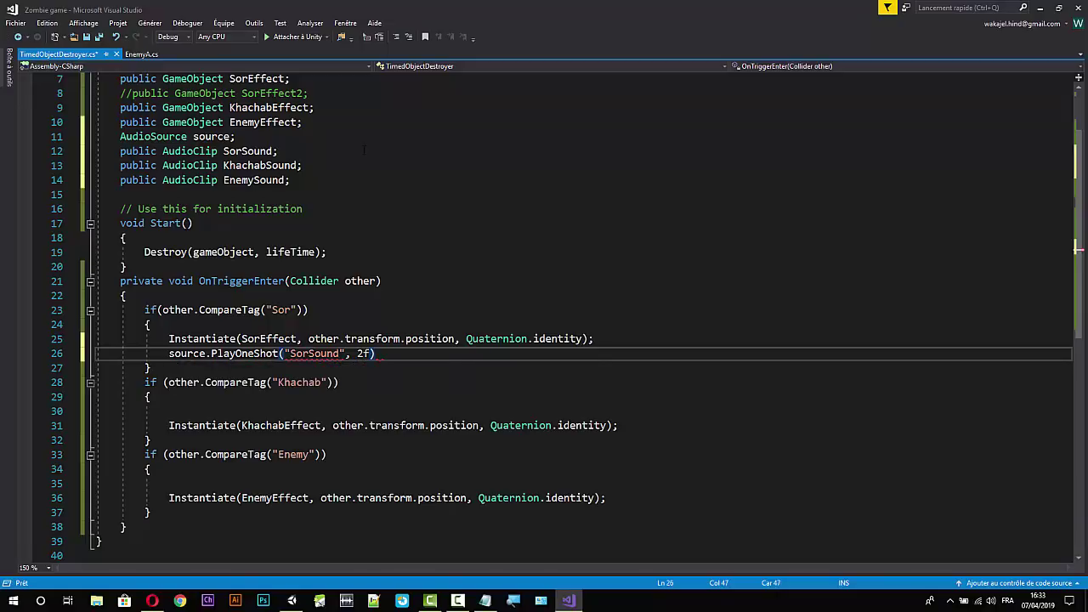
{"action": "type", "text": ";"}
Remove the quotes so SorSound is passed as the variable, then select the statement.
{"action": "mouse_move", "coordinate": [325, 357]}
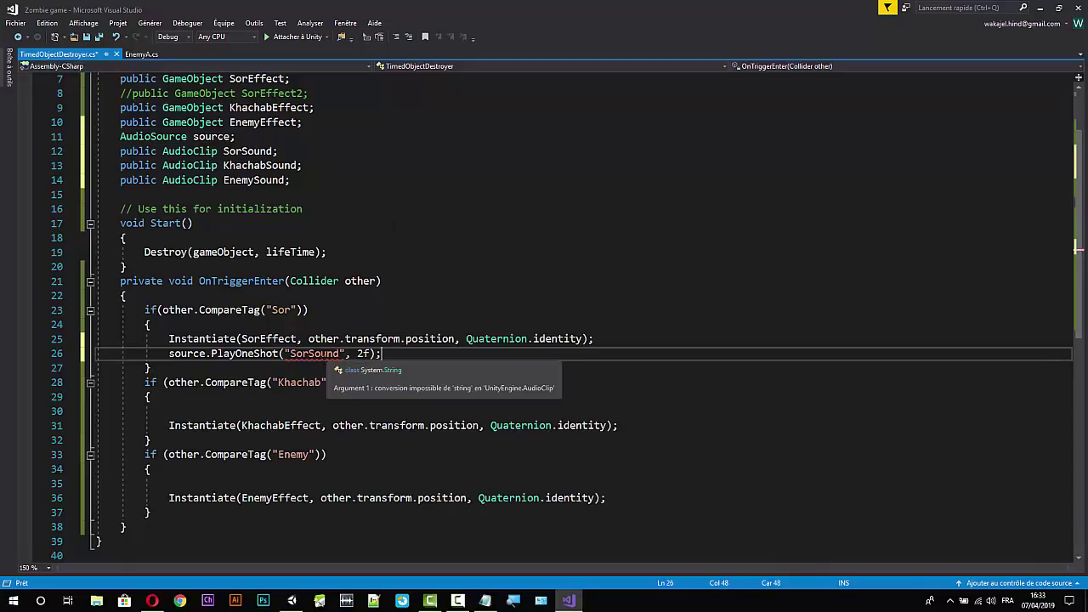
{"action": "left_click", "coordinate": [344, 354]}
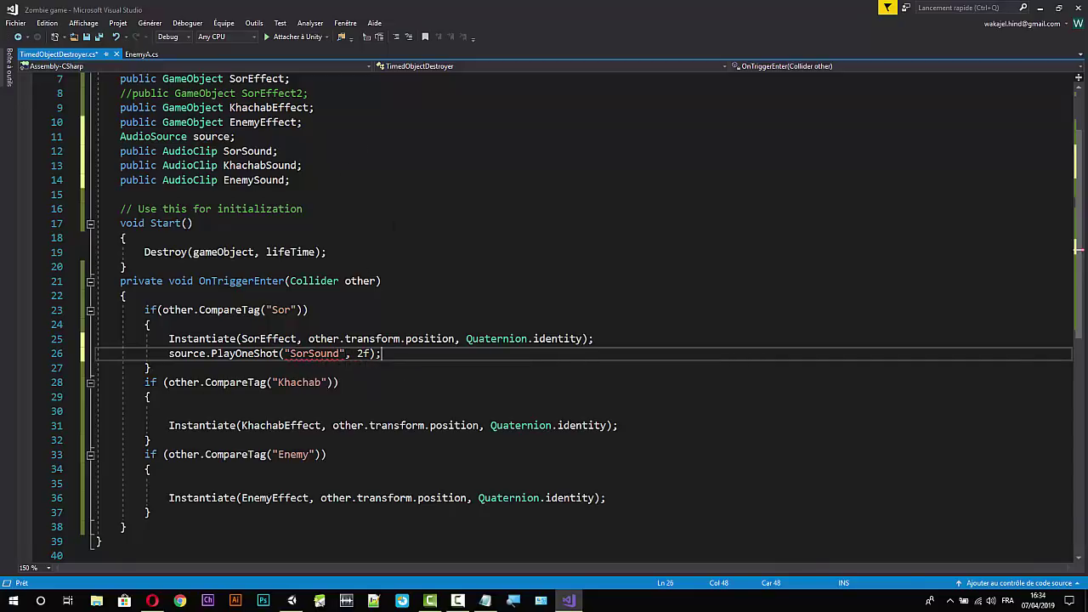
{"action": "key", "text": "BackSpace"}
{"action": "key", "text": "ctrl+Left"}
{"action": "key", "text": "BackSpace"}
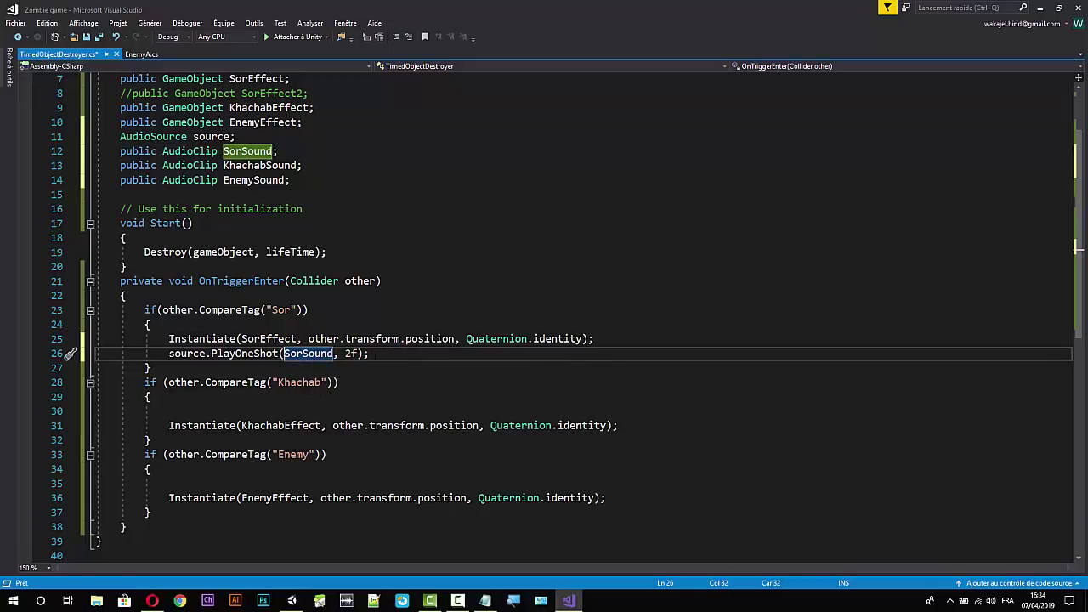
{"action": "key", "text": "End"}
{"action": "key", "text": "ctrl+shift+Left"}
{"action": "key", "text": "ctrl+shift+Left"}
{"action": "key", "text": "ctrl+shift+Left"}
{"action": "key", "text": "ctrl+shift+Left"}
{"action": "key", "text": "ctrl+shift+Left"}
{"action": "key", "text": "ctrl+shift+Left"}
{"action": "key", "text": "ctrl+c"}
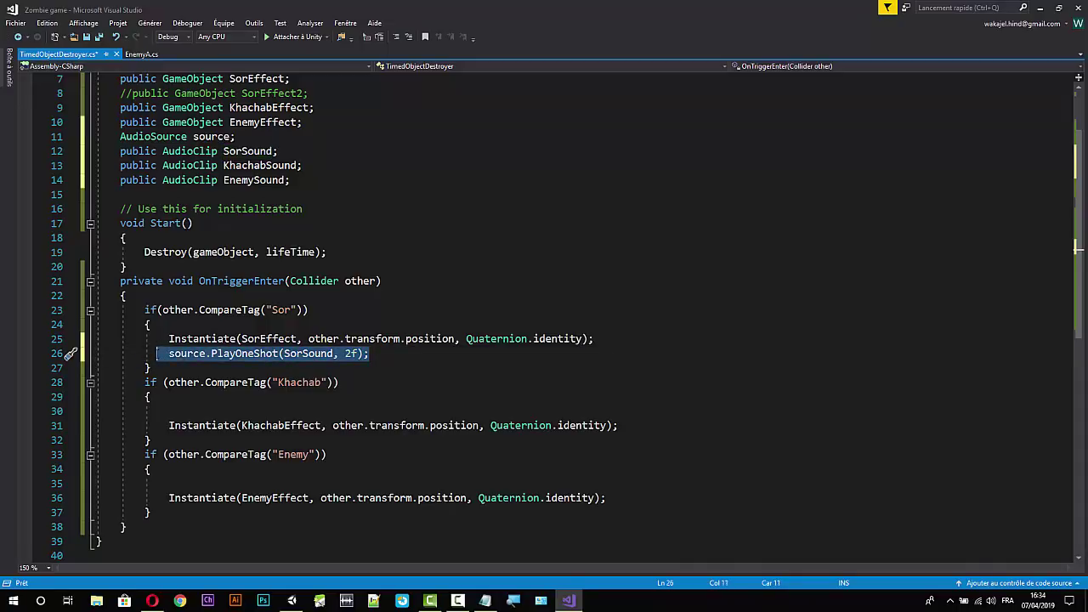
Paste the PlayOneShot call into the Khachab branch and change its clip to KhachabSound.
{"action": "scroll", "coordinate": [544, 315], "scroll_direction": "down", "scroll_amount": 1}
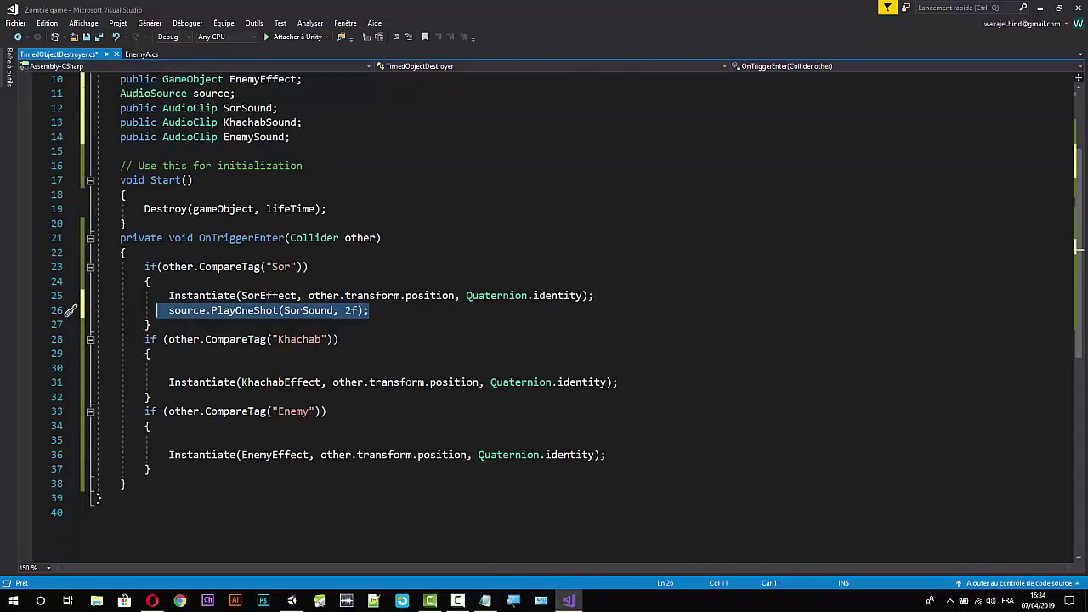
{"action": "left_click", "coordinate": [625, 382]}
{"action": "key", "text": "Return"}
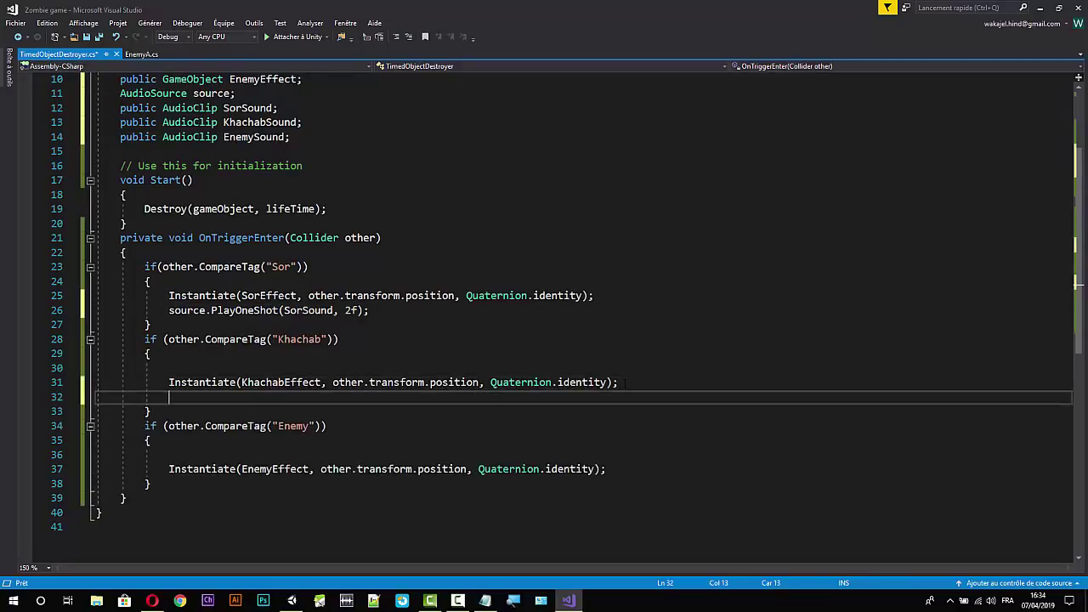
{"action": "key", "text": "ctrl+v"}
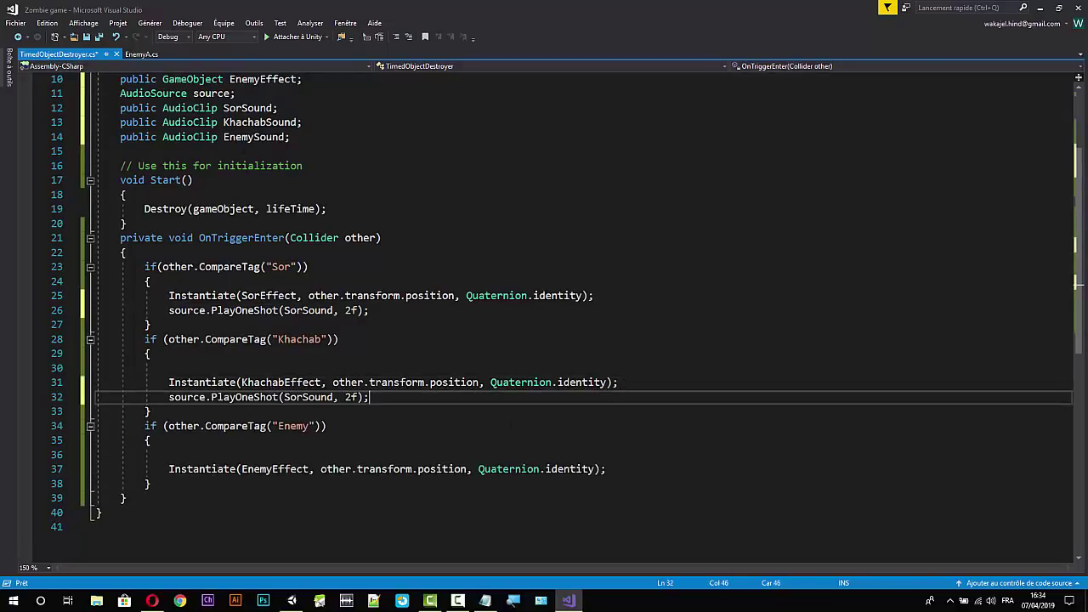
{"action": "double_click", "coordinate": [259, 122]}
{"action": "key", "text": "ctrl+c"}
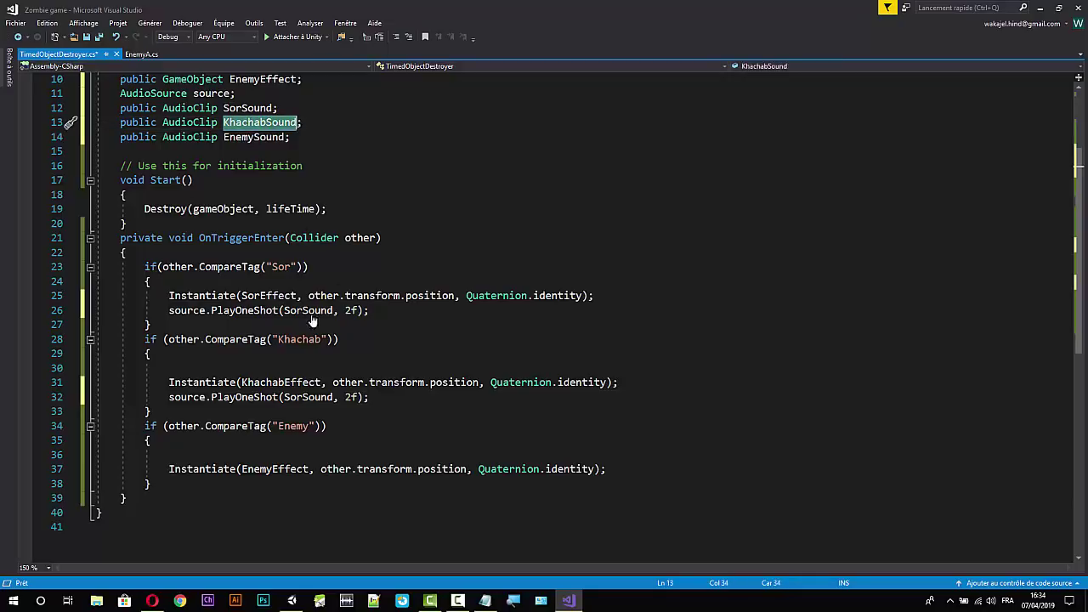
{"action": "double_click", "coordinate": [299, 398]}
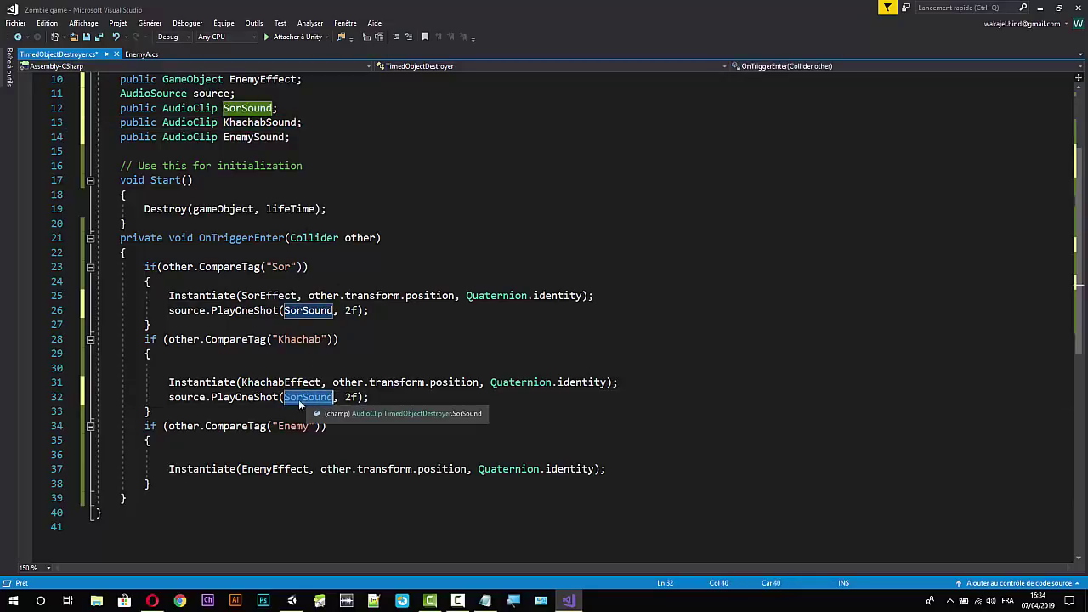
{"action": "key", "text": "ctrl+v"}
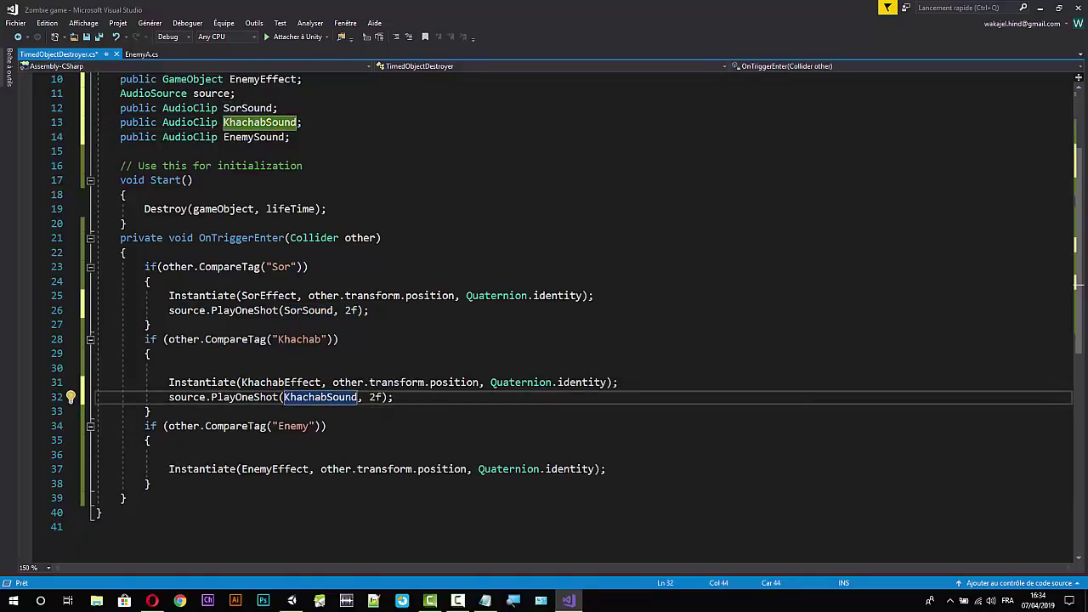
Copy the call into the Enemy branch with EnemySound, save the script, and return to Unity.
{"action": "left_click_drag", "start_coordinate": [393, 398], "coordinate": [157, 397]}
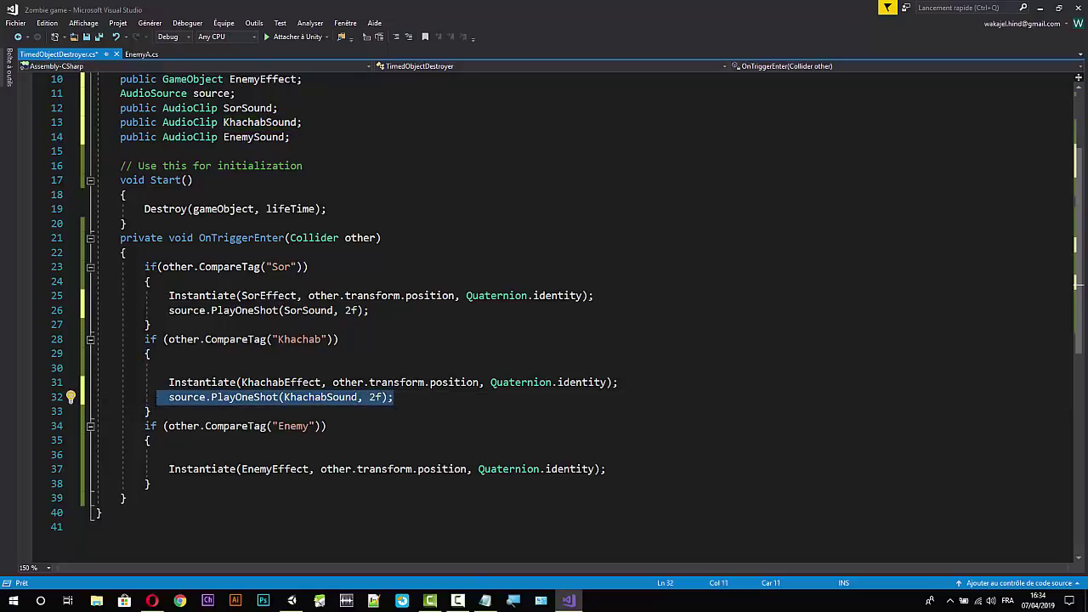
{"action": "key", "text": "ctrl+c"}
{"action": "left_click", "coordinate": [609, 469]}
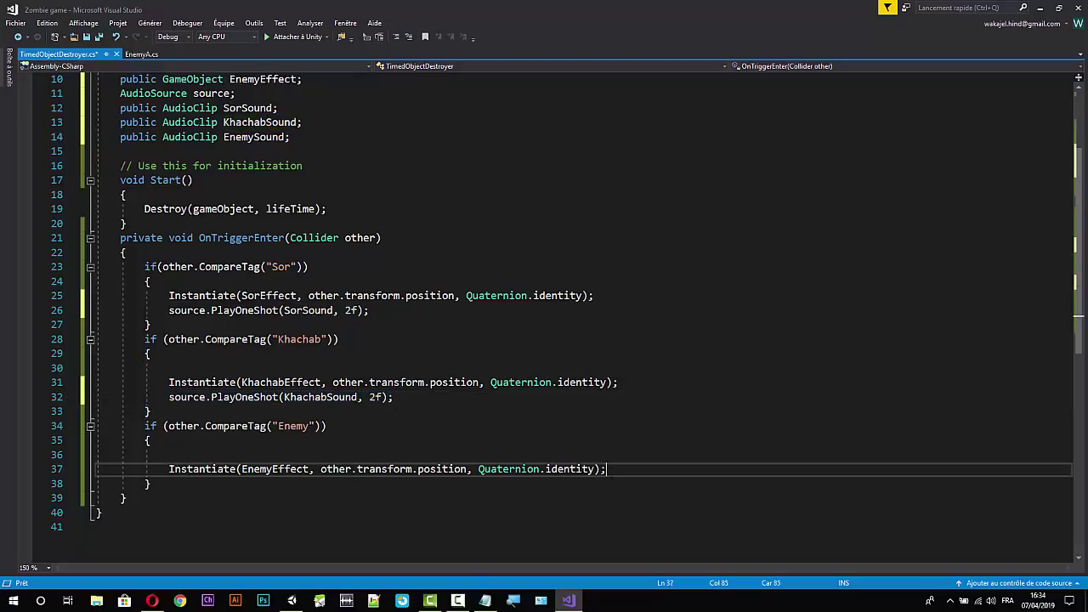
{"action": "key", "text": "Return"}
{"action": "key", "text": "ctrl+v"}
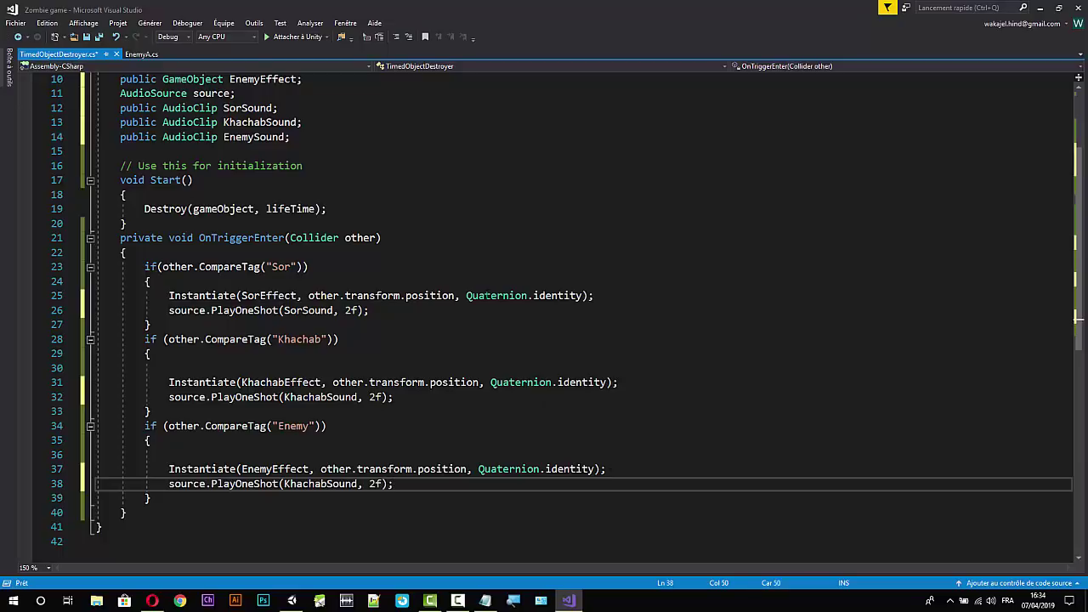
{"action": "left_click", "coordinate": [258, 141]}
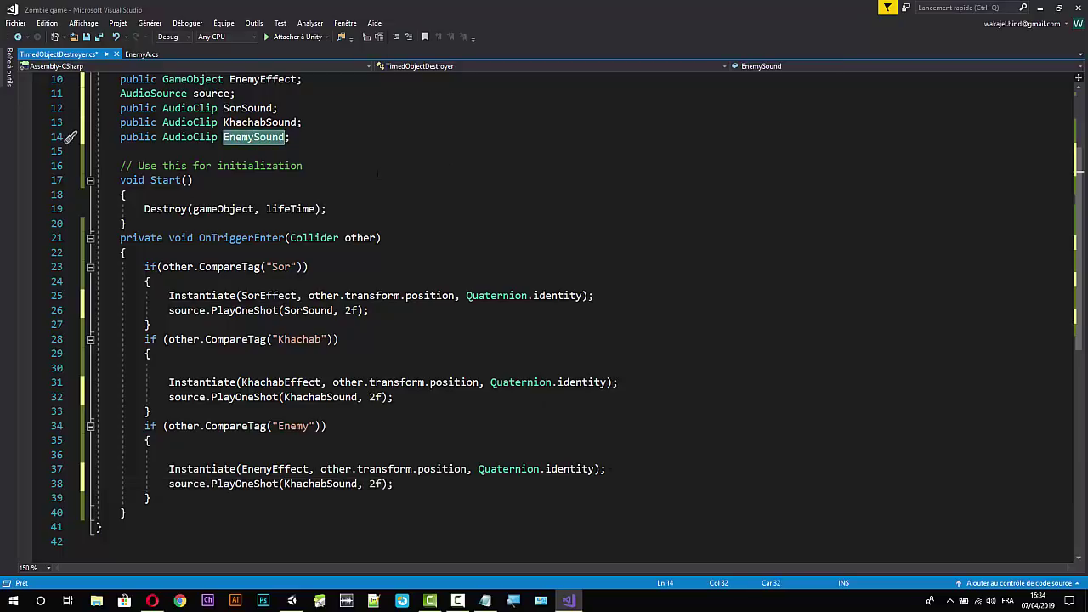
{"action": "key", "text": "ctrl+c"}
{"action": "double_click", "coordinate": [333, 483]}
{"action": "key", "text": "ctrl+v"}
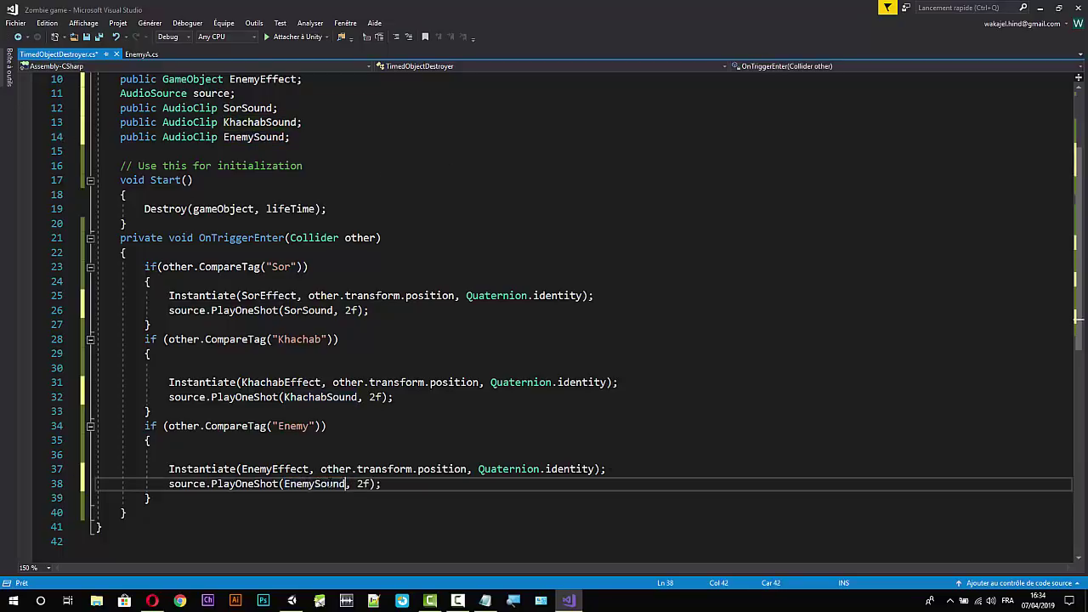
{"action": "key", "text": "ctrl+s"}
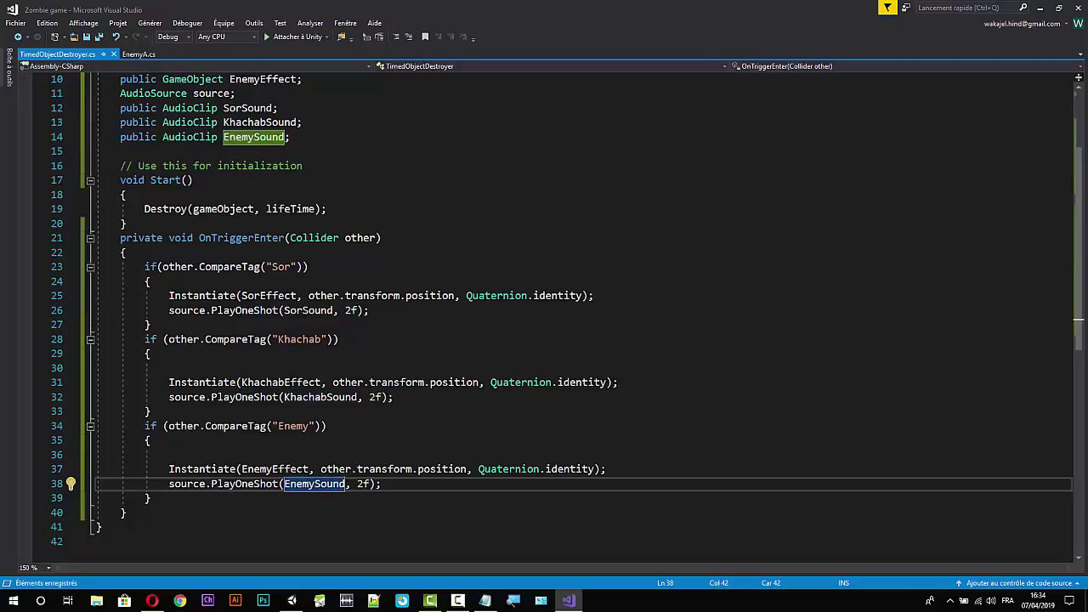
{"action": "left_click", "coordinate": [1039, 9]}
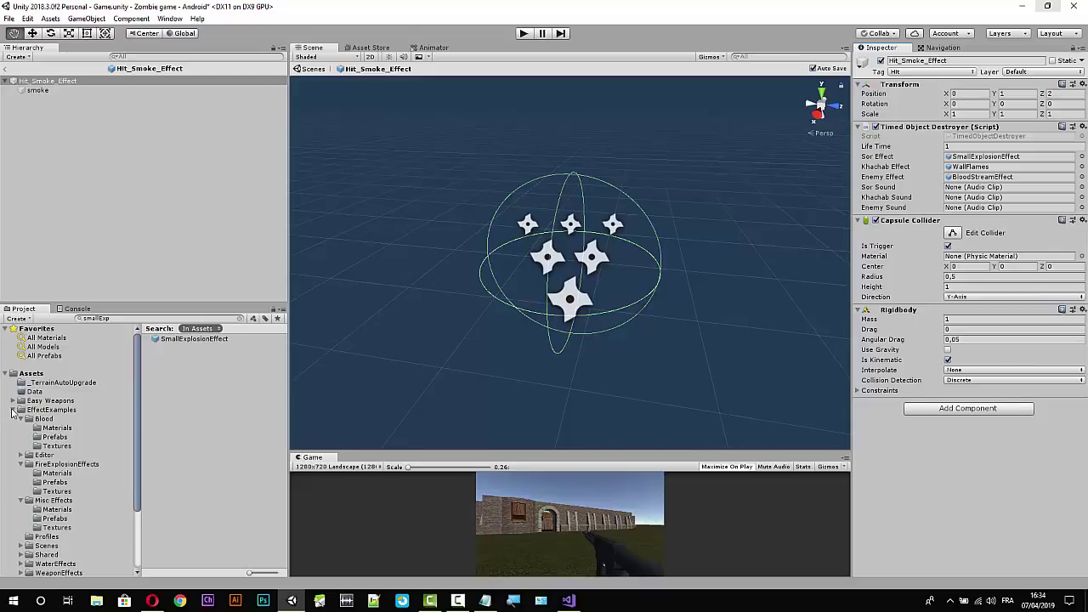
Collapse EffectExamples, check that the Sounds folder is empty, and minimize Unity.
{"action": "left_click", "coordinate": [12, 410]}
{"action": "left_click", "coordinate": [47, 473]}
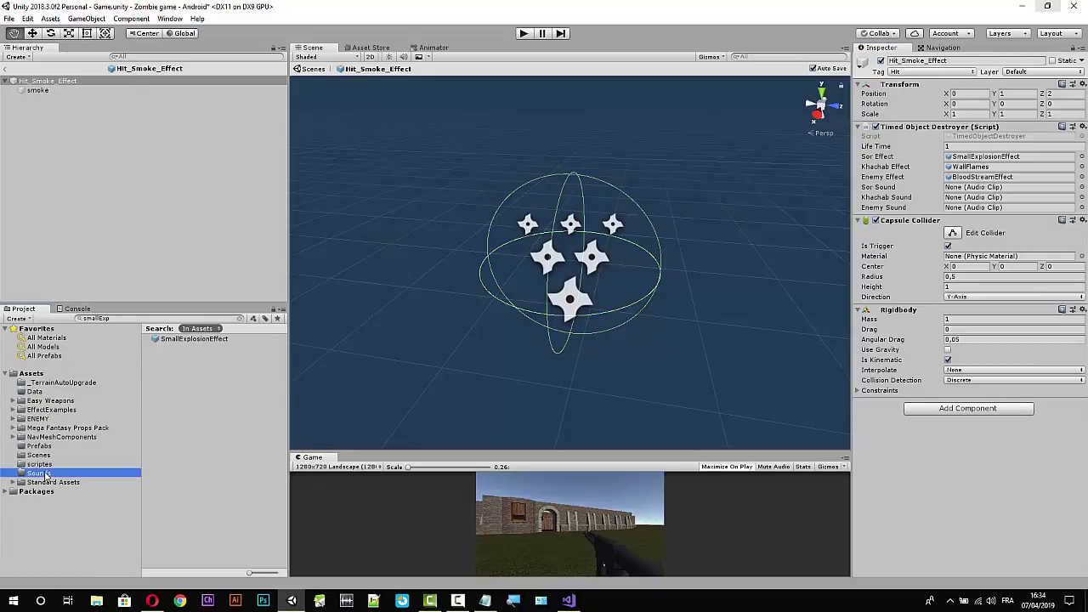
{"action": "left_click", "coordinate": [1021, 9]}
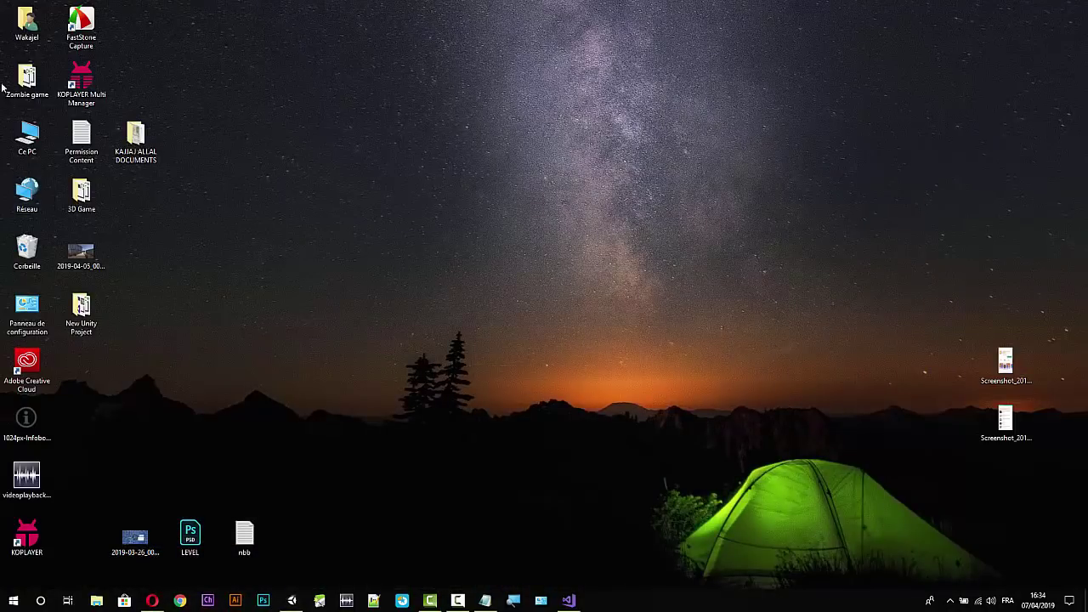
Browse from Ce PC to UNITY (G:) > New Unity Project AAA > Assets.
{"action": "double_click", "coordinate": [27, 135]}
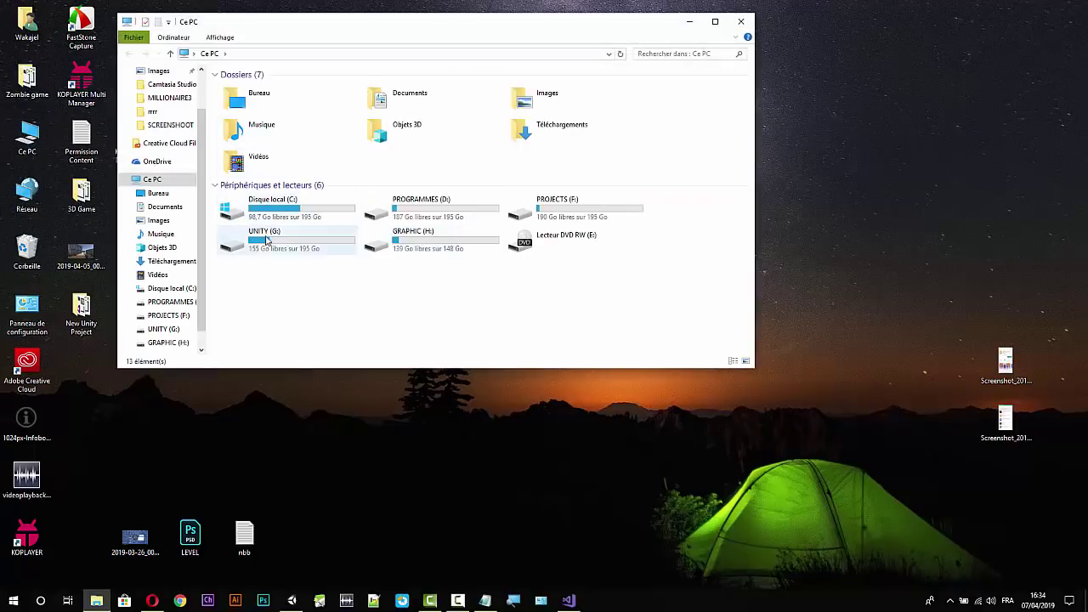
{"action": "double_click", "coordinate": [264, 239]}
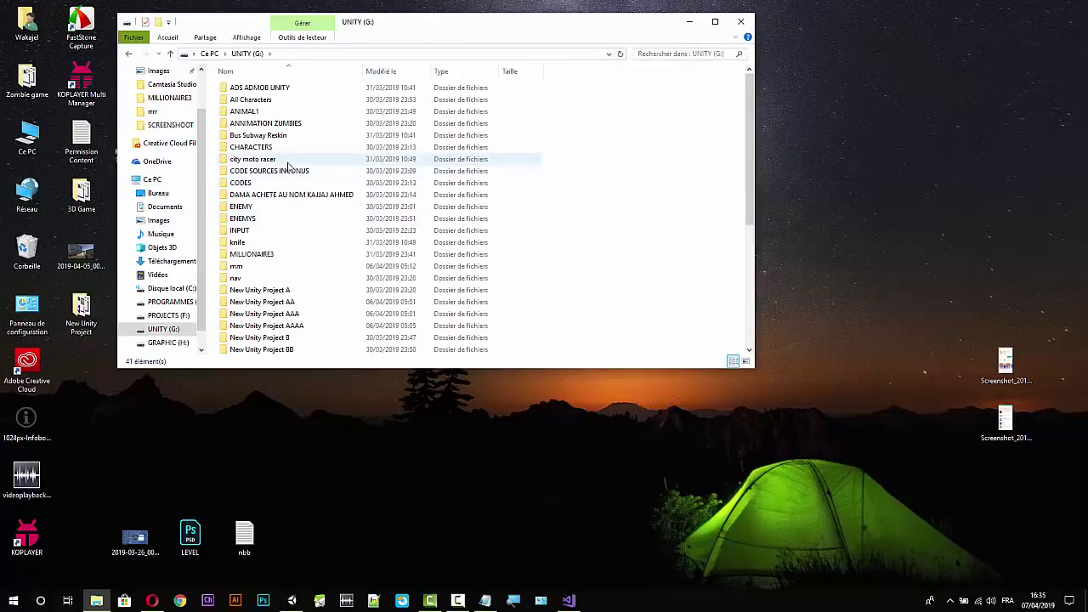
{"action": "scroll", "coordinate": [289, 265], "scroll_direction": "down", "scroll_amount": 2}
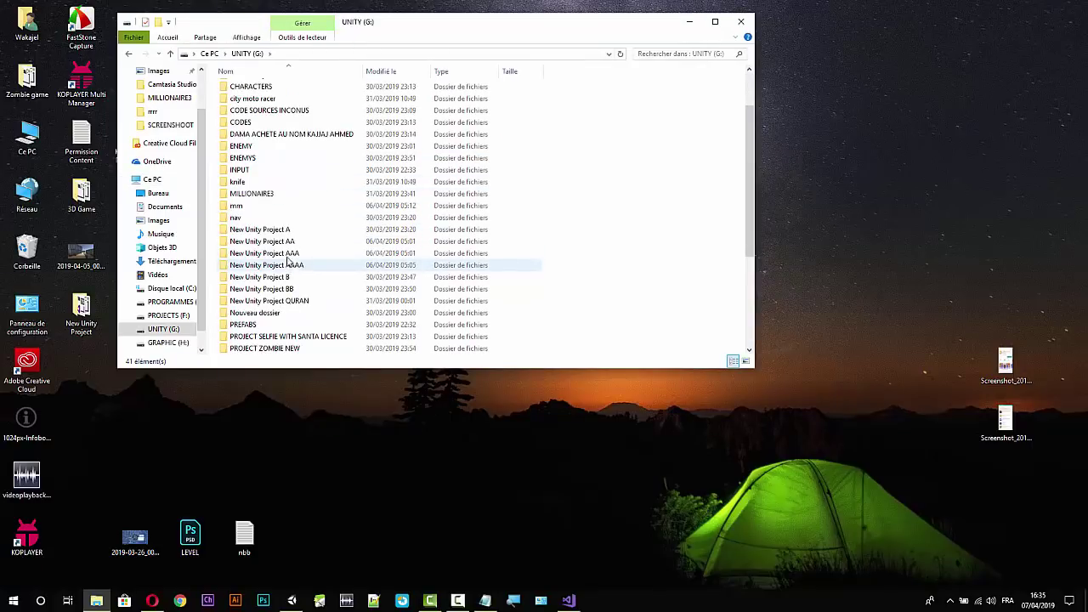
{"action": "double_click", "coordinate": [283, 254]}
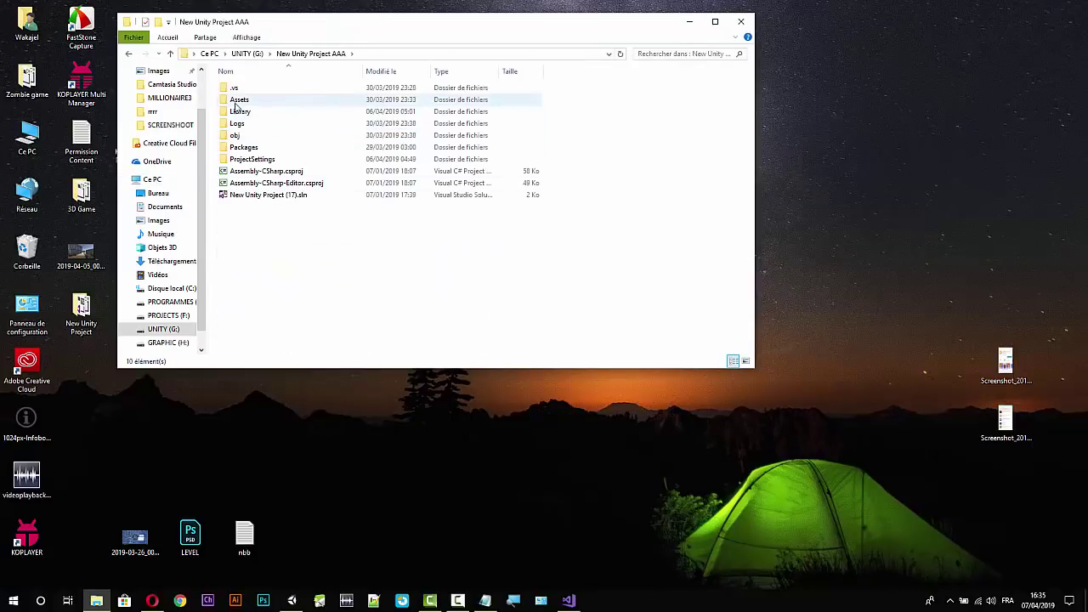
{"action": "double_click", "coordinate": [236, 104]}
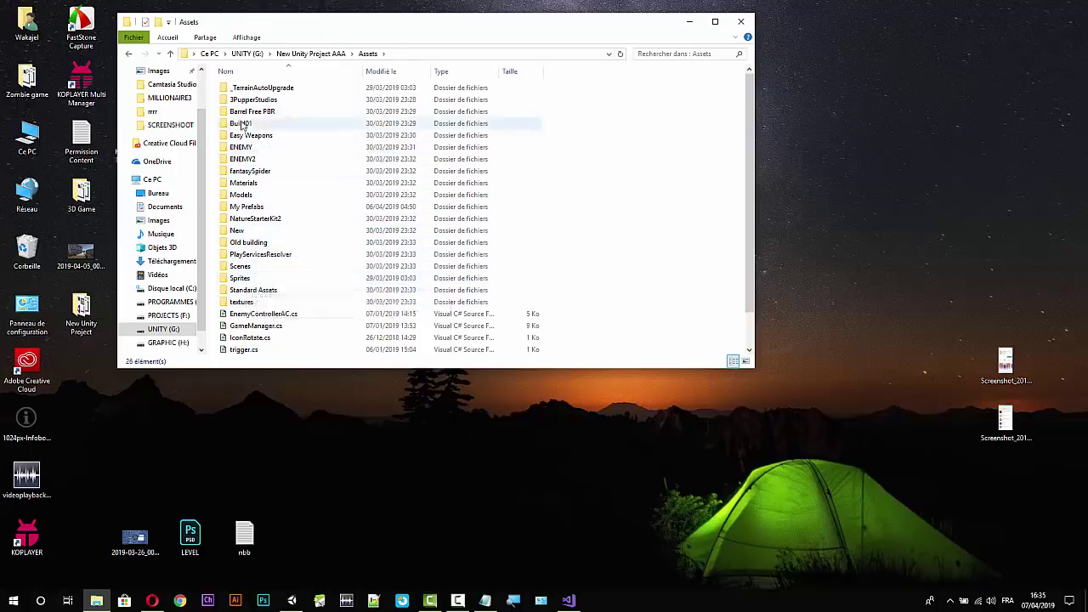
{"action": "scroll", "coordinate": [296, 198], "scroll_direction": "down", "scroll_amount": 1}
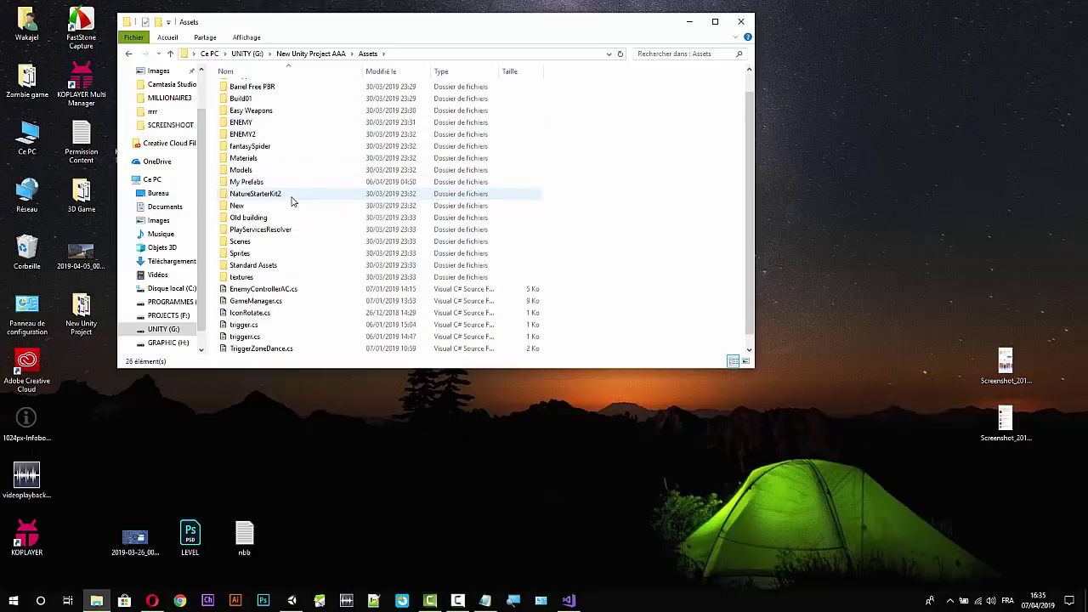
{"action": "scroll", "coordinate": [291, 201], "scroll_direction": "down", "scroll_amount": 1}
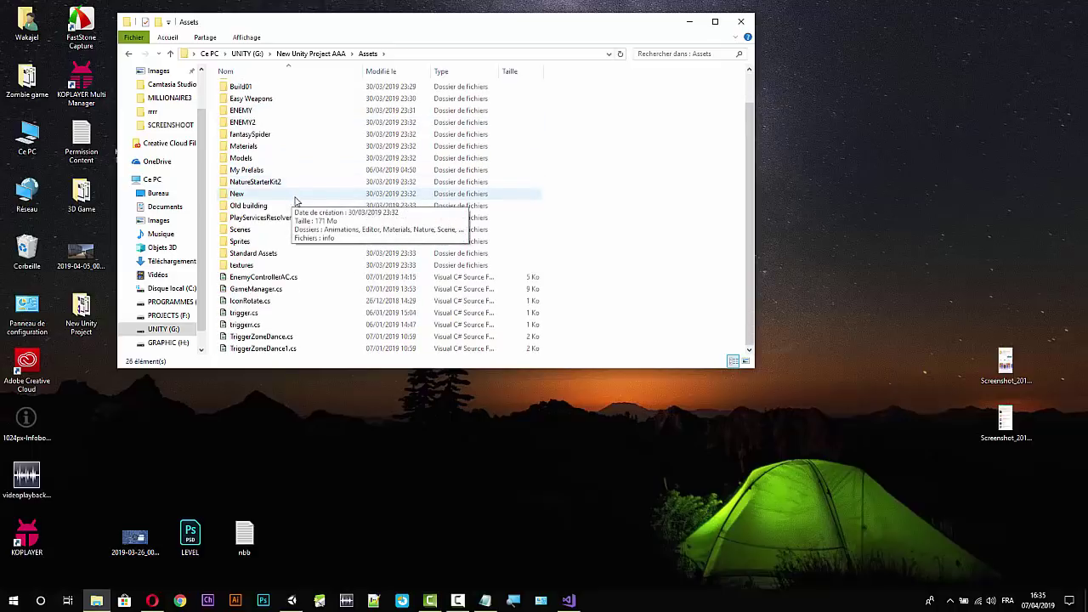
Switch to the Assets folder of New Unity Project AAAA on UNITY (G:).
{"action": "left_click", "coordinate": [170, 54]}
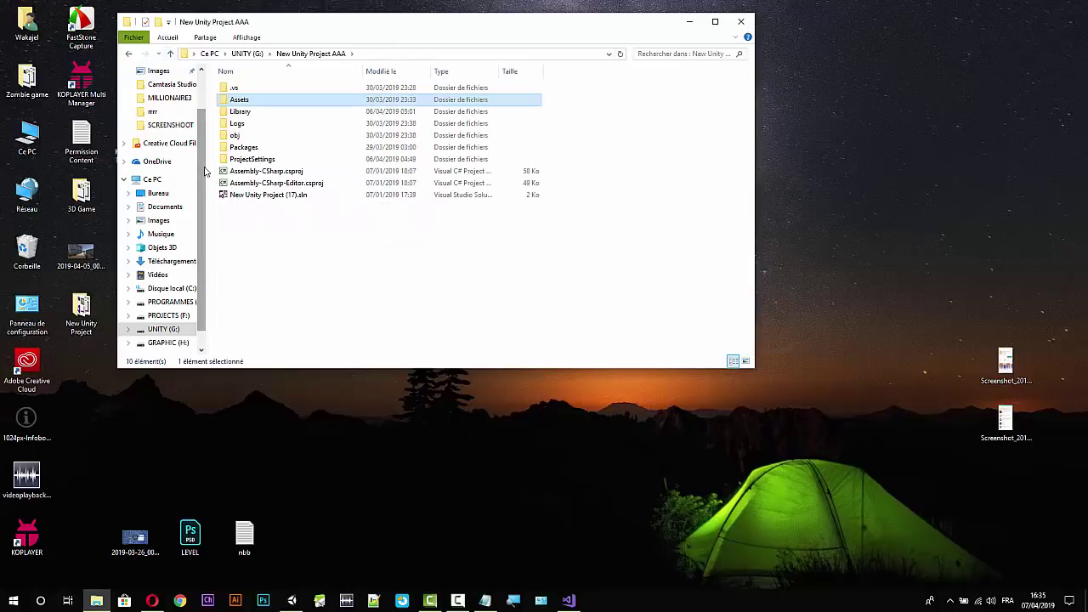
{"action": "left_click", "coordinate": [170, 55]}
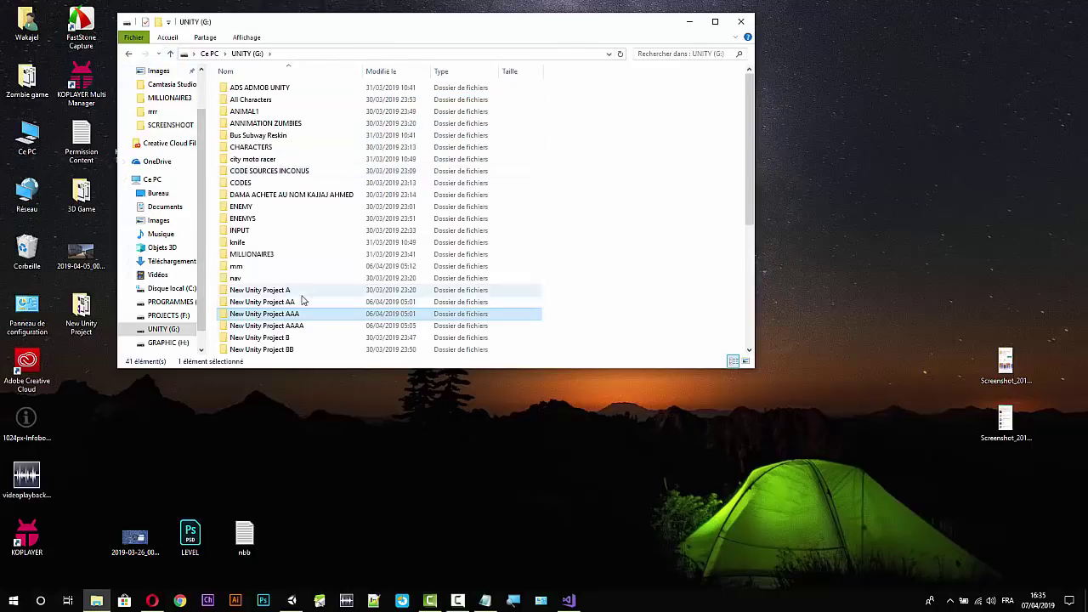
{"action": "scroll", "coordinate": [301, 298], "scroll_direction": "down", "scroll_amount": 2}
{"action": "double_click", "coordinate": [298, 266]}
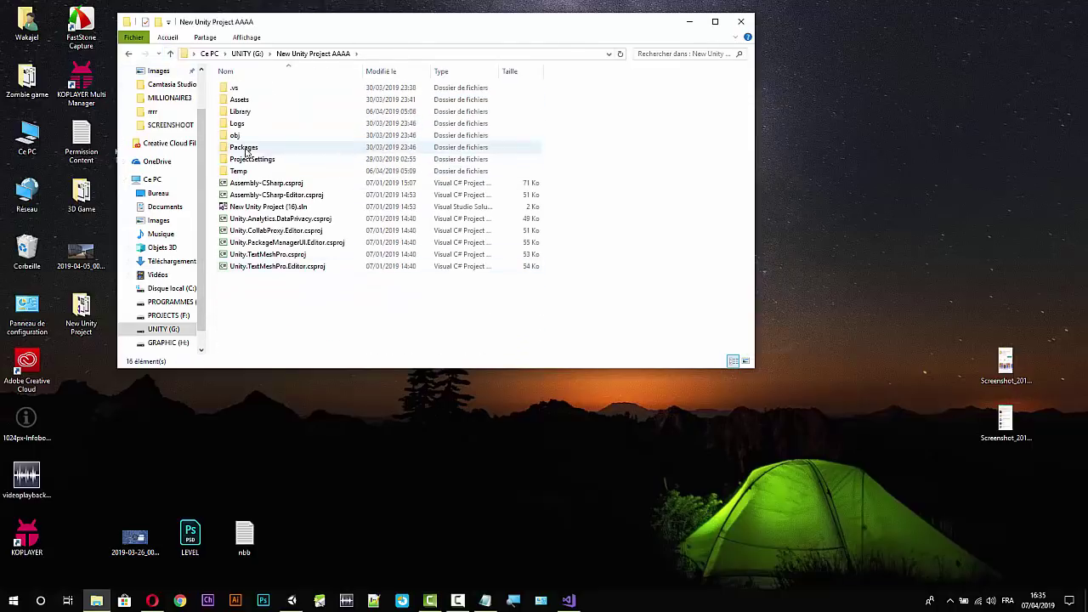
{"action": "double_click", "coordinate": [299, 100]}
Look through Assets and Prefabs > Environment, then return to Assets.
{"action": "scroll", "coordinate": [299, 195], "scroll_direction": "down", "scroll_amount": 6}
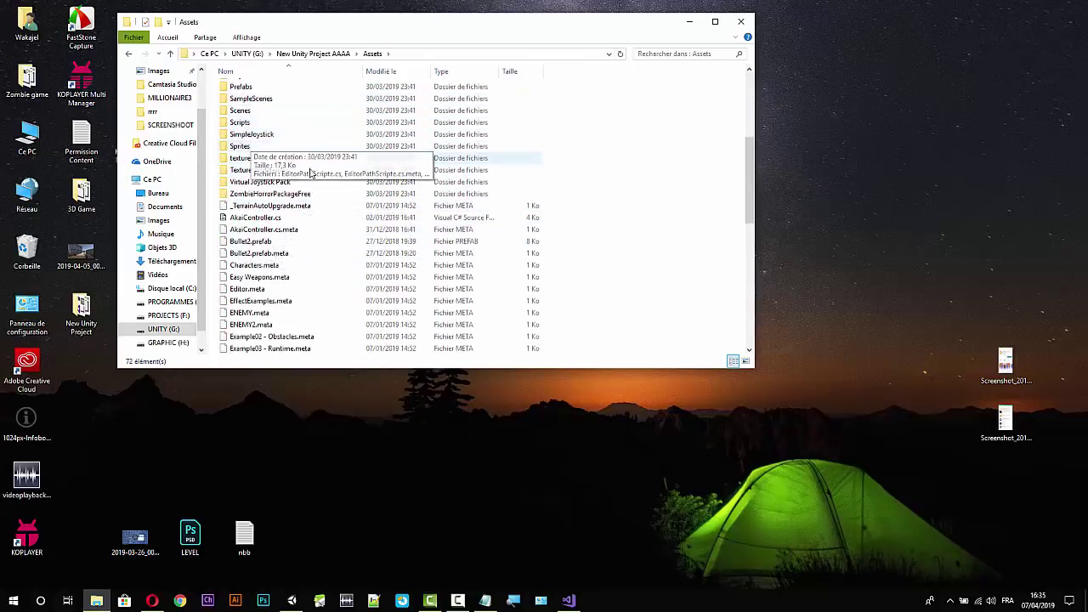
{"action": "scroll", "coordinate": [311, 203], "scroll_direction": "up", "scroll_amount": 2}
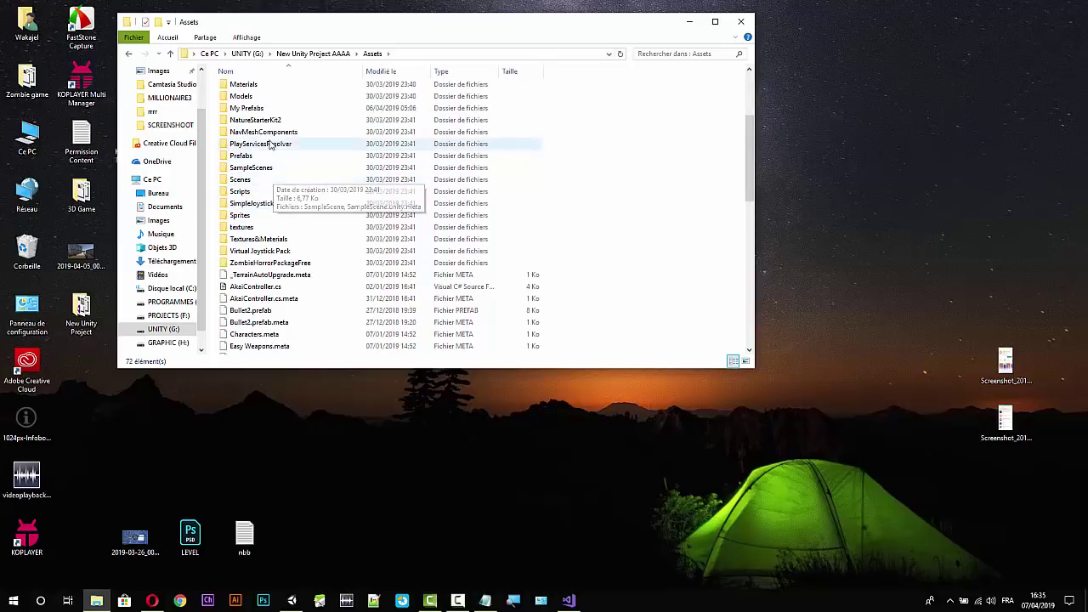
{"action": "scroll", "coordinate": [294, 200], "scroll_direction": "down", "scroll_amount": 7}
{"action": "scroll", "coordinate": [300, 213], "scroll_direction": "down", "scroll_amount": 6}
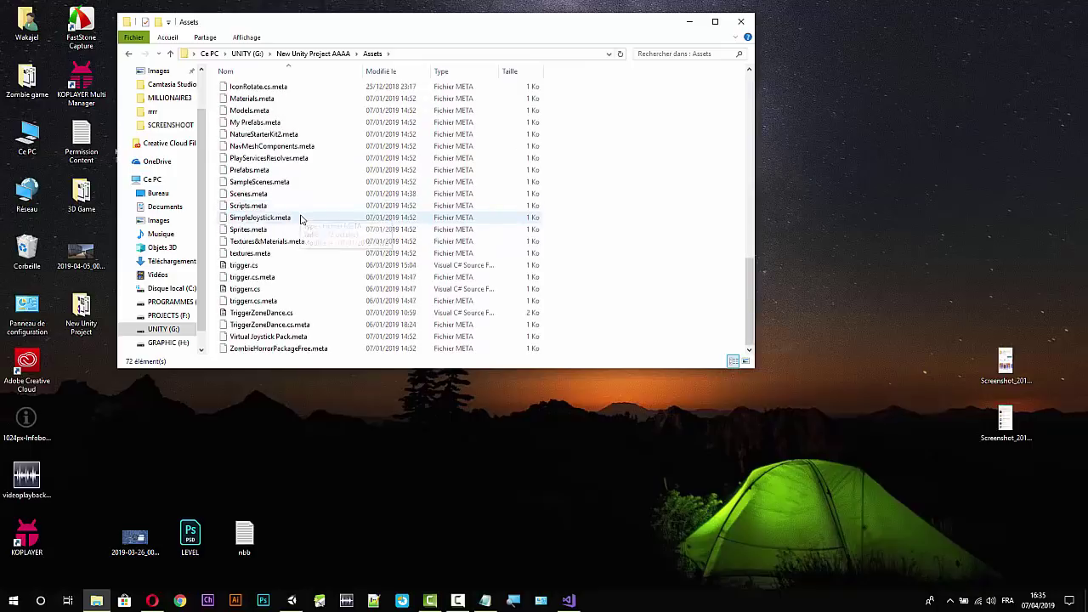
{"action": "scroll", "coordinate": [300, 220], "scroll_direction": "up", "scroll_amount": 7}
{"action": "scroll", "coordinate": [239, 256], "scroll_direction": "up", "scroll_amount": 3}
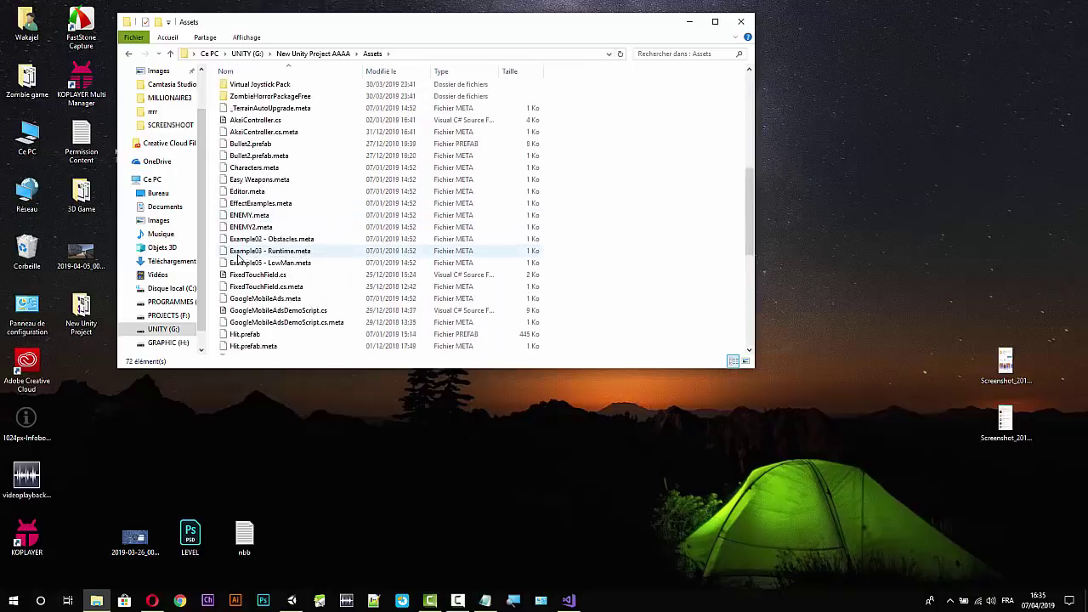
{"action": "scroll", "coordinate": [241, 257], "scroll_direction": "up", "scroll_amount": 2}
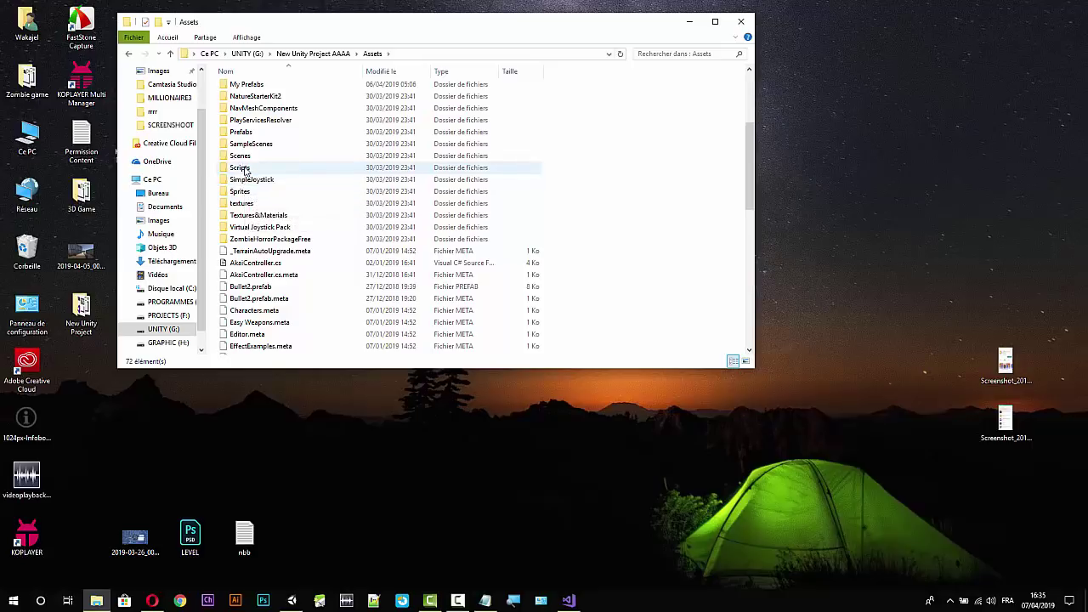
{"action": "double_click", "coordinate": [242, 132]}
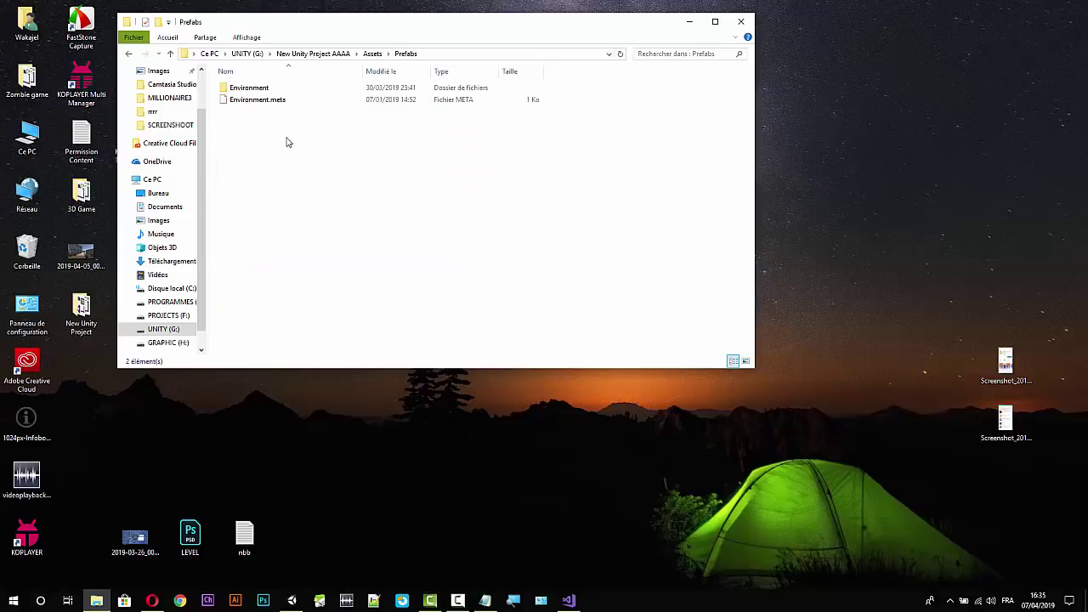
{"action": "double_click", "coordinate": [246, 88]}
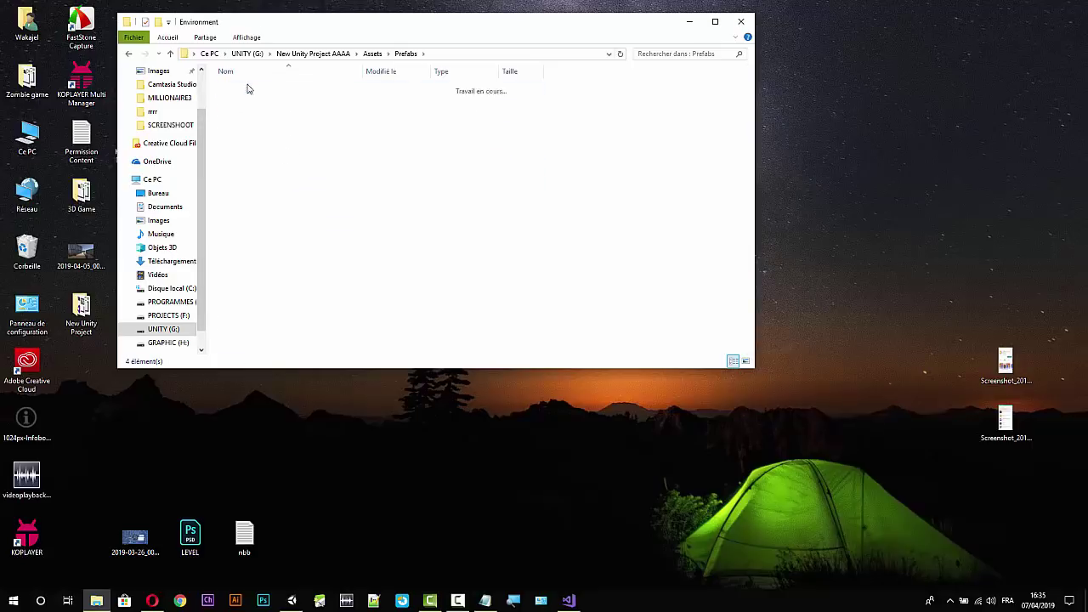
{"action": "left_click", "coordinate": [170, 54]}
{"action": "left_click", "coordinate": [170, 53]}
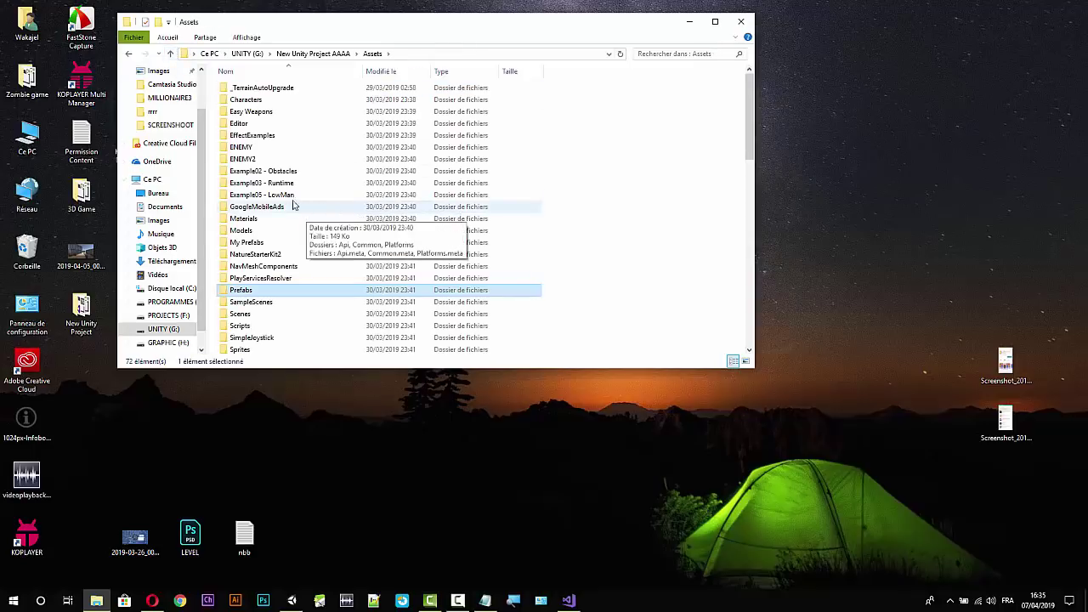
Open the My Prefabs folder and play the Death6 sound in Groove Musique.
{"action": "left_click", "coordinate": [261, 244]}
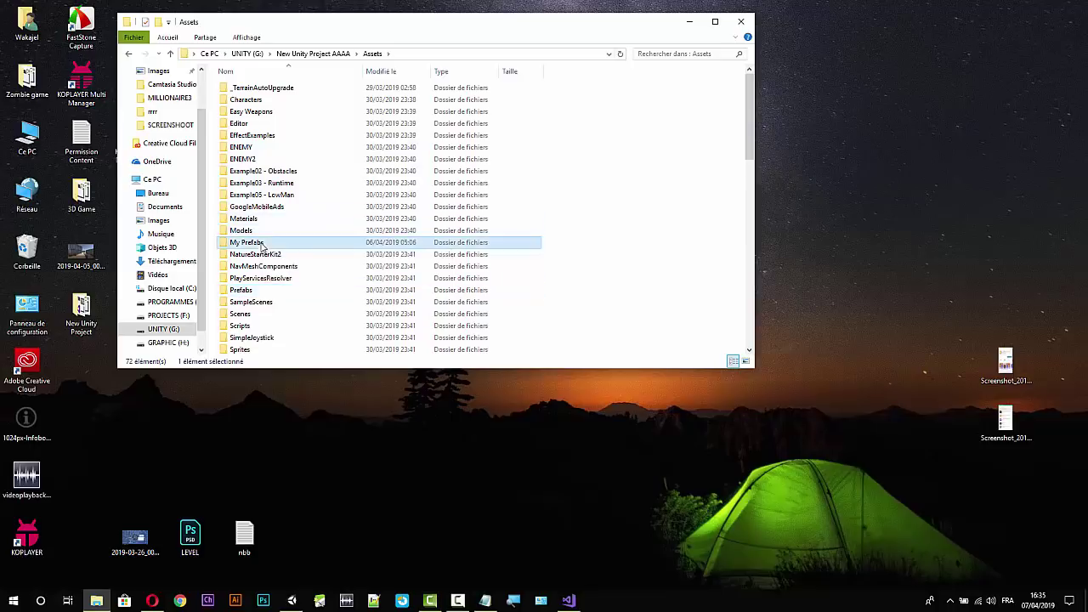
{"action": "double_click", "coordinate": [262, 244]}
{"action": "left_click", "coordinate": [271, 125]}
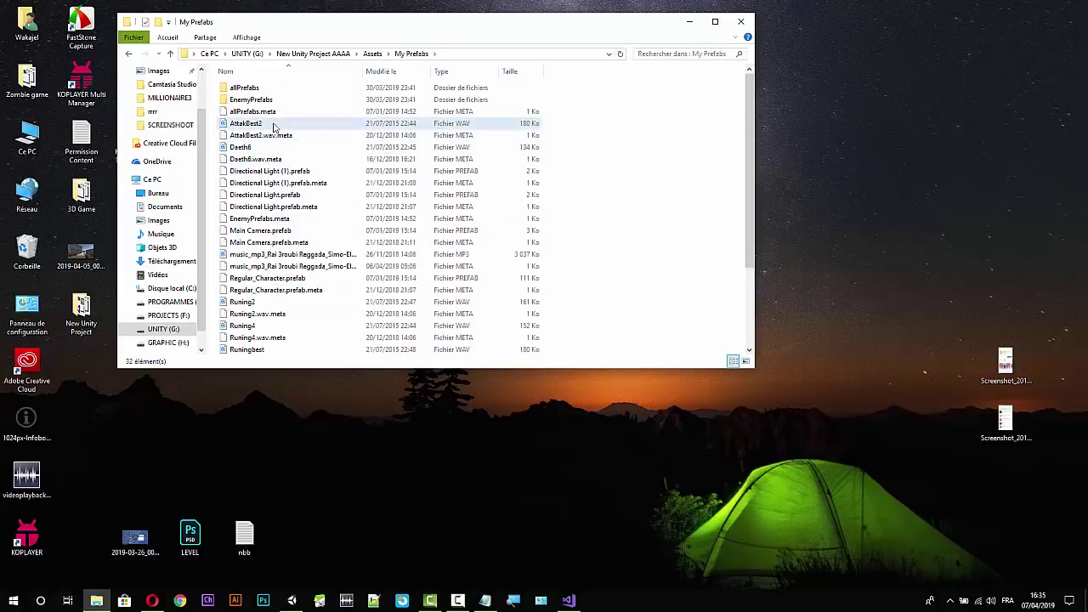
{"action": "left_click", "coordinate": [268, 149]}
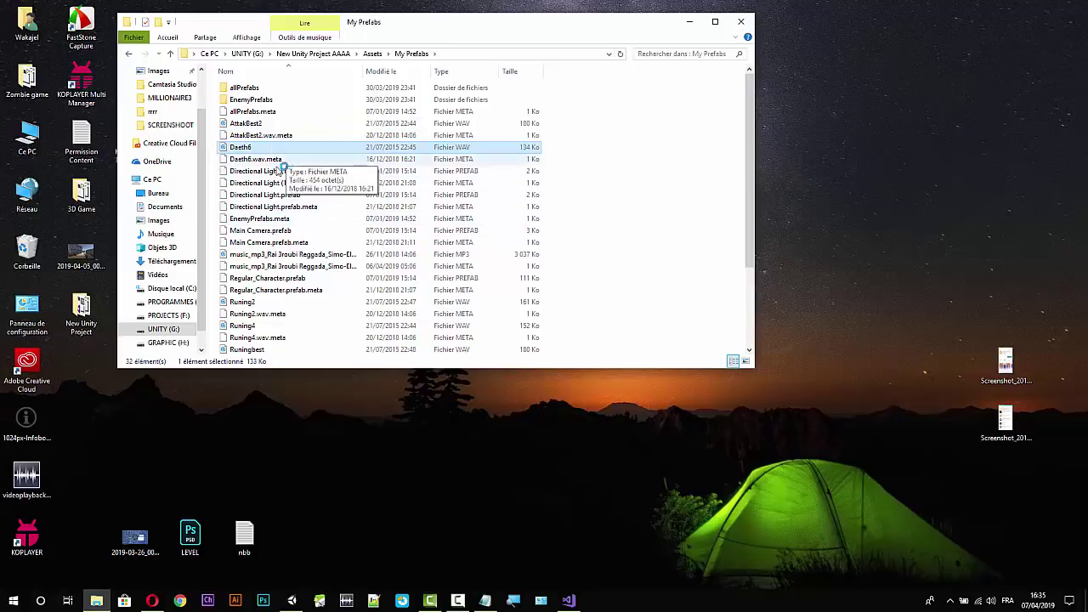
{"action": "key", "text": "Return"}
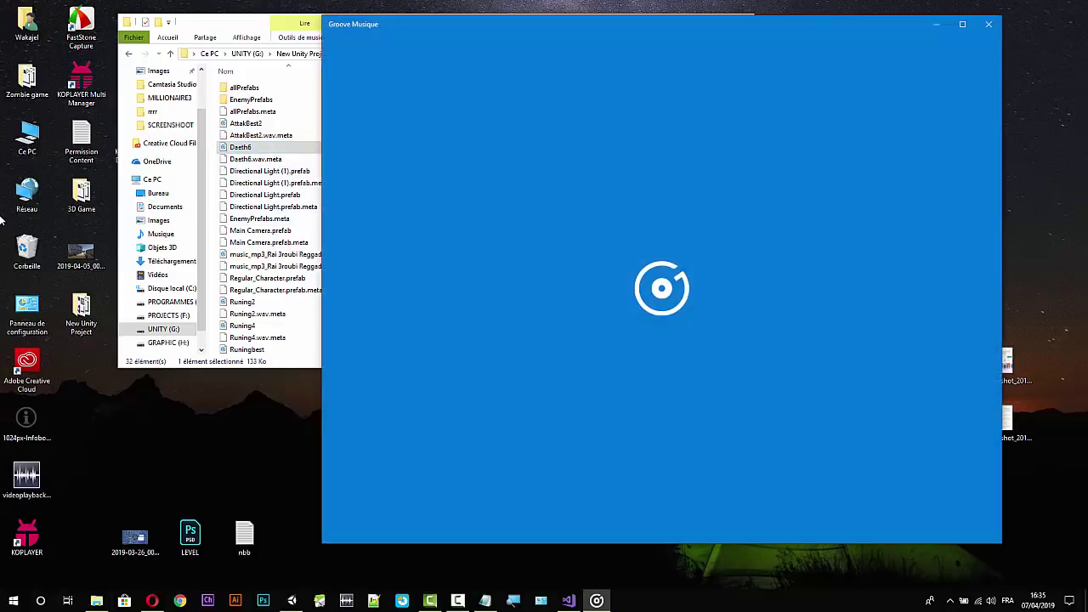
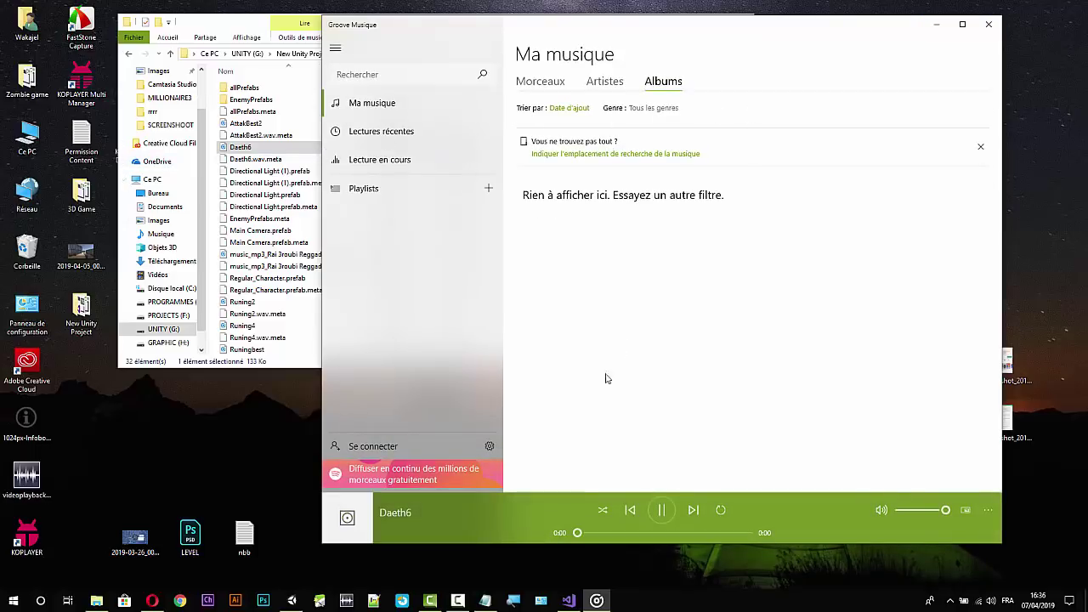
Preview the AttakBest2, Rai music, Runing2 and Runing4 sound files in Groove Music.
{"action": "left_click", "coordinate": [936, 25]}
{"action": "double_click", "coordinate": [459, 124]}
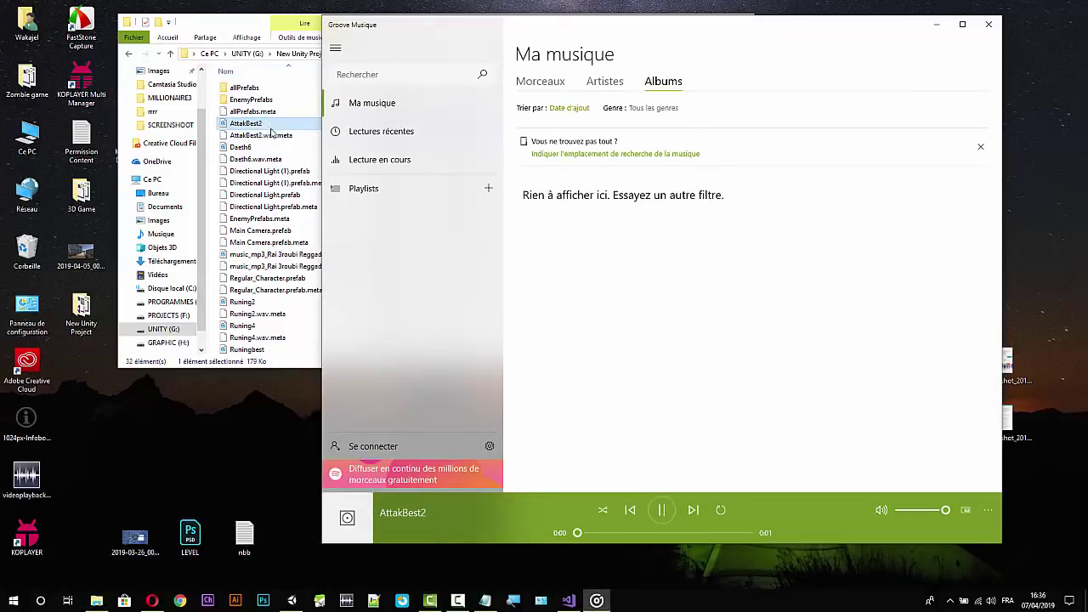
{"action": "double_click", "coordinate": [285, 254]}
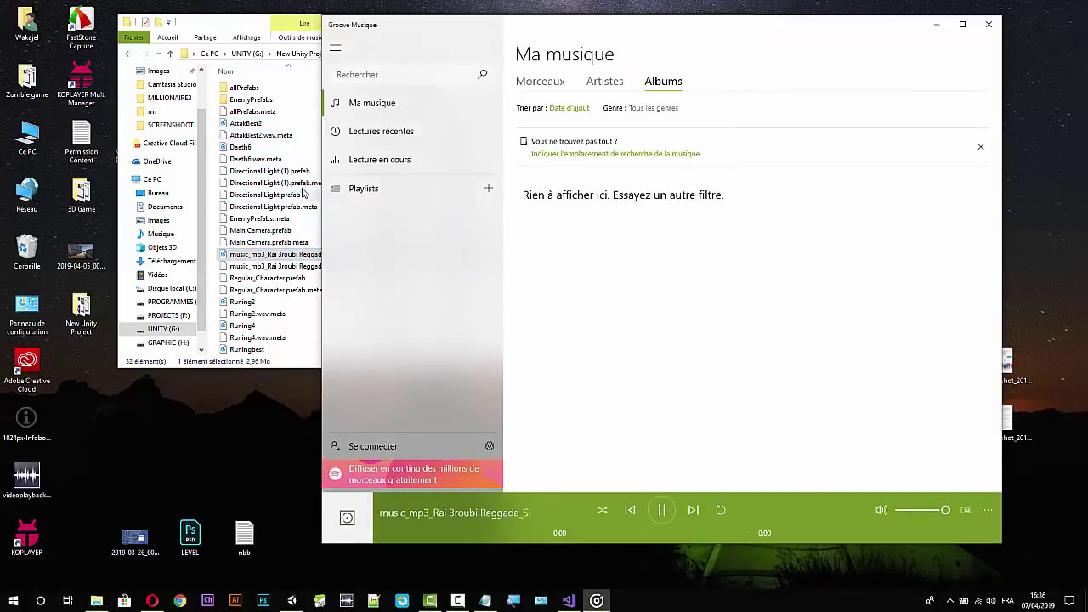
{"action": "left_click", "coordinate": [278, 272]}
{"action": "double_click", "coordinate": [260, 304]}
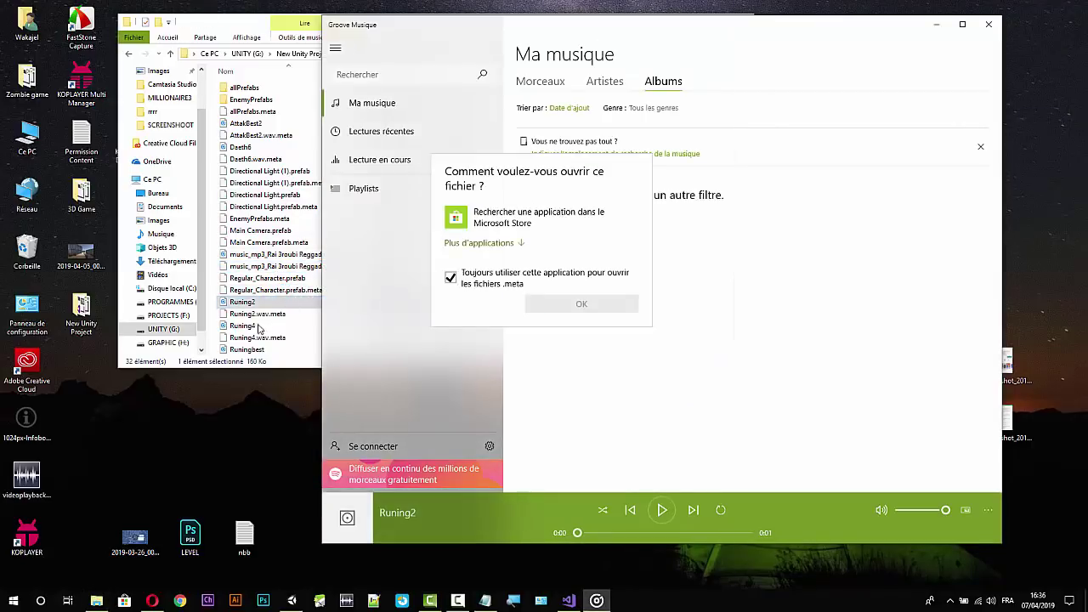
{"action": "left_click", "coordinate": [260, 329]}
{"action": "scroll", "coordinate": [303, 236], "scroll_direction": "down", "scroll_amount": 3}
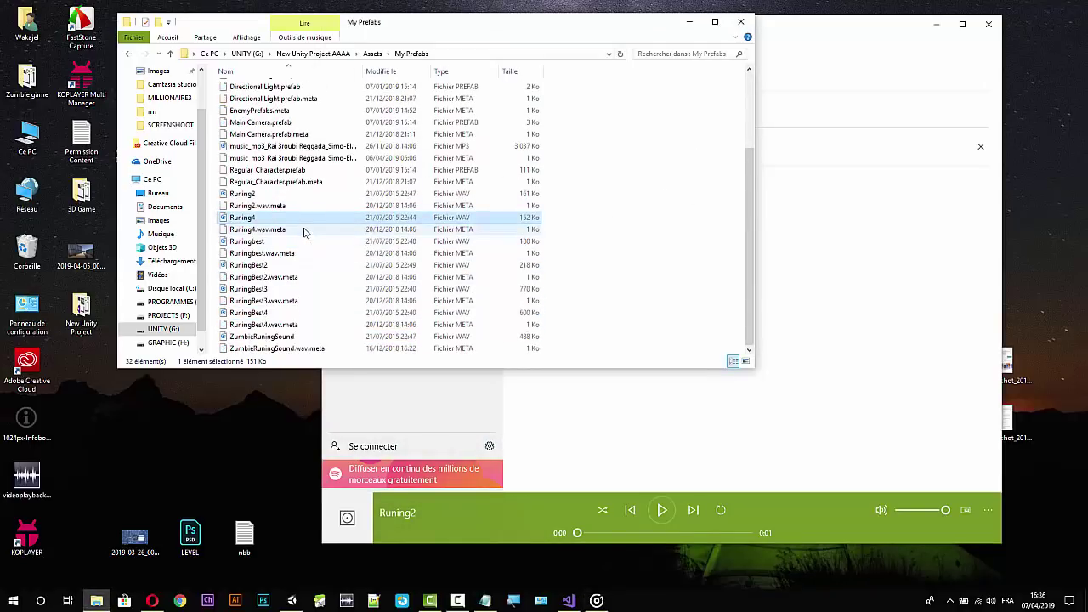
{"action": "double_click", "coordinate": [262, 218]}
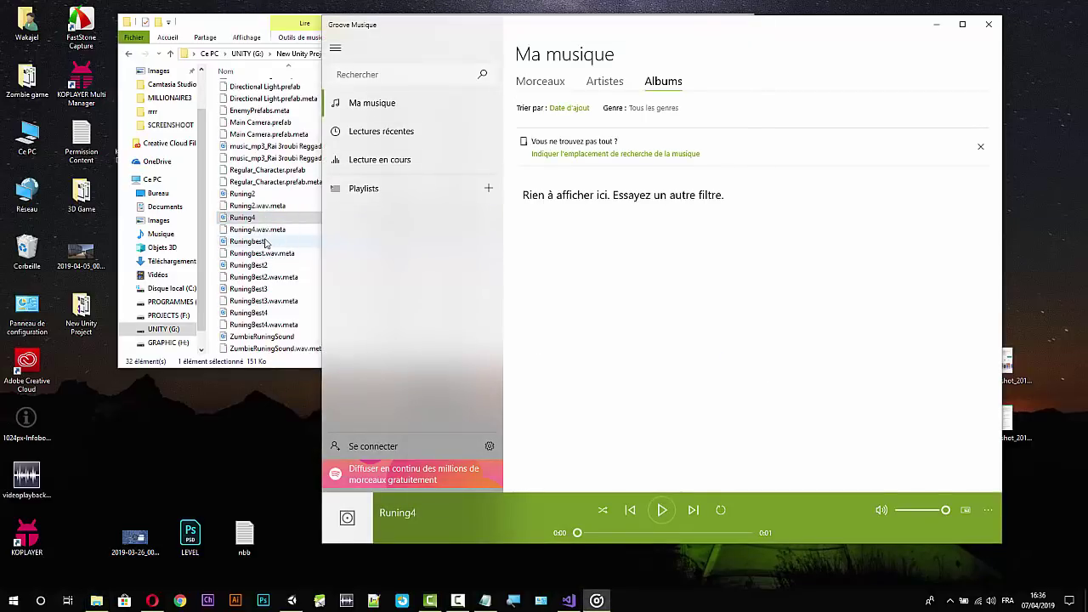
Audition Runingbest, RuningBest2, RuningBest3, RuningBest4 and ZumbieRuningSound, ending by replaying RuningBest3.
{"action": "double_click", "coordinate": [265, 243]}
{"action": "double_click", "coordinate": [264, 265]}
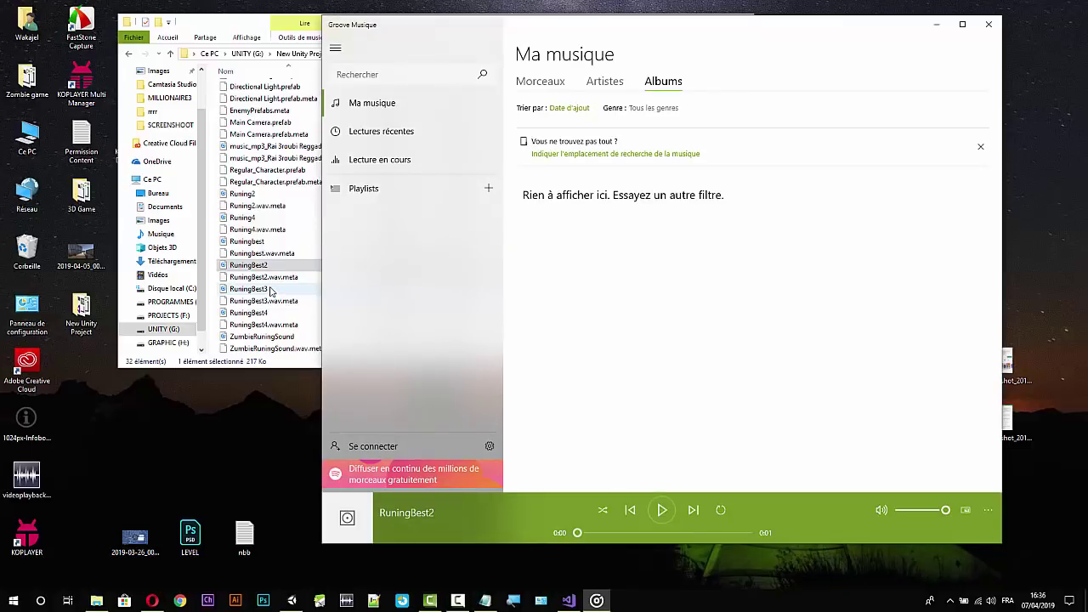
{"action": "double_click", "coordinate": [271, 289]}
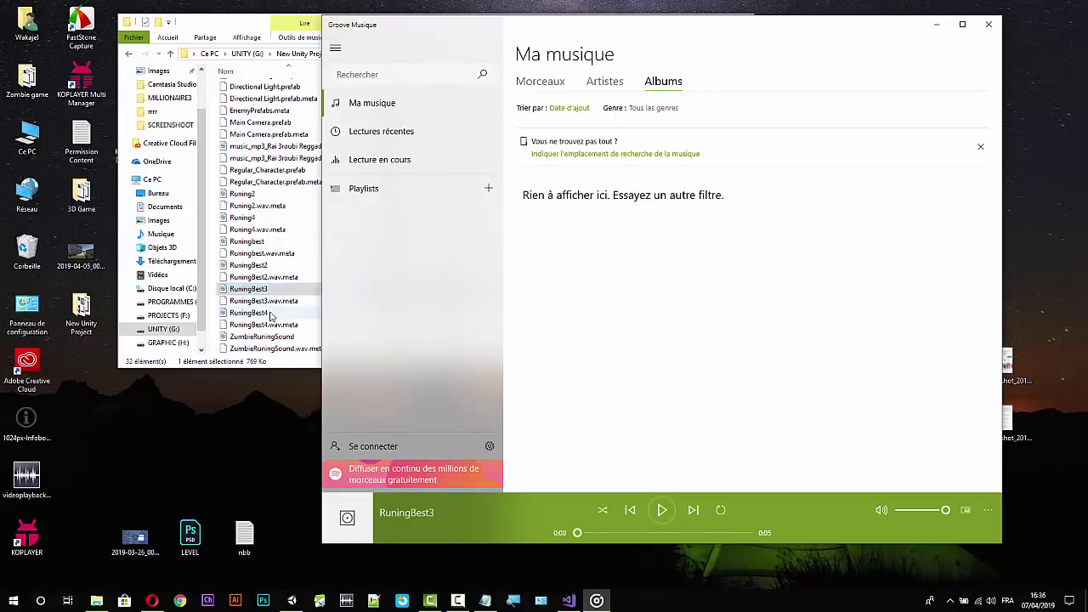
{"action": "double_click", "coordinate": [274, 312]}
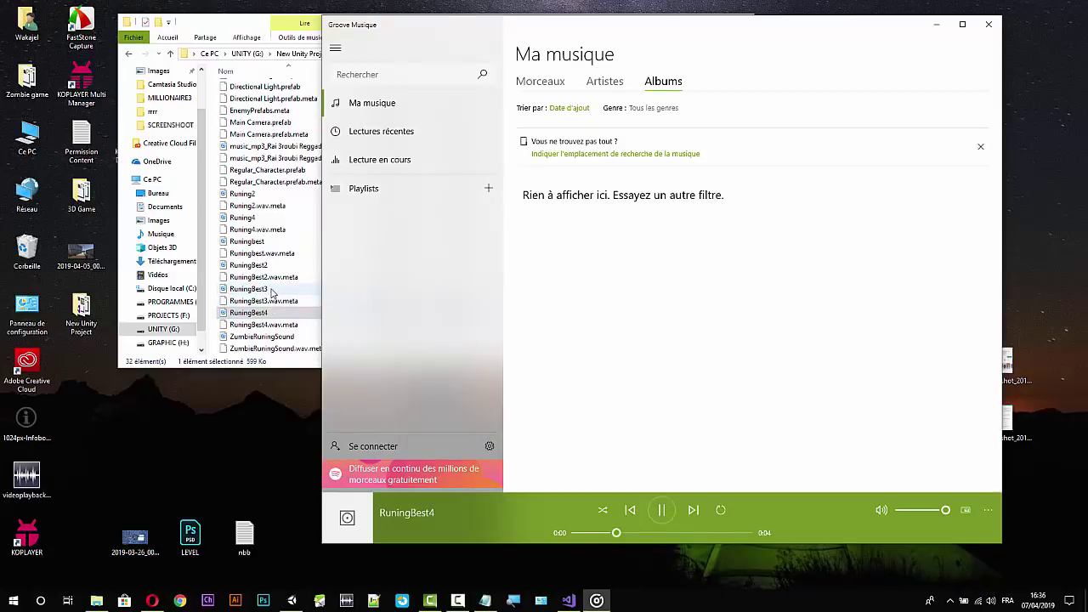
{"action": "double_click", "coordinate": [281, 336]}
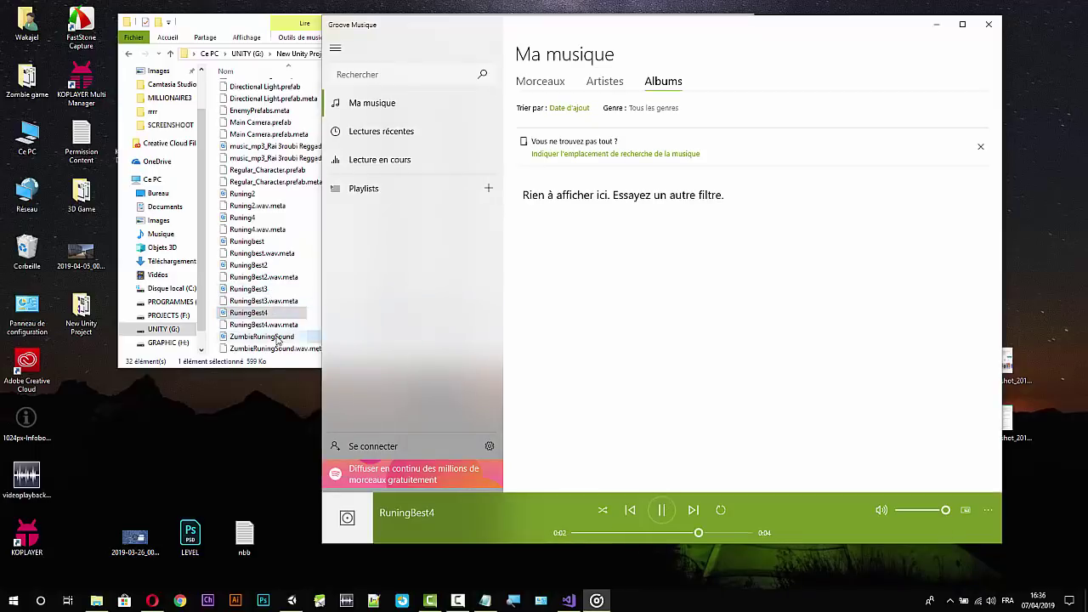
{"action": "double_click", "coordinate": [266, 290]}
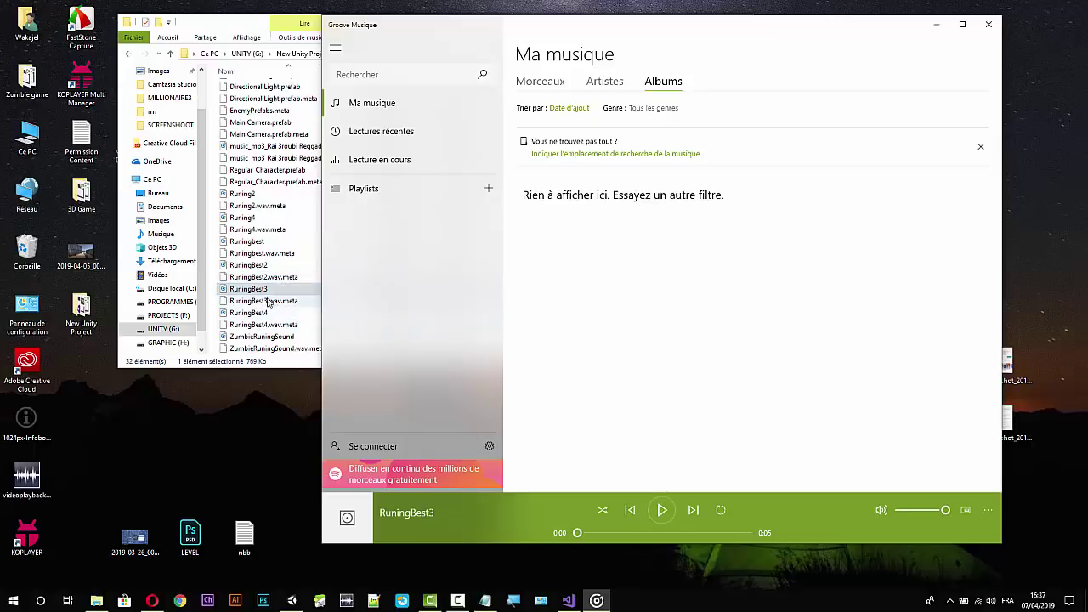
{"action": "left_click", "coordinate": [286, 291]}
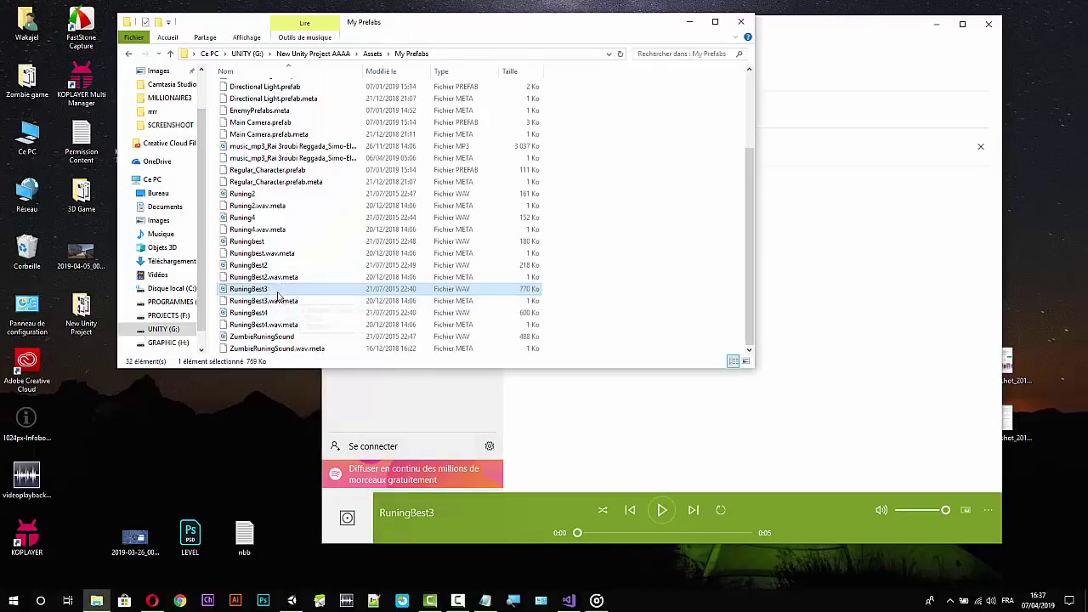
{"action": "double_click", "coordinate": [270, 290]}
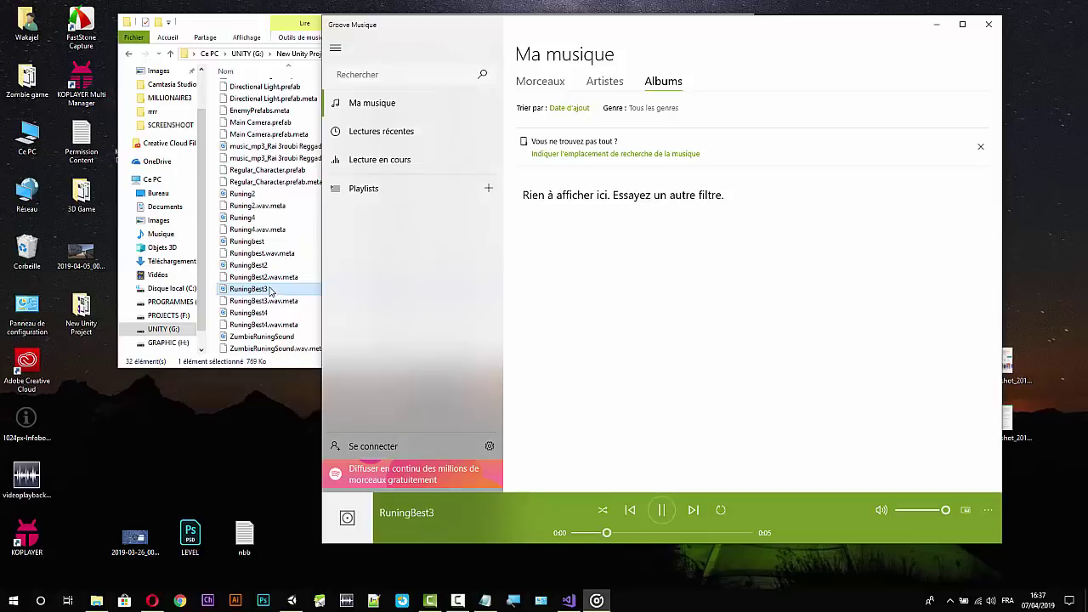
Drag RuningBest3 from Explorer into the Unity project's Assets/Sounds folder.
{"action": "mouse_move", "coordinate": [270, 291]}
{"action": "left_mouse_down"}
{"action": "mouse_move", "coordinate": [295, 603]}
{"action": "mouse_move", "coordinate": [228, 497]}
{"action": "left_mouse_up"}
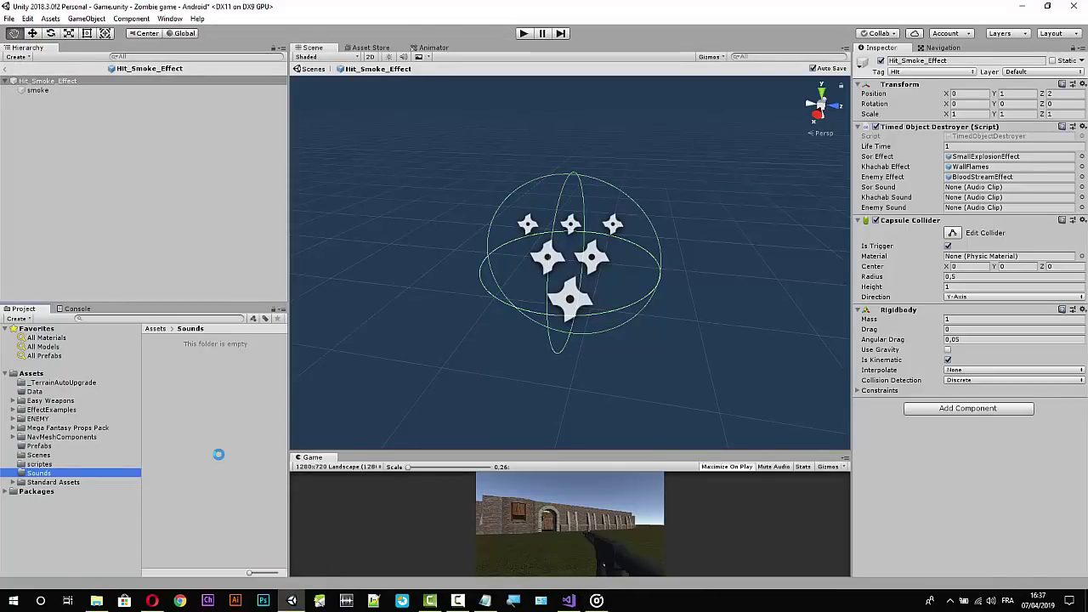
{"action": "left_click", "coordinate": [1024, 7]}
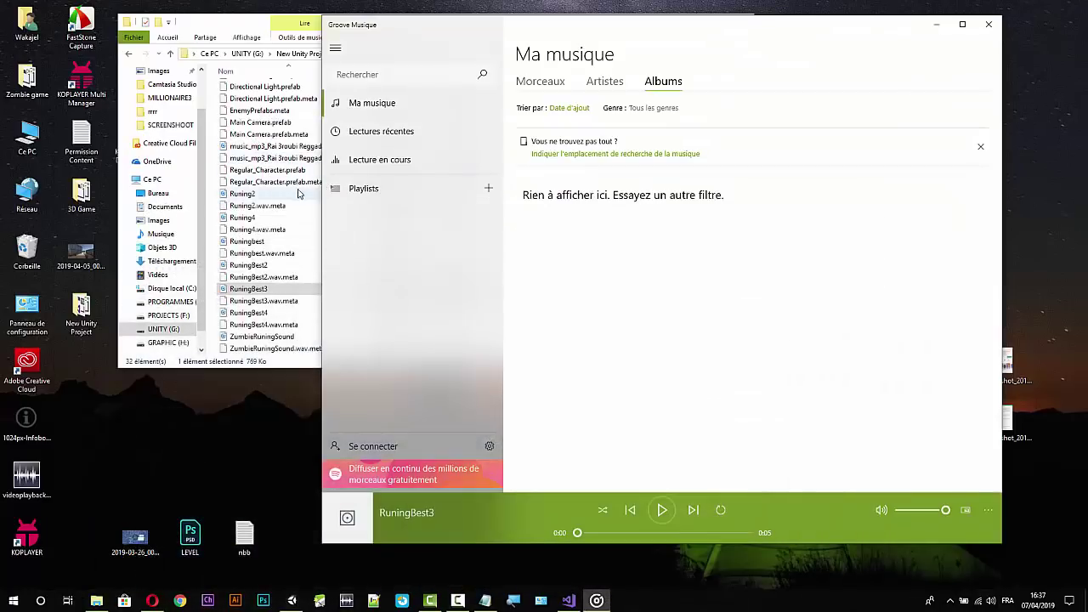
{"action": "scroll", "coordinate": [259, 201], "scroll_direction": "up", "scroll_amount": 1}
{"action": "scroll", "coordinate": [259, 201], "scroll_direction": "up", "scroll_amount": 2}
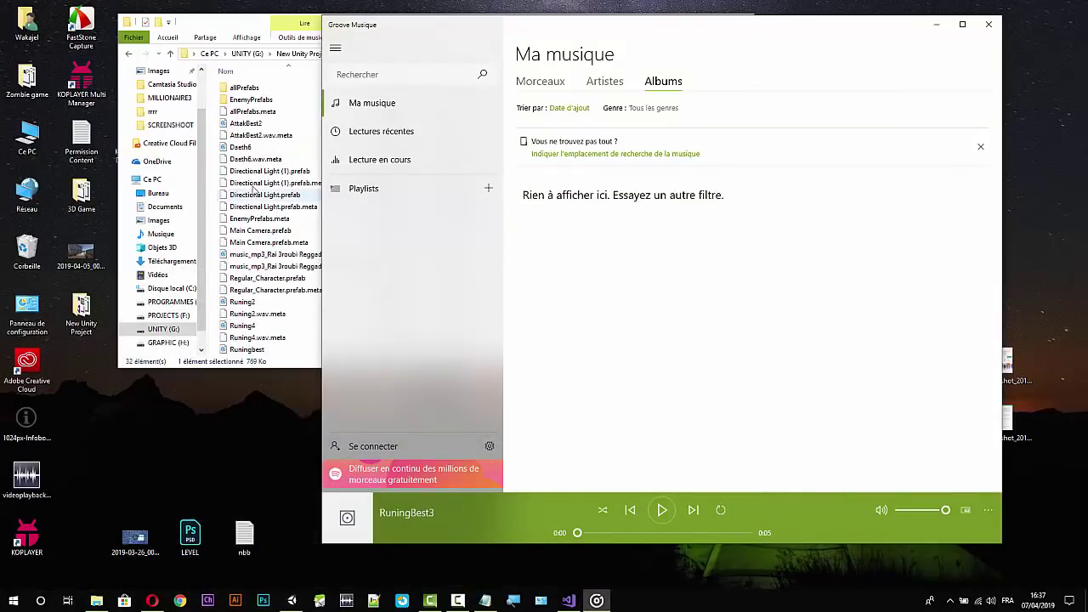
Browse the EnemyPrefabs and allPrefabs folders under My Prefabs, then return to Assets.
{"action": "double_click", "coordinate": [243, 100]}
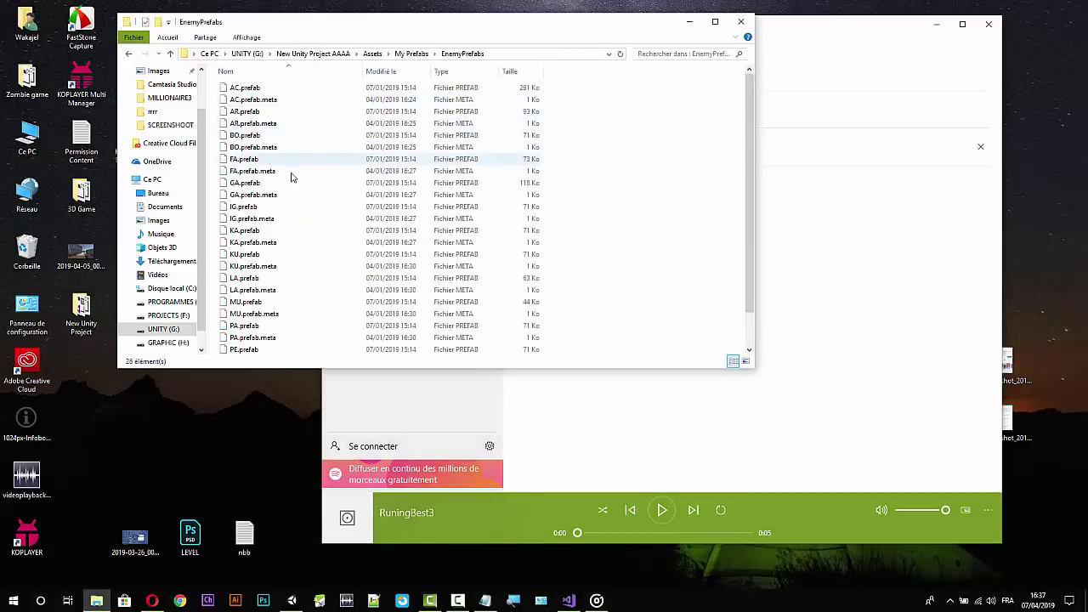
{"action": "scroll", "coordinate": [289, 178], "scroll_direction": "down", "scroll_amount": 1}
{"action": "left_click", "coordinate": [170, 54]}
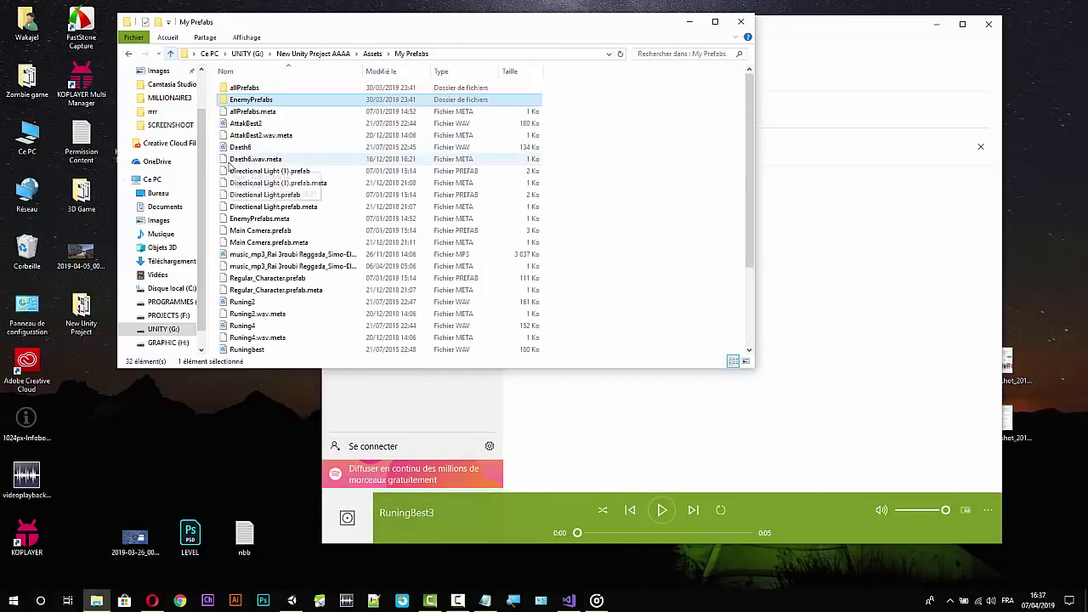
{"action": "double_click", "coordinate": [244, 87]}
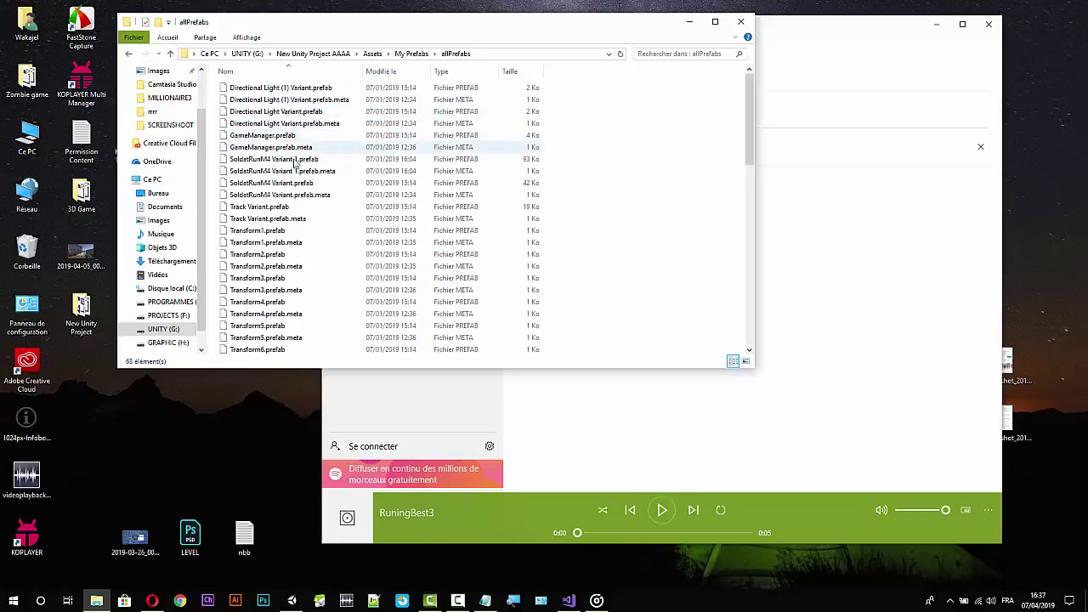
{"action": "scroll", "coordinate": [293, 196], "scroll_direction": "down", "scroll_amount": 5}
{"action": "scroll", "coordinate": [295, 198], "scroll_direction": "down", "scroll_amount": 8}
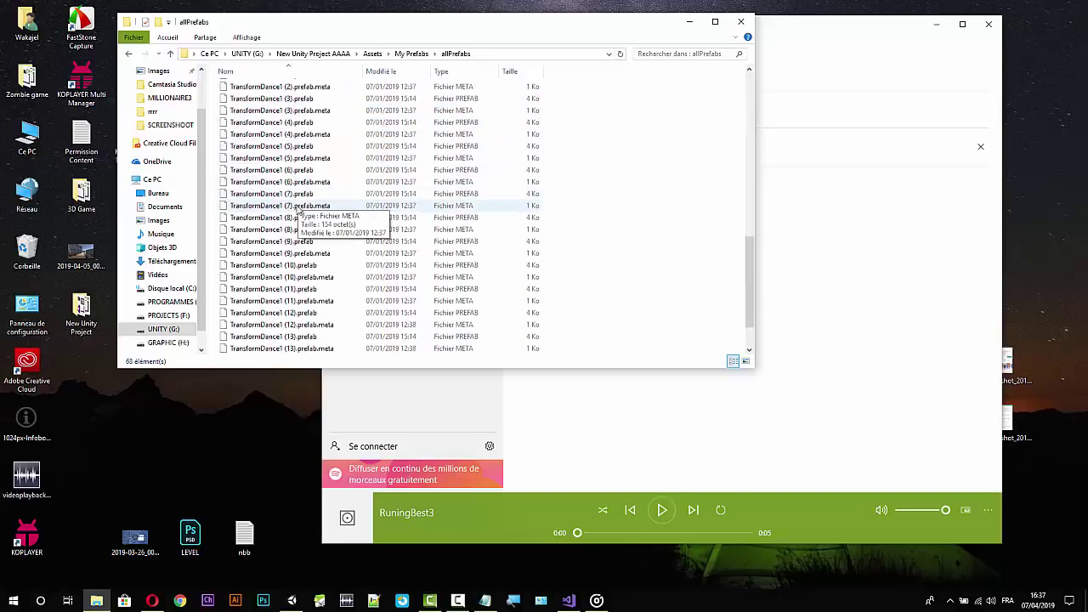
{"action": "left_click", "coordinate": [170, 54]}
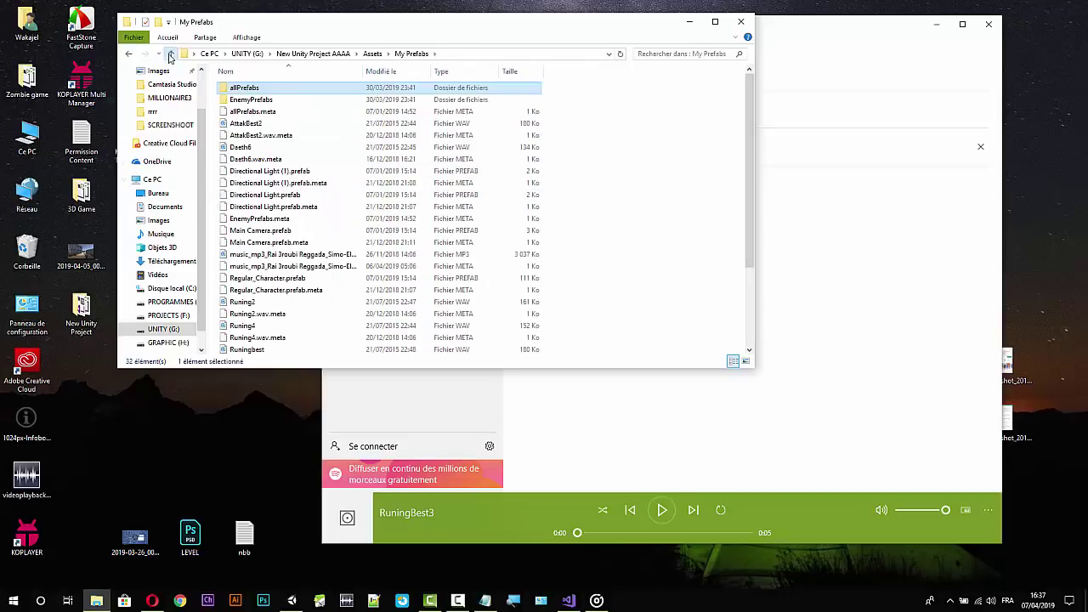
{"action": "left_click", "coordinate": [170, 53]}
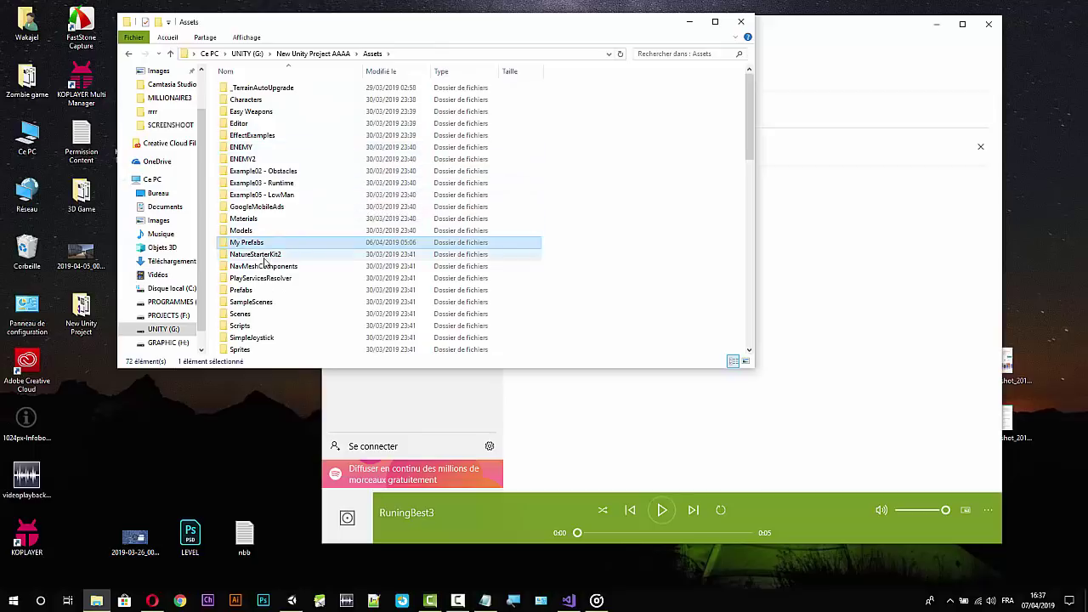
Look through the Prefabs, ENEMY and ENEMY2 asset folders, then go back to Unity.
{"action": "double_click", "coordinate": [246, 290]}
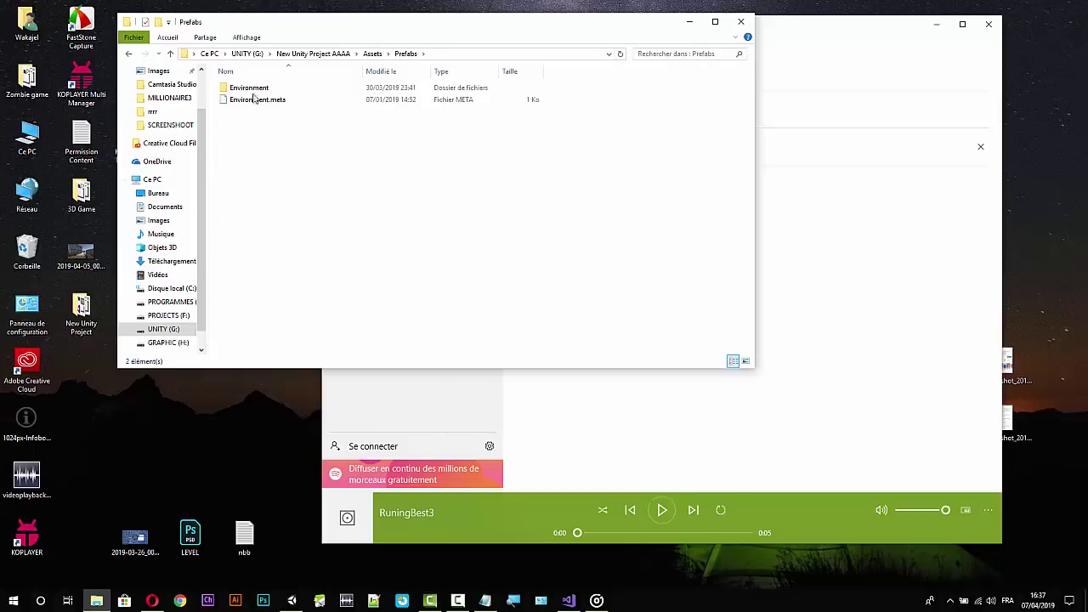
{"action": "left_click", "coordinate": [170, 54]}
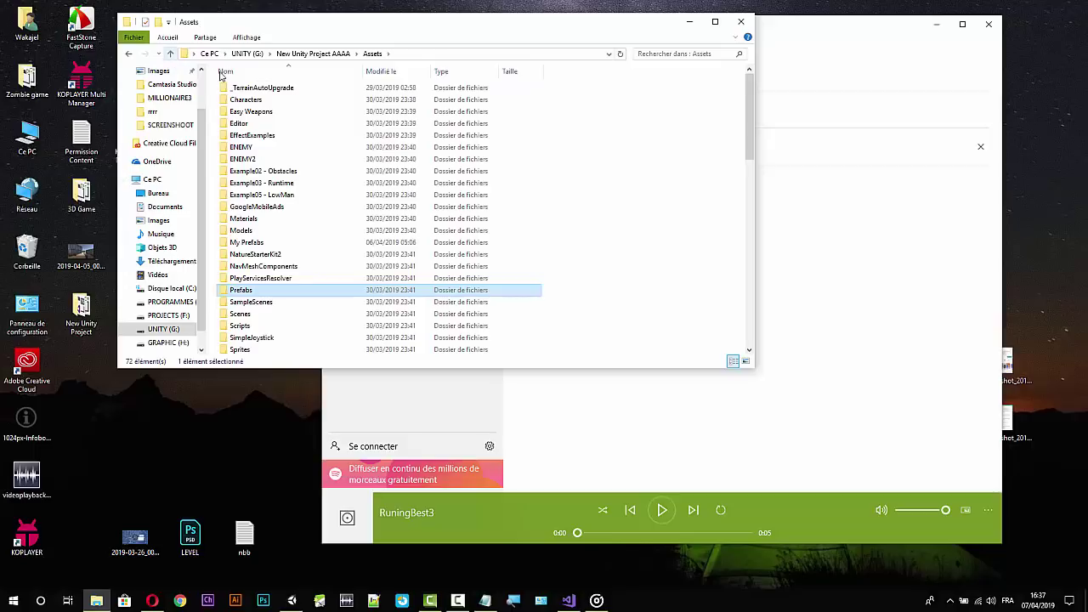
{"action": "double_click", "coordinate": [260, 148]}
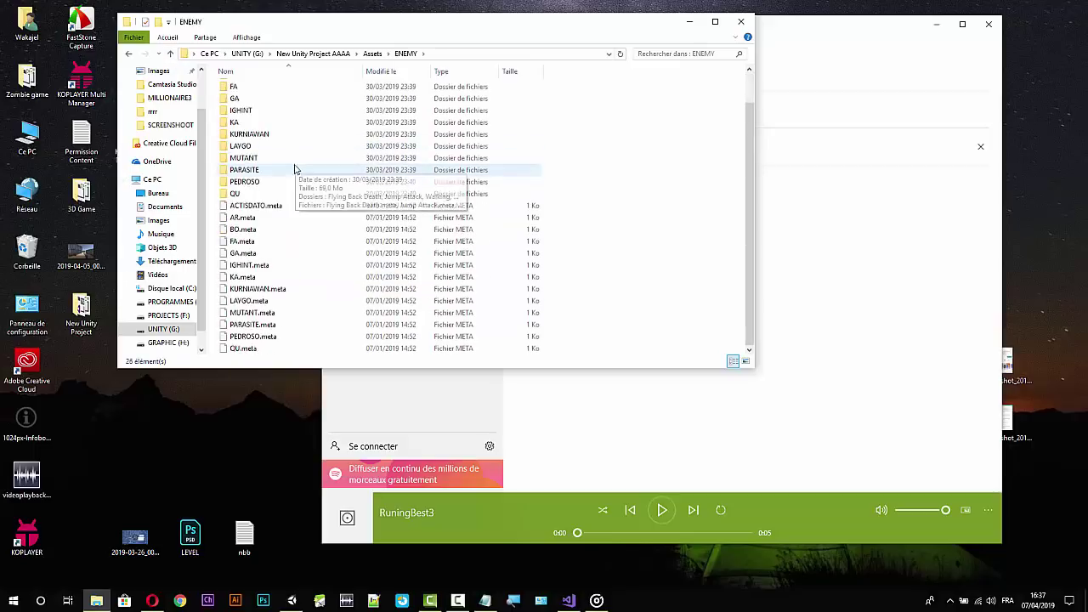
{"action": "left_click", "coordinate": [173, 54]}
{"action": "double_click", "coordinate": [256, 161]}
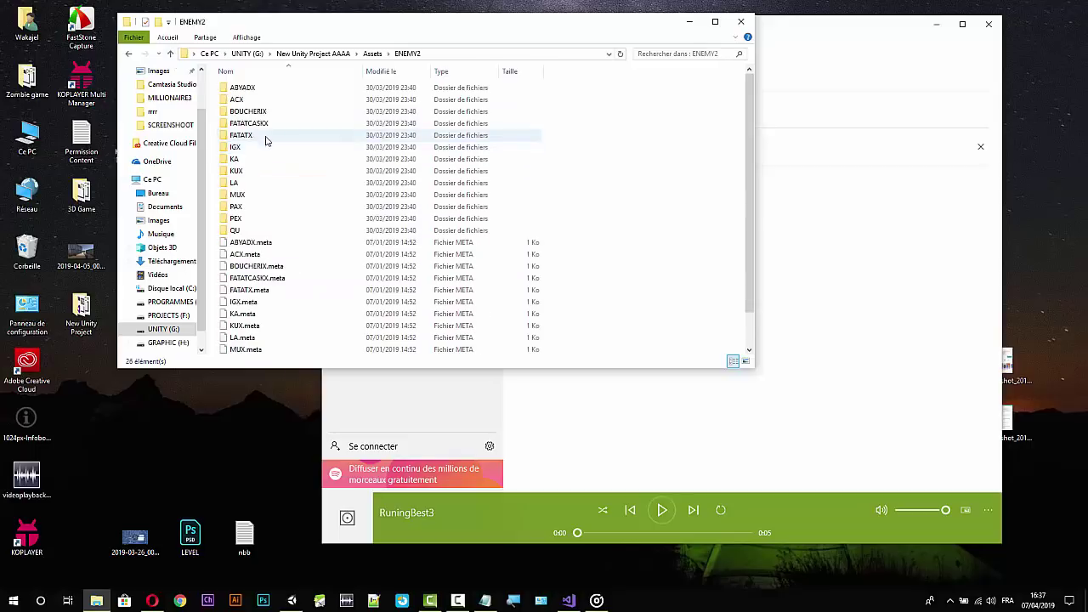
{"action": "scroll", "coordinate": [267, 139], "scroll_direction": "down", "scroll_amount": 1}
{"action": "left_click", "coordinate": [170, 53]}
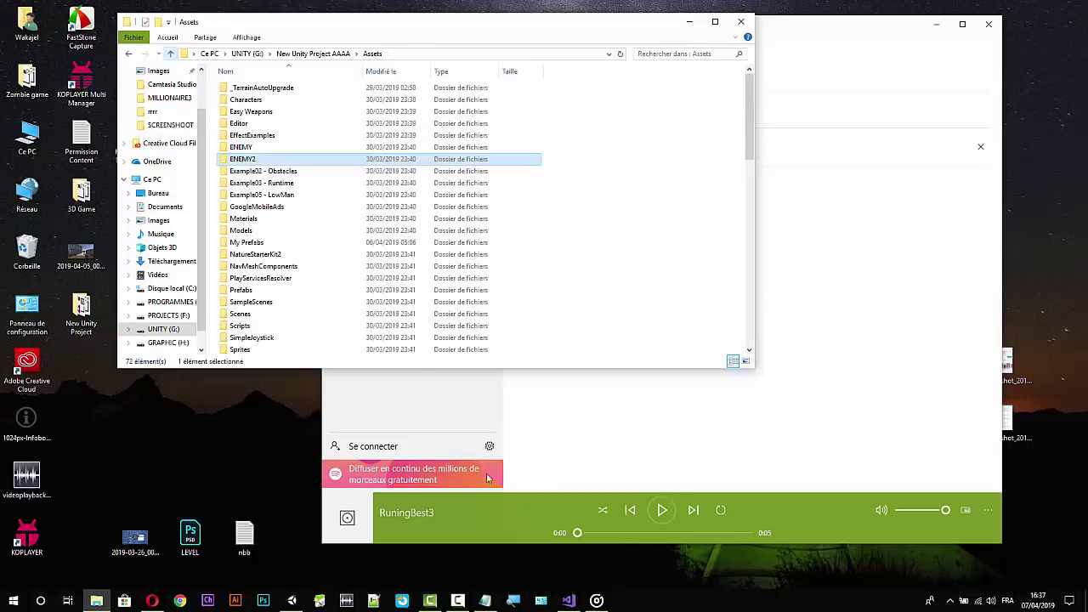
{"action": "left_click", "coordinate": [457, 600]}
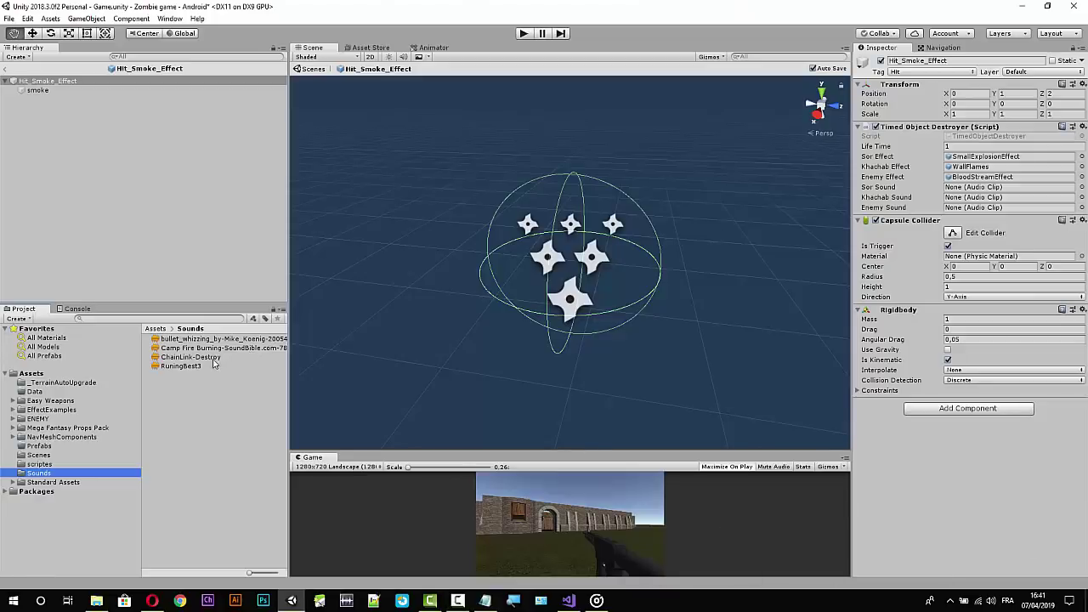
Preview the RuningBest3 and ChainLink-Destroy clips in the Inspector's waveform player.
{"action": "left_click", "coordinate": [182, 366]}
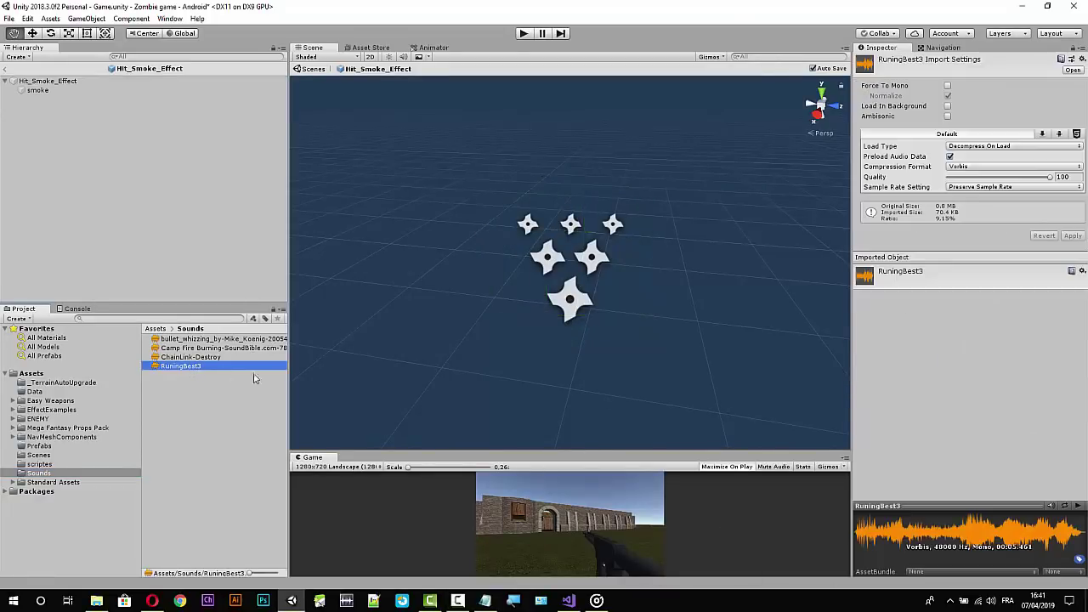
{"action": "left_click_drag", "start_coordinate": [1005, 505], "coordinate": [1006, 478]}
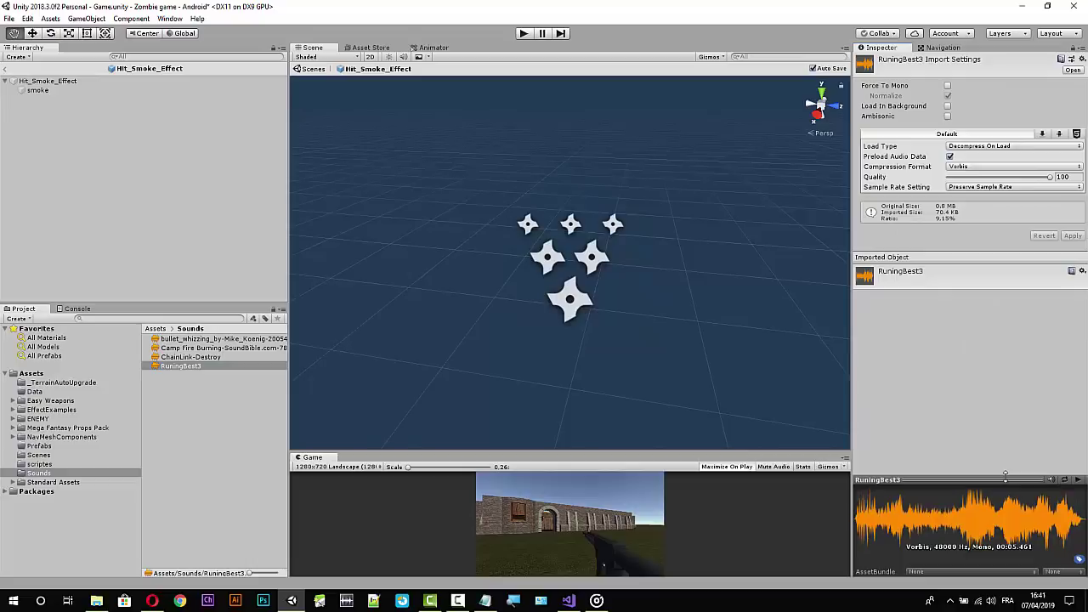
{"action": "left_click", "coordinate": [1080, 482]}
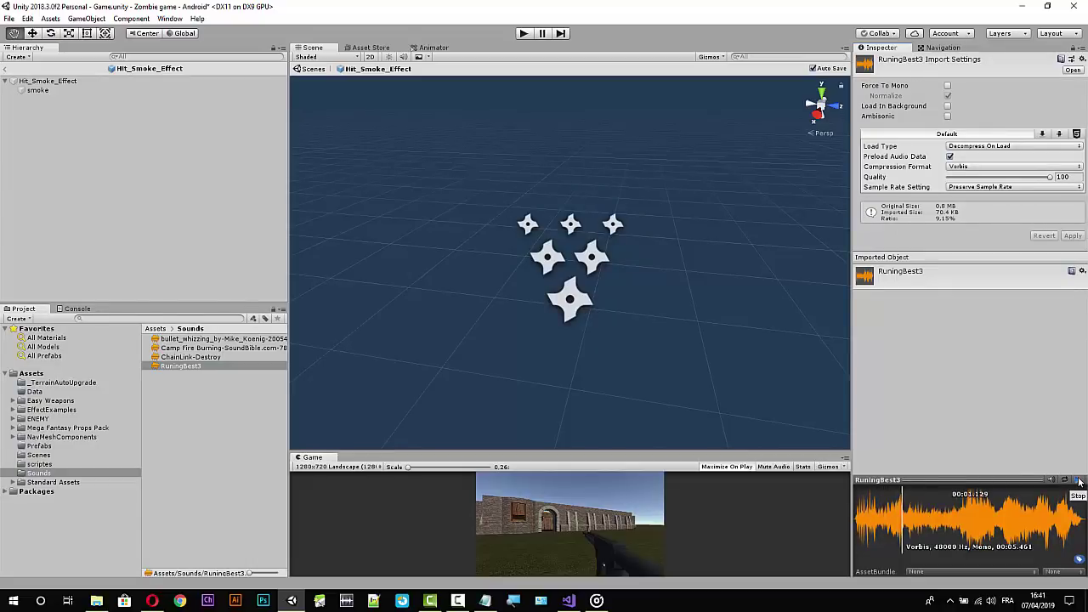
{"action": "left_click", "coordinate": [1080, 482]}
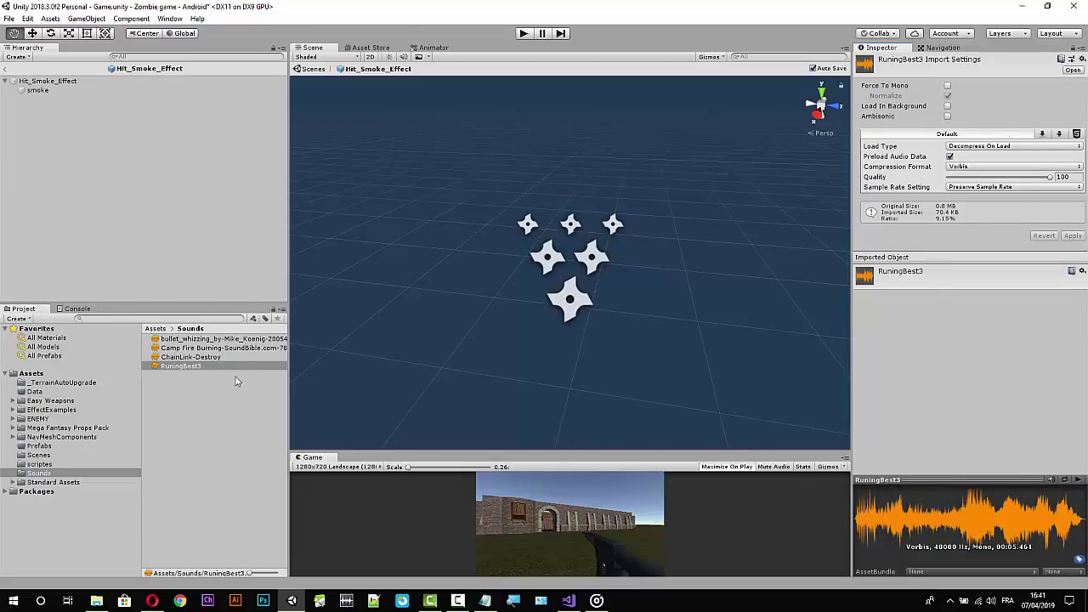
{"action": "left_click", "coordinate": [208, 358]}
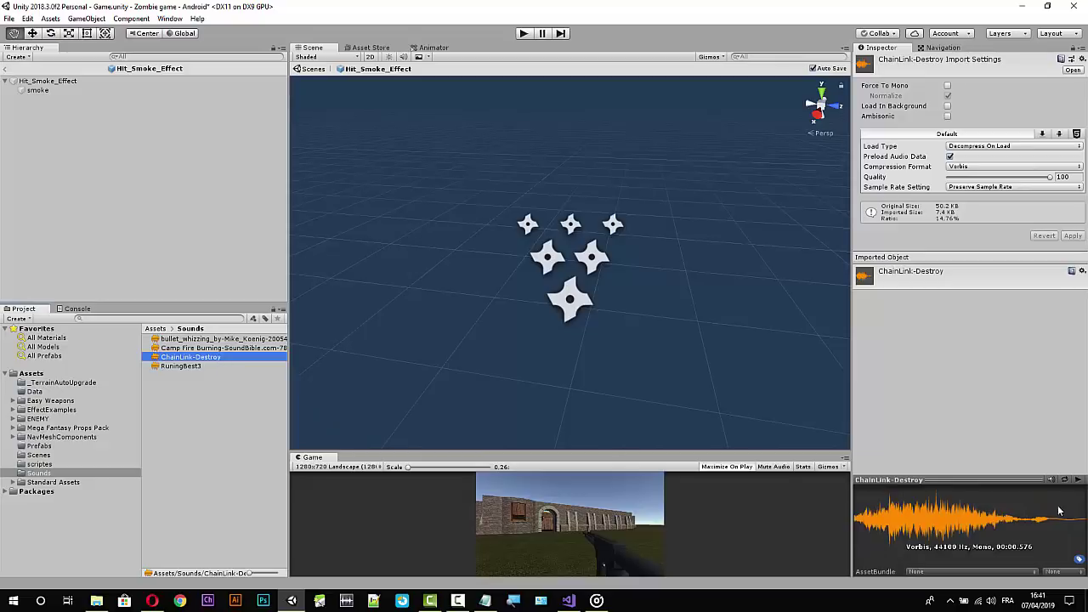
{"action": "left_click", "coordinate": [1080, 482]}
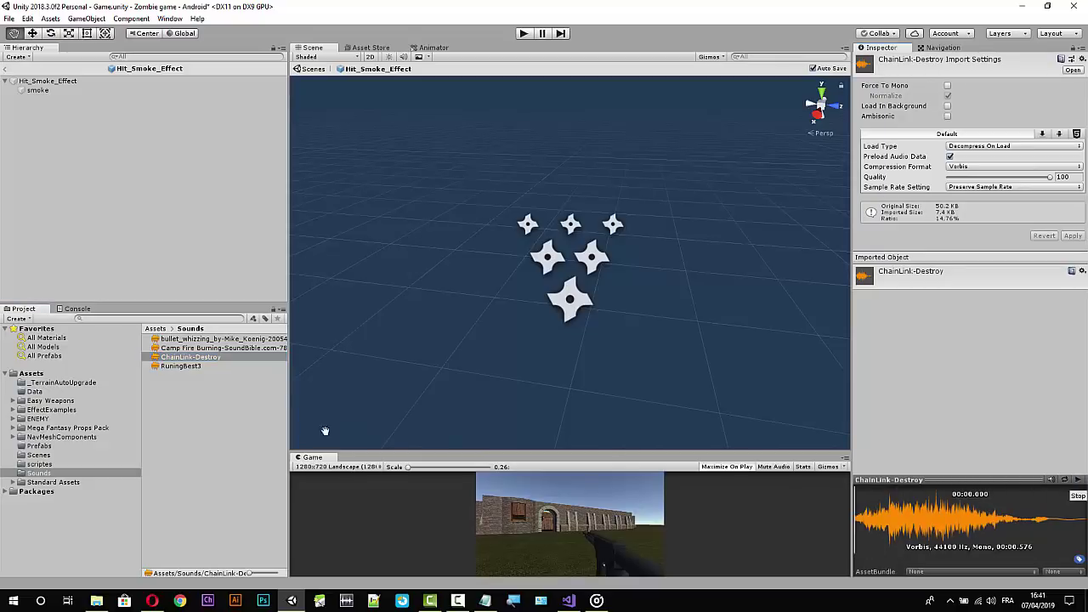
Preview the Camp Fire Burning and bullet whizzing clips, then select Hit_Smoke_Effect.
{"action": "left_click", "coordinate": [226, 349]}
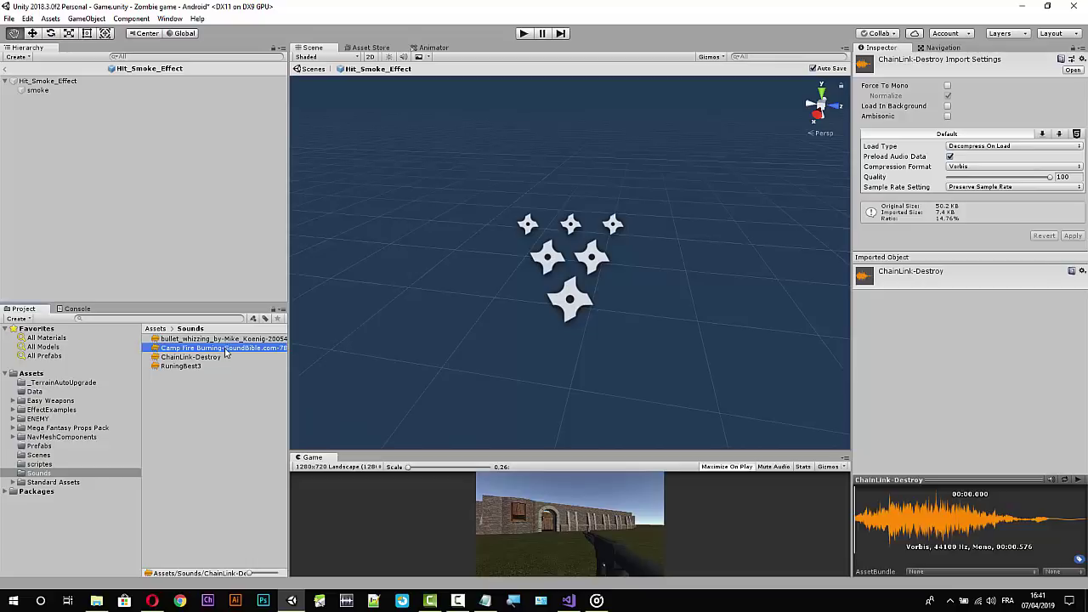
{"action": "left_click", "coordinate": [1078, 481]}
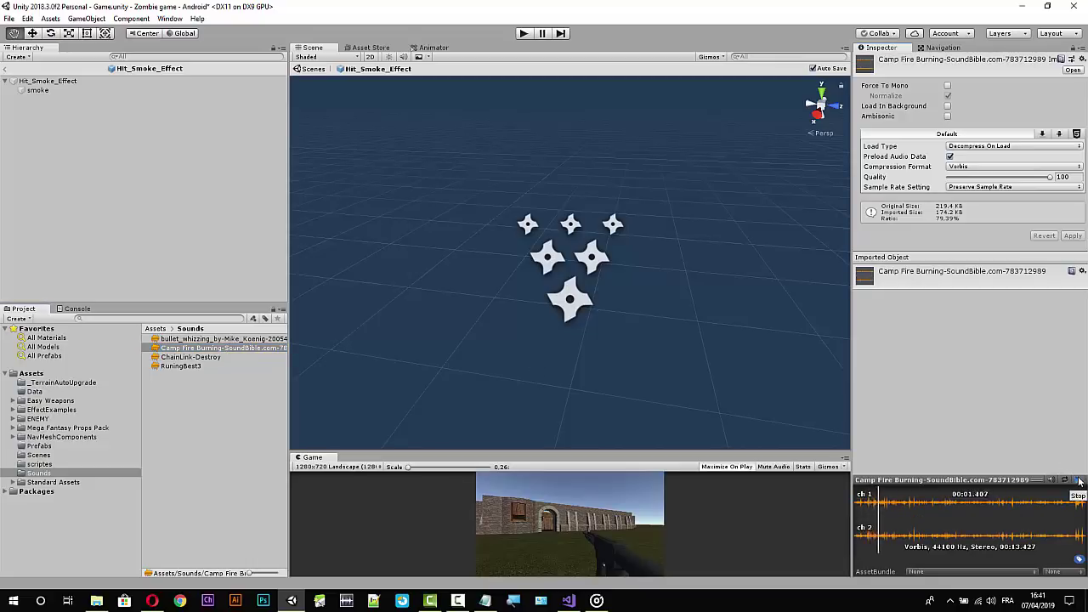
{"action": "left_click", "coordinate": [1078, 481]}
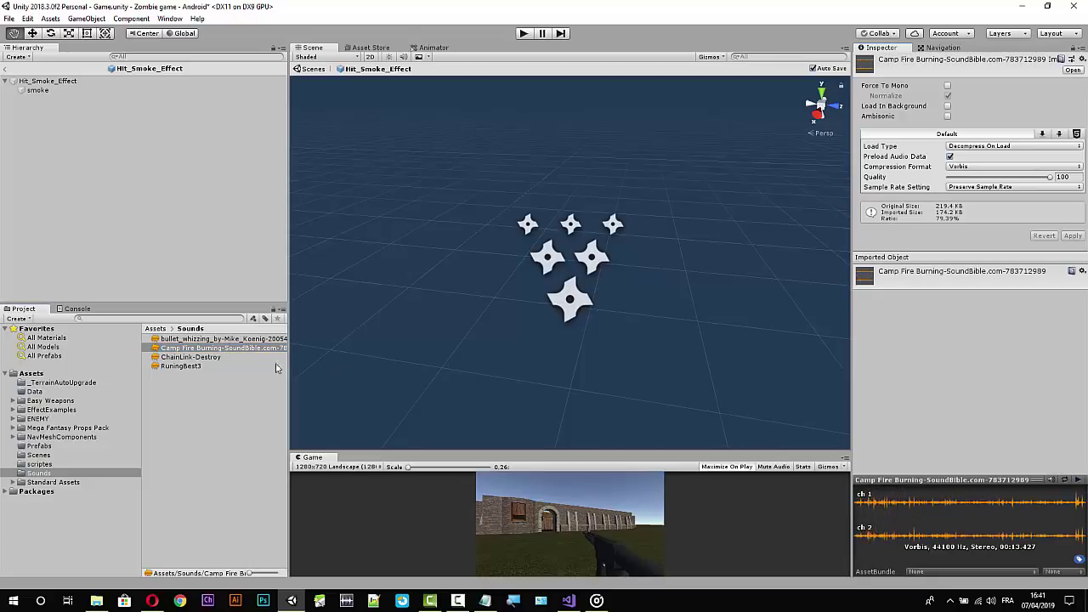
{"action": "left_click", "coordinate": [221, 338]}
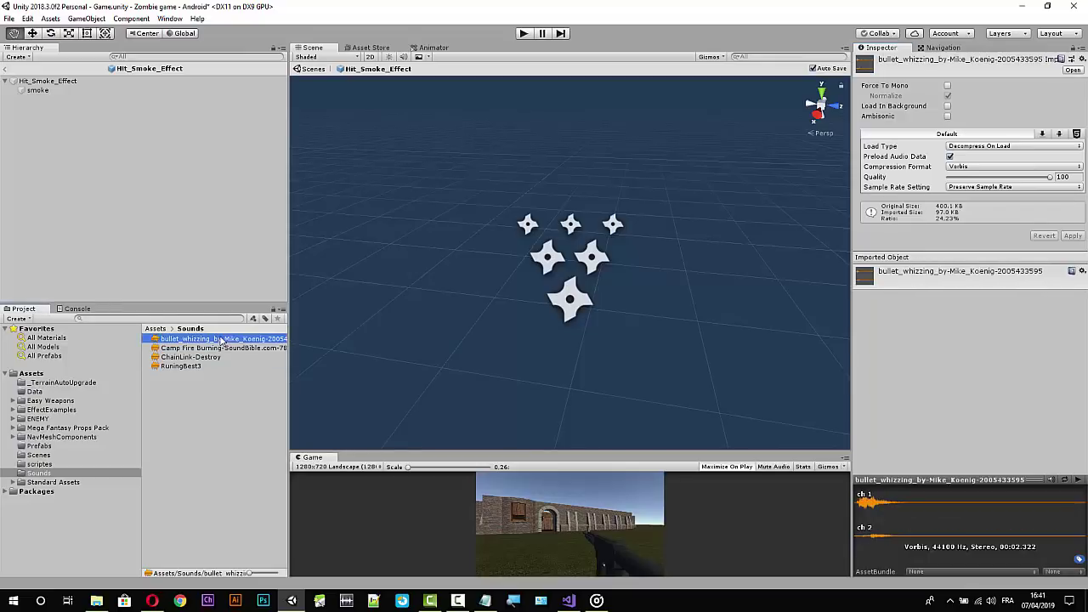
{"action": "left_click", "coordinate": [1080, 482]}
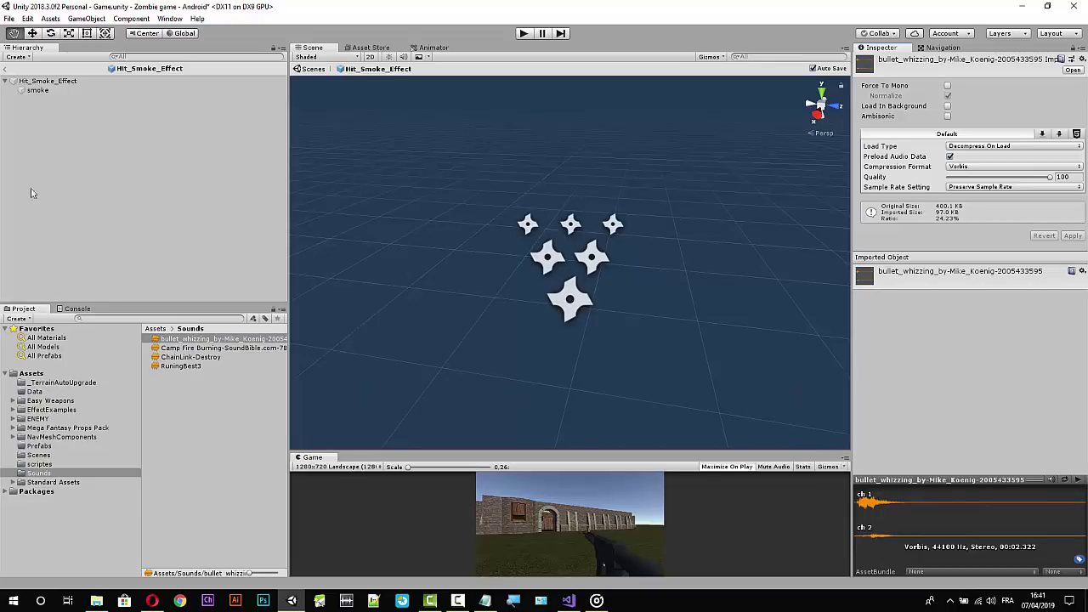
{"action": "left_click", "coordinate": [60, 82]}
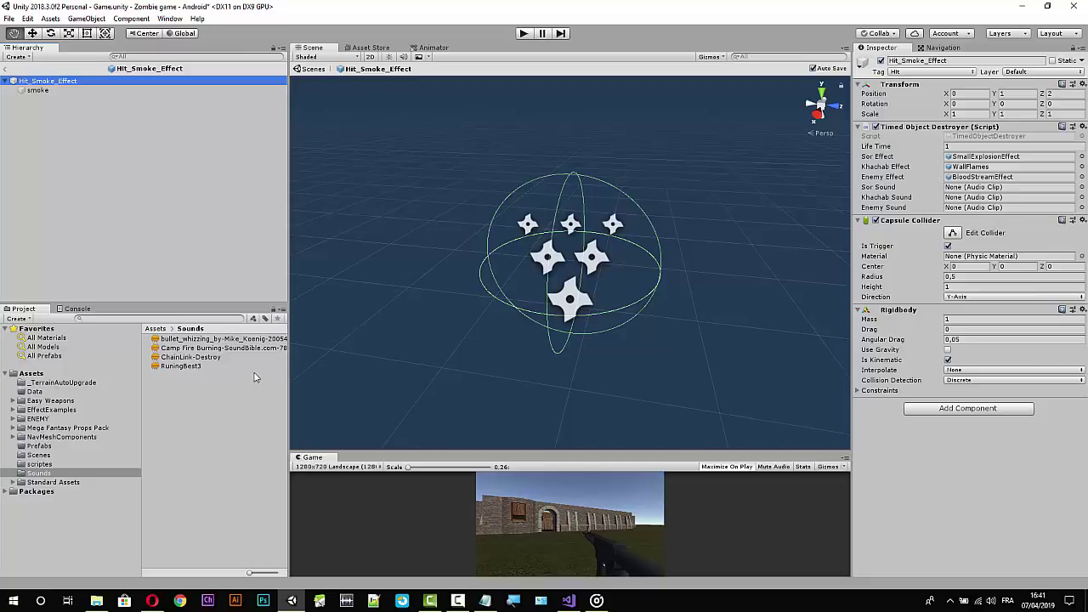
Assign bullet whizzing to Sor Sound, Camp Fire Burning to Khachab Sound, ChainLink-Destroy to Enemy Sound.
{"action": "left_click_drag", "start_coordinate": [212, 342], "coordinate": [969, 187]}
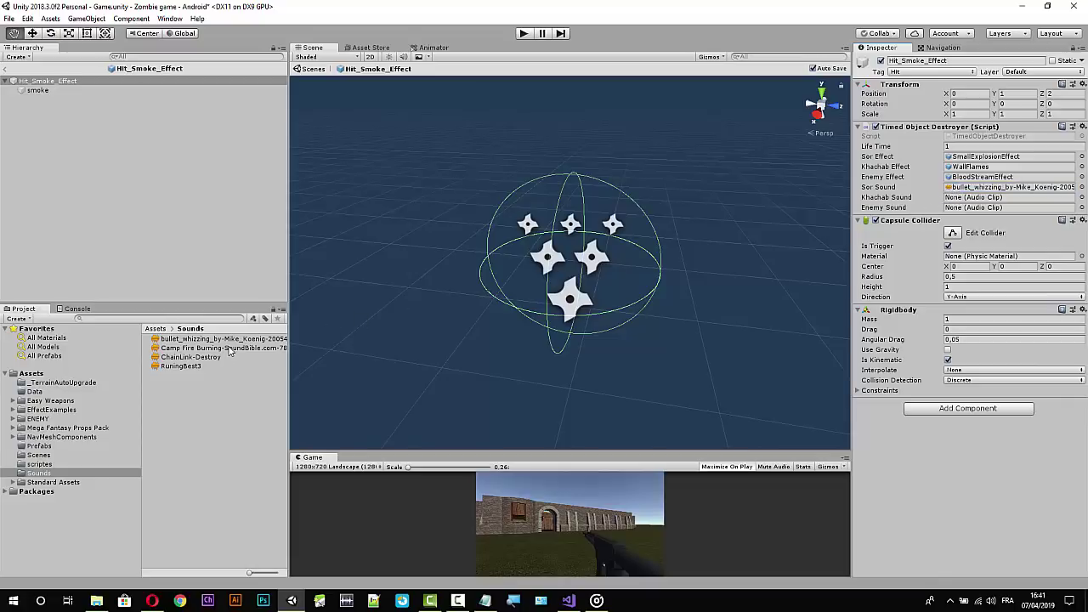
{"action": "left_click_drag", "start_coordinate": [230, 351], "coordinate": [973, 197]}
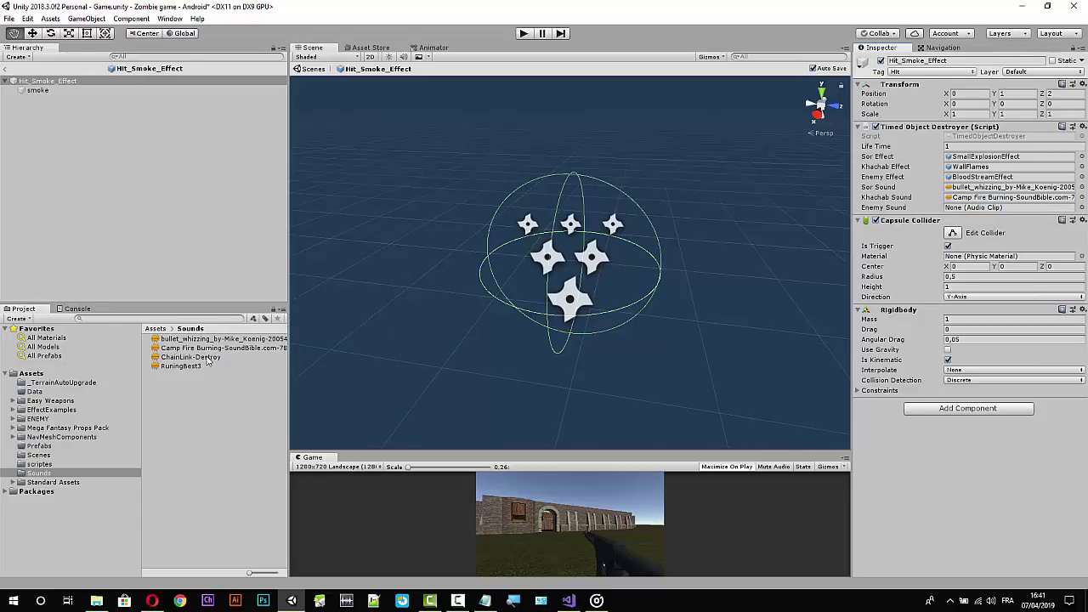
{"action": "left_click_drag", "start_coordinate": [206, 358], "coordinate": [983, 209]}
In Visual Studio, insert a blank line 12 into EnemyA.cs.
{"action": "left_click", "coordinate": [567, 600]}
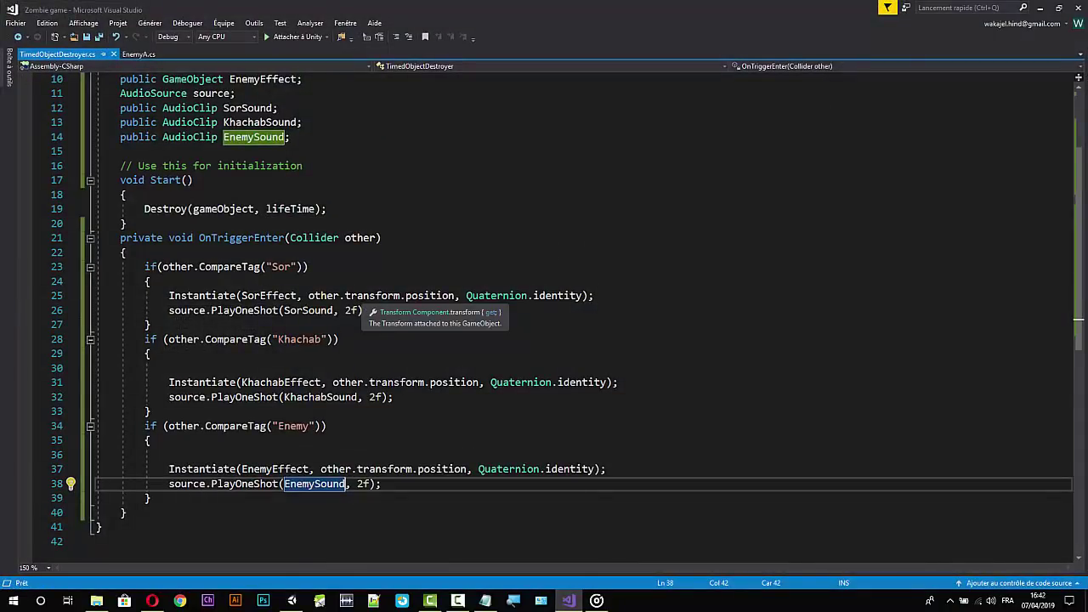
{"action": "left_click", "coordinate": [141, 54]}
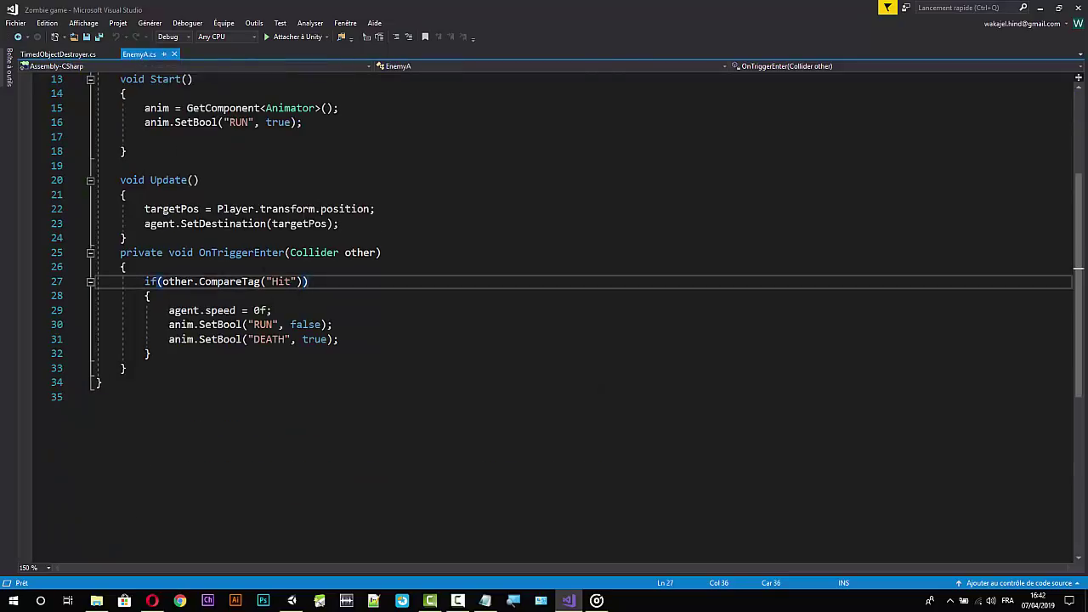
{"action": "scroll", "coordinate": [297, 175], "scroll_direction": "up", "scroll_amount": 4}
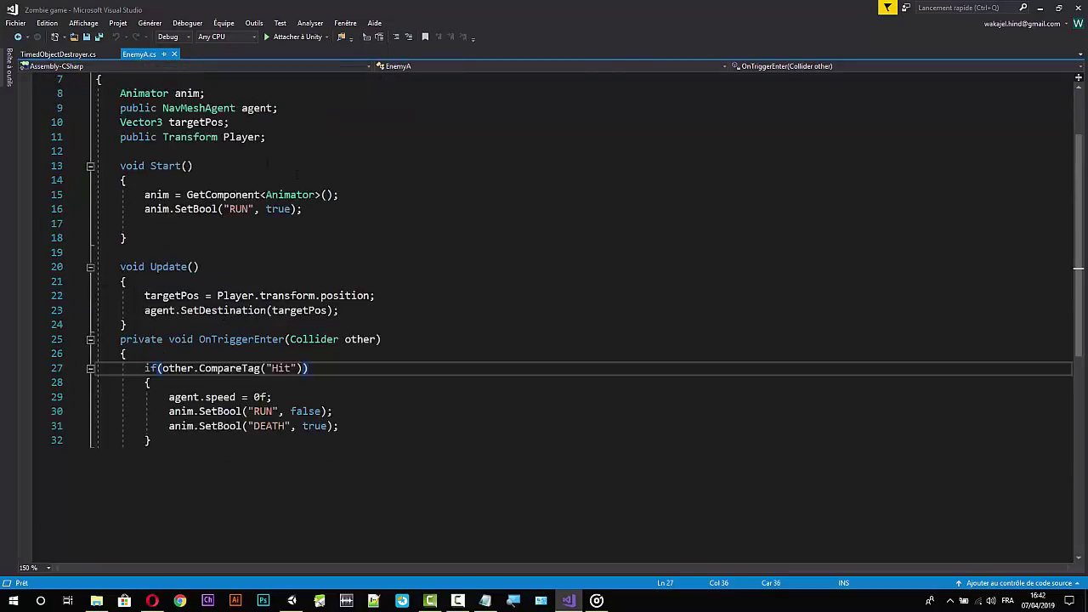
{"action": "left_click", "coordinate": [294, 226]}
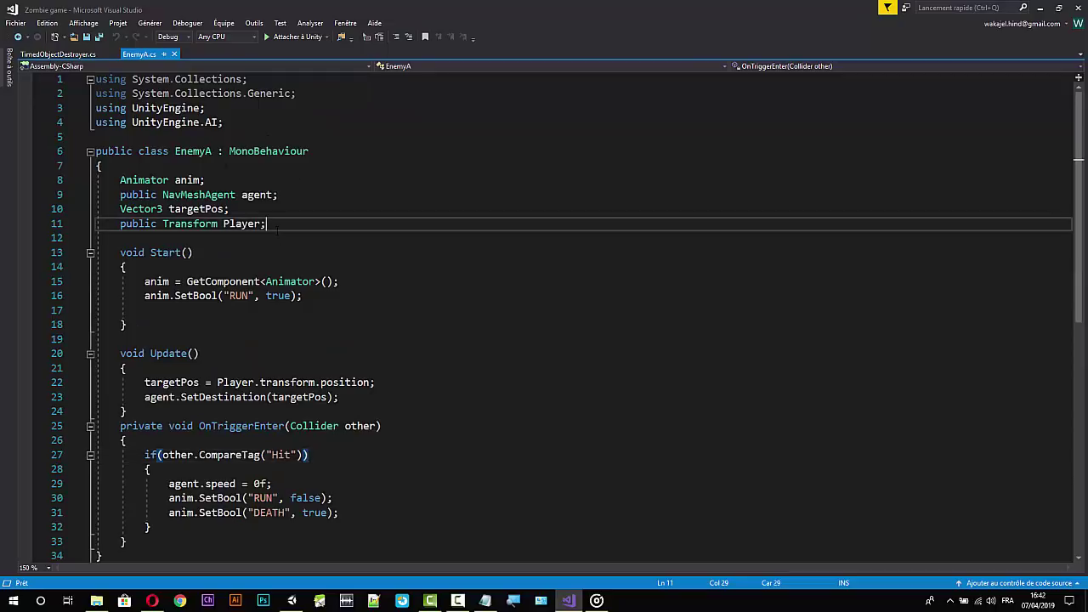
{"action": "key", "text": "Return"}
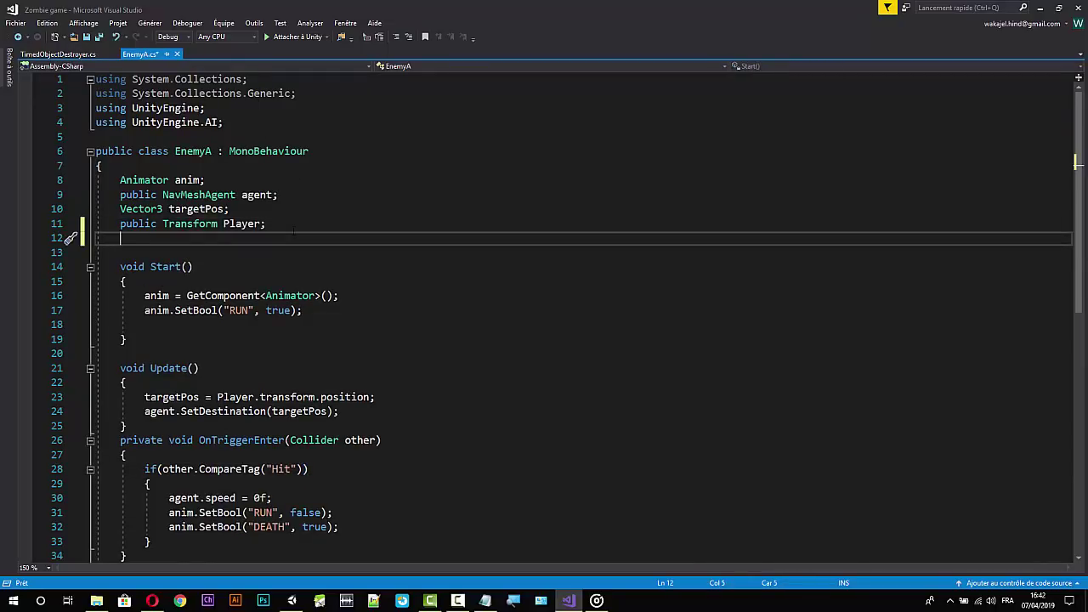
Save TimedObjectDestroyer.cs and leave Hit_Smoke_Effect prefab mode for the Game scene.
{"action": "left_click", "coordinate": [58, 54]}
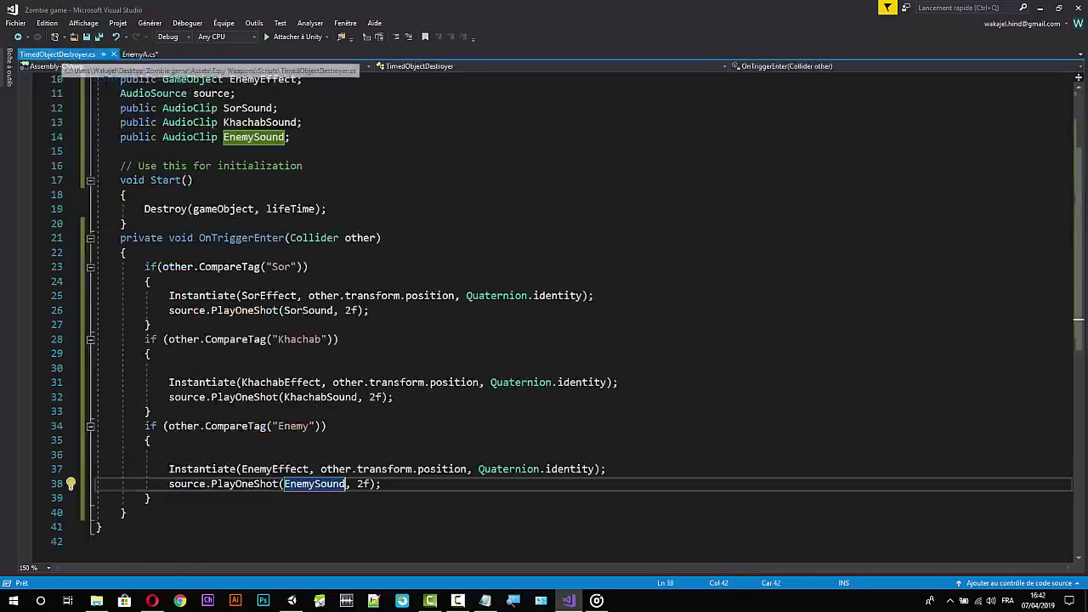
{"action": "key", "text": "ctrl+s"}
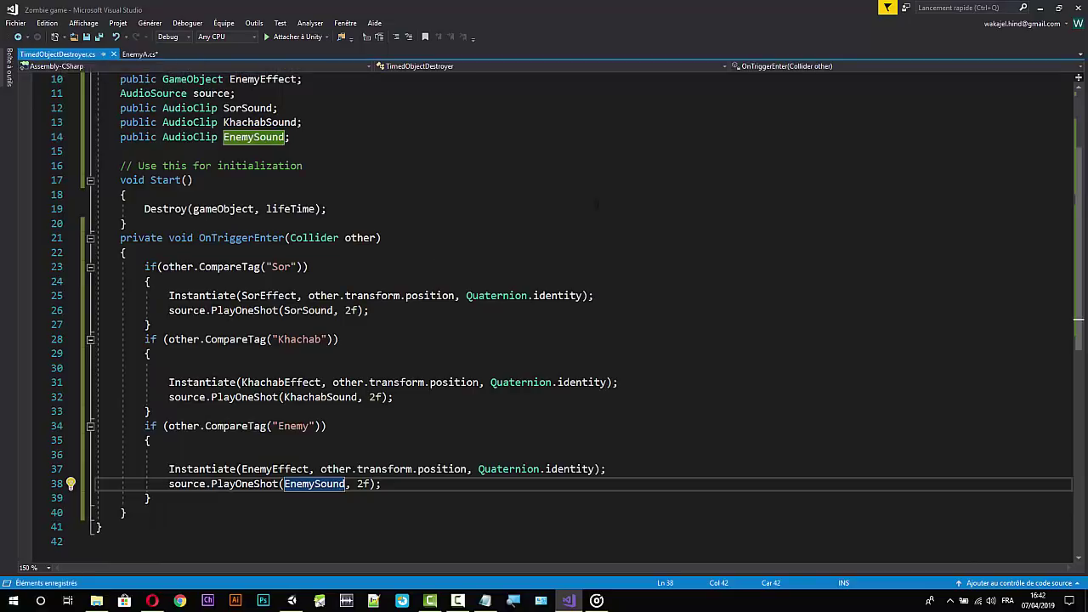
{"action": "left_click", "coordinate": [1040, 7]}
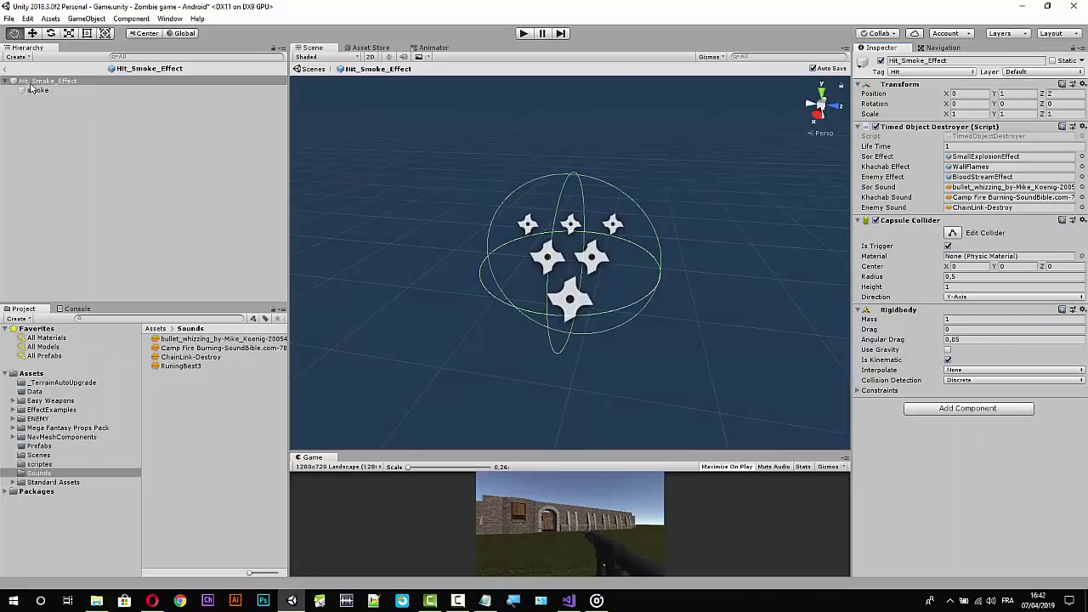
{"action": "left_click", "coordinate": [4, 70]}
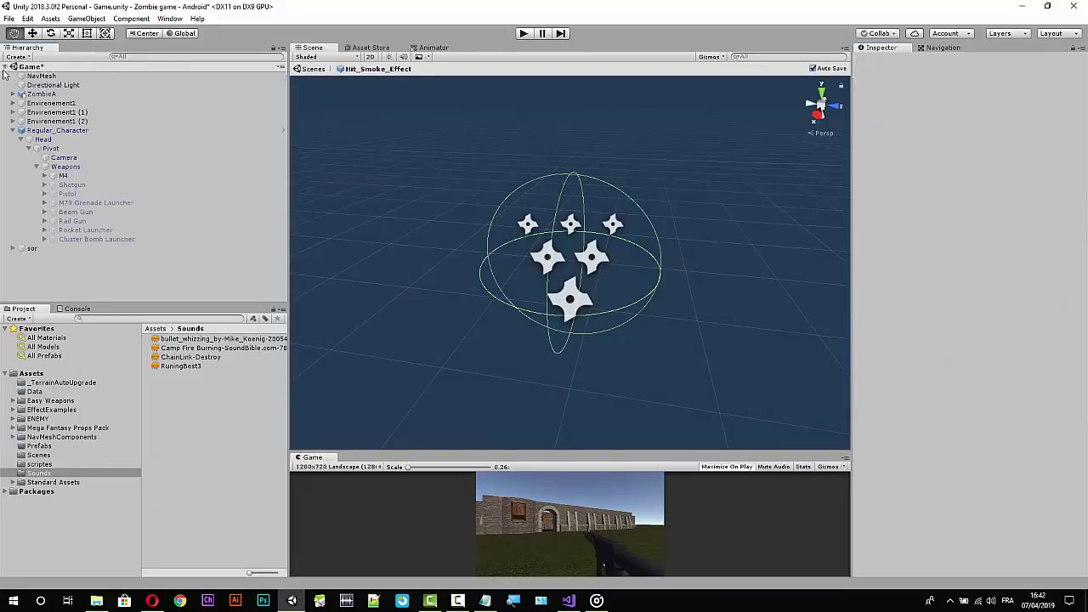
Start Play mode and shoot at the gate and the approaching zombie.
{"action": "left_click", "coordinate": [524, 33]}
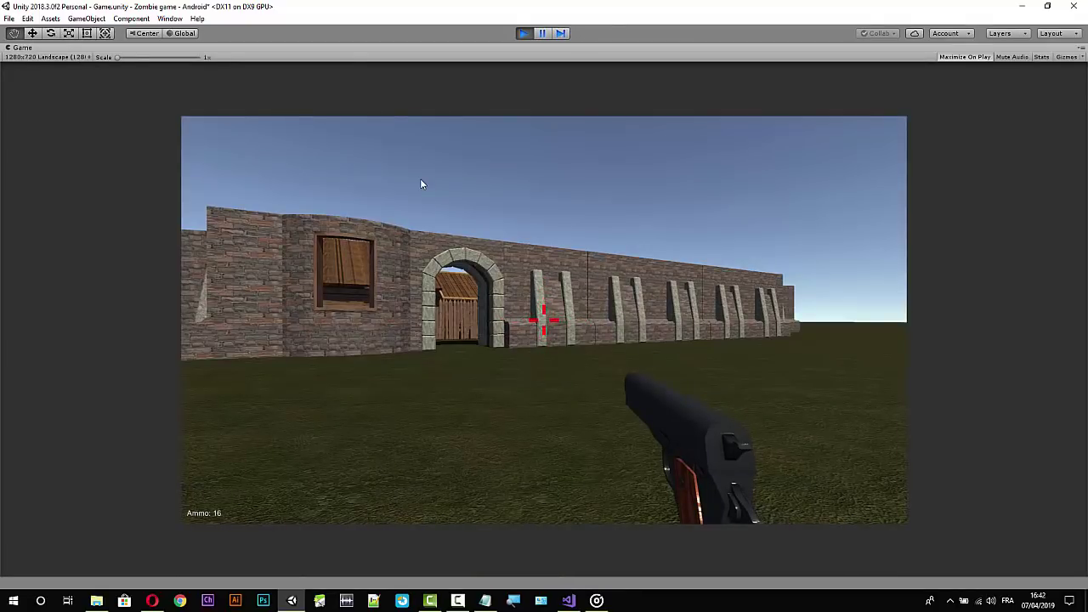
{"action": "left_click", "coordinate": [420, 184]}
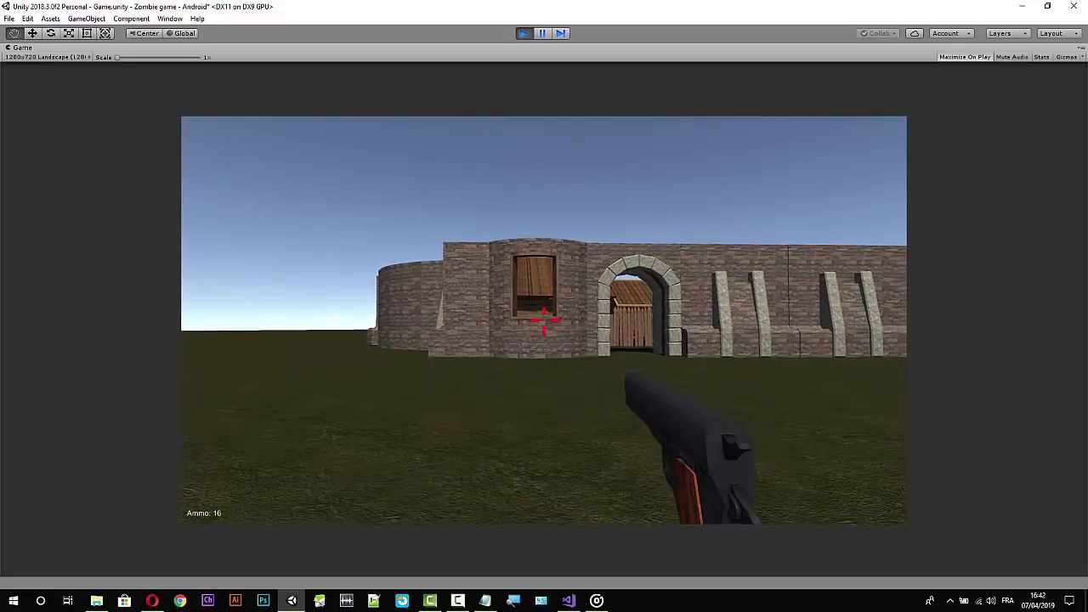
{"action": "left_click", "coordinate": [544, 319]}
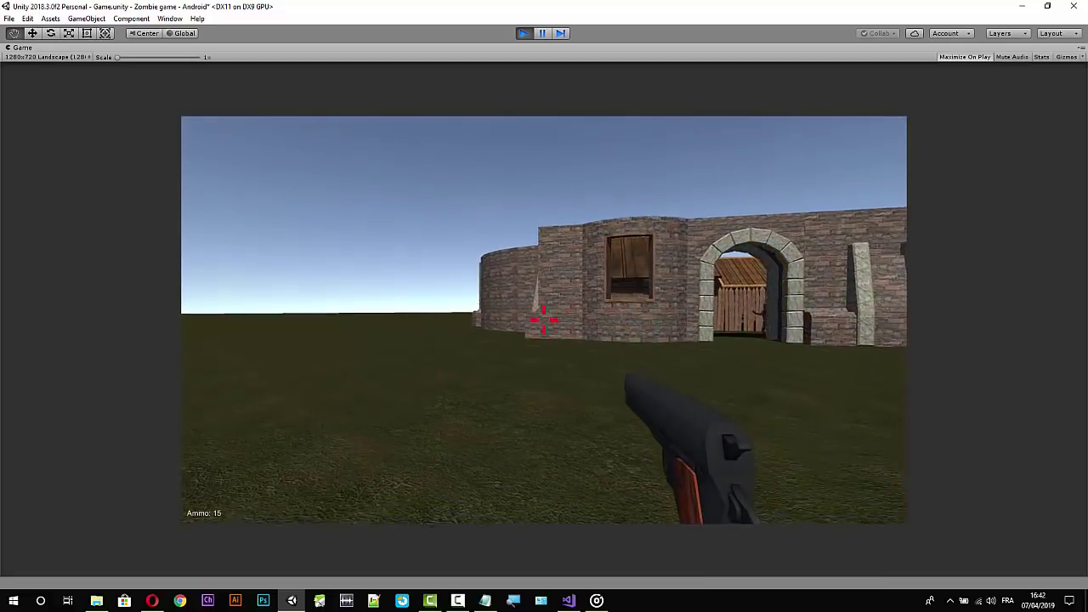
{"action": "left_click", "coordinate": [544, 319]}
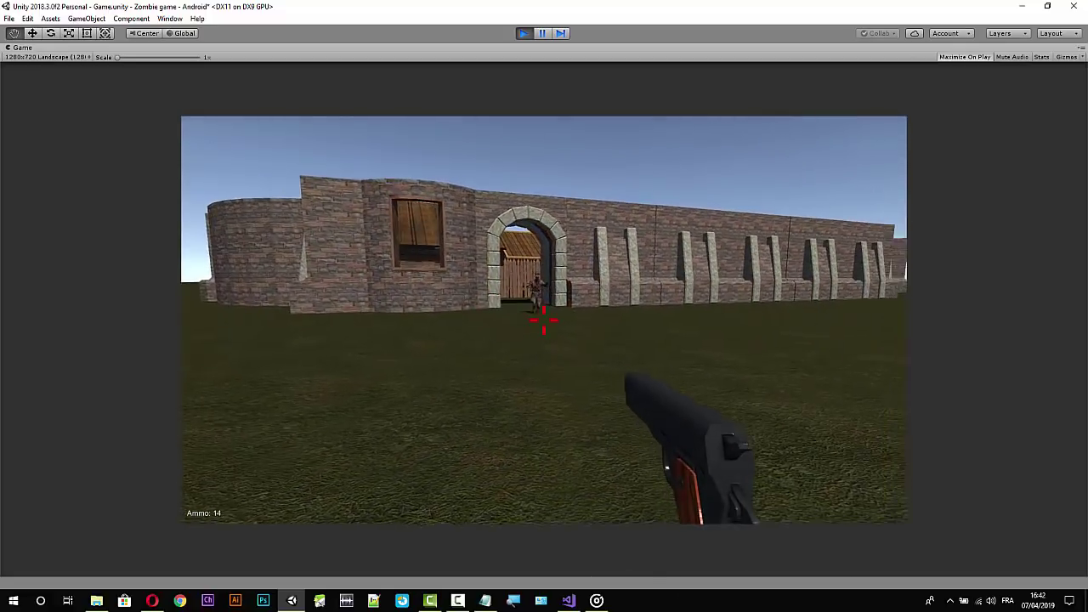
{"action": "left_click", "coordinate": [544, 319]}
{"action": "left_click", "coordinate": [544, 320]}
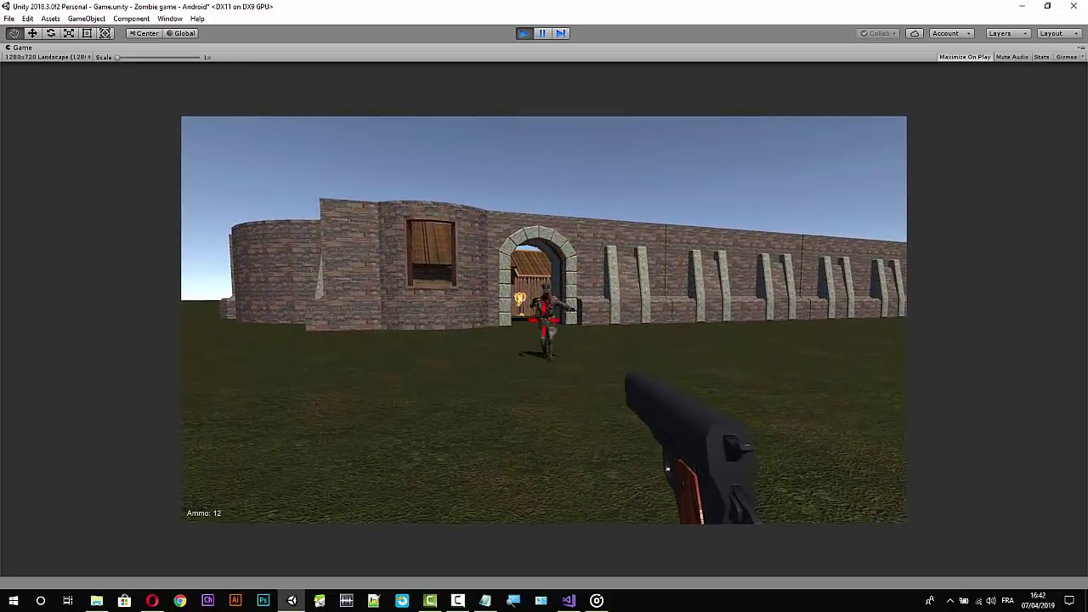
{"action": "left_click", "coordinate": [544, 320]}
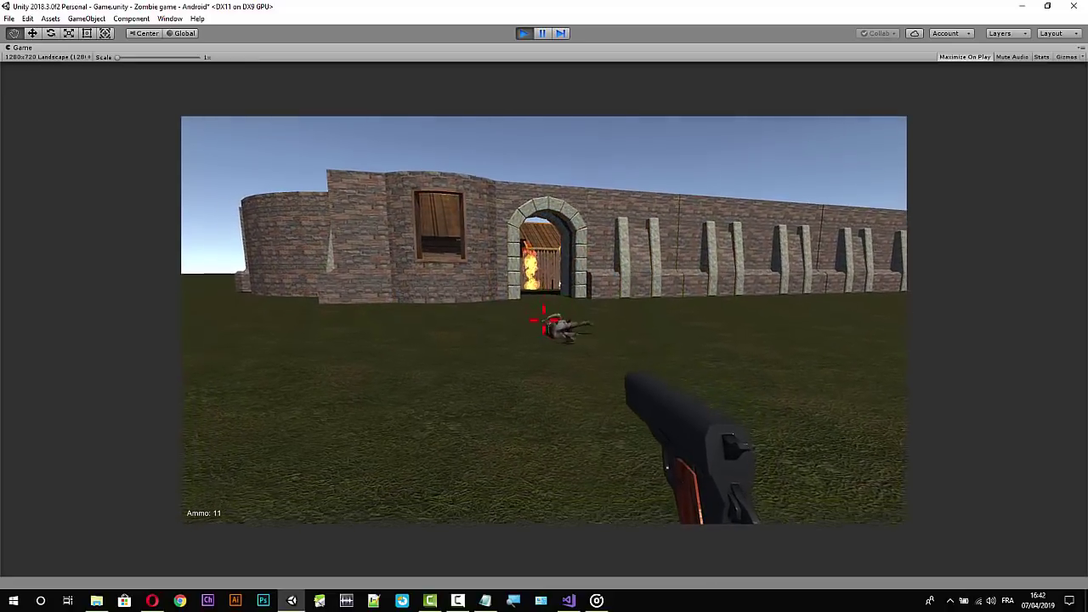
Walk through the archway shooting the wall, switch to the pistol, then stop Play mode.
{"action": "key", "text": "w"}
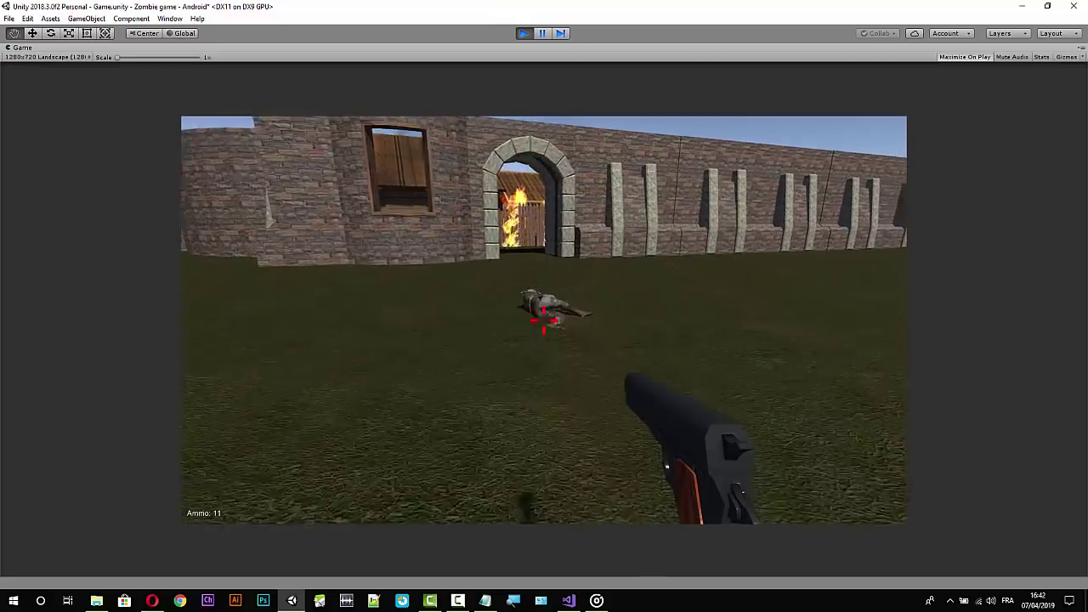
{"action": "left_click", "coordinate": [544, 319]}
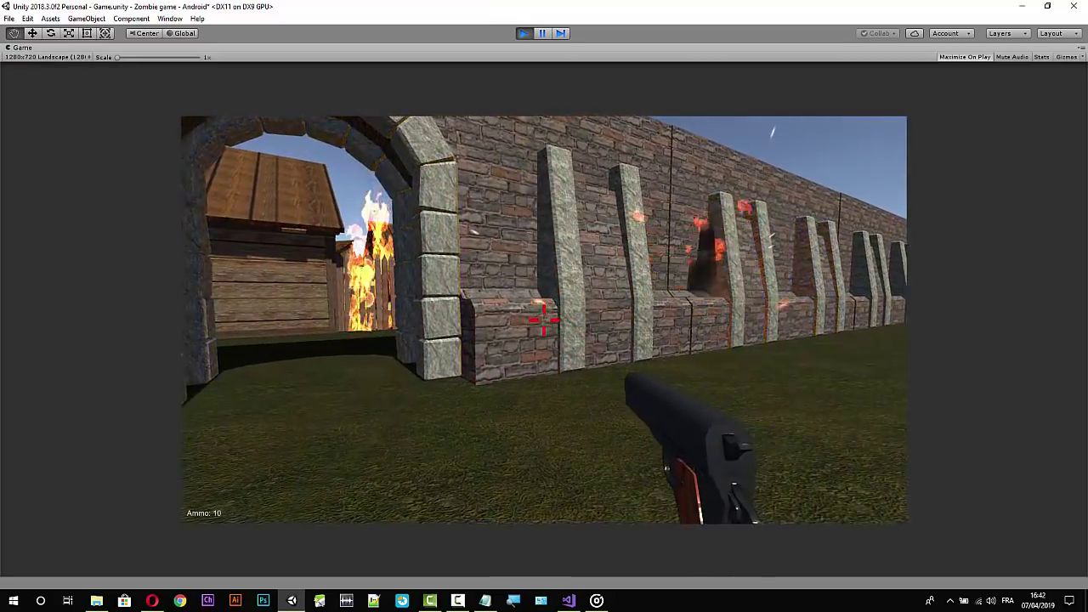
{"action": "left_click", "coordinate": [544, 320]}
{"action": "key", "text": "w"}
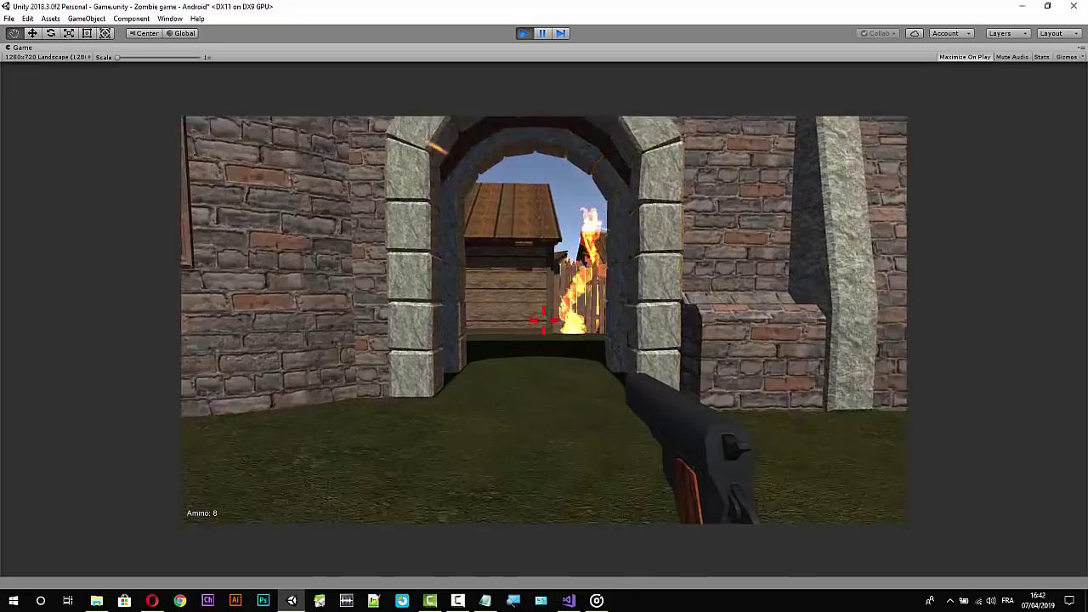
{"action": "key", "text": "2"}
{"action": "key", "text": "w"}
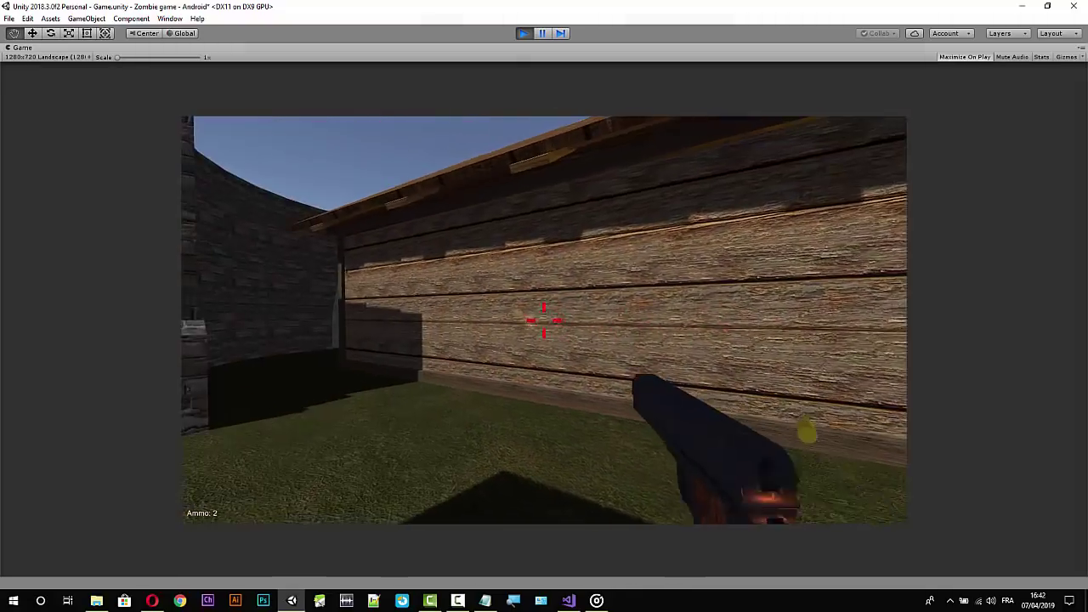
{"action": "key", "text": "w"}
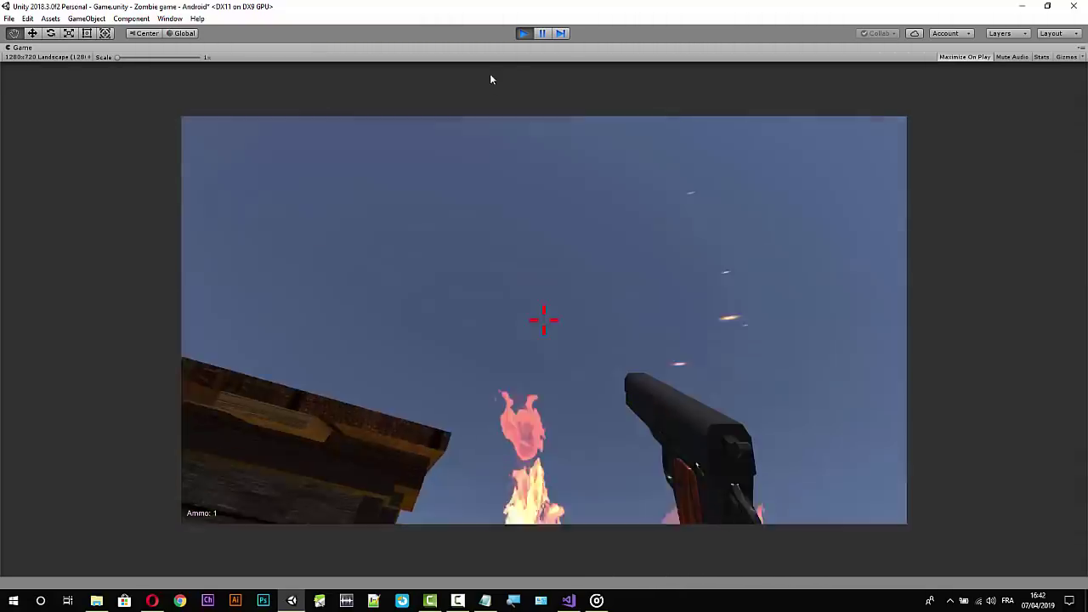
{"action": "left_click", "coordinate": [523, 34]}
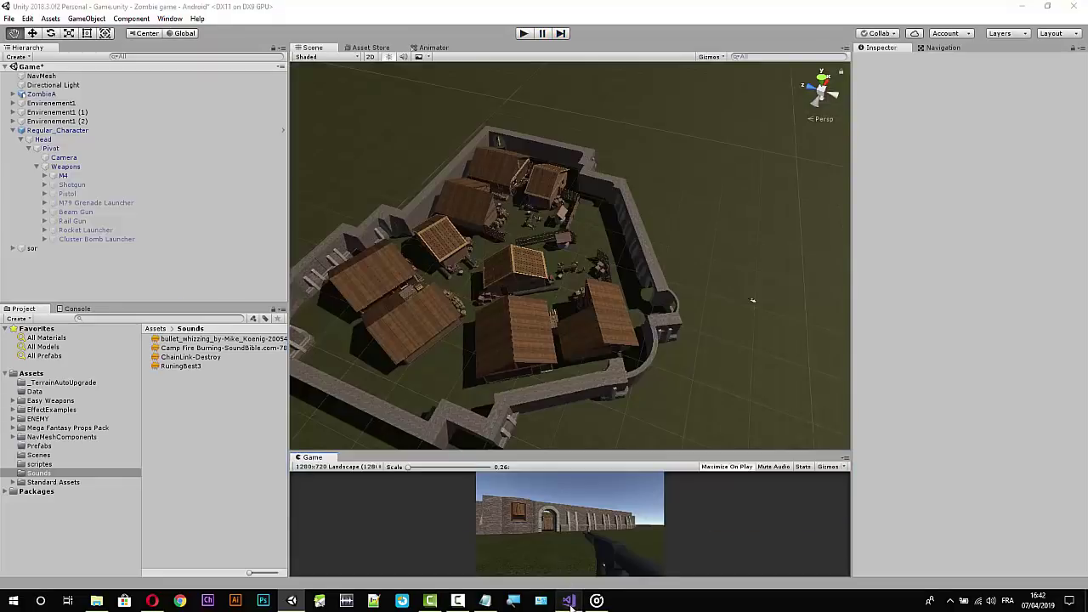
{"action": "left_click", "coordinate": [569, 599]}
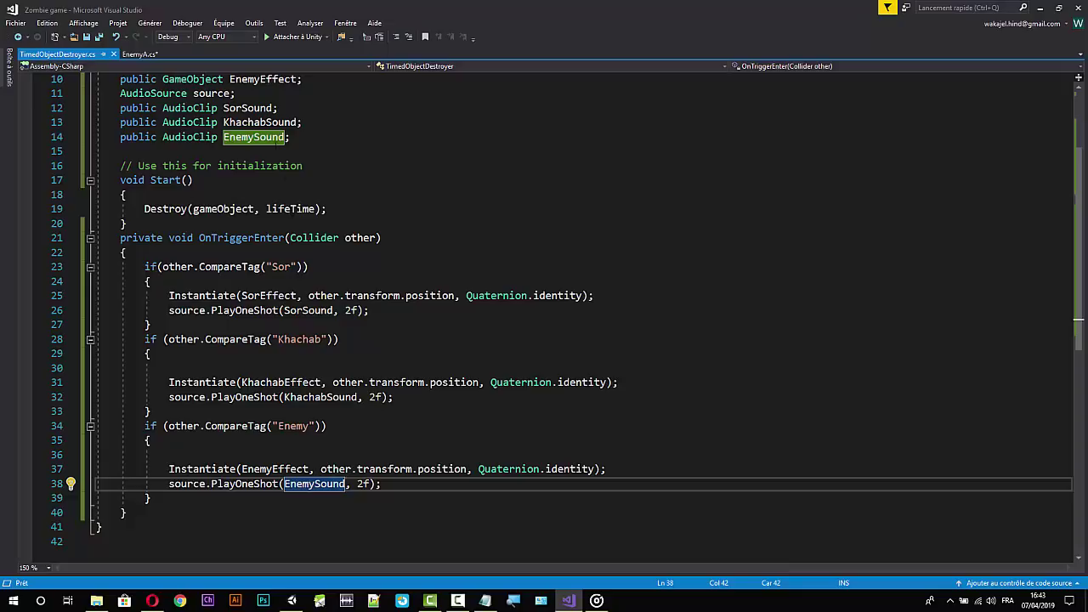
Scroll through TimedObjectDestroyer.cs checking lines 6–16, then minimize Visual Studio.
{"action": "left_click", "coordinate": [303, 166]}
{"action": "scroll", "coordinate": [303, 166], "scroll_direction": "up", "scroll_amount": 1}
{"action": "scroll", "coordinate": [303, 166], "scroll_direction": "up", "scroll_amount": 2}
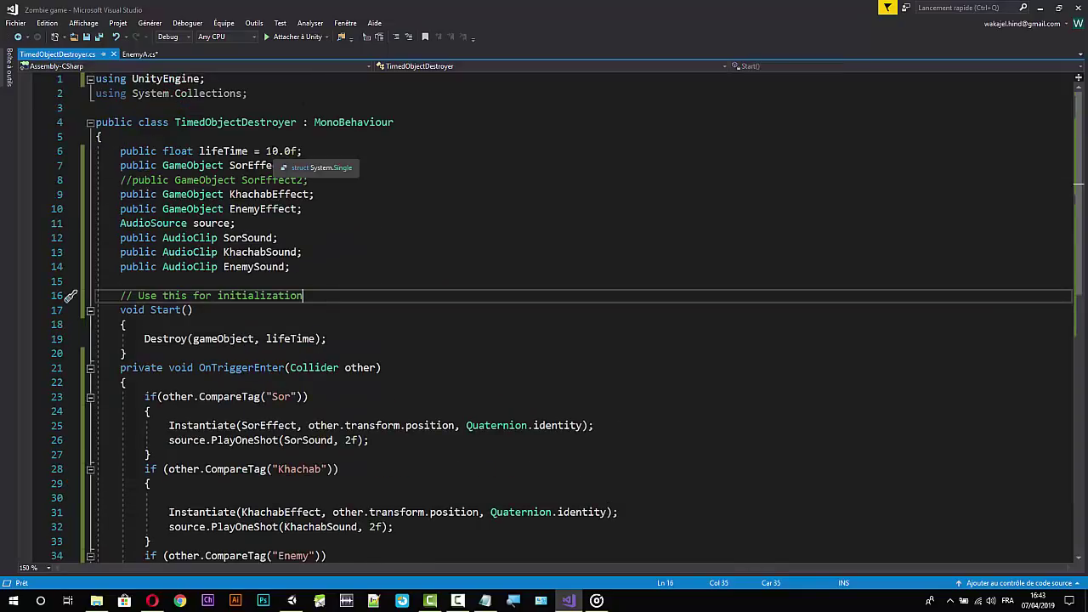
{"action": "left_click", "coordinate": [265, 151]}
{"action": "left_click", "coordinate": [308, 180]}
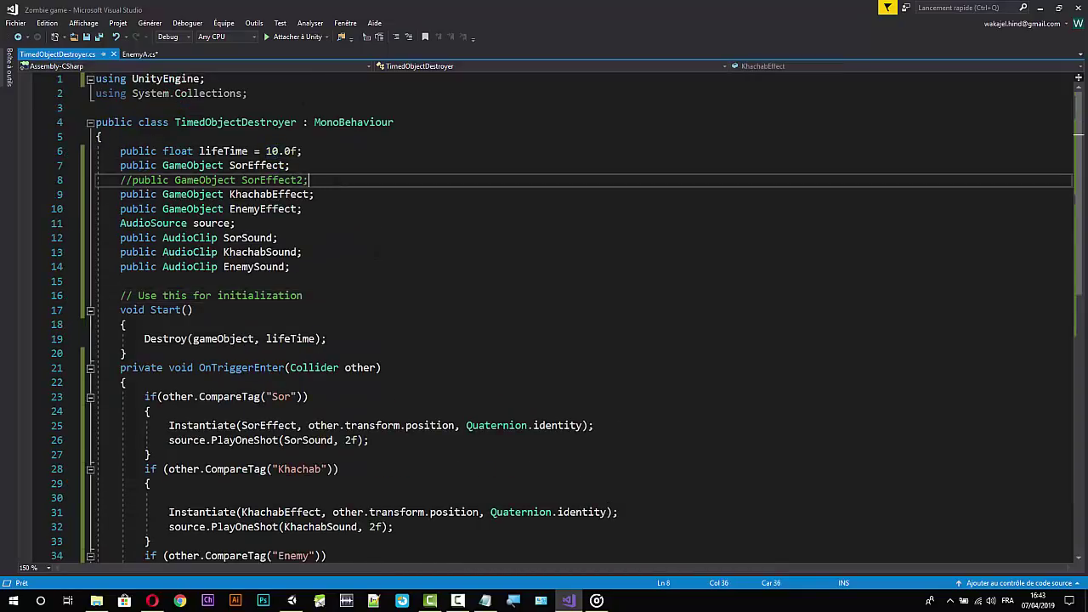
{"action": "scroll", "coordinate": [375, 259], "scroll_direction": "down", "scroll_amount": 2}
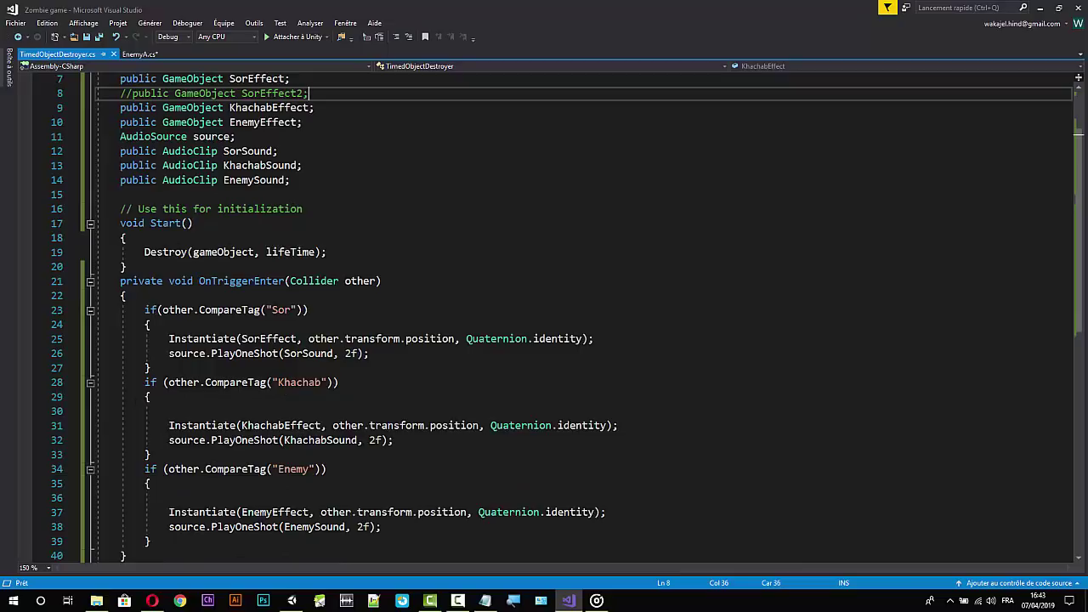
{"action": "scroll", "coordinate": [272, 383], "scroll_direction": "down", "scroll_amount": 2}
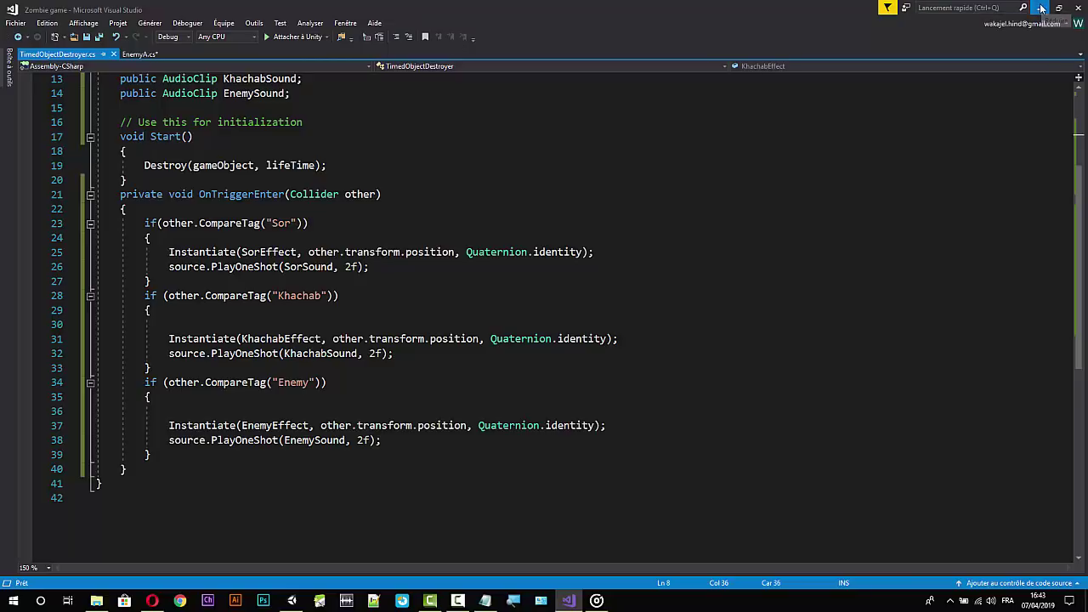
{"action": "left_click", "coordinate": [1041, 8]}
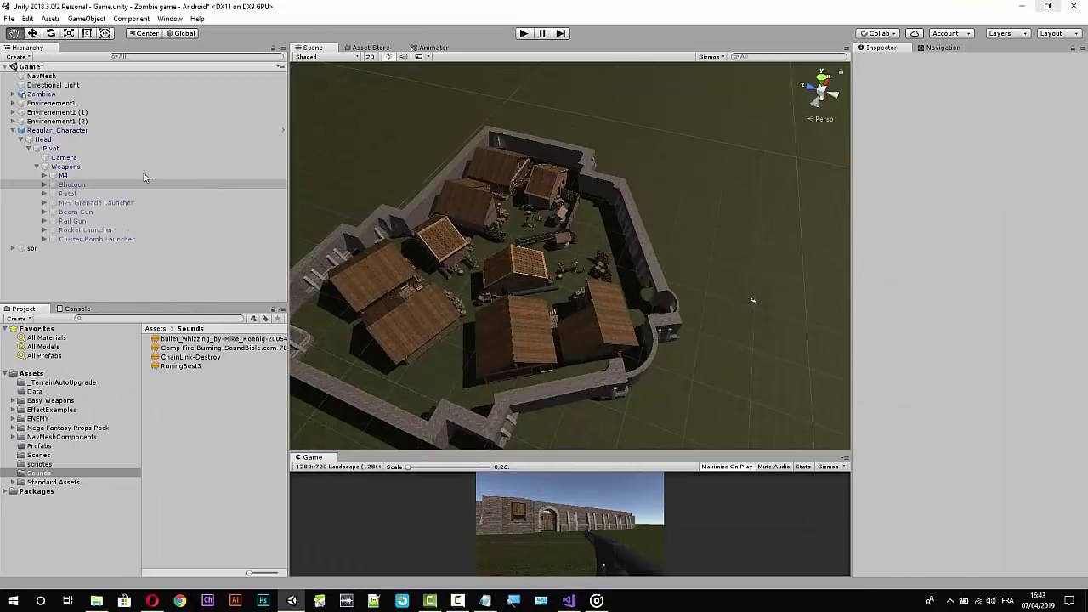
Search the Project for 'hit' and open the Hit_Smoke_Effect prefab for editing.
{"action": "left_click", "coordinate": [68, 94]}
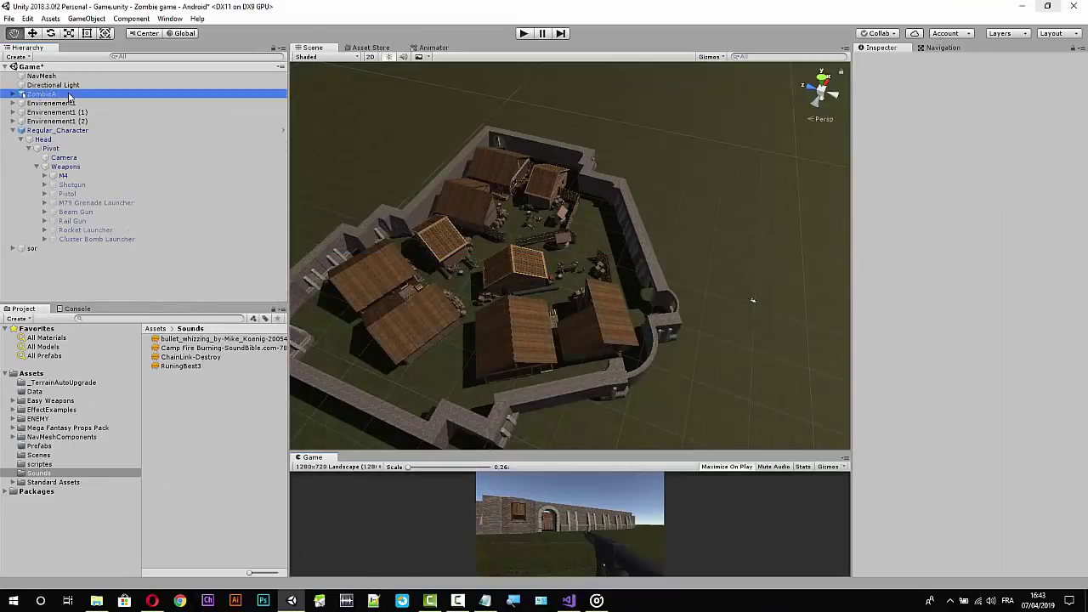
{"action": "scroll", "coordinate": [918, 422], "scroll_direction": "down", "scroll_amount": 3}
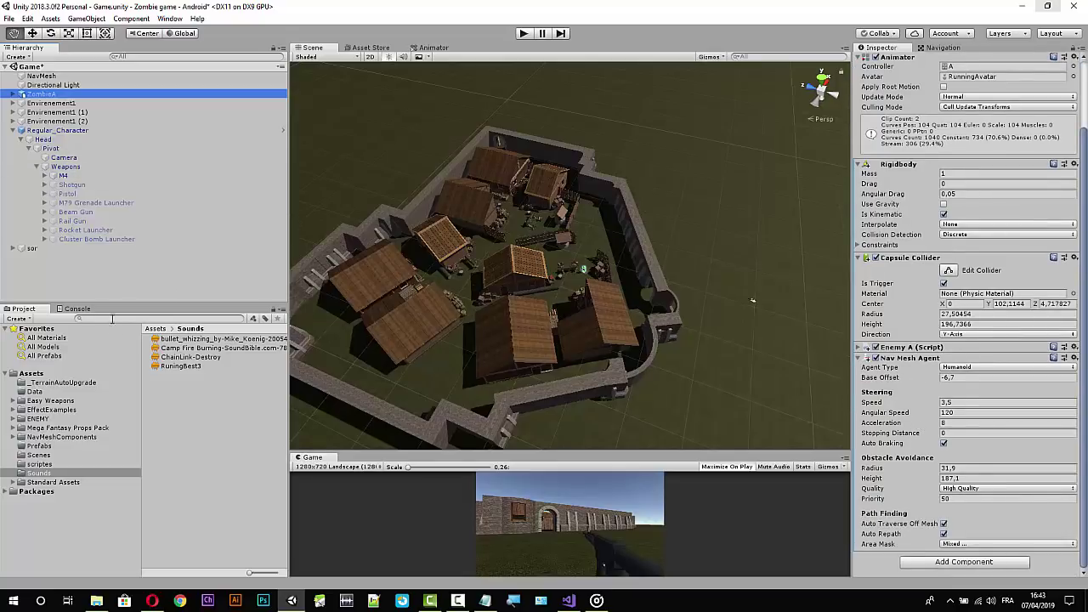
{"action": "left_click", "coordinate": [113, 318]}
{"action": "type", "text": "h"}
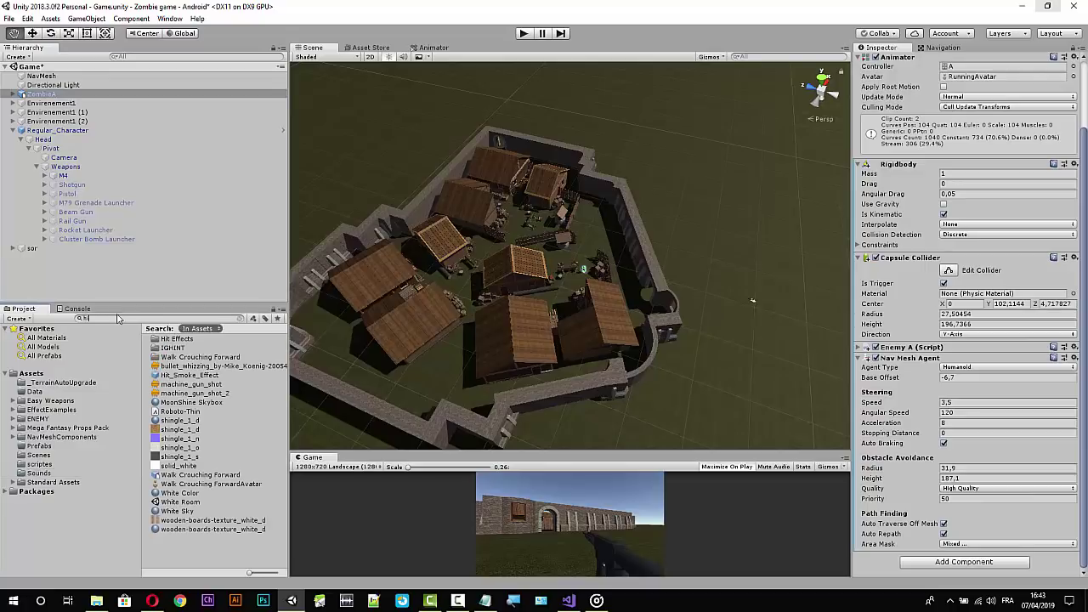
{"action": "type", "text": "it"}
{"action": "left_click", "coordinate": [172, 349]}
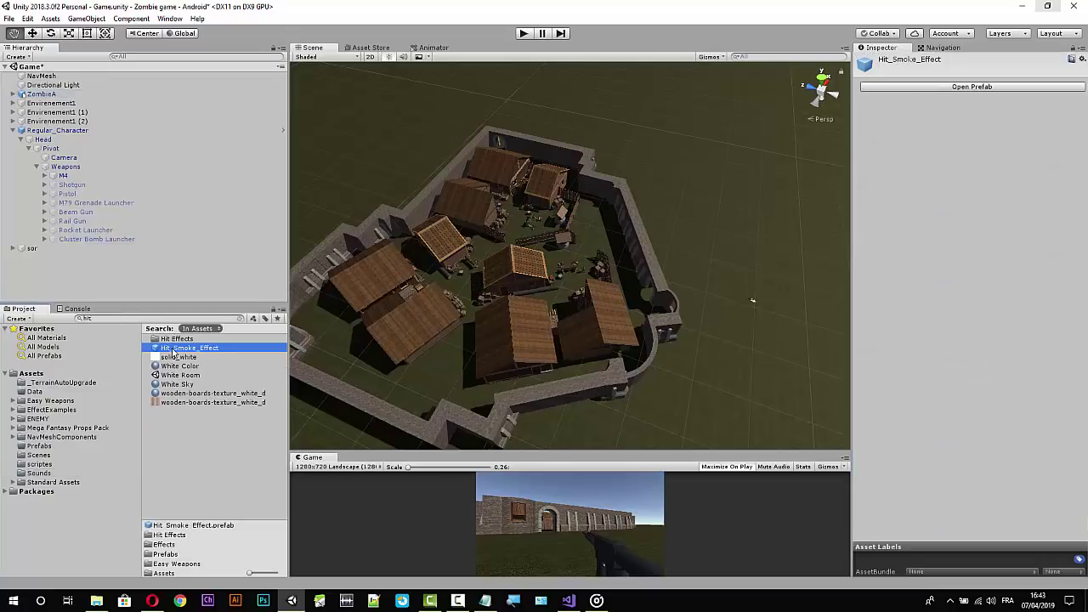
{"action": "left_click", "coordinate": [956, 88]}
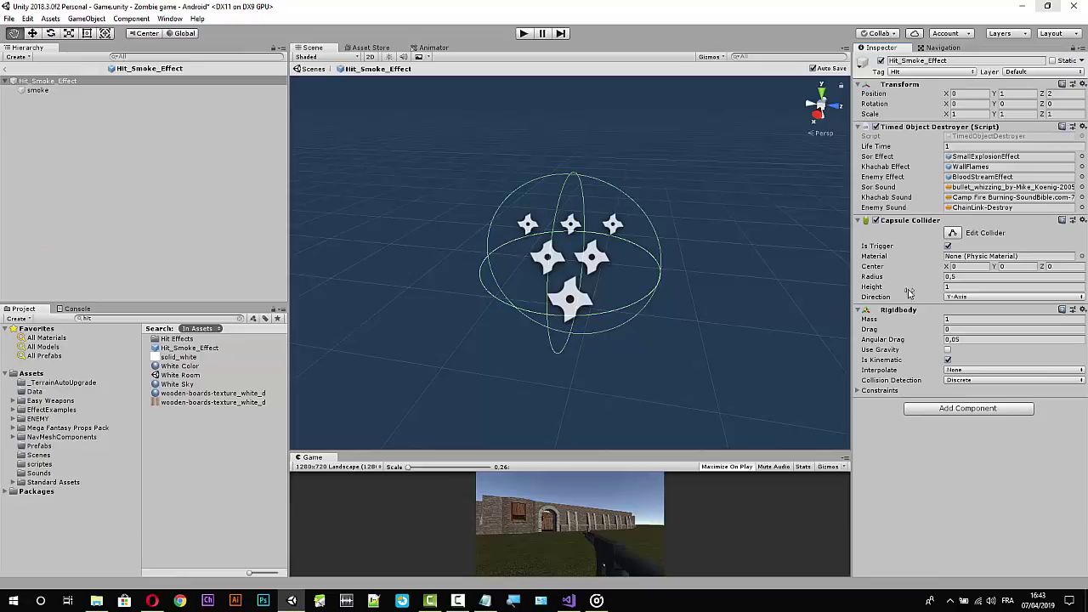
Add an Audio Source component to the prefab and return to the Game scene.
{"action": "left_click", "coordinate": [967, 408]}
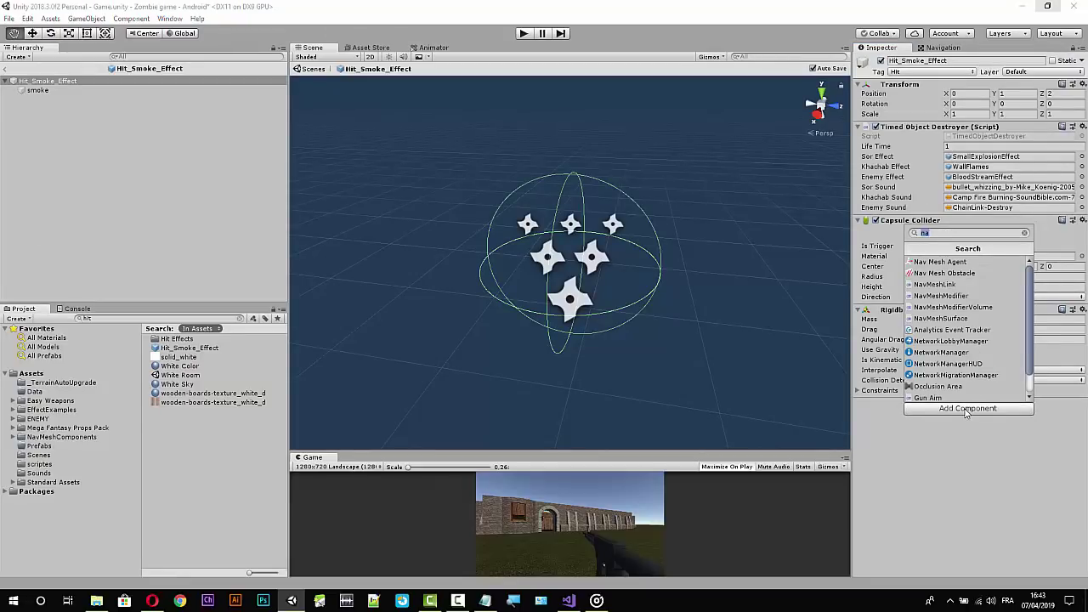
{"action": "type", "text": "aud"}
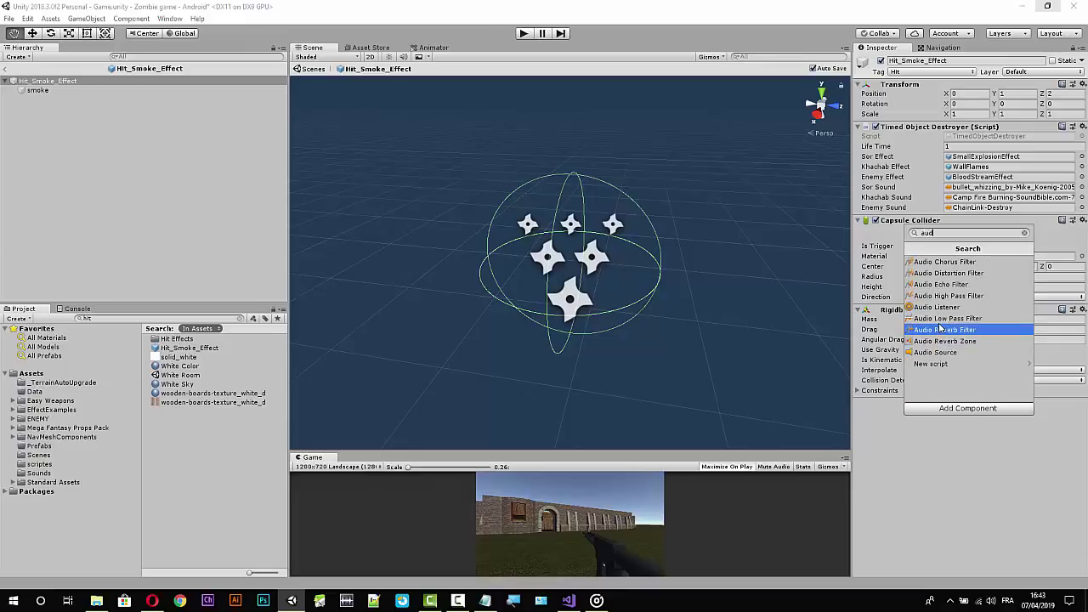
{"action": "left_click", "coordinate": [937, 352]}
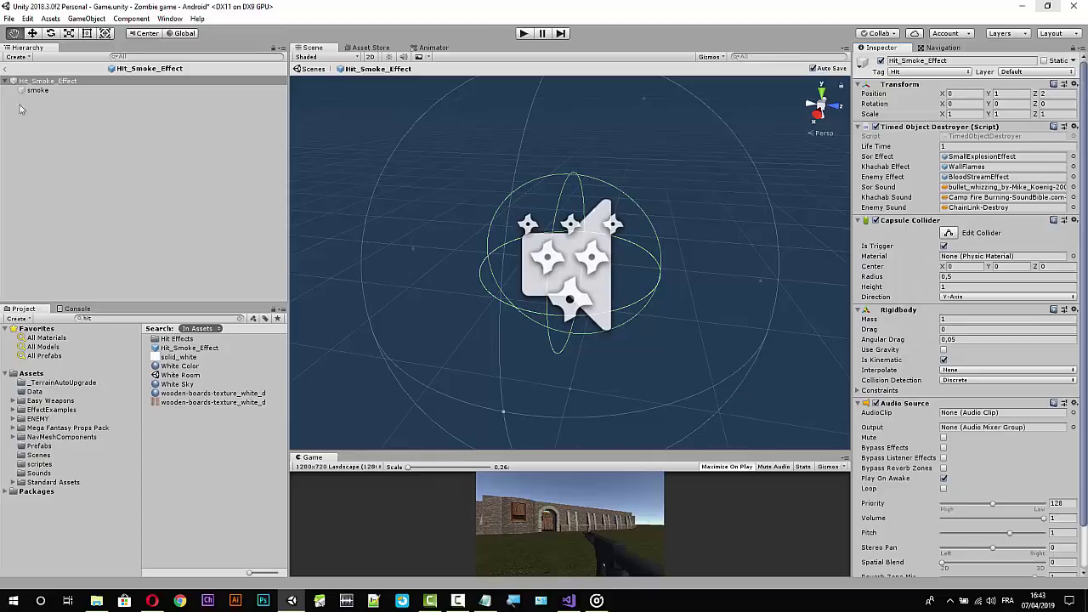
{"action": "left_click", "coordinate": [6, 69]}
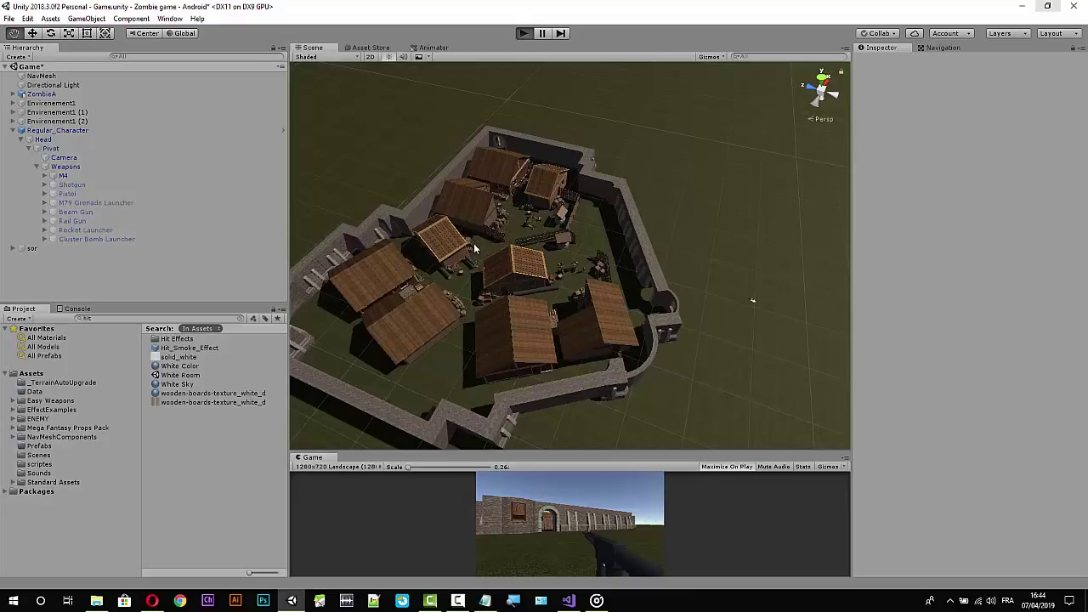
Play-test with Ctrl+P, firing six shots at the wall to check the smoke hit effect, then stop.
{"action": "key", "text": "ctrl+p"}
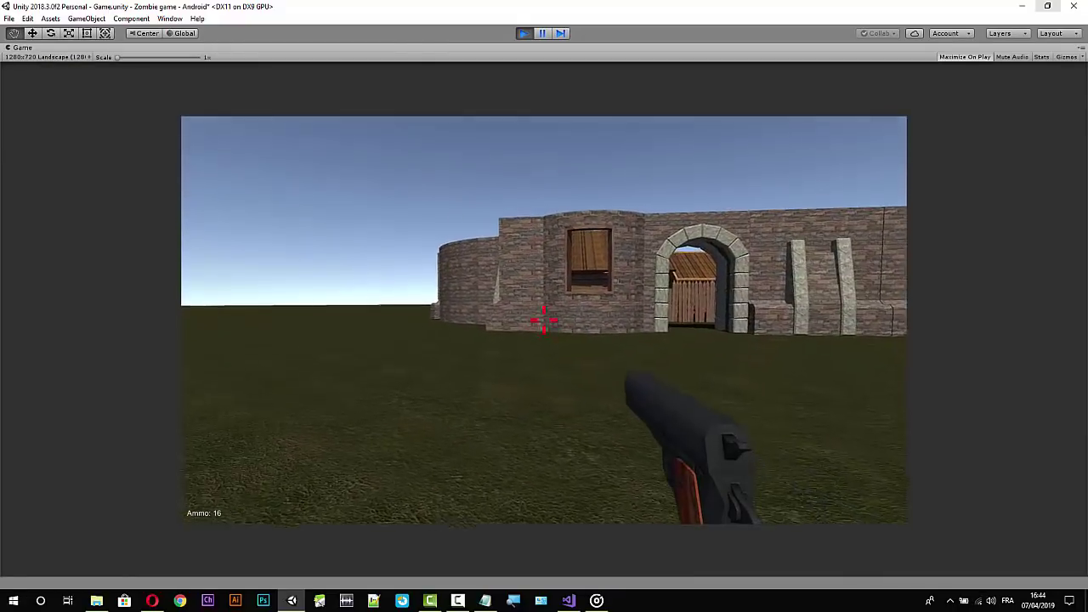
{"action": "left_click", "coordinate": [544, 321]}
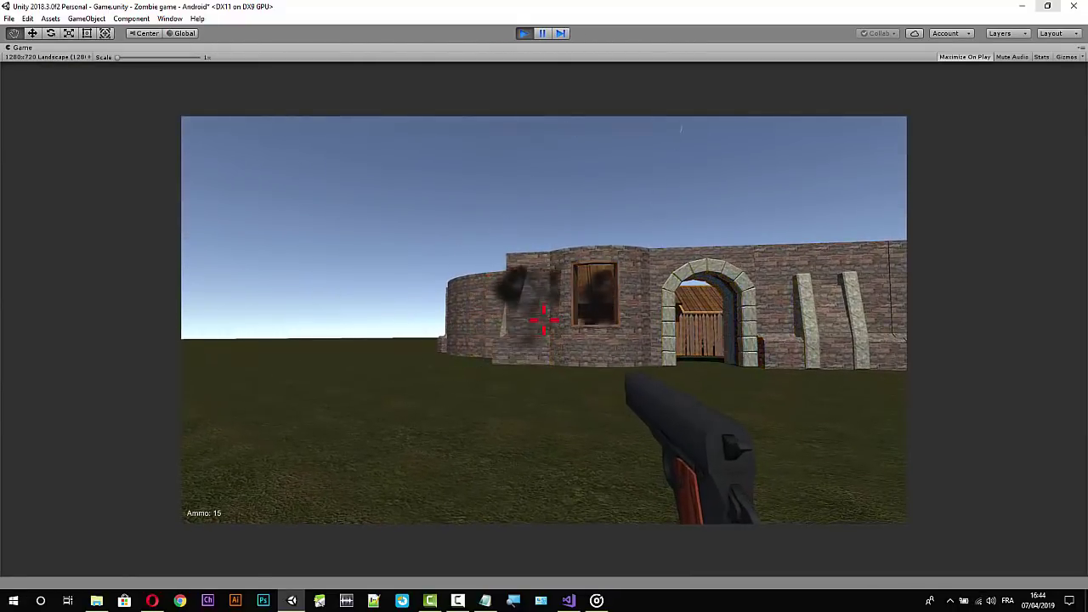
{"action": "left_click", "coordinate": [544, 320]}
{"action": "left_click", "coordinate": [544, 321]}
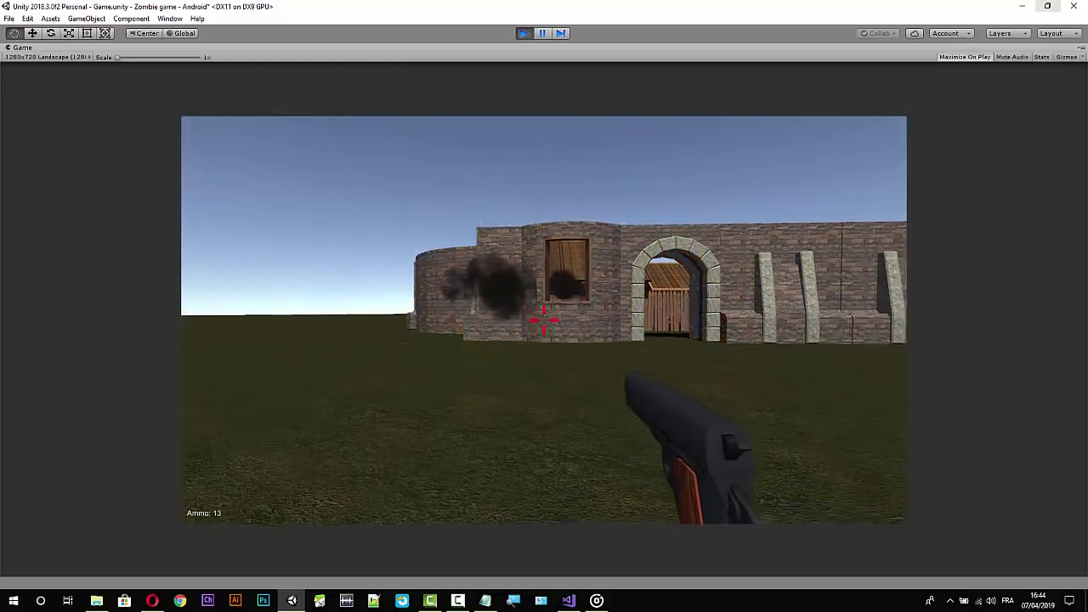
{"action": "left_click", "coordinate": [544, 321]}
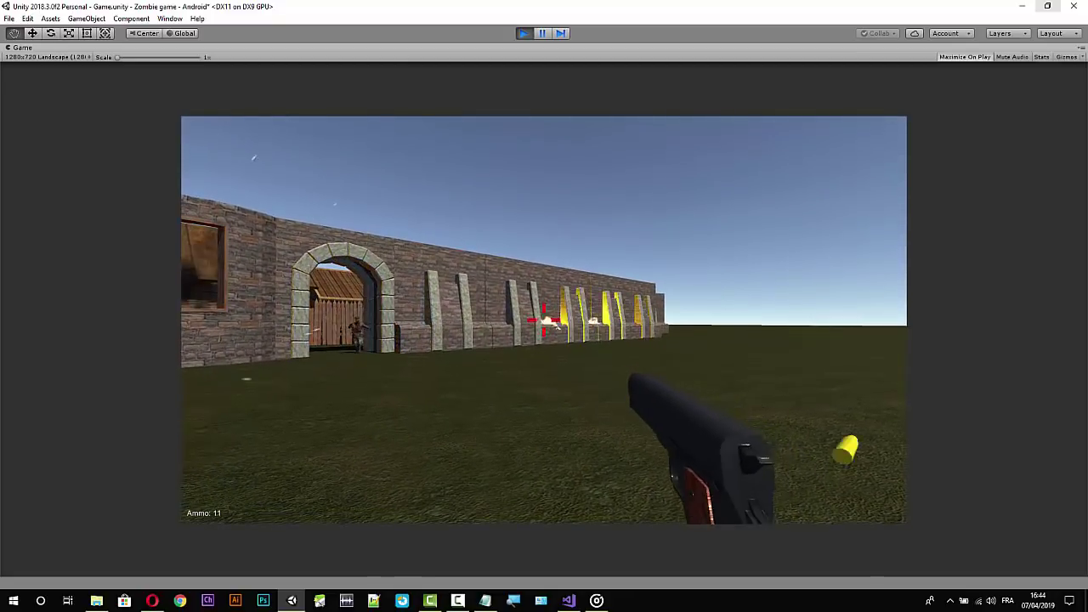
{"action": "left_click", "coordinate": [544, 321]}
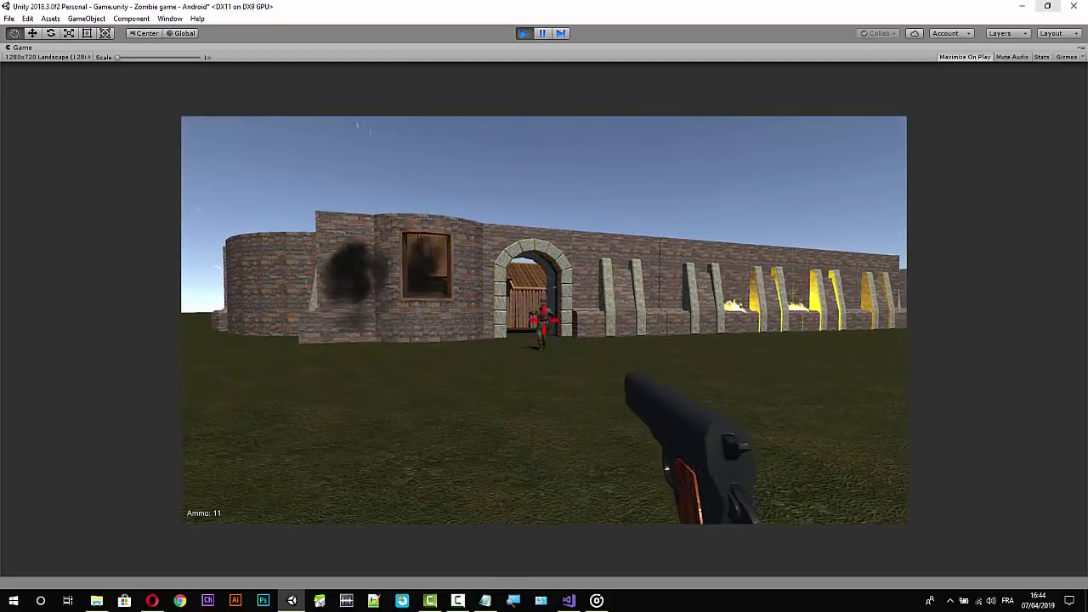
{"action": "left_click", "coordinate": [544, 321]}
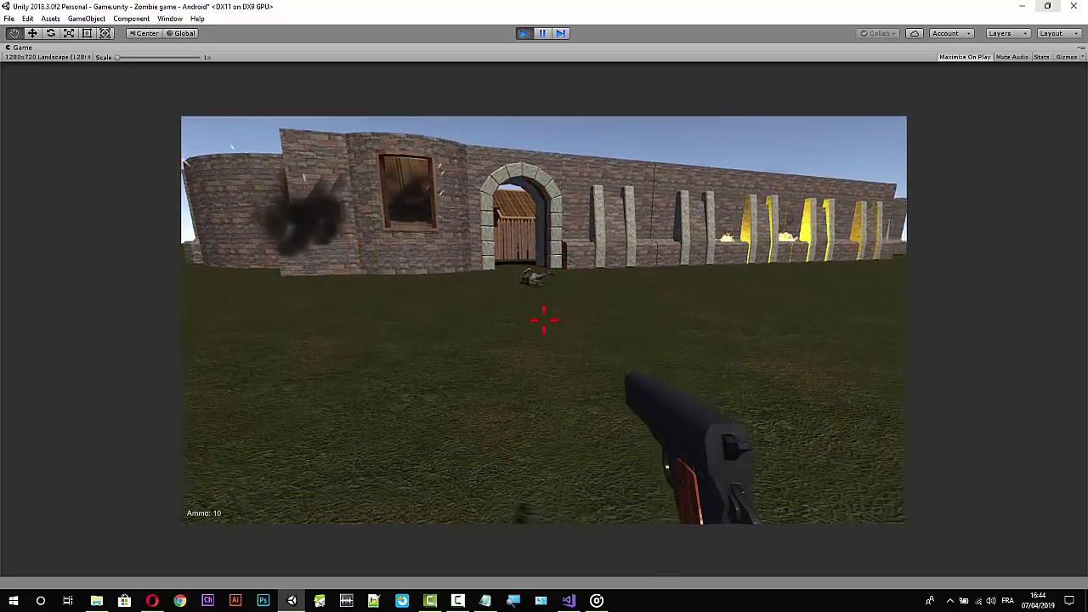
{"action": "key", "text": "Escape"}
{"action": "left_click", "coordinate": [529, 34]}
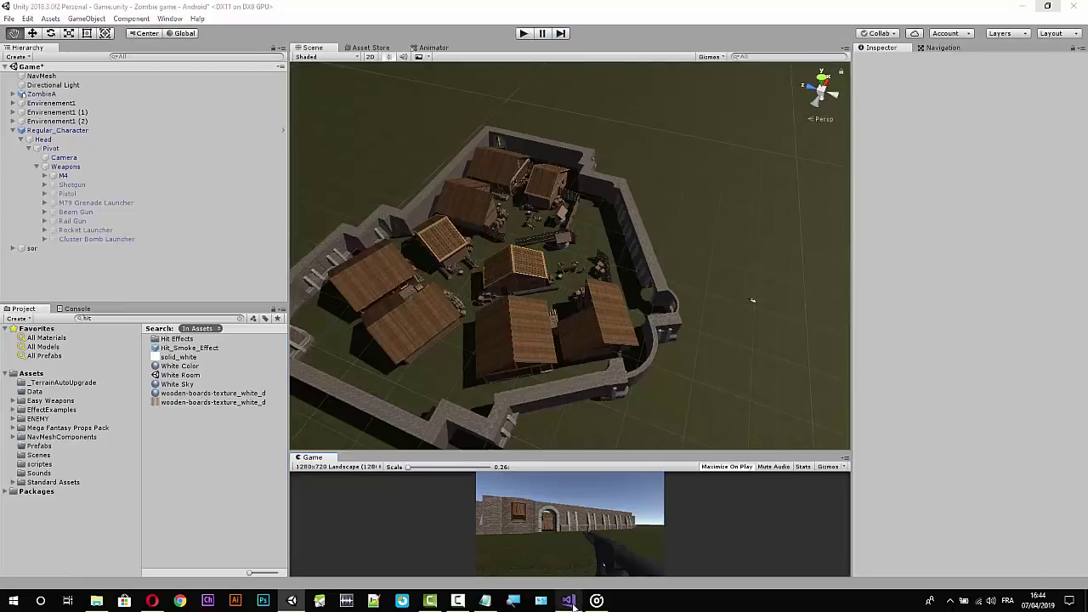
{"action": "left_click", "coordinate": [568, 600]}
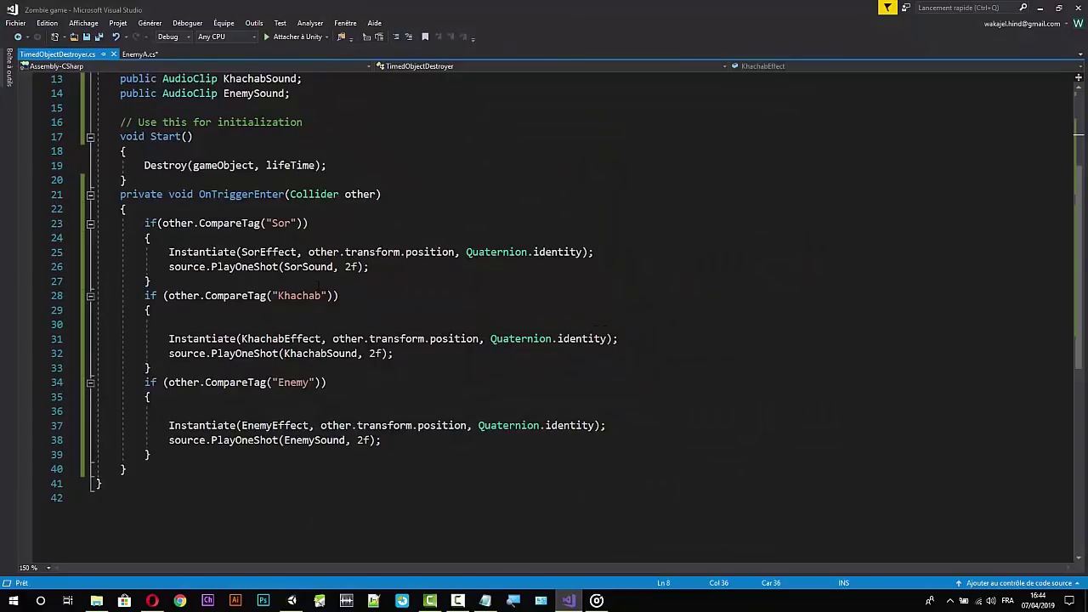
Add 'source = GetComponent<AudioSource>();' after the Destroy line in Start() and save.
{"action": "scroll", "coordinate": [544, 314], "scroll_direction": "up", "scroll_amount": 2}
{"action": "scroll", "coordinate": [544, 314], "scroll_direction": "up", "scroll_amount": 1}
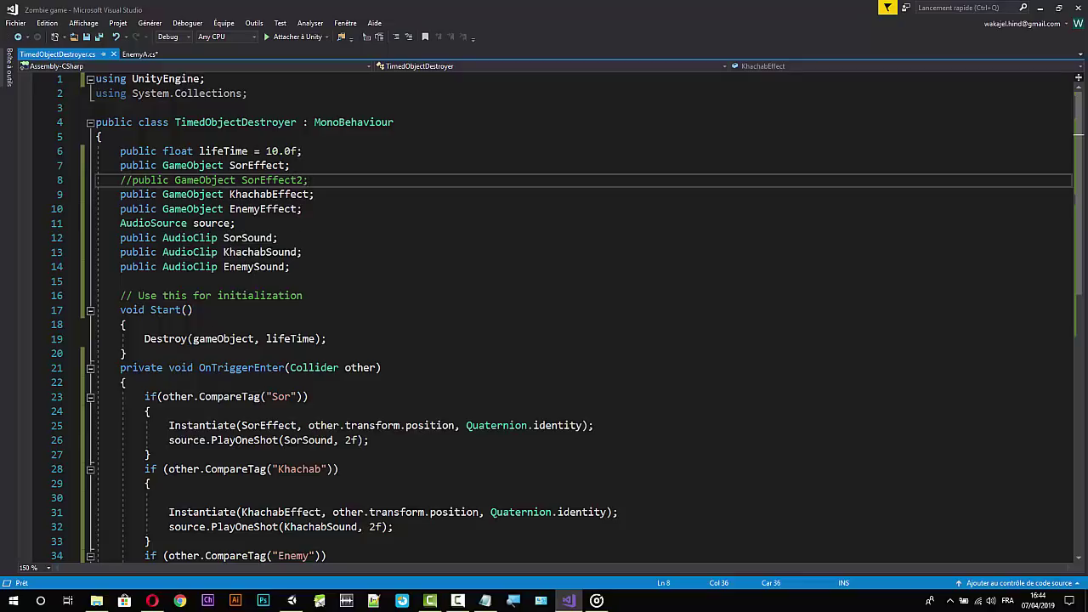
{"action": "left_click", "coordinate": [365, 339]}
{"action": "key", "text": "Return"}
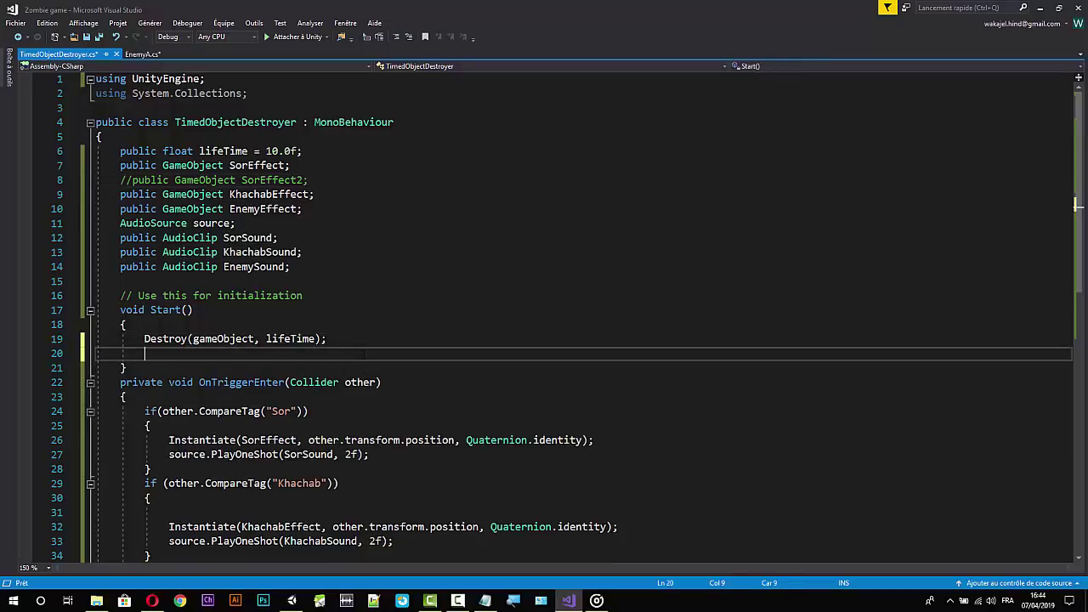
{"action": "type", "text": "sou"}
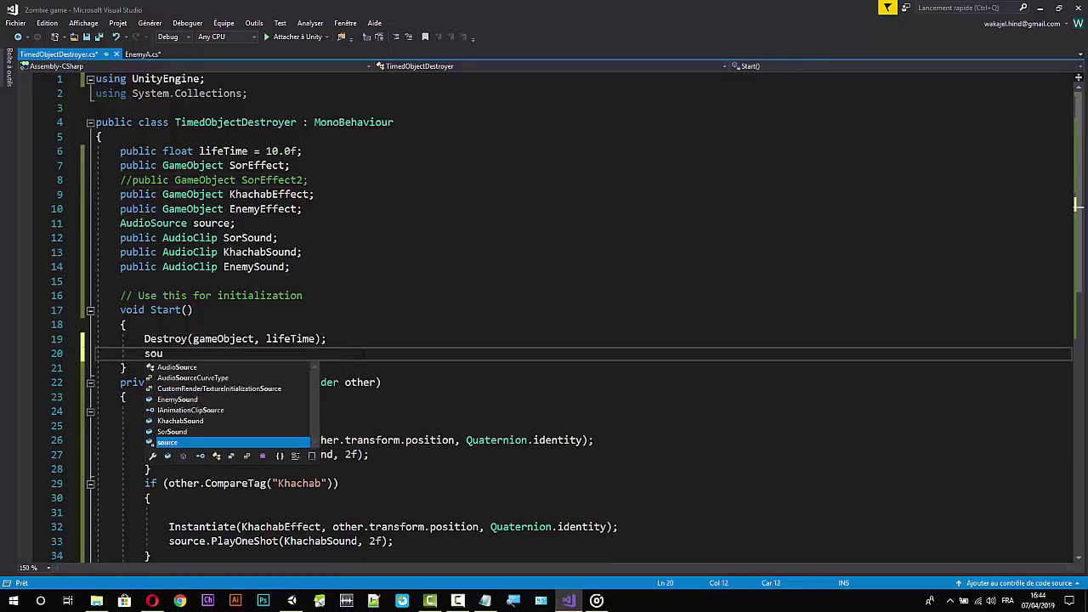
{"action": "type", "text": "rce = "}
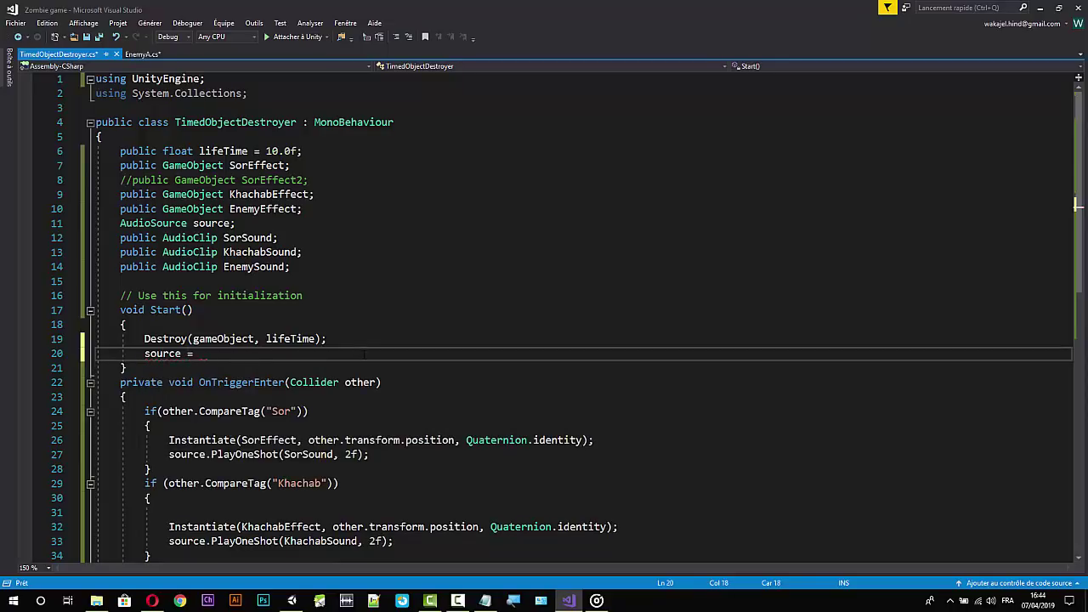
{"action": "type", "text": "getC"}
{"action": "key", "text": "Tab"}
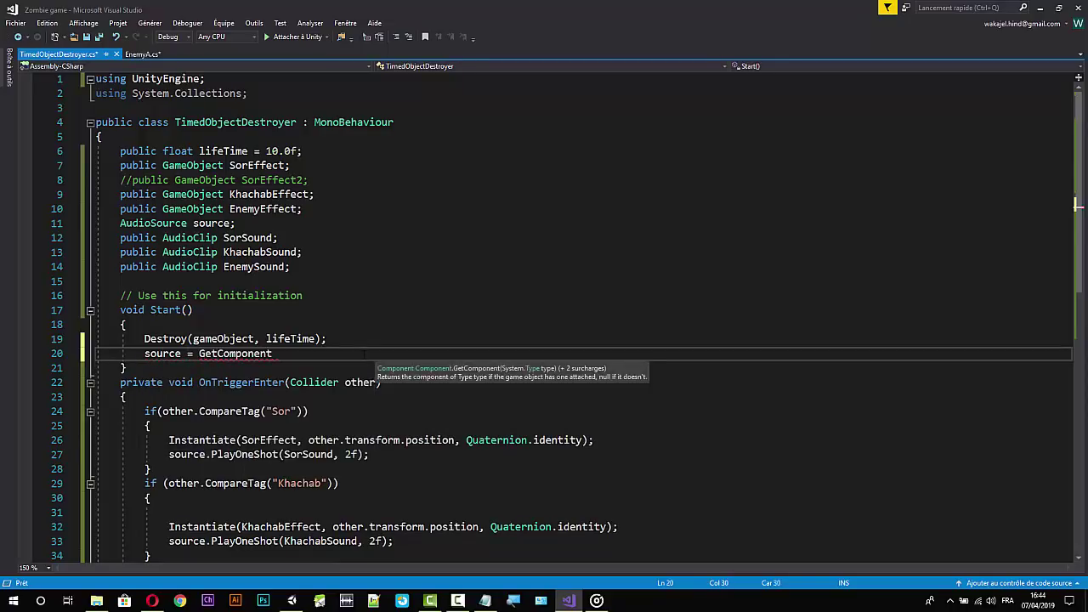
{"action": "type", "text": "<"}
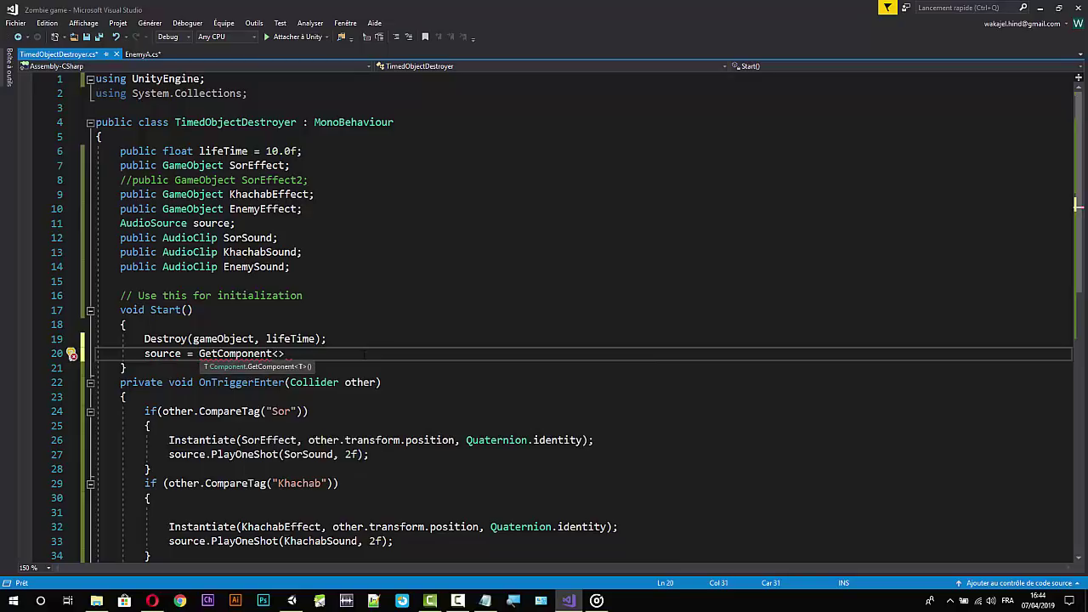
{"action": "type", "text": "Au"}
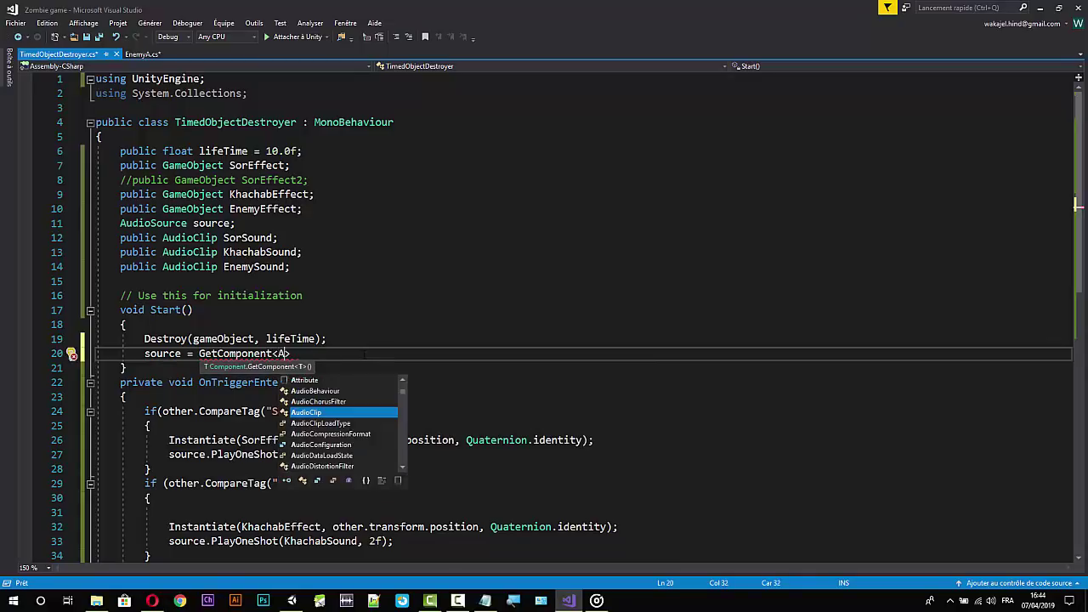
{"action": "type", "text": "d"}
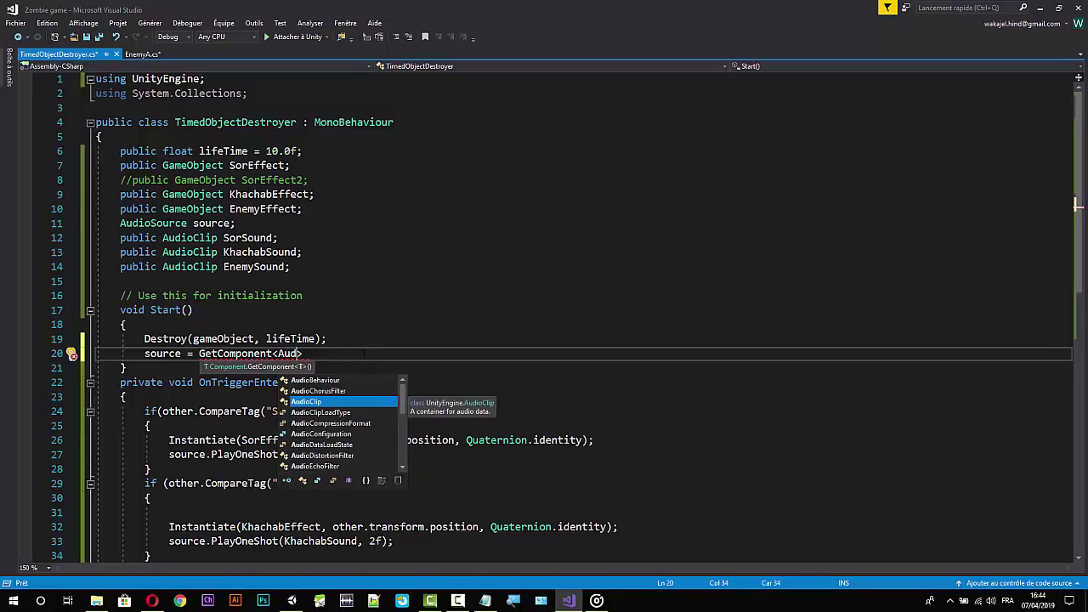
{"action": "type", "text": "io"}
{"action": "type", "text": "S"}
{"action": "key", "text": "Tab"}
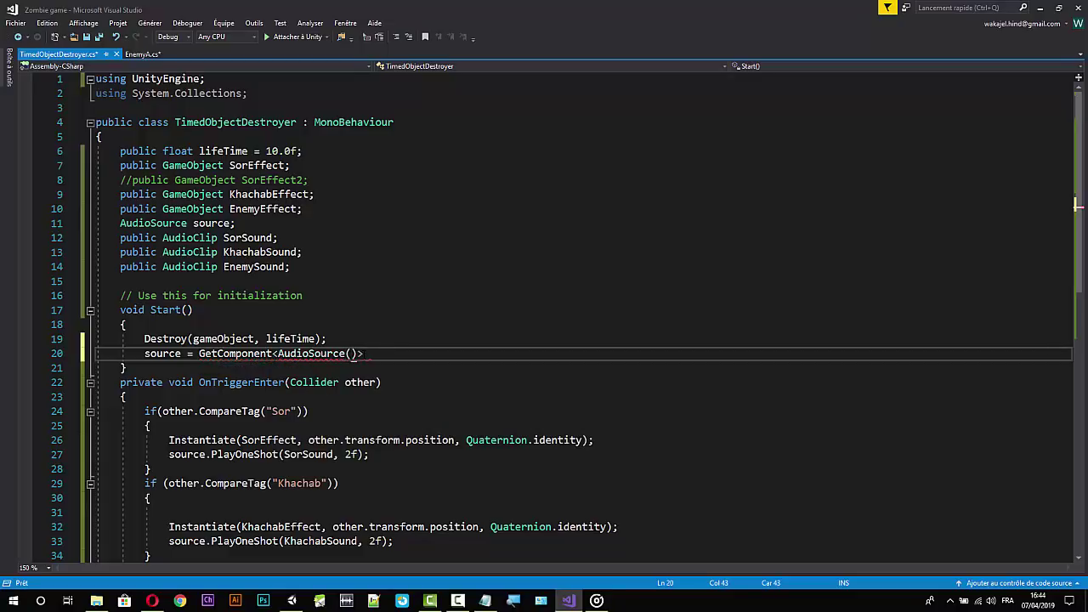
{"action": "type", "text": ">"}
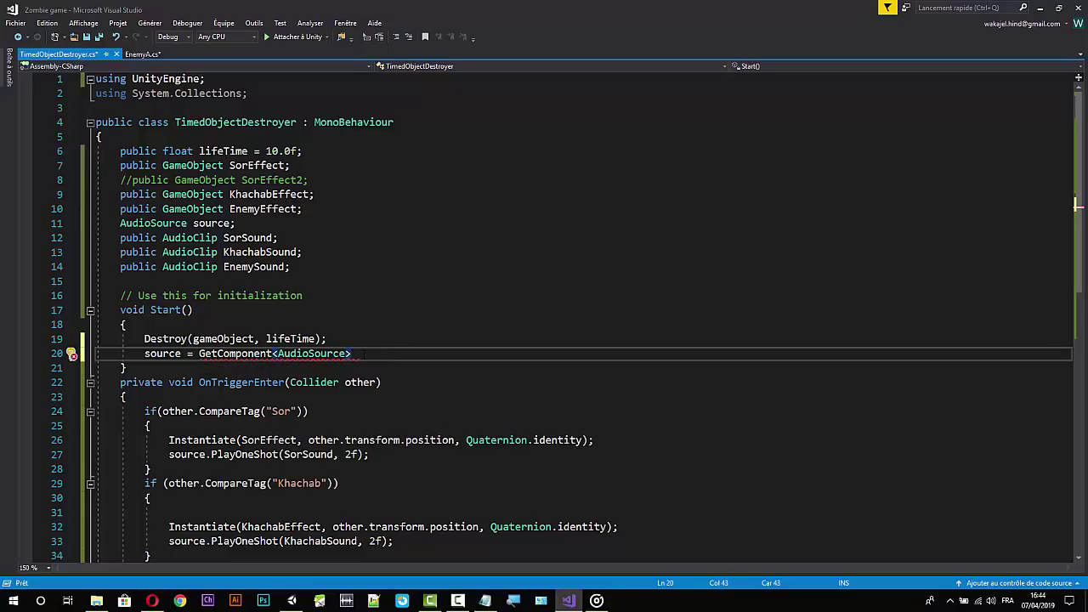
{"action": "type", "text": "()"}
{"action": "type", "text": ";"}
{"action": "key", "text": "ctrl+s"}
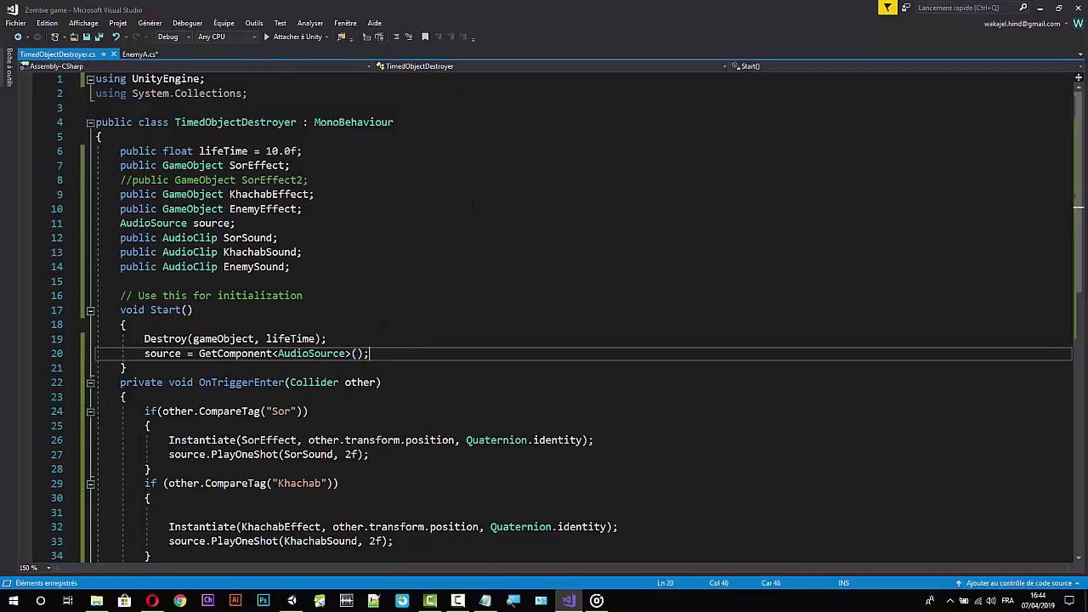
{"action": "left_click", "coordinate": [1040, 7]}
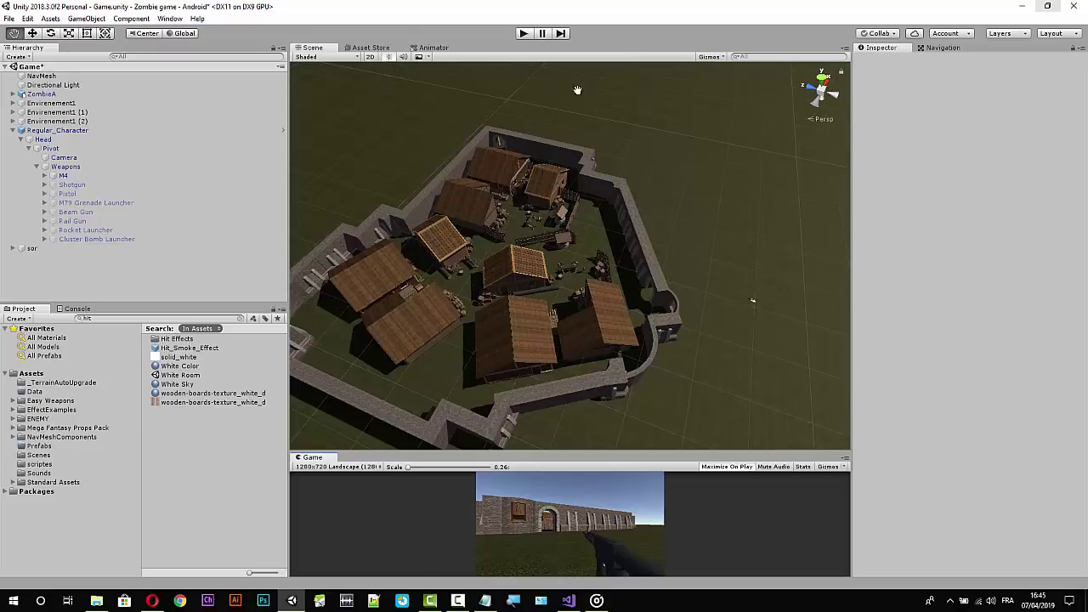
{"action": "left_click", "coordinate": [523, 34]}
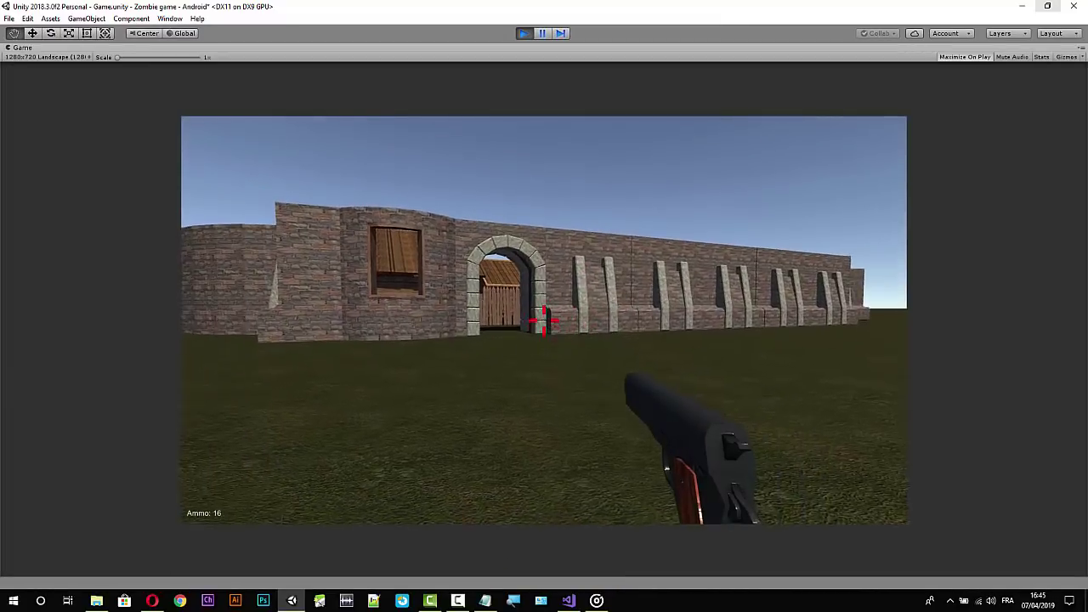
{"action": "left_click", "coordinate": [544, 321]}
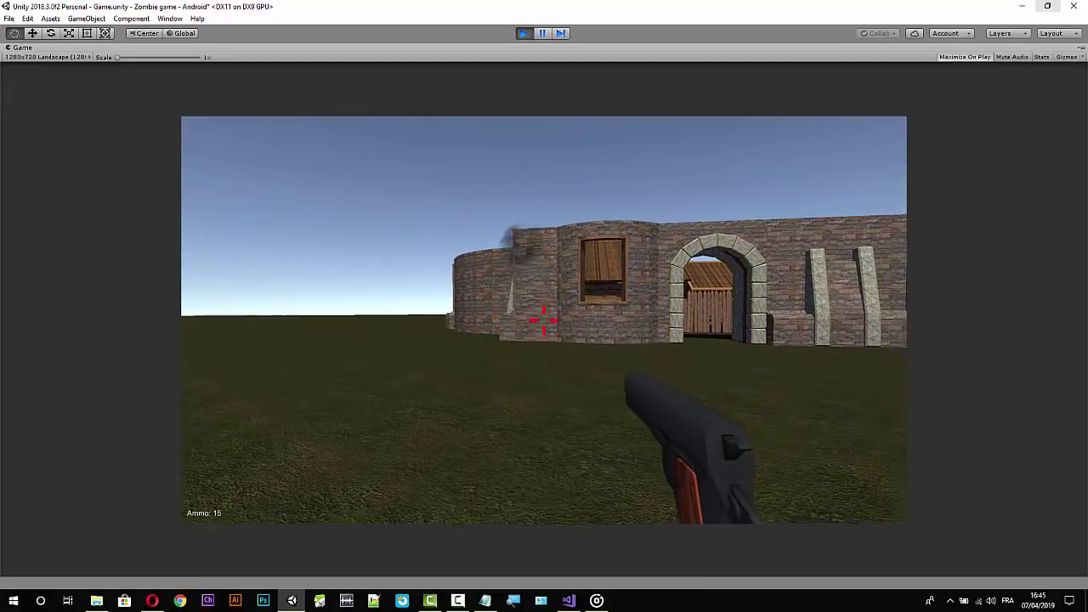
{"action": "left_click", "coordinate": [544, 320]}
{"action": "left_click", "coordinate": [544, 321]}
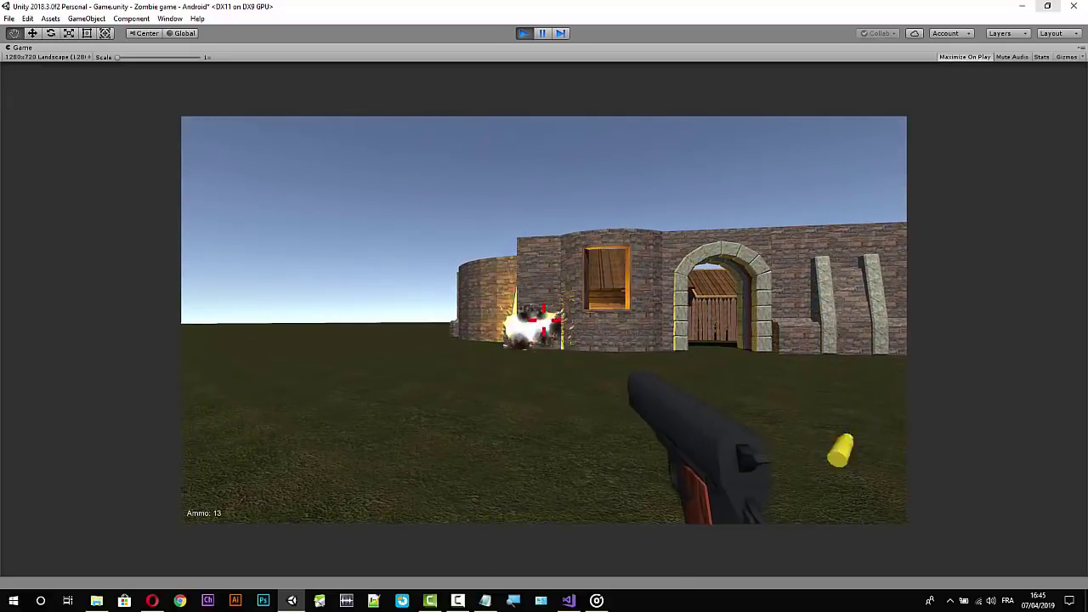
{"action": "left_click", "coordinate": [544, 321]}
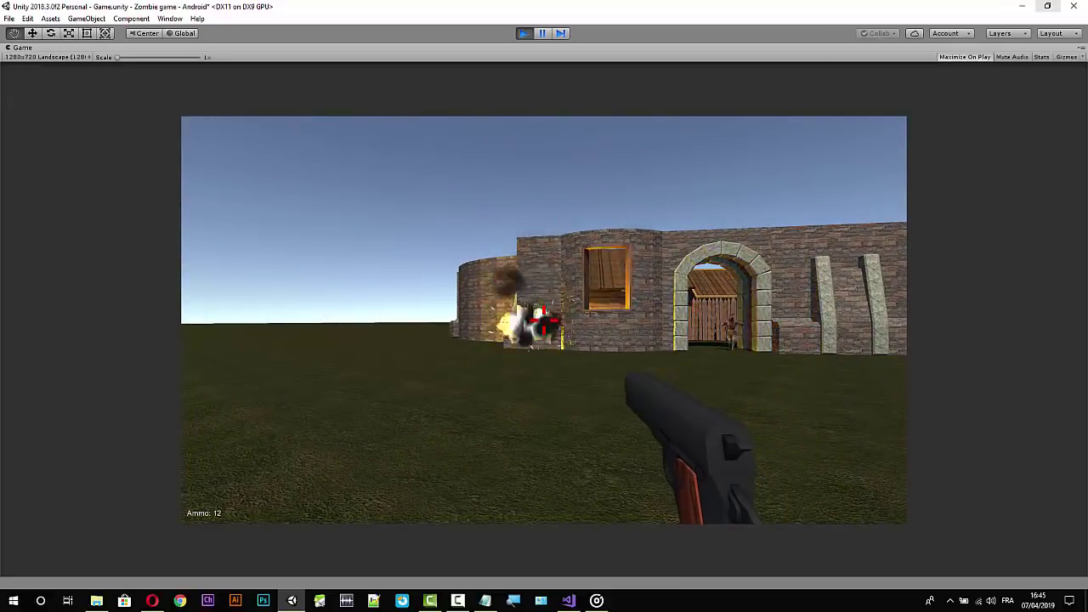
{"action": "left_click", "coordinate": [544, 320]}
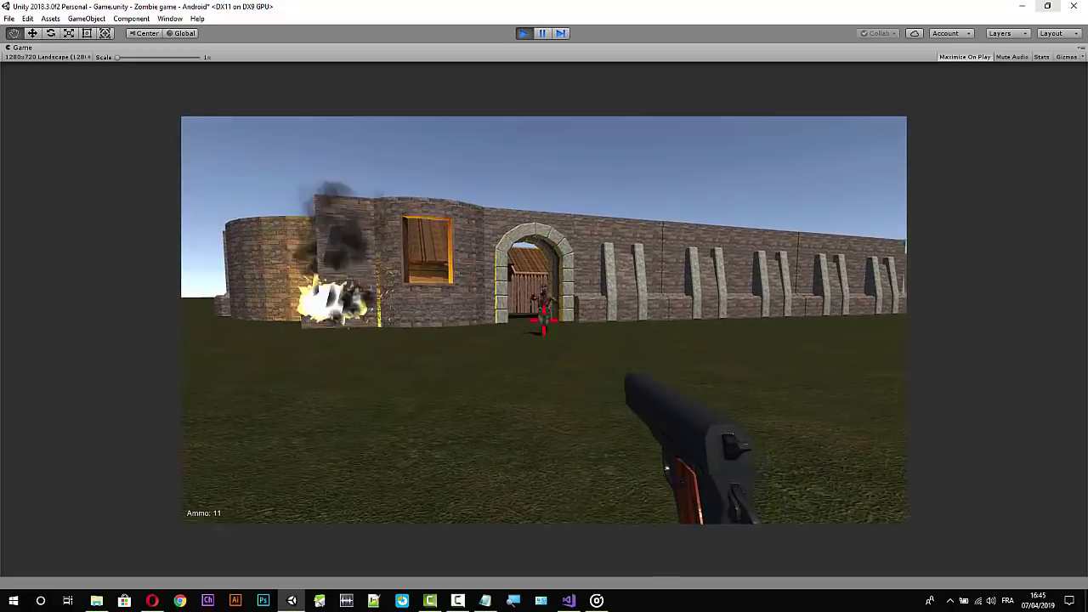
{"action": "left_click", "coordinate": [544, 320]}
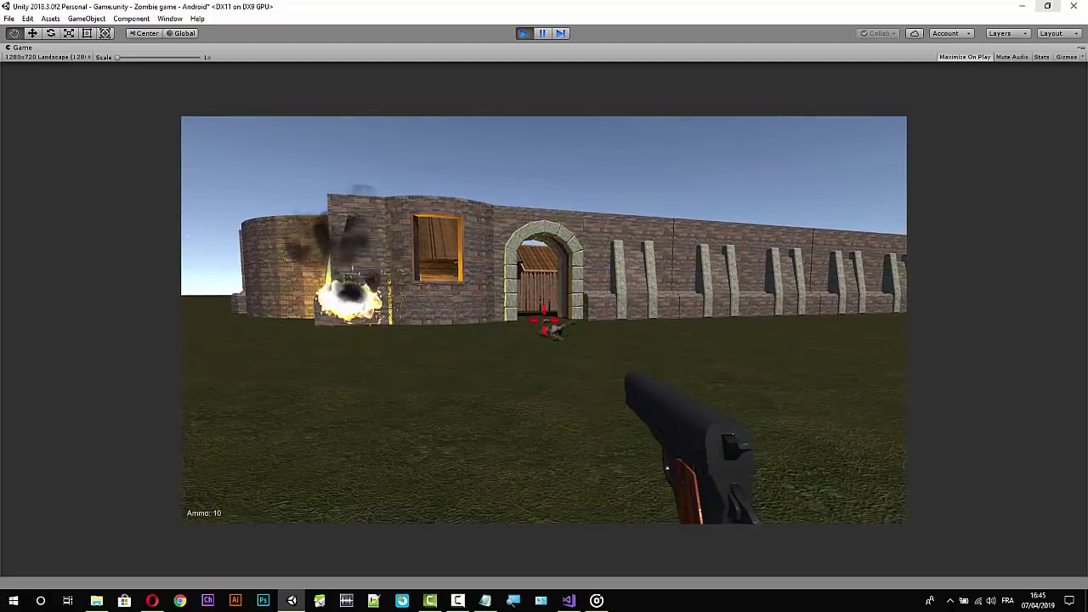
{"action": "left_click", "coordinate": [544, 321]}
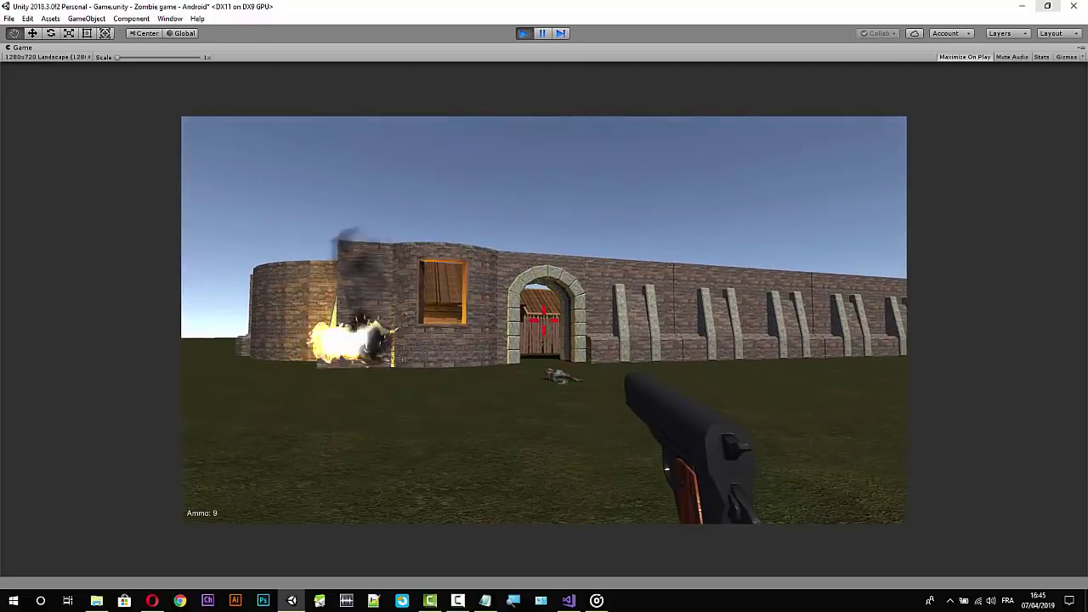
{"action": "left_click", "coordinate": [544, 320]}
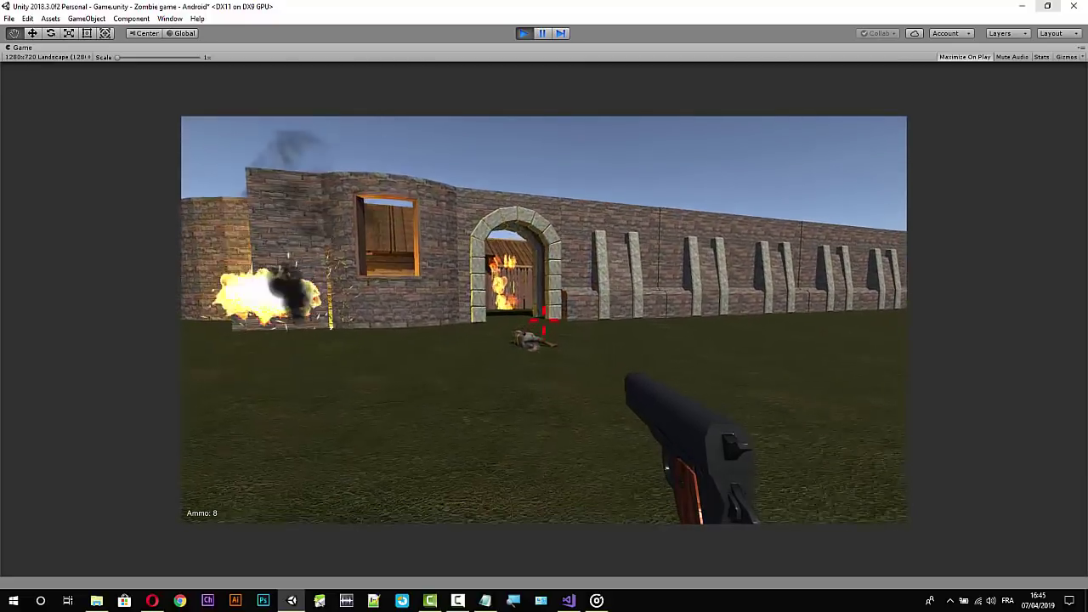
{"action": "key", "text": "w"}
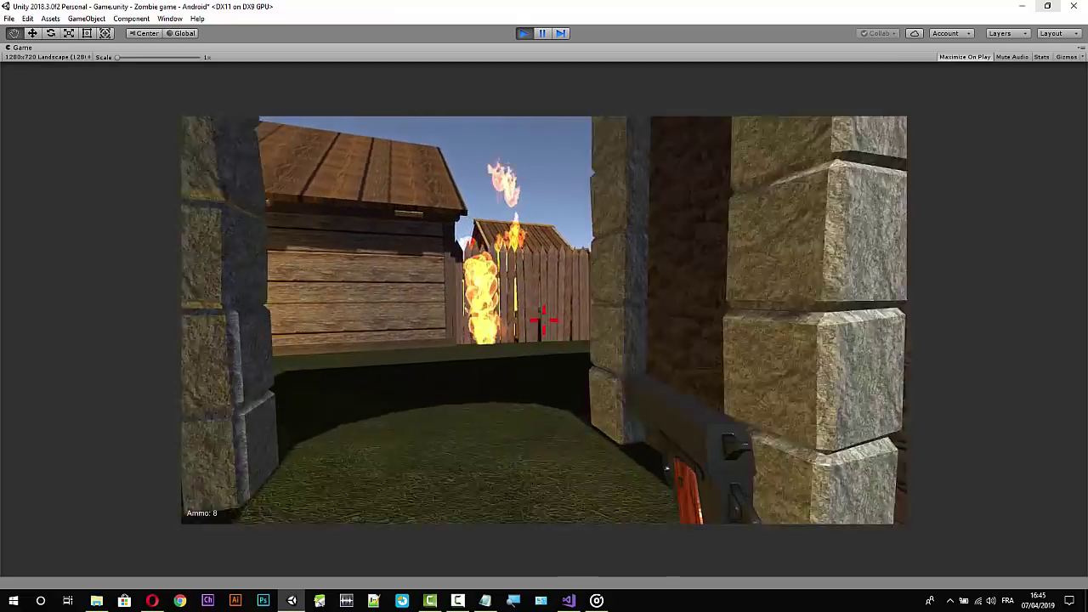
{"action": "left_click", "coordinate": [545, 321]}
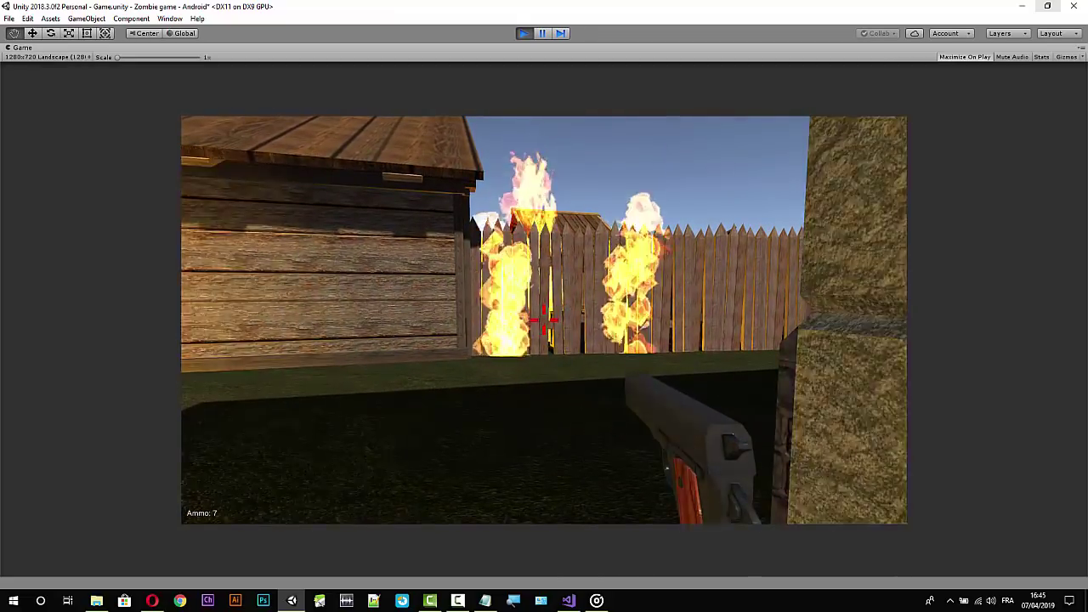
{"action": "left_click", "coordinate": [544, 321]}
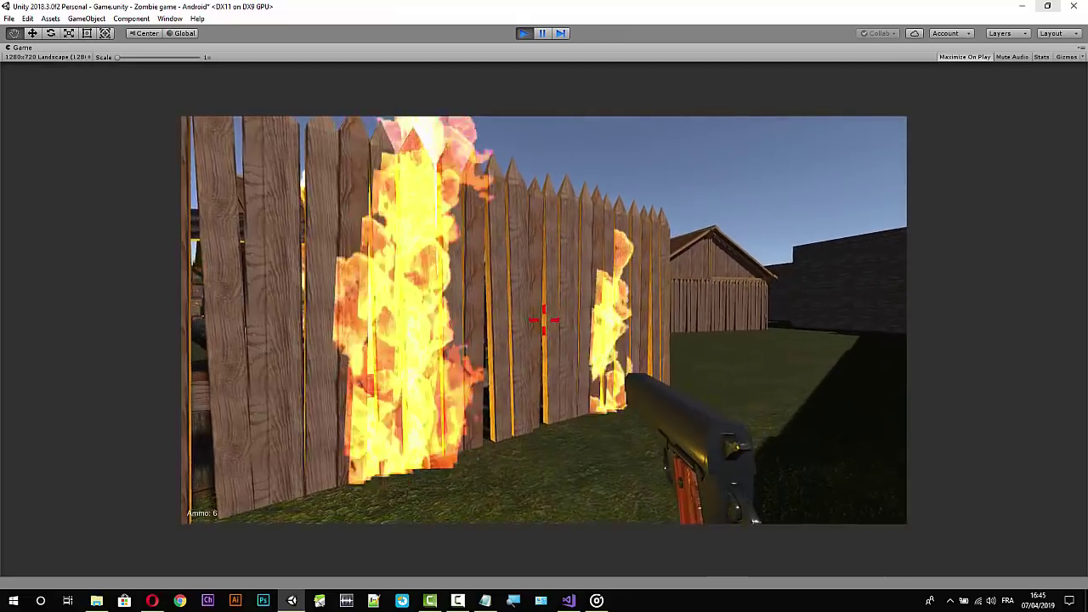
{"action": "left_click", "coordinate": [544, 320]}
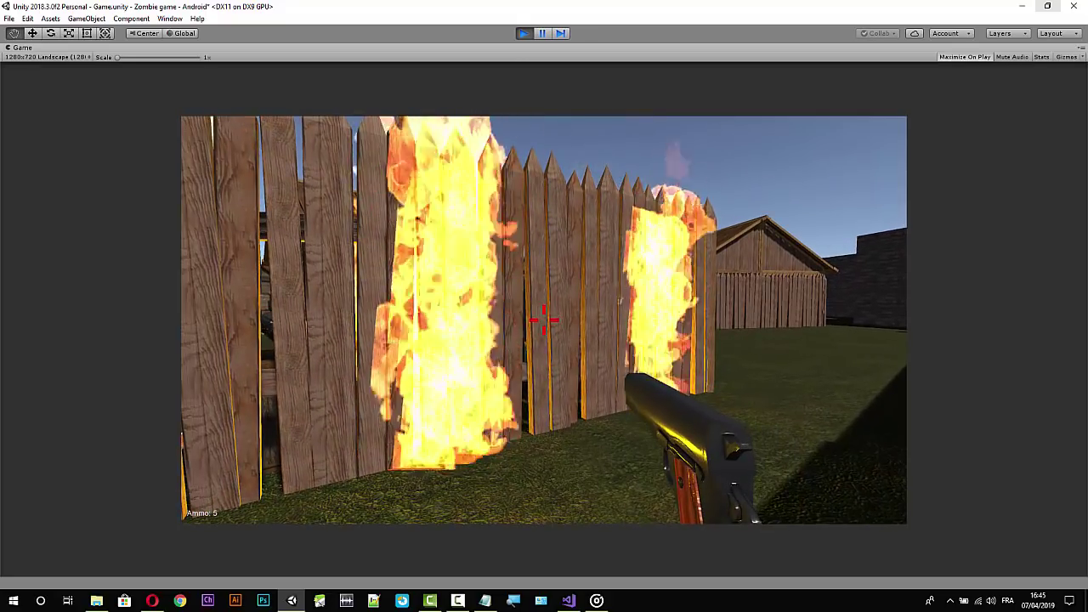
{"action": "left_click", "coordinate": [544, 321]}
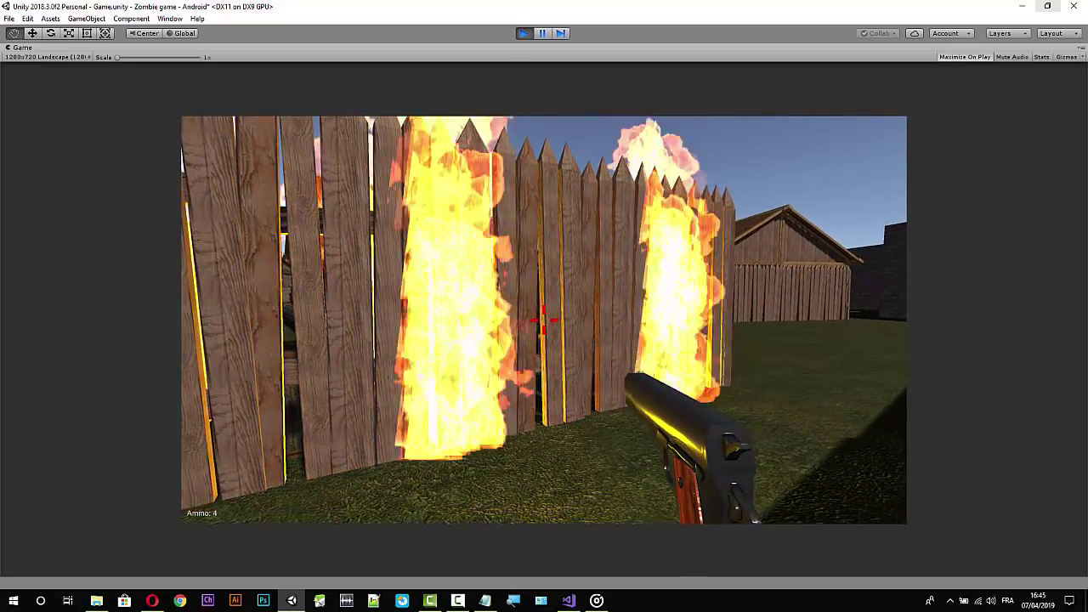
{"action": "key", "text": "ctrl+p"}
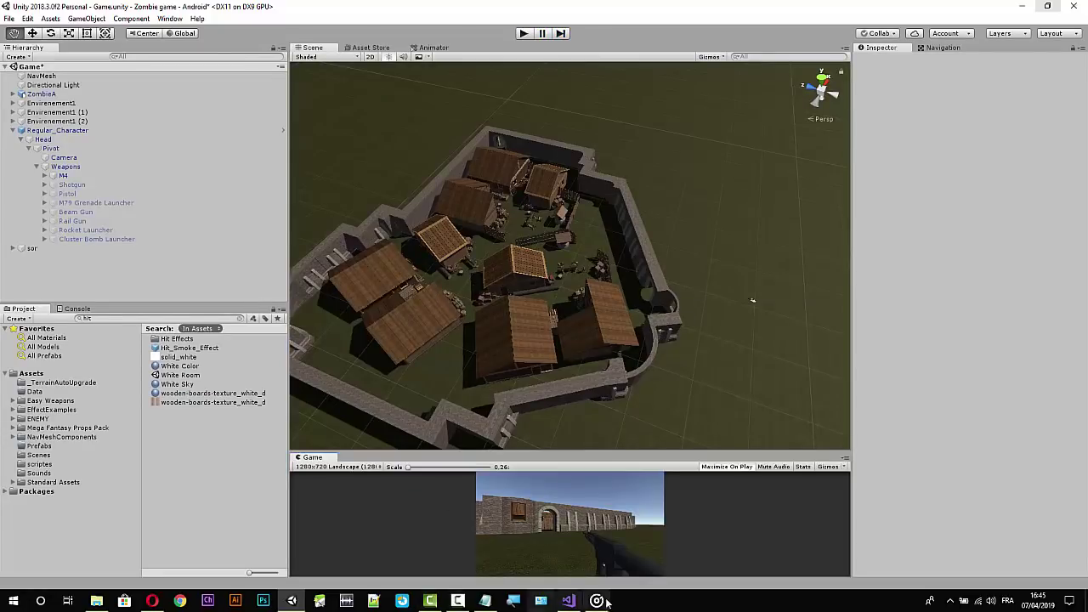
{"action": "left_click", "coordinate": [568, 601]}
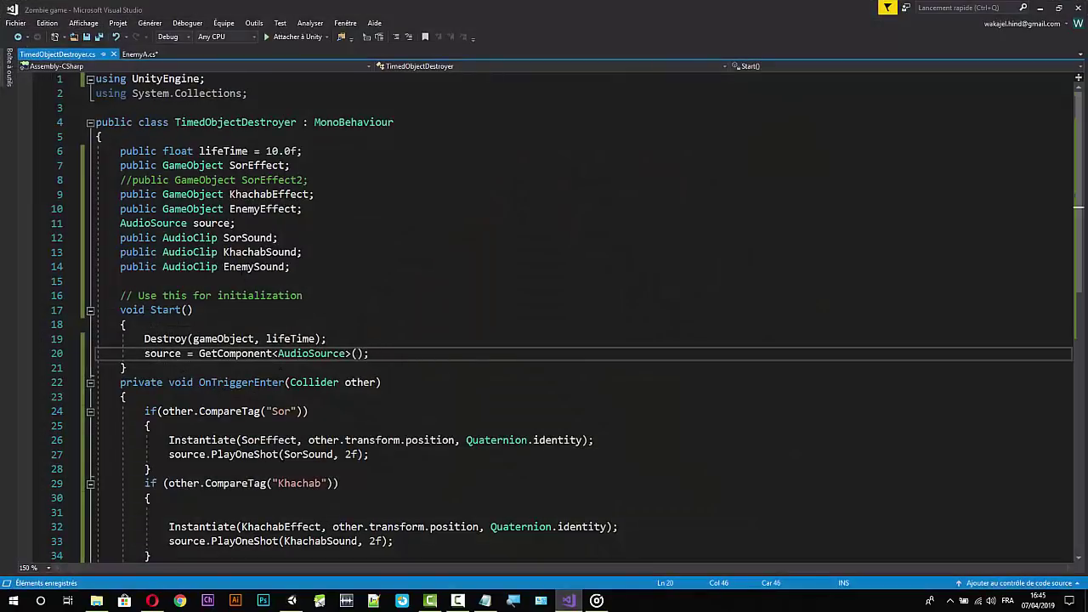
{"action": "left_click", "coordinate": [272, 150]}
{"action": "scroll", "coordinate": [376, 231], "scroll_direction": "down", "scroll_amount": 3}
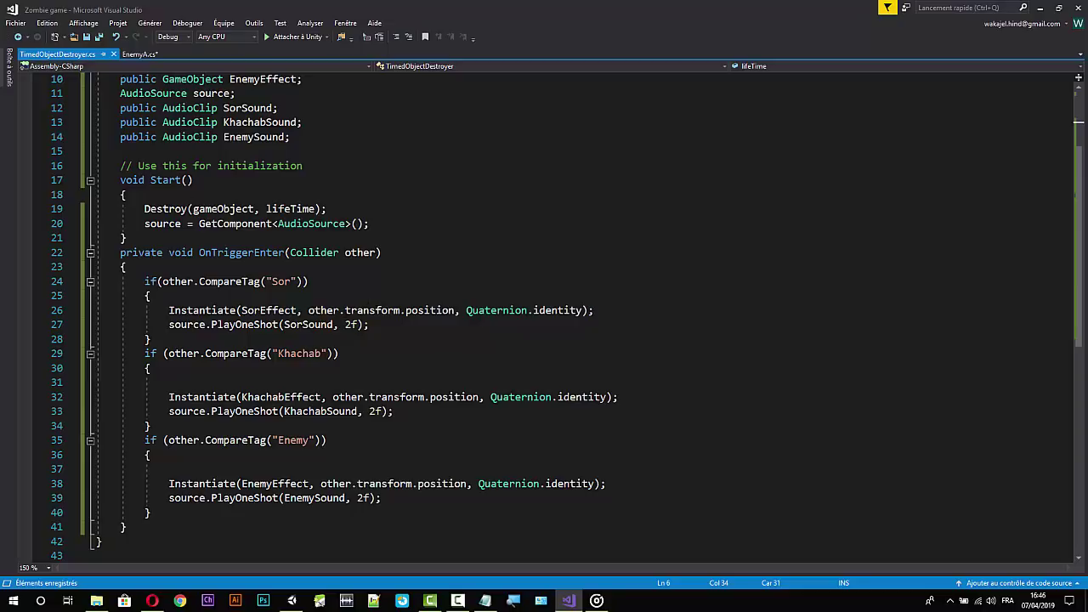
{"action": "left_click_drag", "start_coordinate": [153, 426], "coordinate": [97, 353]}
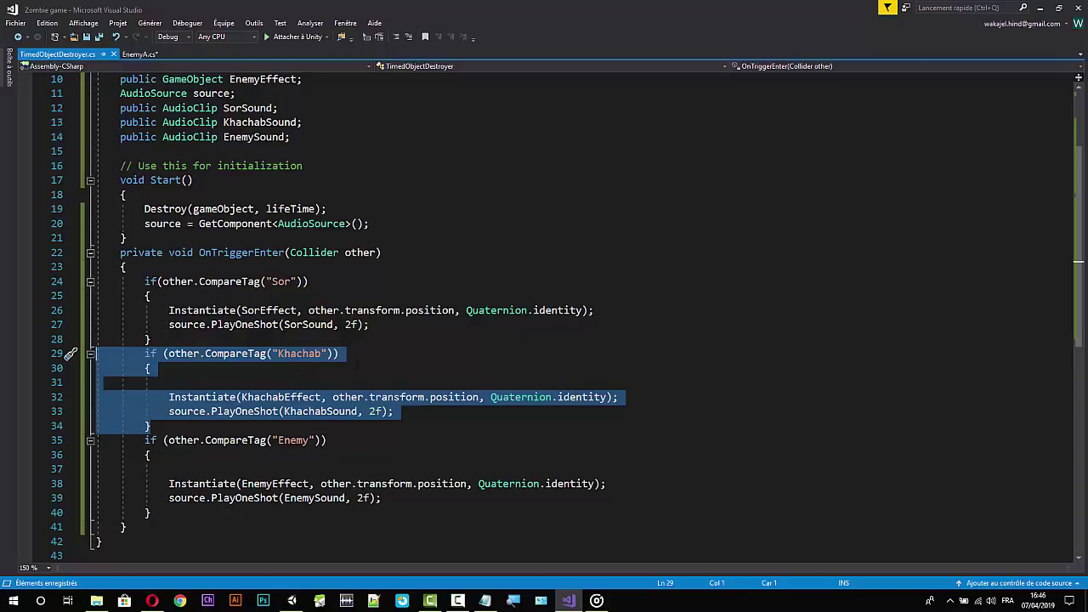
{"action": "left_click", "coordinate": [1039, 8]}
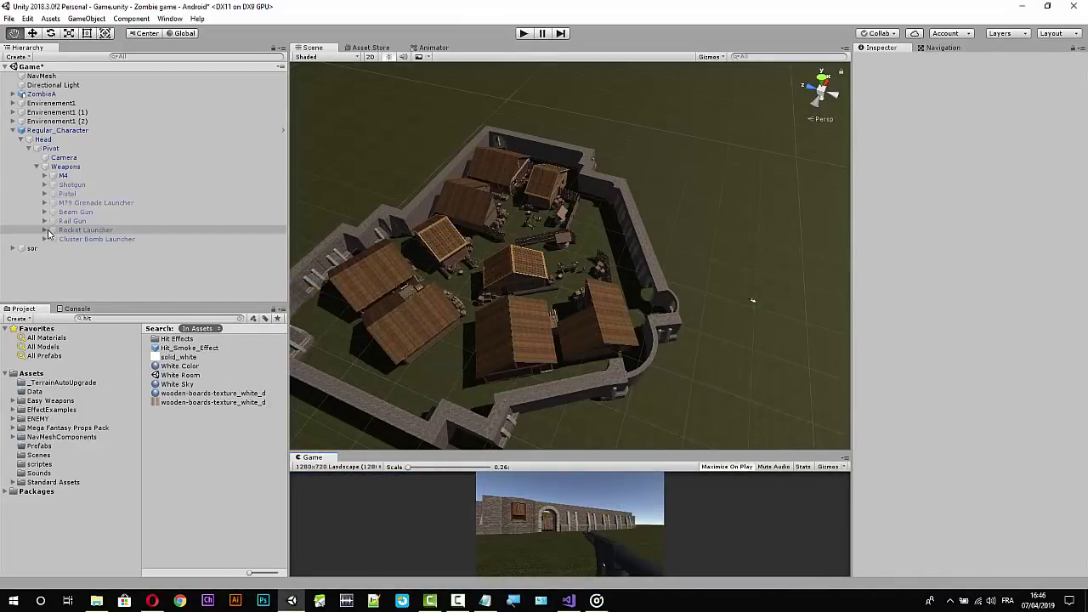
Collapse Regular_Character, inspect it and ZombieA, expand Envirenement1, then open the scripts folder.
{"action": "left_click", "coordinate": [13, 131]}
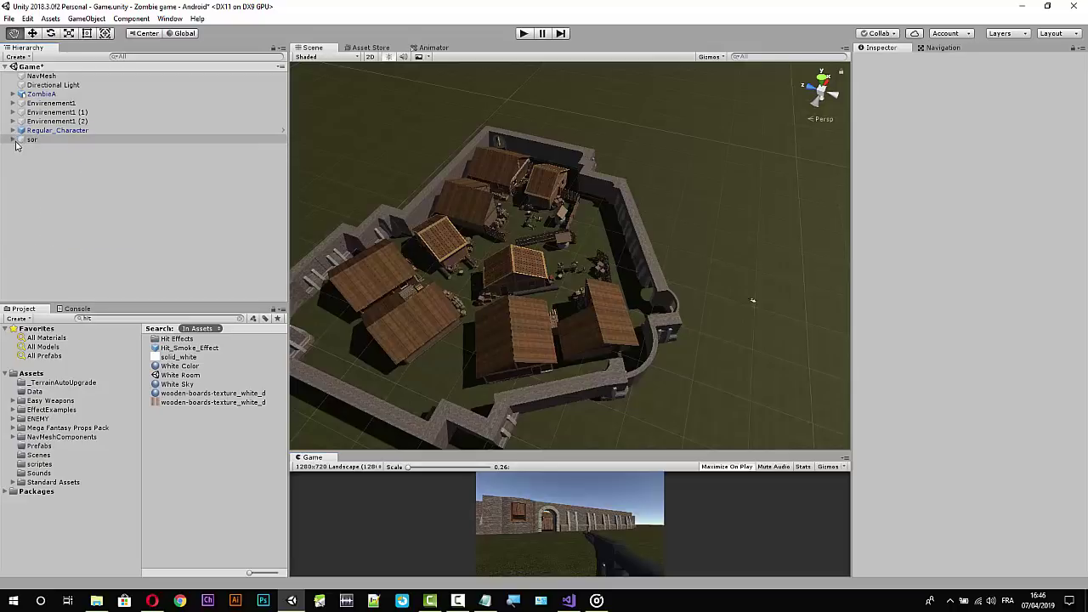
{"action": "left_click", "coordinate": [100, 132]}
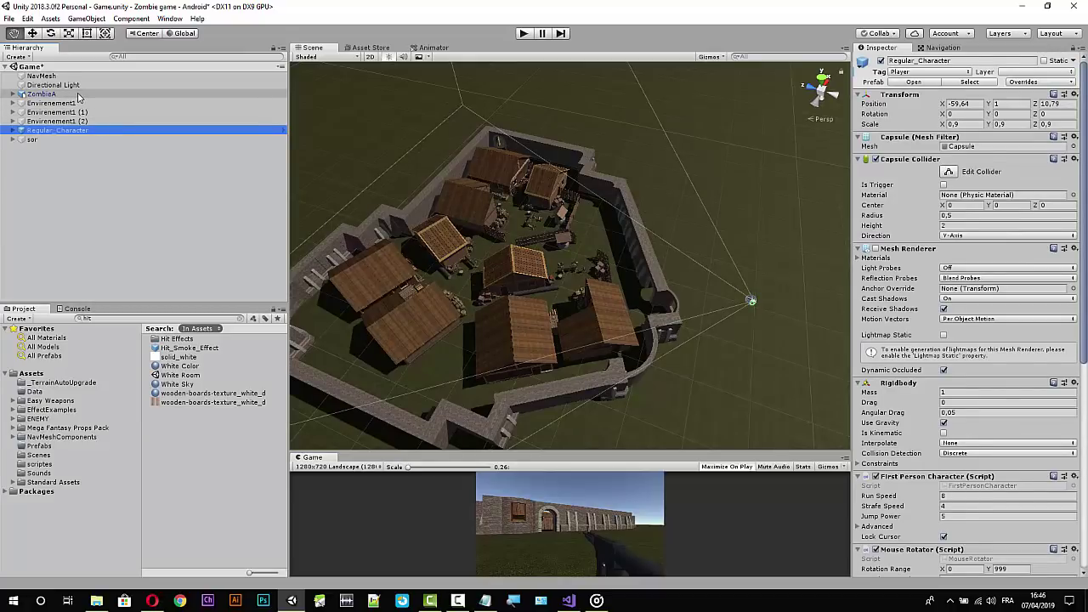
{"action": "left_click", "coordinate": [78, 95]}
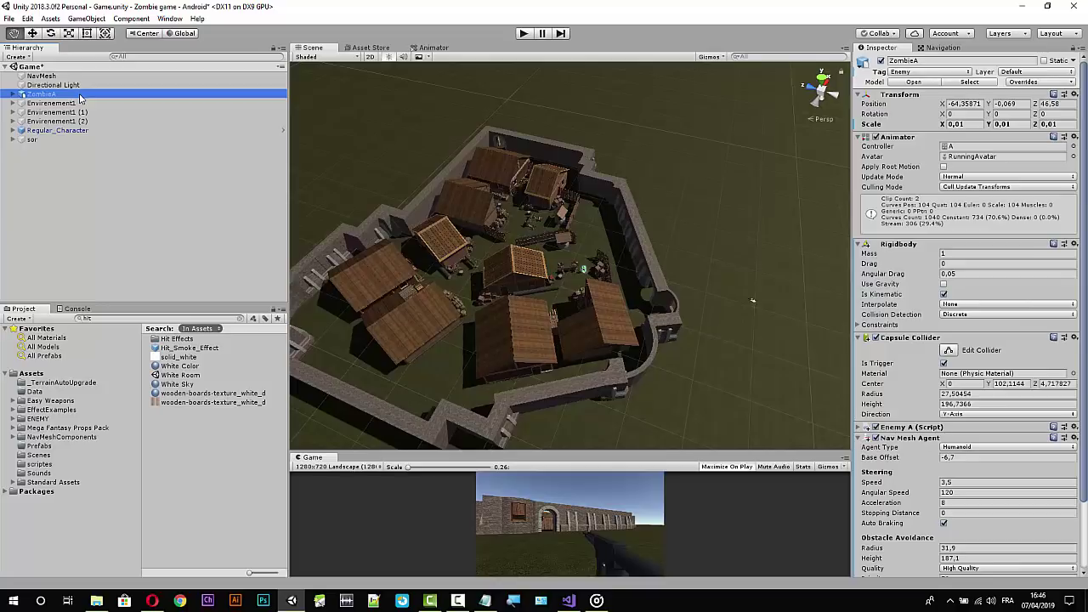
{"action": "left_click", "coordinate": [12, 103]}
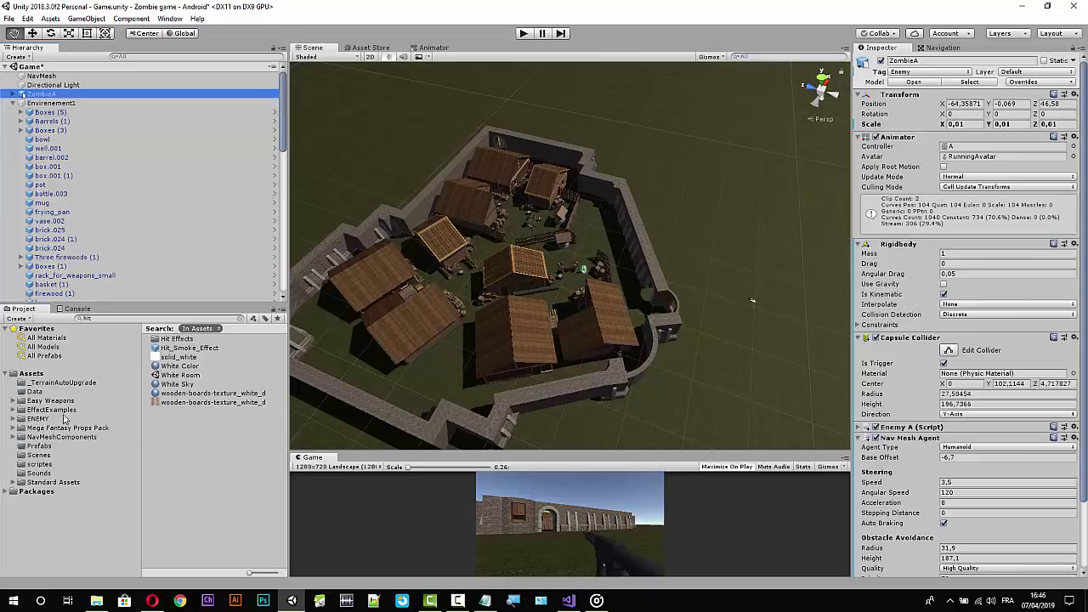
{"action": "left_click", "coordinate": [38, 466]}
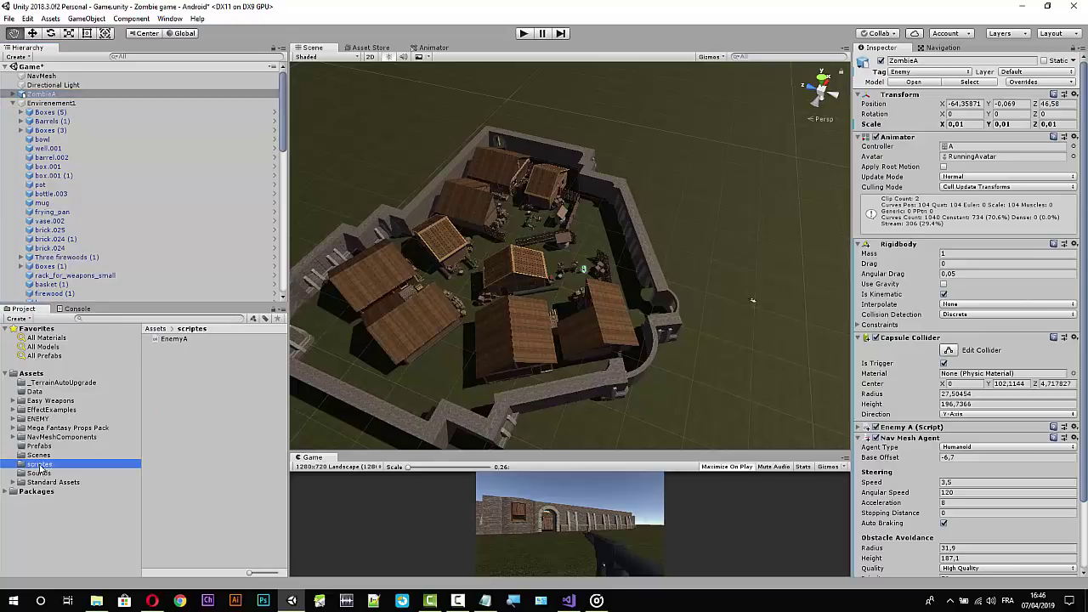
Create a C# script named Khachab in scripts and open it in Visual Studio, accepting line-ending normalization.
{"action": "right_click", "coordinate": [172, 374]}
{"action": "mouse_move", "coordinate": [291, 104]}
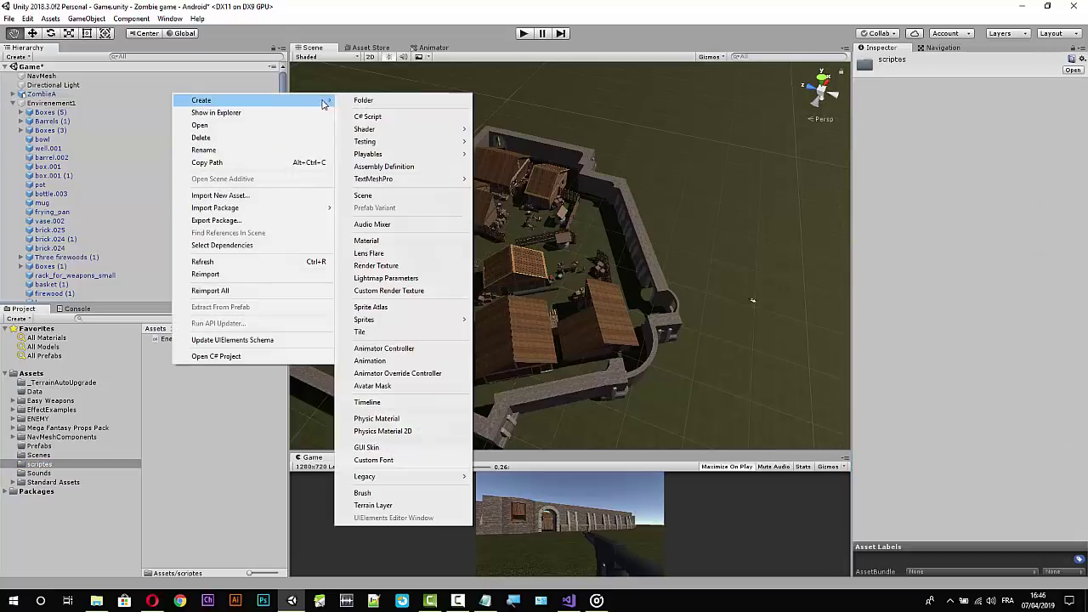
{"action": "left_click", "coordinate": [366, 115]}
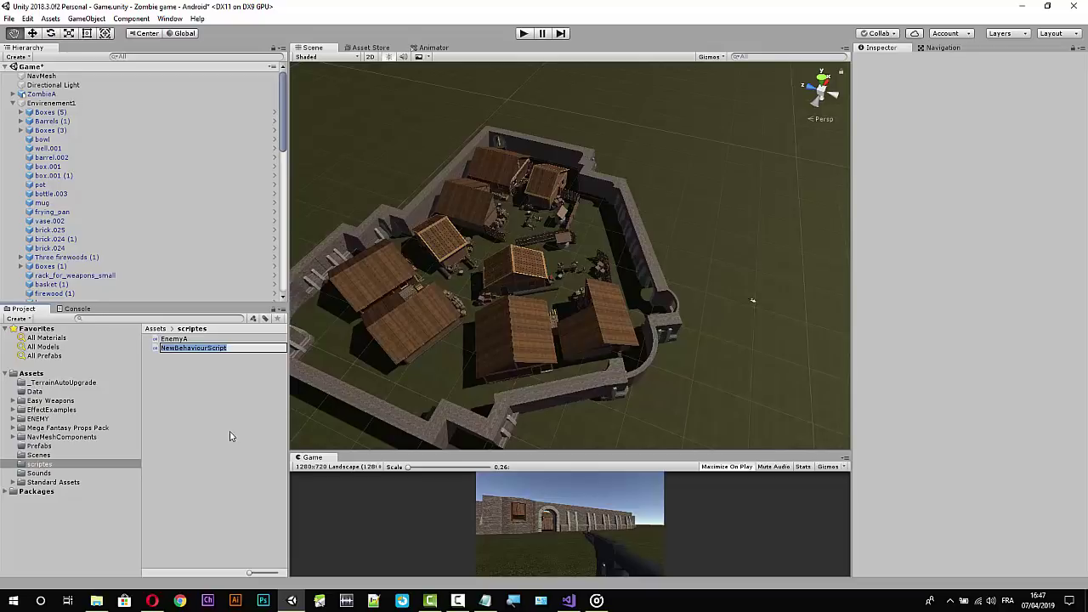
{"action": "type", "text": "K"}
{"action": "type", "text": "hacha"}
{"action": "type", "text": "b"}
{"action": "type", "text": "S"}
{"action": "key", "text": "BackSpace"}
{"action": "key", "text": "BackSpace"}
{"action": "key", "text": "Return"}
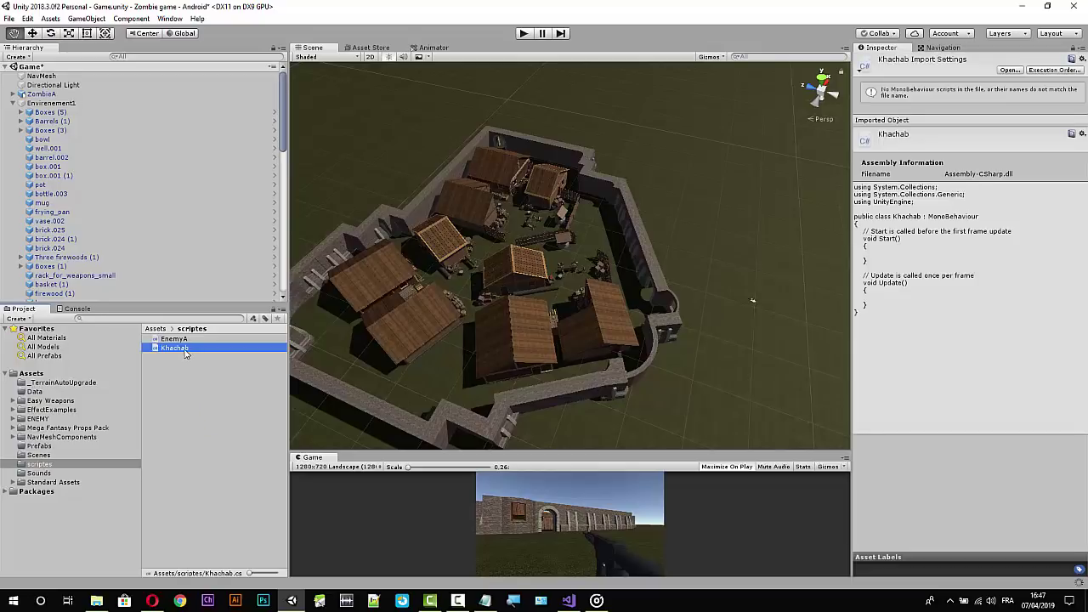
{"action": "double_click", "coordinate": [185, 350]}
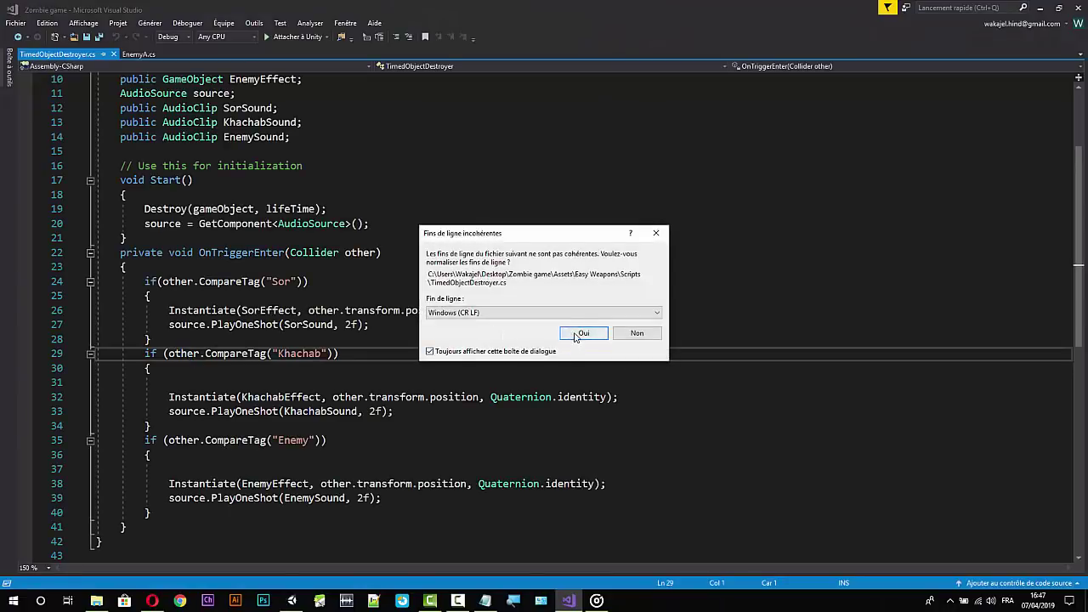
{"action": "left_click", "coordinate": [576, 334]}
{"action": "left_click", "coordinate": [1040, 7]}
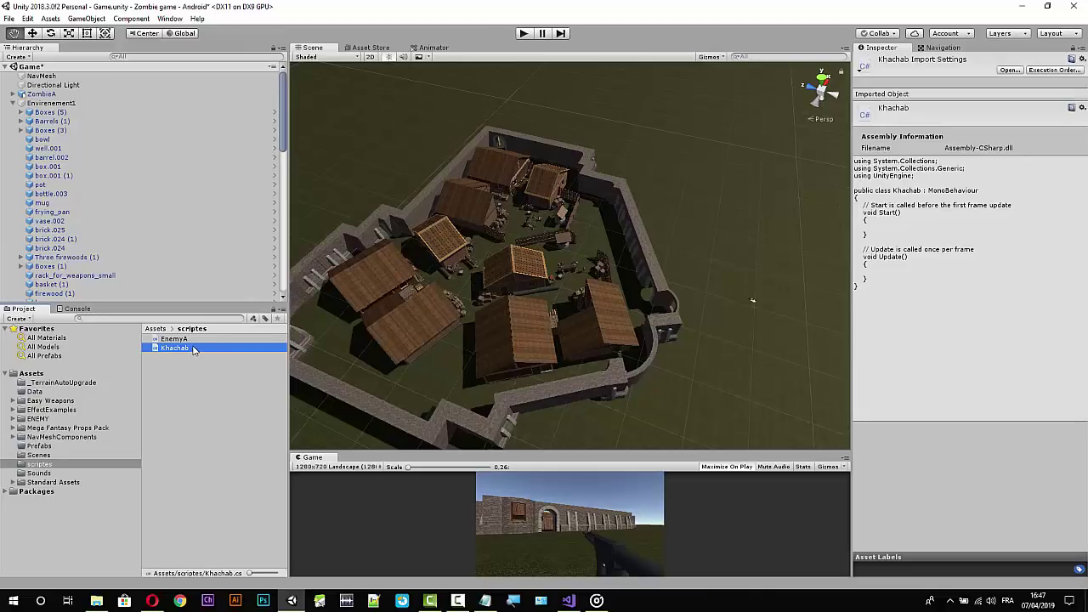
Copy OnTriggerEnter from TimedObjectDestroyer.cs and paste it over Khachab's Start and Update methods.
{"action": "double_click", "coordinate": [193, 348]}
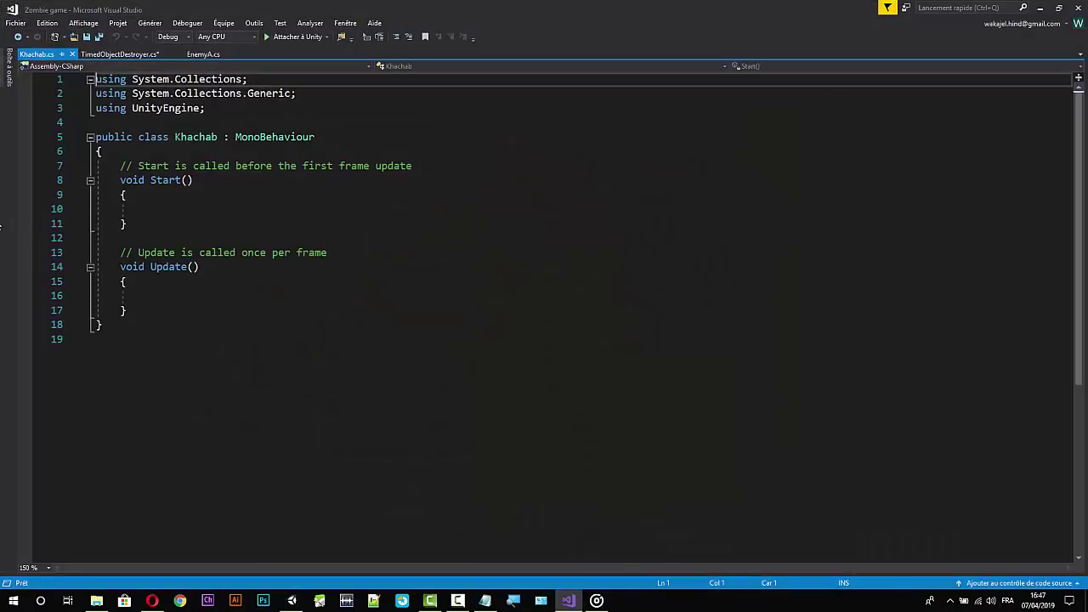
{"action": "left_click", "coordinate": [115, 54]}
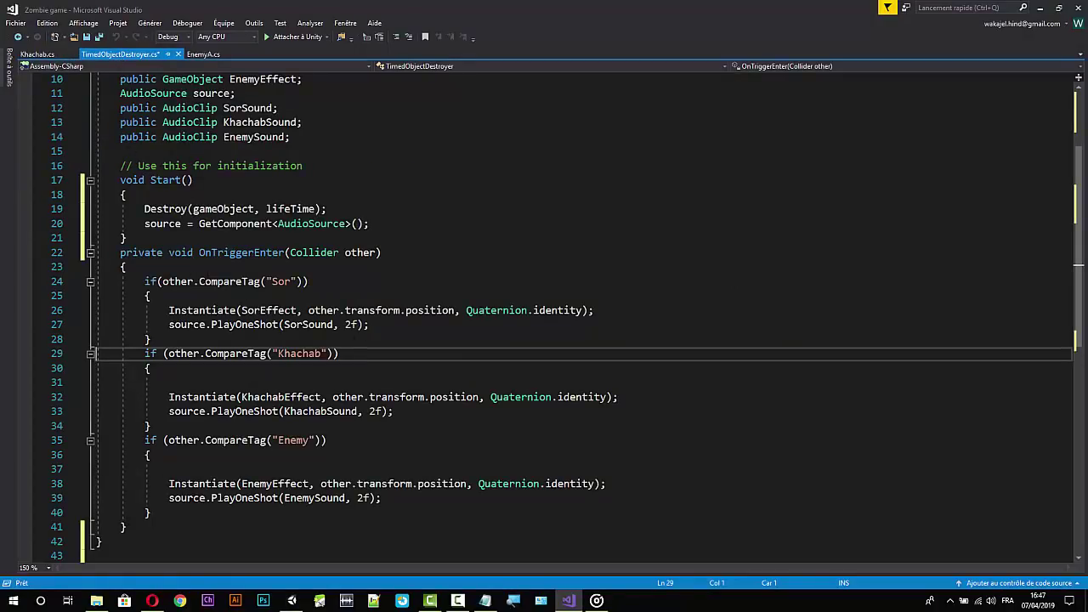
{"action": "left_click_drag", "start_coordinate": [126, 527], "coordinate": [97, 252]}
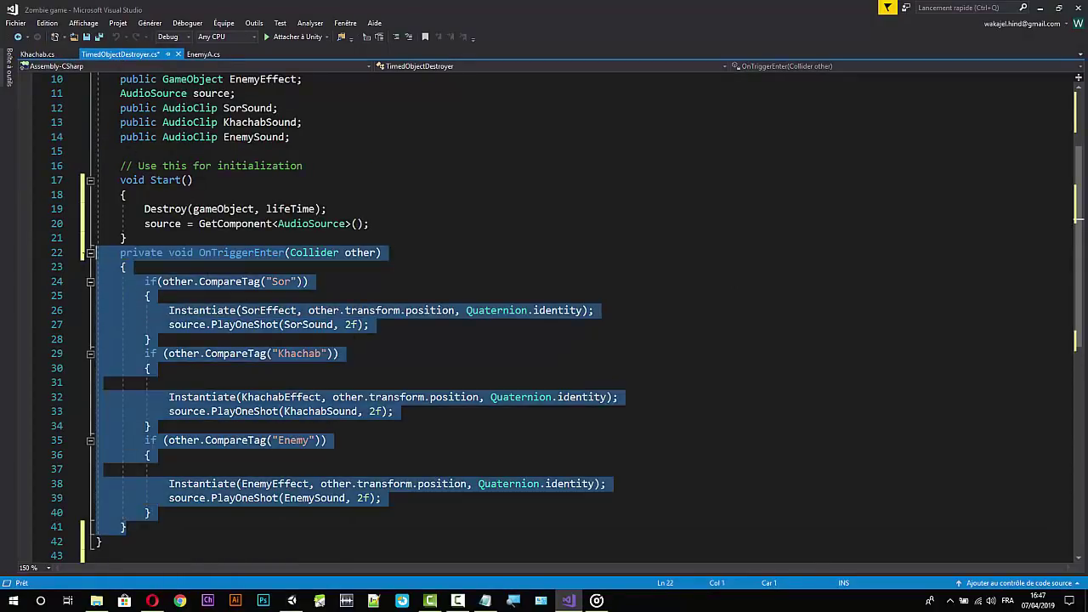
{"action": "left_click", "coordinate": [1040, 8]}
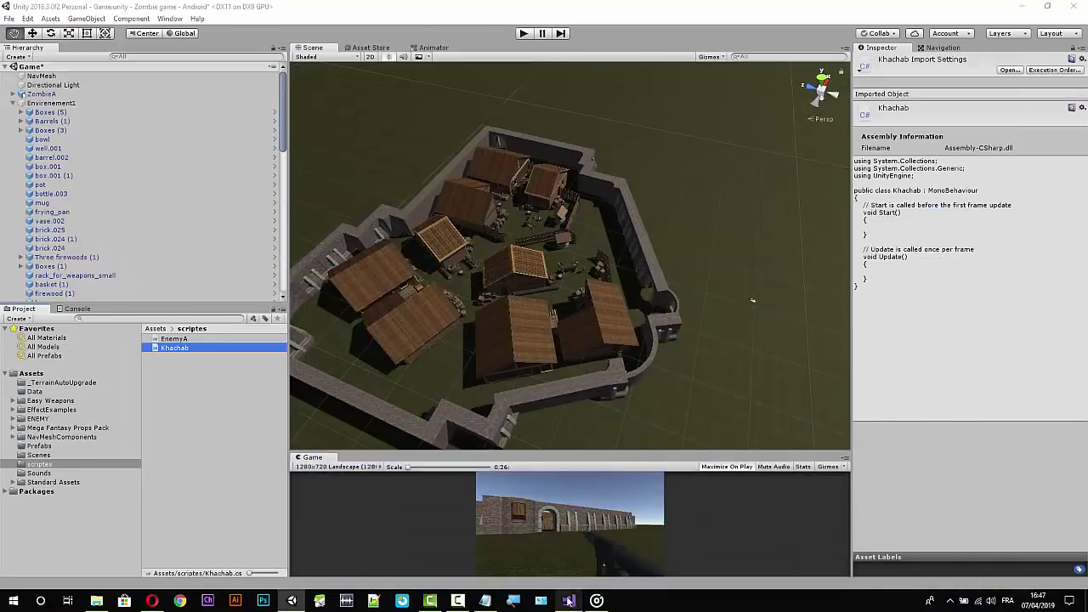
{"action": "left_click", "coordinate": [569, 600]}
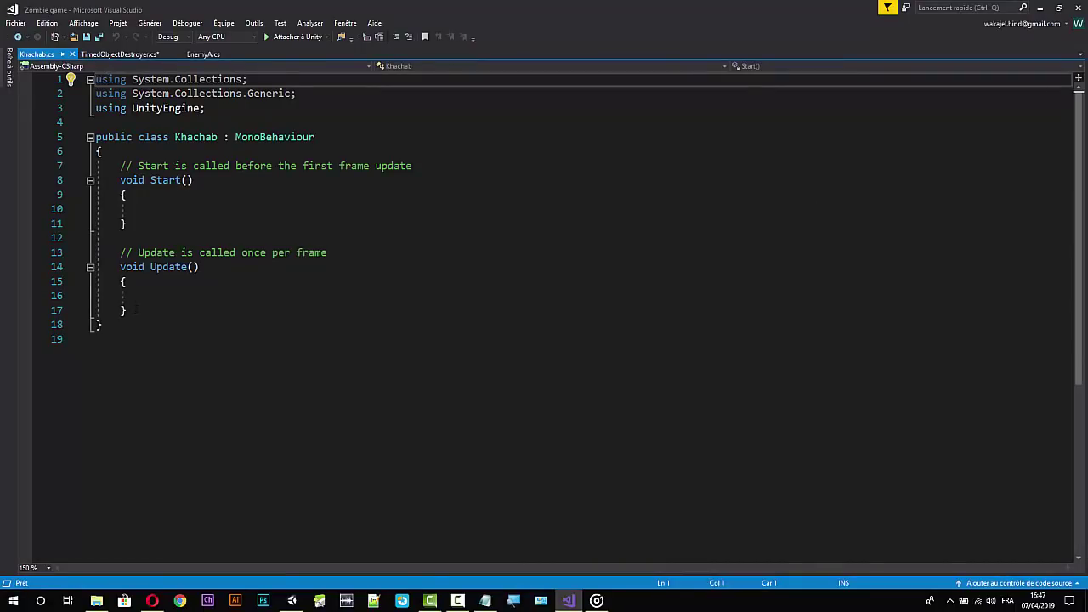
{"action": "left_click_drag", "start_coordinate": [135, 310], "coordinate": [96, 164]}
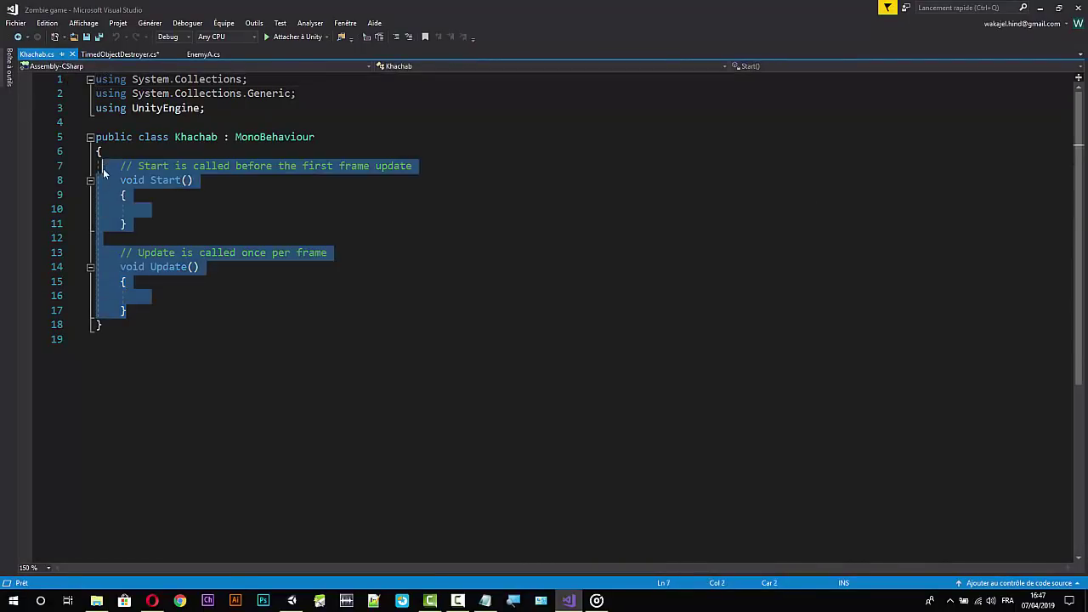
{"action": "type", "text": "private void OnTriggerEnter(Collider other)     {         if (other.CompareTag(\"Sor\"))         {             Instantiate(SorEffect, other.transform.position, Quaternion.identity);             source.PlayOneShot(SorSound, 2f);         }         if (other.CompareTag(\"Khachab\"))         {              Instantiate(KhachabEffect, other.transform.position, Quaternion.identity);             source.PlayOneShot(KhachabSound, 2f);         }         if (other.CompareTag(\"Enemy\"))         {              Instantiate(EnemyEffect, other.transform.position, Quaternion.identity);             source.PlayOneShot(EnemySound, 2f);         }     }"}
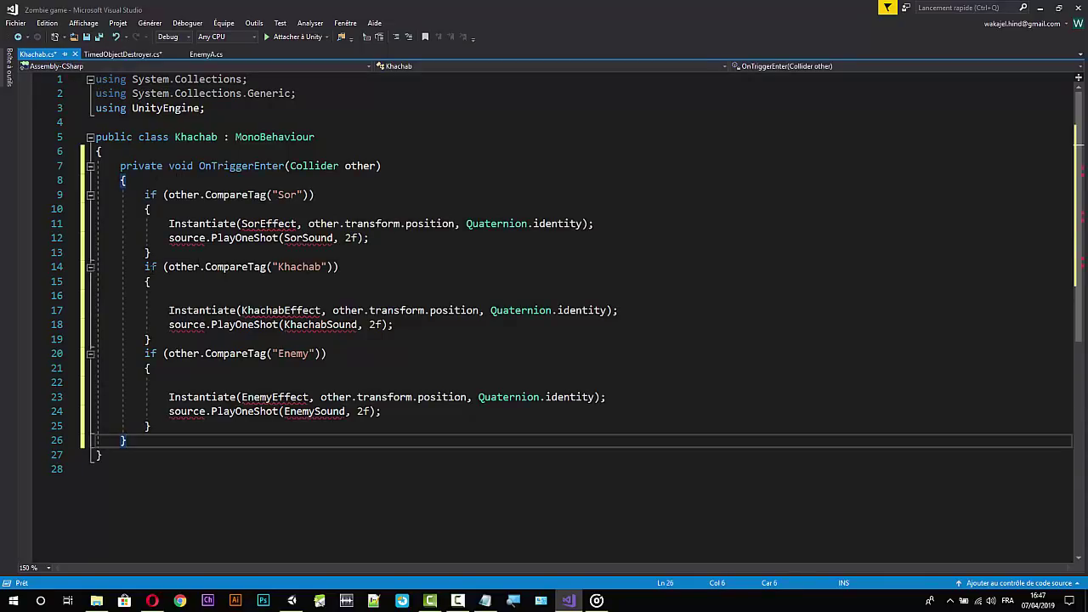
Delete the "Sor" and "Enemy" tag if-blocks and the leftover blank lines.
{"action": "left_click_drag", "start_coordinate": [151, 253], "coordinate": [96, 194]}
{"action": "key", "text": "Delete"}
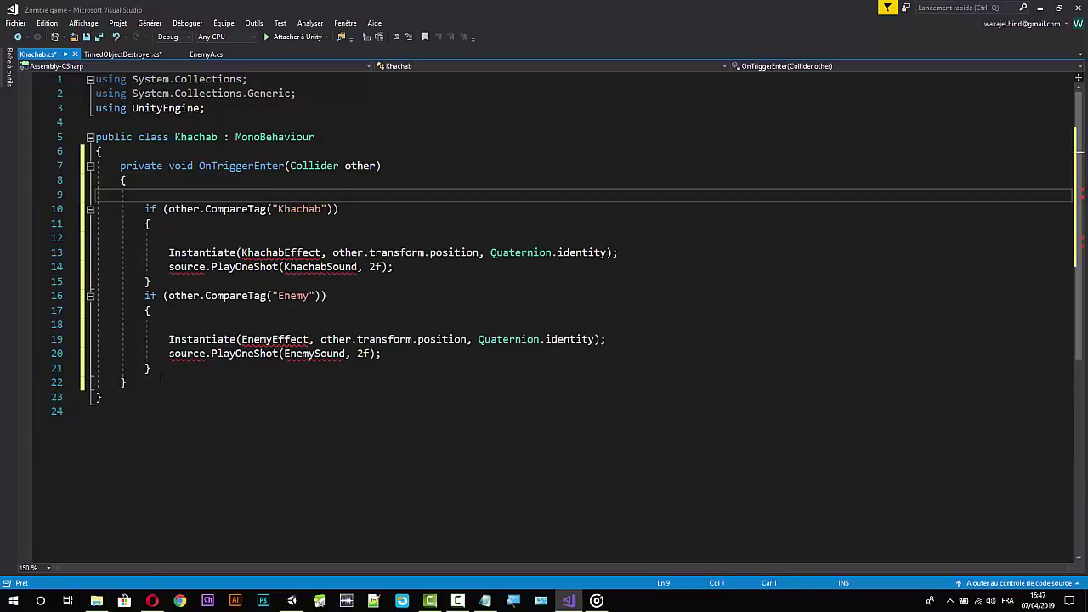
{"action": "left_click_drag", "start_coordinate": [157, 369], "coordinate": [96, 296]}
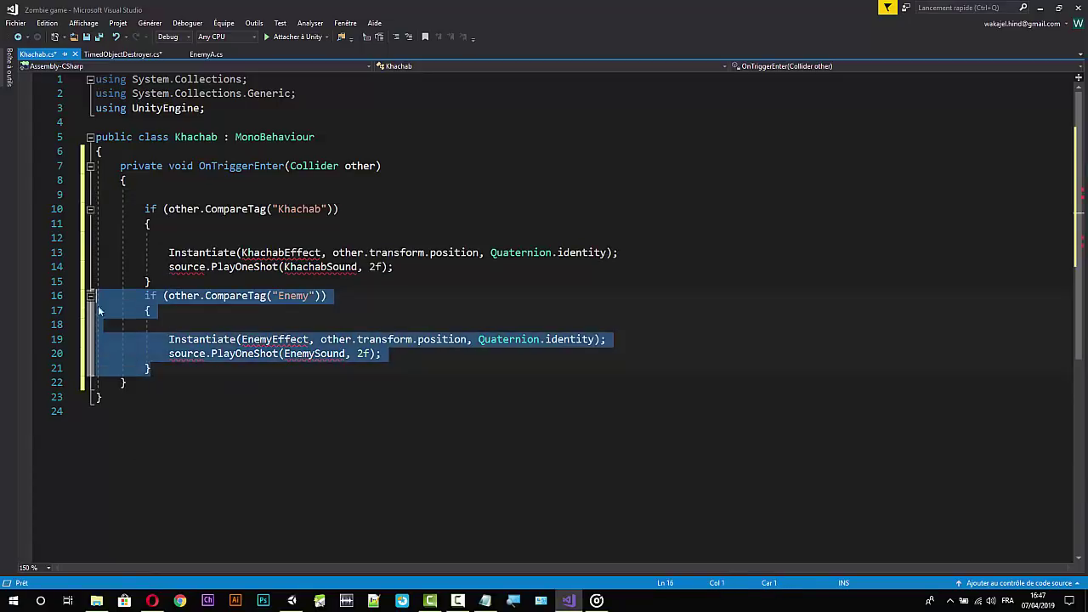
{"action": "key", "text": "Delete"}
{"action": "key", "text": "BackSpace"}
{"action": "left_click", "coordinate": [96, 194]}
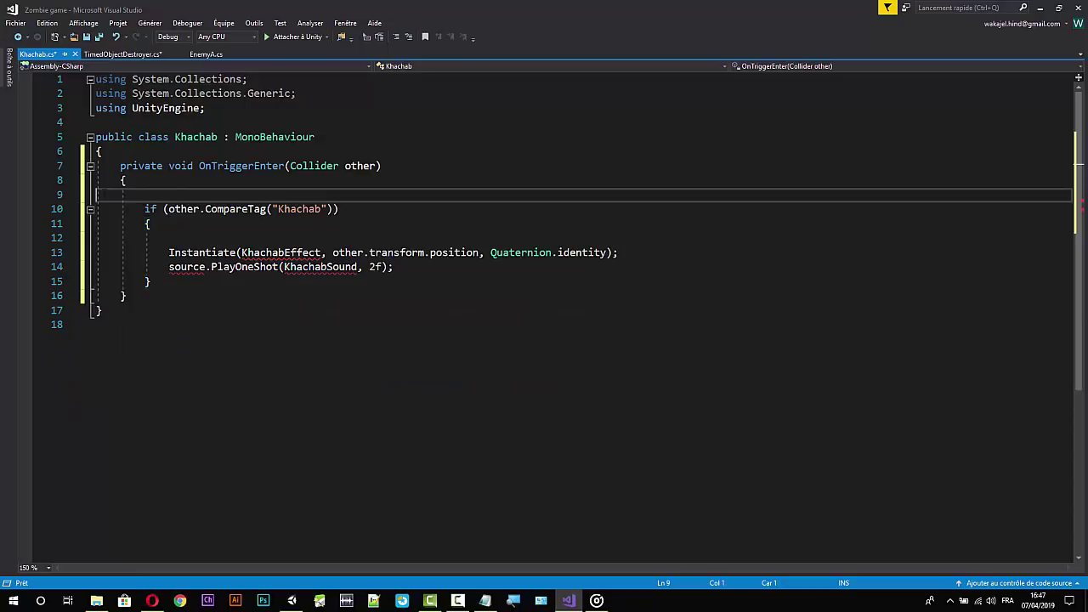
{"action": "key", "text": "BackSpace"}
{"action": "left_click", "coordinate": [96, 310]}
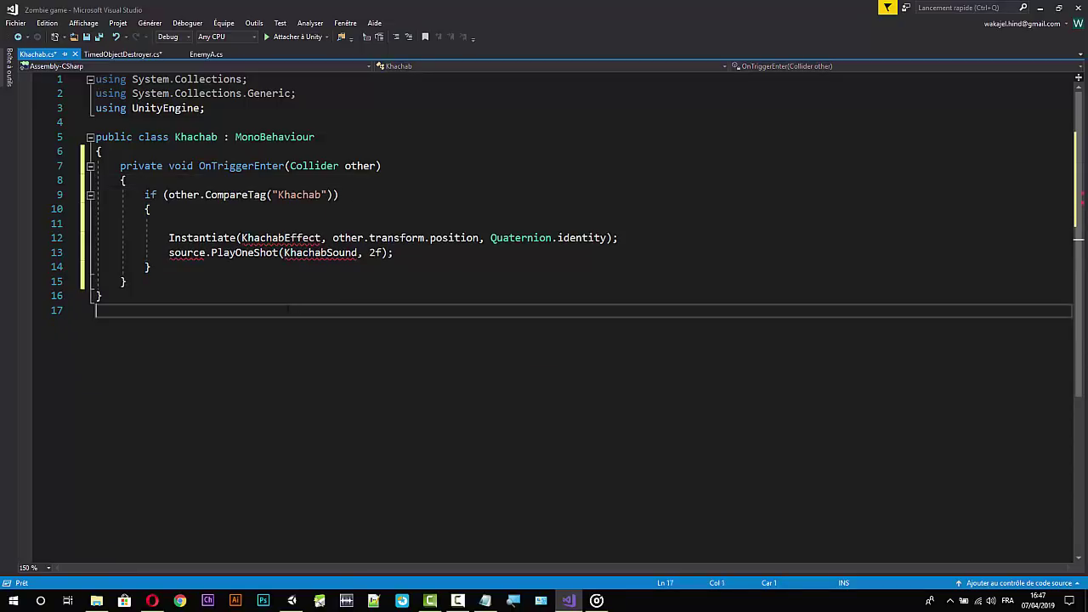
{"action": "left_click", "coordinate": [102, 151]}
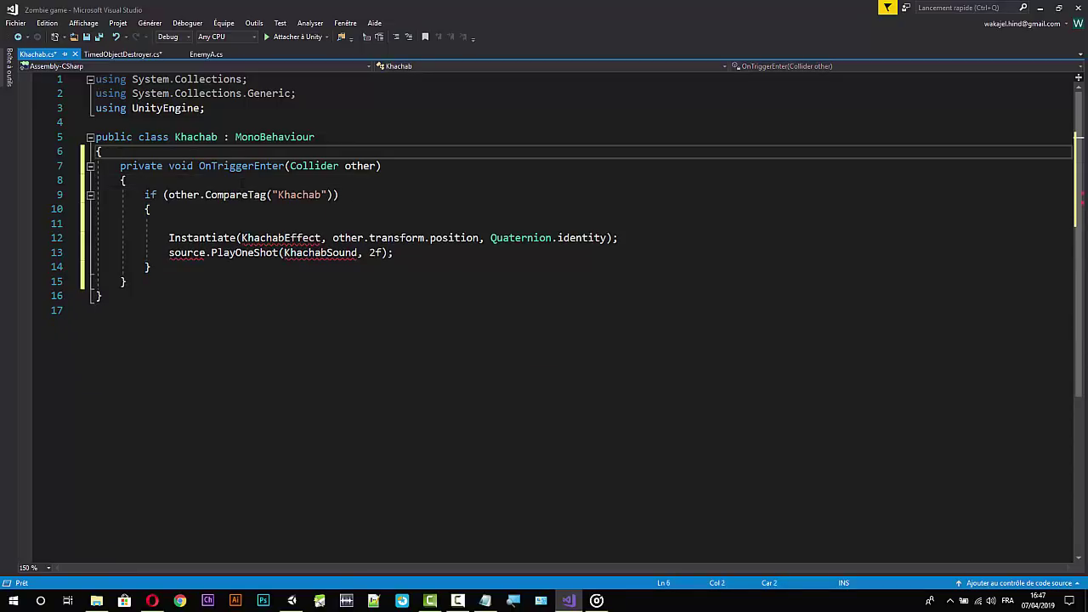
Declare a public GameObject KhachabEffect field on line 7 of the Khachab class.
{"action": "key", "text": "Return"}
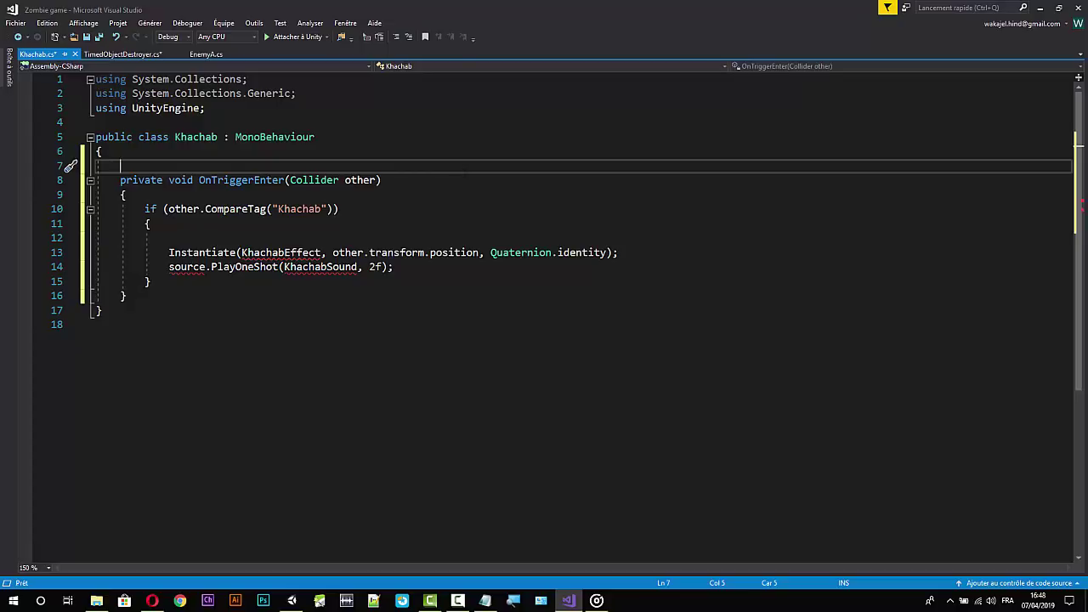
{"action": "key", "text": "Return"}
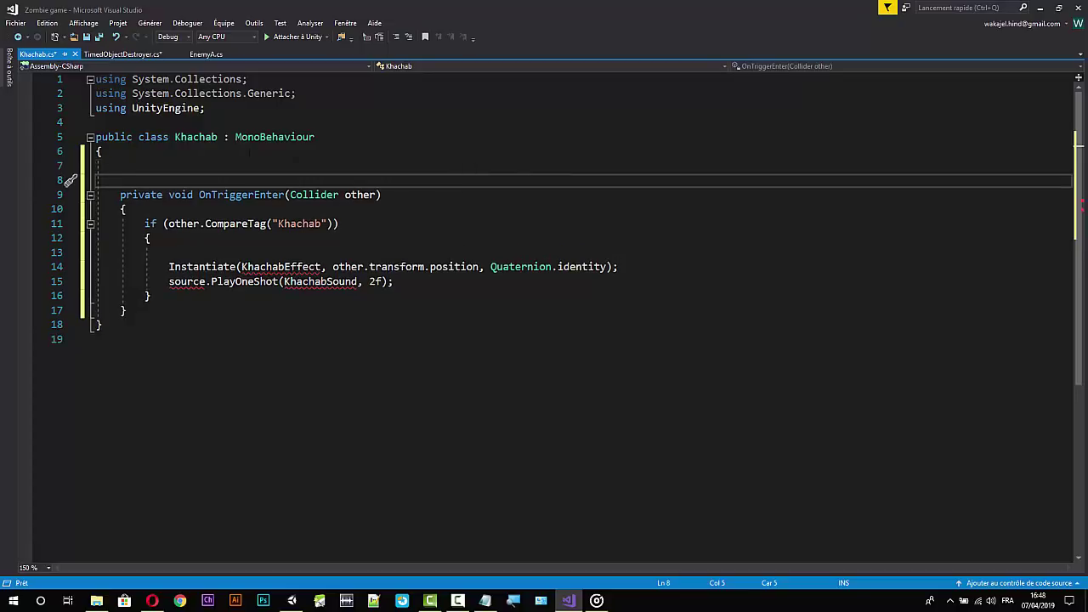
{"action": "key", "text": "Up"}
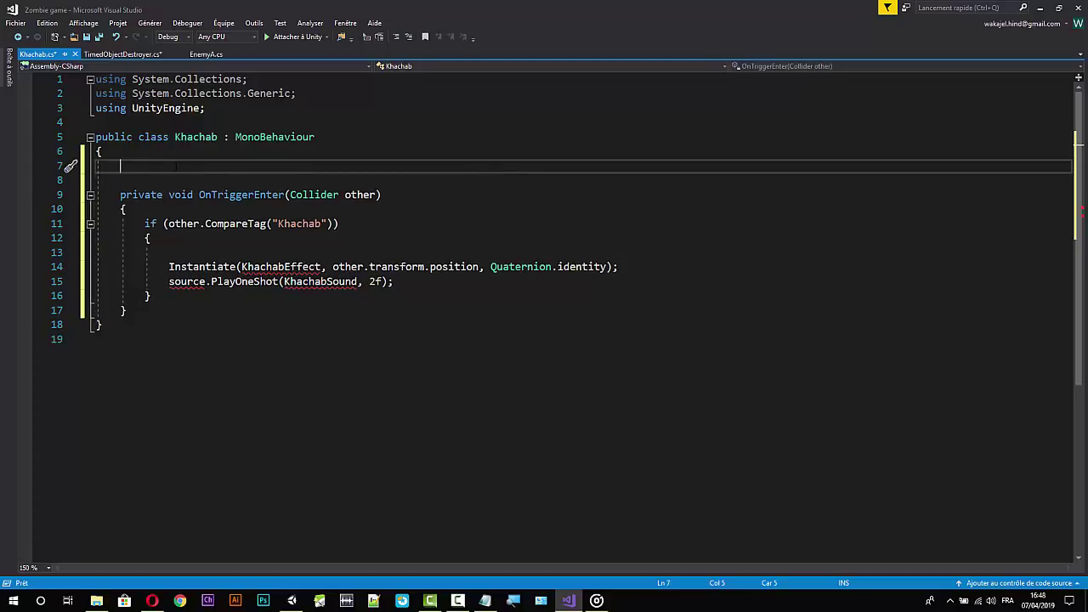
{"action": "type", "text": "public "}
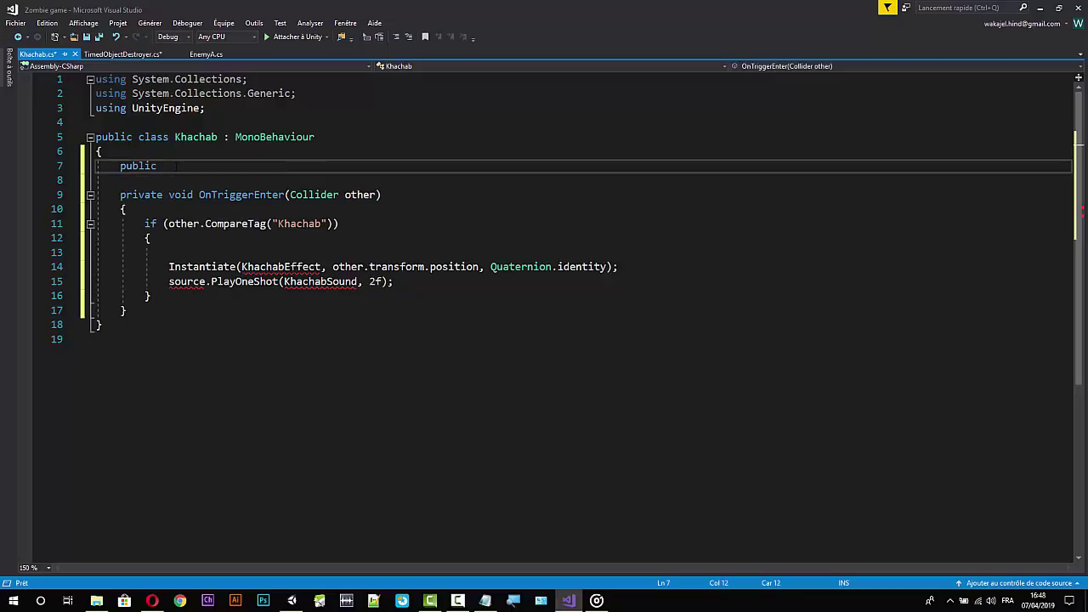
{"action": "type", "text": "Ga"}
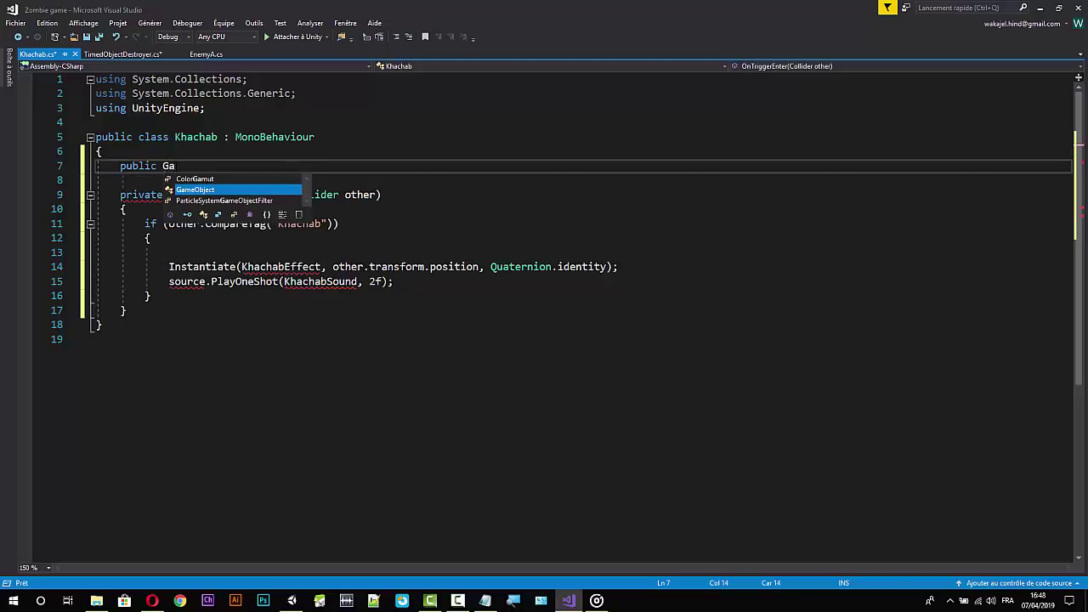
{"action": "type", "text": "me"}
{"action": "key", "text": "Tab"}
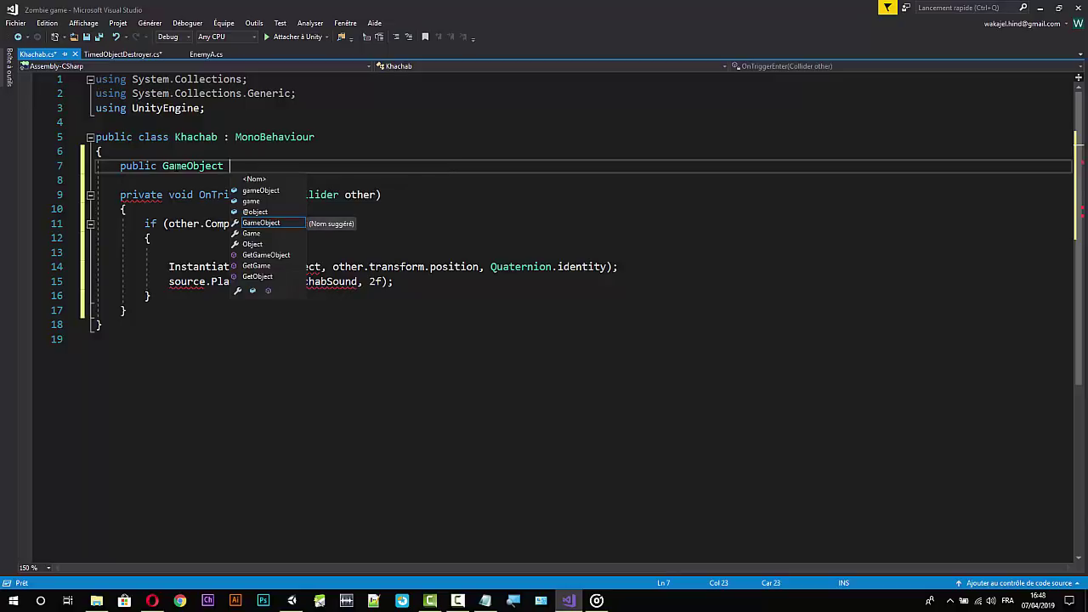
{"action": "left_click", "coordinate": [299, 320]}
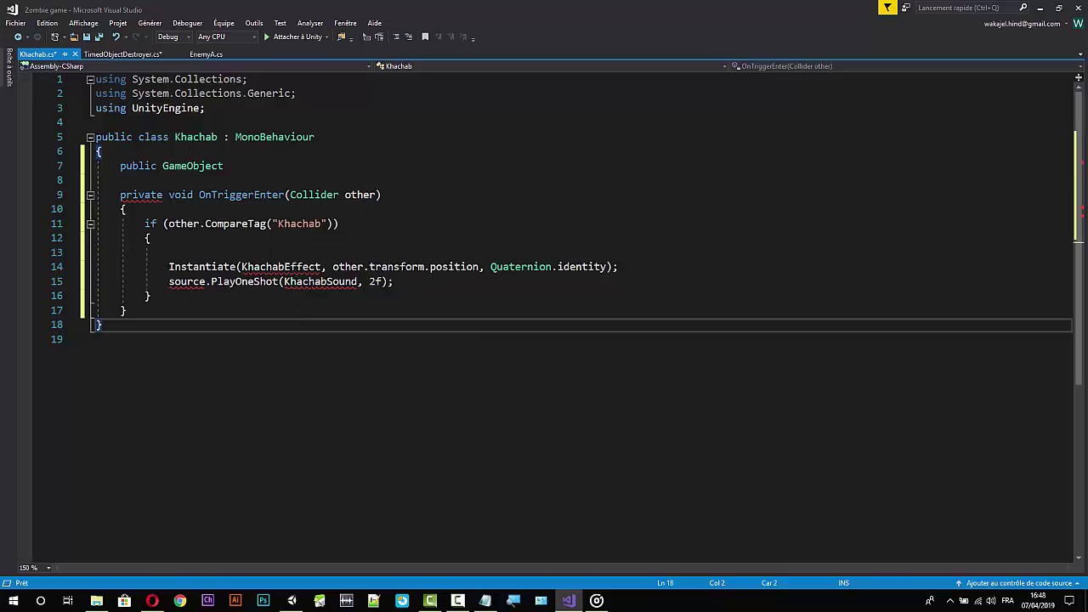
{"action": "double_click", "coordinate": [311, 283]}
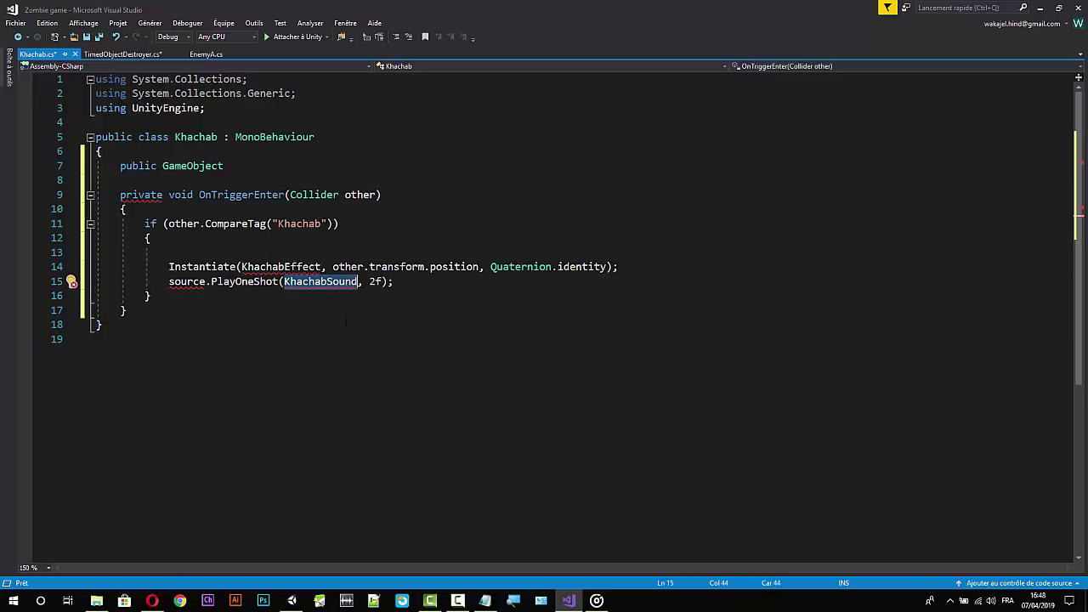
{"action": "left_click", "coordinate": [251, 167]}
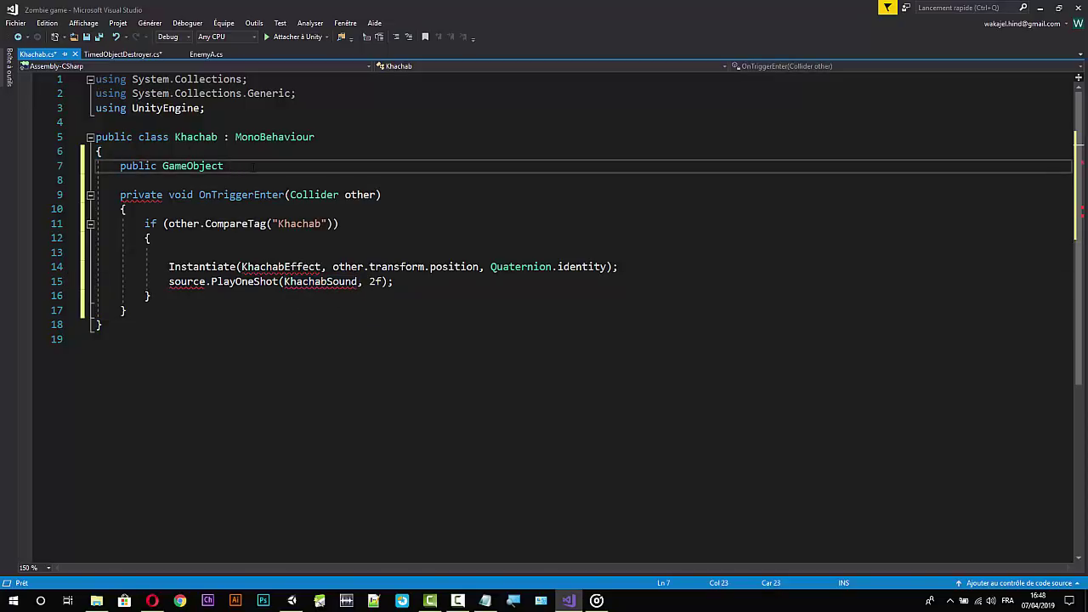
{"action": "double_click", "coordinate": [281, 267]}
{"action": "key", "text": "ctrl+c"}
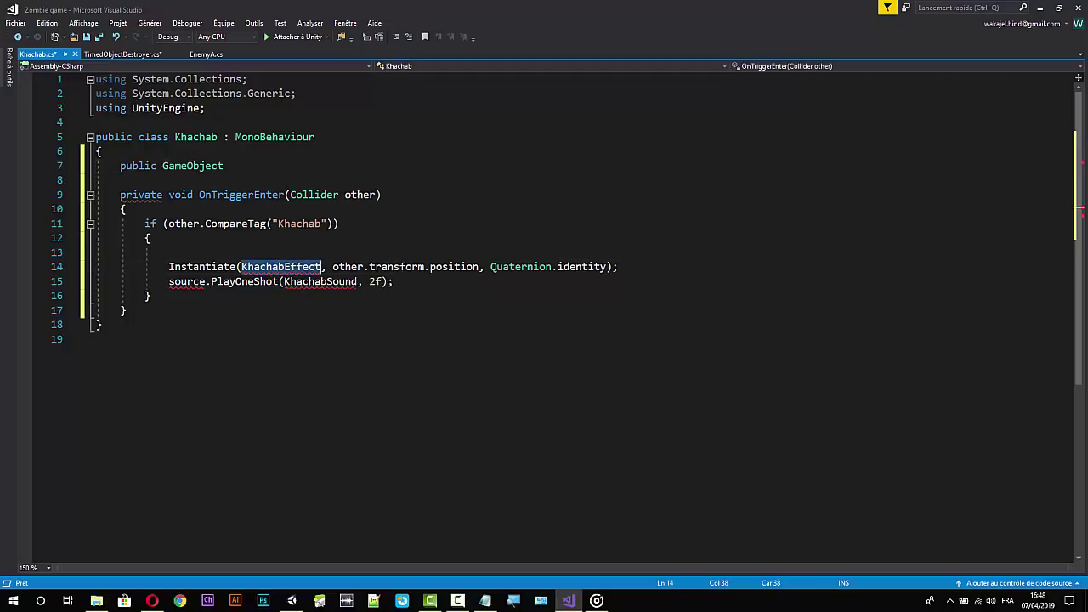
{"action": "left_click", "coordinate": [260, 166]}
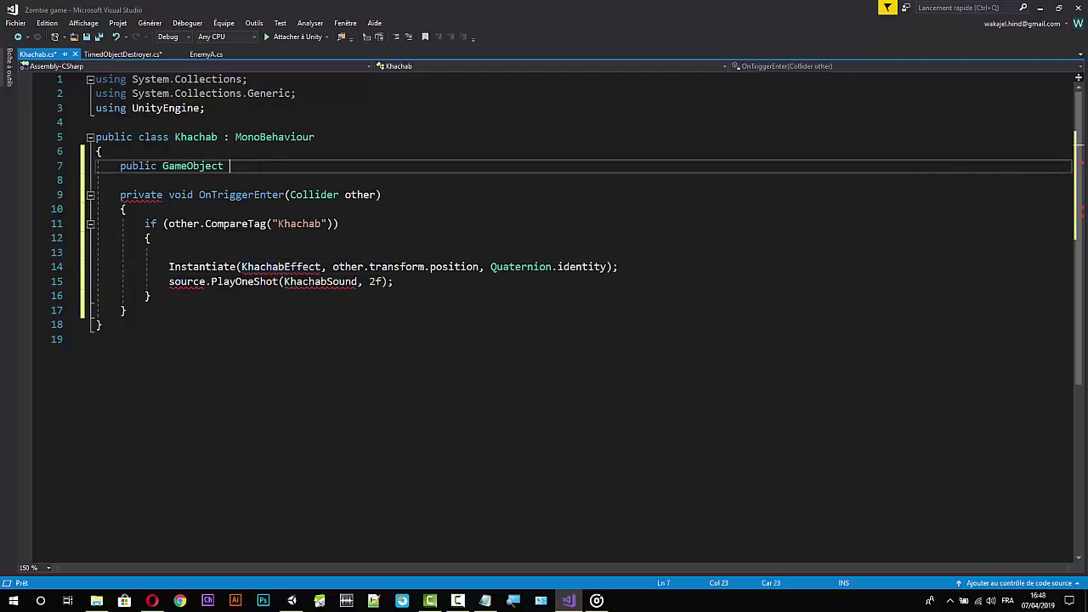
{"action": "key", "text": "ctrl+v"}
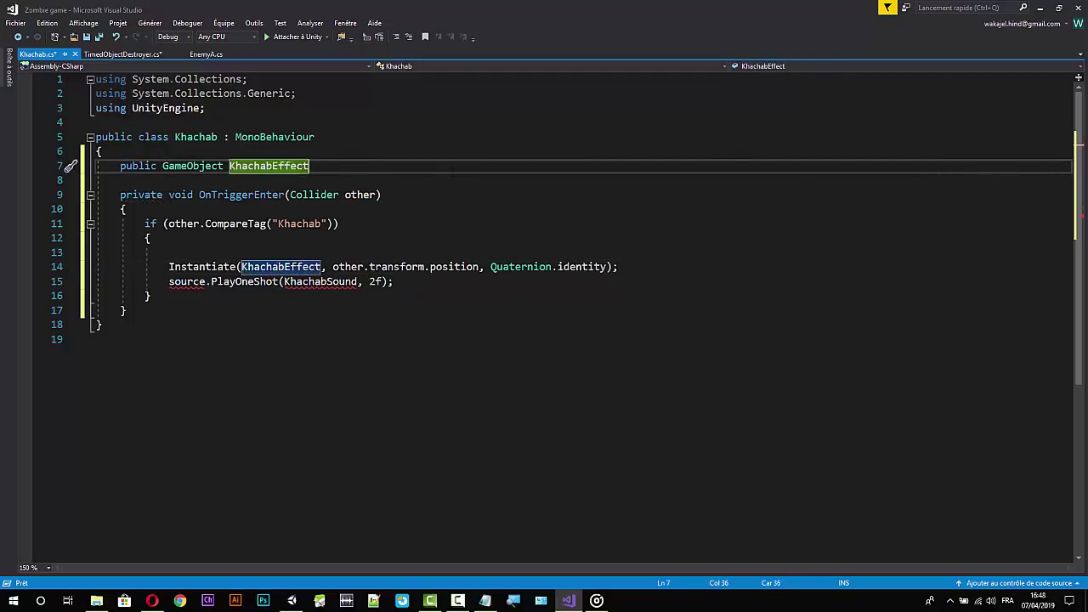
{"action": "type", "text": ";"}
Duplicate that declaration as a public AudioClip field named KhachabSound.
{"action": "left_click_drag", "start_coordinate": [316, 167], "coordinate": [109, 167]}
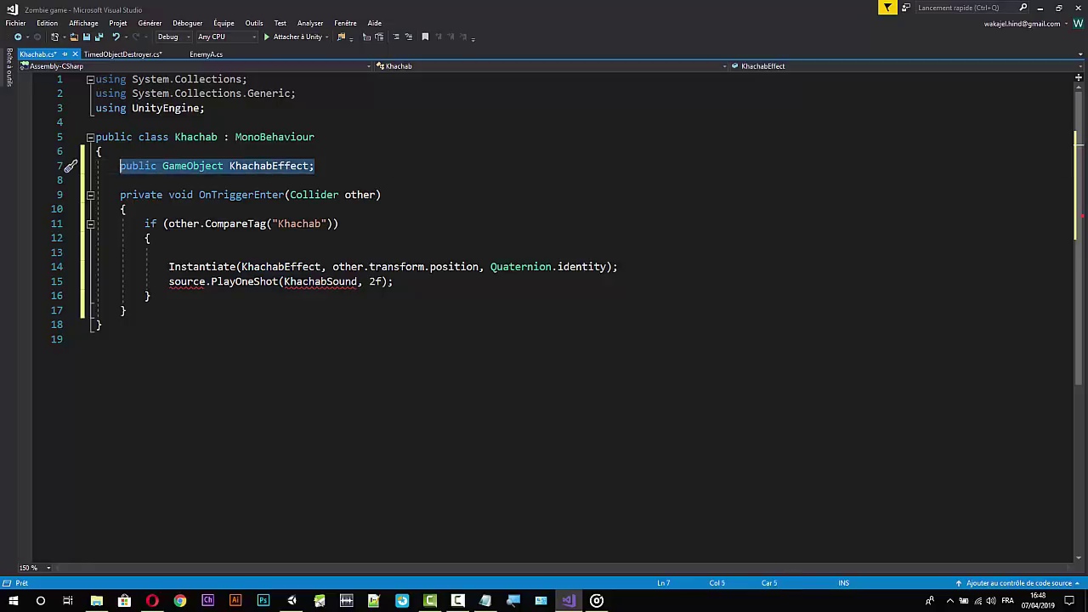
{"action": "key", "text": "ctrl+c"}
{"action": "key", "text": "End"}
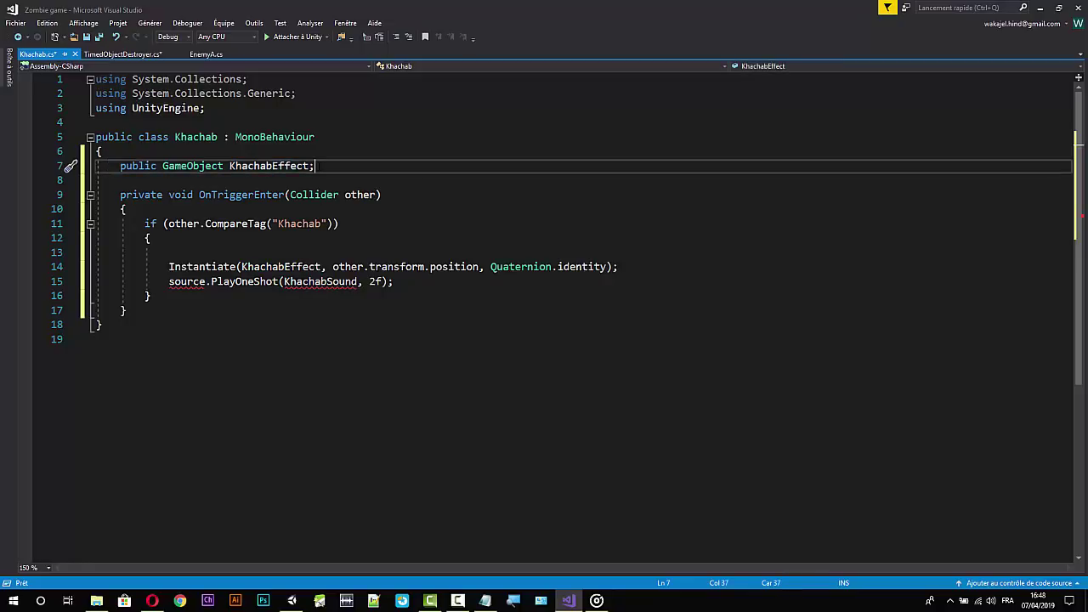
{"action": "key", "text": "Return"}
{"action": "key", "text": "ctrl+v"}
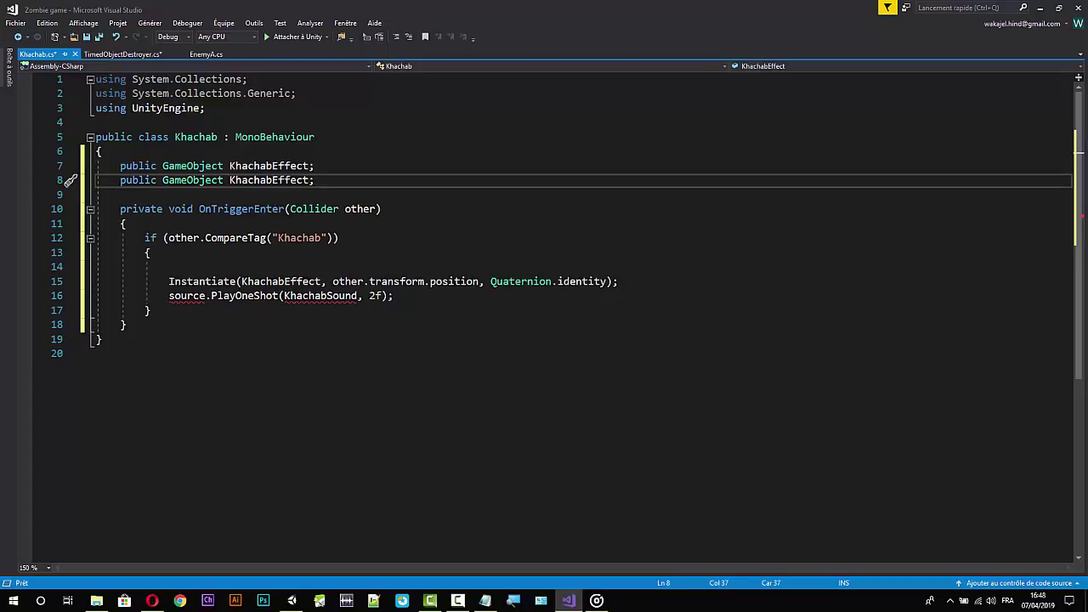
{"action": "left_click", "coordinate": [323, 296]}
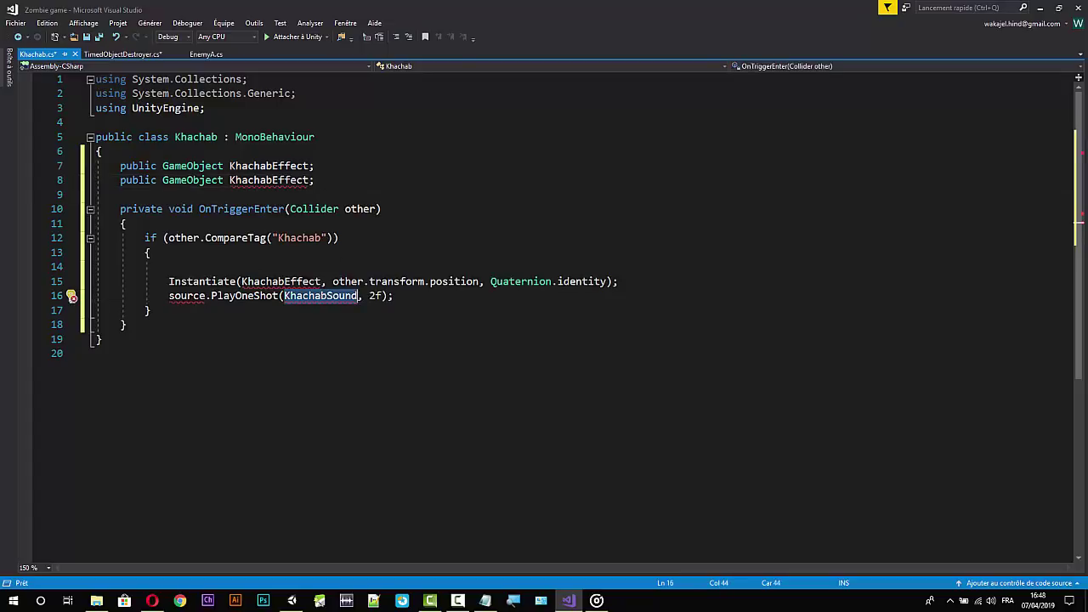
{"action": "left_click", "coordinate": [273, 181]}
{"action": "double_click", "coordinate": [273, 181]}
{"action": "key", "text": "ctrl+v"}
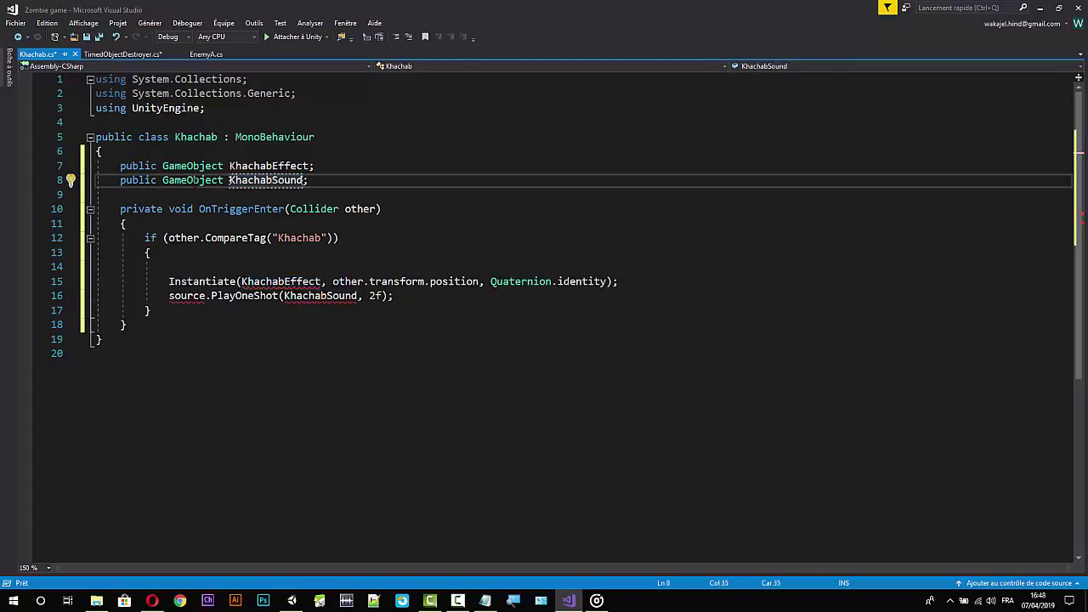
{"action": "left_click", "coordinate": [224, 180]}
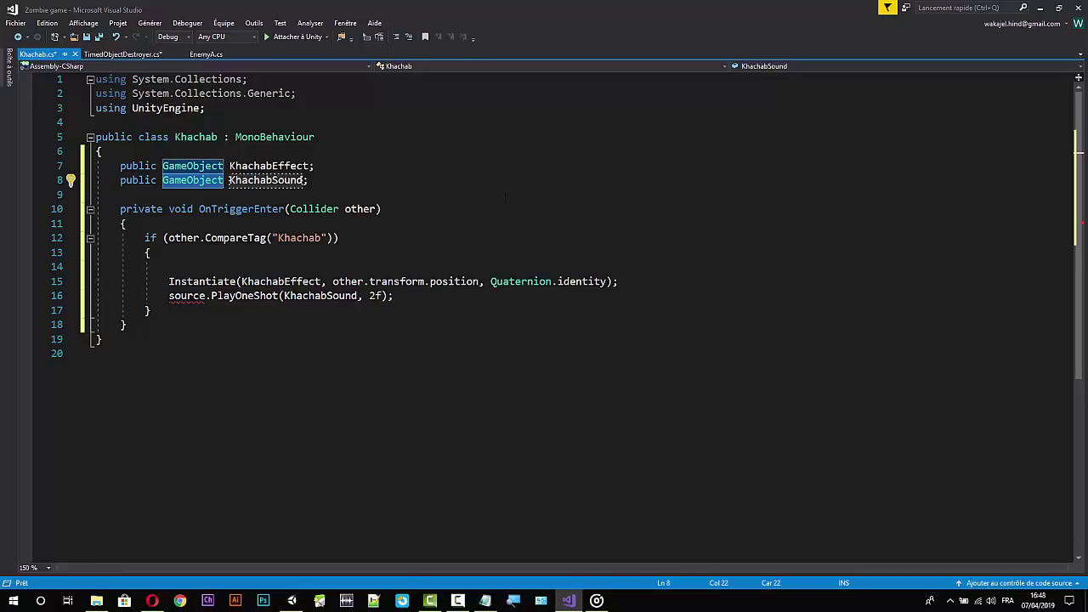
{"action": "key", "text": "ctrl+BackSpace"}
{"action": "type", "text": "Aud"}
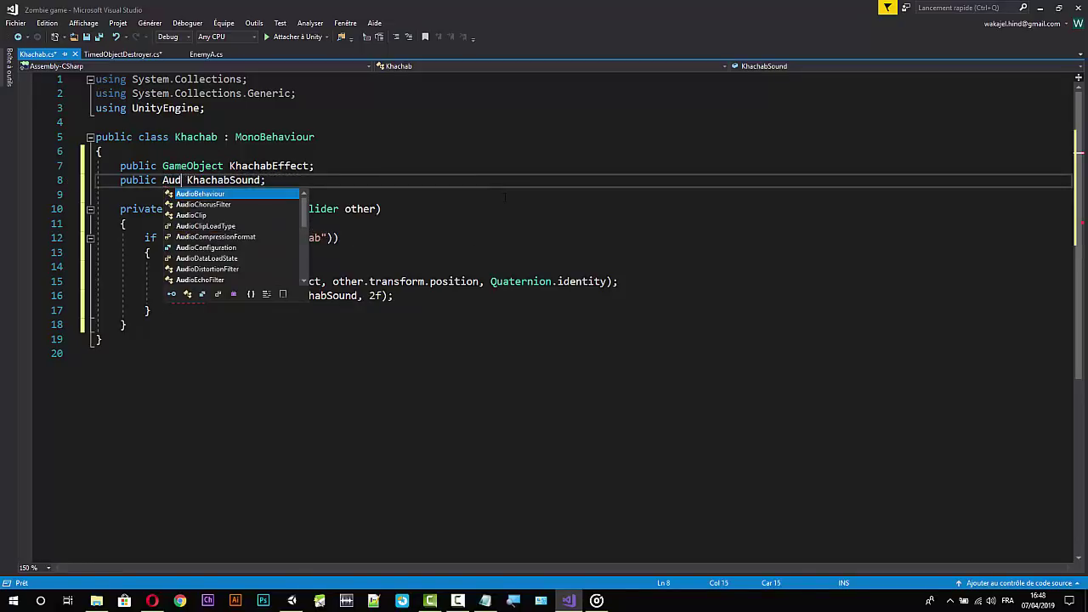
{"action": "type", "text": "ioC"}
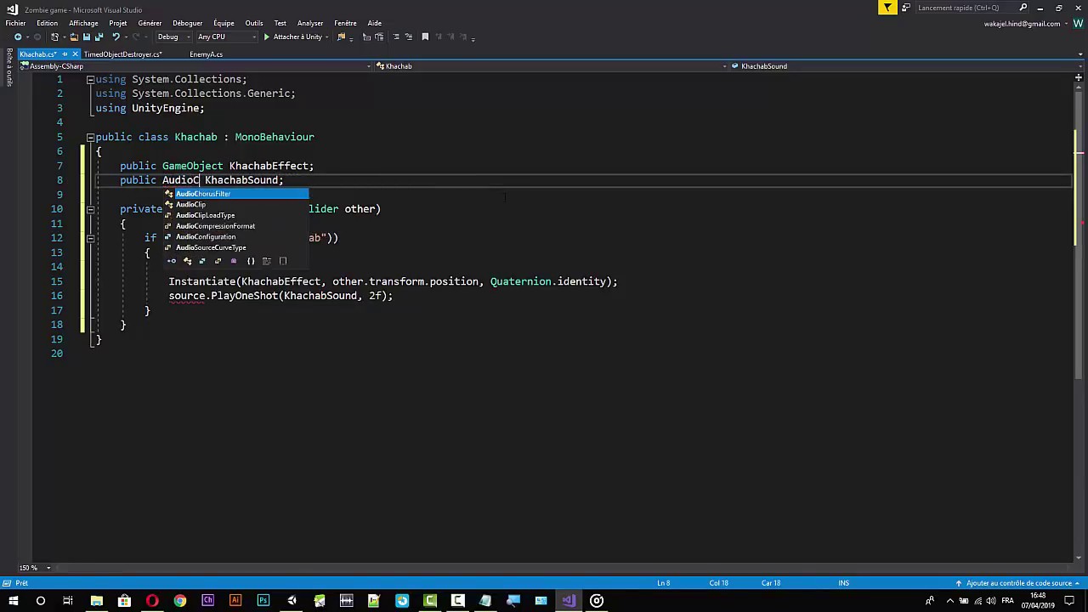
{"action": "type", "text": "lip"}
{"action": "key", "text": "Escape"}
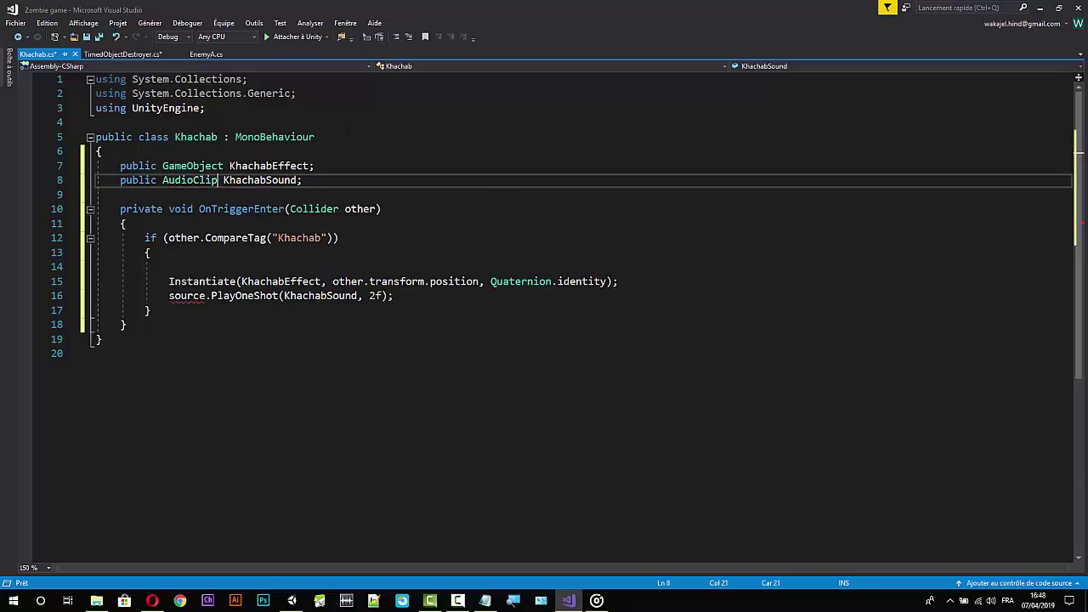
Add a 'private AudioSource source;' field and a blank line for a new method.
{"action": "left_click", "coordinate": [371, 166]}
{"action": "key", "text": "Return"}
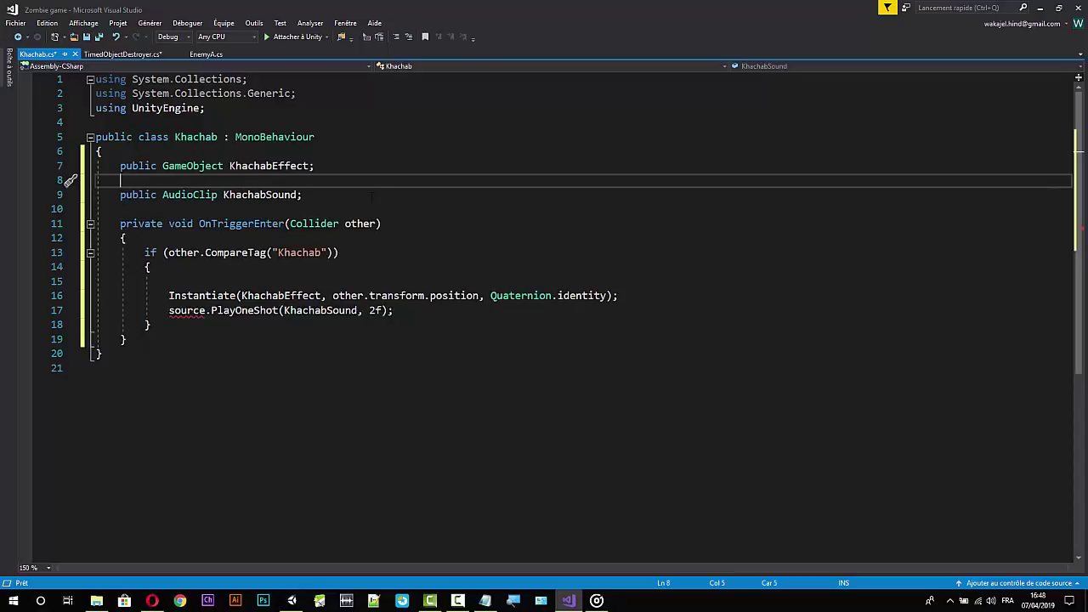
{"action": "type", "text": "private "}
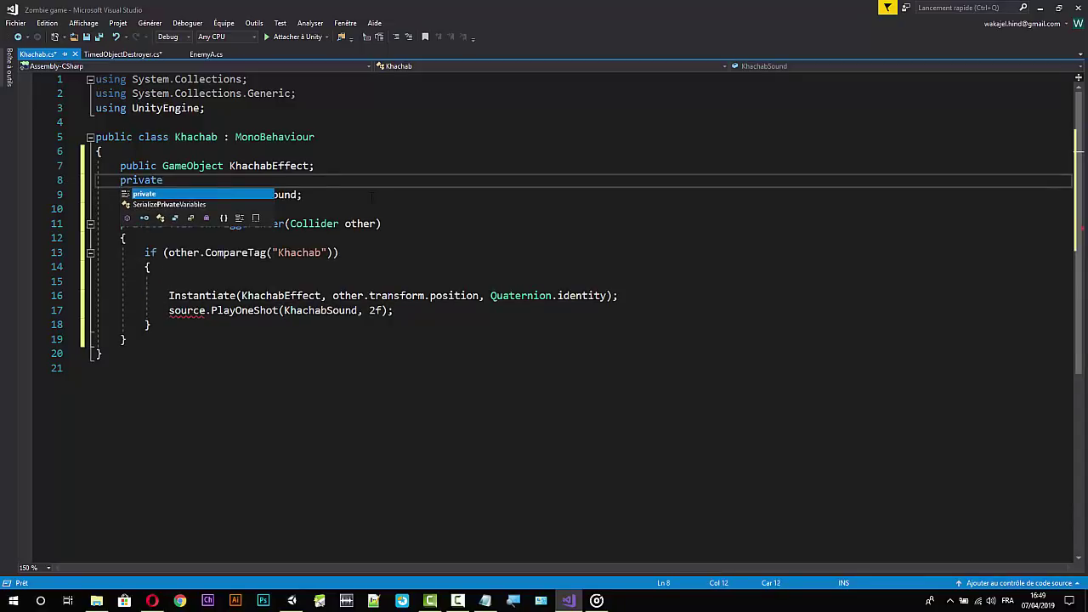
{"action": "type", "text": "Au"}
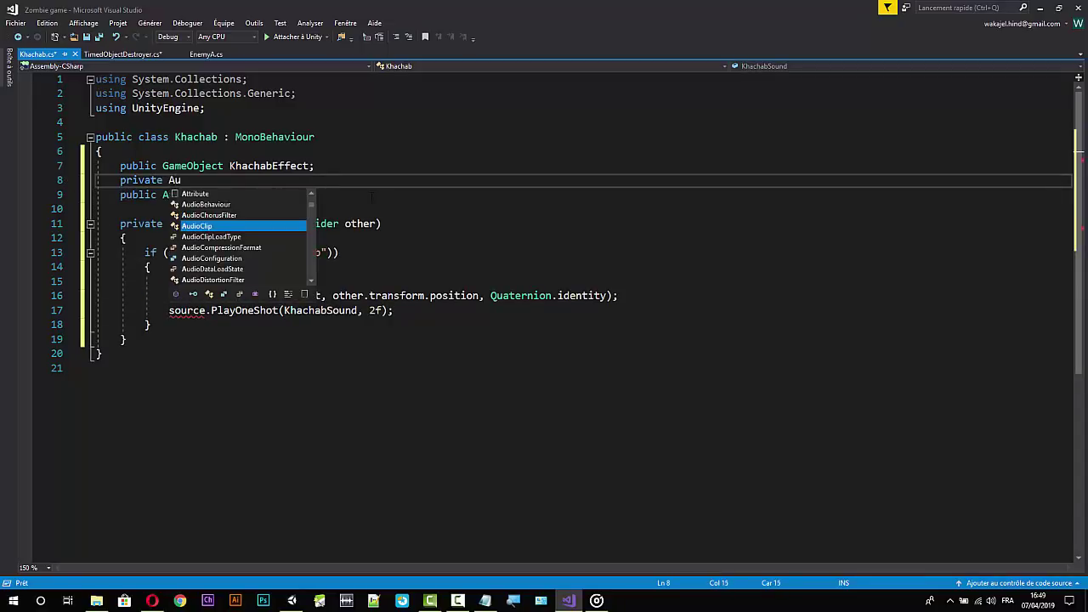
{"action": "type", "text": "dio"}
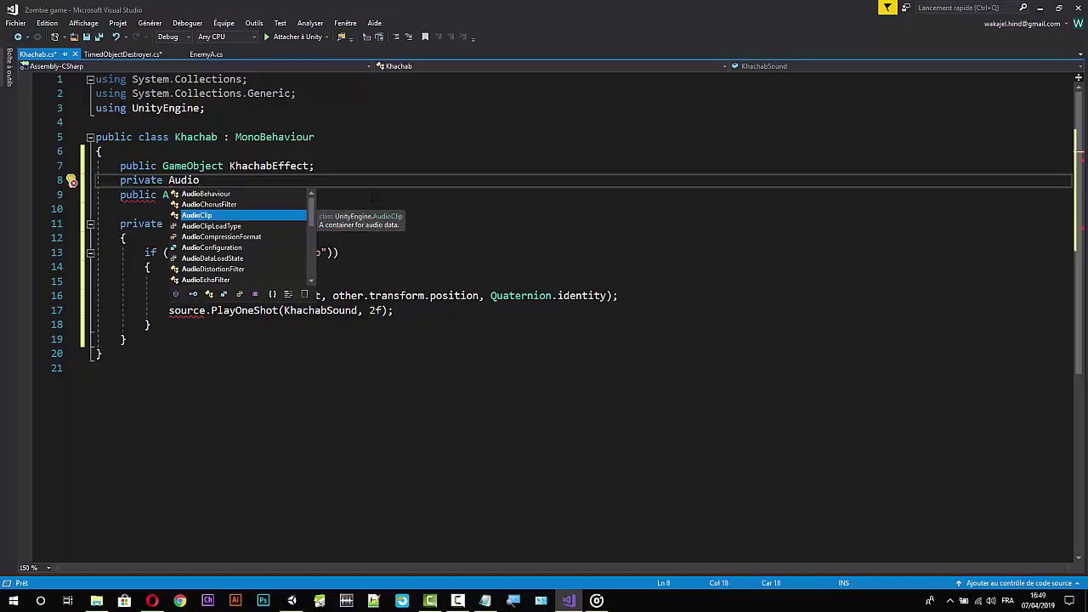
{"action": "type", "text": "S"}
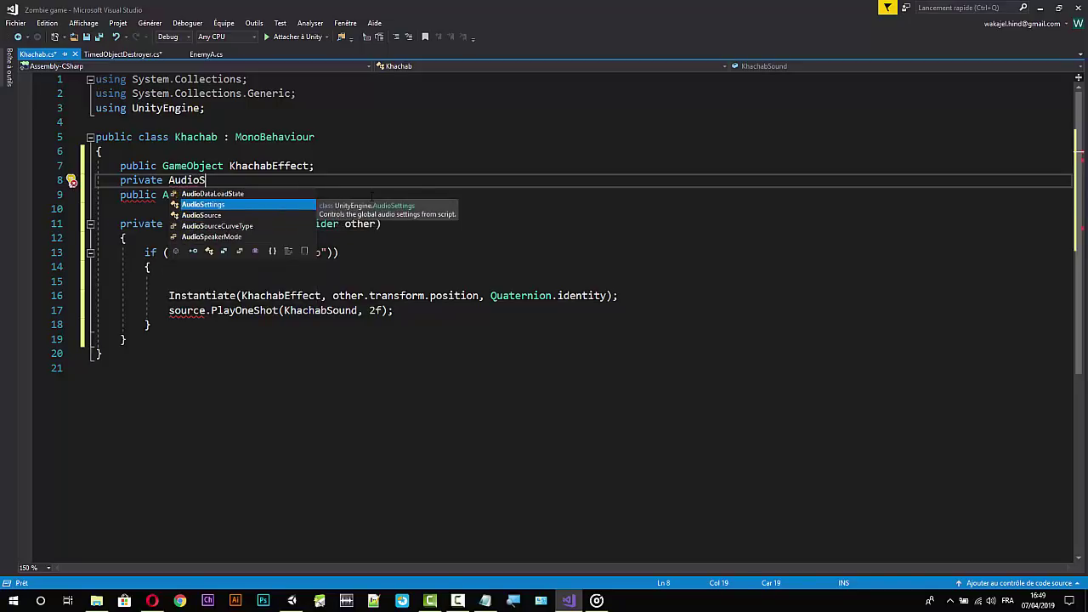
{"action": "key", "text": "Tab"}
{"action": "type", "text": "s"}
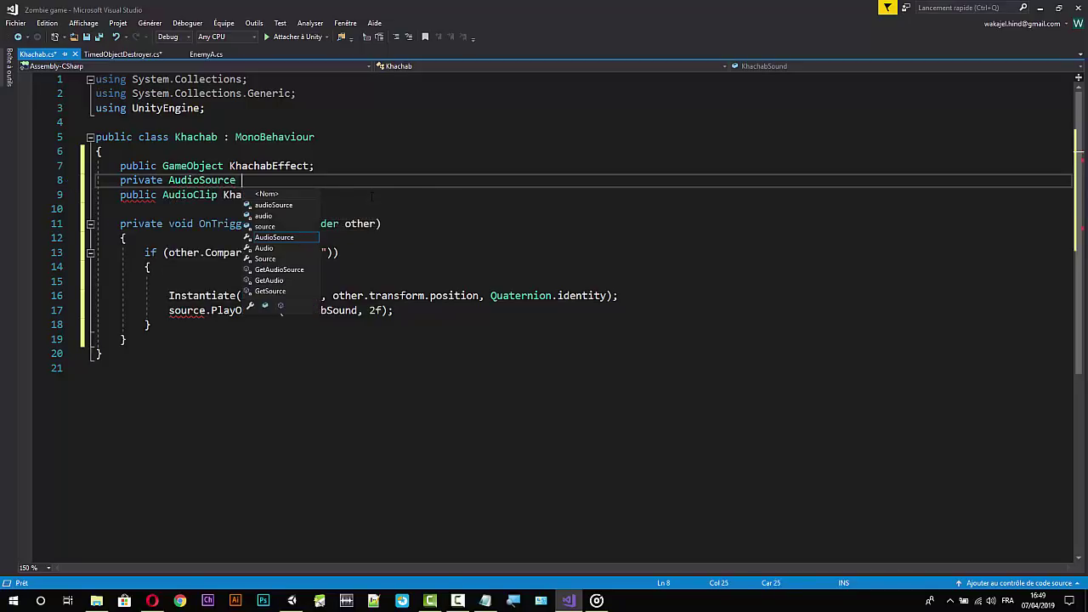
{"action": "type", "text": "ource"}
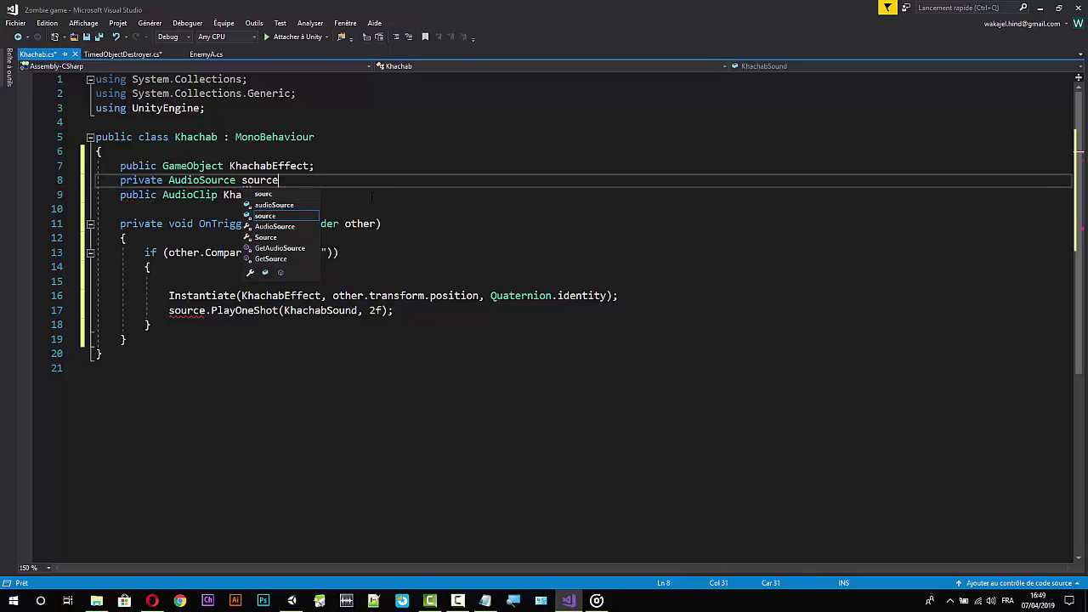
{"action": "type", "text": ";"}
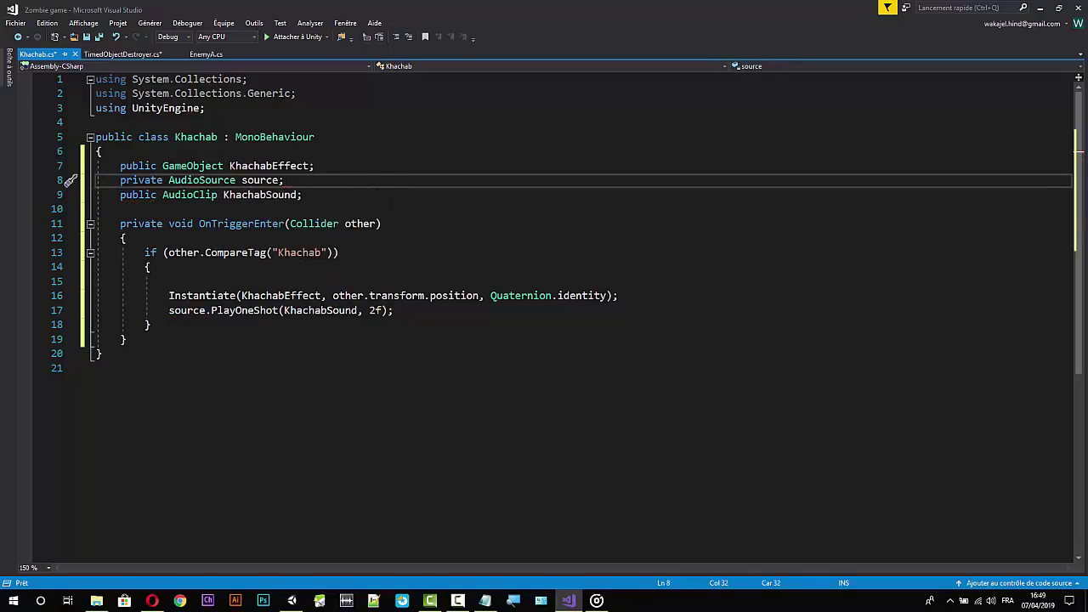
{"action": "left_click", "coordinate": [304, 195]}
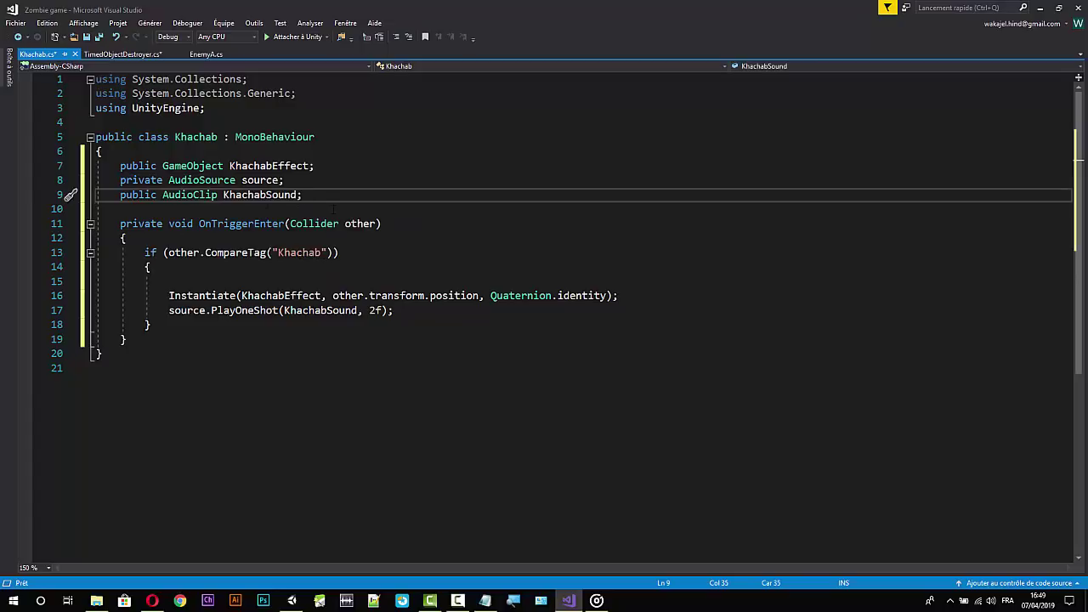
{"action": "key", "text": "Return"}
{"action": "key", "text": "Return"}
Add a Start method that assigns source = GetComponent<AudioSource>();.
{"action": "type", "text": "v"}
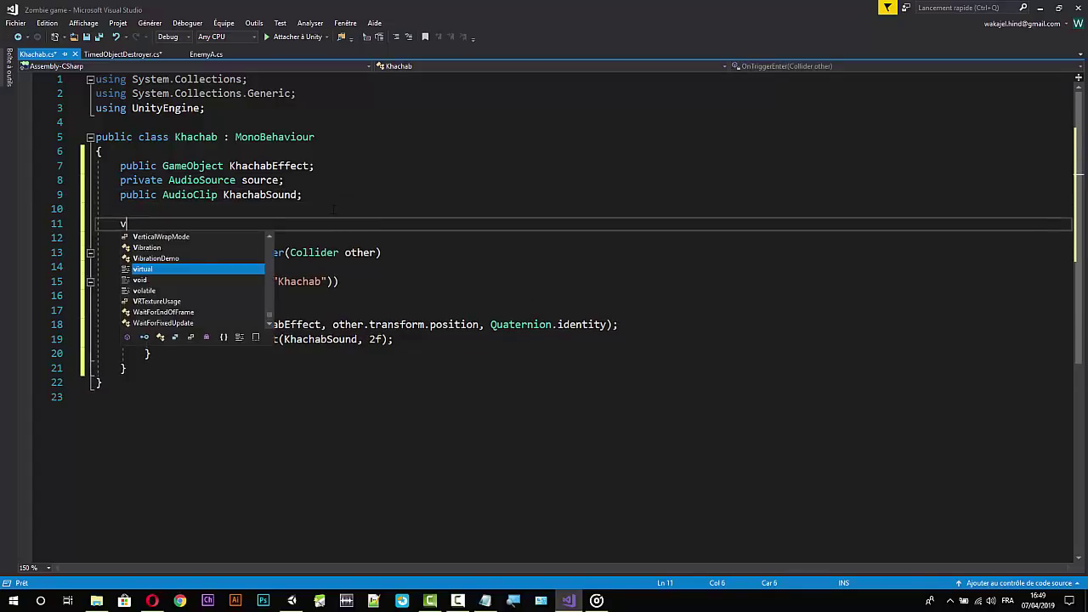
{"action": "type", "text": "oid St"}
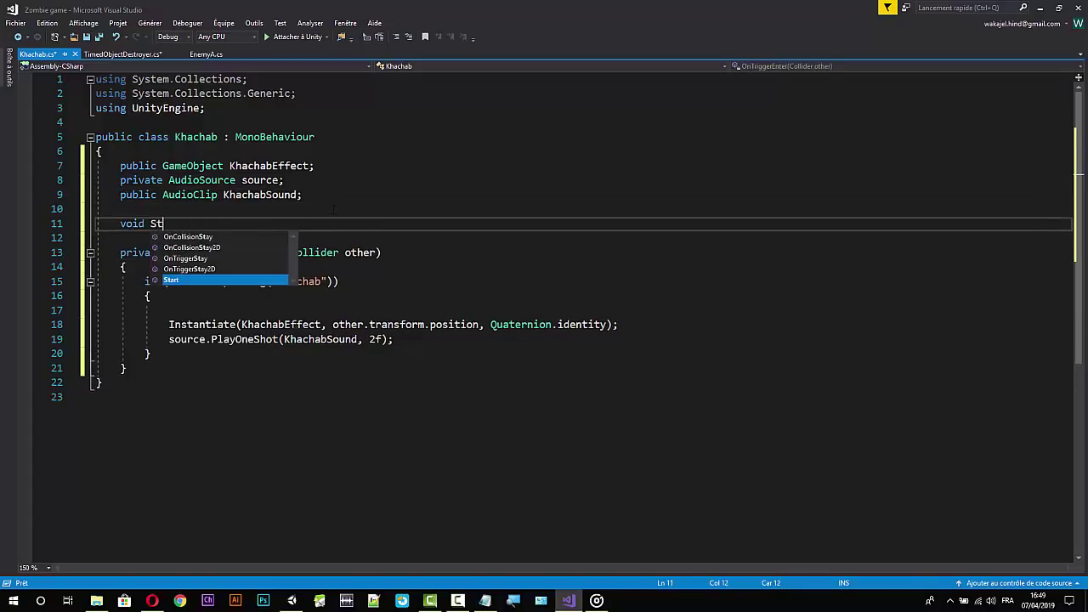
{"action": "type", "text": "a"}
{"action": "key", "text": "Tab"}
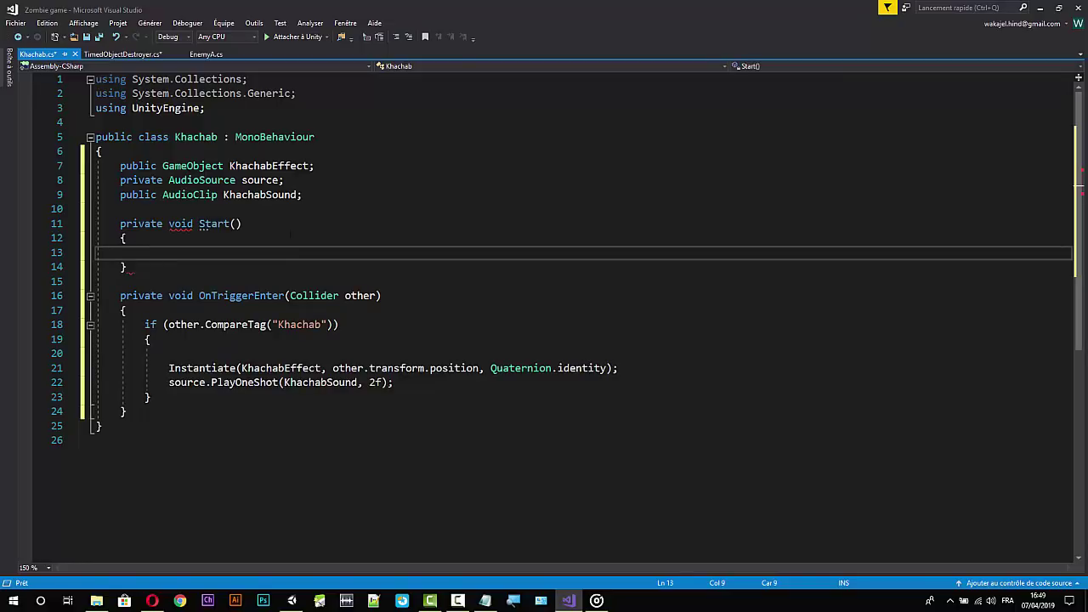
{"action": "type", "text": "sou"}
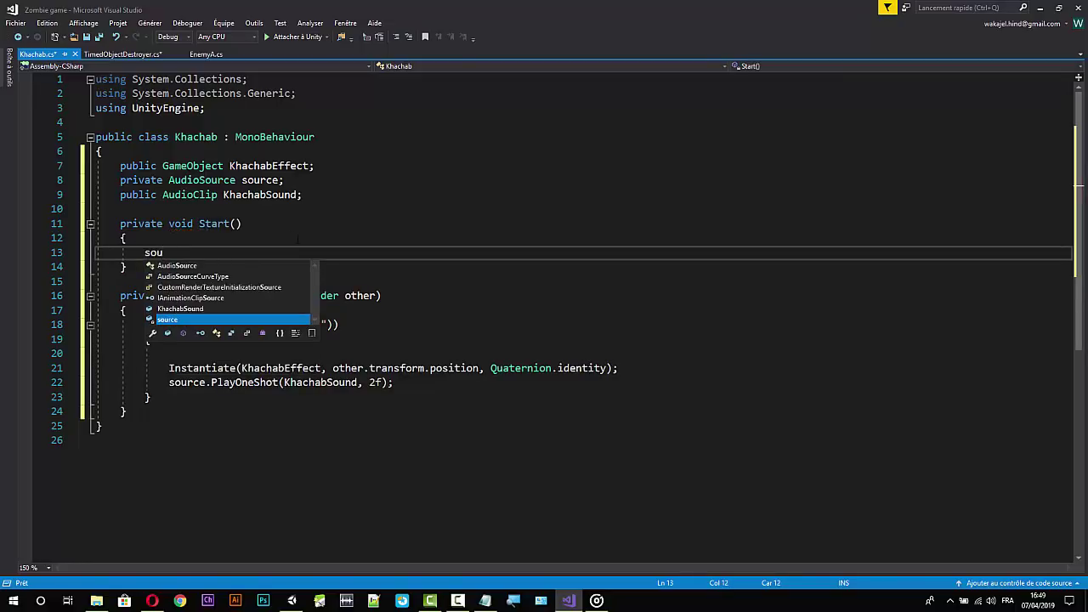
{"action": "type", "text": "rce"}
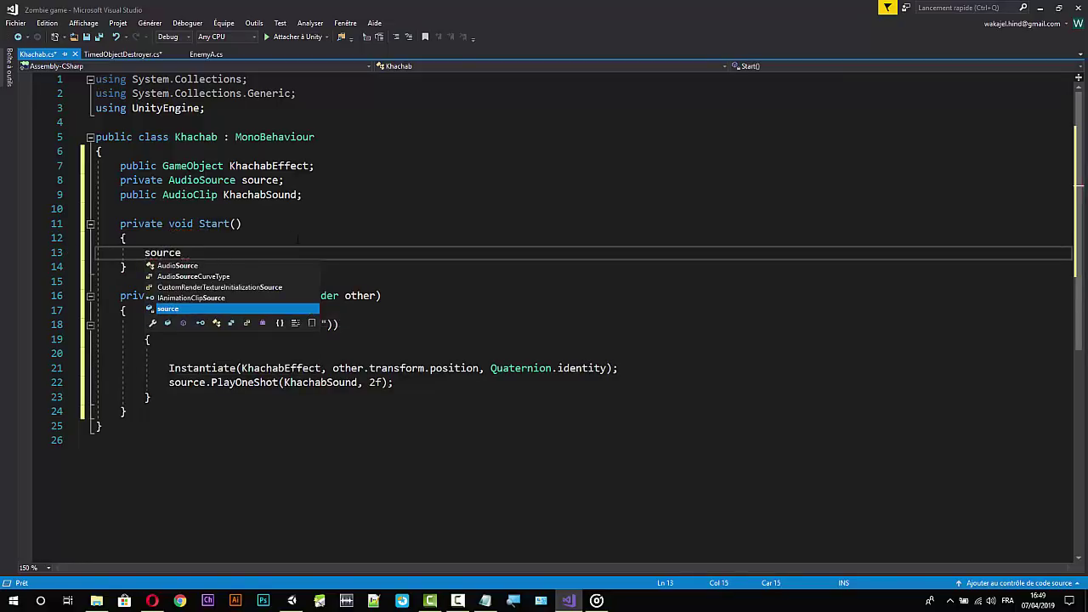
{"action": "type", "text": " = get"}
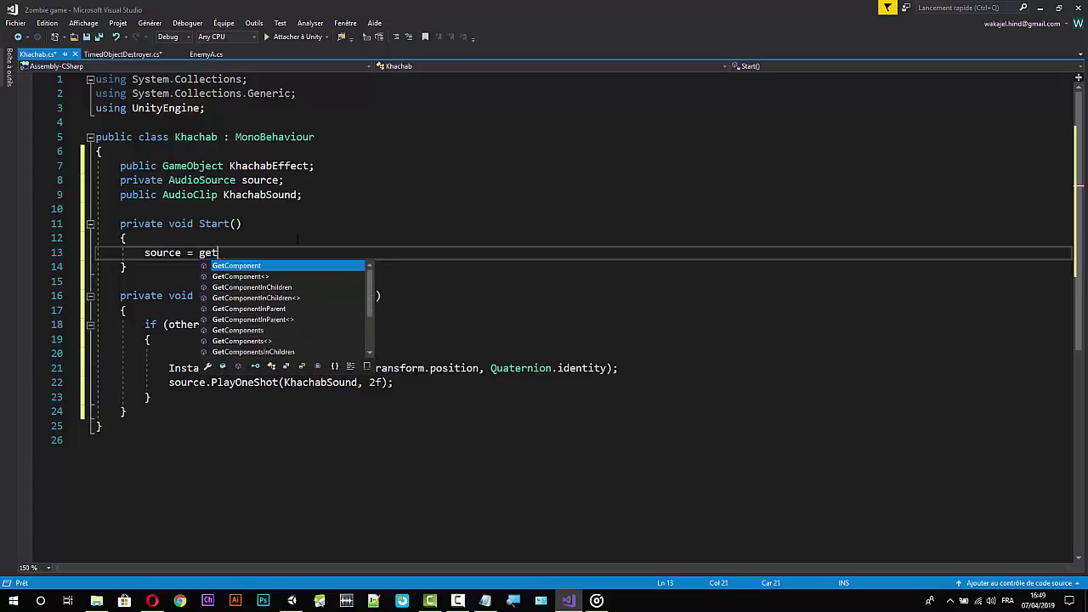
{"action": "key", "text": "Tab"}
{"action": "type", "text": "<"}
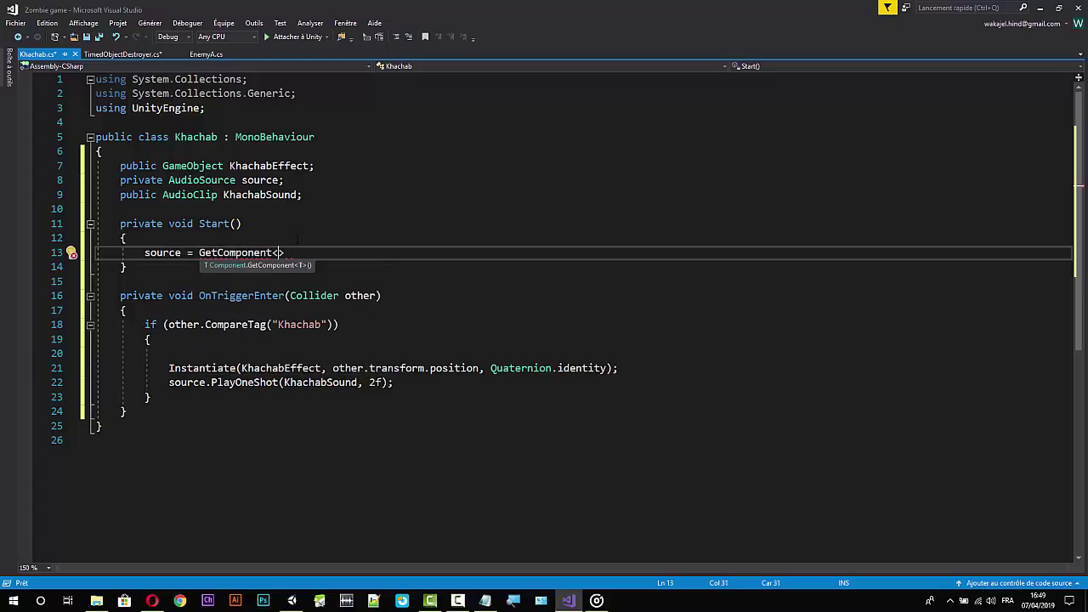
{"action": "type", "text": "Au"}
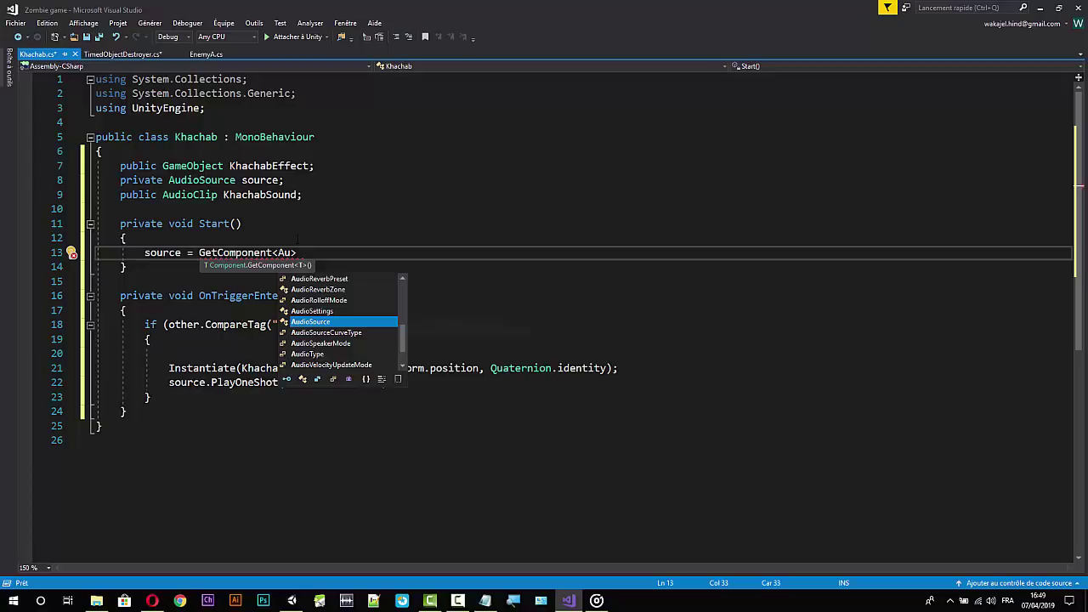
{"action": "key", "text": "Tab"}
{"action": "type", "text": ">"}
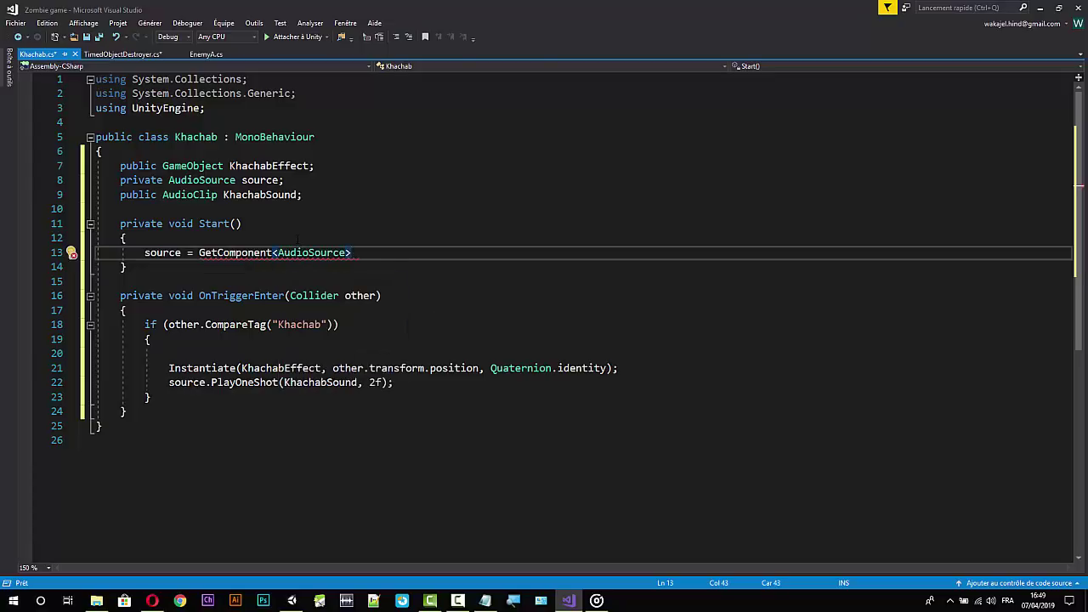
{"action": "type", "text": "()"}
{"action": "type", "text": ";"}
Change the PlayOneShot volume from 2f to 6f and save Khachab.cs.
{"action": "left_click", "coordinate": [376, 382]}
{"action": "key", "text": "BackSpace"}
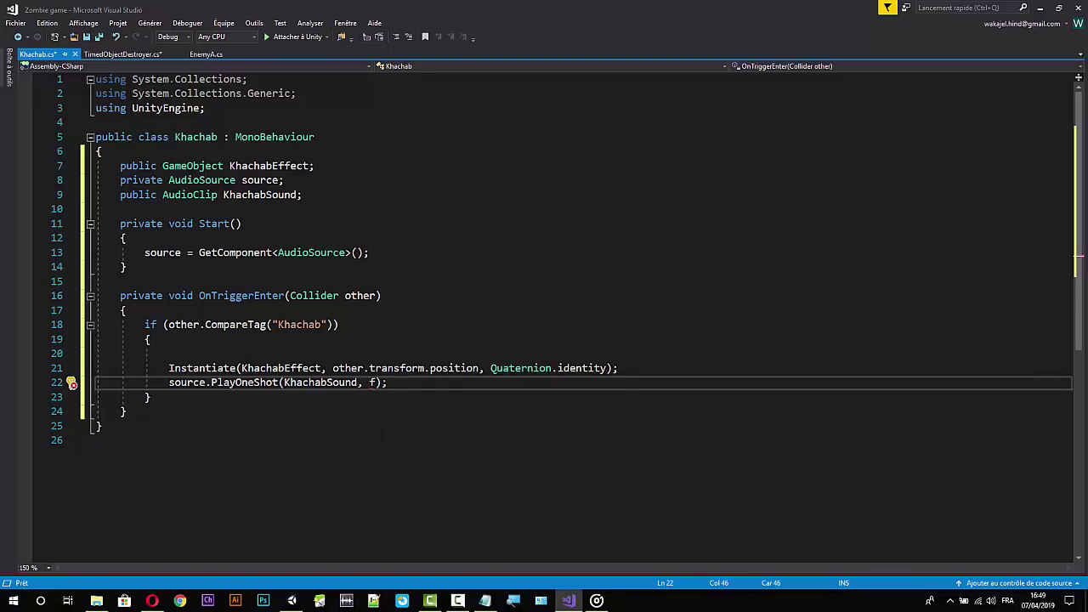
{"action": "type", "text": "6"}
{"action": "key", "text": "ctrl+s"}
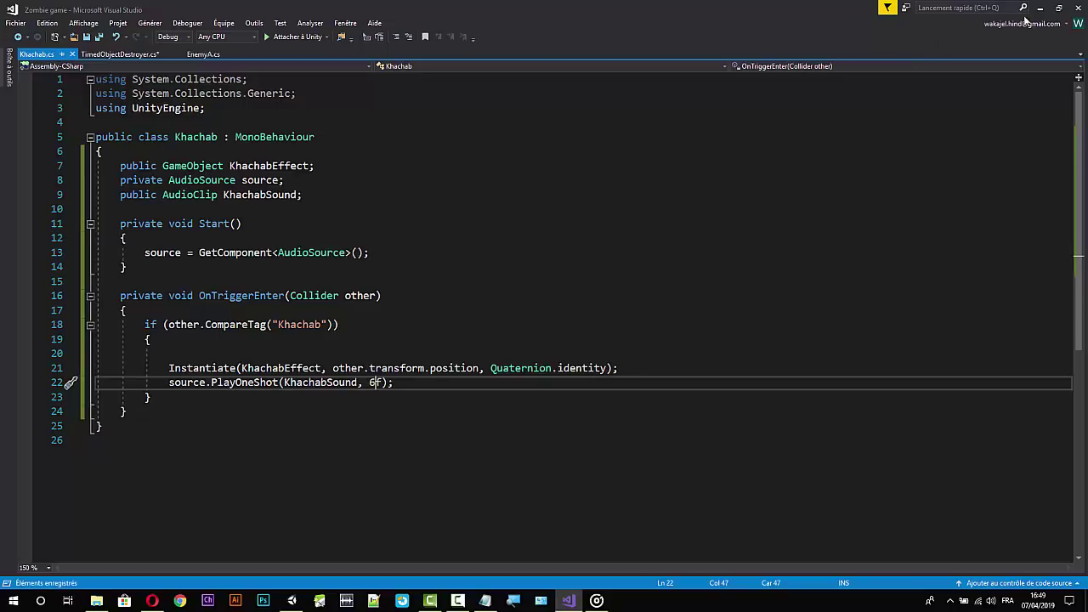
Open the WallFlames prefab in Prefab Mode and collapse its Particle System component.
{"action": "left_click", "coordinate": [1040, 7]}
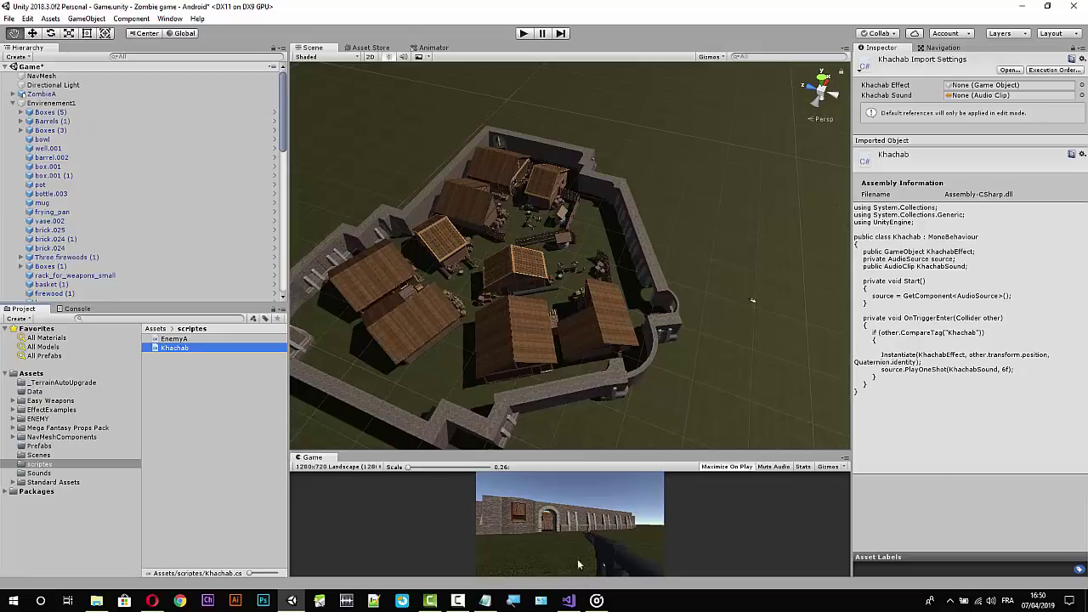
{"action": "left_click", "coordinate": [569, 601]}
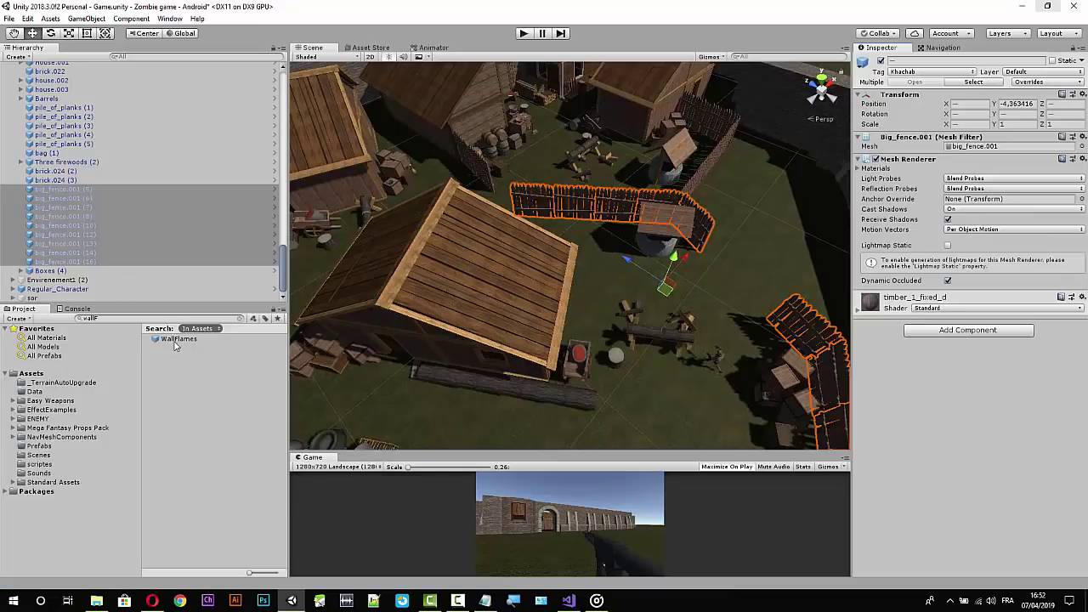
{"action": "left_click", "coordinate": [178, 339]}
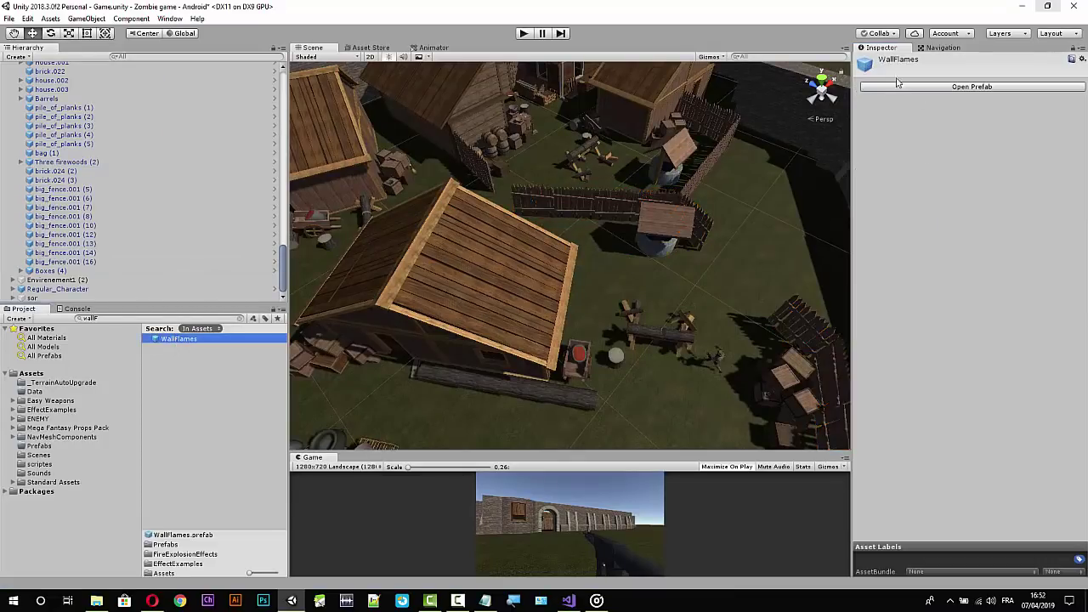
{"action": "left_click", "coordinate": [944, 87]}
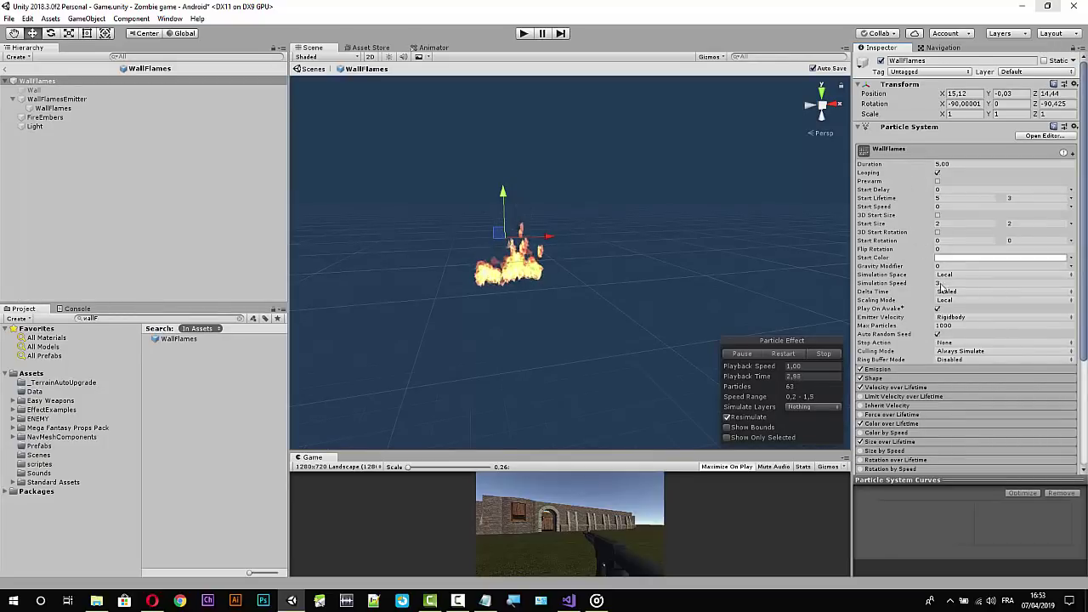
{"action": "left_click", "coordinate": [865, 131]}
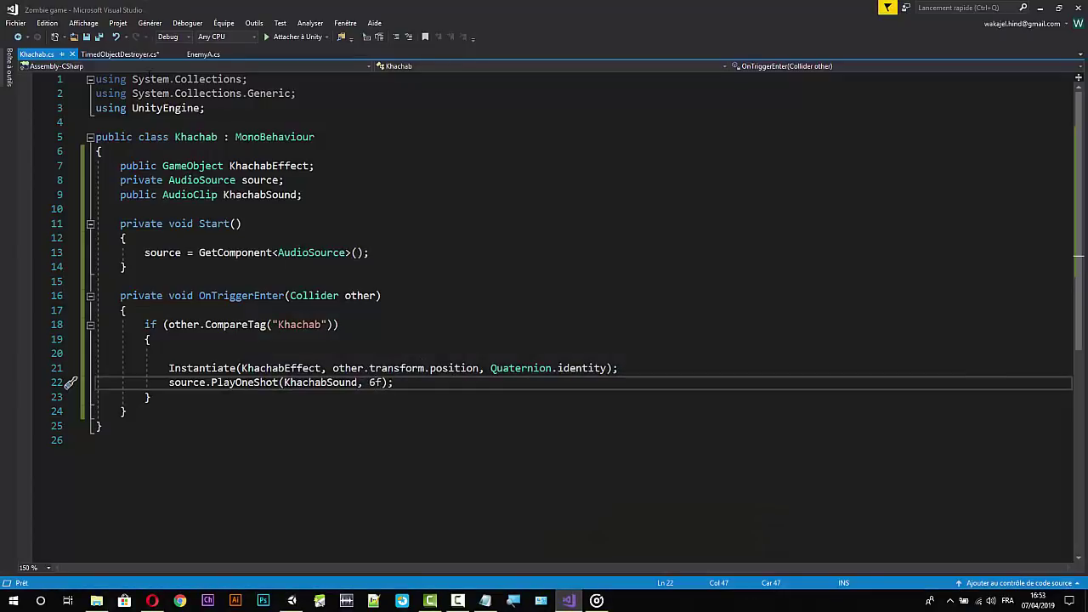
Delete the KhachabSound PlayOneShot line and AudioClip field from TimedObjectDestroyer.cs and save it.
{"action": "left_click", "coordinate": [119, 53]}
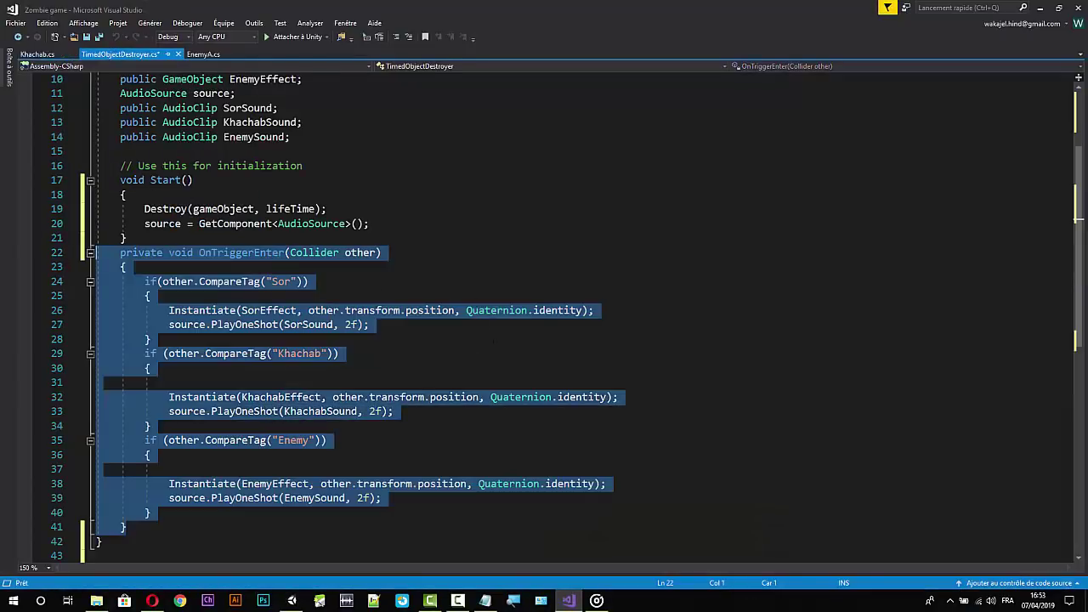
{"action": "left_click", "coordinate": [151, 338]}
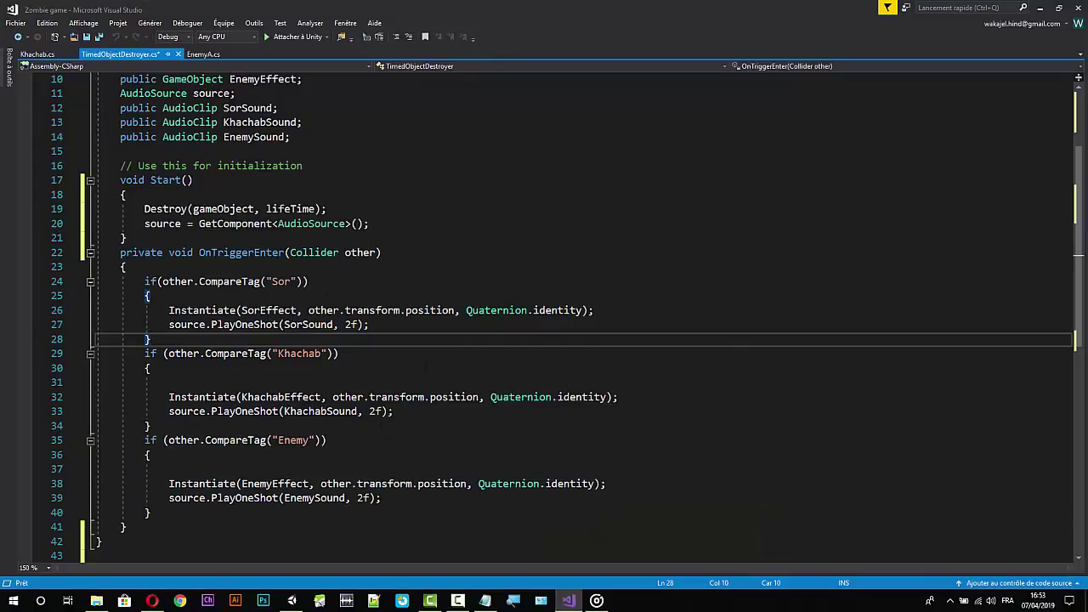
{"action": "left_click_drag", "start_coordinate": [408, 414], "coordinate": [71, 411]}
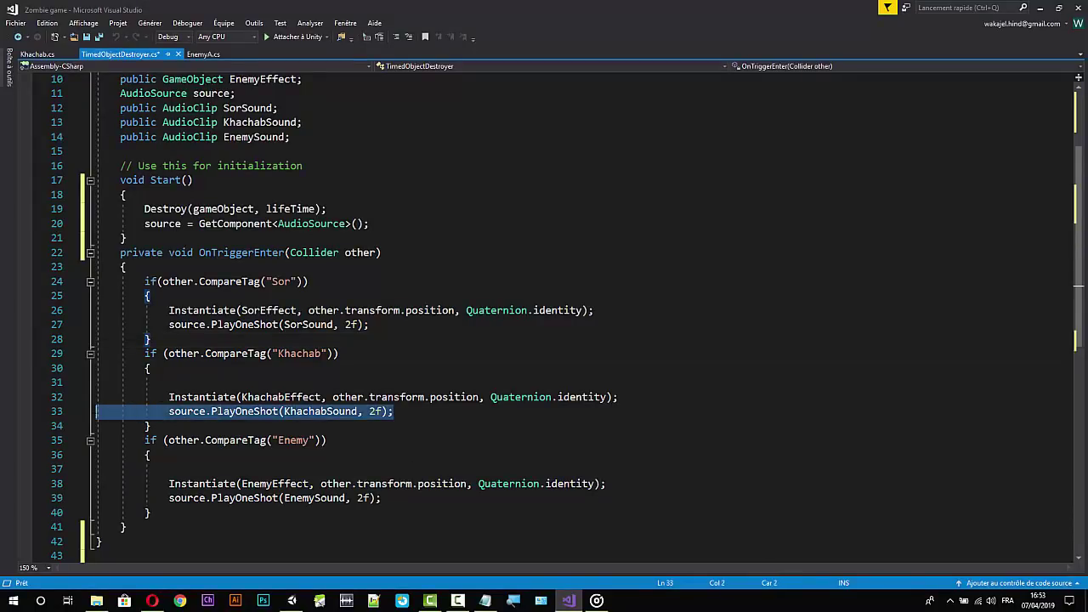
{"action": "key", "text": "BackSpace"}
{"action": "key", "text": "BackSpace"}
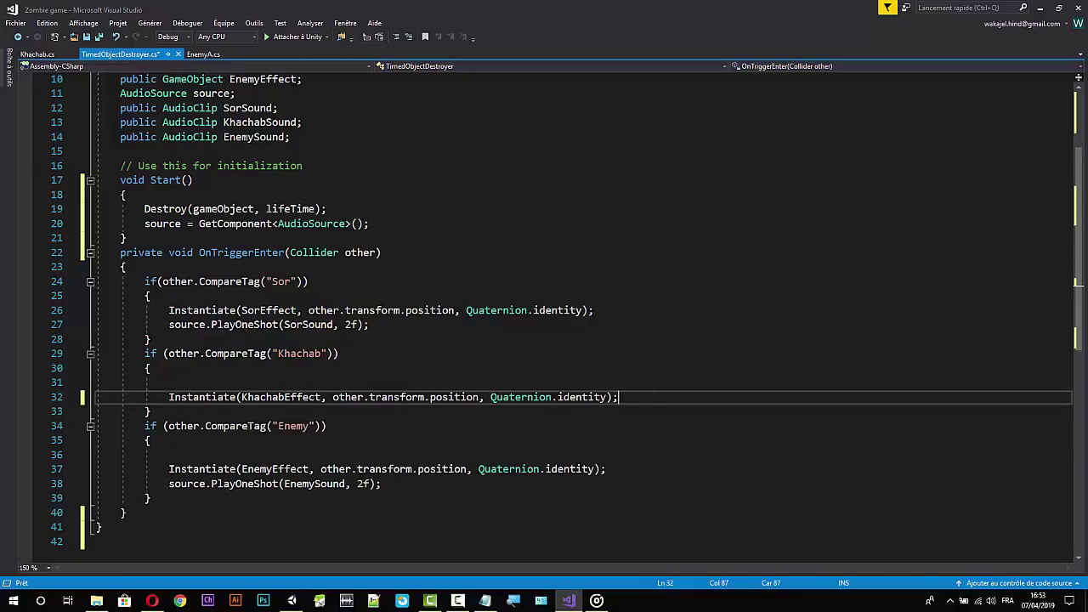
{"action": "scroll", "coordinate": [544, 314], "scroll_direction": "up", "scroll_amount": 2}
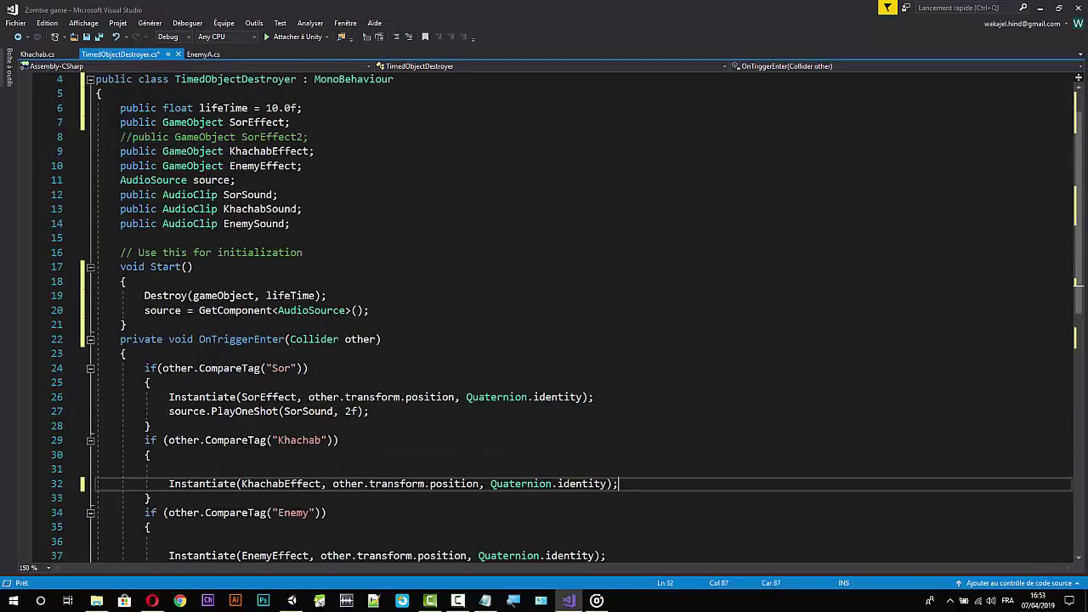
{"action": "left_click_drag", "start_coordinate": [301, 209], "coordinate": [97, 209]}
{"action": "key", "text": "BackSpace"}
{"action": "key", "text": "BackSpace"}
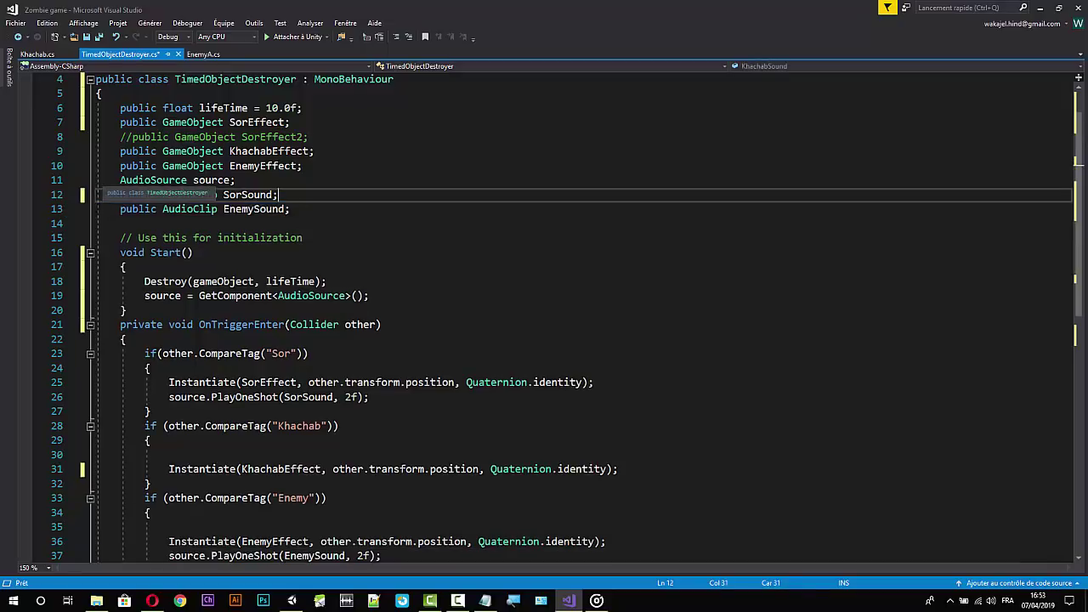
{"action": "left_click", "coordinate": [446, 226]}
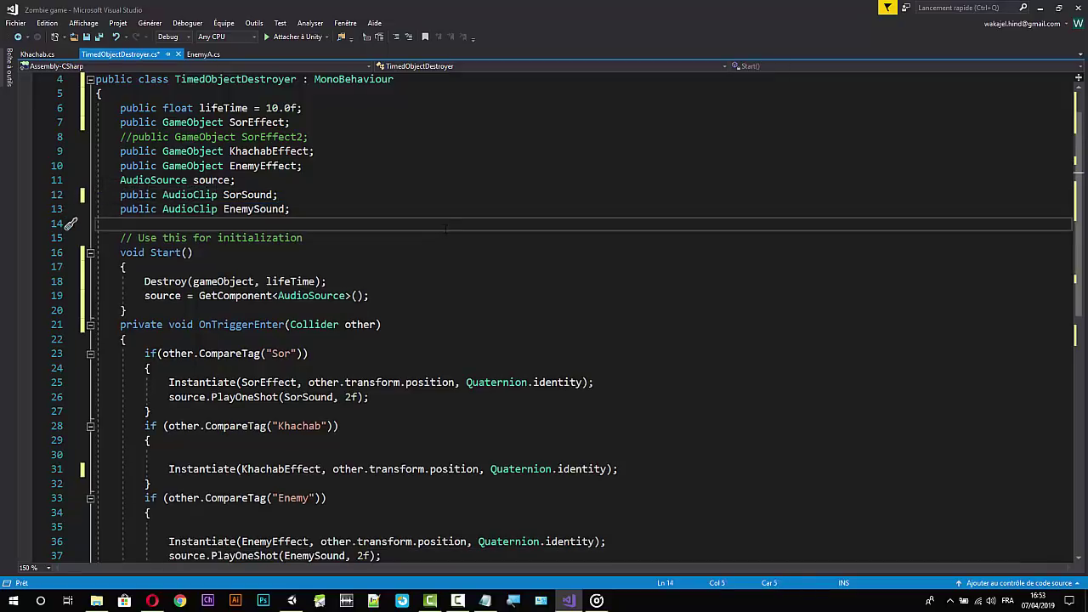
{"action": "key", "text": "ctrl+s"}
{"action": "left_click", "coordinate": [35, 54]}
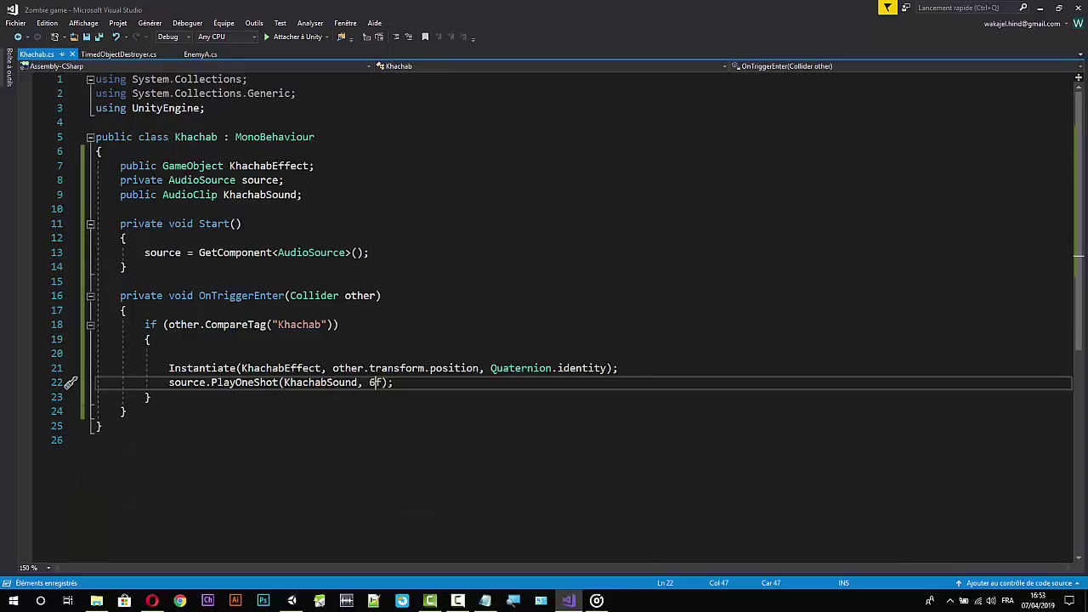
{"action": "left_click", "coordinate": [1040, 8]}
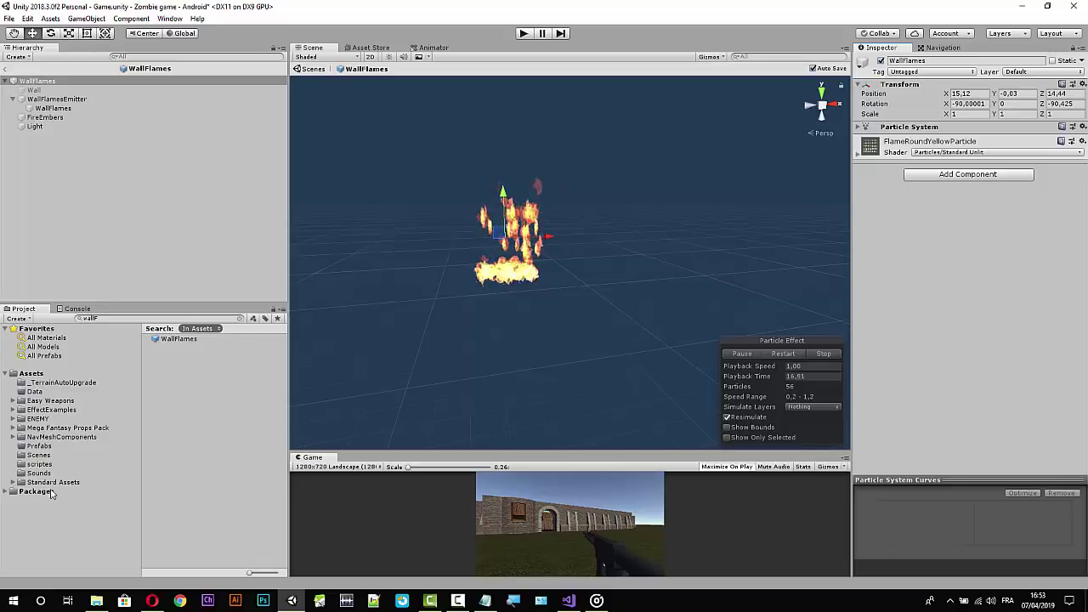
Drag the Khachab script from Assets > scripts onto the WallFlames prefab's Inspector.
{"action": "left_click", "coordinate": [40, 465]}
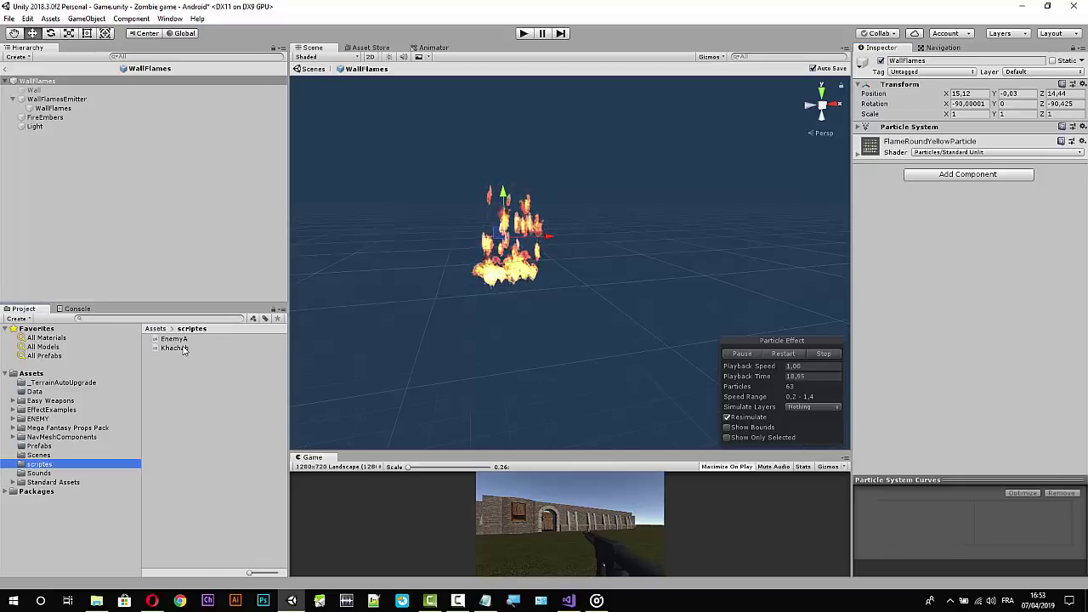
{"action": "left_click_drag", "start_coordinate": [175, 347], "coordinate": [982, 280]}
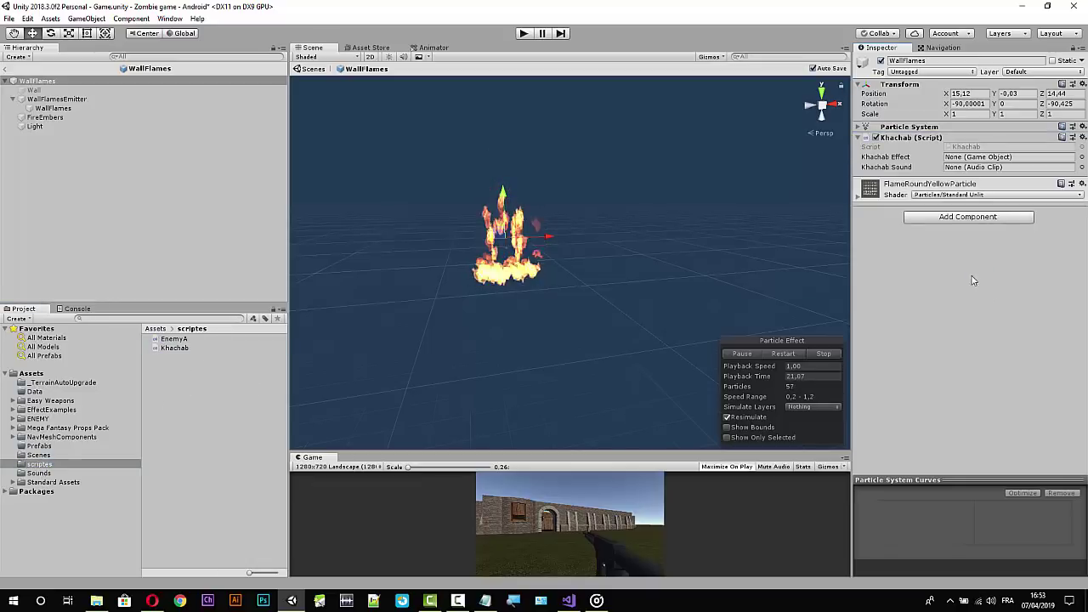
{"action": "left_click", "coordinate": [955, 221]}
{"action": "type", "text": "r"}
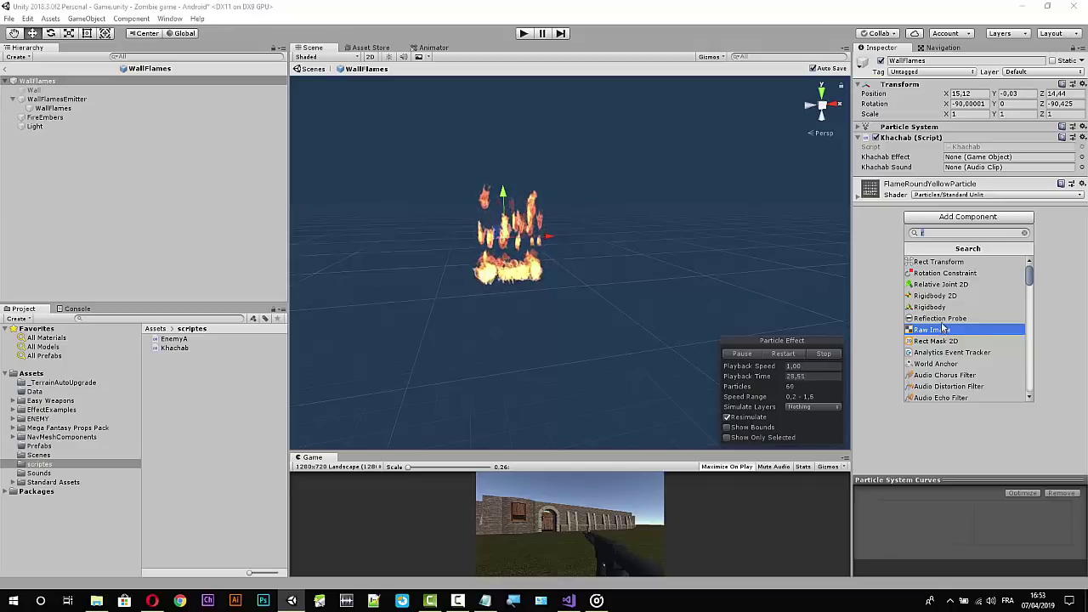
Add a kinematic, gravity-free Rigidbody and a trigger Box Collider to WallFlames.
{"action": "left_click", "coordinate": [944, 308]}
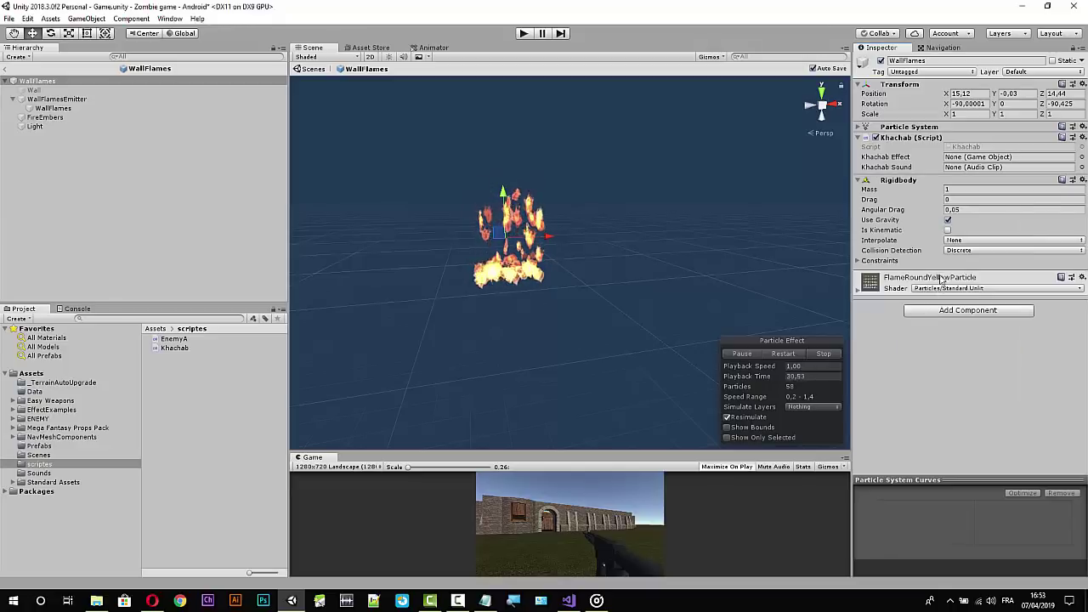
{"action": "left_click", "coordinate": [948, 230]}
{"action": "left_click", "coordinate": [948, 219]}
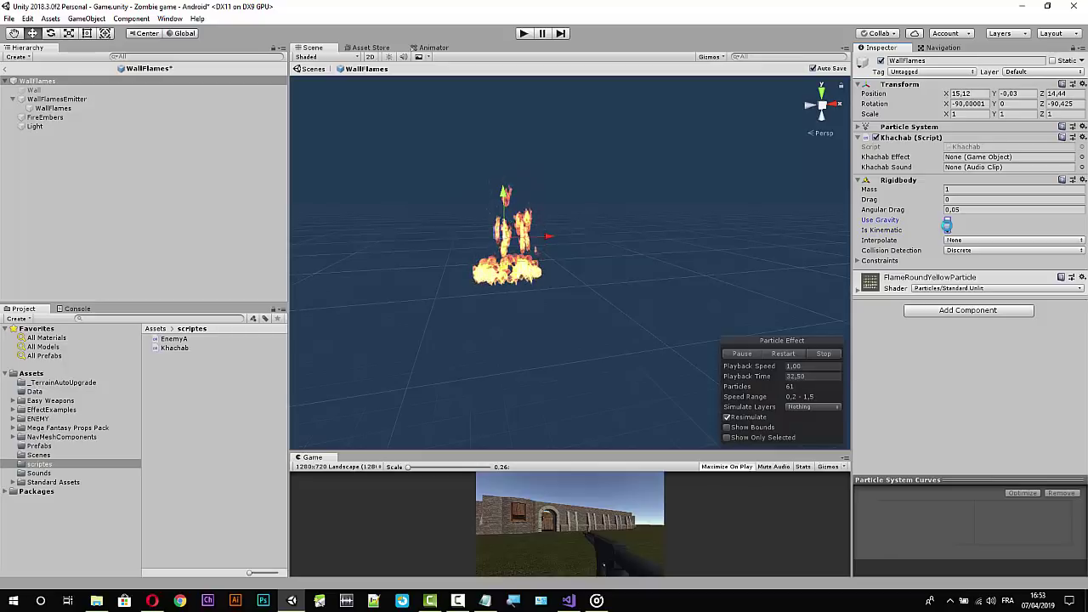
{"action": "left_click", "coordinate": [953, 312]}
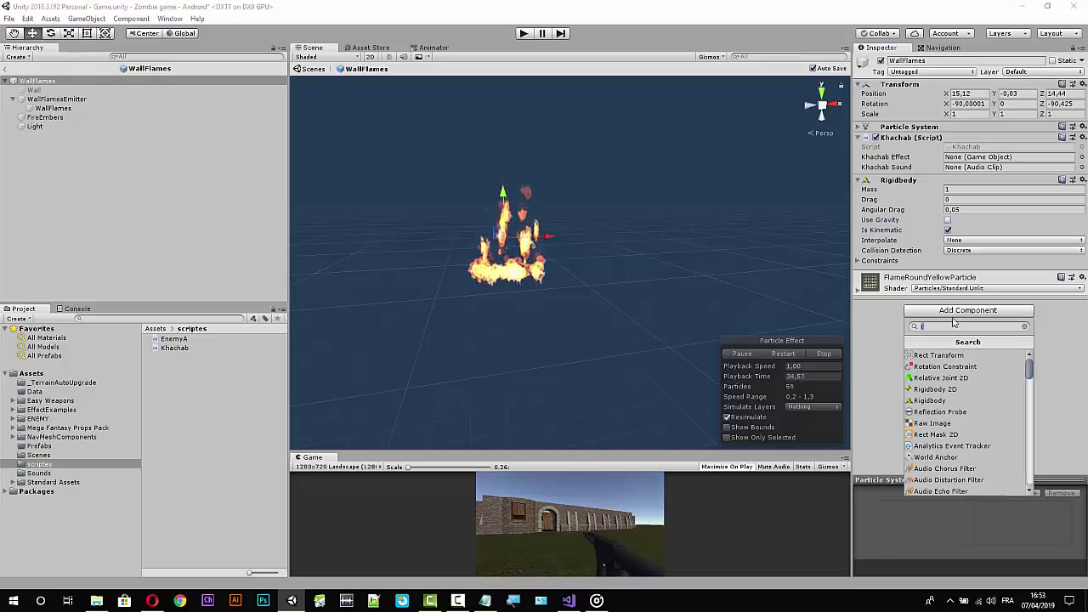
{"action": "type", "text": "r"}
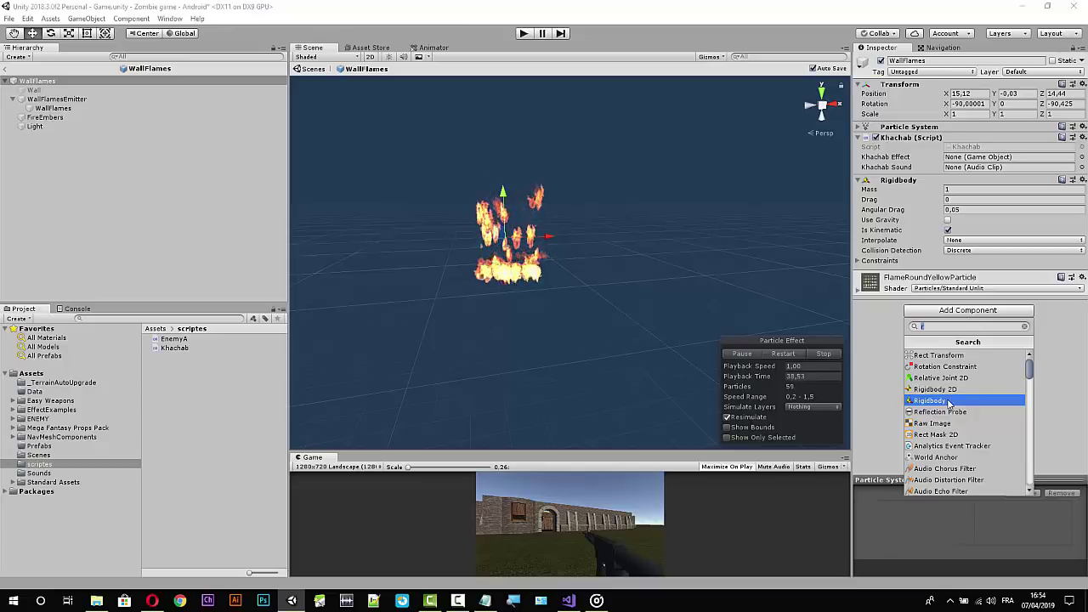
{"action": "key", "text": "BackSpace"}
{"action": "type", "text": "b"}
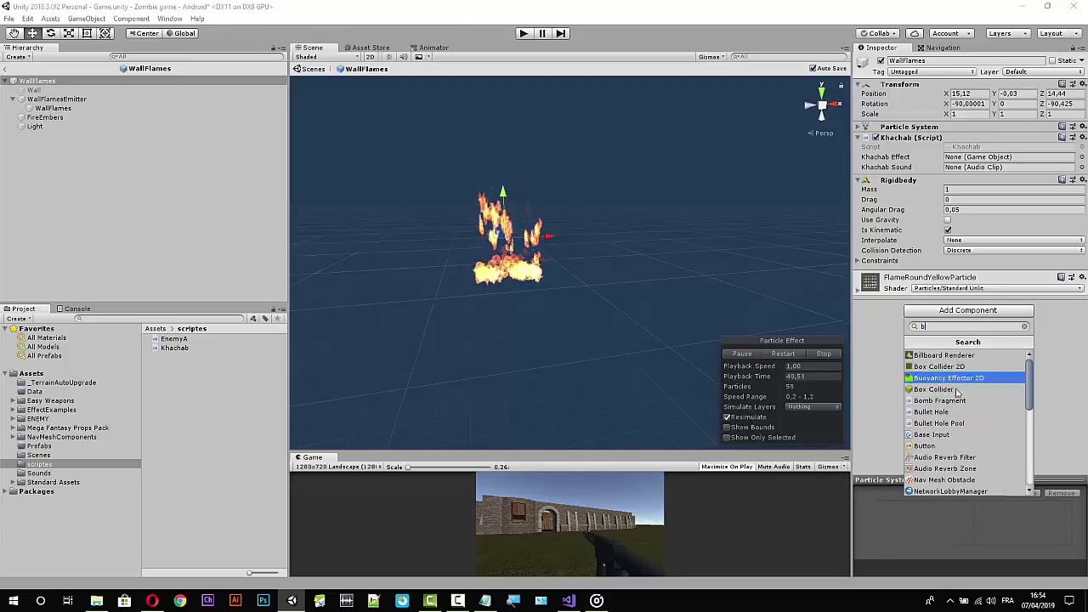
{"action": "left_click", "coordinate": [941, 390]}
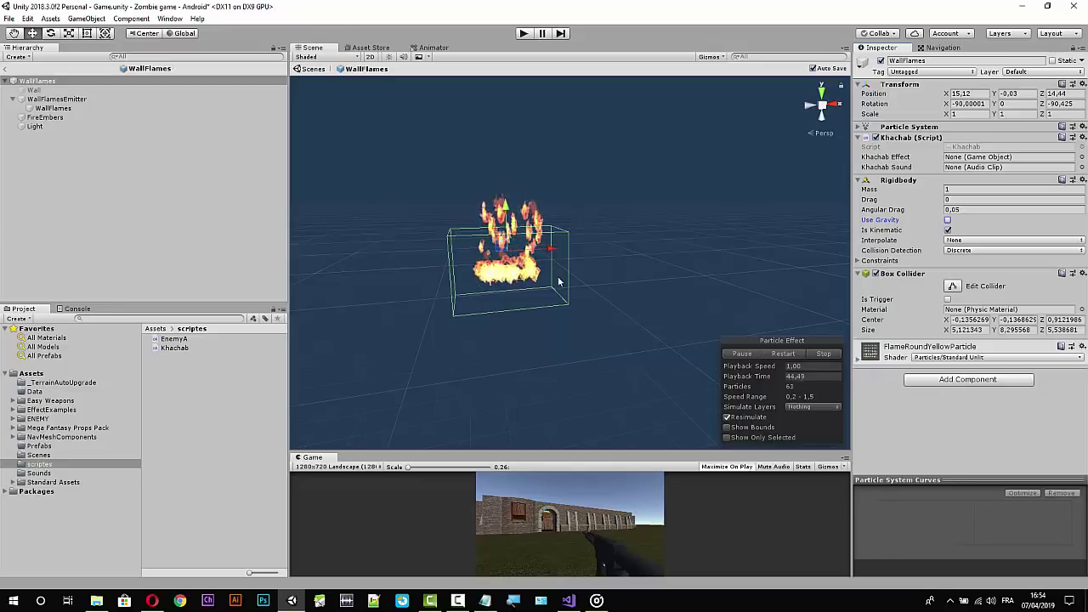
{"action": "left_click", "coordinate": [947, 300]}
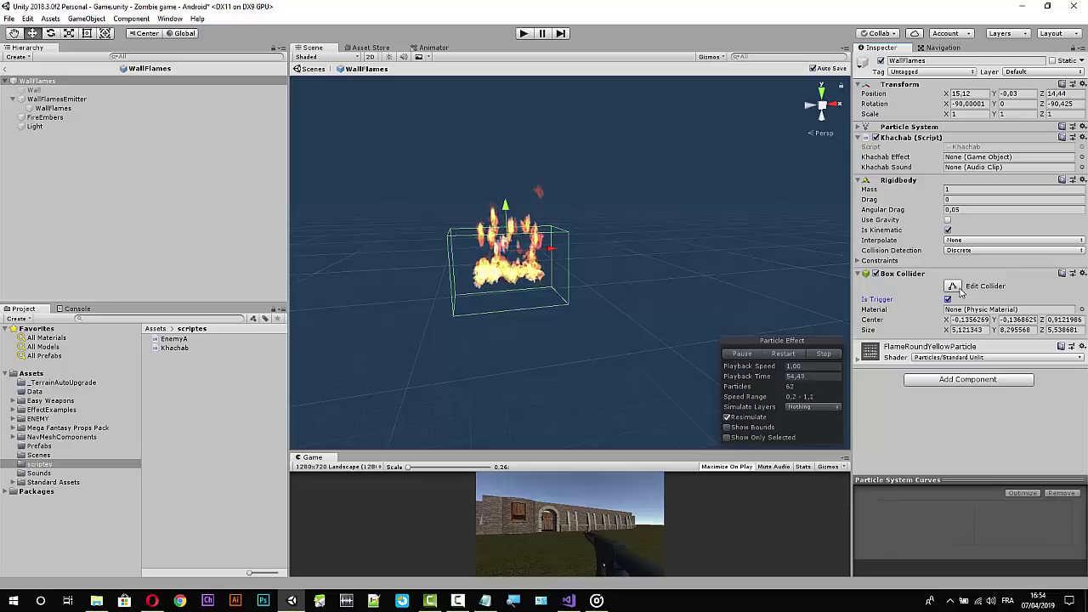
Remove both the Box Collider and the Rigidbody from WallFlames again.
{"action": "left_click", "coordinate": [1082, 273]}
{"action": "left_click", "coordinate": [994, 303]}
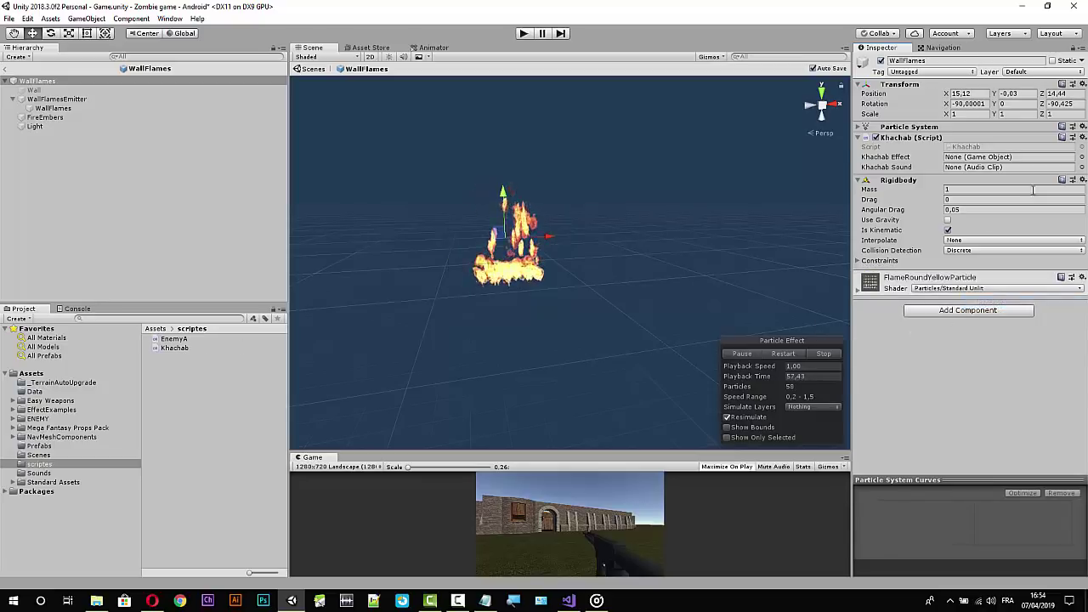
{"action": "left_click", "coordinate": [1082, 180]}
{"action": "left_click", "coordinate": [1009, 209]}
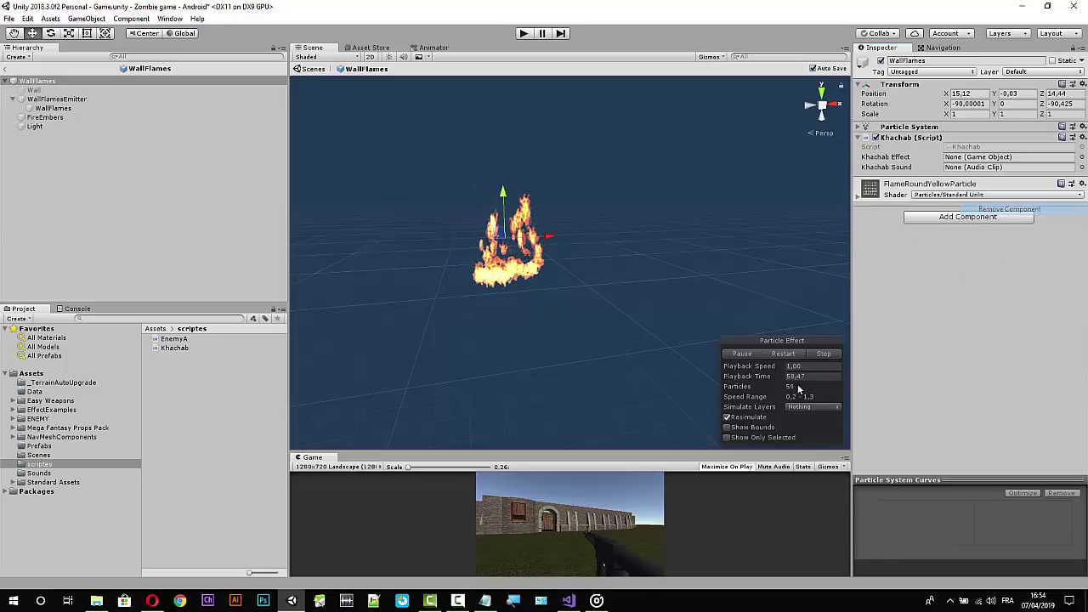
{"action": "left_click", "coordinate": [568, 600]}
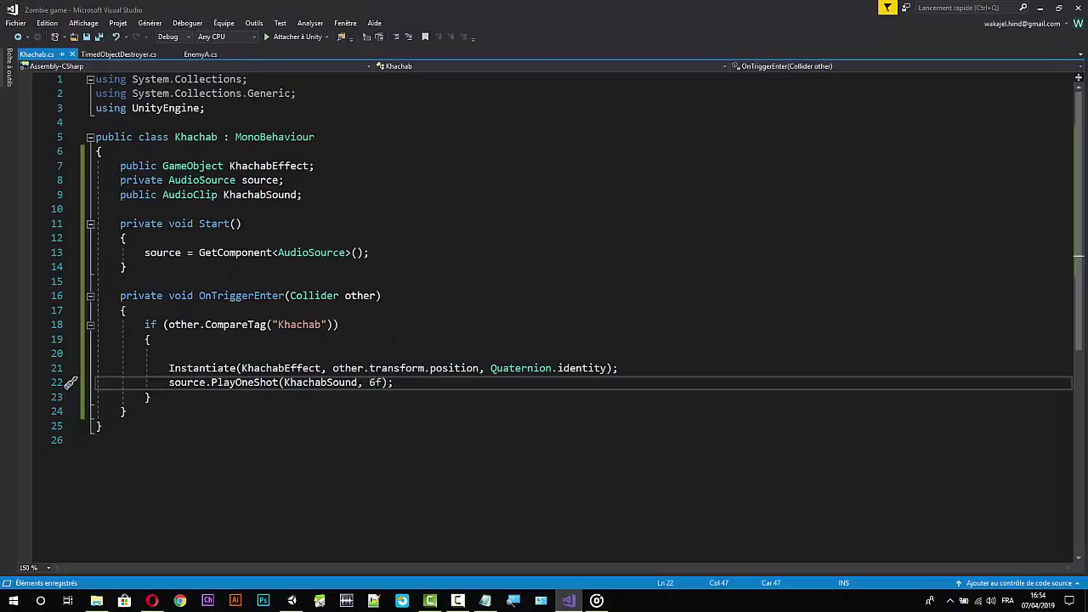
Move the KhachabSound PlayOneShot call into Start, below the GetComponent line.
{"action": "left_click", "coordinate": [121, 55]}
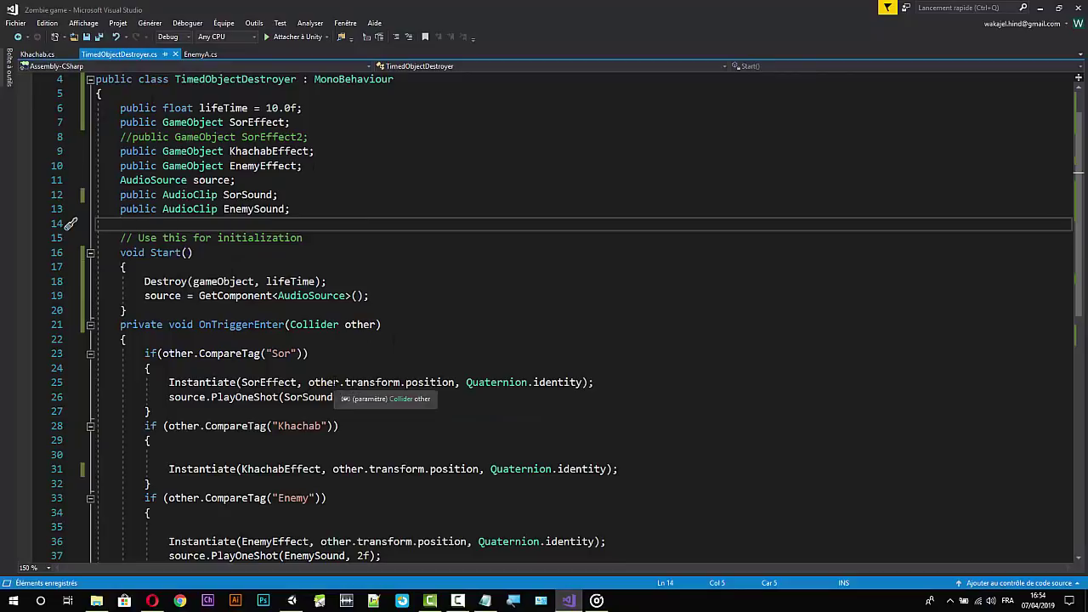
{"action": "scroll", "coordinate": [394, 341], "scroll_direction": "down", "scroll_amount": 2}
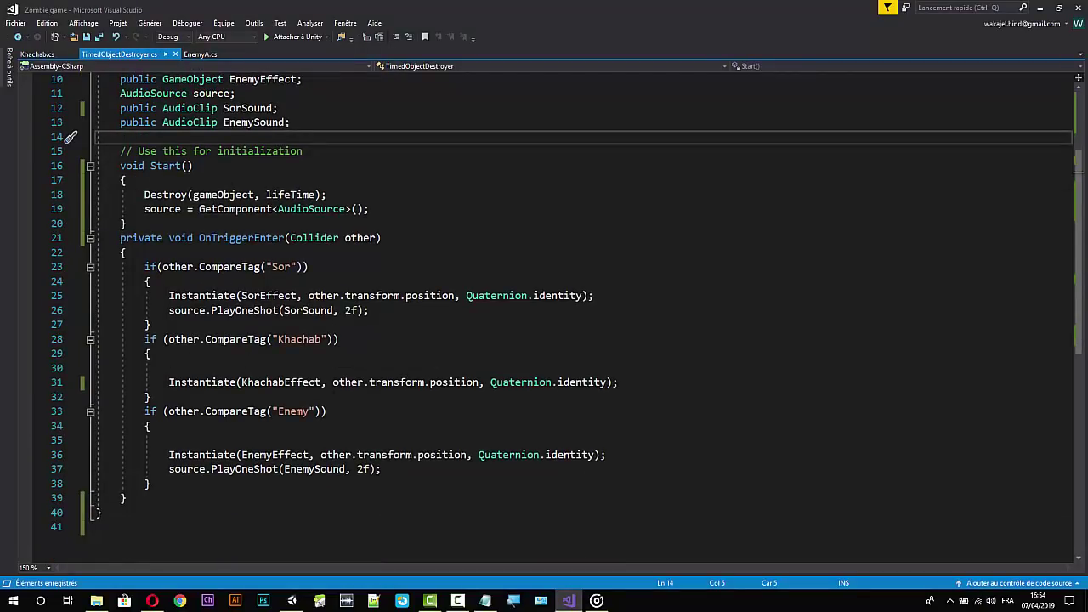
{"action": "left_click", "coordinate": [37, 54]}
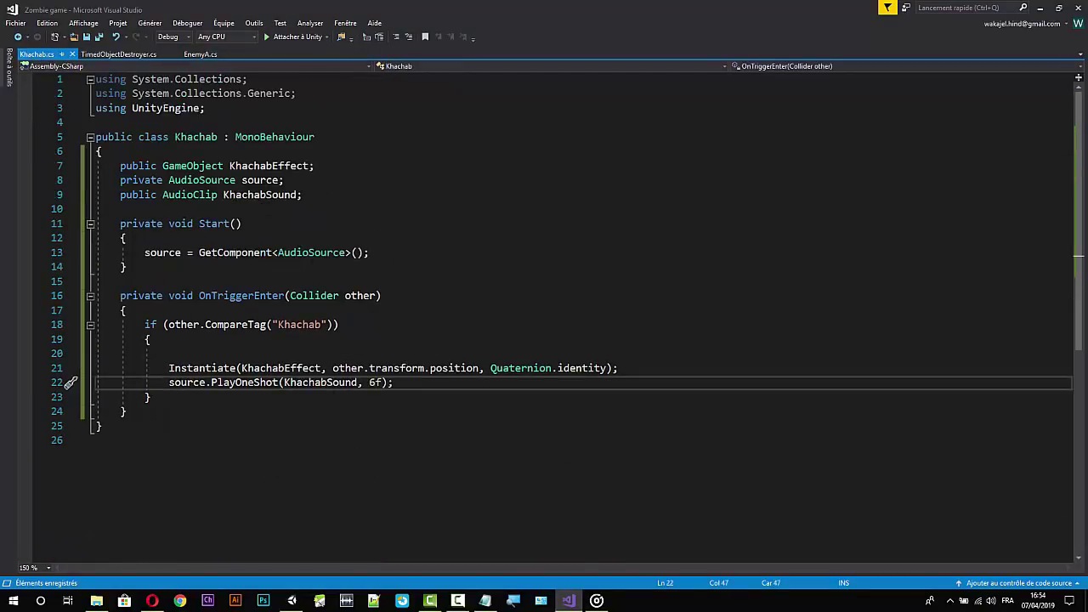
{"action": "key", "text": "ctrl+shift+Left"}
{"action": "key", "text": "ctrl+shift+Left"}
{"action": "key", "text": "ctrl+shift+Left"}
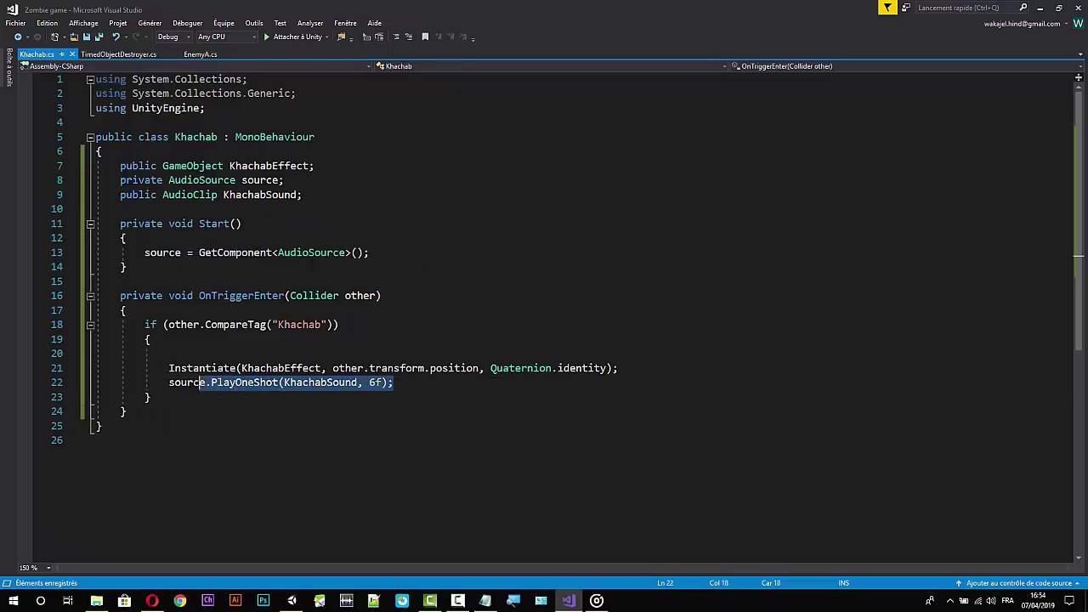
{"action": "key", "text": "ctrl+shift+Left"}
{"action": "key", "text": "ctrl+shift+Left"}
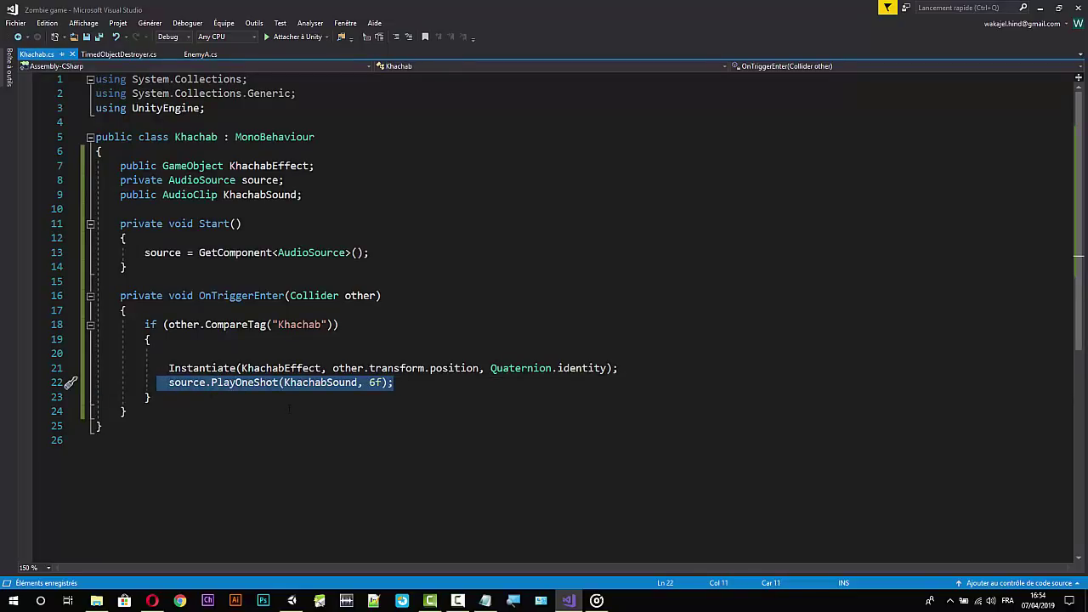
{"action": "key", "text": "ctrl+x"}
{"action": "left_click", "coordinate": [380, 252]}
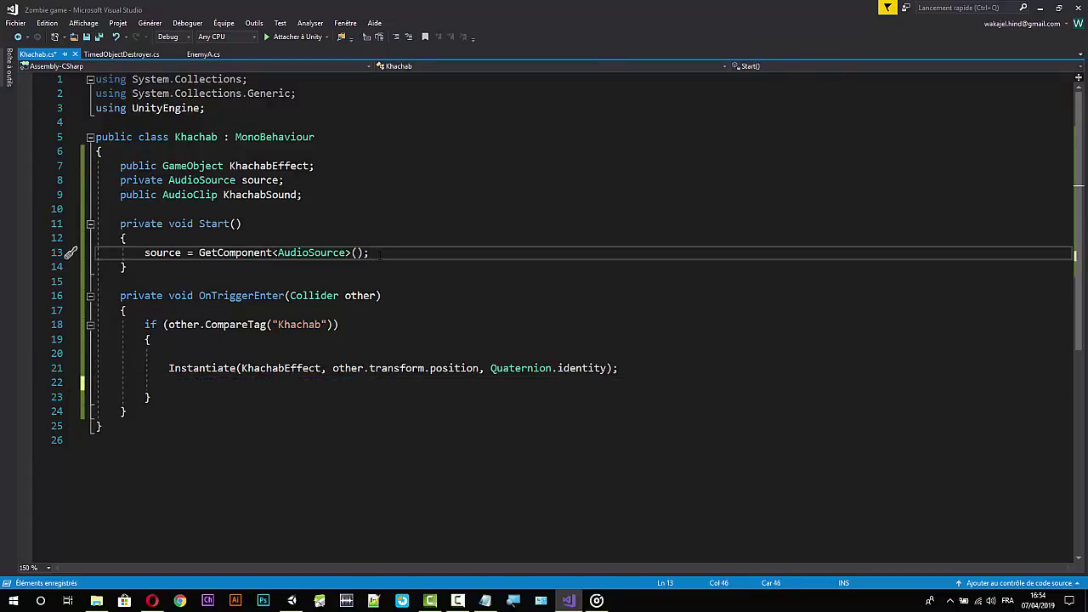
{"action": "key", "text": "Return"}
{"action": "key", "text": "ctrl+v"}
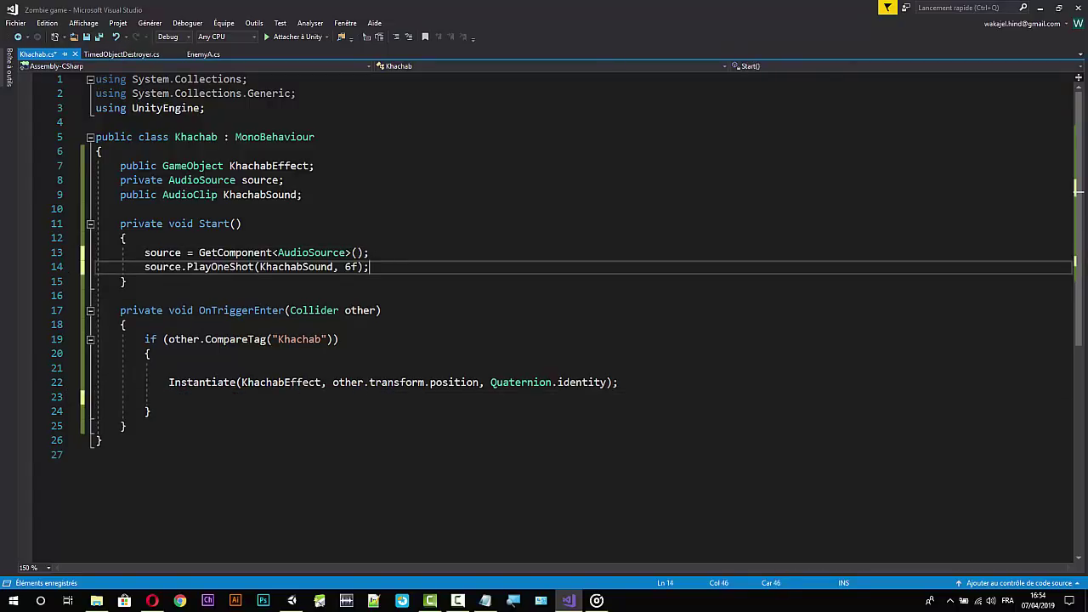
Delete the entire OnTriggerEnter method from Khachab.cs.
{"action": "left_click_drag", "start_coordinate": [128, 426], "coordinate": [95, 310]}
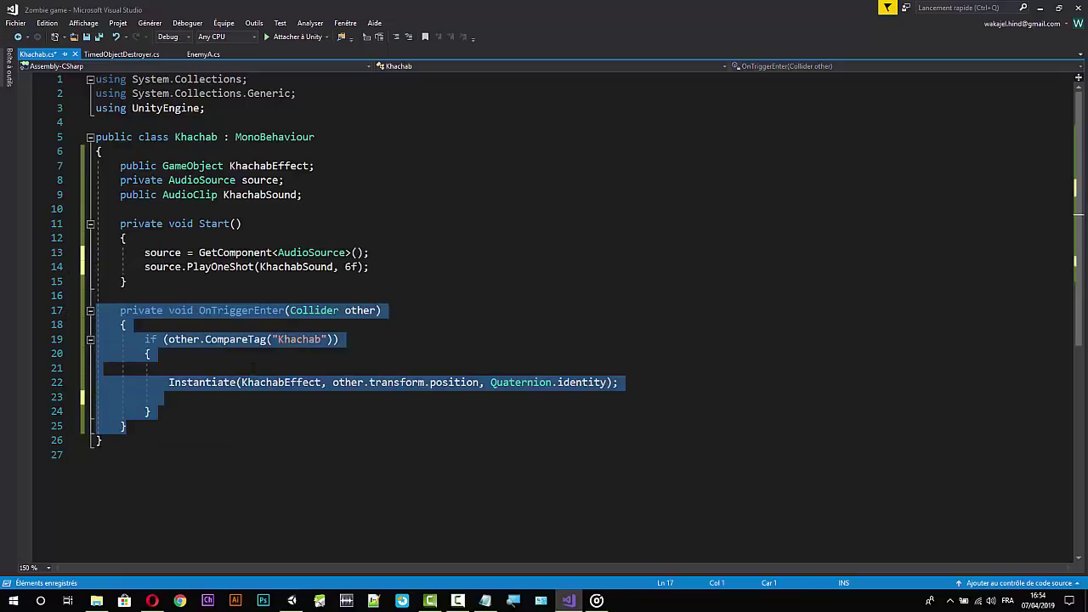
{"action": "key", "text": "BackSpace"}
{"action": "key", "text": "BackSpace"}
{"action": "key", "text": "BackSpace"}
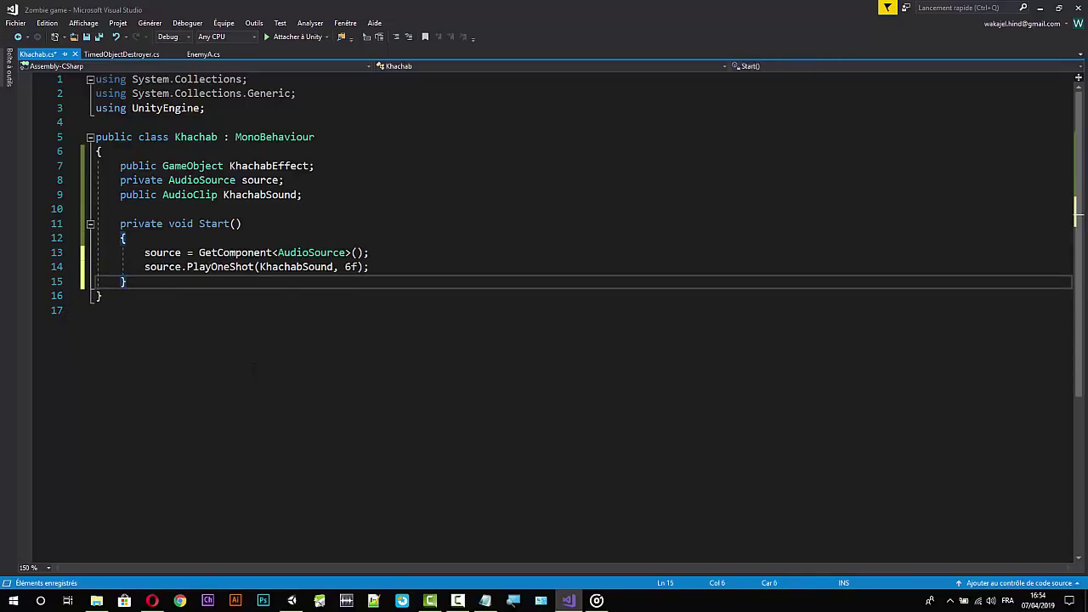
{"action": "left_click", "coordinate": [278, 357]}
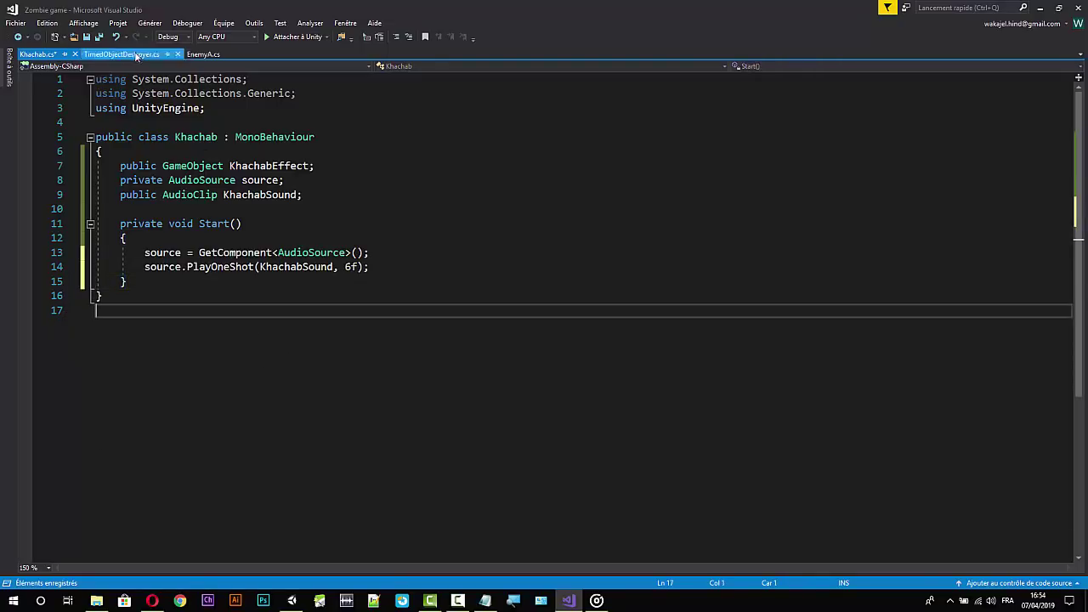
In TimedObjectDestroyer.cs, review OnTriggerEnter's Sor branch: SorEffect at other.transform.position, Quaternion.identity, and SorSound.
{"action": "left_click", "coordinate": [121, 54]}
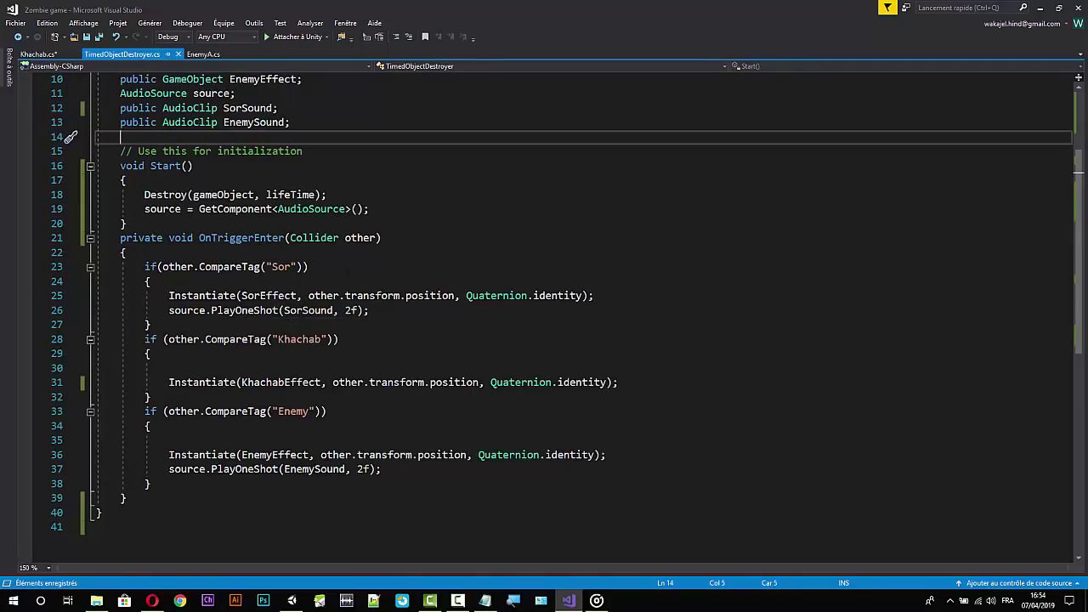
{"action": "left_click", "coordinate": [305, 240]}
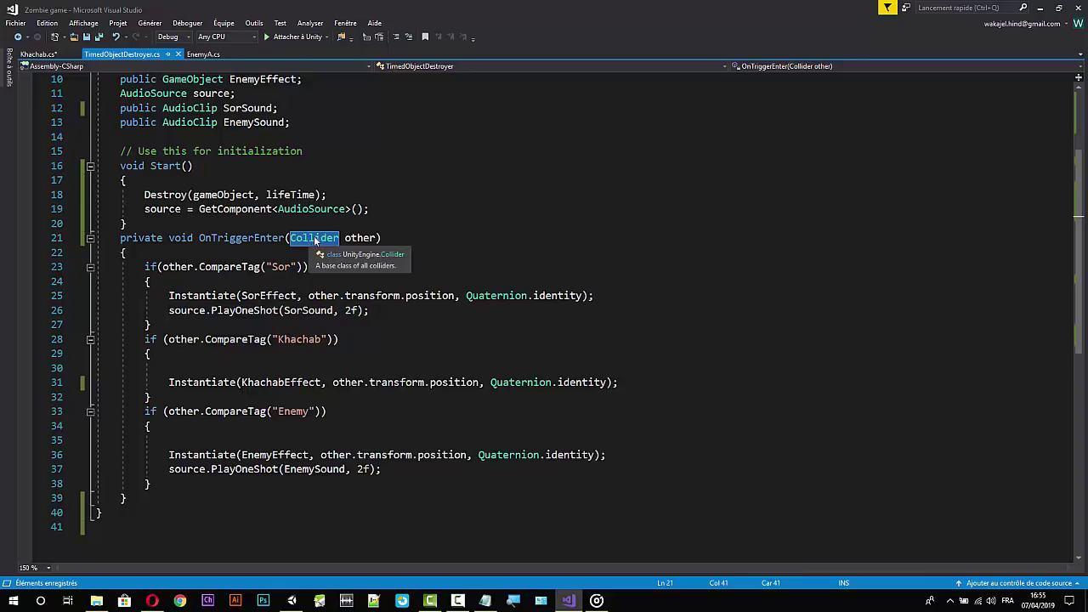
{"action": "left_click", "coordinate": [364, 242]}
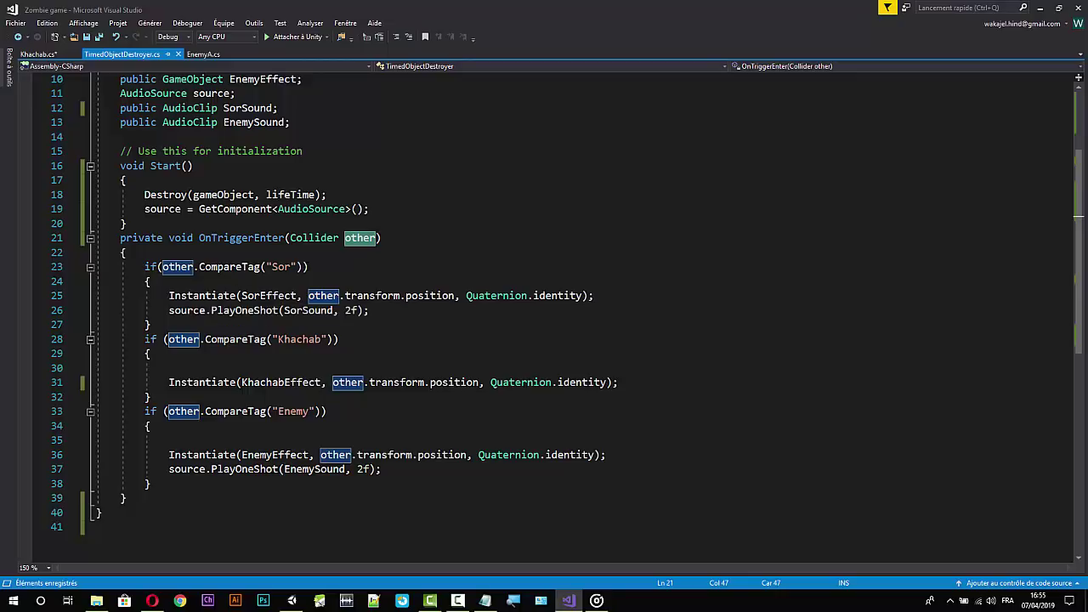
{"action": "double_click", "coordinate": [269, 296]}
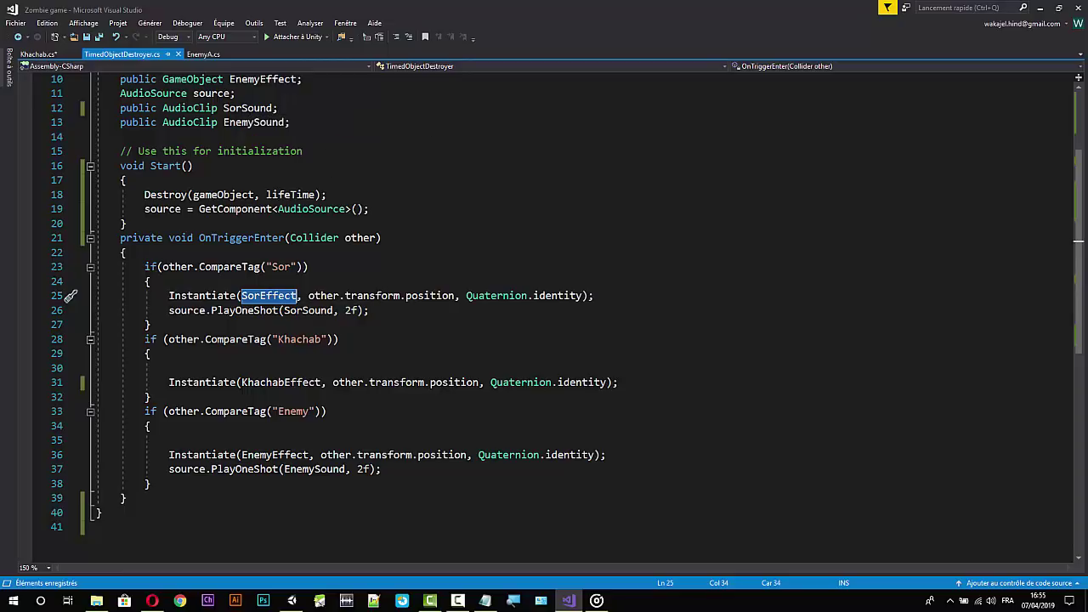
{"action": "left_click_drag", "start_coordinate": [455, 296], "coordinate": [309, 295]}
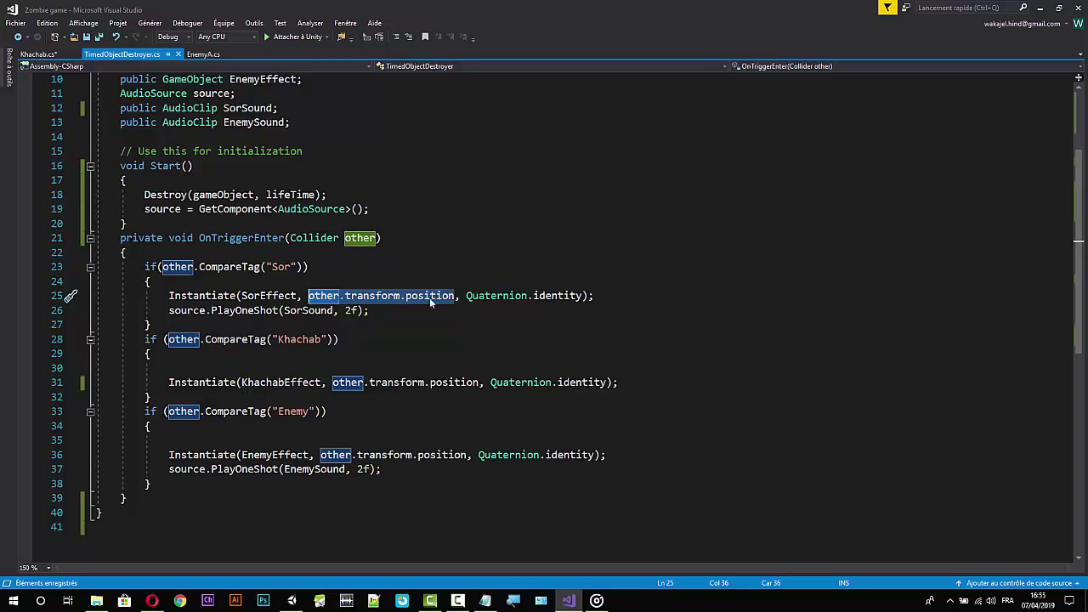
{"action": "left_click_drag", "start_coordinate": [467, 296], "coordinate": [583, 295]}
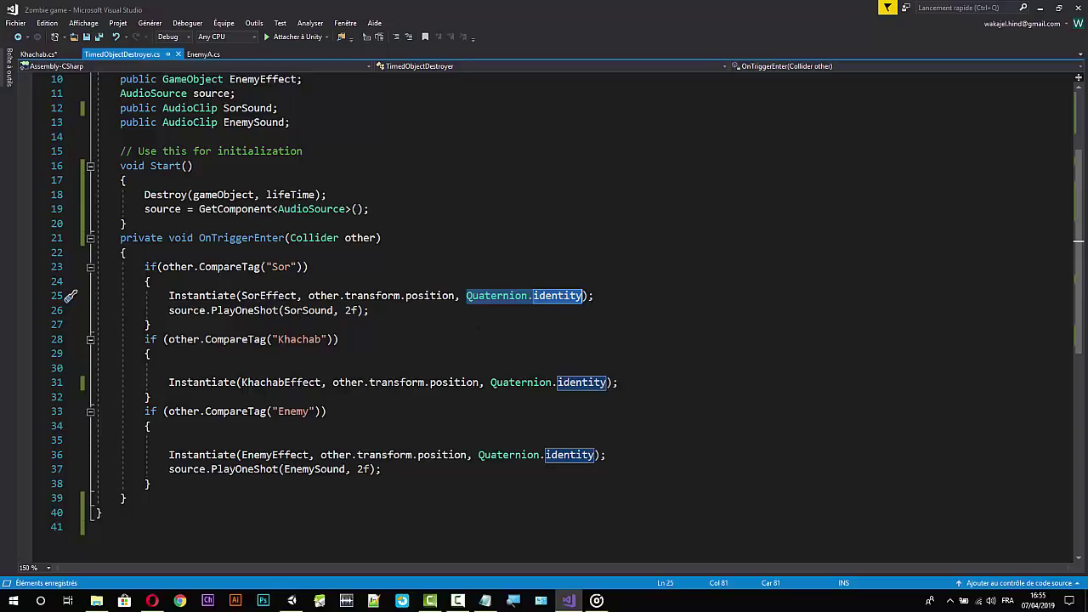
{"action": "left_click", "coordinate": [150, 324]}
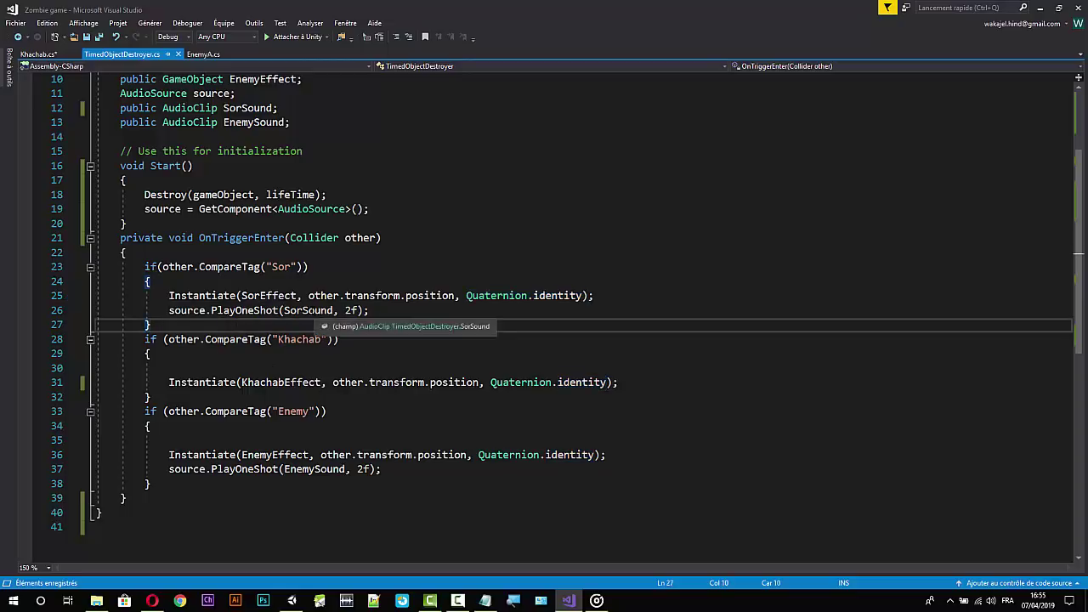
{"action": "double_click", "coordinate": [310, 310]}
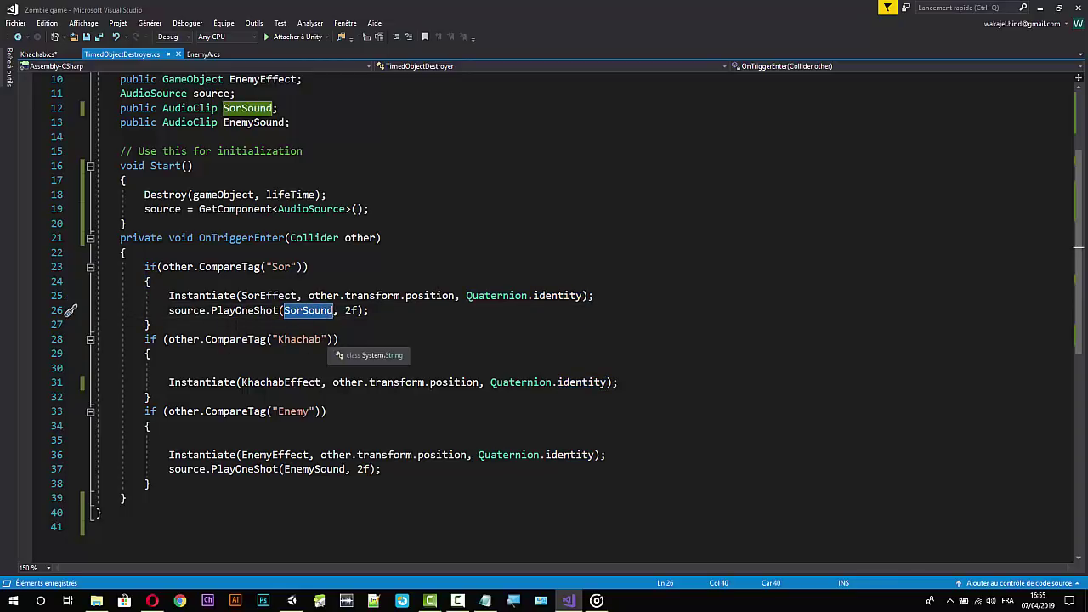
Delete the blank line in the Khachab branch, then return to Khachab.cs.
{"action": "left_click", "coordinate": [327, 367]}
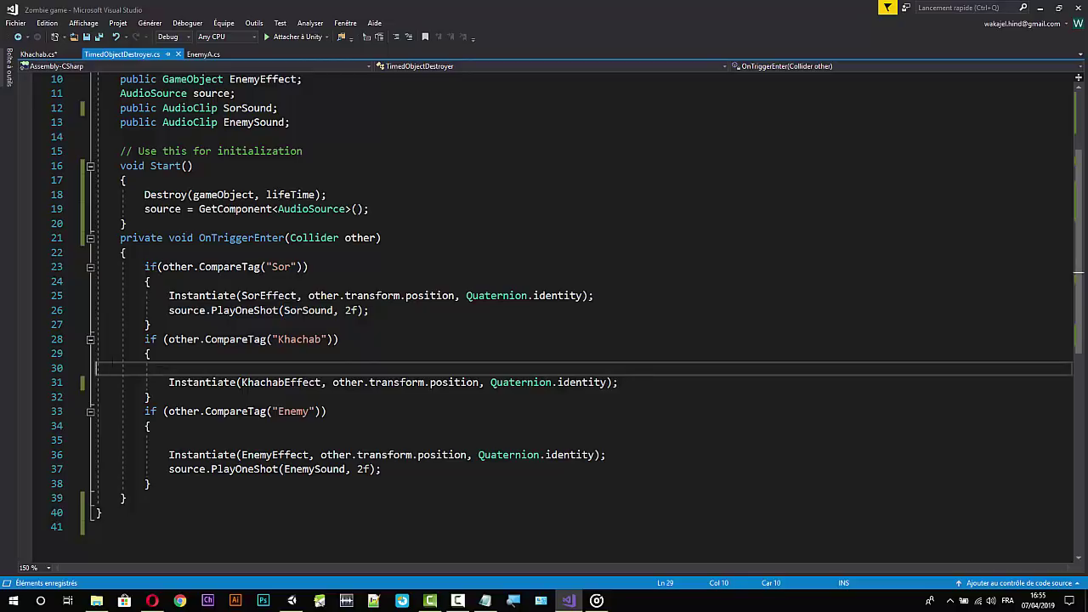
{"action": "key", "text": "BackSpace"}
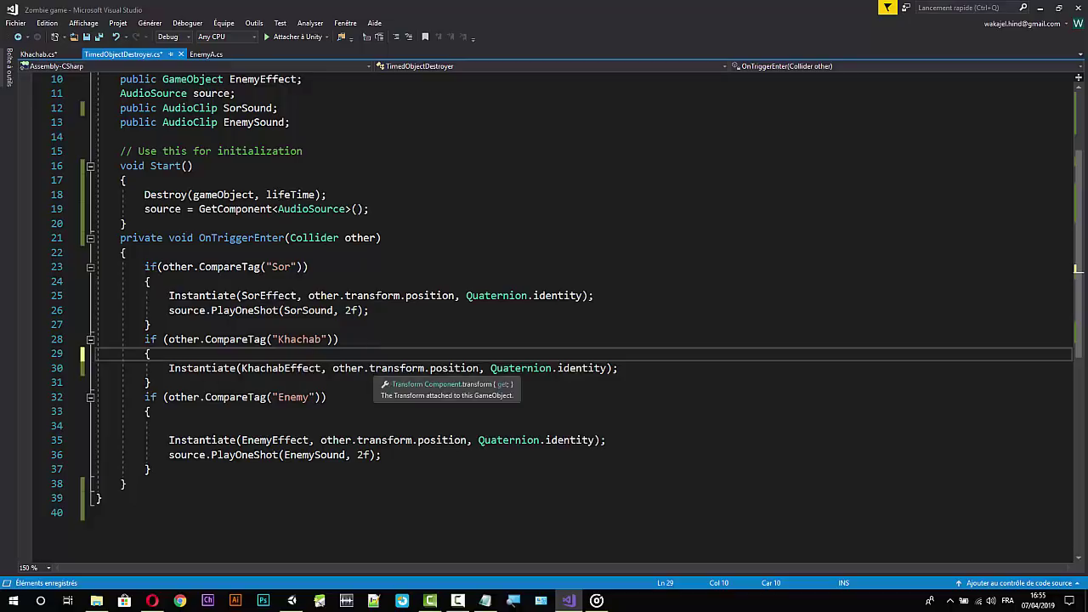
{"action": "scroll", "coordinate": [501, 374], "scroll_direction": "up", "scroll_amount": 2}
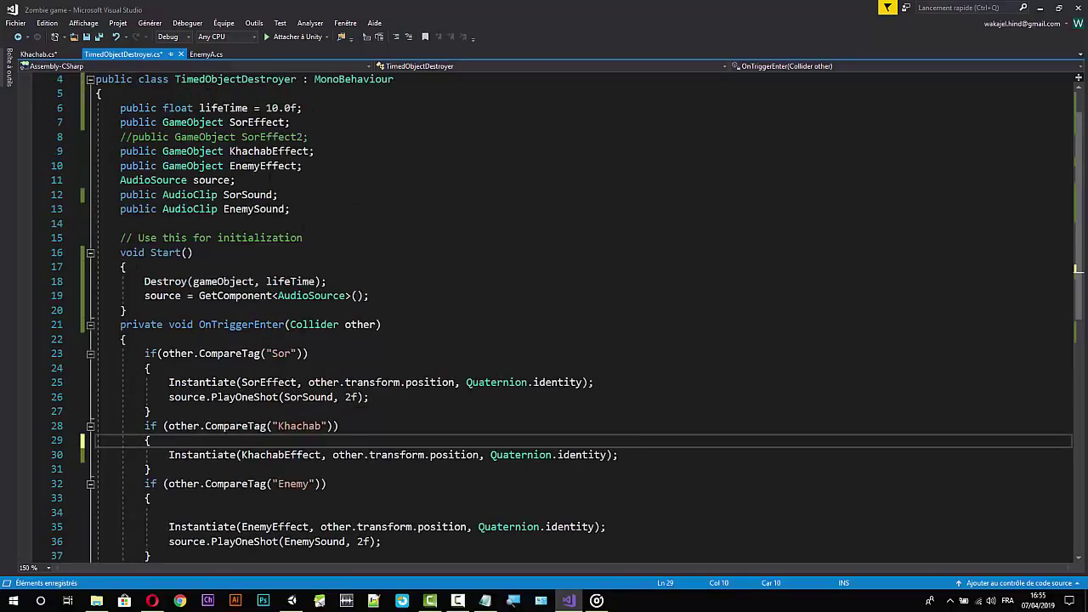
{"action": "scroll", "coordinate": [272, 157], "scroll_direction": "down", "scroll_amount": 1}
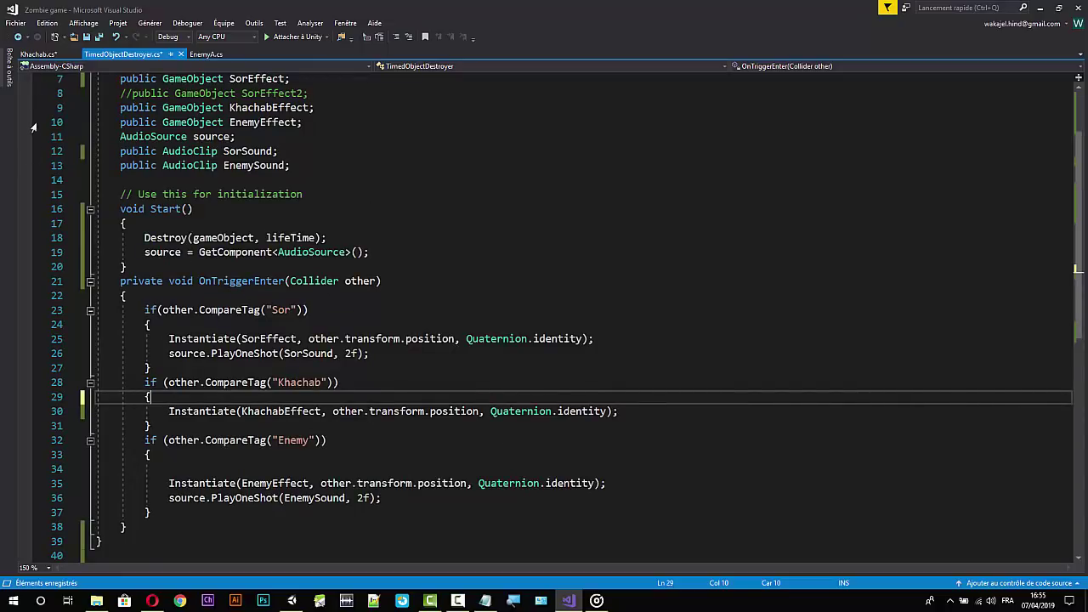
{"action": "left_click", "coordinate": [38, 53]}
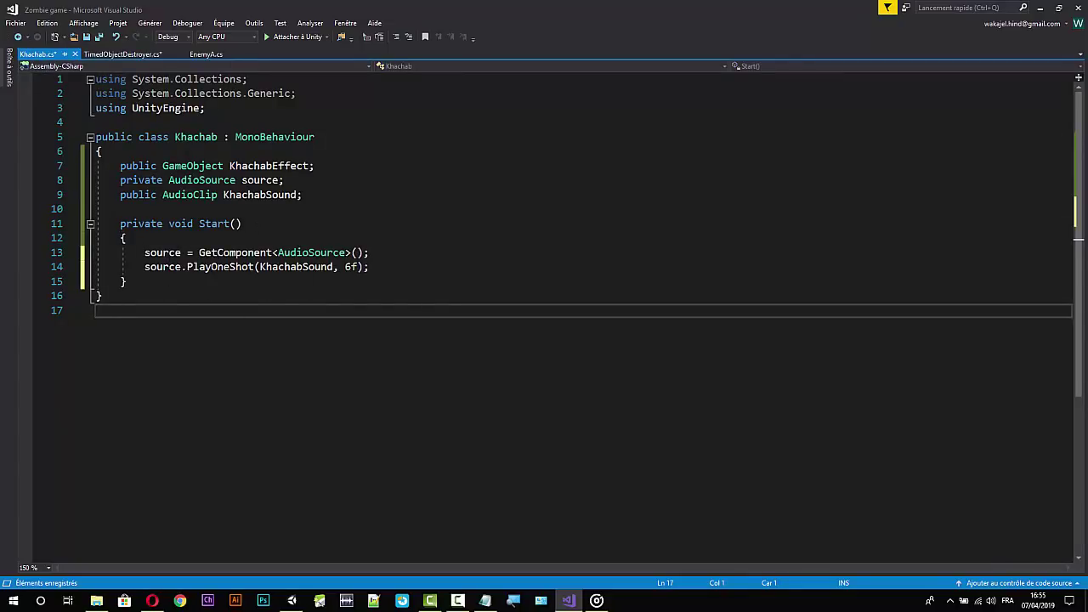
Change the PlayOneShot volume for KhachabSound from 6f to 10f.
{"action": "left_click_drag", "start_coordinate": [369, 267], "coordinate": [70, 267]}
{"action": "left_click", "coordinate": [352, 268]}
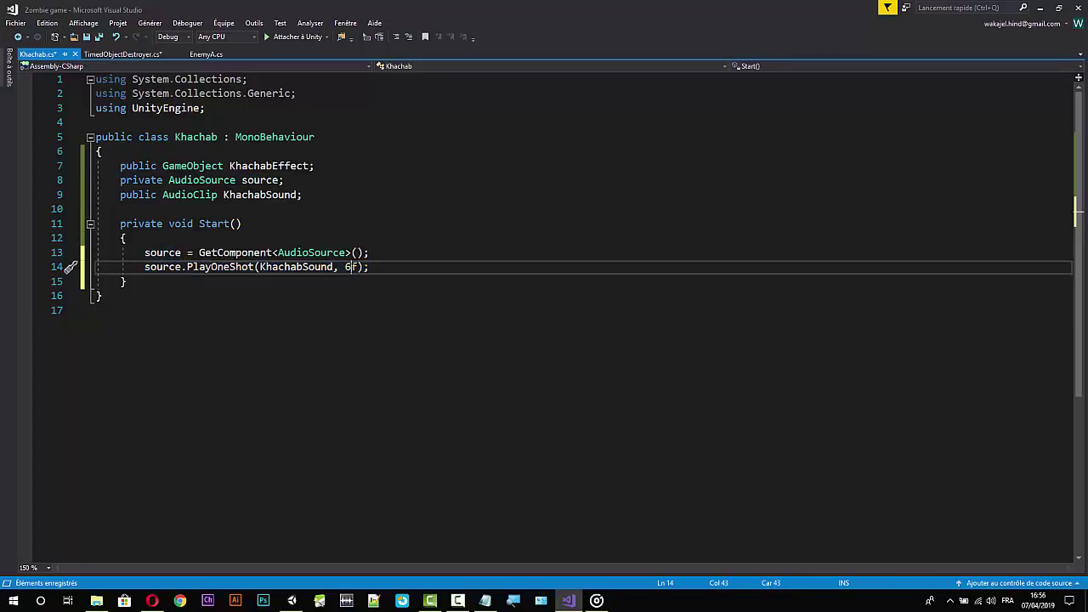
{"action": "key", "text": "BackSpace"}
{"action": "type", "text": "10"}
Add Destroy(gameObject, 10f); on a new line in Start using autocompletion.
{"action": "key", "text": "Return"}
{"action": "type", "text": "De"}
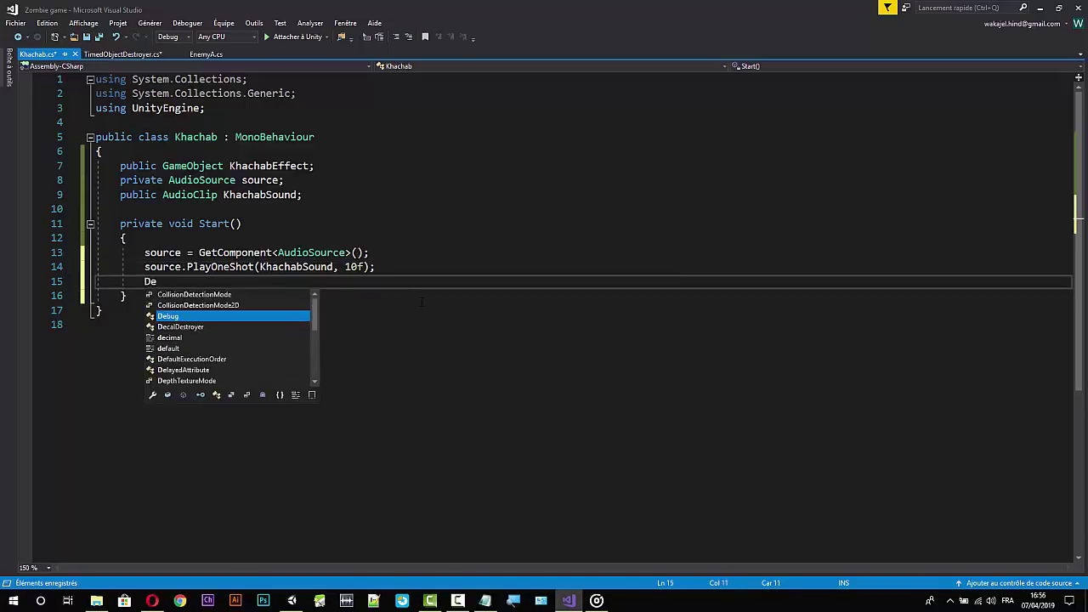
{"action": "type", "text": "s"}
{"action": "key", "text": "Tab"}
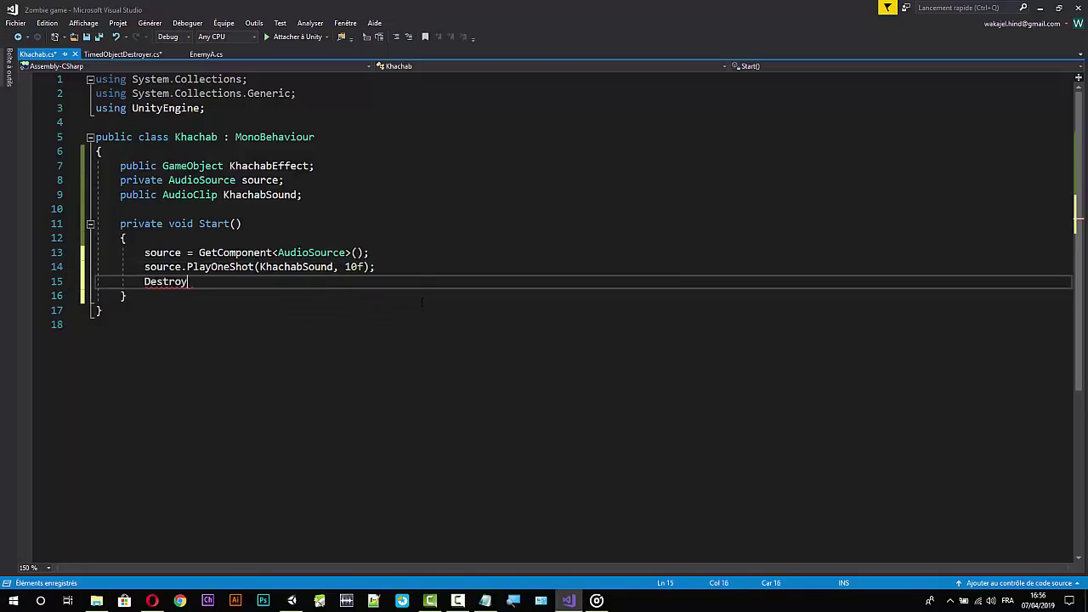
{"action": "type", "text": "(g"}
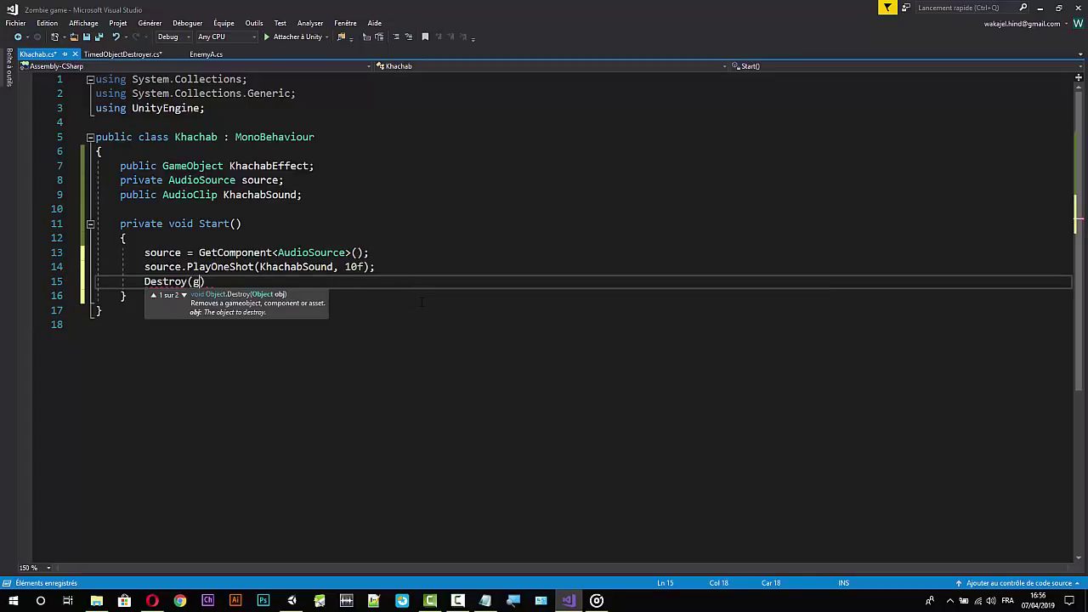
{"action": "type", "text": "a"}
{"action": "key", "text": "Tab"}
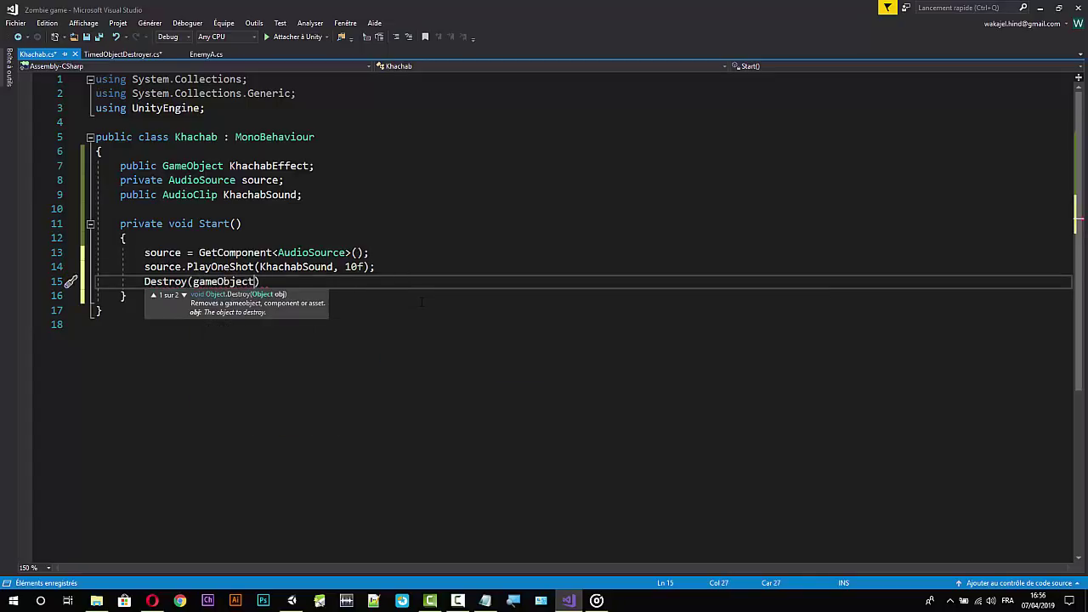
{"action": "type", "text": ","}
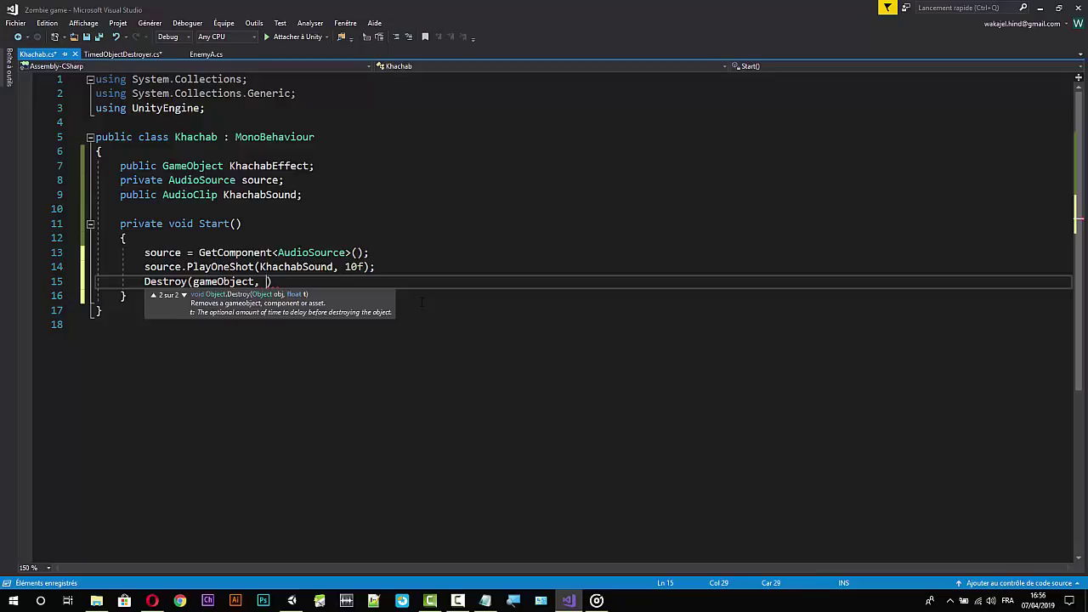
{"action": "type", "text": " 10"}
{"action": "type", "text": "f"}
{"action": "type", "text": ");"}
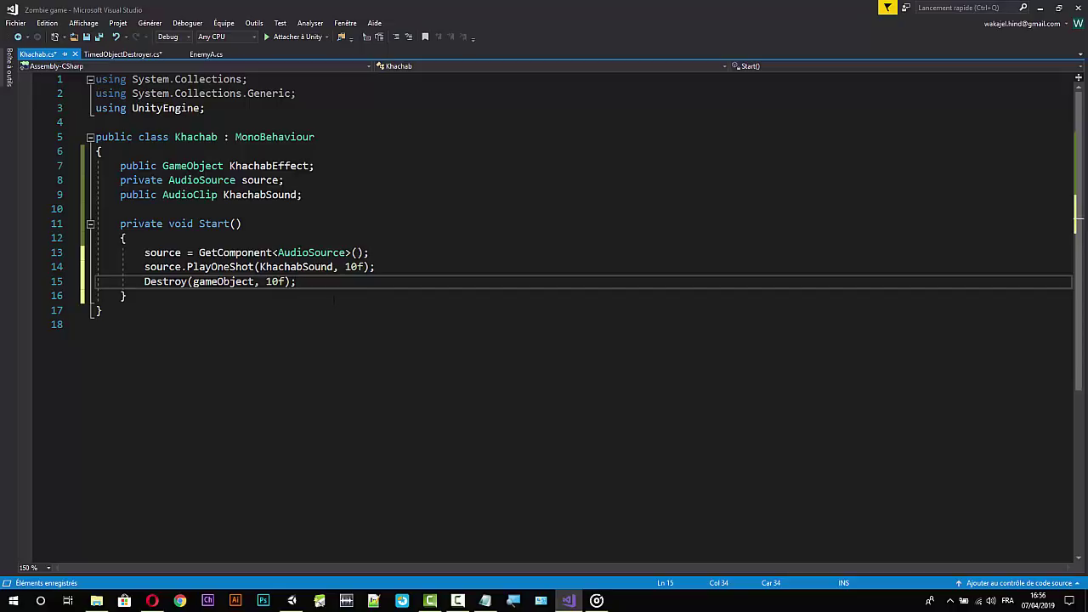
Save Khachab.cs and look over the TimedObjectDestroyer.cs script.
{"action": "key", "text": "ctrl+s"}
{"action": "left_click", "coordinate": [141, 55]}
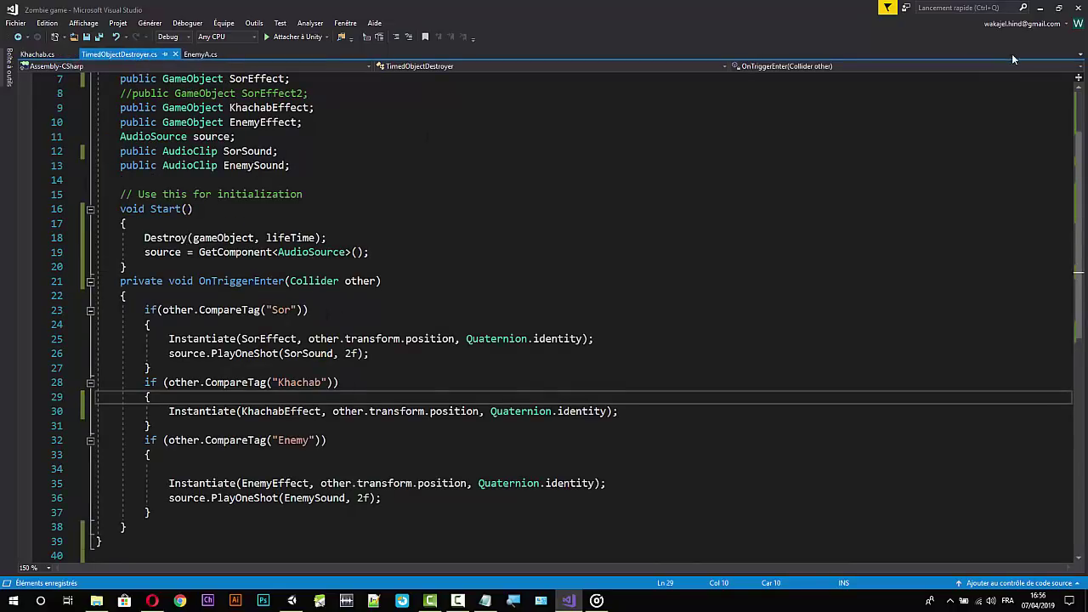
{"action": "left_click", "coordinate": [1039, 8]}
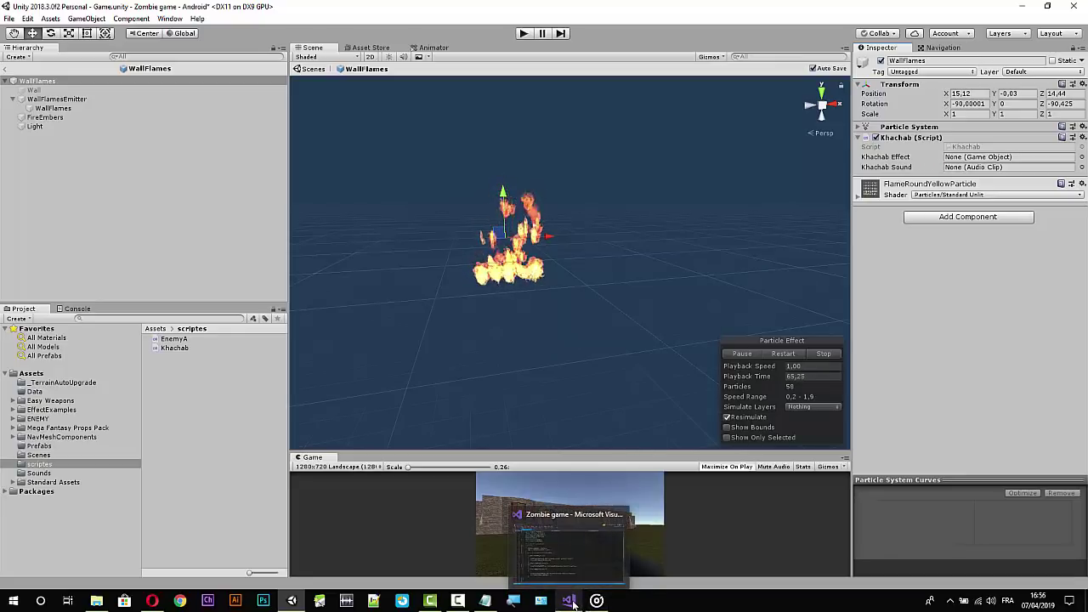
Delete the public GameObject KhachabEffect field from Khachab.cs and return to Unity.
{"action": "left_click", "coordinate": [568, 600]}
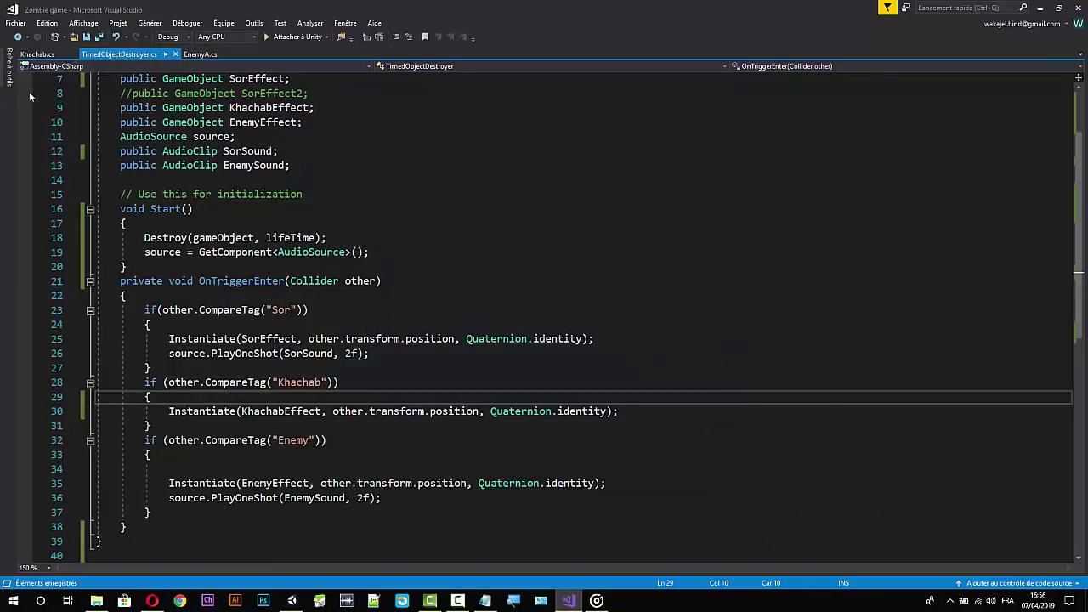
{"action": "left_click", "coordinate": [35, 55]}
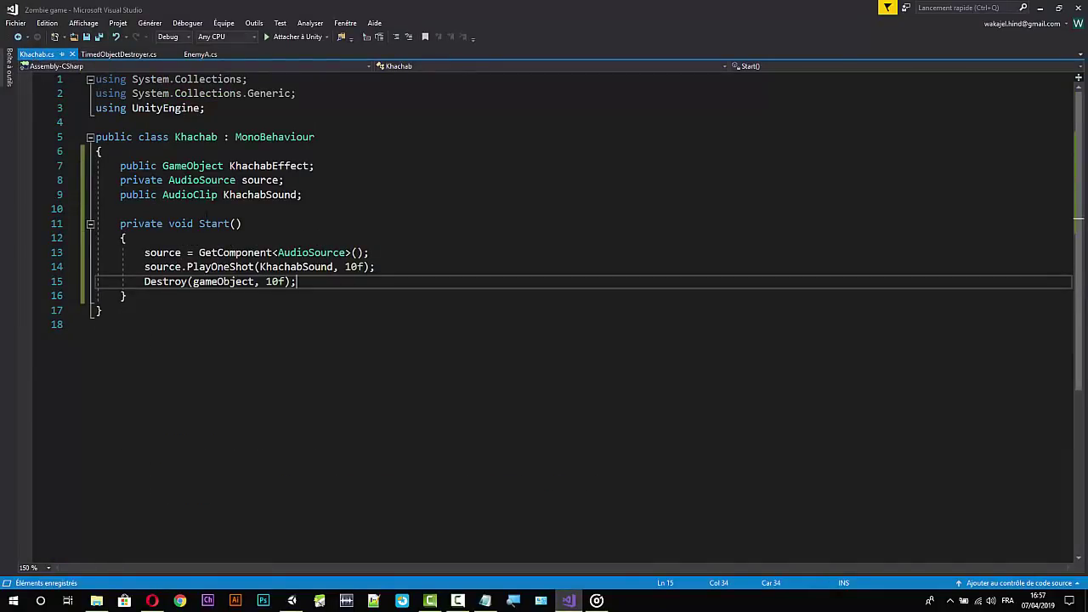
{"action": "left_click_drag", "start_coordinate": [314, 165], "coordinate": [145, 166]}
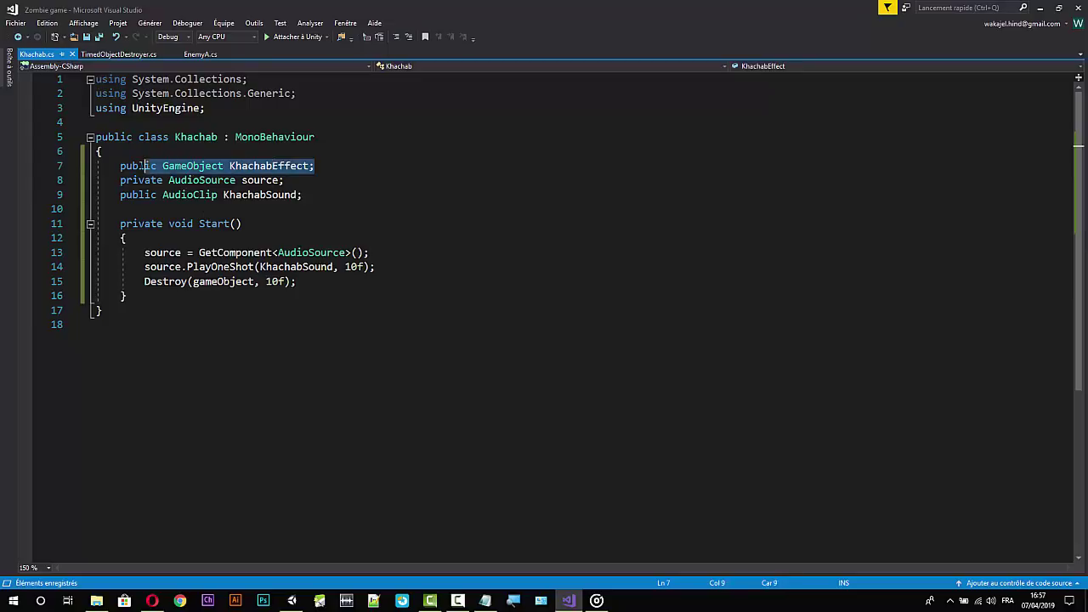
{"action": "key", "text": "BackSpace"}
{"action": "key", "text": "BackSpace"}
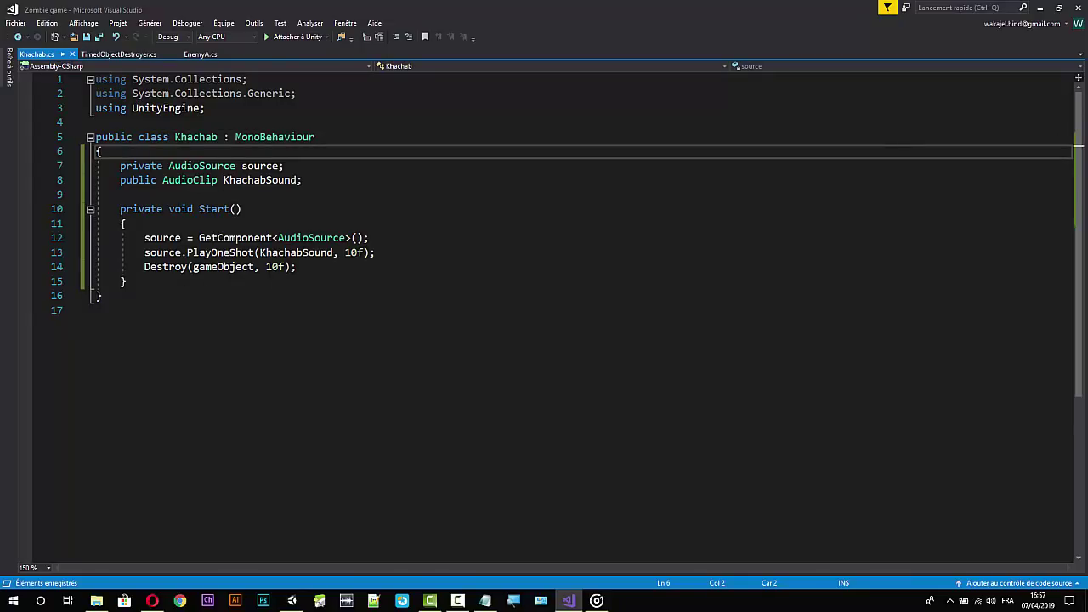
{"action": "left_click", "coordinate": [1041, 9]}
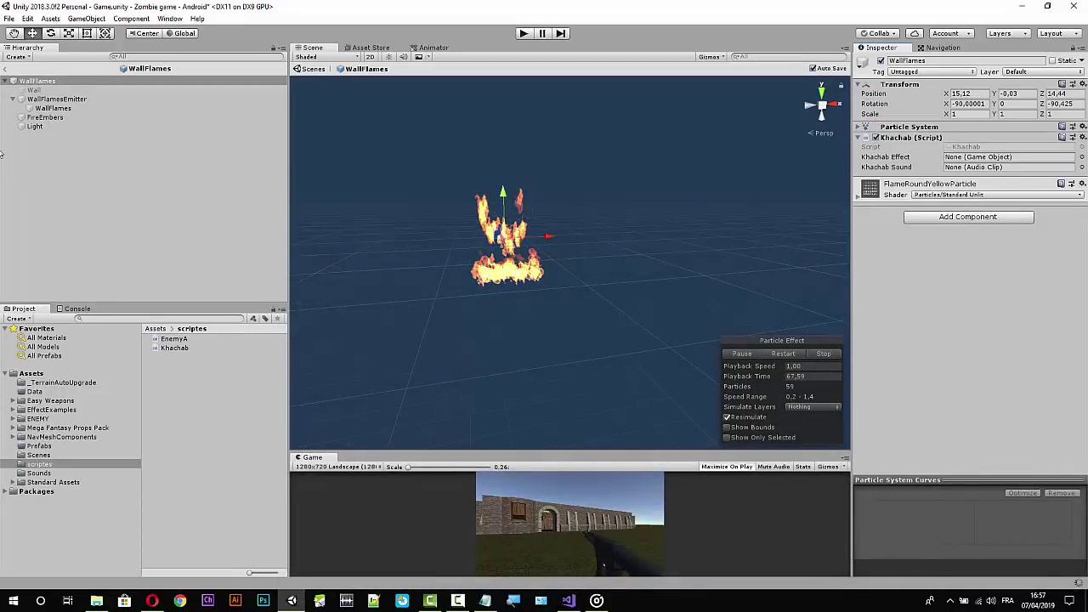
Exit WallFlames prefab mode, start Play mode, and shoot the wall by the archway.
{"action": "left_click", "coordinate": [6, 71]}
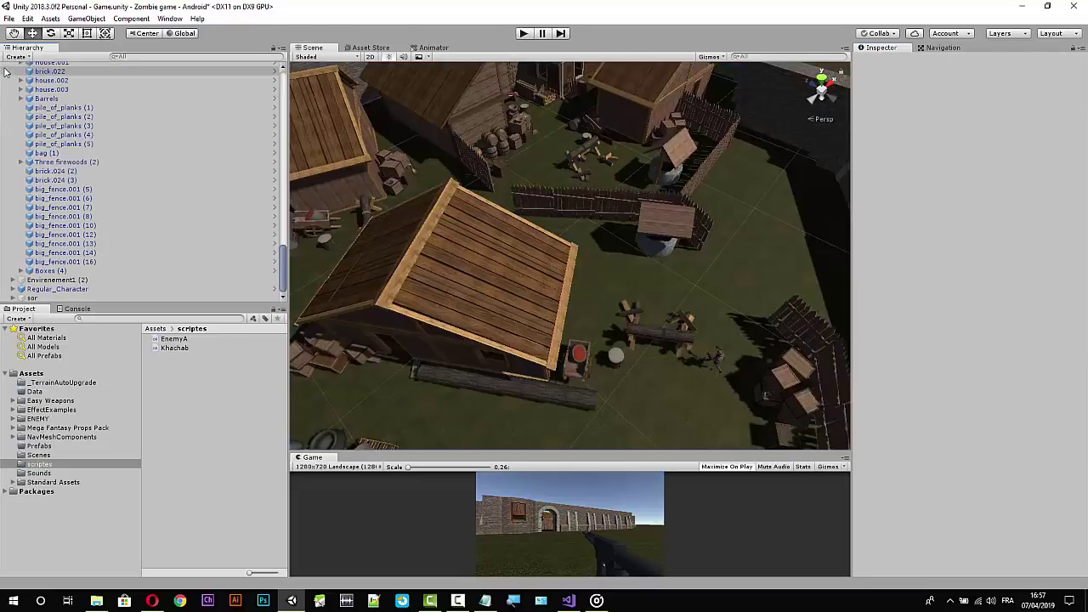
{"action": "left_click", "coordinate": [524, 33]}
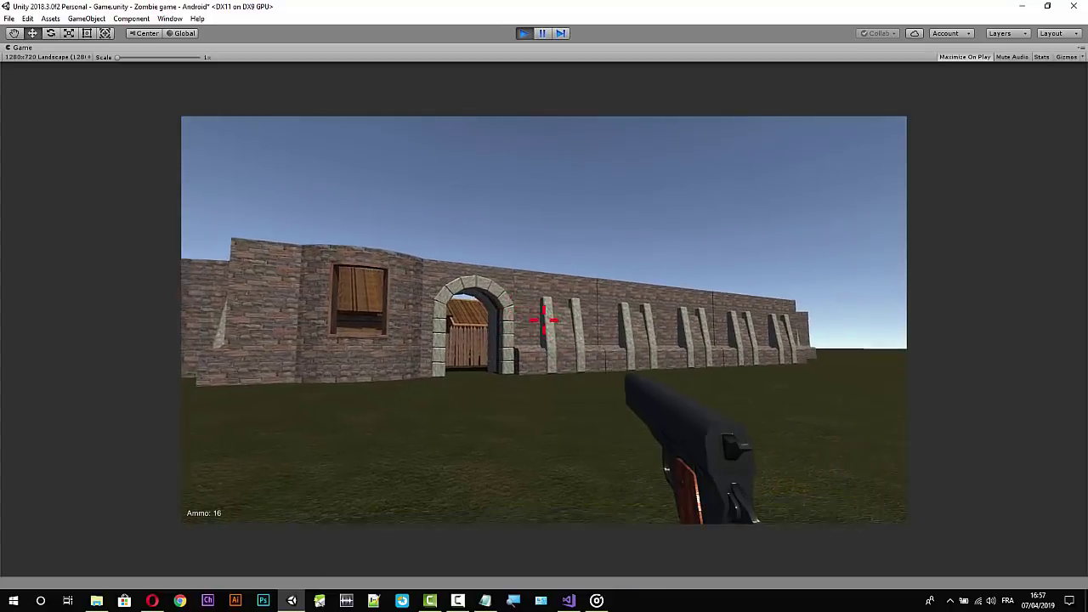
{"action": "left_click", "coordinate": [544, 319]}
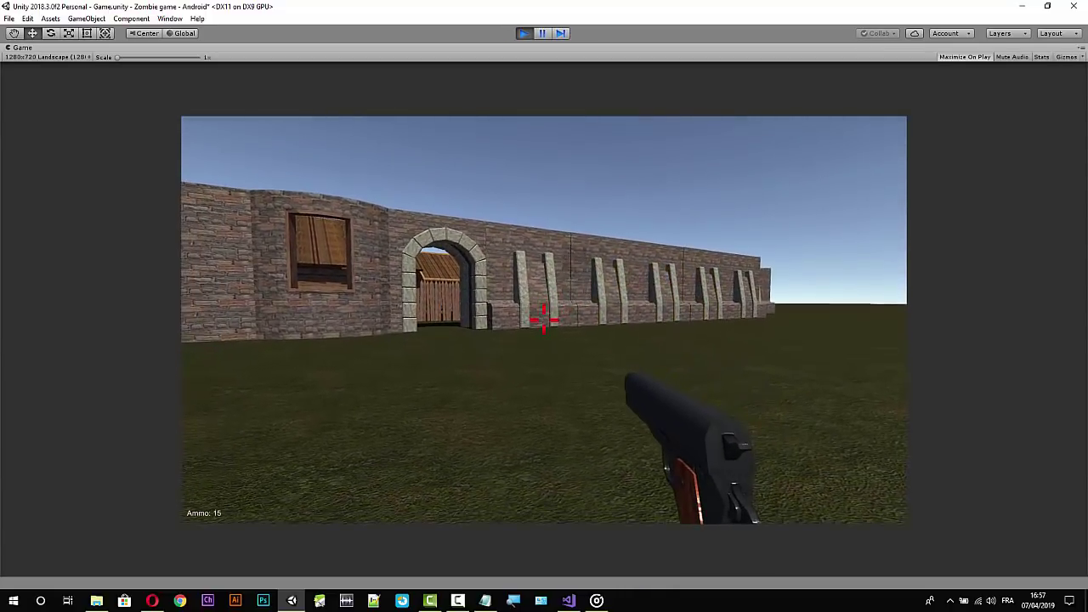
{"action": "left_click", "coordinate": [544, 318]}
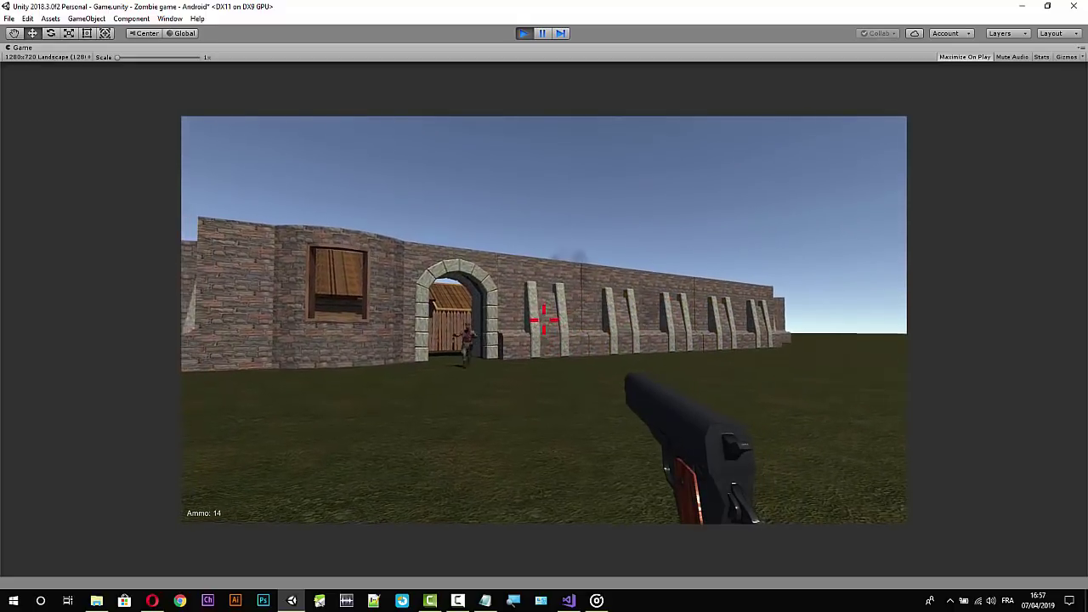
{"action": "left_click", "coordinate": [545, 319]}
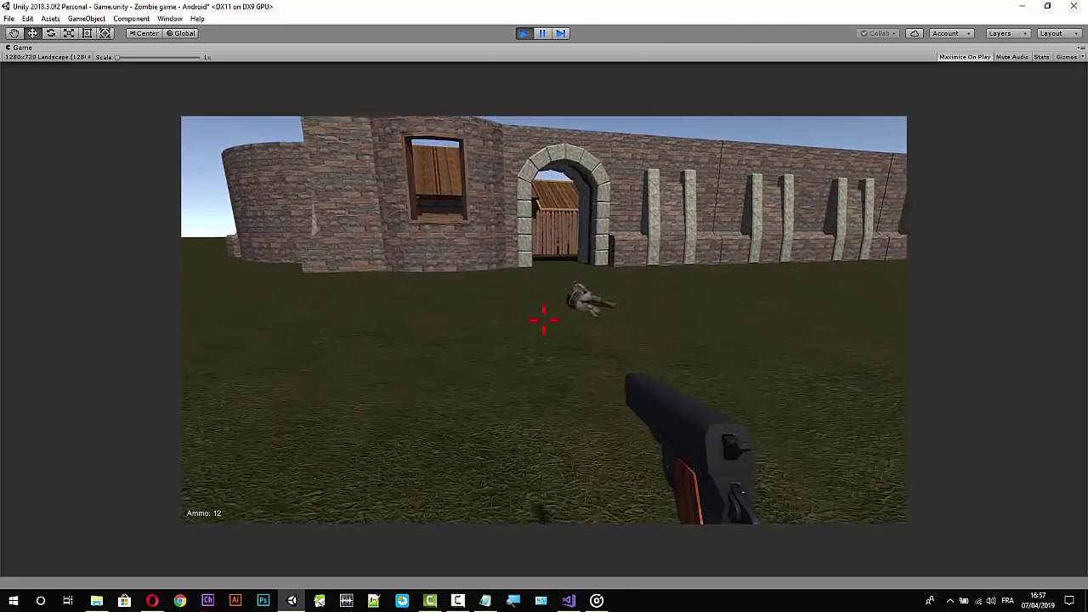
Walk through the archway and shoot the wooden fence, shed and crates to set them burning.
{"action": "key", "text": "w"}
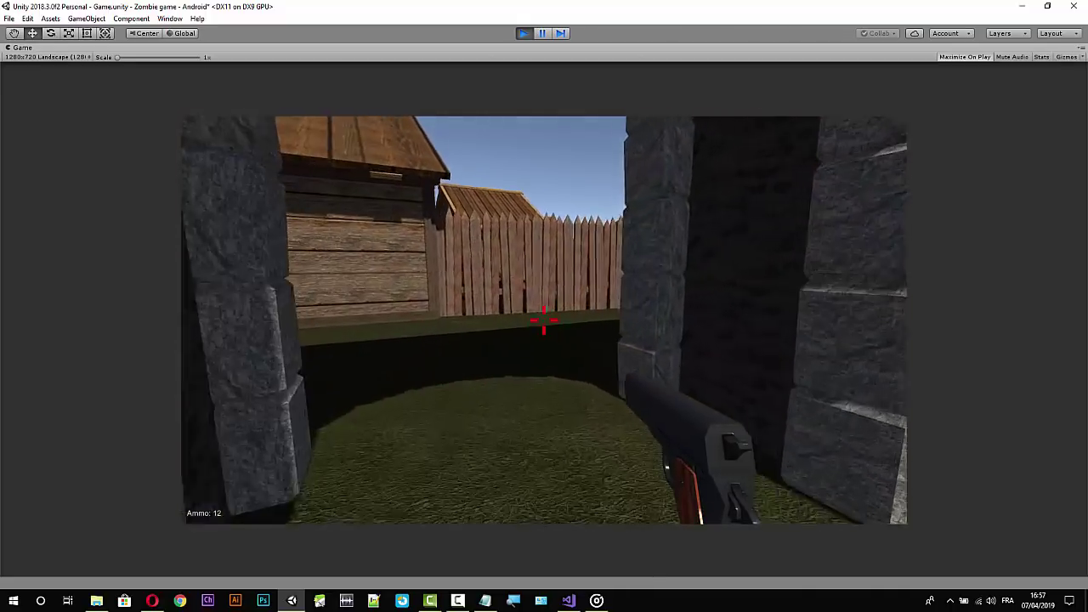
{"action": "left_click", "coordinate": [544, 319]}
{"action": "left_click", "coordinate": [544, 319]}
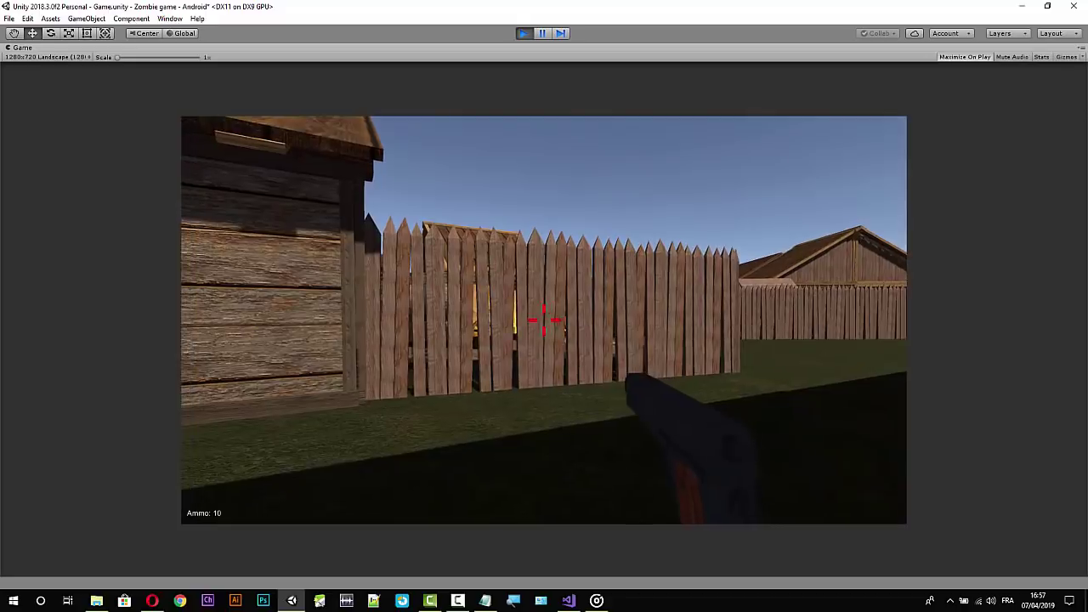
{"action": "key", "text": "a"}
{"action": "left_click", "coordinate": [544, 319]}
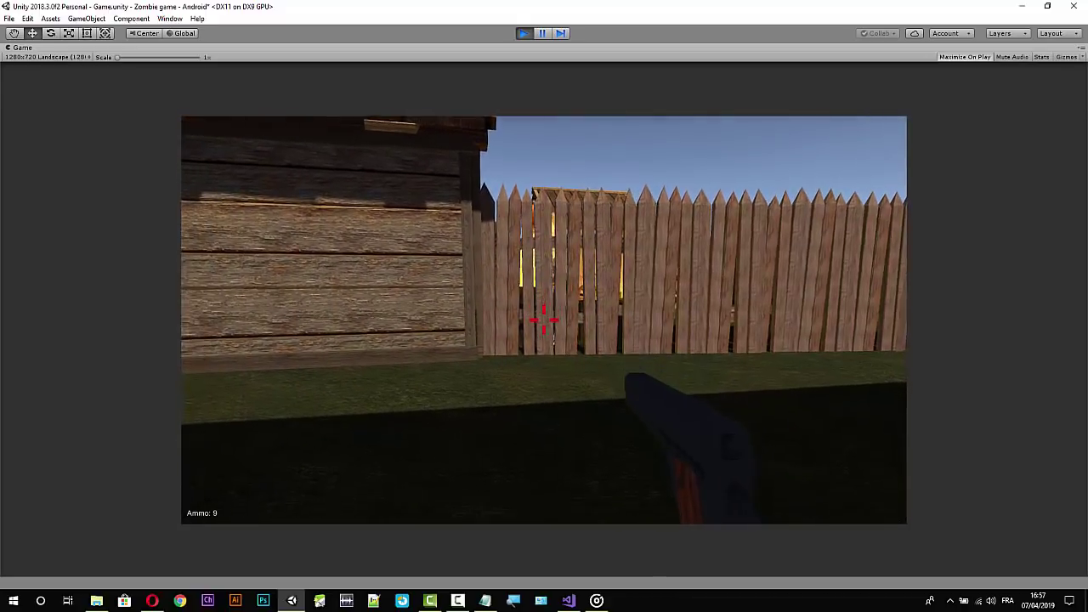
{"action": "left_click", "coordinate": [545, 319]}
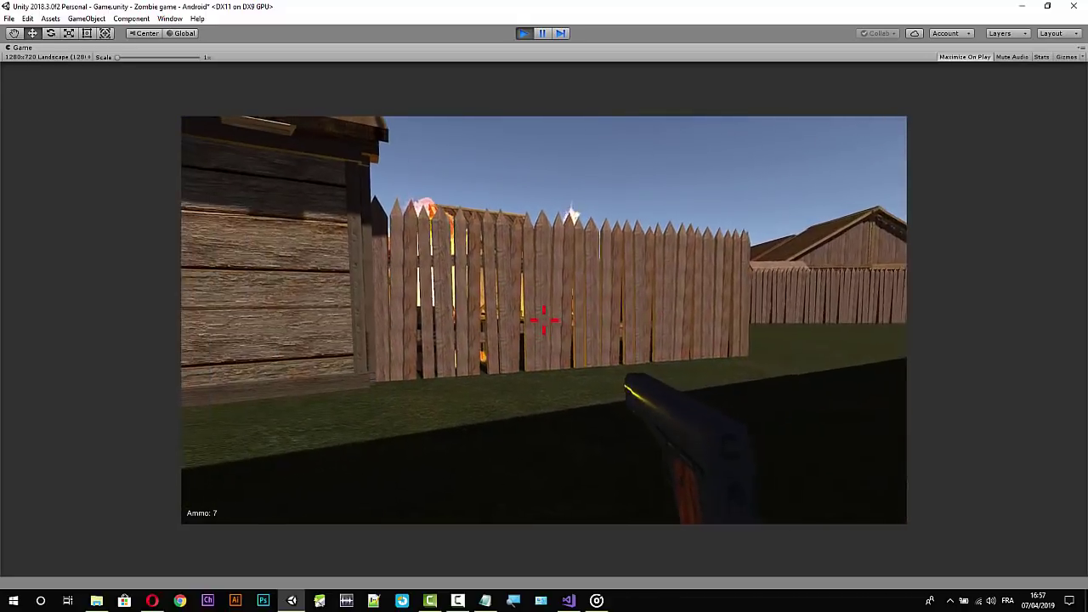
{"action": "key", "text": "a"}
{"action": "key", "text": "w"}
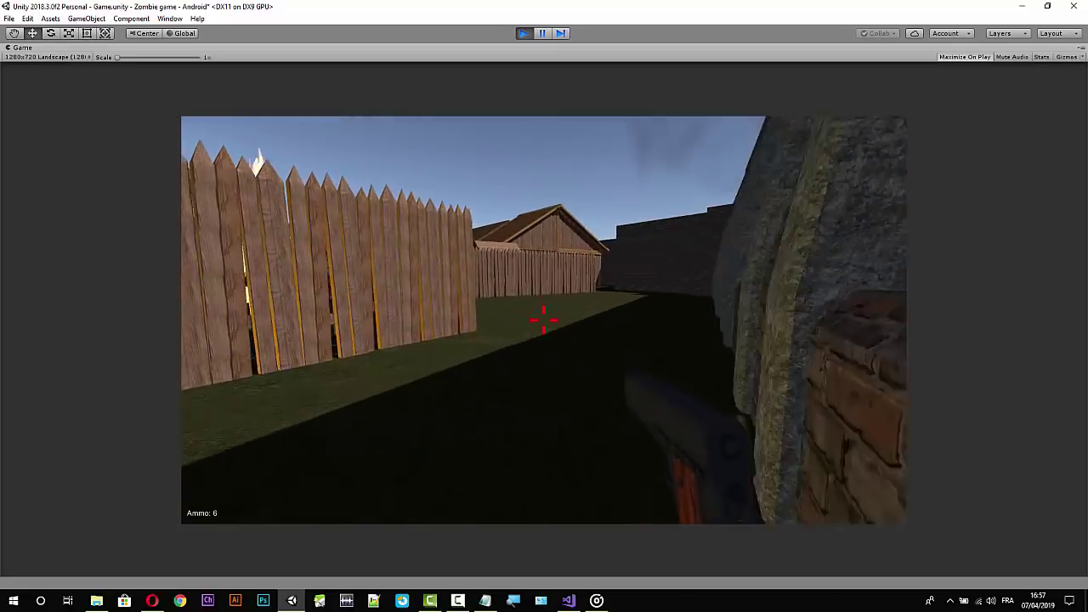
{"action": "key", "text": "w"}
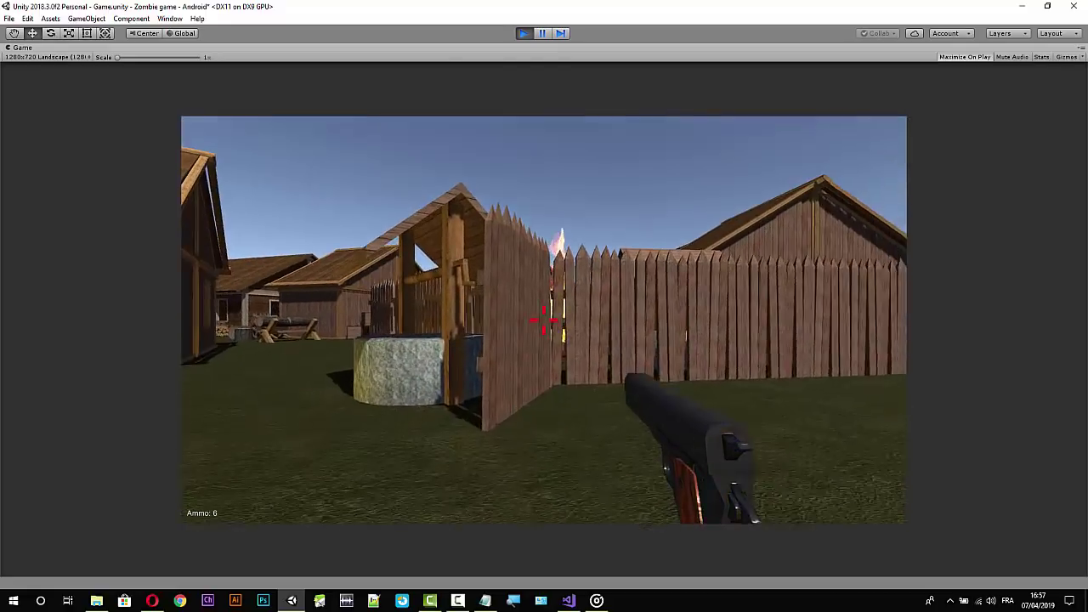
{"action": "left_click", "coordinate": [544, 320]}
{"action": "left_click", "coordinate": [544, 319]}
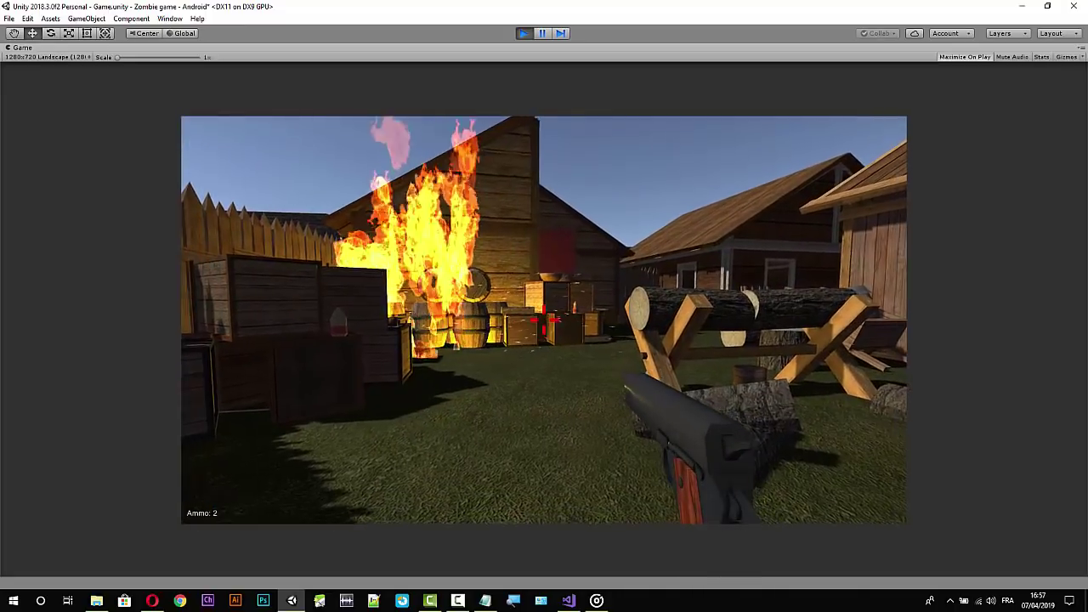
Reload, then shoot around the central shed and set a crate on fire.
{"action": "key", "text": "r"}
{"action": "left_click", "coordinate": [544, 319]}
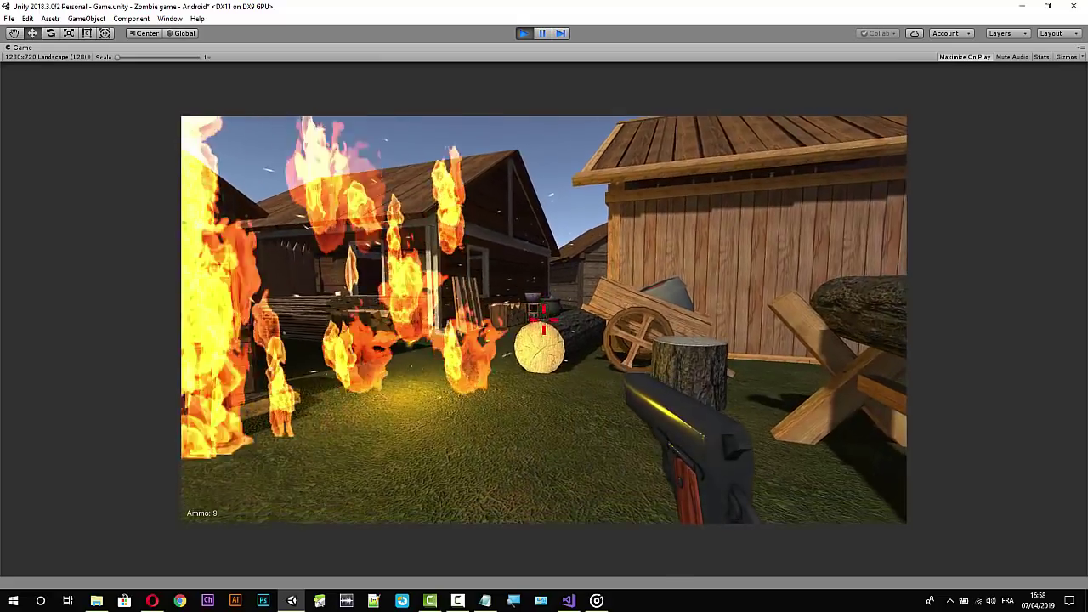
{"action": "left_click", "coordinate": [544, 323]}
{"action": "left_click", "coordinate": [544, 323]}
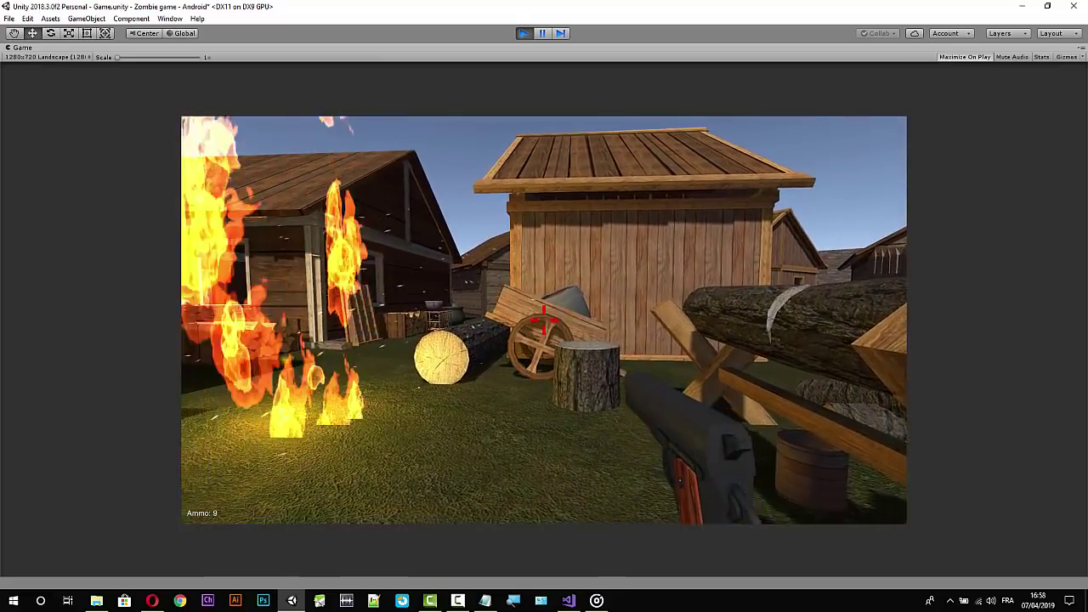
{"action": "left_click", "coordinate": [544, 323]}
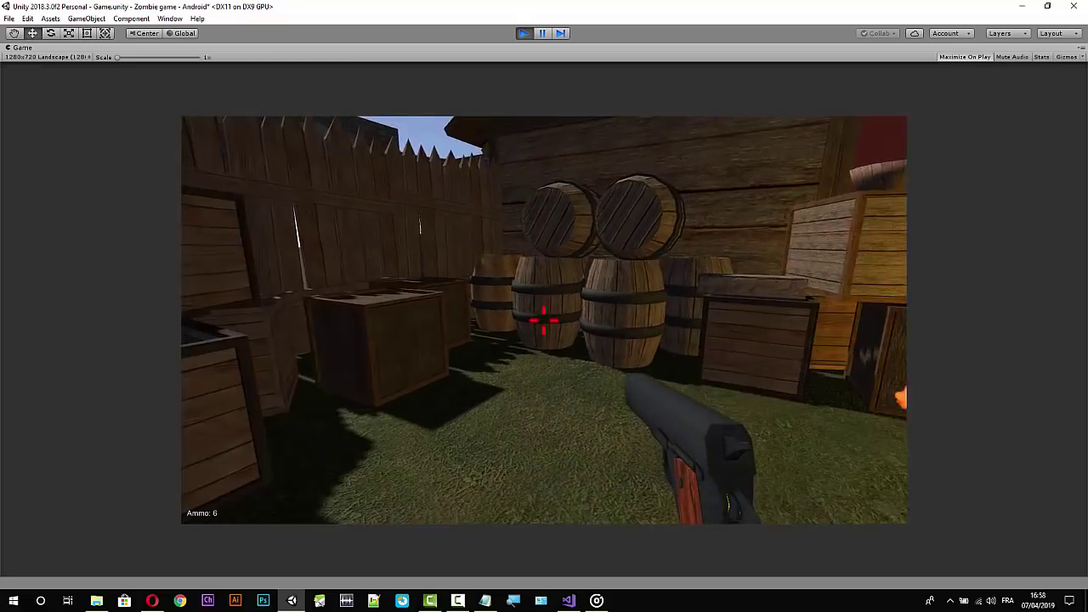
{"action": "left_click", "coordinate": [544, 323]}
{"action": "left_click", "coordinate": [544, 323]}
{"action": "left_click", "coordinate": [544, 323]}
{"action": "left_click", "coordinate": [544, 323]}
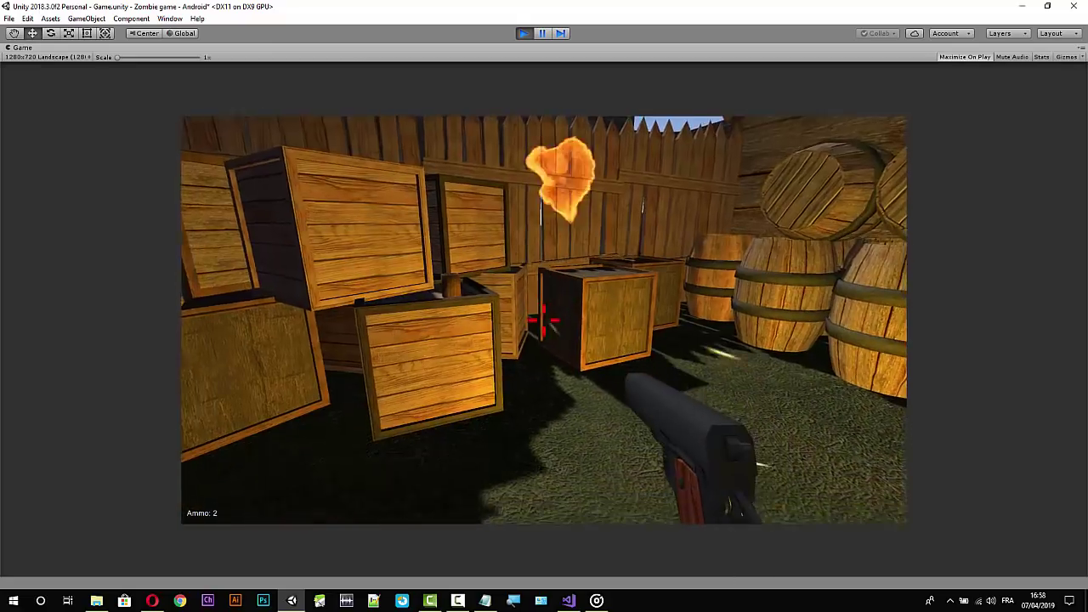
{"action": "left_click", "coordinate": [544, 323]}
Reload and shoot the stacked crates until they ignite.
{"action": "key", "text": "r"}
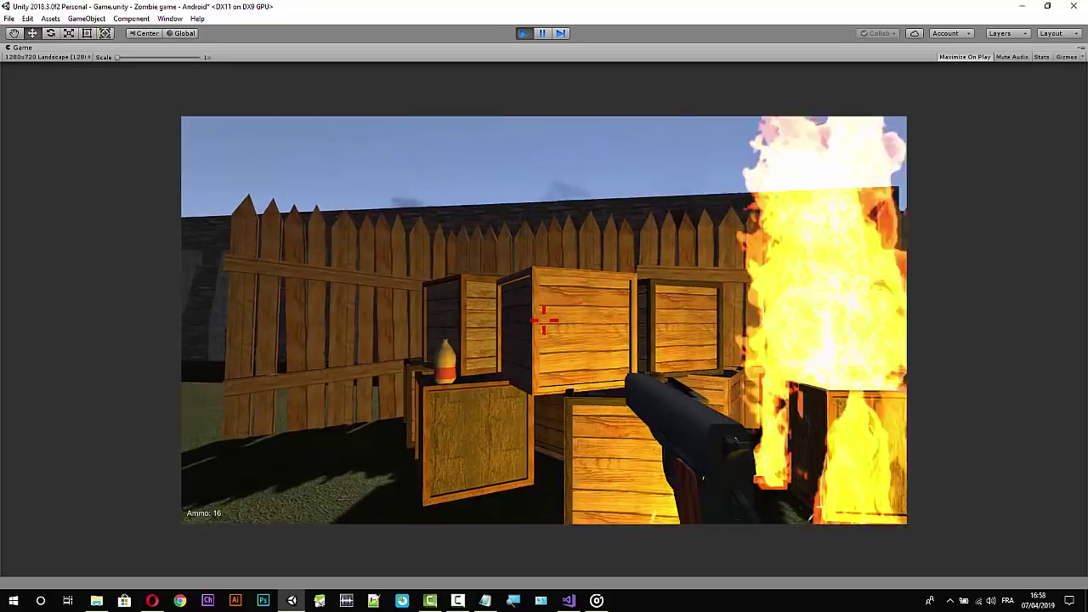
{"action": "left_click", "coordinate": [544, 322]}
{"action": "left_click", "coordinate": [544, 322]}
{"action": "left_click", "coordinate": [544, 321]}
{"action": "left_click", "coordinate": [544, 321]}
{"action": "left_click", "coordinate": [545, 322]}
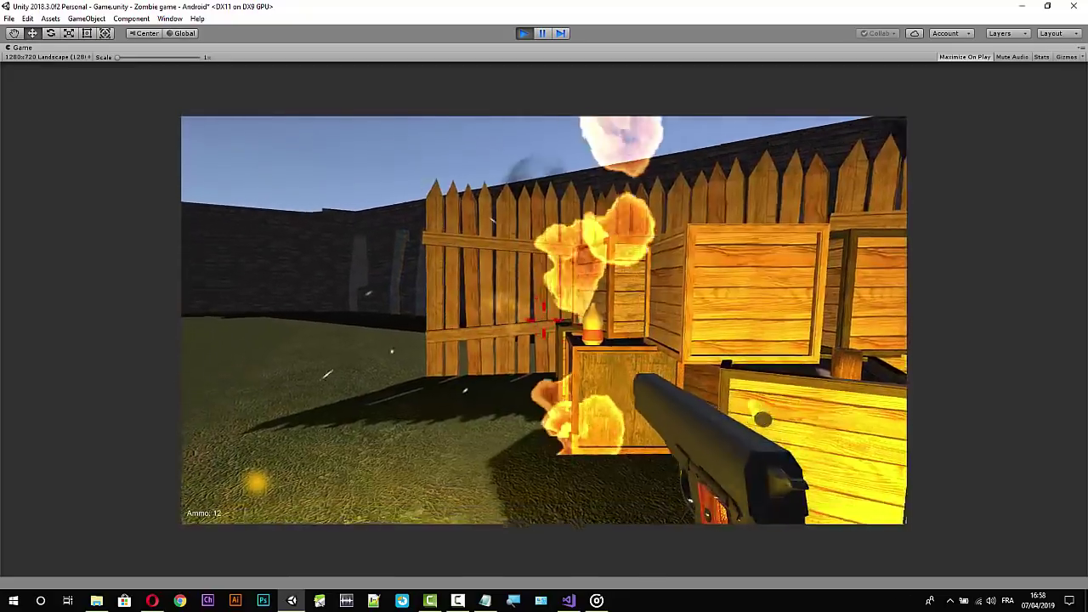
{"action": "left_click", "coordinate": [544, 322]}
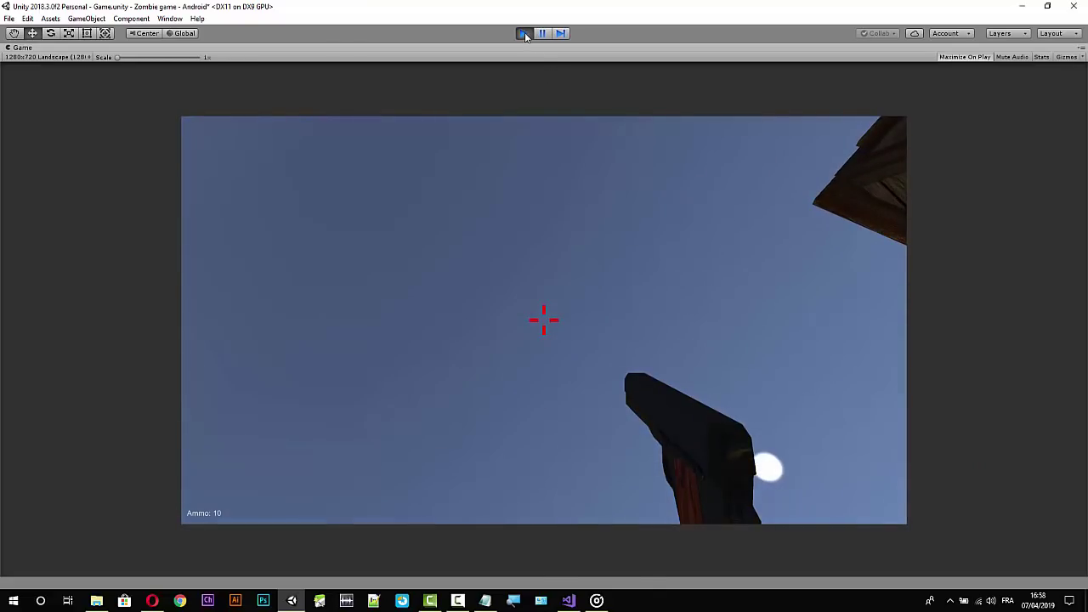
Stop the play test, restart it, and stop it again with Ctrl+P.
{"action": "left_click", "coordinate": [524, 33]}
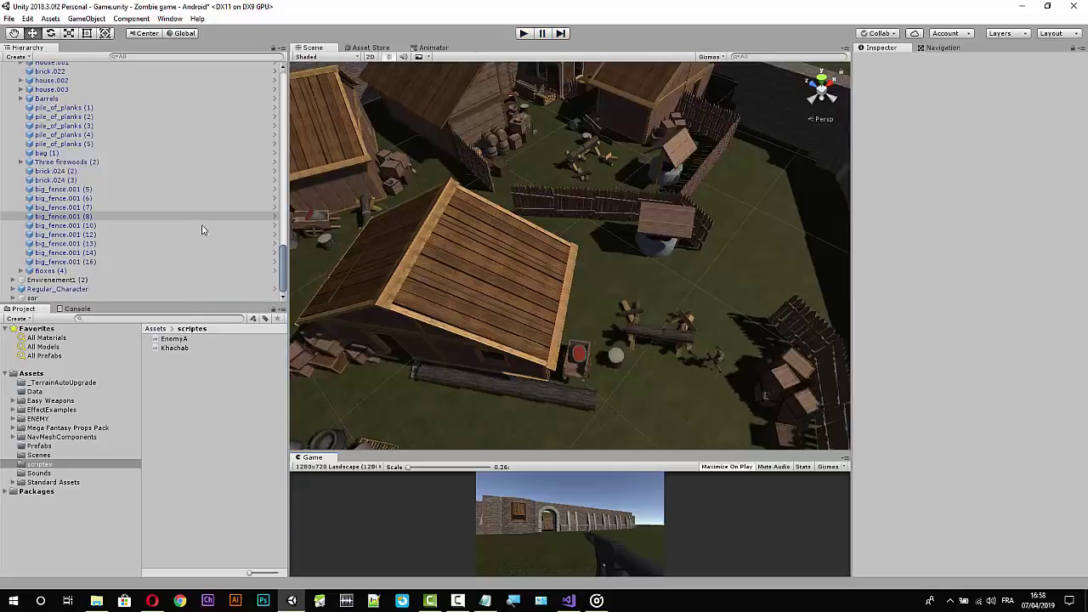
{"action": "left_click", "coordinate": [524, 33]}
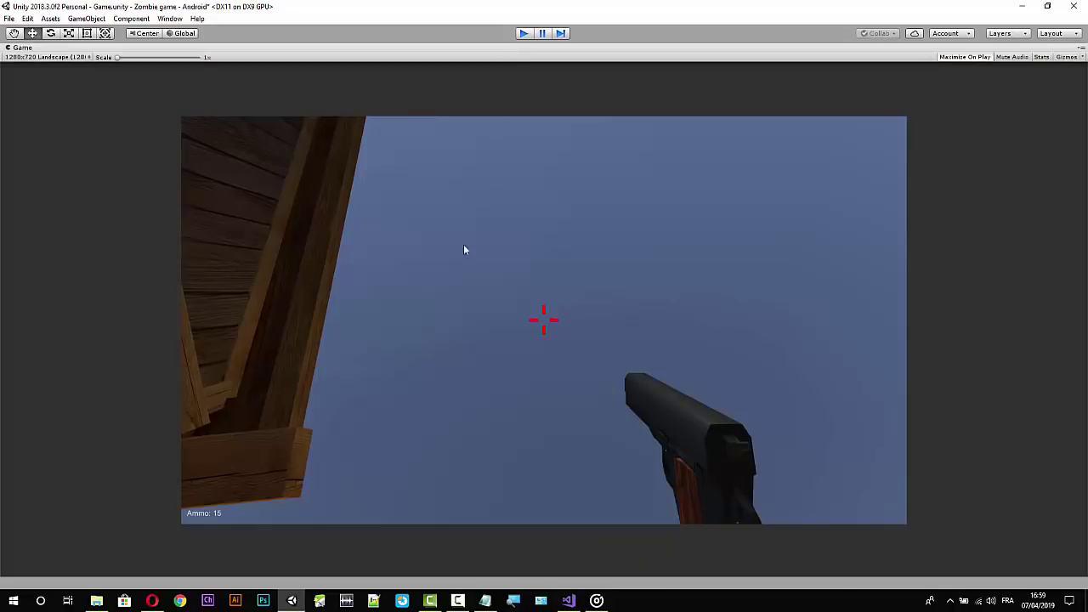
{"action": "key", "text": "ctrl+p"}
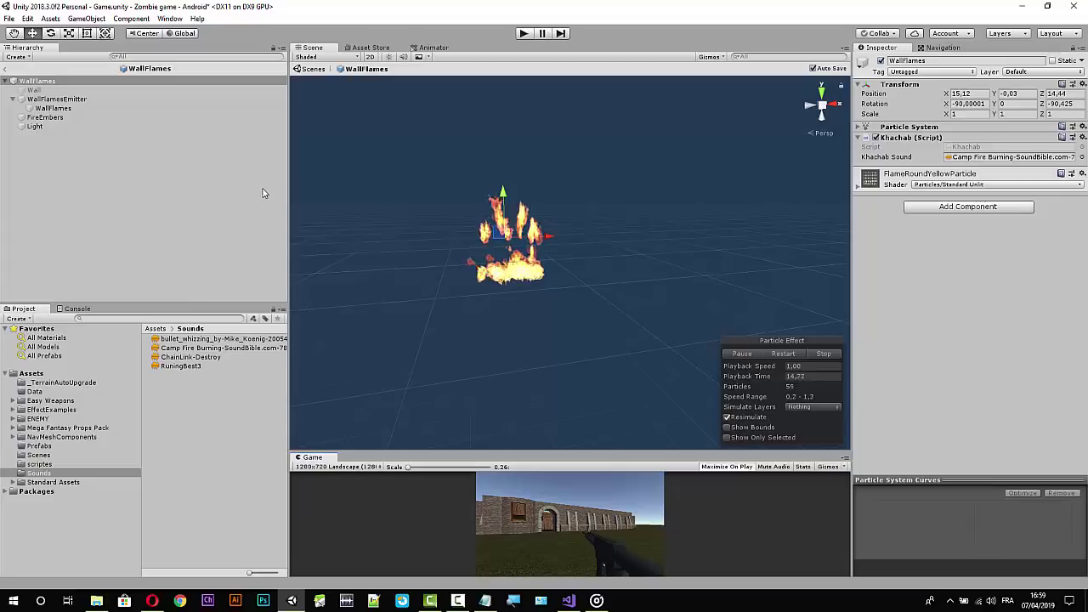
Exit prefab mode, enlarge the Game view, and open the WallFlames prefab found by searching 'wall'.
{"action": "left_click", "coordinate": [7, 68]}
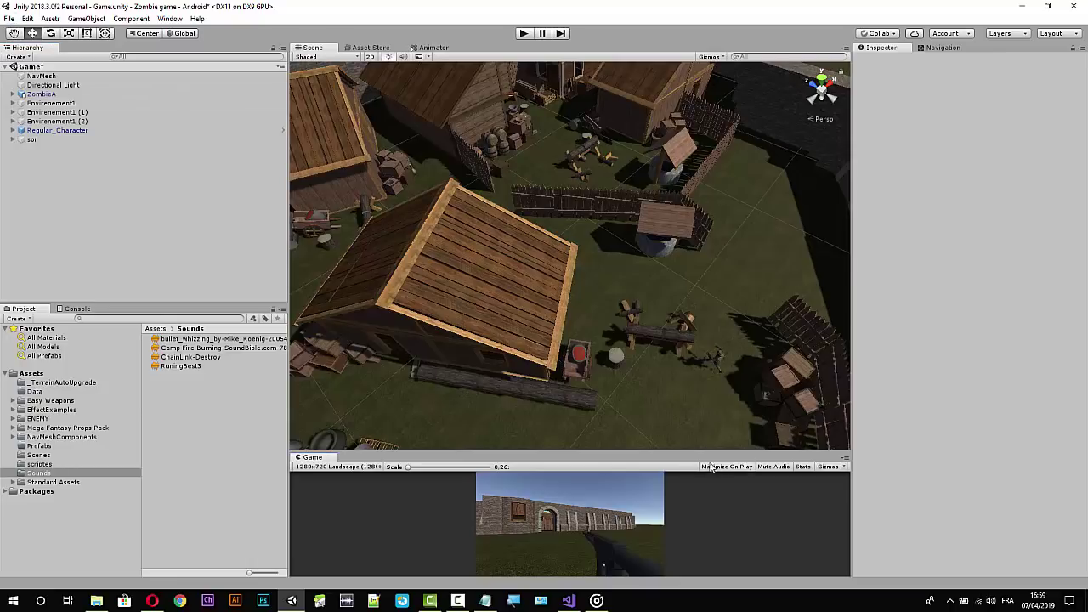
{"action": "left_click_drag", "start_coordinate": [701, 451], "coordinate": [666, 321]}
{"action": "type", "text": "va"}
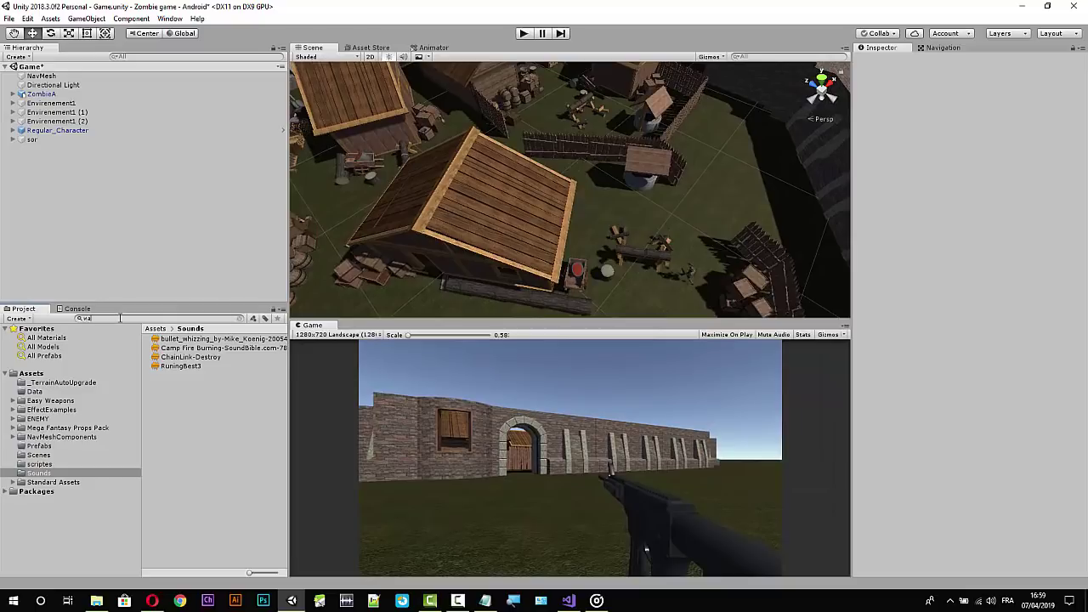
{"action": "type", "text": "llf"}
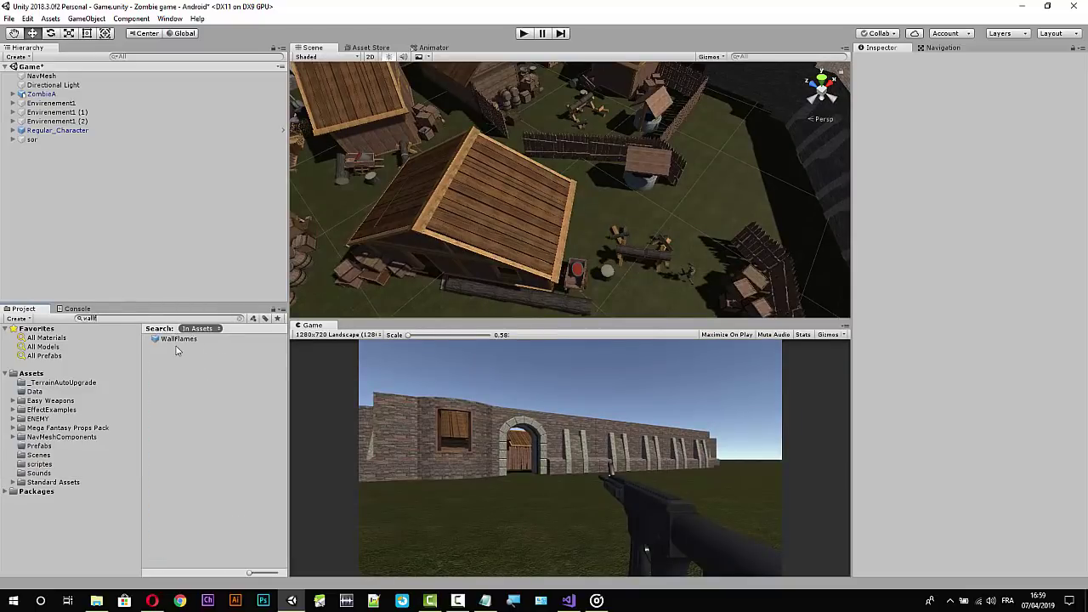
{"action": "left_click", "coordinate": [176, 340]}
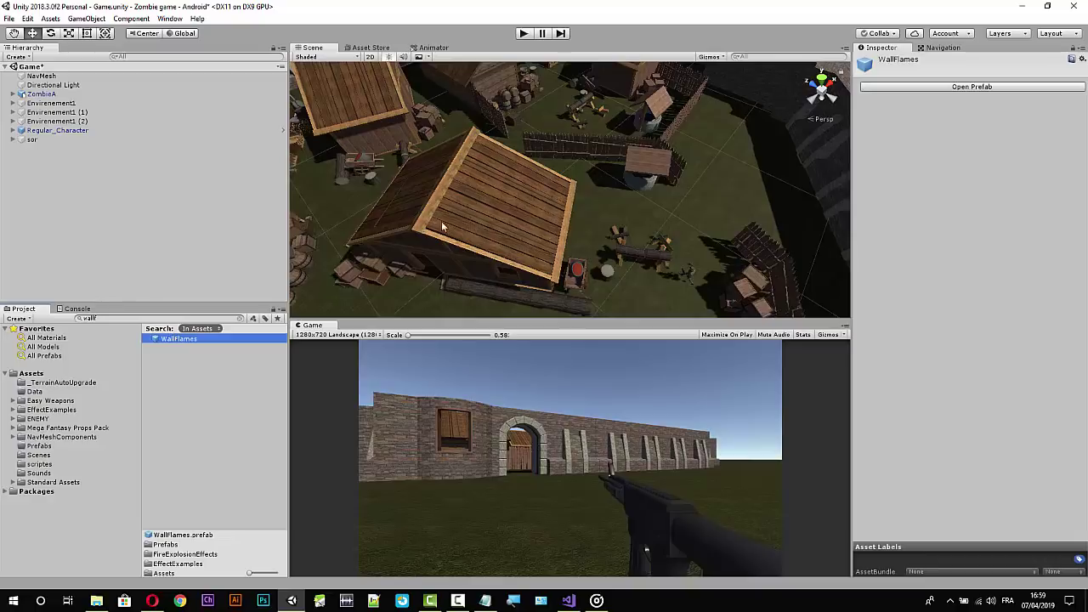
{"action": "left_click", "coordinate": [954, 89]}
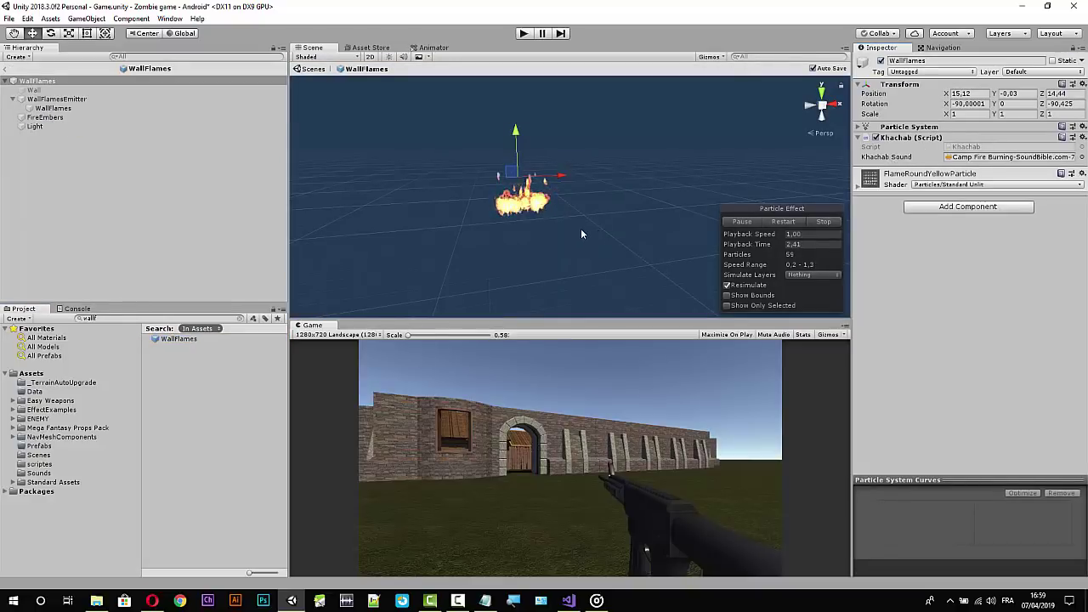
{"action": "left_click_drag", "start_coordinate": [550, 316], "coordinate": [549, 290]}
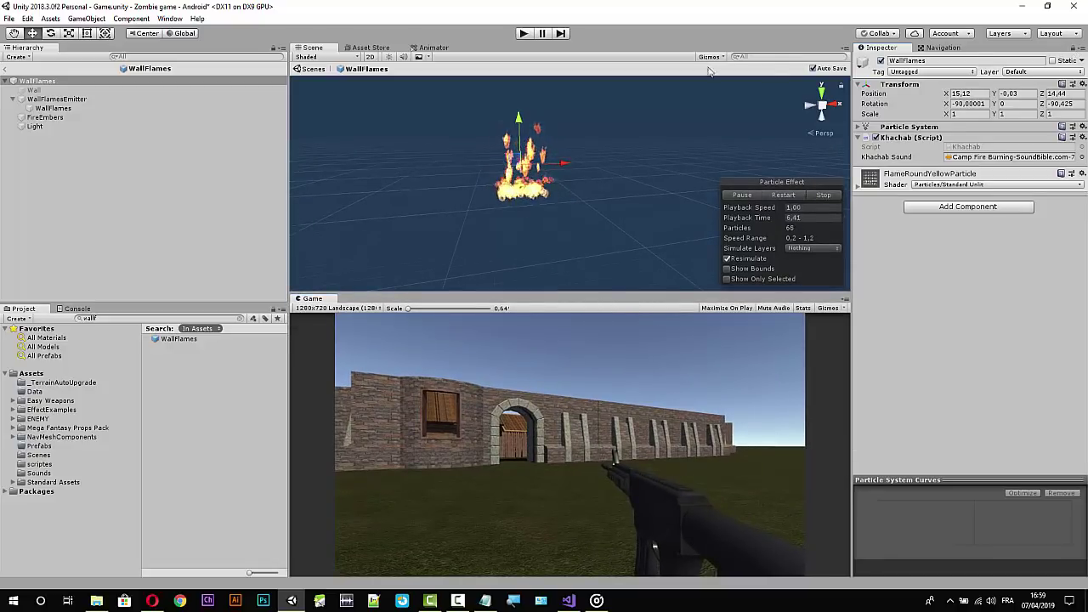
{"action": "left_click", "coordinate": [524, 34]}
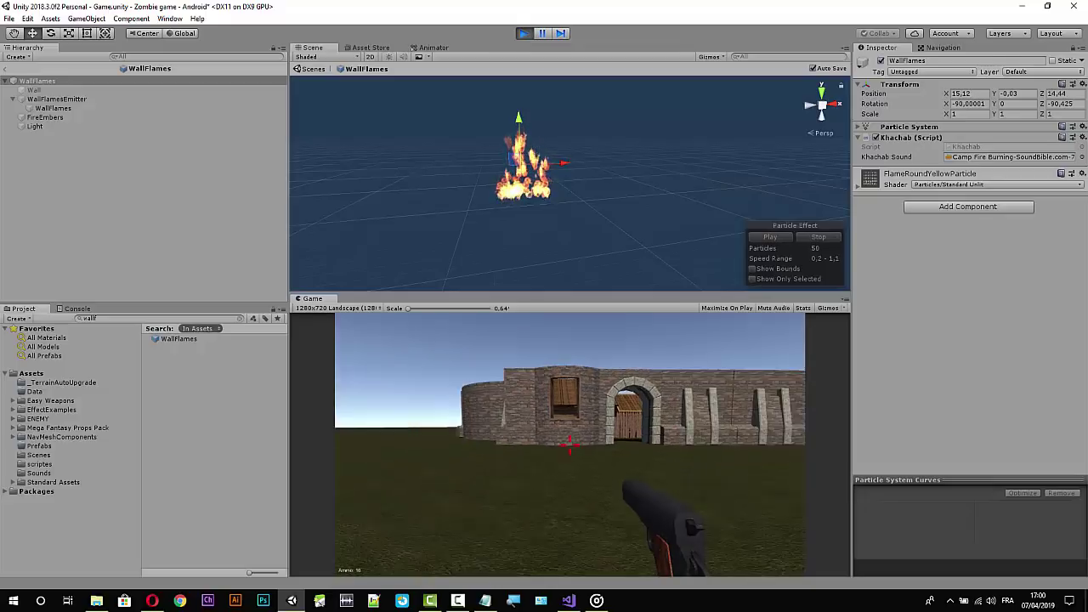
{"action": "key", "text": "w"}
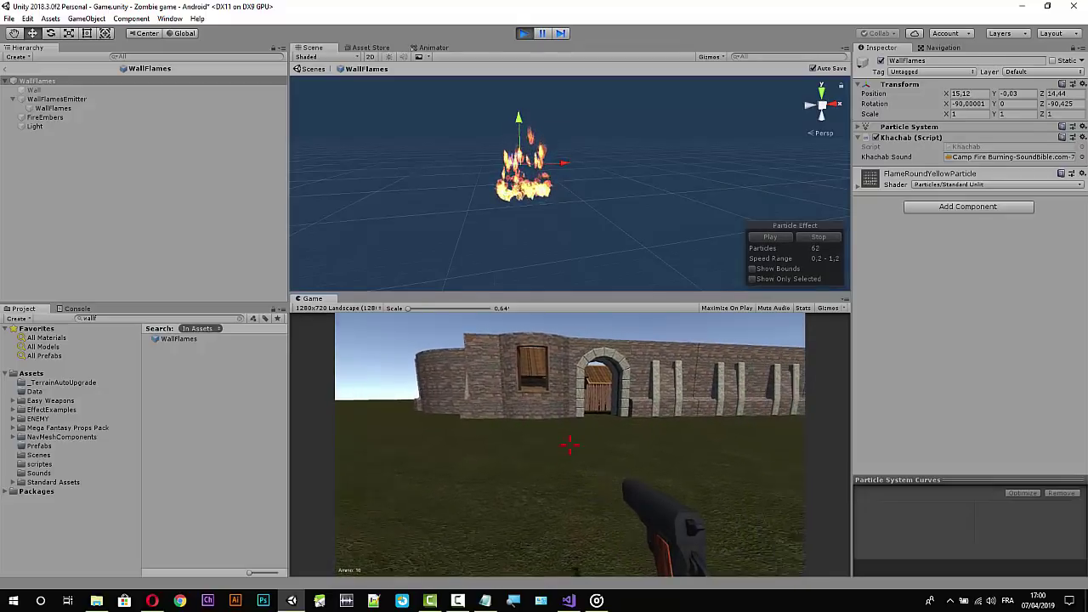
{"action": "key", "text": "w"}
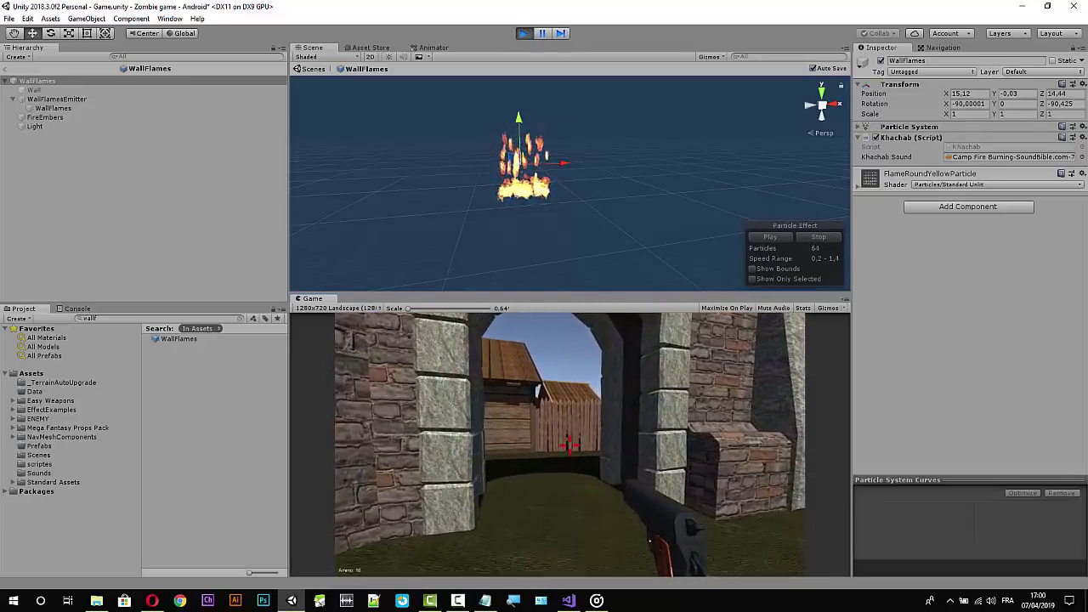
{"action": "left_click", "coordinate": [569, 442]}
{"action": "left_click", "coordinate": [570, 442]}
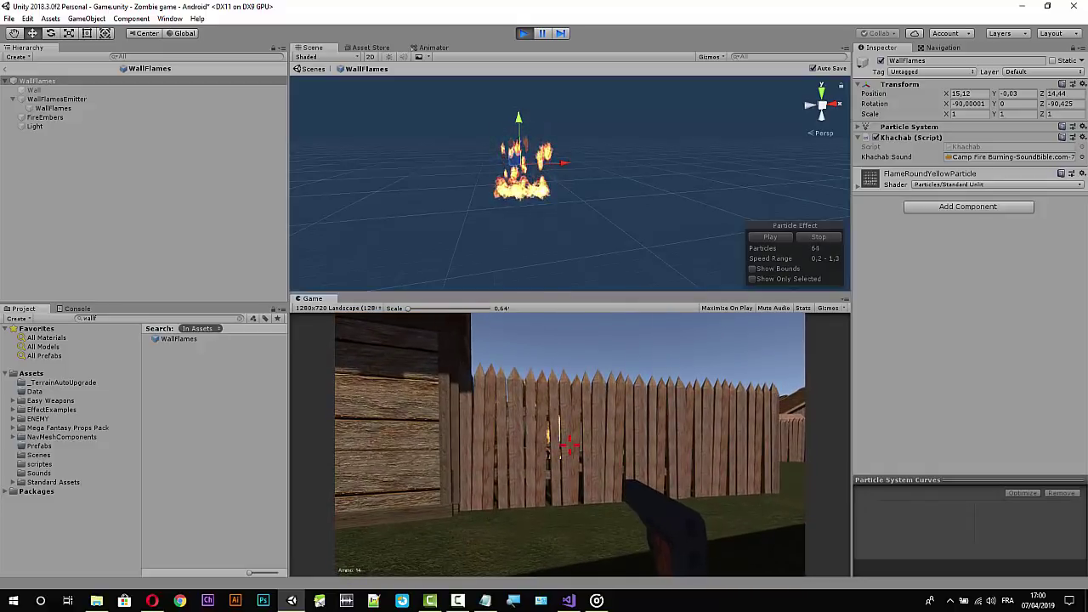
{"action": "left_click", "coordinate": [569, 442]}
{"action": "left_click", "coordinate": [570, 442]}
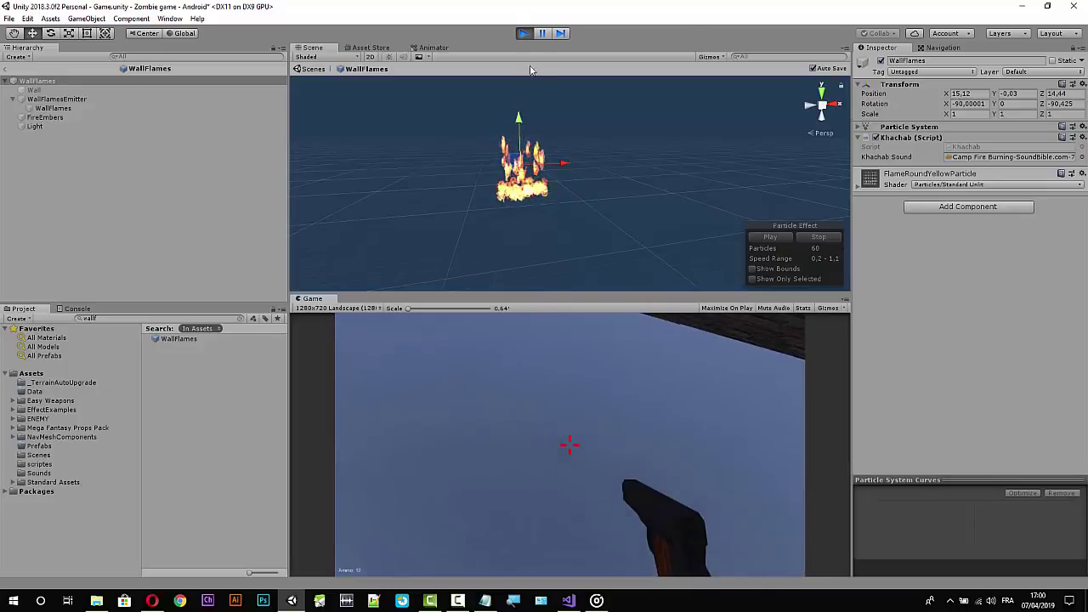
{"action": "key", "text": "ctrl+p"}
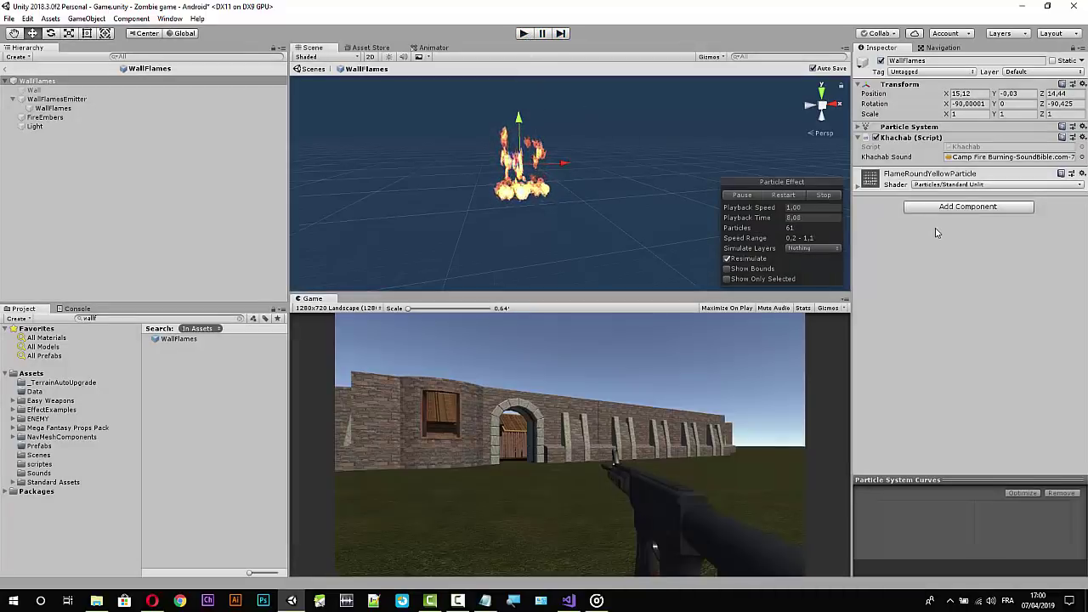
Add an Audio Source component to WallFlames via an 'audio' search, then enter Play mode.
{"action": "left_click", "coordinate": [944, 207]}
{"action": "type", "text": "b"}
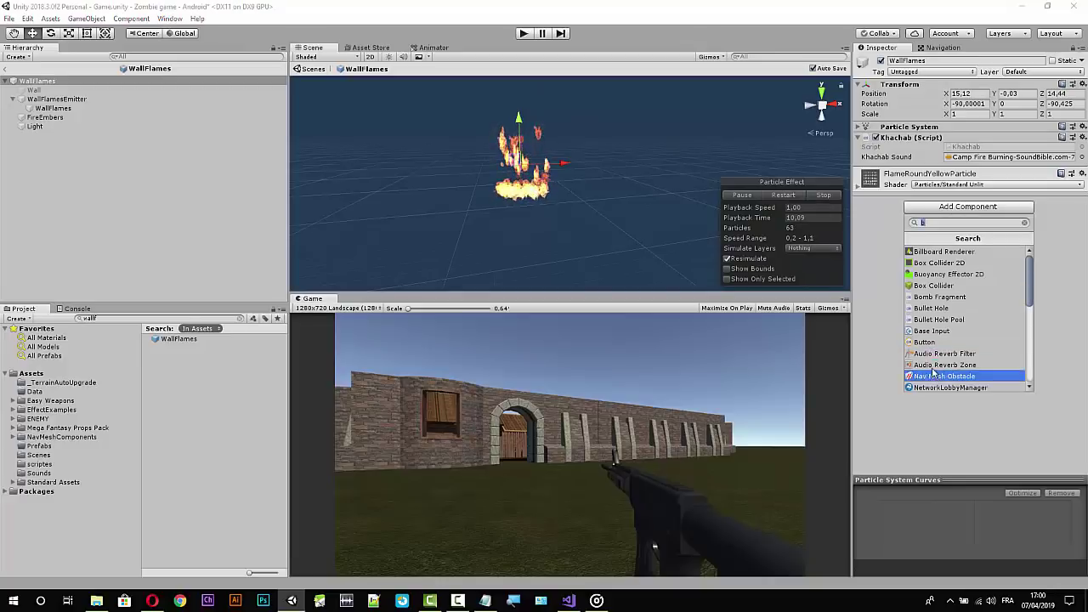
{"action": "type", "text": "audio"}
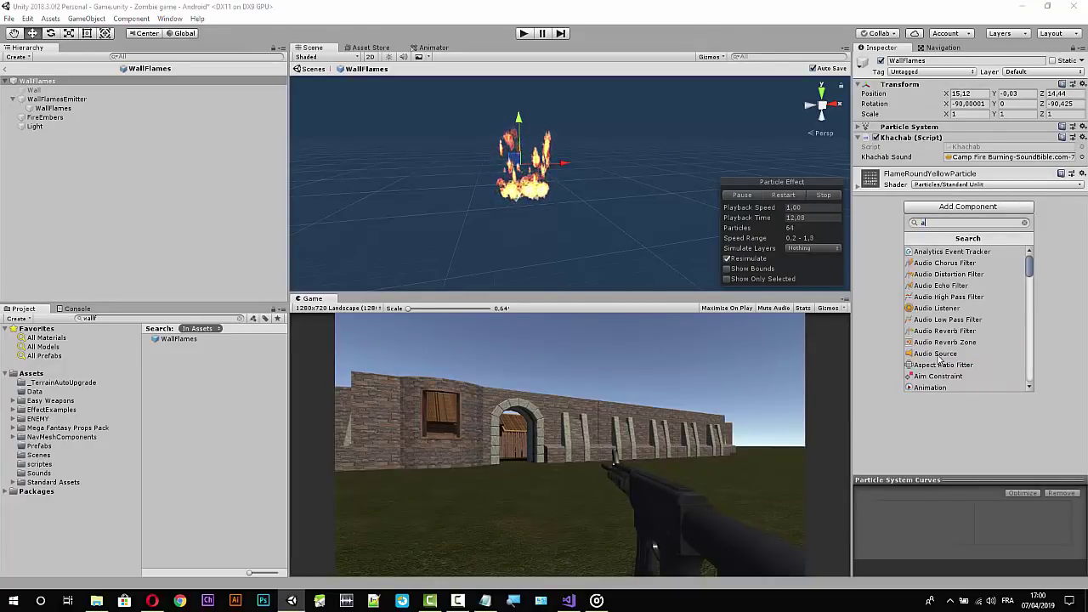
{"action": "left_click", "coordinate": [944, 353]}
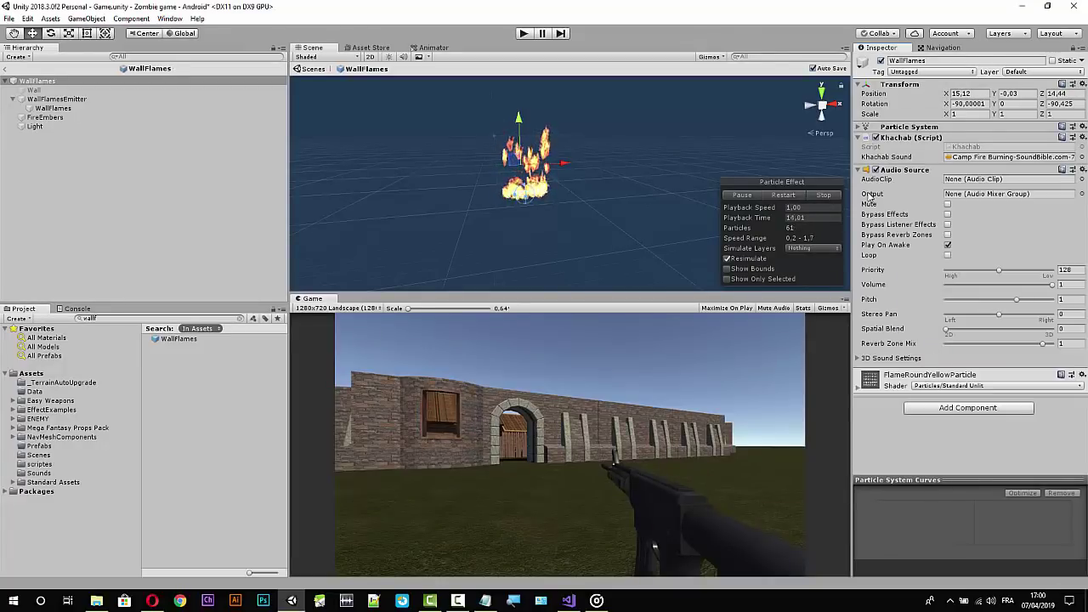
{"action": "left_click", "coordinate": [524, 34]}
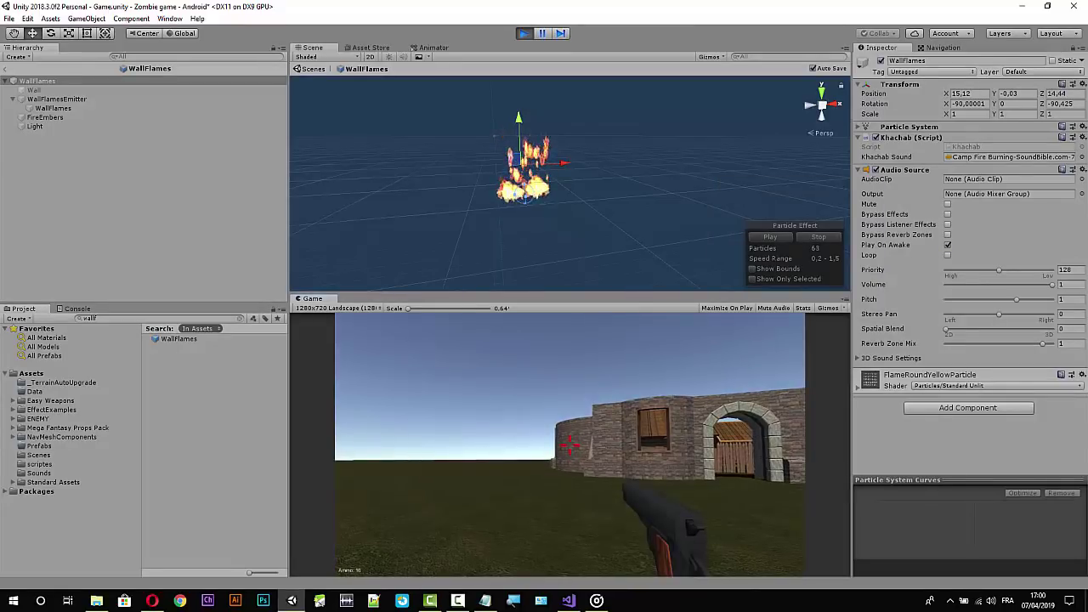
Walk through the doorway, along the fence and alley to the brick wall, then stop Play mode.
{"action": "key", "text": "w"}
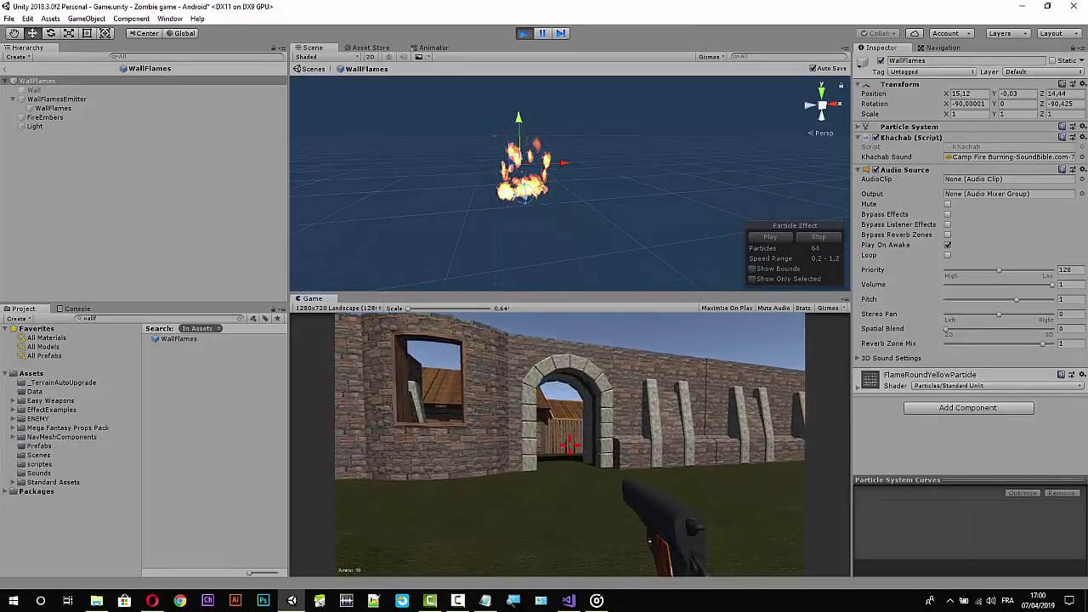
{"action": "key", "text": "w"}
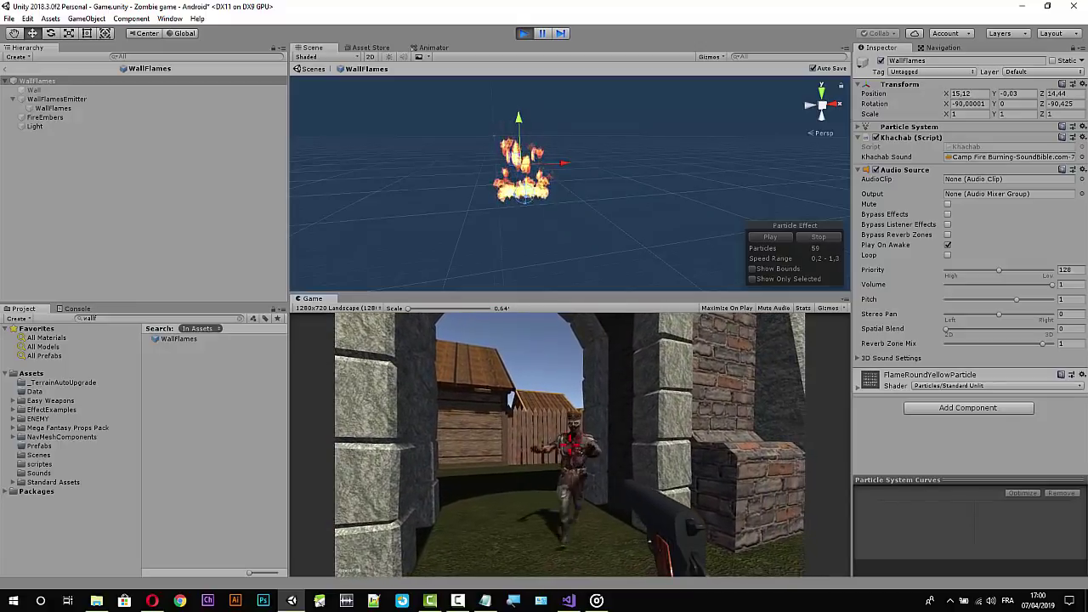
{"action": "key", "text": "w"}
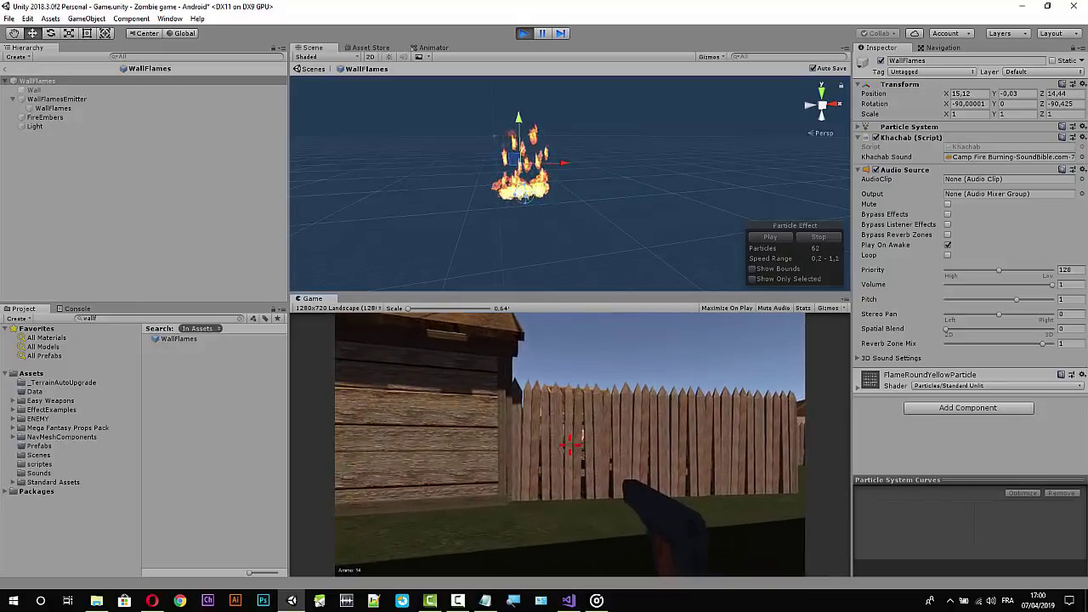
{"action": "key", "text": "w"}
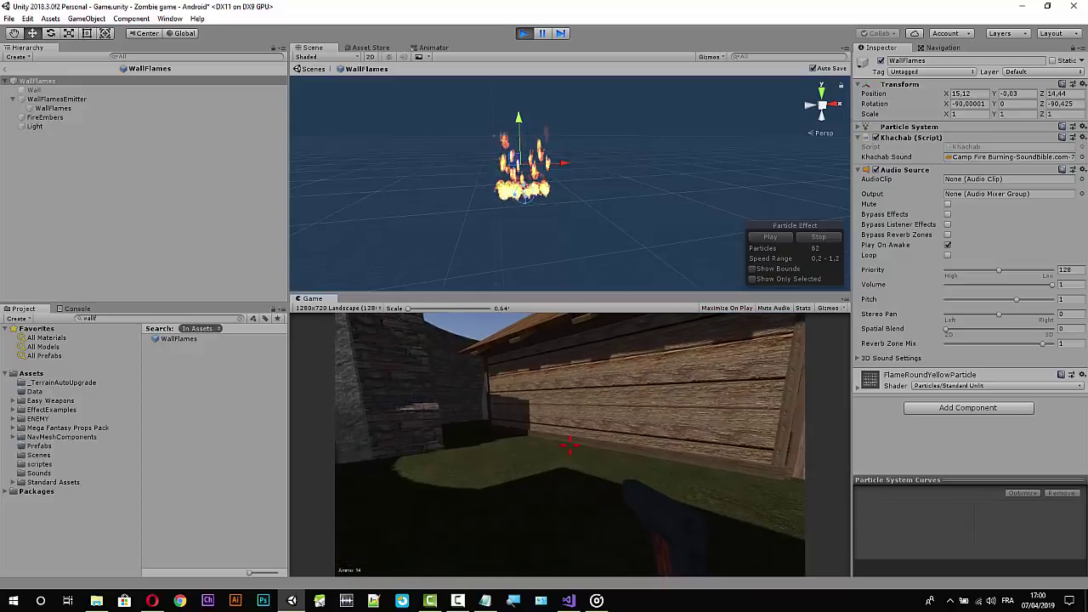
{"action": "key", "text": "w"}
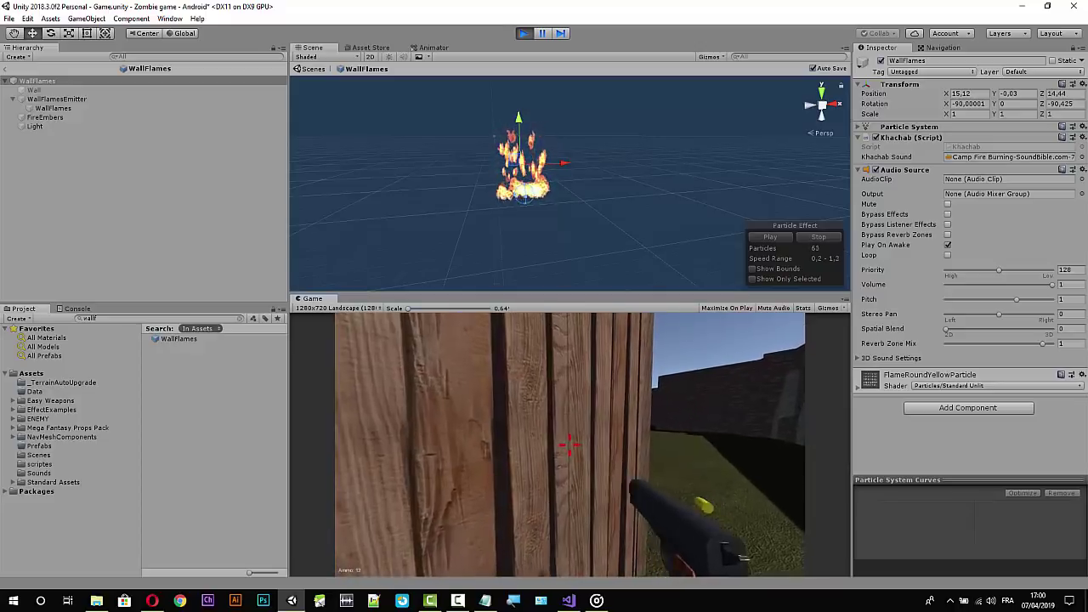
{"action": "key", "text": "w"}
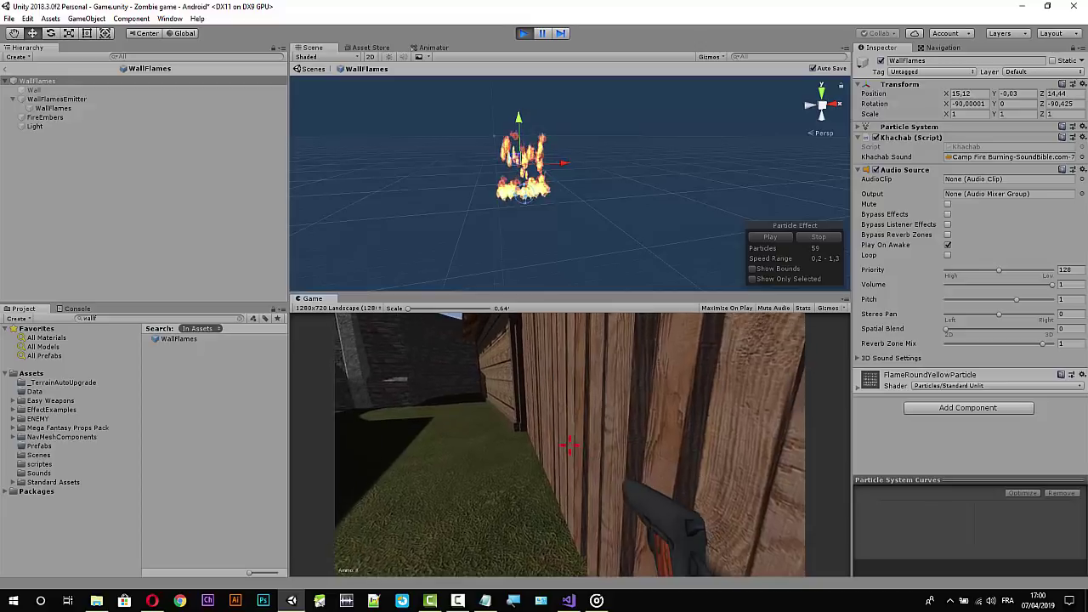
{"action": "key", "text": "w"}
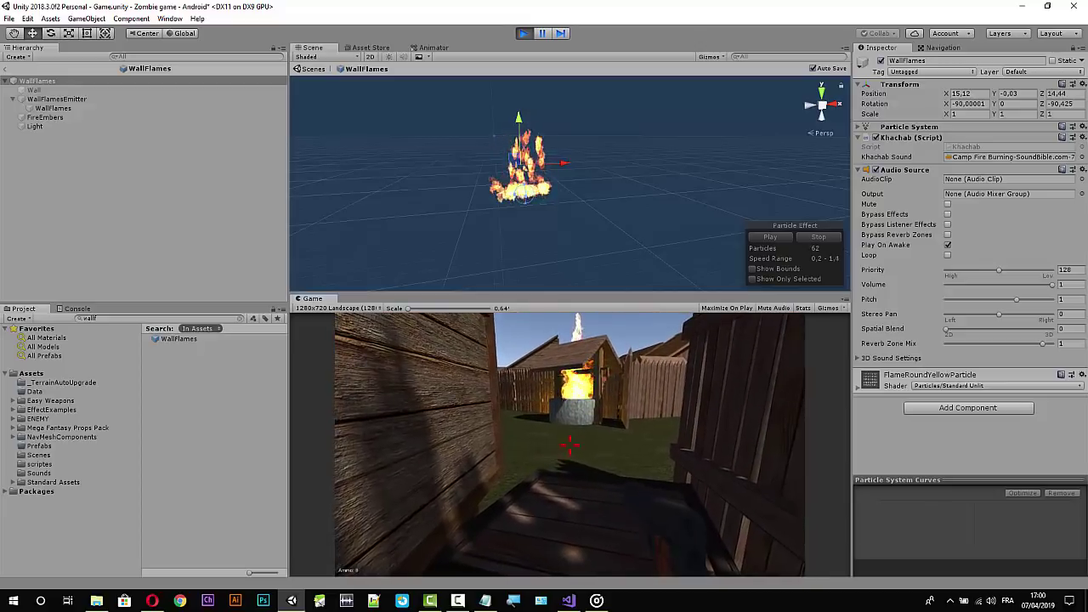
{"action": "key", "text": "w"}
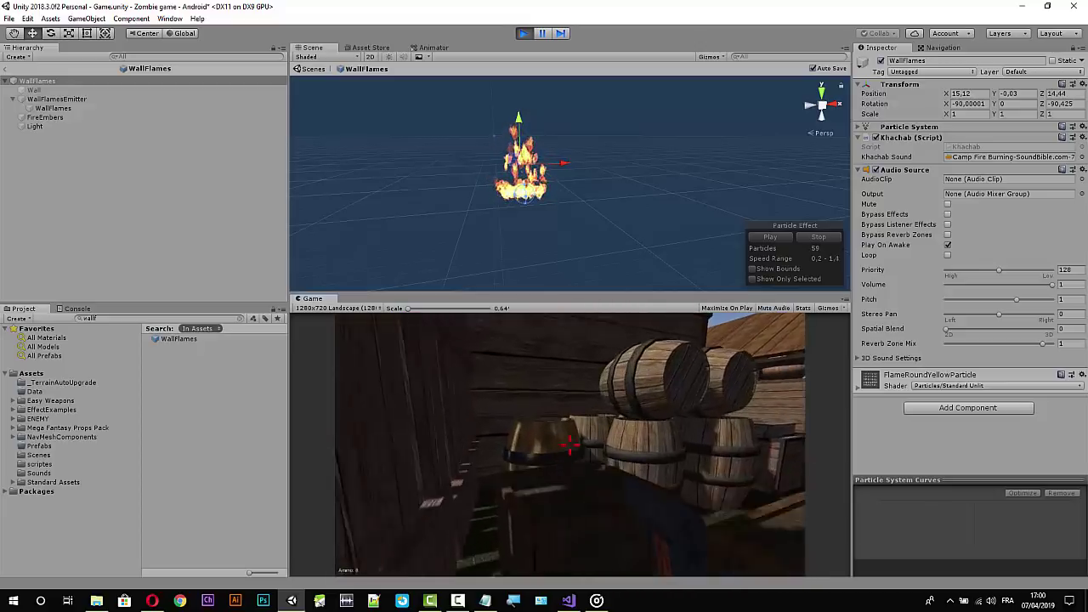
{"action": "key", "text": "w"}
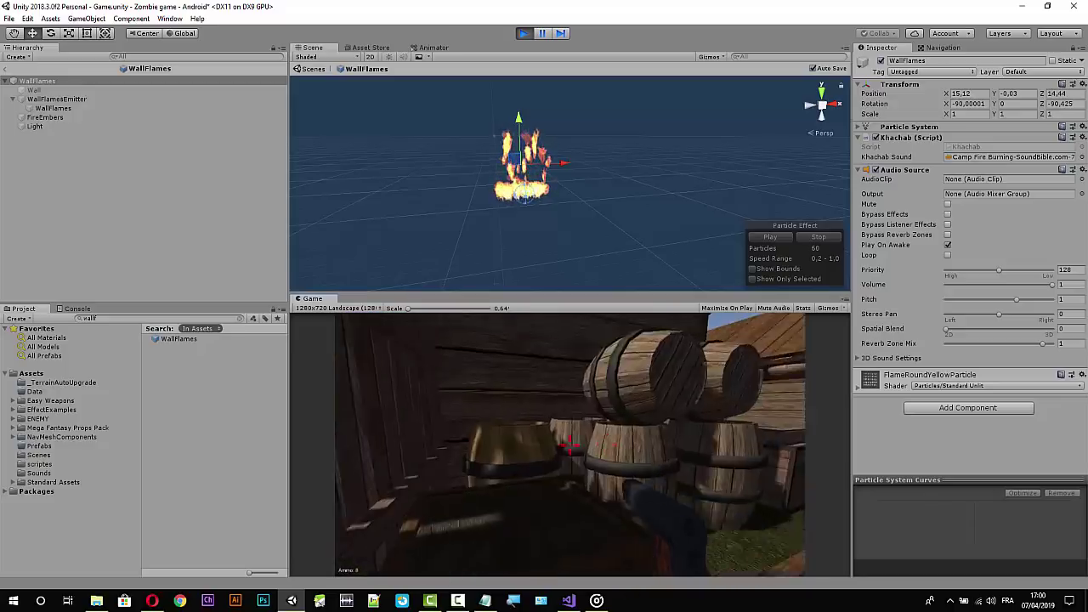
{"action": "key", "text": "w"}
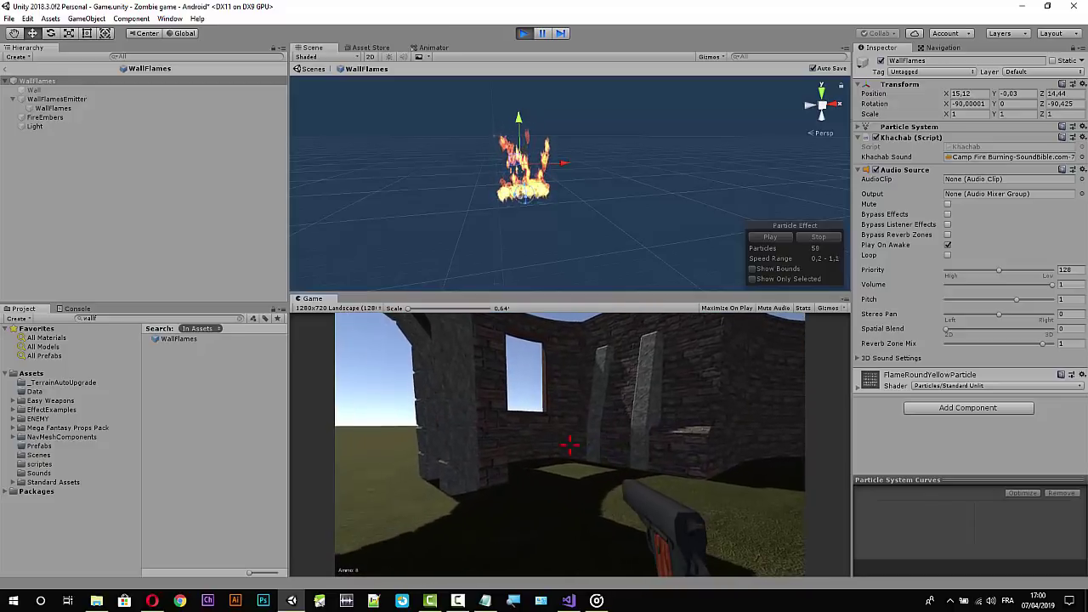
{"action": "key", "text": "w"}
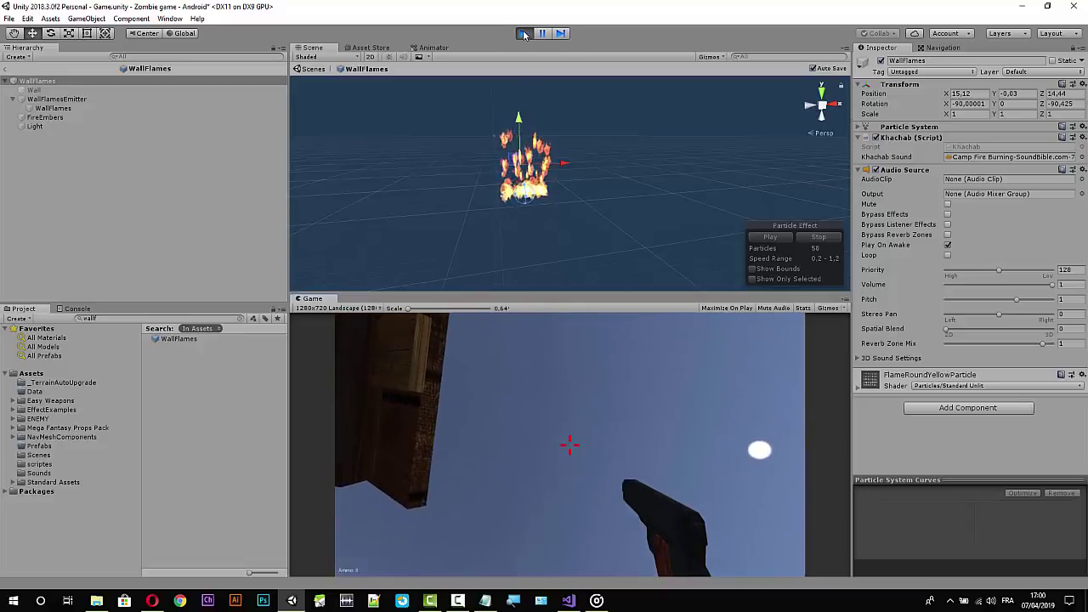
{"action": "key", "text": "ctrl+p"}
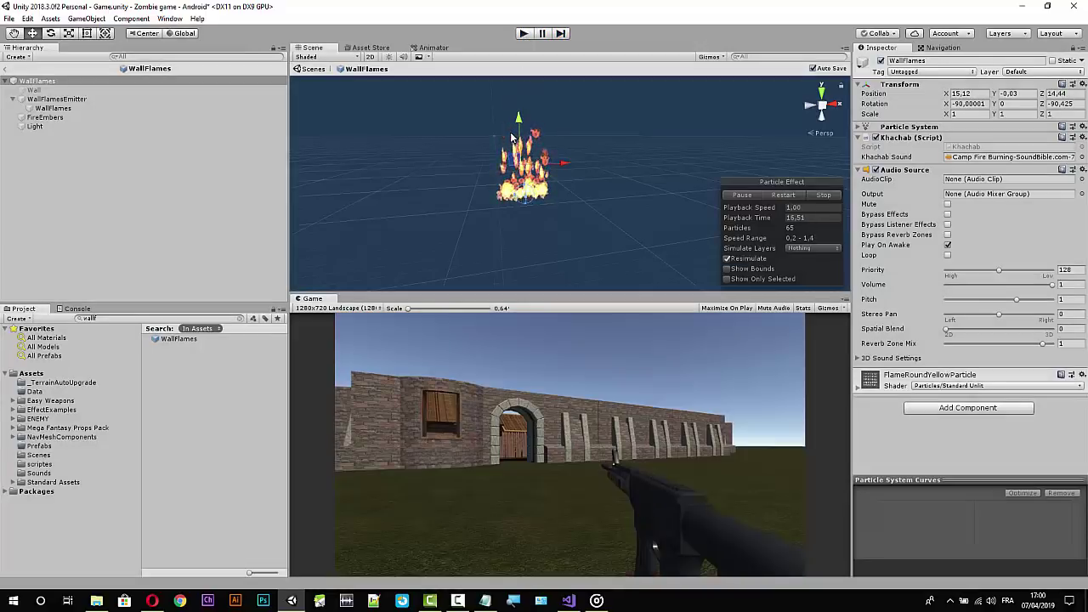
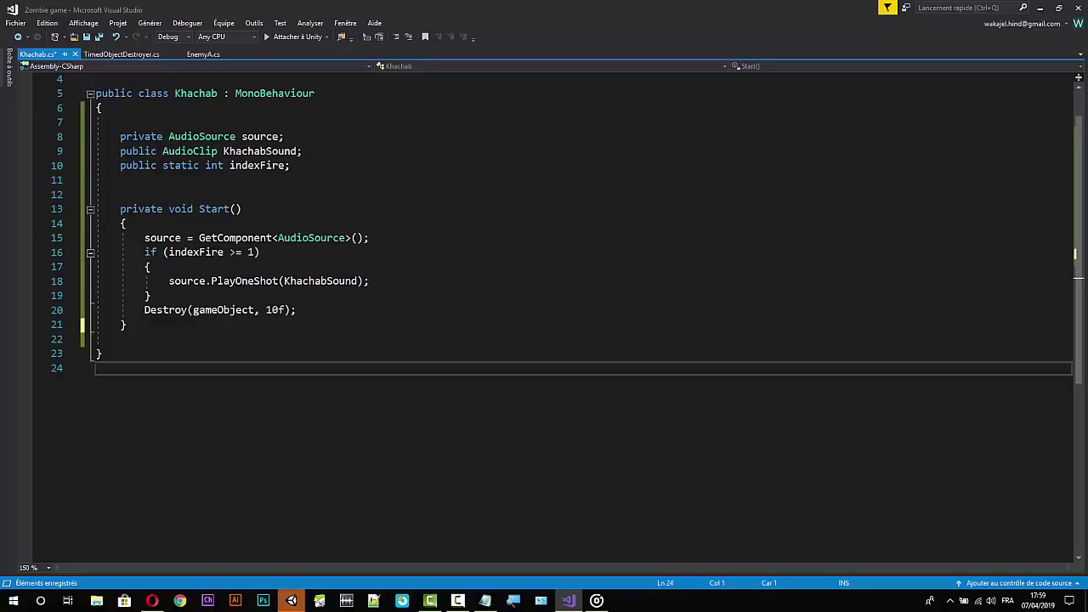
Check TimedObjectDestroyer's Enemy tag check, then inspect Khachab's public static indexFire field.
{"action": "left_click", "coordinate": [119, 54]}
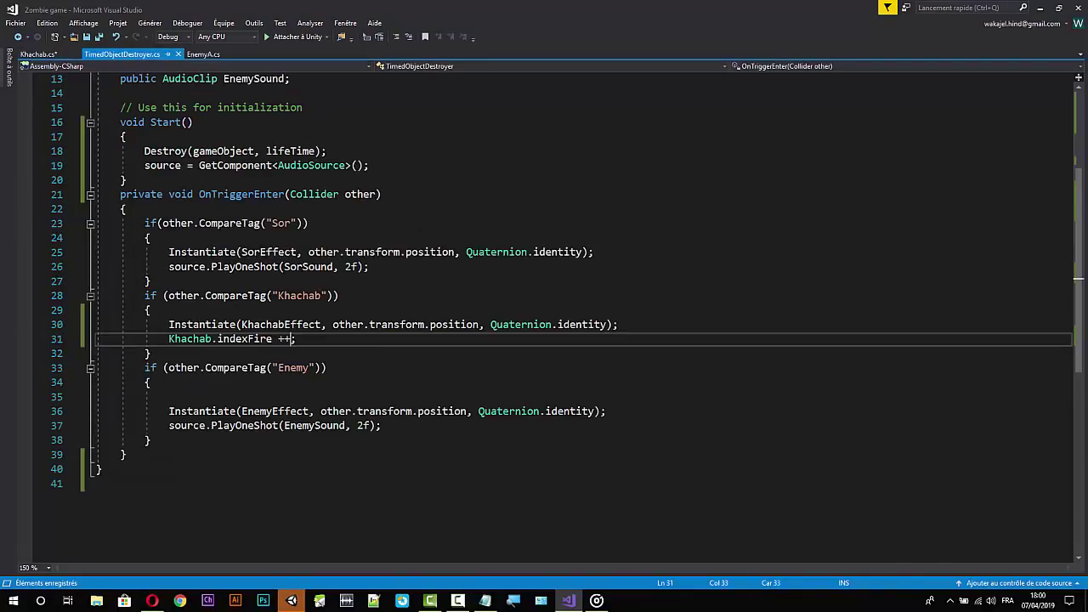
{"action": "left_click", "coordinate": [328, 367]}
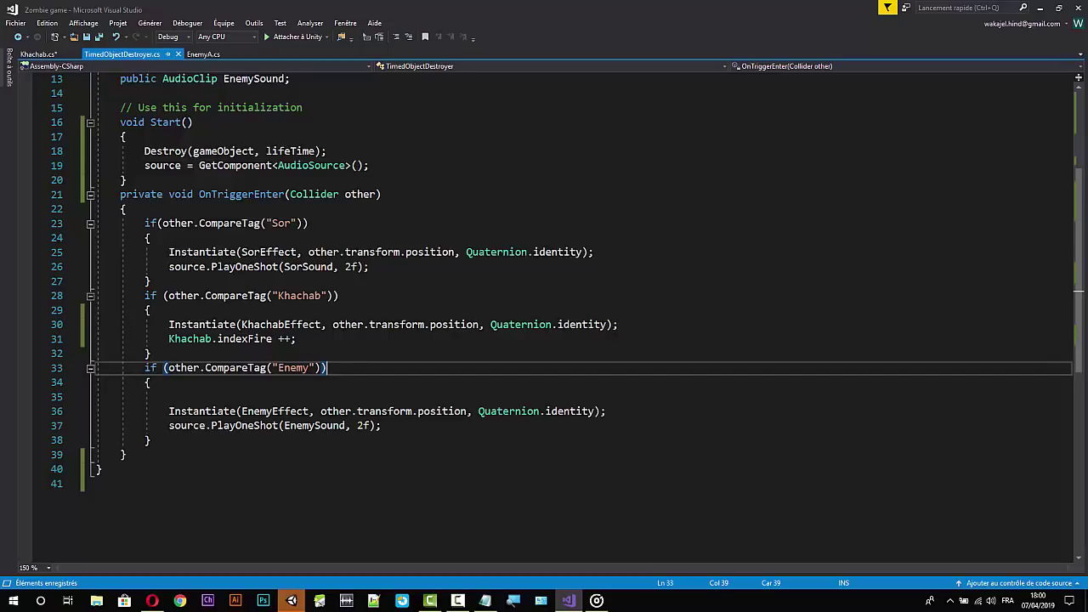
{"action": "left_click", "coordinate": [38, 53]}
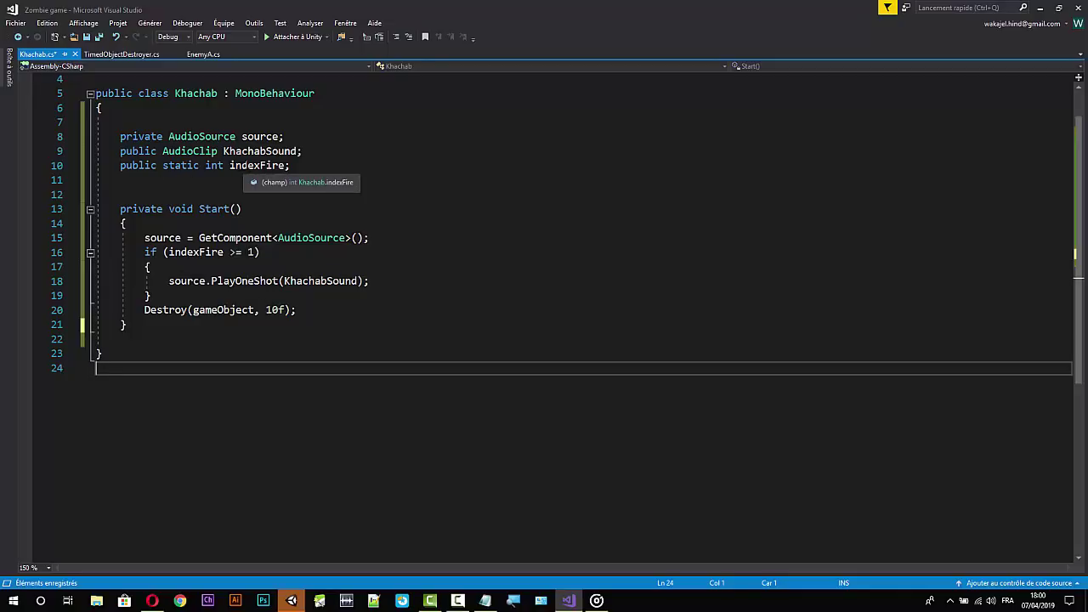
{"action": "double_click", "coordinate": [255, 166]}
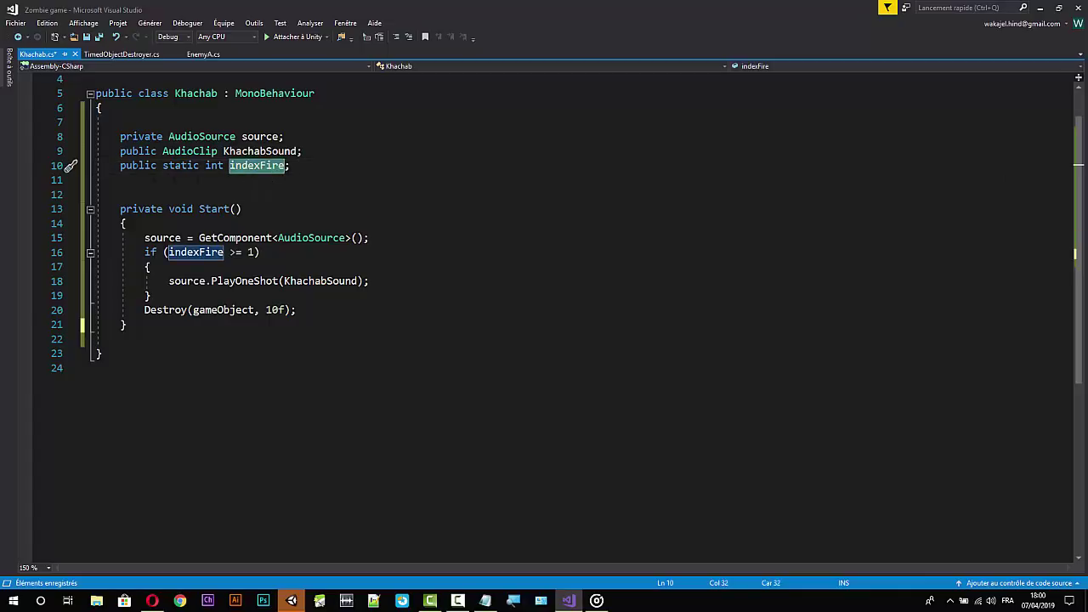
{"action": "left_click", "coordinate": [132, 165]}
{"action": "double_click", "coordinate": [134, 165]}
{"action": "left_click", "coordinate": [168, 164]}
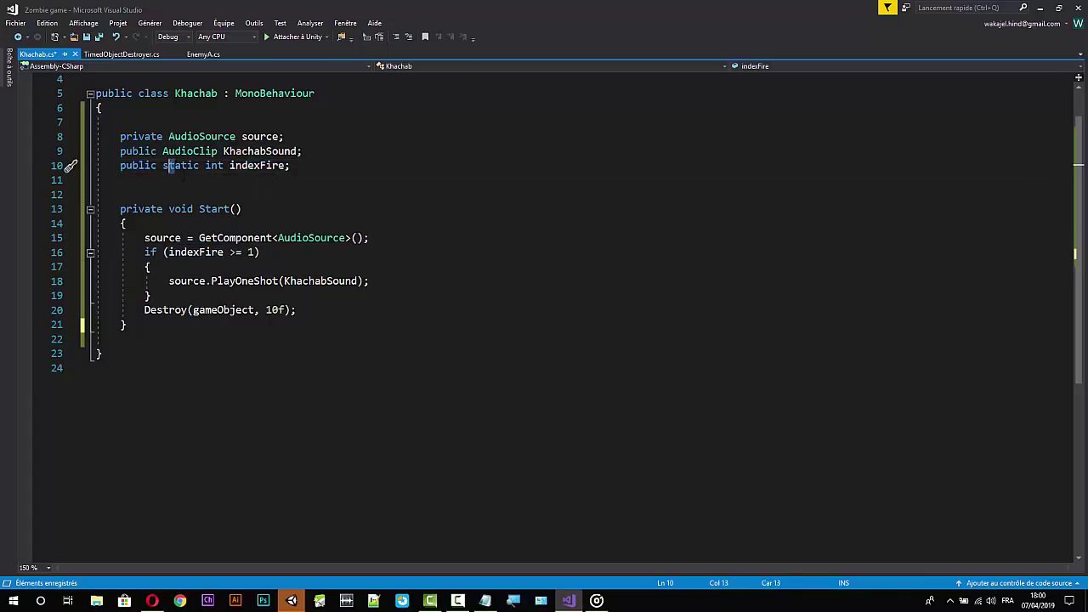
{"action": "key", "text": "Down"}
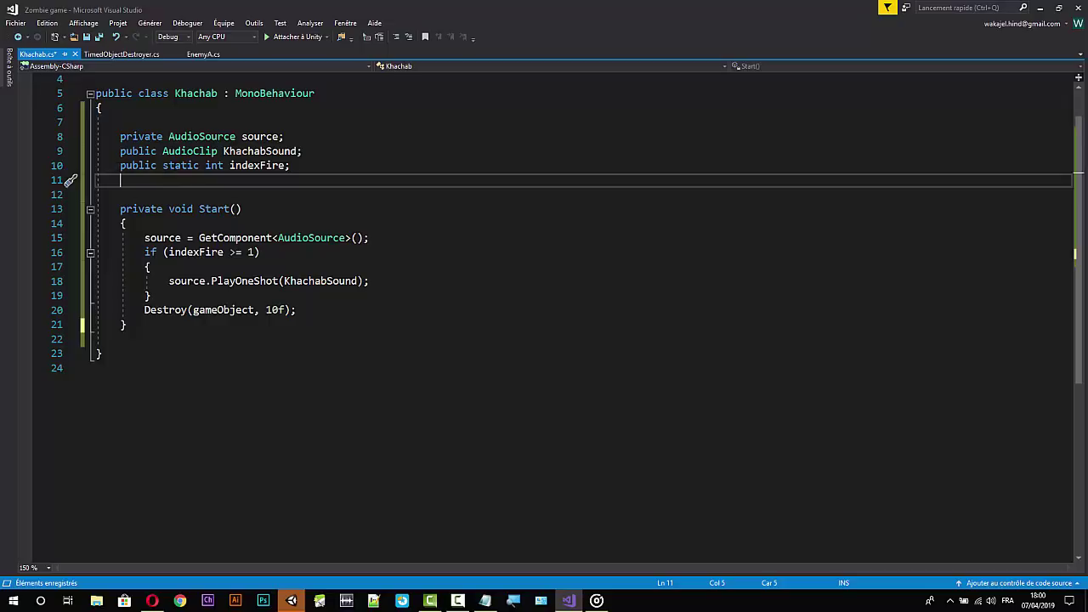
{"action": "double_click", "coordinate": [177, 166]}
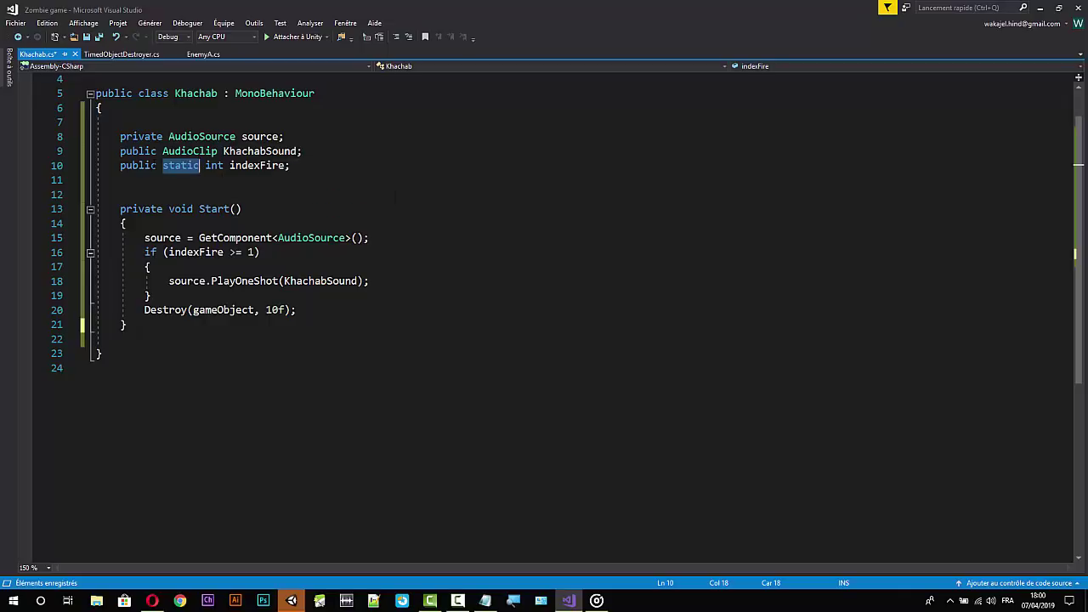
{"action": "double_click", "coordinate": [139, 166]}
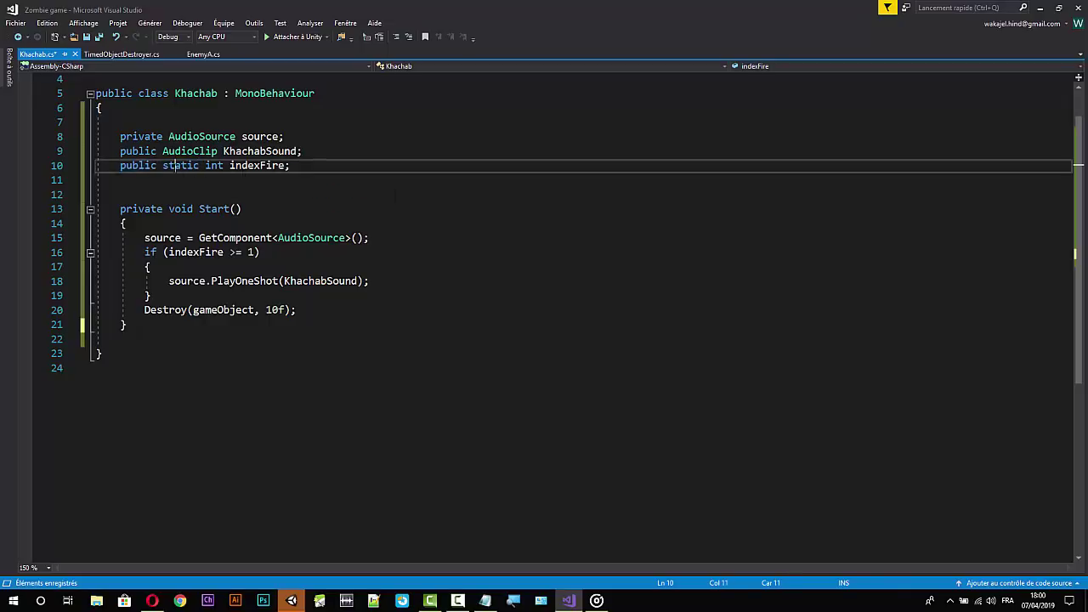
{"action": "double_click", "coordinate": [181, 166]}
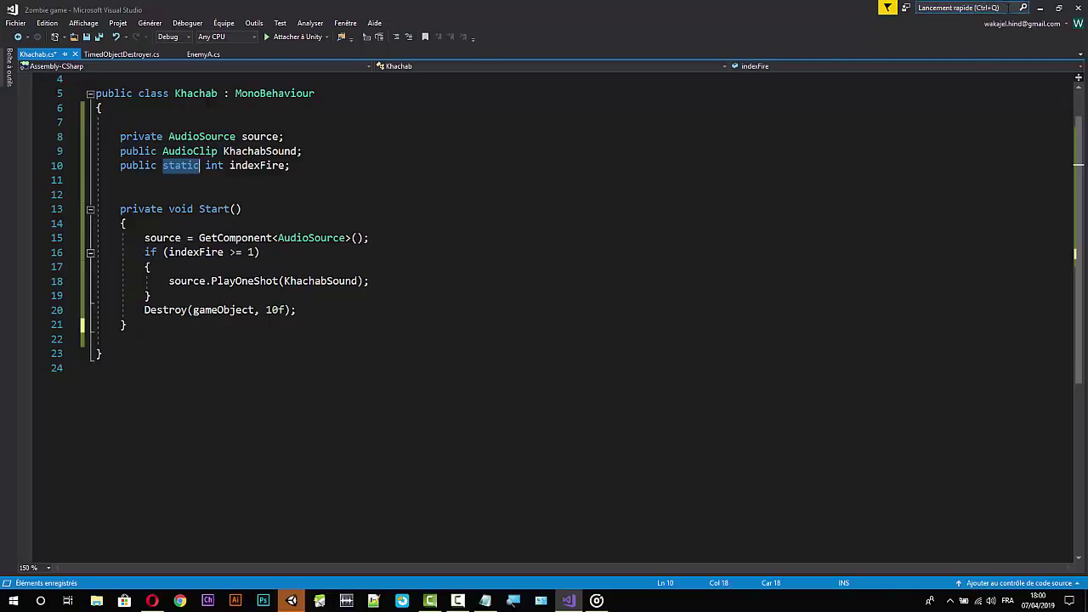
Review OnTriggerEnter's Khachab tag check and Collider parameter, then return to Unity.
{"action": "left_click", "coordinate": [119, 54]}
{"action": "scroll", "coordinate": [343, 184], "scroll_direction": "up", "scroll_amount": 2}
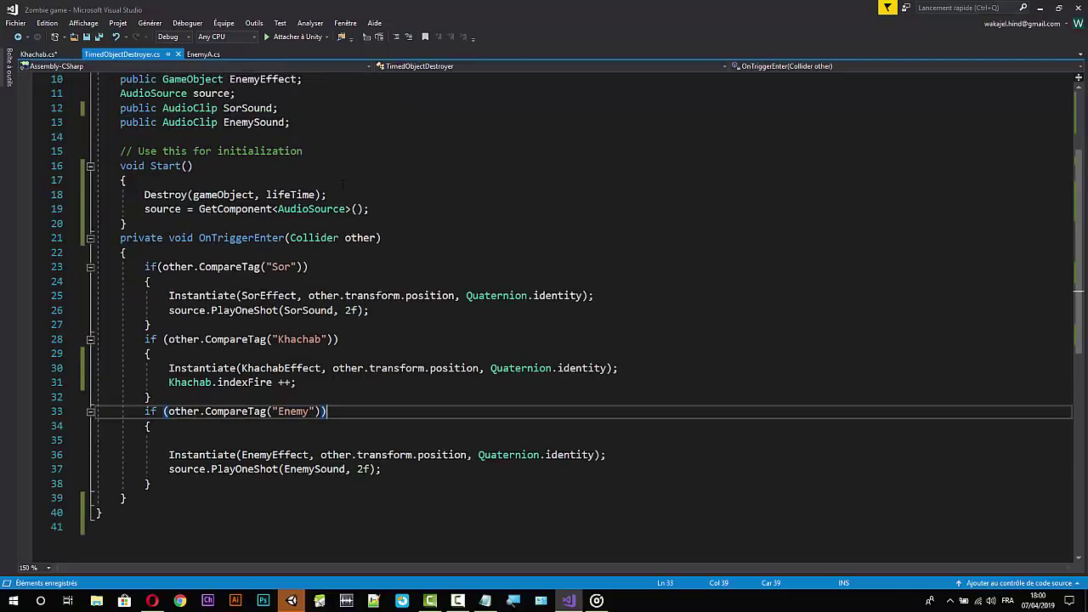
{"action": "scroll", "coordinate": [343, 190], "scroll_direction": "down", "scroll_amount": 2}
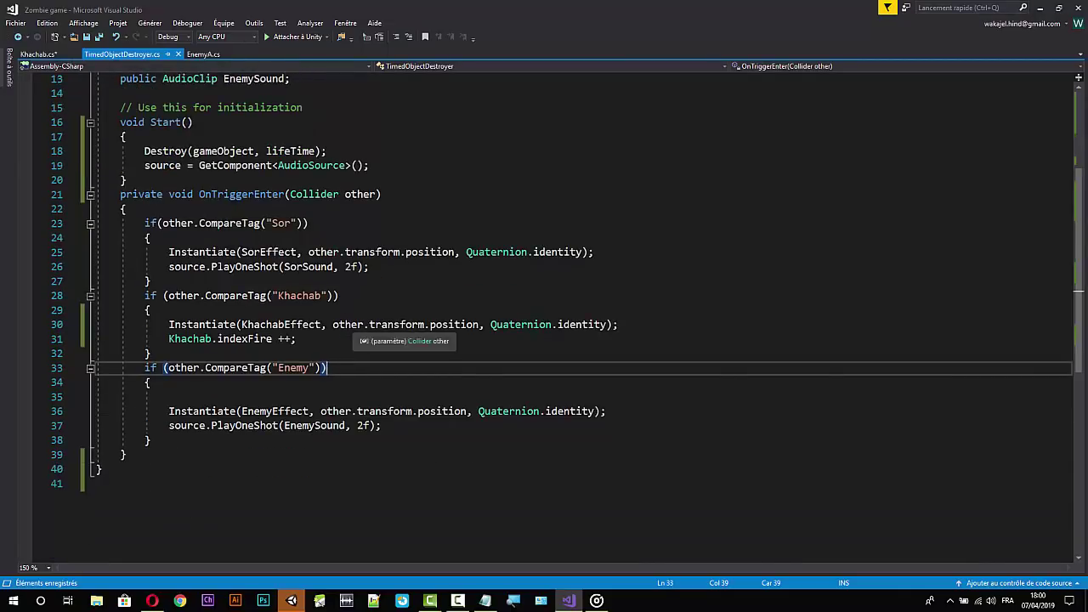
{"action": "double_click", "coordinate": [281, 324]}
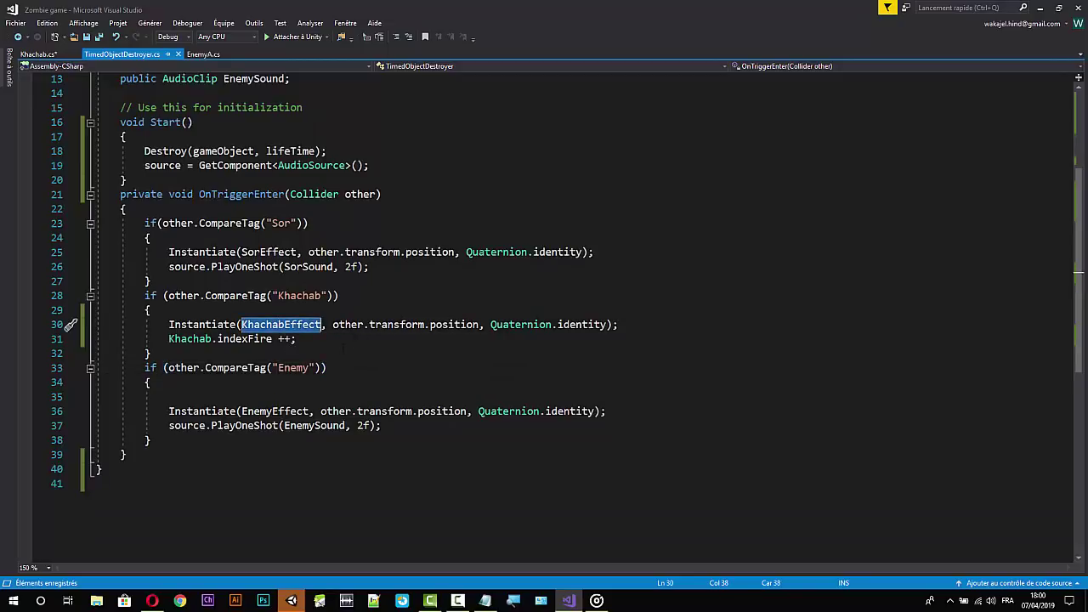
{"action": "left_click", "coordinate": [344, 296]}
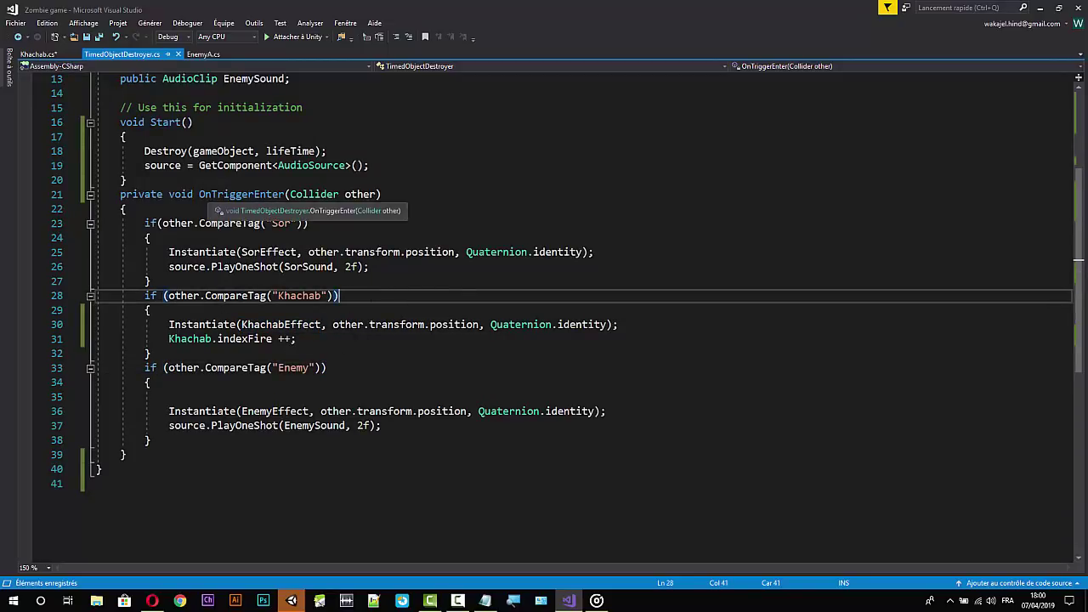
{"action": "double_click", "coordinate": [315, 195]}
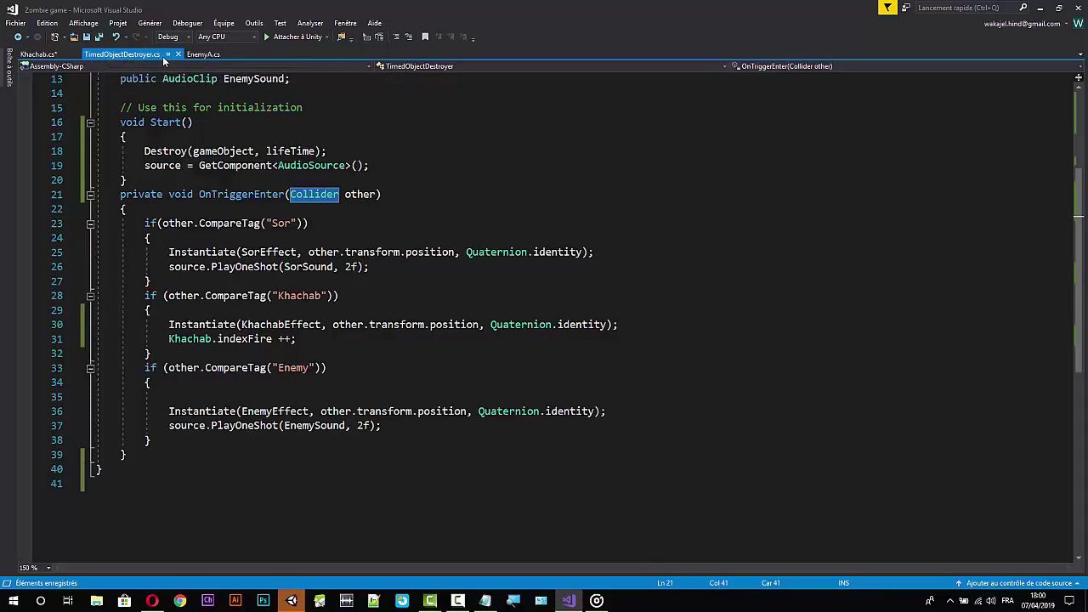
{"action": "left_click", "coordinate": [1042, 9]}
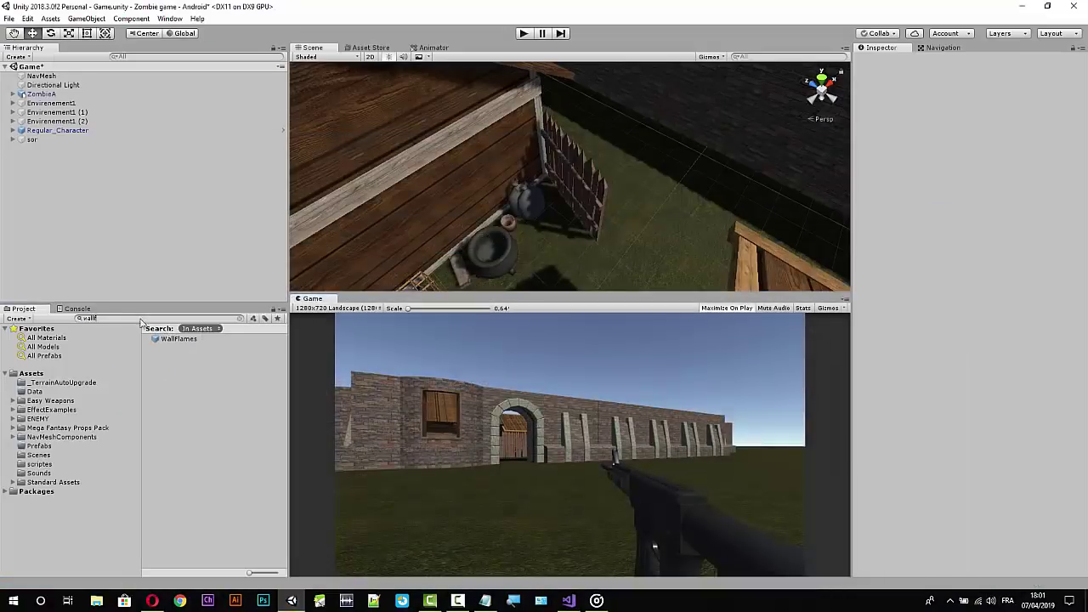
Search the project for 'hit', open Hit_Smoke_Effect in prefab mode, then return to Visual Studio.
{"action": "left_click", "coordinate": [139, 319]}
{"action": "type", "text": "hit"}
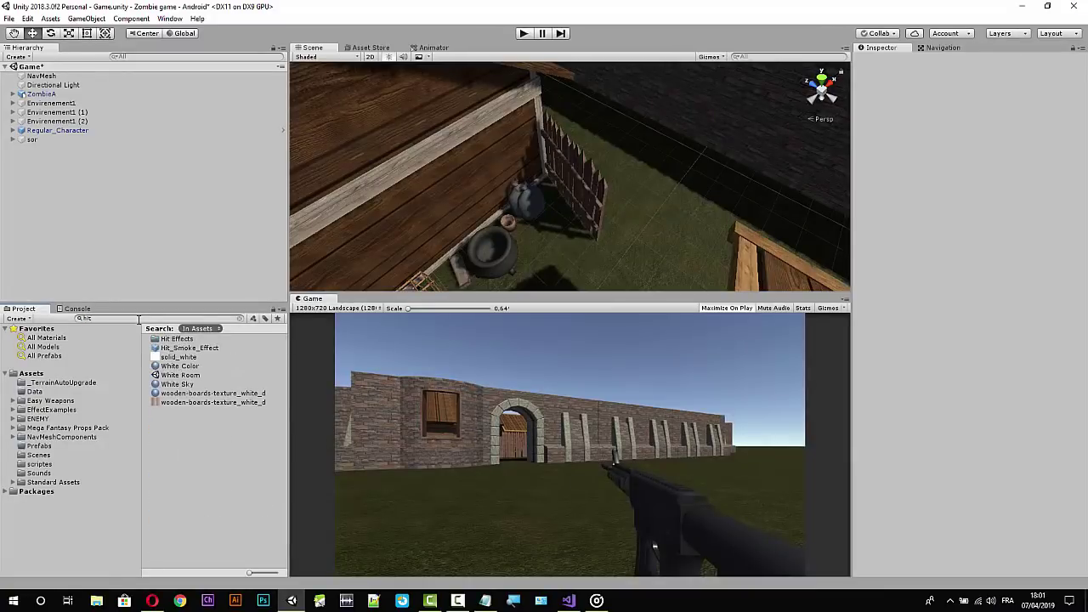
{"action": "left_click", "coordinate": [187, 349]}
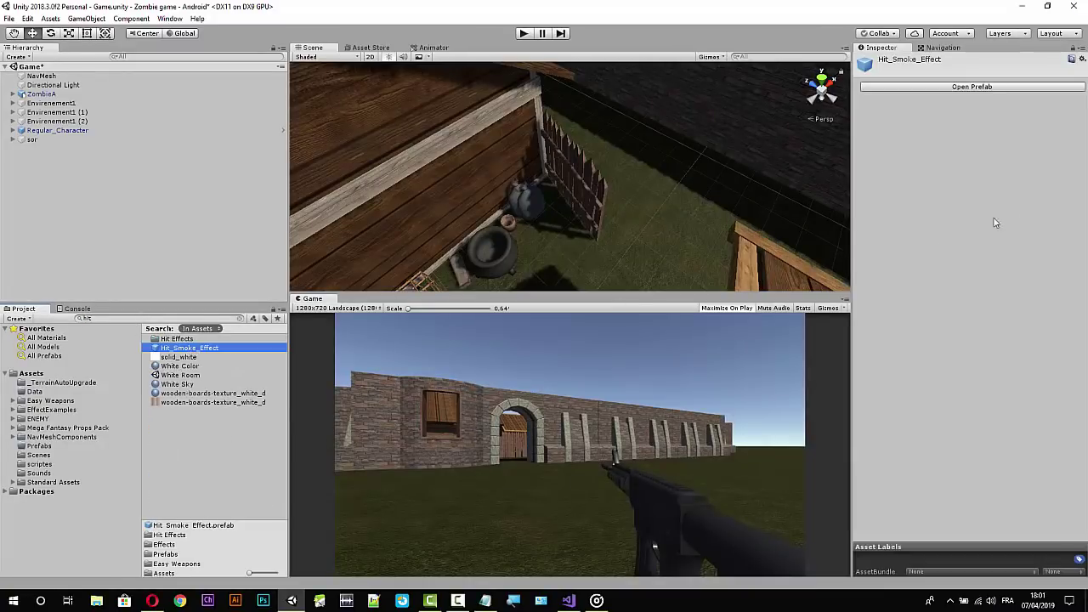
{"action": "left_click", "coordinate": [963, 87]}
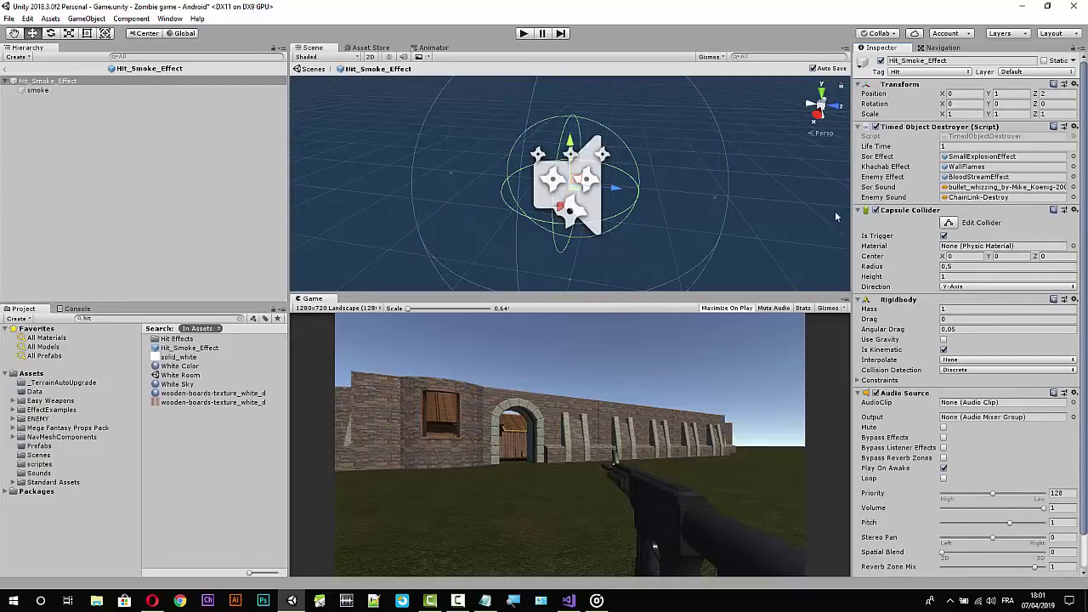
{"action": "left_click", "coordinate": [570, 601]}
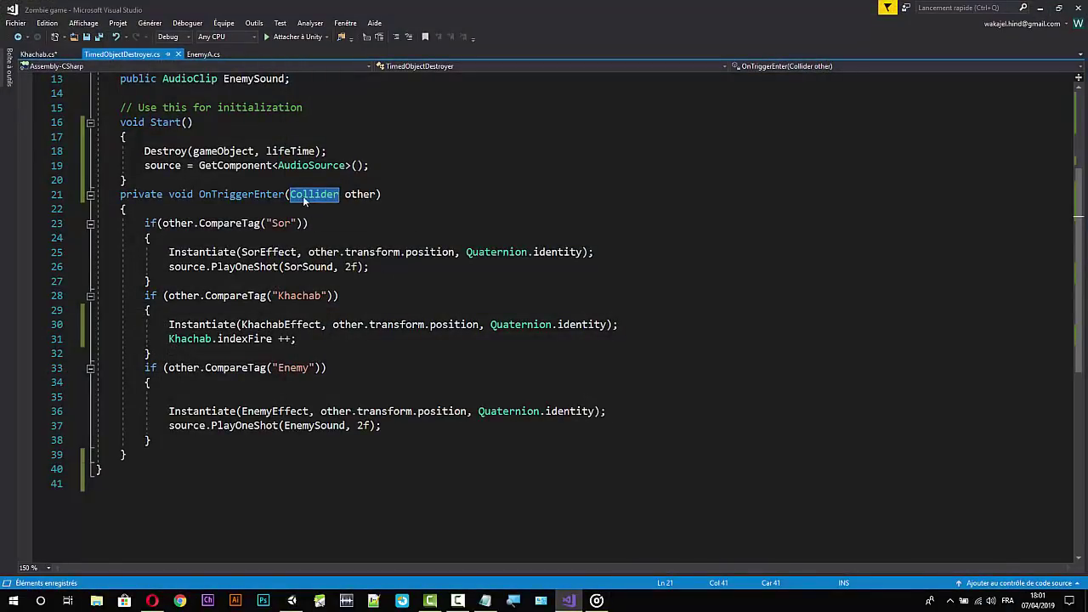
{"action": "left_click", "coordinate": [314, 194]}
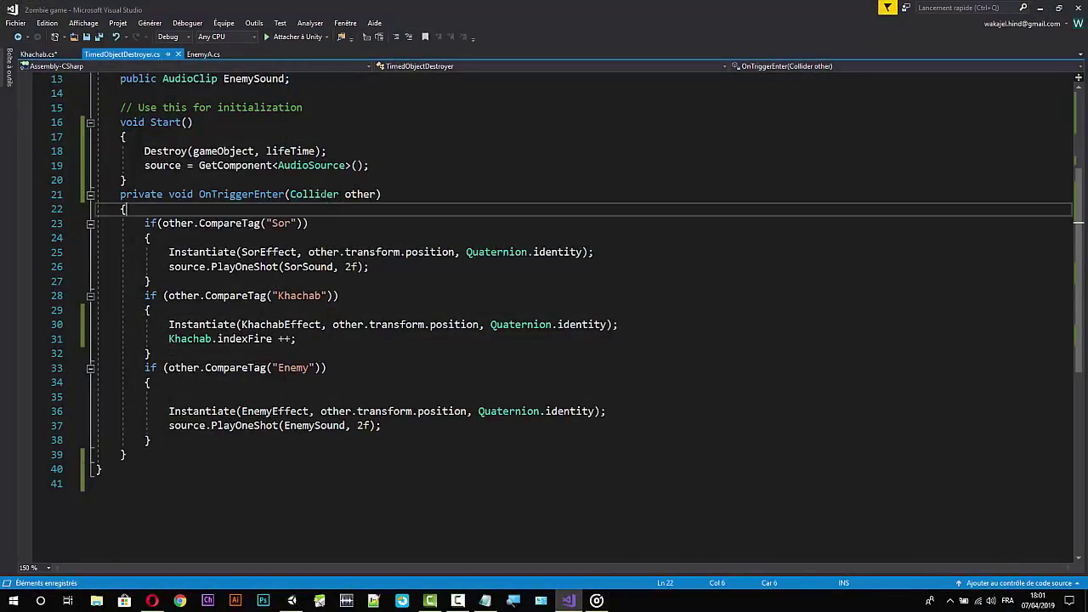
{"action": "left_click", "coordinate": [372, 201]}
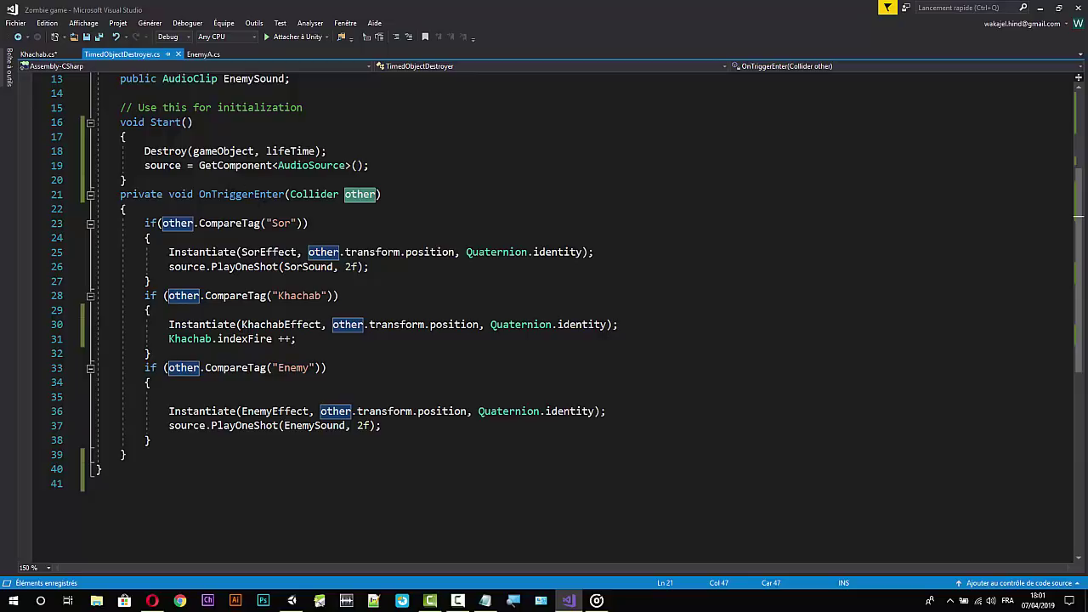
{"action": "left_click_drag", "start_coordinate": [290, 194], "coordinate": [339, 194]}
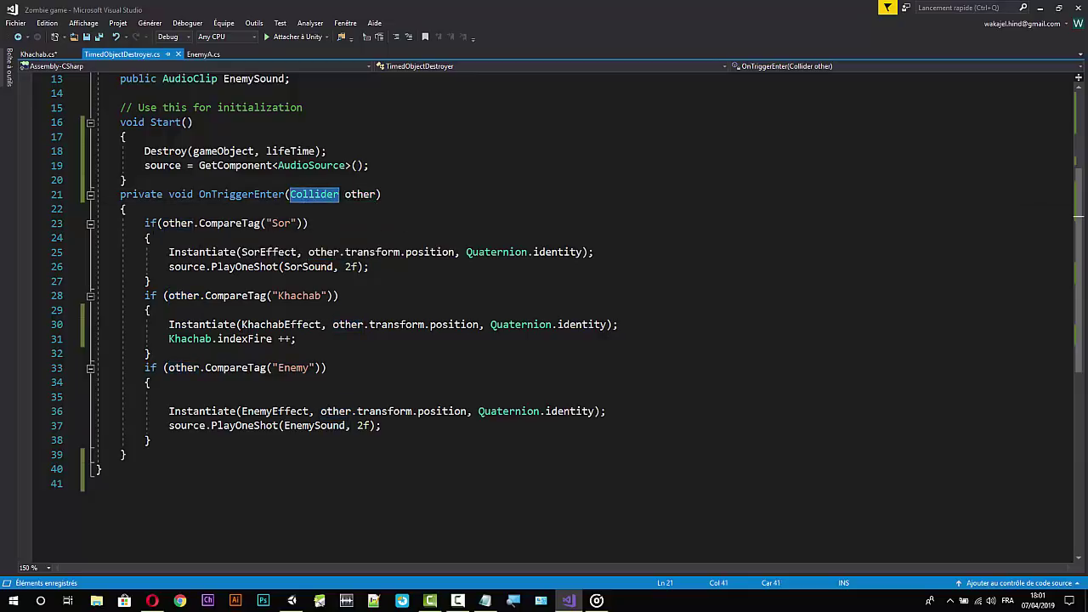
{"action": "double_click", "coordinate": [282, 223]}
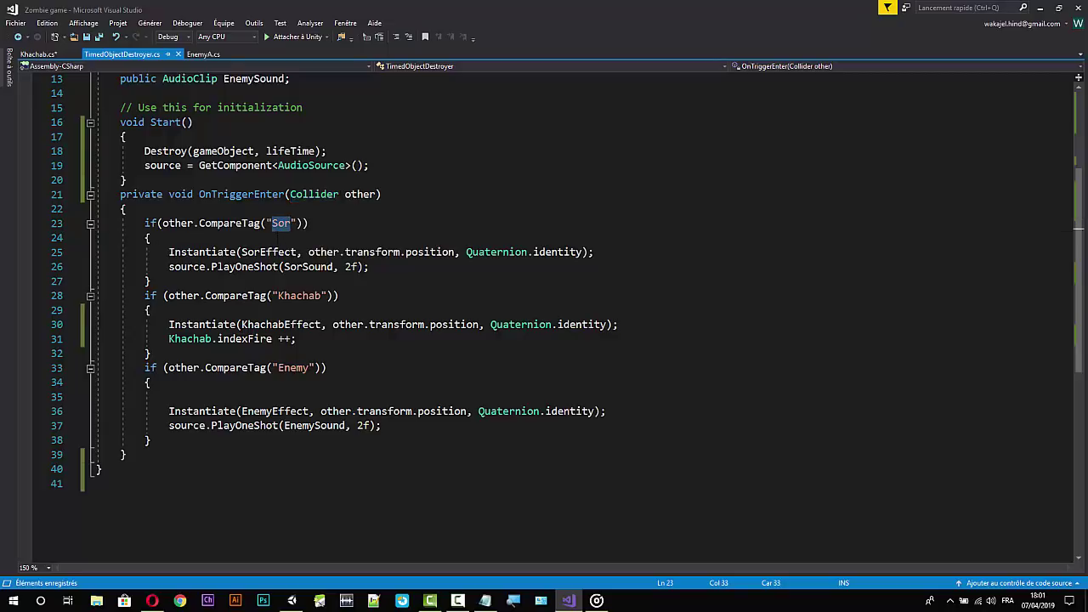
{"action": "left_click", "coordinate": [236, 251]}
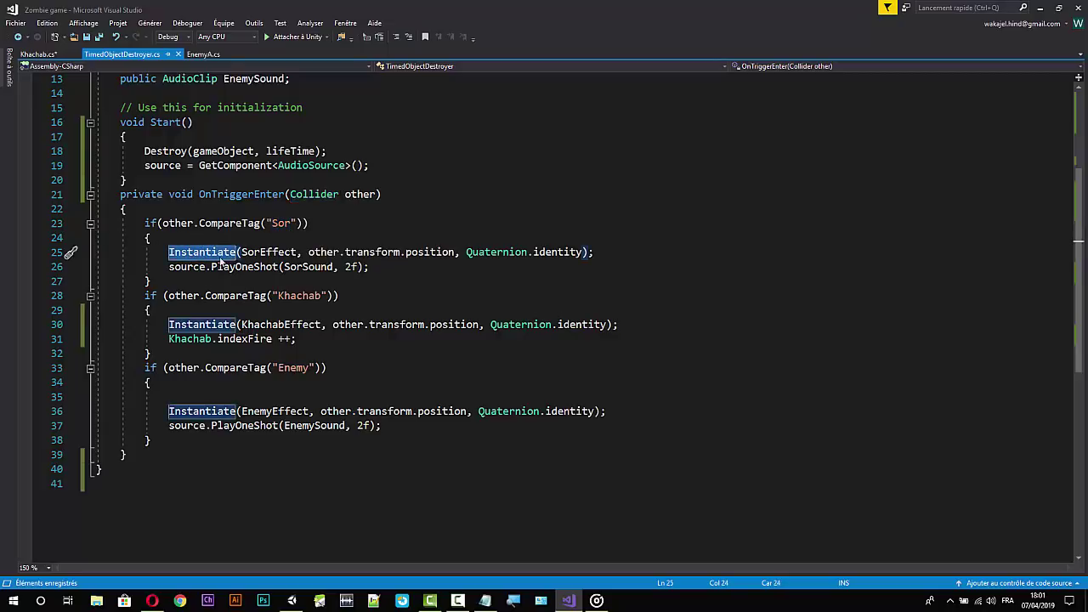
{"action": "double_click", "coordinate": [268, 251]}
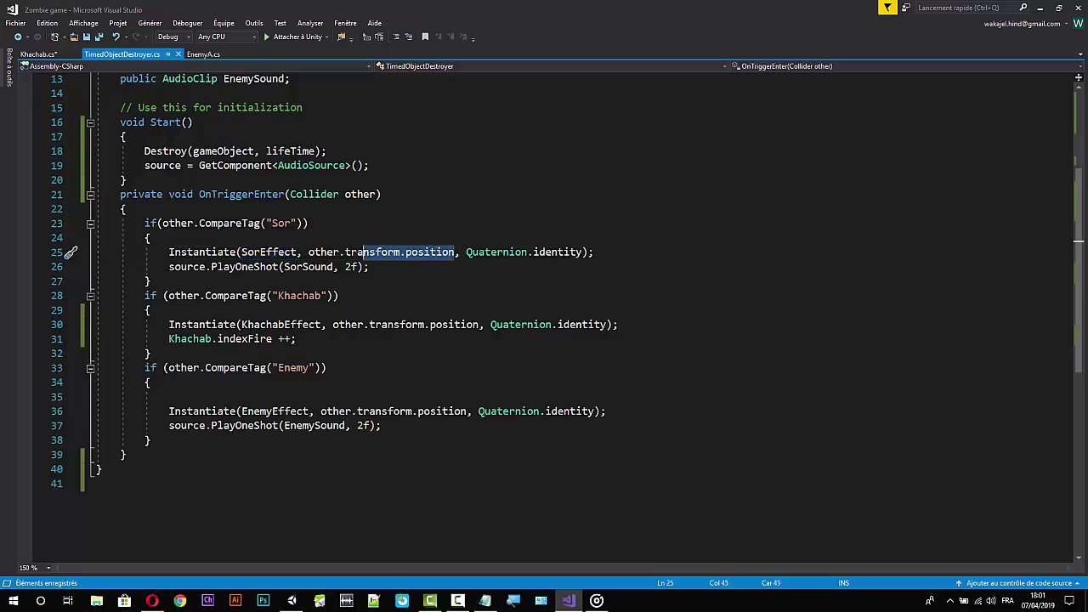
{"action": "left_click_drag", "start_coordinate": [455, 252], "coordinate": [309, 252]}
{"action": "left_click", "coordinate": [308, 251]}
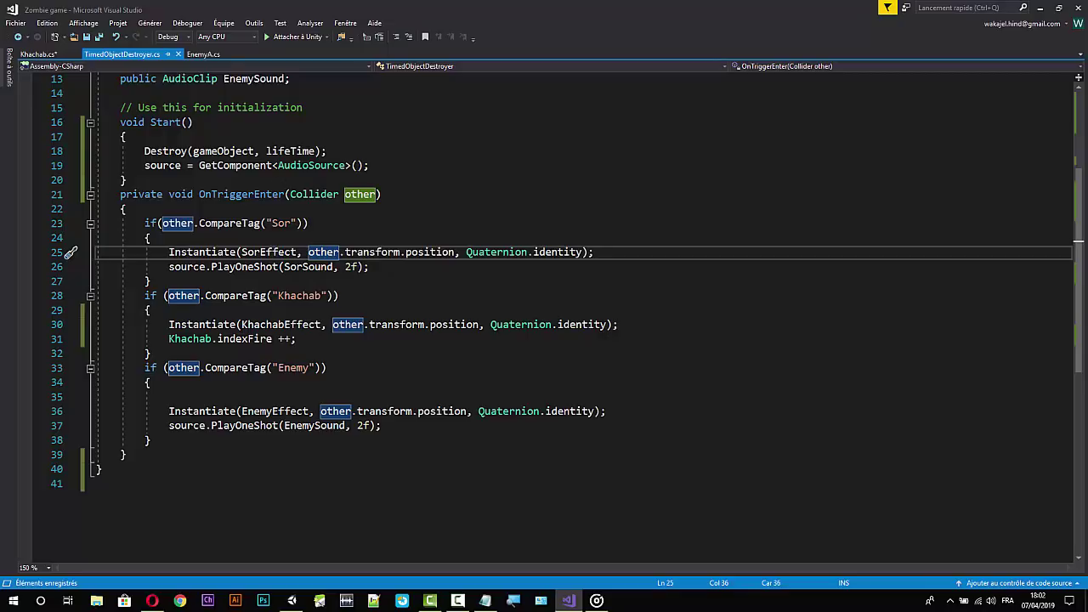
{"action": "scroll", "coordinate": [544, 314], "scroll_direction": "up", "scroll_amount": 3}
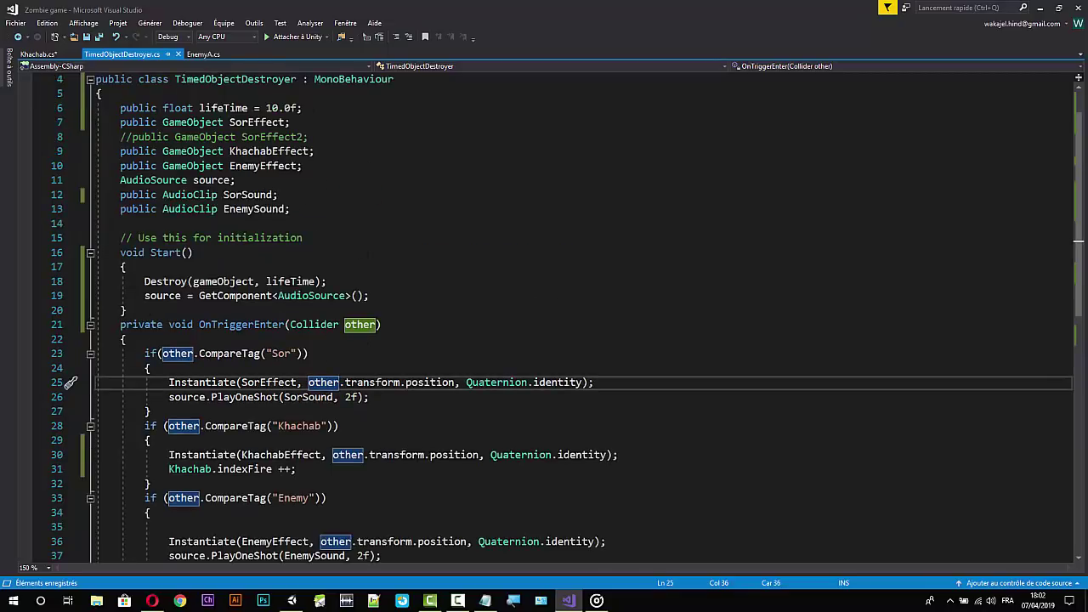
{"action": "left_click", "coordinate": [247, 195]}
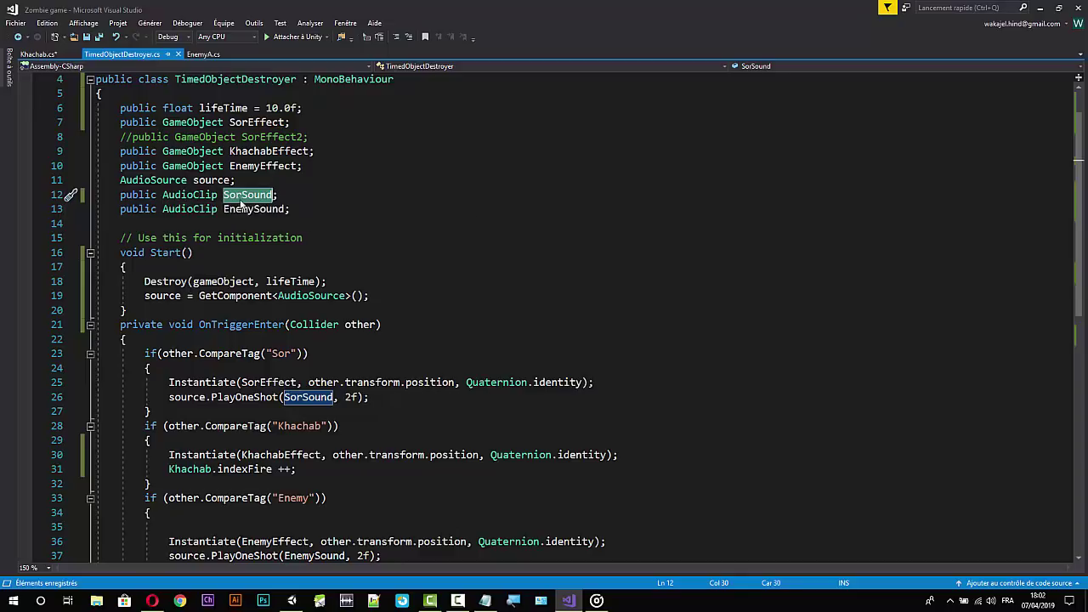
{"action": "left_click", "coordinate": [162, 180]}
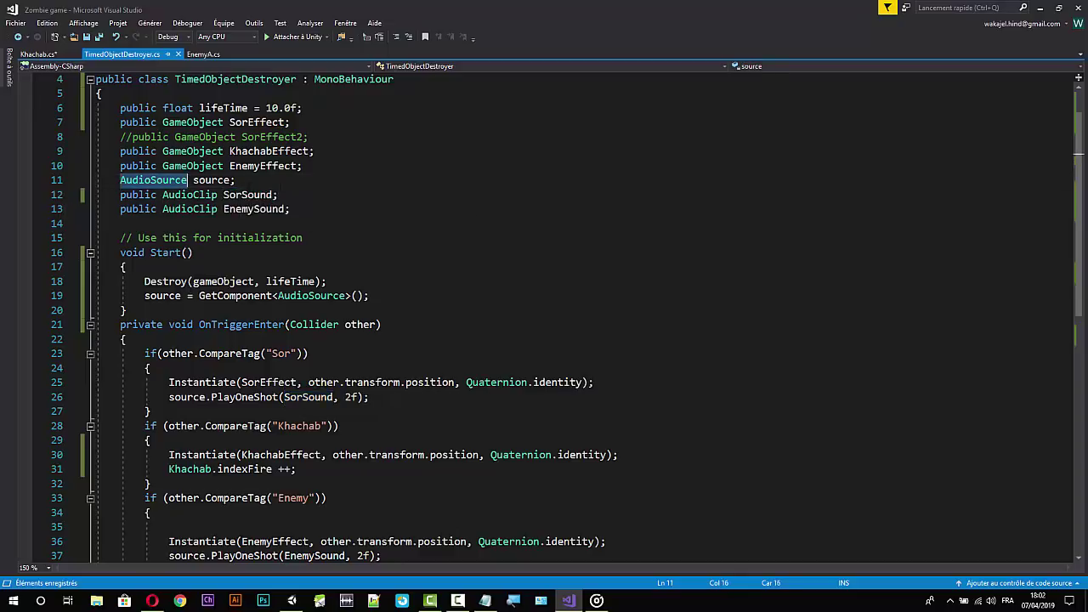
{"action": "left_click", "coordinate": [247, 195]}
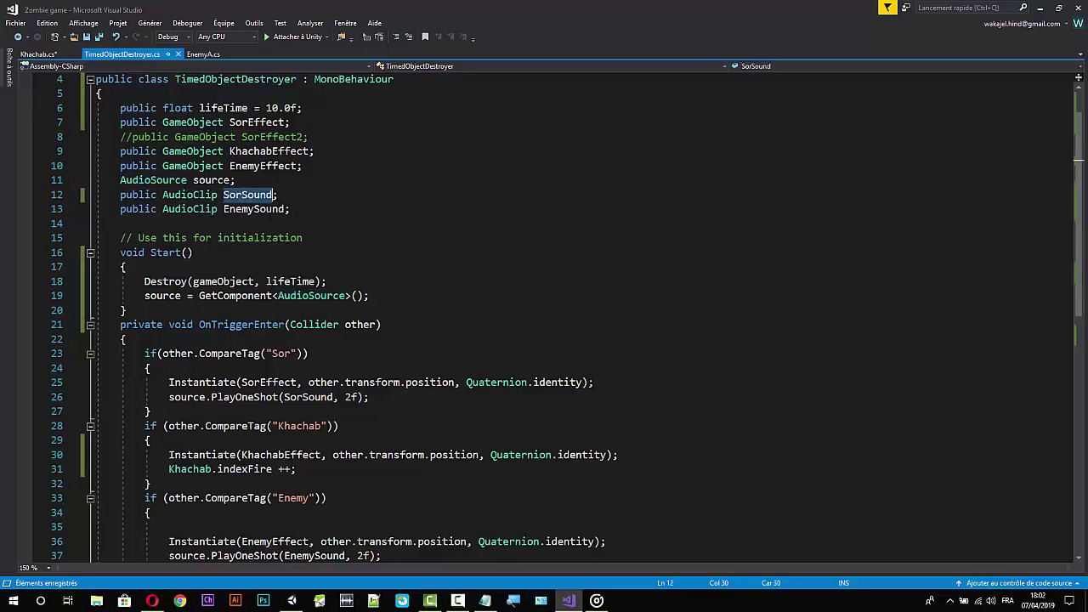
{"action": "left_click", "coordinate": [284, 209]}
{"action": "scroll", "coordinate": [373, 267], "scroll_direction": "down", "scroll_amount": 3}
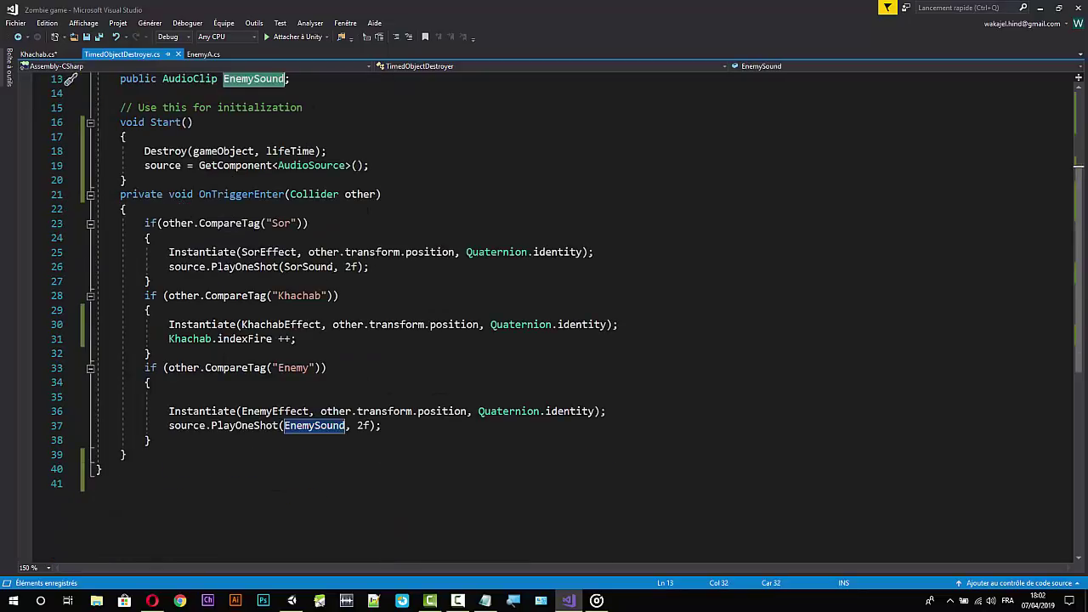
{"action": "scroll", "coordinate": [544, 314], "scroll_direction": "down", "scroll_amount": 1}
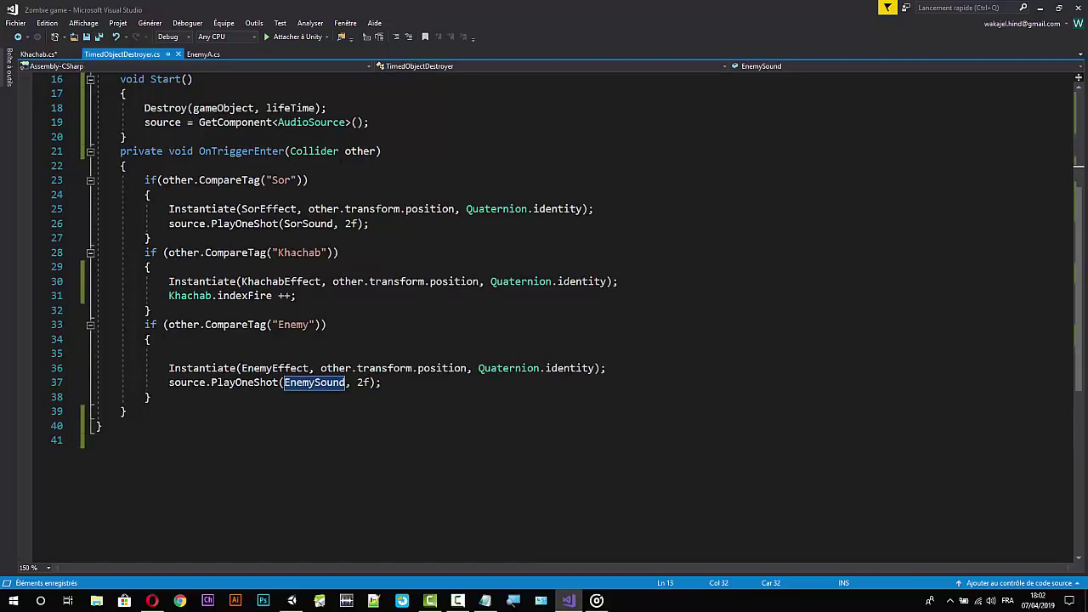
{"action": "double_click", "coordinate": [299, 252]}
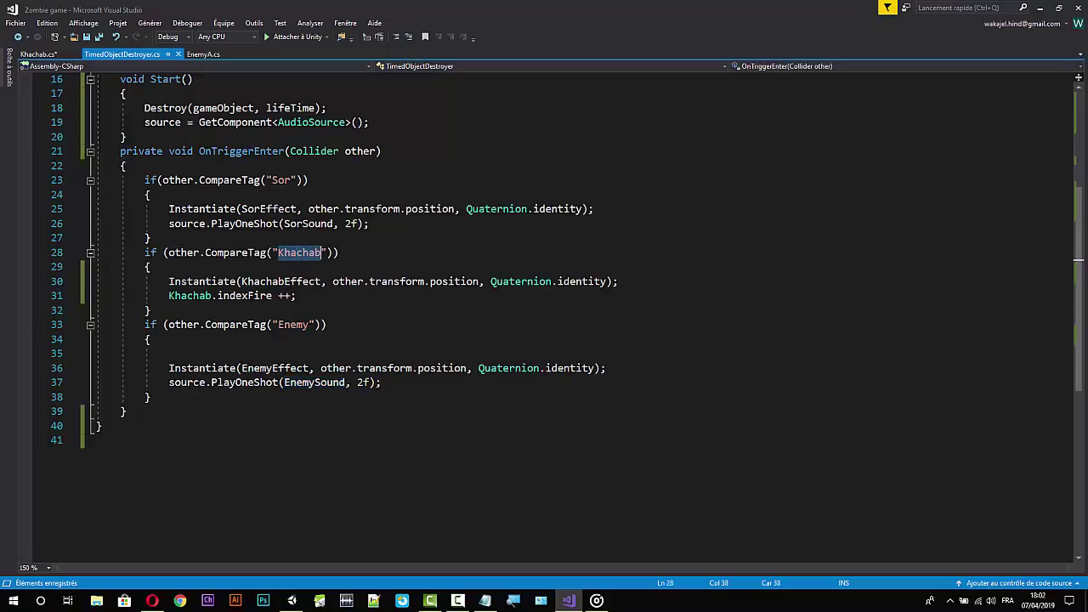
{"action": "double_click", "coordinate": [212, 283]}
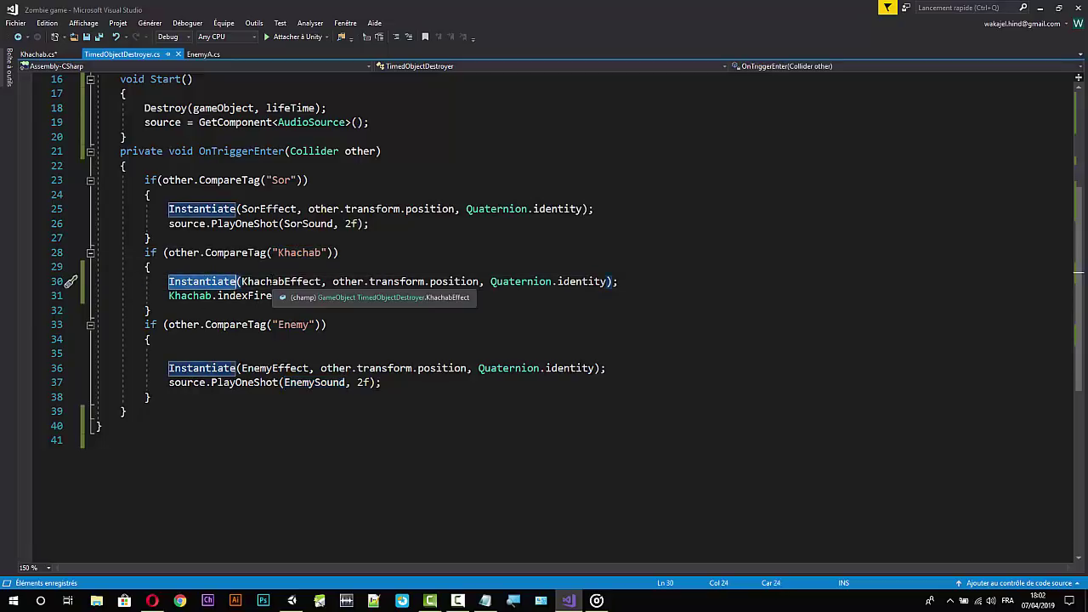
{"action": "double_click", "coordinate": [274, 283]}
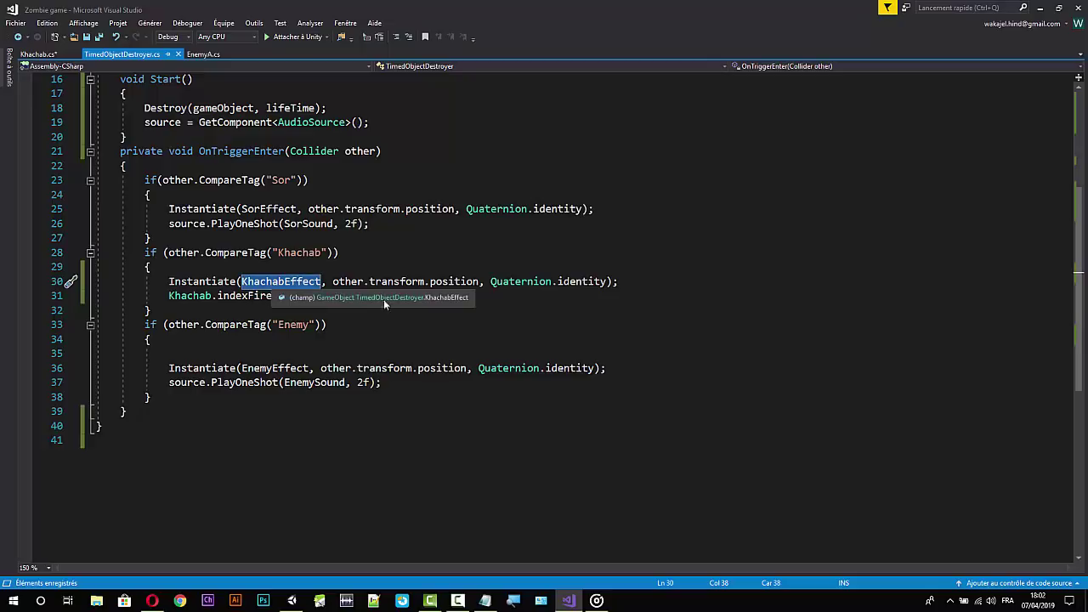
{"action": "left_click_drag", "start_coordinate": [332, 281], "coordinate": [484, 281]}
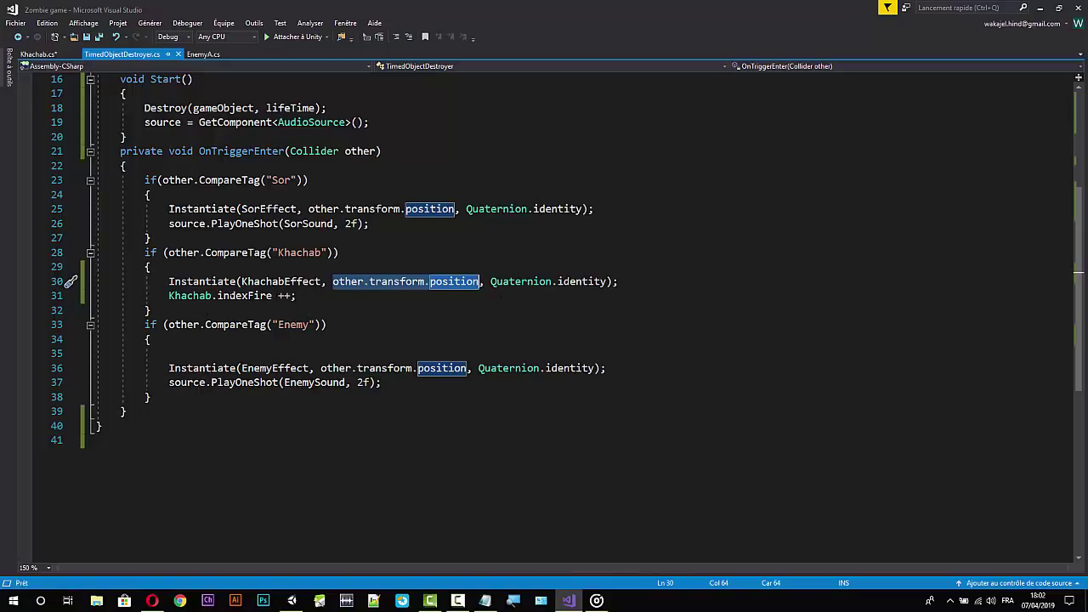
Compare Khachab's static indexFire field with TimedObjectDestroyer's indexFire++ line, ending in Khachab.cs.
{"action": "mouse_move", "coordinate": [200, 281]}
{"action": "left_click", "coordinate": [34, 56]}
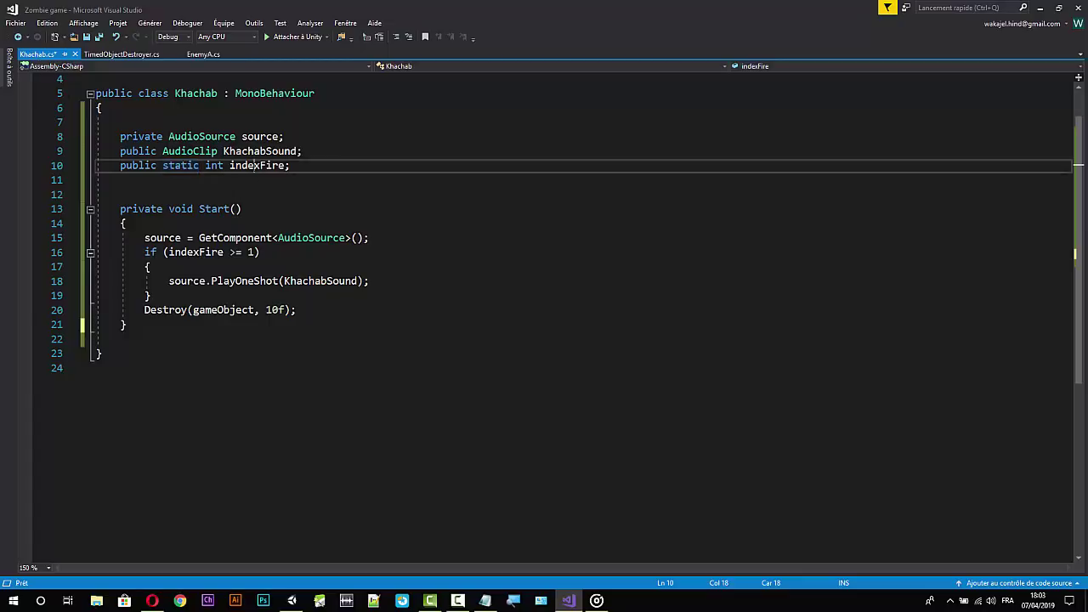
{"action": "double_click", "coordinate": [255, 167]}
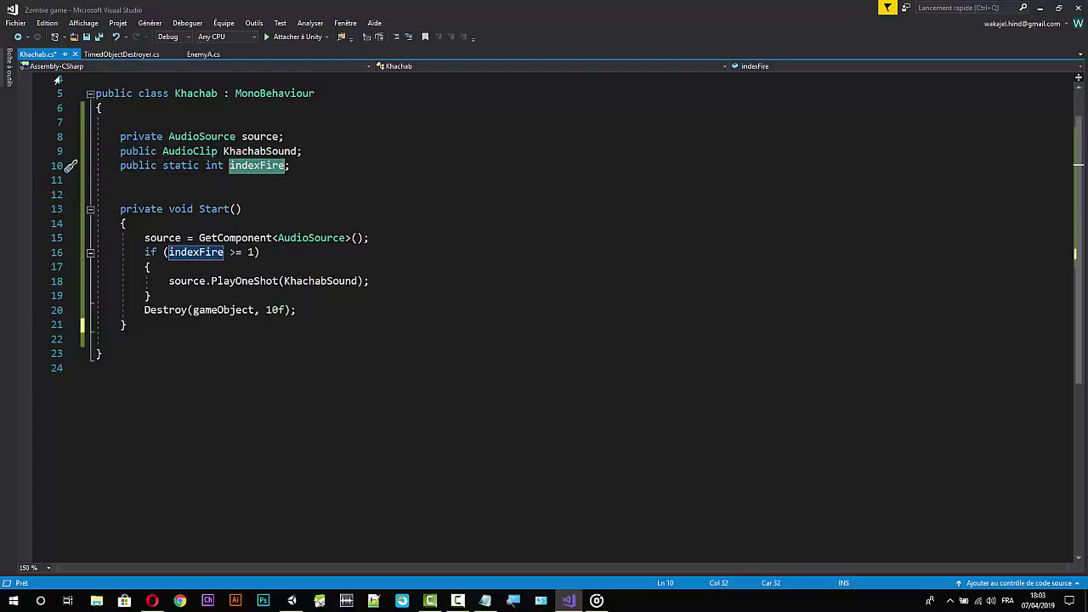
{"action": "left_click", "coordinate": [96, 54]}
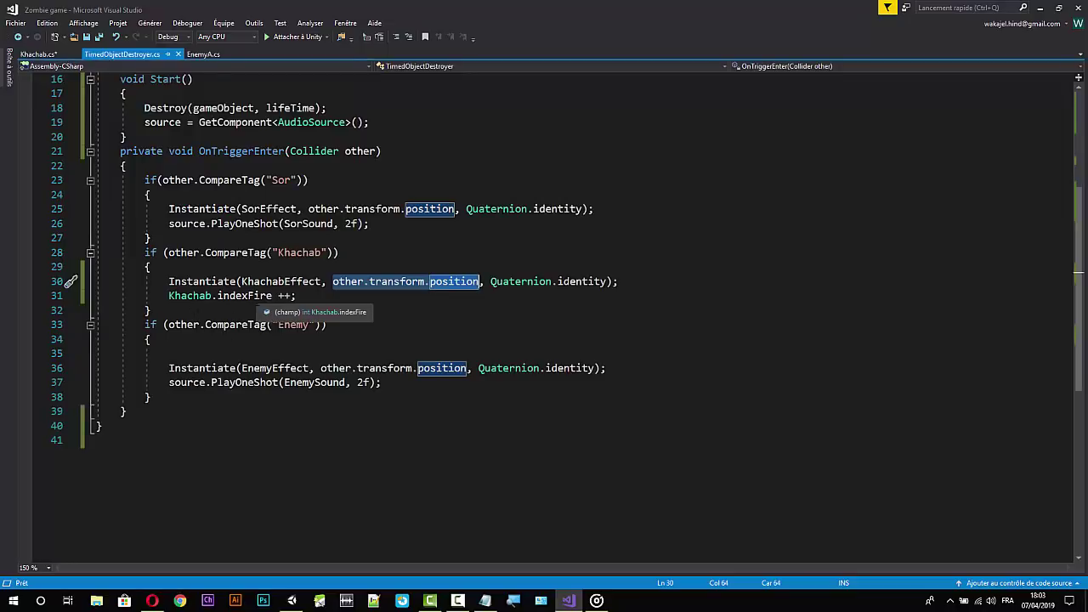
{"action": "double_click", "coordinate": [284, 296]}
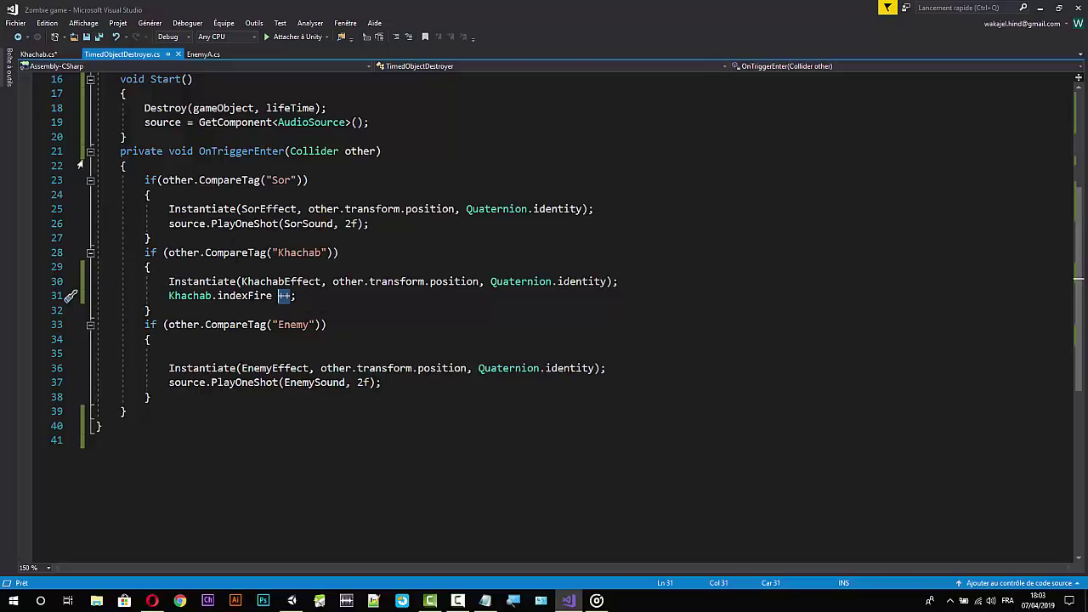
{"action": "left_click", "coordinate": [37, 54]}
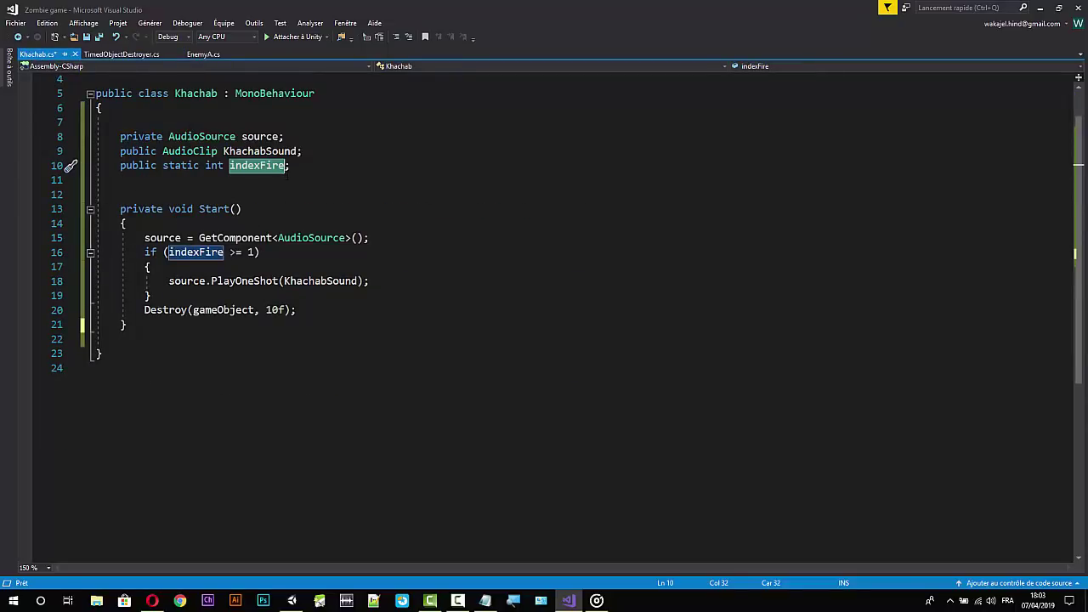
{"action": "left_click", "coordinate": [287, 181]}
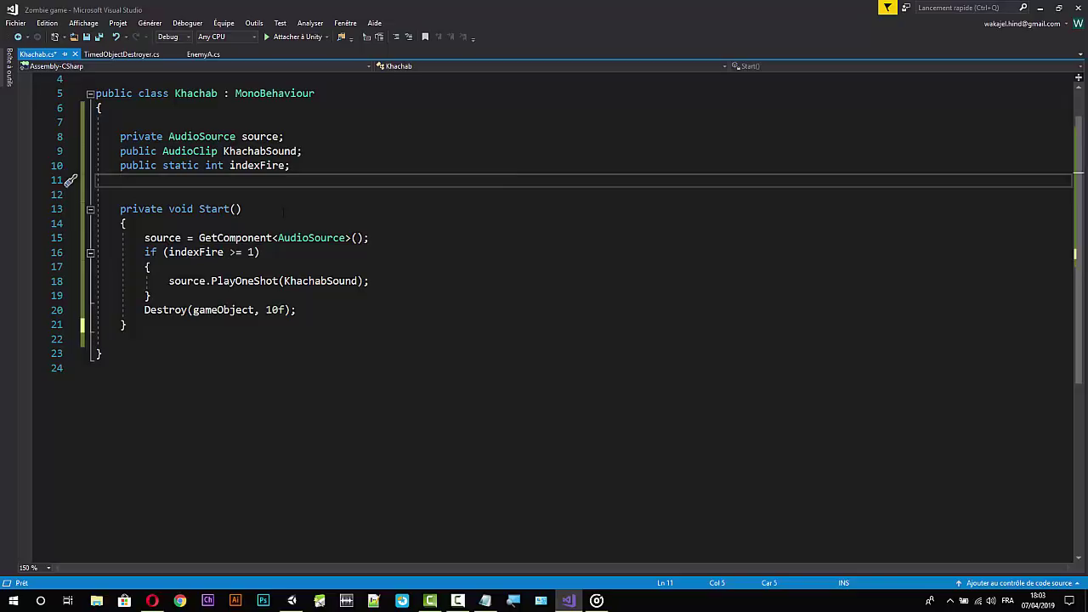
{"action": "left_click", "coordinate": [107, 54]}
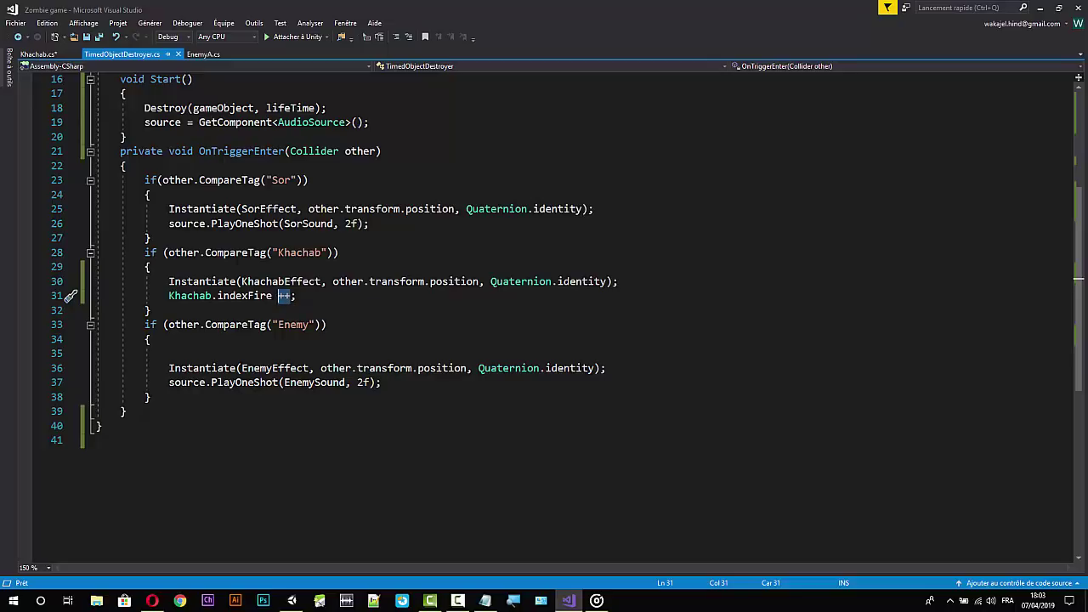
{"action": "left_click", "coordinate": [296, 298]}
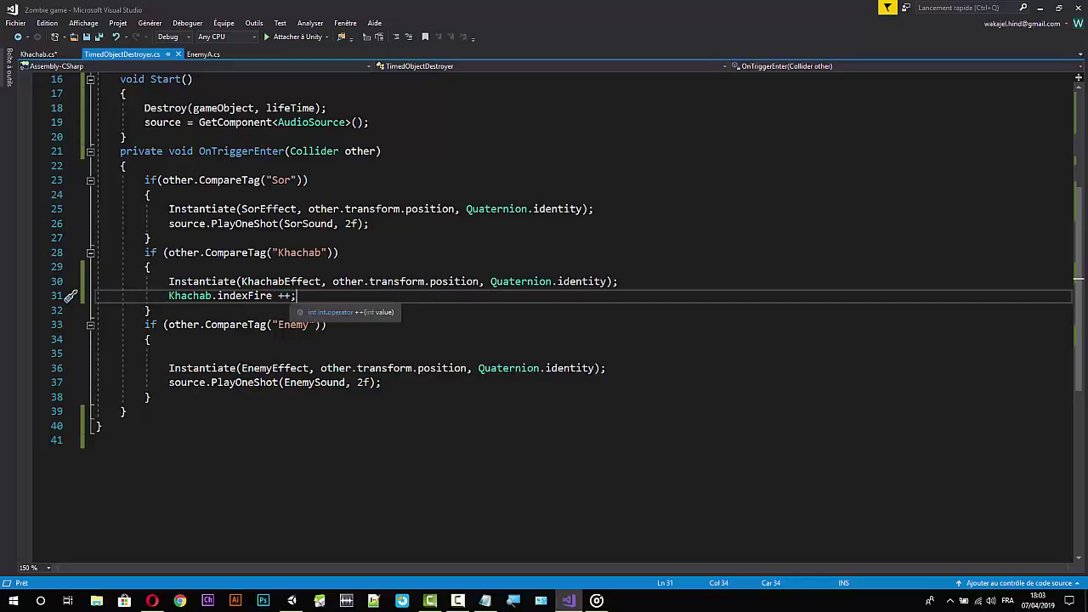
{"action": "left_click", "coordinate": [41, 54]}
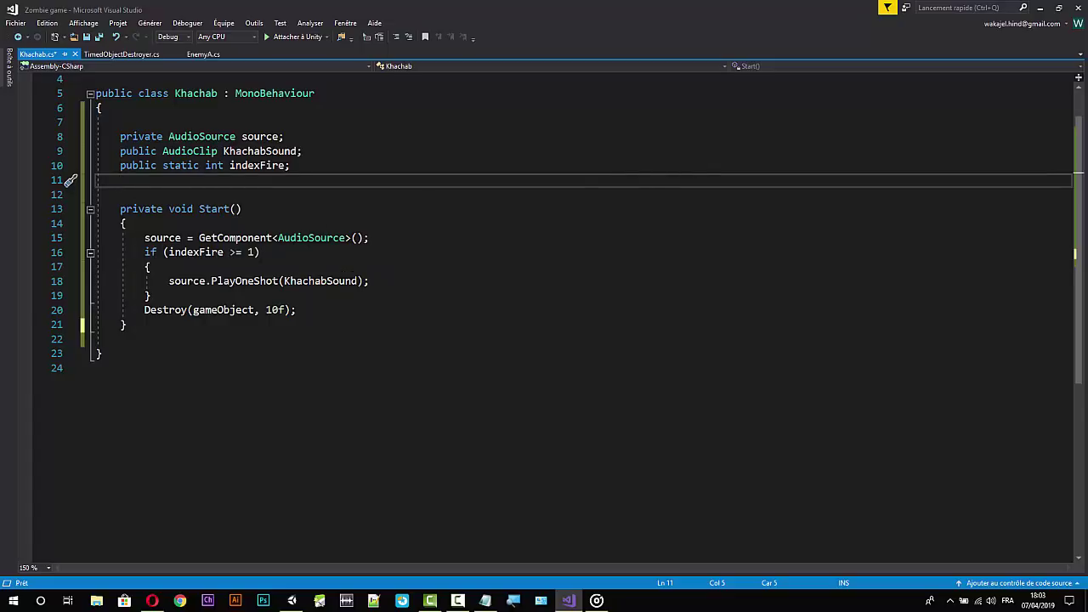
{"action": "left_click", "coordinate": [345, 238]}
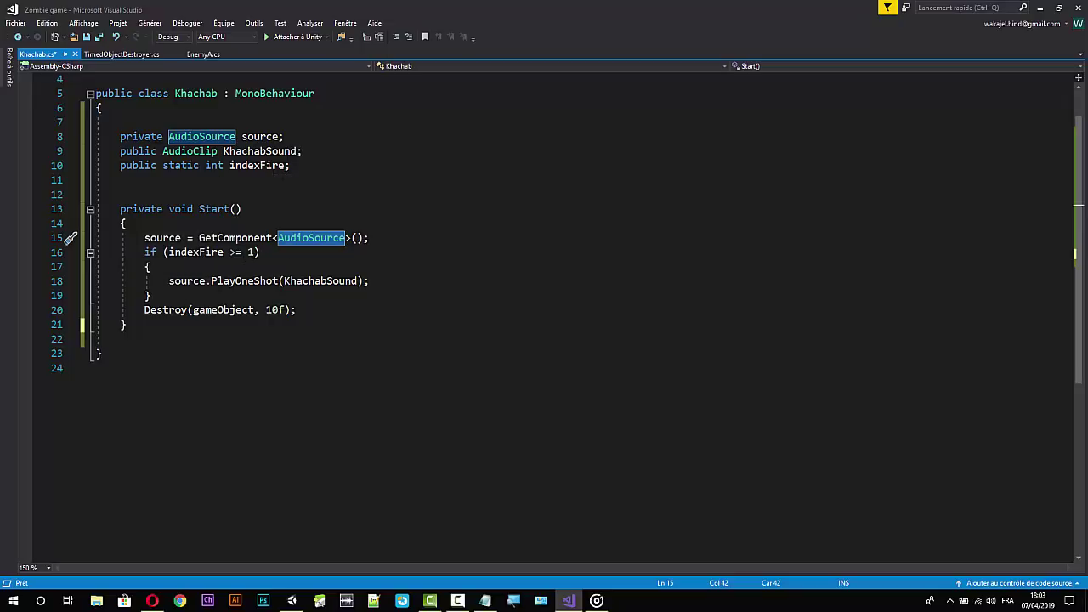
Try adding '= 0' after indexFire on line 10, then remove it again.
{"action": "left_click", "coordinate": [284, 165]}
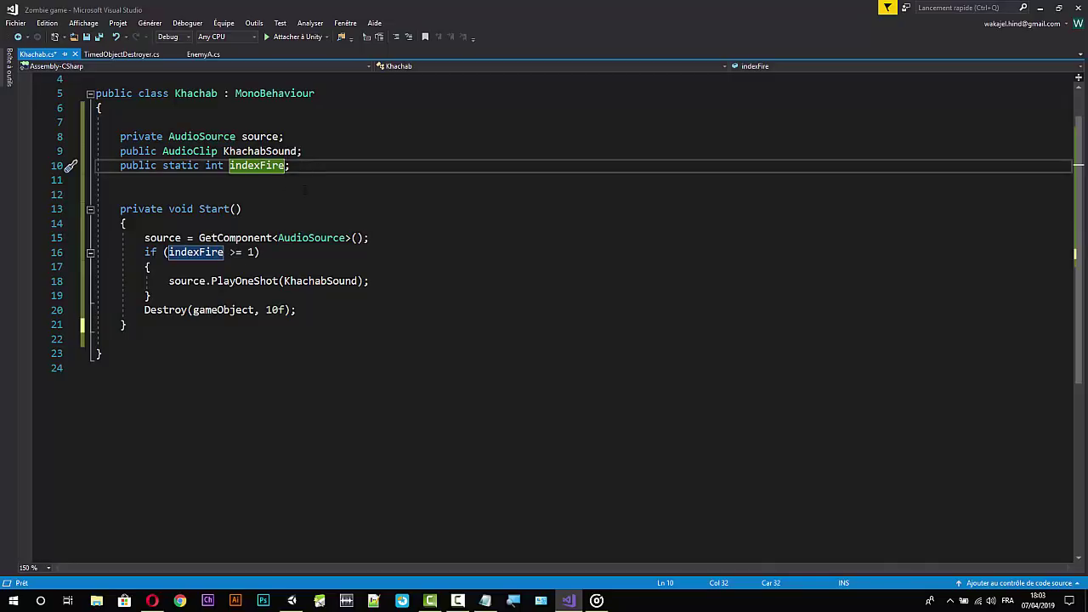
{"action": "type", "text": "= 0"}
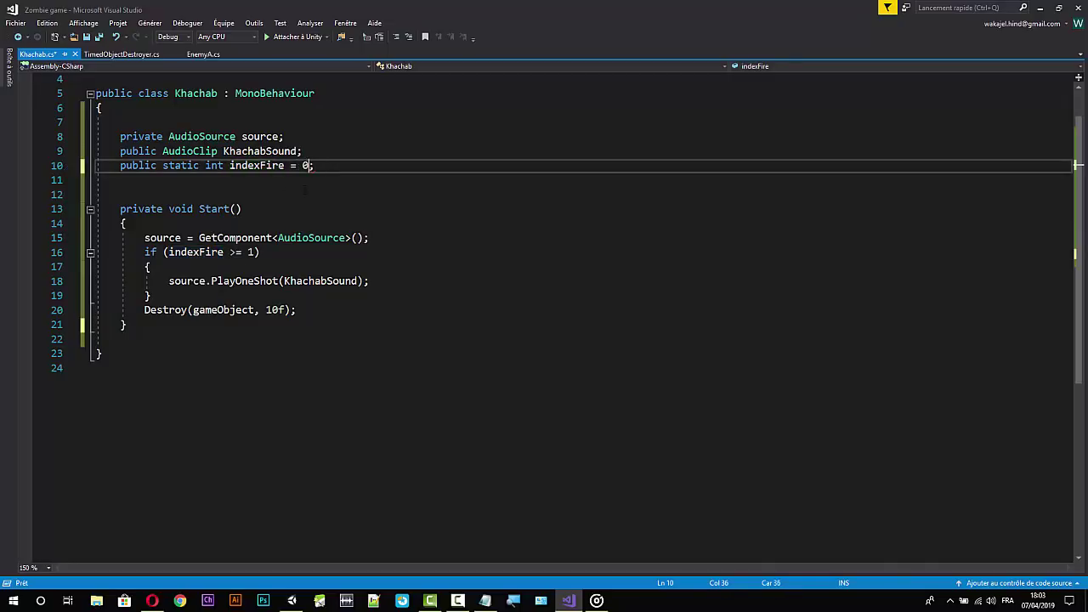
{"action": "key", "text": "BackSpace"}
{"action": "key", "text": "BackSpace"}
{"action": "key", "text": "BackSpace"}
{"action": "key", "text": "BackSpace"}
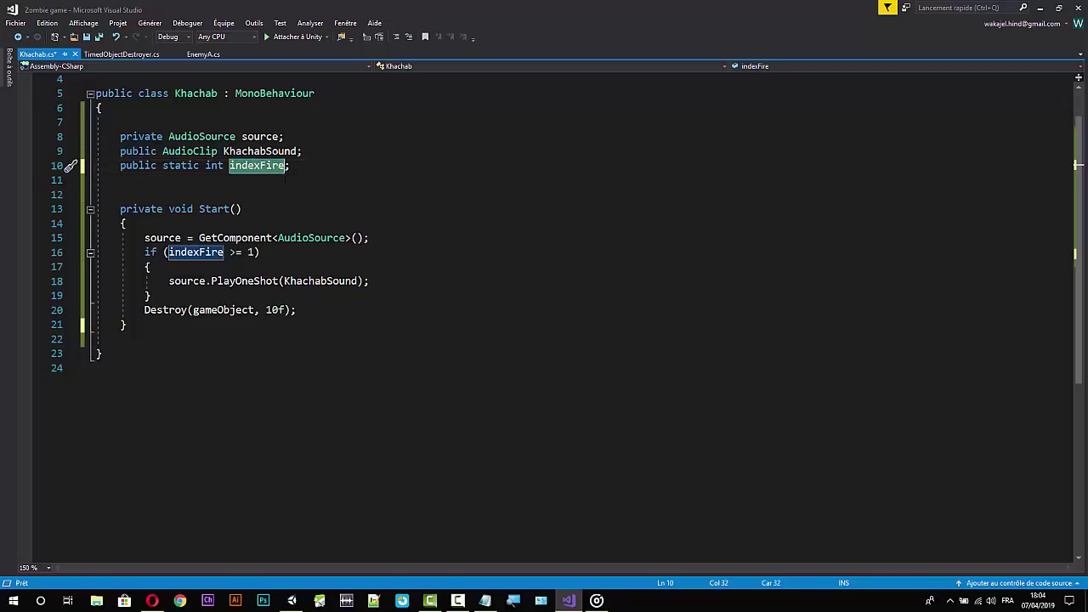
{"action": "left_click", "coordinate": [347, 196]}
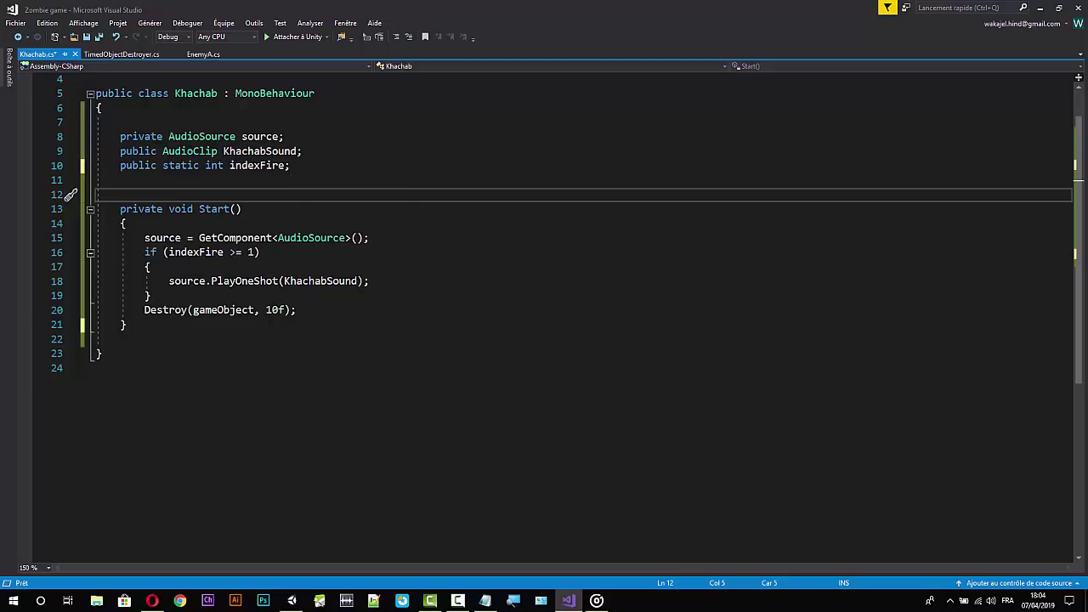
Review Khachab's PlayOneShot line and 10f destroy delay, then return to Unity.
{"action": "left_click", "coordinate": [117, 55]}
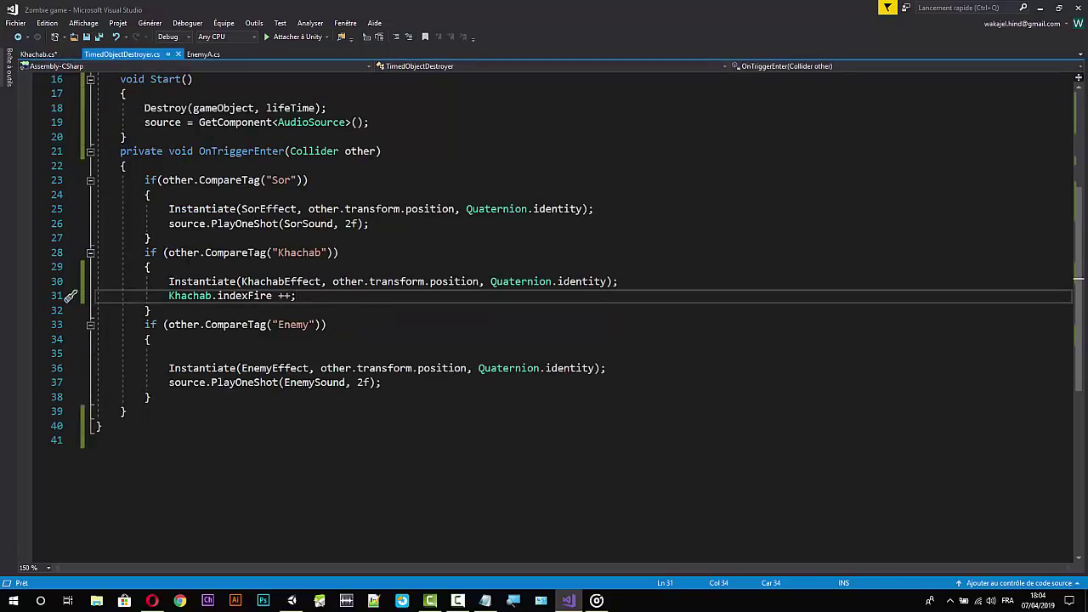
{"action": "left_click", "coordinate": [38, 55]}
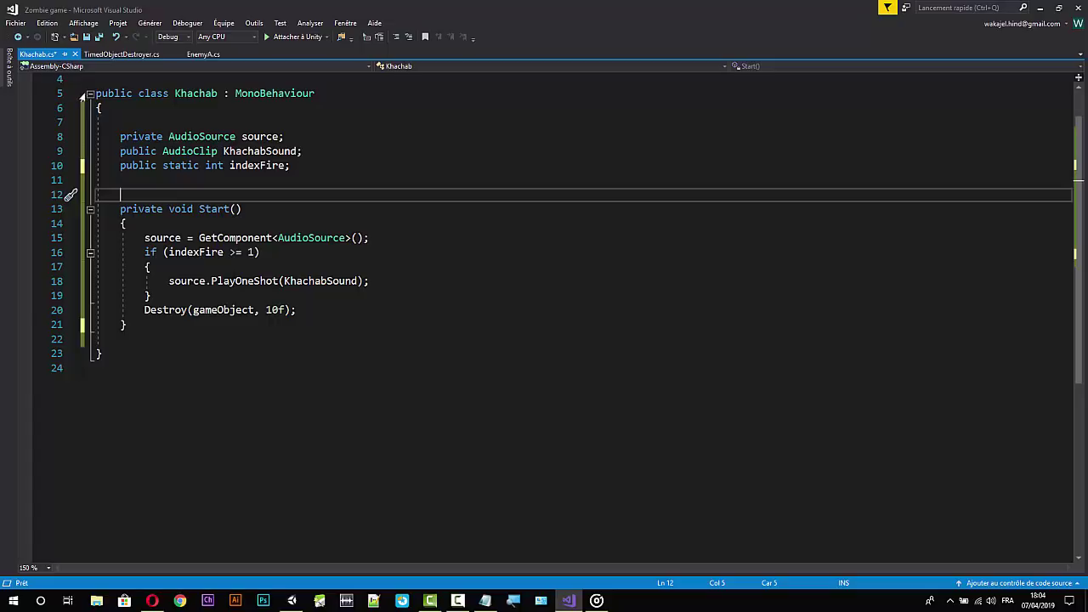
{"action": "left_click", "coordinate": [121, 54]}
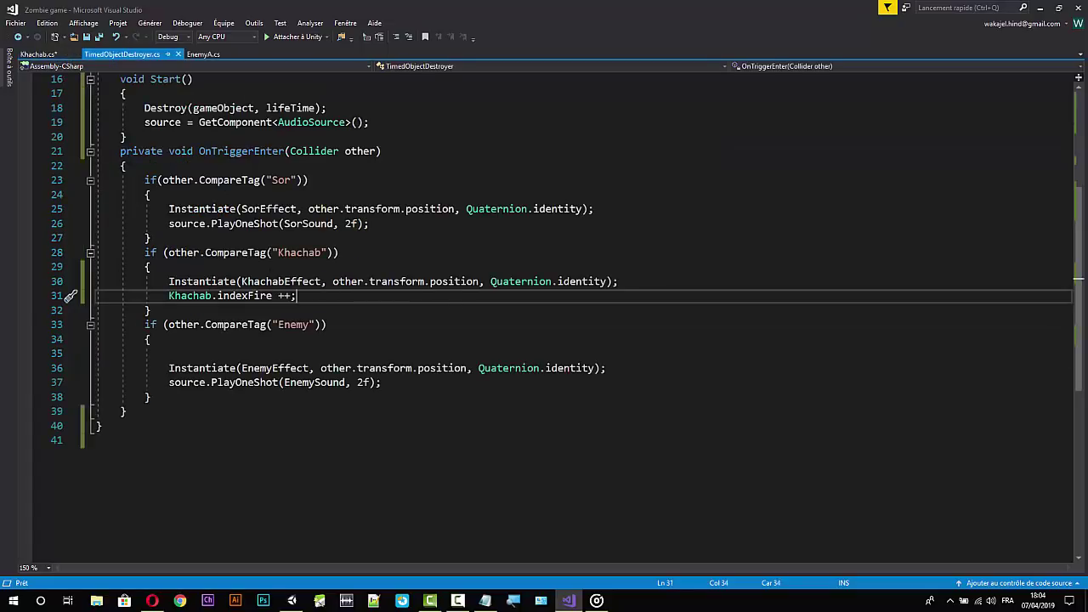
{"action": "left_click", "coordinate": [38, 54]}
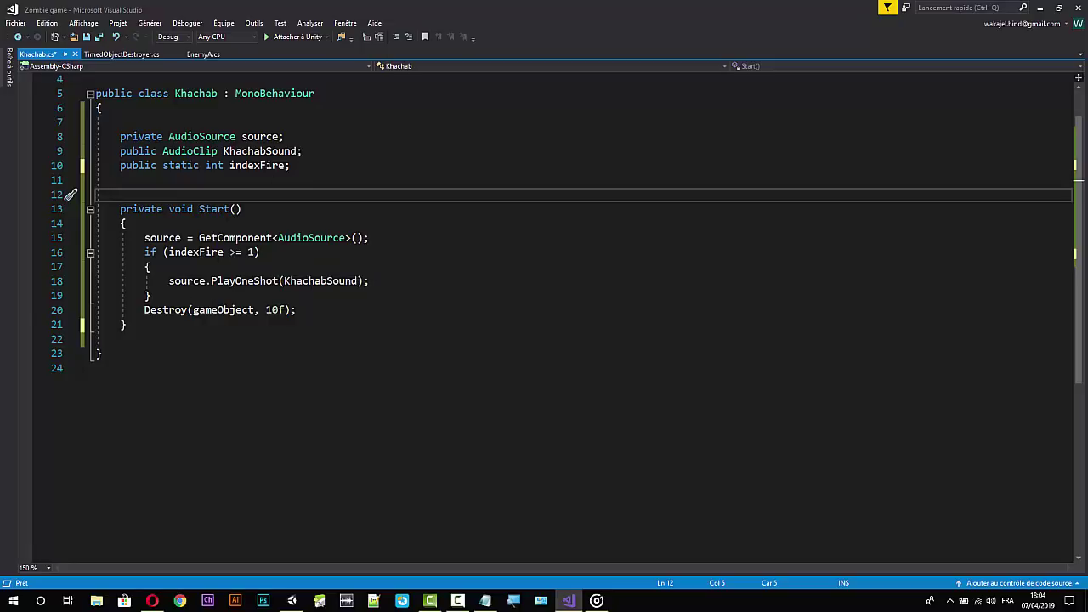
{"action": "left_click_drag", "start_coordinate": [371, 281], "coordinate": [169, 280]}
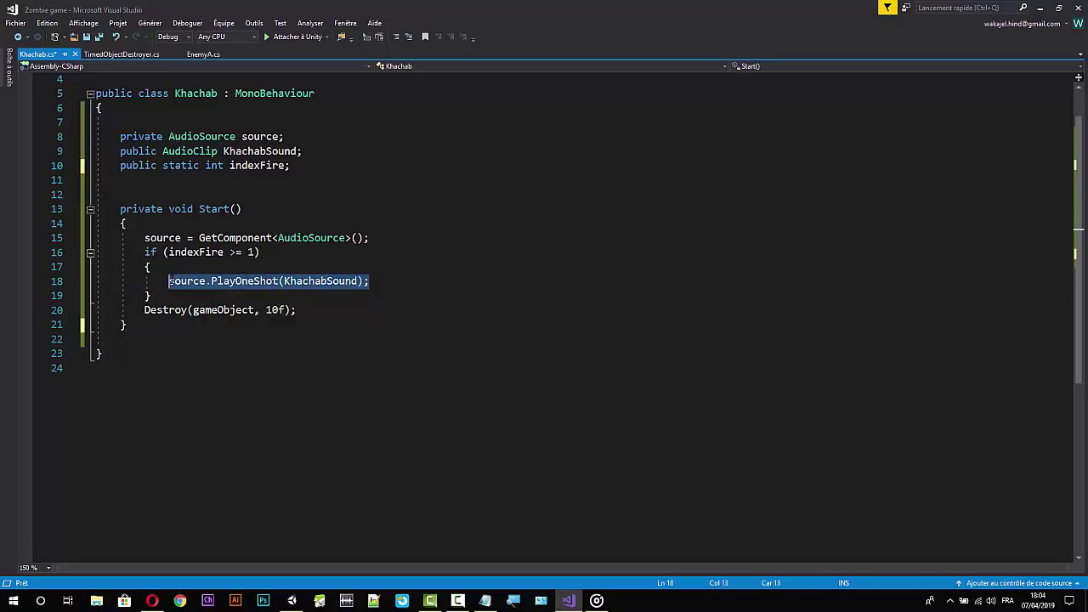
{"action": "left_click", "coordinate": [393, 274]}
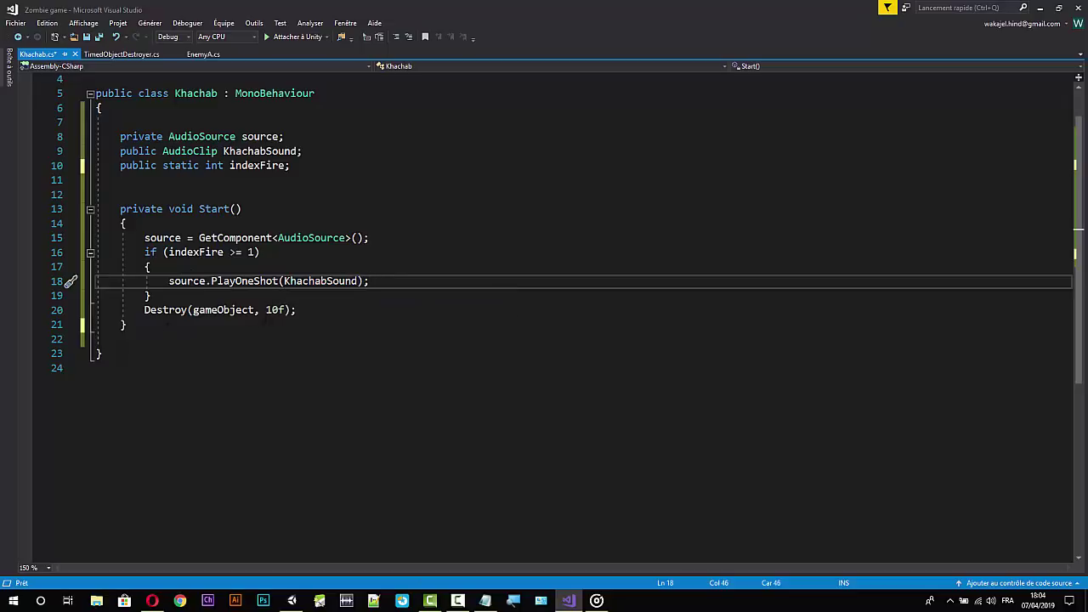
{"action": "double_click", "coordinate": [275, 310]}
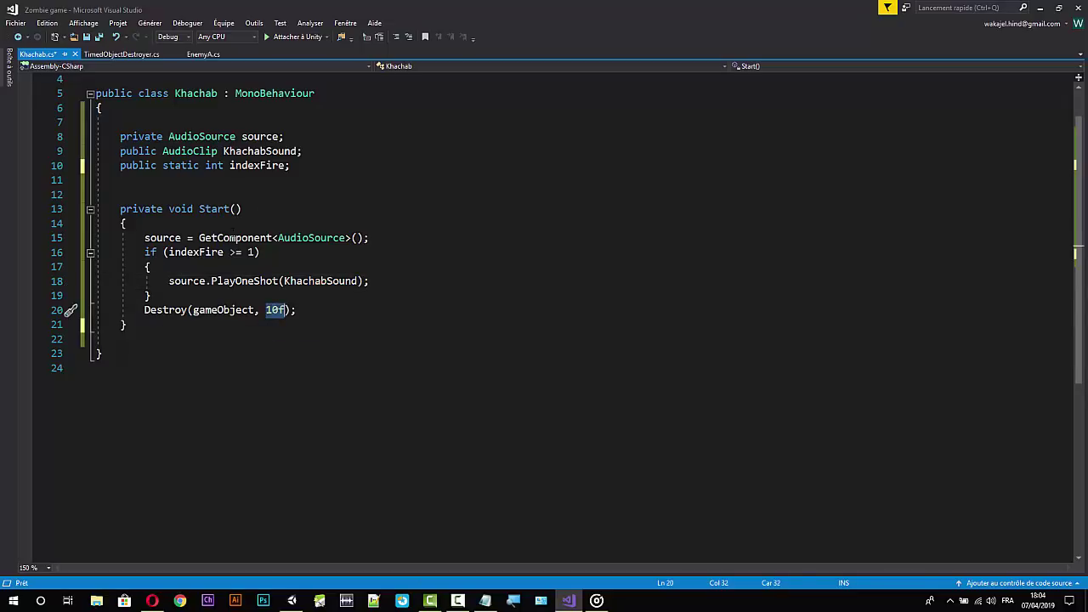
{"action": "scroll", "coordinate": [231, 239], "scroll_direction": "up", "scroll_amount": 1}
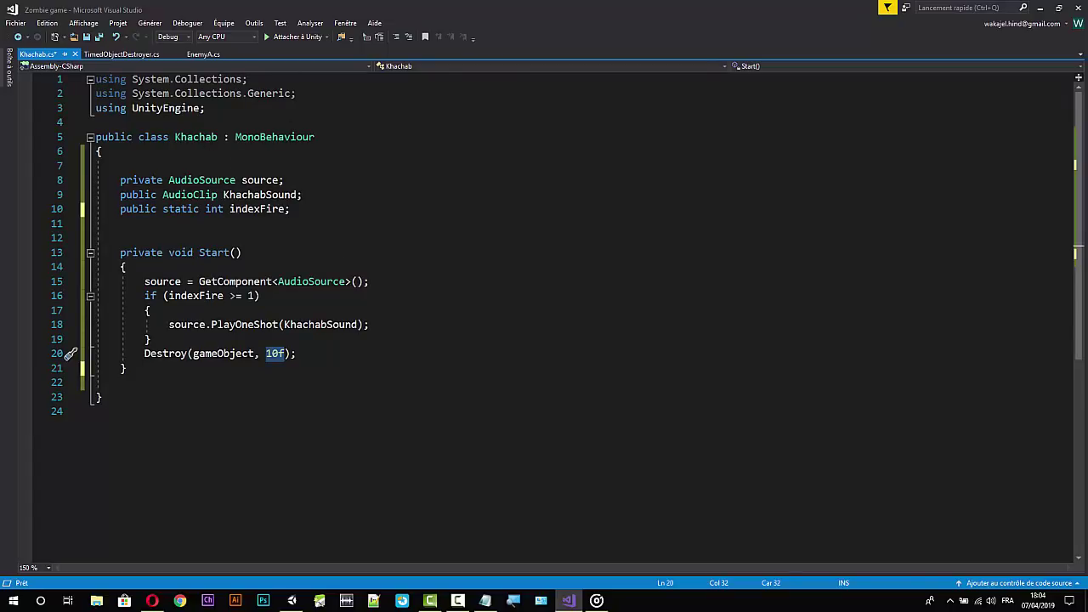
{"action": "left_click", "coordinate": [1040, 7]}
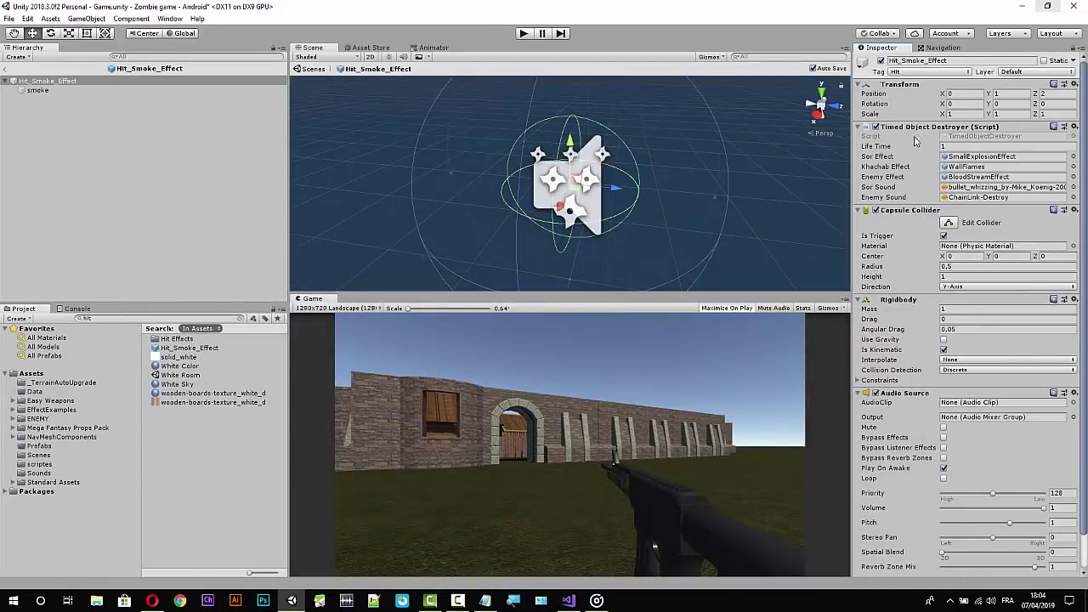
Find WallFlames in the project search and open it in prefab mode.
{"action": "left_click", "coordinate": [567, 600]}
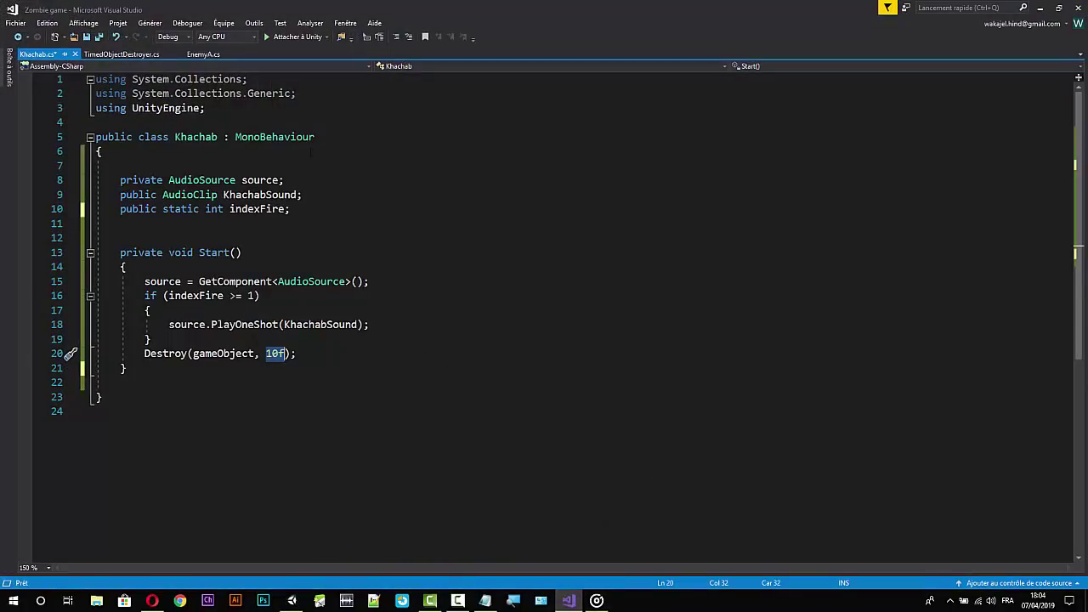
{"action": "left_click", "coordinate": [1039, 9]}
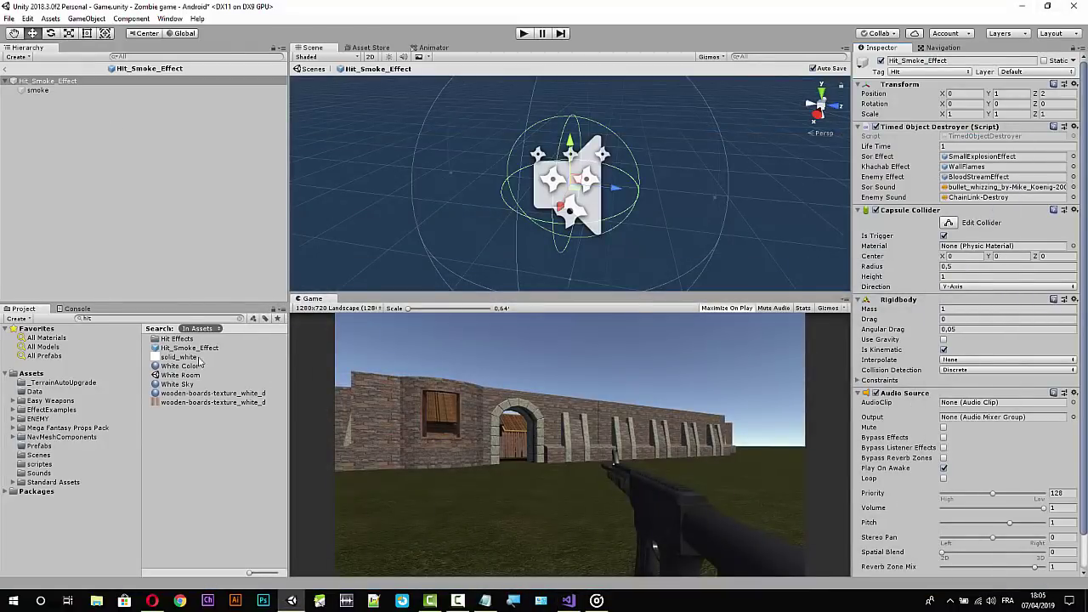
{"action": "left_click", "coordinate": [119, 319]}
{"action": "type", "text": "wallf"}
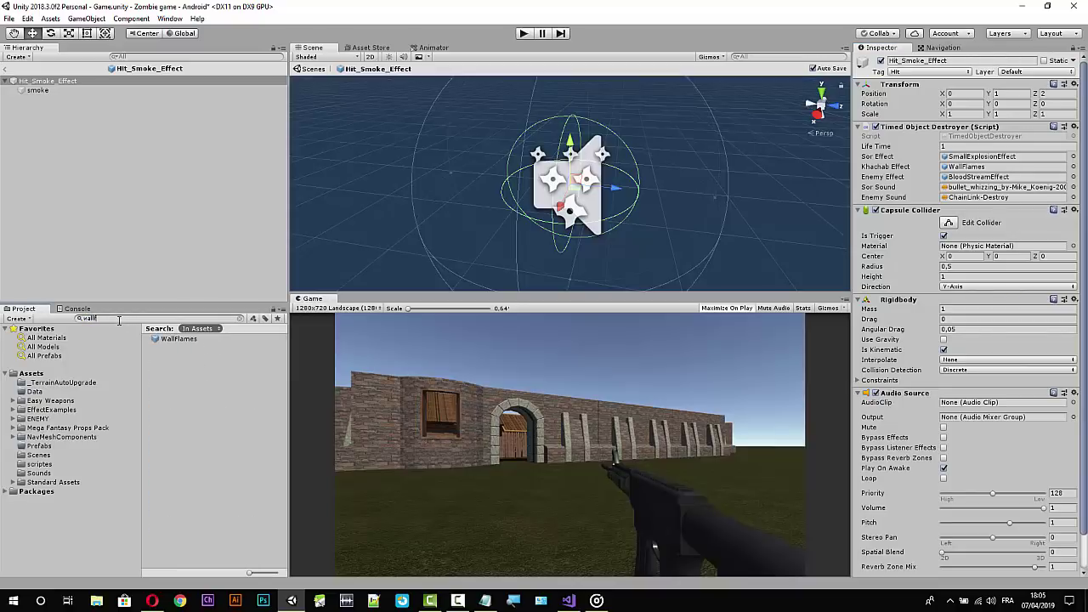
{"action": "left_click", "coordinate": [178, 339]}
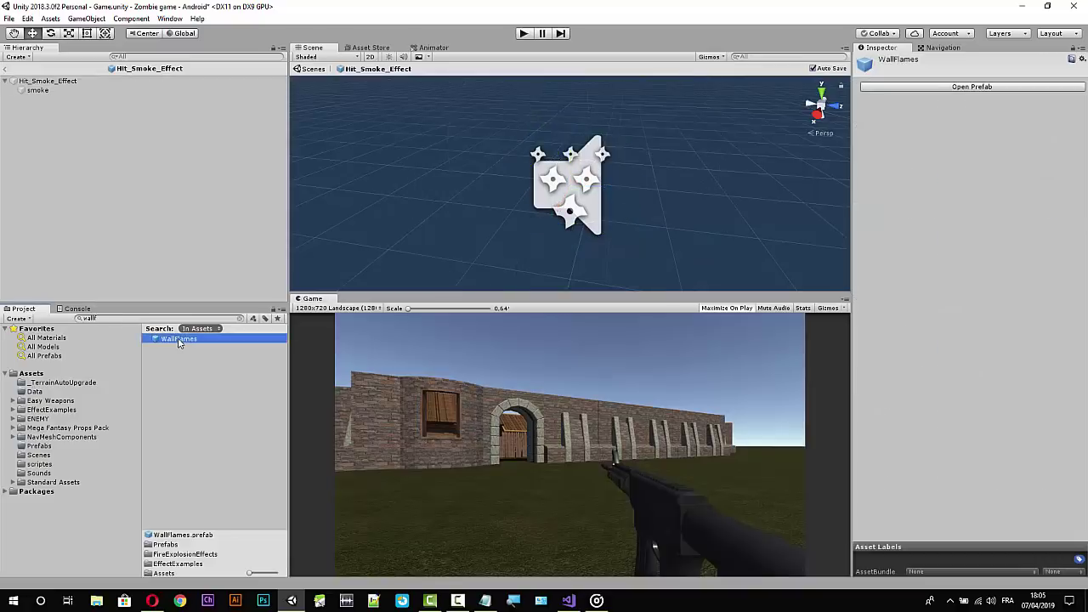
{"action": "left_click", "coordinate": [1004, 87]}
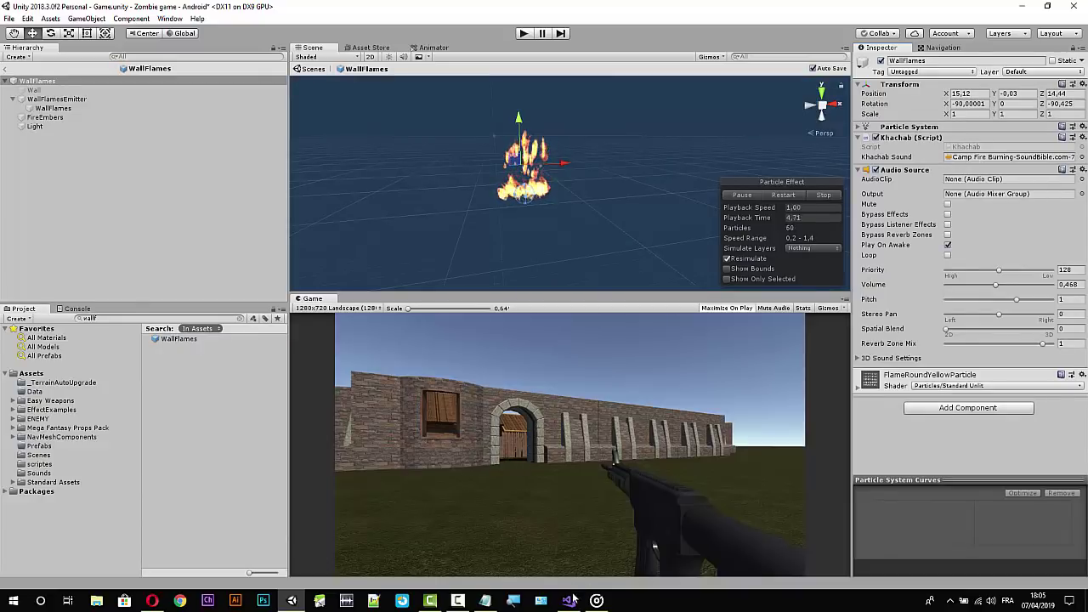
Confirm Destroy(gameObject, 10f) in Khachab.cs and save the script.
{"action": "left_click", "coordinate": [568, 600]}
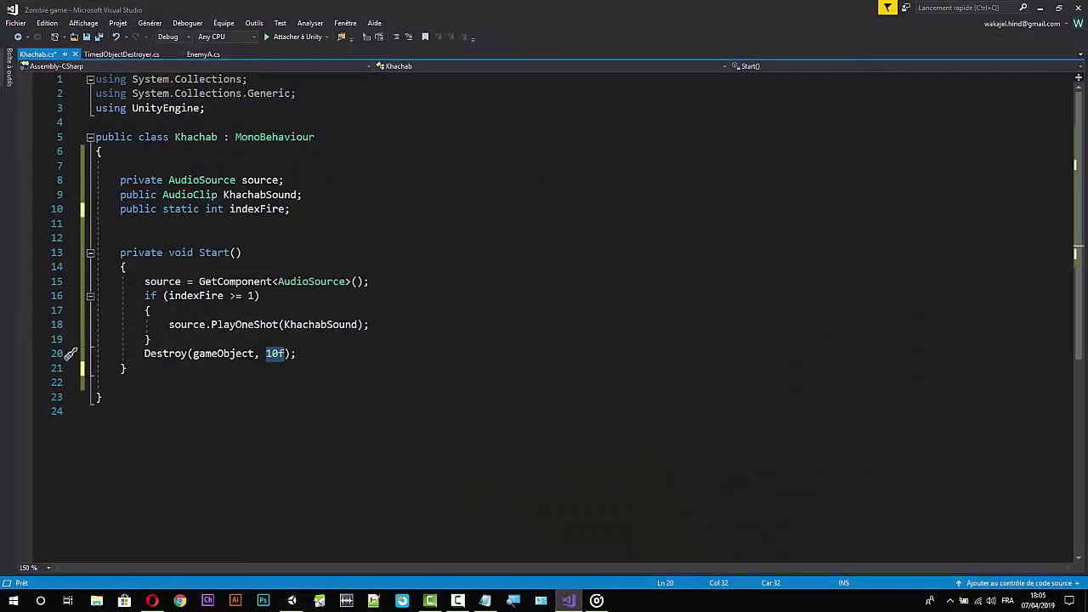
{"action": "left_click", "coordinate": [1040, 7]}
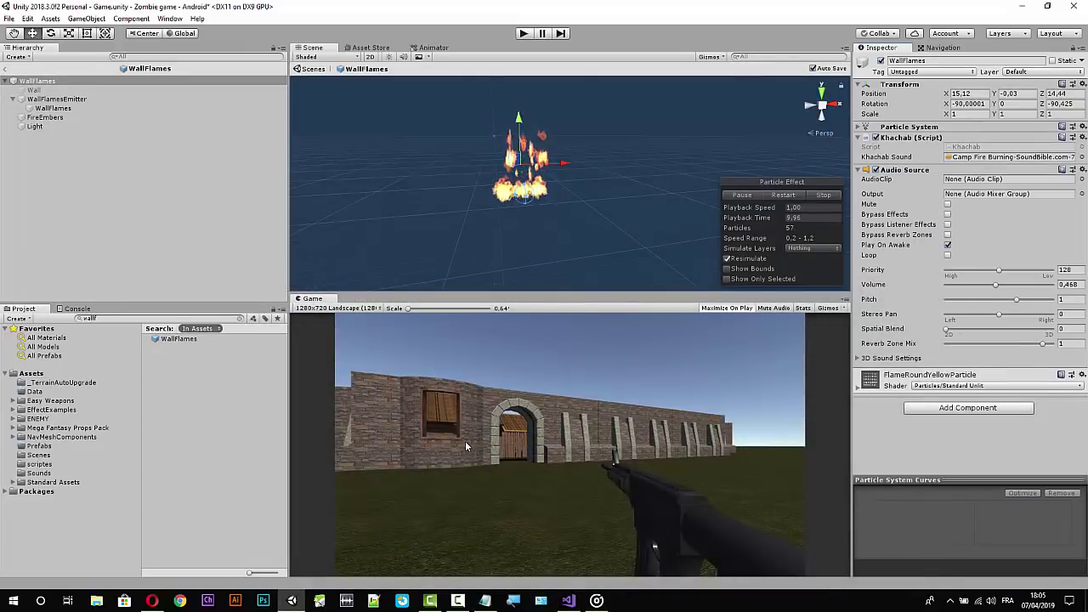
{"action": "left_click", "coordinate": [568, 600]}
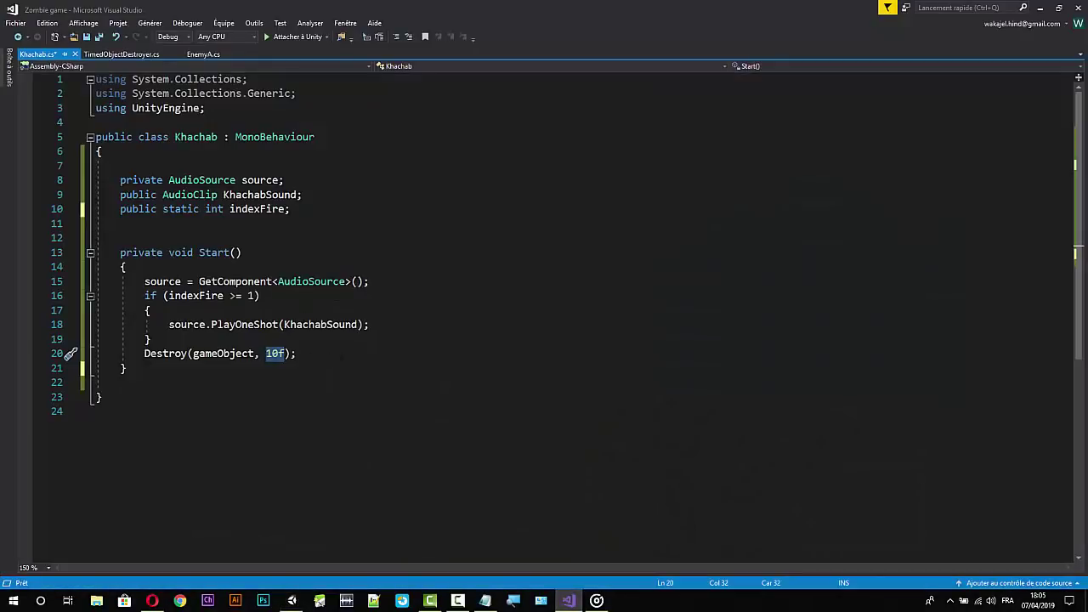
{"action": "left_click", "coordinate": [316, 352]}
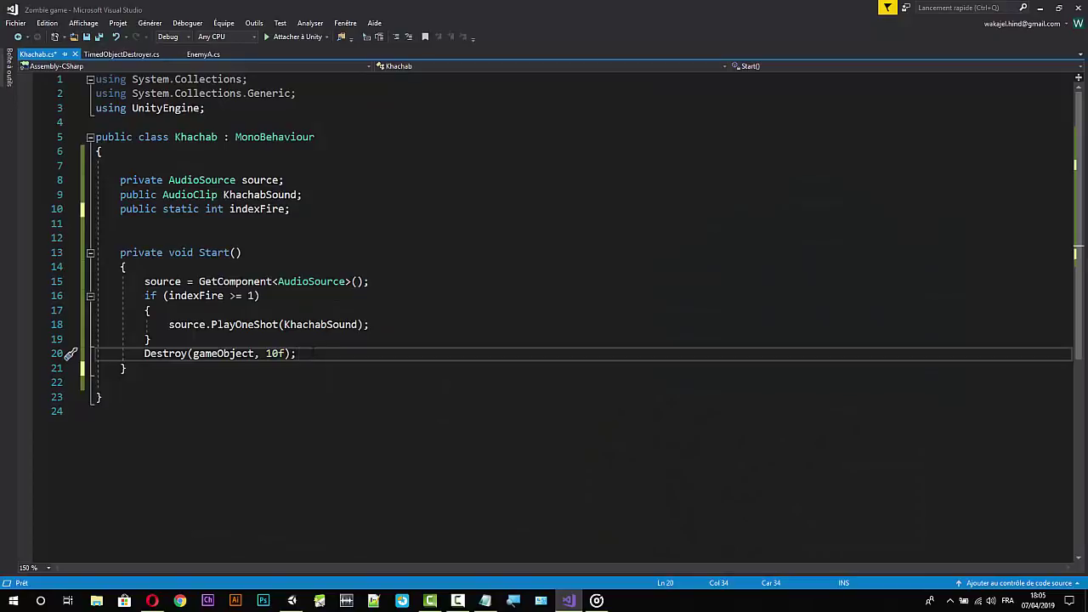
{"action": "key", "text": "ctrl+s"}
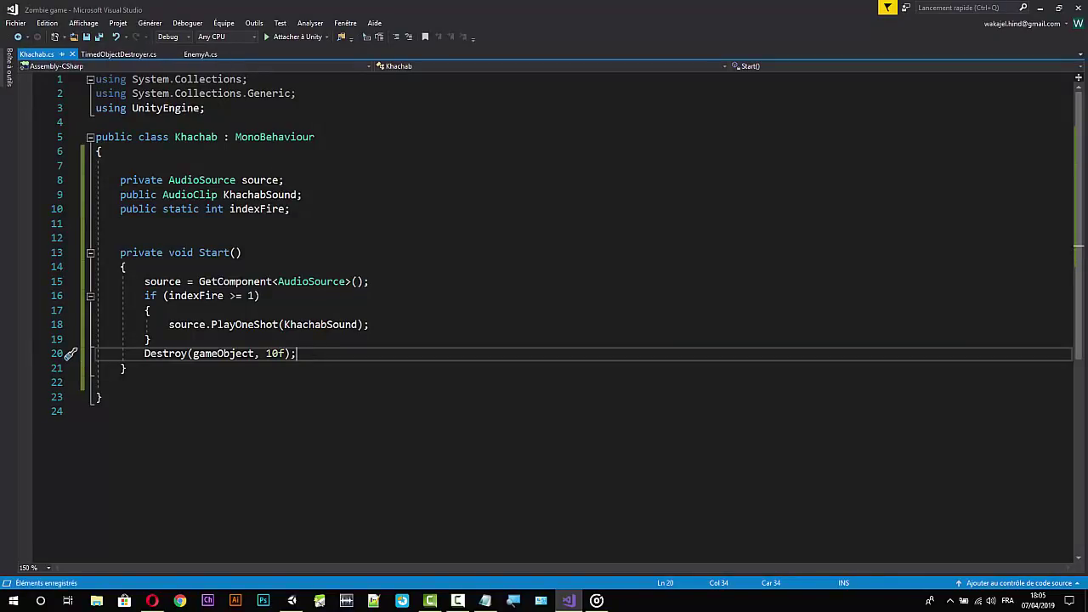
{"action": "left_click", "coordinate": [1039, 8]}
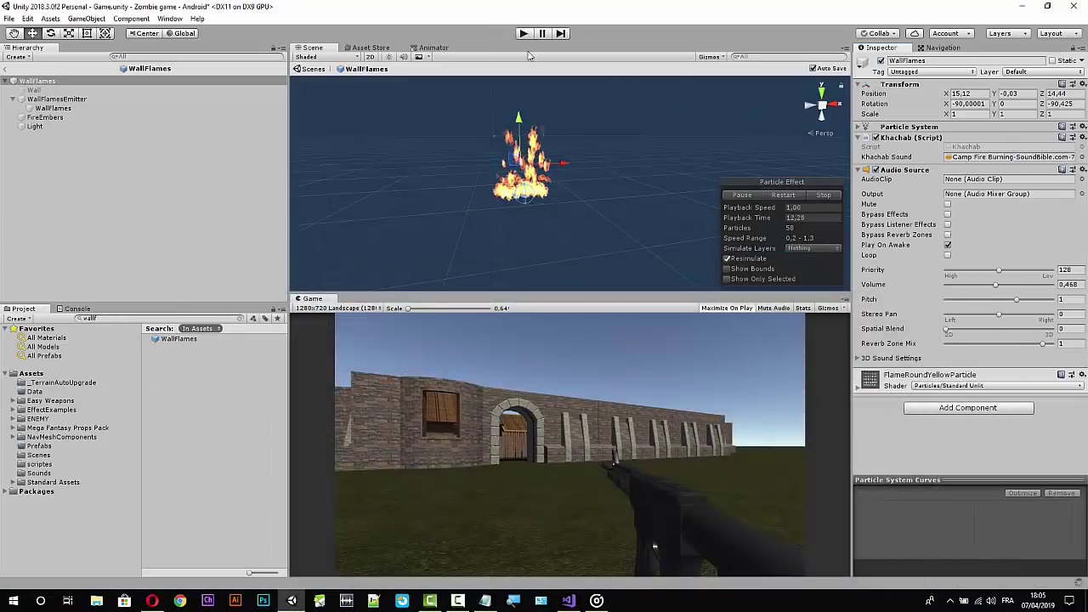
Return to the Game scene, enter Play mode and shoot the stone wall and a zombie.
{"action": "left_click", "coordinate": [6, 80]}
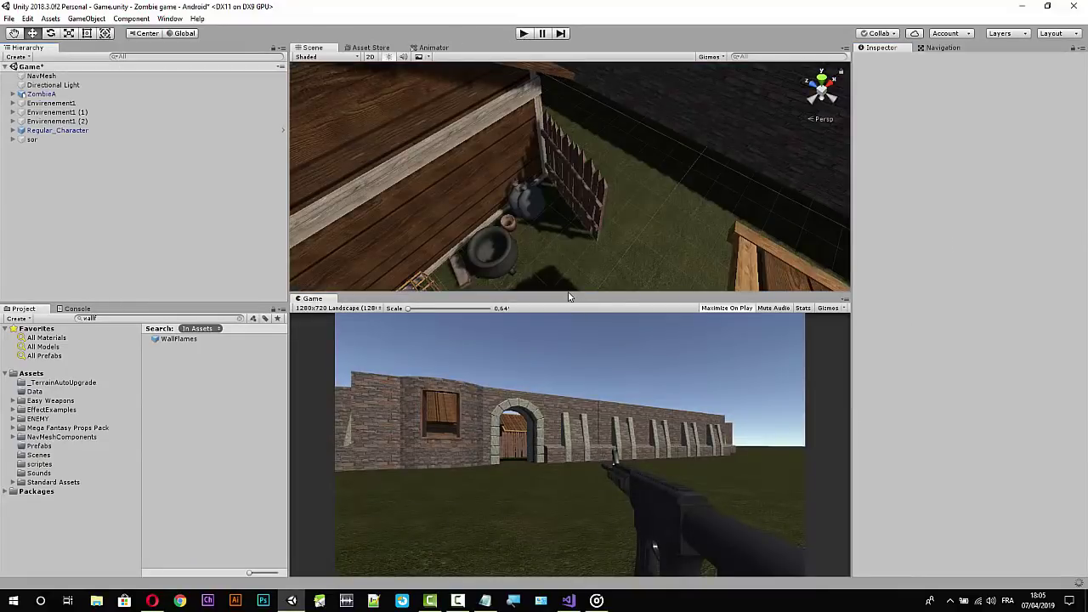
{"action": "left_click", "coordinate": [524, 34]}
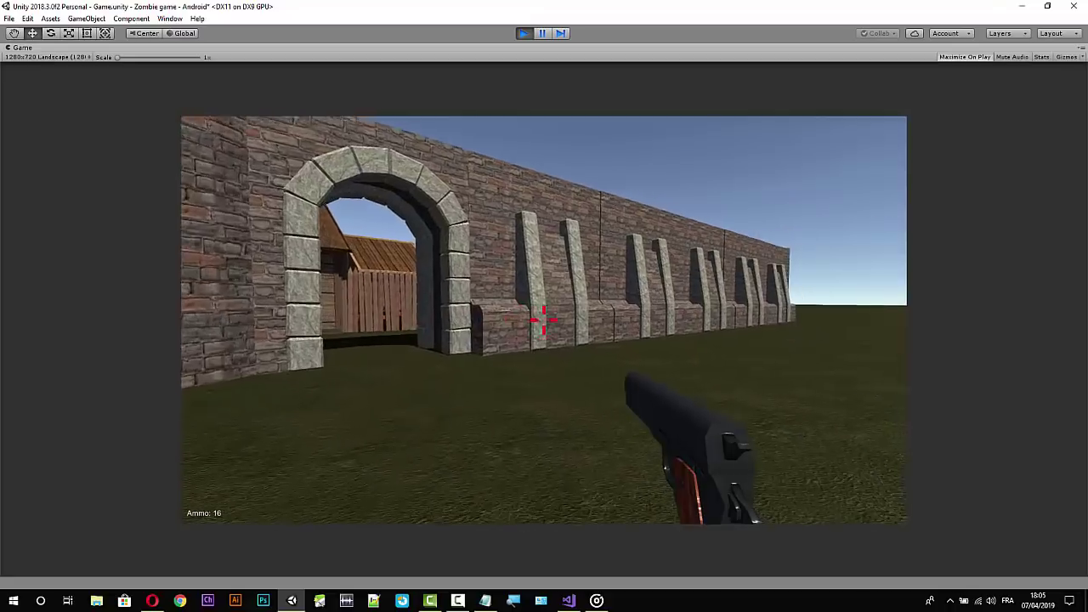
{"action": "left_click", "coordinate": [544, 320]}
{"action": "key", "text": "w"}
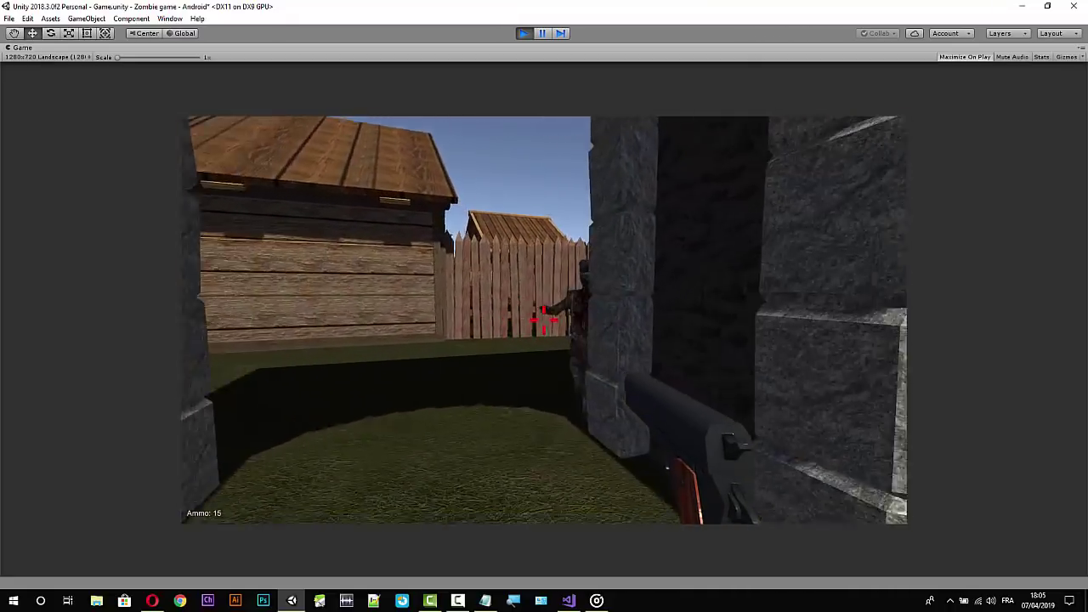
{"action": "left_click", "coordinate": [544, 320]}
Shoot the wooden fence and log pile to set them on fire, then stop Play mode.
{"action": "left_click", "coordinate": [544, 319]}
{"action": "left_click", "coordinate": [544, 320]}
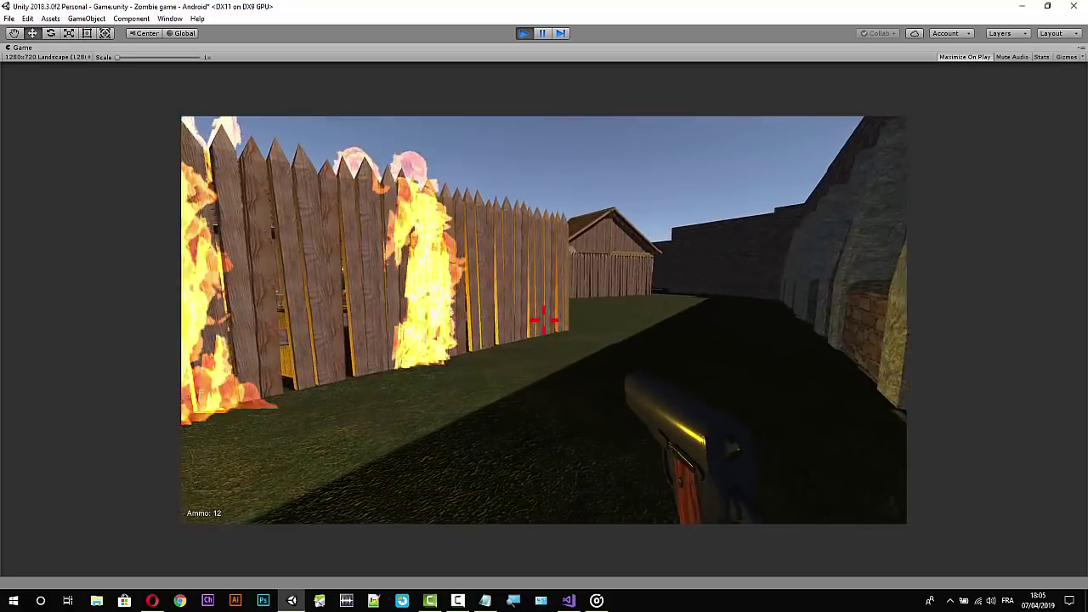
{"action": "left_click", "coordinate": [544, 320]}
{"action": "left_click", "coordinate": [544, 320]}
{"action": "key", "text": "w"}
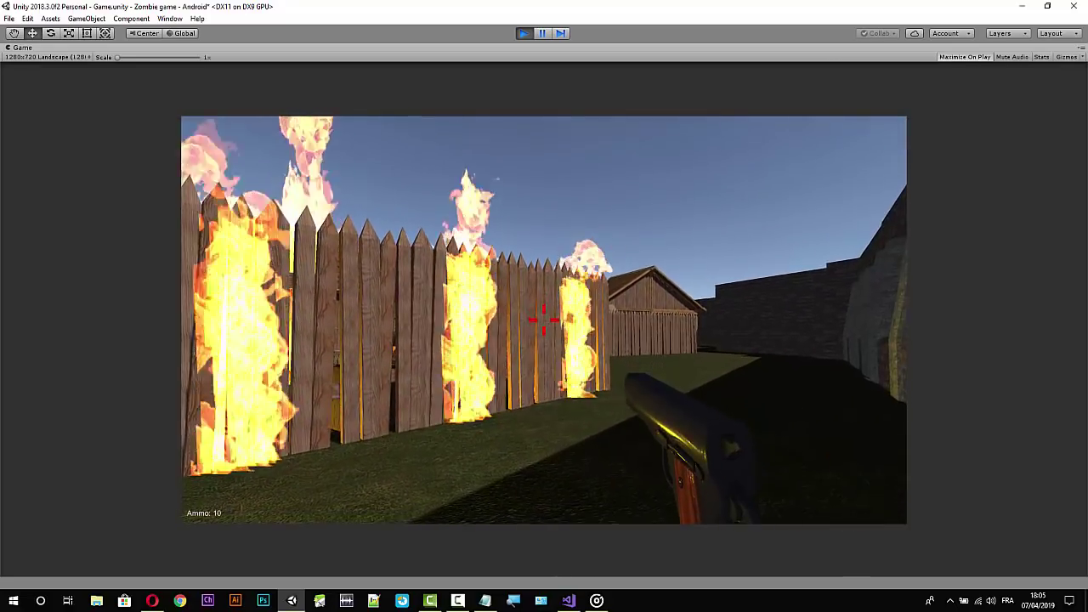
{"action": "left_click", "coordinate": [544, 320]}
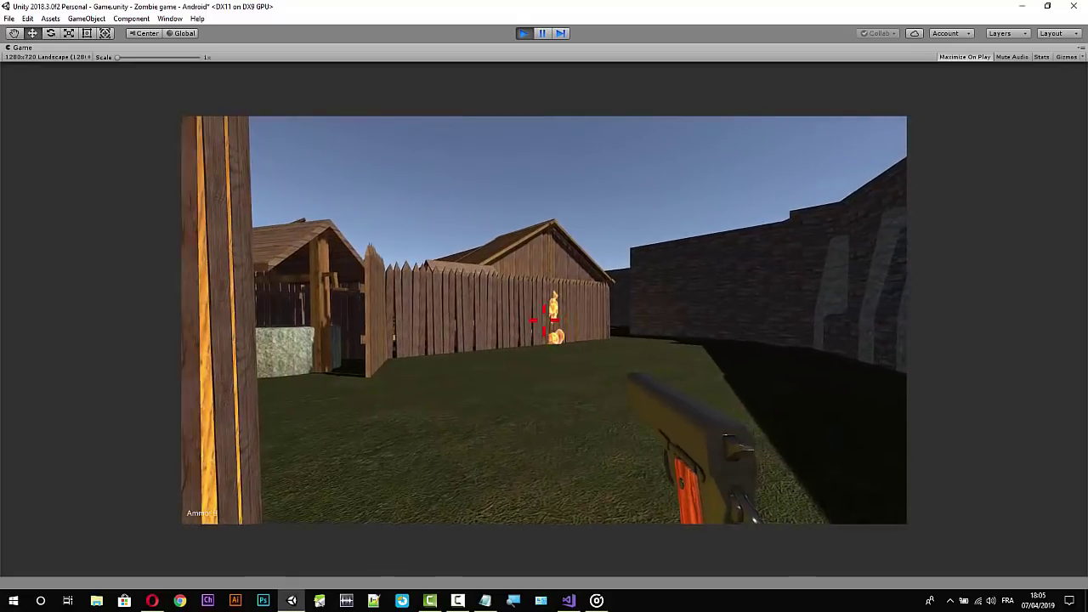
{"action": "left_click", "coordinate": [544, 320]}
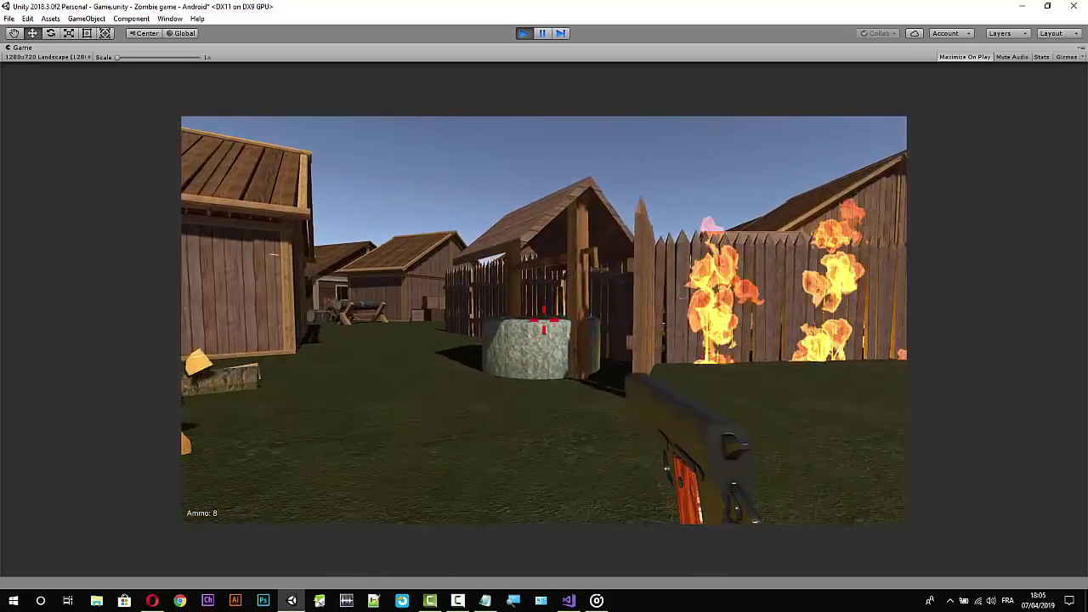
{"action": "left_click", "coordinate": [544, 320]}
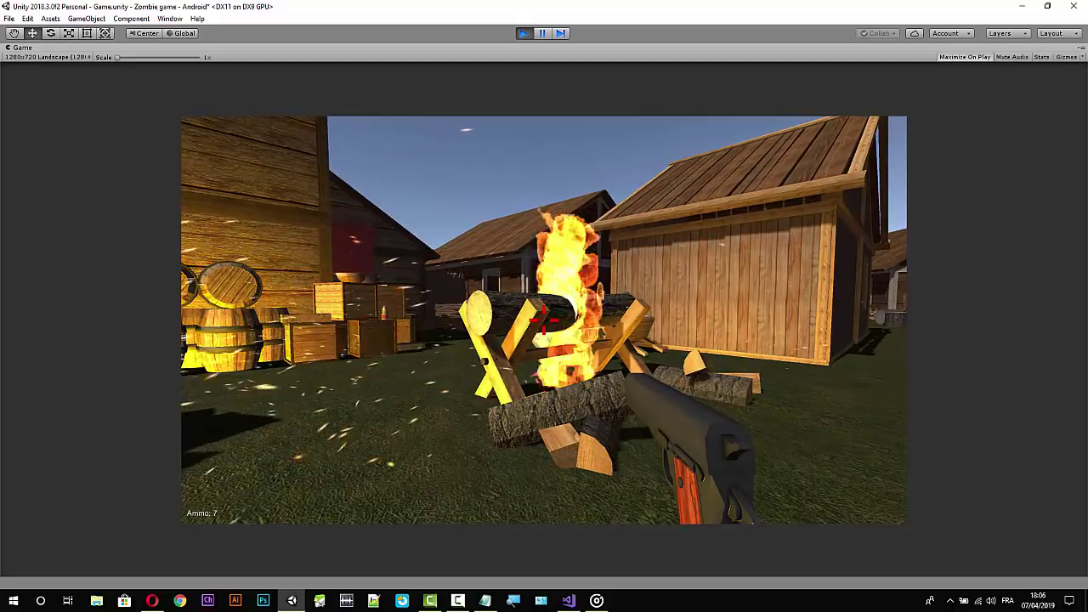
{"action": "key", "text": "Escape"}
{"action": "left_click", "coordinate": [523, 34]}
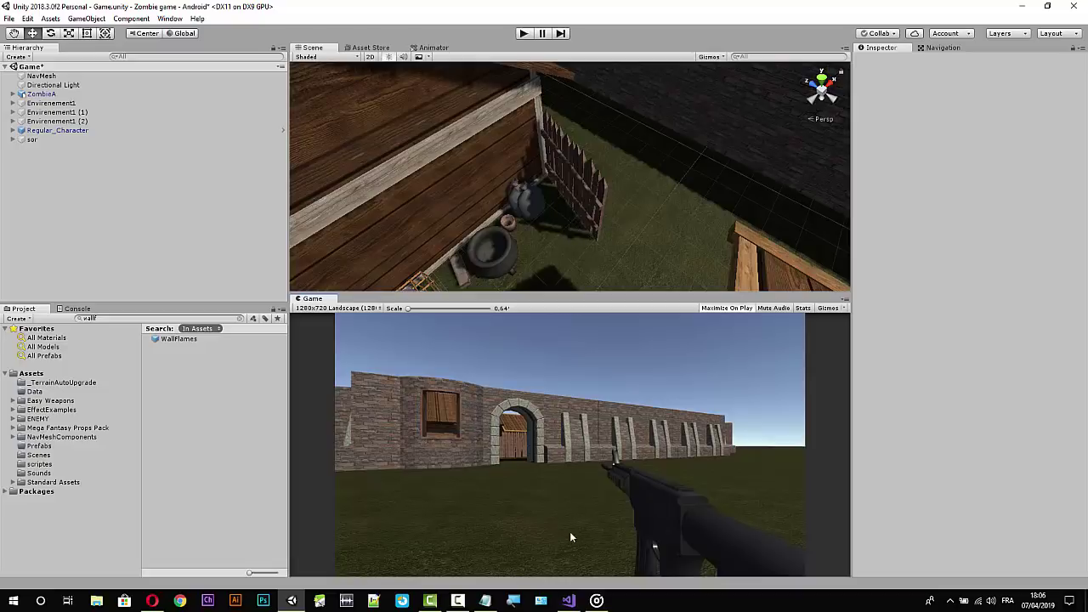
Review the Sor tag check and SorSound usage in TimedObjectDestroyer.
{"action": "left_click", "coordinate": [569, 600]}
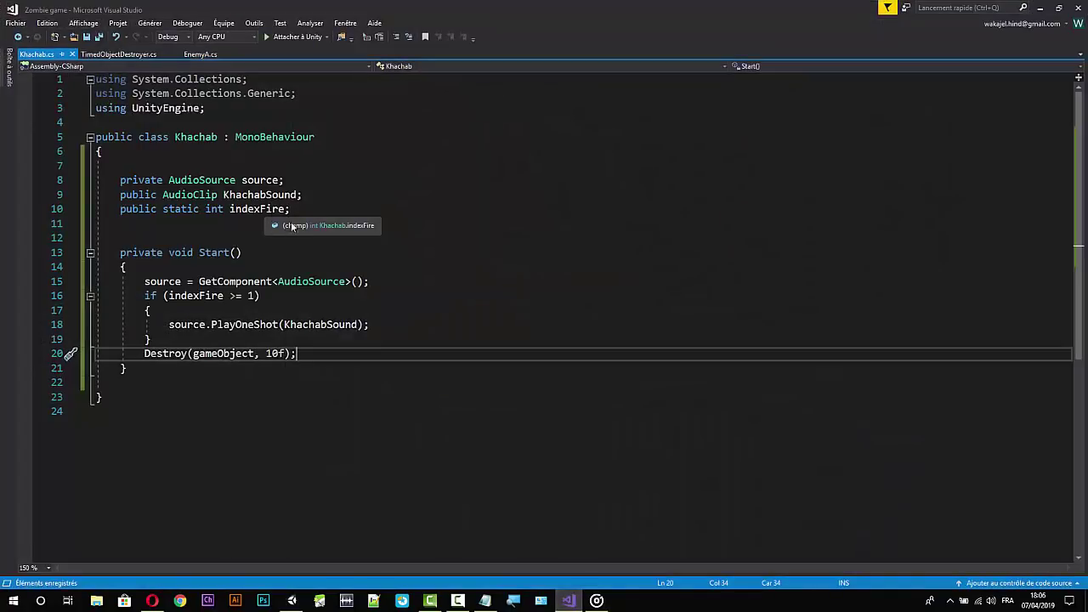
{"action": "left_click", "coordinate": [119, 54]}
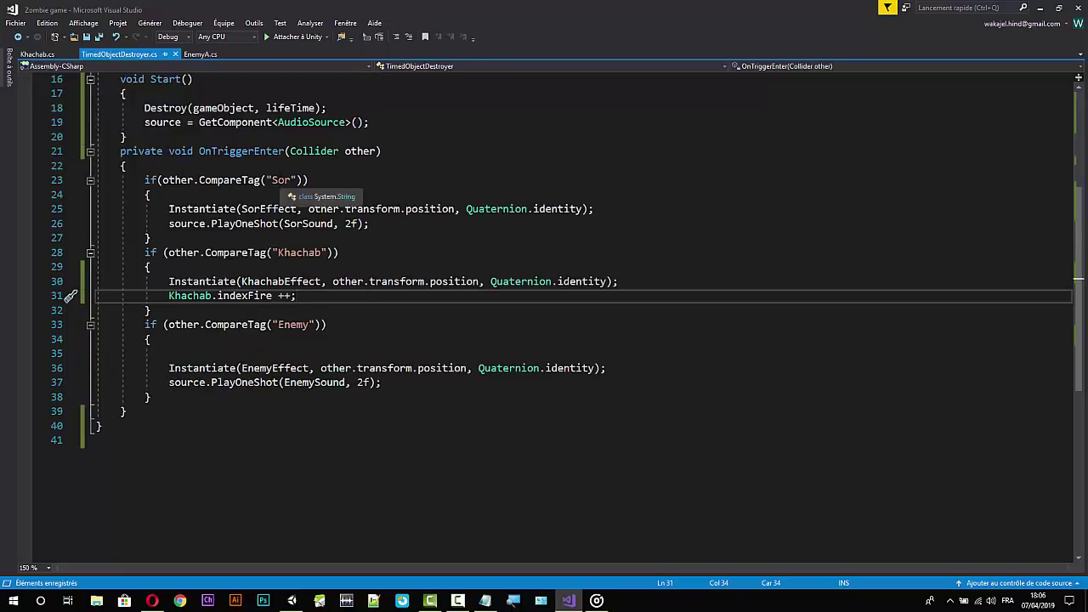
{"action": "left_click", "coordinate": [273, 180]}
{"action": "scroll", "coordinate": [378, 167], "scroll_direction": "up", "scroll_amount": 2}
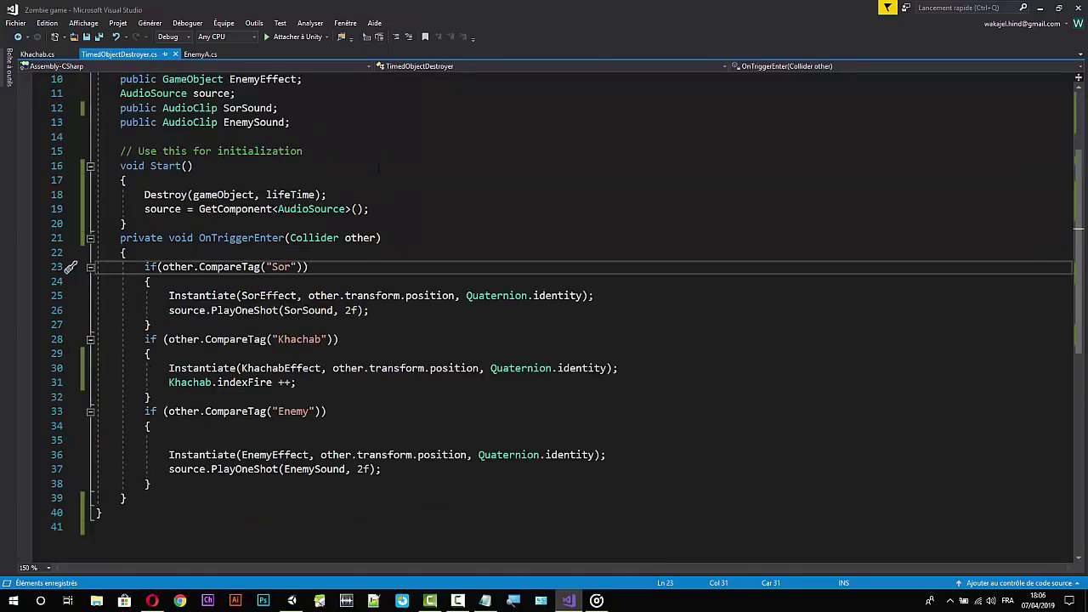
{"action": "double_click", "coordinate": [307, 311]}
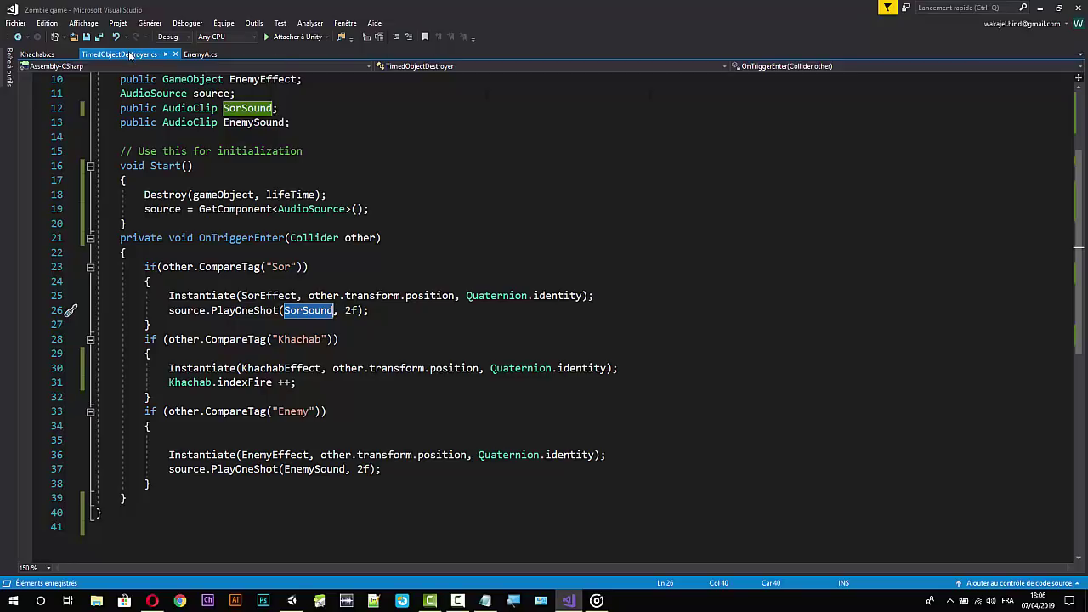
Back in Unity, search the project for 'hit' and select Hit_Smoke_Effect.
{"action": "left_click", "coordinate": [1042, 10]}
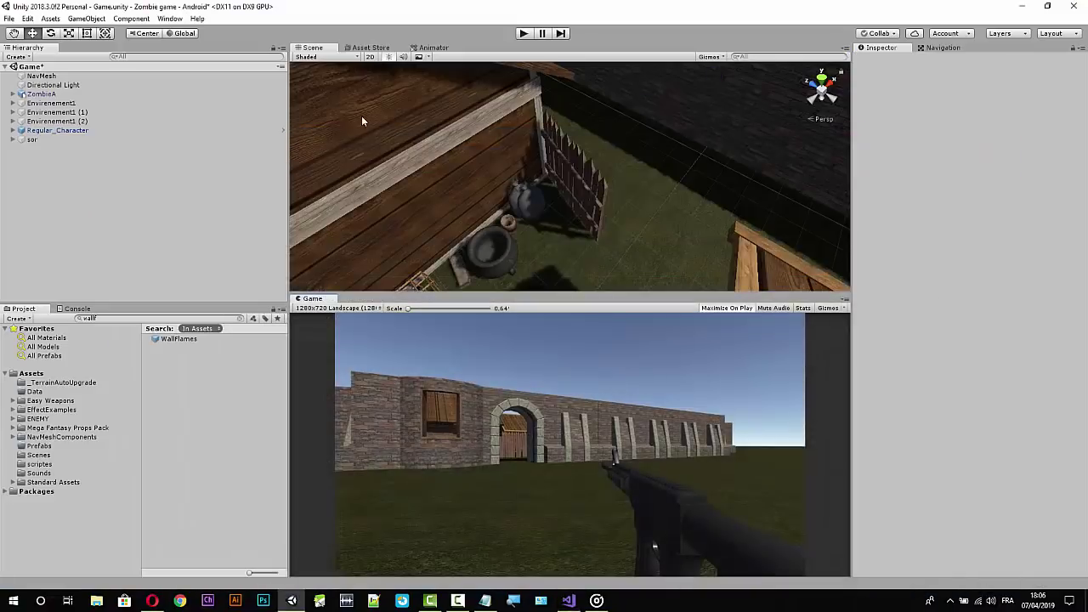
{"action": "left_click", "coordinate": [111, 319]}
{"action": "type", "text": "hit"}
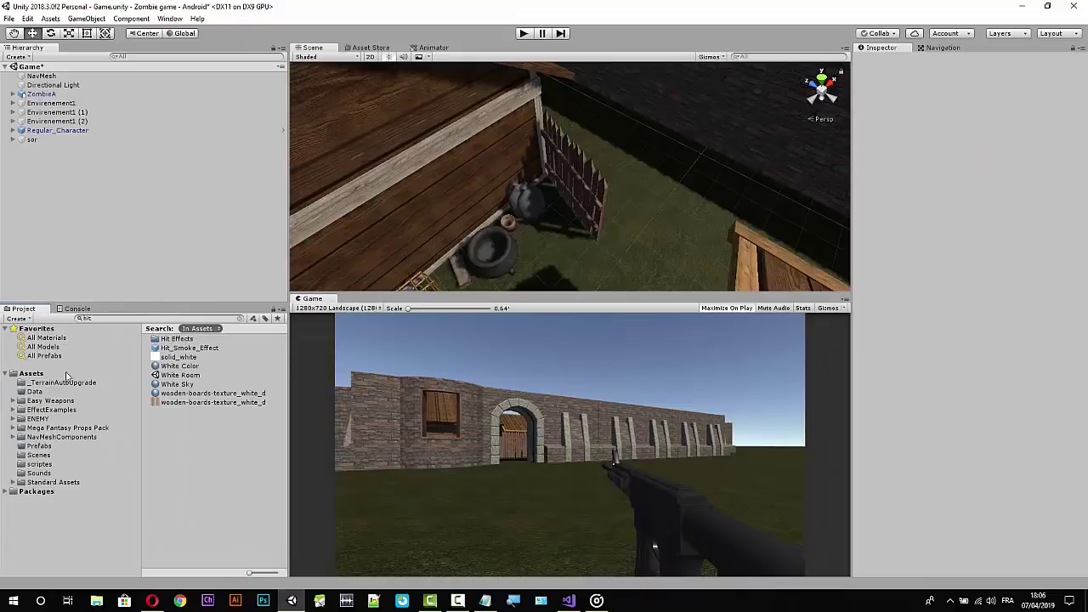
{"action": "left_click", "coordinate": [192, 348]}
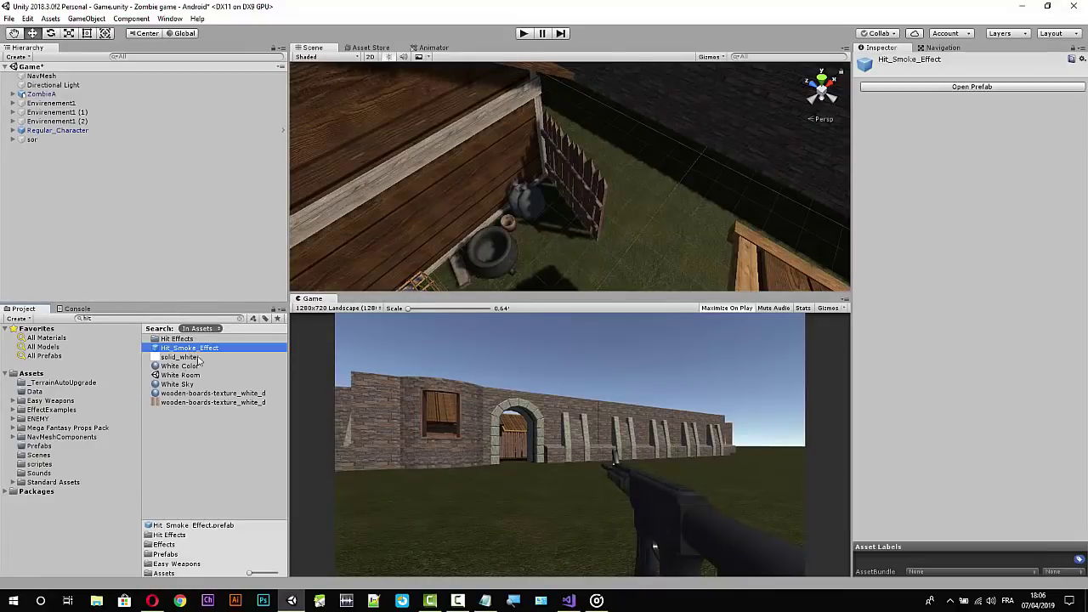
Open Hit_Smoke_Effect, locate its Sor Effect, and open SmallExplosionEffect for editing.
{"action": "left_click", "coordinate": [978, 86]}
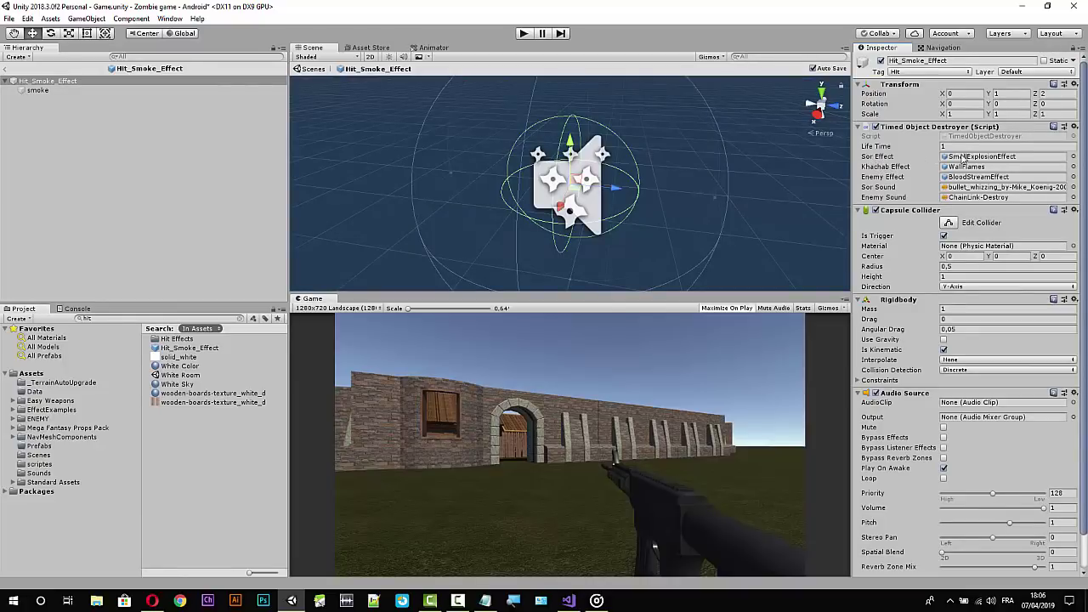
{"action": "left_click", "coordinate": [964, 158]}
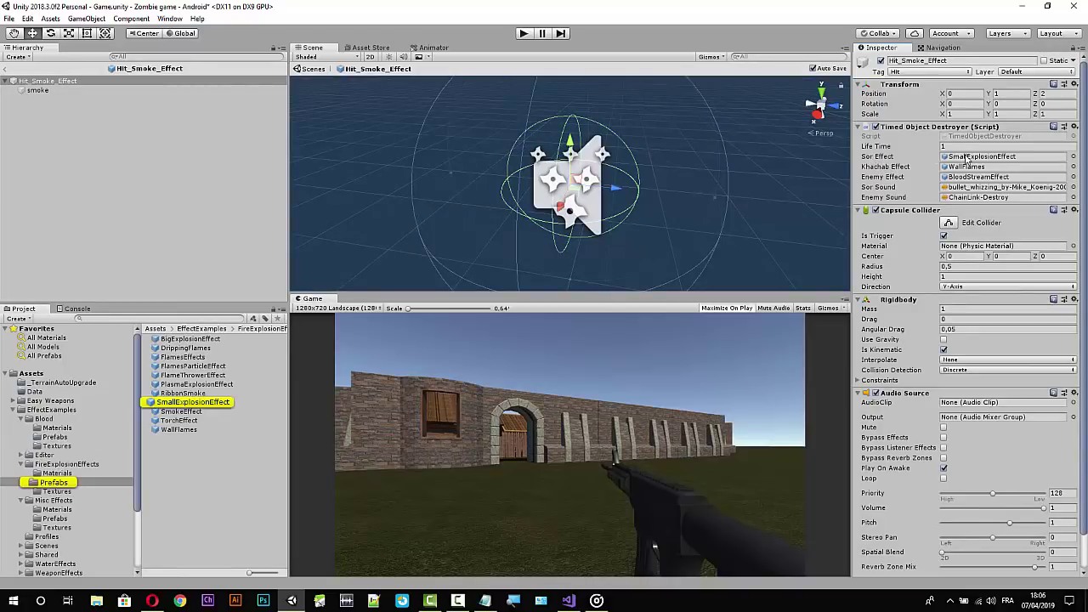
{"action": "double_click", "coordinate": [194, 402]}
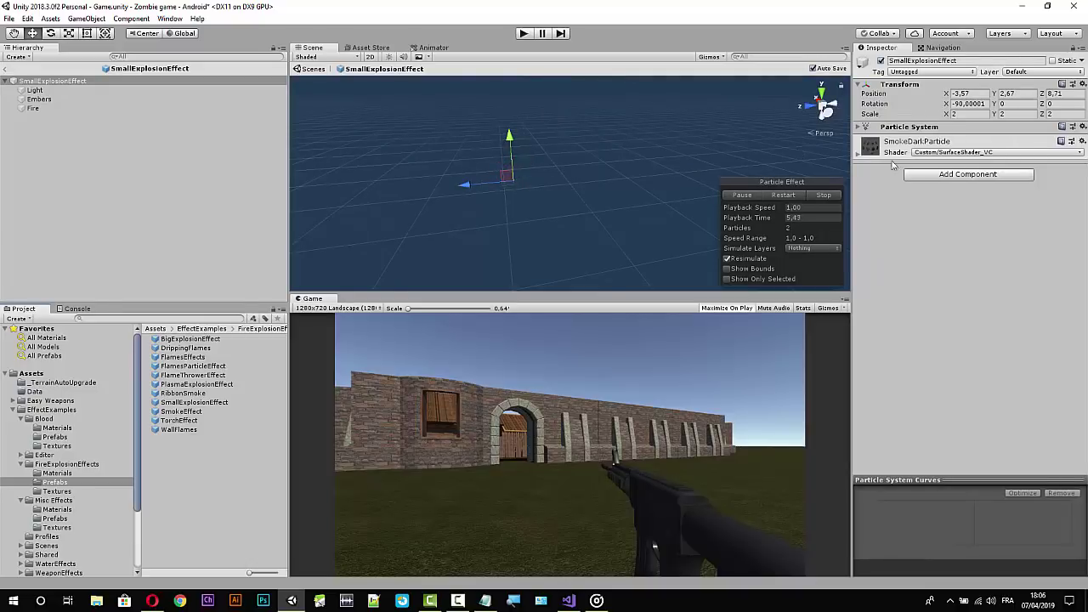
Turn off Looping on the explosion root and its Embers, Light and Fire particle systems.
{"action": "left_click", "coordinate": [860, 155]}
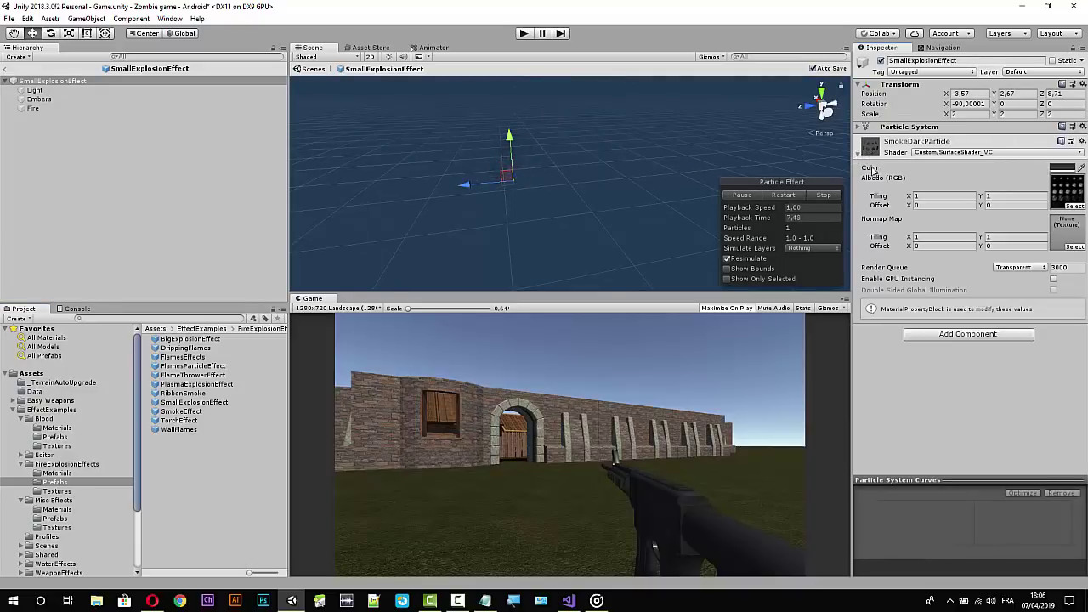
{"action": "left_click", "coordinate": [865, 126]}
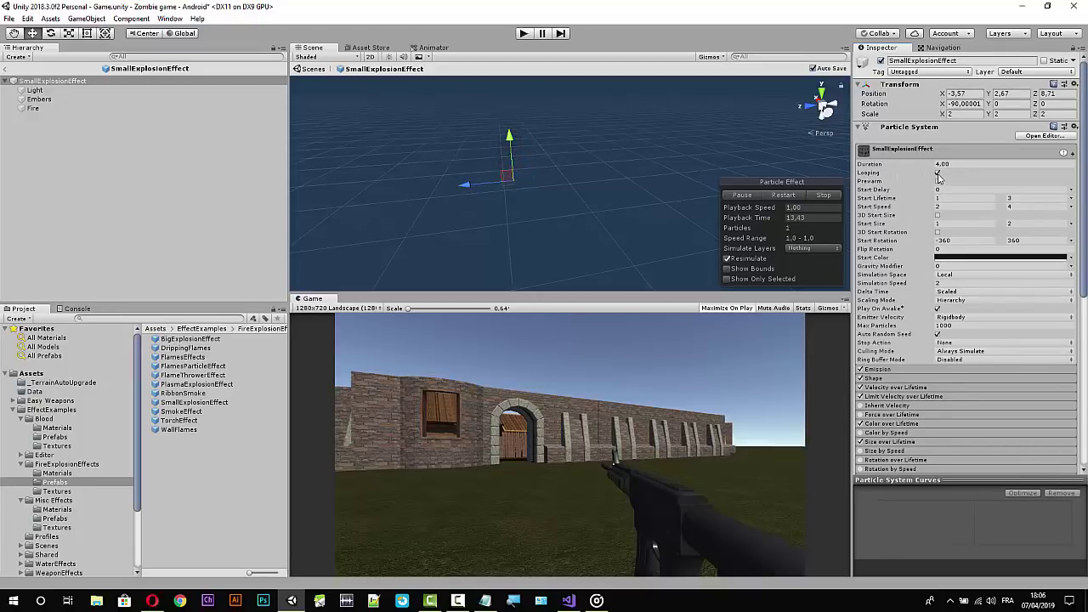
{"action": "left_click", "coordinate": [937, 174]}
{"action": "left_click", "coordinate": [36, 90]}
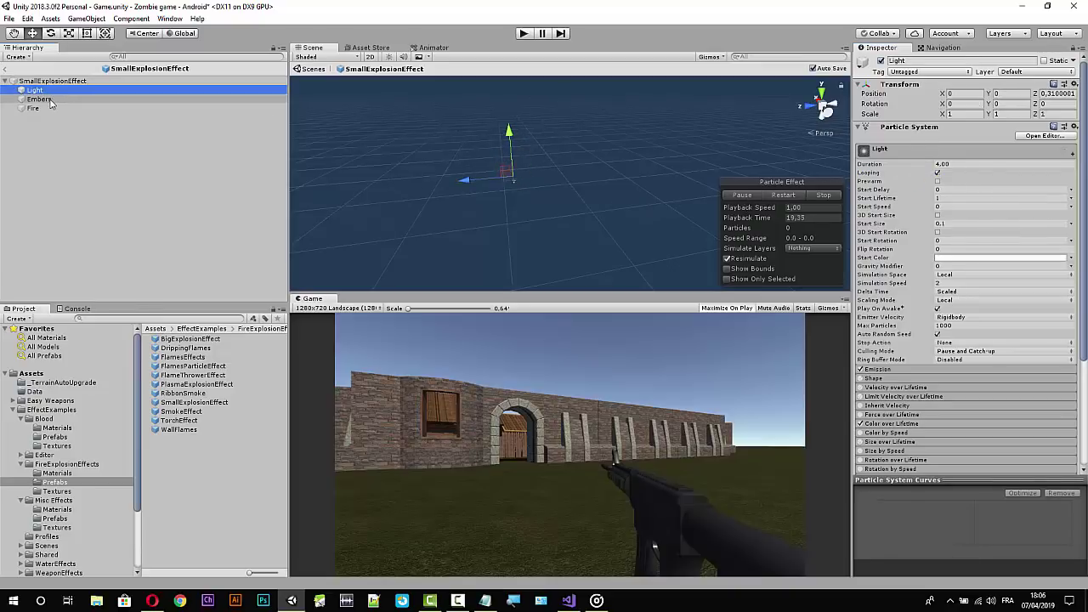
{"action": "left_click", "coordinate": [49, 100]}
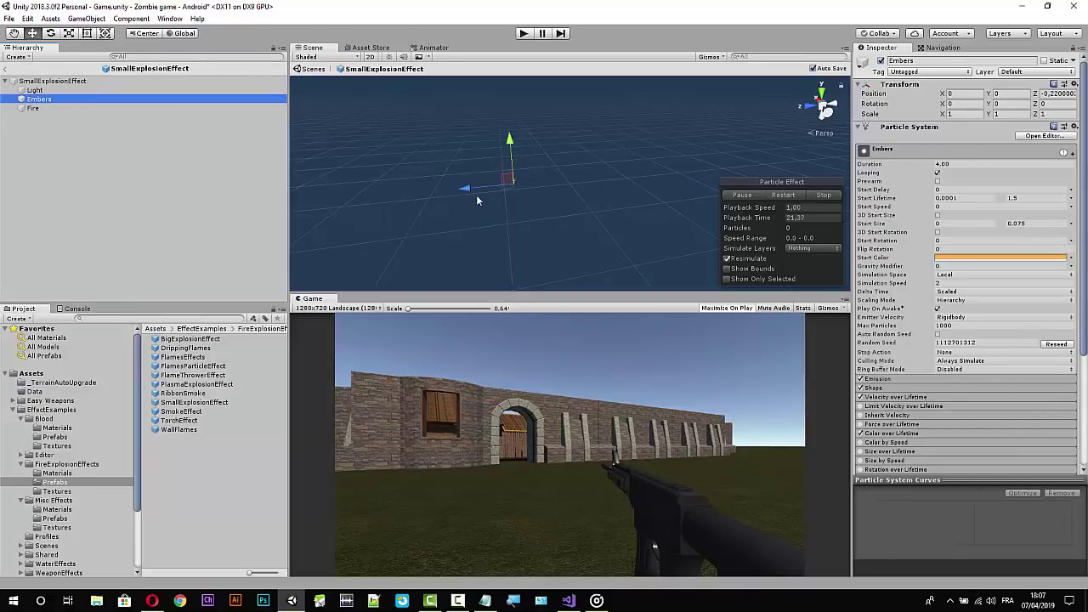
{"action": "left_click", "coordinate": [937, 174]}
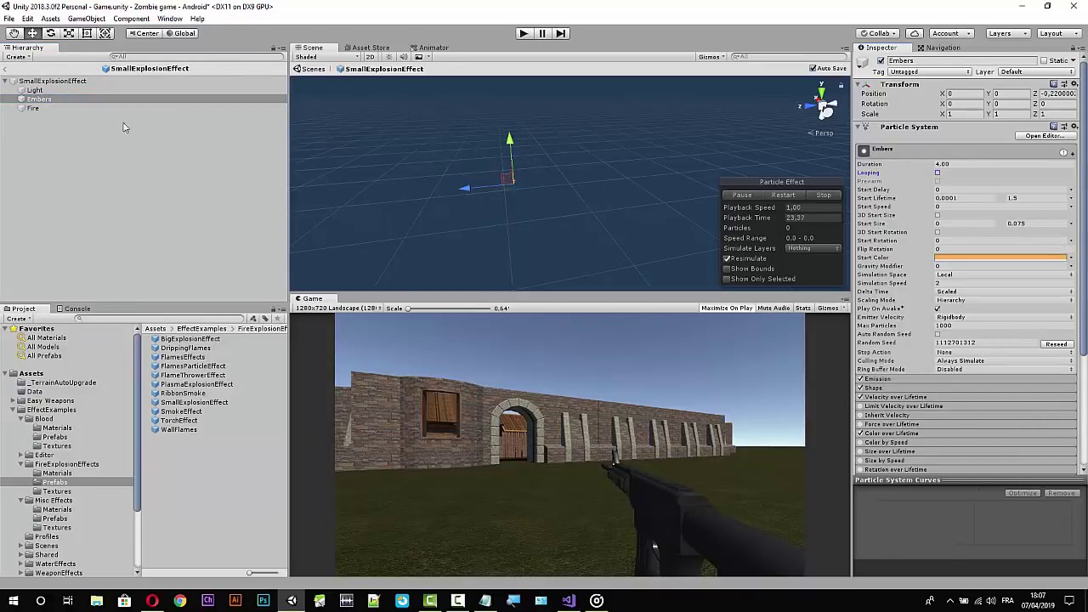
{"action": "left_click", "coordinate": [35, 90]}
{"action": "left_click", "coordinate": [938, 173]}
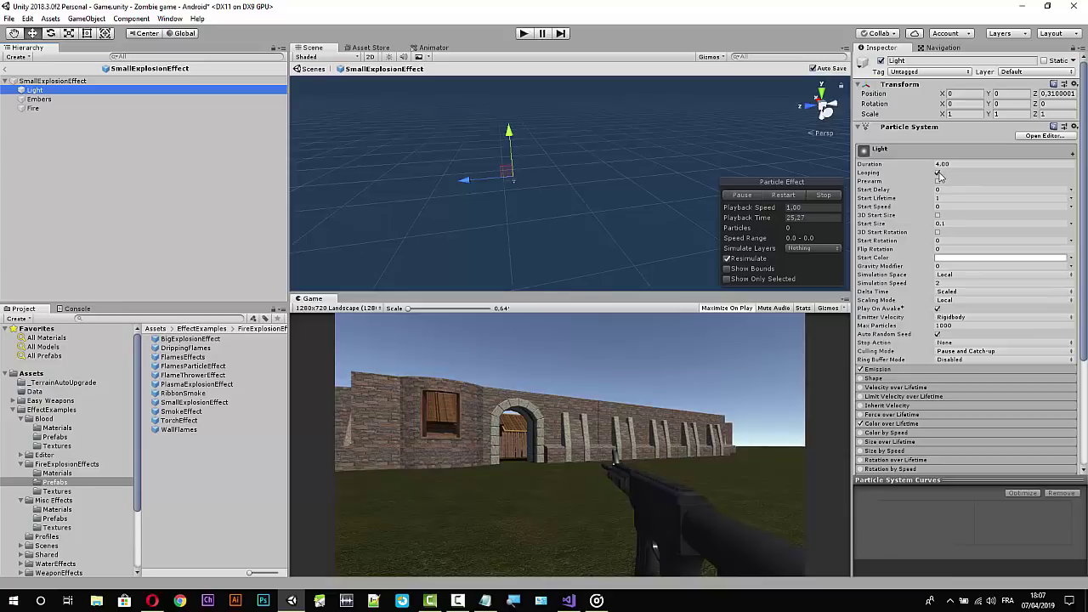
{"action": "left_click", "coordinate": [38, 109]}
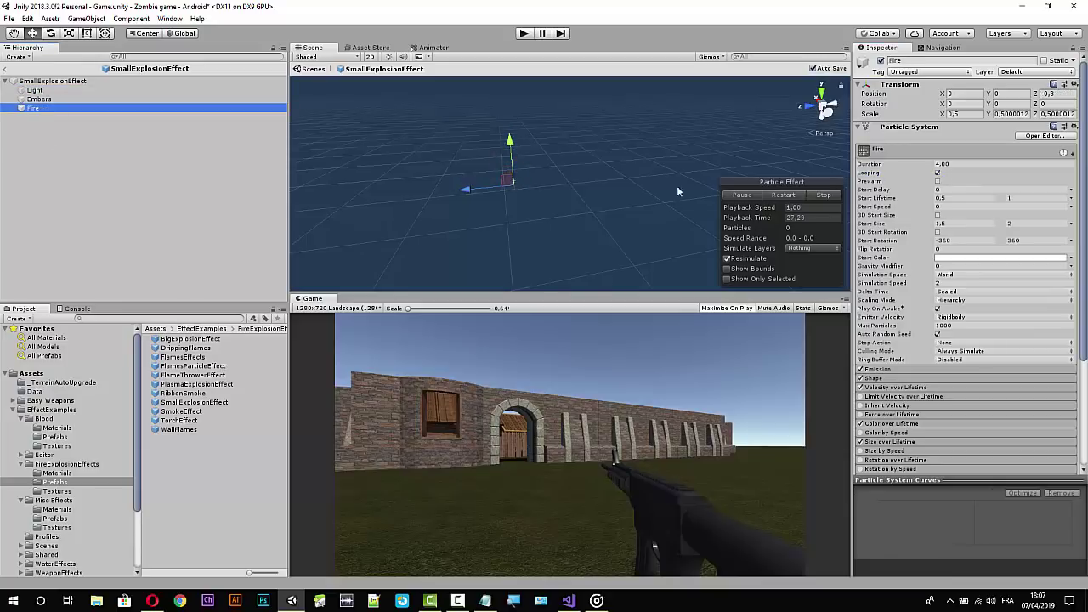
{"action": "left_click", "coordinate": [938, 174]}
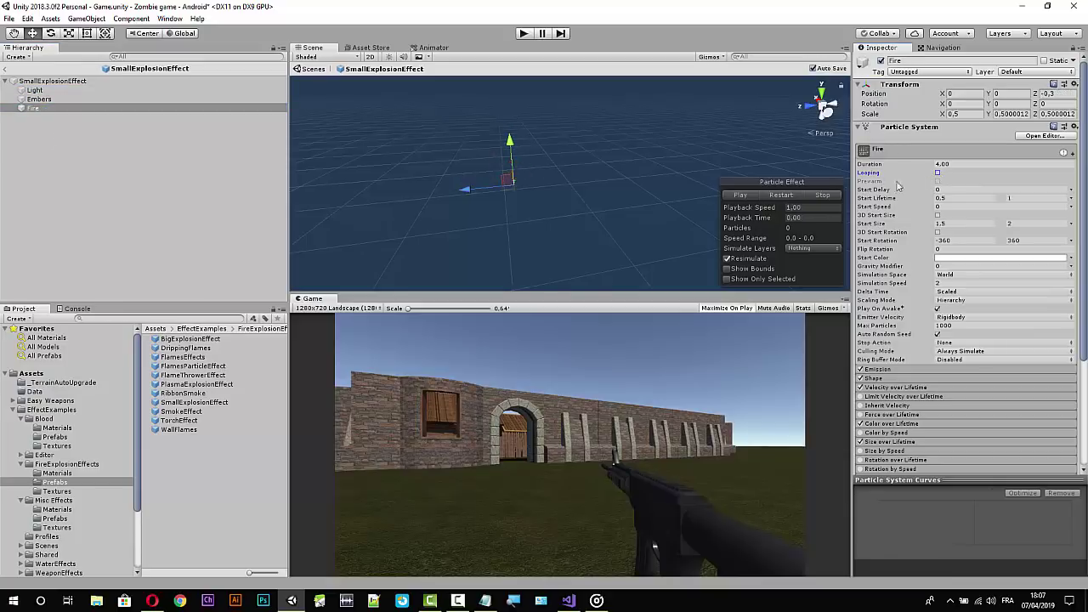
Set Duration to 1 on SmallExplosionEffect, Light, Embers and Fire, then start Play mode.
{"action": "left_click", "coordinate": [51, 81]}
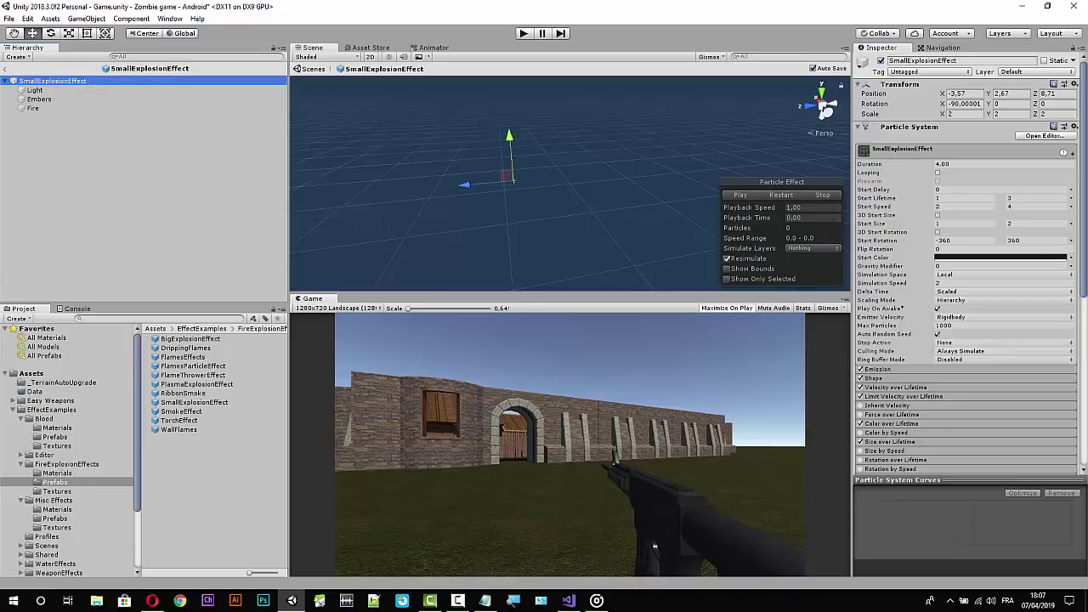
{"action": "left_click", "coordinate": [949, 165]}
{"action": "type", "text": "1"}
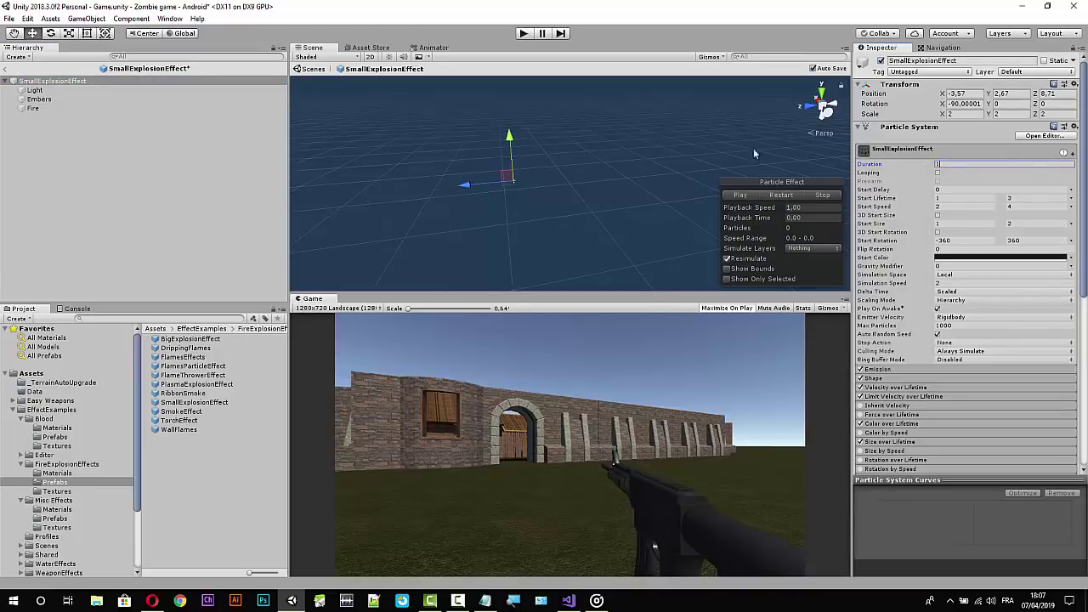
{"action": "left_click", "coordinate": [34, 90]}
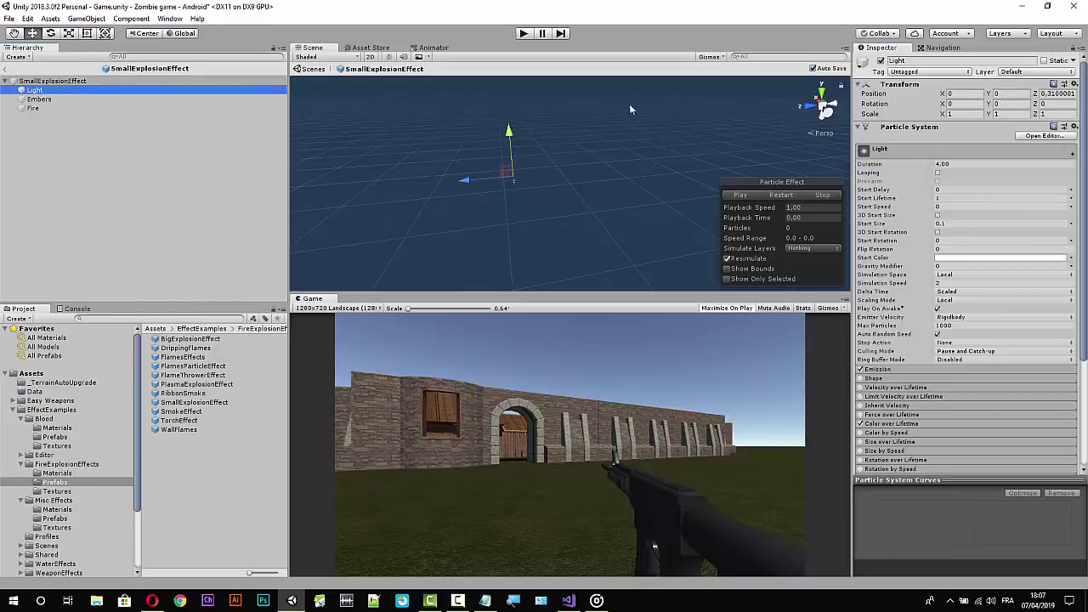
{"action": "left_click", "coordinate": [955, 166]}
{"action": "type", "text": "1"}
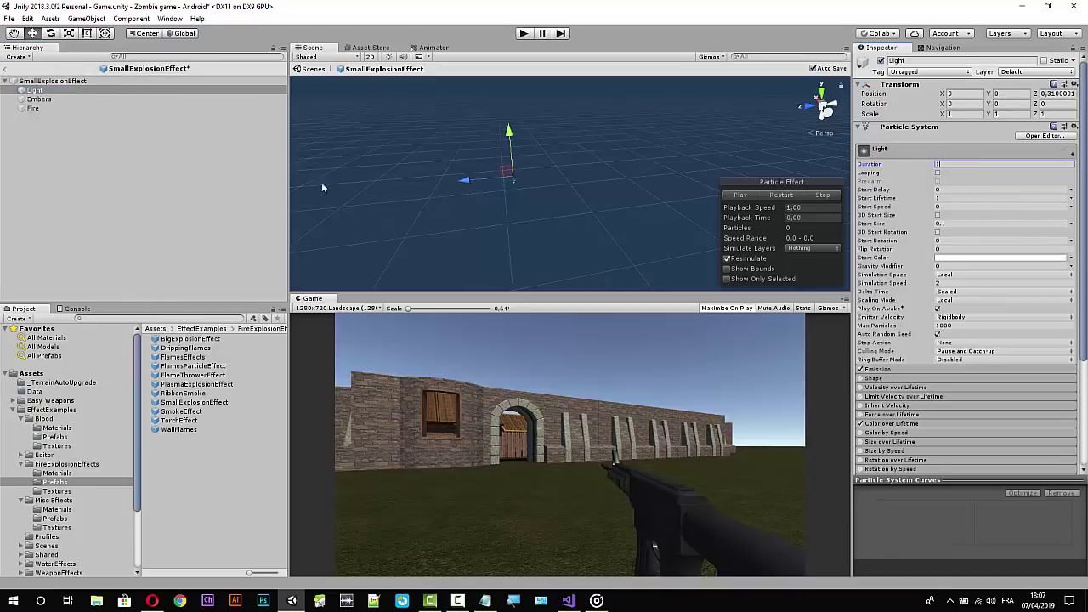
{"action": "left_click", "coordinate": [39, 100]}
{"action": "left_click", "coordinate": [969, 165]}
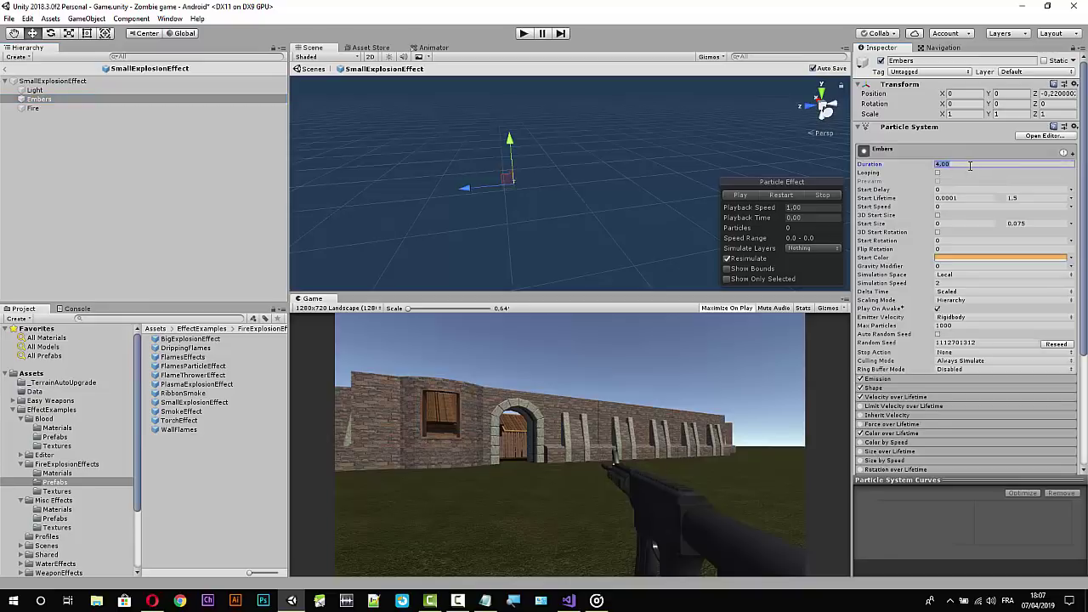
{"action": "type", "text": "1"}
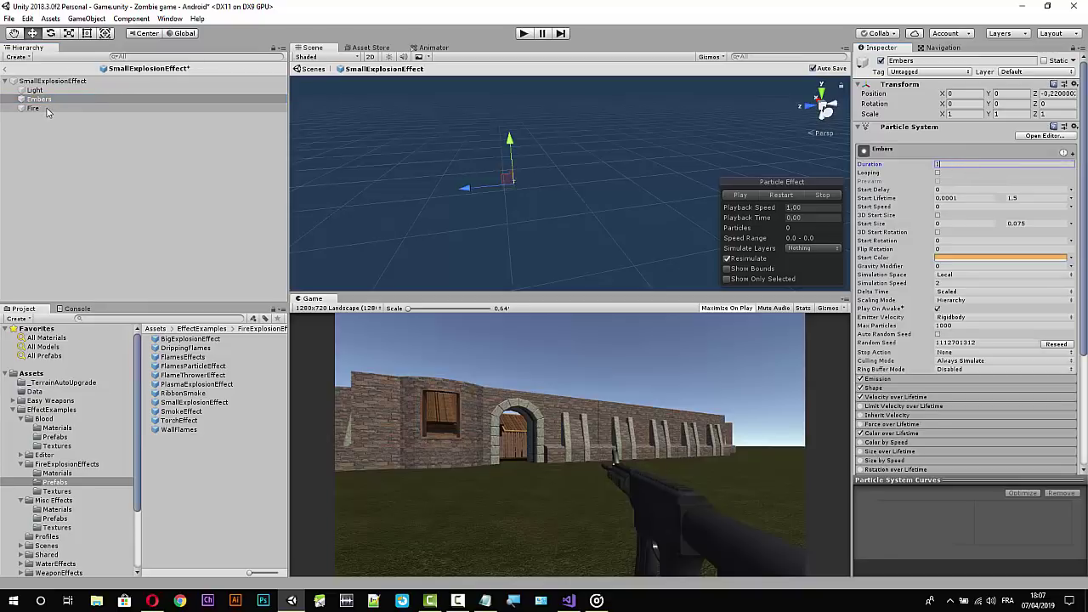
{"action": "left_click", "coordinate": [32, 108]}
{"action": "left_click", "coordinate": [952, 165]}
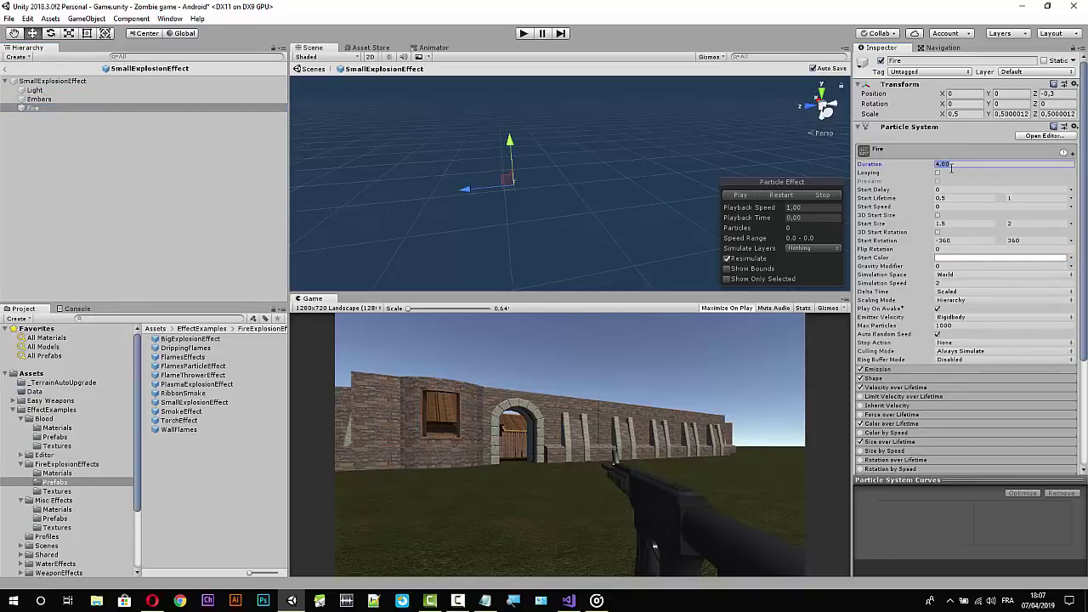
{"action": "type", "text": "1"}
{"action": "key", "text": "Return"}
{"action": "left_click", "coordinate": [568, 600]}
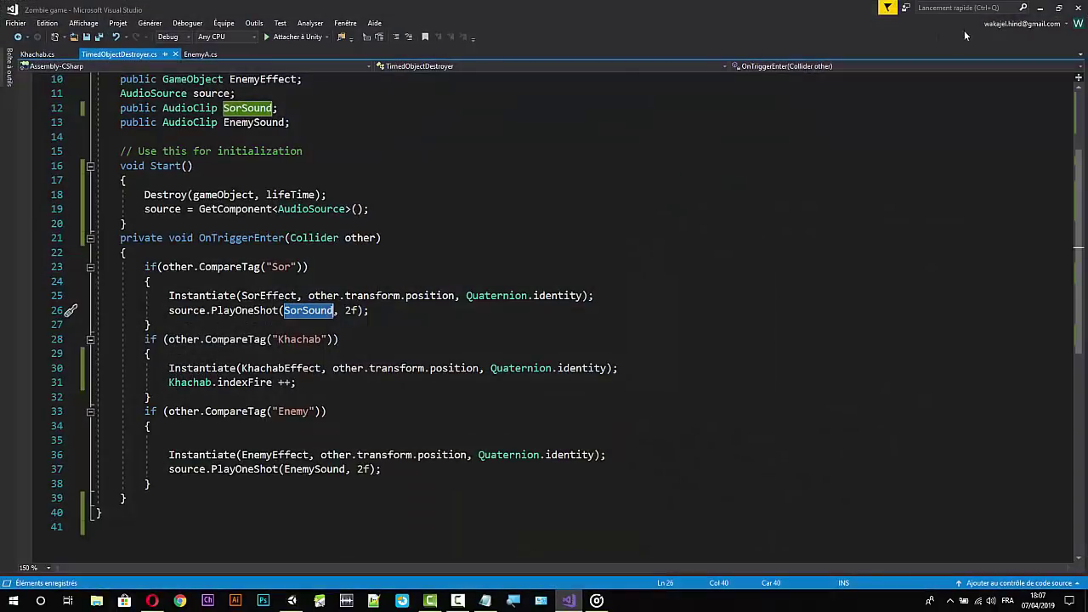
{"action": "left_click", "coordinate": [1039, 7]}
{"action": "left_click", "coordinate": [525, 32]}
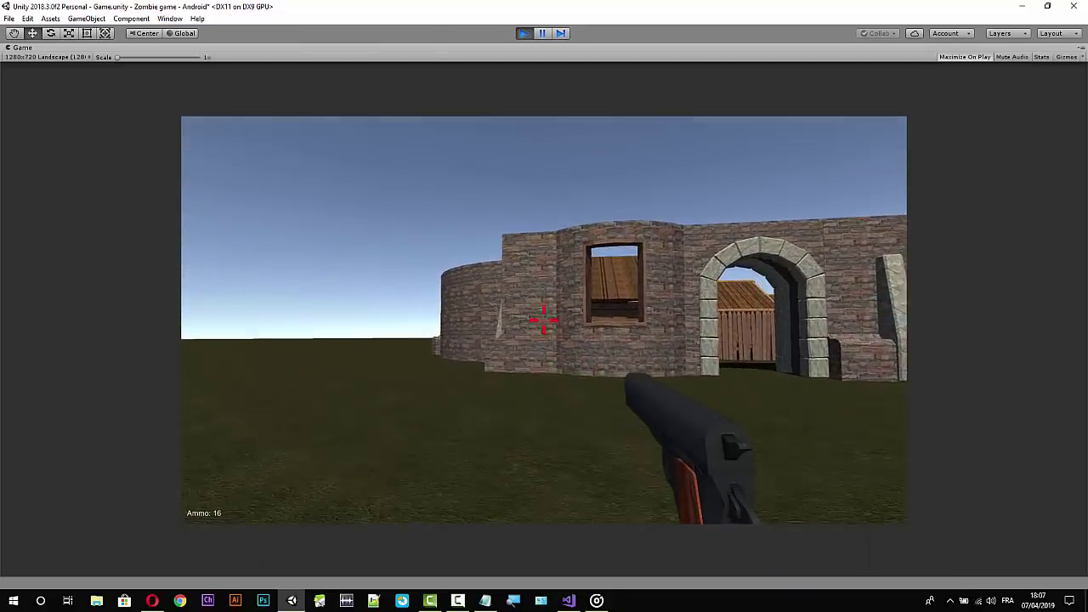
Shoot the walls and a zombie to check the fire and smoke hit bursts, then stop Play.
{"action": "left_click", "coordinate": [544, 321]}
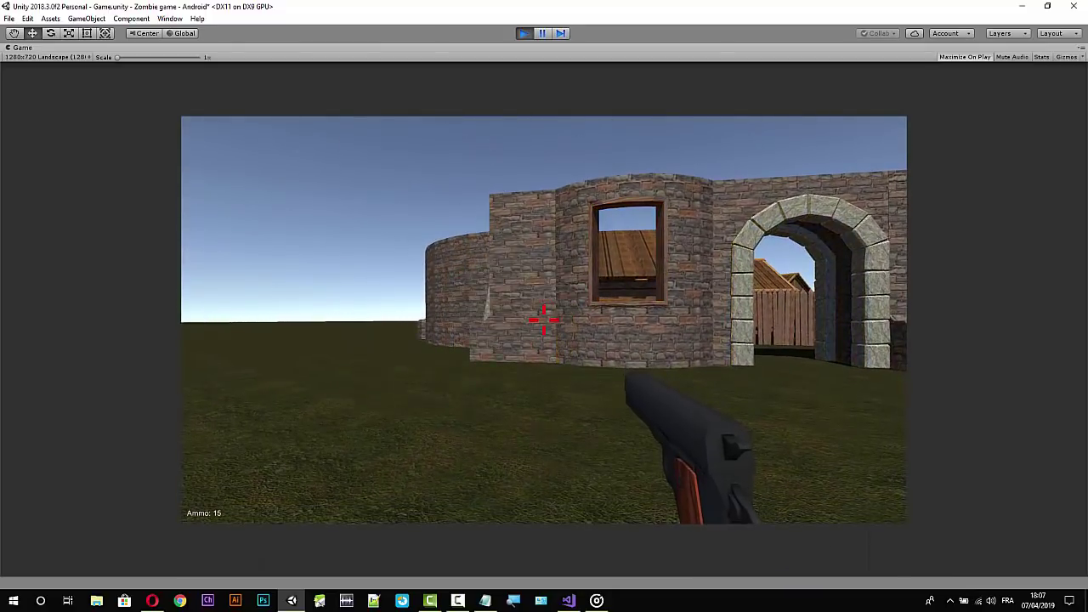
{"action": "left_click", "coordinate": [544, 320]}
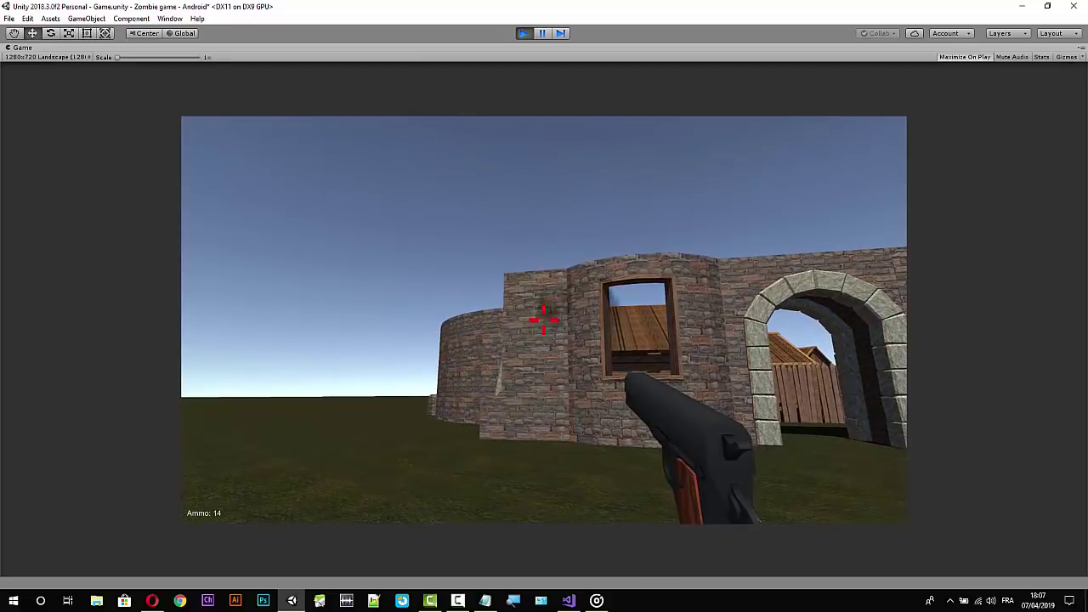
{"action": "left_click", "coordinate": [544, 320]}
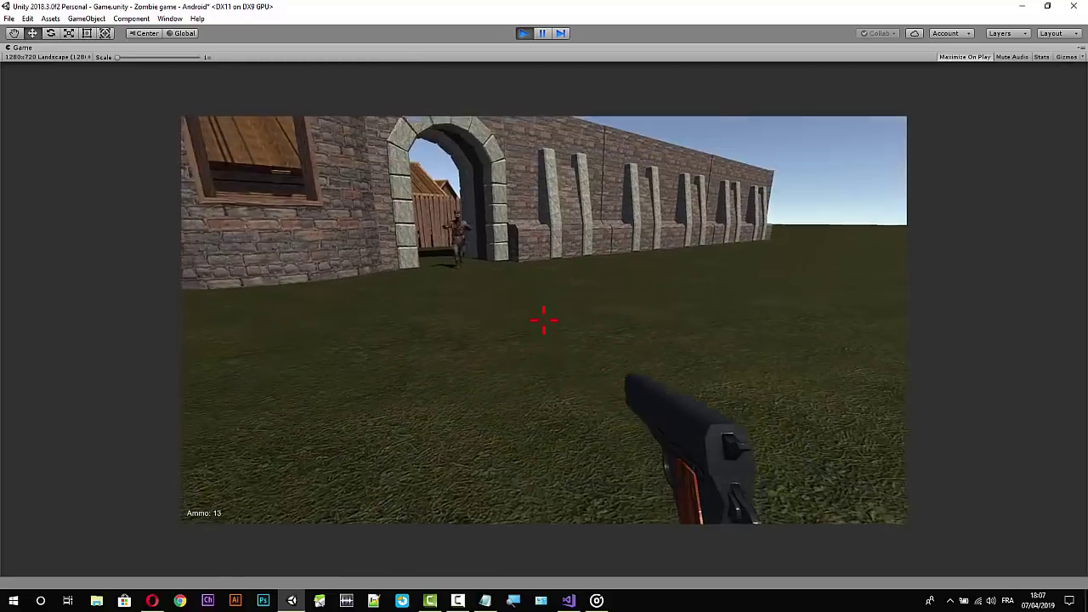
{"action": "left_click", "coordinate": [544, 321]}
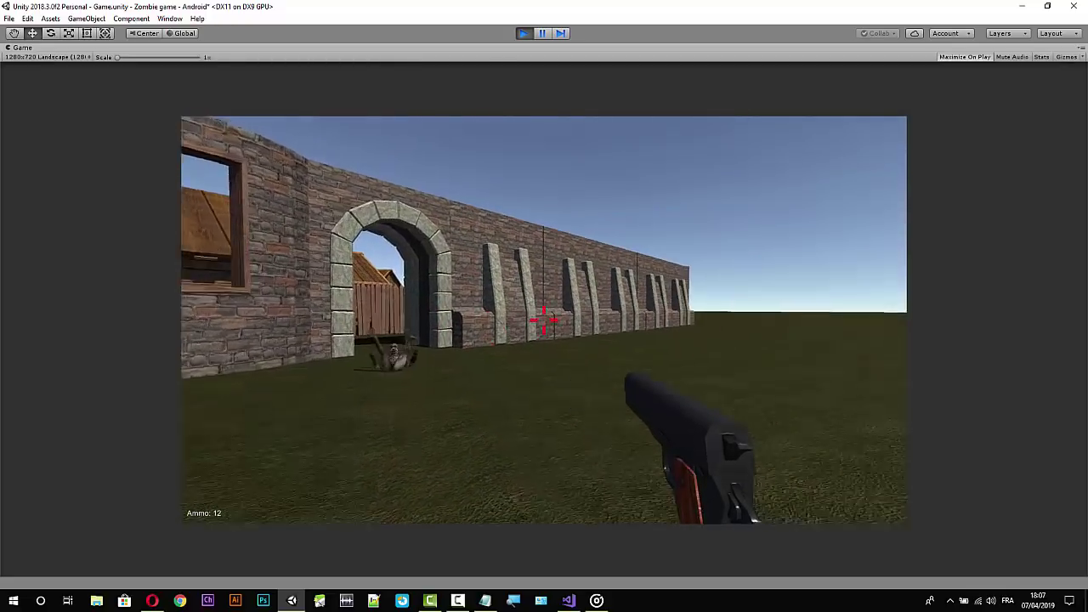
{"action": "left_click", "coordinate": [544, 320]}
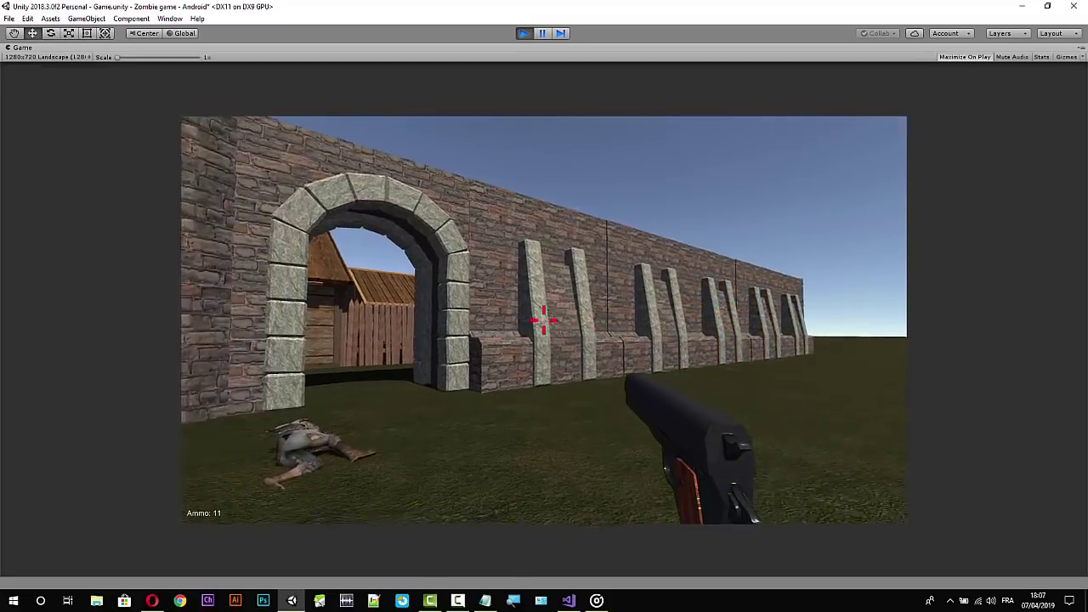
{"action": "left_click", "coordinate": [544, 320]}
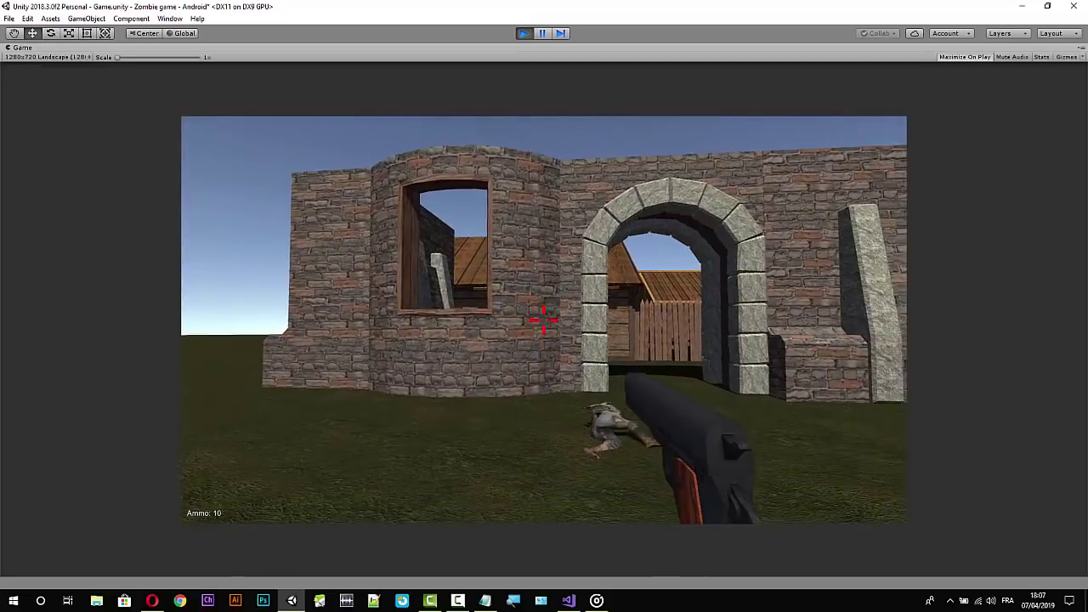
{"action": "left_click", "coordinate": [544, 321]}
{"action": "left_click", "coordinate": [544, 321]}
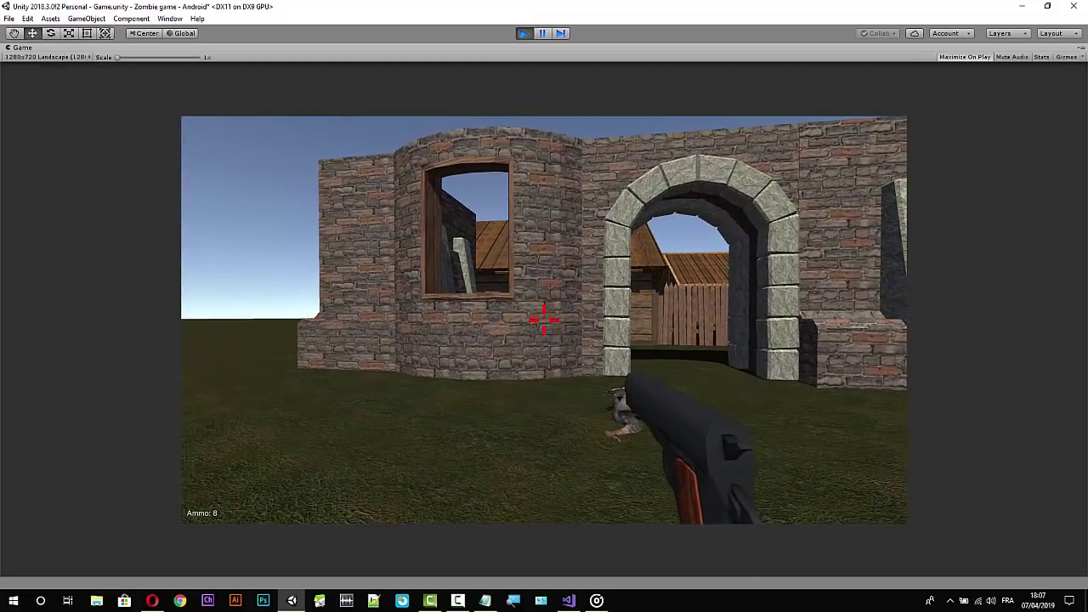
{"action": "left_click", "coordinate": [544, 320]}
{"action": "left_click", "coordinate": [544, 321]}
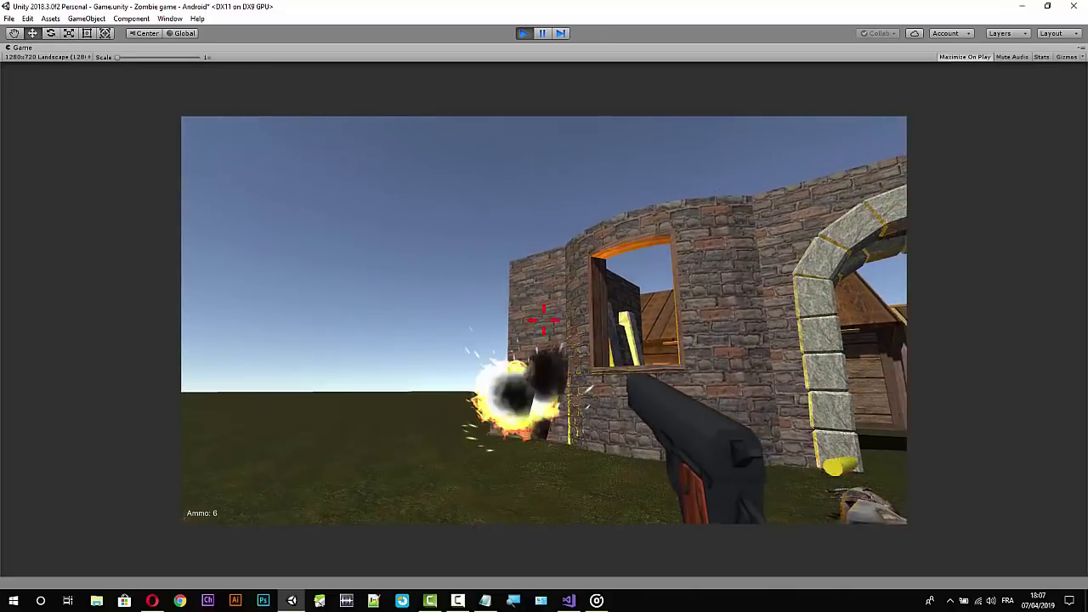
{"action": "left_click", "coordinate": [544, 321]}
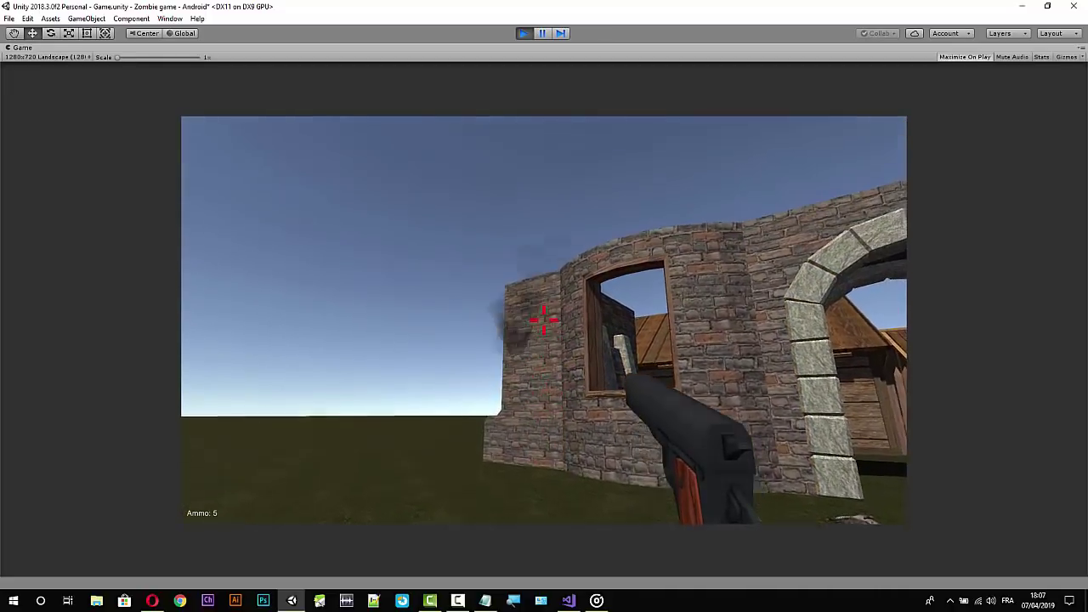
{"action": "left_click", "coordinate": [544, 320]}
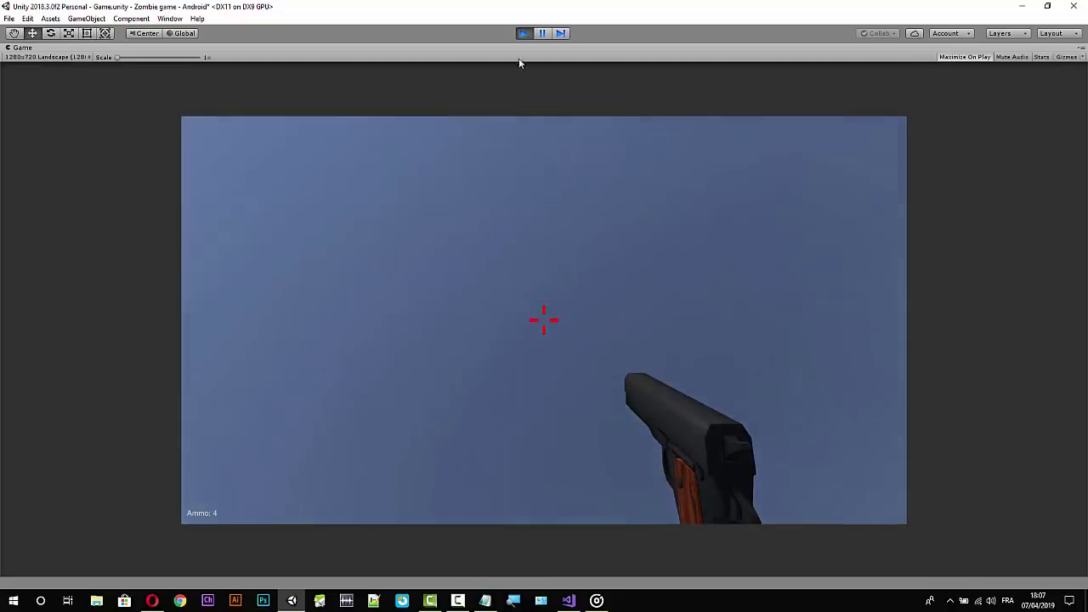
{"action": "key", "text": "Escape"}
{"action": "left_click", "coordinate": [523, 34]}
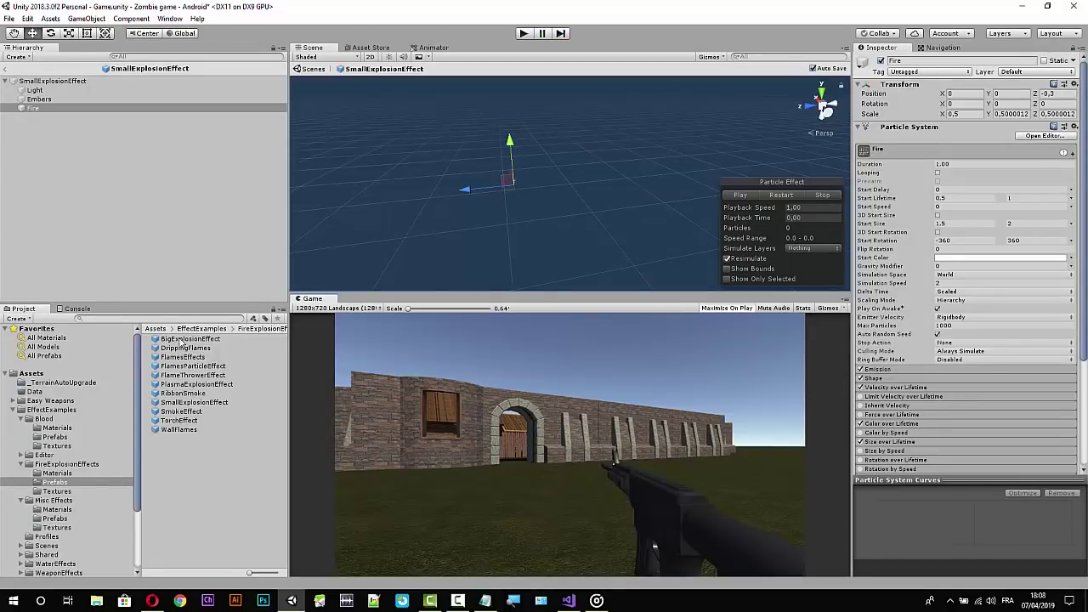
Preview the BigExplosion, DrippingFlames, Flames, FlameThrower, PlasmaExplosion, RibbonSmoke and SmallExplosion effect prefabs.
{"action": "left_click", "coordinate": [183, 339]}
{"action": "left_click", "coordinate": [186, 348]}
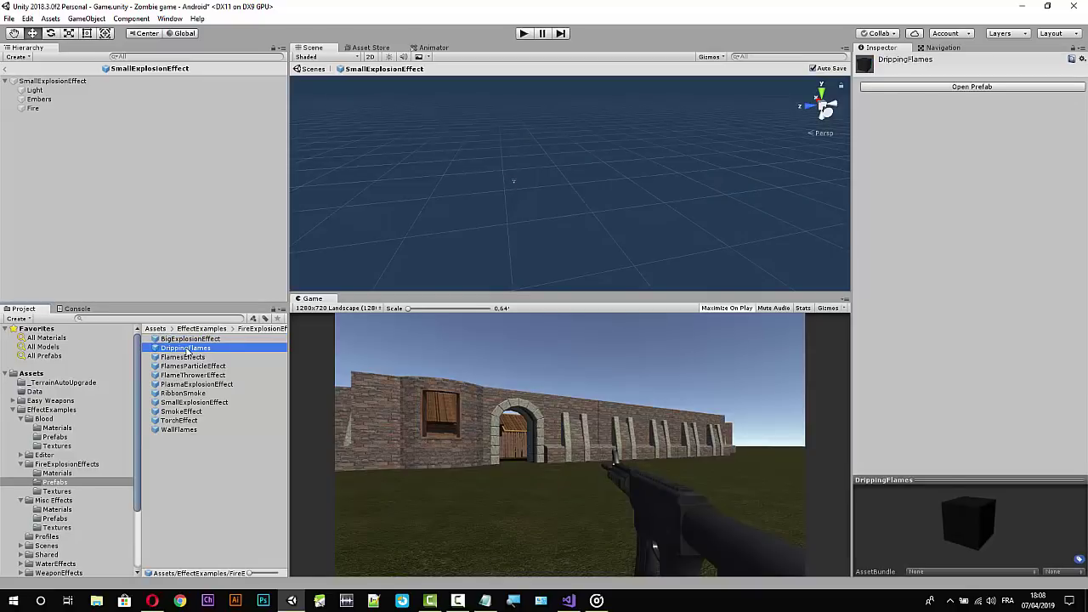
{"action": "double_click", "coordinate": [186, 349]}
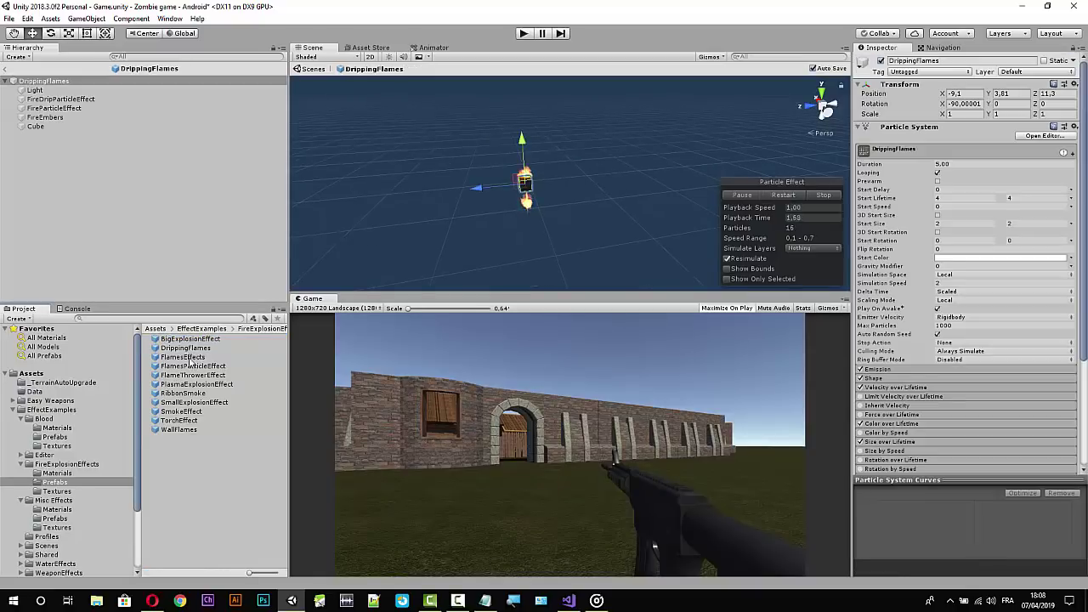
{"action": "double_click", "coordinate": [185, 357]}
{"action": "left_click", "coordinate": [197, 367]}
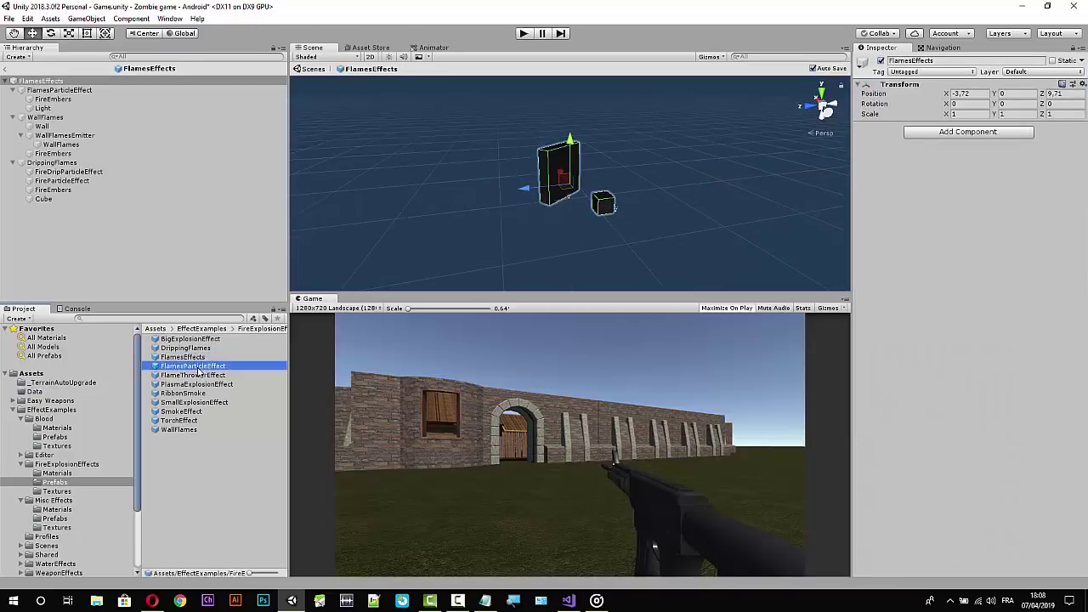
{"action": "double_click", "coordinate": [198, 367]}
{"action": "double_click", "coordinate": [192, 376]}
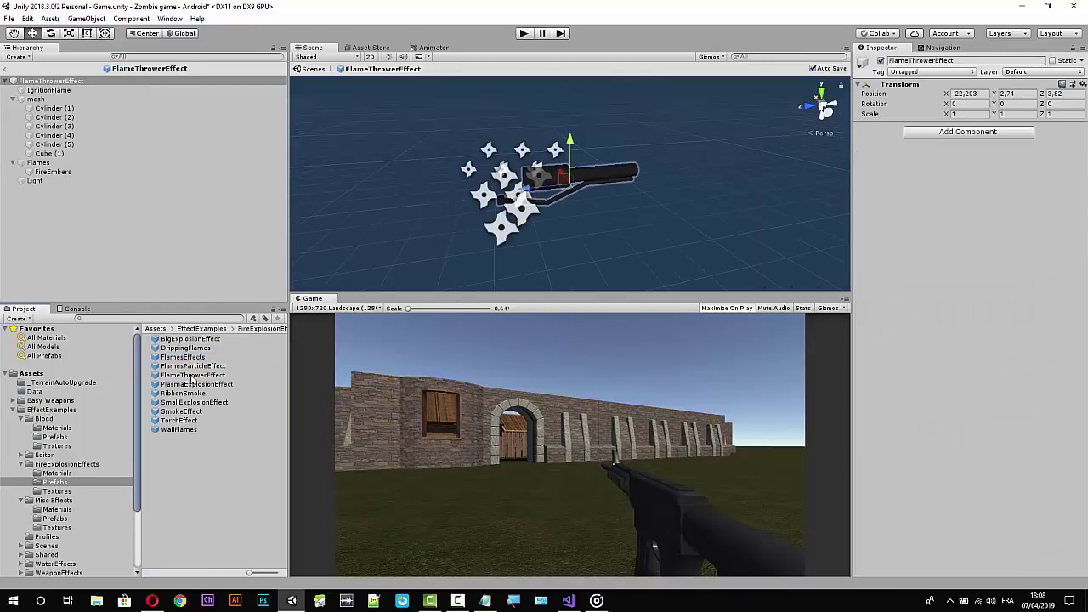
{"action": "double_click", "coordinate": [203, 384]}
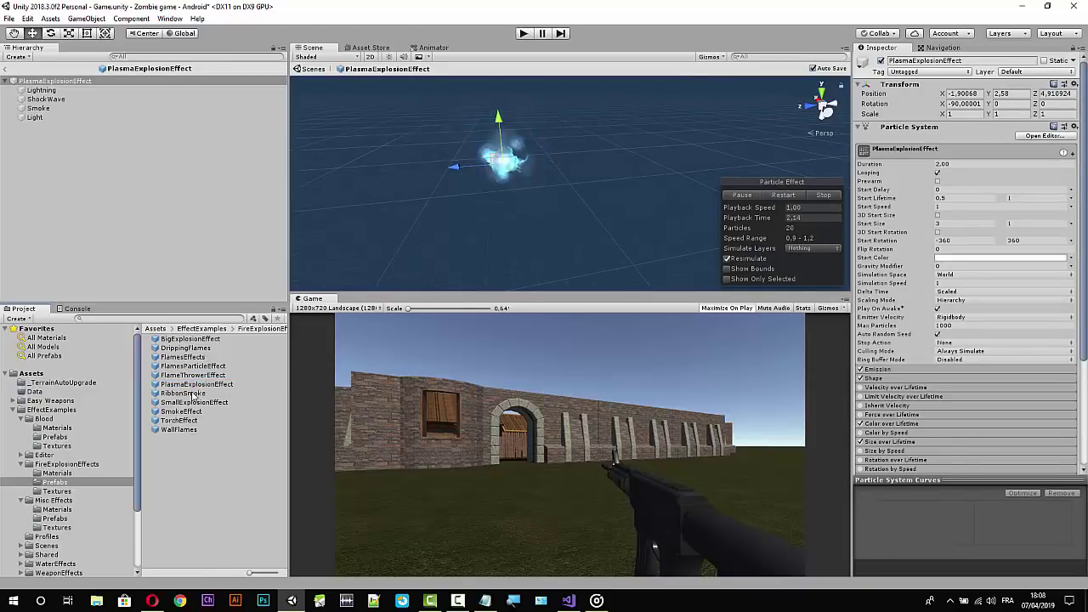
{"action": "double_click", "coordinate": [194, 393]}
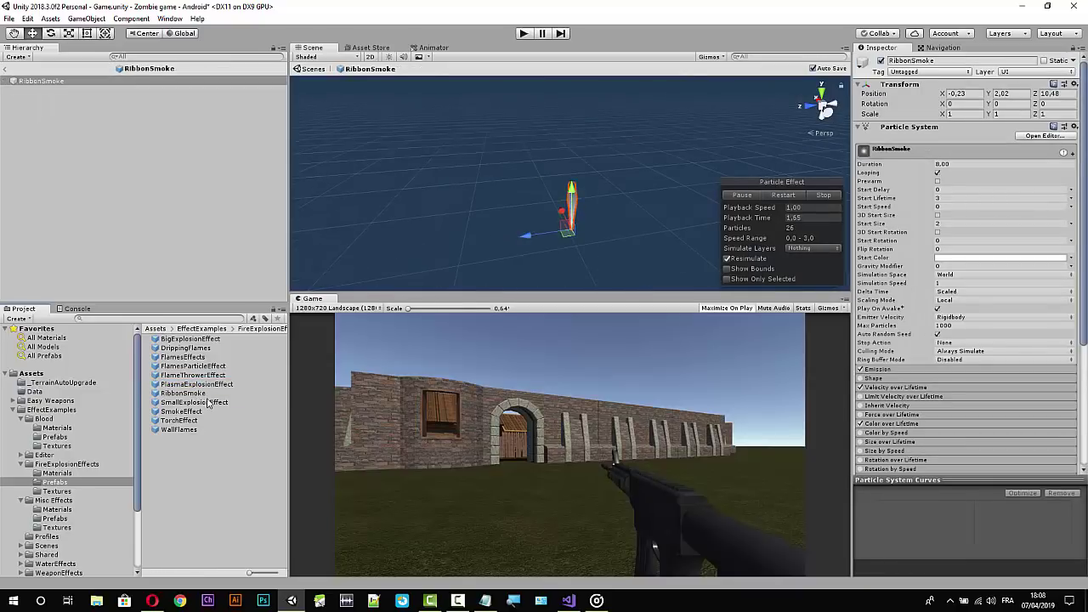
{"action": "double_click", "coordinate": [199, 403]}
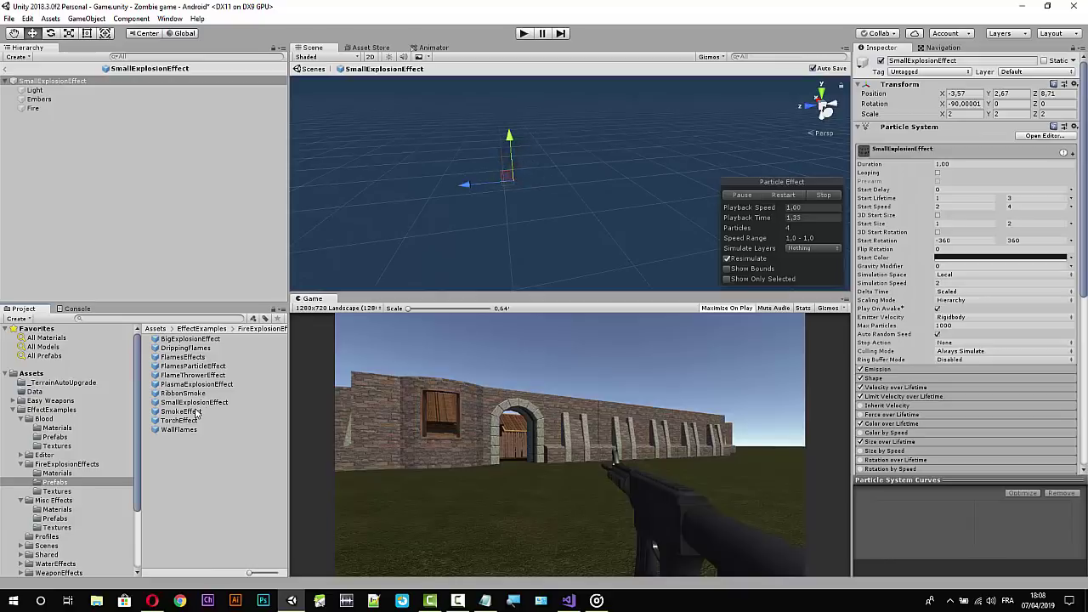
Preview SmokeEffect, TorchEffect, WallFlames and Misc Effects' SparksEffect, then return to the Game scene.
{"action": "double_click", "coordinate": [196, 414]}
{"action": "double_click", "coordinate": [189, 423]}
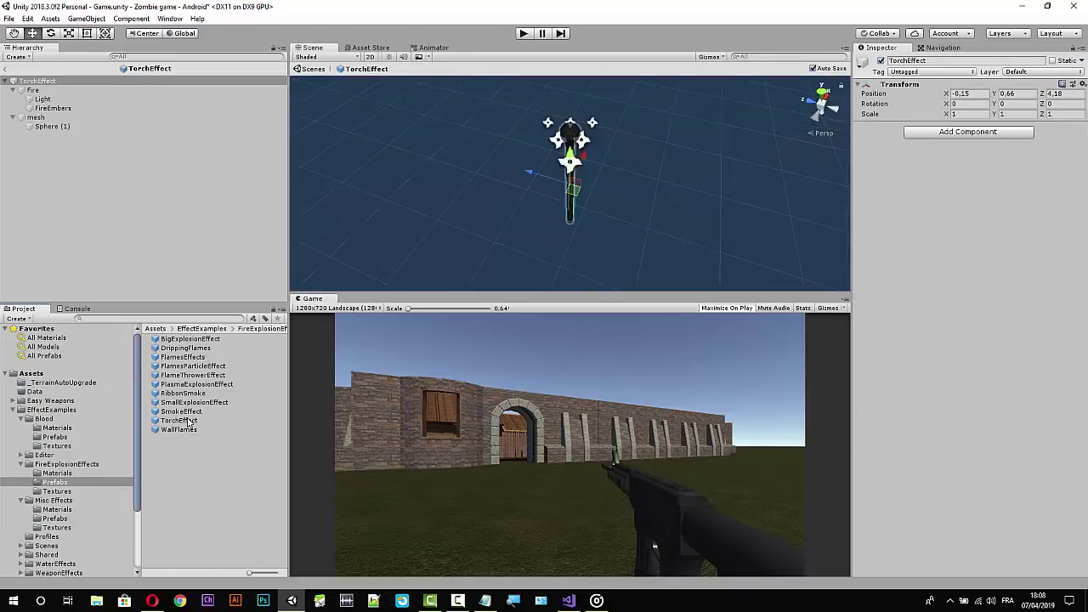
{"action": "double_click", "coordinate": [179, 430]}
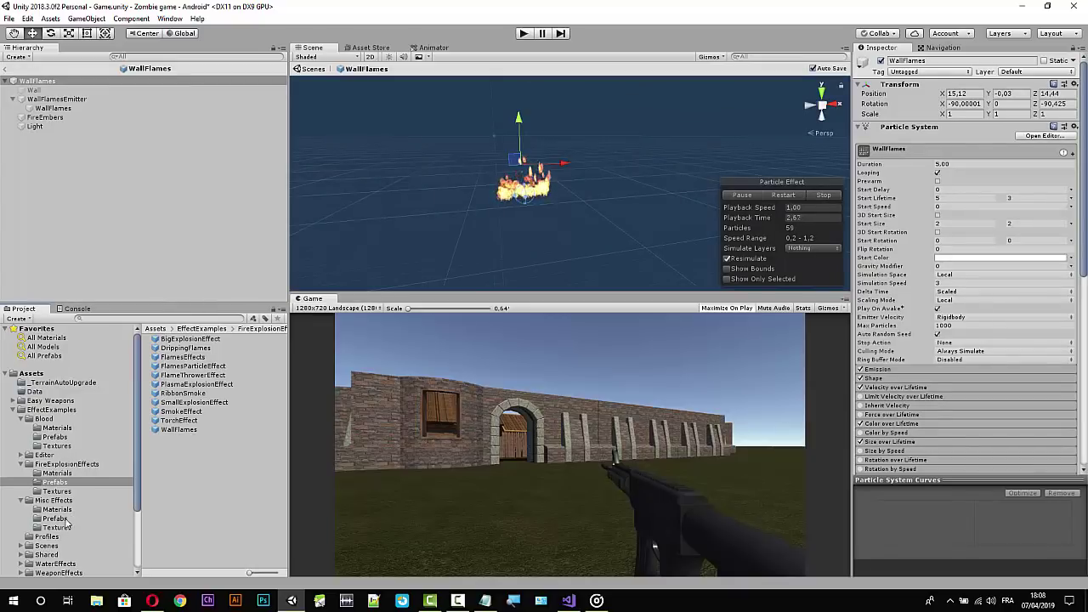
{"action": "left_click", "coordinate": [62, 518]}
{"action": "double_click", "coordinate": [181, 366]}
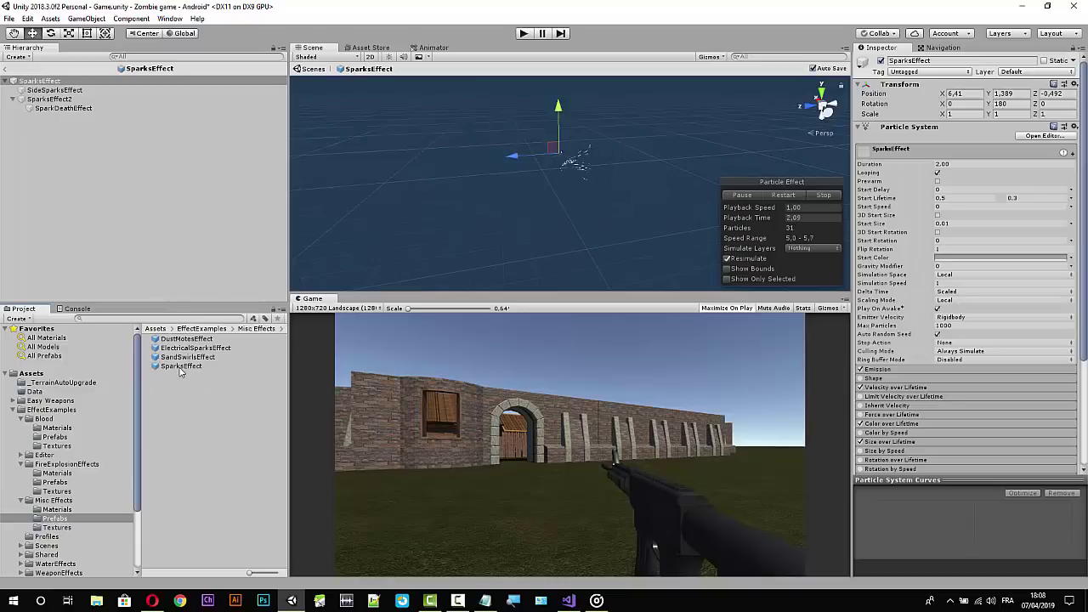
{"action": "left_click", "coordinate": [181, 366]}
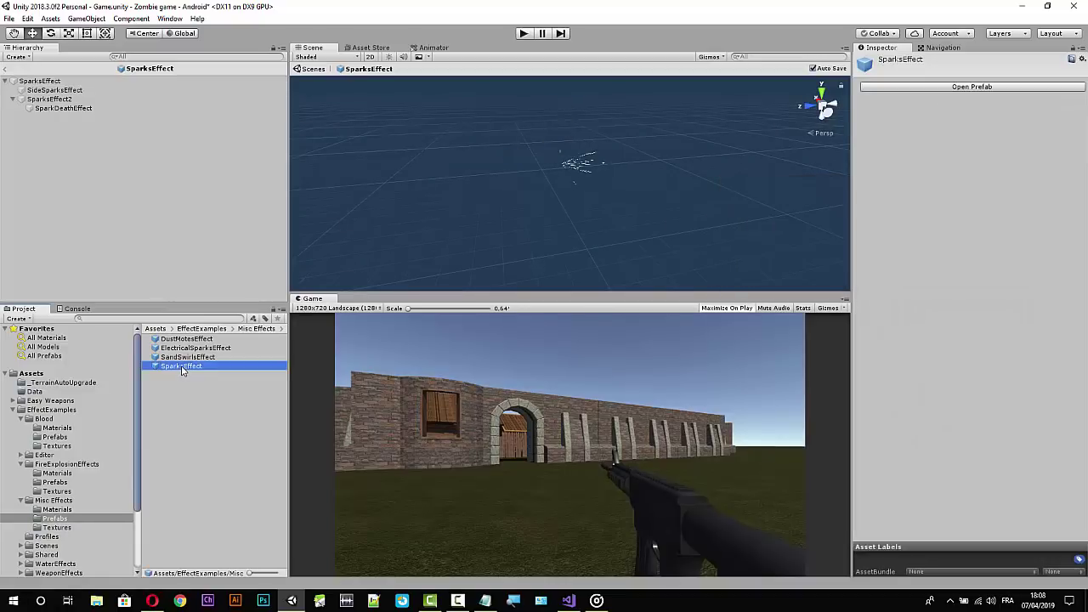
{"action": "left_click", "coordinate": [6, 68]}
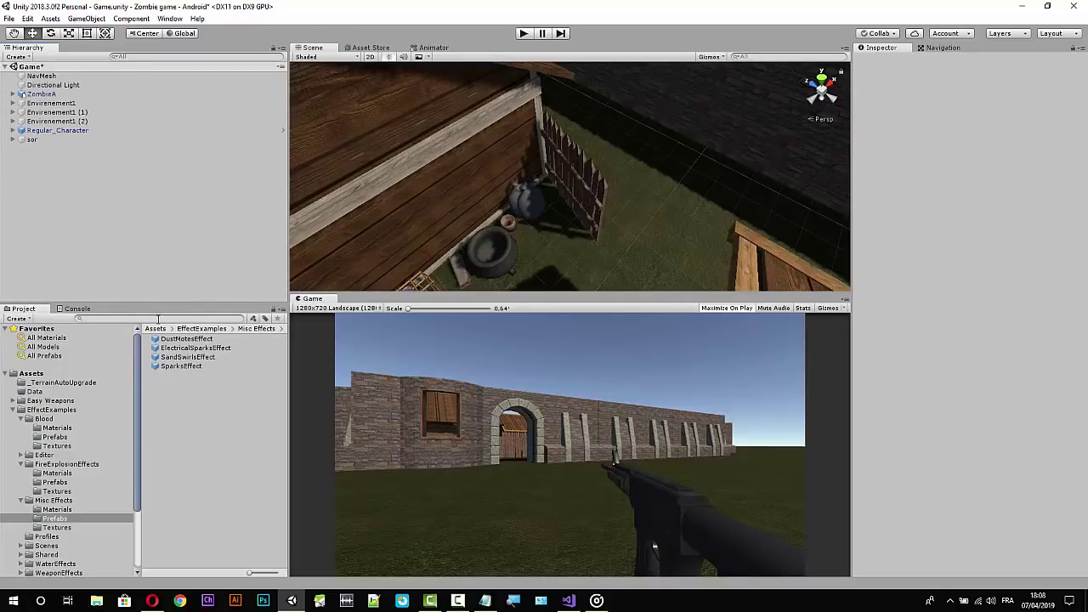
Search the project and open the Hit_Smoke_Effect prefab for editing.
{"action": "left_click", "coordinate": [145, 320]}
{"action": "type", "text": "t"}
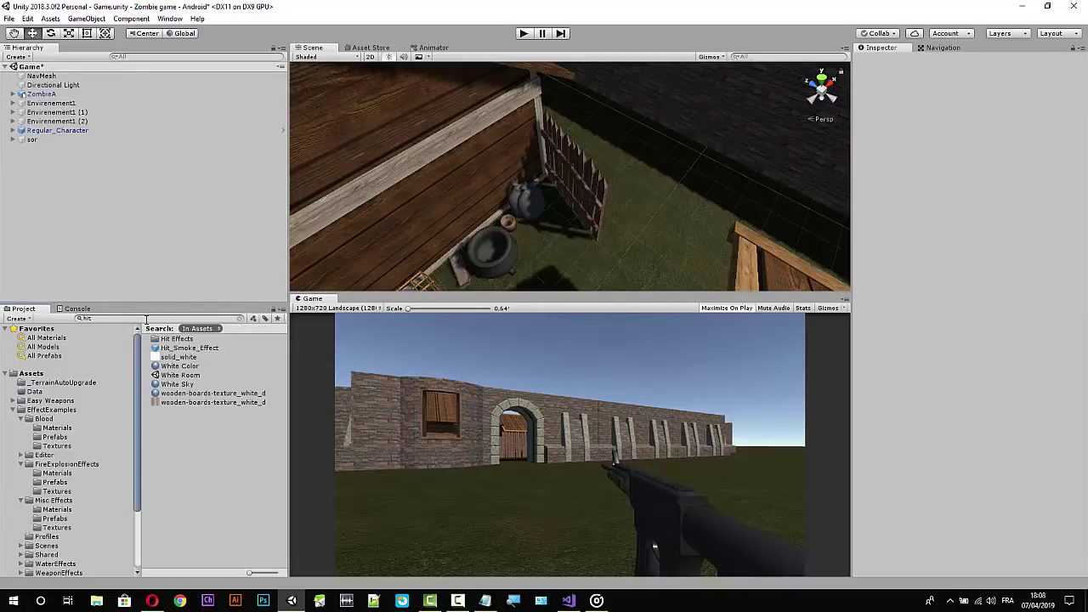
{"action": "left_click", "coordinate": [194, 347]}
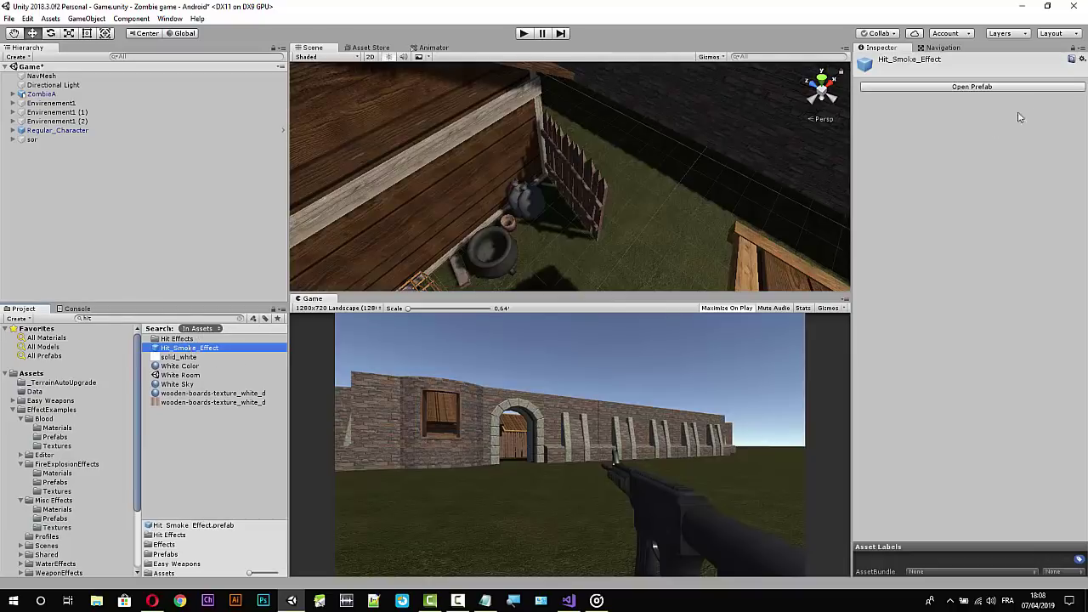
{"action": "left_click", "coordinate": [1015, 90]}
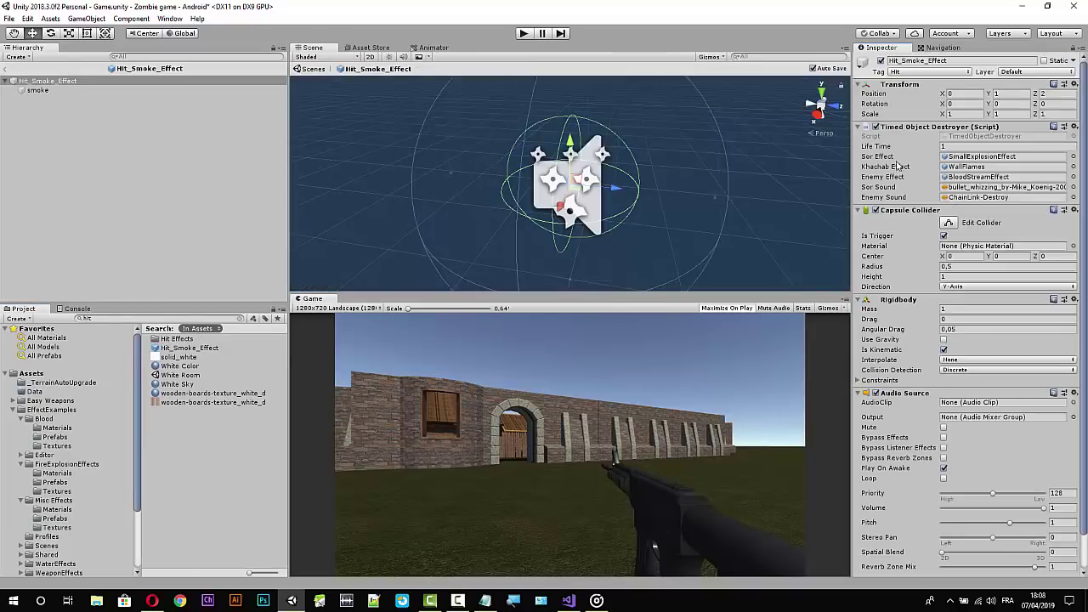
Drag SparksEffect into Hit_Smoke_Effect's Sor Effect slot, then open the SparksEffect prefab.
{"action": "left_click", "coordinate": [148, 320]}
{"action": "type", "text": "s"}
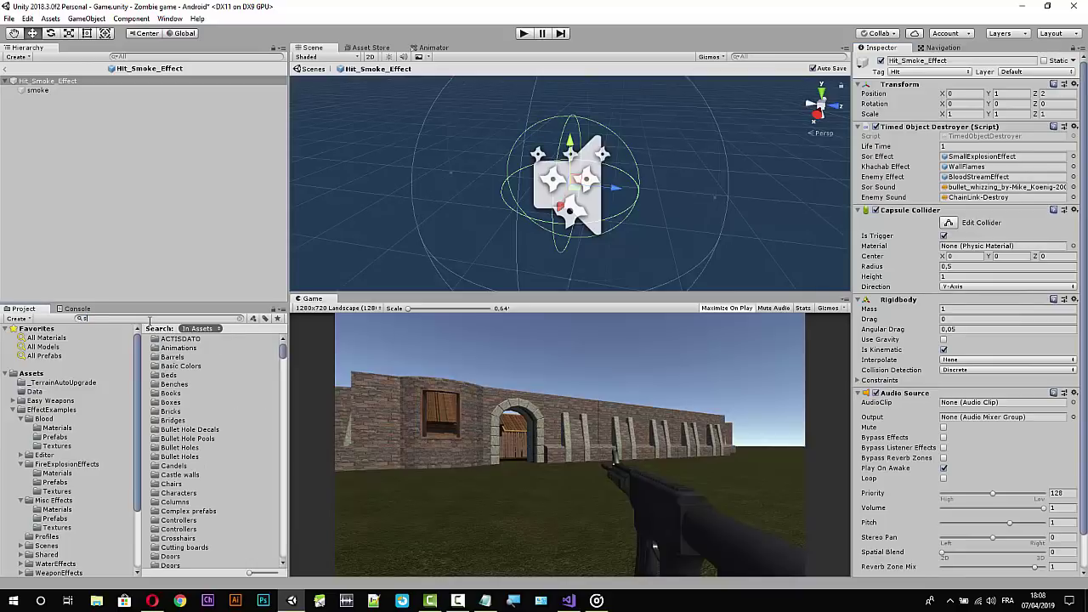
{"action": "type", "text": "park"}
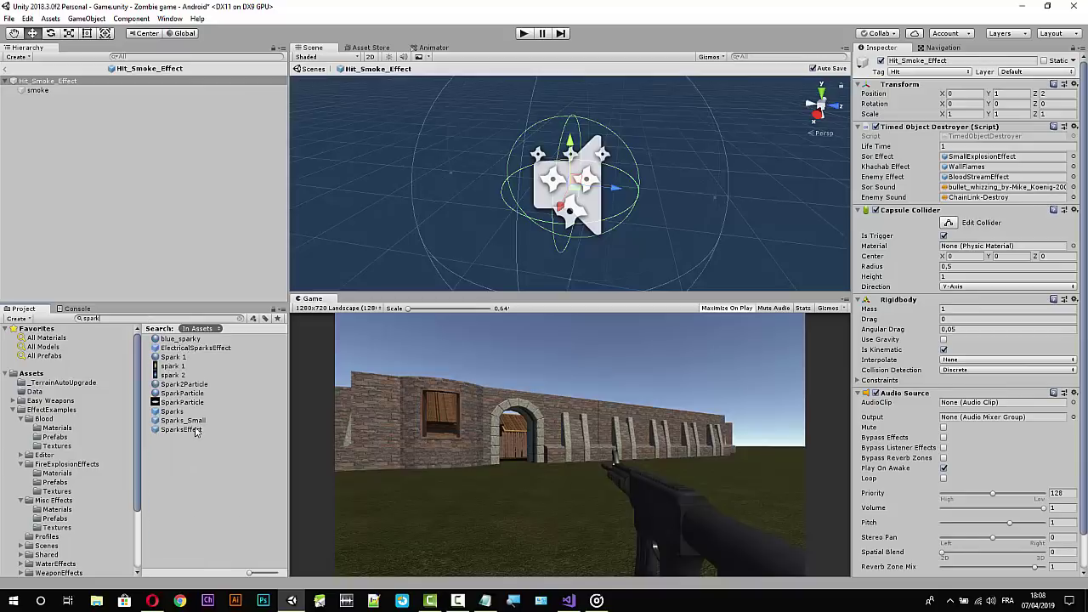
{"action": "left_click_drag", "start_coordinate": [193, 433], "coordinate": [965, 161]}
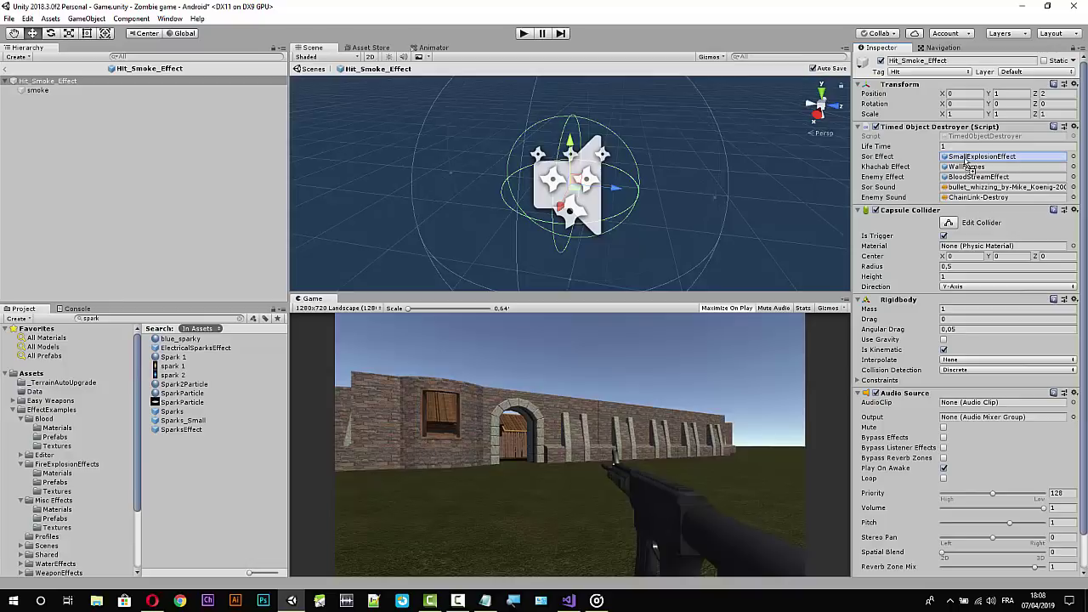
{"action": "left_click_drag", "start_coordinate": [968, 164], "coordinate": [965, 166]}
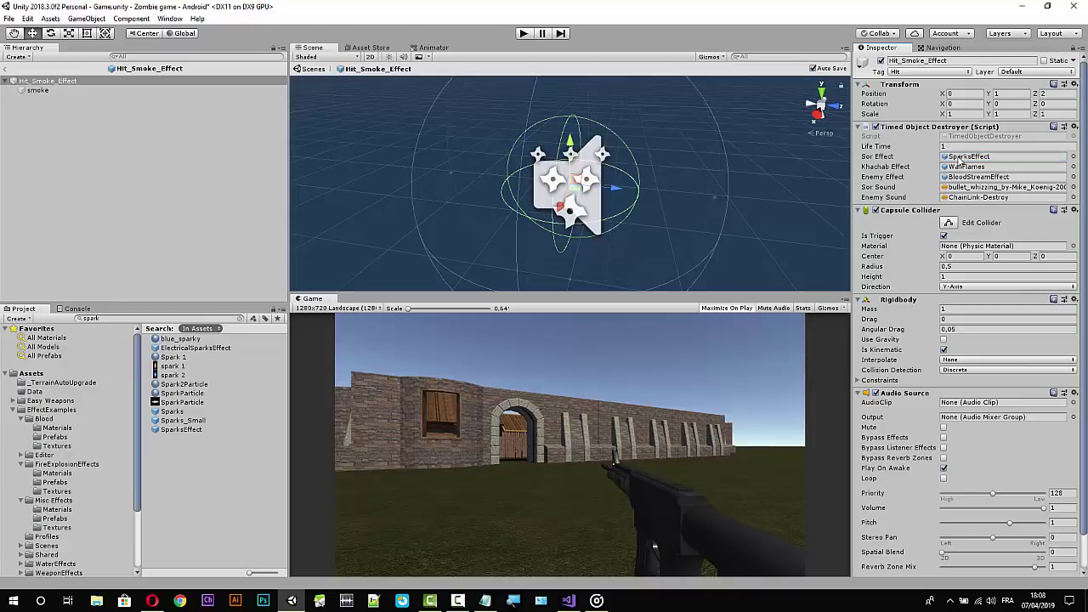
{"action": "left_click", "coordinate": [183, 430]}
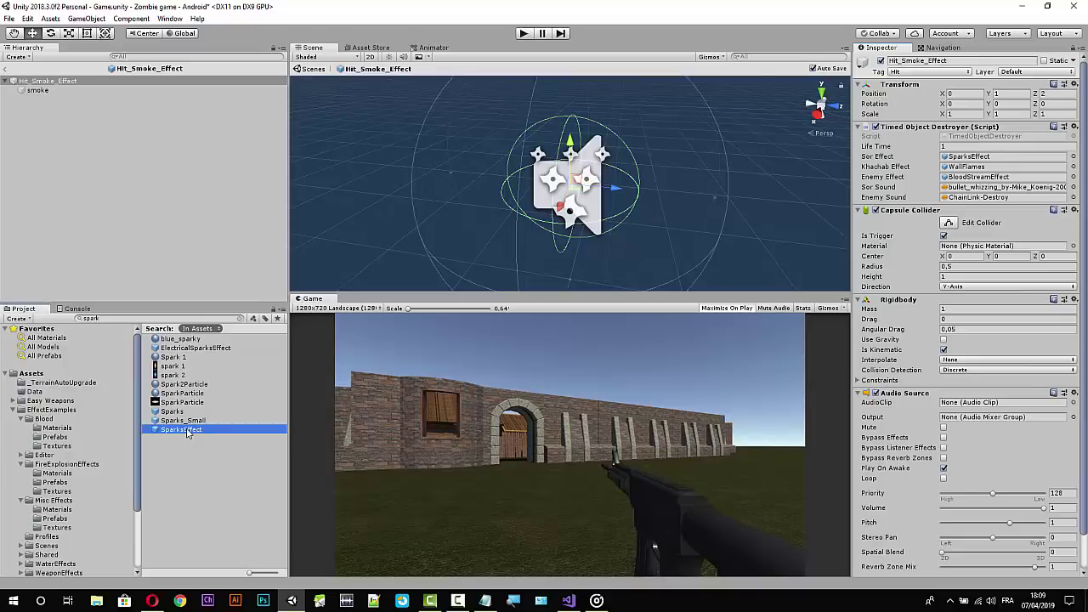
{"action": "left_click", "coordinate": [932, 87]}
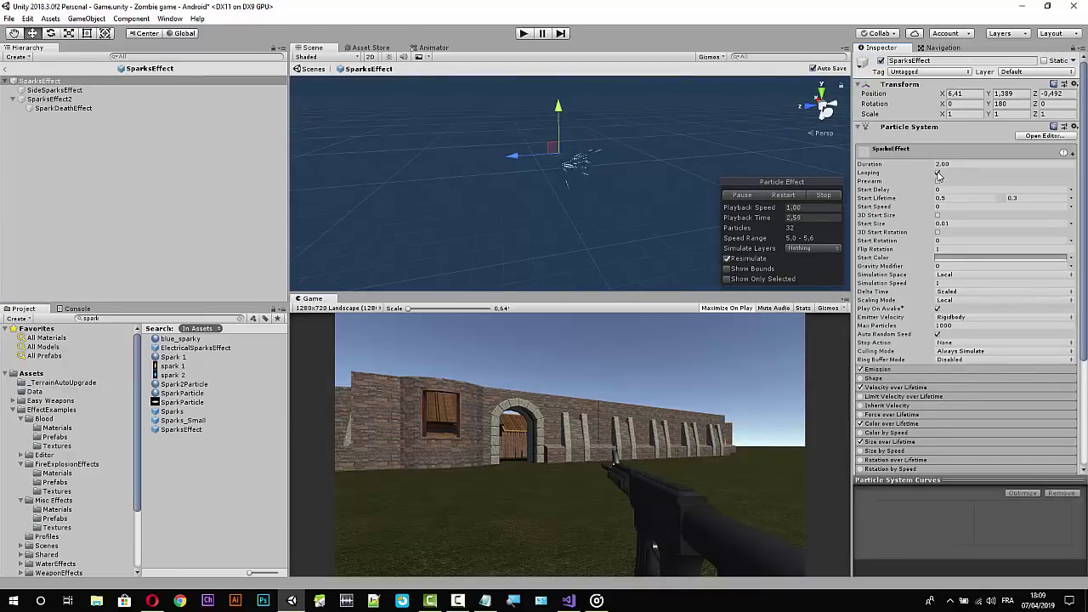
Set SparksEffect to a 1-second non-looping duration and SideSparksEffect's duration to 1.
{"action": "left_click", "coordinate": [942, 165]}
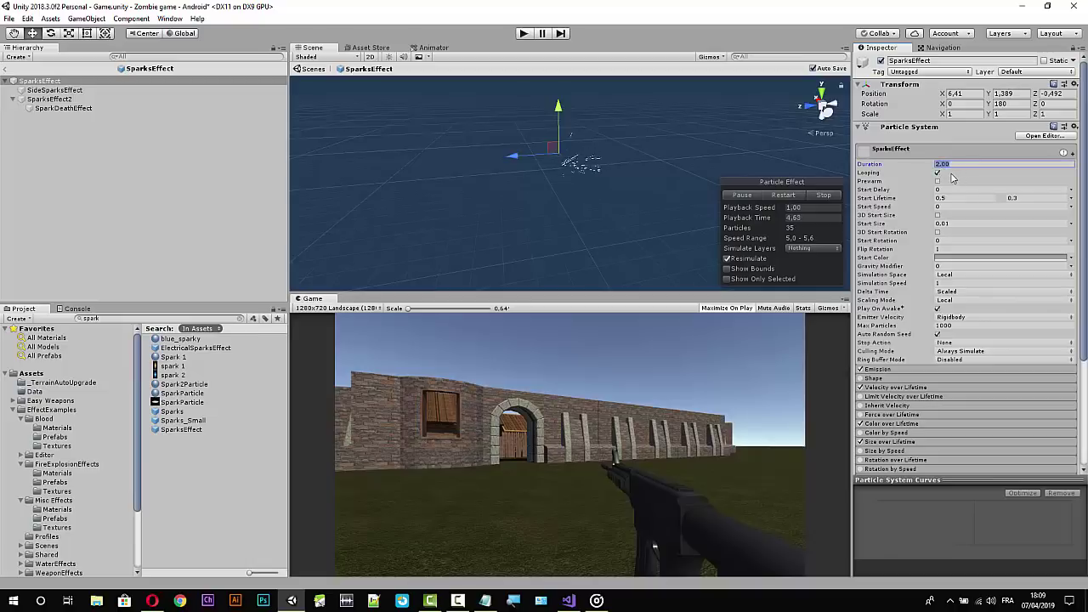
{"action": "type", "text": "1"}
{"action": "left_click", "coordinate": [938, 173]}
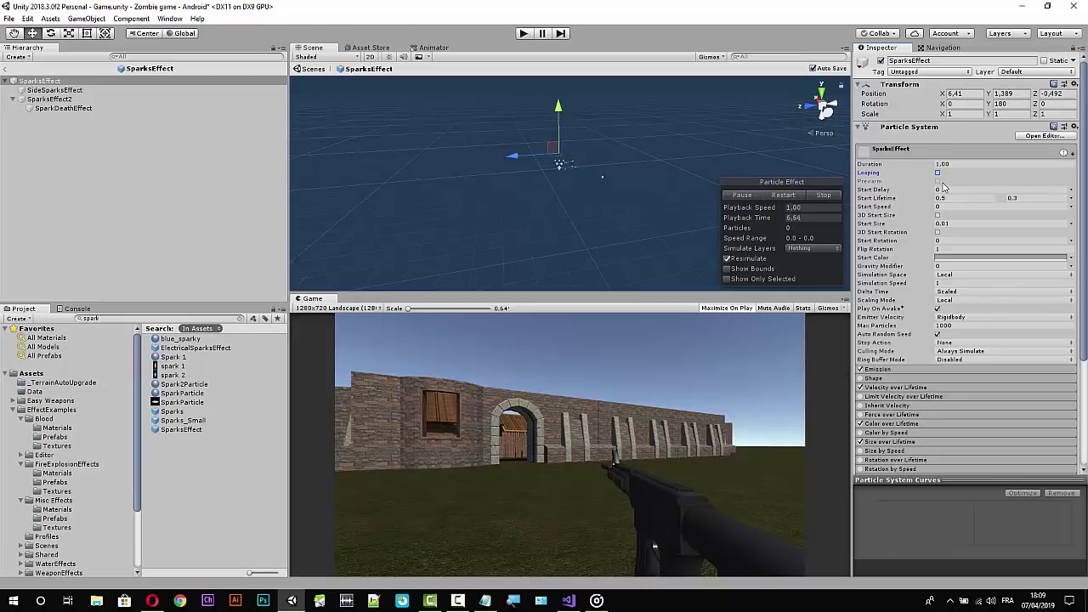
{"action": "left_click", "coordinate": [45, 90]}
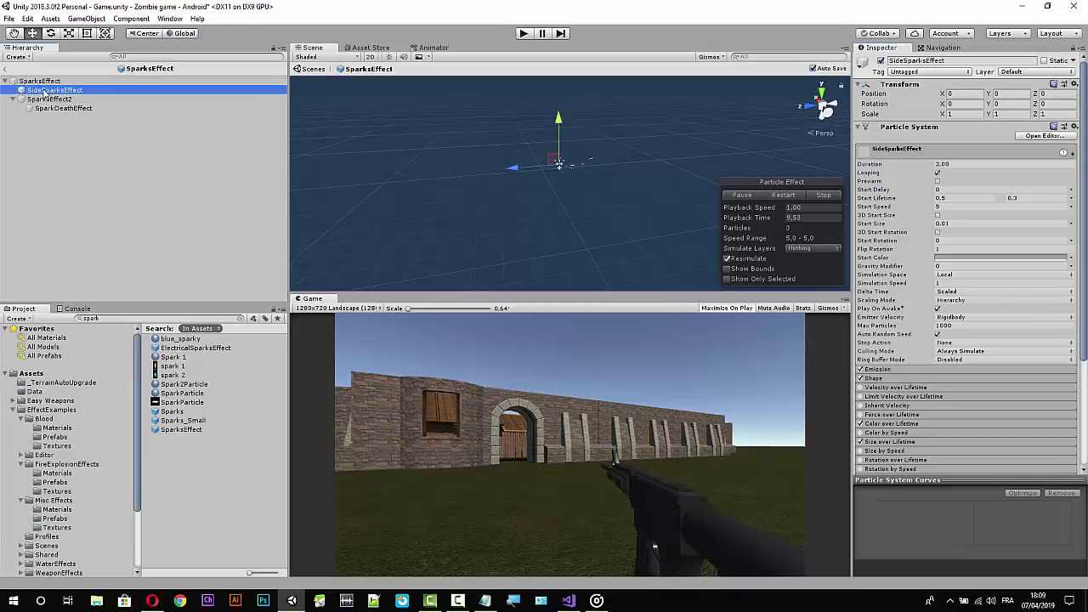
{"action": "left_click", "coordinate": [954, 165]}
{"action": "type", "text": "1"}
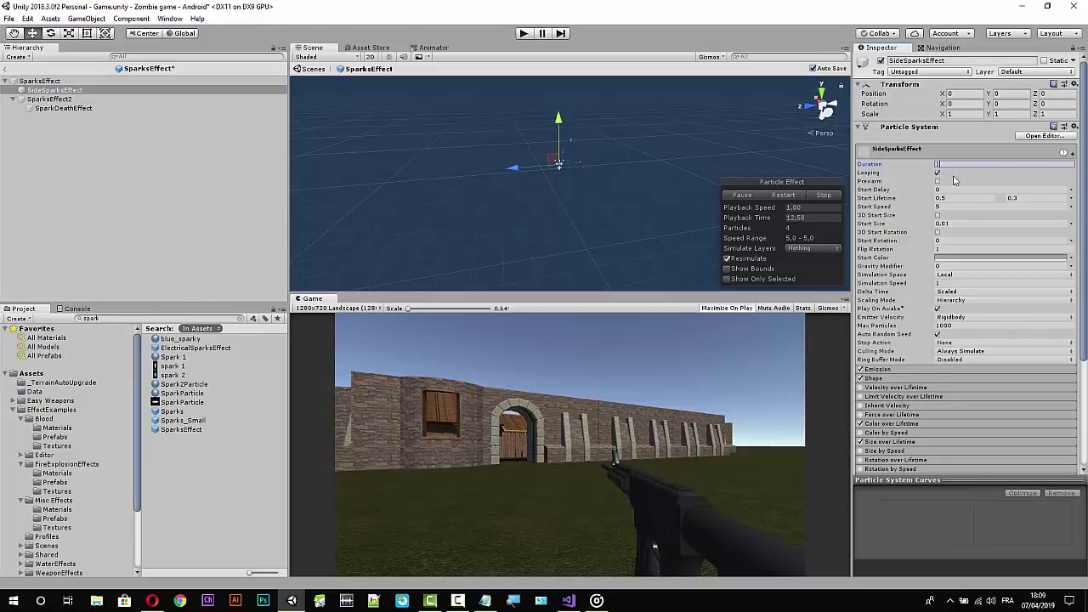
Make SparksEffect2 last 1 second without looping, check SparkDeathEffect, and start Play mode.
{"action": "left_click", "coordinate": [128, 99]}
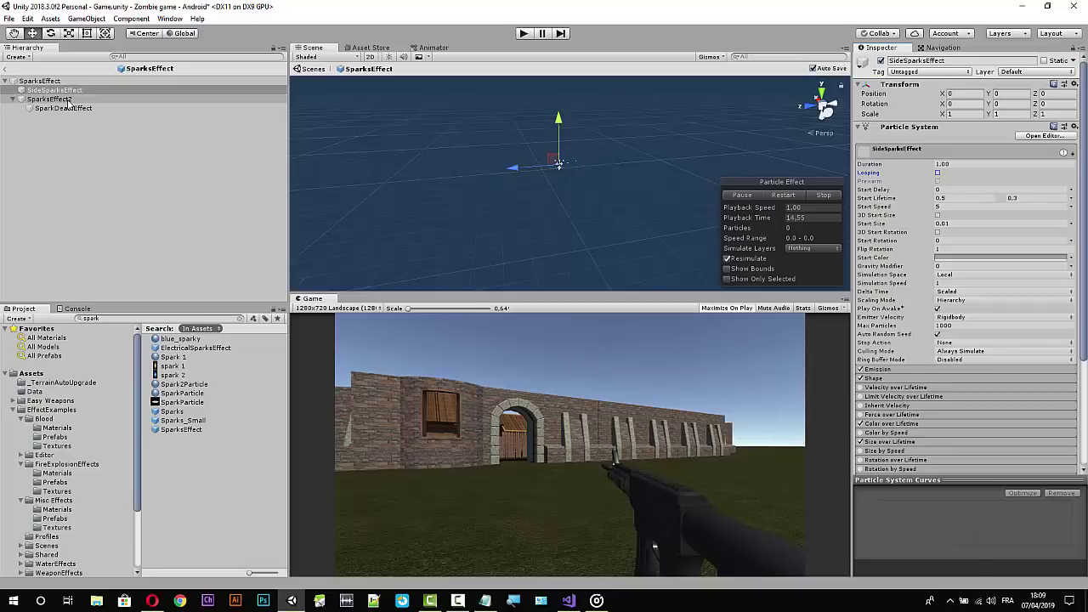
{"action": "left_click", "coordinate": [954, 166]}
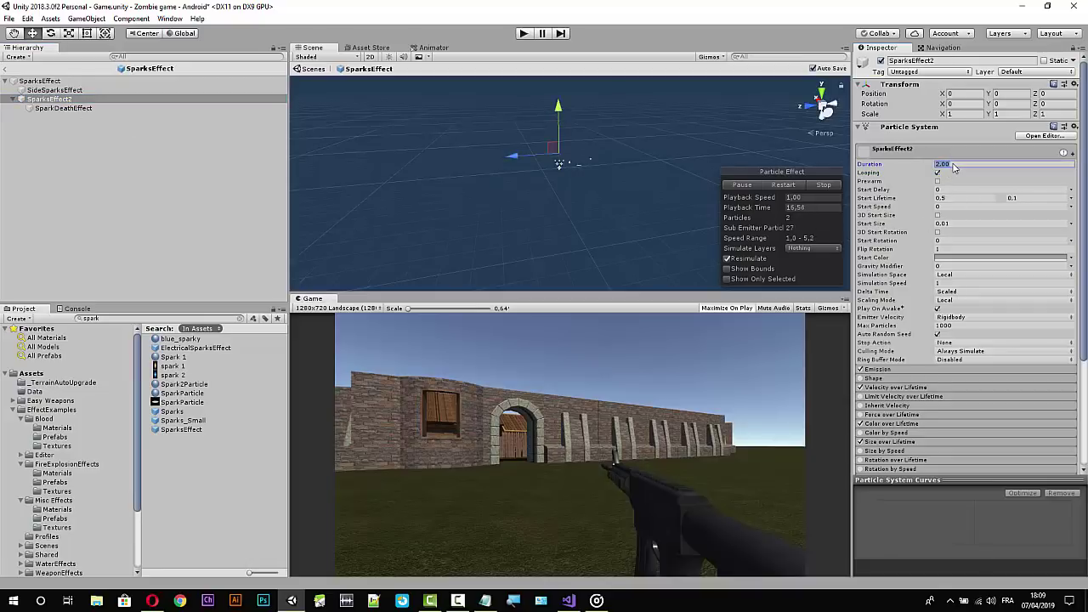
{"action": "type", "text": "1"}
{"action": "left_click", "coordinate": [939, 174]}
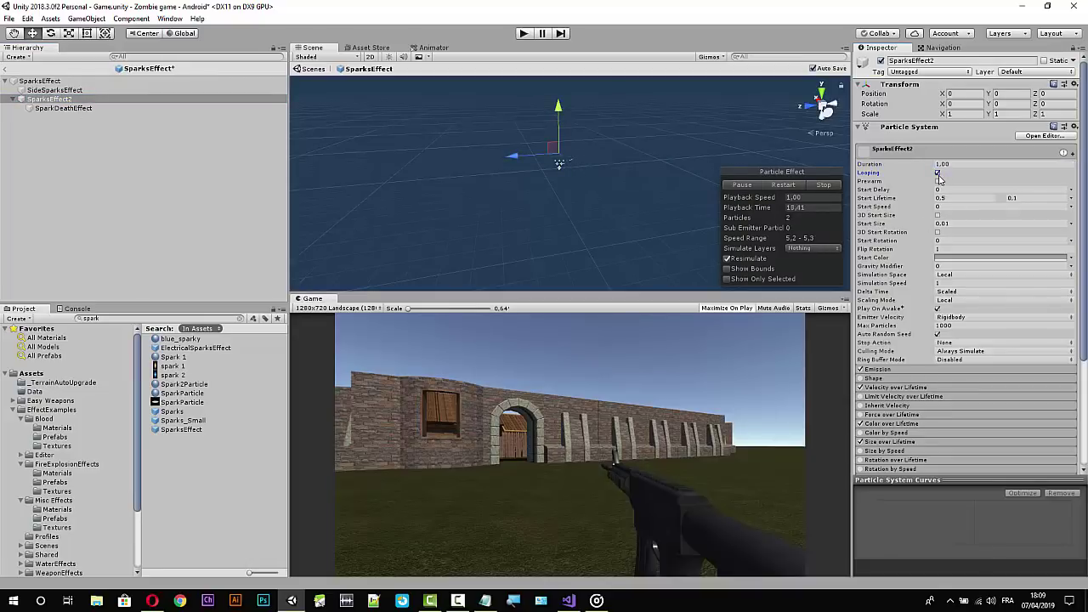
{"action": "left_click", "coordinate": [51, 109]}
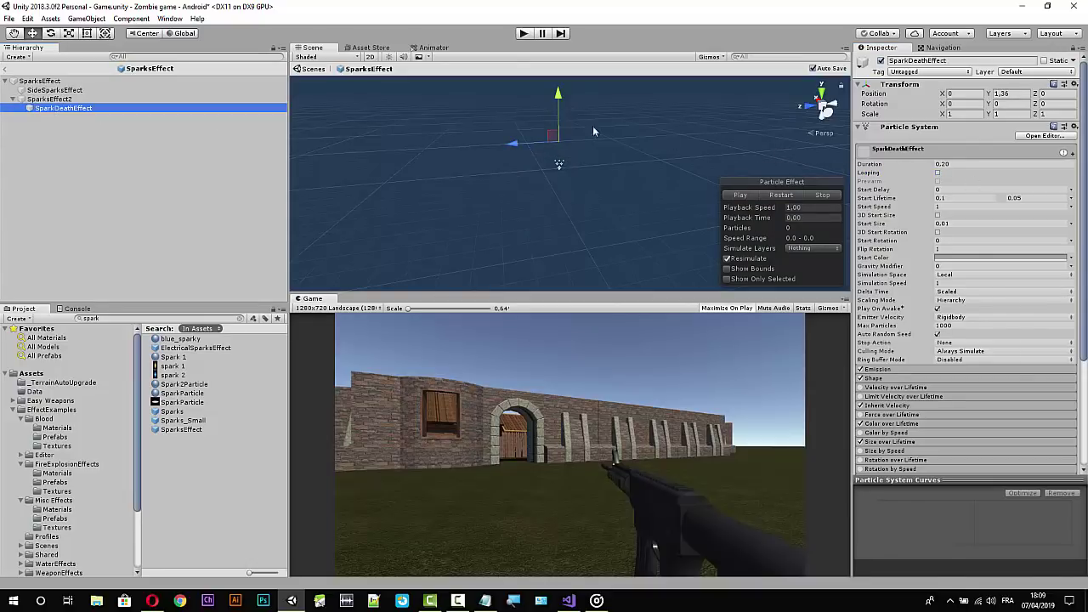
{"action": "left_click", "coordinate": [524, 33]}
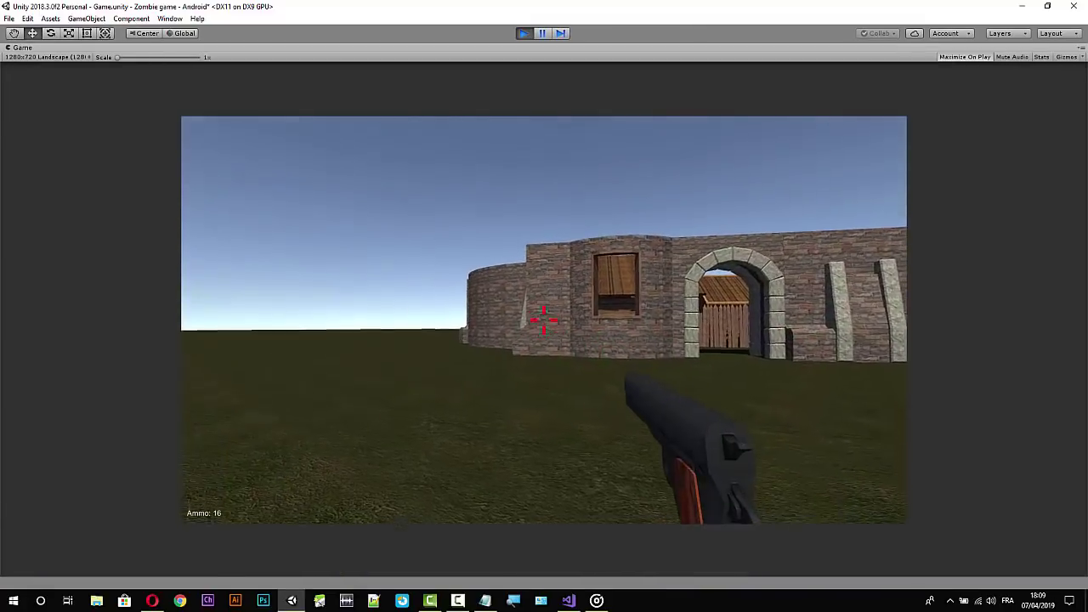
Shoot the walls repeatedly, walking closer, to check the spark hit effect.
{"action": "left_click", "coordinate": [544, 320]}
{"action": "left_click", "coordinate": [544, 321]}
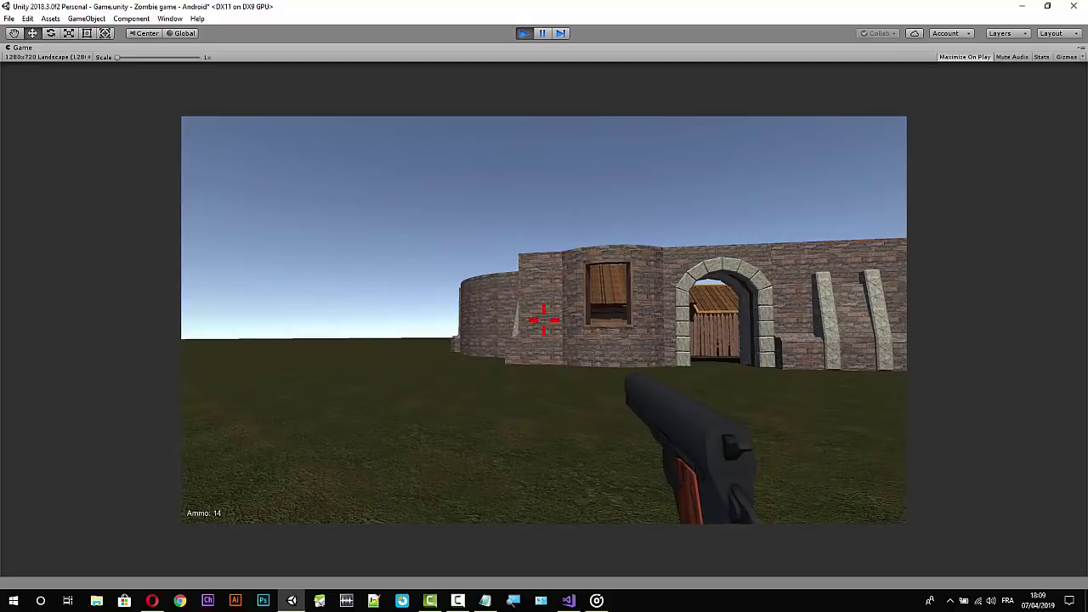
{"action": "key", "text": "w"}
{"action": "left_click", "coordinate": [544, 320]}
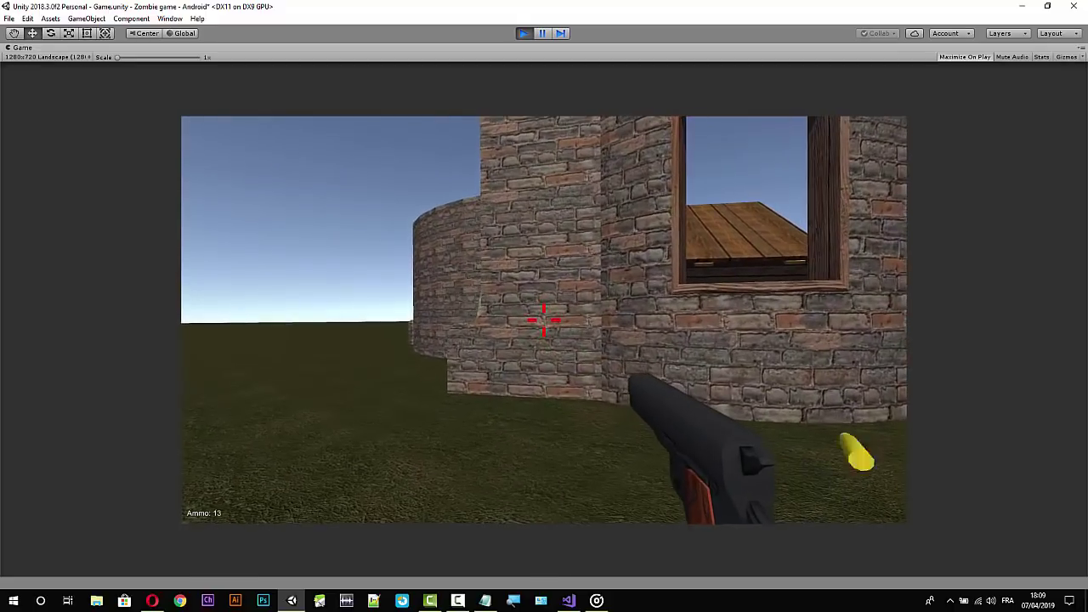
{"action": "left_click", "coordinate": [544, 320]}
{"action": "left_click", "coordinate": [544, 320]}
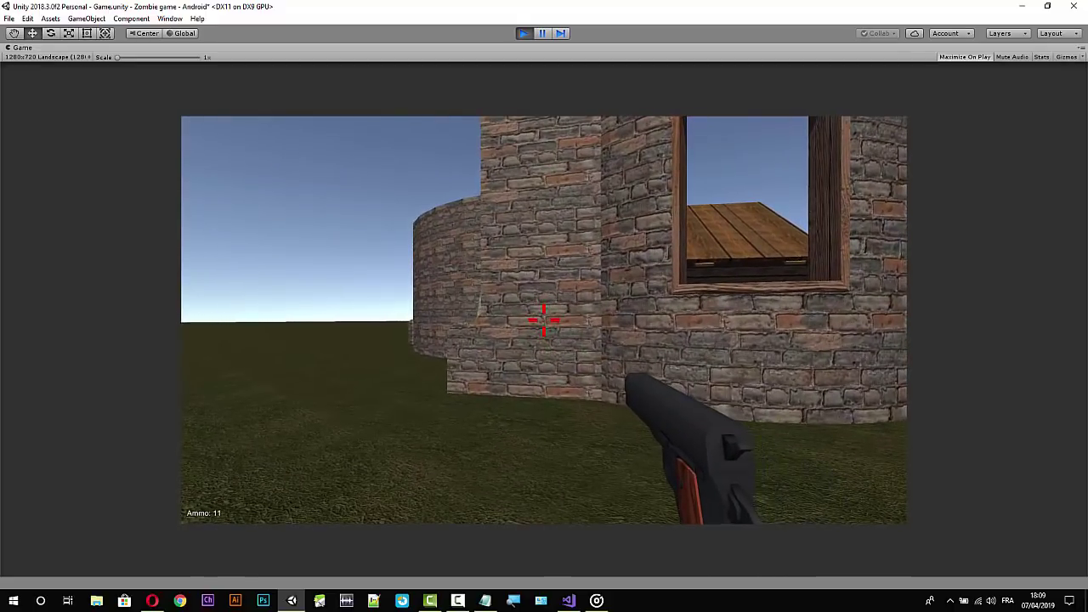
{"action": "left_click", "coordinate": [544, 320]}
{"action": "left_click", "coordinate": [544, 321]}
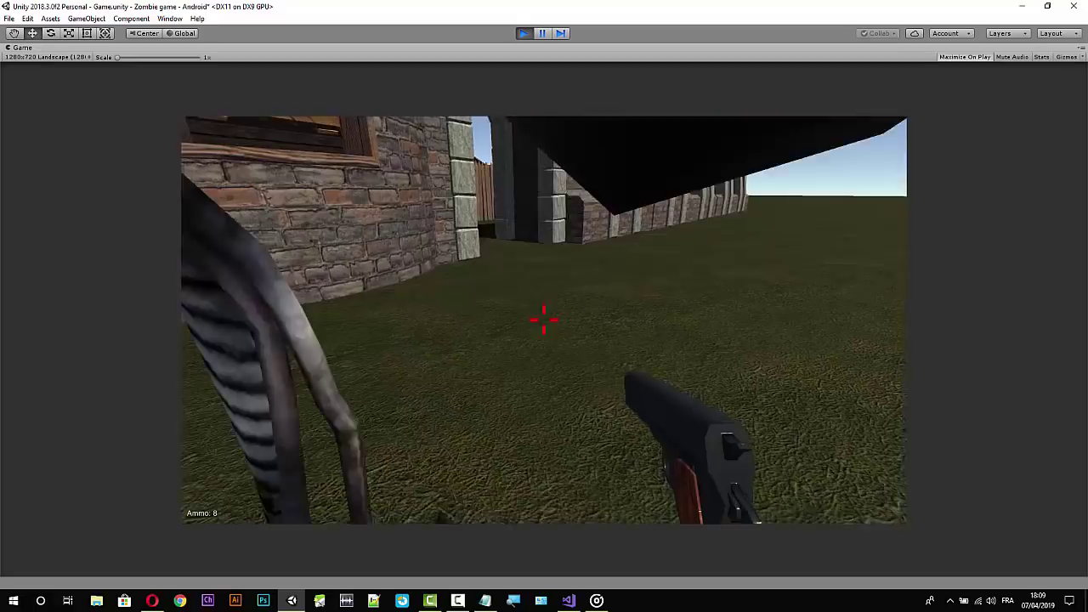
Shoot a zombie dead to check the blood effect, stop Play mode, and bring up Visual Studio.
{"action": "left_click", "coordinate": [544, 321]}
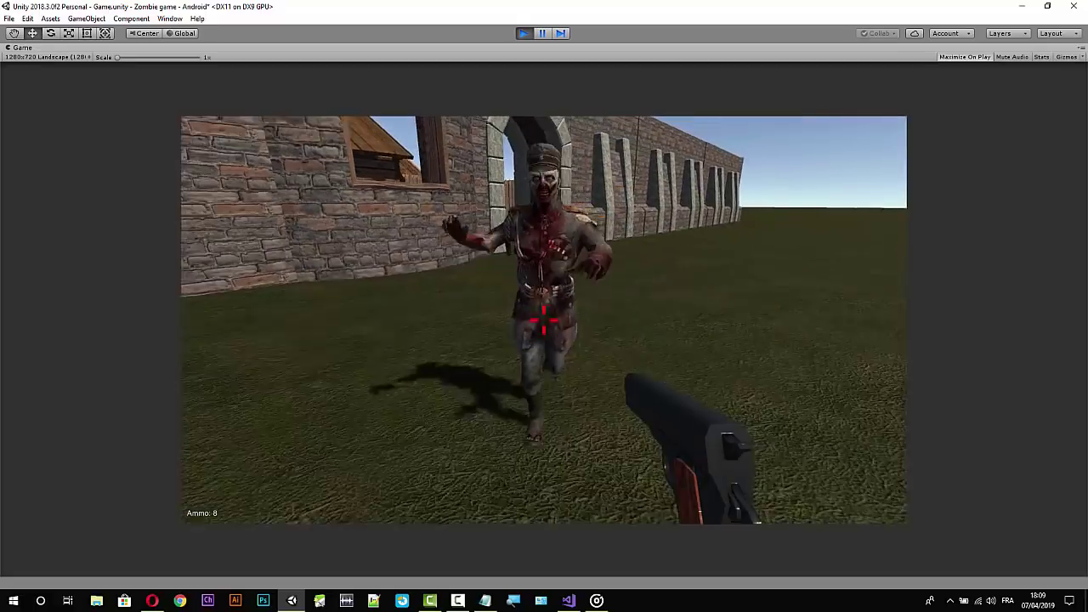
{"action": "left_click", "coordinate": [544, 321]}
{"action": "left_click", "coordinate": [544, 320]}
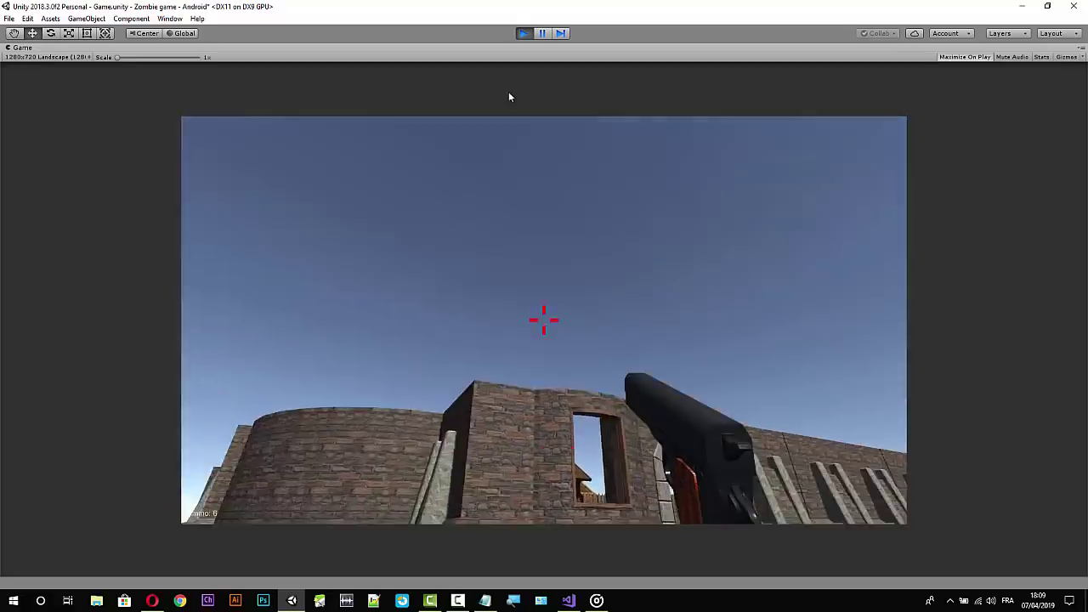
{"action": "key", "text": "ctrl+p"}
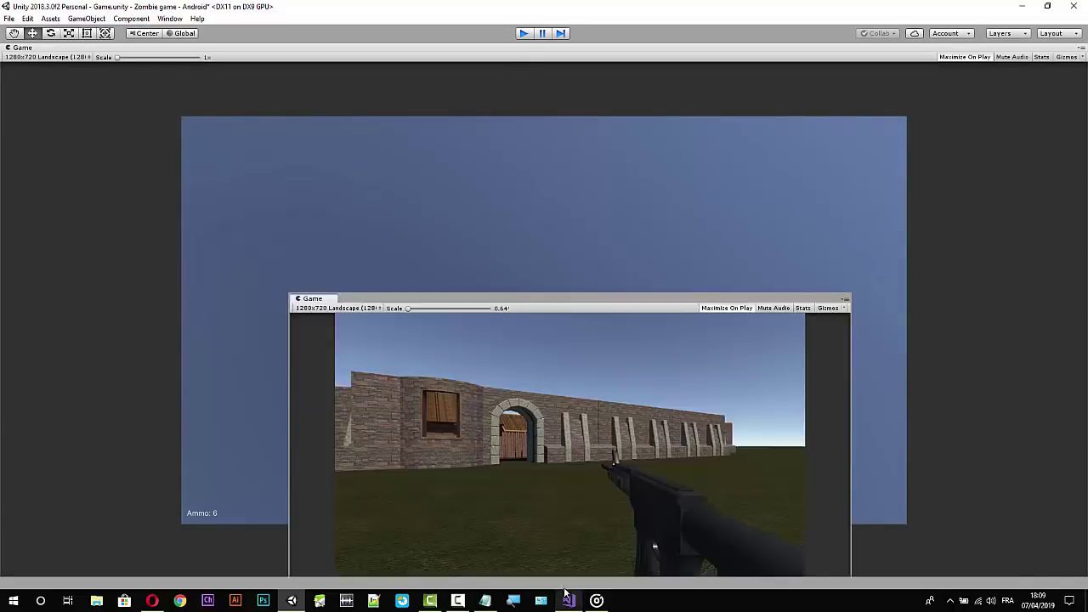
{"action": "left_click", "coordinate": [568, 599]}
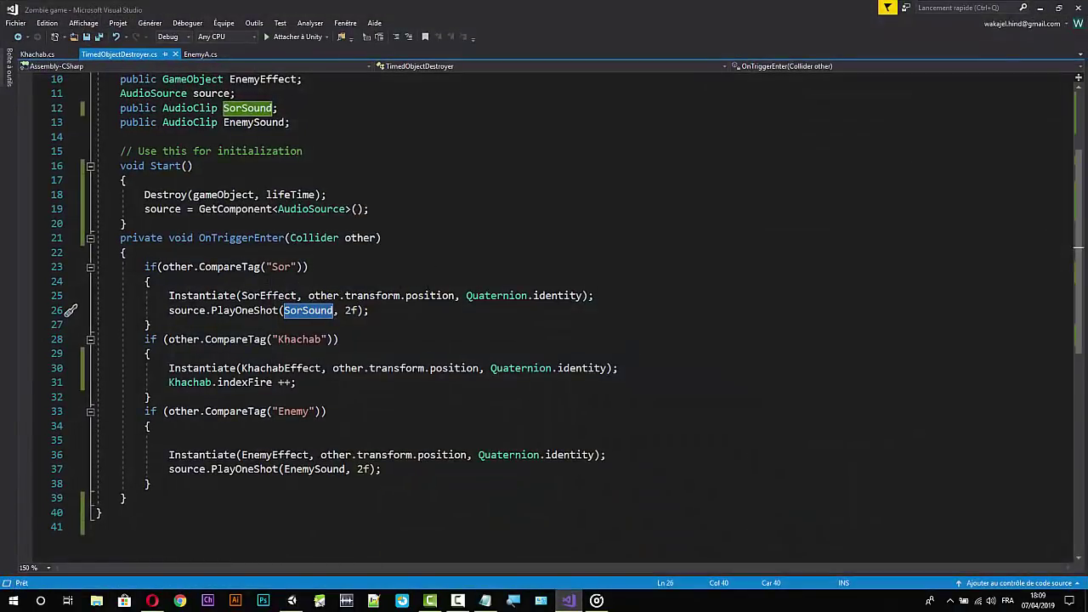
Review the Sor block in TimedObjectDestroyer.cs, scroll to the top, and minimize Visual Studio.
{"action": "left_click", "coordinate": [151, 324]}
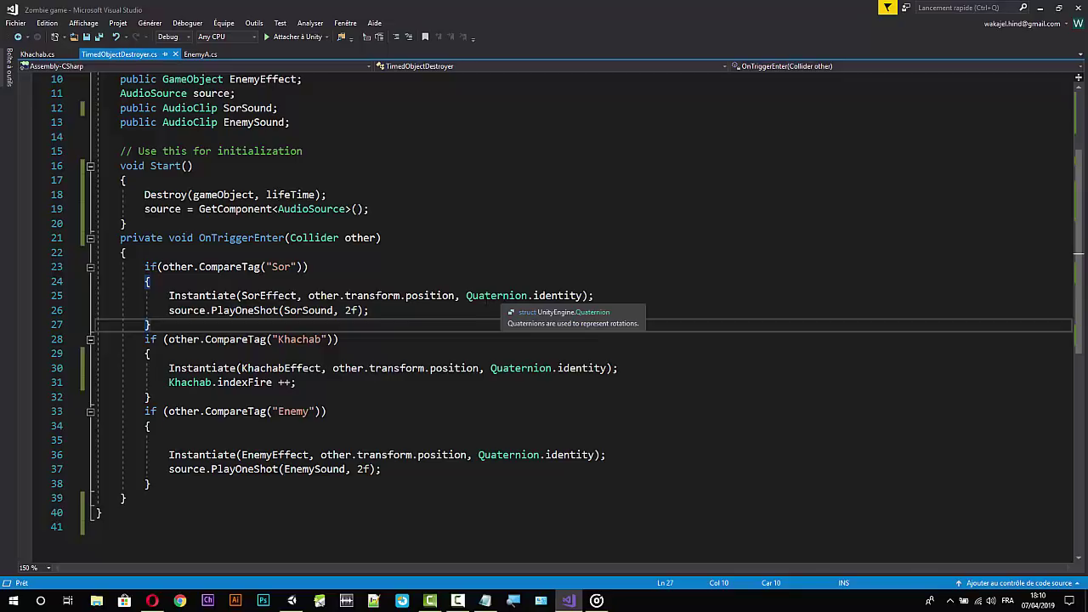
{"action": "scroll", "coordinate": [510, 297], "scroll_direction": "up", "scroll_amount": 3}
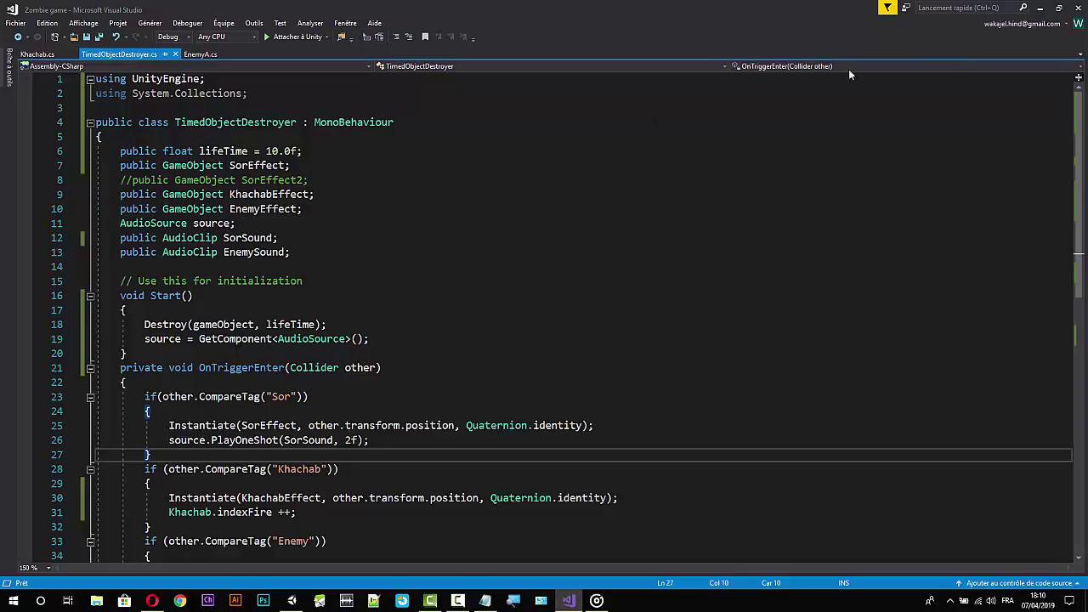
{"action": "left_click", "coordinate": [1040, 8]}
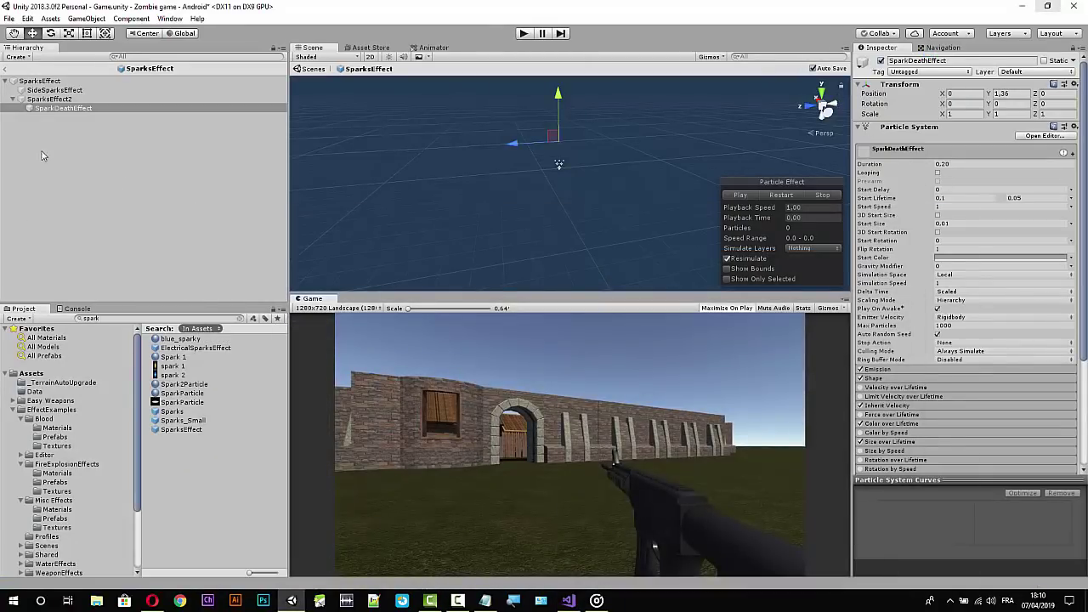
Leave the SparksEffect prefab and open Hit_Smoke_Effect from a 'hit' project search.
{"action": "left_click", "coordinate": [6, 68]}
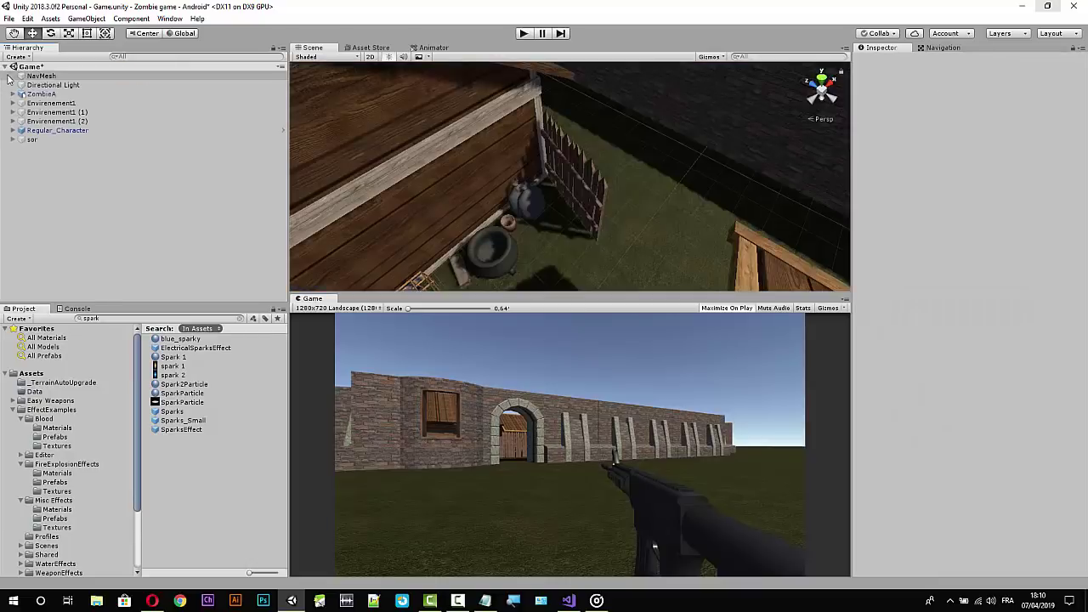
{"action": "left_click", "coordinate": [128, 321]}
{"action": "type", "text": "it"}
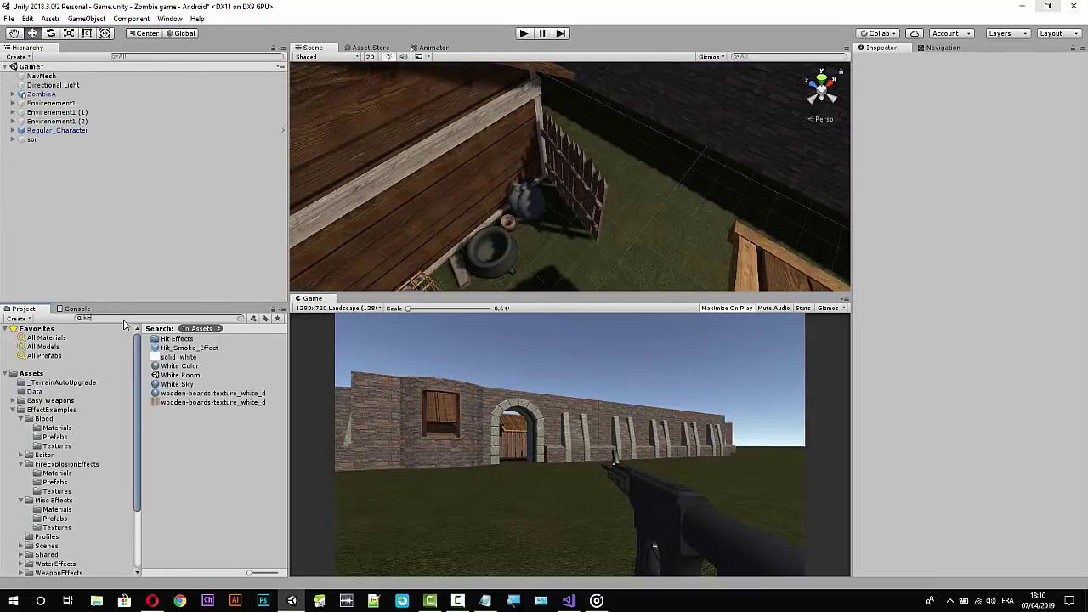
{"action": "left_click", "coordinate": [153, 350]}
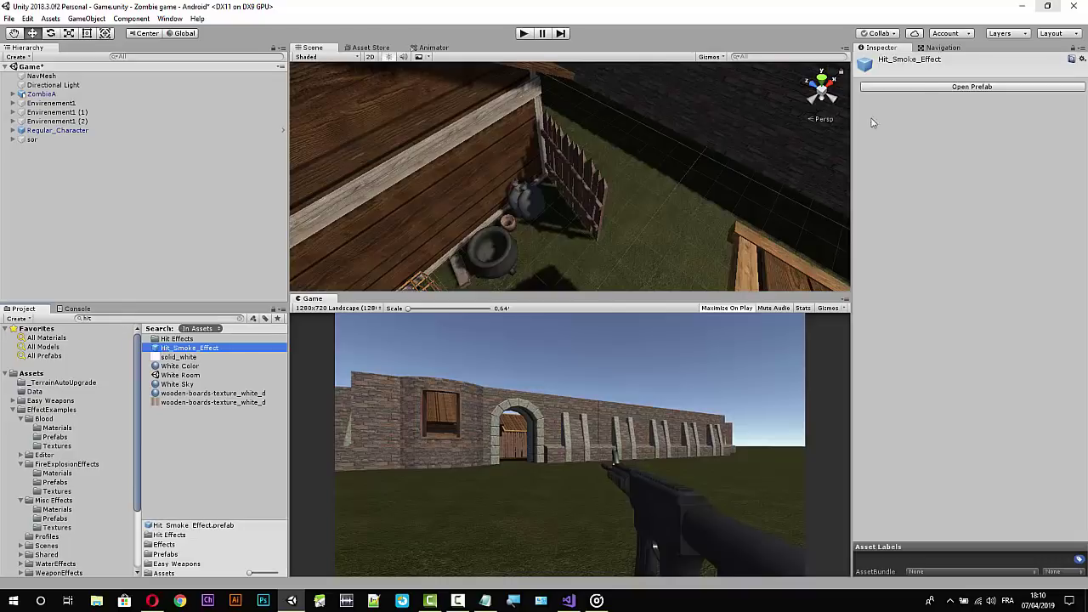
{"action": "left_click", "coordinate": [921, 87]}
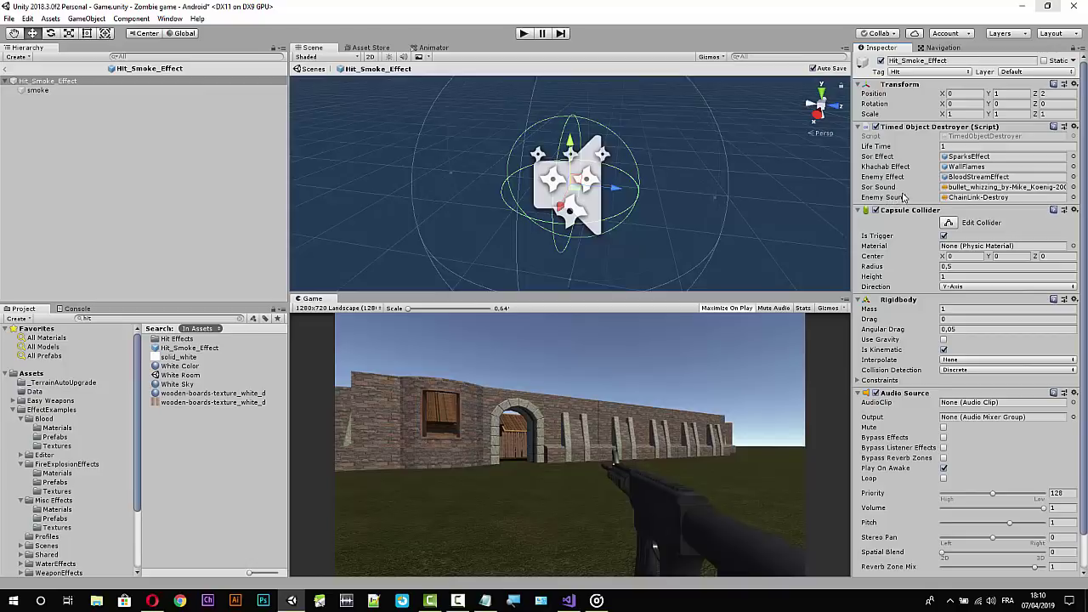
Replace BloodStreamEffect with BloodSprayEffect in the Enemy Effect slot and start Play mode.
{"action": "left_click", "coordinate": [964, 177]}
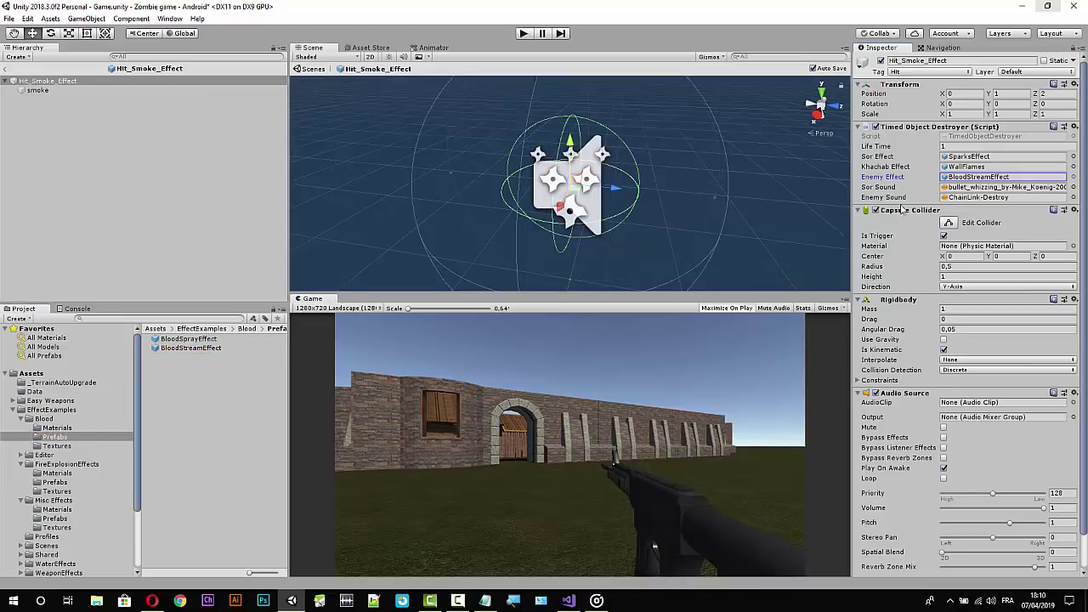
{"action": "left_click_drag", "start_coordinate": [969, 183], "coordinate": [968, 182]}
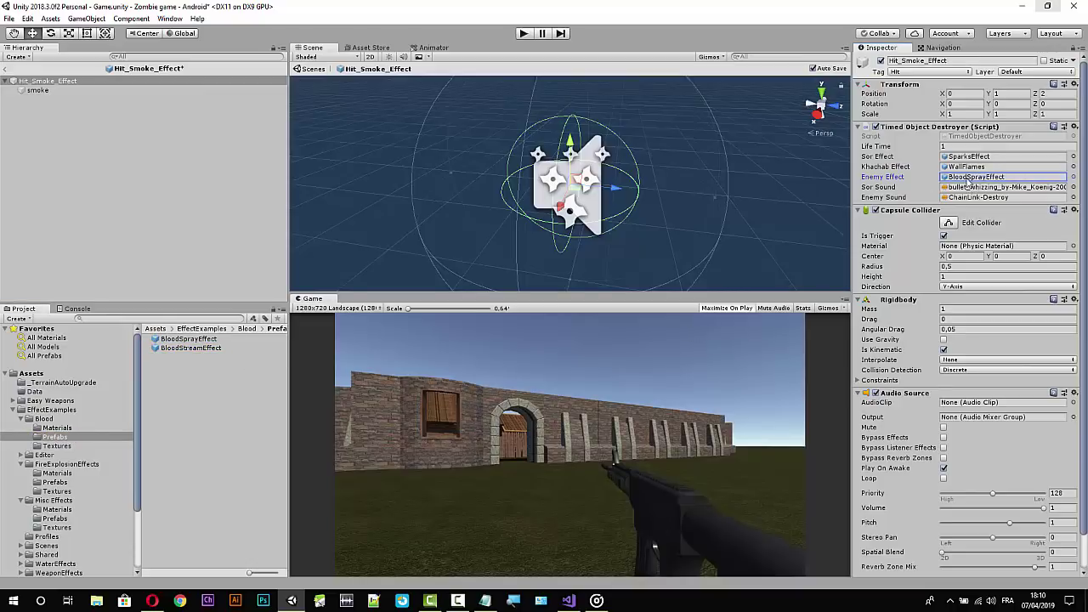
{"action": "left_click", "coordinate": [522, 33]}
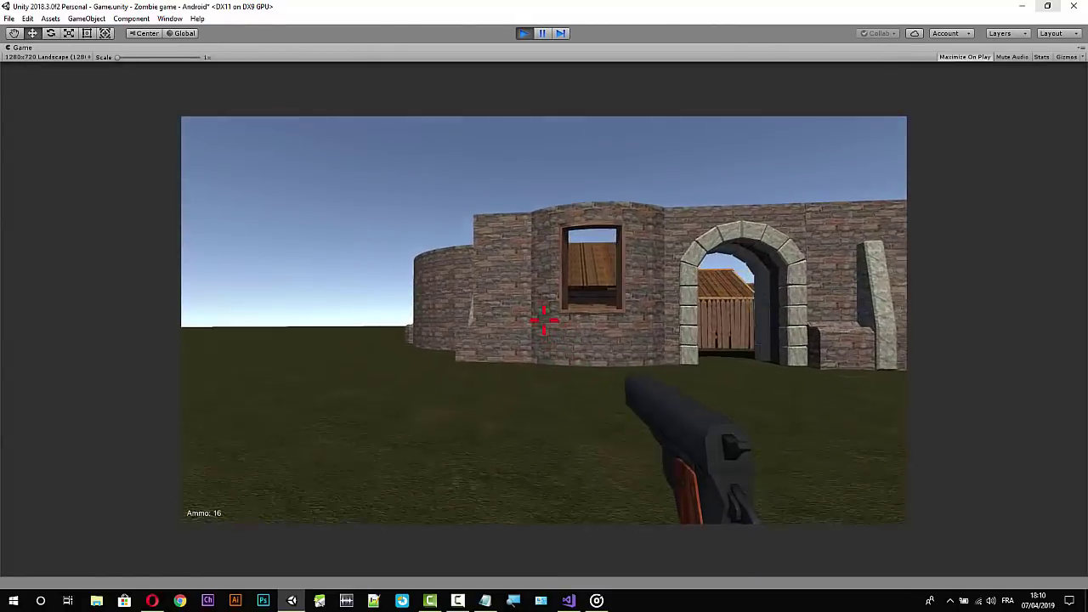
Fire repeatedly at the long wall, shoot the zombie at the arch, then stop Play mode.
{"action": "left_click", "coordinate": [544, 321]}
{"action": "left_click", "coordinate": [544, 321]}
{"action": "left_click", "coordinate": [544, 320]}
{"action": "left_click", "coordinate": [544, 320]}
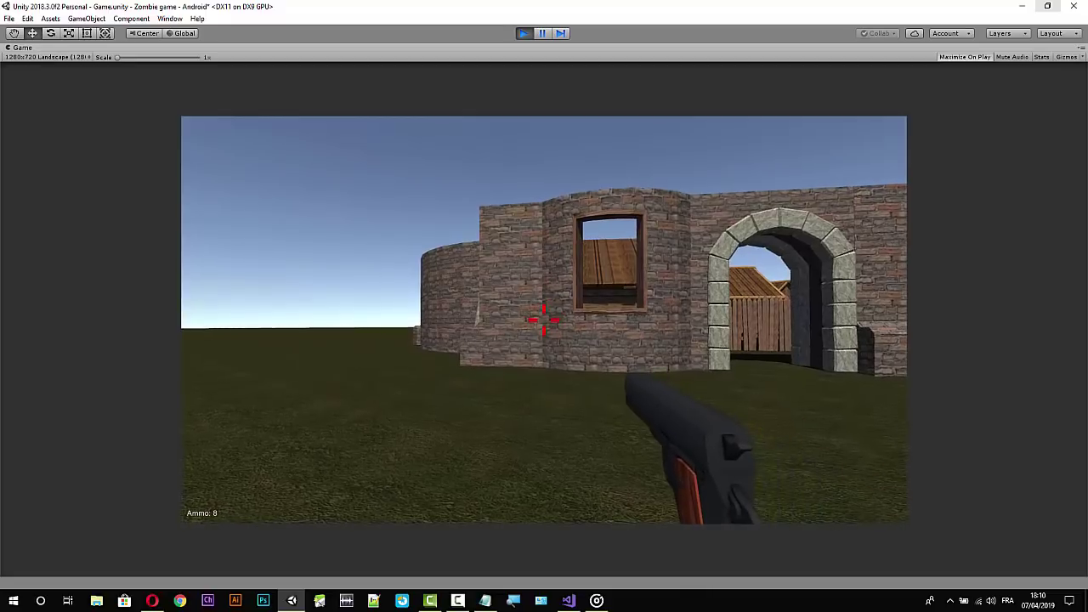
{"action": "left_click", "coordinate": [544, 321]}
{"action": "left_click", "coordinate": [544, 321]}
{"action": "left_click", "coordinate": [544, 321]}
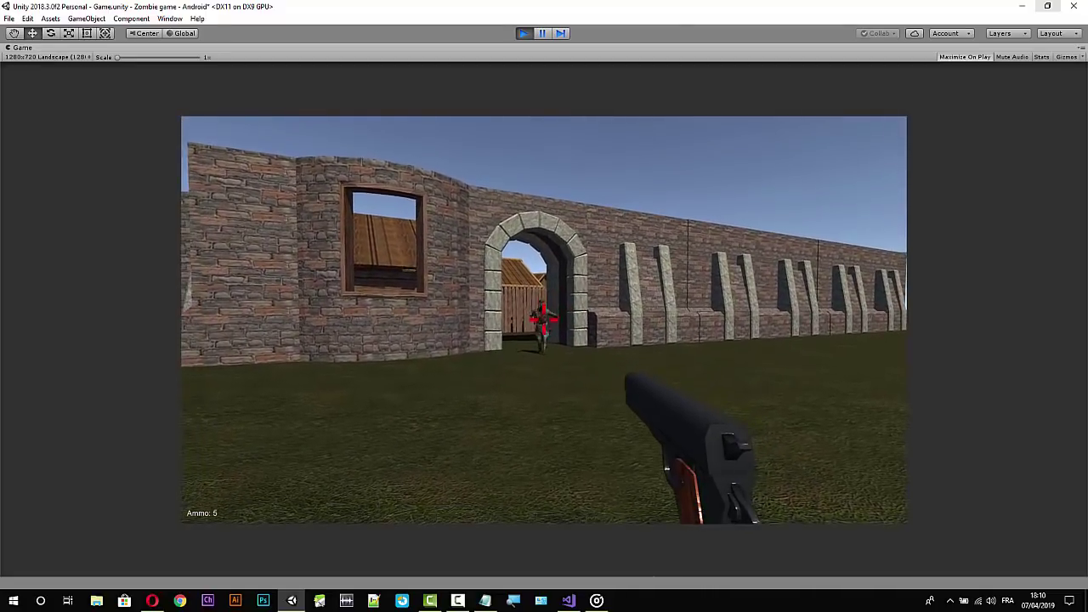
{"action": "left_click", "coordinate": [544, 321]}
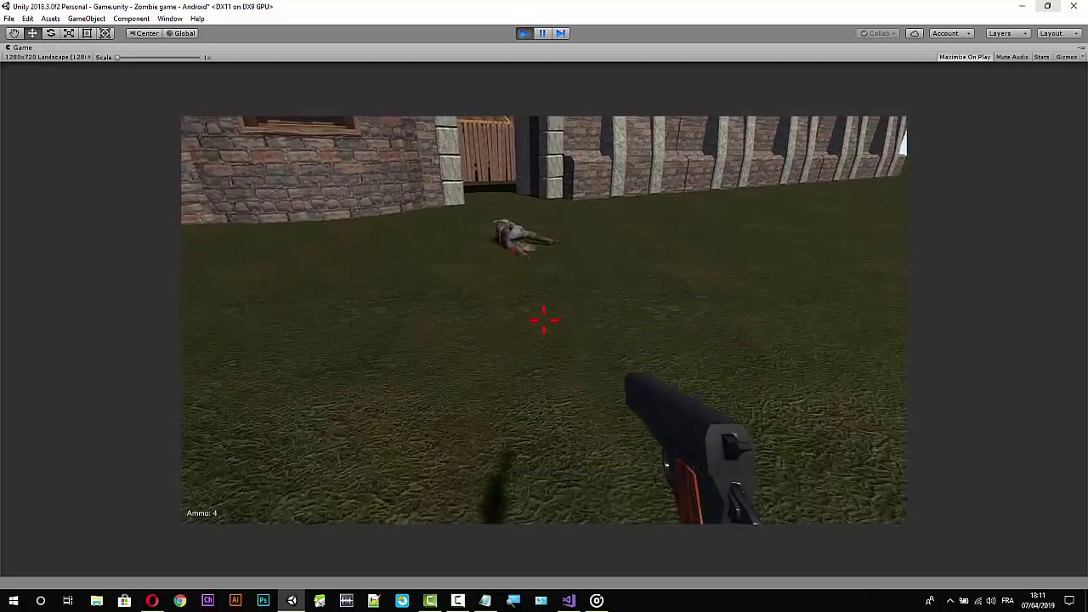
{"action": "key", "text": "w"}
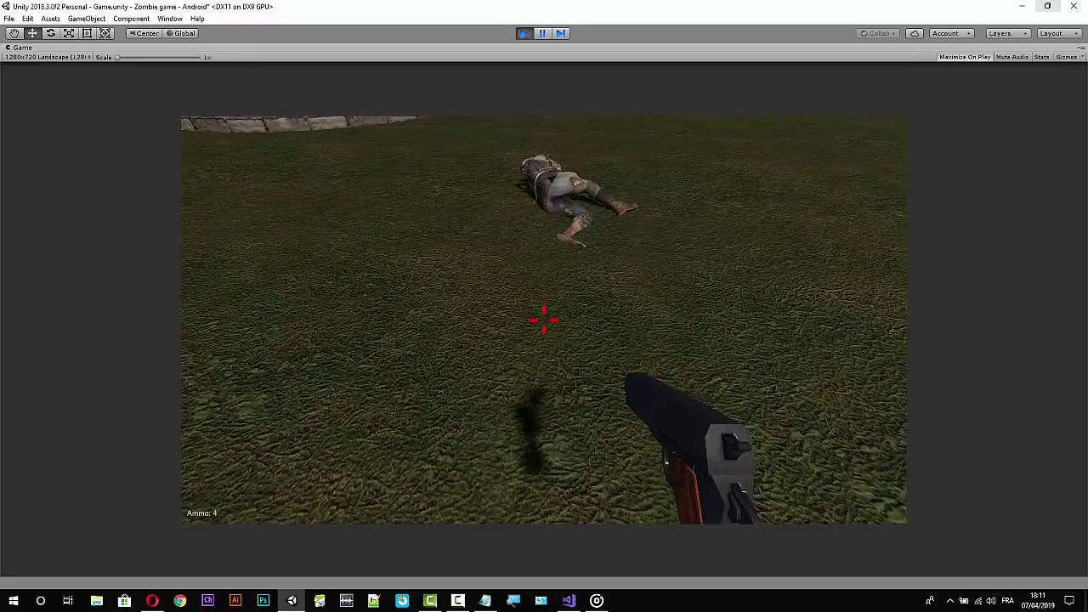
{"action": "key", "text": "Escape"}
{"action": "left_click", "coordinate": [524, 34]}
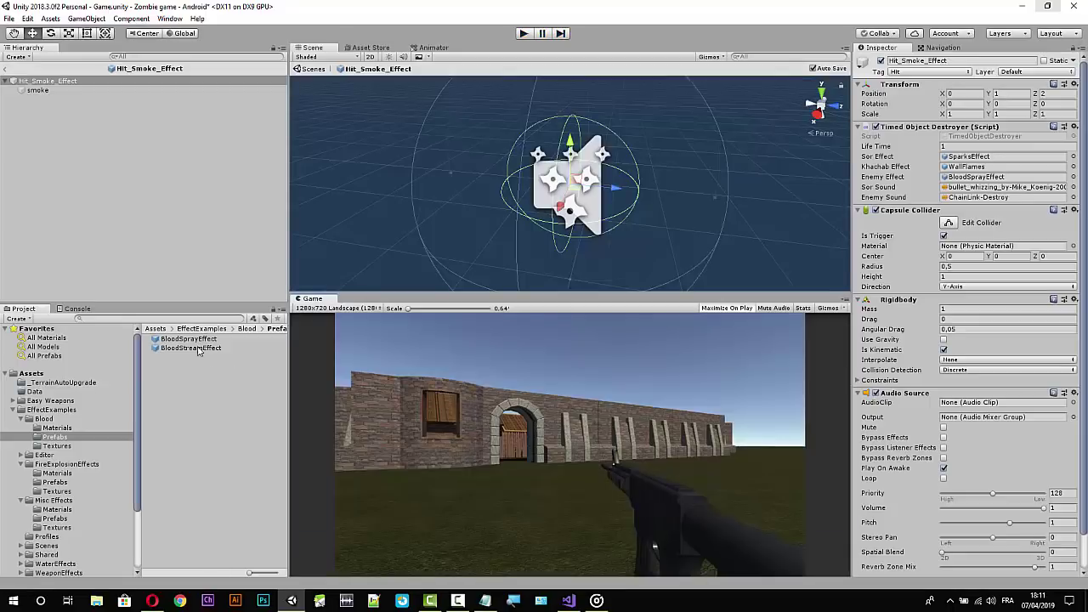
Untick Looping on BloodSprayEffect and its BloodGlobs child, then start Play mode.
{"action": "left_click", "coordinate": [196, 339]}
{"action": "left_click", "coordinate": [912, 88]}
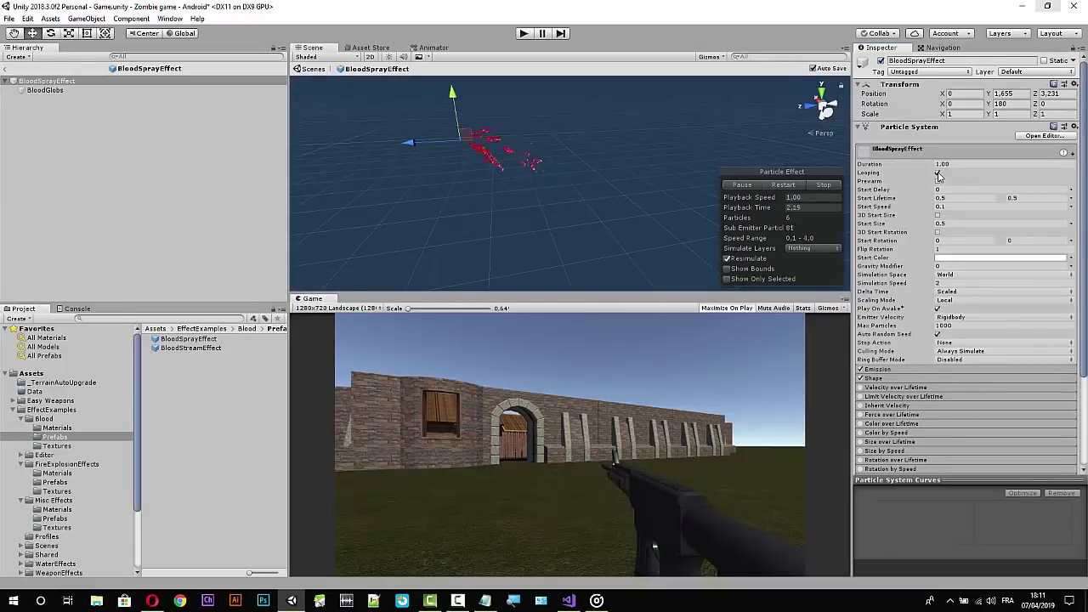
{"action": "left_click", "coordinate": [937, 174]}
{"action": "left_click", "coordinate": [47, 90]}
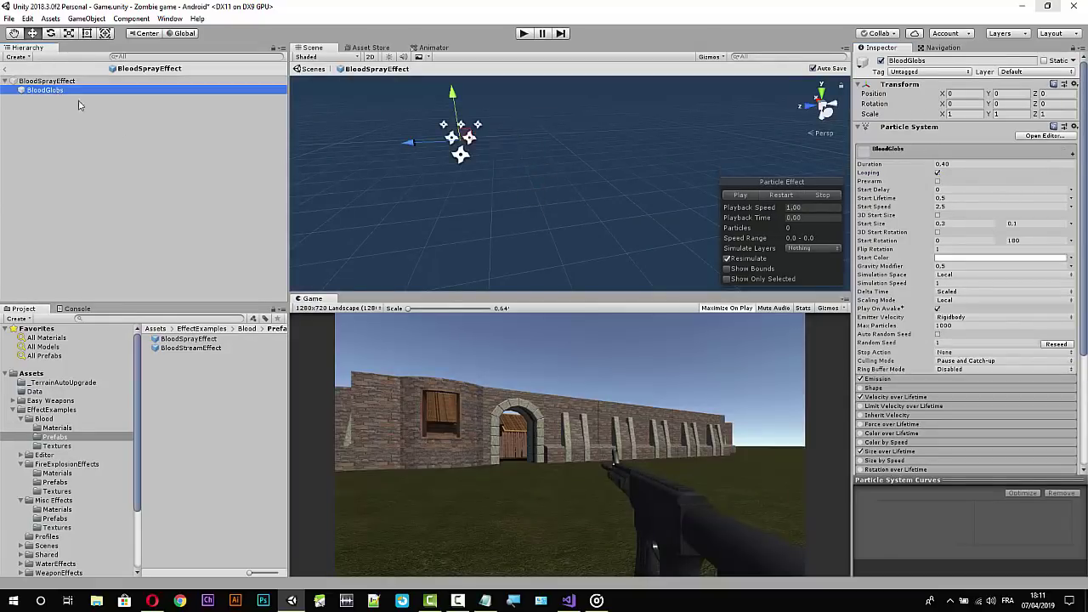
{"action": "left_click", "coordinate": [938, 174]}
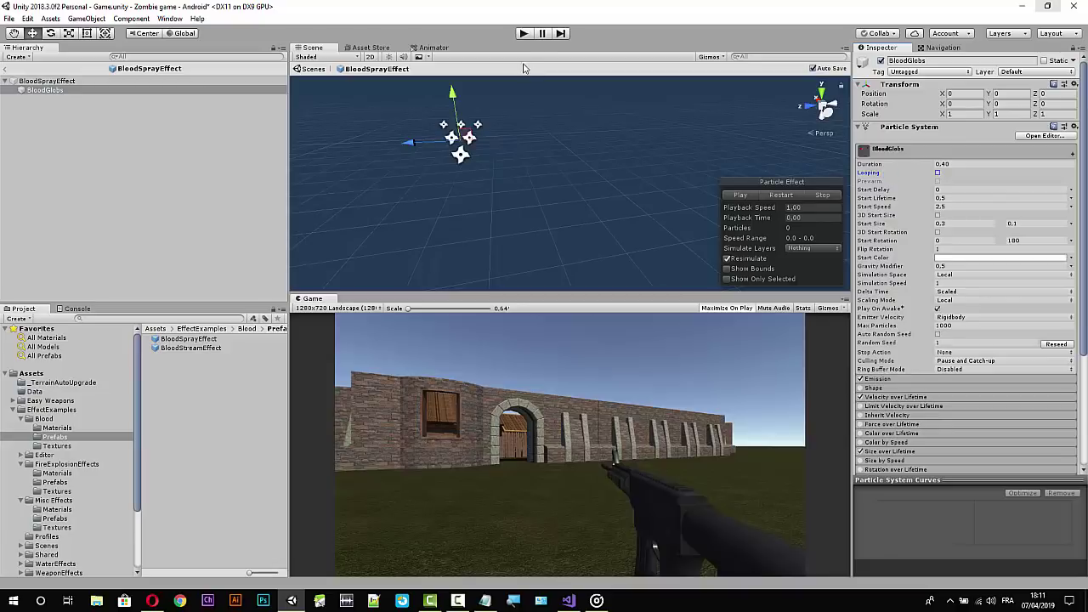
{"action": "left_click", "coordinate": [524, 34]}
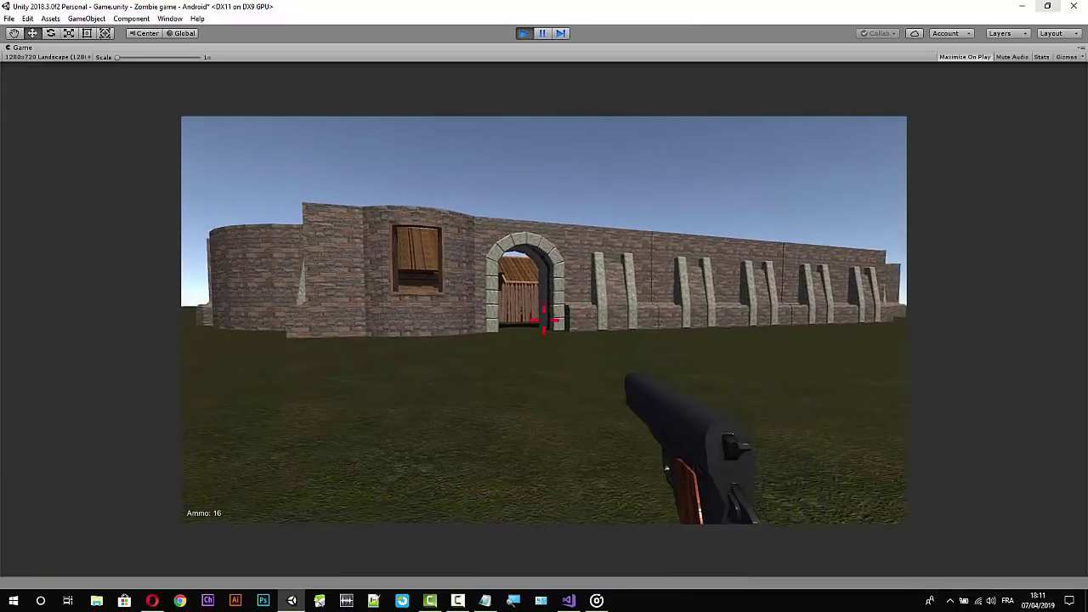
Shoot the zombie repeatedly from near and far to check the blood spray effect.
{"action": "key", "text": "w"}
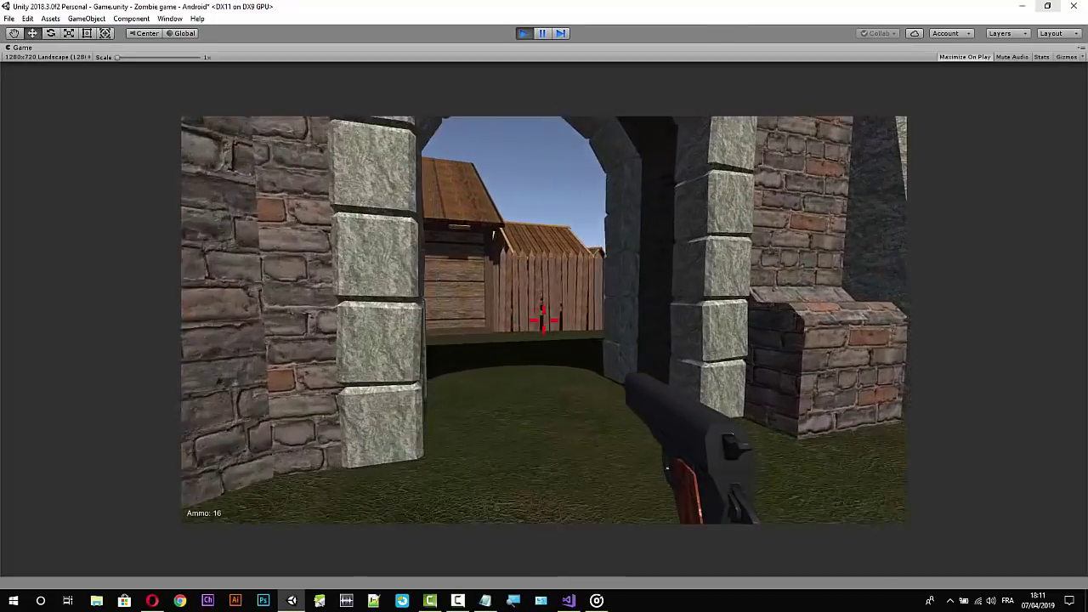
{"action": "key", "text": "s"}
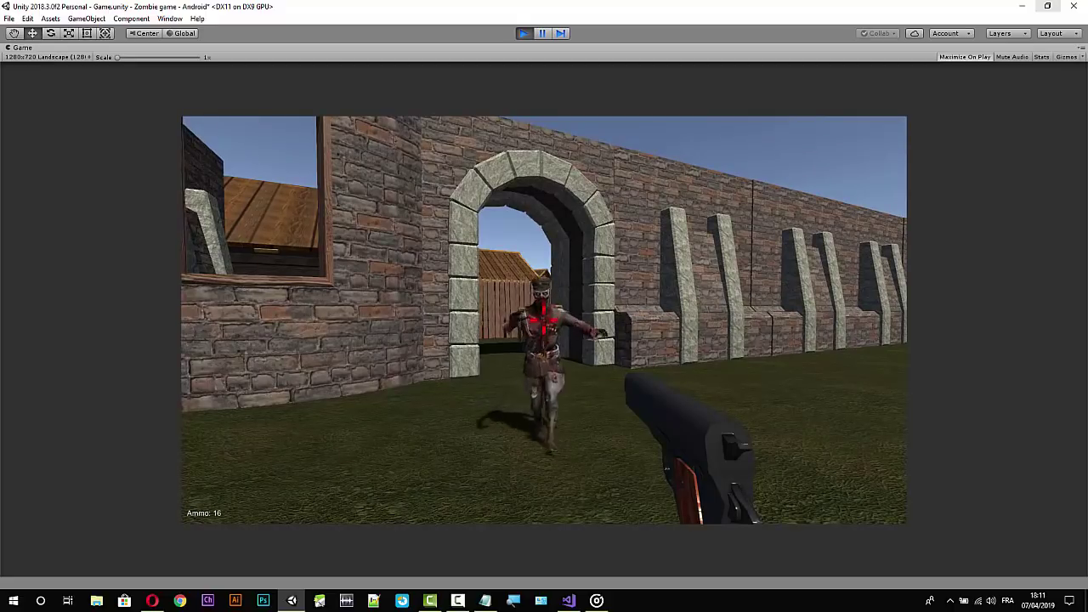
{"action": "left_click", "coordinate": [544, 320]}
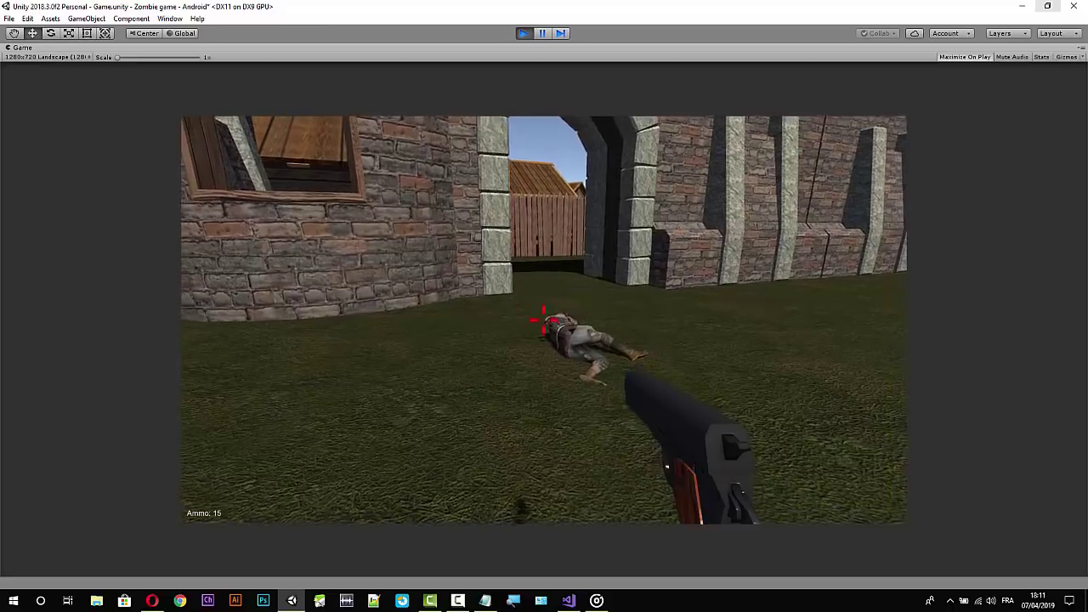
{"action": "left_click", "coordinate": [544, 319]}
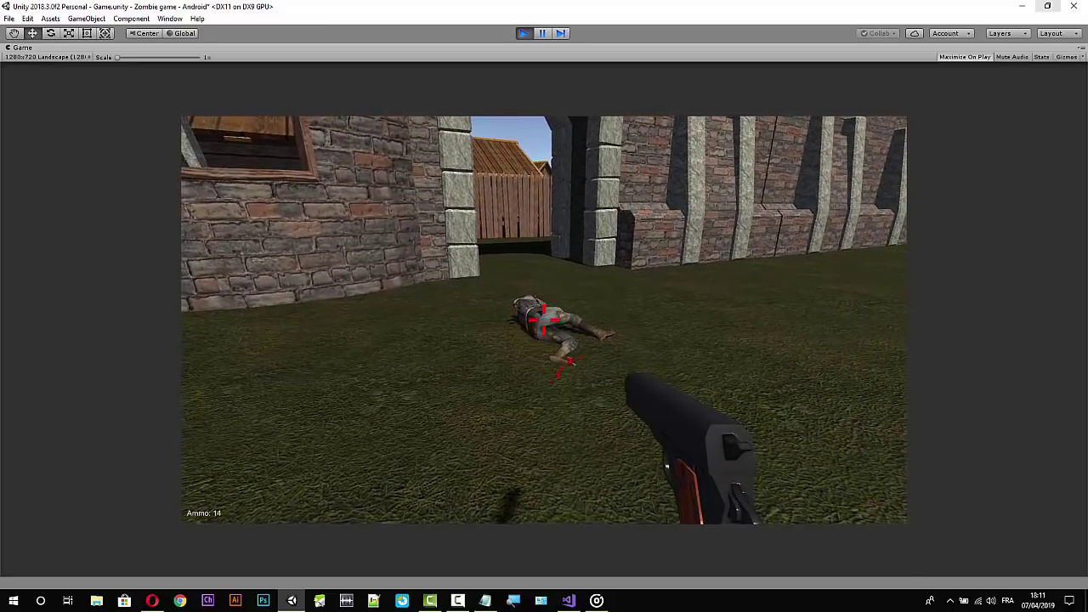
{"action": "left_click", "coordinate": [544, 320]}
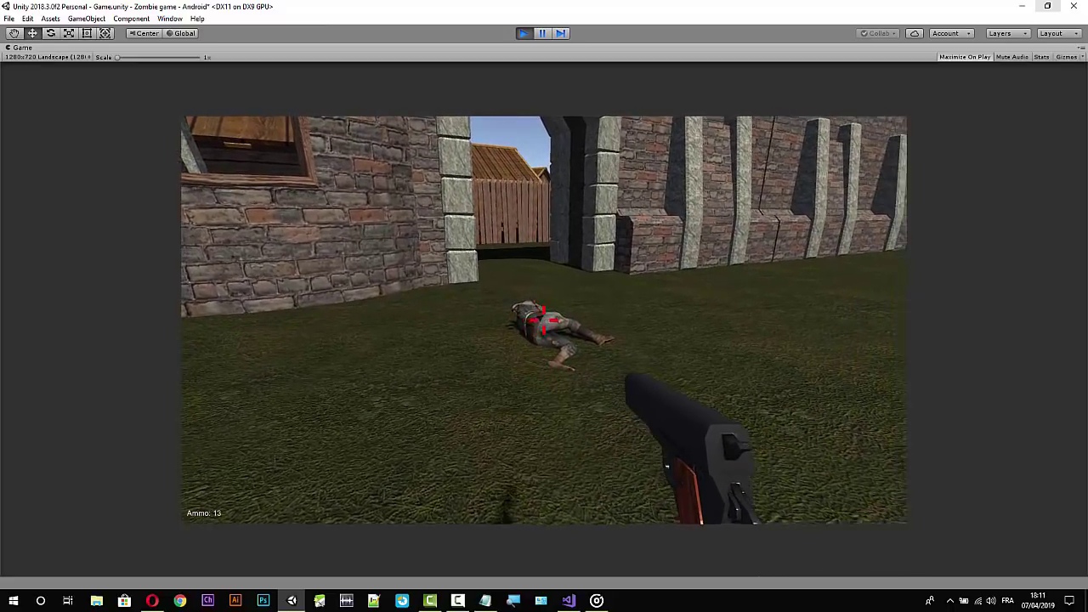
{"action": "left_click", "coordinate": [544, 320]}
{"action": "key", "text": "w"}
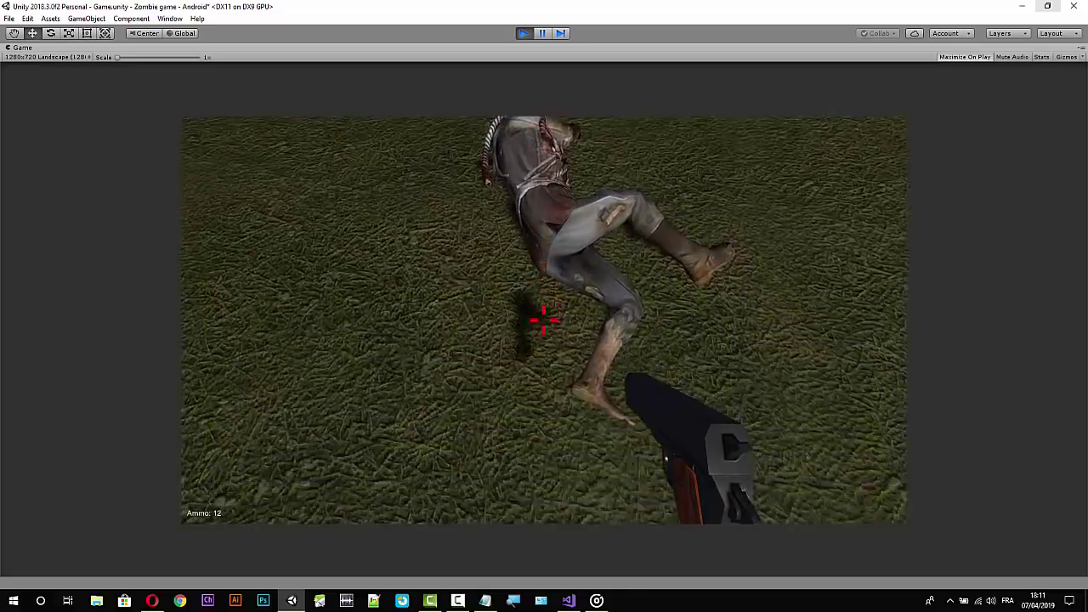
{"action": "left_click", "coordinate": [544, 320]}
{"action": "left_click", "coordinate": [544, 319]}
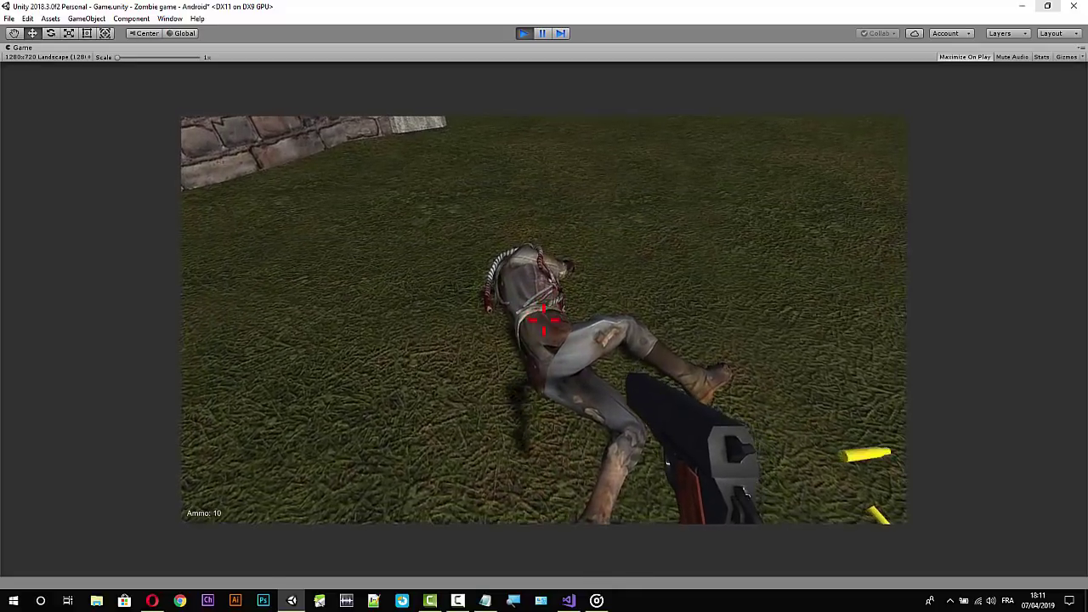
{"action": "left_click", "coordinate": [544, 319]}
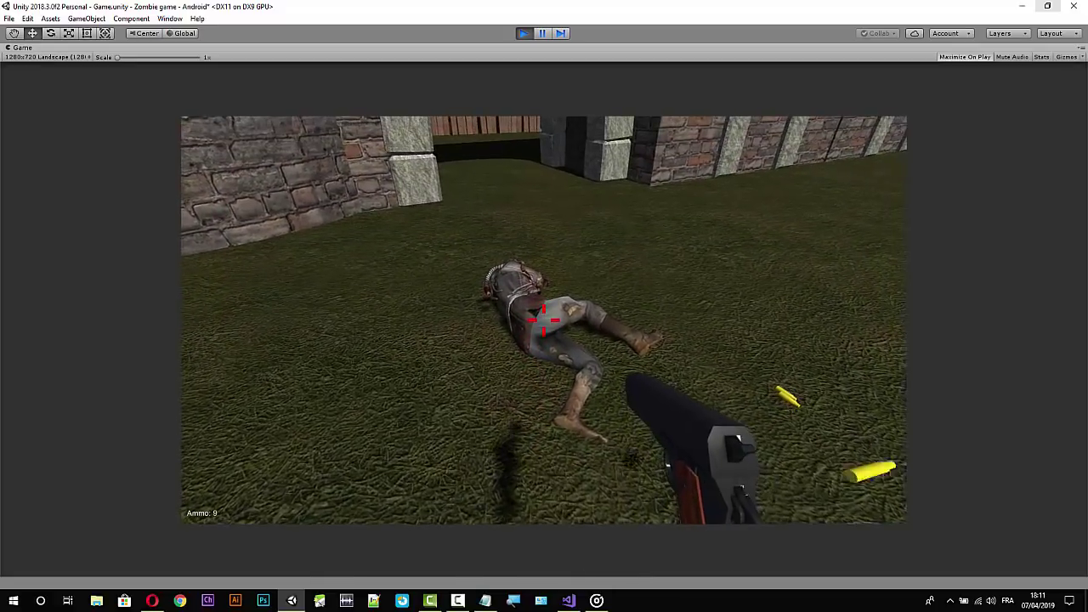
{"action": "left_click", "coordinate": [544, 319]}
{"action": "key", "text": "w"}
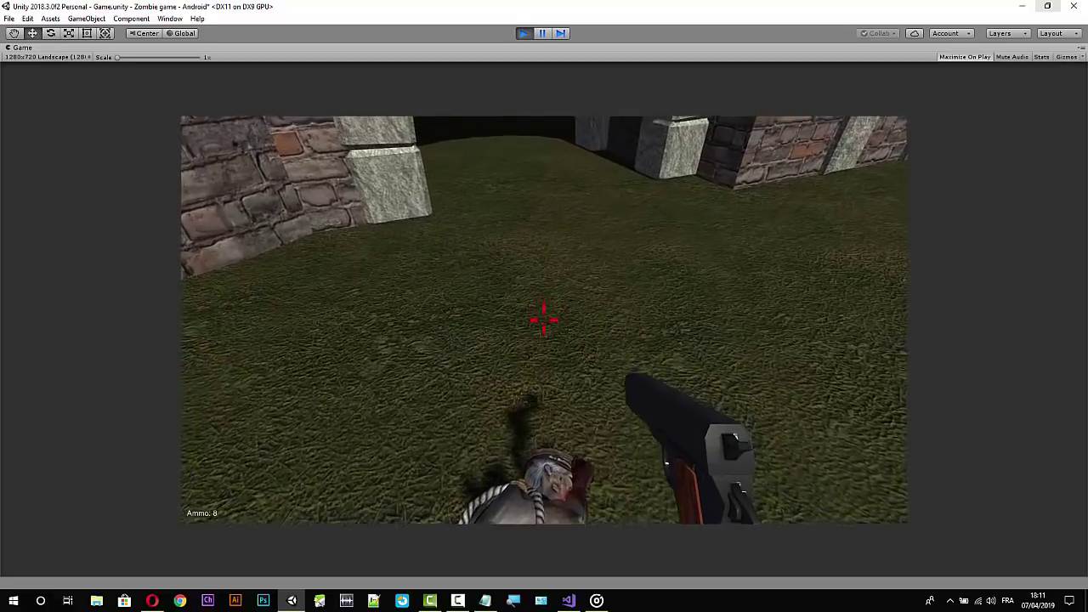
{"action": "key", "text": "s"}
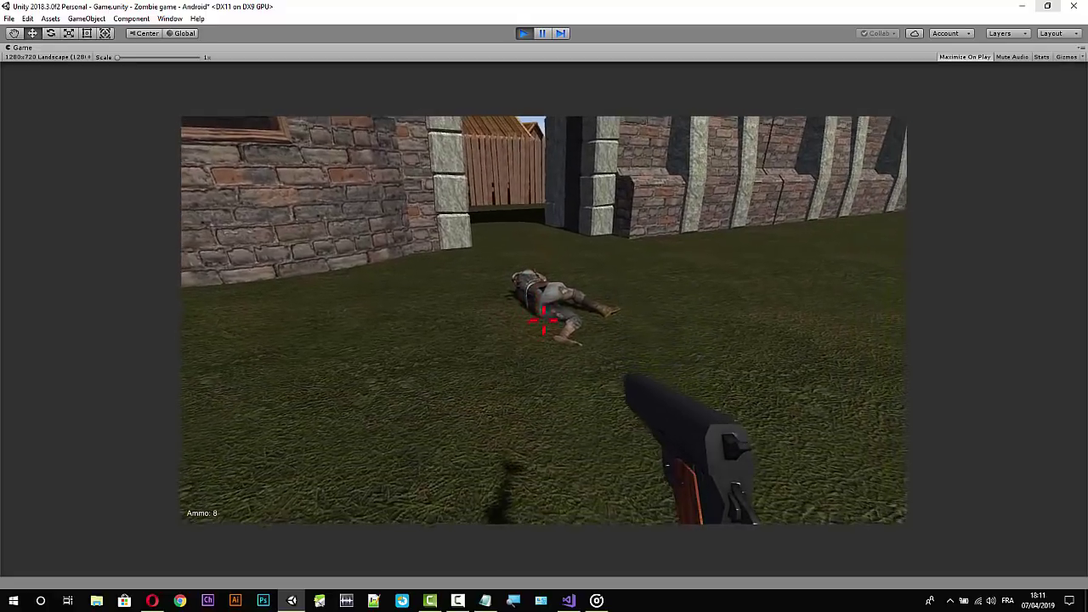
{"action": "left_click", "coordinate": [544, 320]}
{"action": "left_click", "coordinate": [544, 319]}
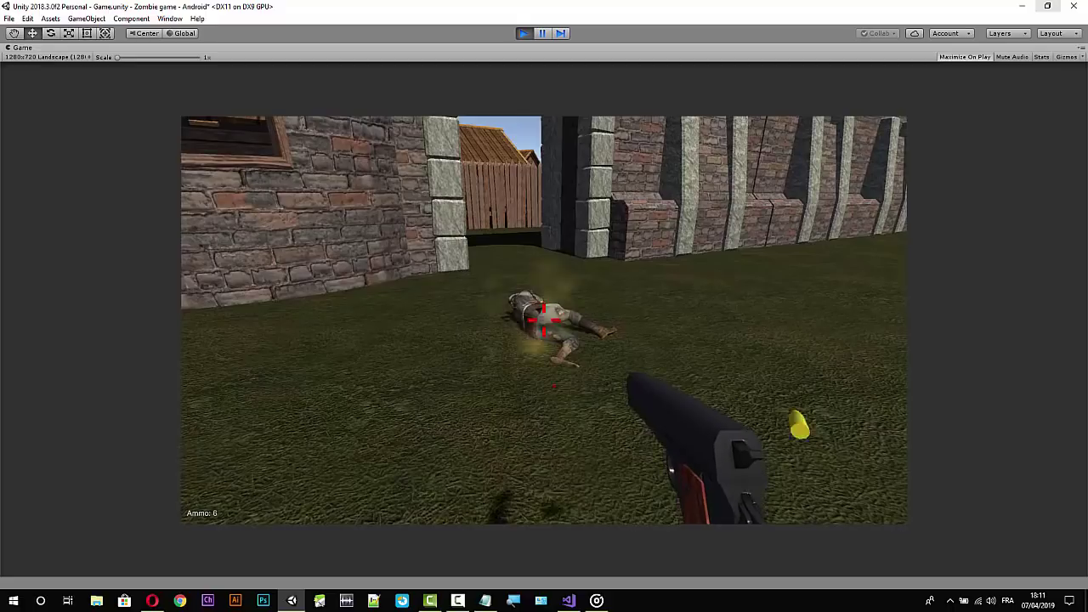
{"action": "left_click", "coordinate": [544, 314]}
{"action": "left_click", "coordinate": [544, 311]}
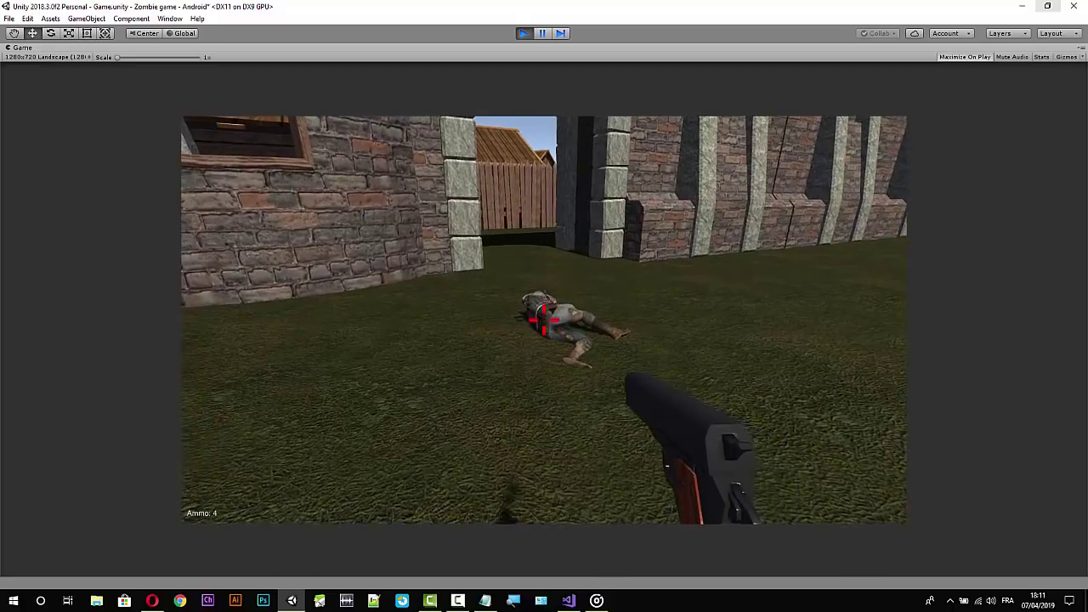
Stop Play mode and exit the BloodSprayEffect prefab back to the Game scene.
{"action": "key", "text": "ctrl+p"}
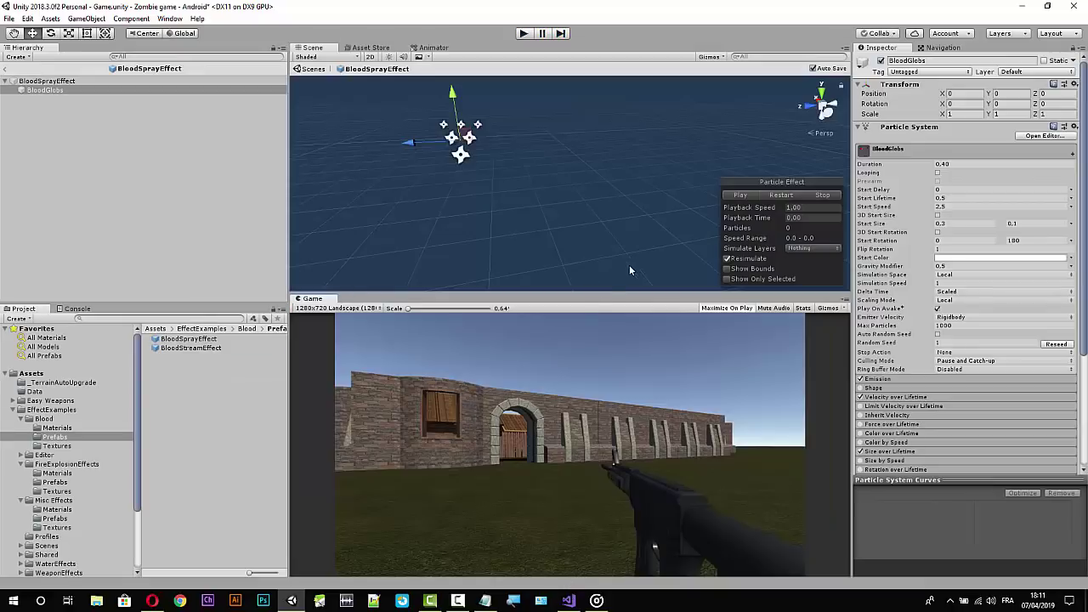
{"action": "left_click", "coordinate": [23, 81]}
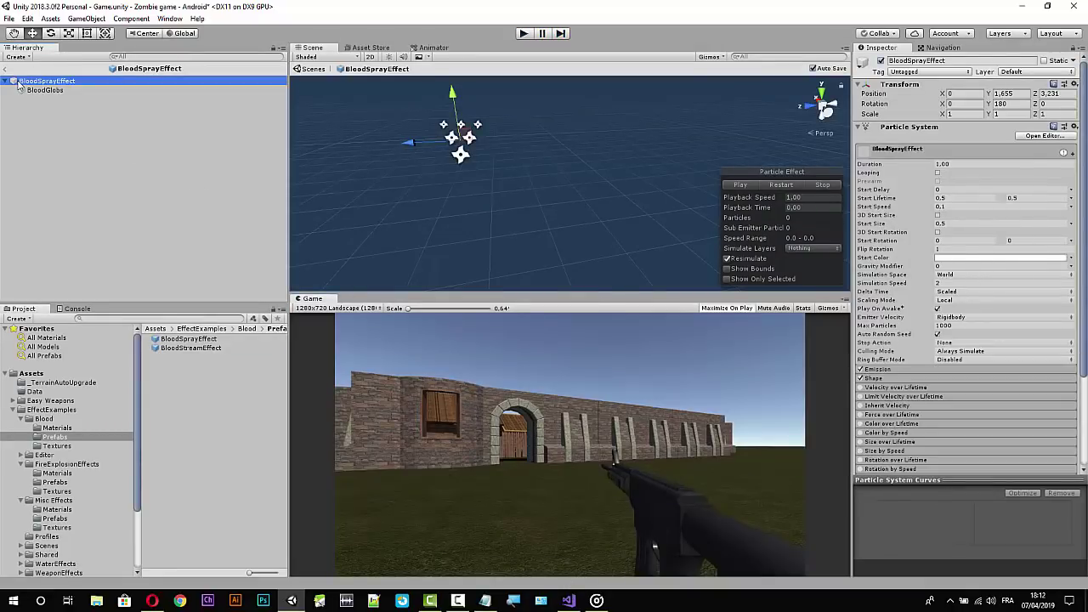
{"action": "left_click", "coordinate": [6, 68]}
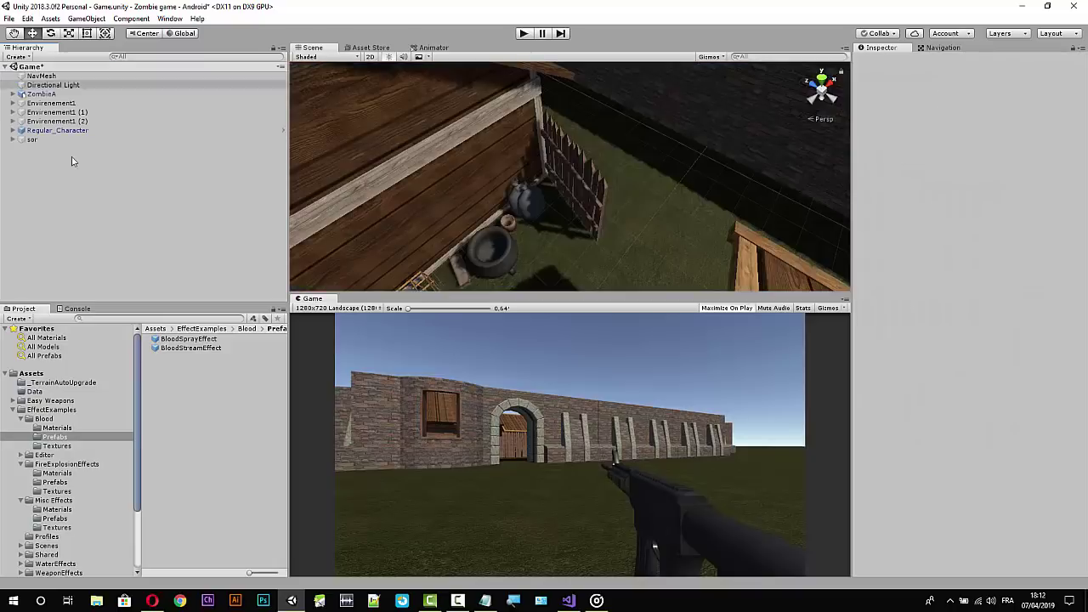
In TimedObjectDestroyer.cs, select the rotation argument on line 25 and start retyping it.
{"action": "left_click", "coordinate": [570, 602]}
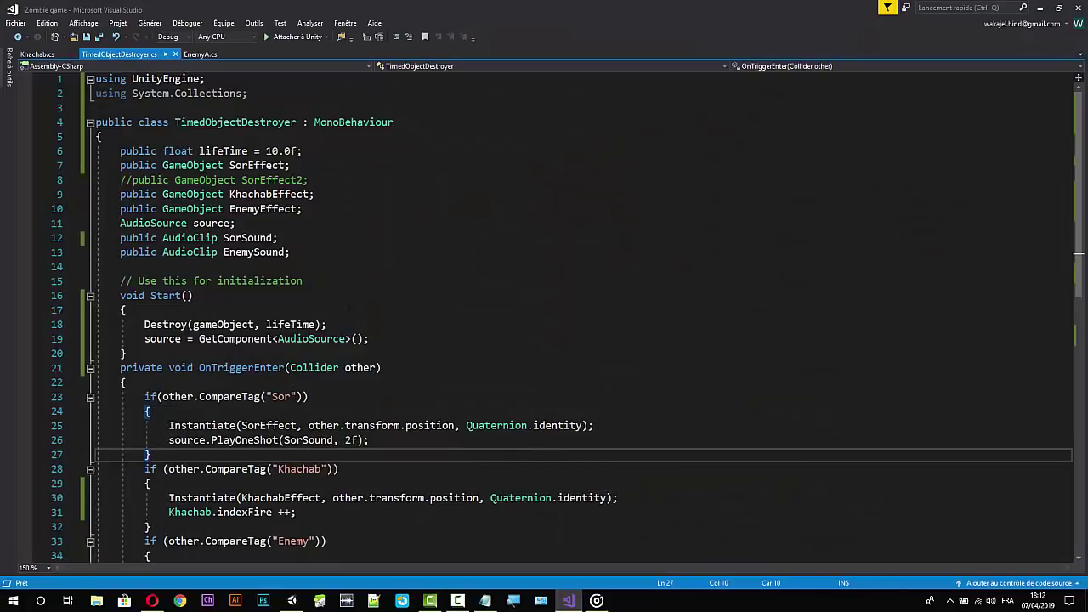
{"action": "scroll", "coordinate": [357, 285], "scroll_direction": "down", "scroll_amount": 1}
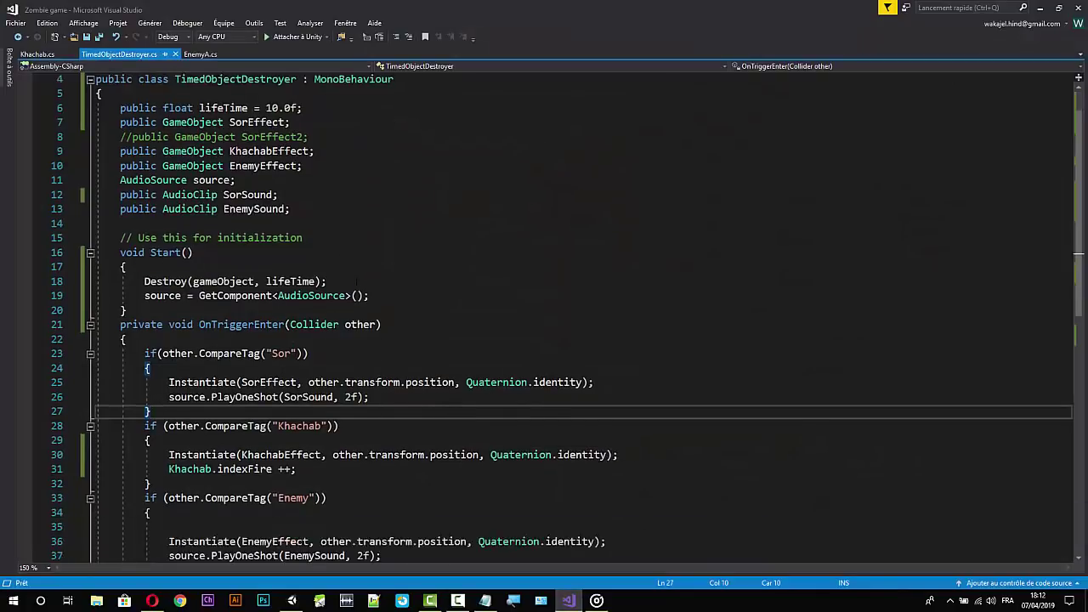
{"action": "scroll", "coordinate": [347, 310], "scroll_direction": "down", "scroll_amount": 2}
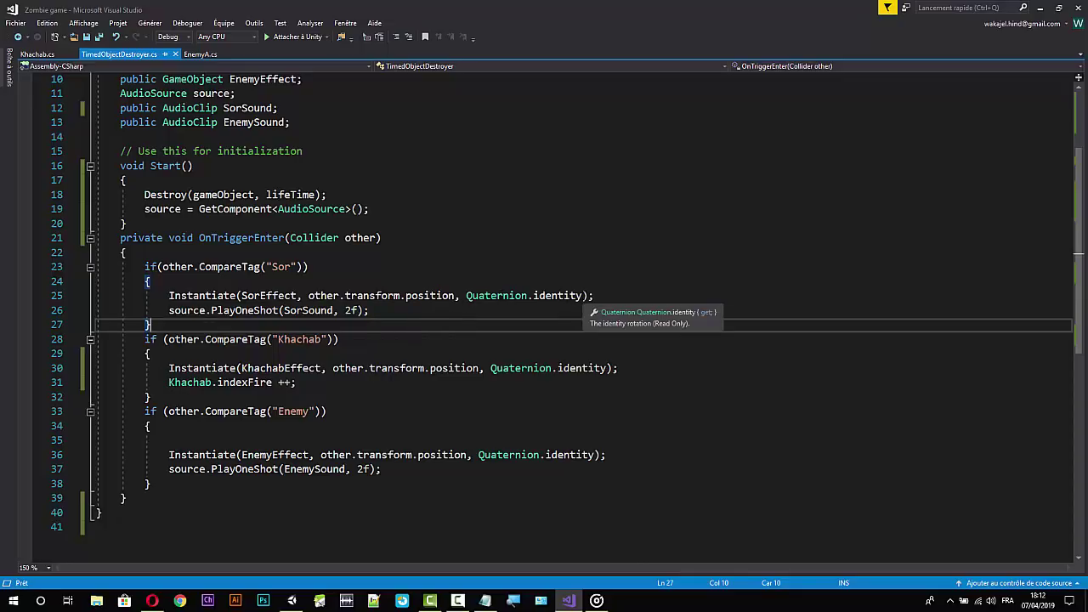
{"action": "left_click_drag", "start_coordinate": [583, 295], "coordinate": [490, 296]}
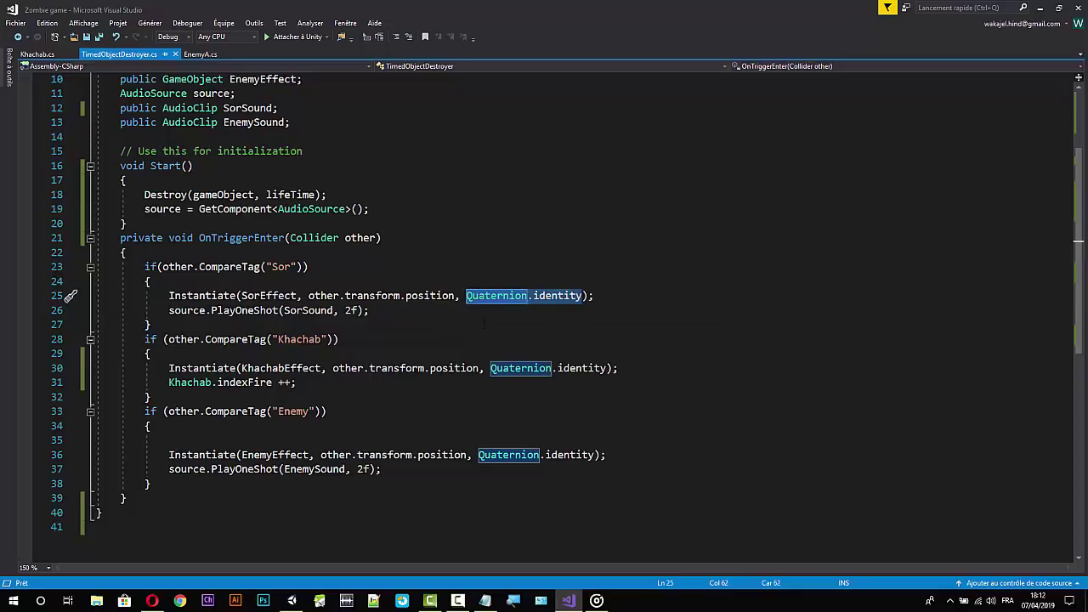
{"action": "type", "text": "oth"}
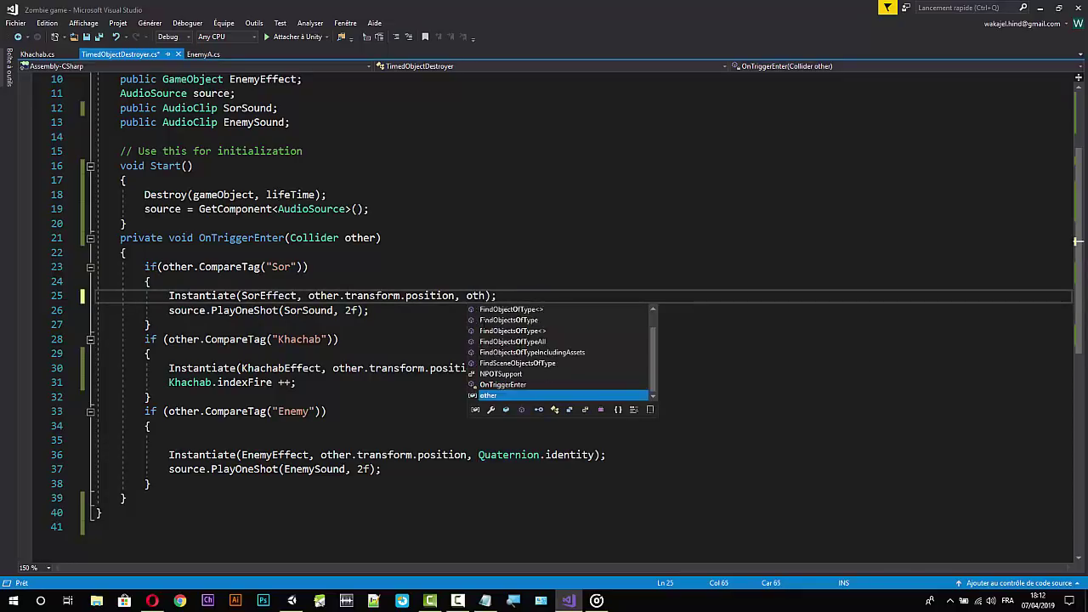
{"action": "type", "text": "er."}
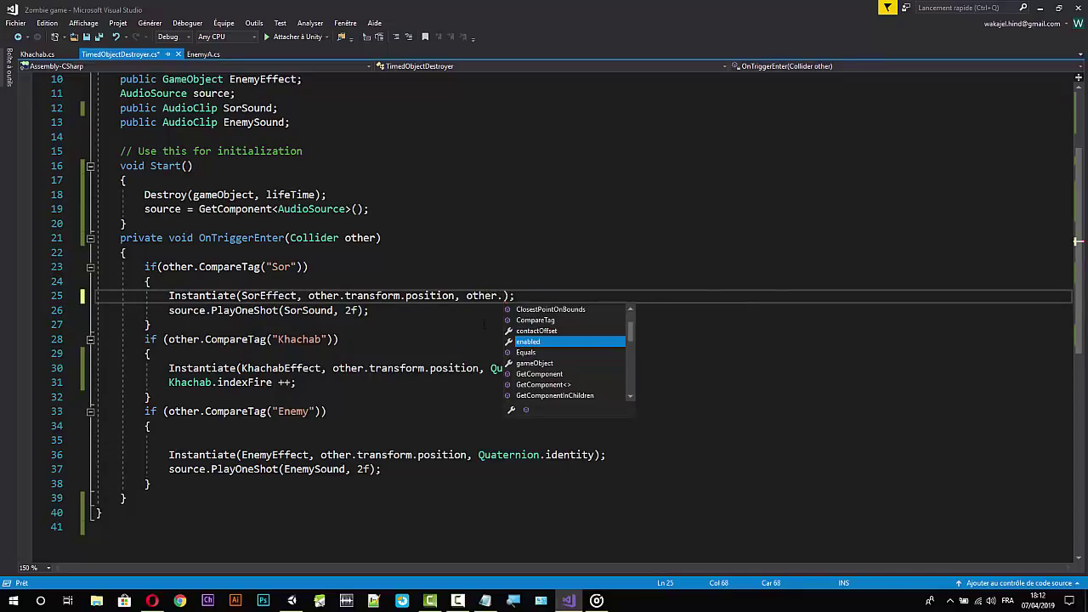
{"action": "type", "text": "re"}
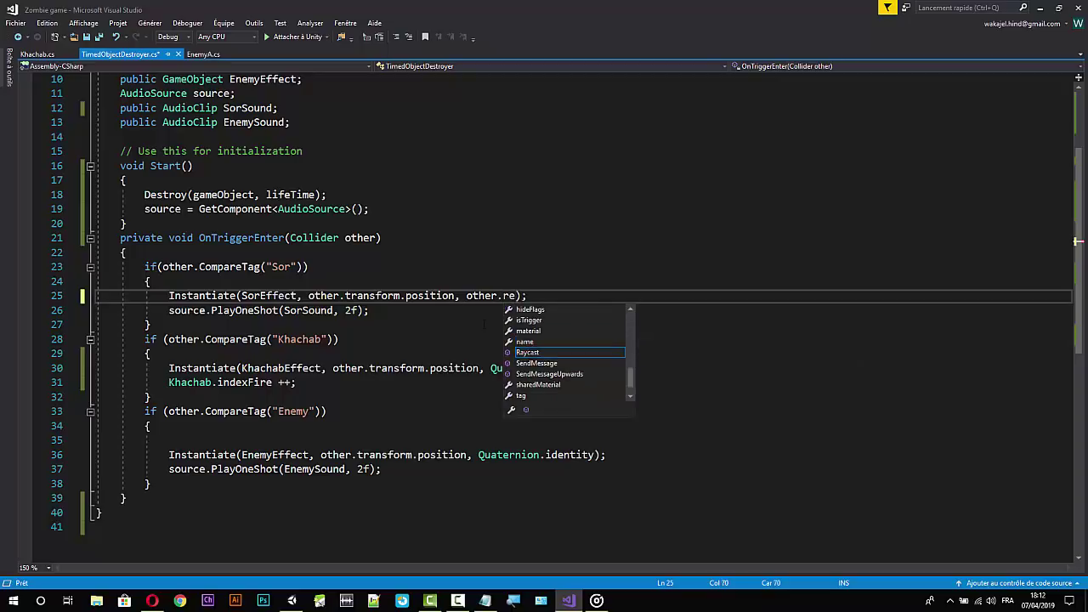
{"action": "key", "text": "BackSpace"}
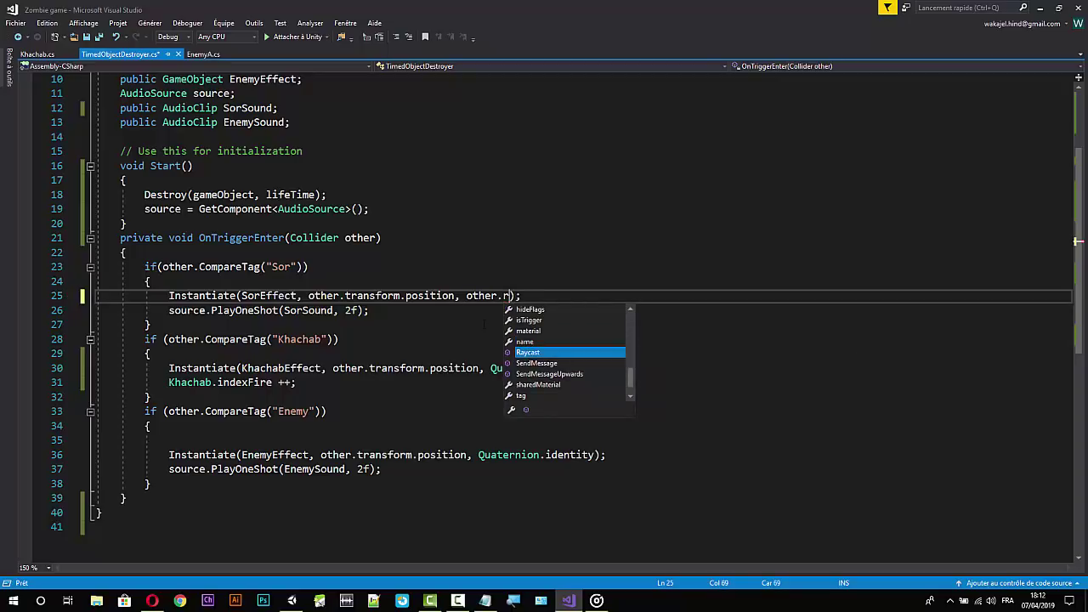
{"action": "key", "text": "BackSpace"}
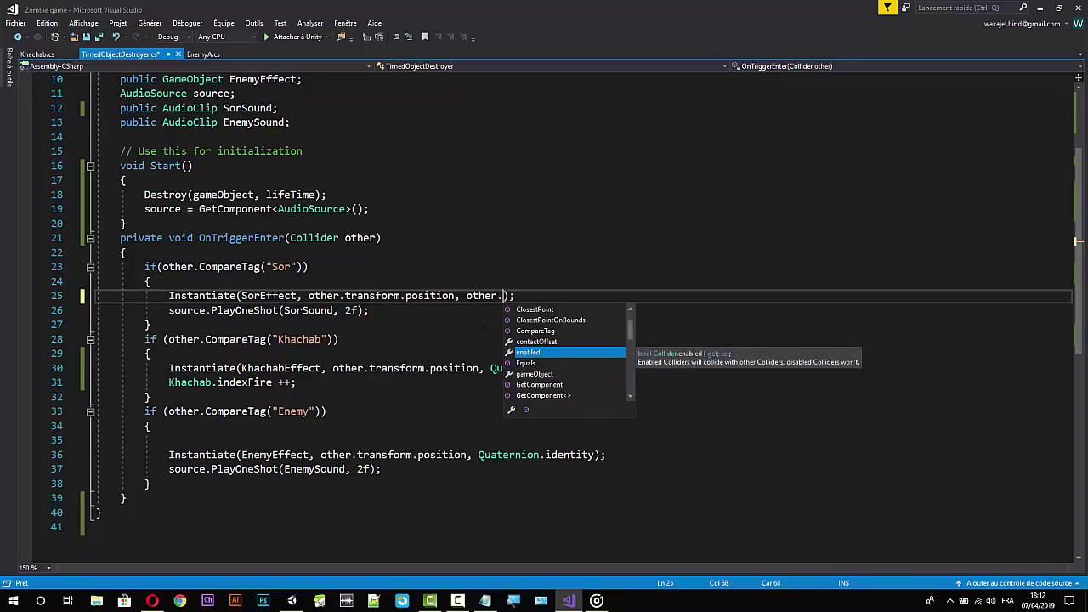
{"action": "type", "text": "R"}
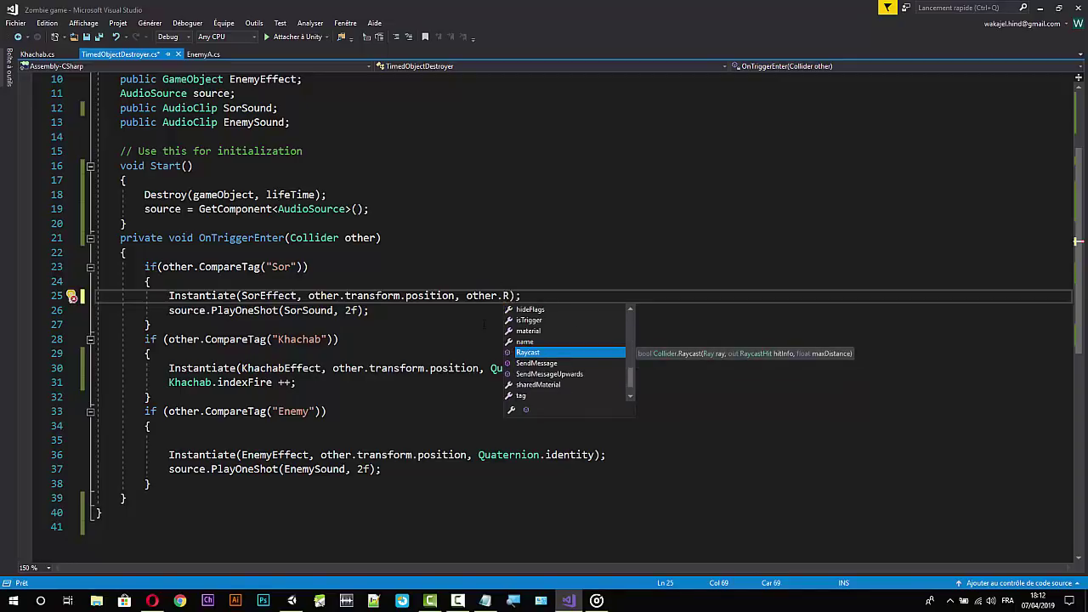
{"action": "key", "text": "BackSpace"}
{"action": "key", "text": "BackSpace"}
{"action": "type", "text": "Q"}
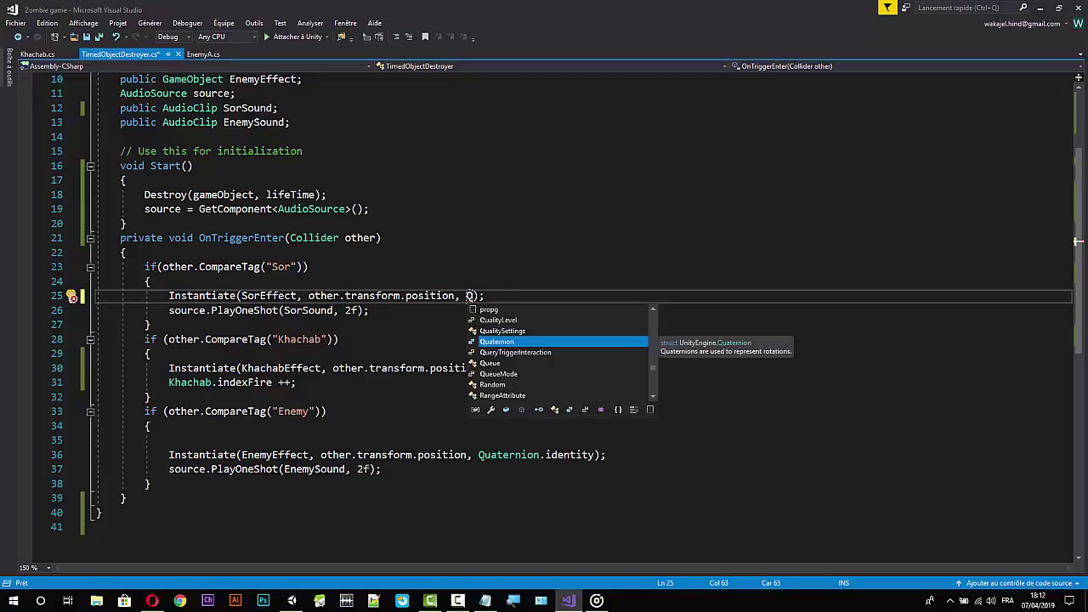
Complete the rotation argument as Quaternion.identity and save the script.
{"action": "key", "text": "Tab"}
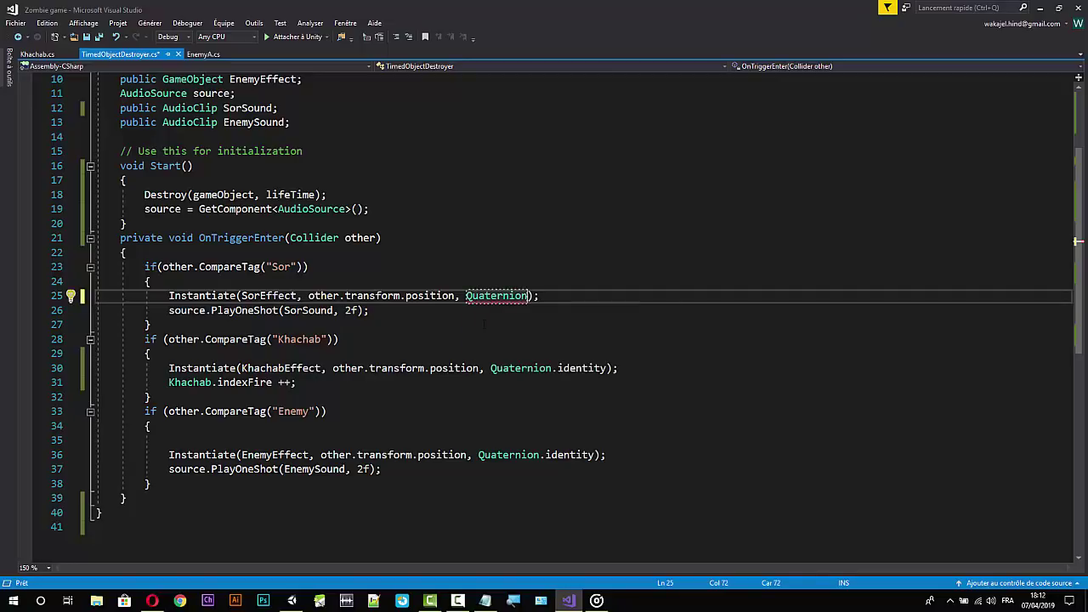
{"action": "type", "text": "."}
{"action": "key", "text": "BackSpace"}
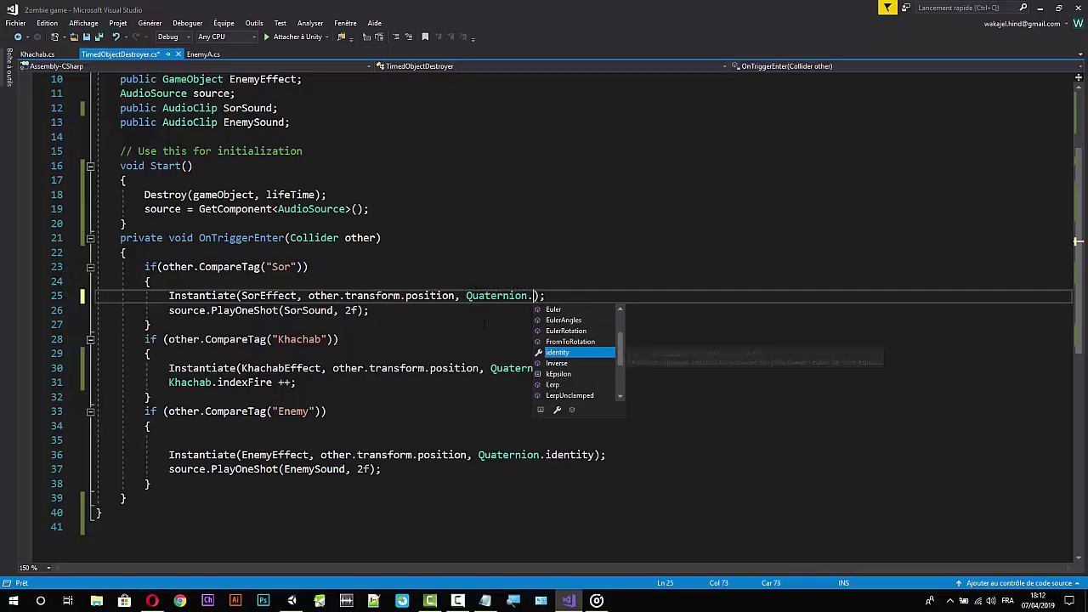
{"action": "type", "text": "i"}
{"action": "key", "text": "Tab"}
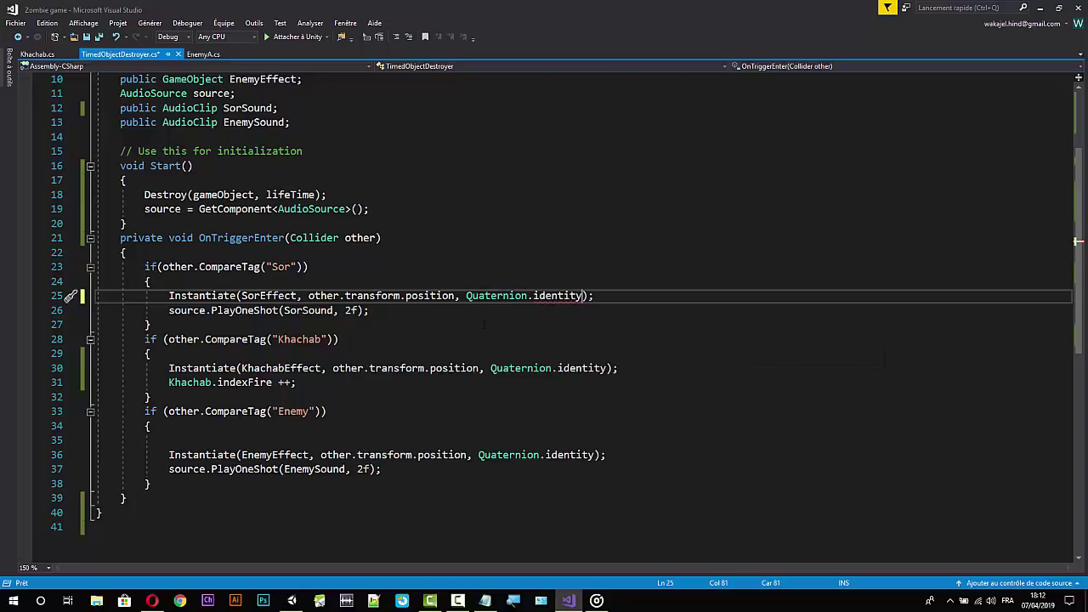
{"action": "key", "text": "ctrl+s"}
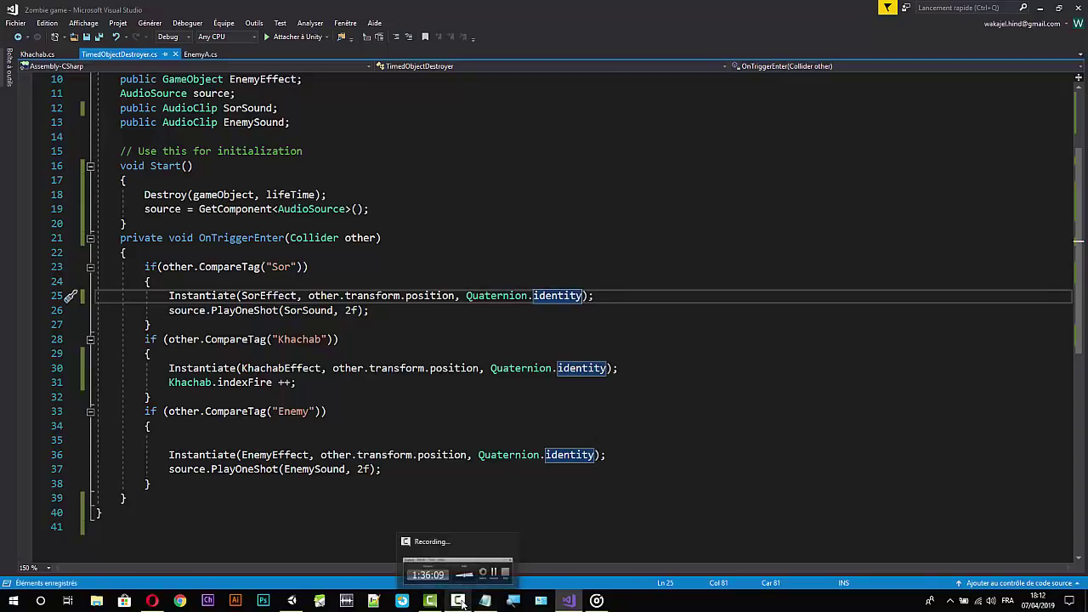
{"action": "left_click", "coordinate": [483, 596]}
{"action": "left_click", "coordinate": [571, 600]}
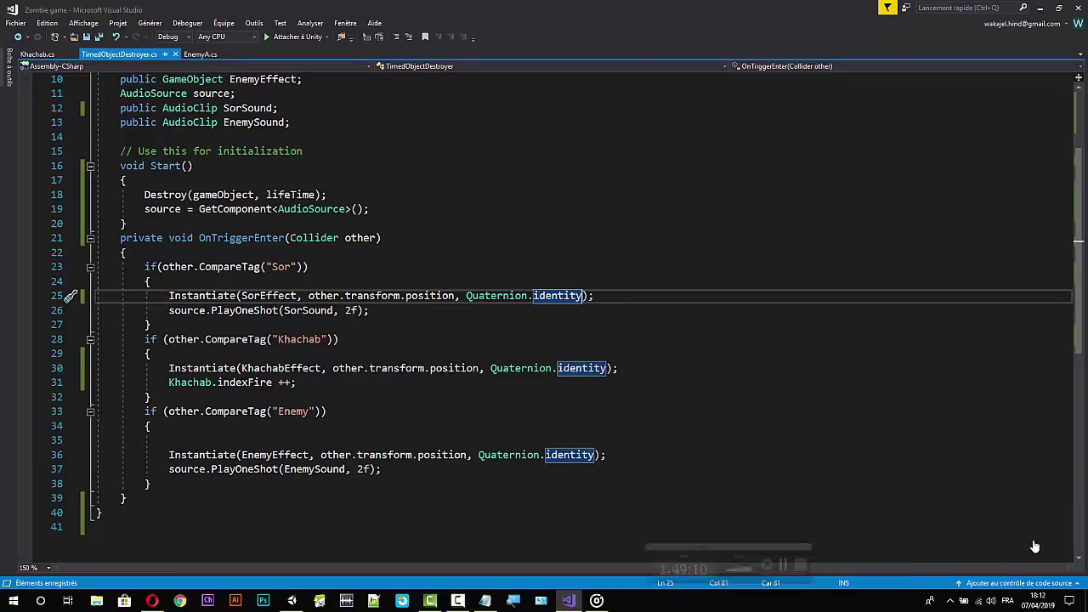
{"action": "left_click", "coordinate": [480, 602]}
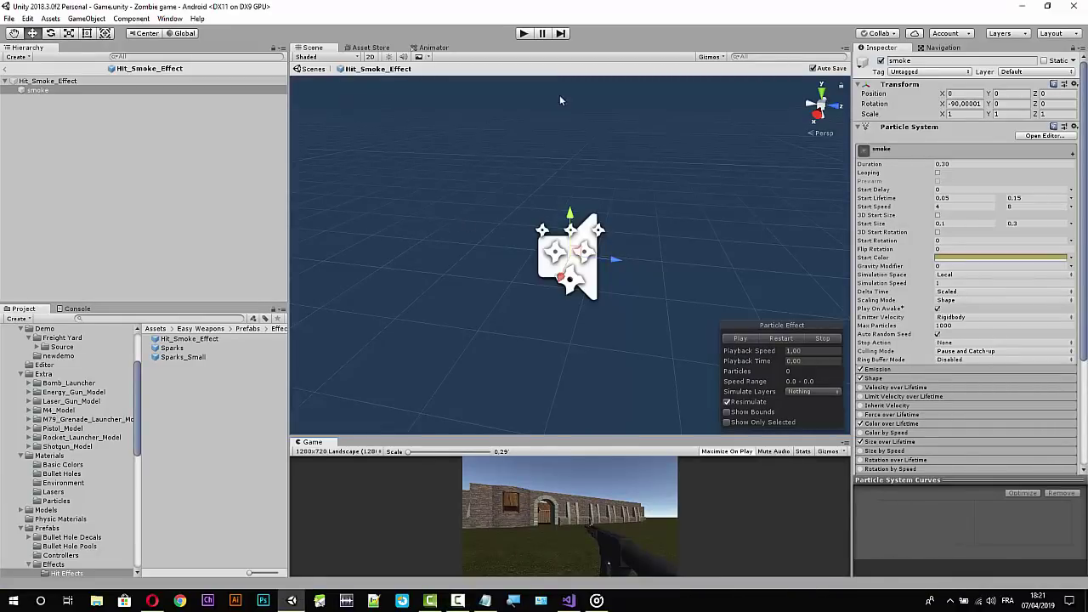
{"action": "left_click", "coordinate": [524, 34]}
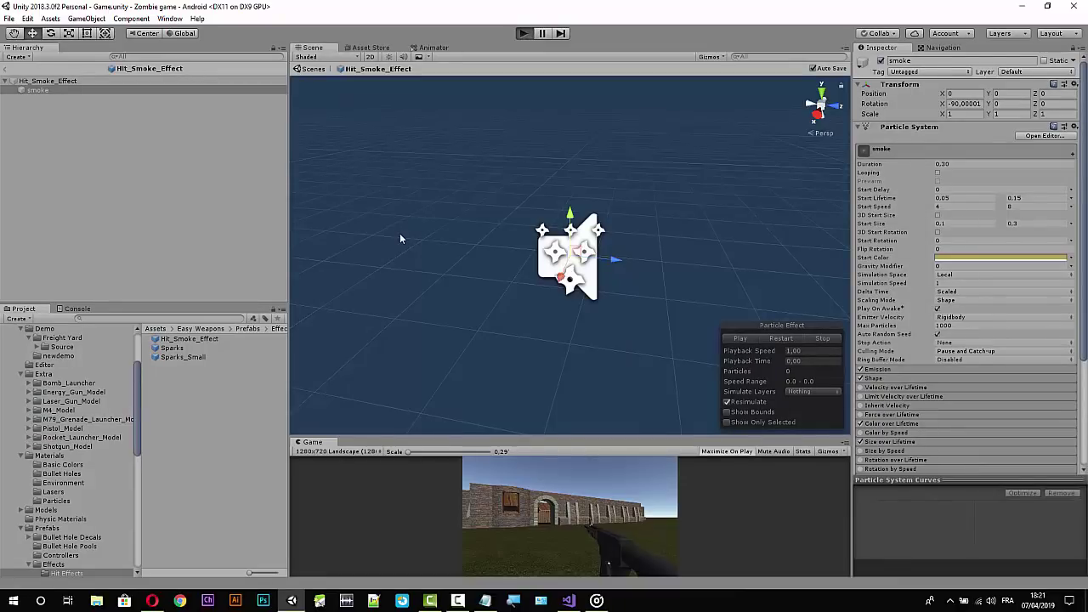
{"action": "key", "text": "2"}
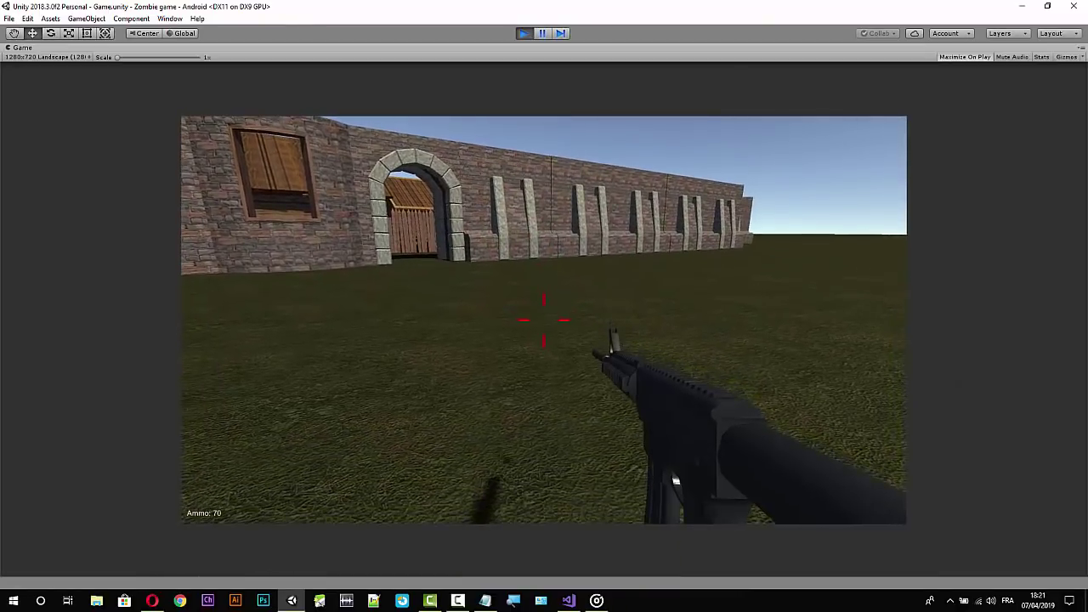
{"action": "left_click_drag", "start_coordinate": [544, 319], "coordinate": [544, 320]}
{"action": "key", "text": "w"}
{"action": "key", "text": "w"}
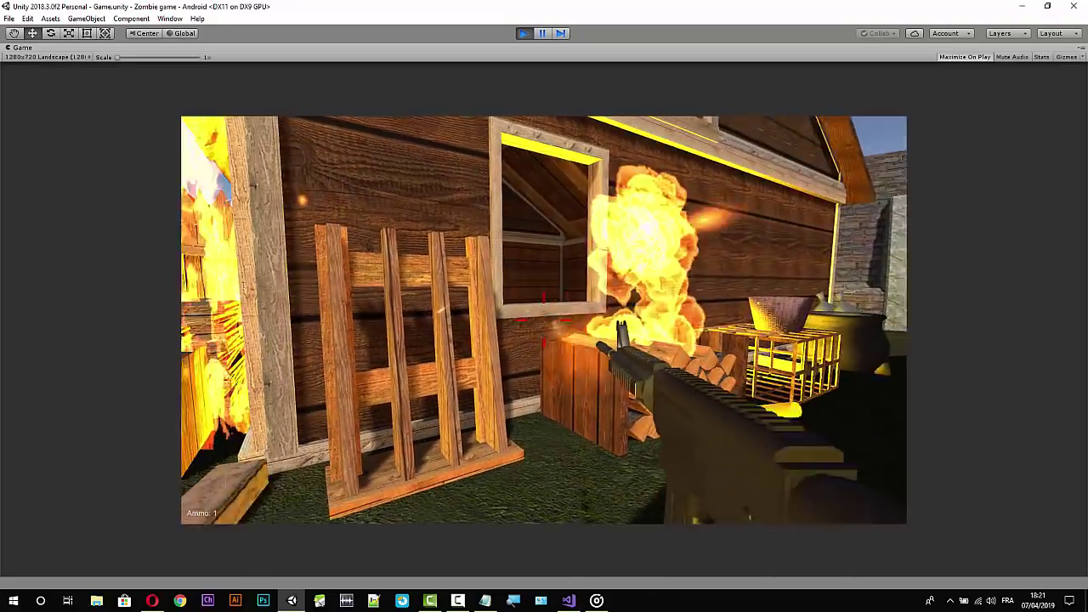
{"action": "key", "text": "r"}
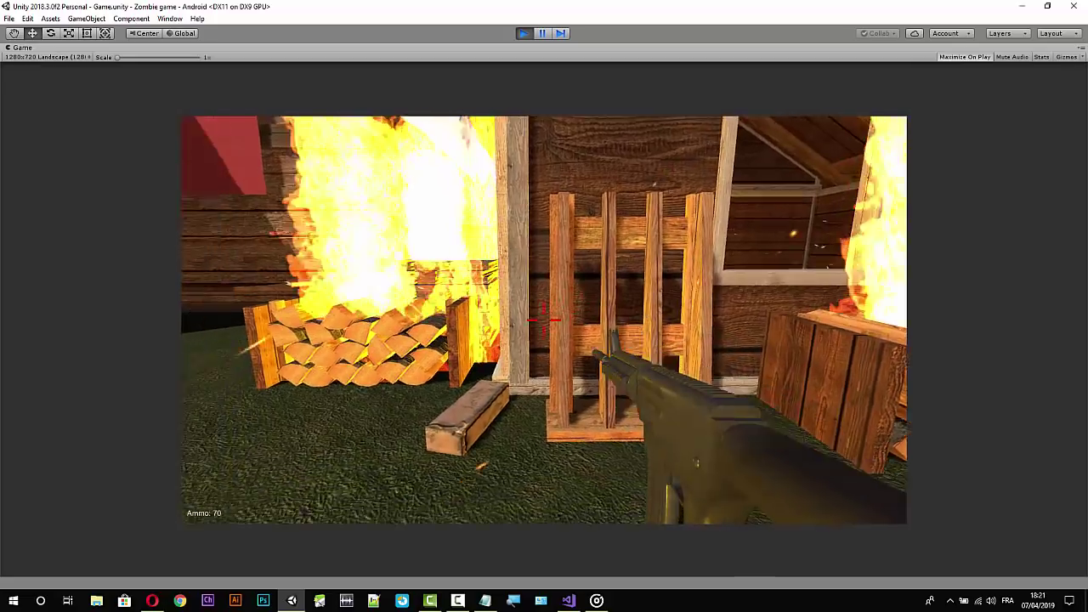
{"action": "left_click_drag", "start_coordinate": [544, 320], "coordinate": [544, 319]}
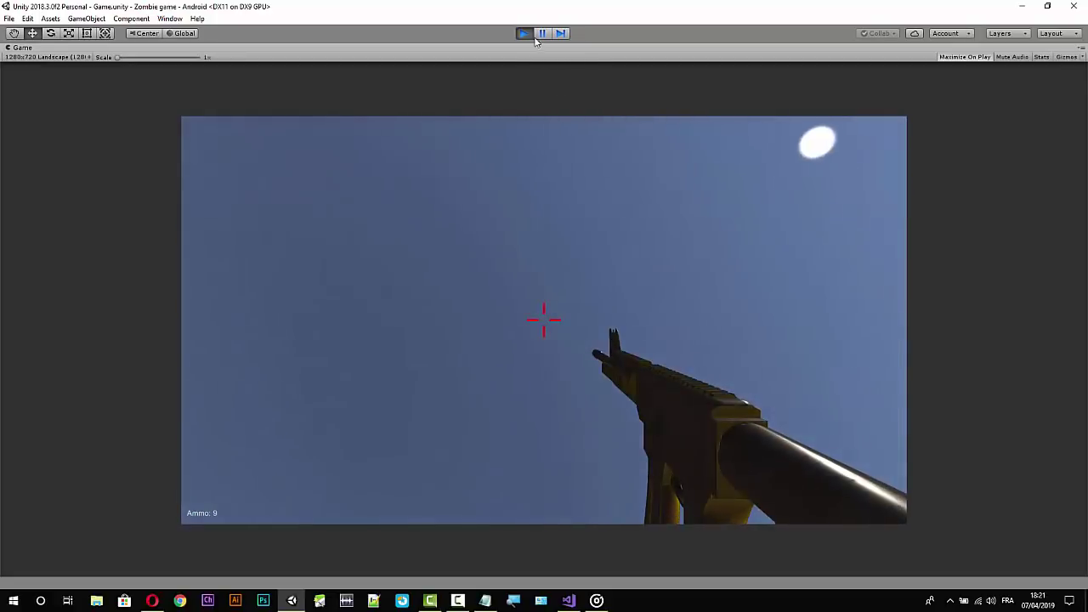
{"action": "left_click", "coordinate": [523, 33]}
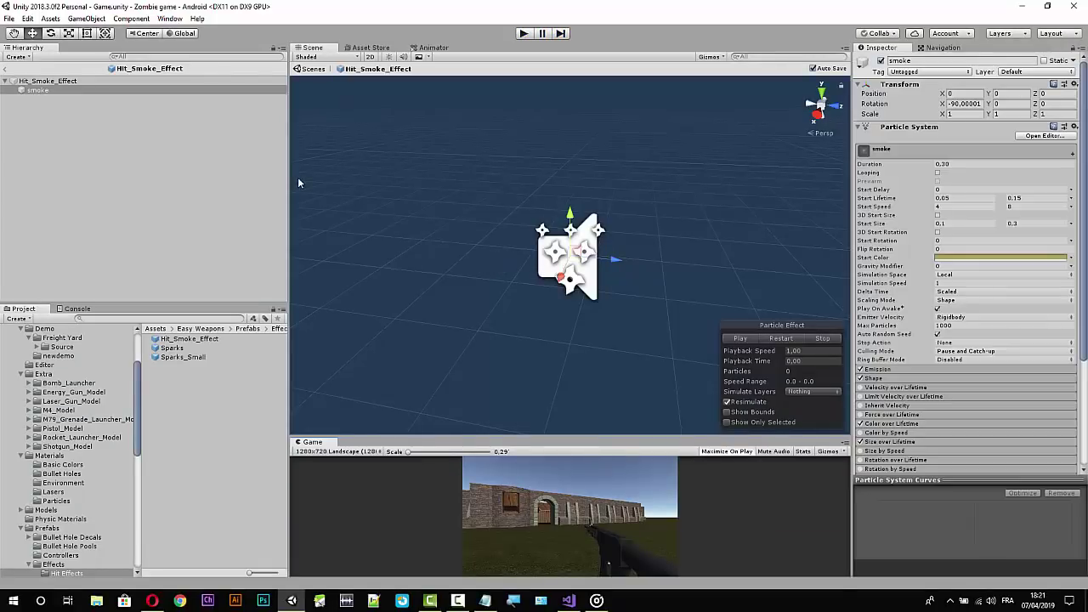
Return from the Hit_Smoke_Effect prefab to the Game scene and collapse Regular_Character in the Hierarchy.
{"action": "left_click", "coordinate": [6, 68]}
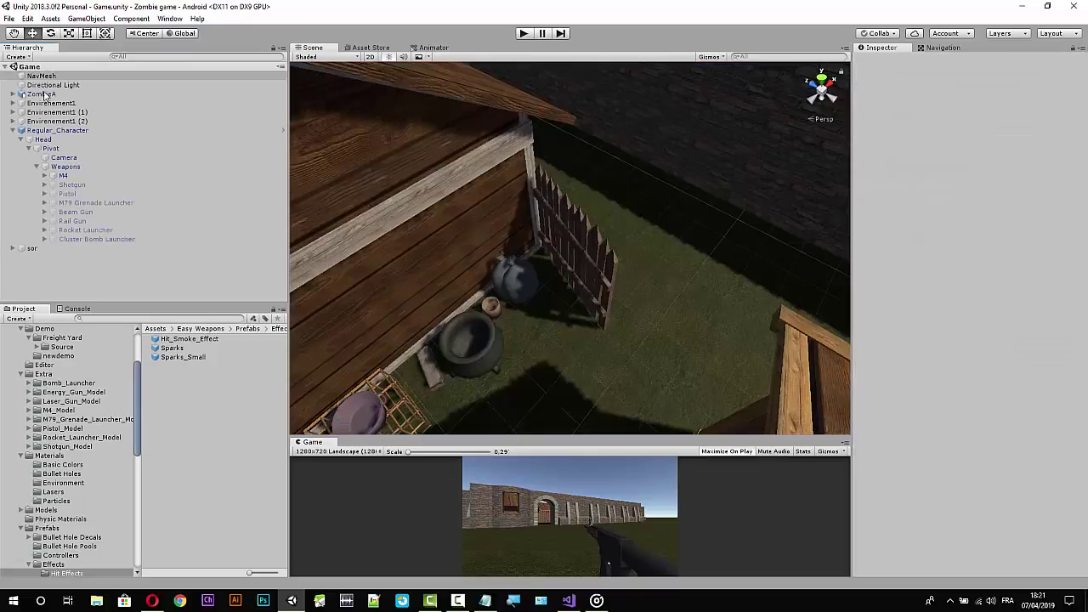
{"action": "left_click", "coordinate": [12, 130]}
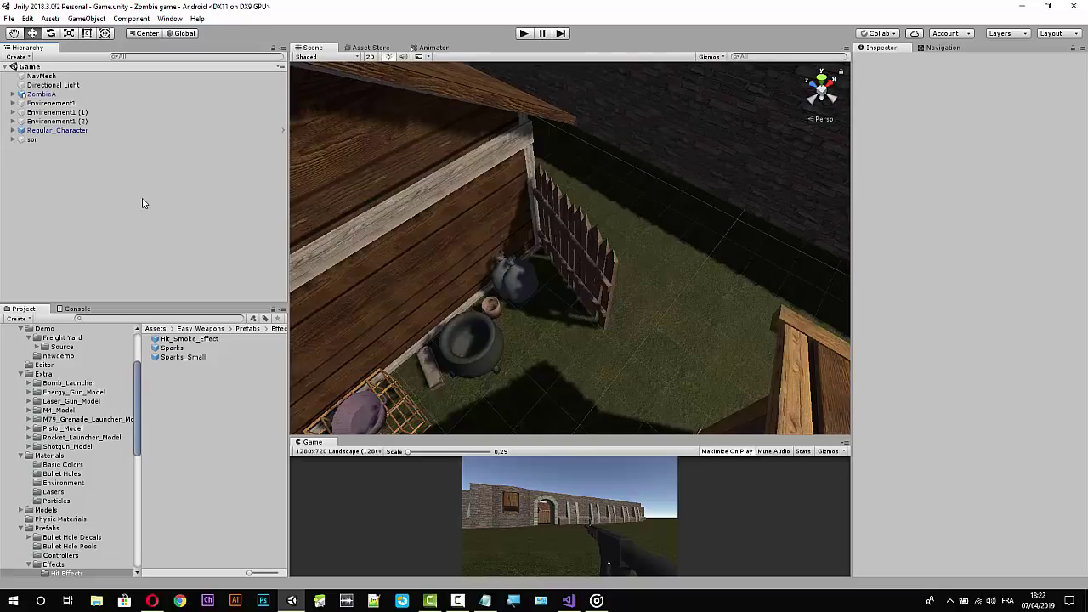